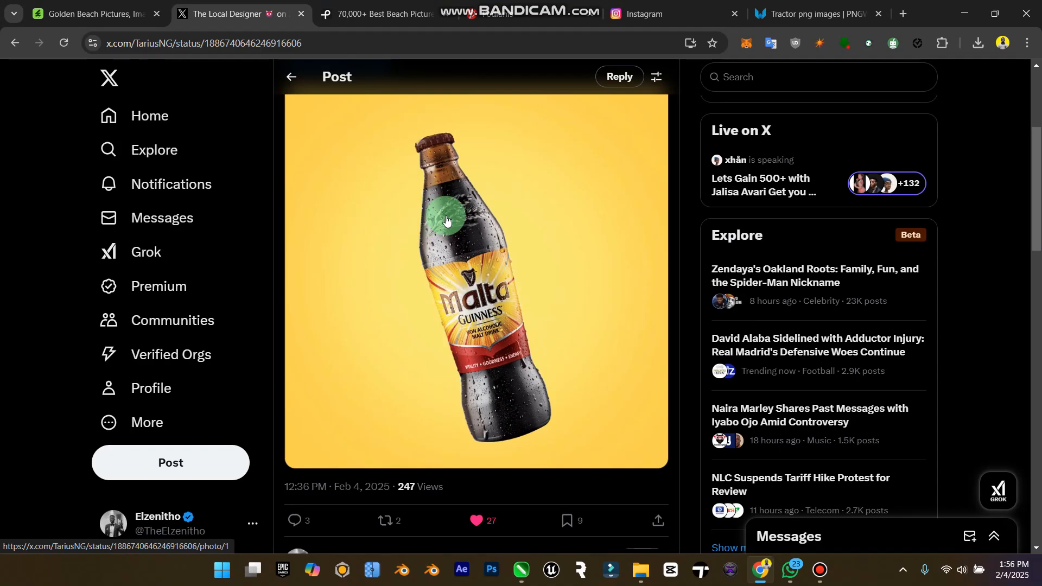
Review the challenge brief and save the post's Malta Guinness bottle image to the Downloads folder as a JPEG.
{"action": "scroll", "coordinate": [511, 256], "scroll_direction": "up", "scroll_amount": 4}
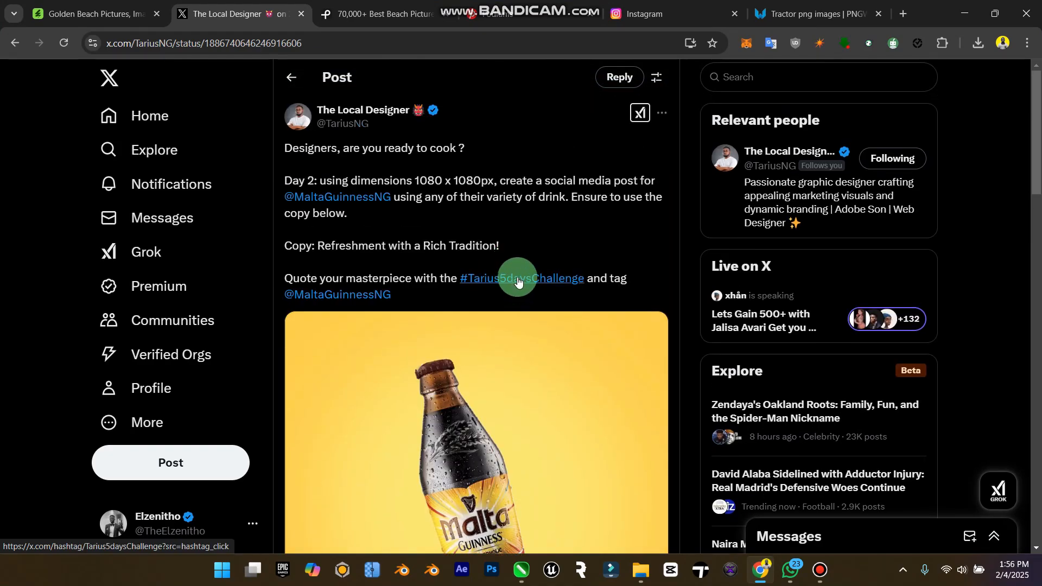
{"action": "scroll", "coordinate": [543, 282], "scroll_direction": "down", "scroll_amount": 4}
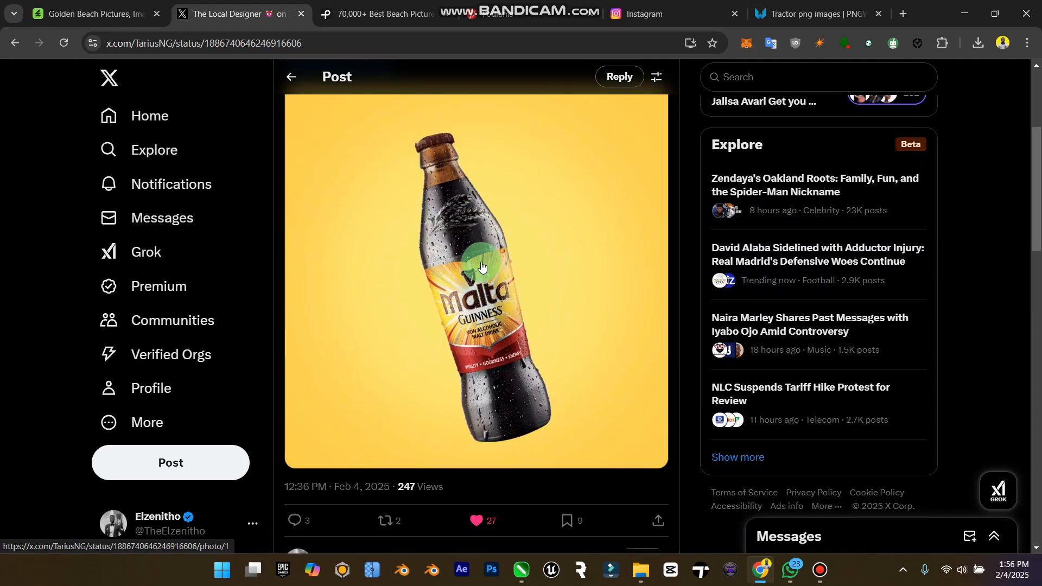
{"action": "left_click", "coordinate": [442, 286]}
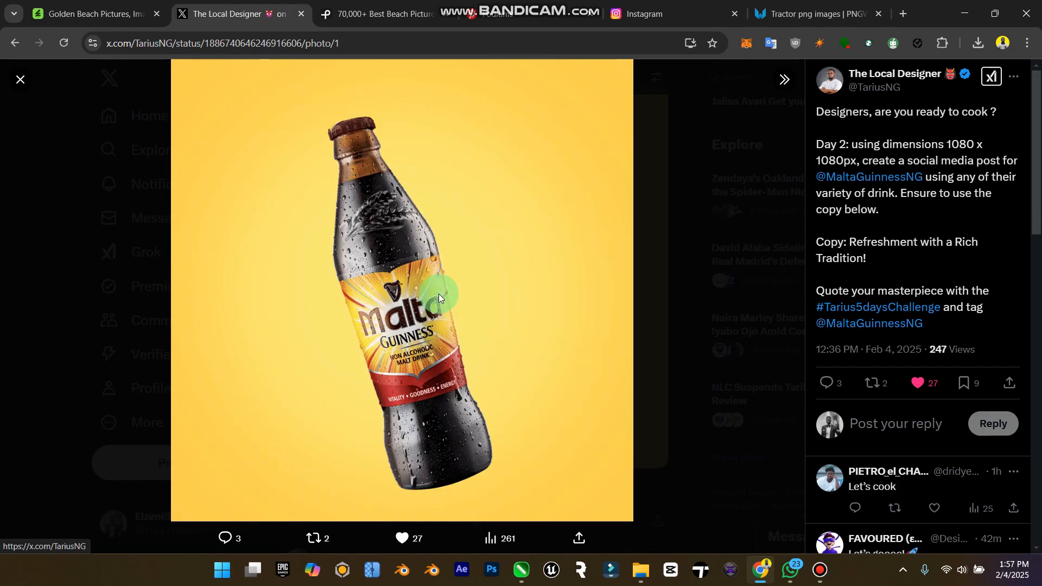
{"action": "right_click", "coordinate": [439, 294]}
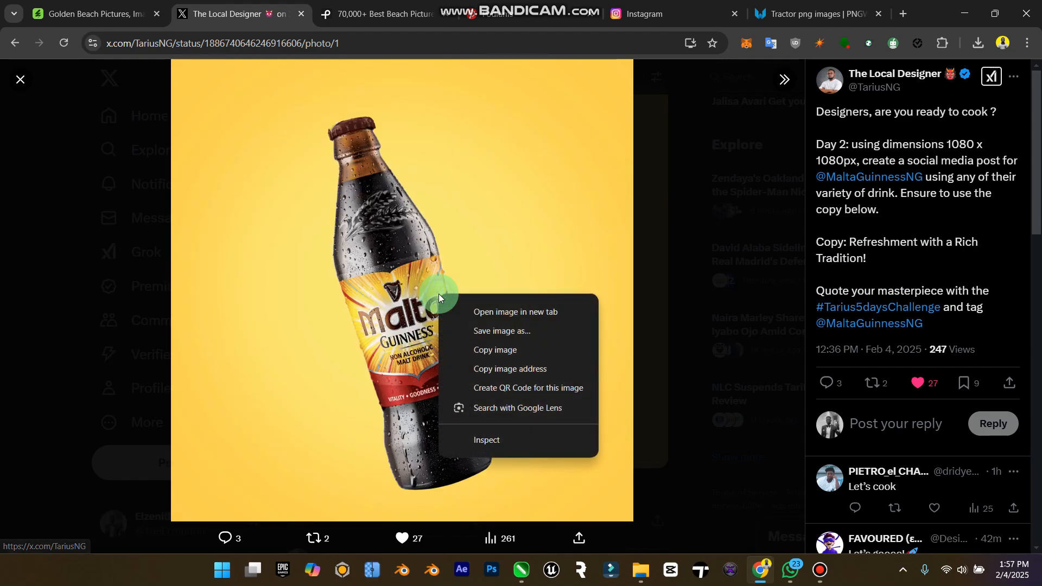
{"action": "left_click", "coordinate": [493, 331]}
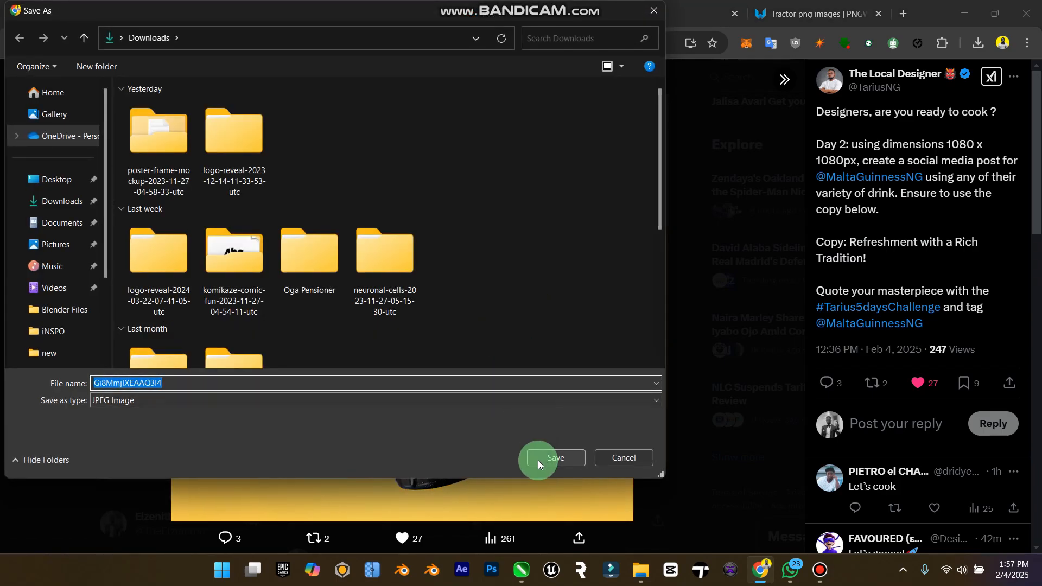
{"action": "left_click", "coordinate": [538, 459]}
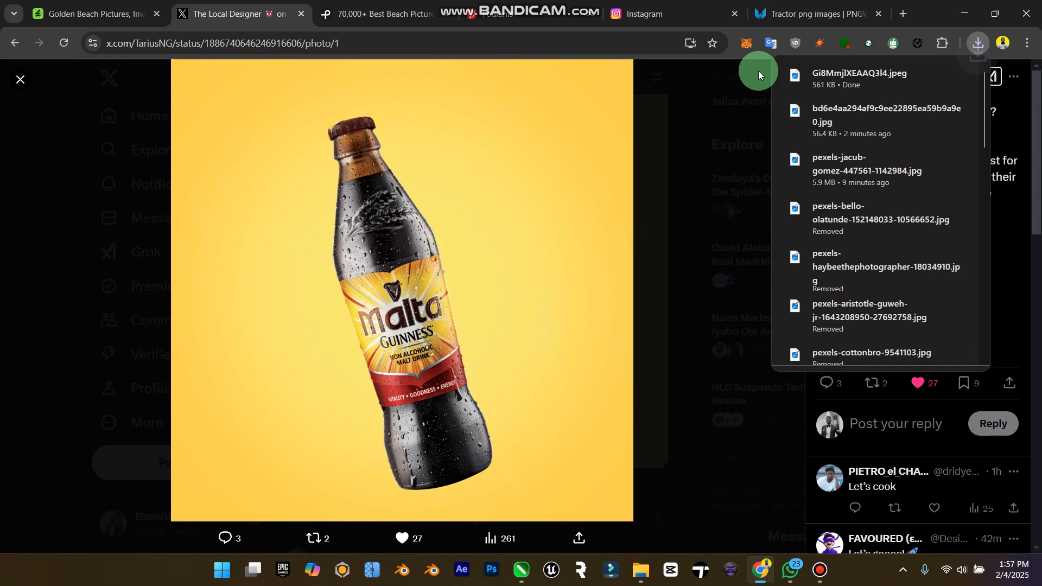
{"action": "left_click", "coordinate": [709, 121]}
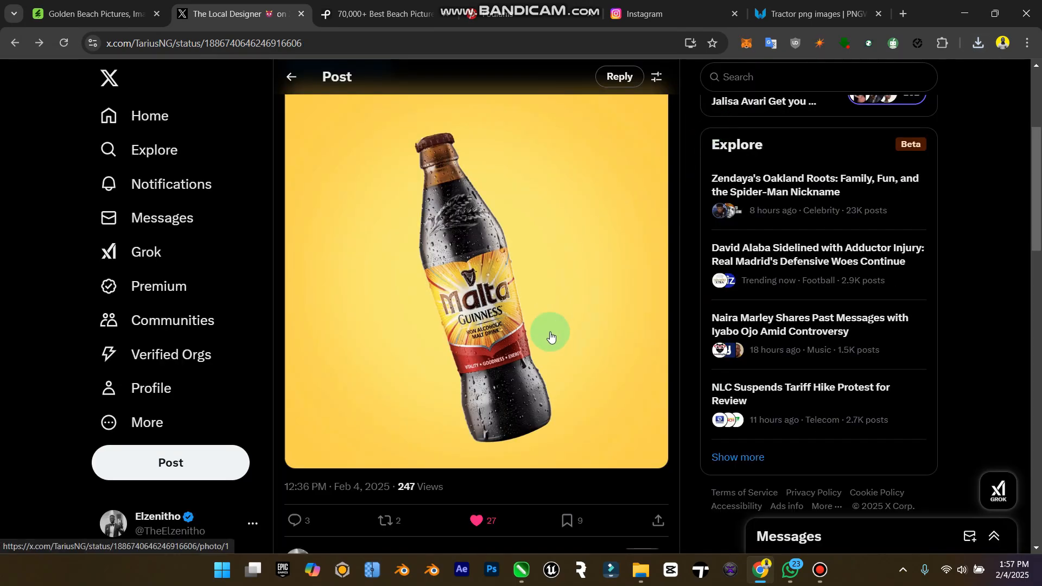
Check the Downloads folder, then switch to Upscayl and load the saved Malta Guinness bottle image for upscaling.
{"action": "left_click", "coordinate": [641, 570]}
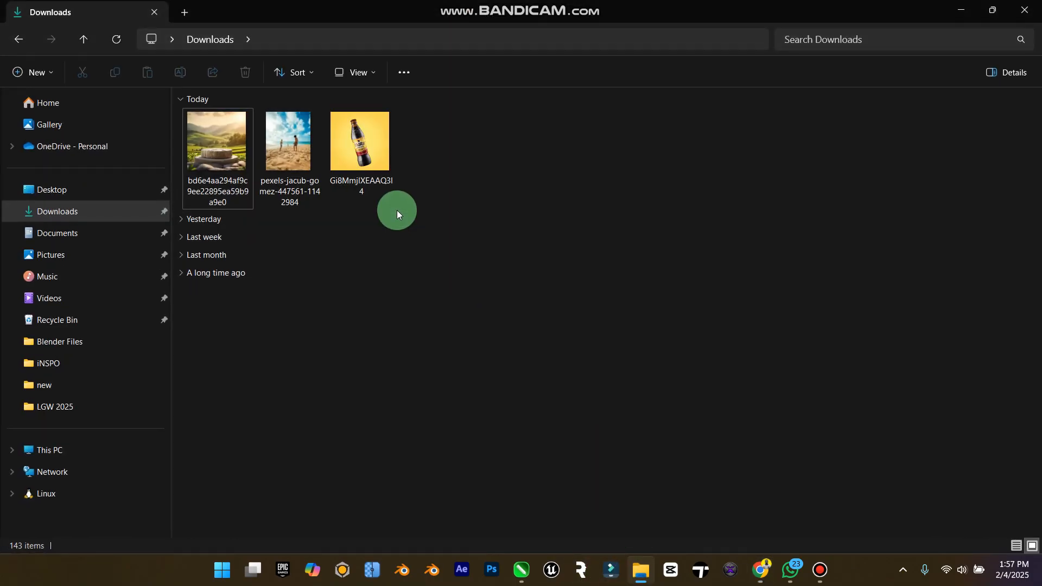
{"action": "left_click", "coordinate": [383, 576]}
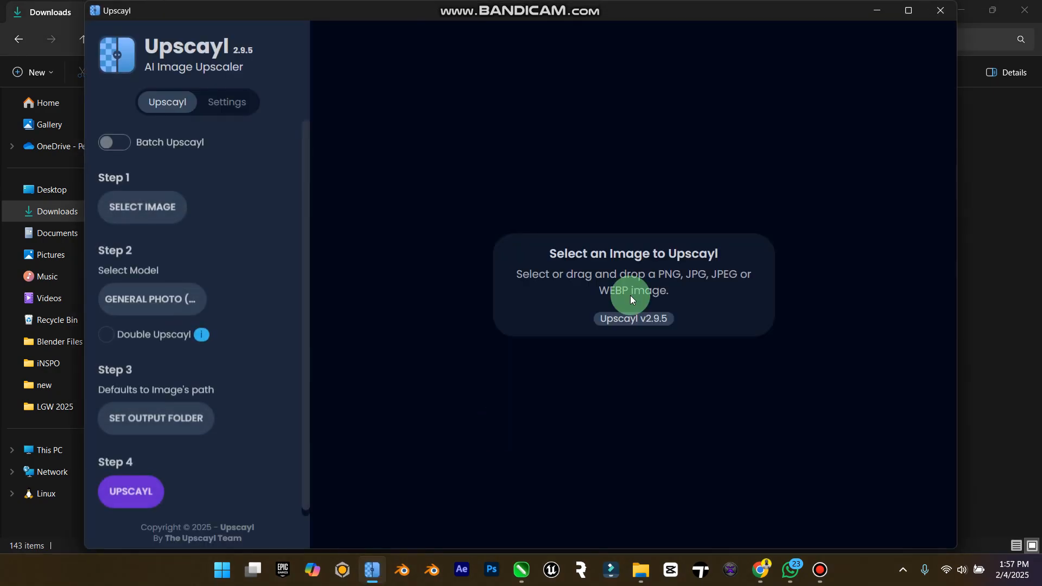
{"action": "left_click", "coordinate": [180, 201]}
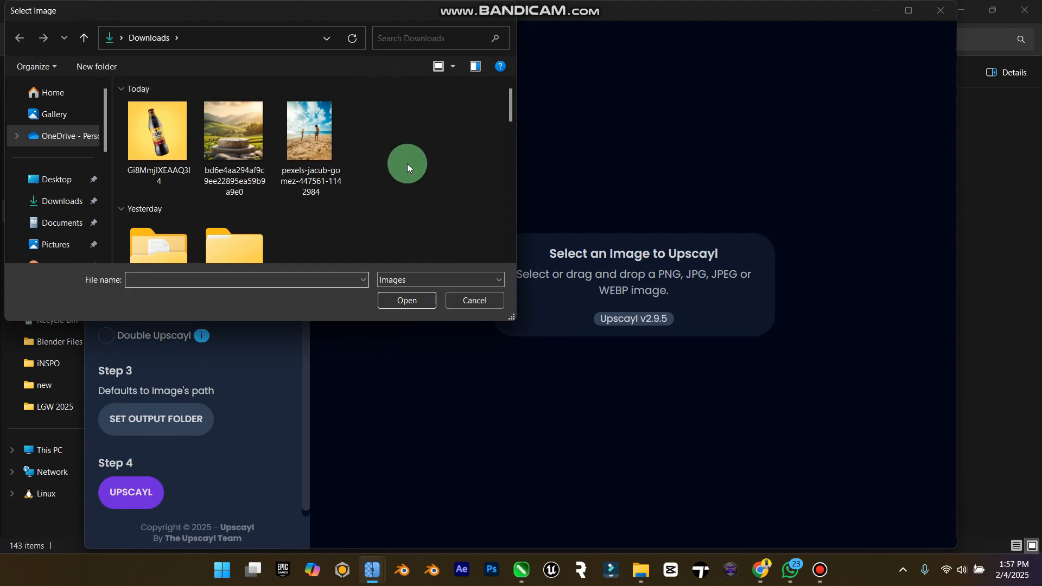
{"action": "double_click", "coordinate": [158, 131]}
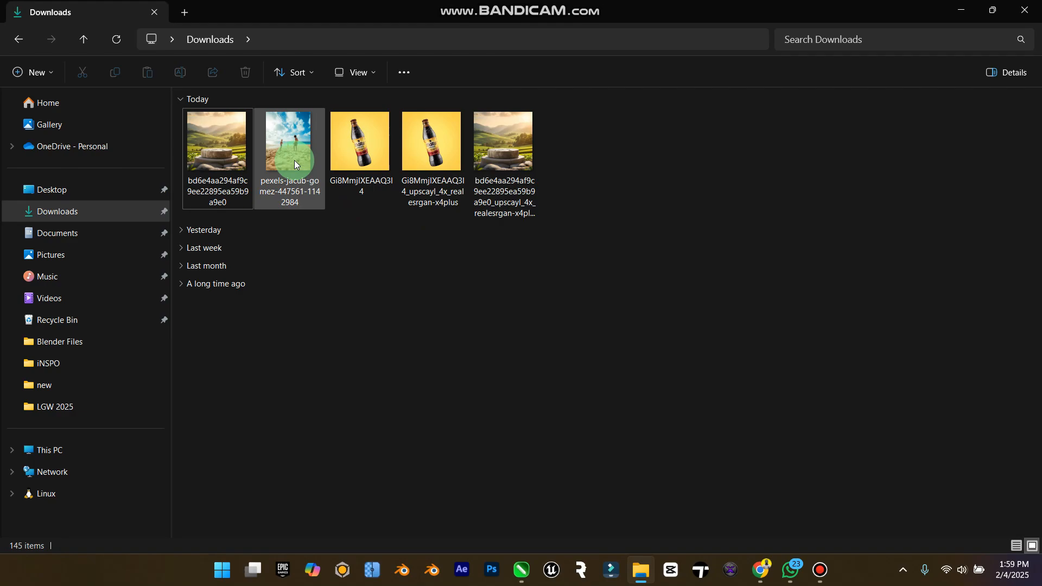
Delete the original bottle and stone-podium landscape images from Downloads, keeping their 4x upscaled versions.
{"action": "left_click", "coordinate": [361, 158]}
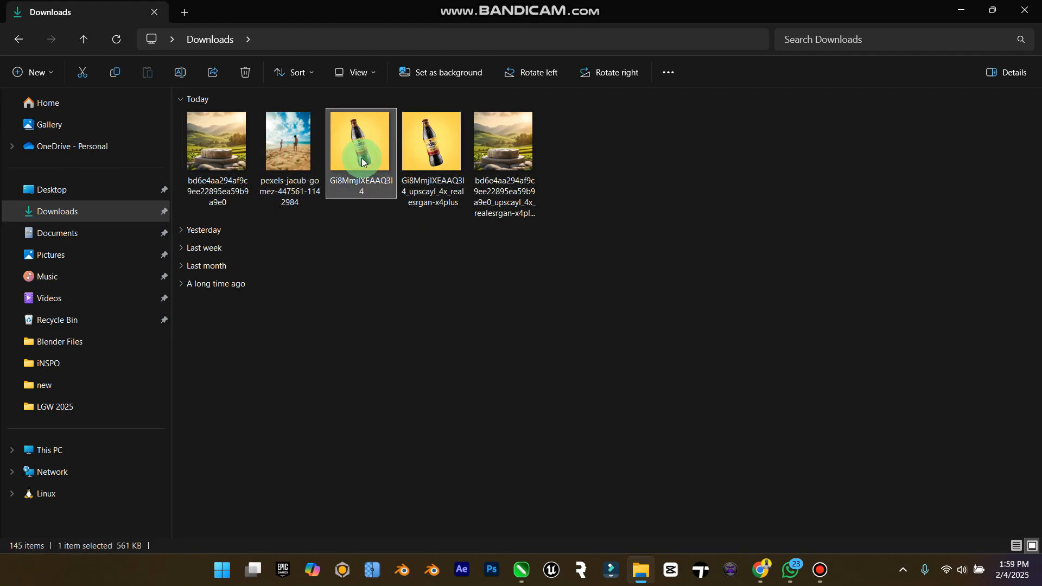
{"action": "key", "text": "Delete"}
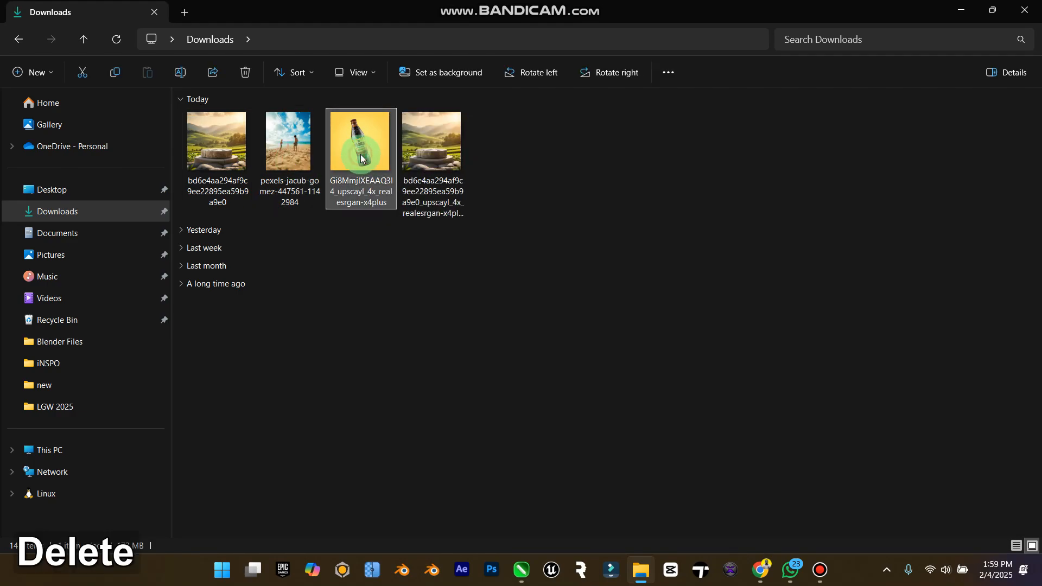
{"action": "left_click", "coordinate": [424, 161]}
{"action": "left_click", "coordinate": [231, 158]}
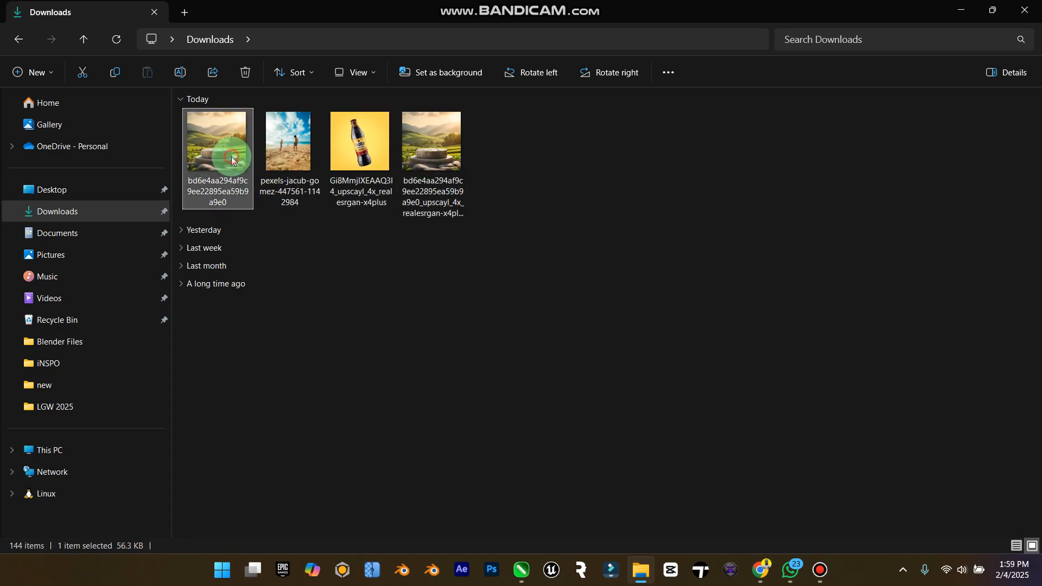
{"action": "key", "text": "Delete"}
{"action": "left_click", "coordinate": [344, 151]}
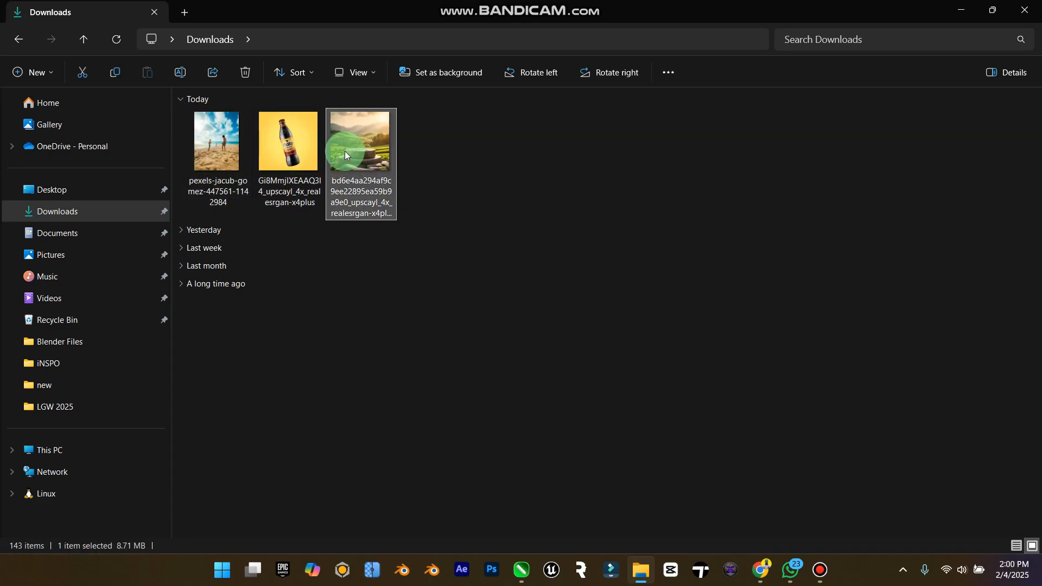
{"action": "left_click", "coordinate": [209, 158]}
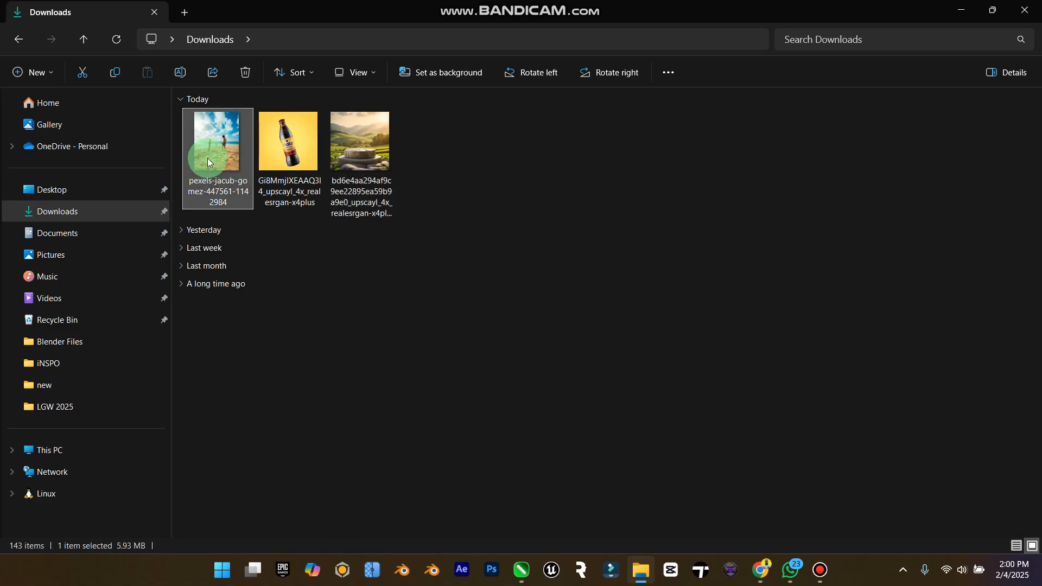
{"action": "left_click", "coordinate": [369, 164]}
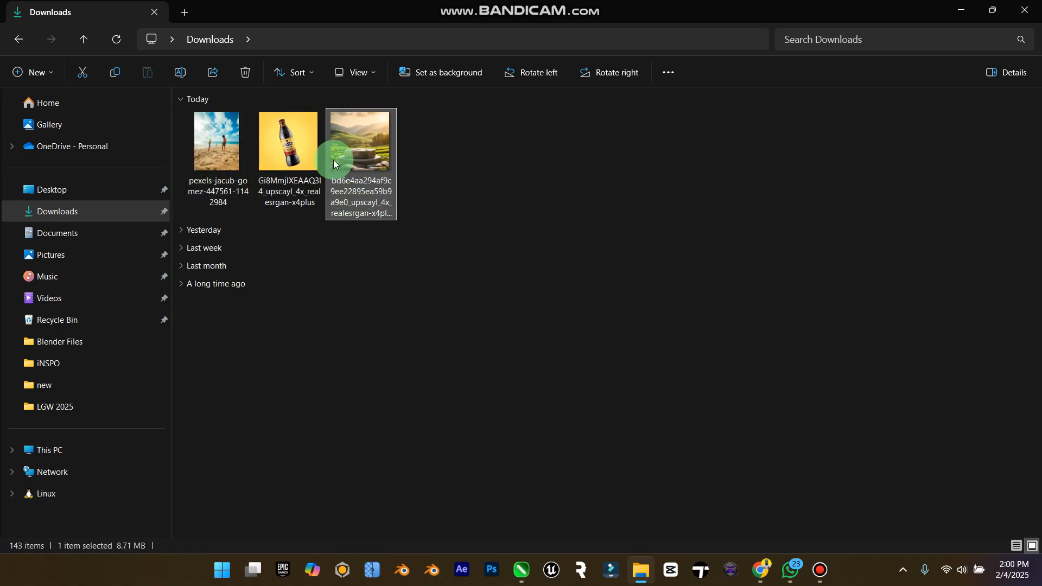
Switch to Photoshop and create a 5000 x 5800 px, 300 ppi RGB document with a yellow #ffe13e background.
{"action": "left_click", "coordinate": [500, 572]}
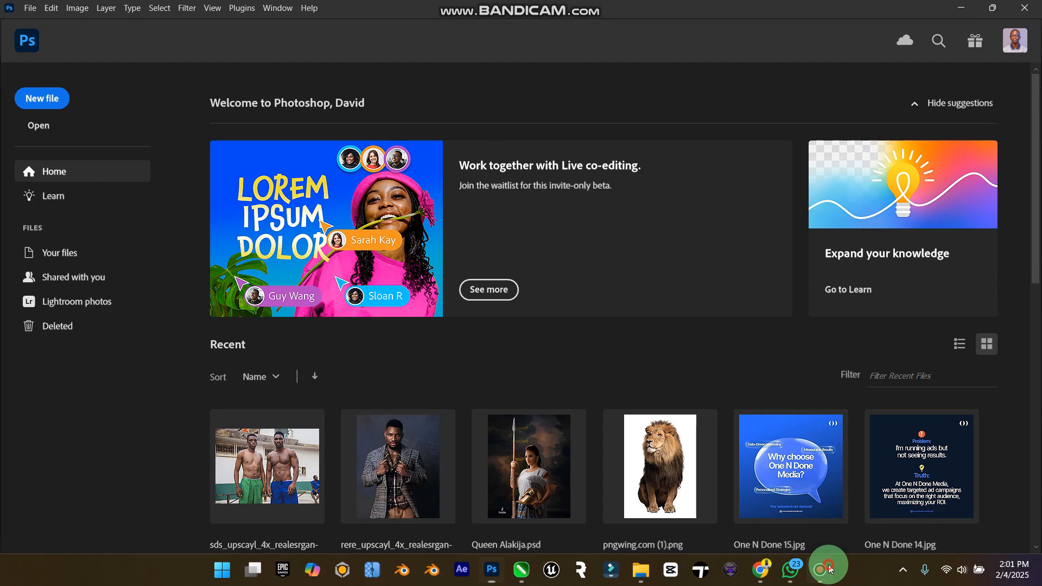
{"action": "left_click", "coordinate": [827, 569]}
{"action": "left_click", "coordinate": [828, 569]}
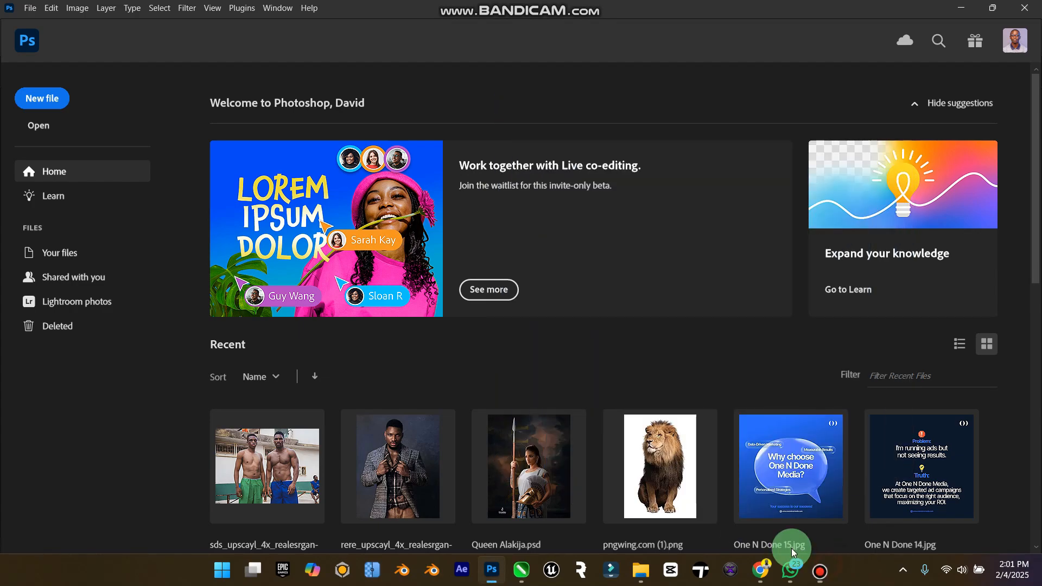
{"action": "left_click", "coordinate": [94, 122]}
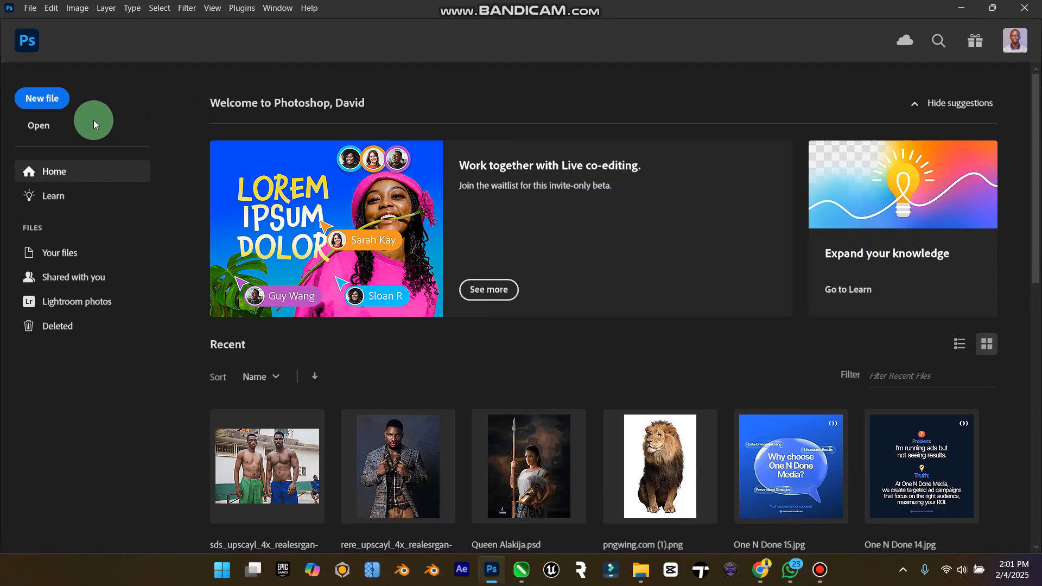
{"action": "left_click", "coordinate": [64, 105]}
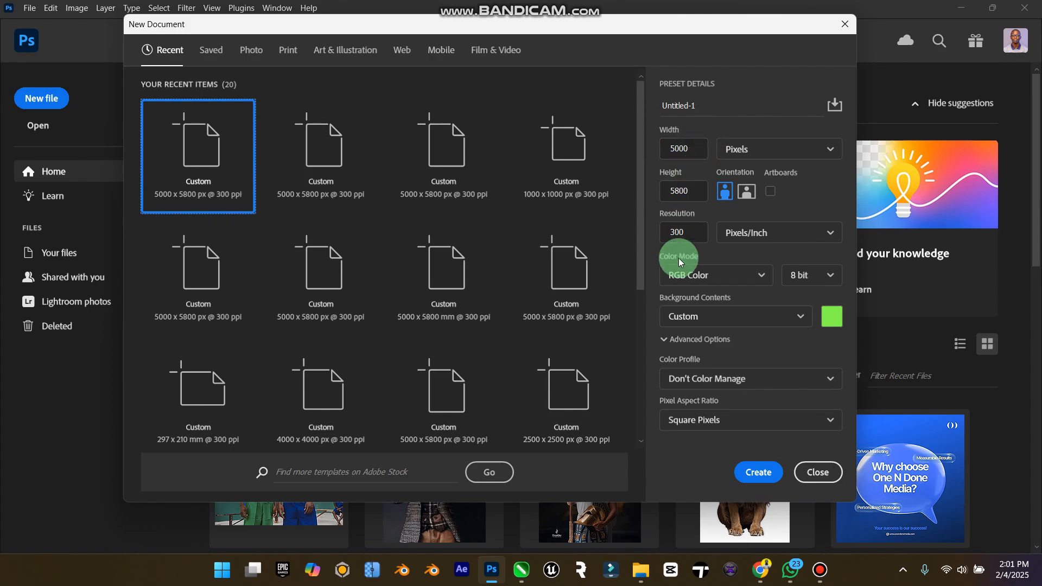
{"action": "left_click", "coordinate": [833, 317]}
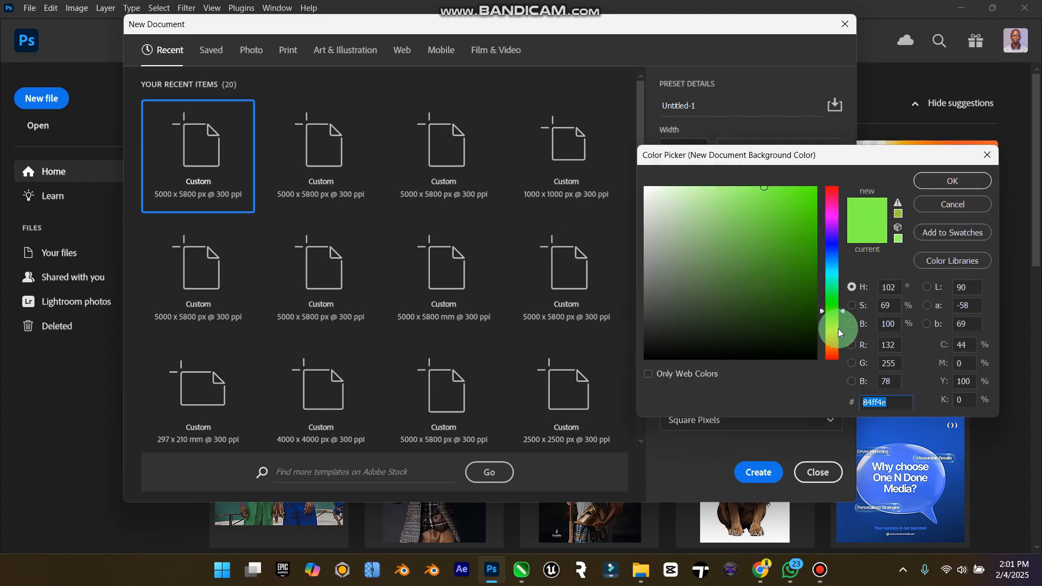
{"action": "left_click_drag", "start_coordinate": [839, 332], "coordinate": [836, 344]}
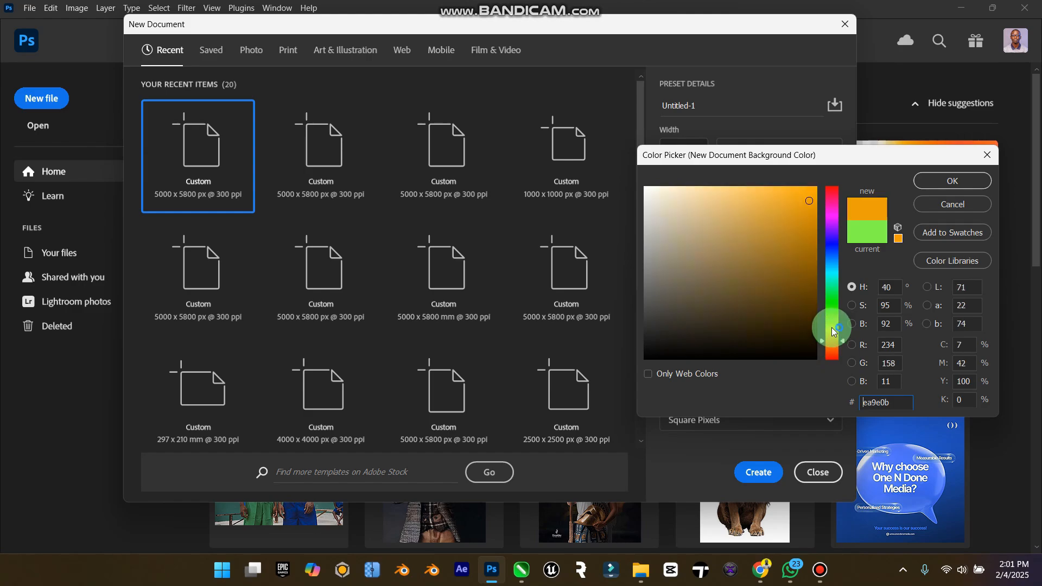
{"action": "left_click_drag", "start_coordinate": [810, 201], "coordinate": [776, 188]}
{"action": "left_click_drag", "start_coordinate": [825, 333], "coordinate": [829, 337]}
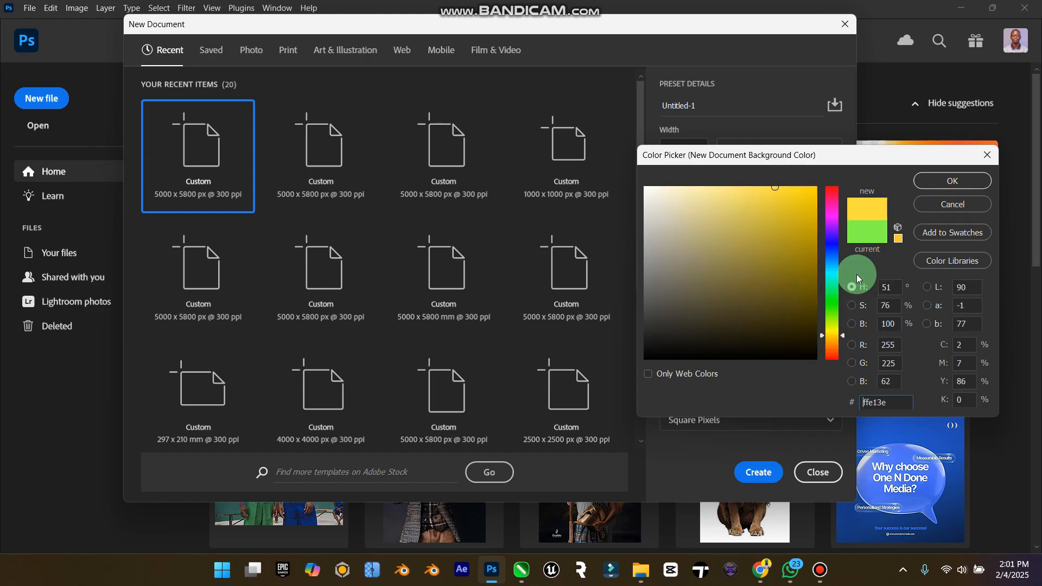
{"action": "left_click", "coordinate": [923, 181]}
{"action": "left_click", "coordinate": [769, 478]}
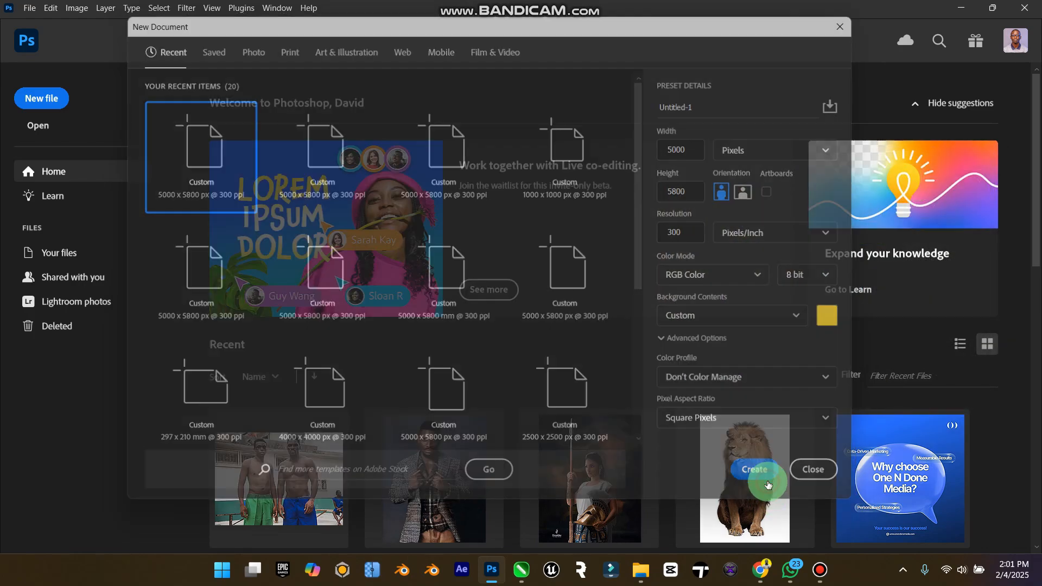
Place the upscaled Malta Guinness bottle image from Downloads into the new document at its default centred position.
{"action": "left_click", "coordinate": [642, 569]}
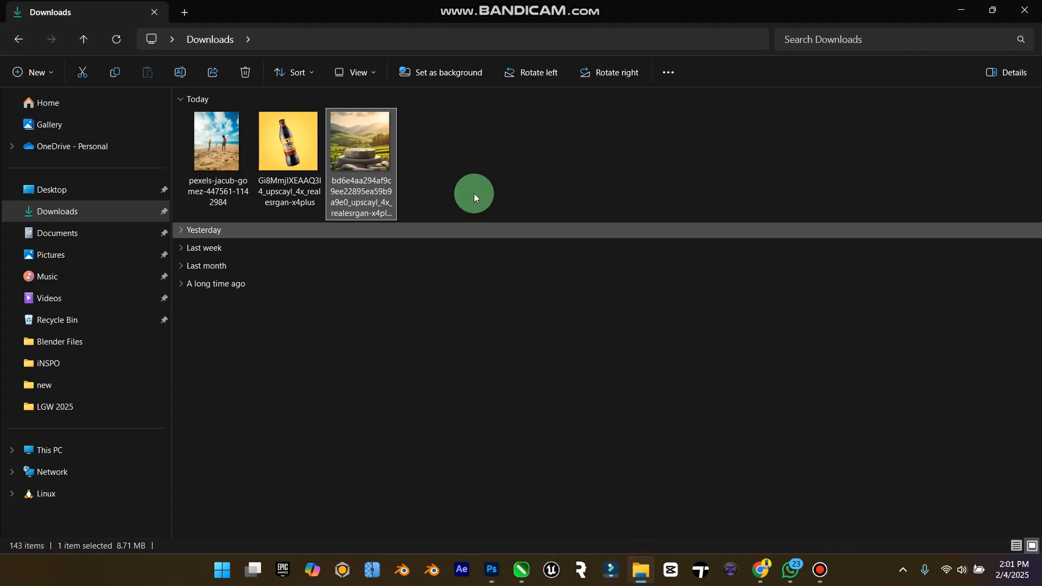
{"action": "left_click_drag", "start_coordinate": [288, 142], "coordinate": [457, 392]}
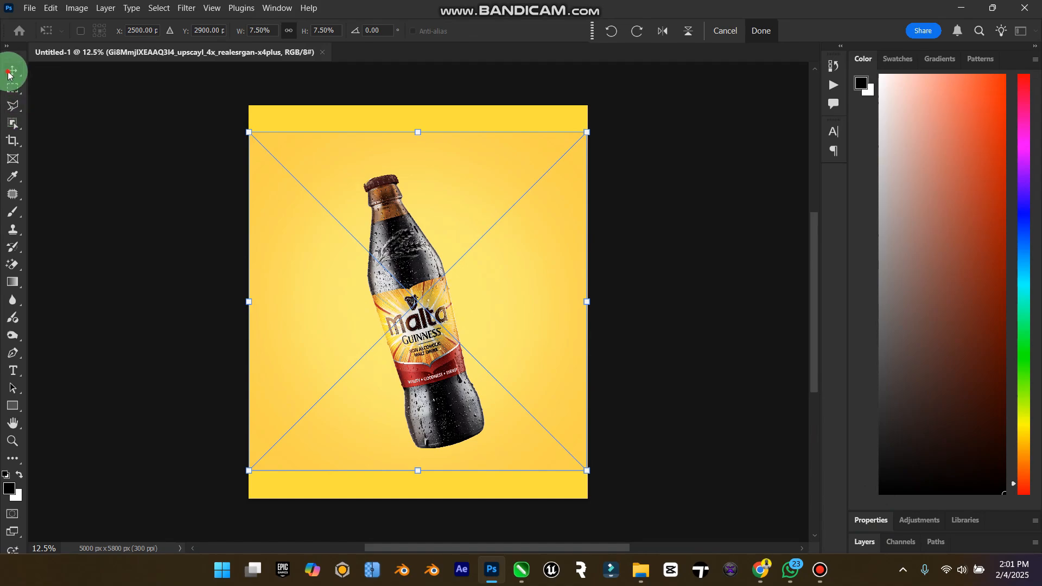
{"action": "key", "text": "Return"}
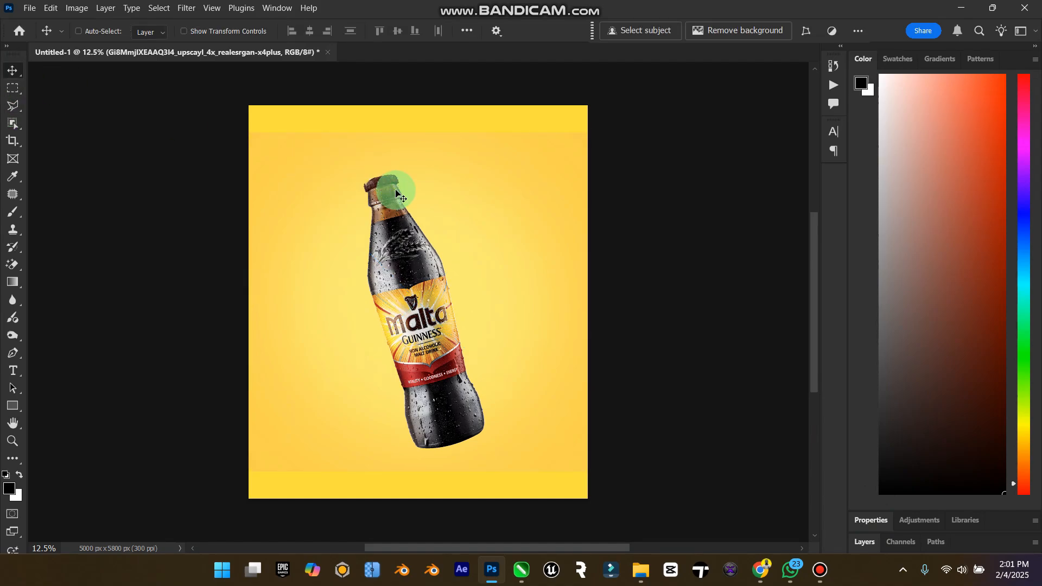
Collapse the Properties panel, expand the Layers panel and enlarge it by shrinking the Color panel.
{"action": "left_click", "coordinate": [871, 525]}
{"action": "left_click", "coordinate": [1026, 368]}
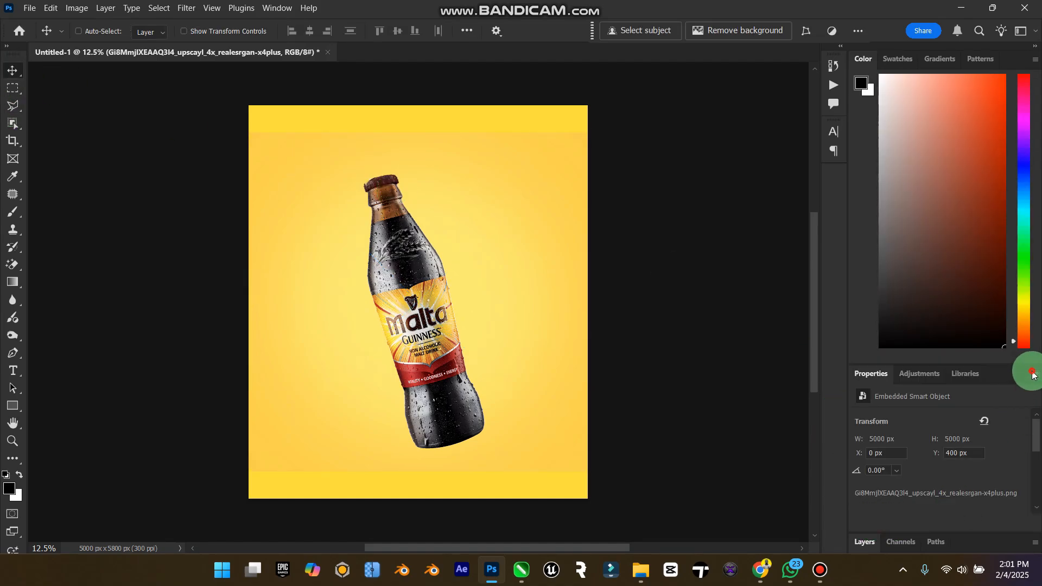
{"action": "left_click", "coordinate": [999, 391]}
{"action": "left_click", "coordinate": [865, 542]}
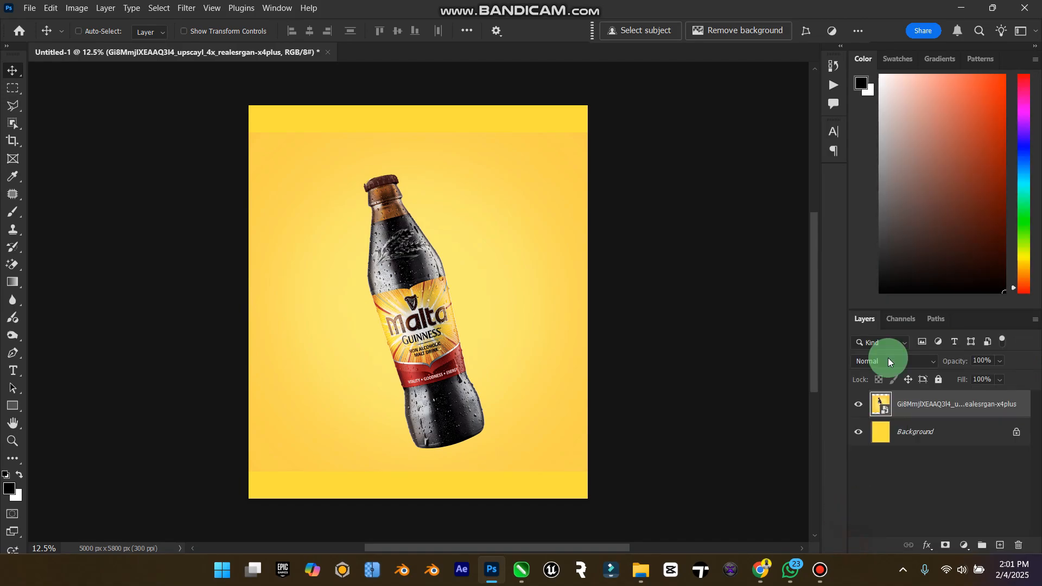
{"action": "left_click_drag", "start_coordinate": [899, 292], "coordinate": [899, 158]}
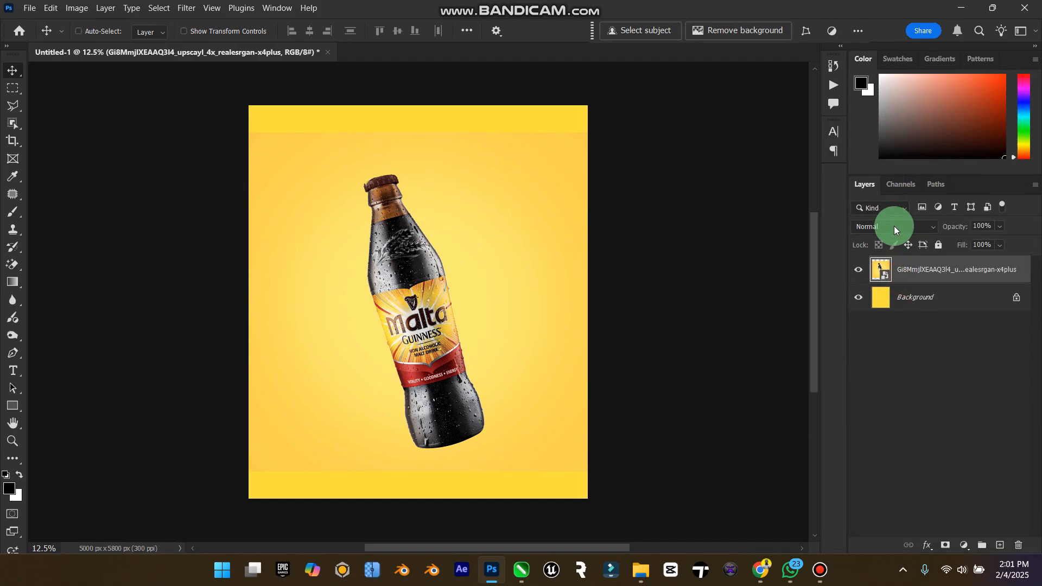
Unlock the Background layer and add a Solid Color fill above it in #ffd04d, sampled from the bottle image's corner.
{"action": "left_click", "coordinate": [961, 297]}
{"action": "left_click", "coordinate": [1017, 297]}
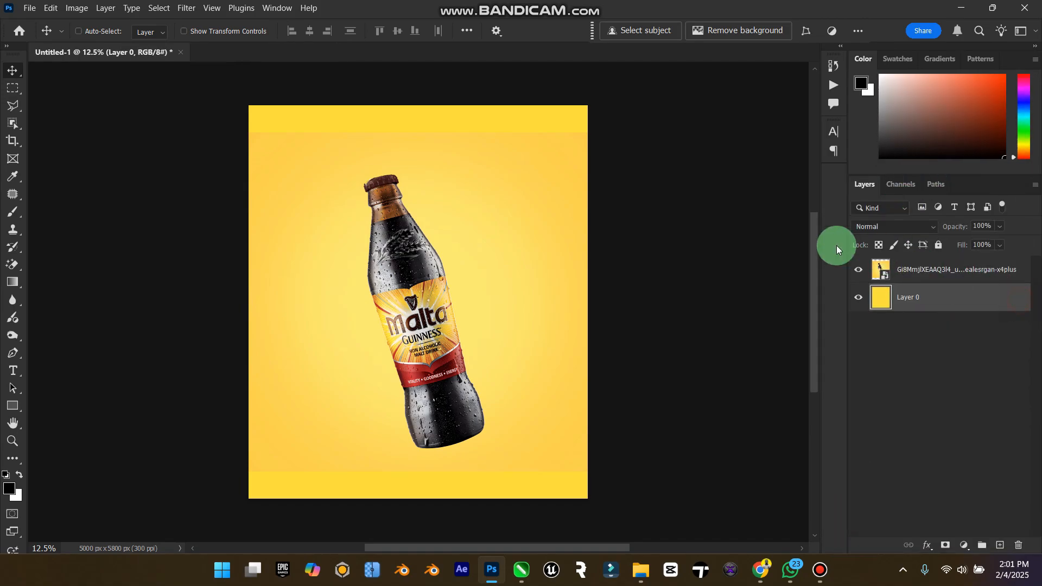
{"action": "left_click", "coordinate": [964, 545]}
{"action": "left_click", "coordinate": [971, 313]}
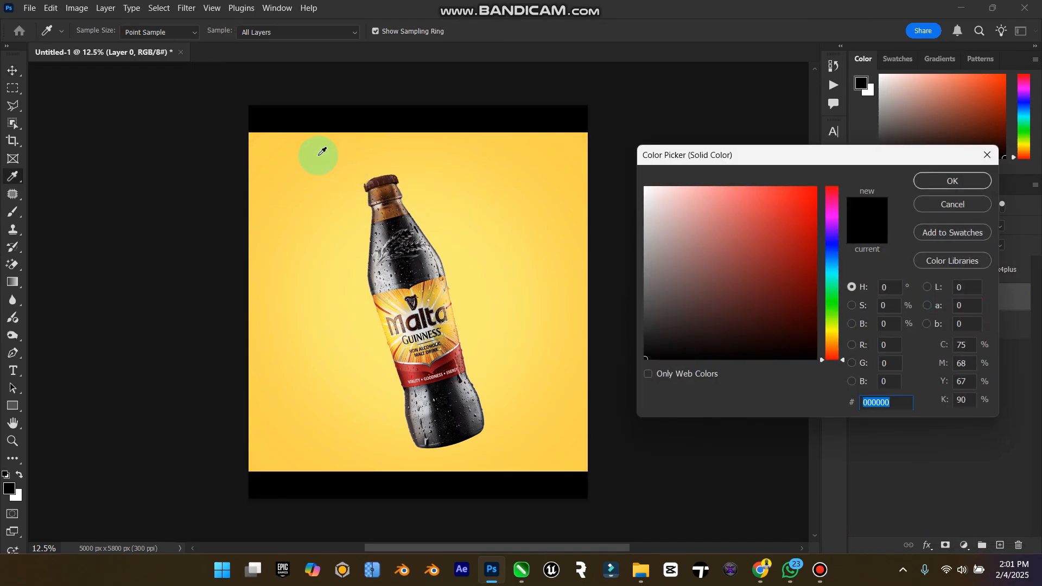
{"action": "left_click", "coordinate": [258, 139]}
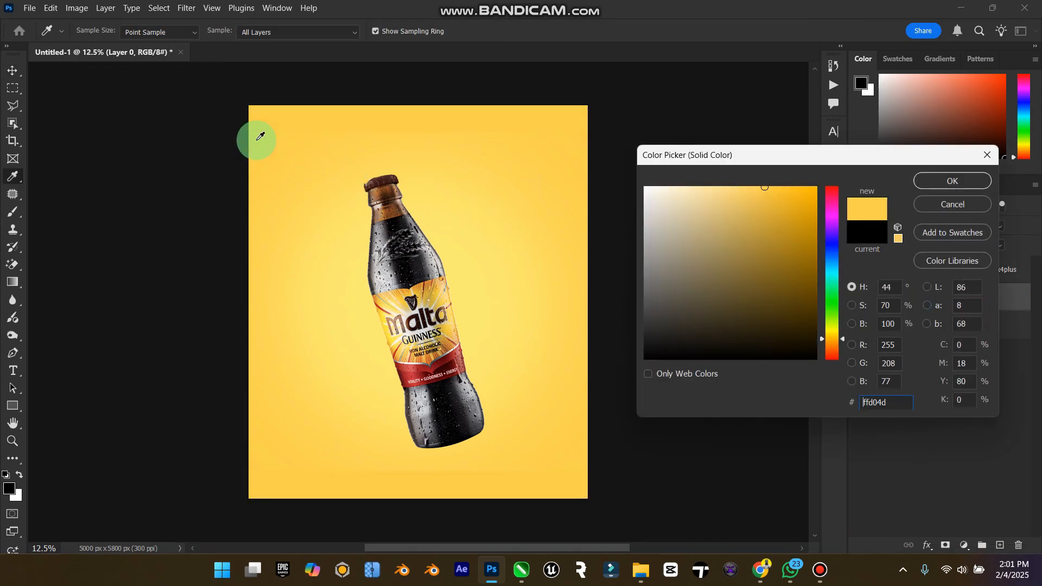
{"action": "left_click", "coordinate": [953, 181]}
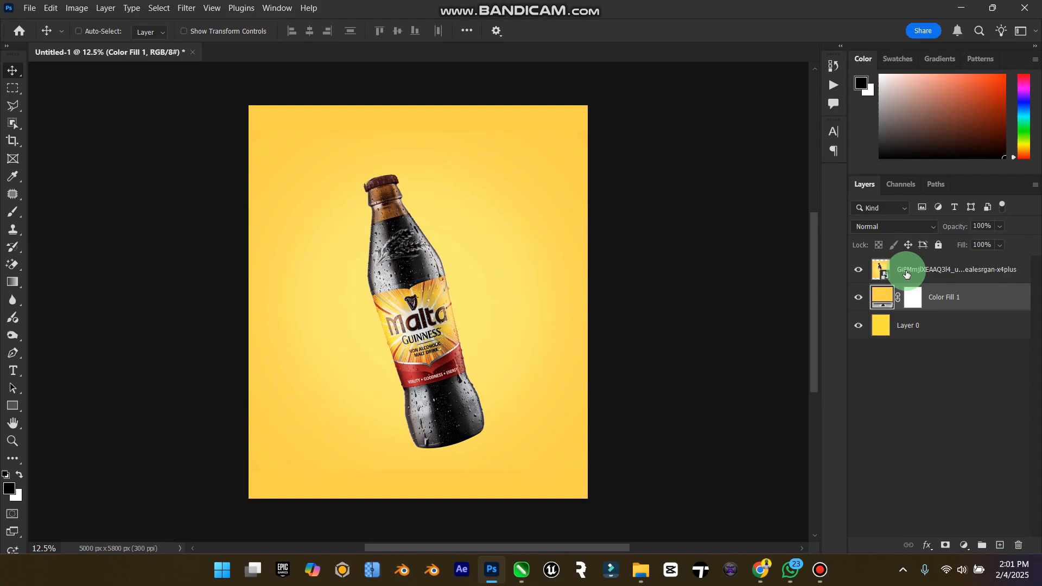
Select the Malta Guinness bottle on the placed image layer using the Object Selection tool.
{"action": "left_click", "coordinate": [890, 270]}
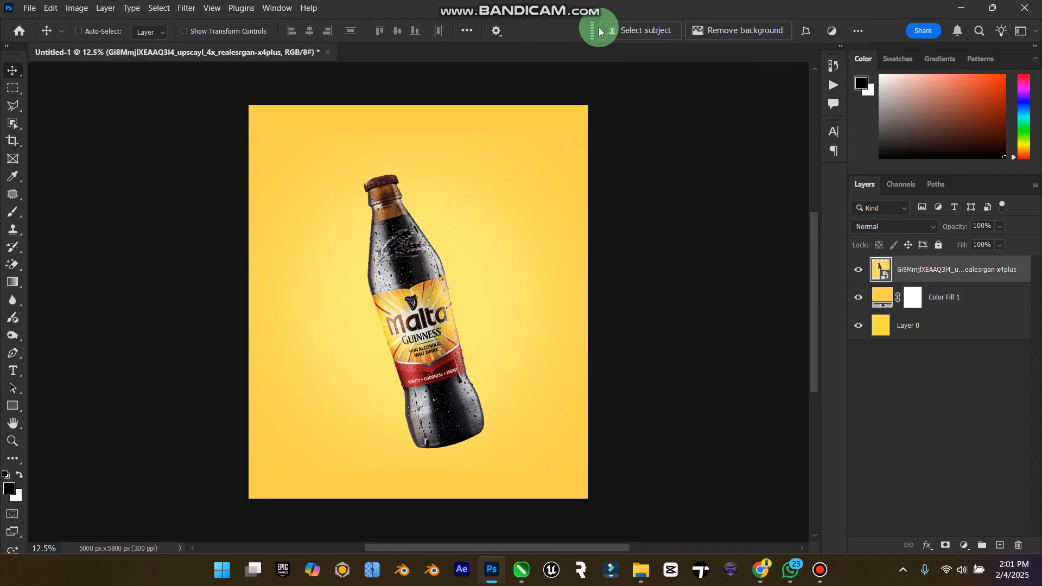
{"action": "left_click", "coordinate": [7, 124]}
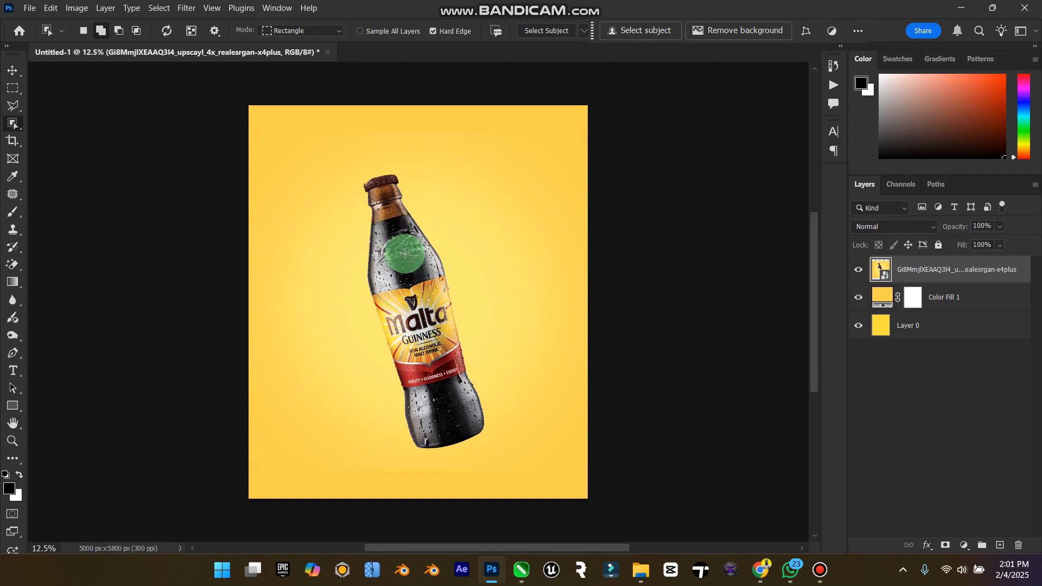
{"action": "left_click", "coordinate": [406, 255]}
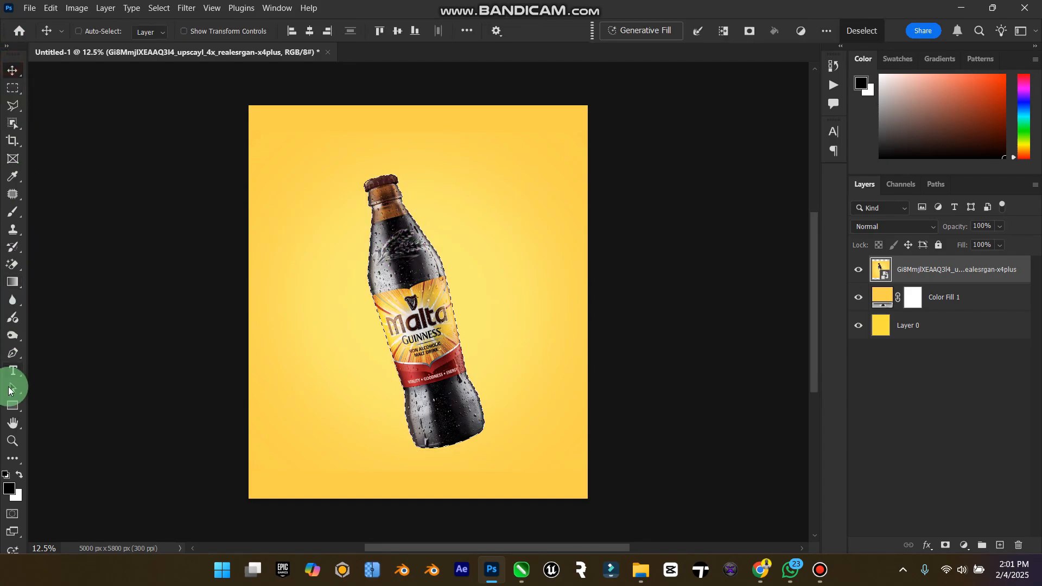
Examine the selection outline up close from the bottle cap down to its base, and return to the full canvas view.
{"action": "left_click", "coordinate": [12, 441]}
{"action": "left_click_drag", "start_coordinate": [375, 170], "coordinate": [480, 167]}
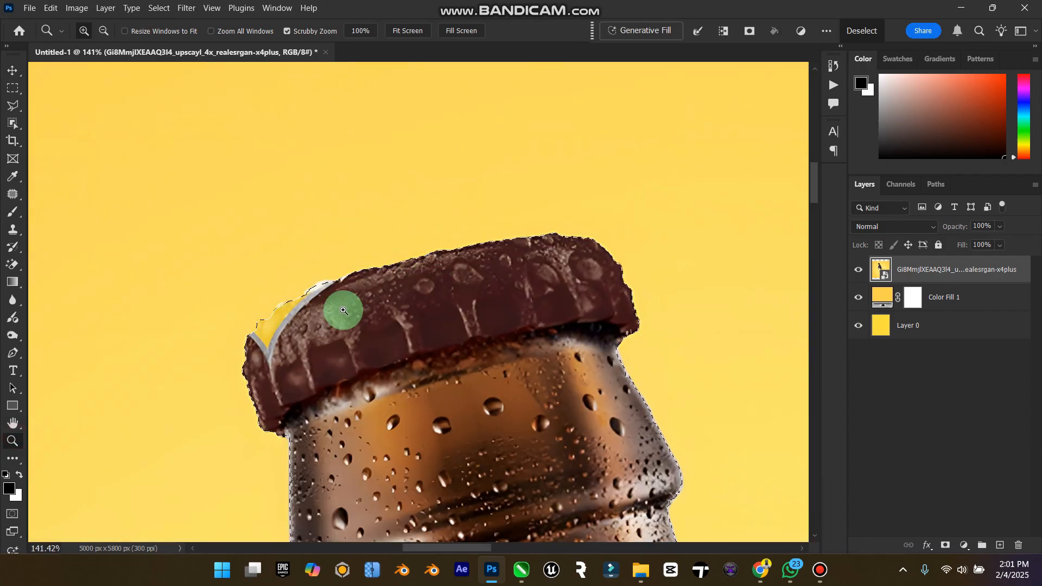
{"action": "left_click_drag", "start_coordinate": [298, 320], "coordinate": [261, 333]}
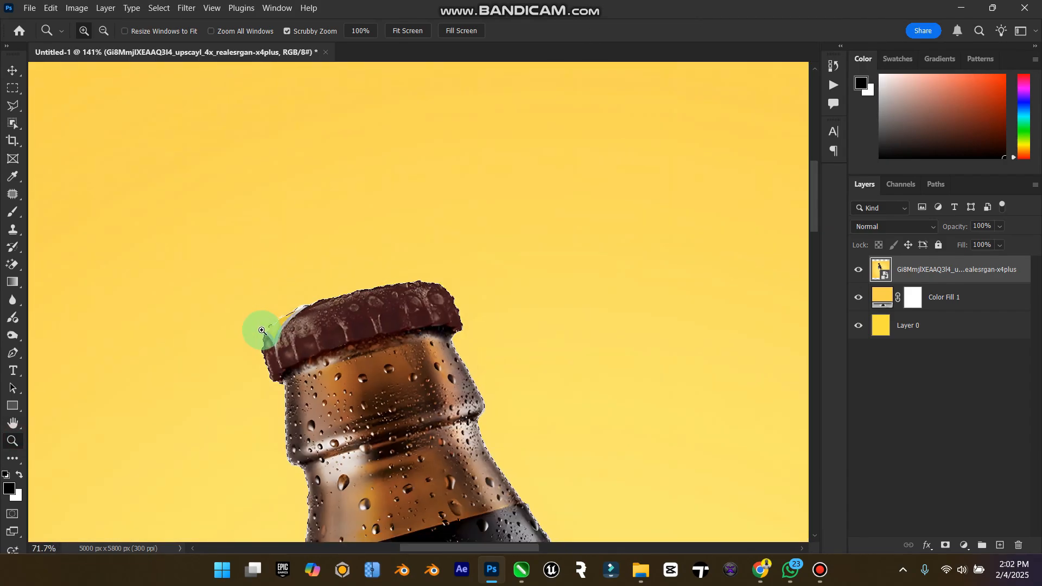
{"action": "scroll", "coordinate": [268, 320], "scroll_direction": "down", "scroll_amount": 5}
{"action": "scroll", "coordinate": [285, 298], "scroll_direction": "down", "scroll_amount": 10}
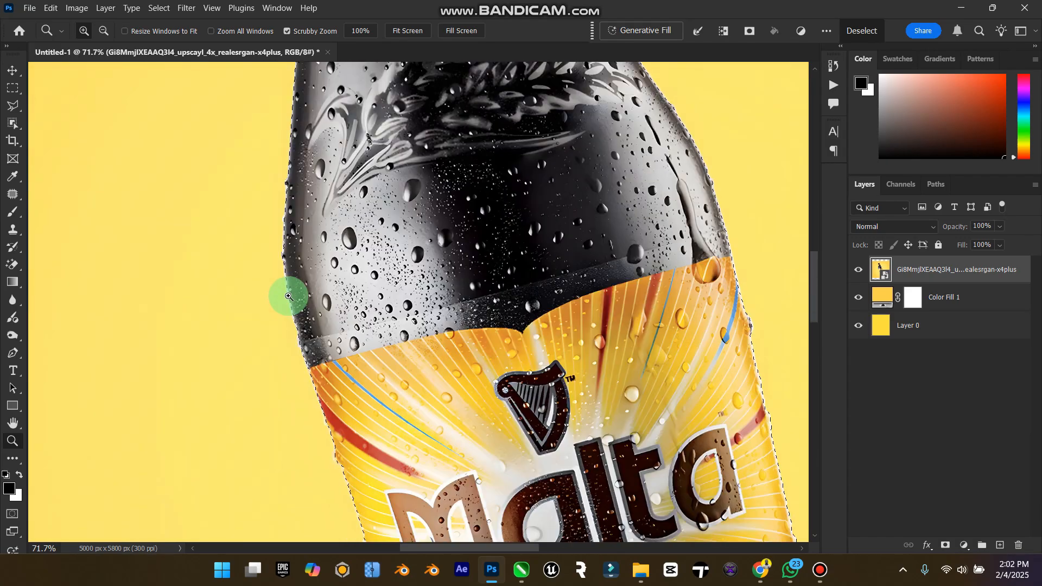
{"action": "scroll", "coordinate": [292, 290], "scroll_direction": "down", "scroll_amount": 5}
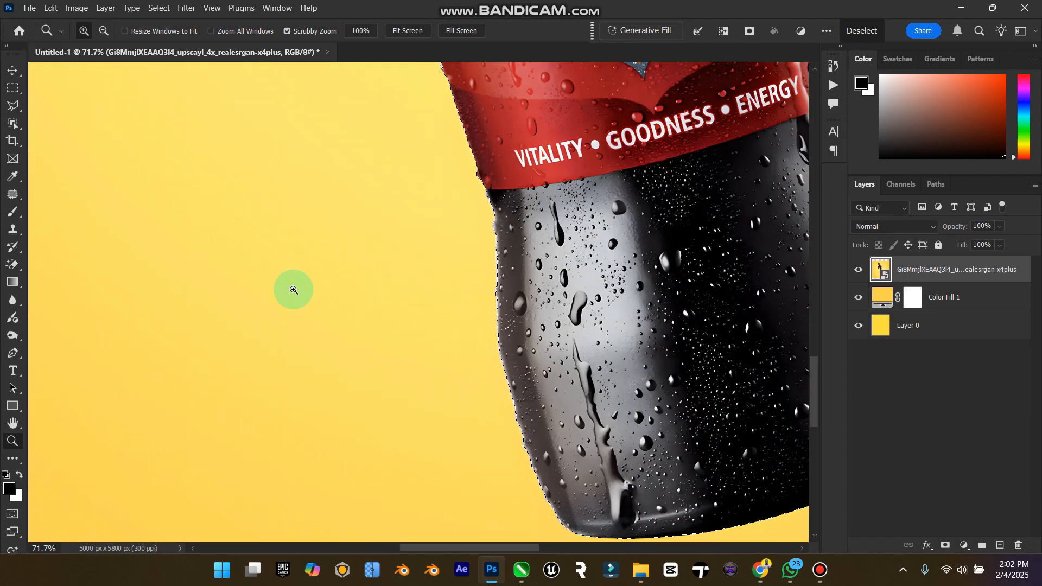
{"action": "left_click", "coordinate": [20, 430]}
{"action": "left_click", "coordinate": [22, 433]}
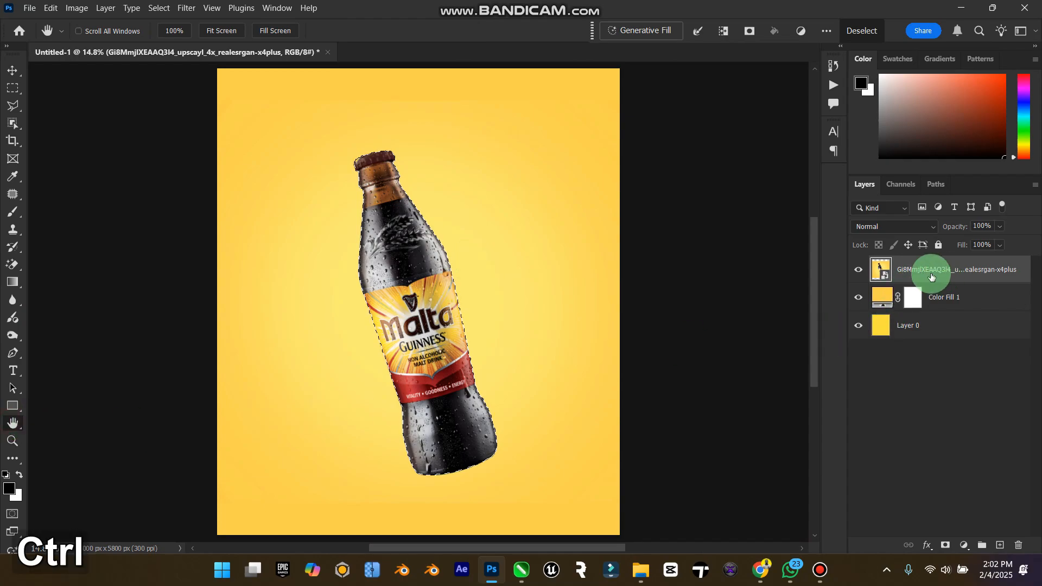
Copy the selected bottle to its own layer, delete the original placed image layer and make the bottle layer active.
{"action": "key", "text": "ctrl+j"}
{"action": "left_click", "coordinate": [865, 298]}
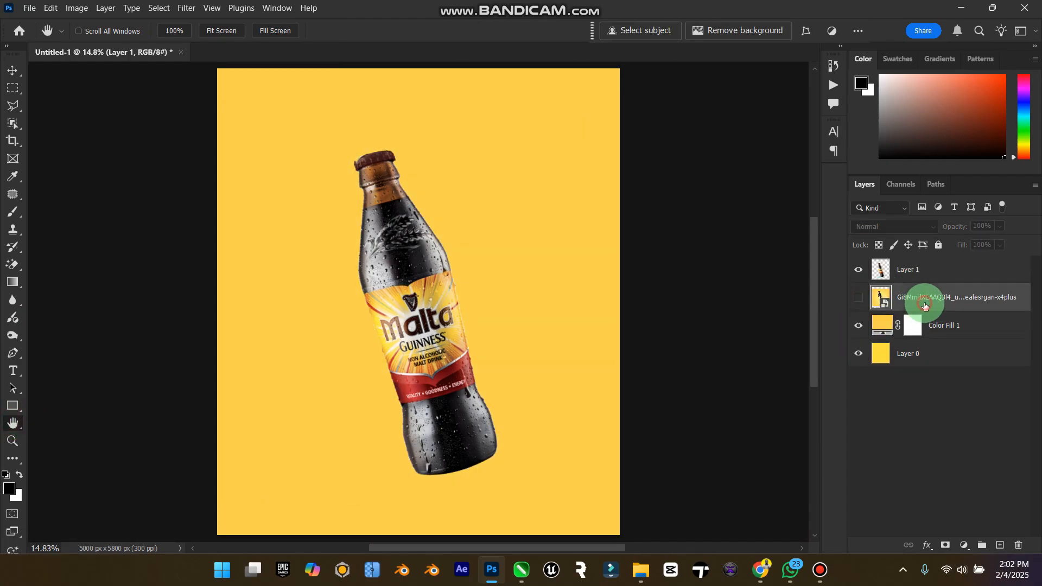
{"action": "key", "text": "Delete"}
{"action": "left_click", "coordinate": [923, 269]}
Rotate the tilted bottle upright and position it near the middle of the canvas.
{"action": "left_click", "coordinate": [13, 71]}
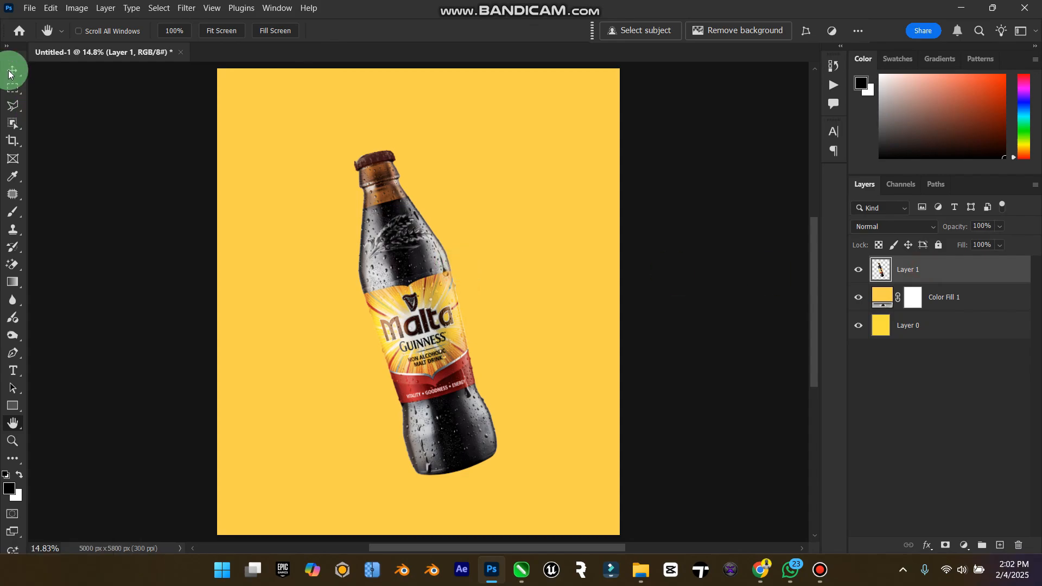
{"action": "left_click_drag", "start_coordinate": [398, 225], "coordinate": [365, 219]}
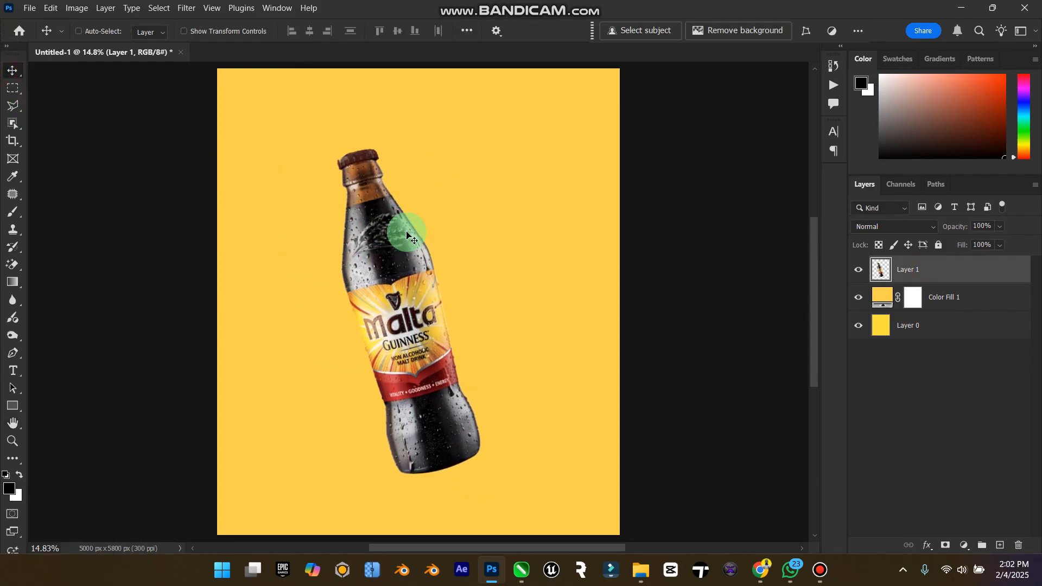
{"action": "left_click_drag", "start_coordinate": [435, 271], "coordinate": [428, 289]}
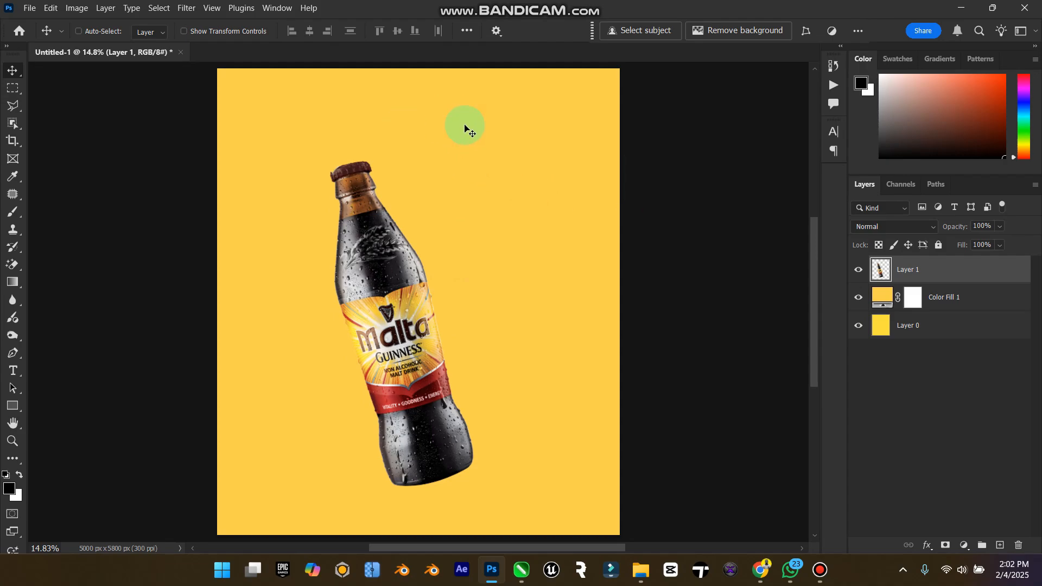
{"action": "key", "text": "ctrl+t"}
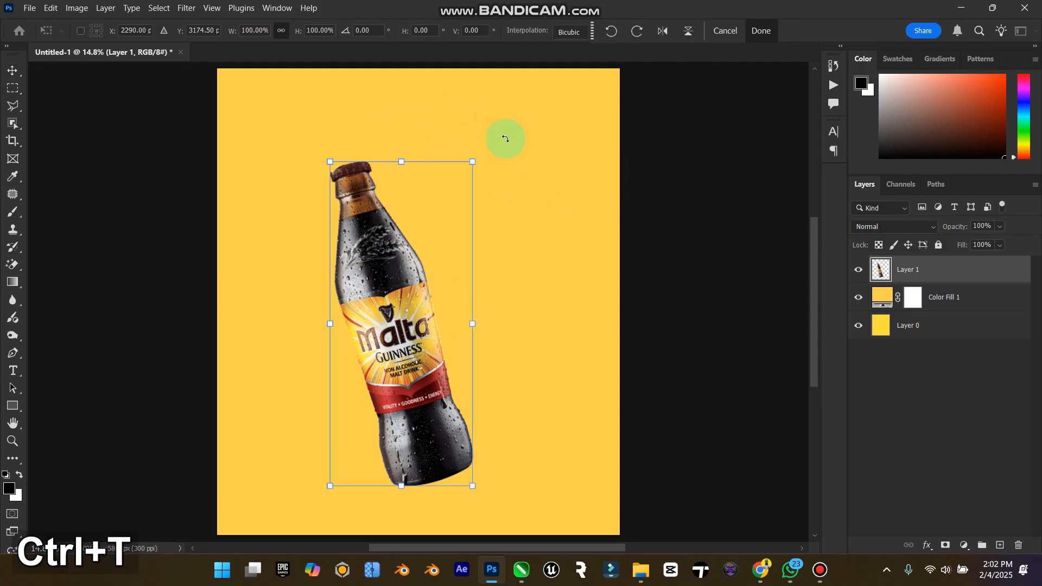
{"action": "left_click_drag", "start_coordinate": [510, 142], "coordinate": [548, 171]}
{"action": "left_click", "coordinate": [13, 70]}
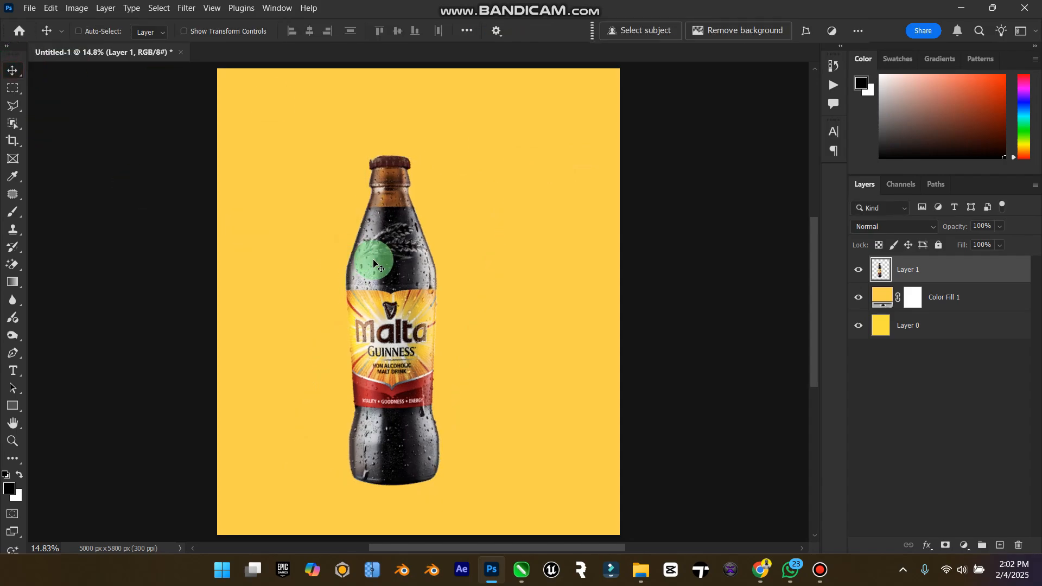
{"action": "left_click_drag", "start_coordinate": [375, 262], "coordinate": [391, 261]}
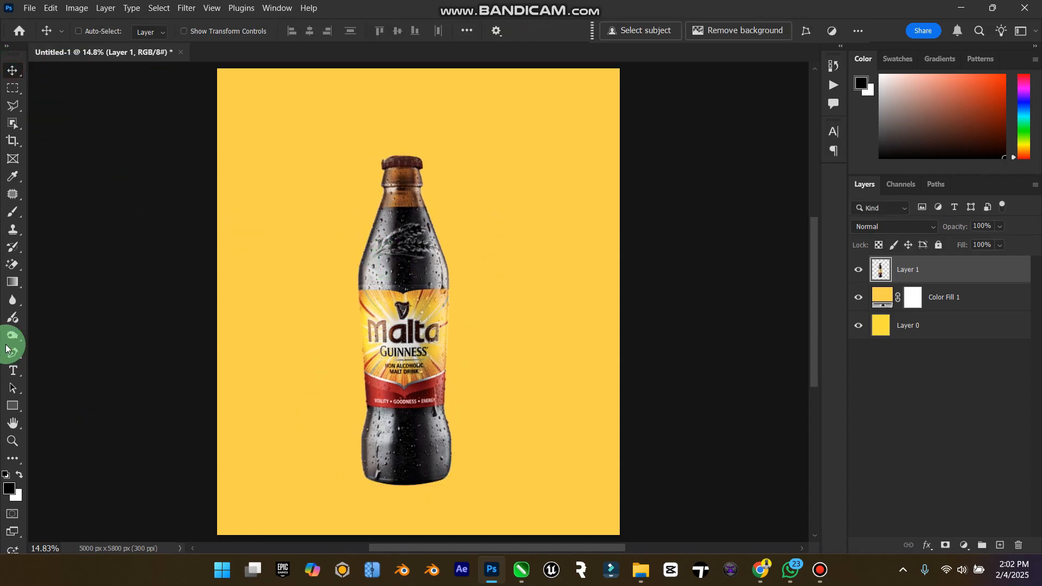
Draw a white rectangle about 6753 x 1223 px across the canvas bottom, place it behind the bottle and check the base's level against it.
{"action": "left_click", "coordinate": [12, 405]}
{"action": "left_click_drag", "start_coordinate": [139, 481], "coordinate": [678, 512]}
{"action": "left_click", "coordinate": [13, 70]}
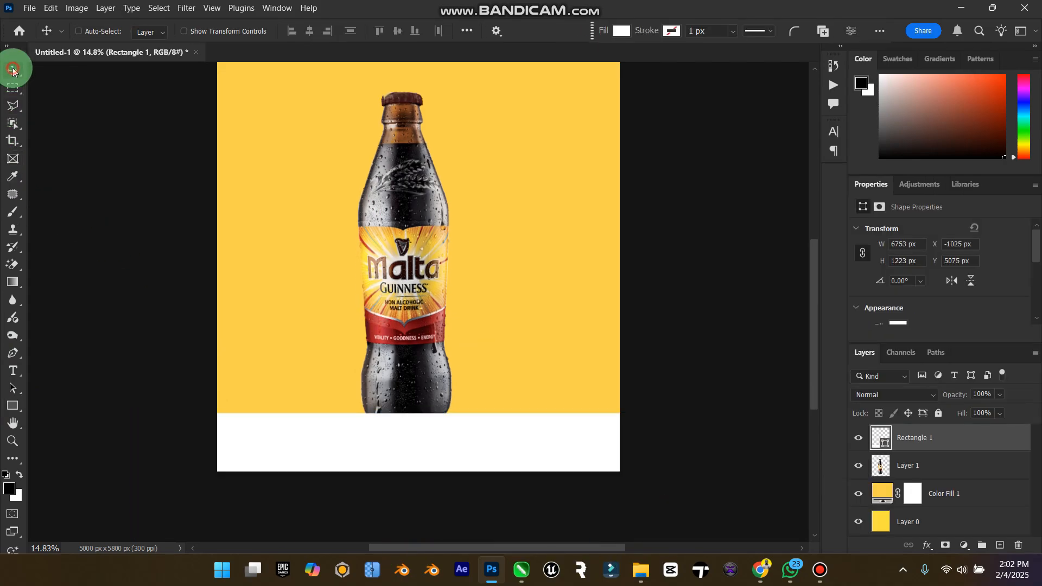
{"action": "left_click_drag", "start_coordinate": [896, 438], "coordinate": [901, 480]}
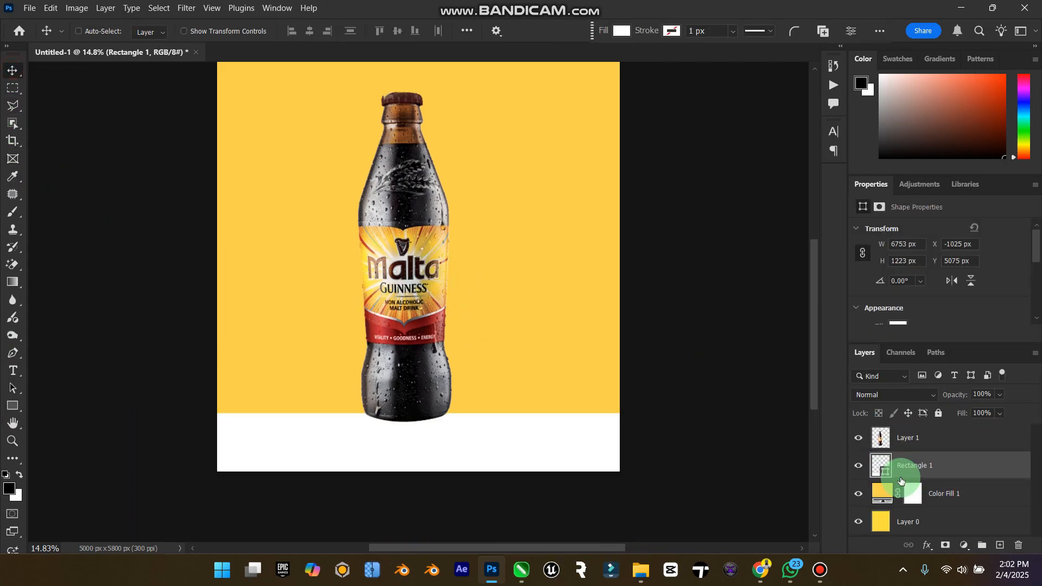
{"action": "scroll", "coordinate": [389, 419], "scroll_direction": "left", "scroll_amount": 4, "text": "ctrl"}
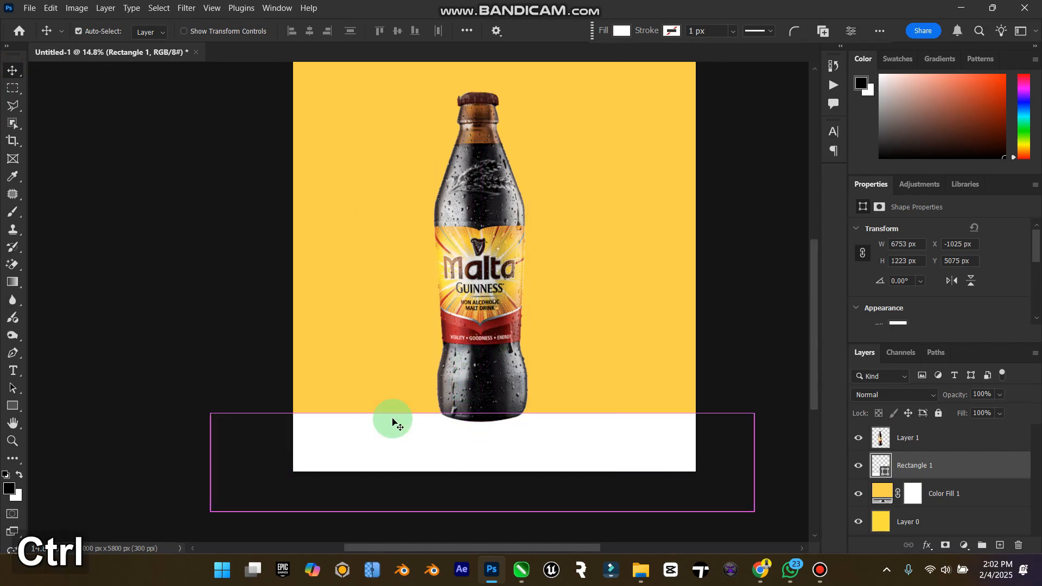
{"action": "scroll", "coordinate": [503, 442], "scroll_direction": "up", "scroll_amount": 2, "text": "alt"}
{"action": "scroll", "coordinate": [512, 442], "scroll_direction": "up", "scroll_amount": 6, "text": "alt"}
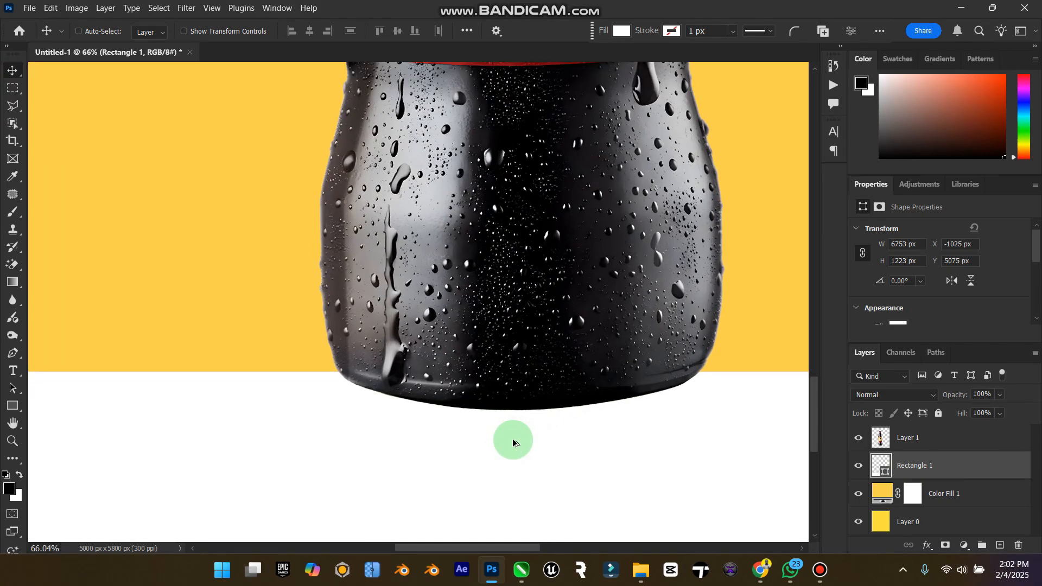
{"action": "double_click", "coordinate": [13, 423]}
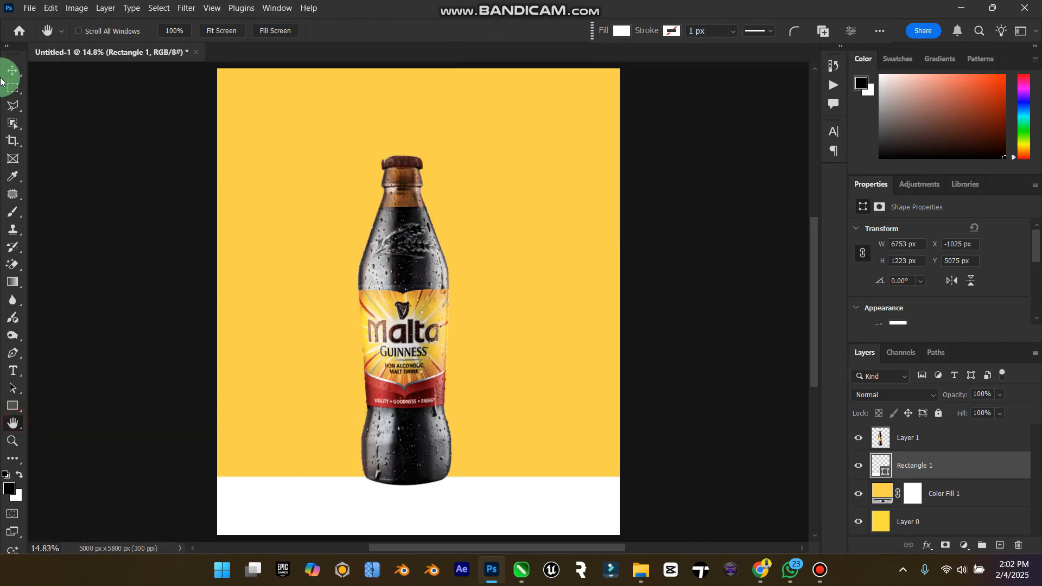
Delete the white rectangle layer.
{"action": "left_click", "coordinate": [18, 74]}
{"action": "left_click", "coordinate": [865, 353]}
{"action": "left_click", "coordinate": [962, 476]}
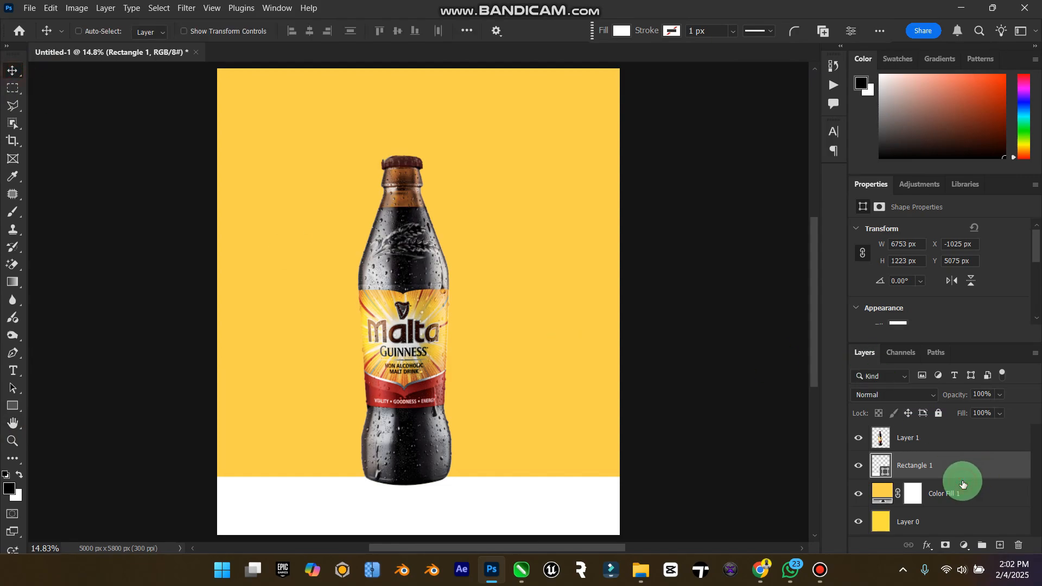
{"action": "key", "text": "Delete"}
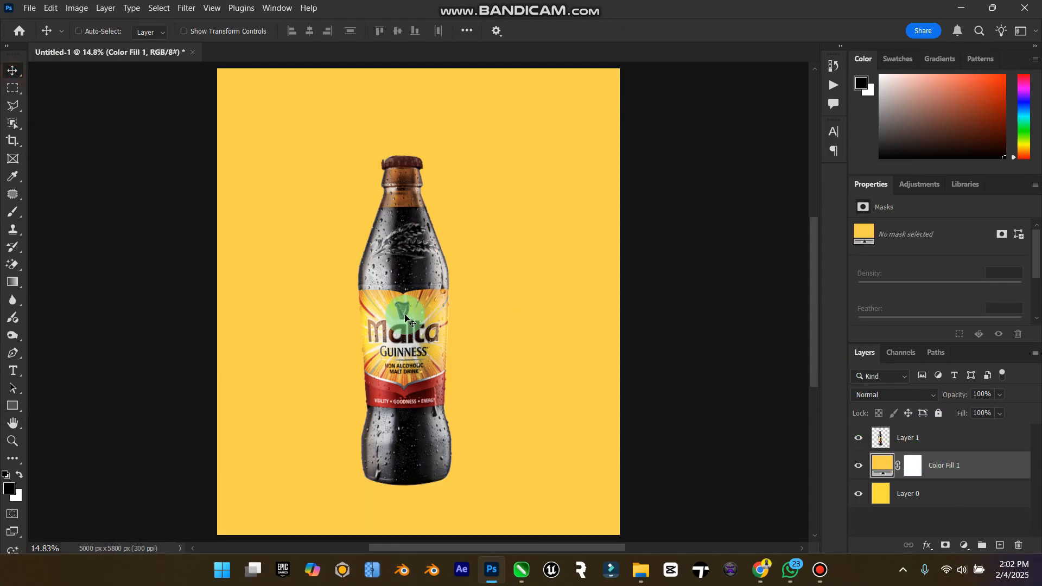
Make the bottle layer active and move the bottle to the canvas's horizontal centre, at X 1912 px.
{"action": "left_click_drag", "start_coordinate": [402, 313], "coordinate": [445, 318]}
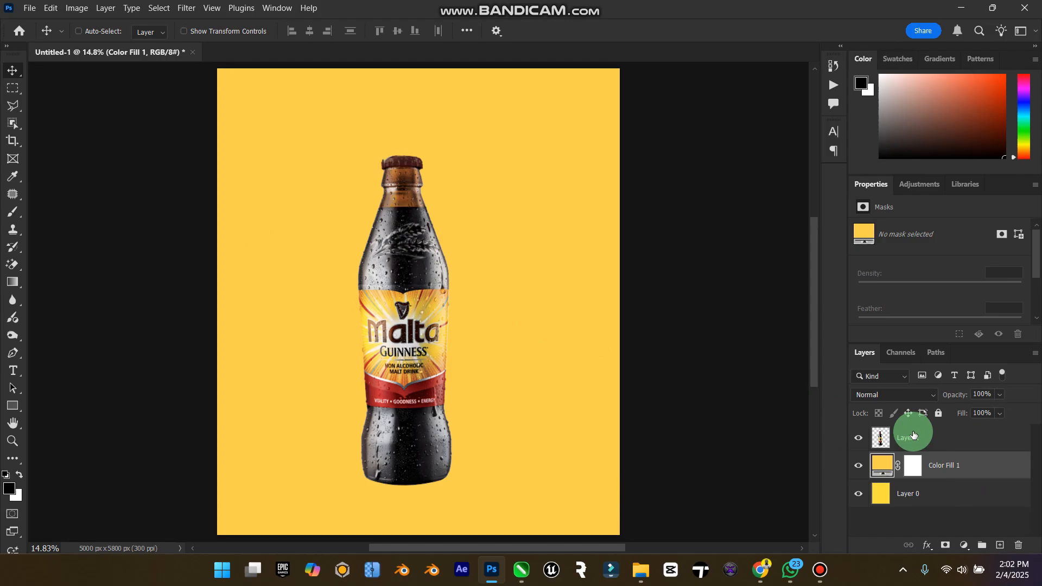
{"action": "left_click", "coordinate": [912, 437]}
{"action": "left_click_drag", "start_coordinate": [391, 292], "coordinate": [405, 293]}
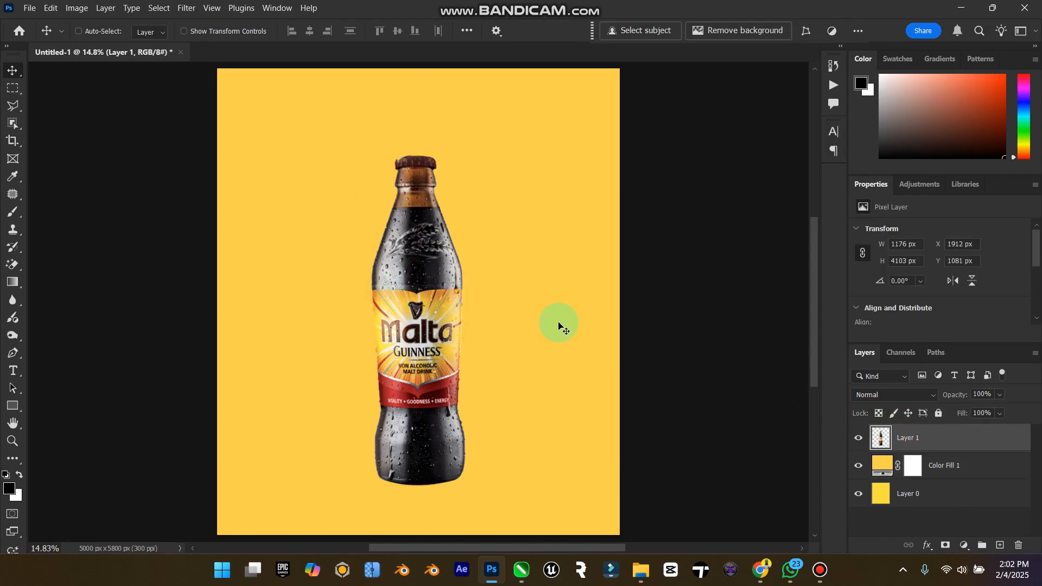
Switch to the Downloads folder in File Explorer and preview the stone podium landscape and the beach photo.
{"action": "mouse_move", "coordinate": [641, 570]}
{"action": "left_click", "coordinate": [581, 481]}
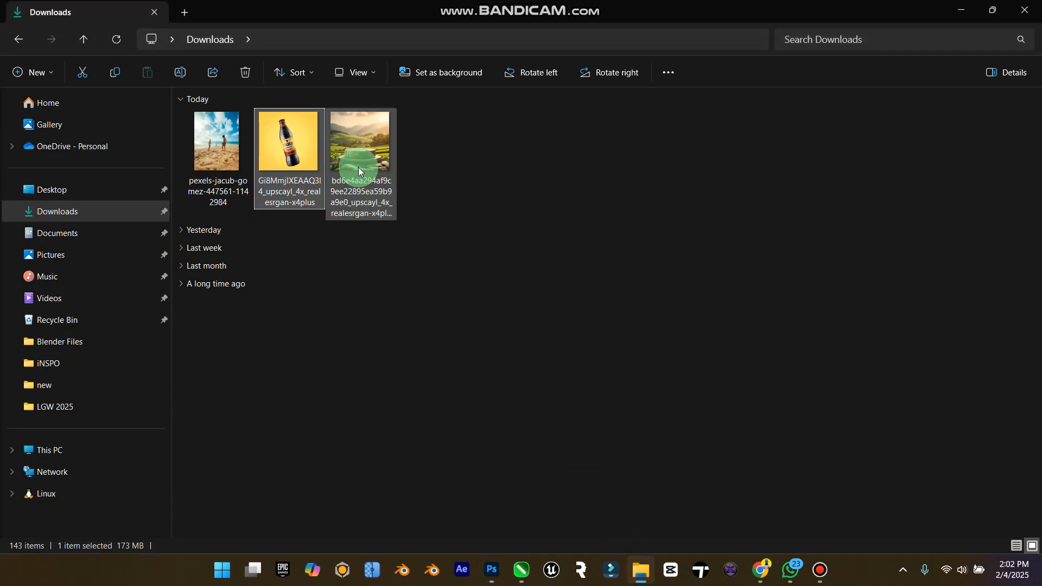
{"action": "left_click", "coordinate": [356, 148]}
{"action": "right_click", "coordinate": [356, 147]}
{"action": "left_click", "coordinate": [532, 66]}
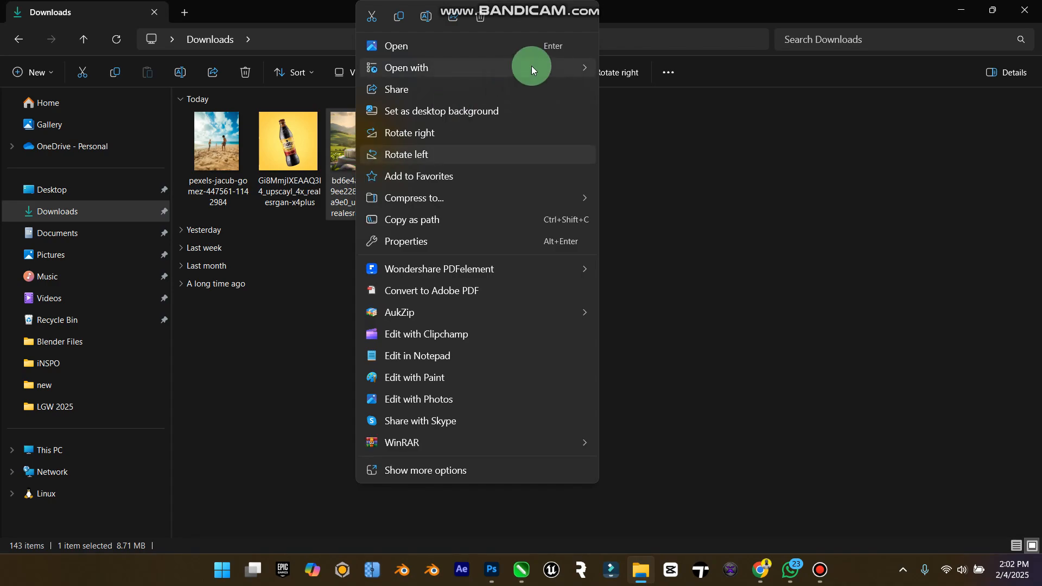
{"action": "left_click", "coordinate": [341, 144]}
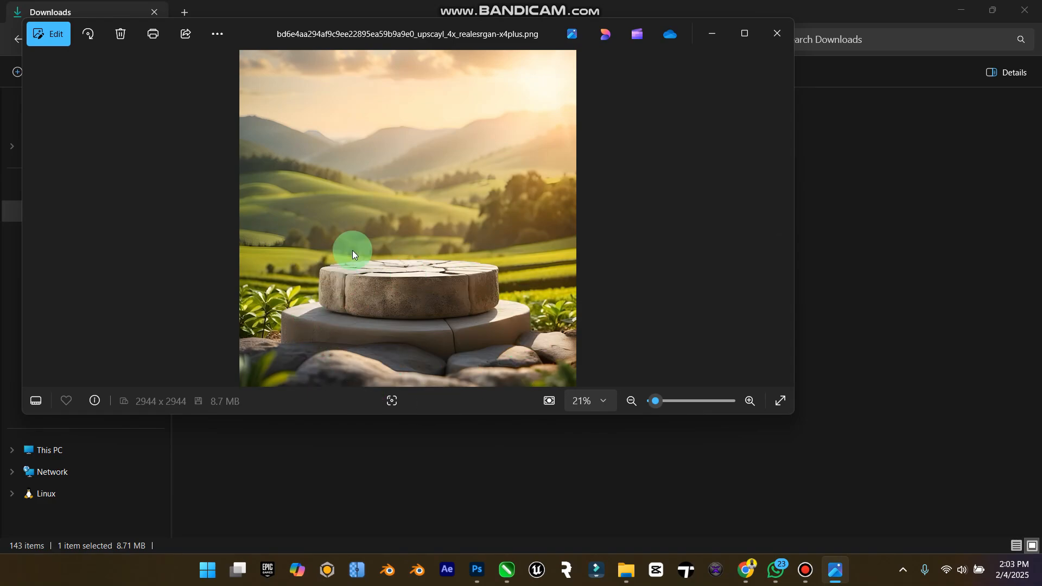
{"action": "left_click", "coordinate": [788, 38]}
{"action": "double_click", "coordinate": [236, 152]}
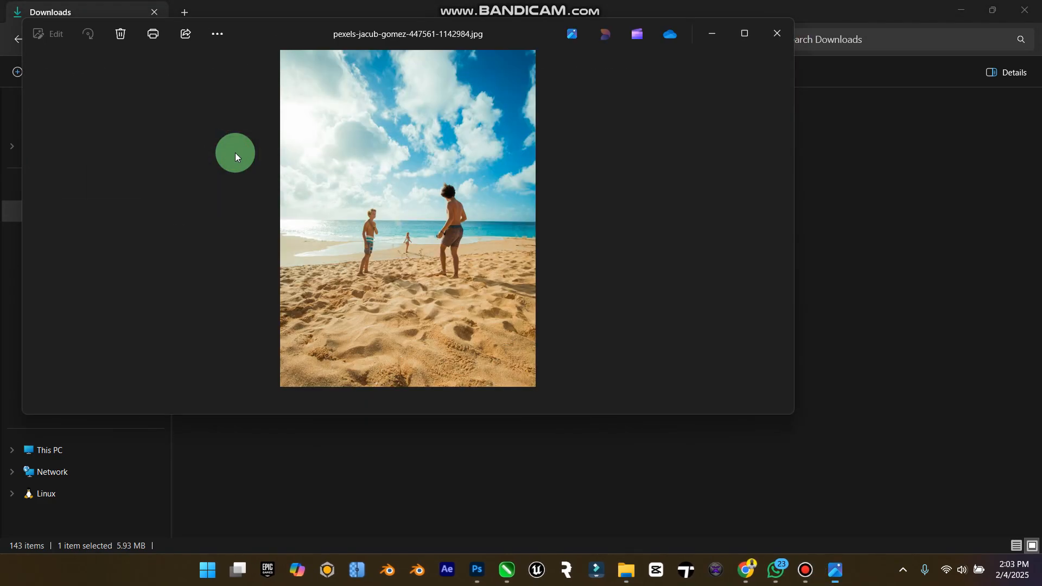
{"action": "left_click", "coordinate": [785, 34]}
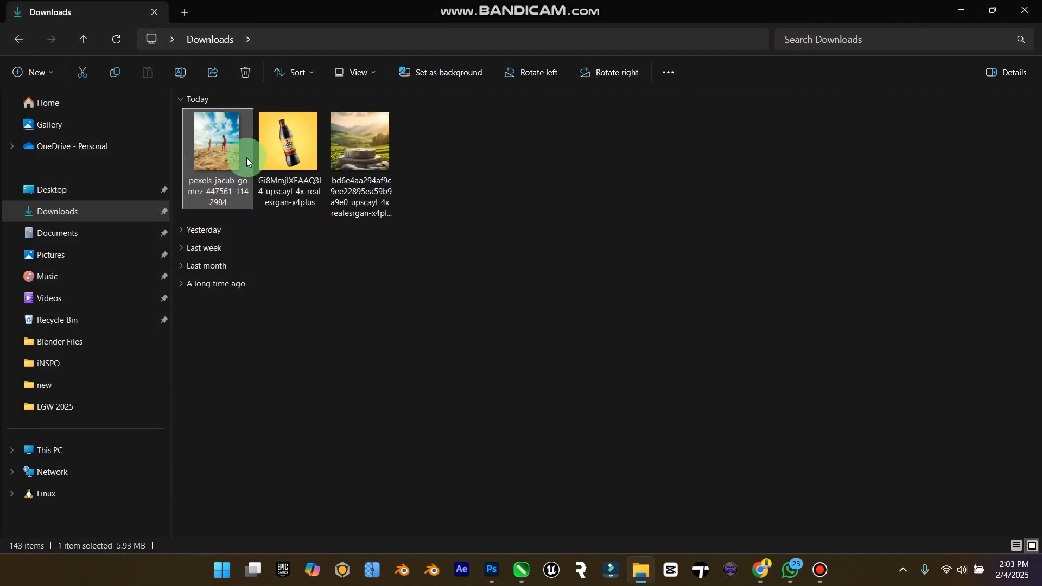
Open the upscaled stone podium landscape image from Downloads in Photoshop.
{"action": "right_click", "coordinate": [370, 151]}
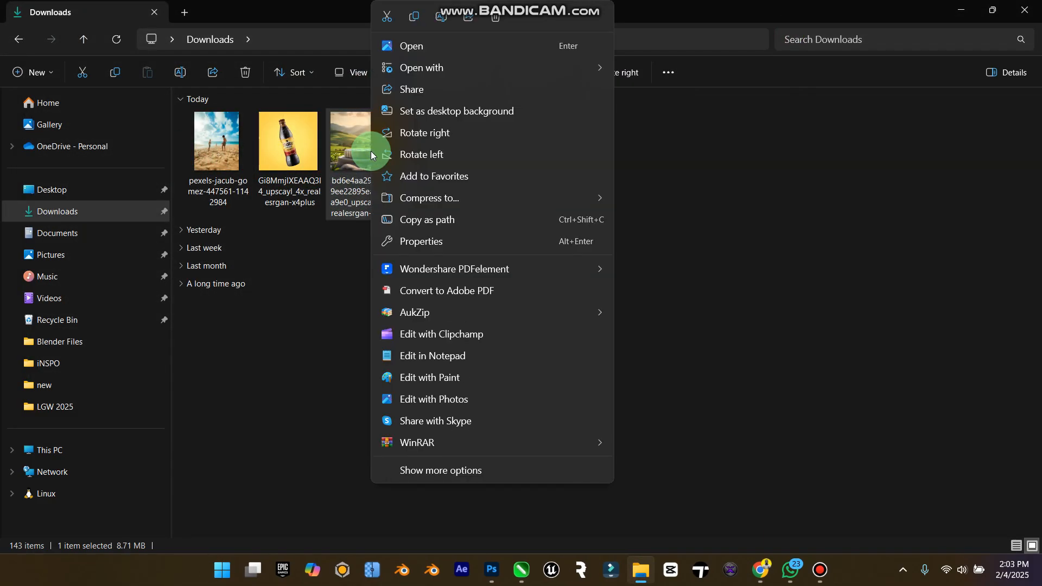
{"action": "mouse_move", "coordinate": [588, 67]}
{"action": "left_click", "coordinate": [663, 93]}
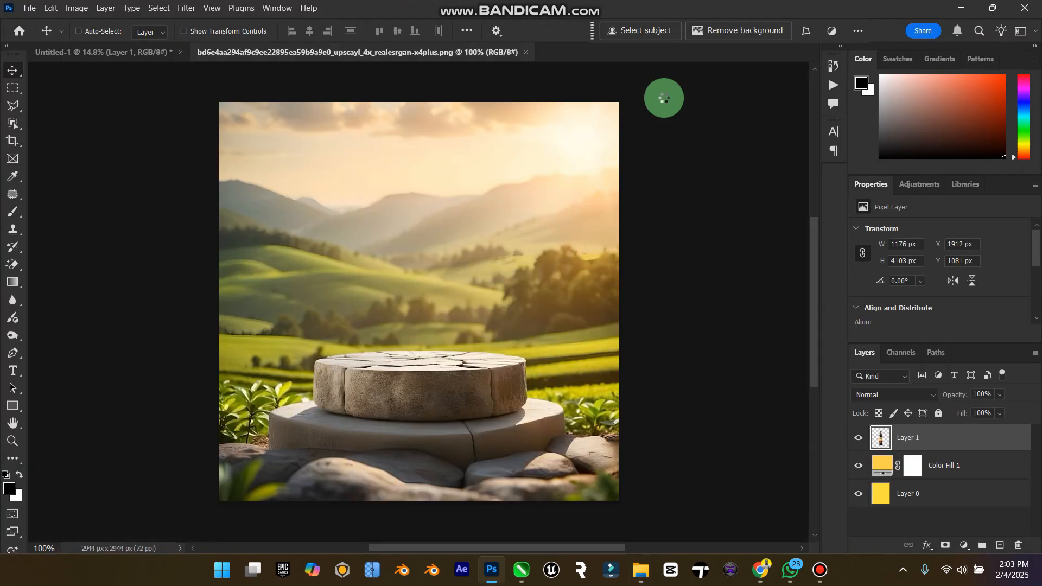
Select the podium's upper and lower stone tiers together with the Object Selection tool.
{"action": "left_click", "coordinate": [13, 117]}
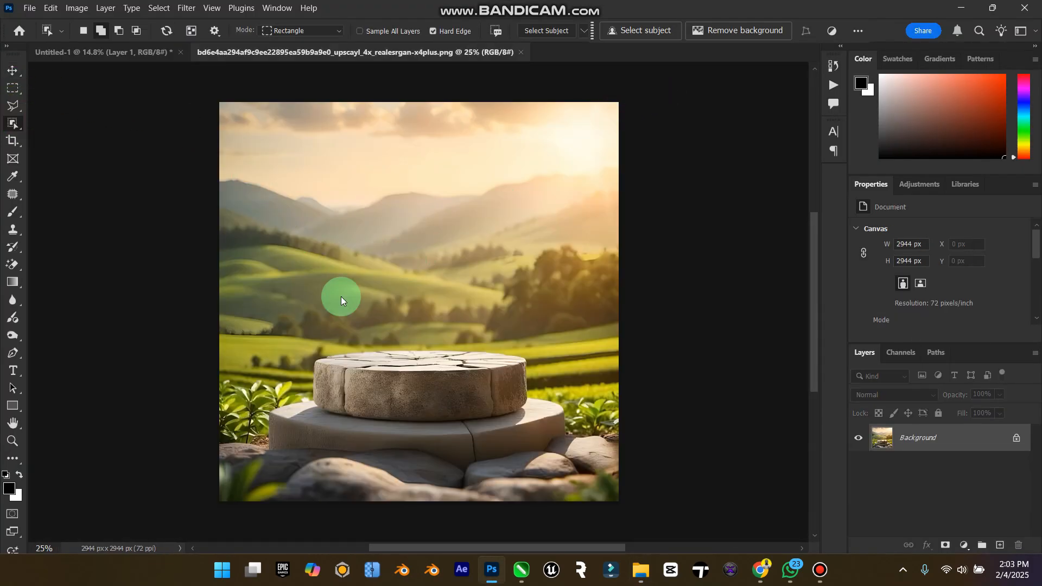
{"action": "left_click", "coordinate": [384, 366]}
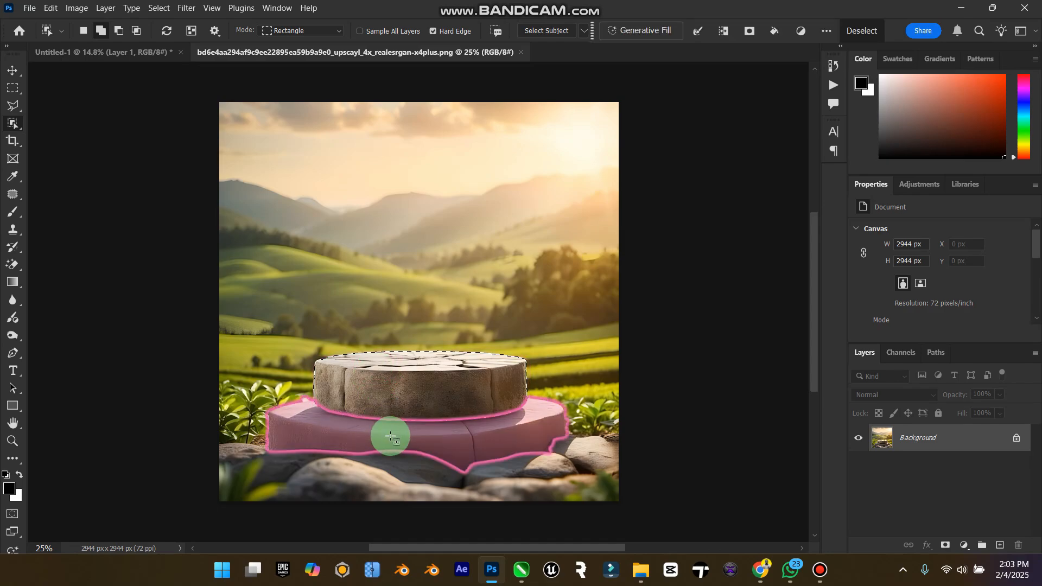
{"action": "left_click", "coordinate": [369, 435]}
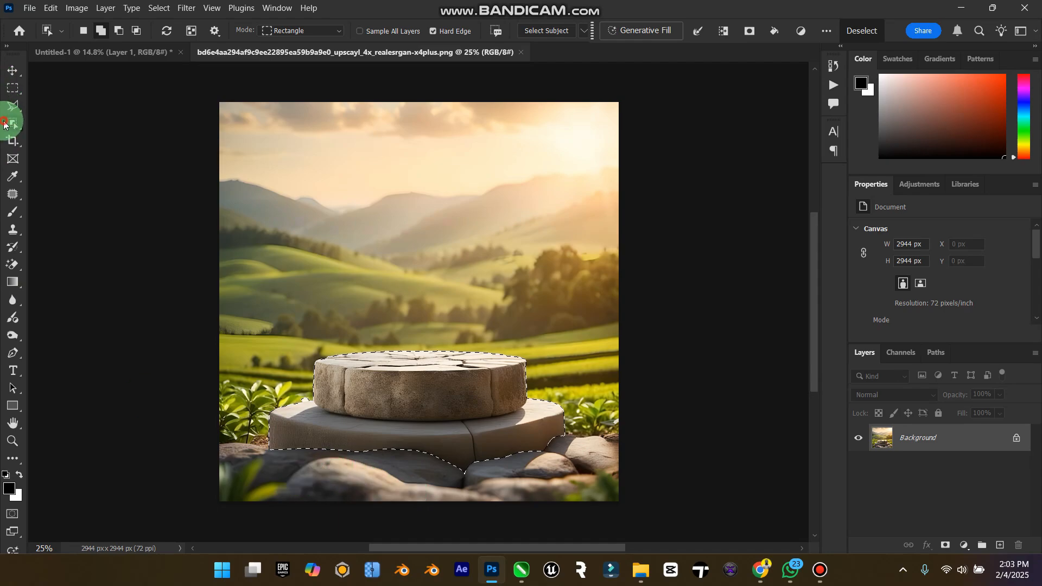
{"action": "left_click", "coordinate": [10, 122]}
{"action": "left_click", "coordinate": [78, 131]}
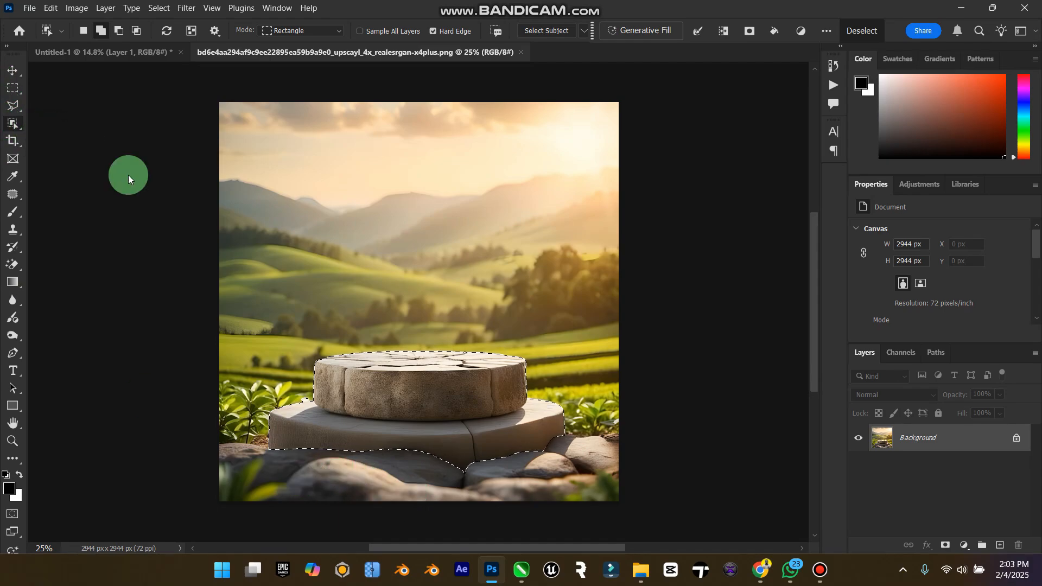
Extend the podium selection across the foreground rocks with the Quick Selection tool at brush size 125.
{"action": "key", "text": "bracketright"}
{"action": "key", "text": "bracketright"}
{"action": "key", "text": "bracketright"}
{"action": "key", "text": "bracketright"}
{"action": "key", "text": "bracketright"}
{"action": "key", "text": "bracketright"}
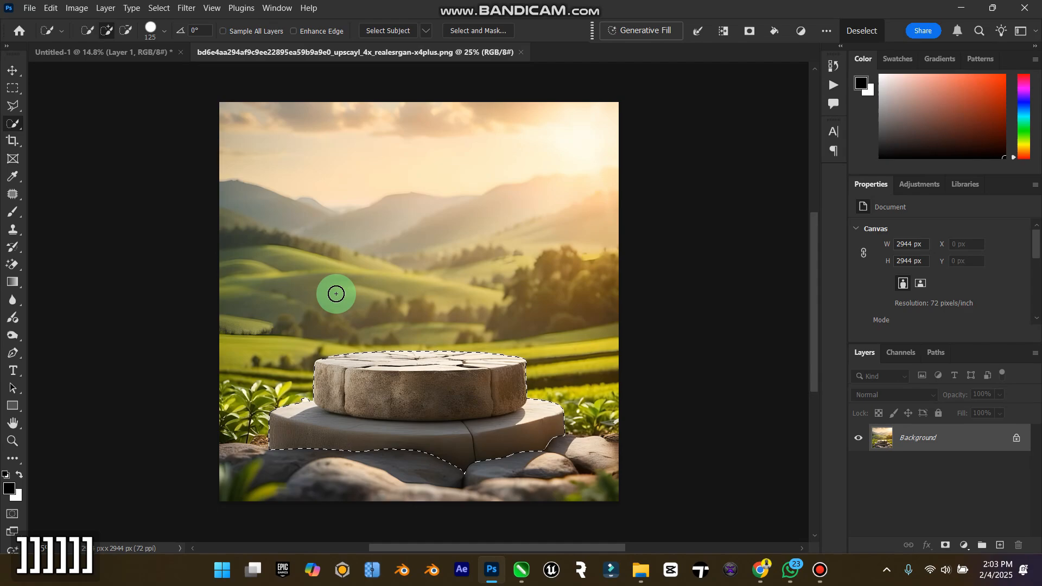
{"action": "mouse_move", "coordinate": [244, 463]}
{"action": "left_mouse_down"}
{"action": "mouse_move", "coordinate": [350, 474]}
{"action": "mouse_move", "coordinate": [391, 453]}
{"action": "mouse_move", "coordinate": [300, 461]}
{"action": "mouse_move", "coordinate": [515, 453]}
{"action": "mouse_move", "coordinate": [593, 484]}
{"action": "left_mouse_up"}
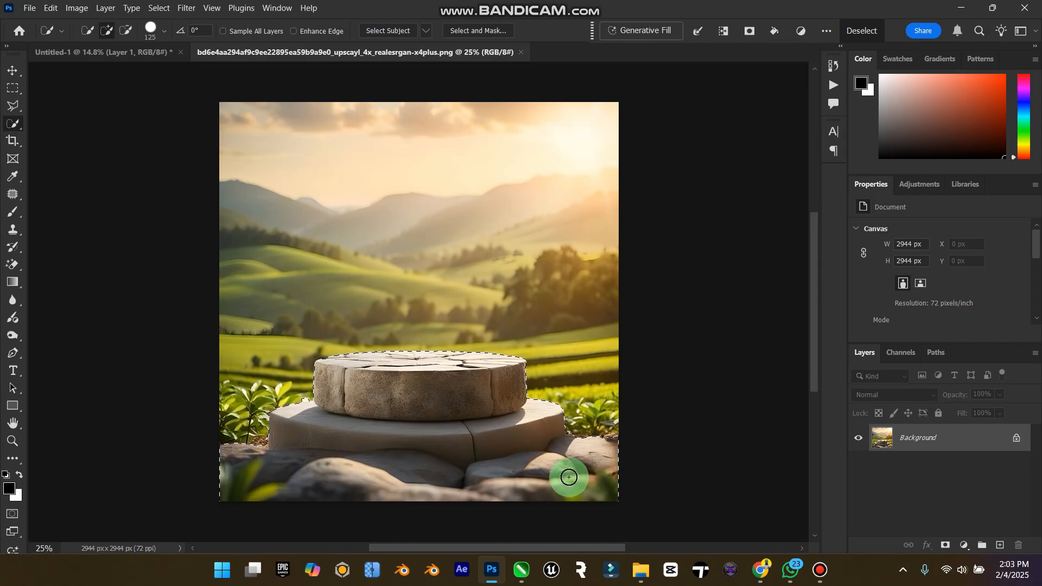
Clean up the selection along the left edge of the podium's lower tier with the Polygonal Lasso tool.
{"action": "left_click", "coordinate": [12, 441]}
{"action": "left_click_drag", "start_coordinate": [248, 441], "coordinate": [342, 442]}
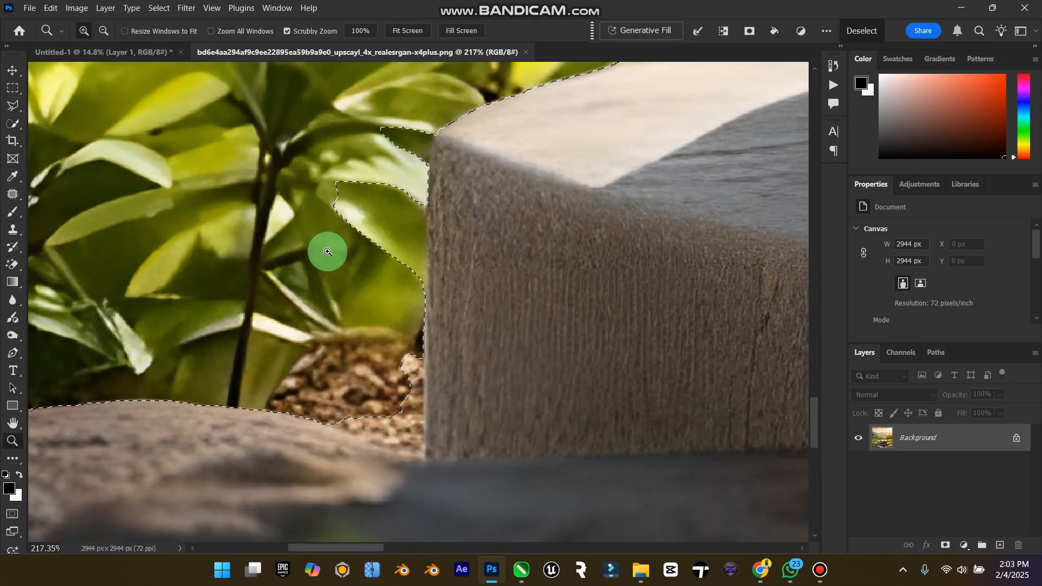
{"action": "left_click", "coordinate": [13, 106]}
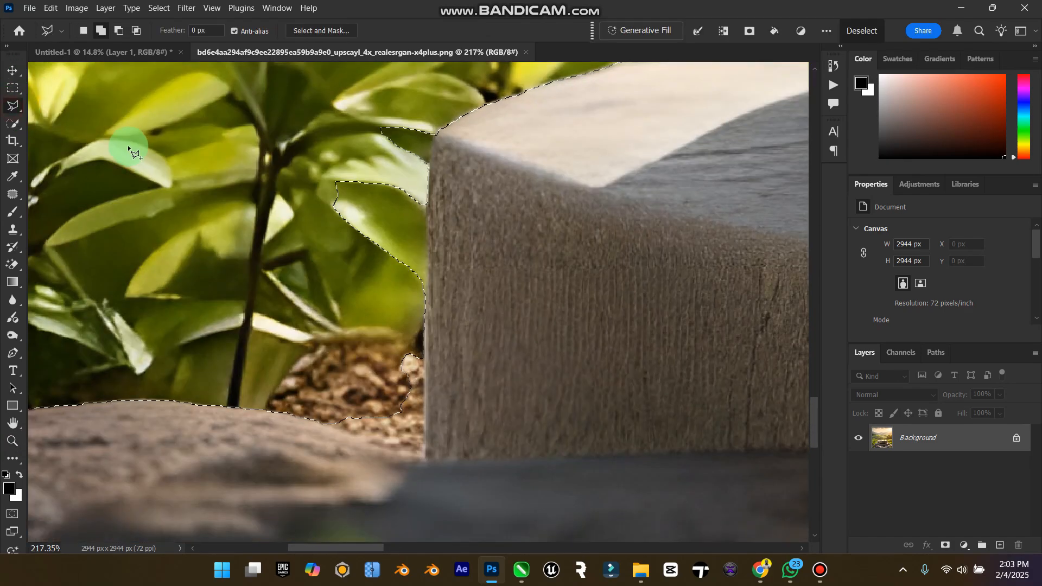
{"action": "left_click", "coordinate": [298, 399]}
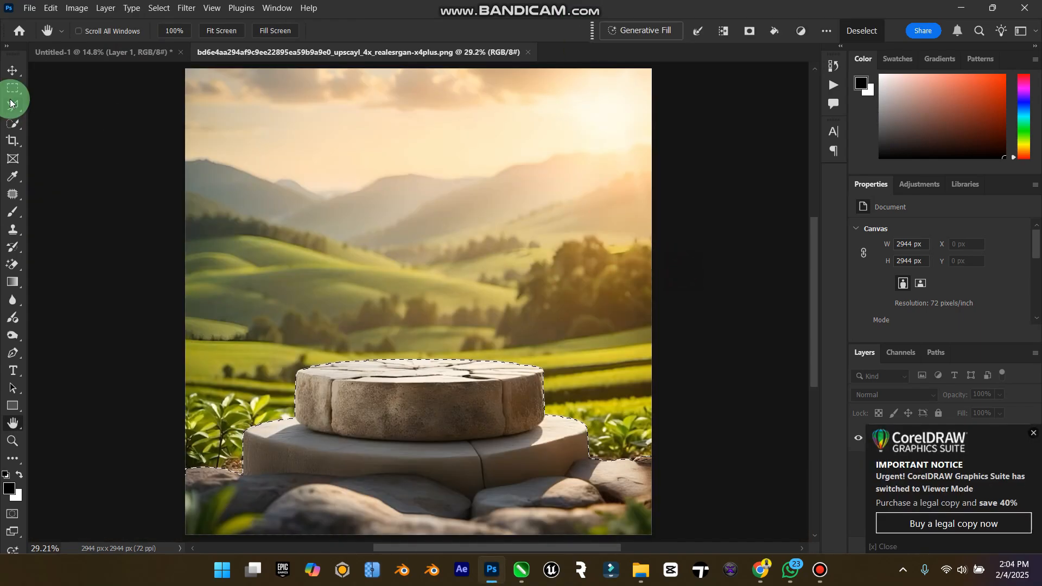
{"action": "left_click", "coordinate": [18, 71]}
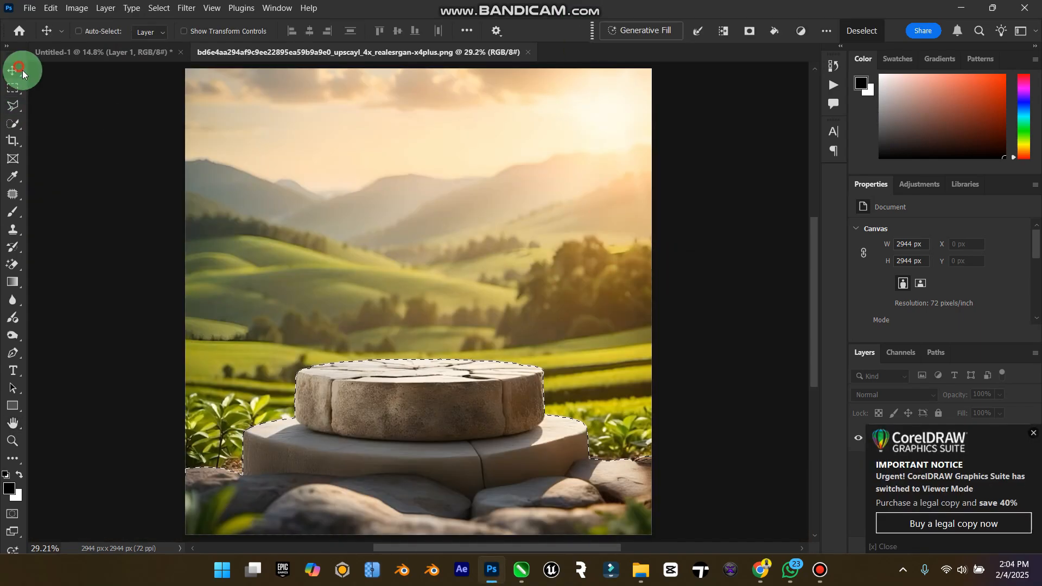
{"action": "left_click", "coordinate": [1033, 433]}
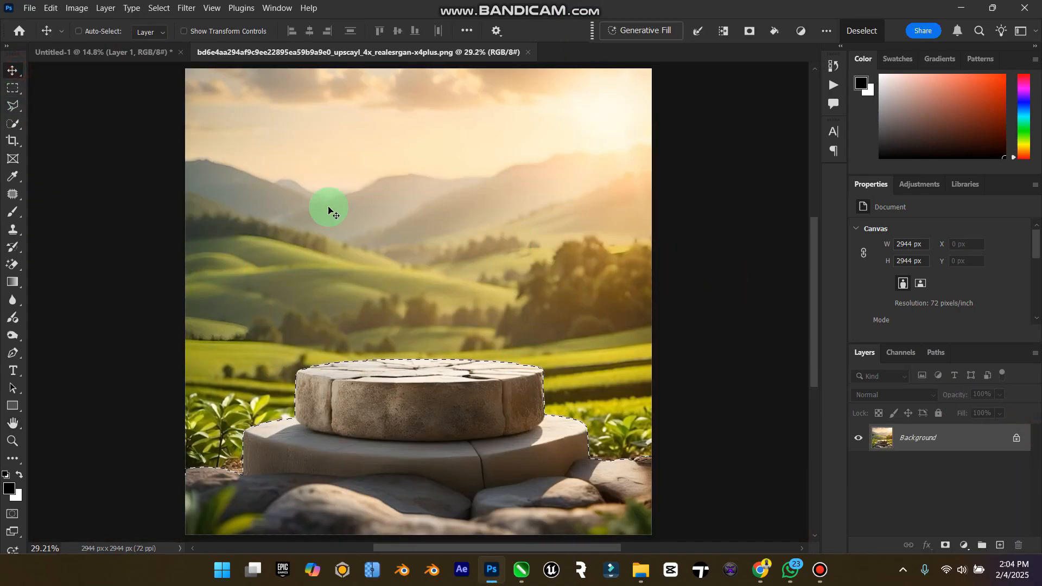
Try copying the selected podium and rocks to a new layer with the Background hidden, and undo both changes.
{"action": "left_click", "coordinate": [13, 106]}
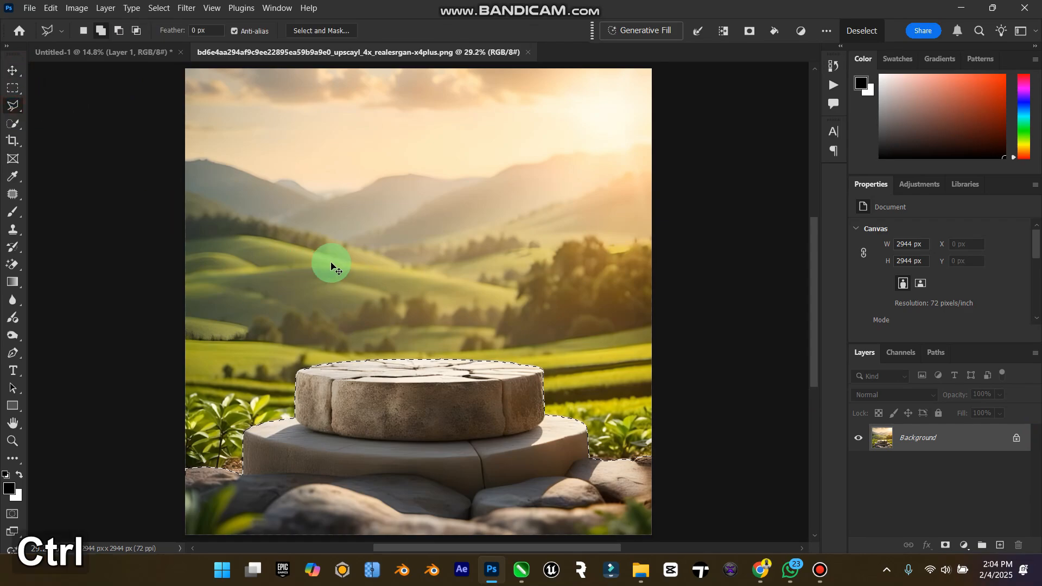
{"action": "key", "text": "ctrl+j"}
{"action": "left_click", "coordinate": [858, 466]}
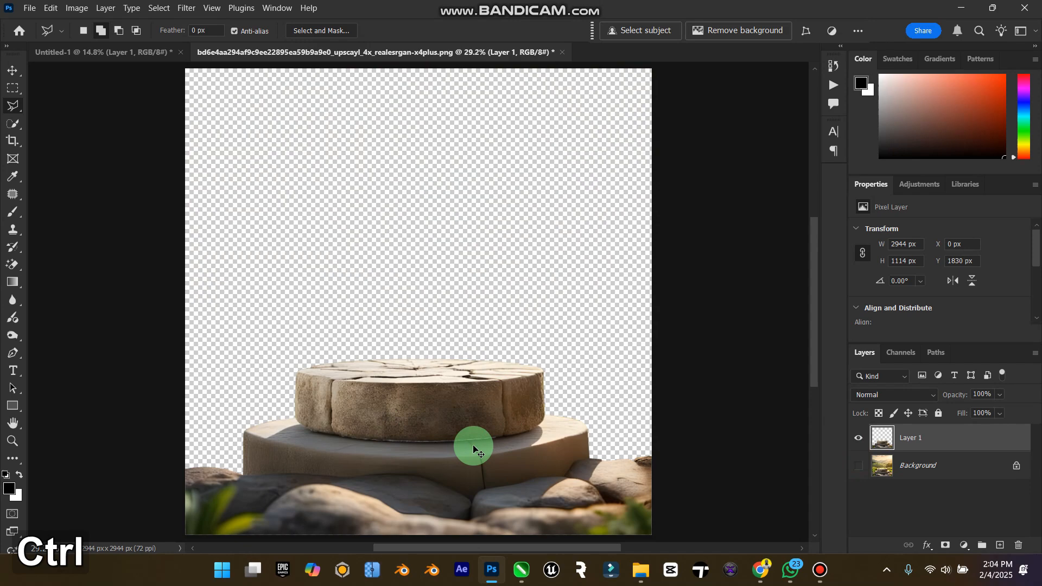
{"action": "key", "text": "ctrl+z"}
{"action": "key", "text": "ctrl+z"}
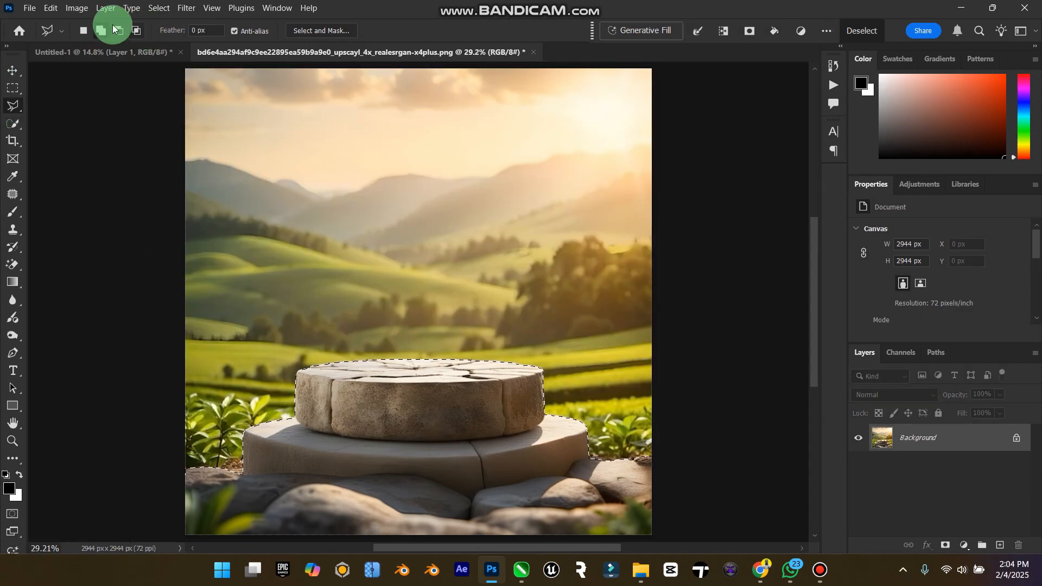
Add a polygonal area across the podium's two tiers to the selection to close the gap between them.
{"action": "left_click", "coordinate": [111, 28]}
{"action": "left_click", "coordinate": [261, 316]}
{"action": "left_click", "coordinate": [286, 465]}
{"action": "left_click", "coordinate": [321, 395]}
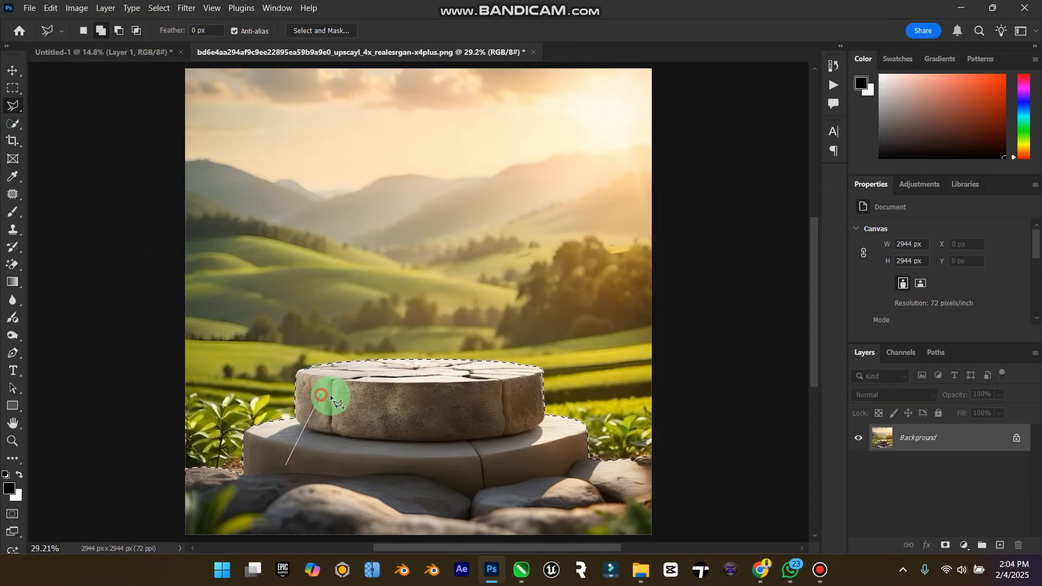
{"action": "double_click", "coordinate": [481, 491]}
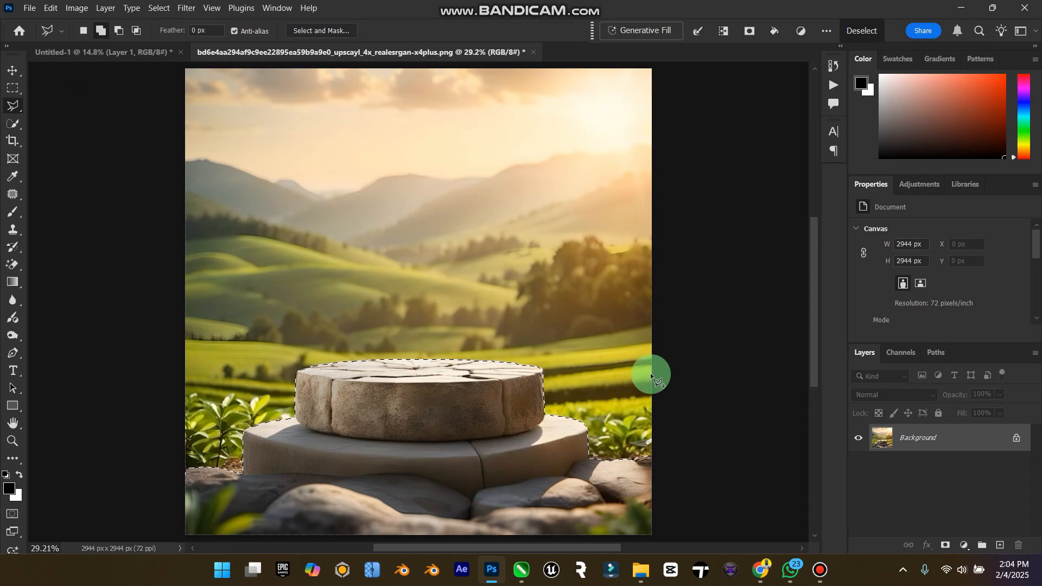
Copy the selected podium and rocks to a new layer, hide the Background, and bring the cutout into the Untitled-1 bottle design.
{"action": "key", "text": "ctrl+j"}
{"action": "left_click", "coordinate": [858, 465]}
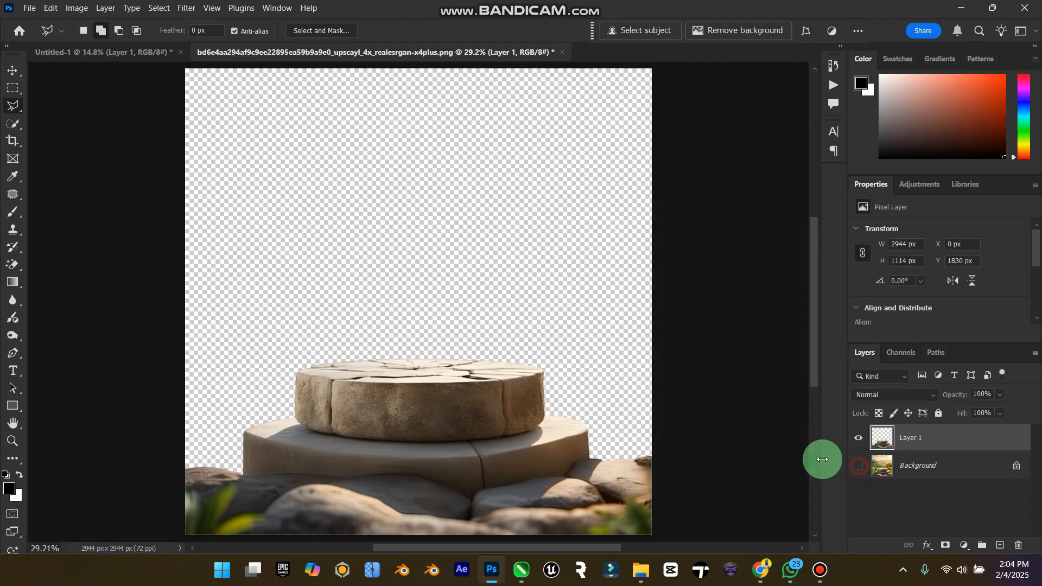
{"action": "left_click", "coordinate": [21, 68]}
{"action": "left_click_drag", "start_coordinate": [445, 375], "coordinate": [344, 465]}
Scale the podium layer to about 171.5% so it spans the canvas width along its lower edge.
{"action": "key", "text": "ctrl+t"}
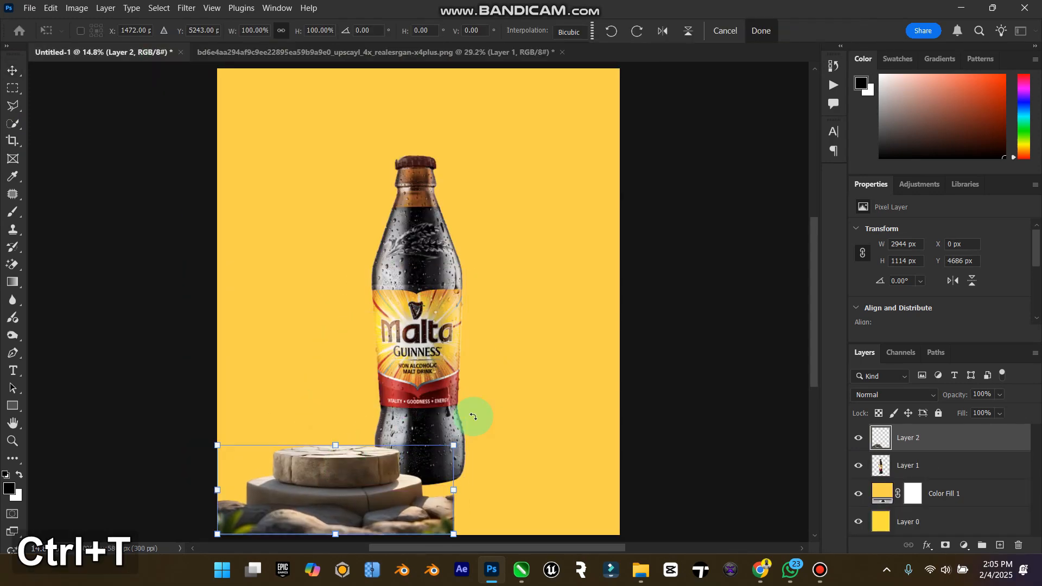
{"action": "left_click_drag", "start_coordinate": [460, 445], "coordinate": [624, 388]}
{"action": "key", "text": "ctrl+z"}
{"action": "mouse_move", "coordinate": [558, 411]}
{"action": "left_mouse_down"}
{"action": "mouse_move", "coordinate": [560, 437]}
{"action": "mouse_move", "coordinate": [557, 429]}
{"action": "left_mouse_up"}
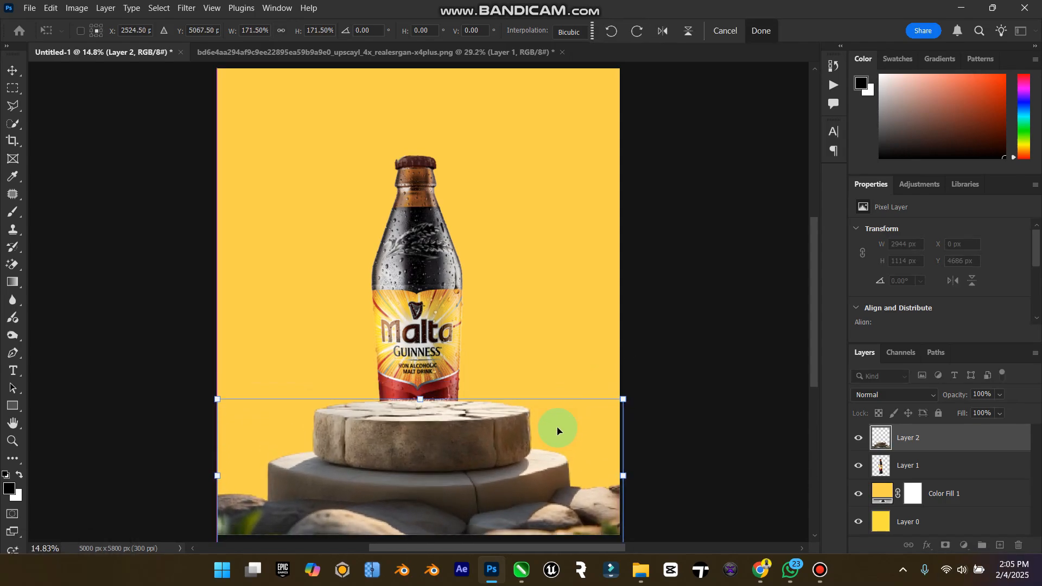
{"action": "left_click", "coordinate": [5, 71]}
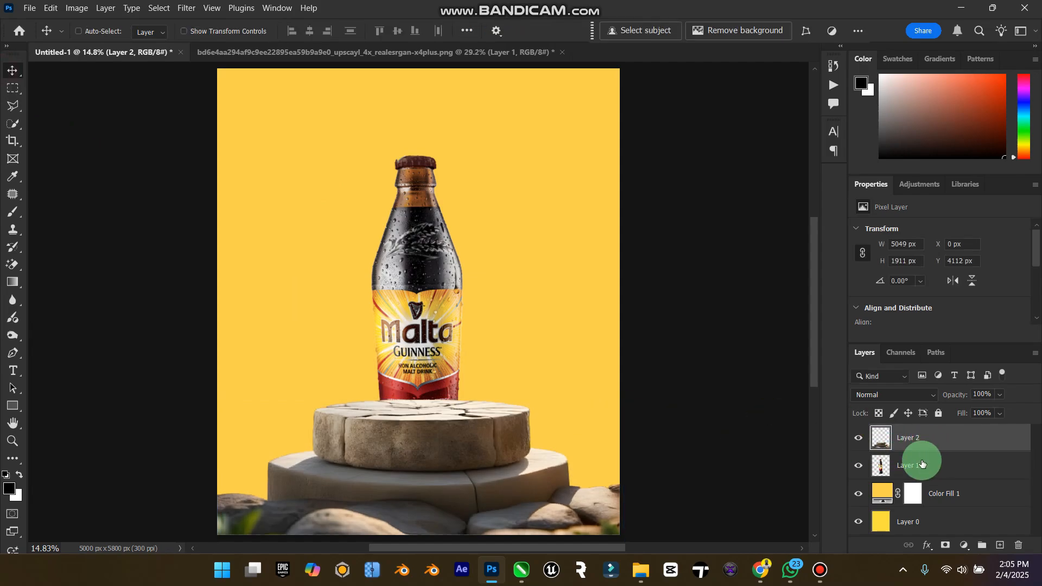
Bring the bottle layer above the podium layer and raise the bottle to about Y 231 px, standing on the upper tier.
{"action": "left_click_drag", "start_coordinate": [923, 464], "coordinate": [914, 434]}
{"action": "left_click_drag", "start_coordinate": [404, 375], "coordinate": [405, 305]}
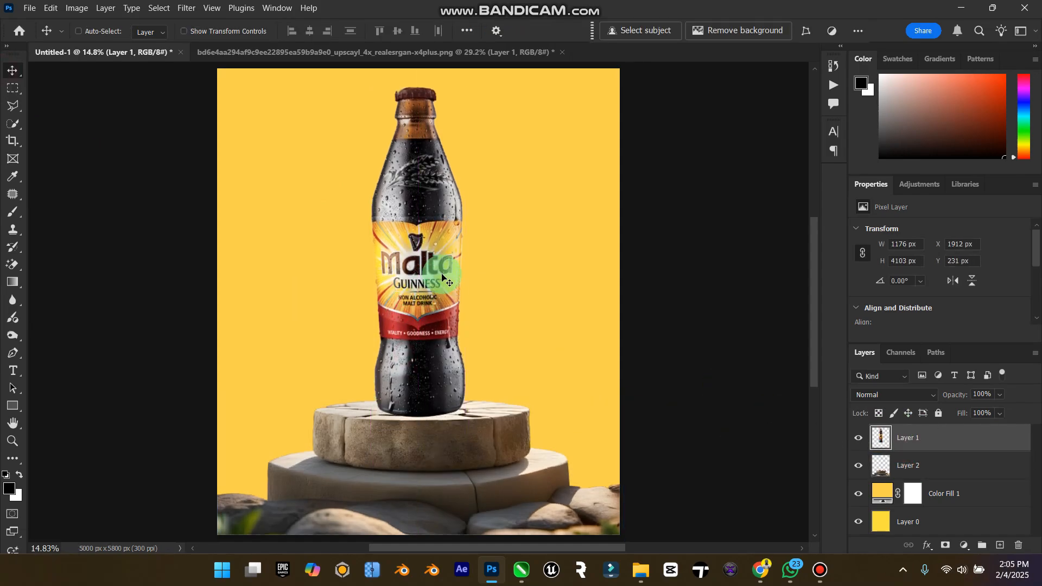
Hide the bottle and scale the podium layer to about 69.25%, centred low on the canvas at about X 674, Y 4578 px.
{"action": "left_click", "coordinate": [901, 471]}
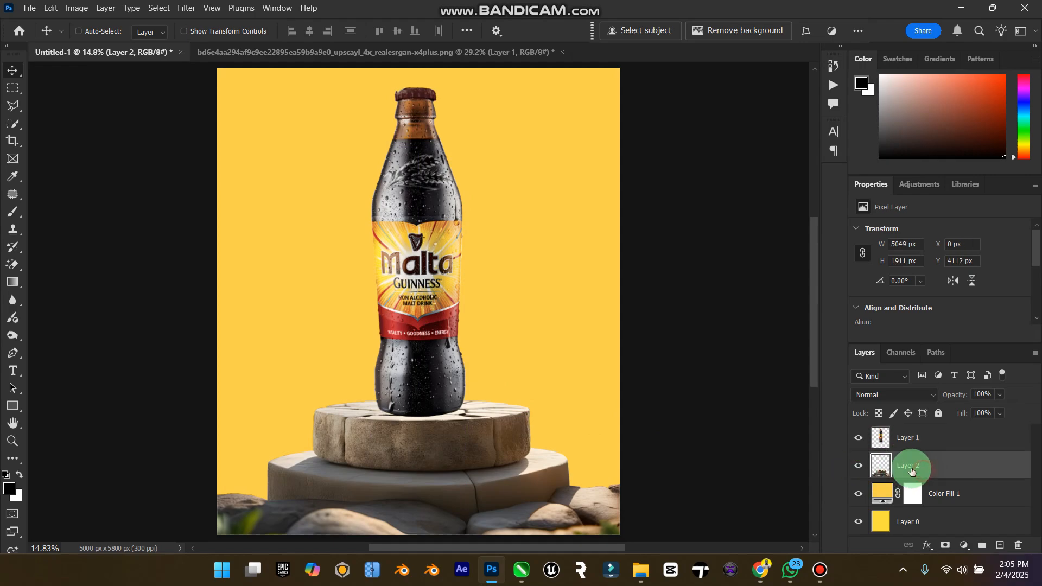
{"action": "left_click", "coordinate": [858, 437]}
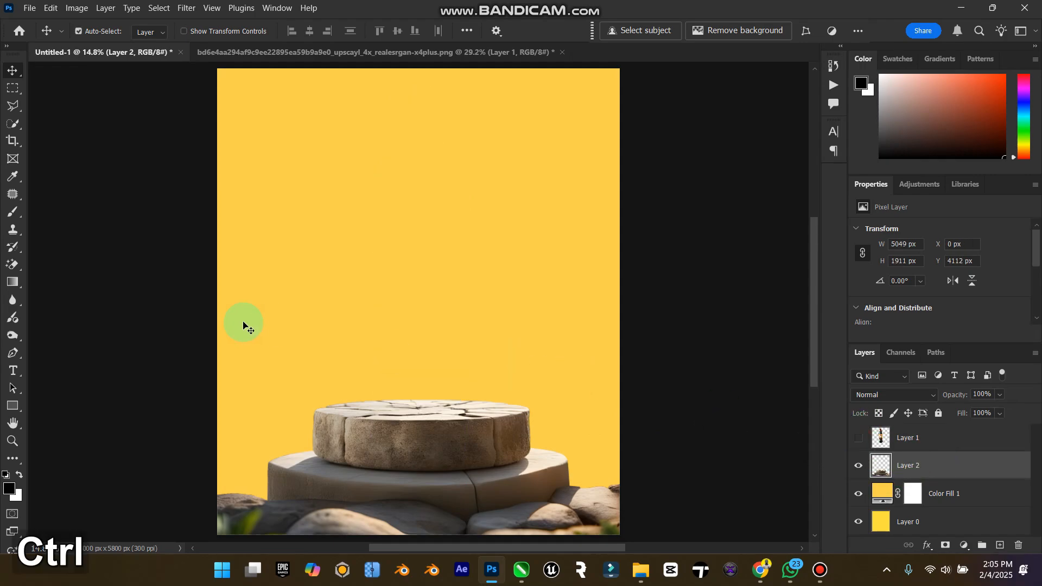
{"action": "key", "text": "ctrl+t"}
{"action": "left_click_drag", "start_coordinate": [620, 397], "coordinate": [486, 422]}
{"action": "left_click_drag", "start_coordinate": [403, 471], "coordinate": [459, 460]}
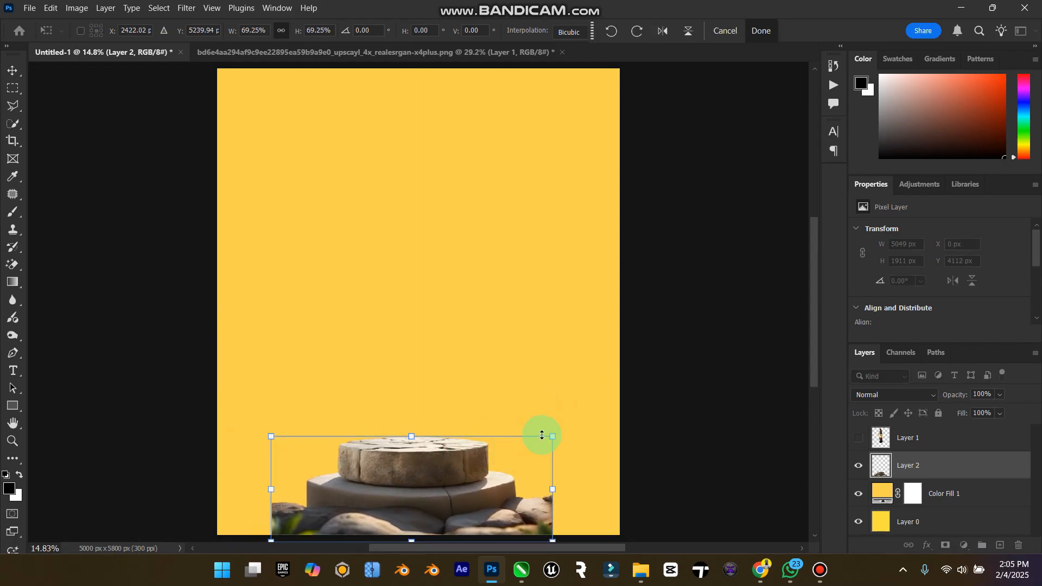
{"action": "left_click", "coordinate": [755, 31]}
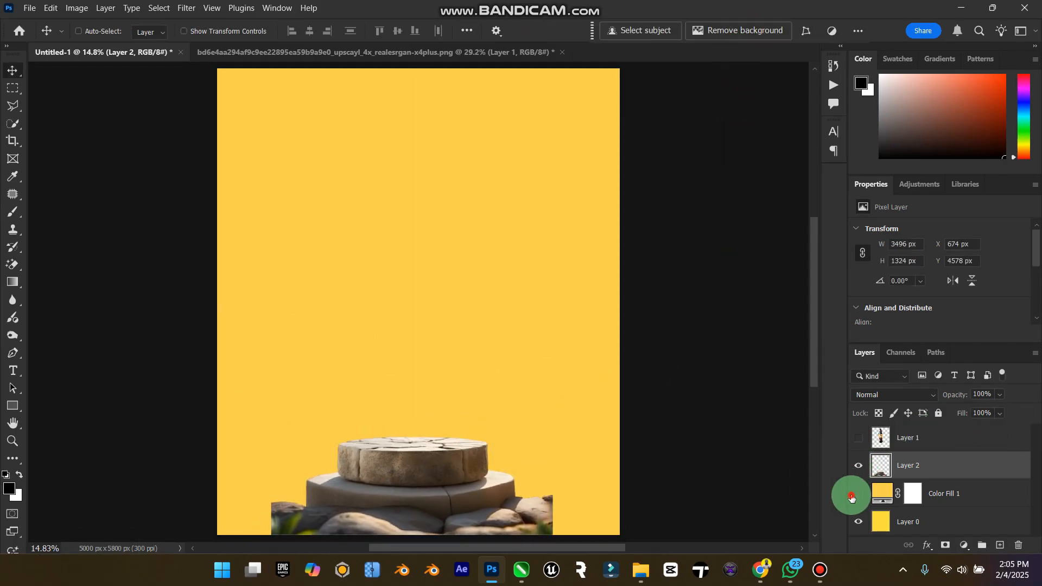
Hide both yellow layers and run Generative Fill on rectangular selections over the left and right ends of the podium's rock base.
{"action": "left_click_drag", "start_coordinate": [858, 493], "coordinate": [858, 521]}
{"action": "scroll", "coordinate": [171, 346], "scroll_direction": "down", "scroll_amount": 1}
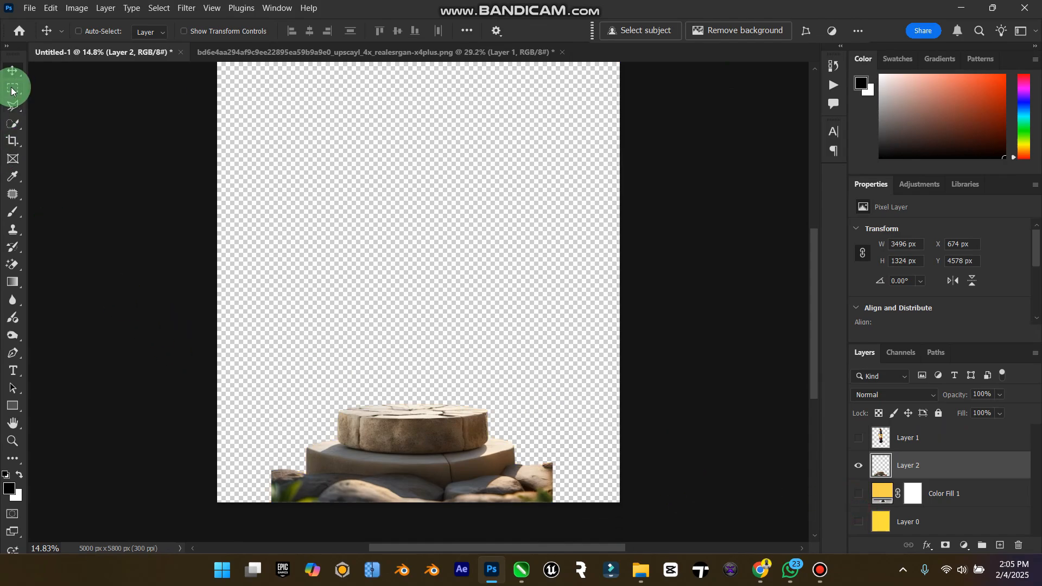
{"action": "left_click", "coordinate": [12, 88]}
{"action": "left_click_drag", "start_coordinate": [163, 458], "coordinate": [293, 516]}
{"action": "left_click_drag", "start_coordinate": [526, 461], "coordinate": [693, 501]}
{"action": "left_click", "coordinate": [630, 29]}
{"action": "left_click", "coordinate": [890, 31]}
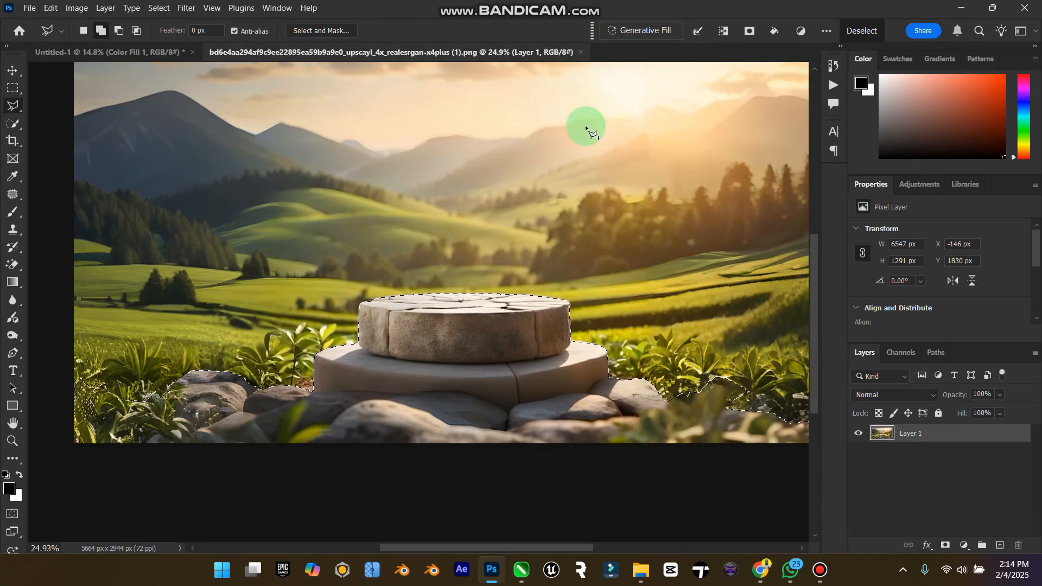
{"action": "scroll", "coordinate": [483, 359], "scroll_direction": "up", "scroll_amount": 2}
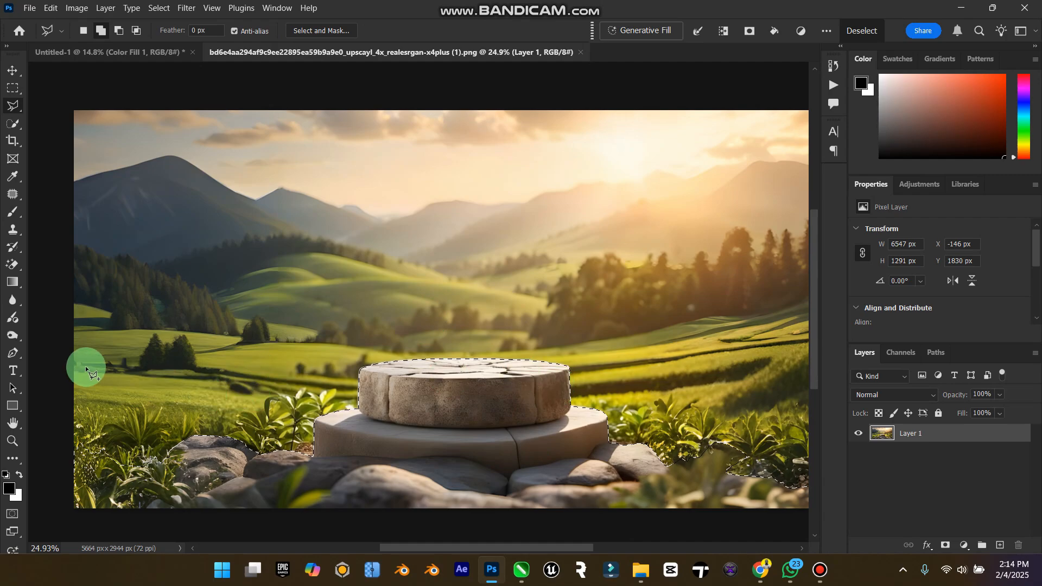
{"action": "left_click", "coordinate": [11, 421]}
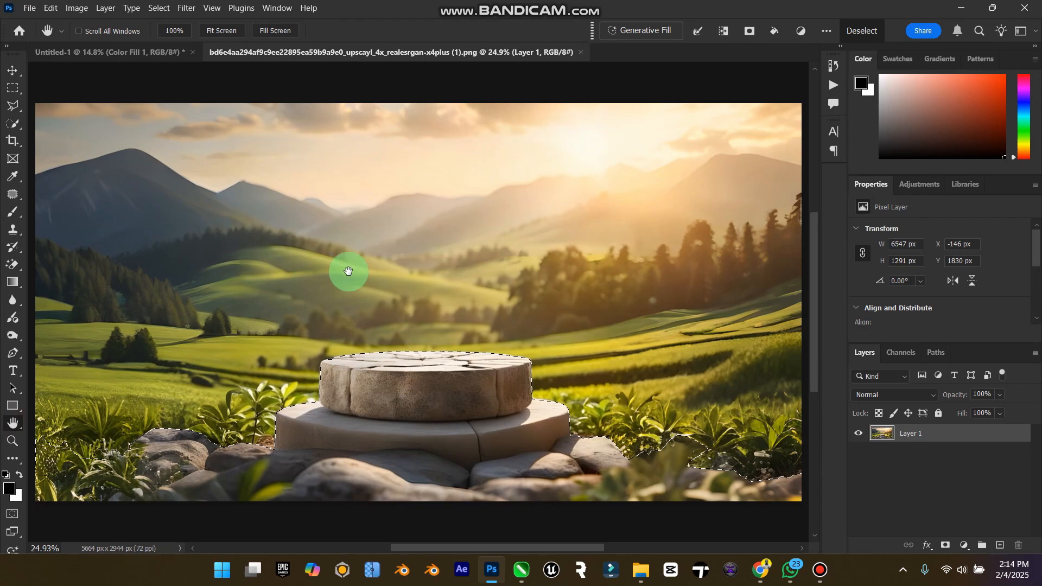
{"action": "left_click", "coordinate": [763, 578]}
{"action": "left_click", "coordinate": [763, 578]}
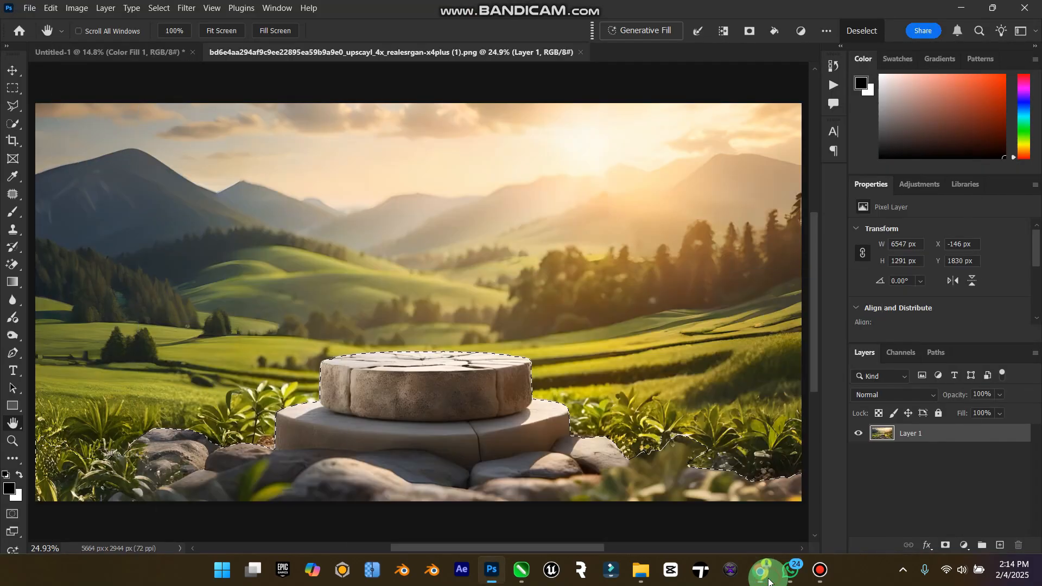
Copy the selected podium, rocks and plants from the widened landscape to a new layer, hide the original, and bring the cutout into Untitled-1.
{"action": "left_click", "coordinate": [8, 64]}
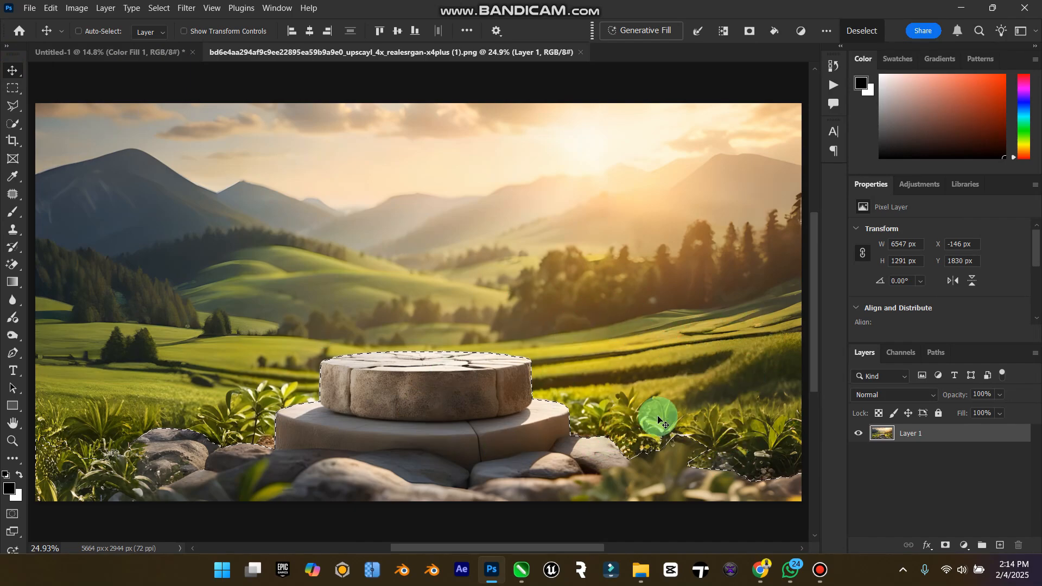
{"action": "key", "text": "ctrl+j"}
{"action": "left_click", "coordinate": [859, 451]}
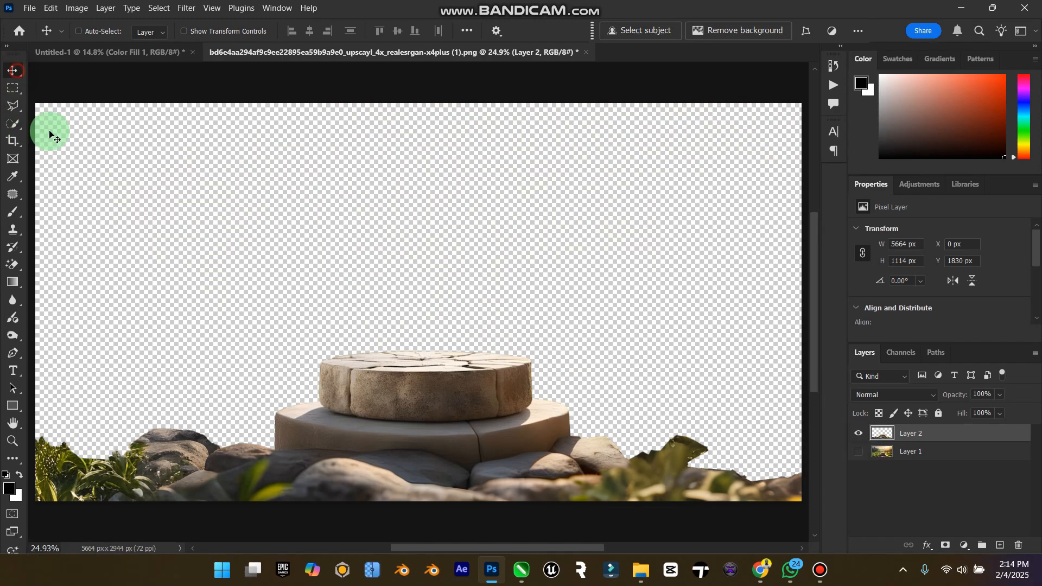
{"action": "left_click_drag", "start_coordinate": [418, 344], "coordinate": [421, 478]}
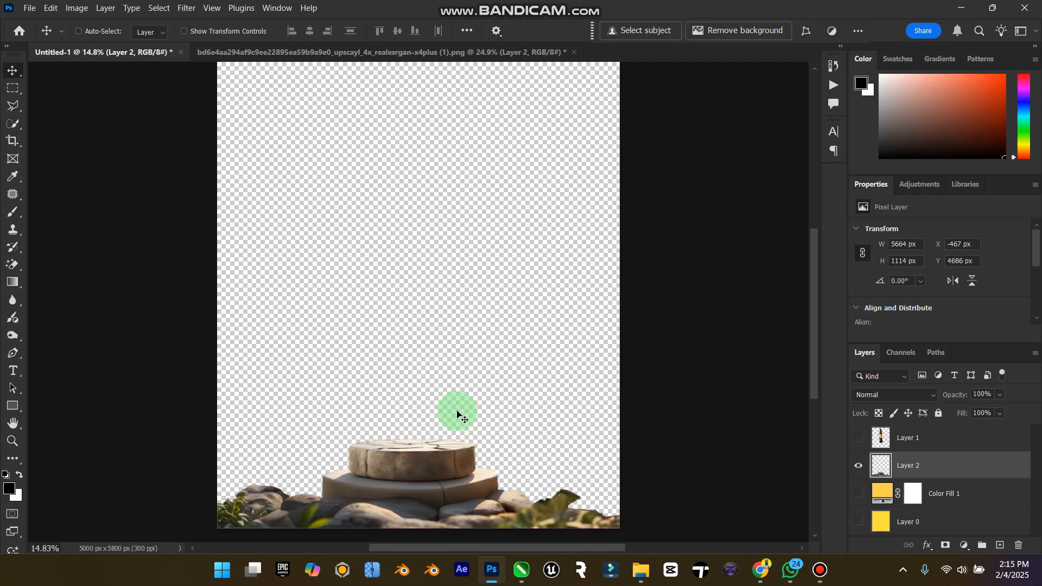
Scale the widened podium layer to about 113.68%, place it at about X -646, Y 4534 px, and show the Color Fill 1 layer.
{"action": "key", "text": "ctrl+t"}
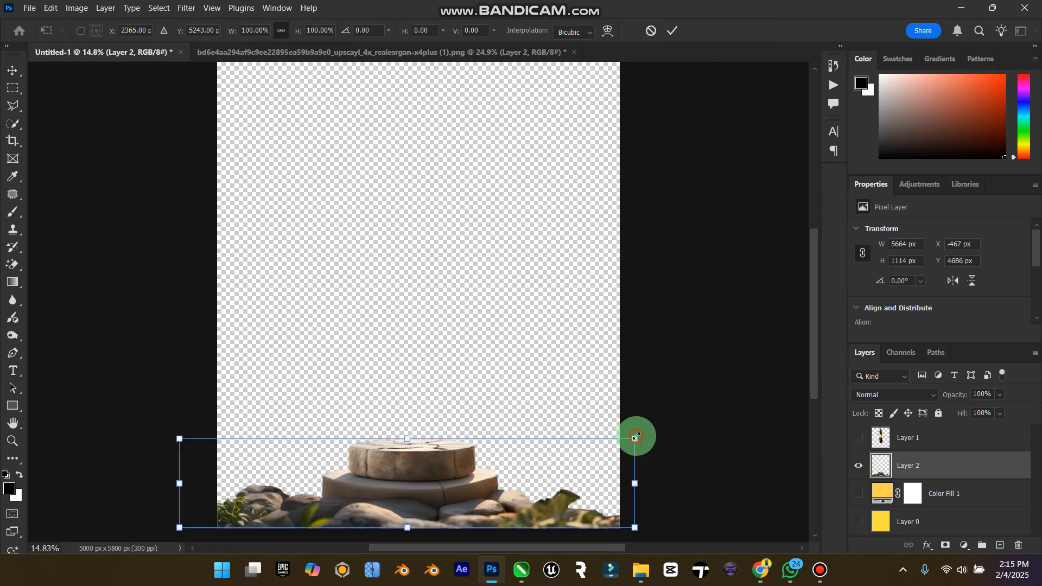
{"action": "left_click_drag", "start_coordinate": [636, 433], "coordinate": [666, 423]}
{"action": "left_click_drag", "start_coordinate": [534, 465], "coordinate": [548, 458]}
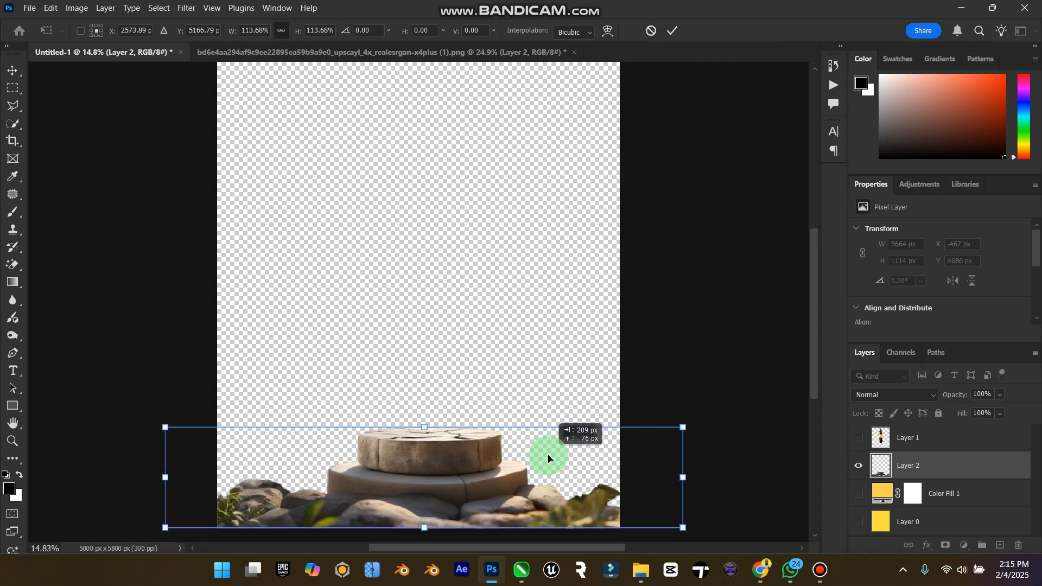
{"action": "left_click", "coordinate": [14, 78]}
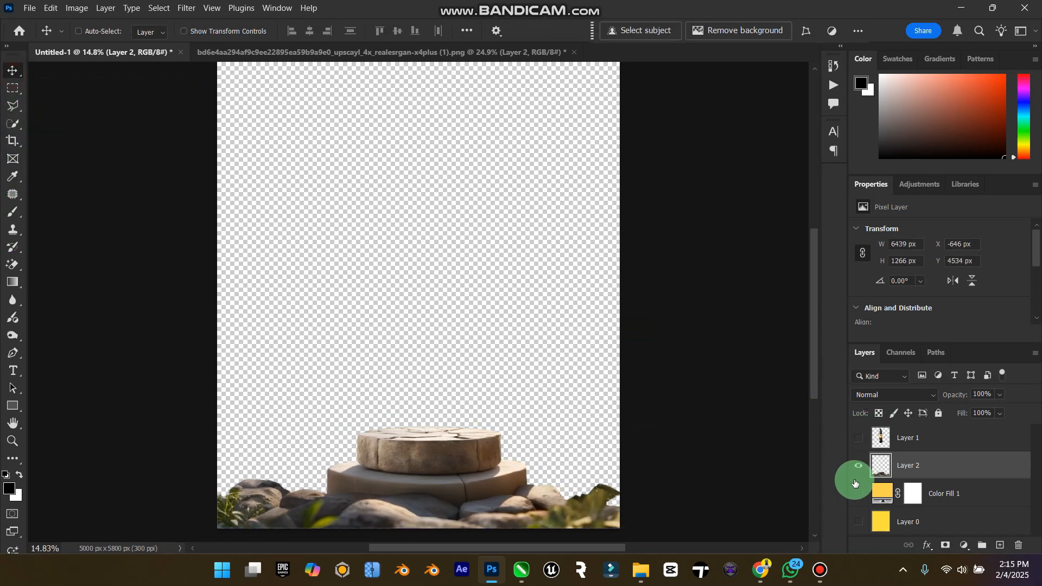
{"action": "left_click", "coordinate": [859, 495]}
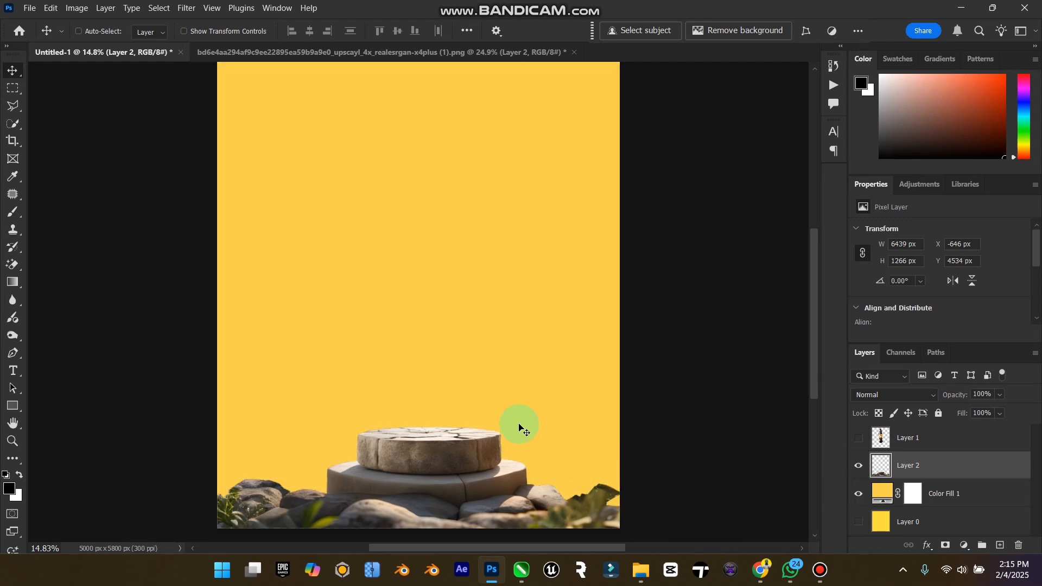
{"action": "left_click", "coordinate": [820, 571]}
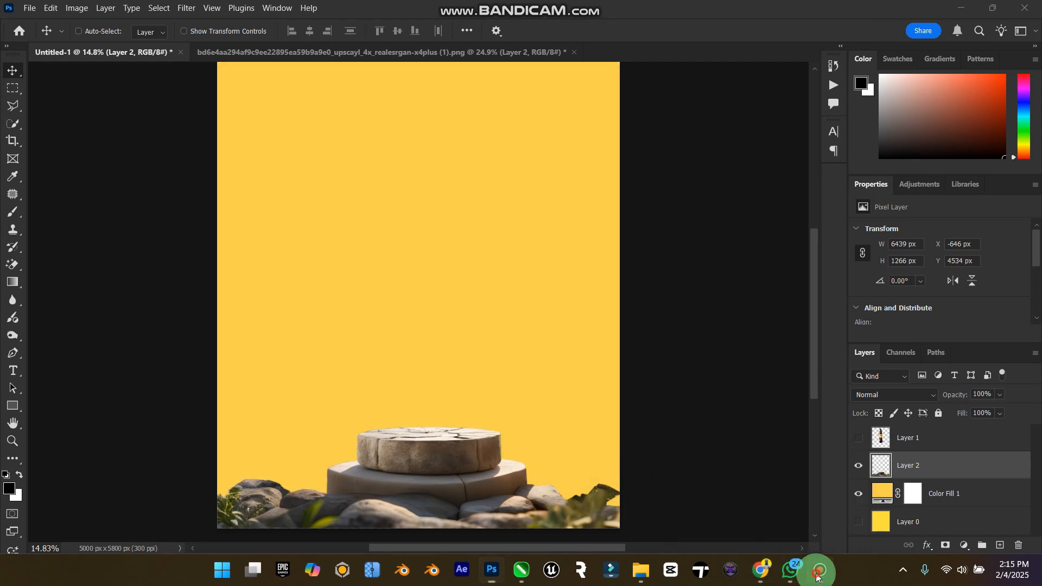
{"action": "left_click", "coordinate": [818, 575]}
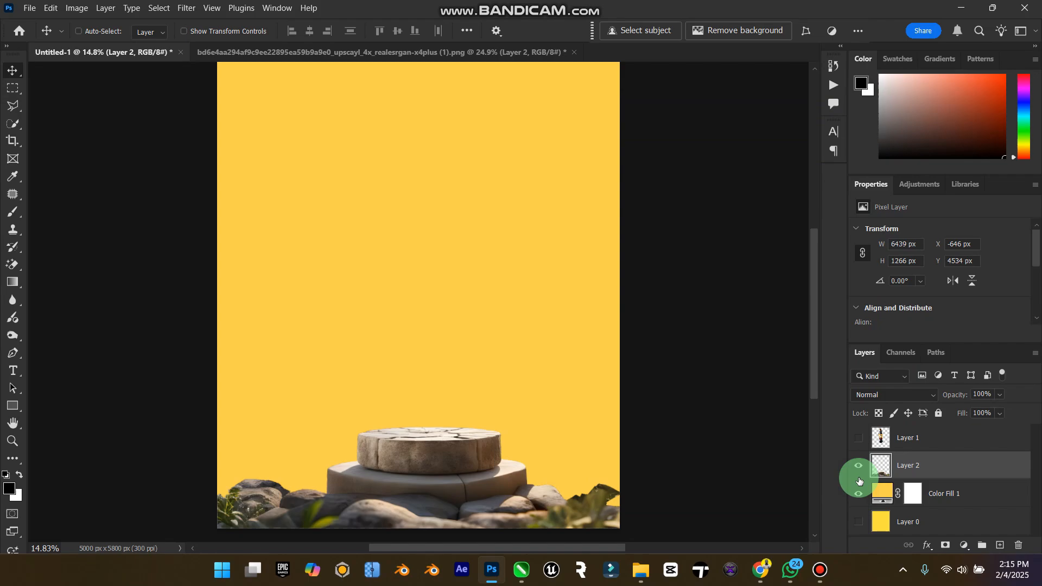
Show the bottle layer again and move the bottle down until its base rests on the stone podium.
{"action": "left_click", "coordinate": [859, 437]}
{"action": "left_click", "coordinate": [926, 438]}
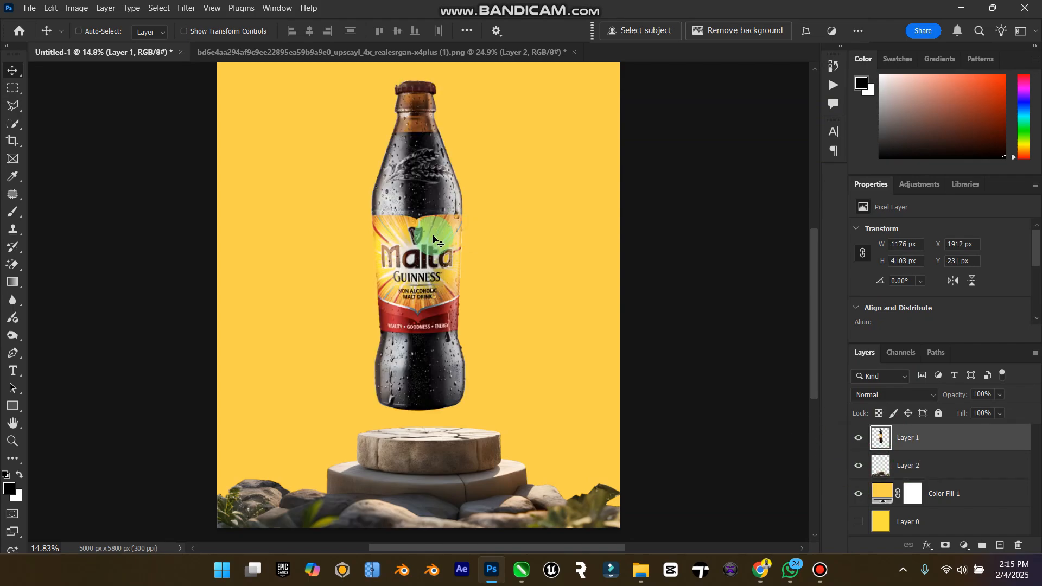
{"action": "left_click_drag", "start_coordinate": [437, 239], "coordinate": [443, 272]}
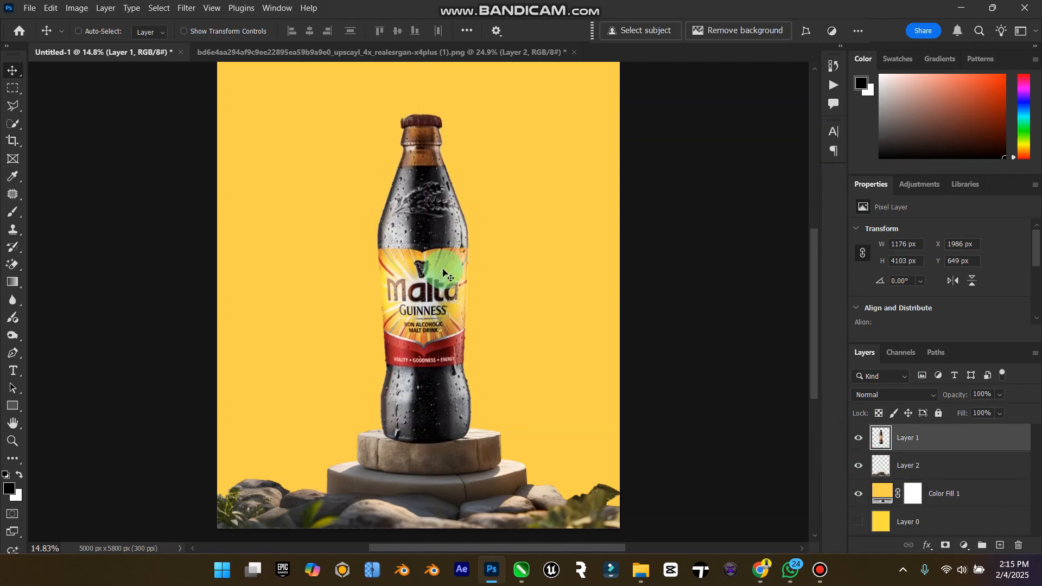
Scale the bottle to about 72.28% and stand it on the podium at about X 2149, Y 1682 px.
{"action": "key", "text": "ctrl+t"}
{"action": "left_click_drag", "start_coordinate": [472, 109], "coordinate": [445, 161]}
{"action": "left_click_drag", "start_coordinate": [392, 232], "coordinate": [389, 261]}
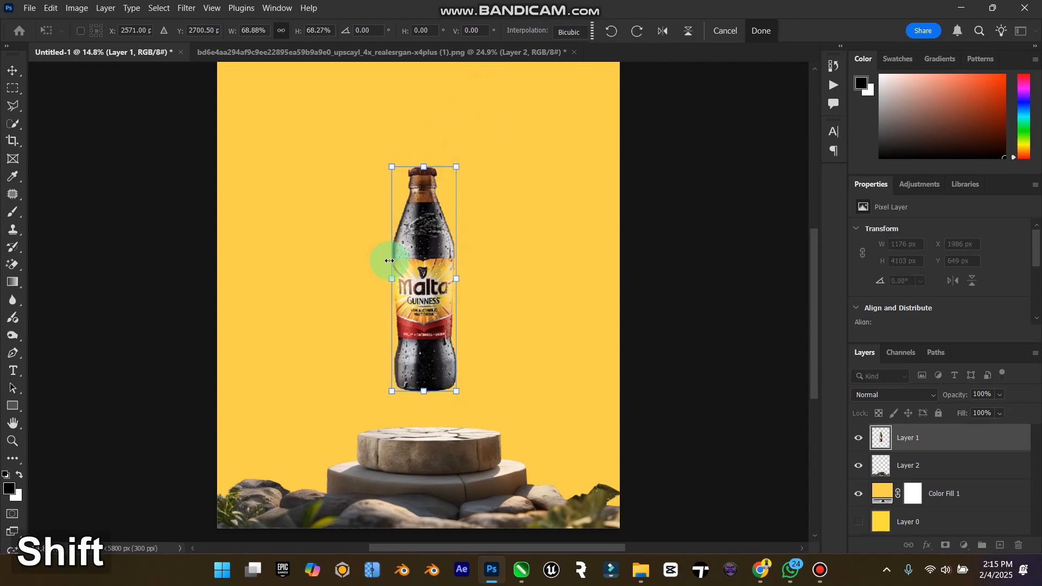
{"action": "key", "text": "ctrl+z"}
{"action": "left_click_drag", "start_coordinate": [437, 234], "coordinate": [435, 278]}
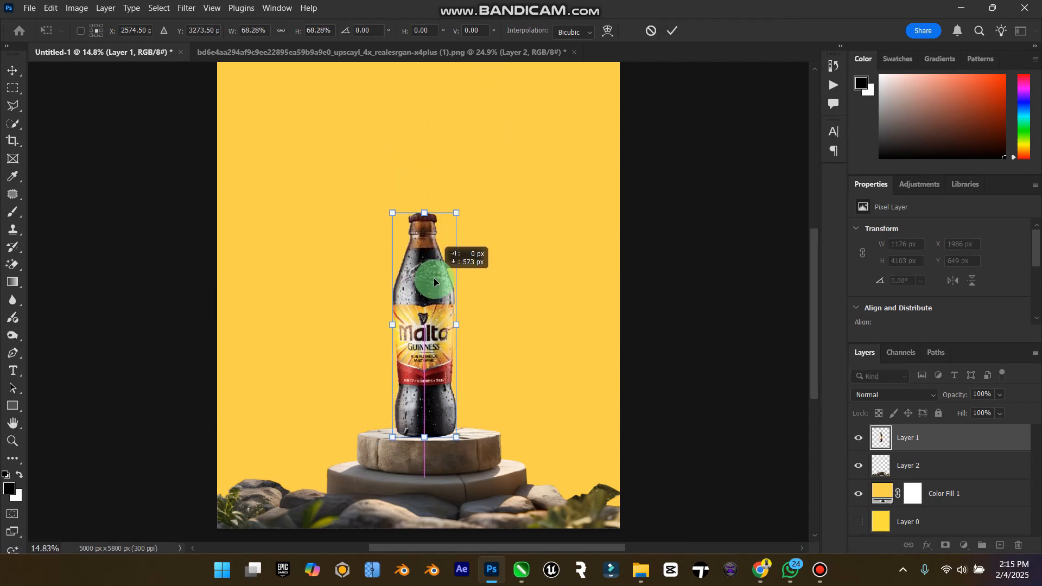
{"action": "left_click_drag", "start_coordinate": [462, 219], "coordinate": [459, 205]}
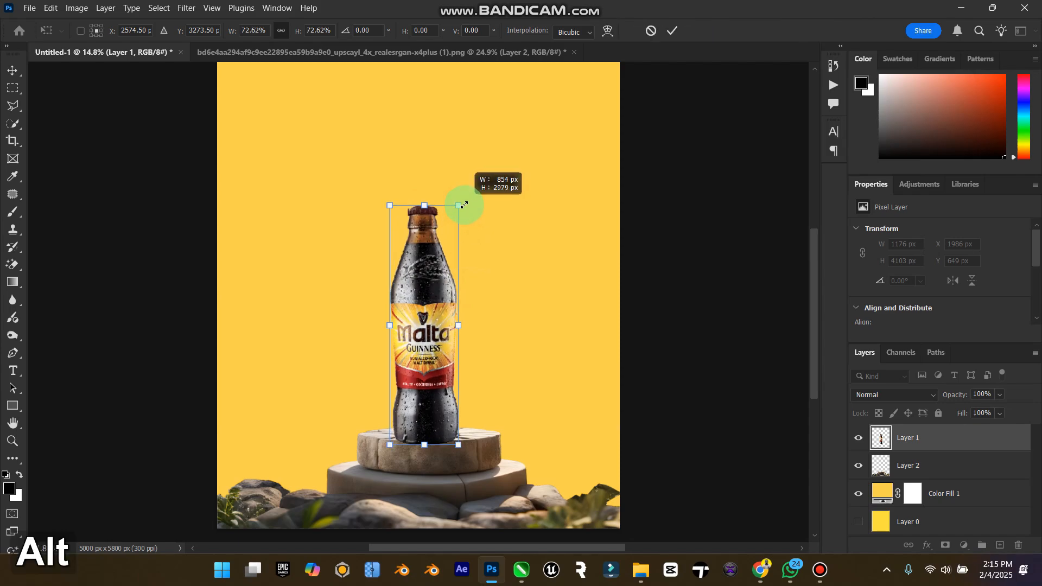
{"action": "left_click_drag", "start_coordinate": [419, 279], "coordinate": [417, 270]}
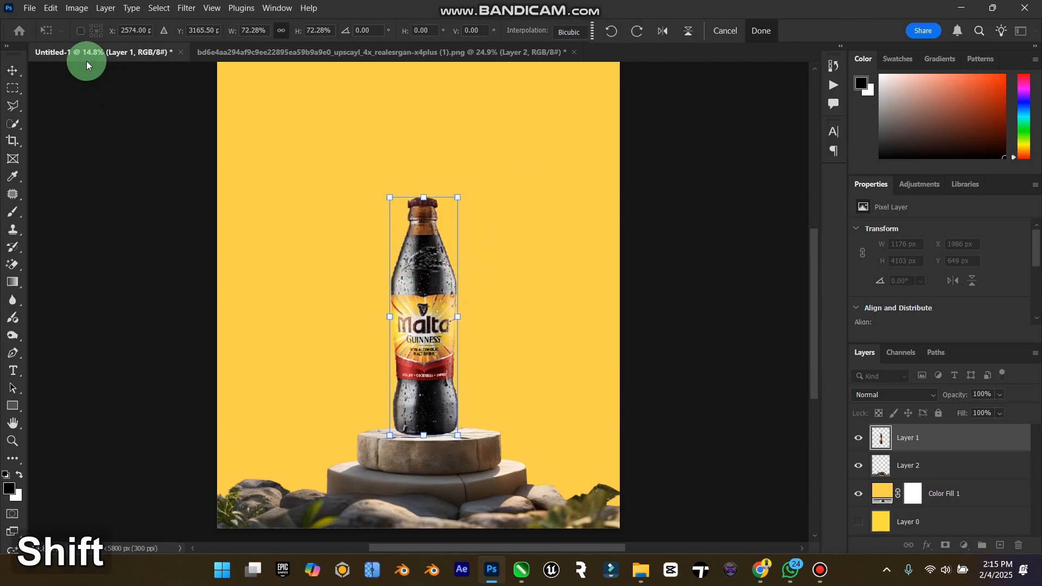
{"action": "left_click", "coordinate": [16, 67]}
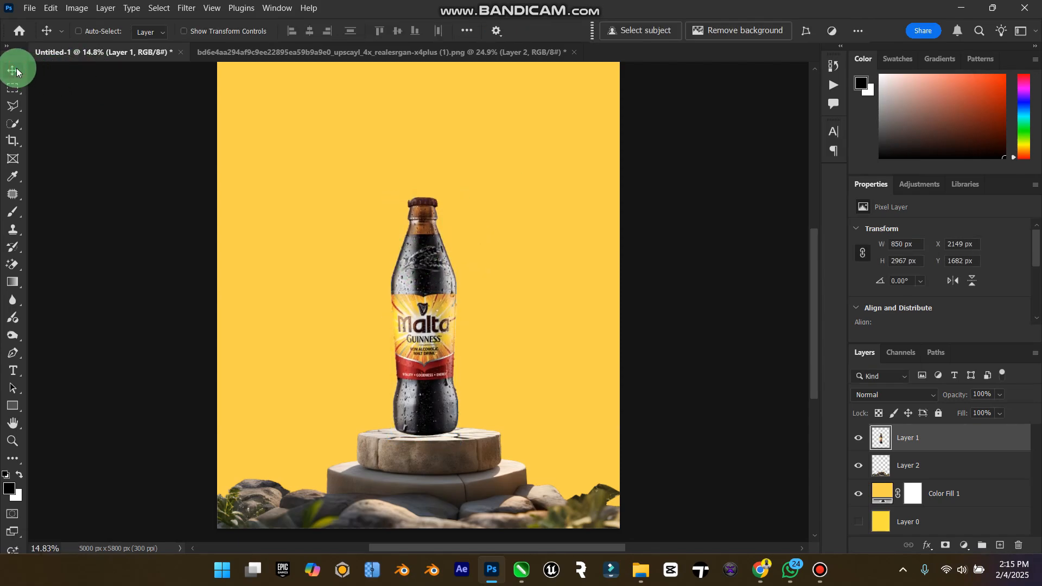
Close the podium landscape document and nudge the bottle down to about Y 1710 px in Untitled-1.
{"action": "left_click", "coordinate": [568, 52]}
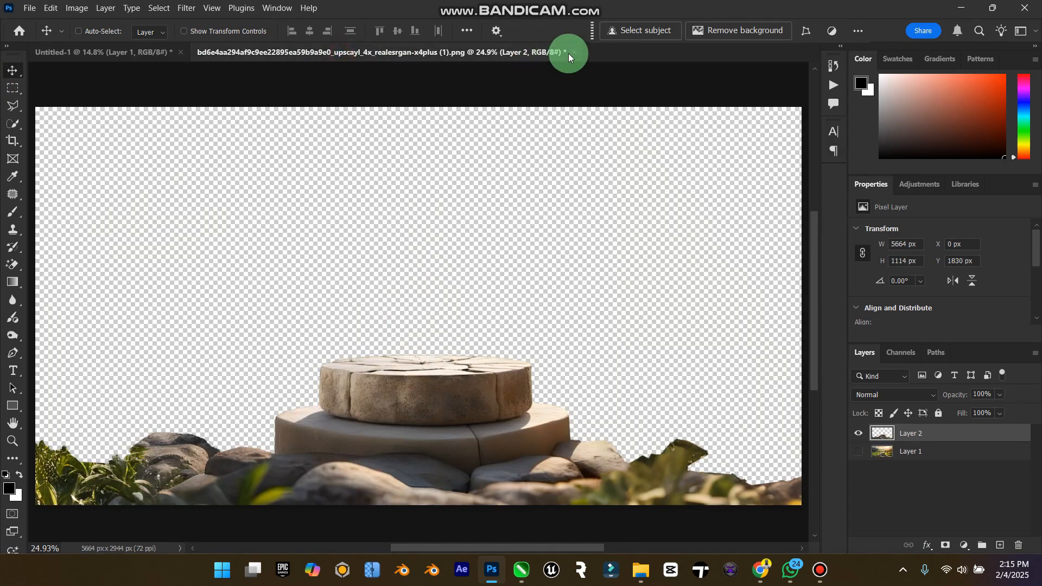
{"action": "left_click", "coordinate": [574, 52]}
{"action": "left_click", "coordinate": [551, 232]}
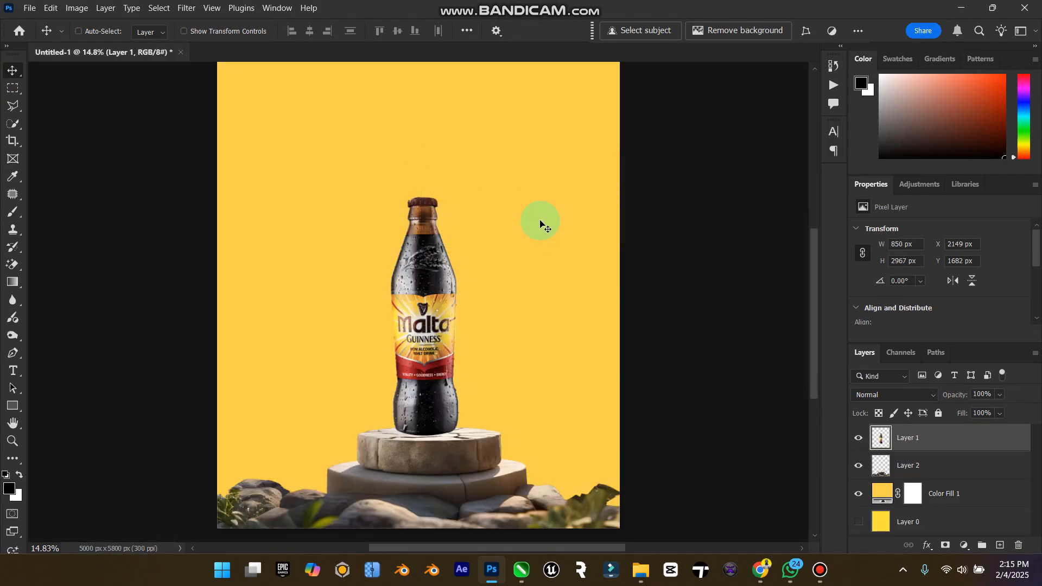
{"action": "mouse_move", "coordinate": [452, 361]}
{"action": "left_mouse_down"}
{"action": "mouse_move", "coordinate": [461, 351]}
{"action": "mouse_move", "coordinate": [436, 351]}
{"action": "left_mouse_up"}
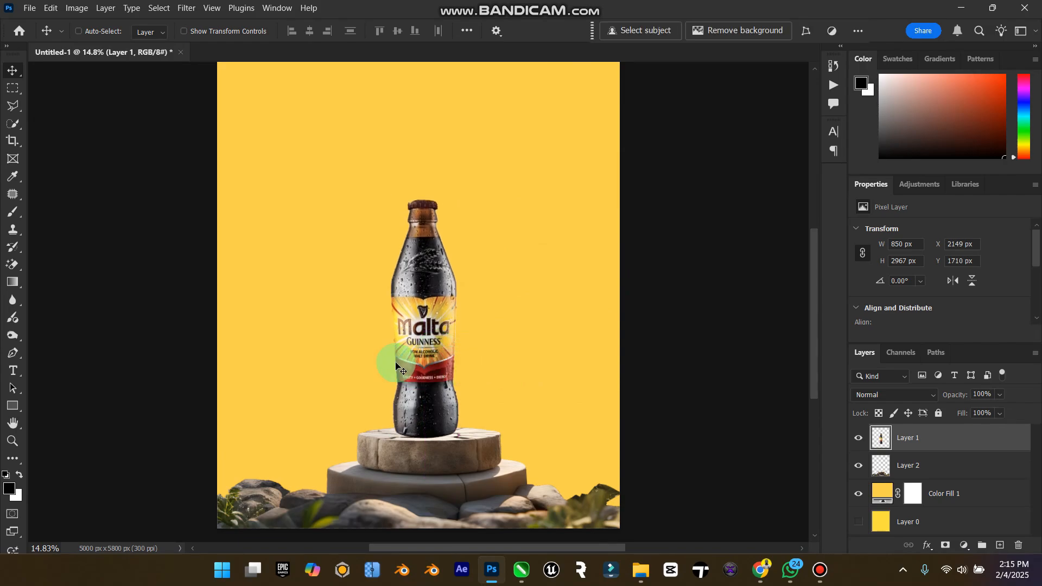
Open the pexels beach photo from the Downloads folder in Photoshop.
{"action": "left_click", "coordinate": [641, 570]}
{"action": "left_click", "coordinate": [225, 141]}
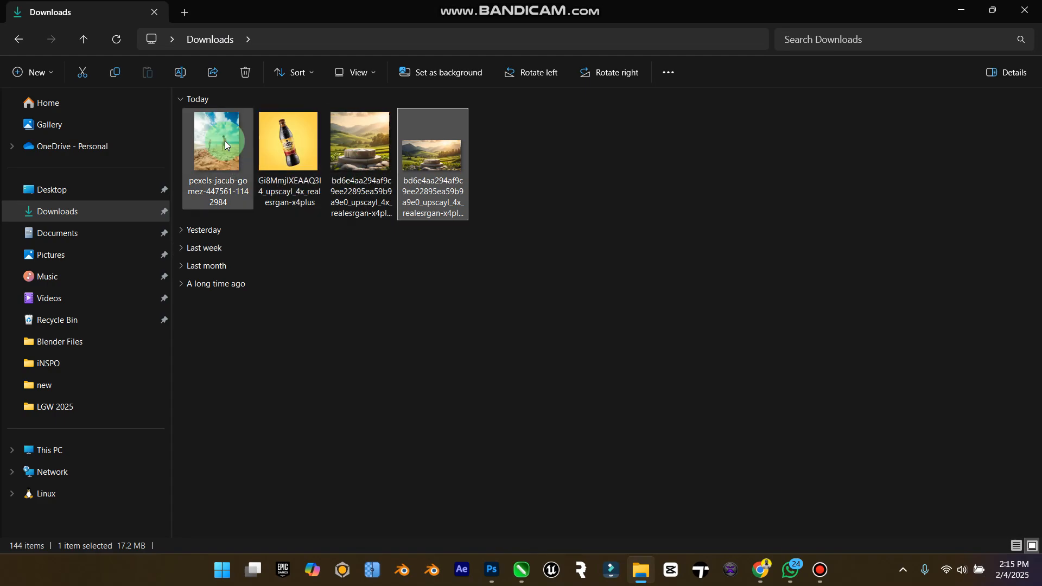
{"action": "right_click", "coordinate": [224, 140]}
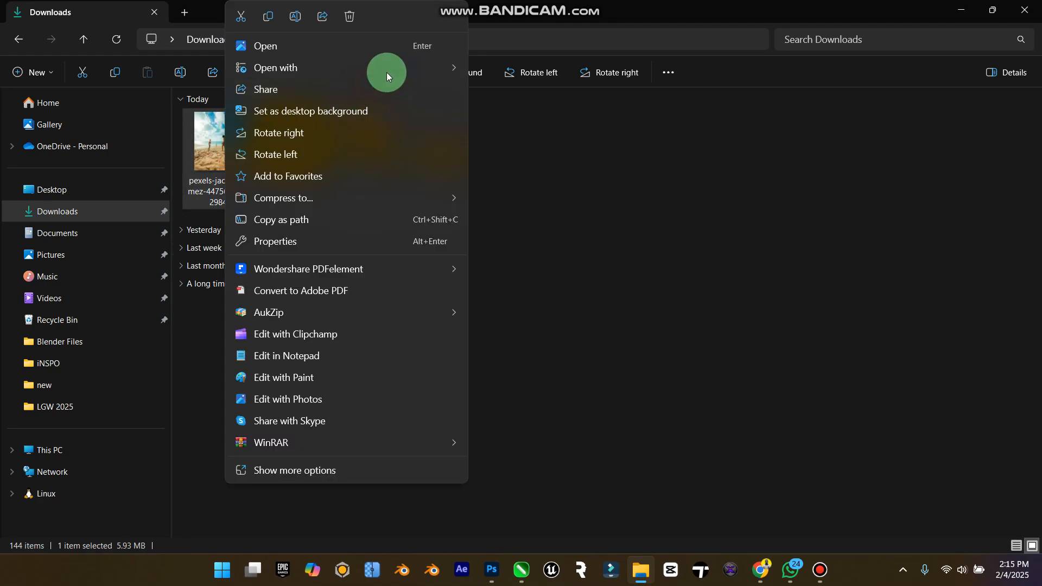
{"action": "mouse_move", "coordinate": [445, 65]}
{"action": "left_click", "coordinate": [497, 87]}
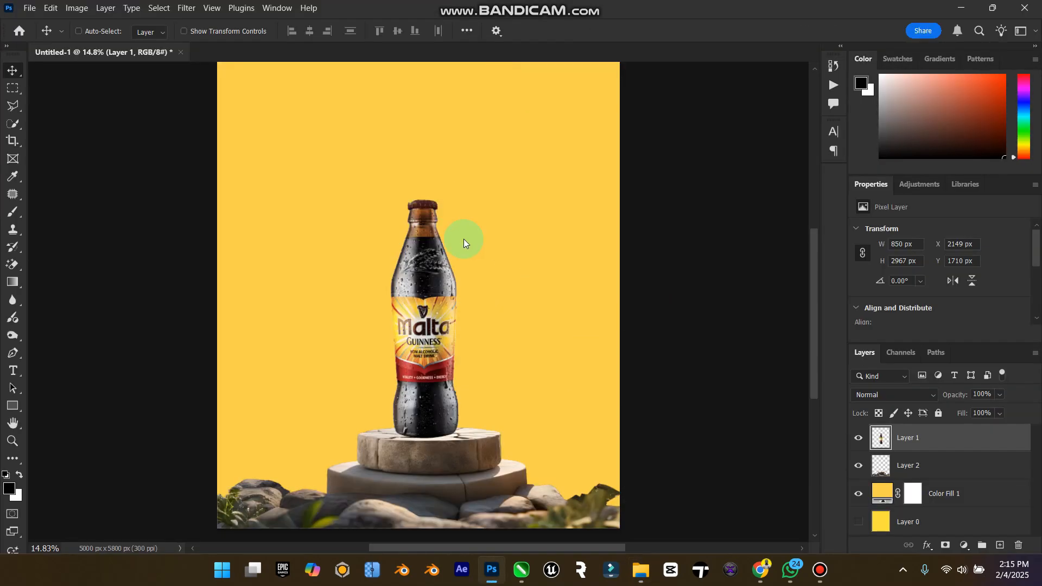
Outline the boy nearest the shoreline with his shadow, and the small distant figure, using the Polygonal Lasso.
{"action": "left_click", "coordinate": [13, 105]}
{"action": "left_click", "coordinate": [380, 284]}
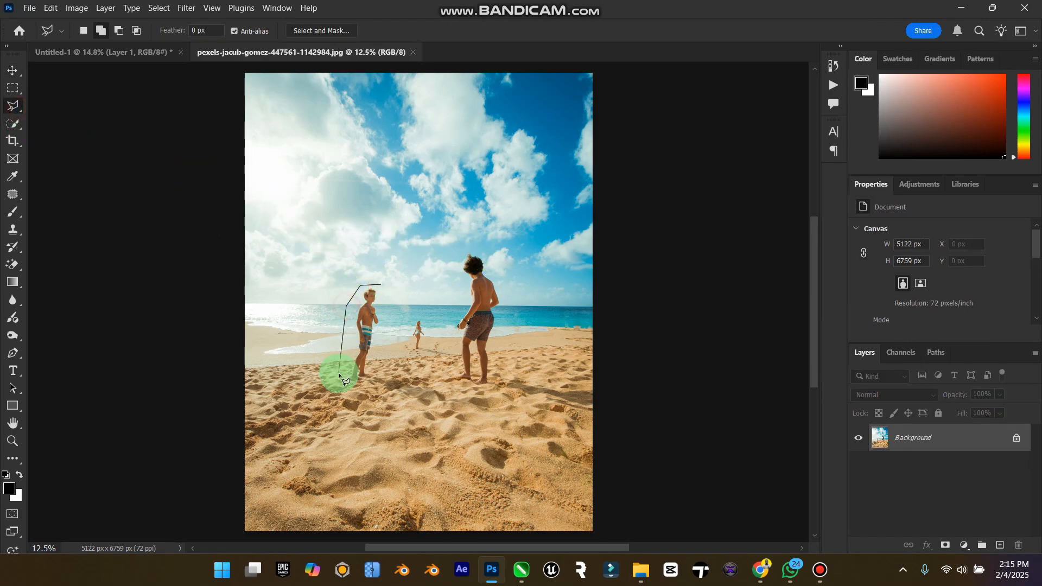
{"action": "left_click", "coordinate": [372, 385]}
{"action": "left_click", "coordinate": [427, 404]}
{"action": "left_click", "coordinate": [389, 372]}
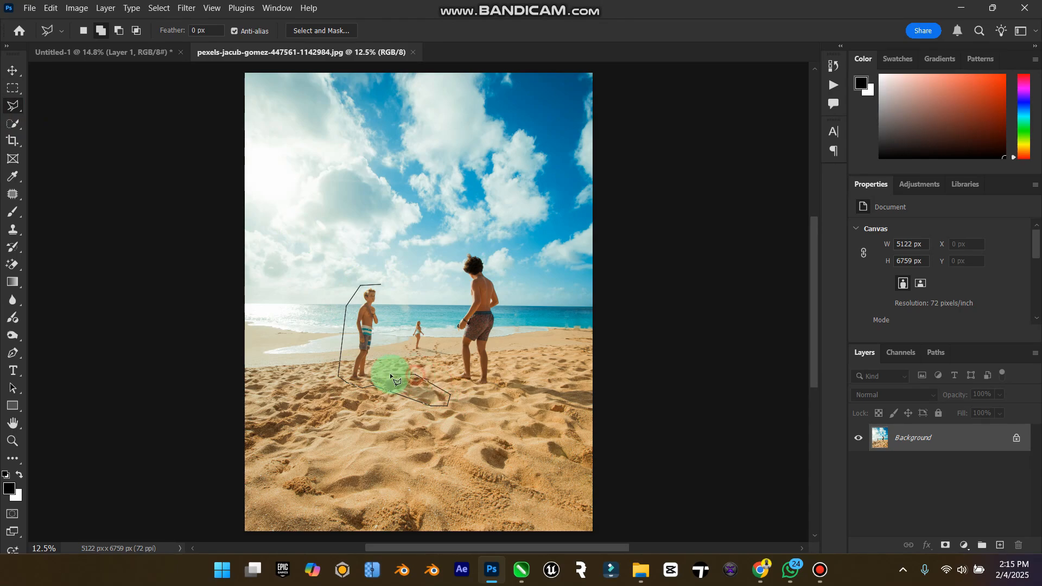
{"action": "left_click", "coordinate": [385, 290]}
{"action": "left_click", "coordinate": [412, 312]}
{"action": "double_click", "coordinate": [426, 305]}
Add the larger dark-haired person and the long shadow reaching the photo's edge to the polygonal selection.
{"action": "left_click", "coordinate": [485, 247]}
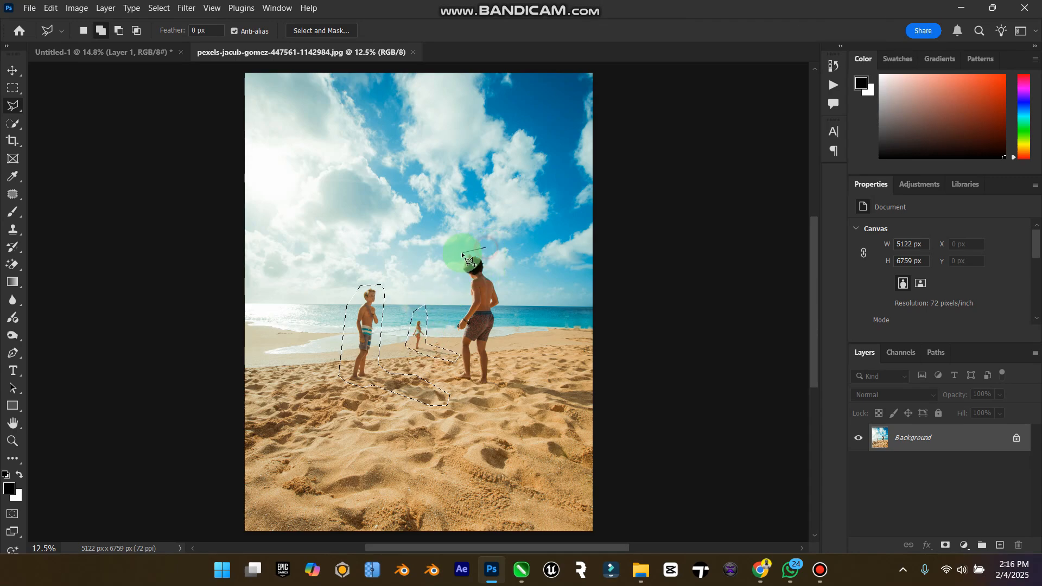
{"action": "left_click", "coordinate": [464, 289]}
{"action": "left_click", "coordinate": [449, 320]}
{"action": "left_click", "coordinate": [452, 337]}
{"action": "left_click", "coordinate": [457, 371]}
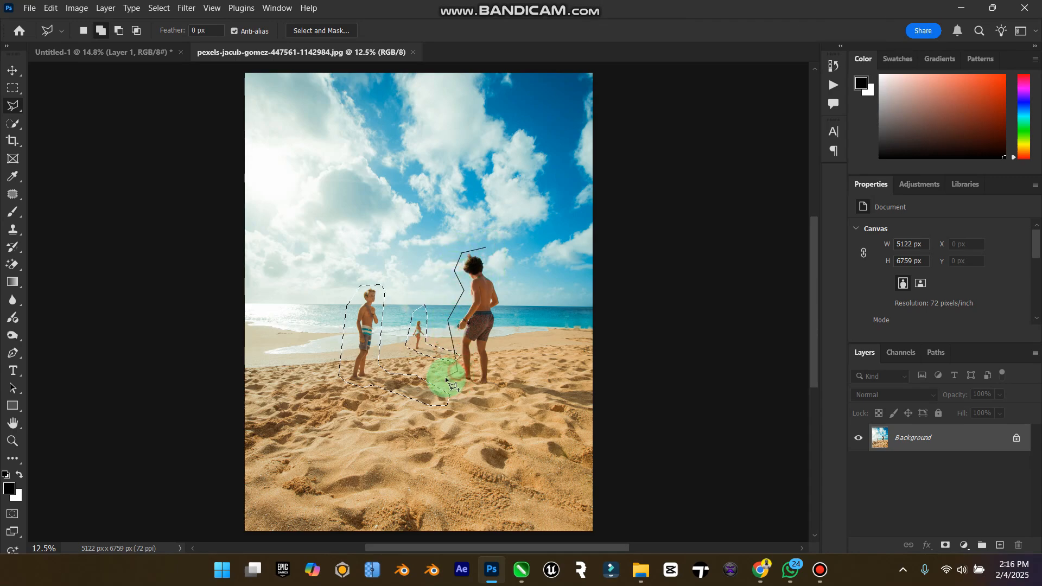
{"action": "left_click", "coordinate": [600, 414]}
{"action": "left_click", "coordinate": [602, 386]}
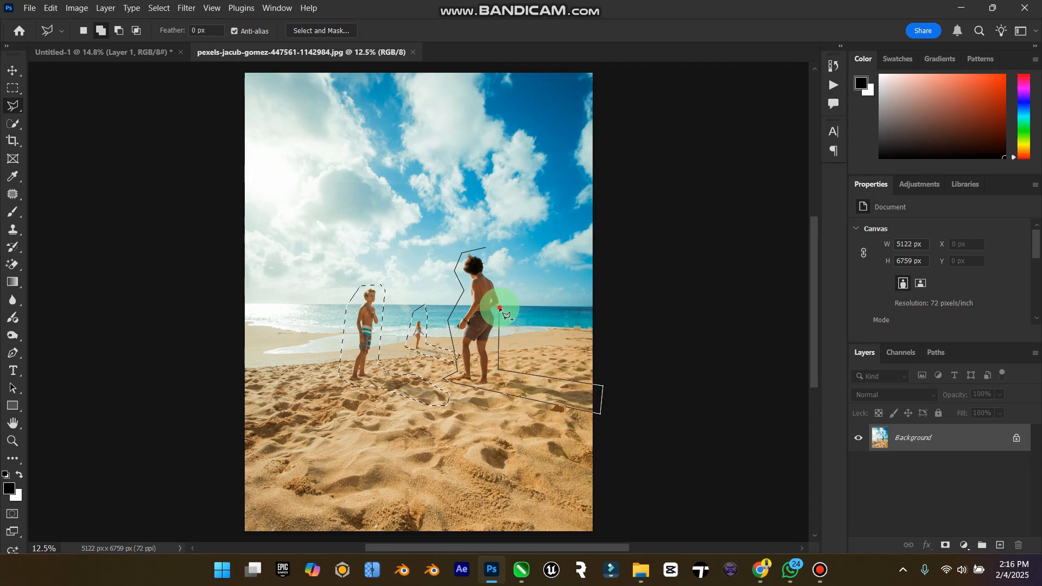
{"action": "left_click", "coordinate": [490, 257]}
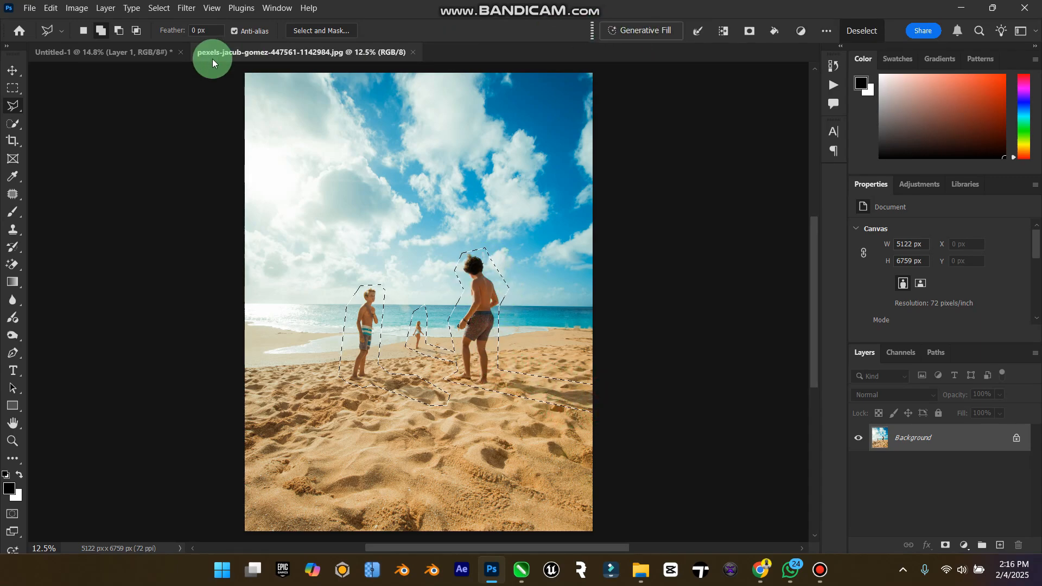
Fill the selected people and shadows with background using the Generative Fill prompt "remove", and clear the selection.
{"action": "left_click", "coordinate": [165, 10]}
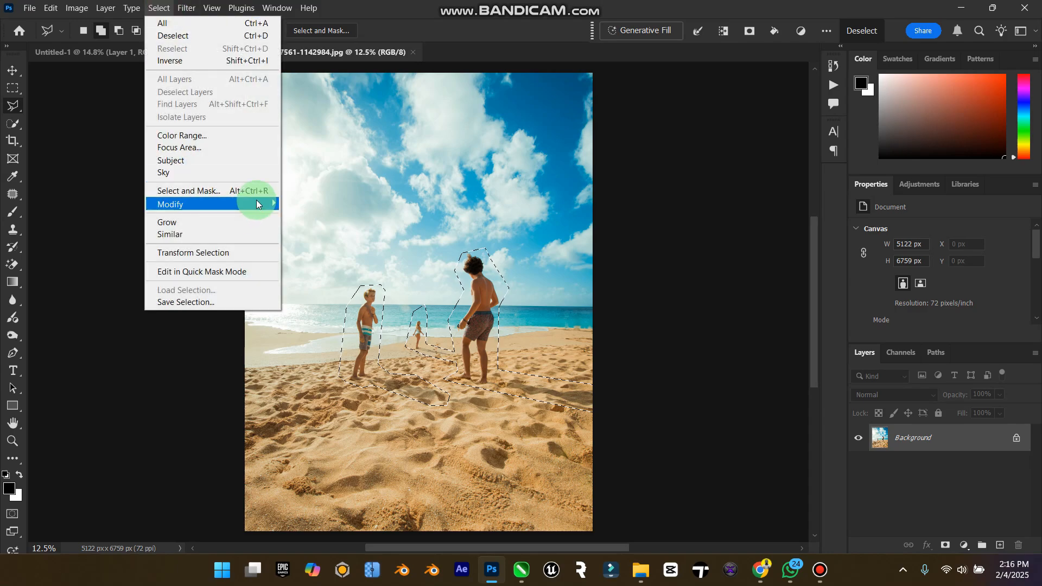
{"action": "right_click", "coordinate": [367, 316]}
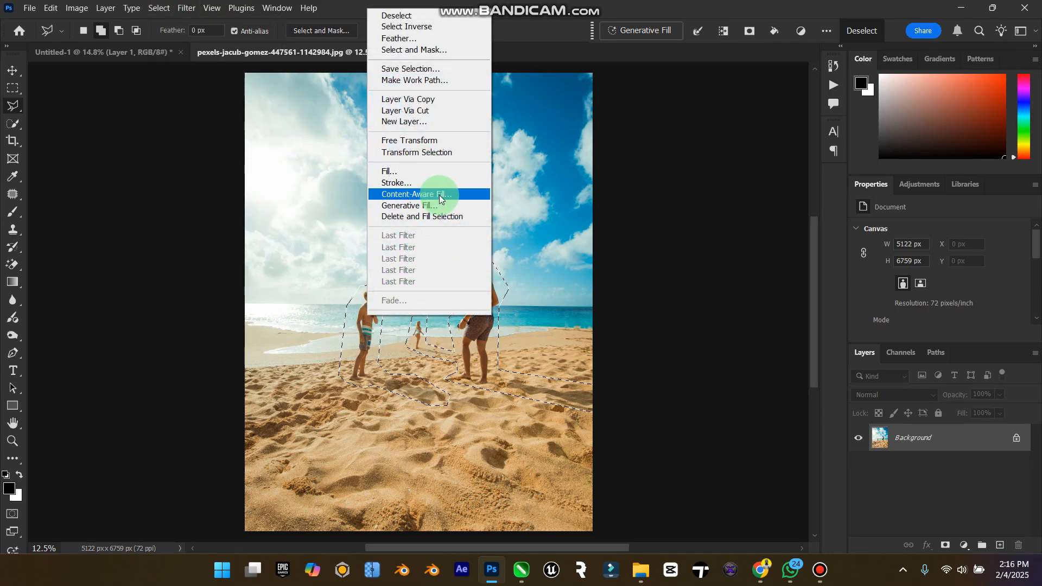
{"action": "left_click", "coordinate": [641, 39]}
{"action": "left_click", "coordinate": [646, 30]}
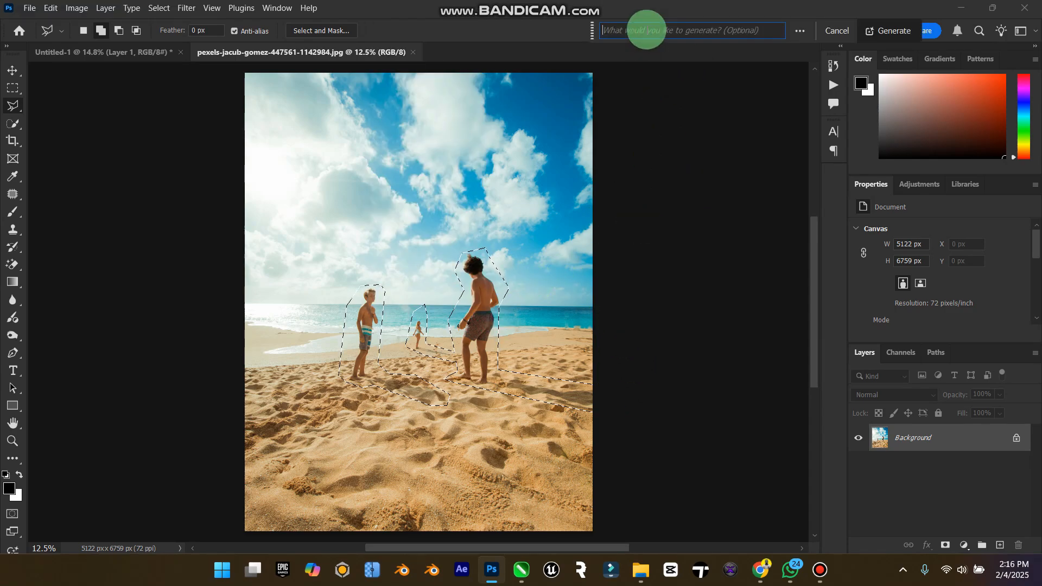
{"action": "type", "text": "remove"}
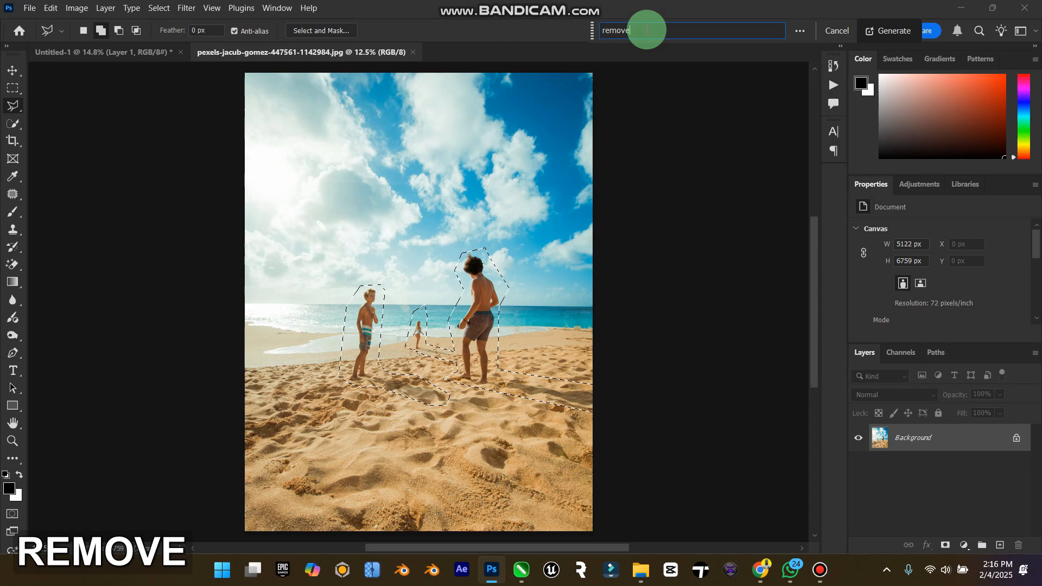
{"action": "key", "text": "Return"}
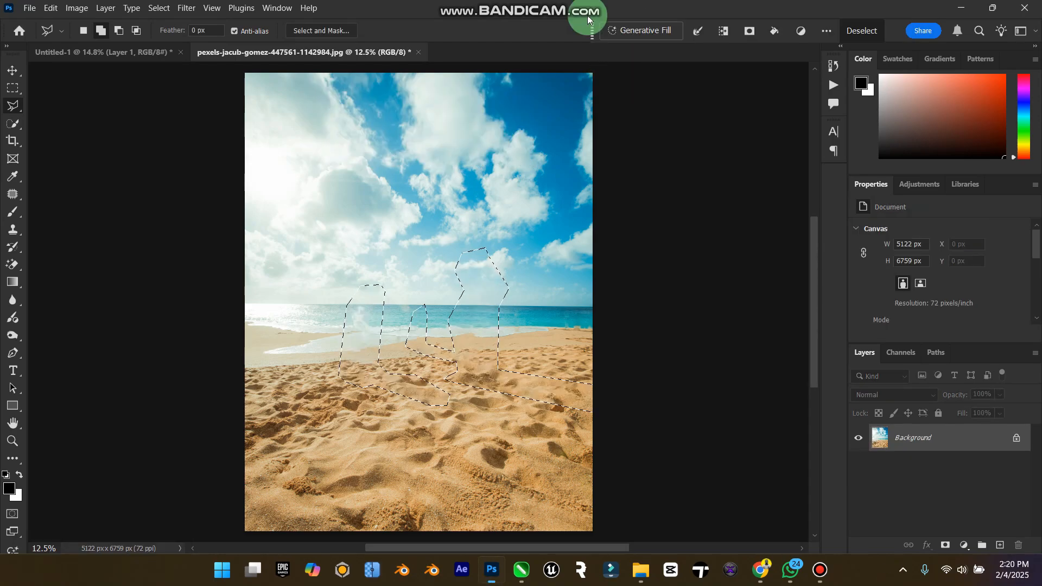
{"action": "right_click", "coordinate": [477, 331]}
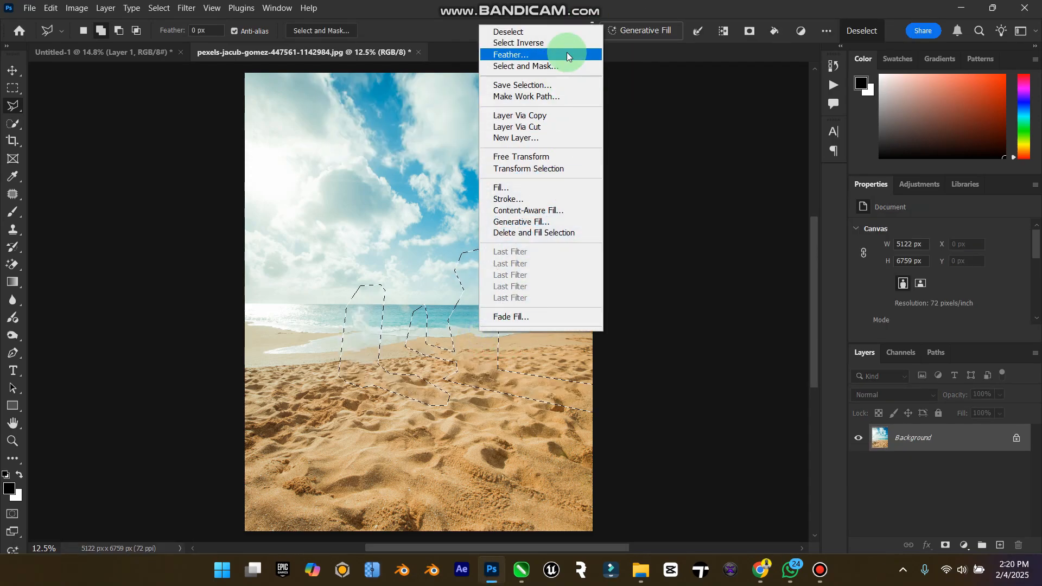
{"action": "left_click", "coordinate": [570, 28]}
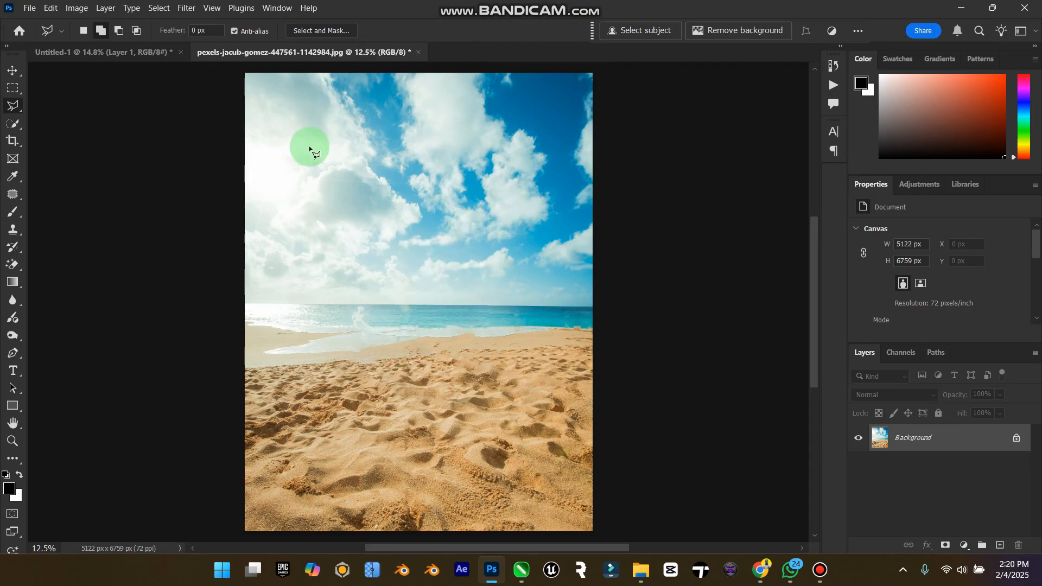
{"action": "left_click", "coordinate": [9, 73]}
{"action": "left_click", "coordinate": [438, 392]}
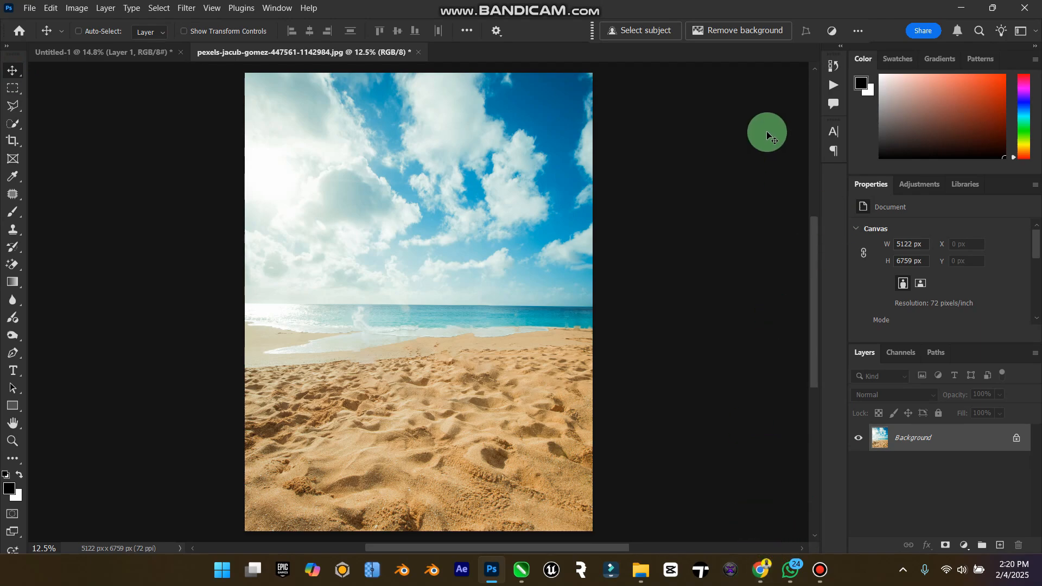
{"action": "left_click", "coordinate": [851, 44]}
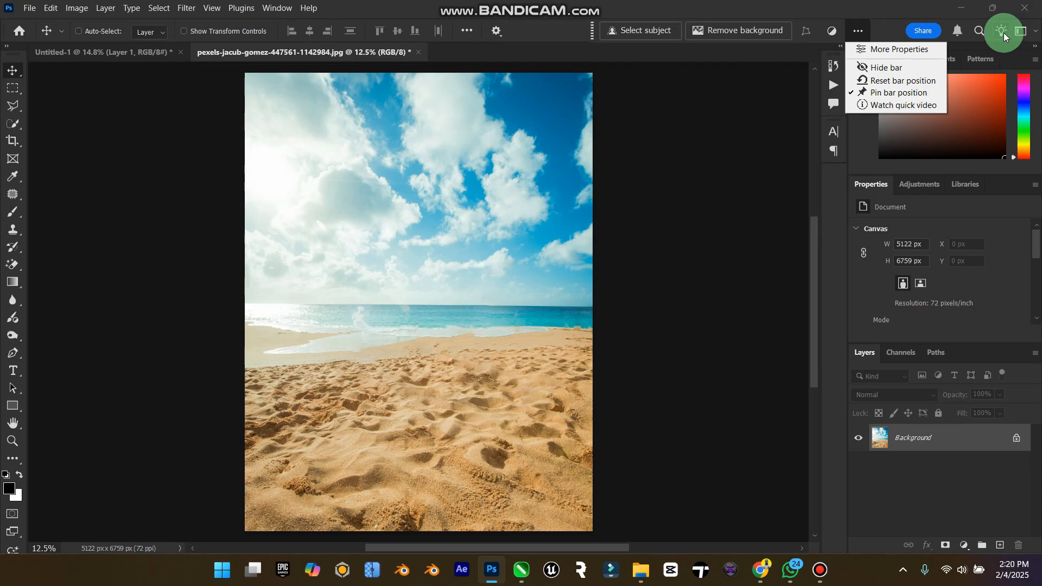
{"action": "left_click", "coordinate": [669, 318]}
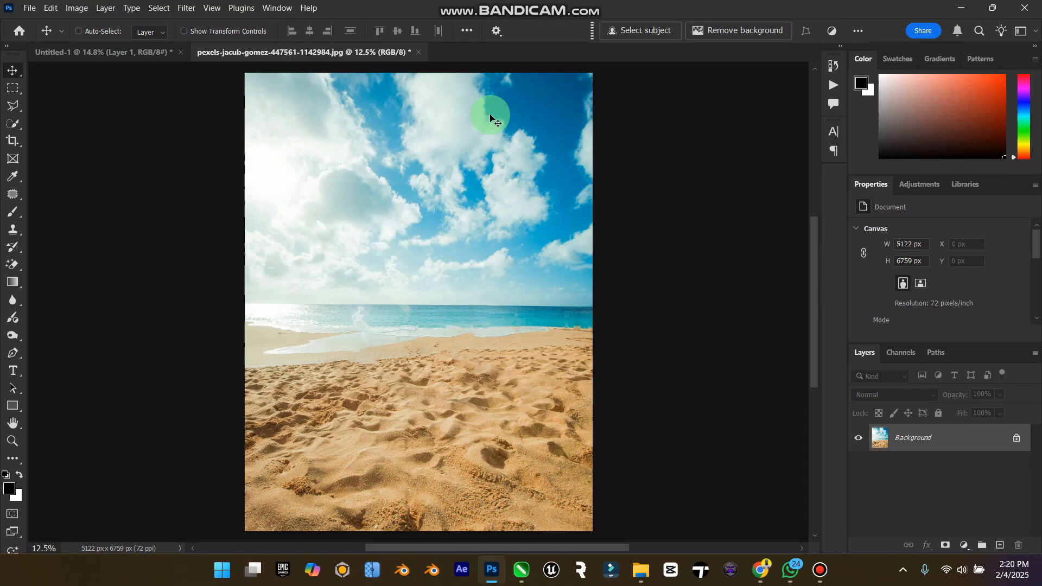
Unlock the beach photo's background layer and patch the white cloudy smear over the sea with clean water using the Patch tool.
{"action": "left_click", "coordinate": [1016, 438]}
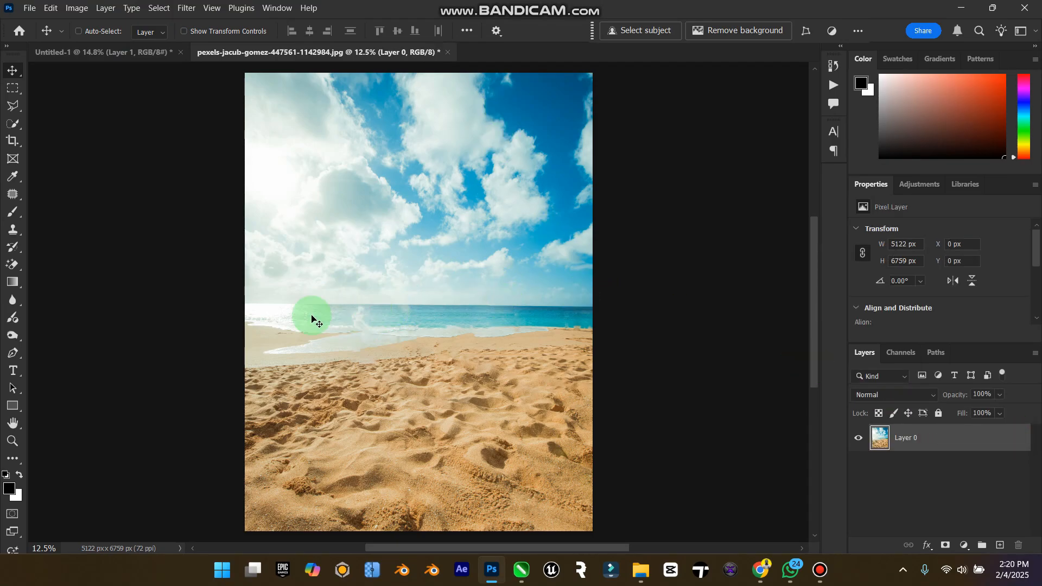
{"action": "left_click", "coordinate": [8, 442]}
{"action": "left_click_drag", "start_coordinate": [326, 348], "coordinate": [22, 175]}
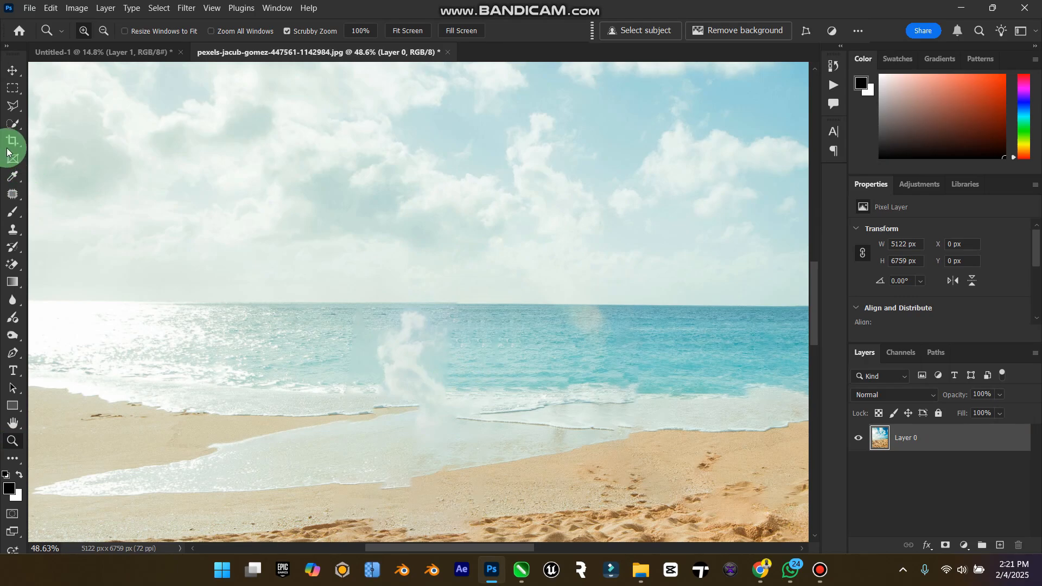
{"action": "left_click", "coordinate": [8, 199]}
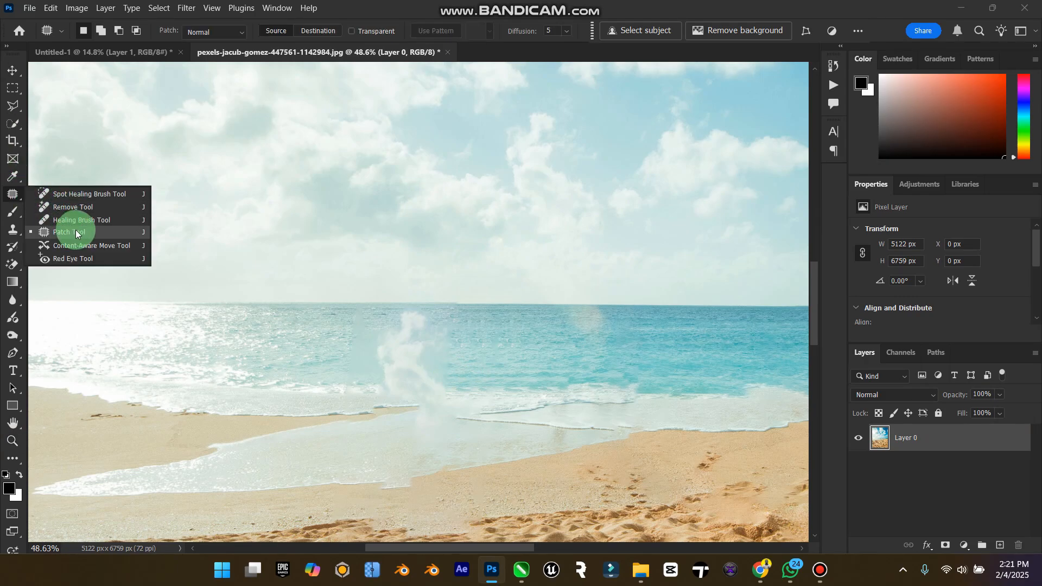
{"action": "left_click", "coordinate": [54, 233]}
{"action": "mouse_move", "coordinate": [465, 345]}
{"action": "left_mouse_down"}
{"action": "mouse_move", "coordinate": [450, 317]}
{"action": "mouse_move", "coordinate": [385, 309]}
{"action": "left_mouse_up"}
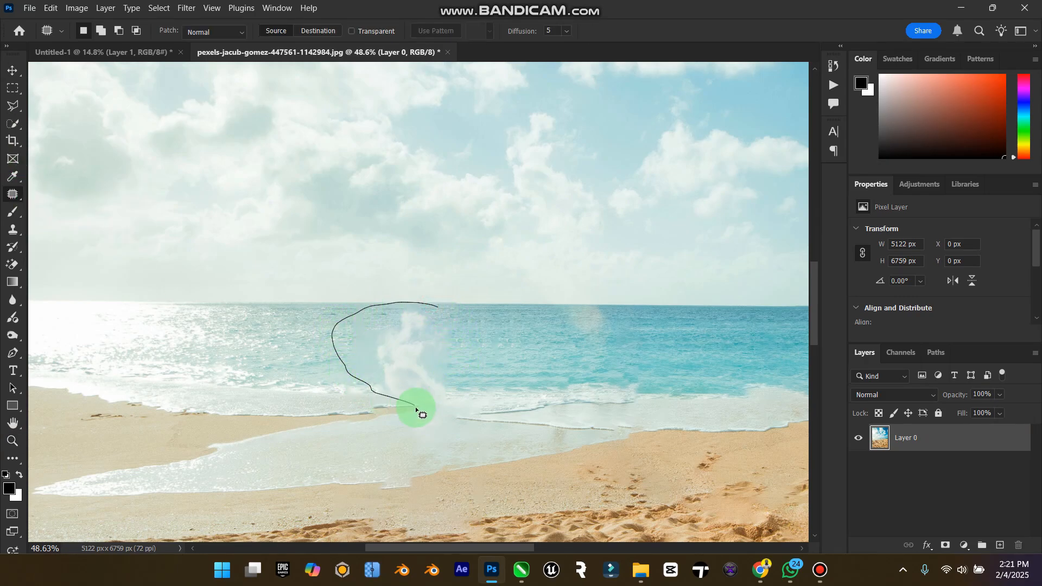
{"action": "left_click_drag", "start_coordinate": [468, 311], "coordinate": [477, 331]}
{"action": "mouse_move", "coordinate": [400, 337]}
{"action": "left_mouse_down"}
{"action": "mouse_move", "coordinate": [617, 353]}
{"action": "mouse_move", "coordinate": [655, 338]}
{"action": "left_mouse_up"}
{"action": "left_click", "coordinate": [507, 347]}
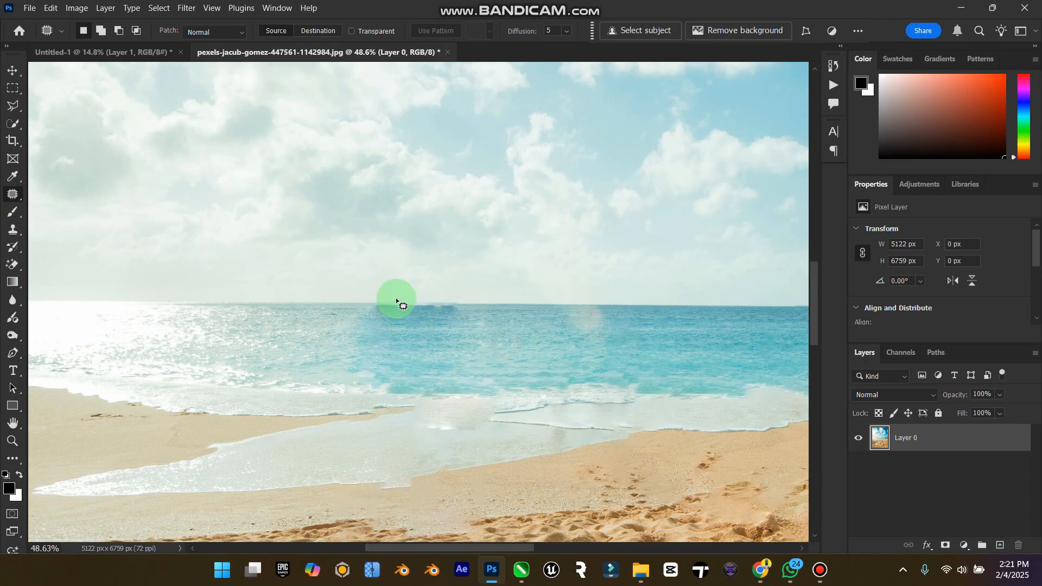
Patch the uneven dark patch along the horizon line above the repaired water.
{"action": "mouse_move", "coordinate": [402, 297]}
{"action": "left_mouse_down"}
{"action": "mouse_move", "coordinate": [474, 317]}
{"action": "mouse_move", "coordinate": [427, 295]}
{"action": "mouse_move", "coordinate": [314, 313]}
{"action": "left_mouse_up"}
{"action": "left_click", "coordinate": [440, 262]}
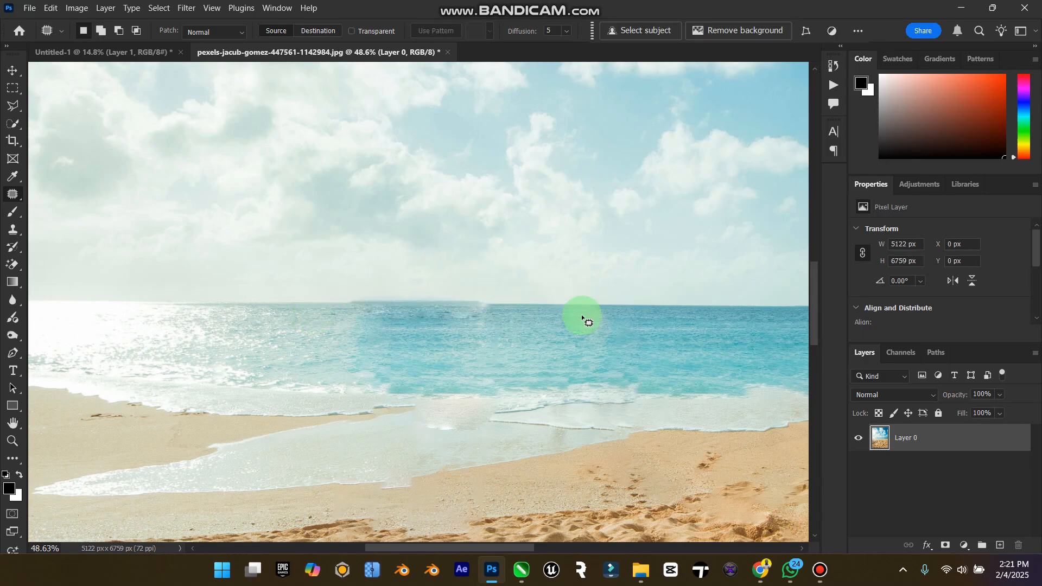
Patch the blemish in the shoreline foam and the uneven spot in the open sea with clean surrounding texture.
{"action": "scroll", "coordinate": [578, 363], "scroll_direction": "down", "scroll_amount": 3}
{"action": "mouse_move", "coordinate": [499, 344]}
{"action": "left_mouse_down"}
{"action": "mouse_move", "coordinate": [477, 349]}
{"action": "mouse_move", "coordinate": [498, 346]}
{"action": "left_mouse_up"}
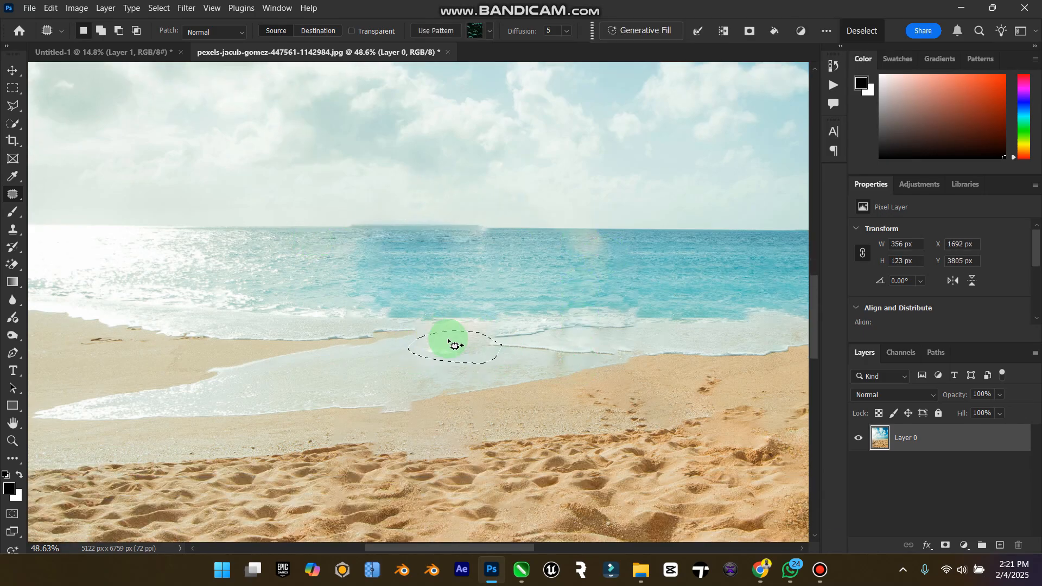
{"action": "left_click", "coordinate": [559, 326]}
{"action": "mouse_move", "coordinate": [487, 542]}
{"action": "left_mouse_down"}
{"action": "mouse_move", "coordinate": [618, 523]}
{"action": "mouse_move", "coordinate": [506, 273]}
{"action": "mouse_move", "coordinate": [493, 266]}
{"action": "left_mouse_up"}
{"action": "left_click_drag", "start_coordinate": [500, 270], "coordinate": [560, 268]}
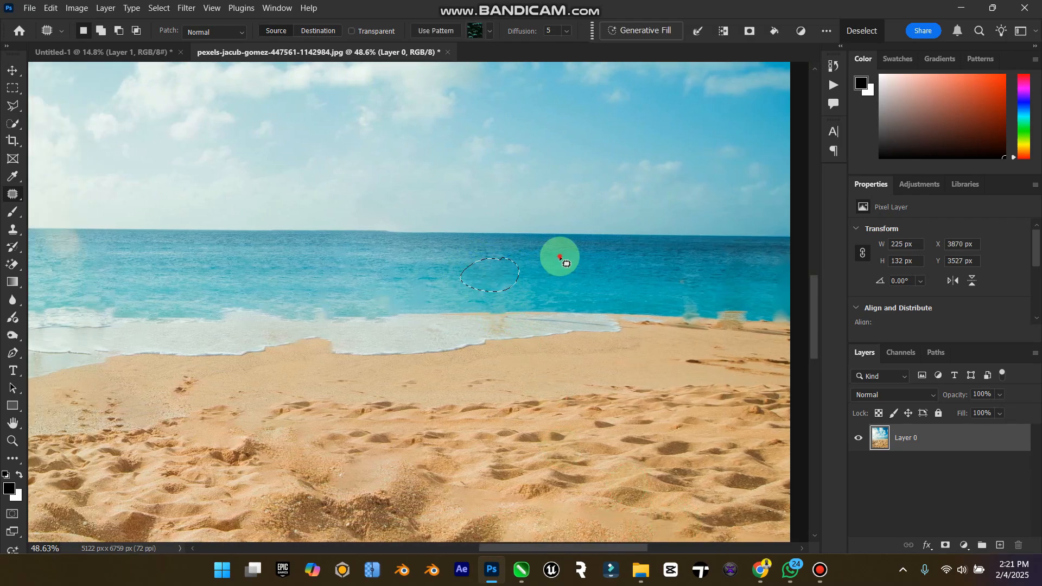
{"action": "left_click", "coordinate": [560, 257]}
{"action": "scroll", "coordinate": [105, 233], "scroll_direction": "up", "scroll_amount": 2}
{"action": "double_click", "coordinate": [13, 423]}
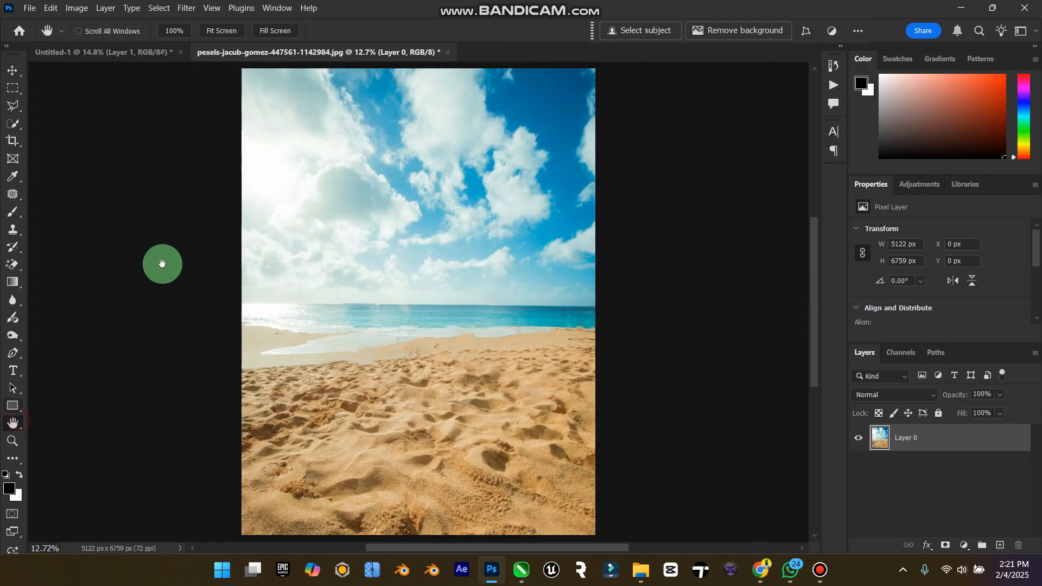
Bring the cleaned beach photo into the Untitled-1 design and place its layer beneath the bottle and podium layers.
{"action": "left_click", "coordinate": [12, 70]}
{"action": "left_click", "coordinate": [370, 118]}
{"action": "left_click_drag", "start_coordinate": [371, 118], "coordinate": [505, 342]}
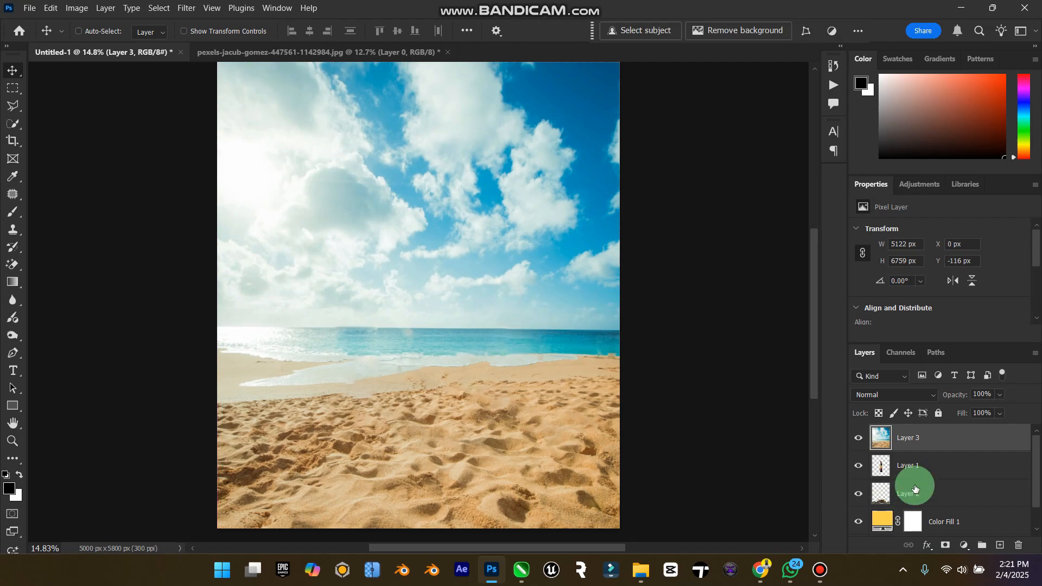
{"action": "left_click_drag", "start_coordinate": [915, 488], "coordinate": [950, 496]}
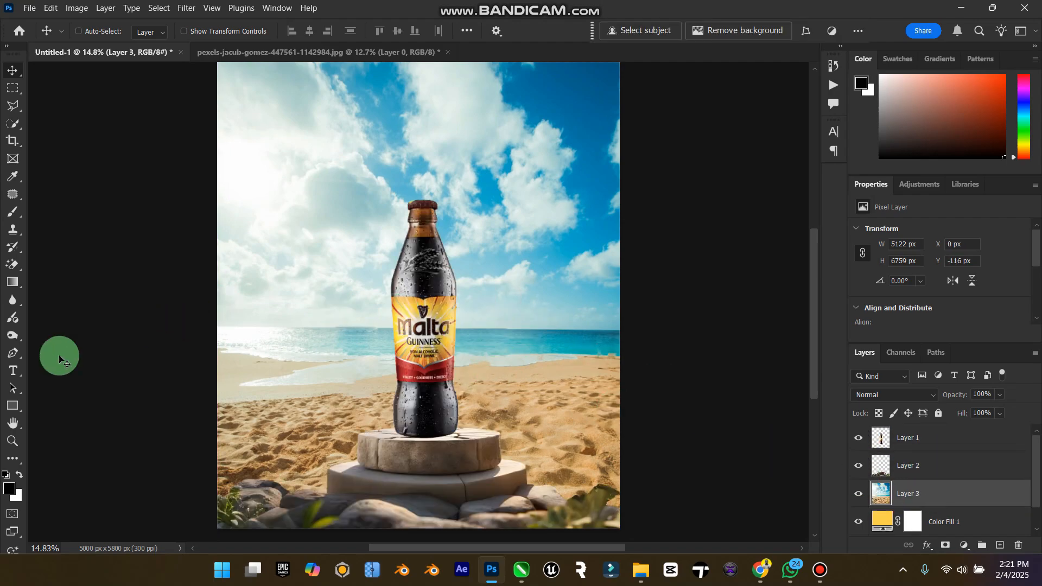
Scale the bottle and rock podium layers together to about 112% and position them at the canvas's lower edge.
{"action": "left_click", "coordinate": [12, 423]}
{"action": "left_click", "coordinate": [13, 441]}
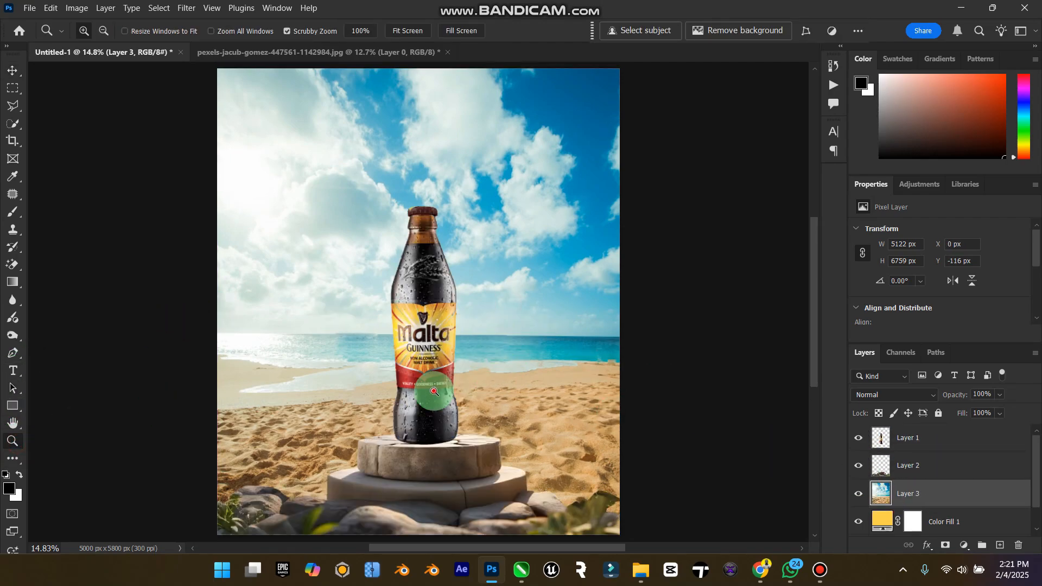
{"action": "mouse_move", "coordinate": [435, 391]}
{"action": "left_mouse_down"}
{"action": "mouse_move", "coordinate": [399, 389]}
{"action": "mouse_move", "coordinate": [430, 391]}
{"action": "mouse_move", "coordinate": [420, 391]}
{"action": "left_mouse_up"}
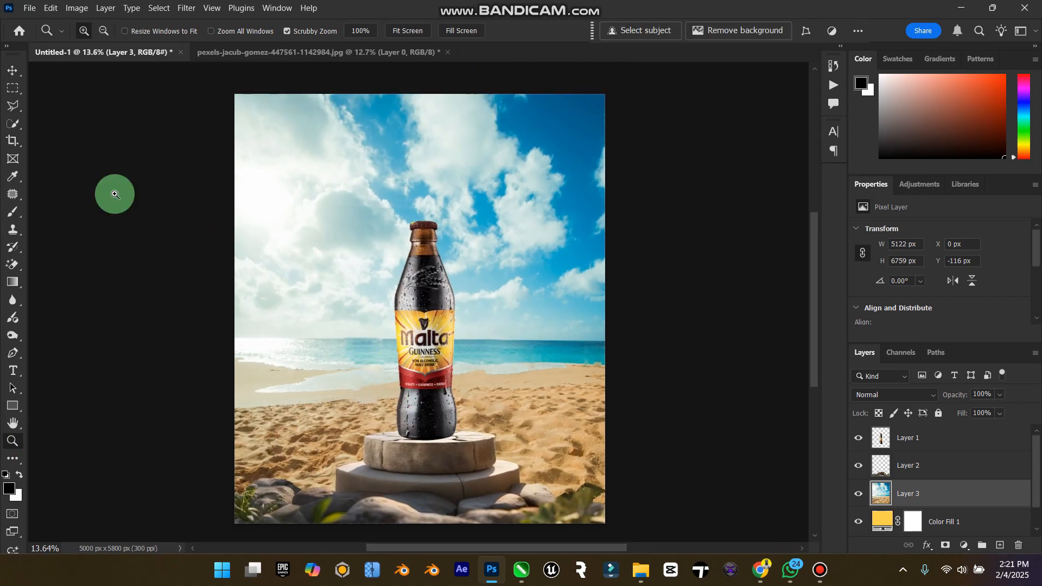
{"action": "left_click", "coordinate": [12, 70]}
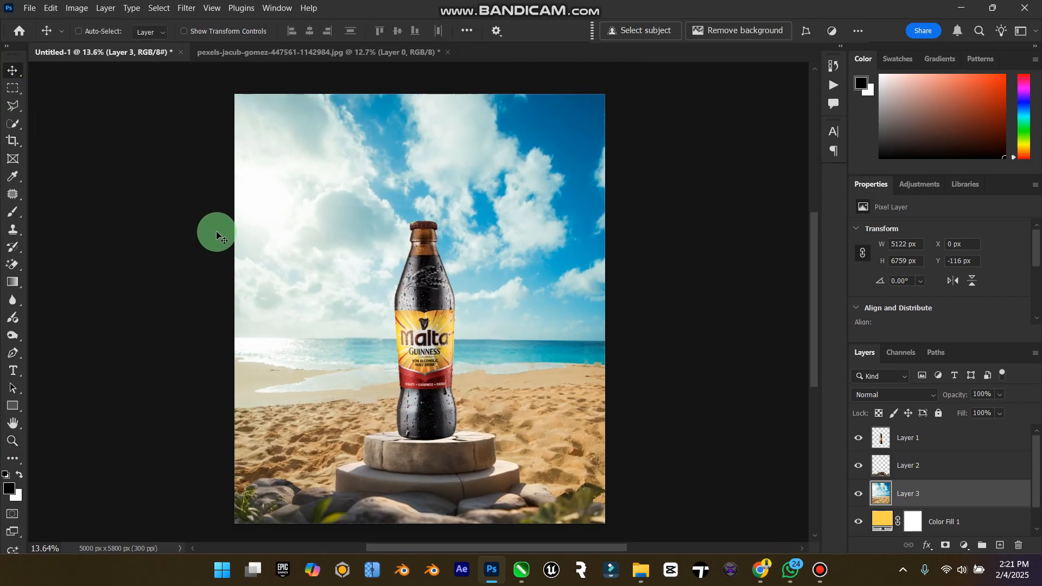
{"action": "left_click", "coordinate": [917, 465]}
{"action": "left_click", "coordinate": [917, 438], "text": "shift"}
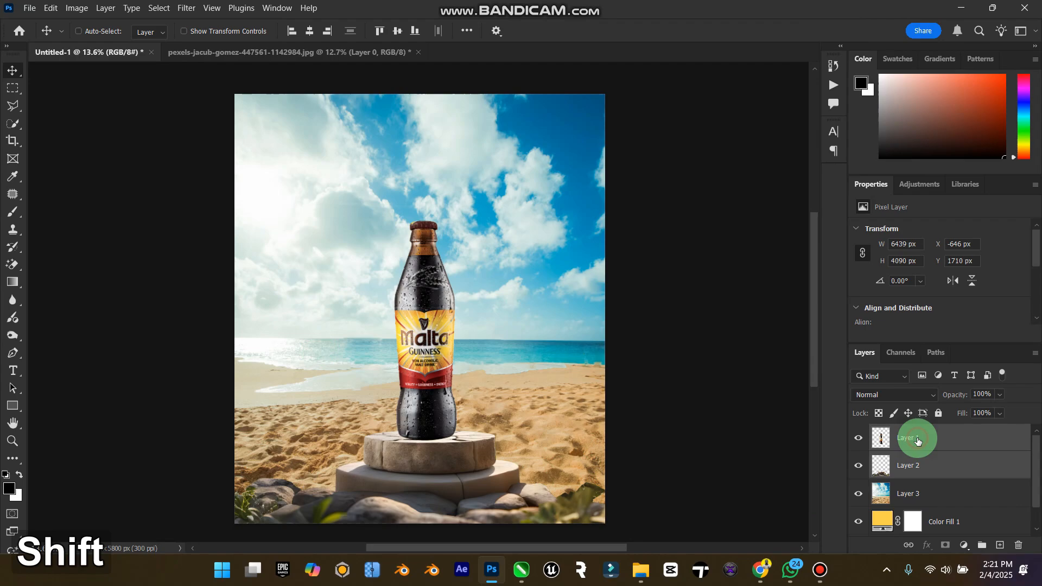
{"action": "key", "text": "ctrl+t"}
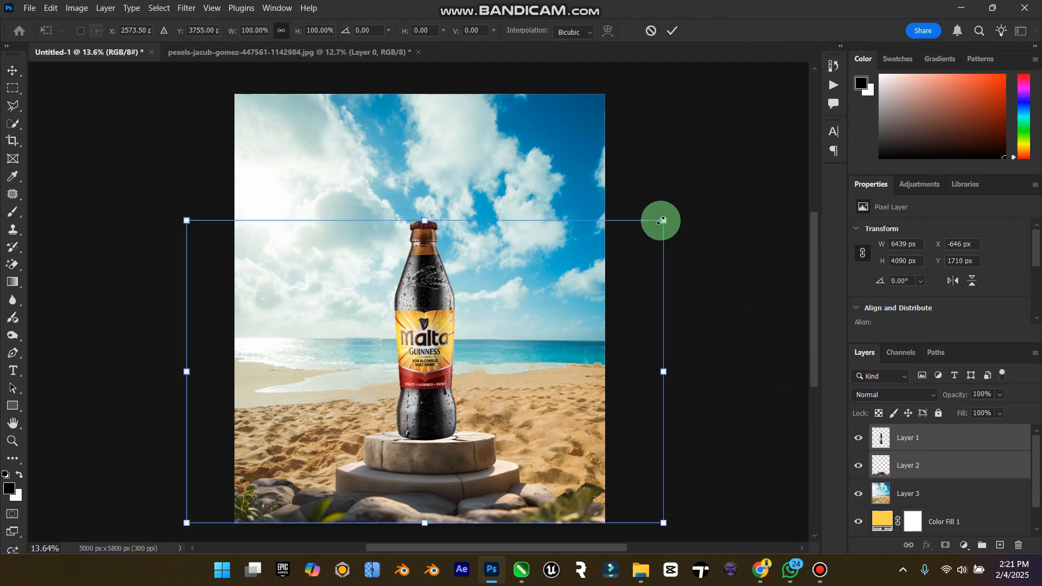
{"action": "left_click_drag", "start_coordinate": [663, 221], "coordinate": [679, 237]}
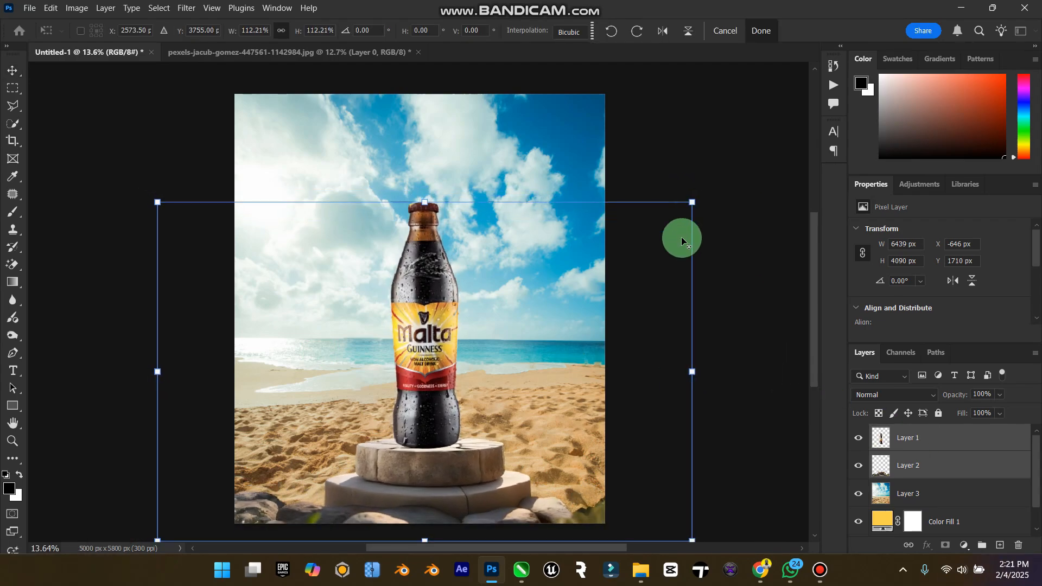
{"action": "mouse_move", "coordinate": [594, 417]}
{"action": "left_mouse_down"}
{"action": "mouse_move", "coordinate": [601, 377]}
{"action": "mouse_move", "coordinate": [592, 402]}
{"action": "left_mouse_up"}
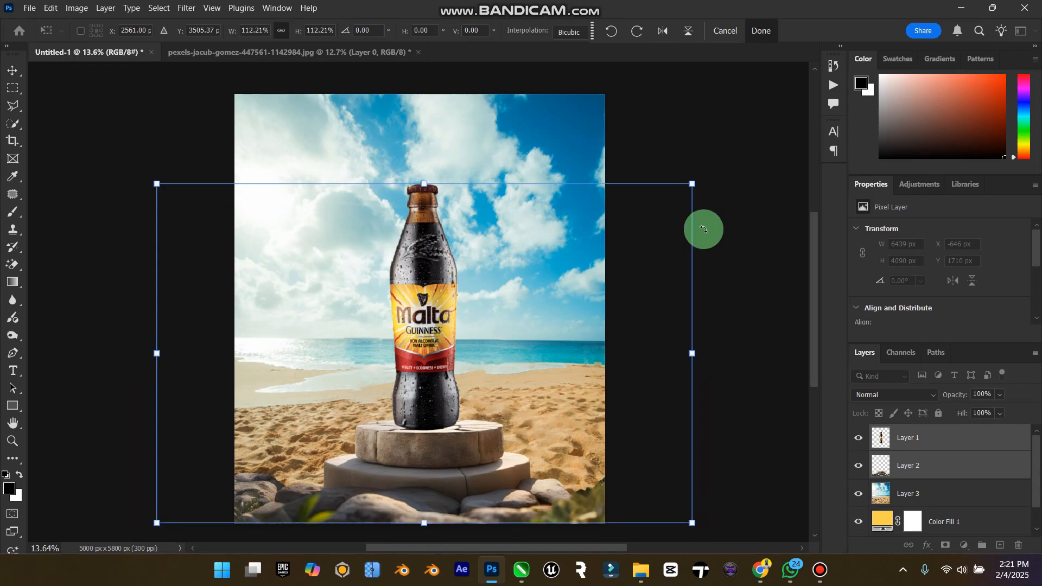
{"action": "mouse_move", "coordinate": [692, 184]}
{"action": "left_mouse_down"}
{"action": "mouse_move", "coordinate": [673, 201]}
{"action": "mouse_move", "coordinate": [695, 186]}
{"action": "left_mouse_up"}
{"action": "left_click_drag", "start_coordinate": [630, 212], "coordinate": [572, 272]}
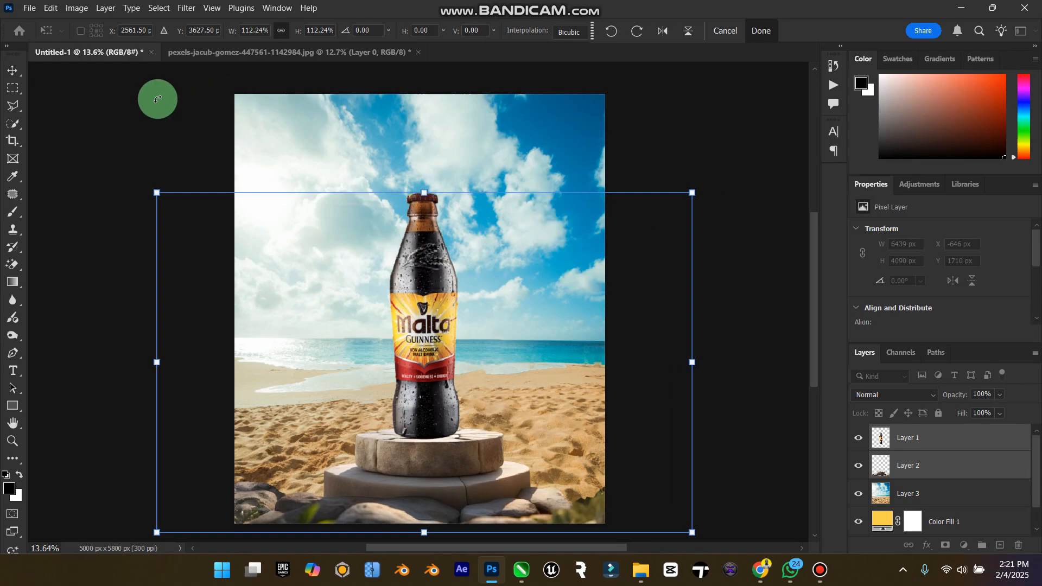
{"action": "left_click", "coordinate": [12, 70]}
Shift the beach photo down behind the bottle and scale it to about 119% so it covers the whole canvas.
{"action": "left_click", "coordinate": [903, 491]}
{"action": "left_click_drag", "start_coordinate": [575, 273], "coordinate": [573, 290]}
{"action": "key", "text": "ctrl"}
{"action": "key", "text": "ctrl+t"}
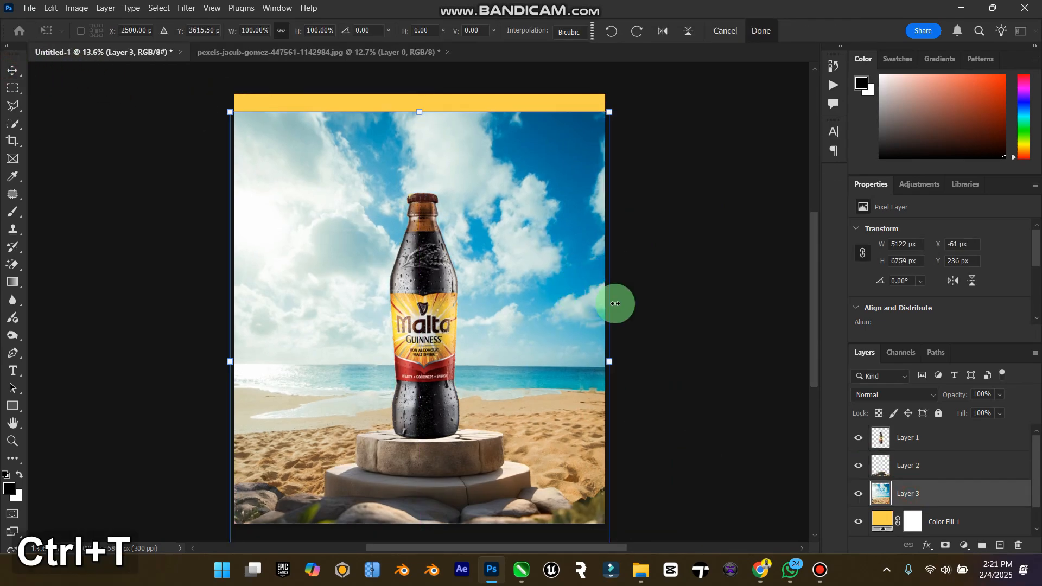
{"action": "left_click_drag", "start_coordinate": [605, 361], "coordinate": [651, 338]}
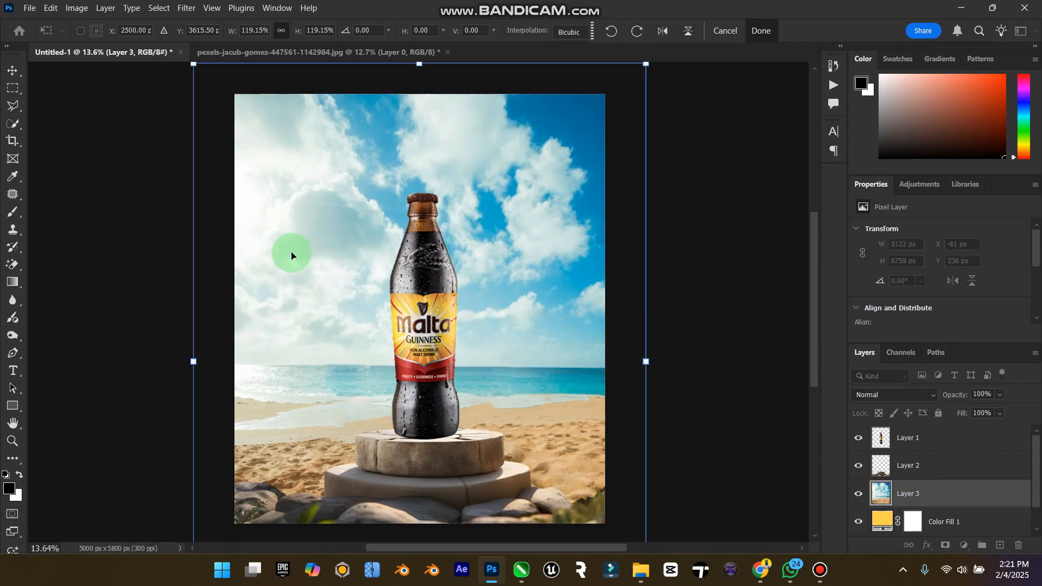
{"action": "left_click", "coordinate": [8, 69]}
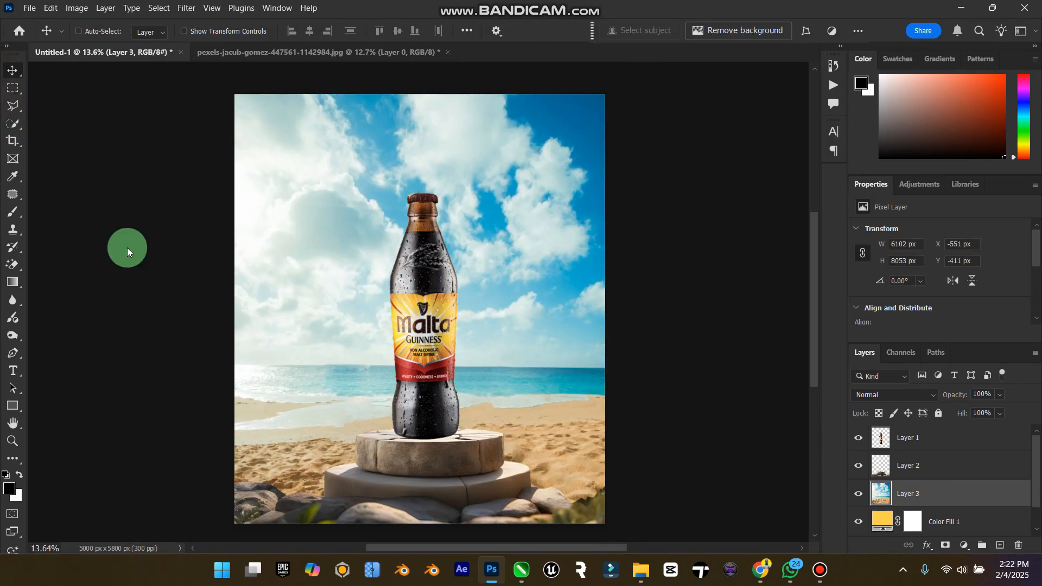
Nudge the bottle into place on the podium and rename its layer malt.
{"action": "double_click", "coordinate": [20, 426]}
{"action": "left_click", "coordinate": [15, 440]}
{"action": "mouse_move", "coordinate": [494, 401]}
{"action": "left_mouse_down"}
{"action": "mouse_move", "coordinate": [469, 402]}
{"action": "mouse_move", "coordinate": [488, 403]}
{"action": "left_mouse_up"}
{"action": "left_click", "coordinate": [12, 71]}
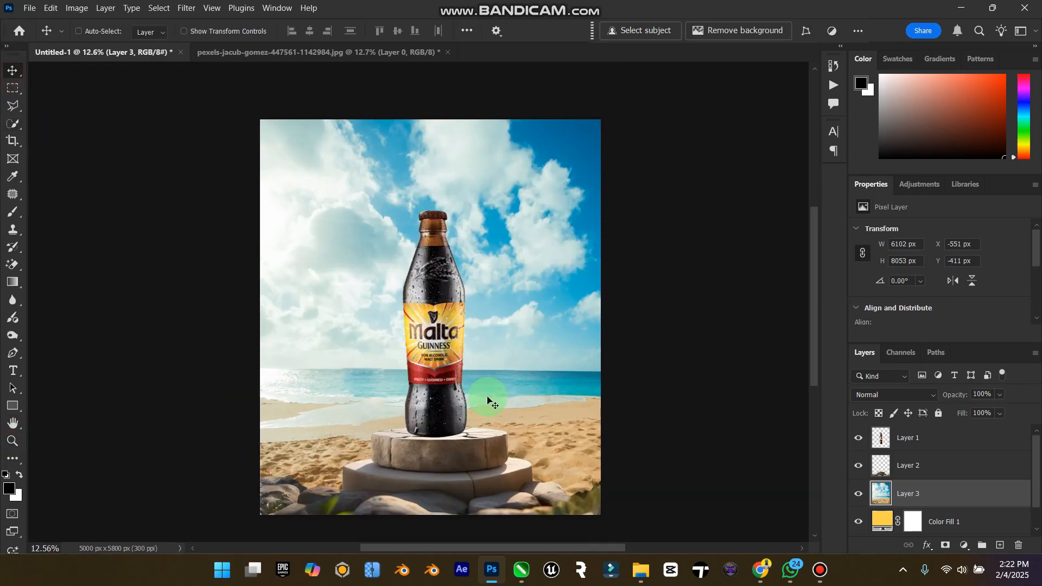
{"action": "left_click", "coordinate": [875, 437]}
{"action": "left_click_drag", "start_coordinate": [435, 343], "coordinate": [431, 347]}
{"action": "key", "text": "Right"}
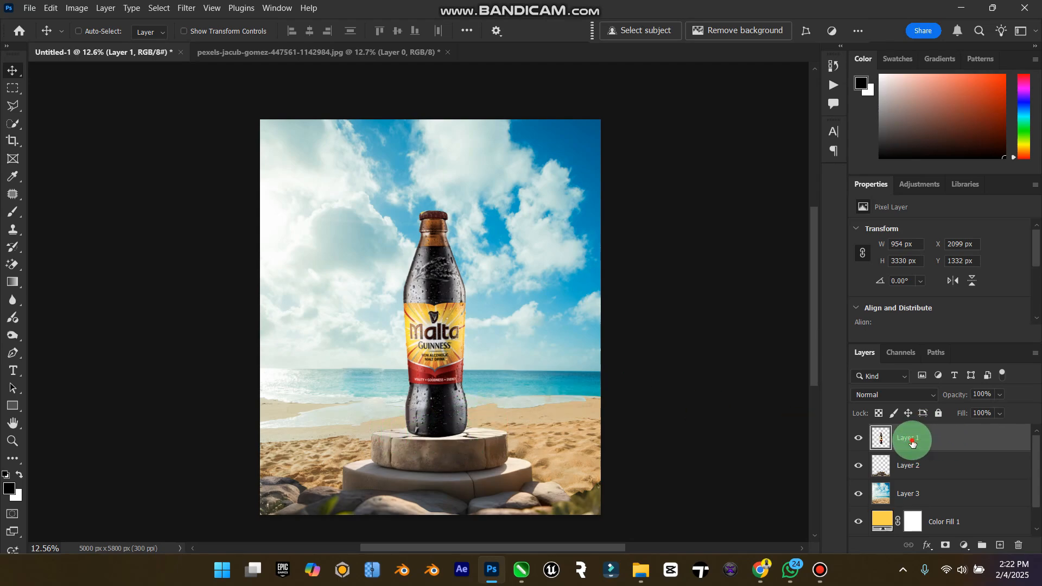
{"action": "type", "text": "malt"}
{"action": "key", "text": "Return"}
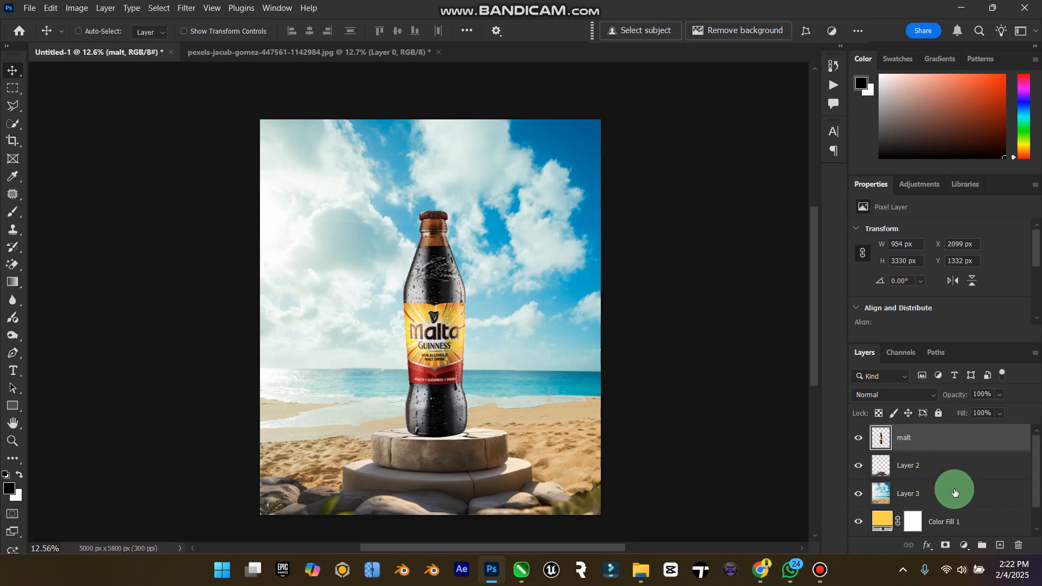
Add a new layer between the bottle and the podium and name it Shadow.
{"action": "left_click", "coordinate": [948, 463]}
{"action": "left_click", "coordinate": [1001, 545]}
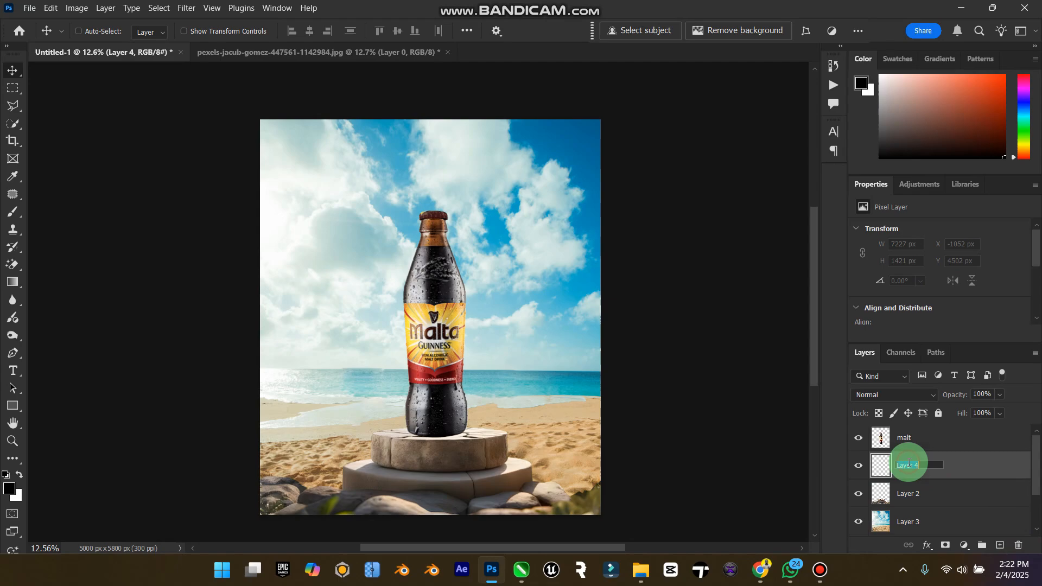
{"action": "type", "text": "Shadow"}
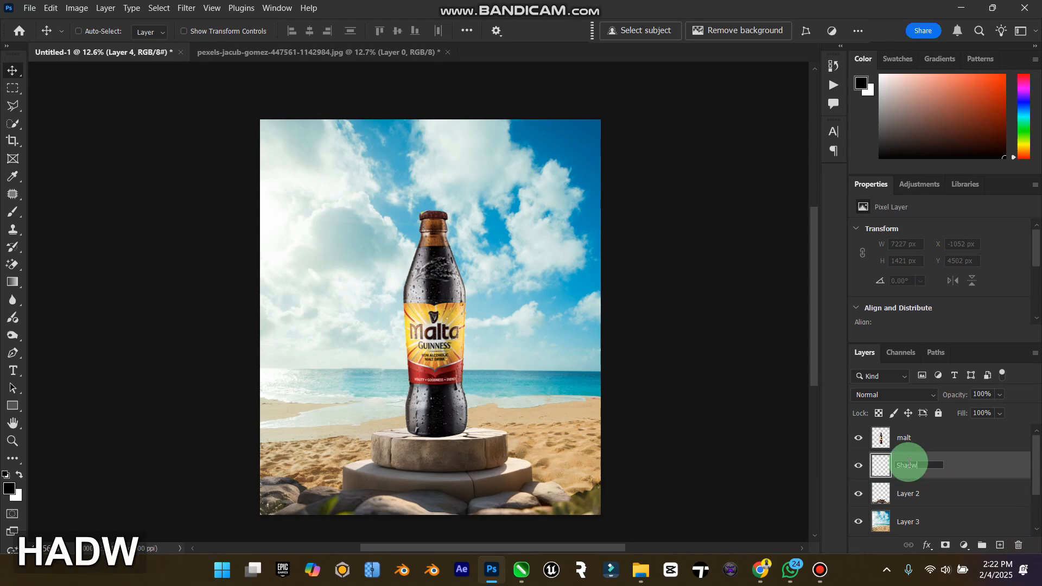
{"action": "key", "text": "BackSpace"}
{"action": "type", "text": "ow"}
{"action": "key", "text": "Return"}
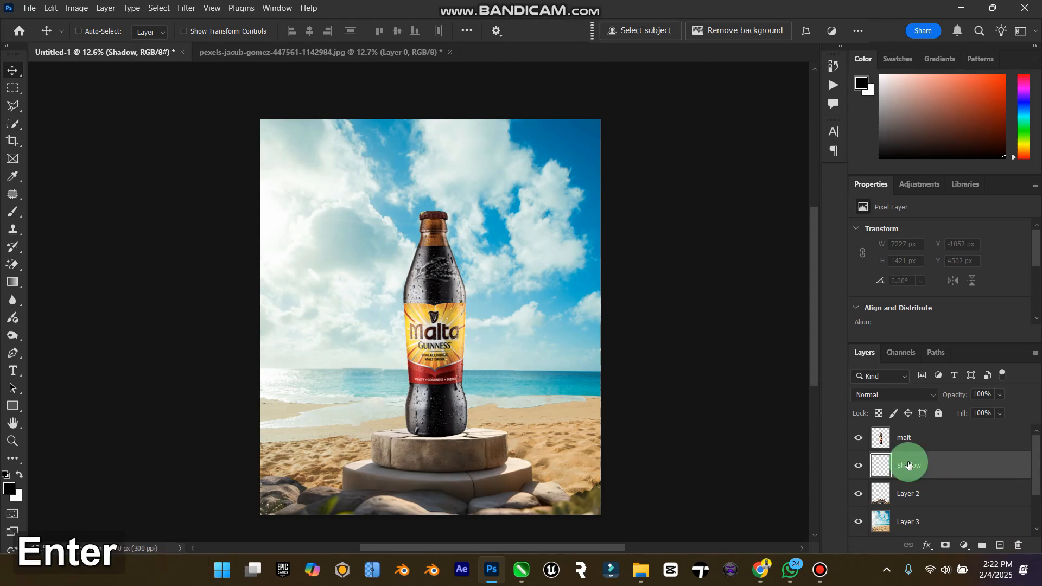
Paint a soft black contact shadow along the bottle's base on the Shadow layer with the Brush tool.
{"action": "left_click", "coordinate": [12, 441]}
{"action": "left_click_drag", "start_coordinate": [450, 442], "coordinate": [60, 217]}
{"action": "left_click", "coordinate": [20, 221]}
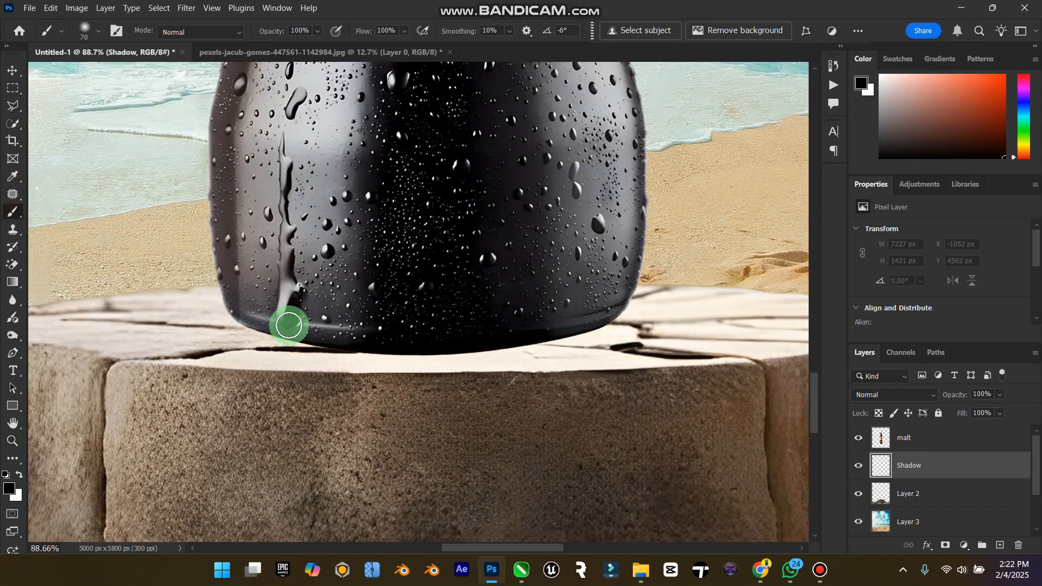
{"action": "mouse_move", "coordinate": [259, 325]}
{"action": "left_mouse_down"}
{"action": "mouse_move", "coordinate": [349, 333]}
{"action": "mouse_move", "coordinate": [256, 317]}
{"action": "mouse_move", "coordinate": [416, 339]}
{"action": "mouse_move", "coordinate": [361, 340]}
{"action": "mouse_move", "coordinate": [515, 342]}
{"action": "mouse_move", "coordinate": [504, 343]}
{"action": "mouse_move", "coordinate": [605, 318]}
{"action": "mouse_move", "coordinate": [435, 342]}
{"action": "mouse_move", "coordinate": [381, 336]}
{"action": "mouse_move", "coordinate": [548, 327]}
{"action": "mouse_move", "coordinate": [525, 337]}
{"action": "mouse_move", "coordinate": [600, 315]}
{"action": "mouse_move", "coordinate": [412, 334]}
{"action": "mouse_move", "coordinate": [499, 334]}
{"action": "mouse_move", "coordinate": [398, 330]}
{"action": "mouse_move", "coordinate": [489, 337]}
{"action": "mouse_move", "coordinate": [372, 331]}
{"action": "mouse_move", "coordinate": [498, 340]}
{"action": "mouse_move", "coordinate": [412, 338]}
{"action": "mouse_move", "coordinate": [469, 348]}
{"action": "mouse_move", "coordinate": [262, 315]}
{"action": "mouse_move", "coordinate": [337, 336]}
{"action": "mouse_move", "coordinate": [248, 310]}
{"action": "mouse_move", "coordinate": [298, 325]}
{"action": "mouse_move", "coordinate": [266, 317]}
{"action": "mouse_move", "coordinate": [499, 342]}
{"action": "mouse_move", "coordinate": [573, 328]}
{"action": "mouse_move", "coordinate": [386, 342]}
{"action": "mouse_move", "coordinate": [299, 330]}
{"action": "mouse_move", "coordinate": [458, 341]}
{"action": "mouse_move", "coordinate": [249, 312]}
{"action": "mouse_move", "coordinate": [581, 316]}
{"action": "left_mouse_up"}
{"action": "left_click", "coordinate": [12, 71]}
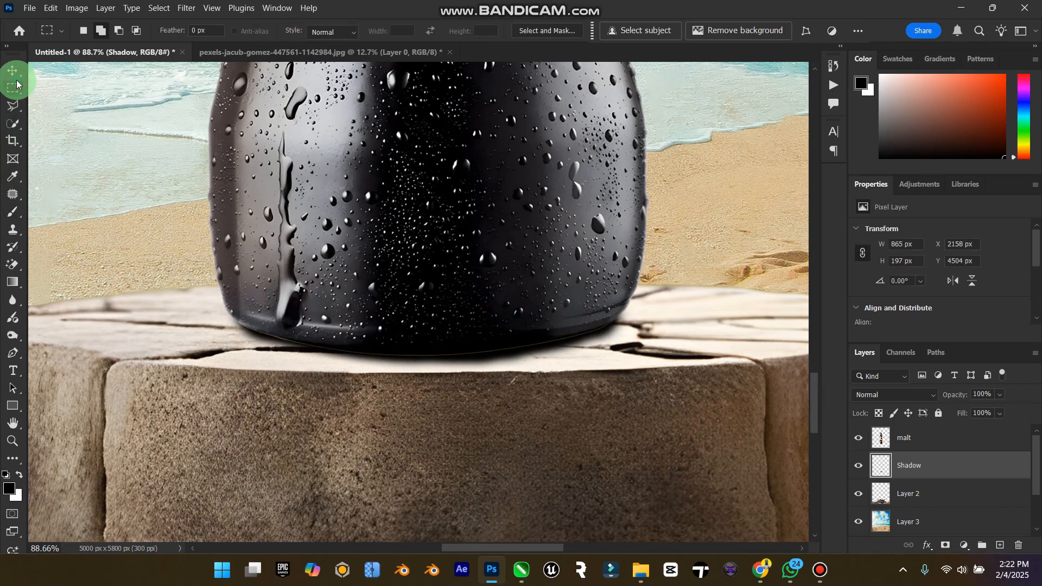
{"action": "double_click", "coordinate": [14, 425]}
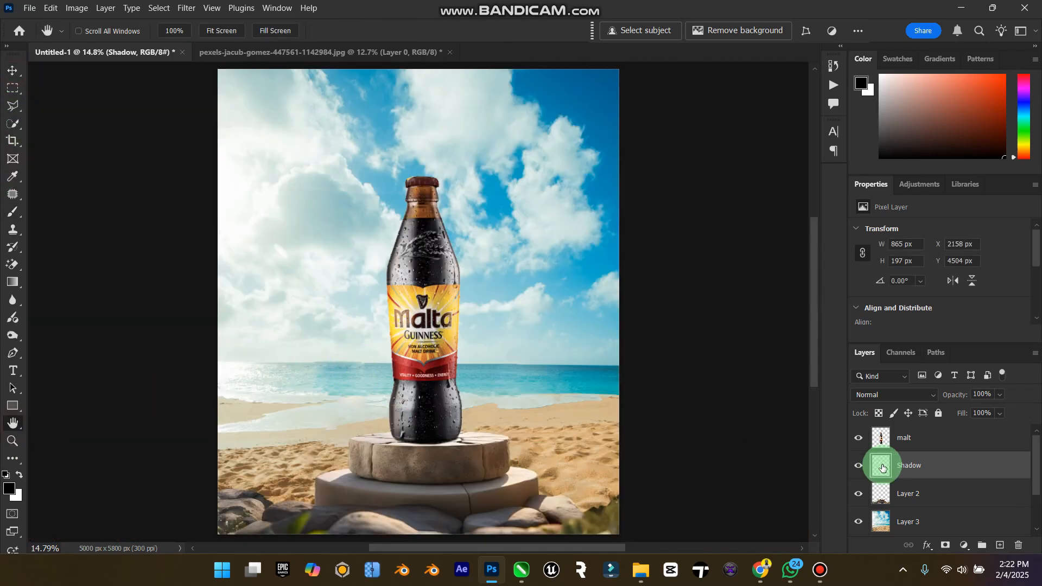
{"action": "left_click", "coordinate": [856, 470]}
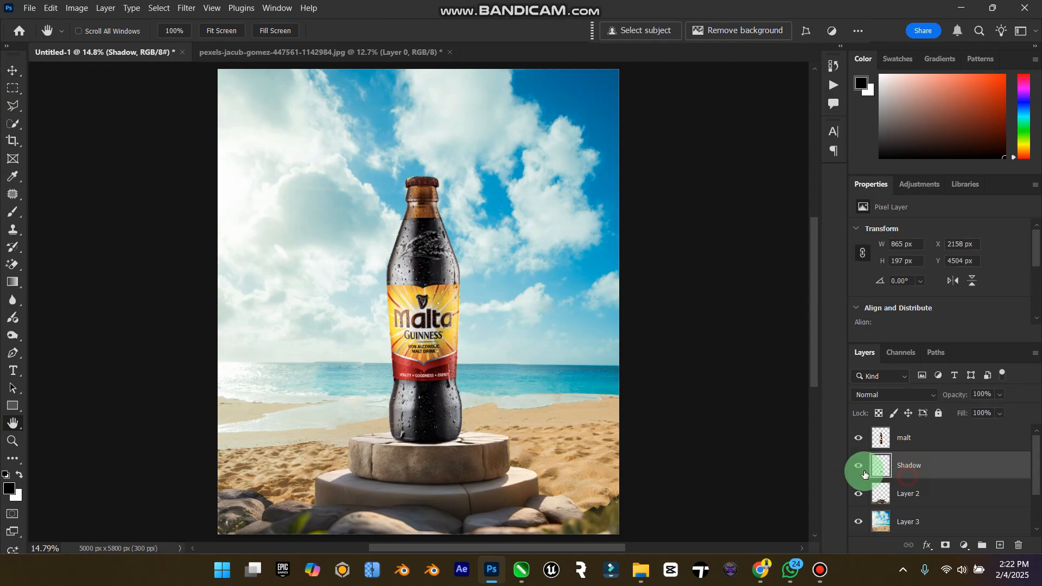
Nudge the painted shadow up about 5 px so it sits tight under the bottle's base.
{"action": "left_click", "coordinate": [12, 441]}
{"action": "left_click_drag", "start_coordinate": [406, 428], "coordinate": [477, 439]}
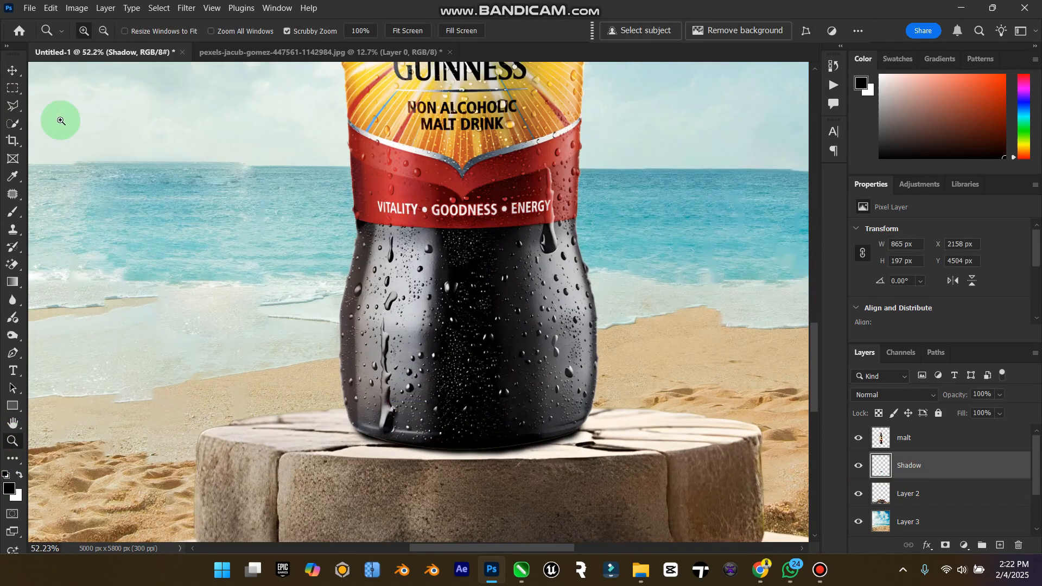
{"action": "left_click", "coordinate": [12, 71]}
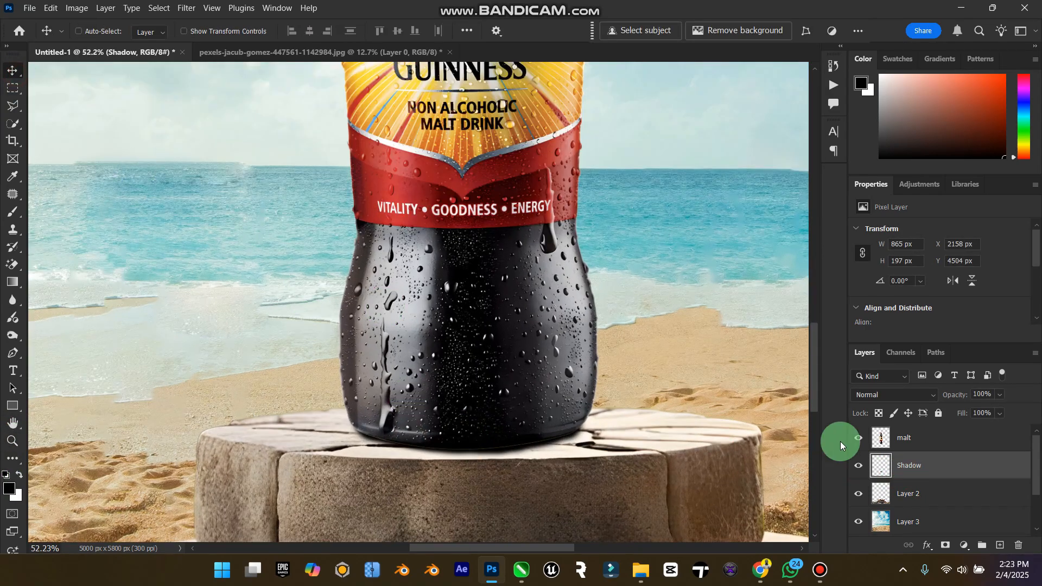
{"action": "key", "text": "Up"}
{"action": "key", "text": "Up"}
{"action": "key", "text": "Up"}
{"action": "key", "text": "Up"}
{"action": "key", "text": "Down"}
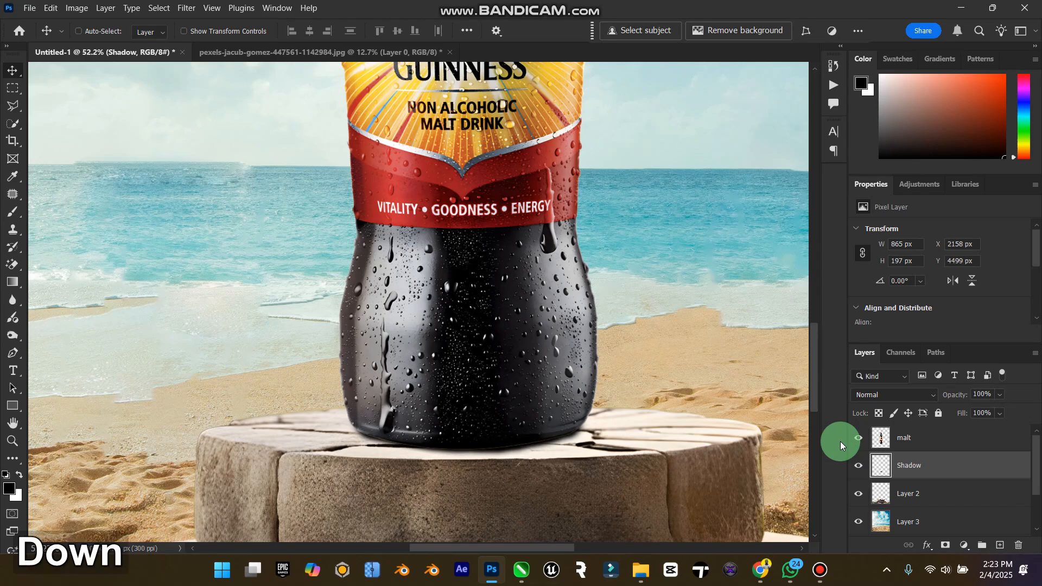
Set the Shadow layer's blend mode to Multiply and lower its opacity to about 77%.
{"action": "double_click", "coordinate": [8, 426]}
{"action": "left_click", "coordinate": [12, 440]}
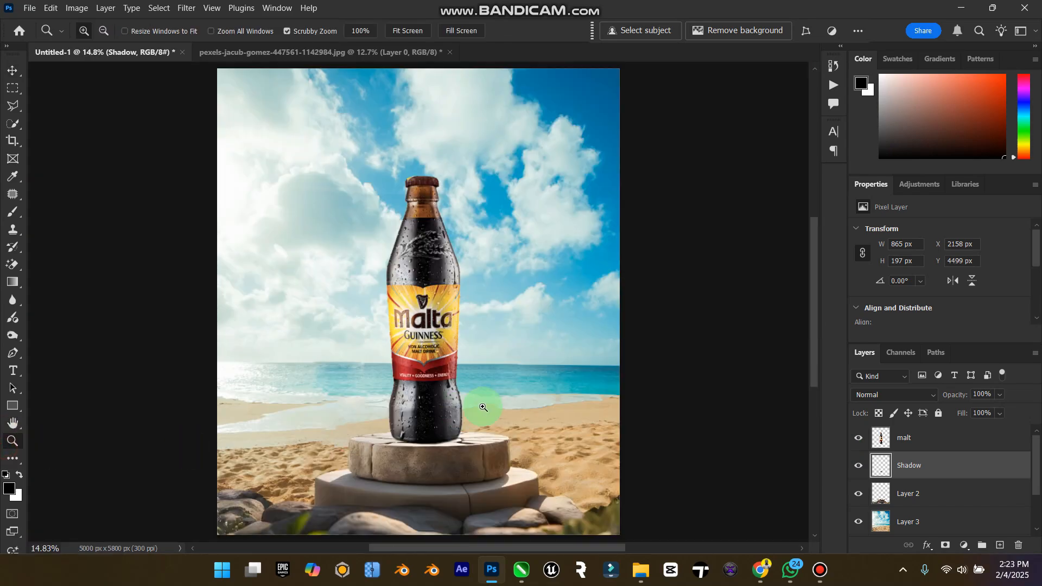
{"action": "mouse_move", "coordinate": [441, 418]}
{"action": "left_mouse_down"}
{"action": "mouse_move", "coordinate": [495, 419]}
{"action": "mouse_move", "coordinate": [437, 425]}
{"action": "left_mouse_up"}
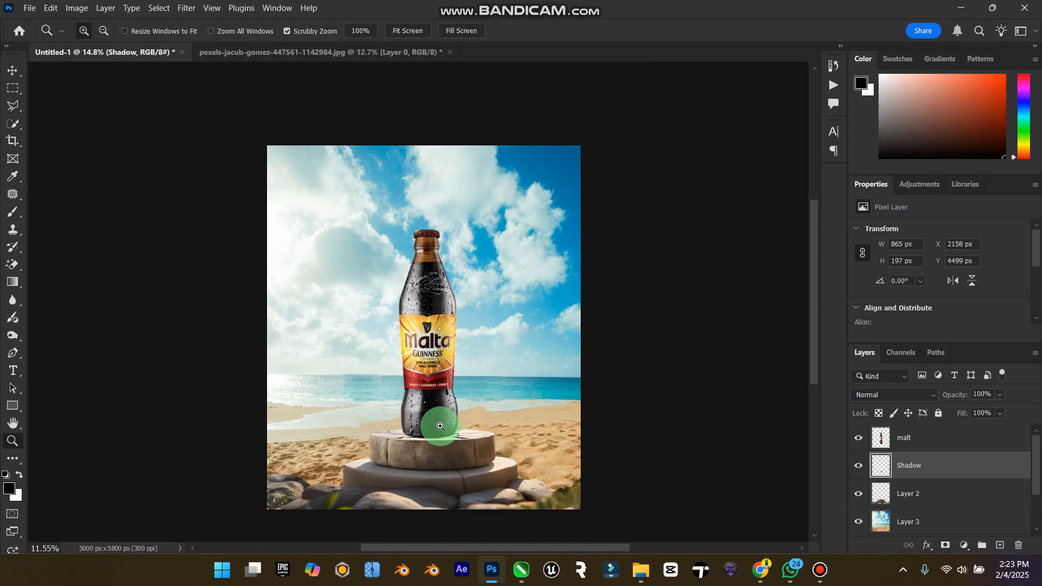
{"action": "left_click", "coordinate": [4, 71]}
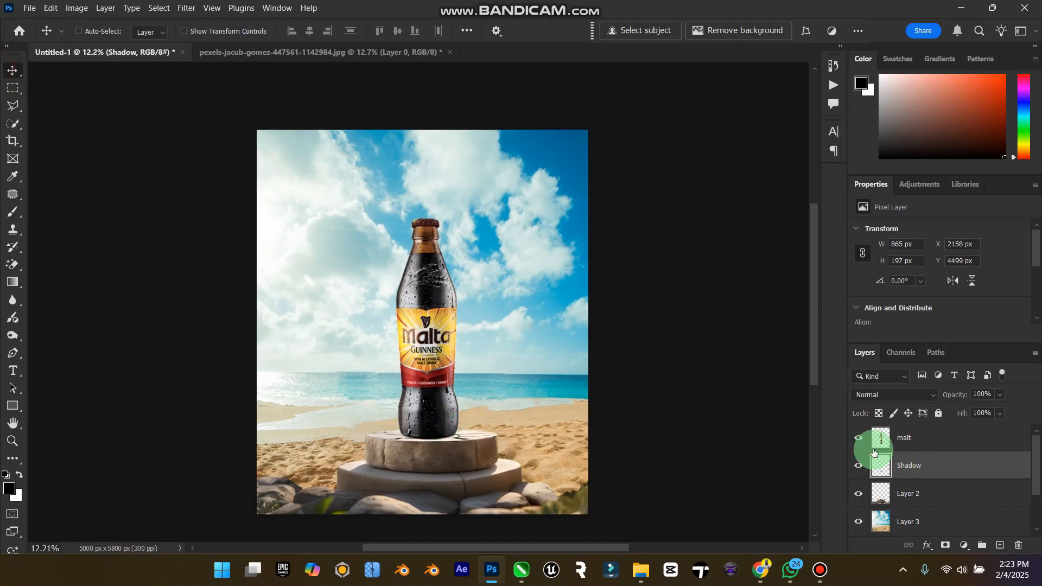
{"action": "left_click", "coordinate": [857, 438]}
{"action": "left_click", "coordinate": [857, 438]}
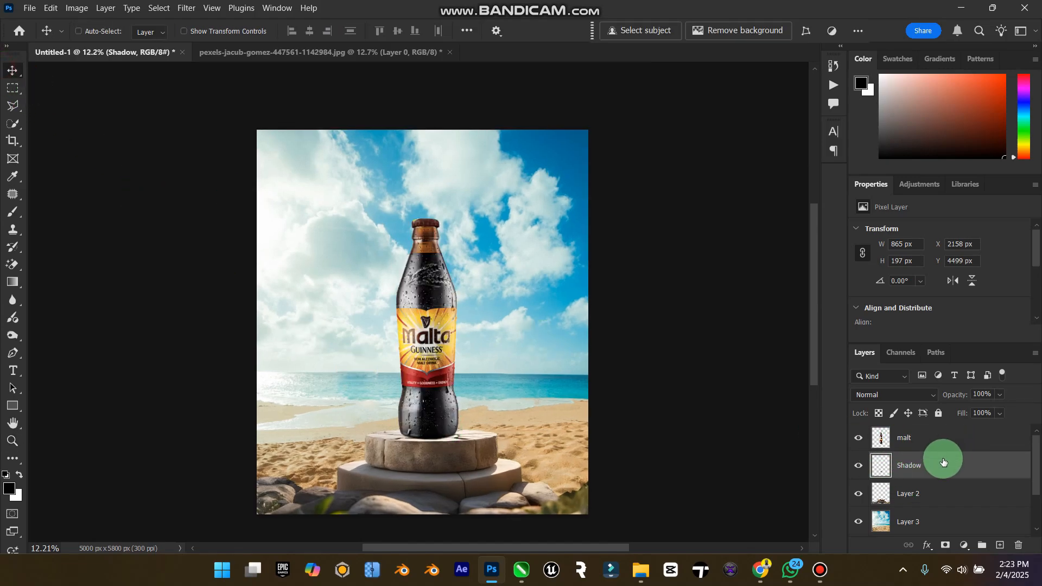
{"action": "left_click", "coordinate": [906, 400]}
{"action": "left_click", "coordinate": [872, 230]}
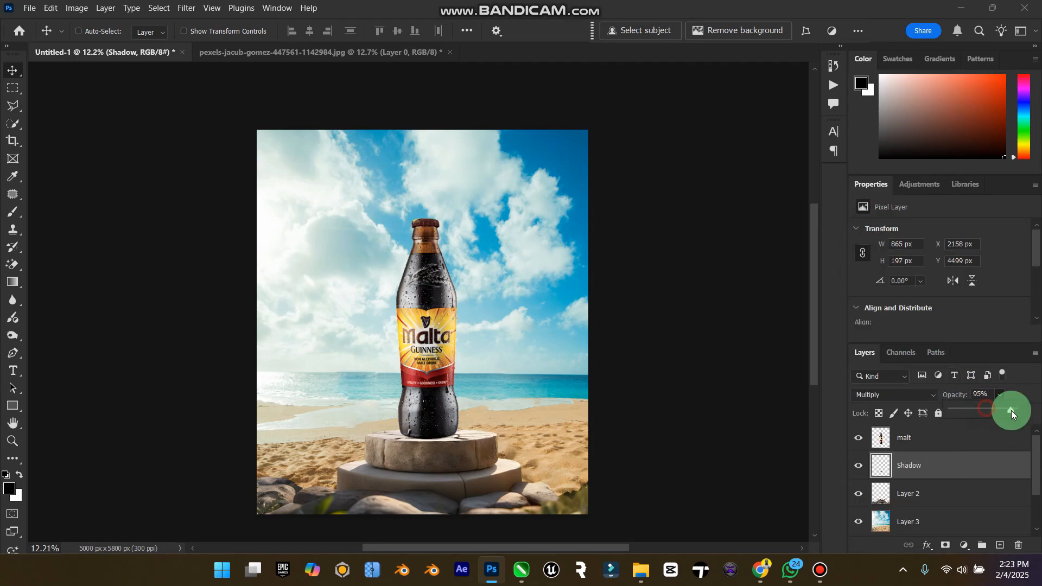
{"action": "left_click_drag", "start_coordinate": [1011, 411], "coordinate": [1001, 412]}
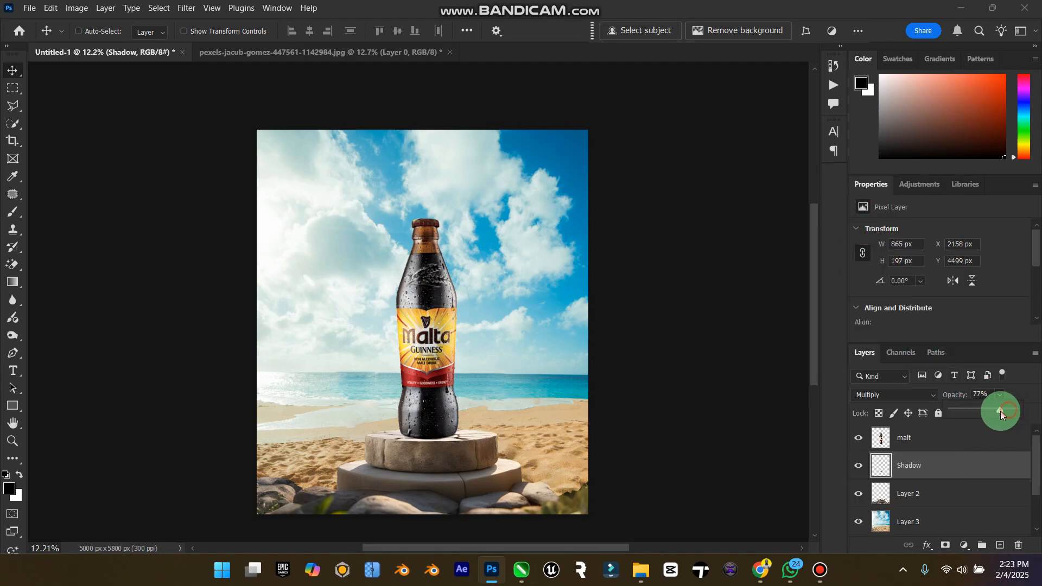
Compare the bottle's base with the Shadow layer hidden and shown.
{"action": "left_click", "coordinate": [858, 465]}
{"action": "left_click", "coordinate": [857, 465]}
{"action": "left_click", "coordinate": [945, 481]}
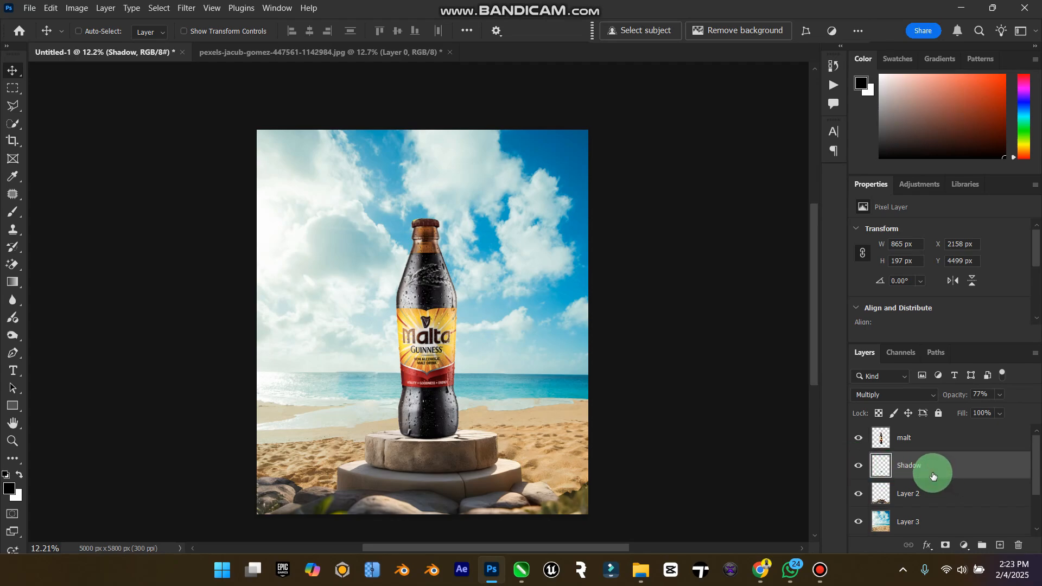
{"action": "left_click", "coordinate": [600, 411]}
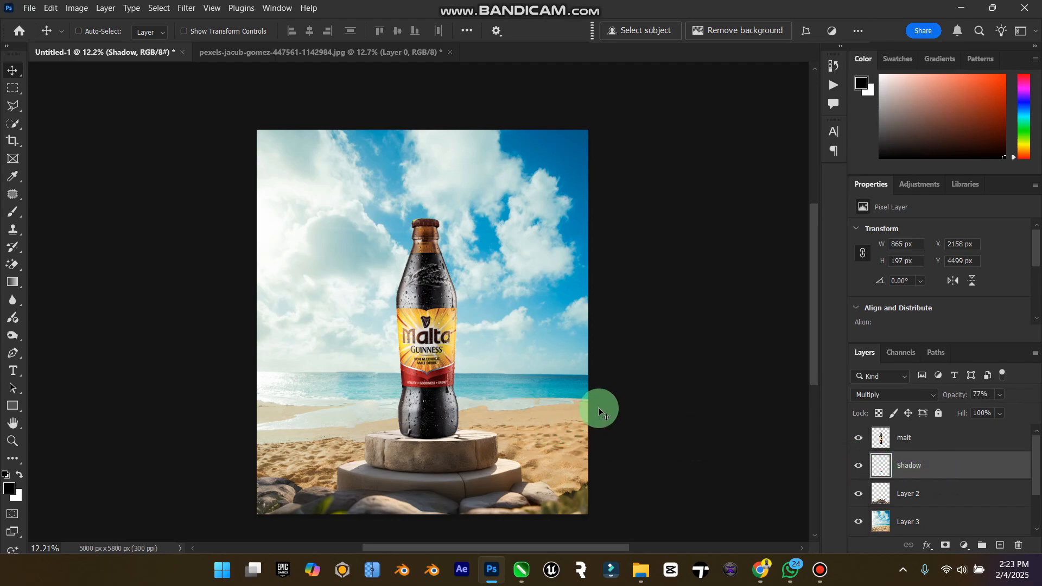
{"action": "left_click_drag", "start_coordinate": [599, 412], "coordinate": [466, 259]}
{"action": "left_click_drag", "start_coordinate": [461, 220], "coordinate": [421, 215]}
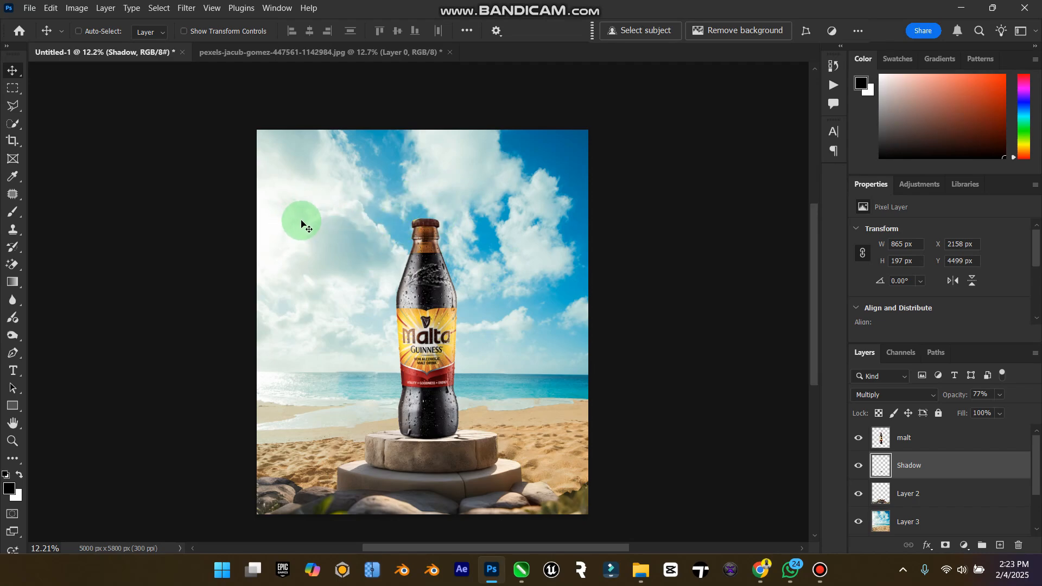
{"action": "left_click_drag", "start_coordinate": [302, 223], "coordinate": [342, 143]}
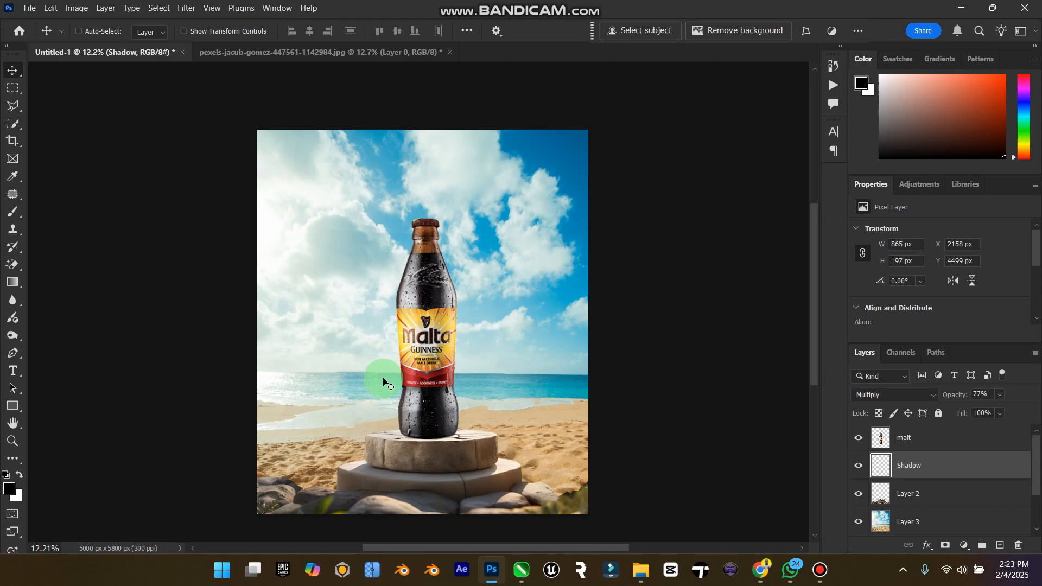
{"action": "left_click_drag", "start_coordinate": [383, 380], "coordinate": [494, 201]}
{"action": "left_click_drag", "start_coordinate": [501, 268], "coordinate": [217, 217]}
{"action": "left_click_drag", "start_coordinate": [265, 253], "coordinate": [365, 505]}
{"action": "left_click_drag", "start_coordinate": [500, 491], "coordinate": [359, 274]}
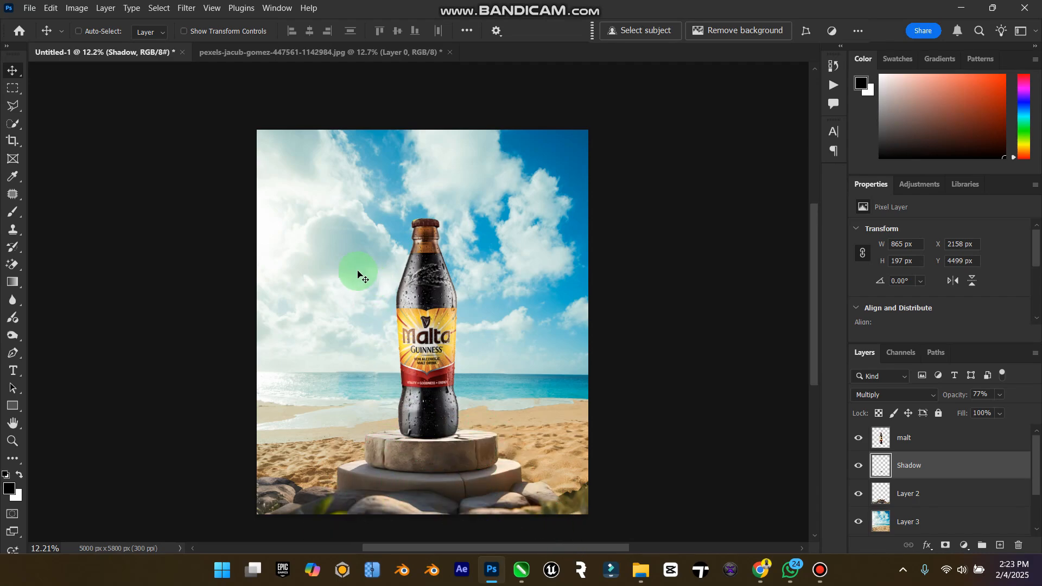
Reposition the Layer 3 beach background horizontally and enlarge it to about 7133 × 9414 px so it fills the canvas behind the bottle.
{"action": "left_click", "coordinate": [917, 520]}
{"action": "left_click_drag", "start_coordinate": [568, 402], "coordinate": [520, 401]}
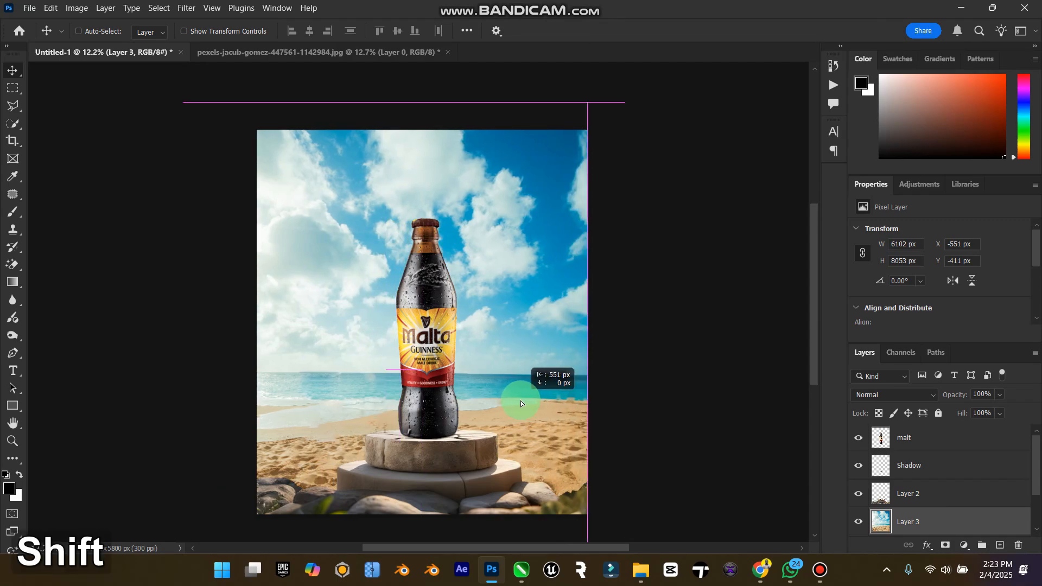
{"action": "key", "text": "ctrl+t"}
{"action": "left_click_drag", "start_coordinate": [609, 368], "coordinate": [576, 376]}
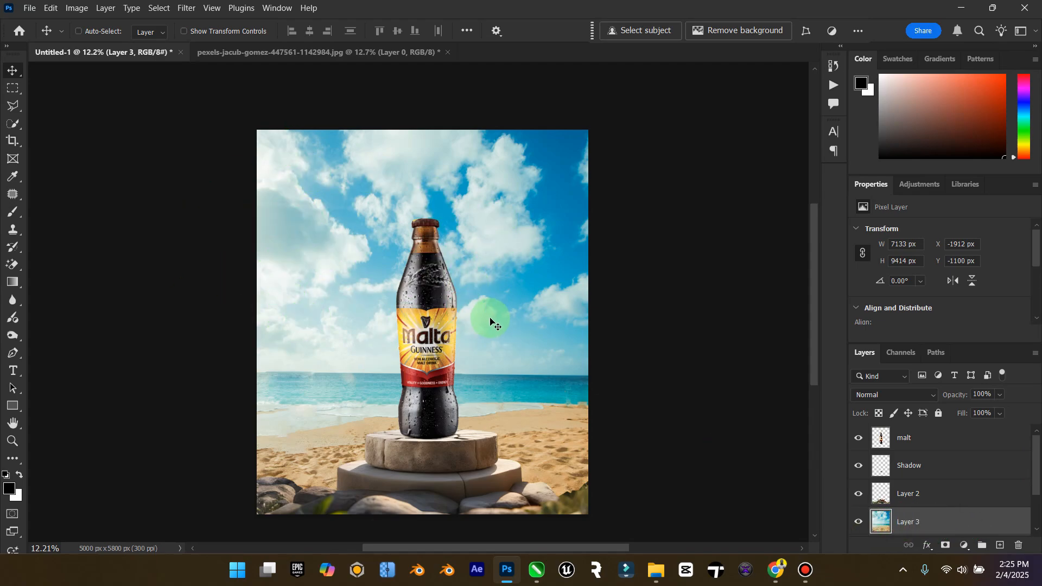
Close the Properties tab group to make more room for the layer list.
{"action": "scroll", "coordinate": [484, 315], "scroll_direction": "down", "scroll_amount": 2}
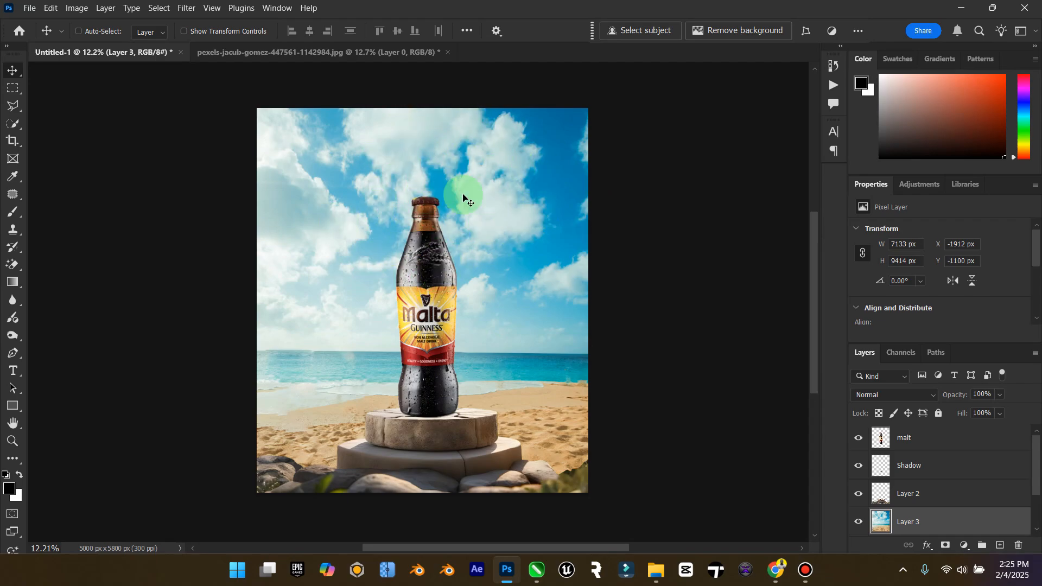
{"action": "left_click", "coordinate": [1029, 187]}
{"action": "left_click", "coordinate": [976, 191]}
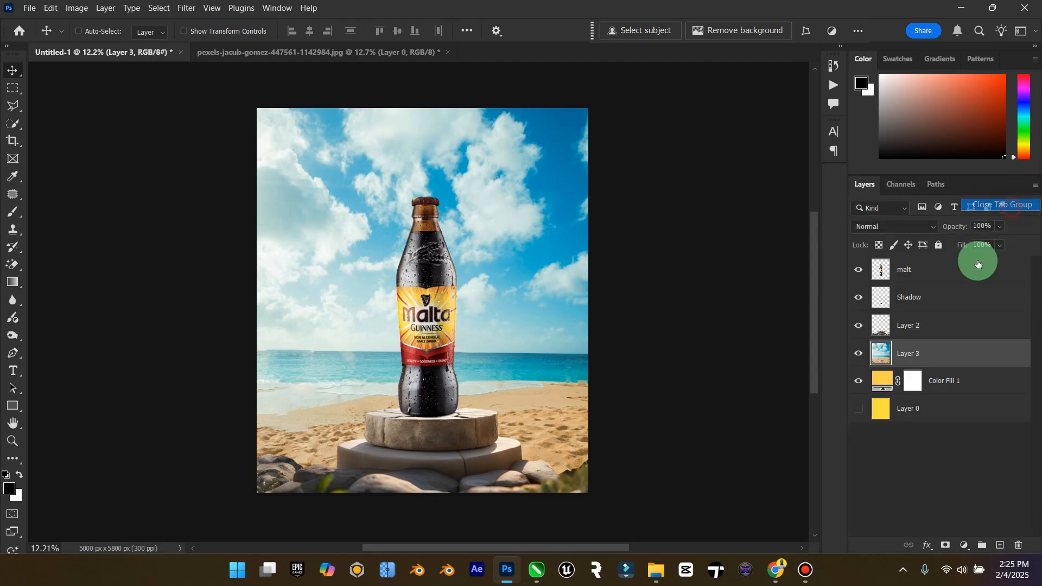
Duplicate the malt bottle layer and place the copy directly beneath the original.
{"action": "left_click", "coordinate": [930, 276]}
{"action": "key", "text": "ctrl+j"}
{"action": "left_click_drag", "start_coordinate": [931, 274], "coordinate": [909, 309]}
Turn the malt copy layer solid black with Hue/Saturation by lowering its Lightness to the minimum.
{"action": "left_click", "coordinate": [77, 8]}
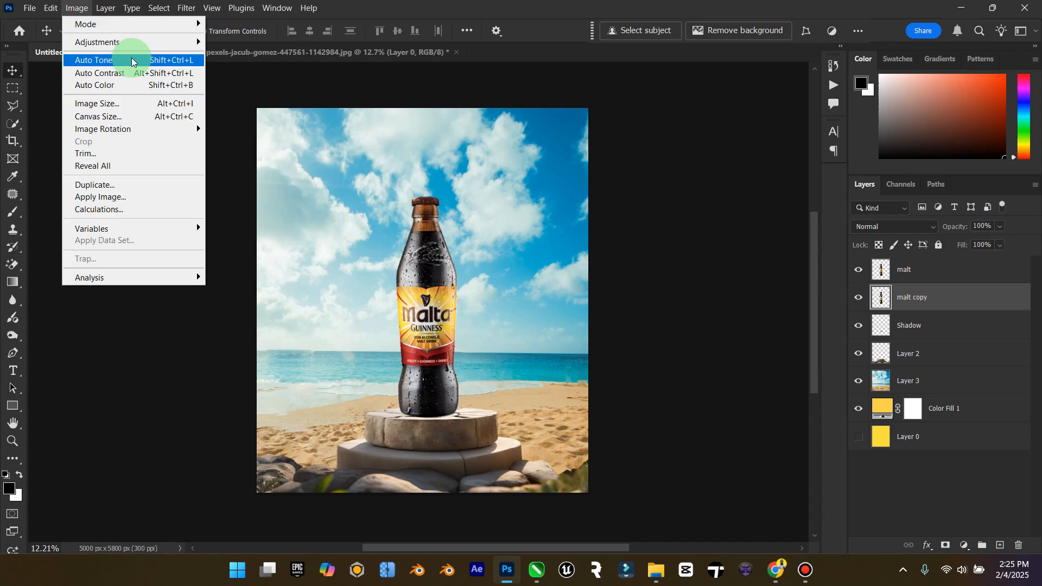
{"action": "mouse_move", "coordinate": [108, 40]}
{"action": "left_click", "coordinate": [277, 111]}
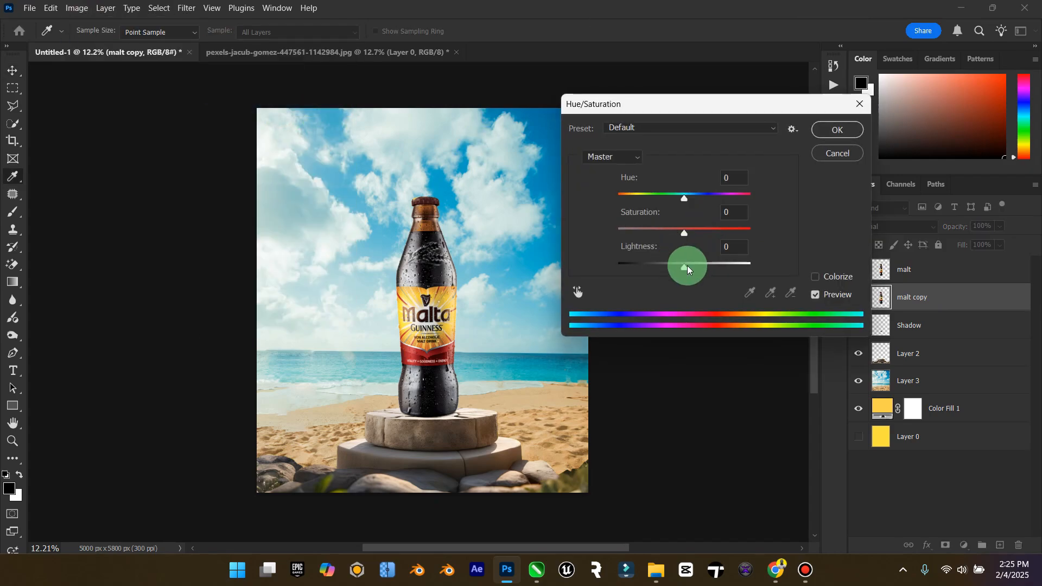
{"action": "left_click_drag", "start_coordinate": [684, 265], "coordinate": [581, 265]}
{"action": "left_click", "coordinate": [844, 132]}
{"action": "key", "text": "v"}
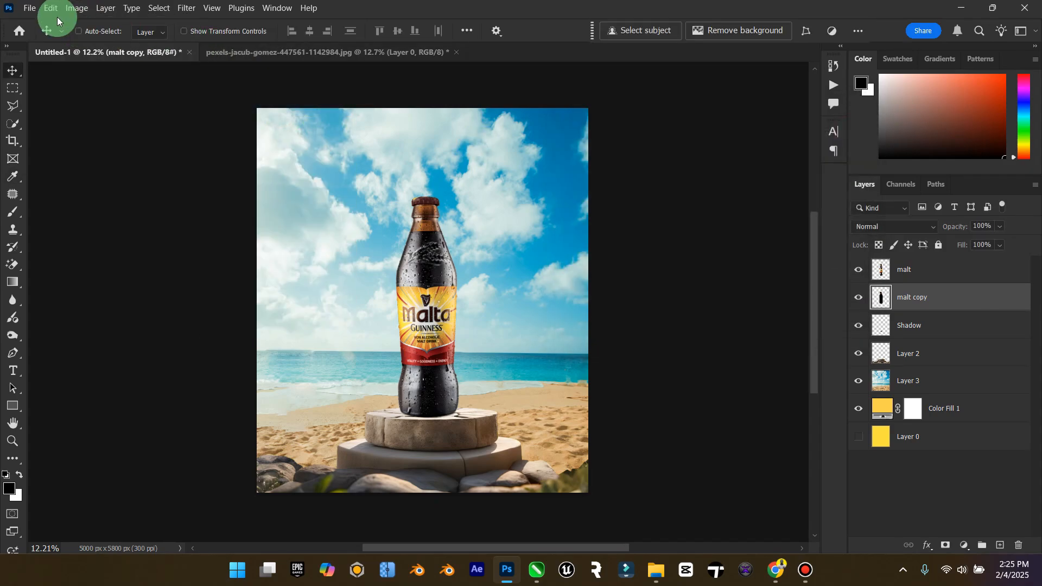
Flip the black bottle copy vertically and move it straight down so it starts at the original bottle's base.
{"action": "left_click", "coordinate": [76, 8]}
{"action": "left_click", "coordinate": [50, 8]}
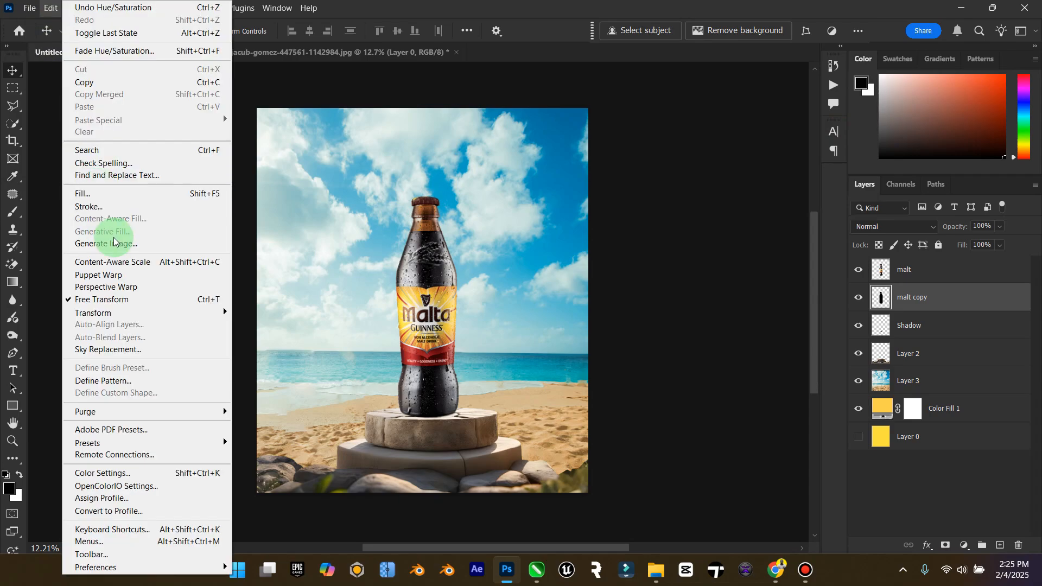
{"action": "mouse_move", "coordinate": [195, 313]}
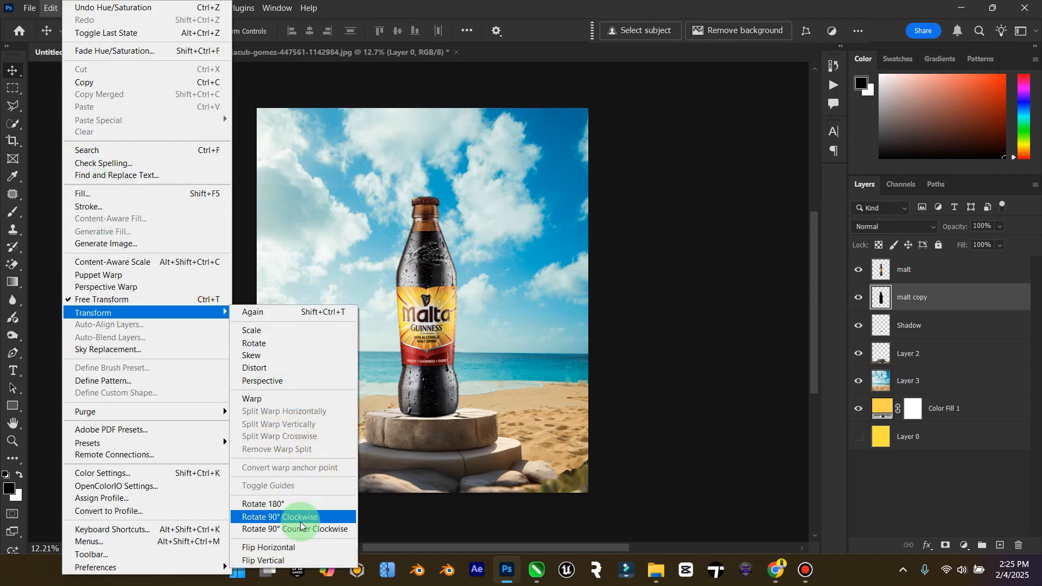
{"action": "left_click", "coordinate": [302, 561]}
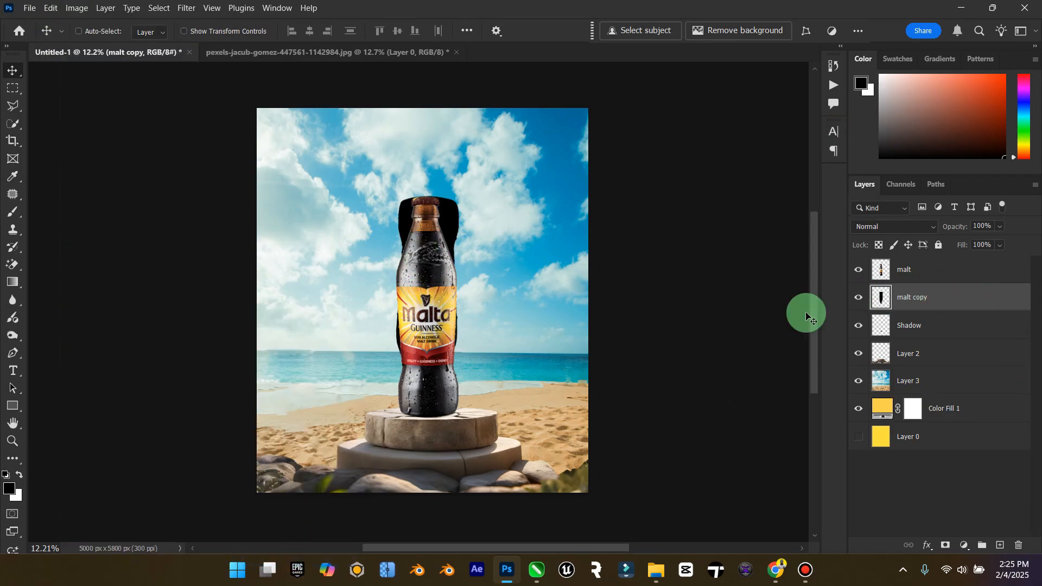
{"action": "left_click_drag", "start_coordinate": [452, 272], "coordinate": [452, 480]}
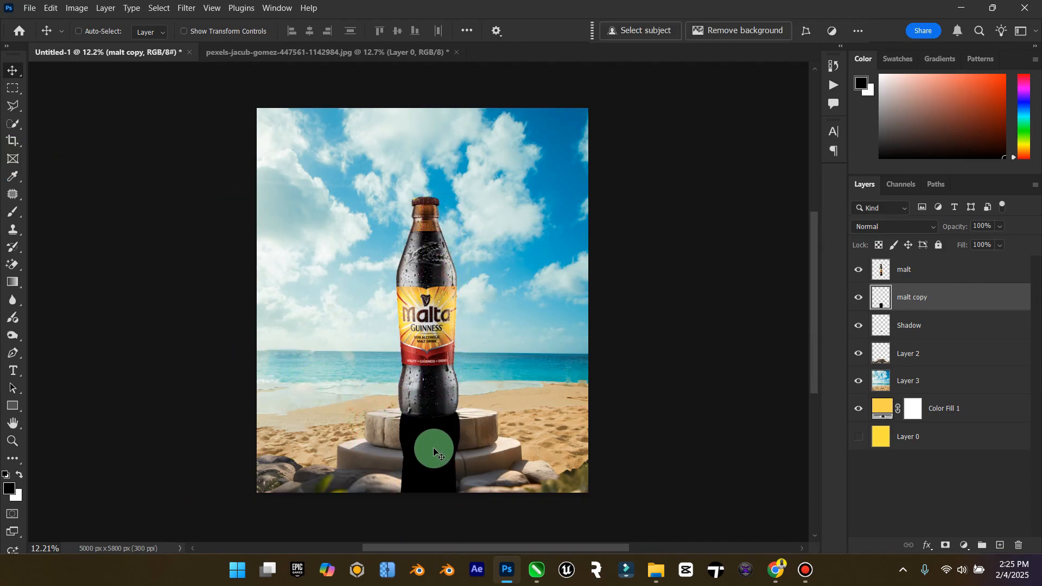
Distort the flipped black silhouette by spreading its lower corners wide and downward into a forward-cast perspective shadow.
{"action": "scroll", "coordinate": [434, 447], "scroll_direction": "down", "scroll_amount": 3}
{"action": "left_click", "coordinate": [51, 7]}
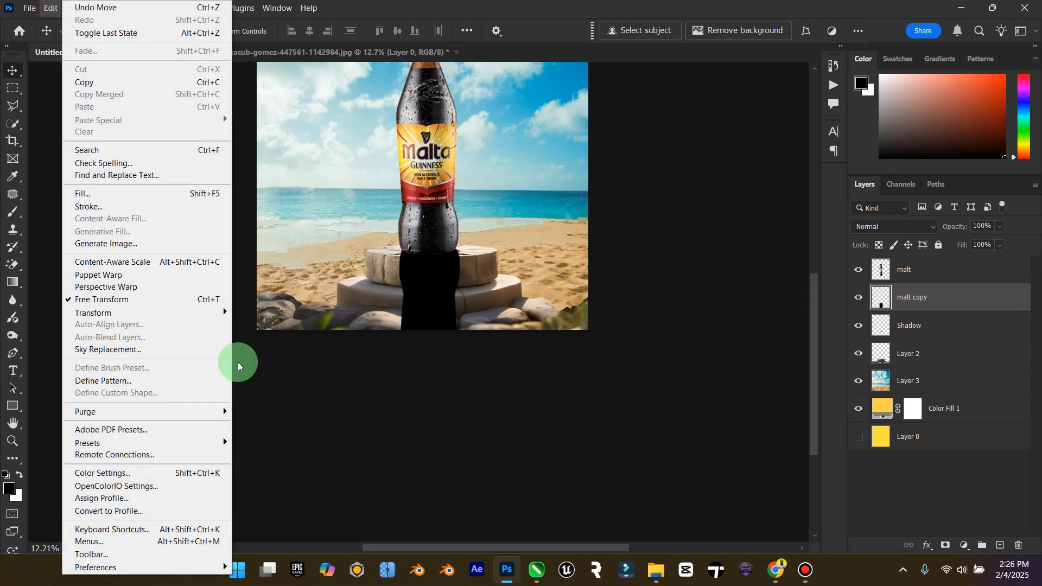
{"action": "left_click", "coordinate": [208, 312]}
{"action": "left_click", "coordinate": [271, 366]}
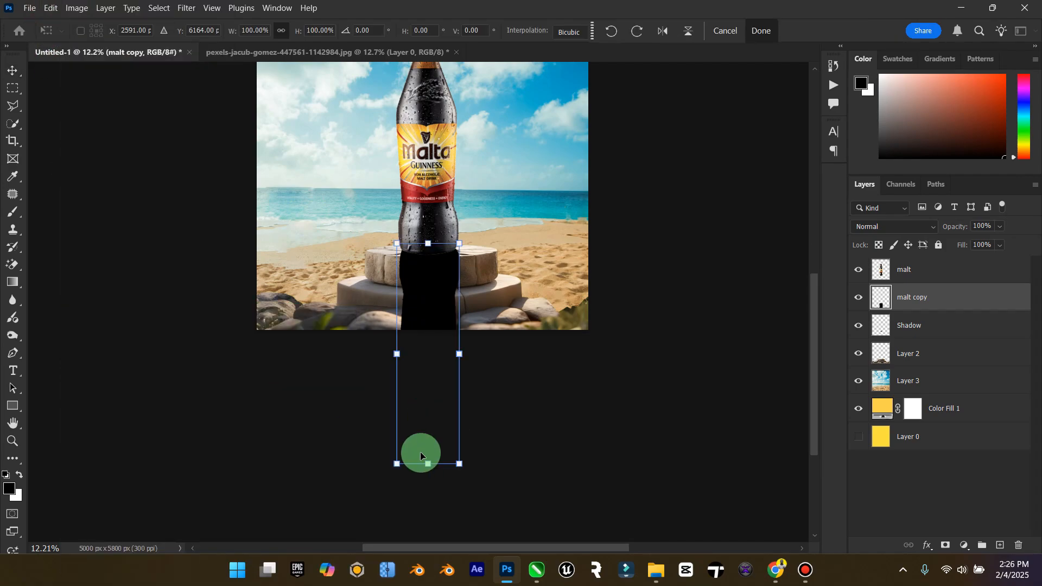
{"action": "left_click_drag", "start_coordinate": [392, 470], "coordinate": [228, 476]}
{"action": "left_click_drag", "start_coordinate": [462, 467], "coordinate": [623, 498]}
{"action": "left_click_drag", "start_coordinate": [226, 462], "coordinate": [304, 512]}
{"action": "left_click_drag", "start_coordinate": [626, 506], "coordinate": [648, 520]}
{"action": "left_click_drag", "start_coordinate": [305, 454], "coordinate": [285, 491]}
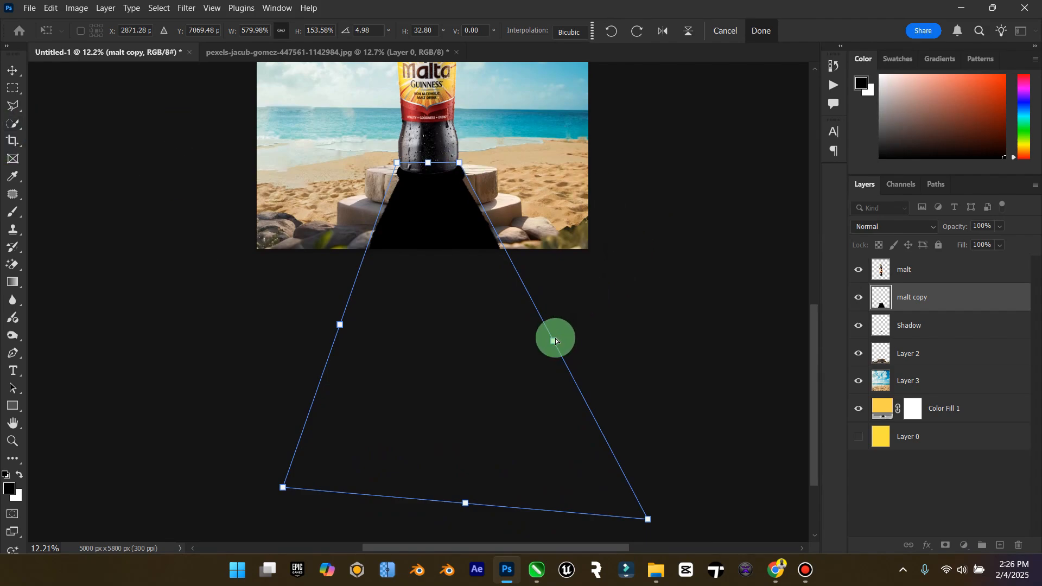
Pull the silhouette's two upper corners inward to match the width of the bottle's base, and apply the distortion.
{"action": "scroll", "coordinate": [431, 151], "scroll_direction": "up", "scroll_amount": 4}
{"action": "scroll", "coordinate": [466, 184], "scroll_direction": "left", "scroll_amount": 3}
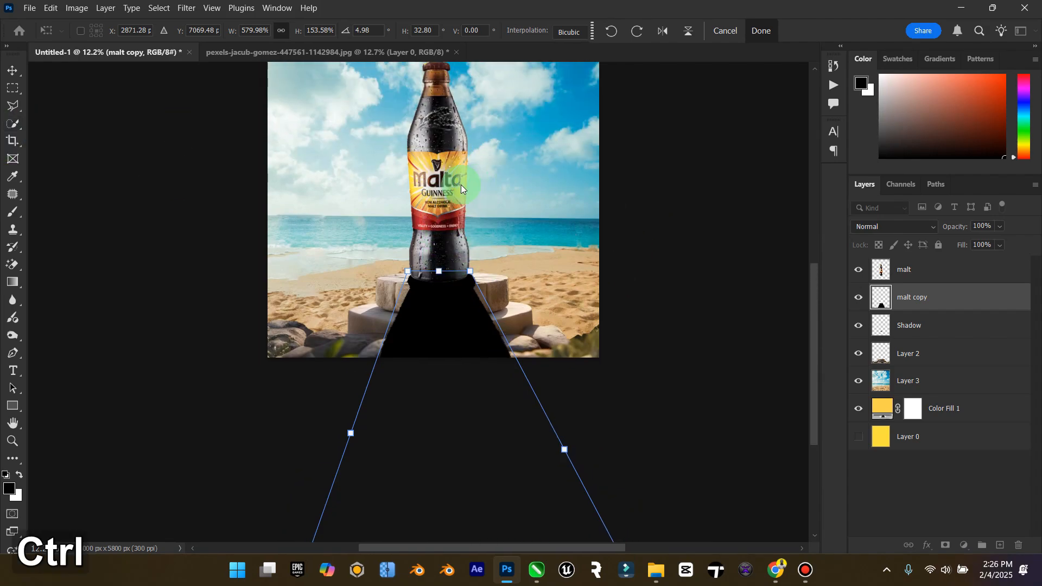
{"action": "scroll", "coordinate": [529, 282], "scroll_direction": "up", "scroll_amount": 8}
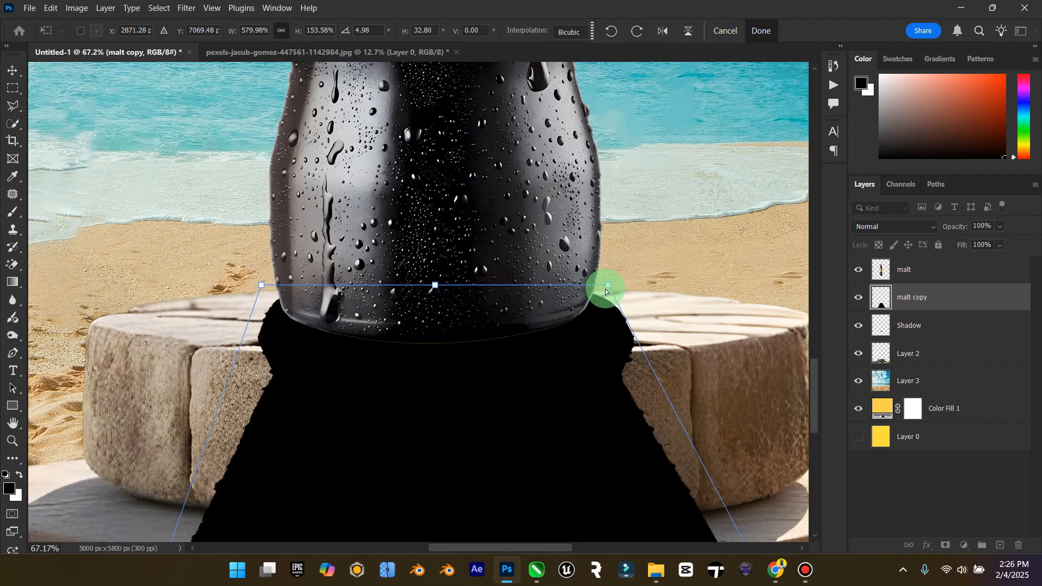
{"action": "left_click_drag", "start_coordinate": [606, 286], "coordinate": [576, 287]}
{"action": "left_click", "coordinate": [286, 292]}
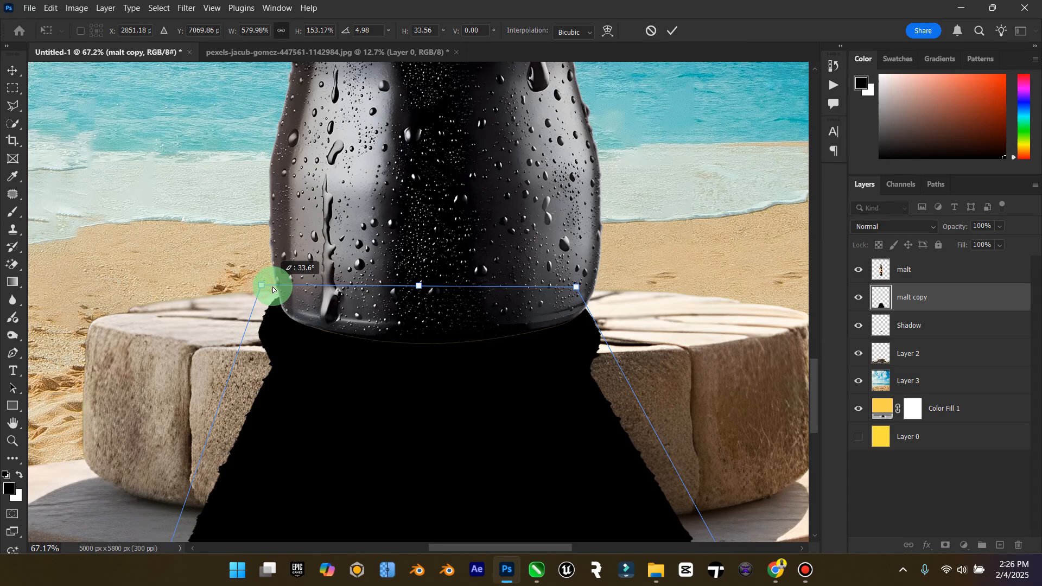
{"action": "left_click_drag", "start_coordinate": [273, 290], "coordinate": [282, 292]}
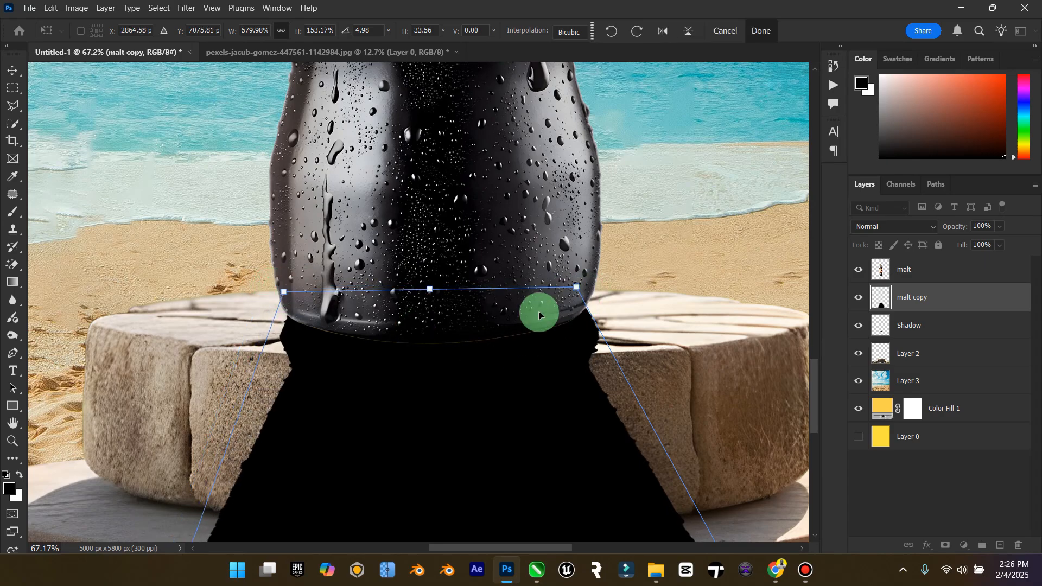
{"action": "scroll", "coordinate": [538, 312], "scroll_direction": "down", "scroll_amount": 5}
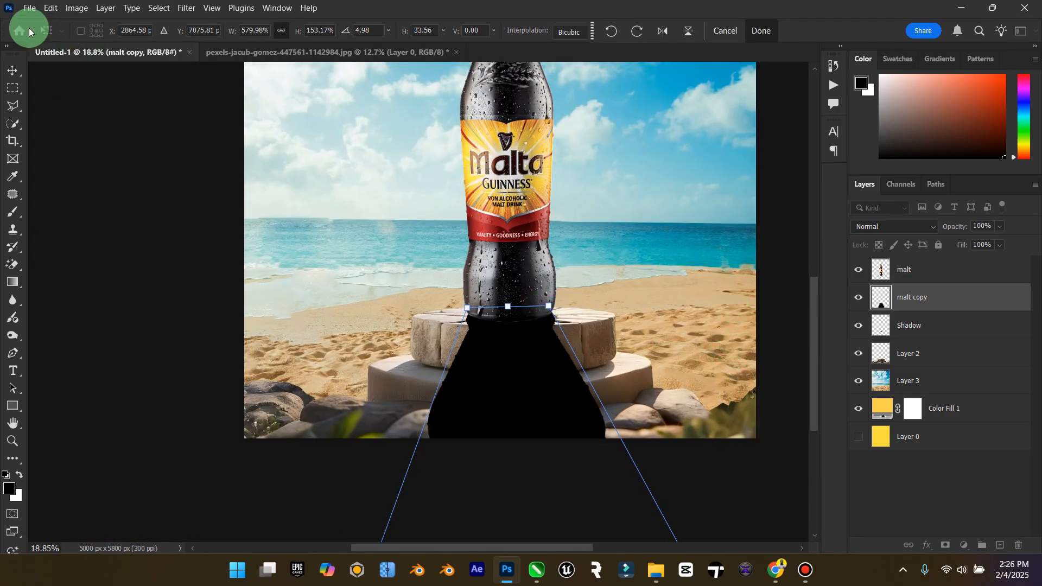
{"action": "left_click", "coordinate": [11, 70]}
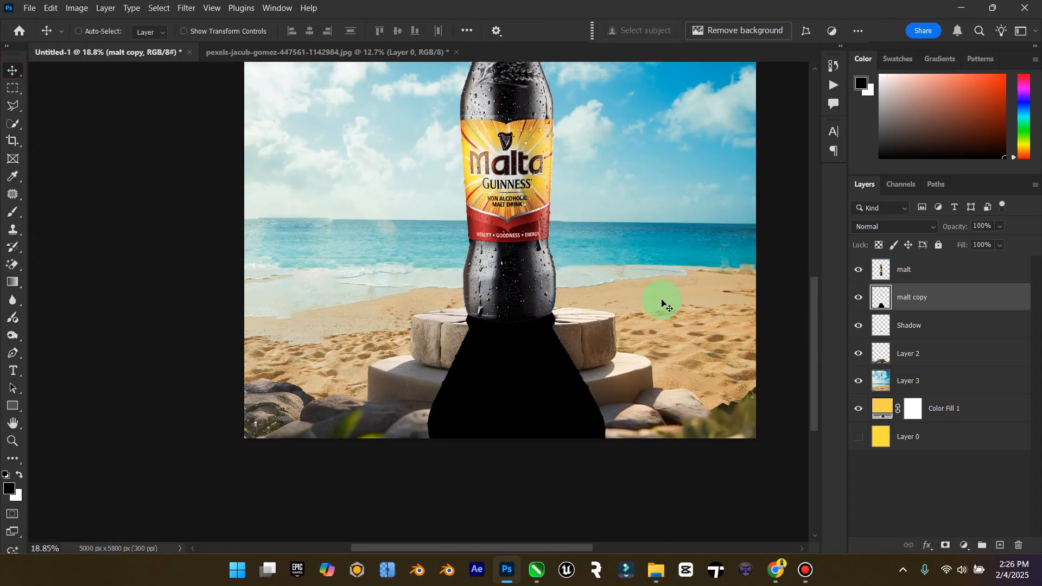
Set the malt copy layer's blend mode to Multiply and soften it with a Gaussian Blur of 69.7 pixels.
{"action": "left_click", "coordinate": [915, 226]}
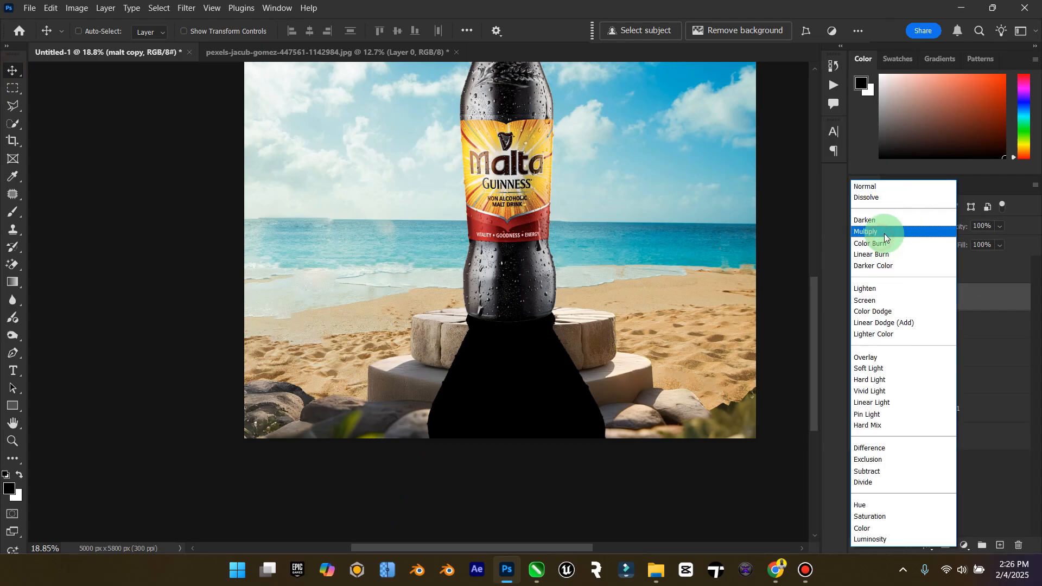
{"action": "left_click", "coordinate": [884, 233]}
{"action": "double_click", "coordinate": [5, 423]}
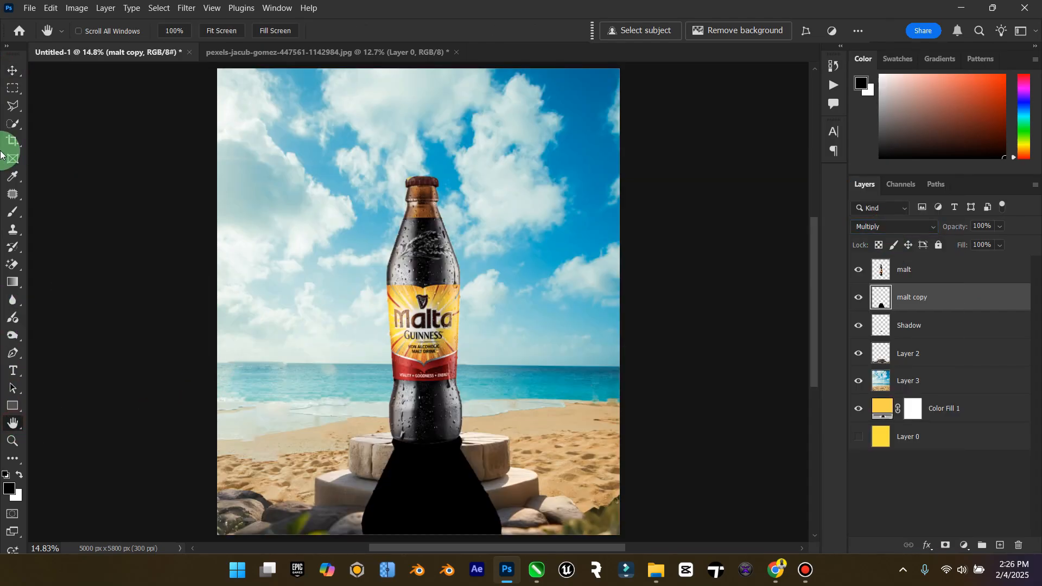
{"action": "left_click", "coordinate": [12, 76]}
{"action": "left_click", "coordinate": [186, 8]}
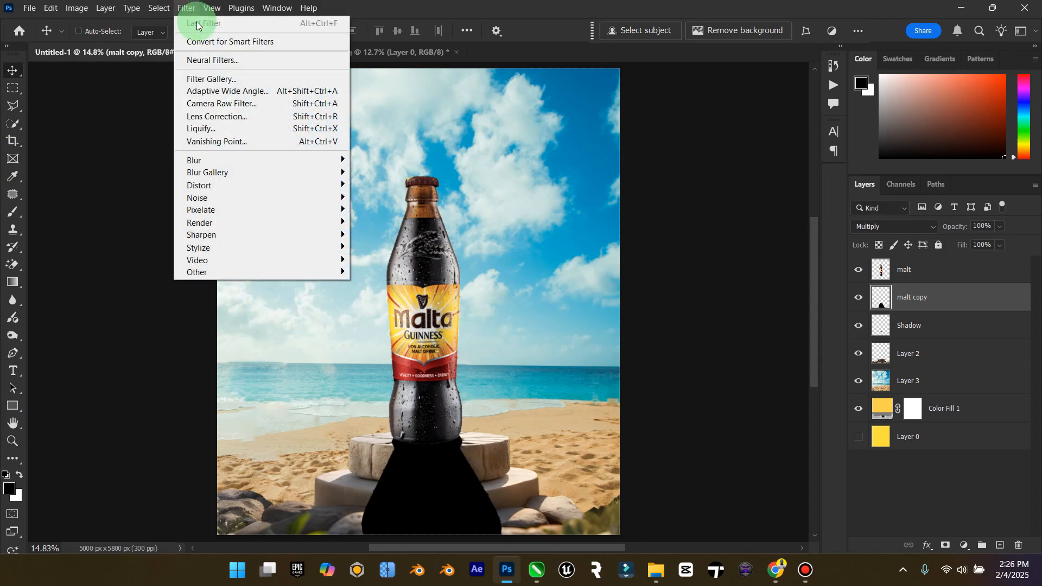
{"action": "mouse_move", "coordinate": [320, 160]}
{"action": "left_click", "coordinate": [380, 207]}
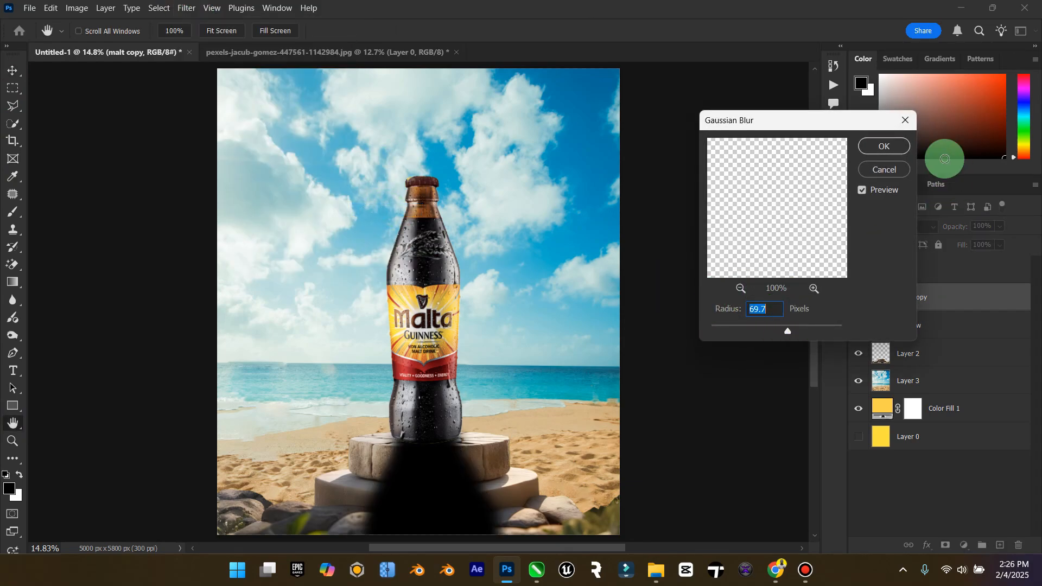
{"action": "left_click", "coordinate": [885, 146]}
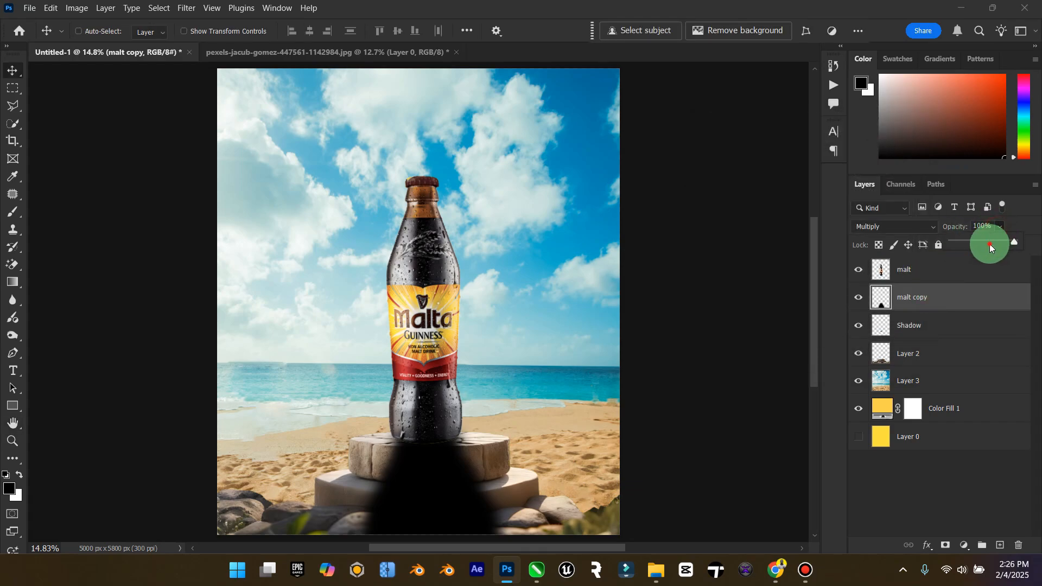
Lower the malt copy shadow's opacity to 71% and its fill to 77%.
{"action": "left_click_drag", "start_coordinate": [990, 245], "coordinate": [992, 242]}
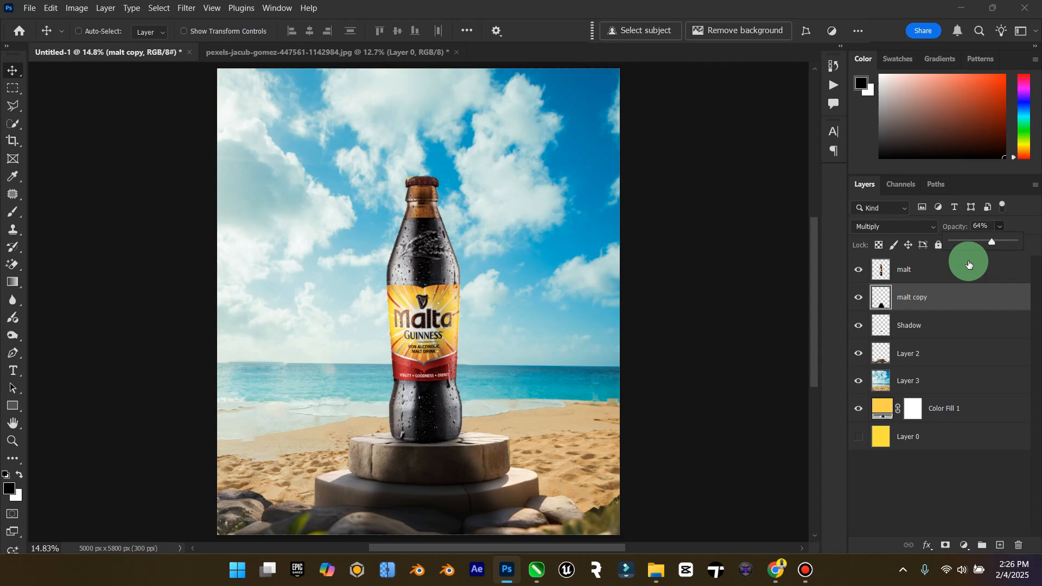
{"action": "left_click", "coordinate": [1002, 269]}
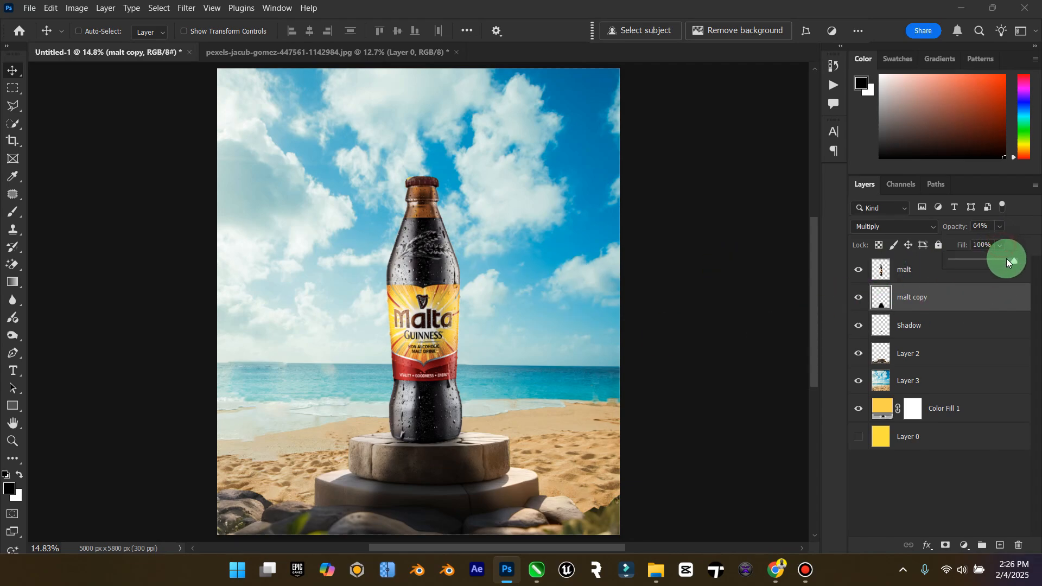
{"action": "mouse_move", "coordinate": [1006, 259]}
{"action": "left_mouse_down"}
{"action": "mouse_move", "coordinate": [986, 261]}
{"action": "mouse_move", "coordinate": [997, 265]}
{"action": "left_mouse_up"}
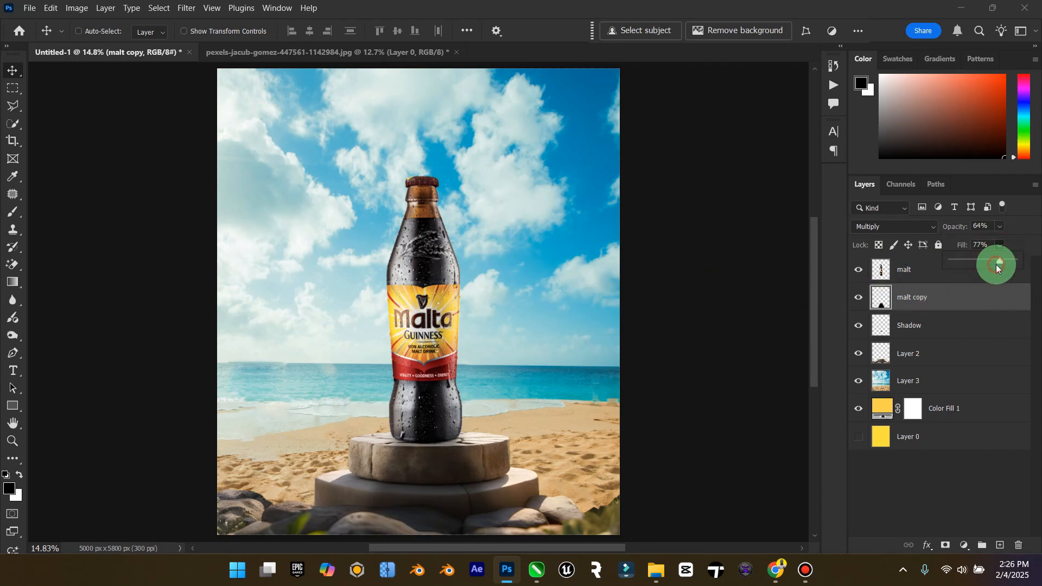
{"action": "left_click_drag", "start_coordinate": [1000, 226], "coordinate": [1012, 247]}
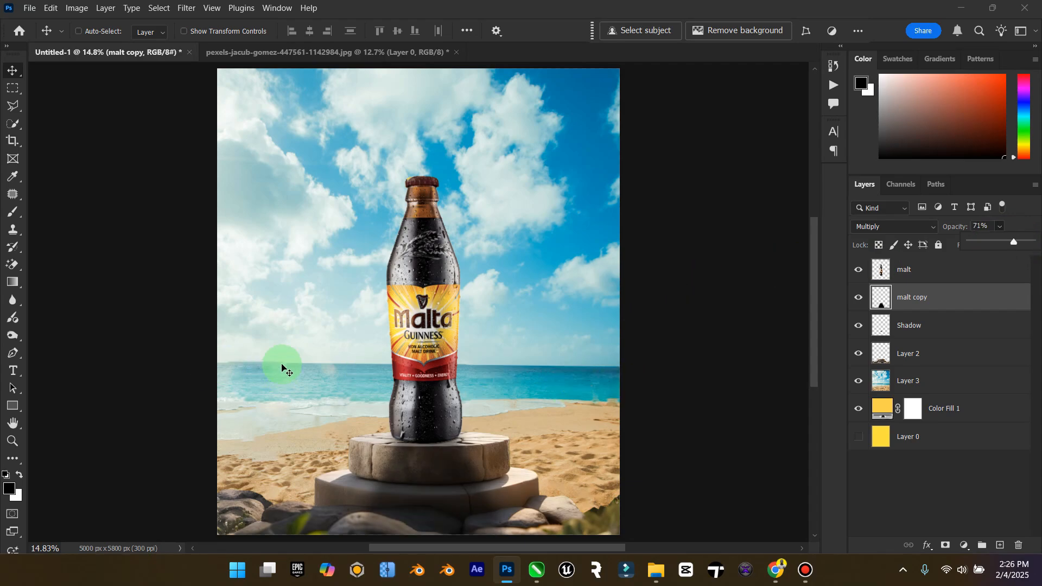
{"action": "left_click", "coordinate": [16, 434]}
{"action": "left_click_drag", "start_coordinate": [295, 400], "coordinate": [270, 331]}
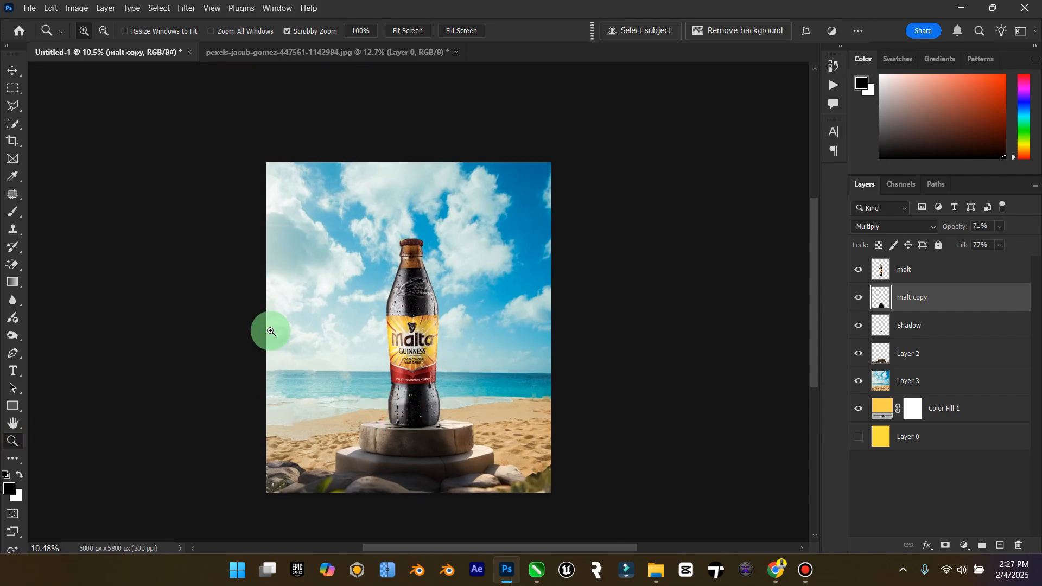
Add a new layer named "Shadow" directly above the malt layer and clip it to the bottle.
{"action": "left_click", "coordinate": [15, 78]}
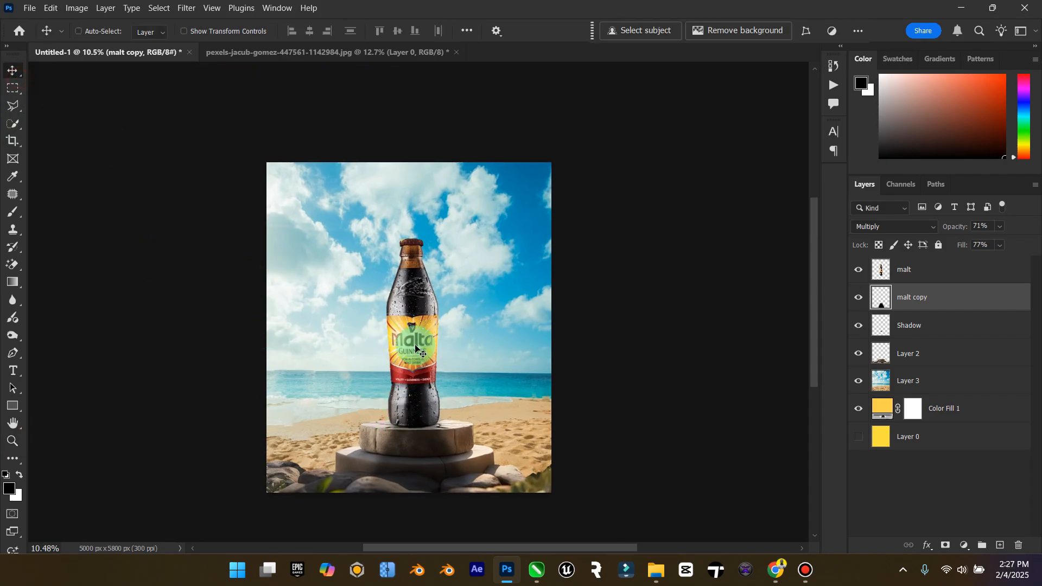
{"action": "left_click", "coordinate": [13, 441]}
{"action": "left_click_drag", "start_coordinate": [445, 396], "coordinate": [419, 413]}
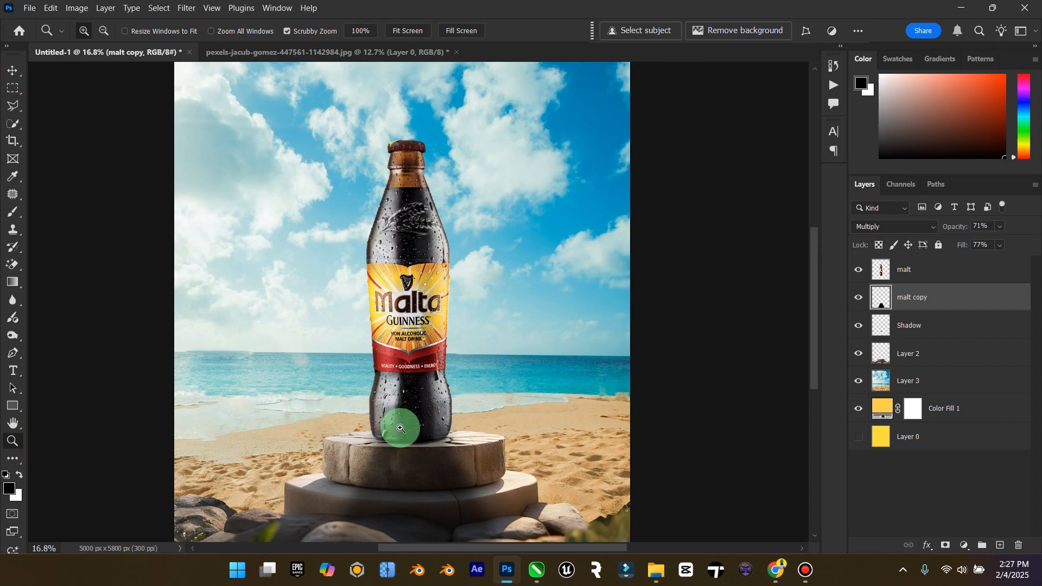
{"action": "left_click", "coordinate": [928, 275]}
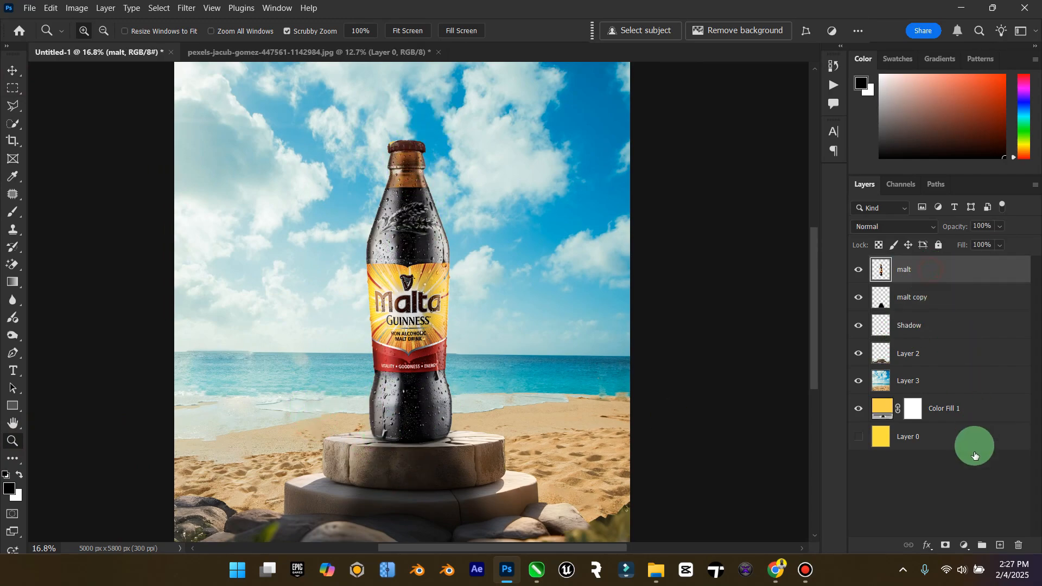
{"action": "left_click", "coordinate": [1000, 546]}
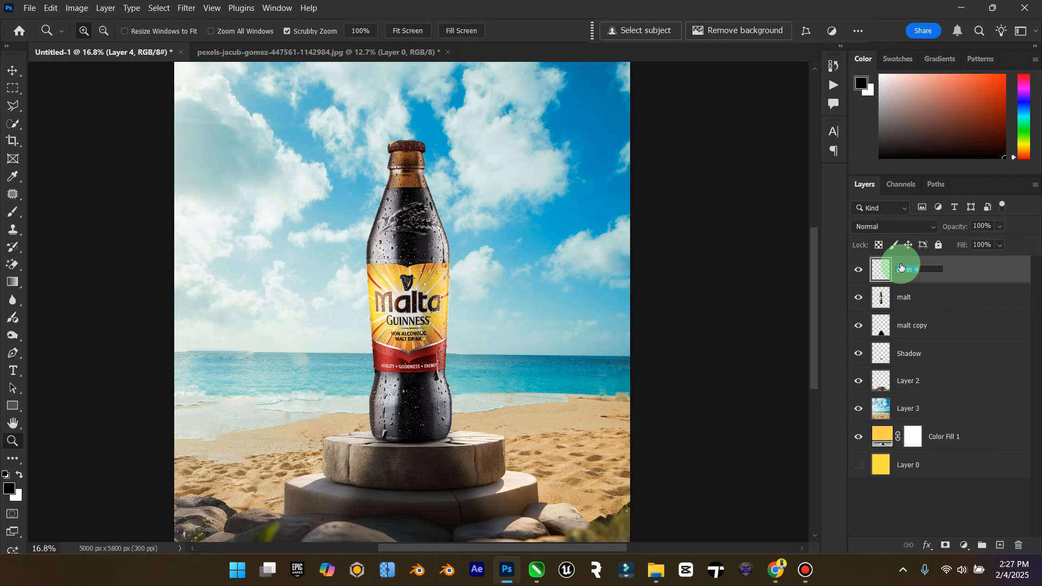
{"action": "key", "text": "Caps_Lock"}
{"action": "type", "text": "Shadow"}
{"action": "key", "text": "Return"}
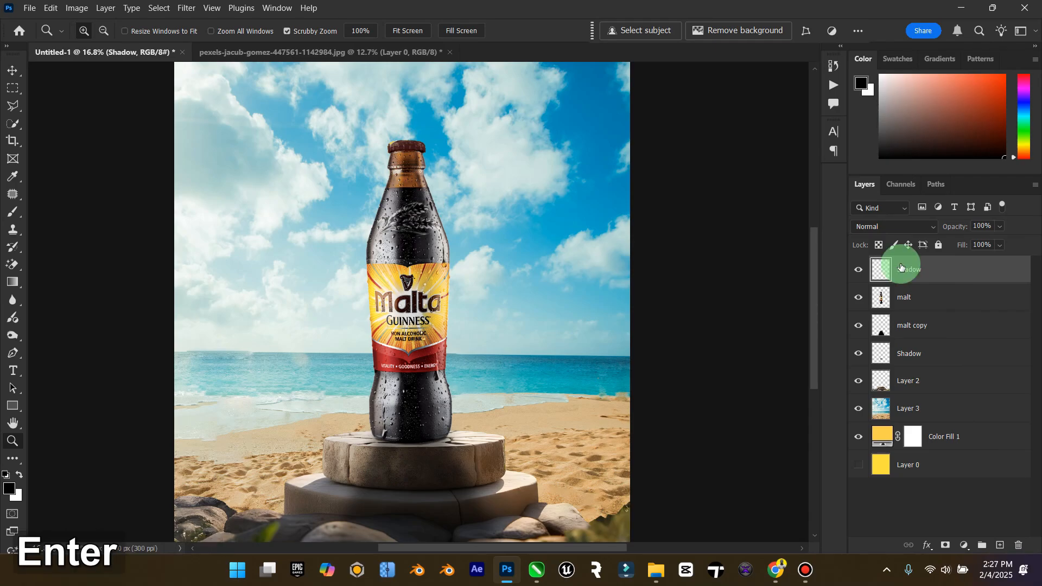
{"action": "right_click", "coordinate": [901, 267]}
{"action": "left_click", "coordinate": [869, 497]}
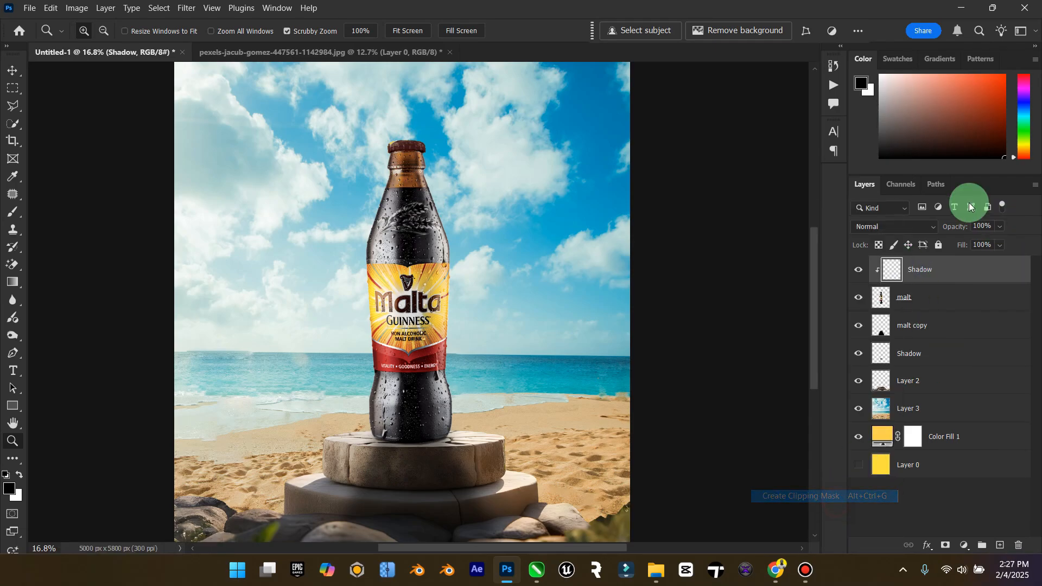
Paint black down the bottle's body on the clipped Shadow layer with a large soft brush of about 700 pixels.
{"action": "left_click", "coordinate": [13, 212]}
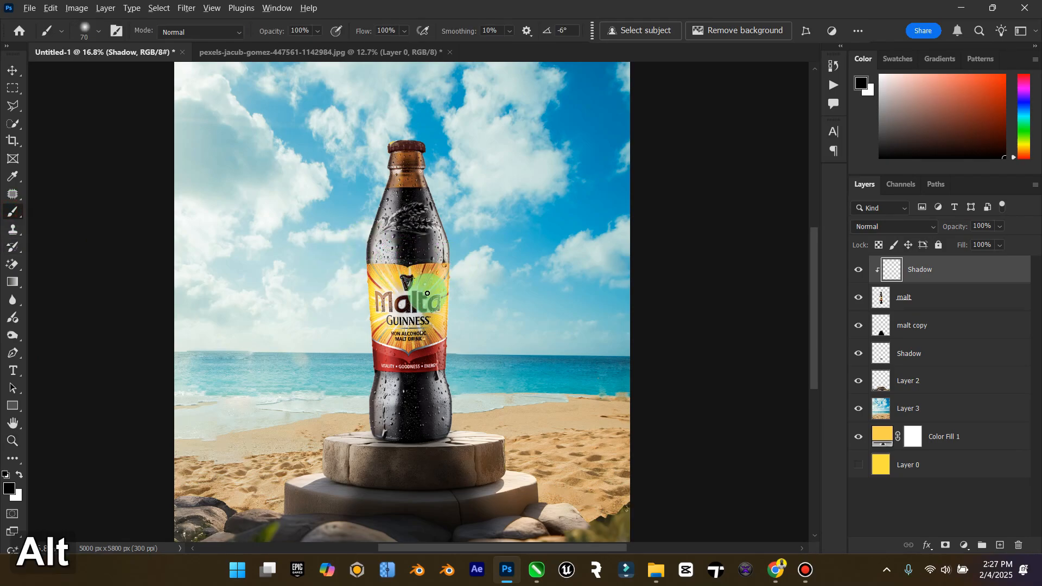
{"action": "scroll", "coordinate": [417, 268], "scroll_direction": "up", "scroll_amount": 2}
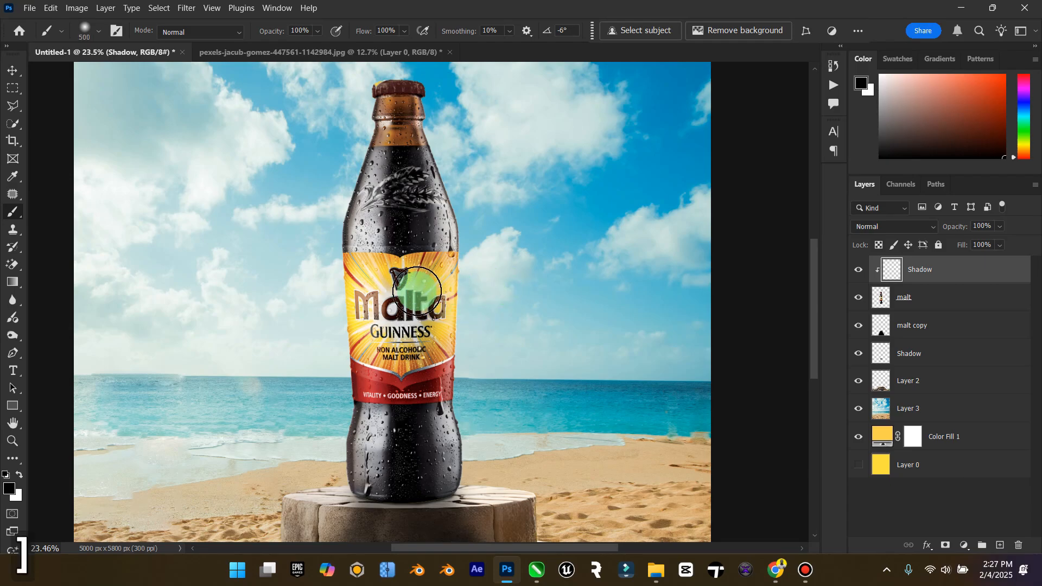
{"action": "key", "text": "bracketleft"}
{"action": "key", "text": "bracketleft"}
{"action": "key", "text": "bracketright"}
{"action": "key", "text": "bracketright"}
{"action": "key", "text": "bracketleft"}
{"action": "key", "text": "bracketleft"}
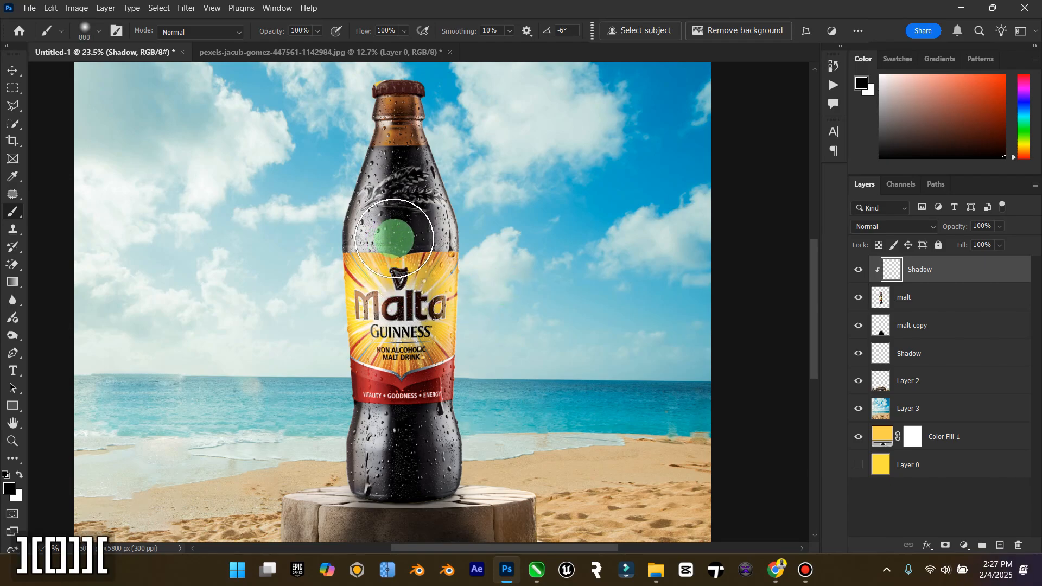
{"action": "mouse_move", "coordinate": [385, 249]}
{"action": "left_mouse_down"}
{"action": "mouse_move", "coordinate": [409, 311]}
{"action": "mouse_move", "coordinate": [405, 435]}
{"action": "mouse_move", "coordinate": [403, 305]}
{"action": "mouse_move", "coordinate": [392, 298]}
{"action": "mouse_move", "coordinate": [387, 462]}
{"action": "mouse_move", "coordinate": [402, 486]}
{"action": "mouse_move", "coordinate": [415, 429]}
{"action": "mouse_move", "coordinate": [417, 492]}
{"action": "mouse_move", "coordinate": [404, 445]}
{"action": "mouse_move", "coordinate": [413, 295]}
{"action": "mouse_move", "coordinate": [398, 322]}
{"action": "mouse_move", "coordinate": [403, 221]}
{"action": "mouse_move", "coordinate": [383, 326]}
{"action": "mouse_move", "coordinate": [413, 265]}
{"action": "mouse_move", "coordinate": [408, 349]}
{"action": "left_mouse_up"}
Extend the black shading over the bottle's neck, cap and lower body with a 400-pixel soft brush.
{"action": "scroll", "coordinate": [414, 295], "scroll_direction": "up", "scroll_amount": 2}
{"action": "scroll", "coordinate": [397, 320], "scroll_direction": "up", "scroll_amount": 2}
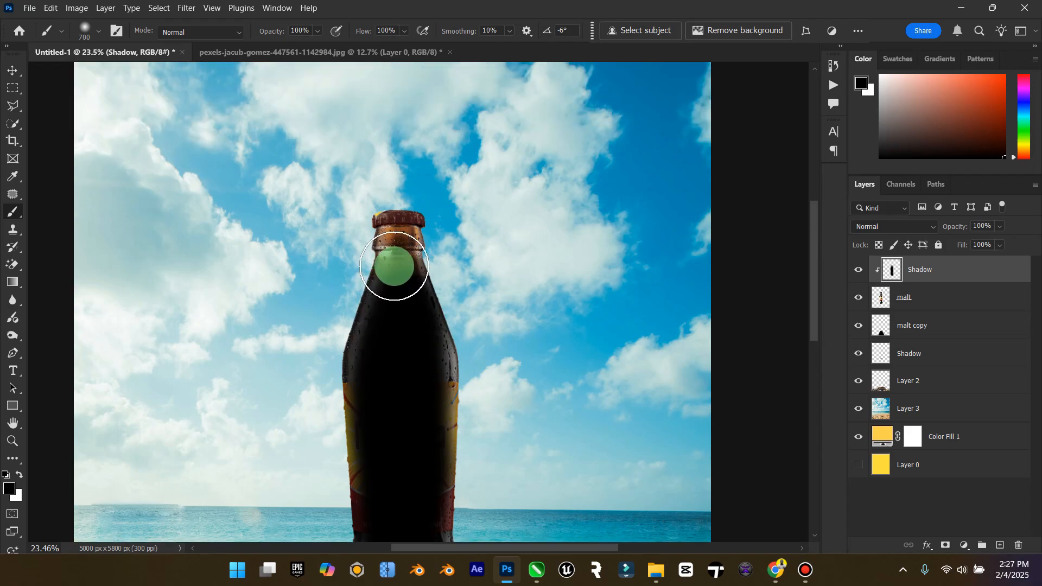
{"action": "key", "text": "bracketleft"}
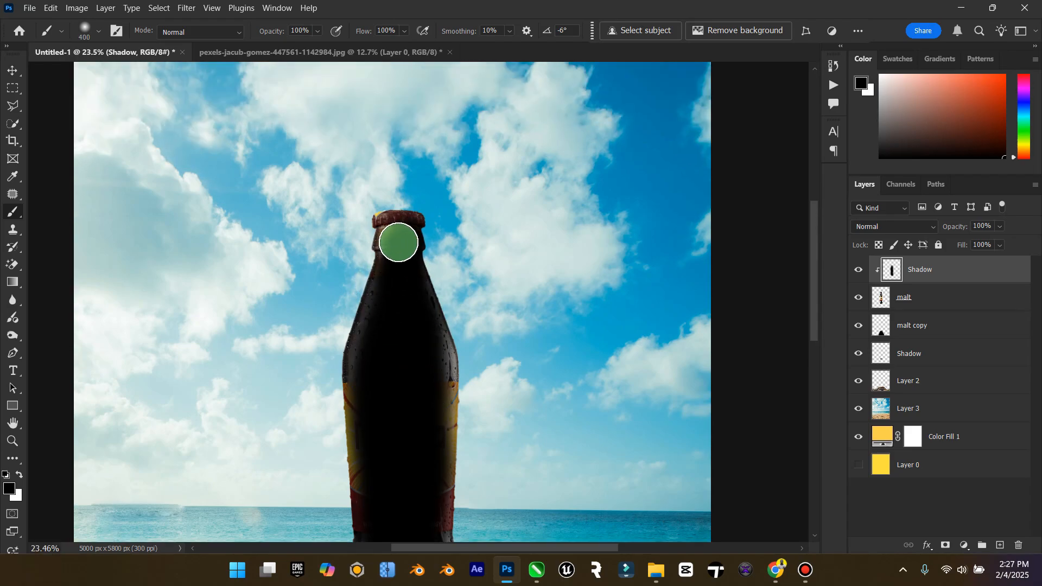
{"action": "scroll", "coordinate": [408, 303], "scroll_direction": "down", "scroll_amount": 2}
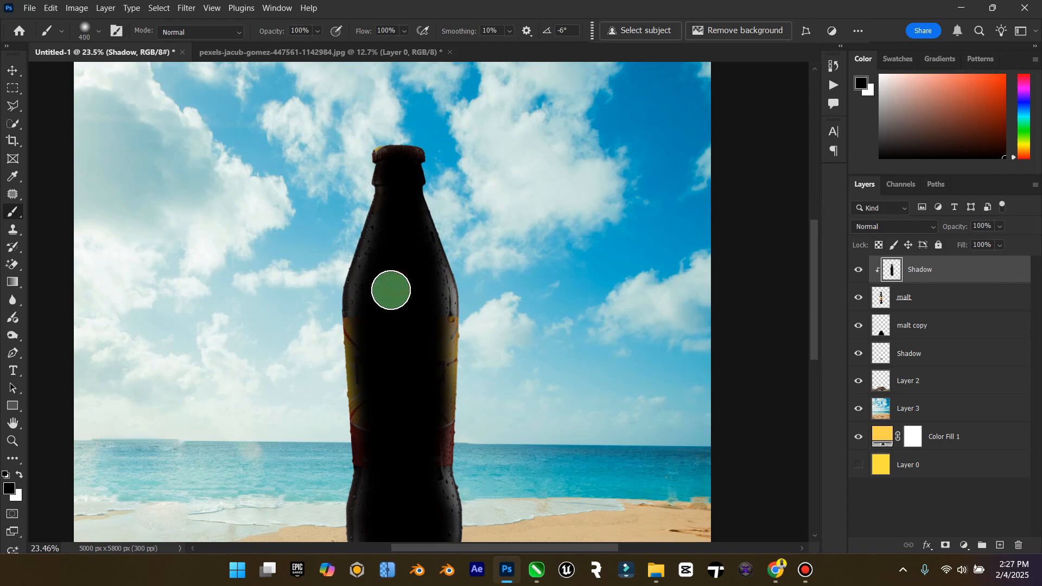
{"action": "scroll", "coordinate": [421, 369], "scroll_direction": "down", "scroll_amount": 2}
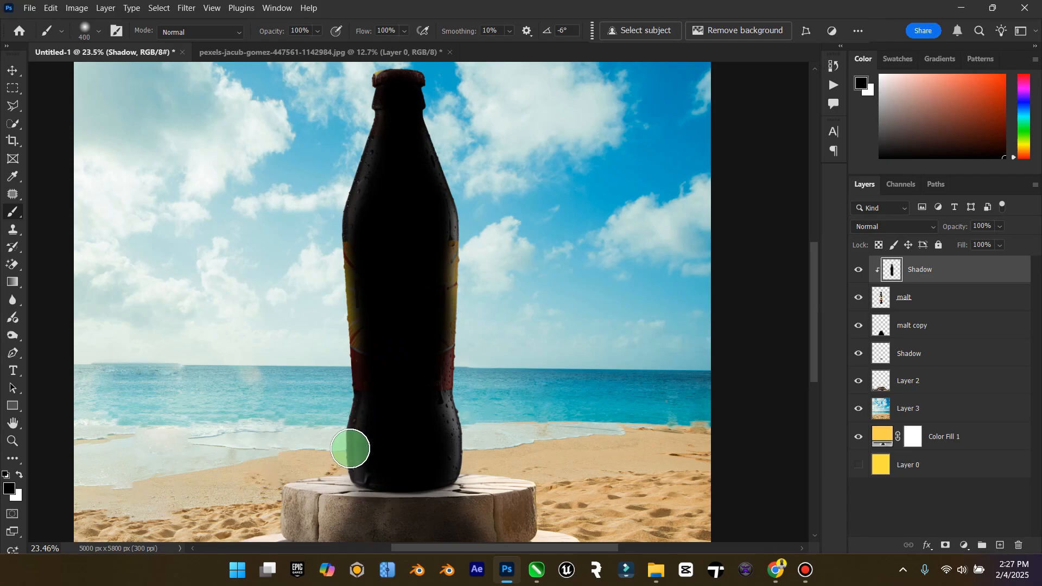
Blend the clipped Shadow layer with Multiply at 74% opacity and 77% fill.
{"action": "double_click", "coordinate": [13, 423]}
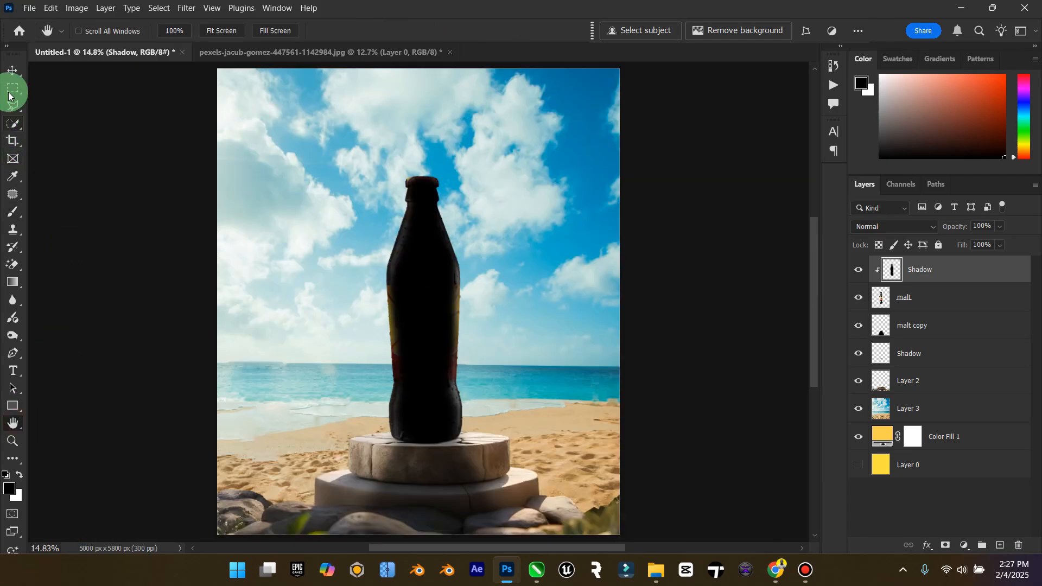
{"action": "left_click", "coordinate": [13, 70]}
{"action": "left_click", "coordinate": [899, 225]}
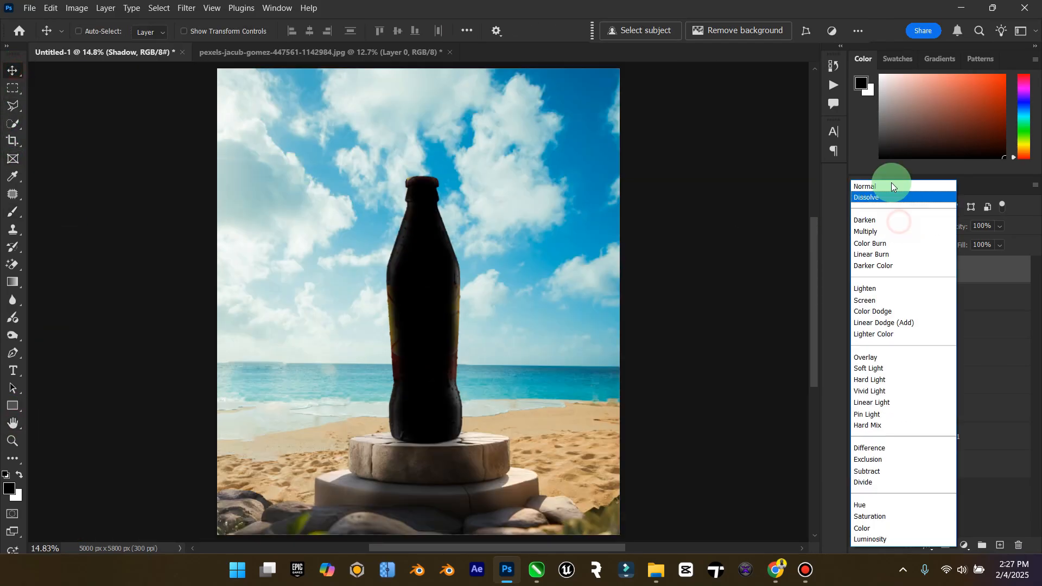
{"action": "left_click", "coordinate": [878, 230]}
{"action": "left_click_drag", "start_coordinate": [1001, 226], "coordinate": [1003, 264]}
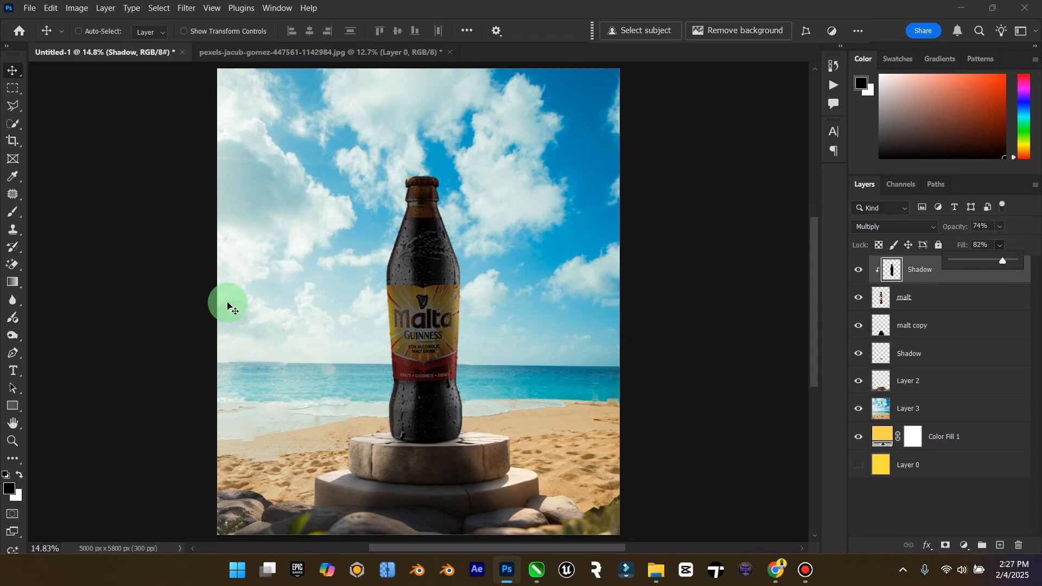
{"action": "left_click", "coordinate": [12, 441]}
{"action": "left_click_drag", "start_coordinate": [523, 318], "coordinate": [513, 319]}
{"action": "left_click", "coordinate": [11, 70]}
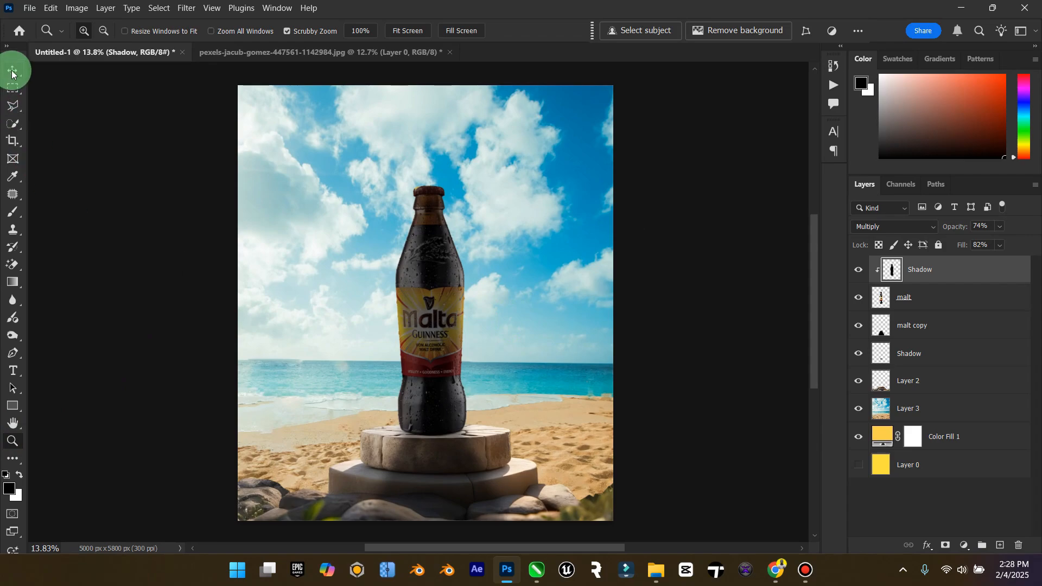
{"action": "left_click_drag", "start_coordinate": [1003, 239], "coordinate": [992, 259]}
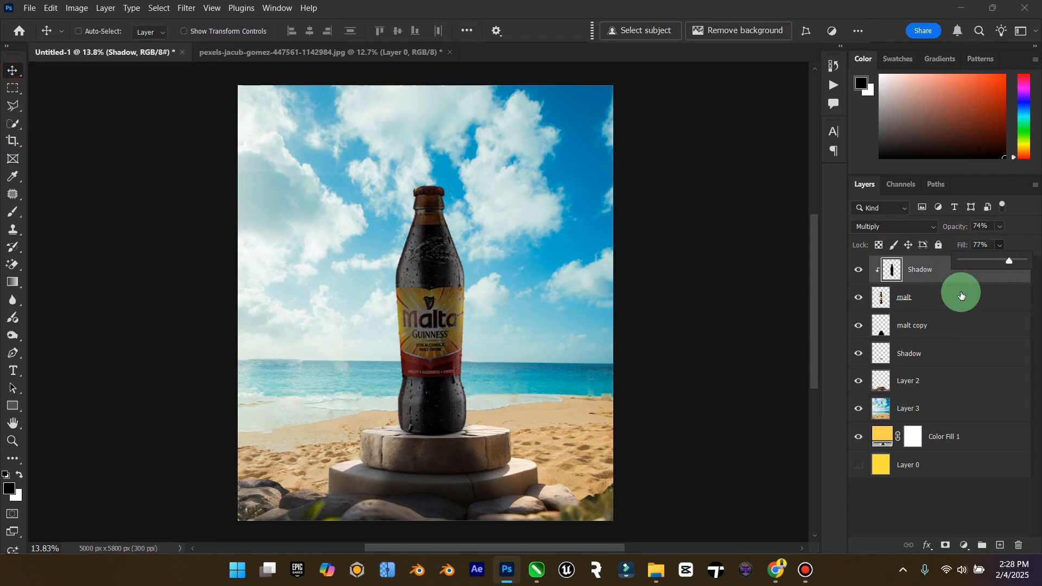
Add a new layer named "Light" above the clipped Shadow layer and clip it to the bottle.
{"action": "left_click", "coordinate": [962, 275]}
{"action": "left_click", "coordinate": [1000, 545]}
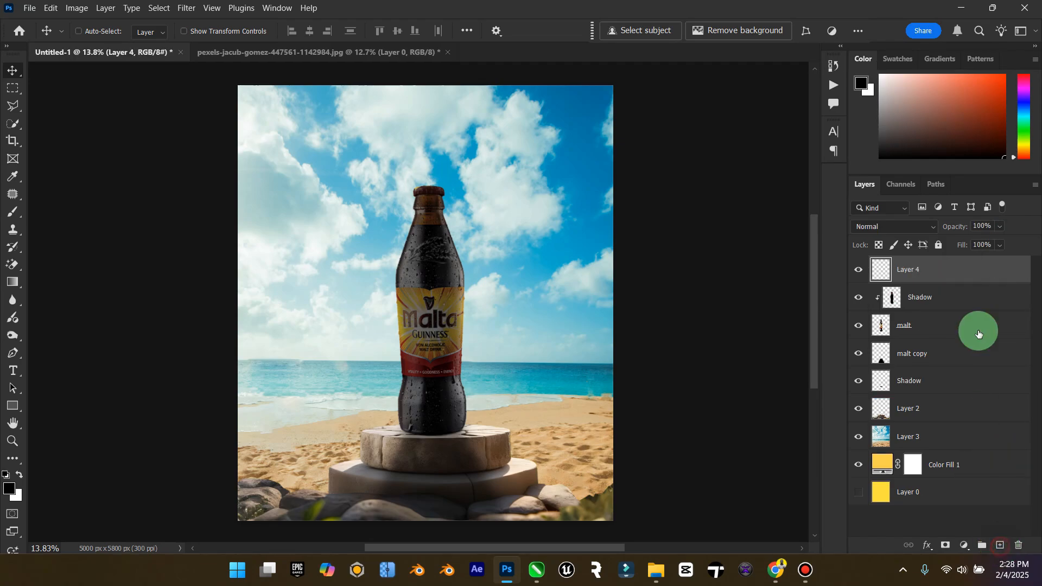
{"action": "key", "text": "Caps_Lock"}
{"action": "type", "text": "Light"}
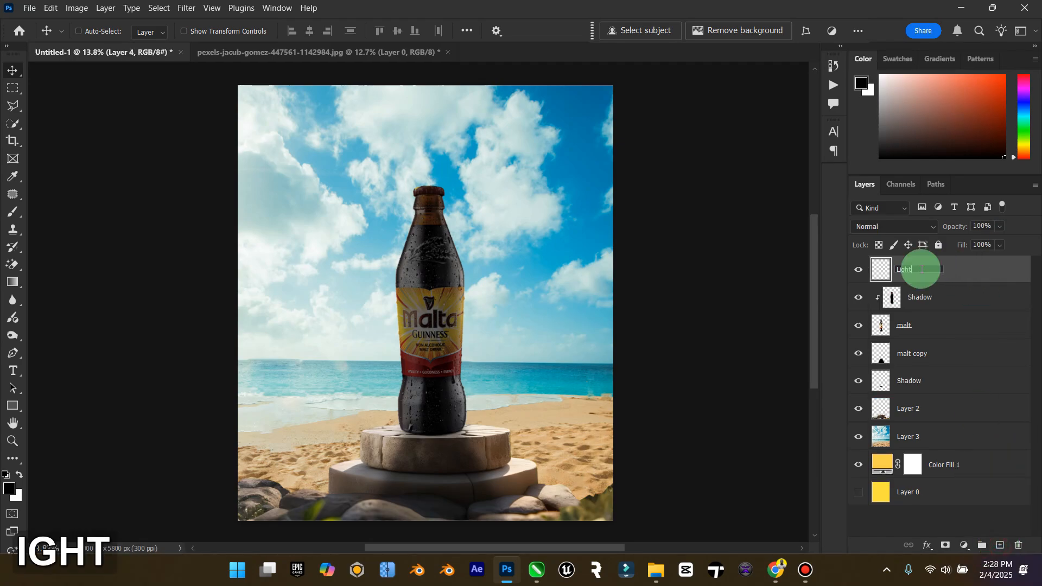
{"action": "key", "text": "Return"}
{"action": "right_click", "coordinate": [921, 272]}
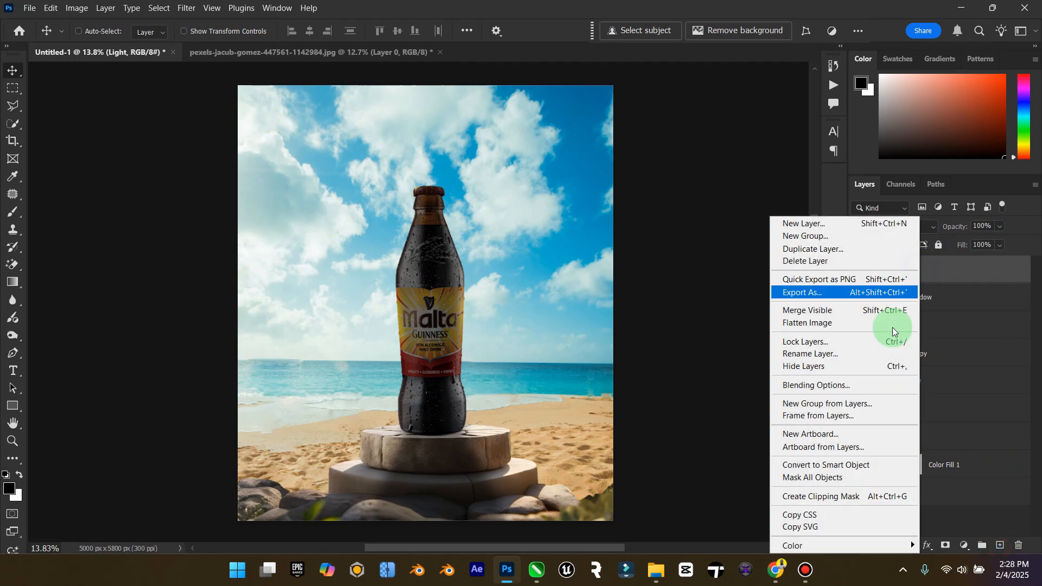
{"action": "left_click", "coordinate": [879, 496]}
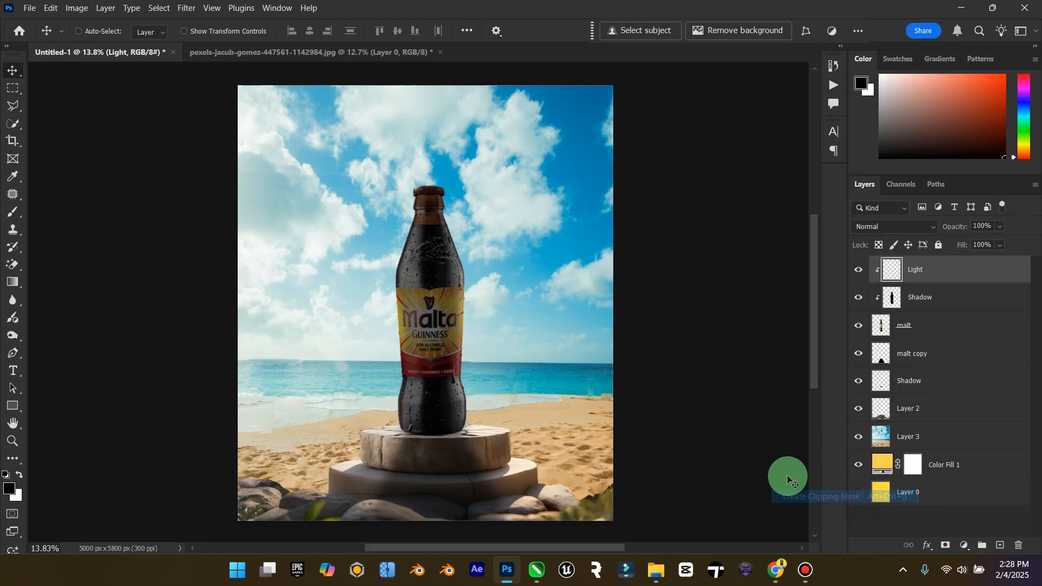
Paint a soft white rim highlight along the bottle's left edge from the base up to the neck with a 400-pixel brush.
{"action": "left_click", "coordinate": [19, 476]}
{"action": "left_click", "coordinate": [12, 441]}
{"action": "mouse_move", "coordinate": [453, 404]}
{"action": "left_mouse_down"}
{"action": "mouse_move", "coordinate": [498, 410]}
{"action": "mouse_move", "coordinate": [433, 408]}
{"action": "left_mouse_up"}
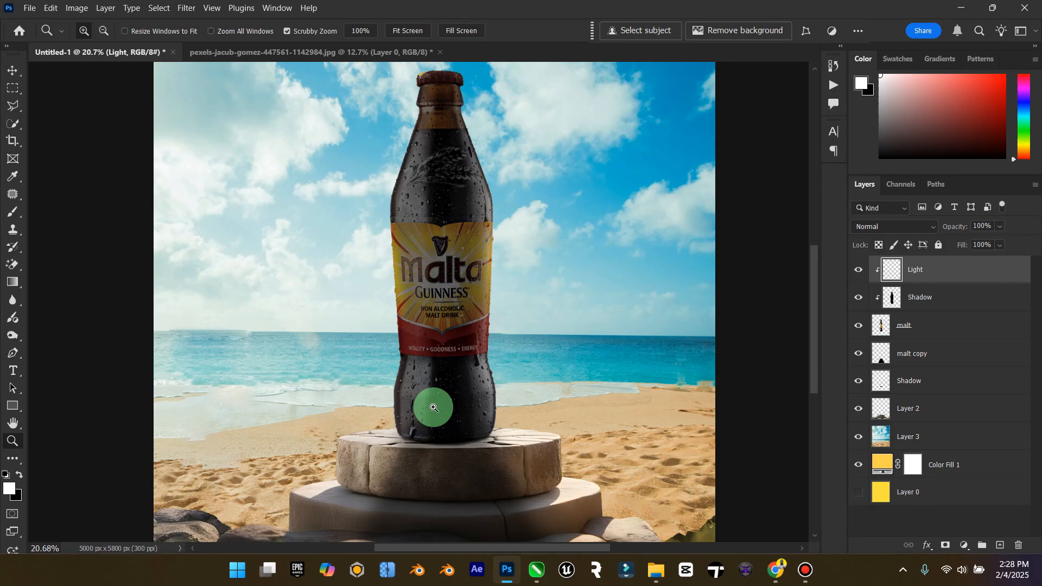
{"action": "left_click", "coordinate": [13, 211]}
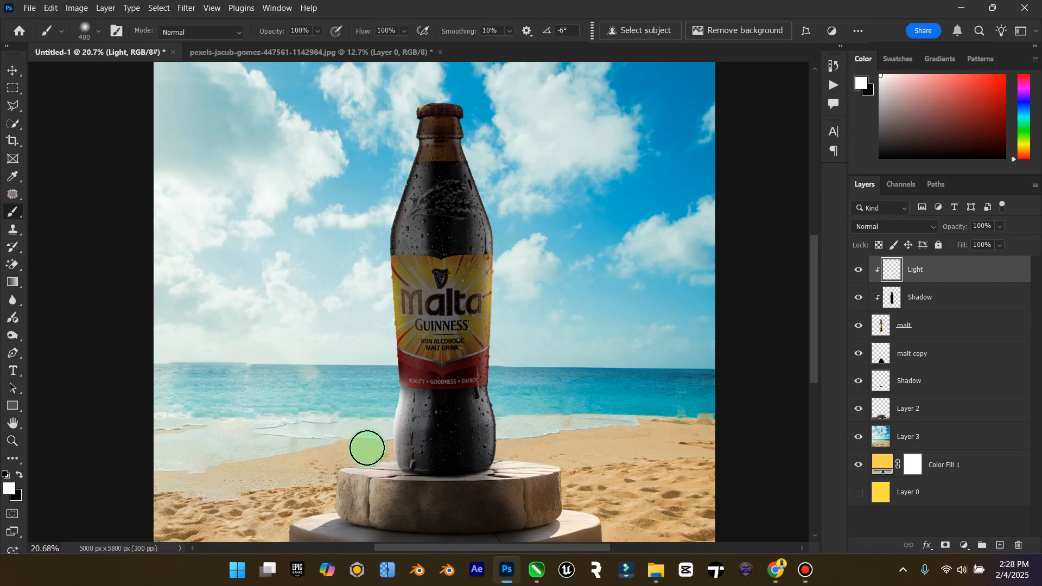
{"action": "key", "text": "ctrl+z"}
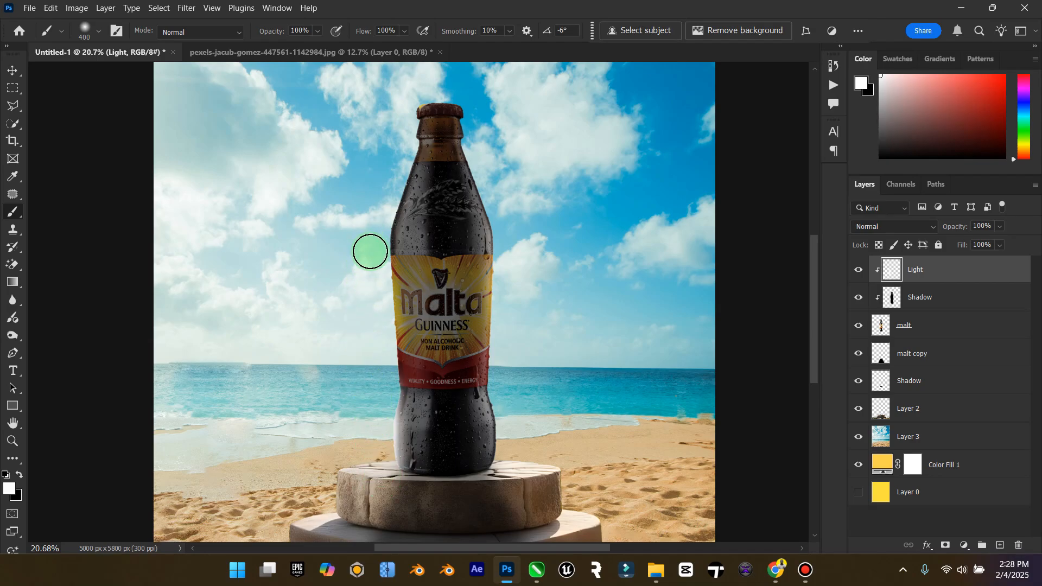
{"action": "scroll", "coordinate": [371, 255], "scroll_direction": "up", "scroll_amount": 2}
{"action": "mouse_move", "coordinate": [376, 243]}
{"action": "left_mouse_down"}
{"action": "mouse_move", "coordinate": [384, 318]}
{"action": "mouse_move", "coordinate": [375, 418]}
{"action": "mouse_move", "coordinate": [373, 295]}
{"action": "mouse_move", "coordinate": [376, 414]}
{"action": "left_mouse_up"}
{"action": "scroll", "coordinate": [373, 318], "scroll_direction": "up", "scroll_amount": 2}
{"action": "mouse_move", "coordinate": [373, 316]}
{"action": "left_mouse_down"}
{"action": "mouse_move", "coordinate": [406, 235]}
{"action": "mouse_move", "coordinate": [367, 327]}
{"action": "mouse_move", "coordinate": [403, 242]}
{"action": "left_mouse_up"}
{"action": "scroll", "coordinate": [402, 243], "scroll_direction": "up", "scroll_amount": 2}
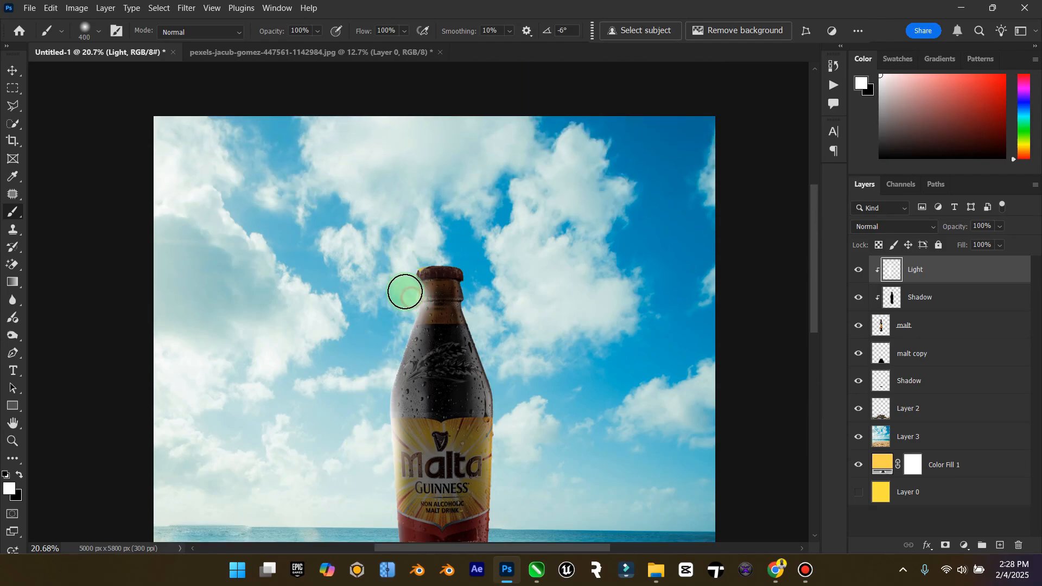
Redo the white highlight around the cap and continue it down the bottle's right edge to the base.
{"action": "key", "text": "ctrl+z"}
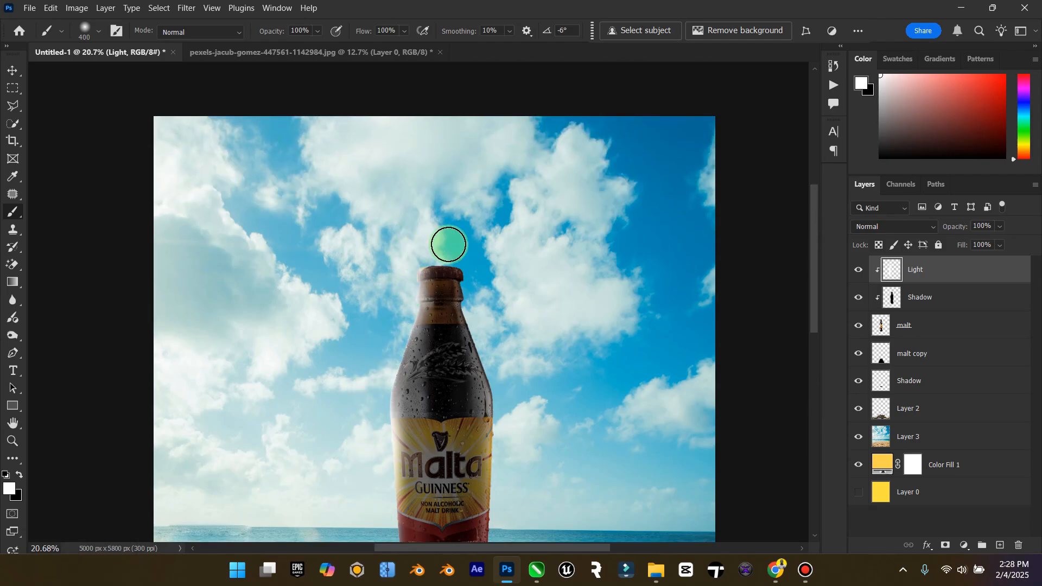
{"action": "scroll", "coordinate": [482, 249], "scroll_direction": "down", "scroll_amount": 2}
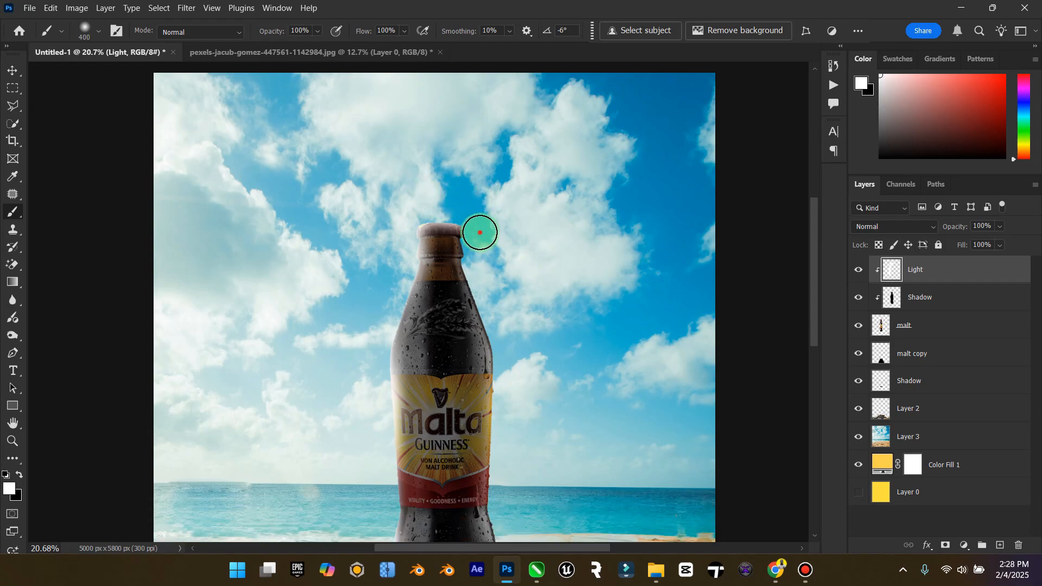
{"action": "scroll", "coordinate": [496, 315], "scroll_direction": "down", "scroll_amount": 4}
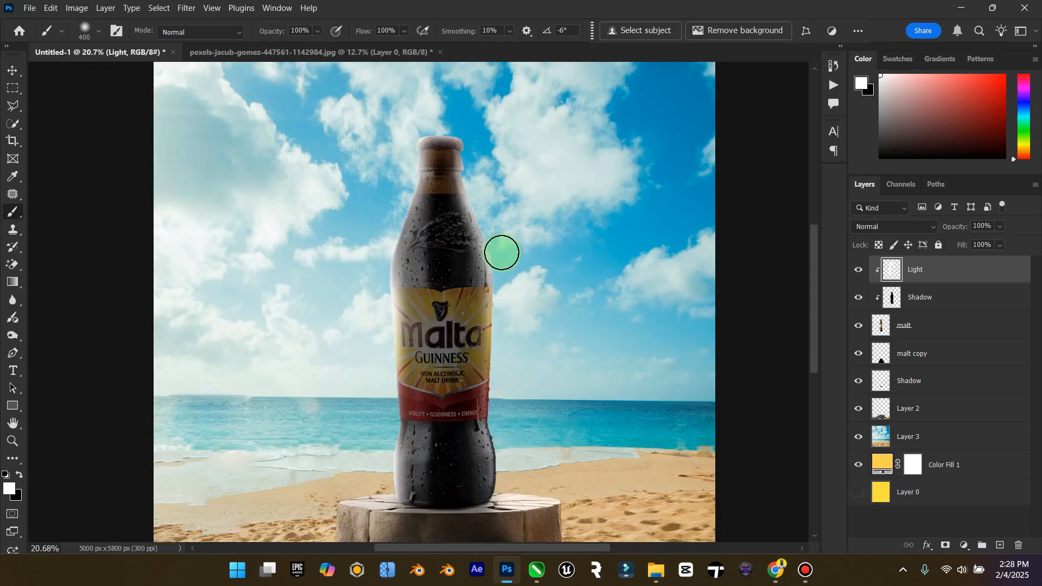
{"action": "scroll", "coordinate": [502, 355], "scroll_direction": "down", "scroll_amount": 2}
{"action": "key", "text": "ctrl+z"}
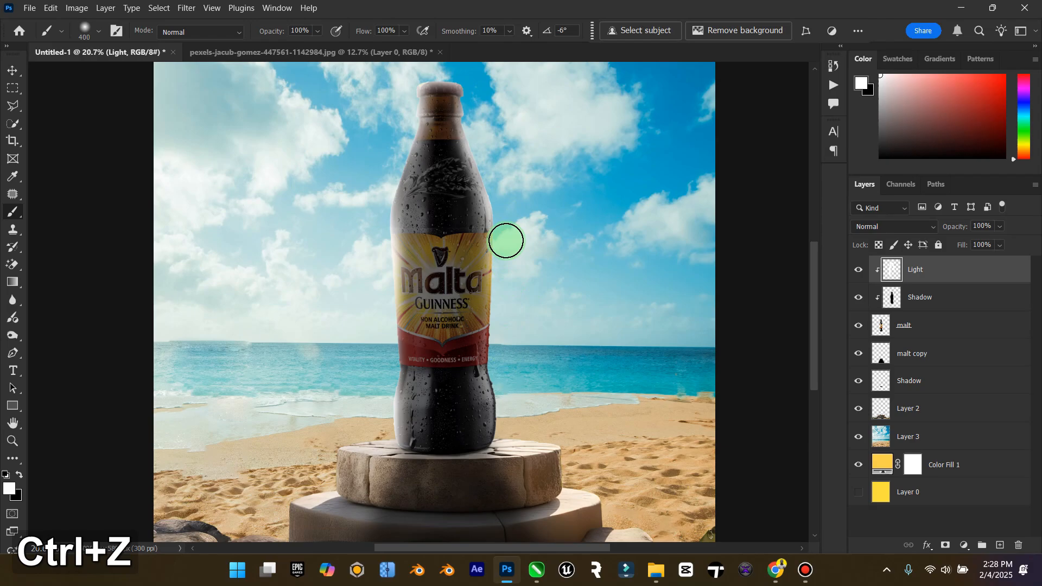
{"action": "scroll", "coordinate": [502, 358], "scroll_direction": "down", "scroll_amount": 1}
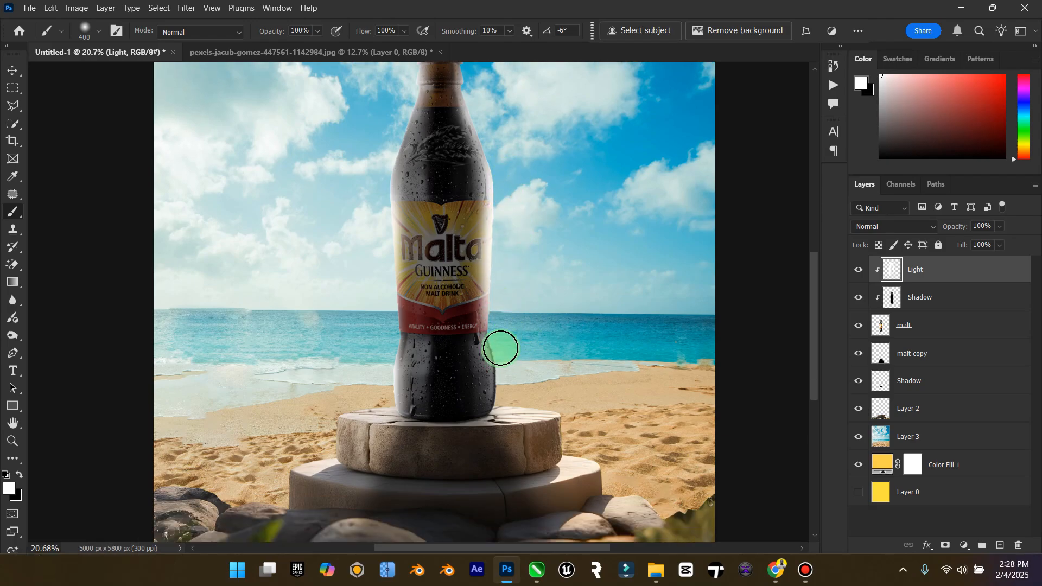
{"action": "mouse_move", "coordinate": [510, 357]}
{"action": "left_mouse_down"}
{"action": "mouse_move", "coordinate": [508, 330]}
{"action": "mouse_move", "coordinate": [516, 411]}
{"action": "left_mouse_up"}
Set the Light layer's blend mode to Overlay and check the whole composition.
{"action": "double_click", "coordinate": [13, 424]}
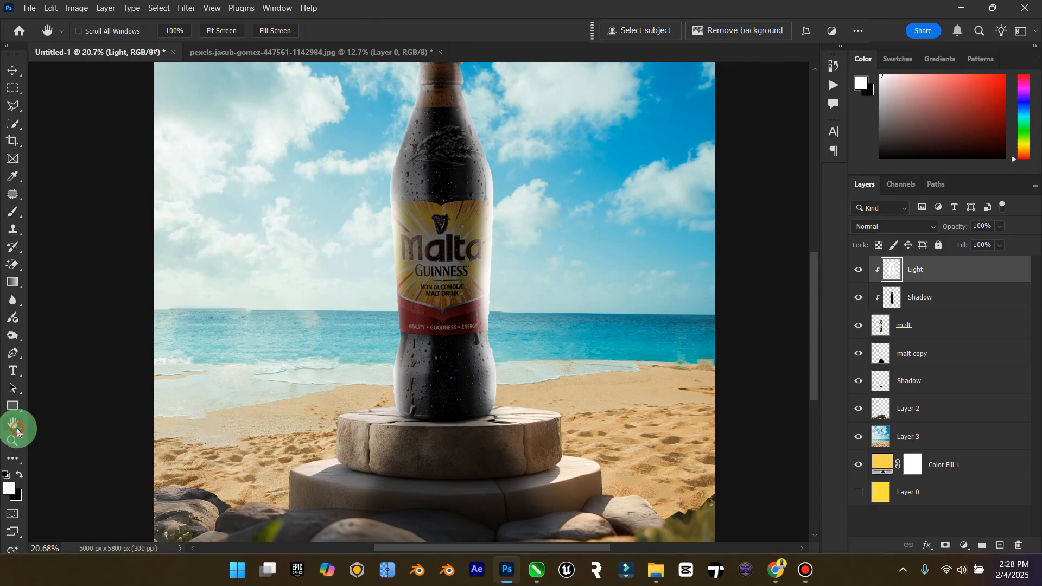
{"action": "left_click", "coordinate": [13, 440]}
{"action": "left_click", "coordinate": [4, 68]}
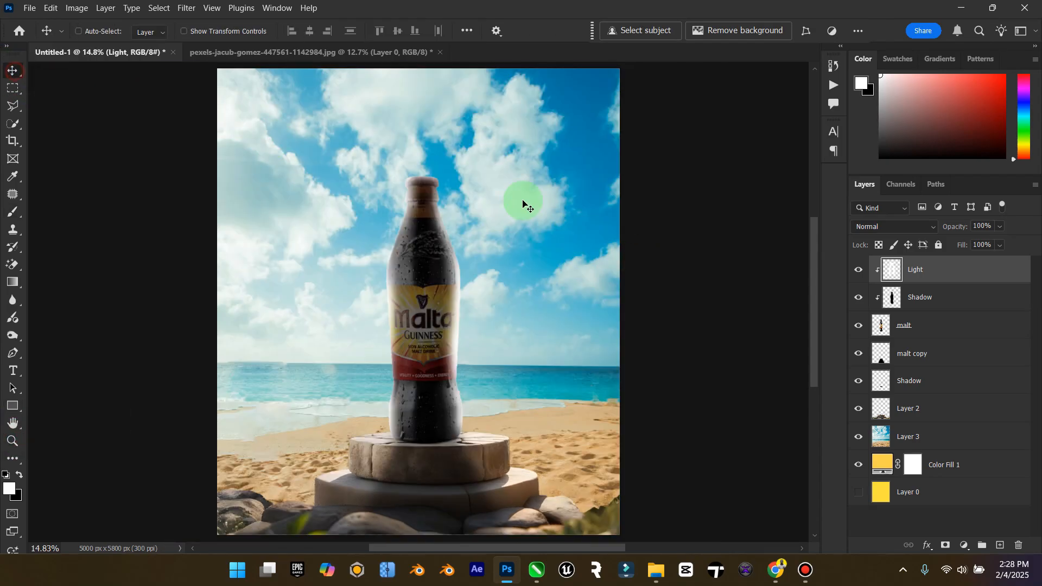
{"action": "left_click_drag", "start_coordinate": [917, 229], "coordinate": [896, 360]}
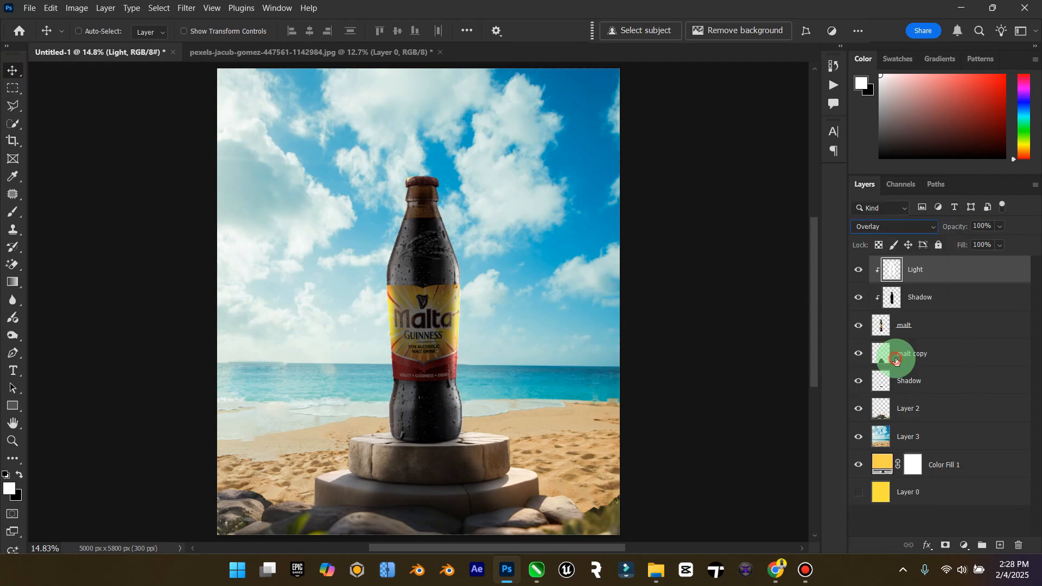
{"action": "left_click", "coordinate": [11, 440]}
{"action": "mouse_move", "coordinate": [387, 399]}
{"action": "left_mouse_down"}
{"action": "mouse_move", "coordinate": [377, 400]}
{"action": "mouse_move", "coordinate": [391, 402]}
{"action": "left_mouse_up"}
{"action": "left_click_drag", "start_coordinate": [476, 353], "coordinate": [467, 356]}
{"action": "left_click", "coordinate": [12, 70]}
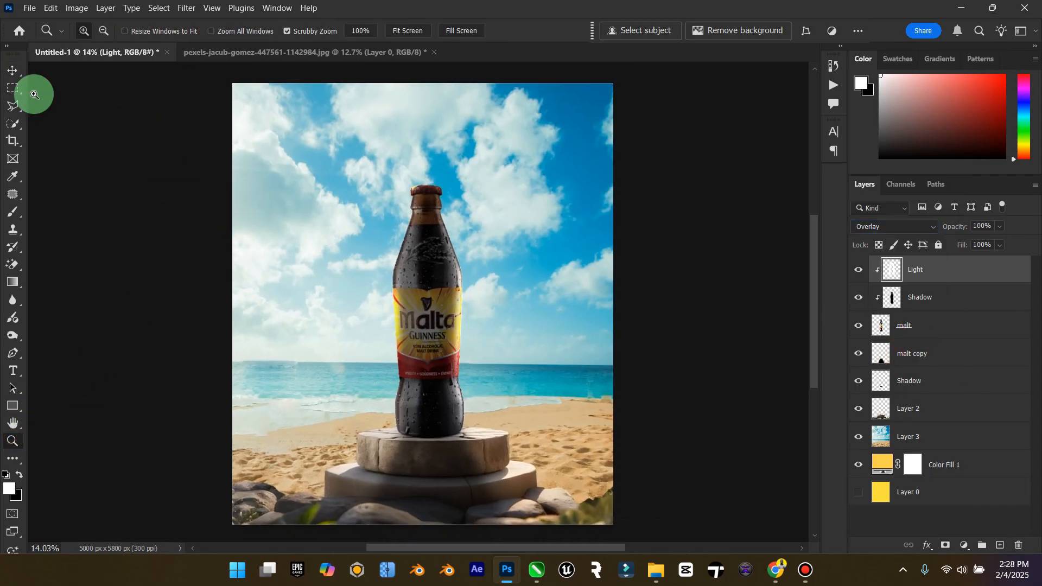
Set the fill of the clipped Shadow layer above the bottle to 60%.
{"action": "left_click", "coordinate": [886, 300]}
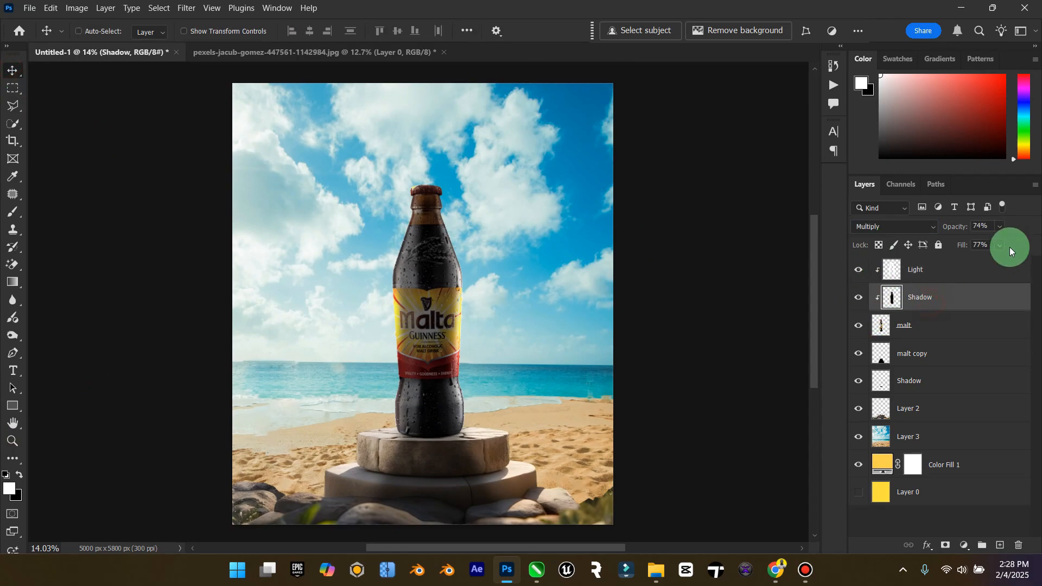
{"action": "left_click", "coordinate": [993, 261]}
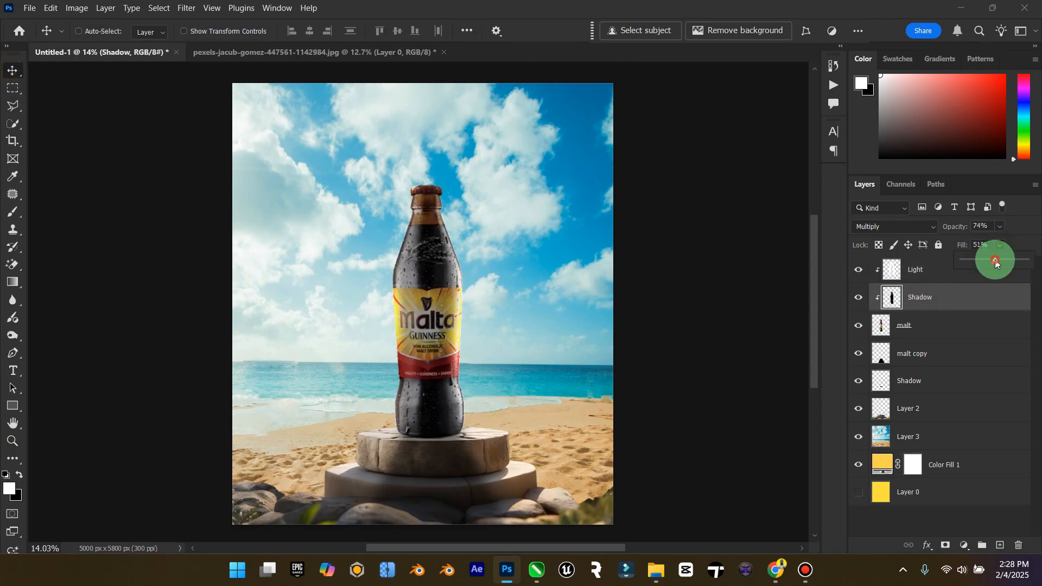
{"action": "left_click_drag", "start_coordinate": [996, 262], "coordinate": [1002, 264]}
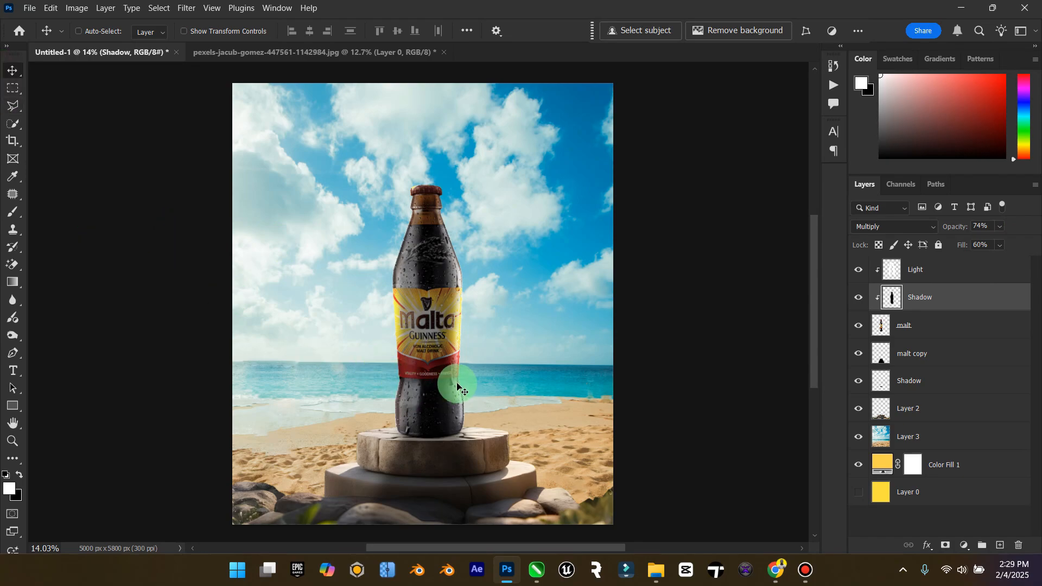
Save the composition as a Photoshop file named "Malta Guiness" in Elzenitho Hub's Elzenitho PSD folder, with maximized compatibility.
{"action": "key", "text": "ctrl"}
{"action": "key", "text": "ctrl+s"}
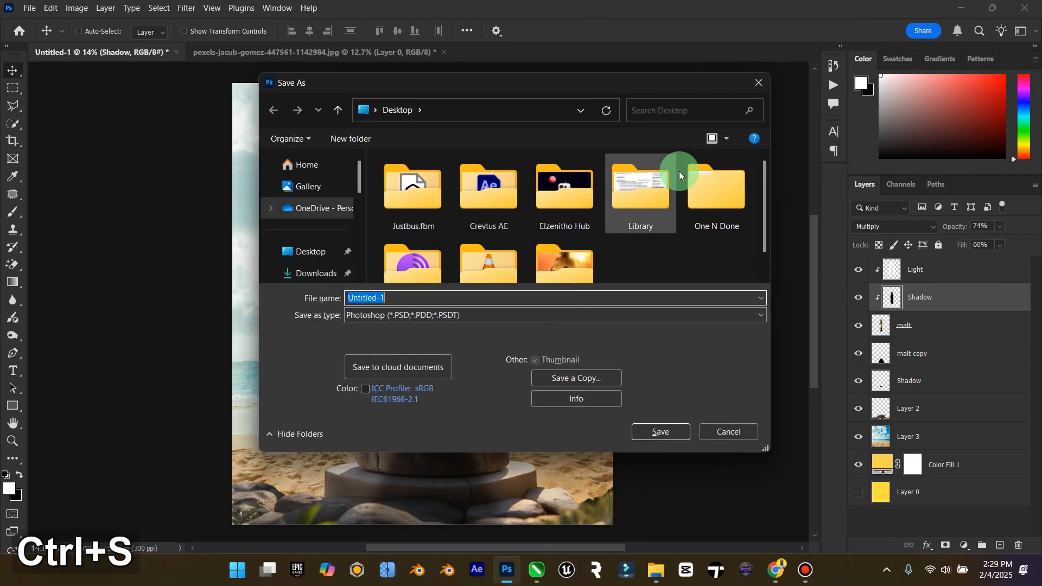
{"action": "double_click", "coordinate": [575, 204]}
{"action": "double_click", "coordinate": [641, 187]}
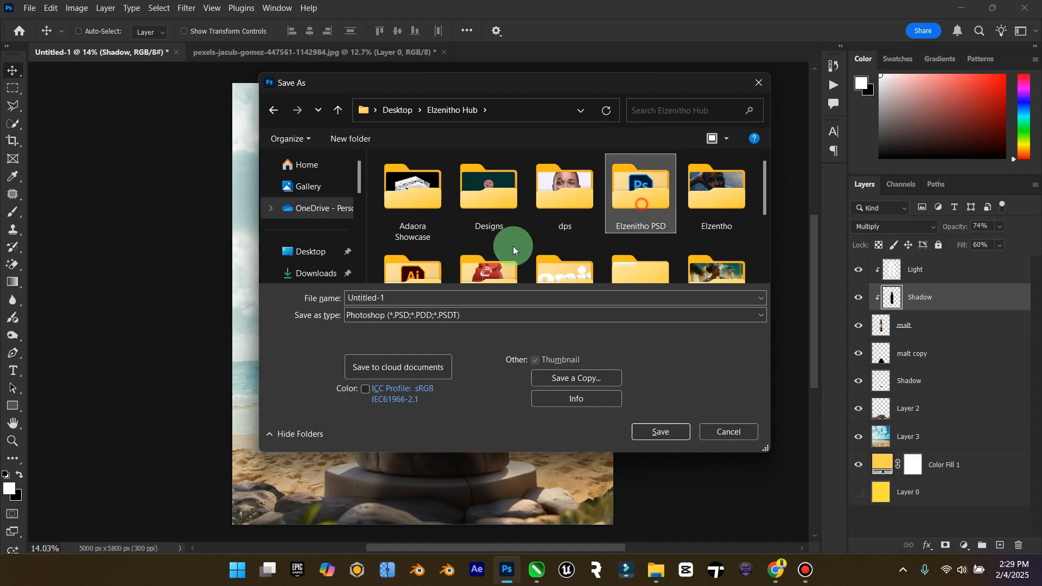
{"action": "double_click", "coordinate": [400, 297]}
{"action": "key", "text": "Caps_Lock"}
{"action": "type", "text": "Malt"}
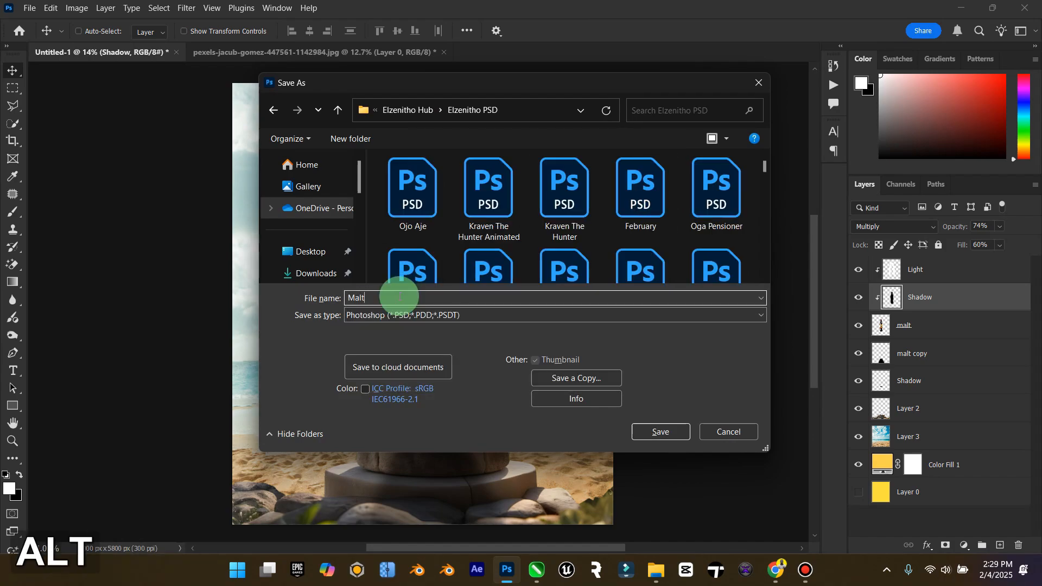
{"action": "type", "text": "s"}
{"action": "key", "text": "BackSpace"}
{"action": "type", "text": "a"}
{"action": "key", "text": "Caps_Lock"}
{"action": "type", "text": "G"}
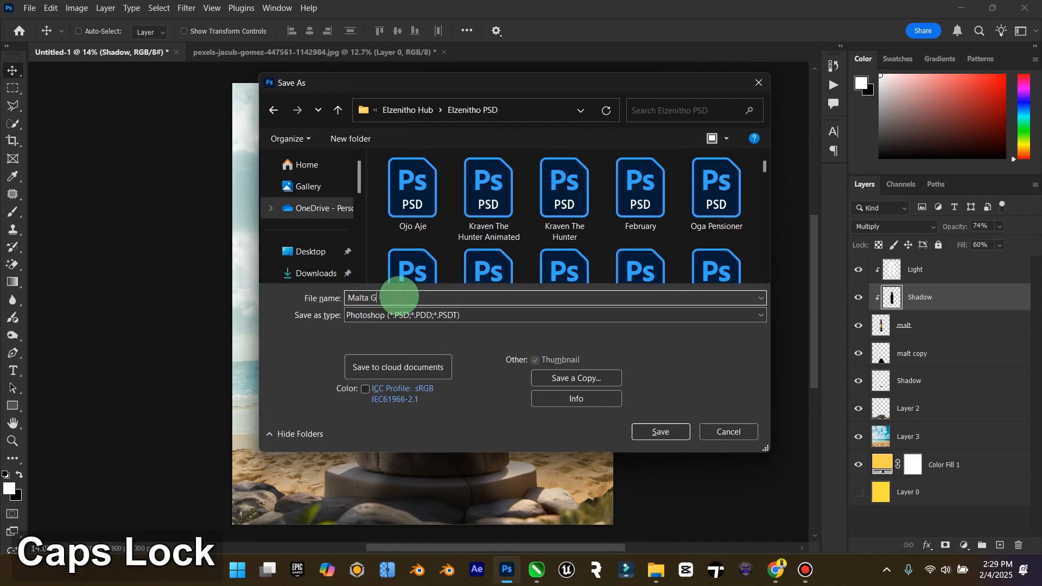
{"action": "type", "text": "ulness"}
{"action": "key", "text": "Return"}
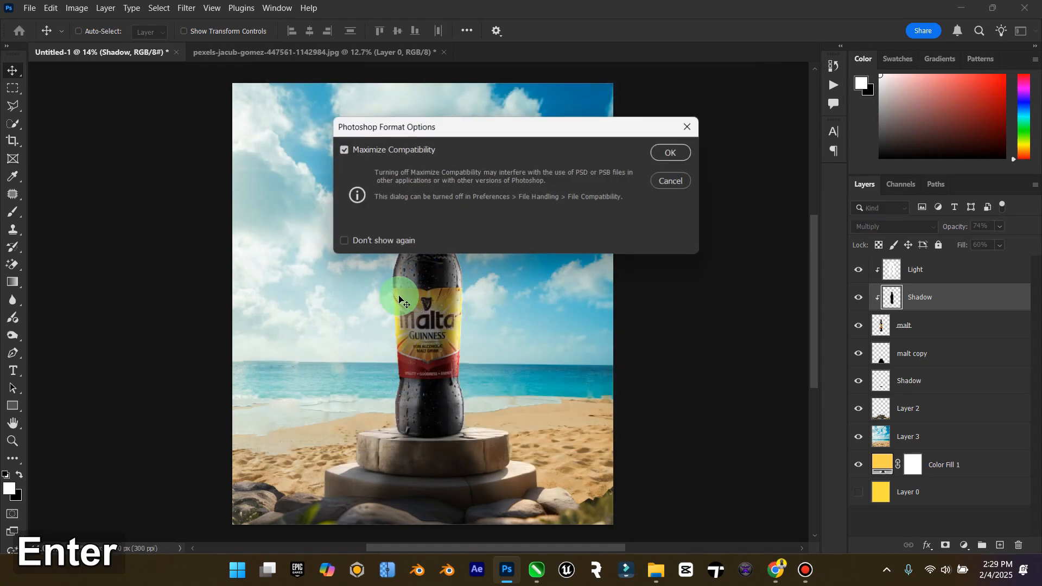
{"action": "key", "text": "Return"}
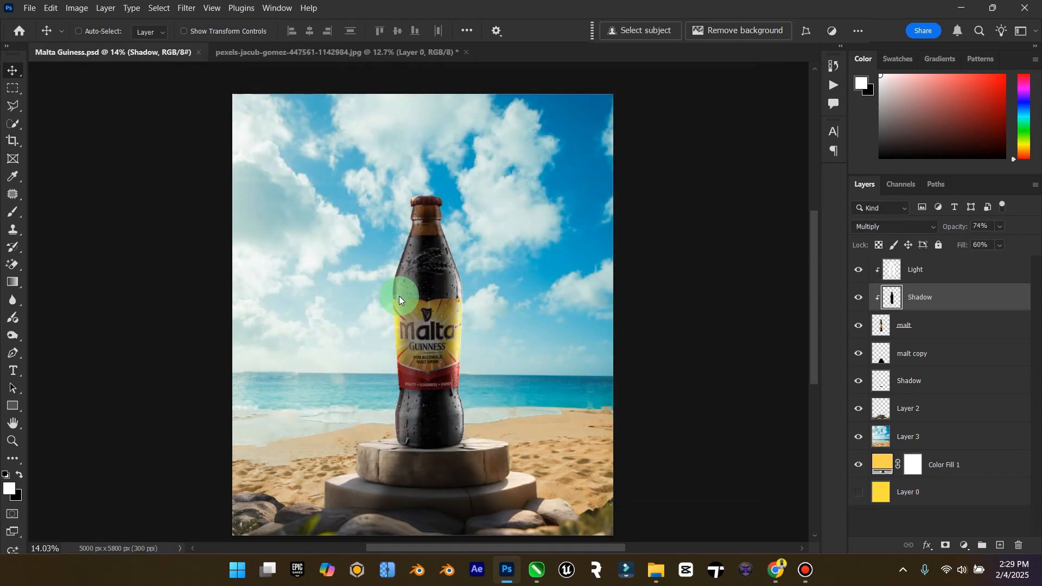
Close the original beach photo document without saving its changes.
{"action": "scroll", "coordinate": [413, 301], "scroll_direction": "down", "scroll_amount": 2}
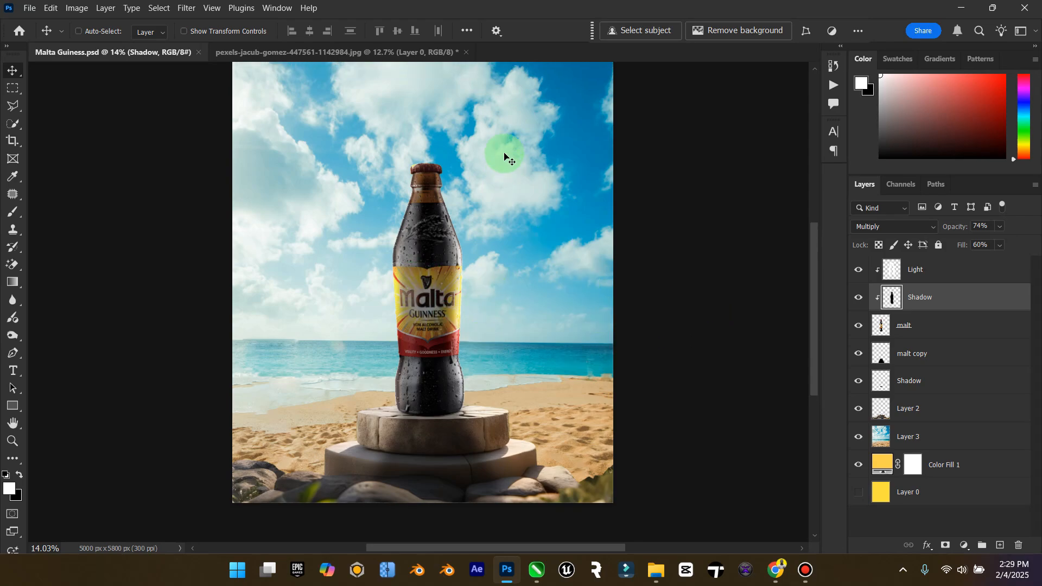
{"action": "left_click", "coordinate": [467, 56]}
{"action": "left_click", "coordinate": [466, 54]}
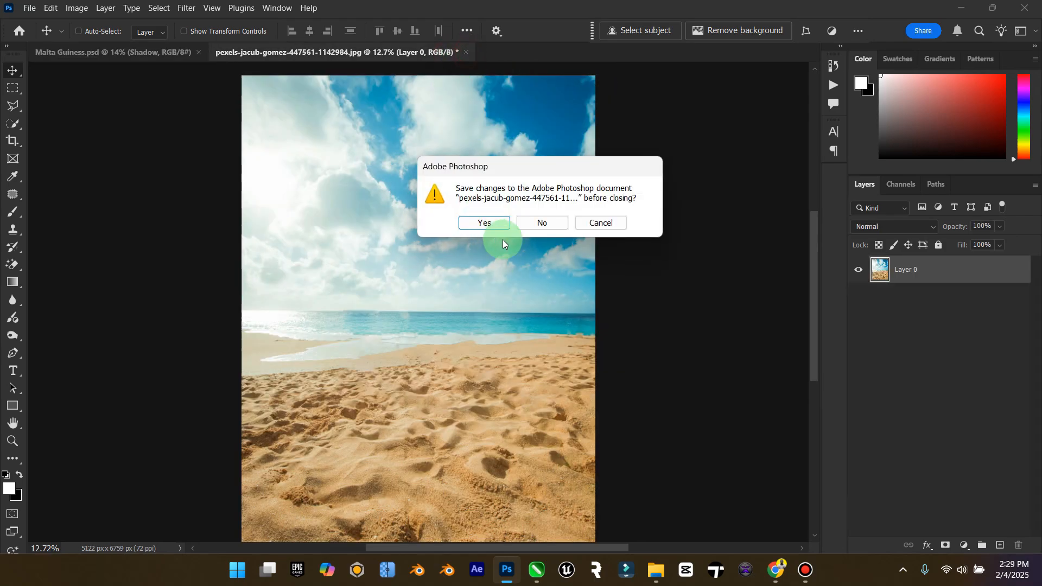
{"action": "left_click", "coordinate": [540, 222]}
Duplicate the beach background on Layer 3 and apply an 18-pixel Gaussian Blur to the copy.
{"action": "left_click", "coordinate": [908, 437]}
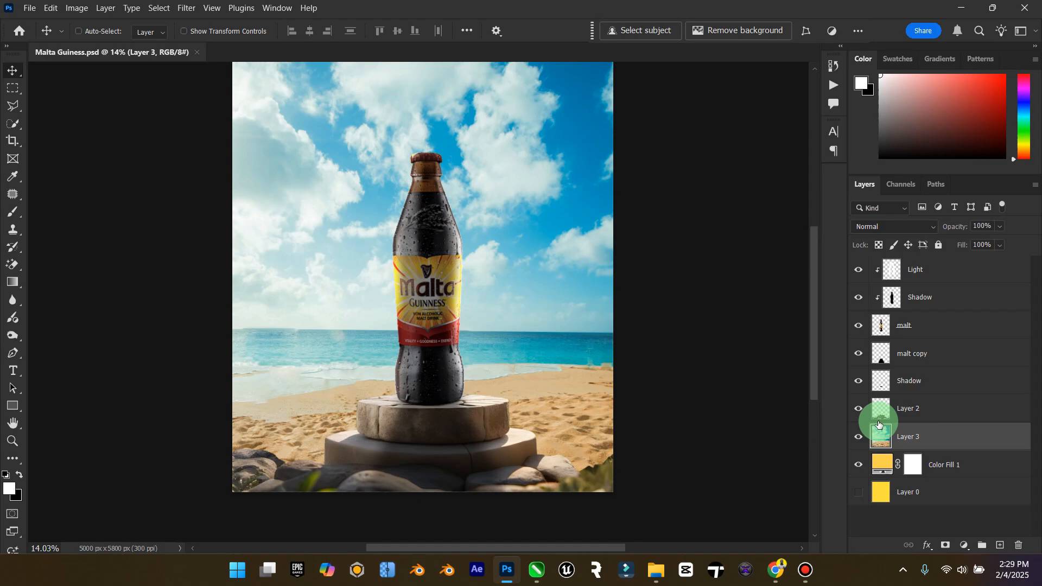
{"action": "key", "text": "ctrl+j"}
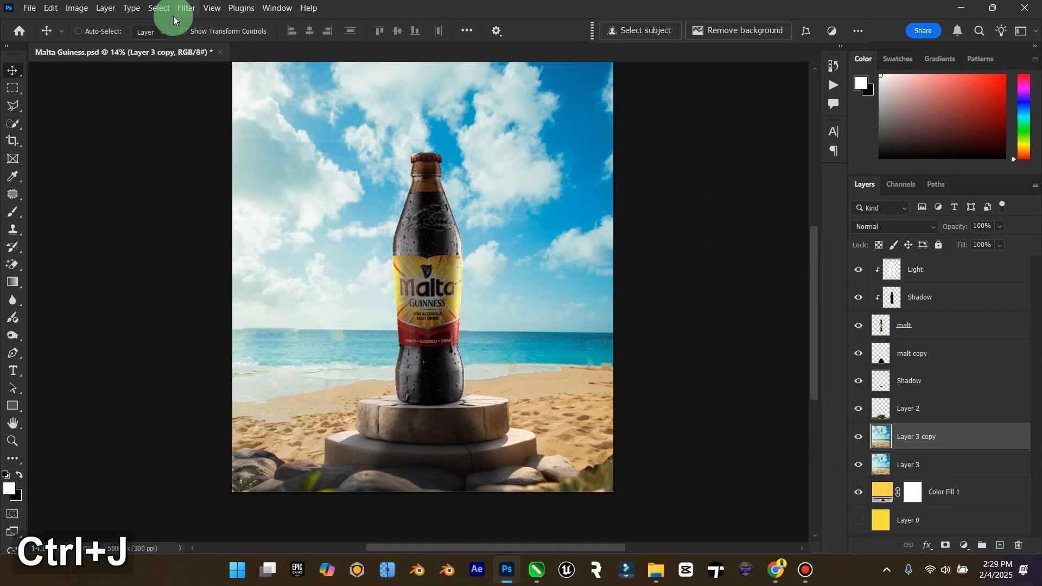
{"action": "left_click", "coordinate": [186, 8]}
{"action": "mouse_move", "coordinate": [309, 161]}
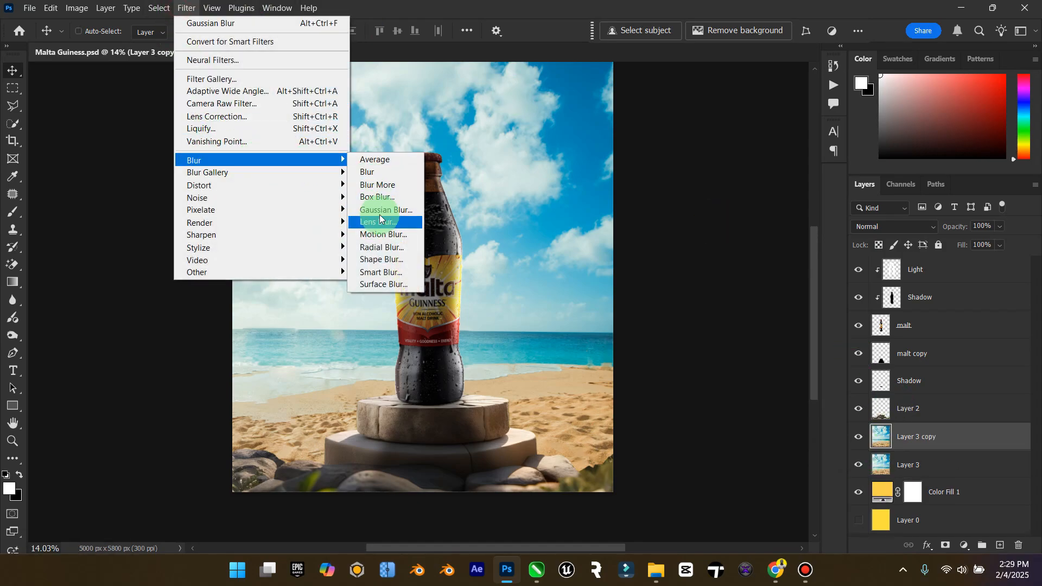
{"action": "left_click", "coordinate": [383, 209]}
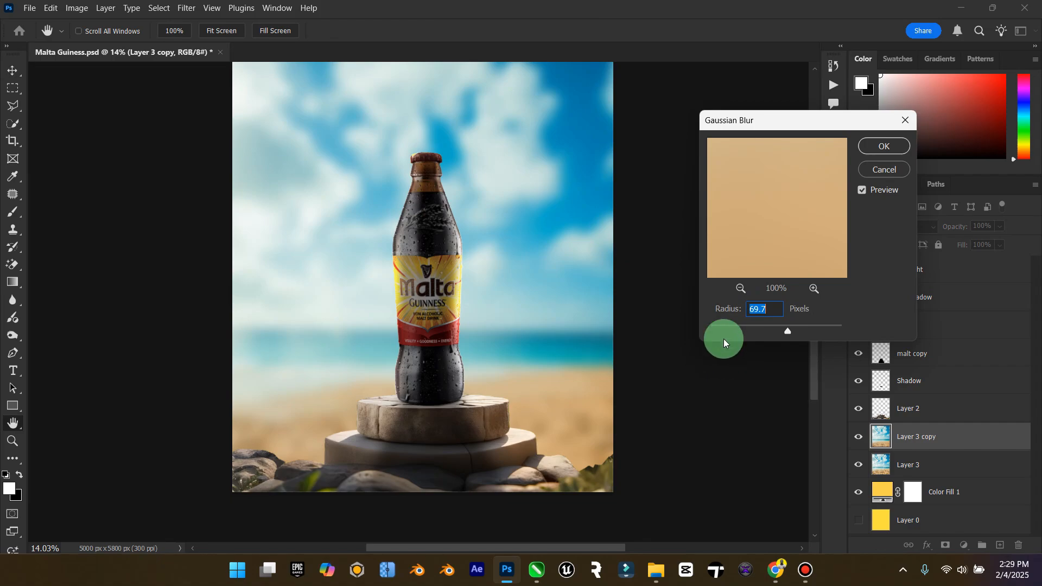
{"action": "left_click_drag", "start_coordinate": [757, 327], "coordinate": [769, 331]}
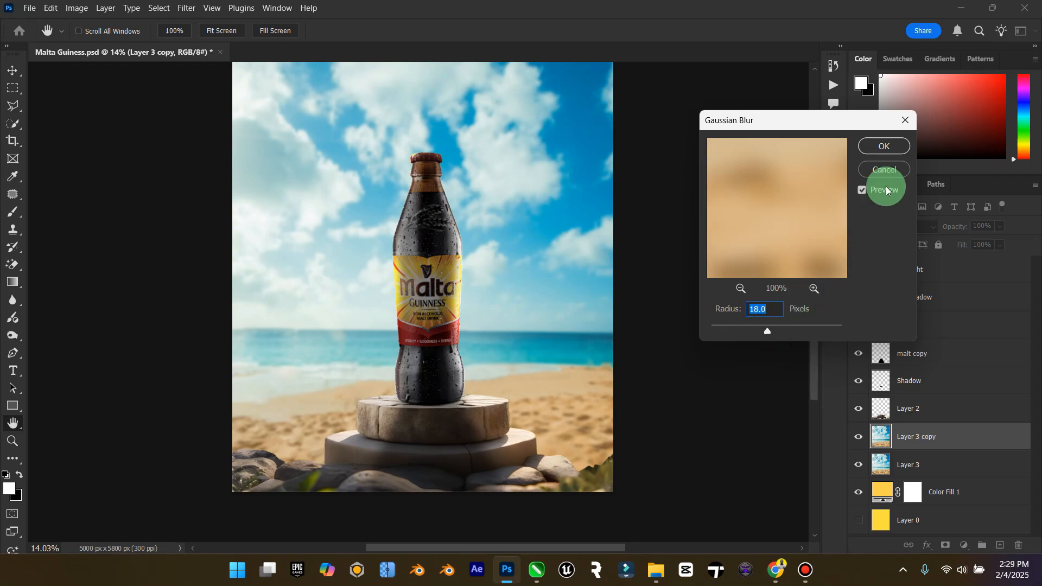
{"action": "left_click", "coordinate": [884, 147]}
{"action": "key", "text": "v"}
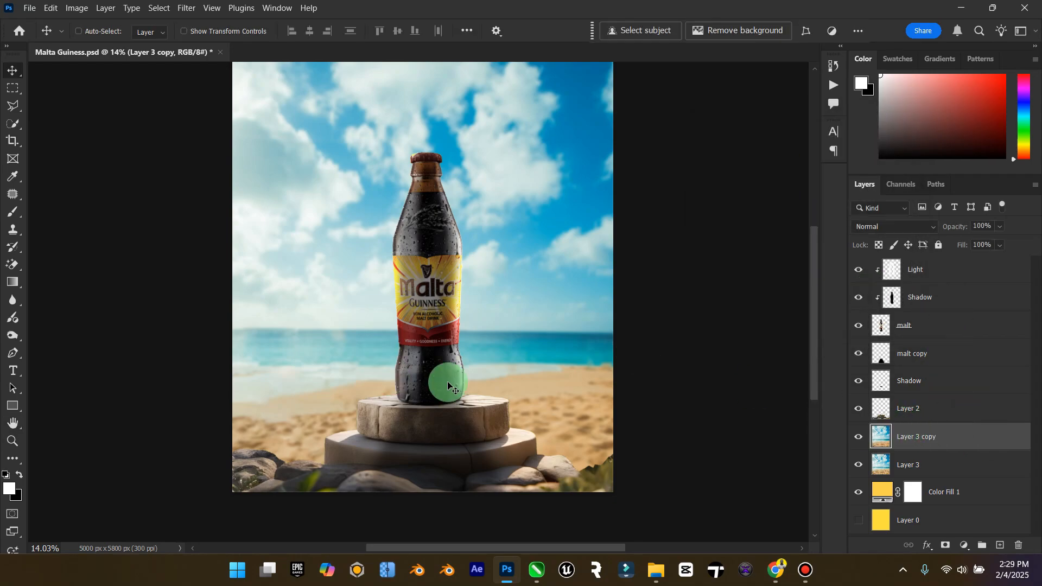
Add a mask to the blurred beach copy and paint black across the foreground sand with a 700-pixel brush to restore its sharpness.
{"action": "left_click", "coordinate": [944, 544]}
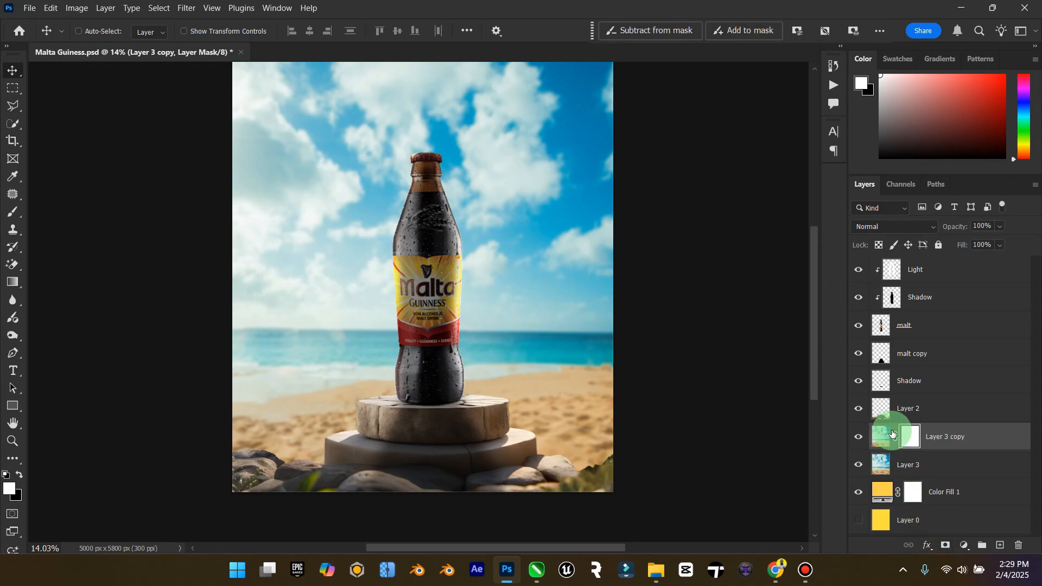
{"action": "left_click", "coordinate": [19, 474]}
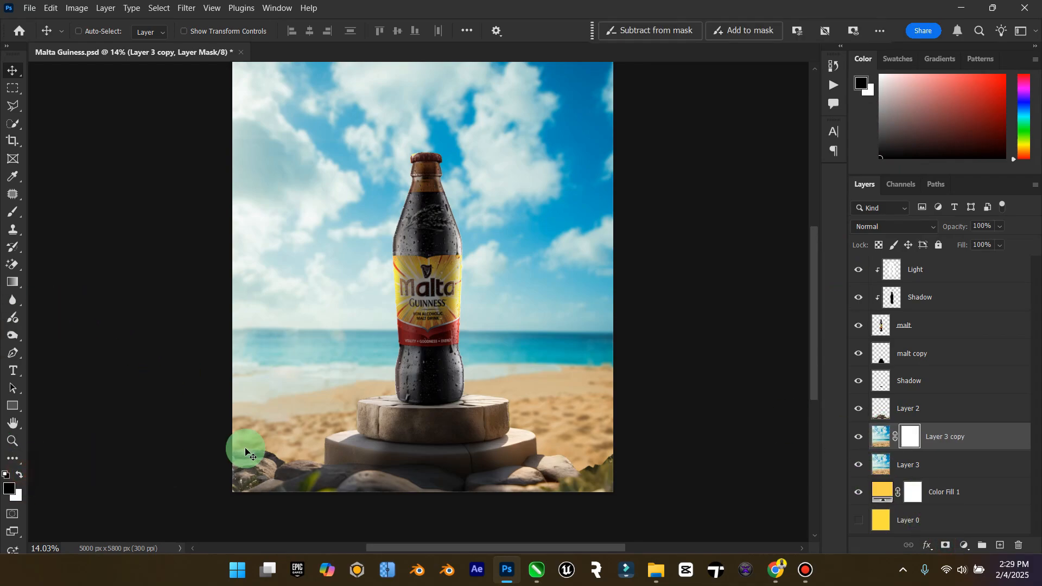
{"action": "left_click", "coordinate": [12, 214]}
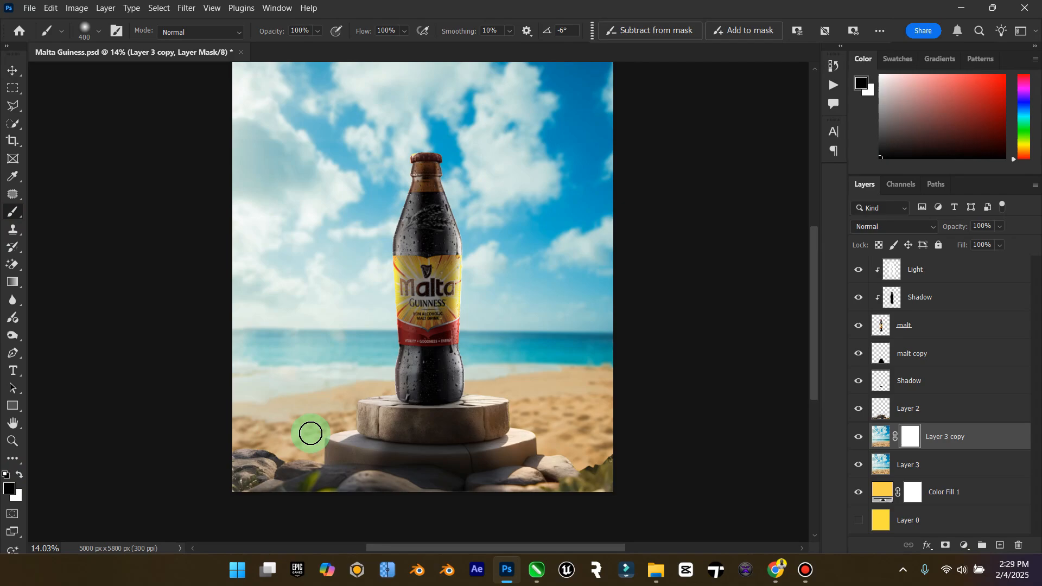
{"action": "key", "text": "bracketright"}
{"action": "key", "text": "bracketright"}
{"action": "key", "text": "bracketright"}
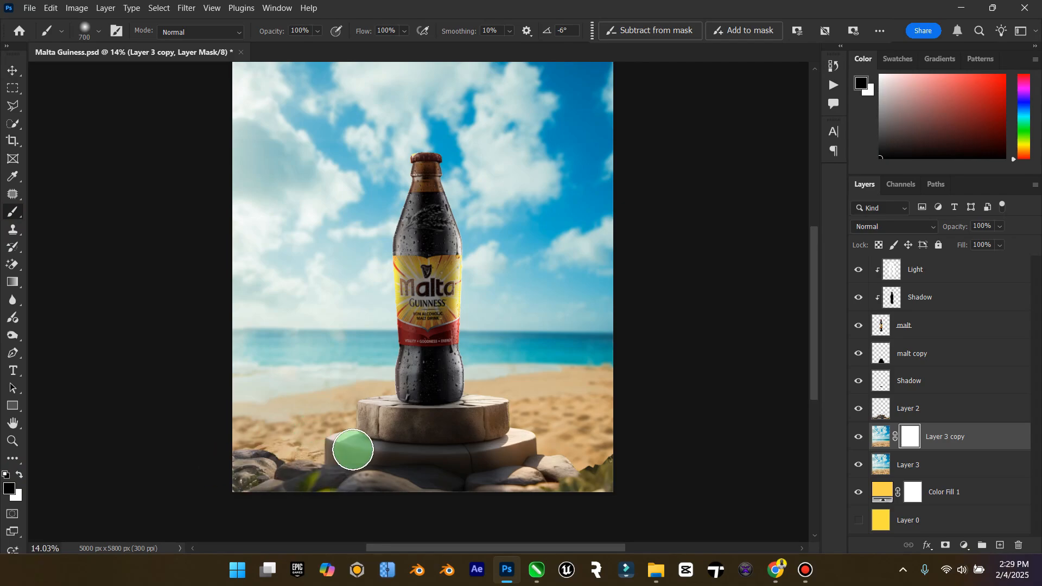
{"action": "mouse_move", "coordinate": [270, 444]}
{"action": "left_mouse_down"}
{"action": "mouse_move", "coordinate": [551, 421]}
{"action": "mouse_move", "coordinate": [675, 484]}
{"action": "mouse_move", "coordinate": [559, 457]}
{"action": "left_mouse_up"}
{"action": "left_click", "coordinate": [12, 71]}
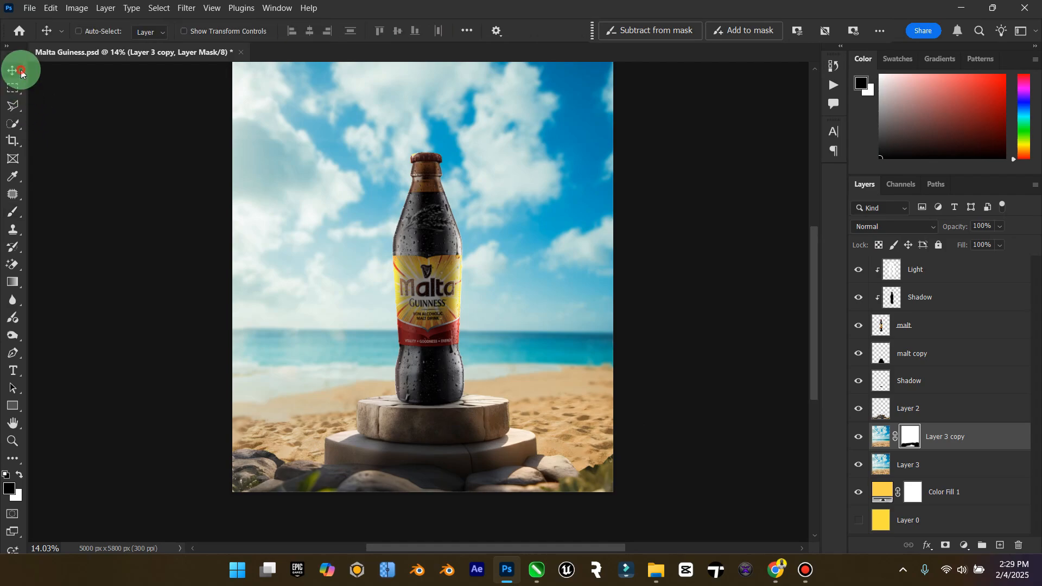
Check the whole composition at a smaller zoom and save the document.
{"action": "left_click", "coordinate": [12, 441]}
{"action": "left_click", "coordinate": [367, 421], "text": "alt"}
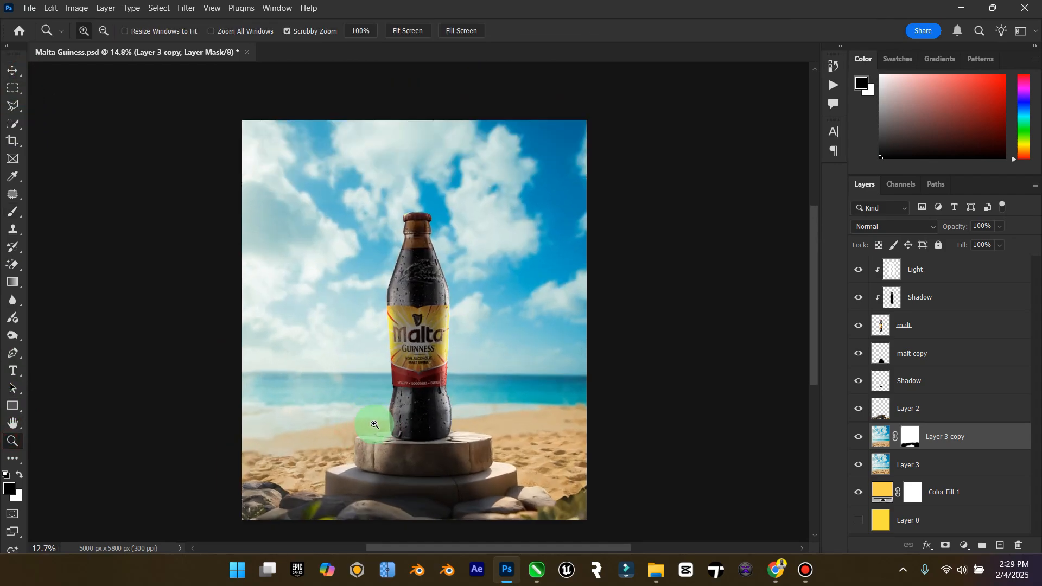
{"action": "left_click", "coordinate": [20, 75]}
{"action": "key", "text": "ctrl+s"}
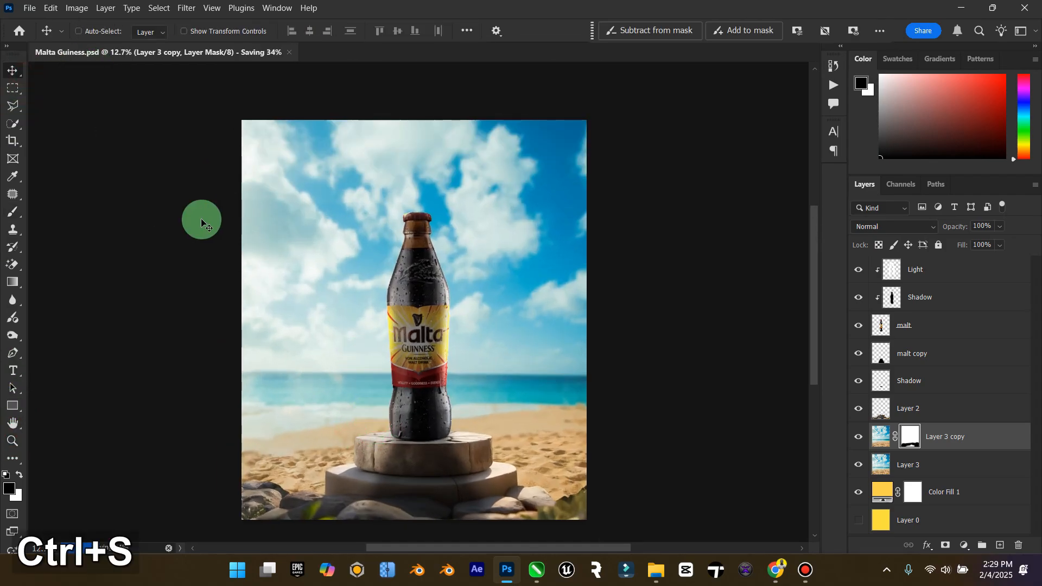
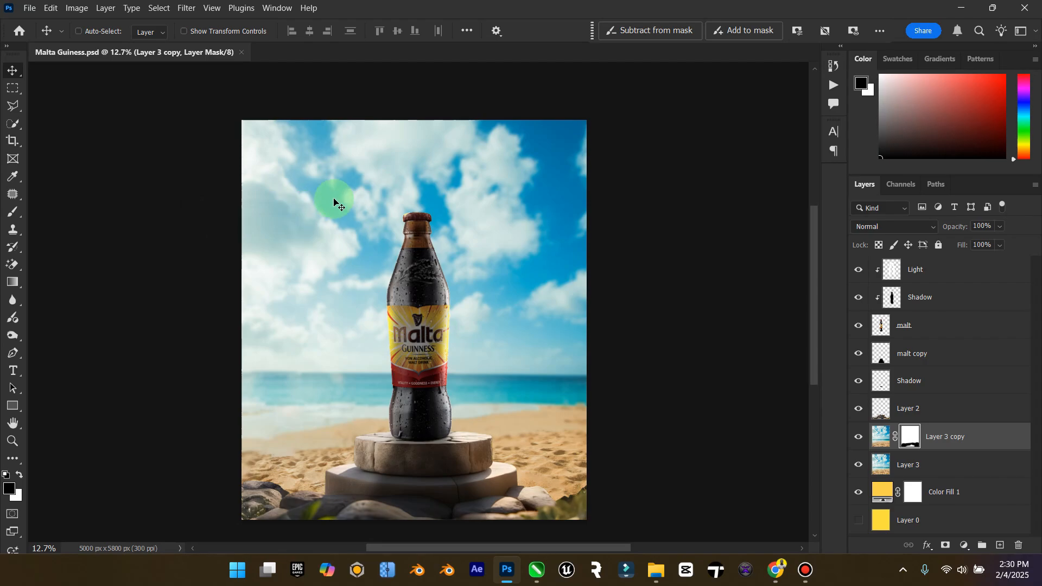
Soften the edges of the left foreground rocks on Layer 2 using the Blur tool at 83% strength, enlarging the brush to 300 pixels.
{"action": "left_click", "coordinate": [905, 400]}
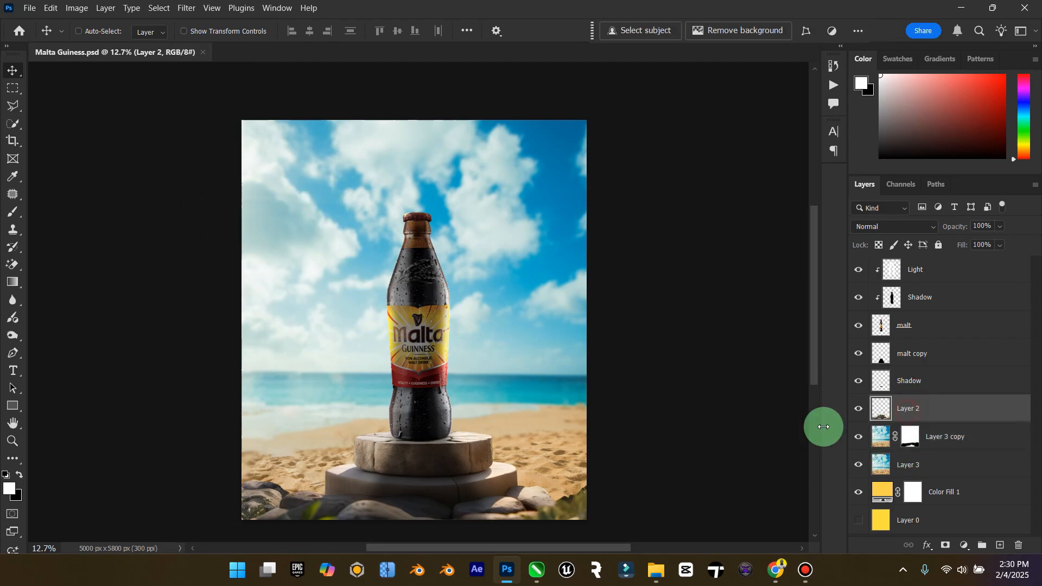
{"action": "left_click", "coordinate": [16, 299]}
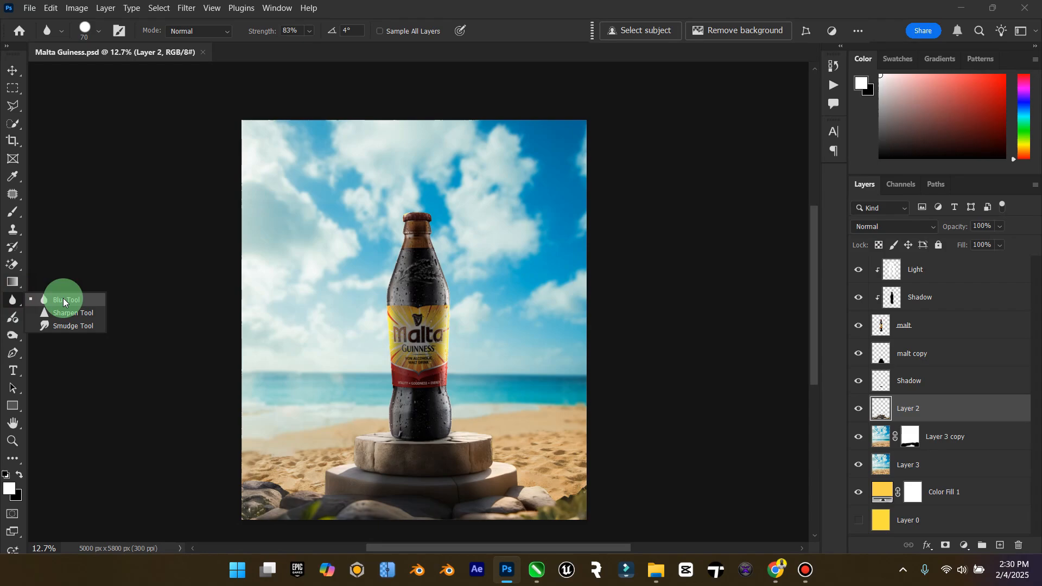
{"action": "left_click", "coordinate": [289, 473]}
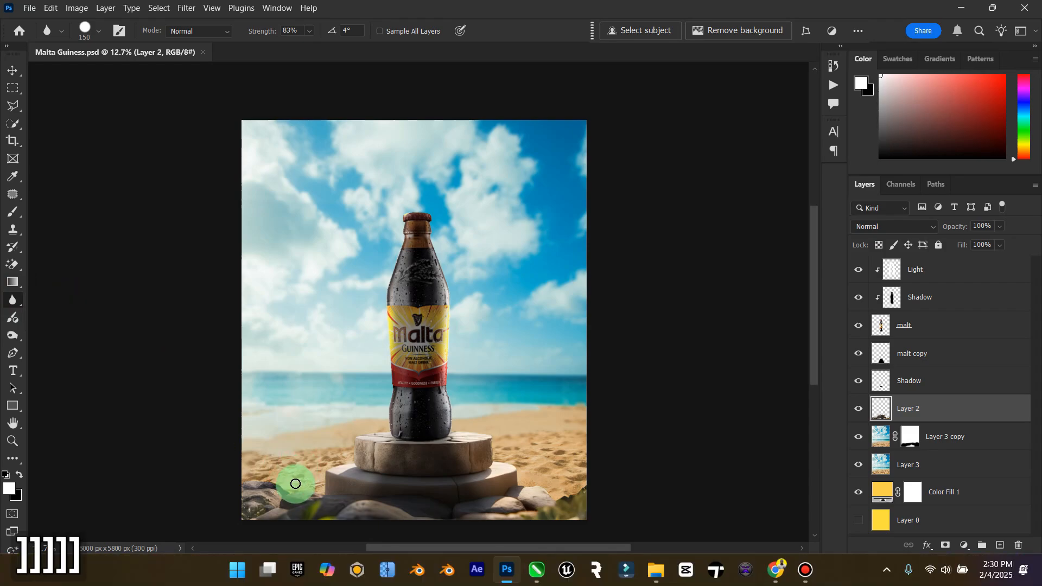
{"action": "left_click_drag", "start_coordinate": [292, 487], "coordinate": [292, 492]}
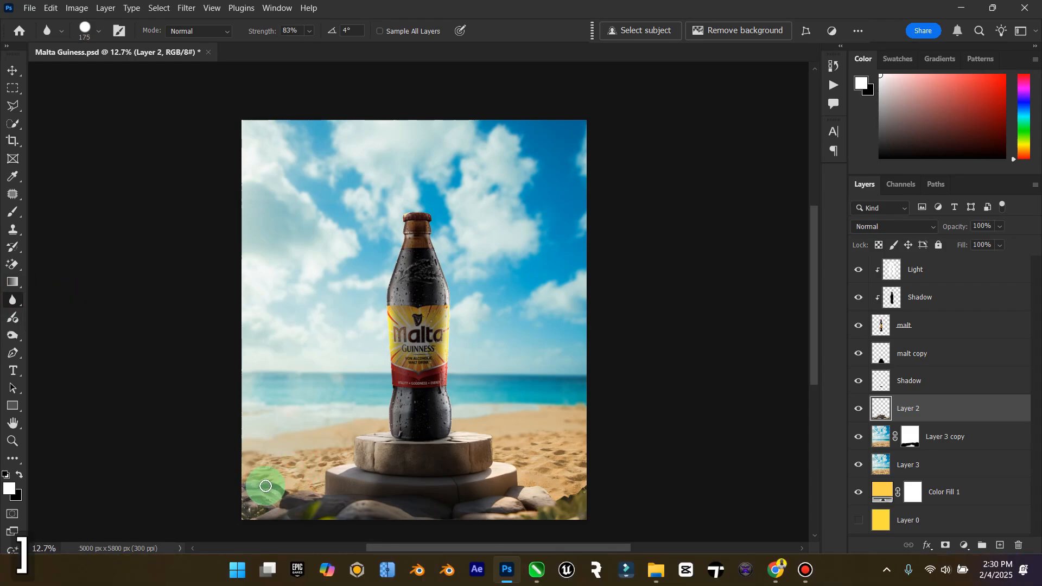
{"action": "scroll", "coordinate": [266, 485], "scroll_direction": "up", "scroll_amount": 10}
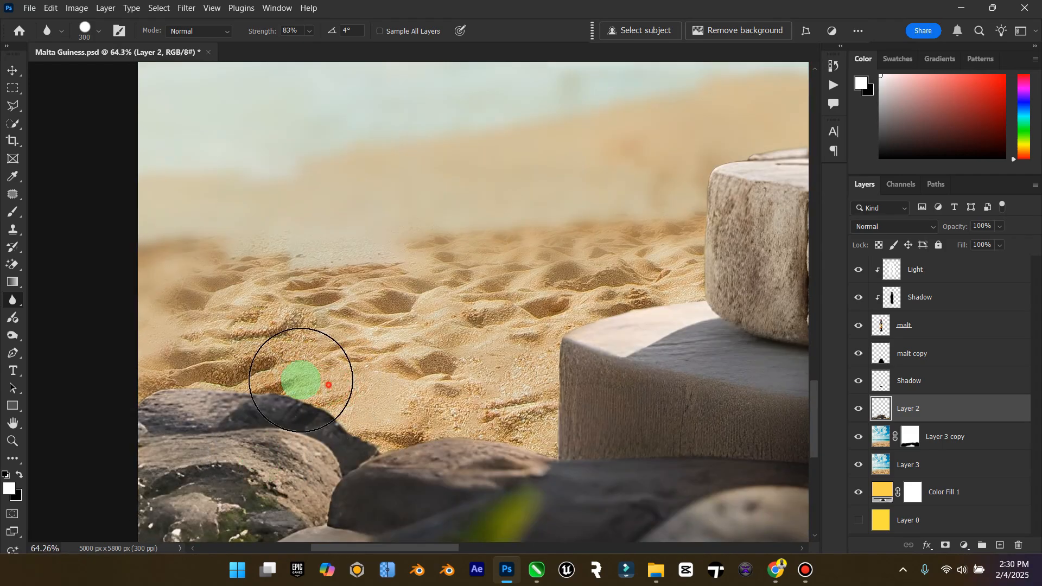
{"action": "mouse_move", "coordinate": [302, 380]}
{"action": "left_mouse_down"}
{"action": "mouse_move", "coordinate": [223, 388]}
{"action": "mouse_move", "coordinate": [475, 452]}
{"action": "mouse_move", "coordinate": [380, 422]}
{"action": "mouse_move", "coordinate": [660, 414]}
{"action": "mouse_move", "coordinate": [604, 336]}
{"action": "mouse_move", "coordinate": [643, 310]}
{"action": "mouse_move", "coordinate": [526, 397]}
{"action": "mouse_move", "coordinate": [565, 409]}
{"action": "mouse_move", "coordinate": [685, 300]}
{"action": "mouse_move", "coordinate": [705, 432]}
{"action": "mouse_move", "coordinate": [439, 547]}
{"action": "mouse_move", "coordinate": [506, 549]}
{"action": "left_mouse_up"}
Soften the podium edges and the right foreground rocks on Layer 2 using the Blur tool with a 175-pixel brush.
{"action": "scroll", "coordinate": [526, 398], "scroll_direction": "up", "scroll_amount": 3}
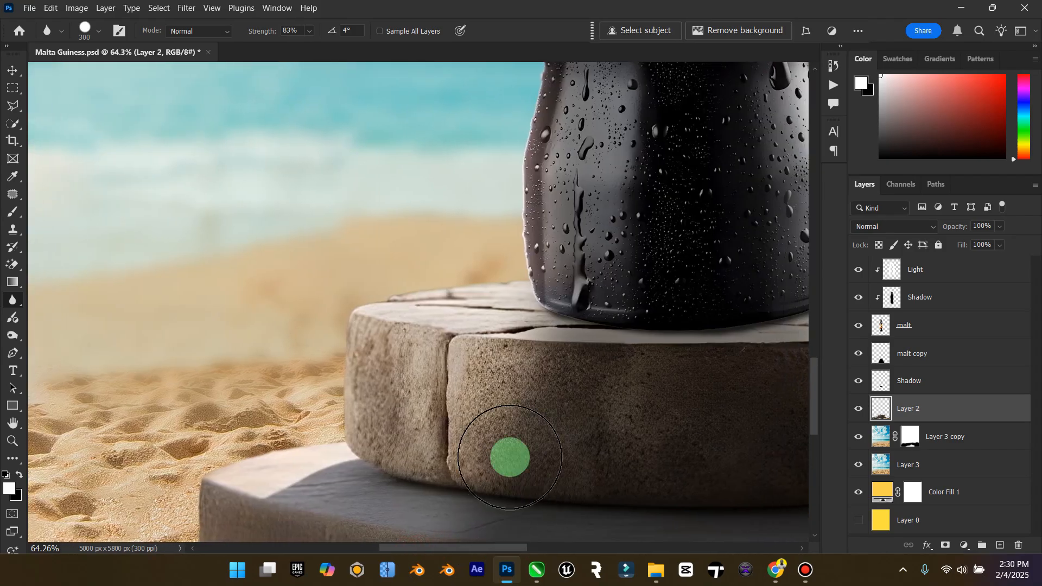
{"action": "scroll", "coordinate": [533, 401], "scroll_direction": "up", "scroll_amount": 2}
{"action": "key", "text": "bracketleft"}
{"action": "key", "text": "bracketleft"}
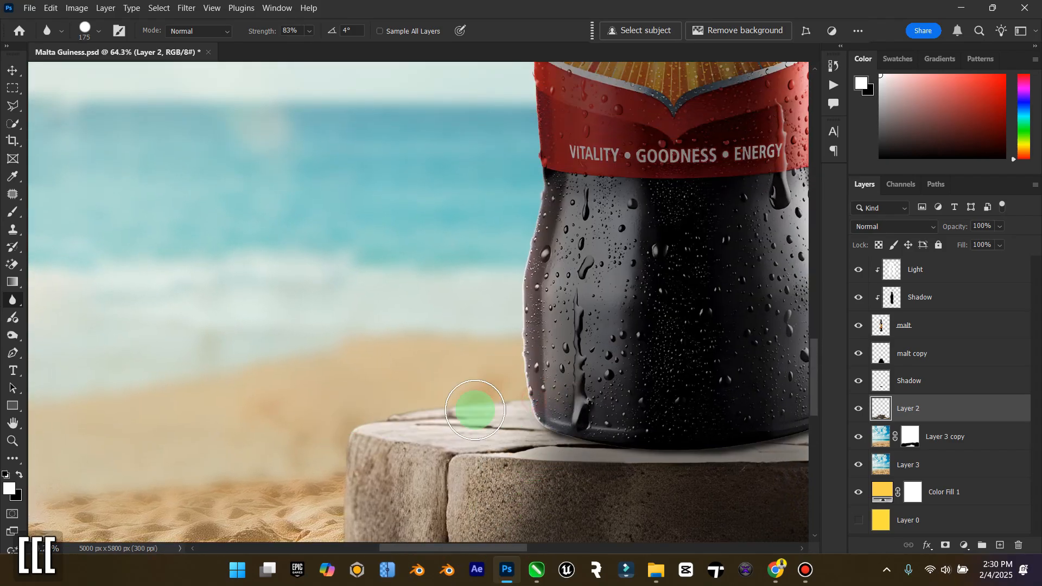
{"action": "left_click_drag", "start_coordinate": [521, 548], "coordinate": [616, 548]}
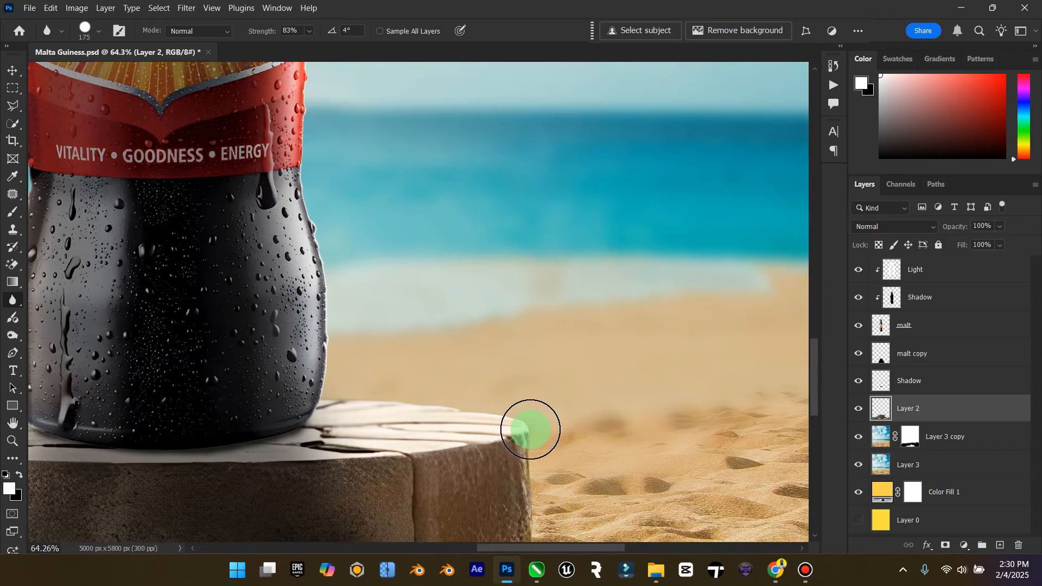
{"action": "scroll", "coordinate": [548, 408], "scroll_direction": "down", "scroll_amount": 3}
{"action": "mouse_move", "coordinate": [553, 267]}
{"action": "left_mouse_down"}
{"action": "mouse_move", "coordinate": [553, 364]}
{"action": "mouse_move", "coordinate": [540, 267]}
{"action": "left_mouse_up"}
{"action": "scroll", "coordinate": [597, 380], "scroll_direction": "down", "scroll_amount": 2}
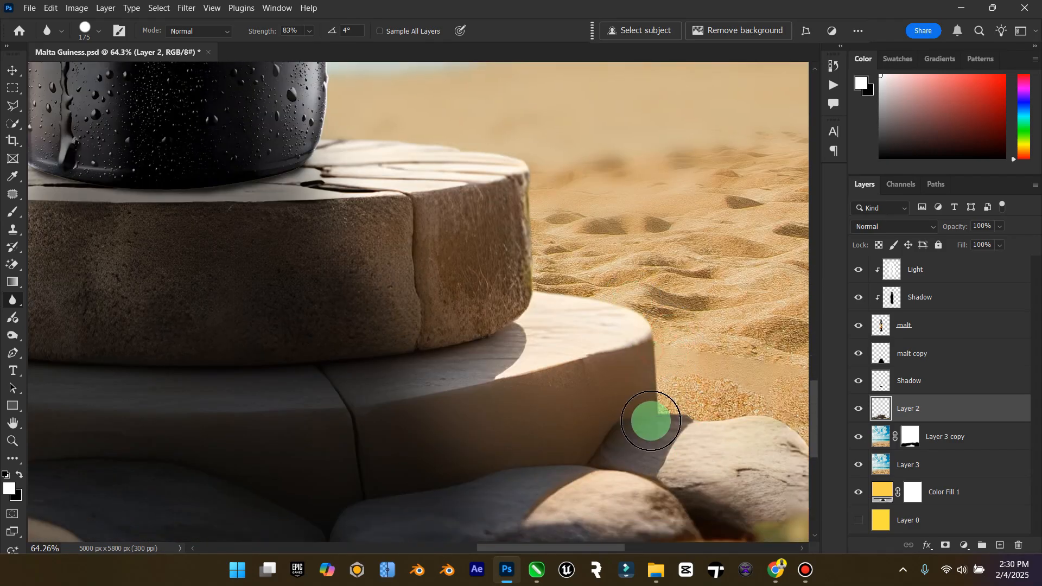
{"action": "scroll", "coordinate": [618, 526], "scroll_direction": "right", "scroll_amount": 5}
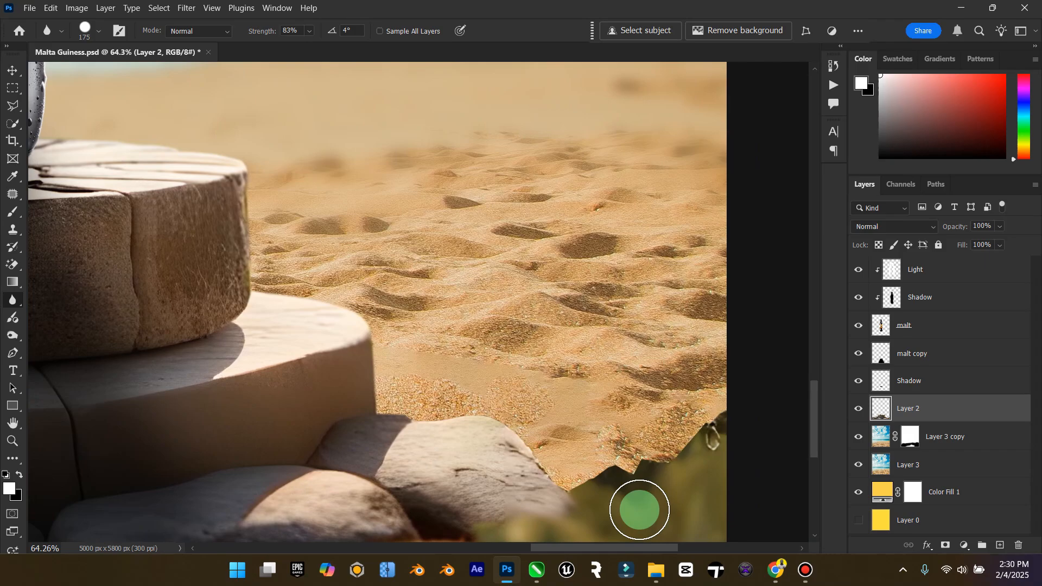
{"action": "scroll", "coordinate": [586, 434], "scroll_direction": "down", "scroll_amount": 1}
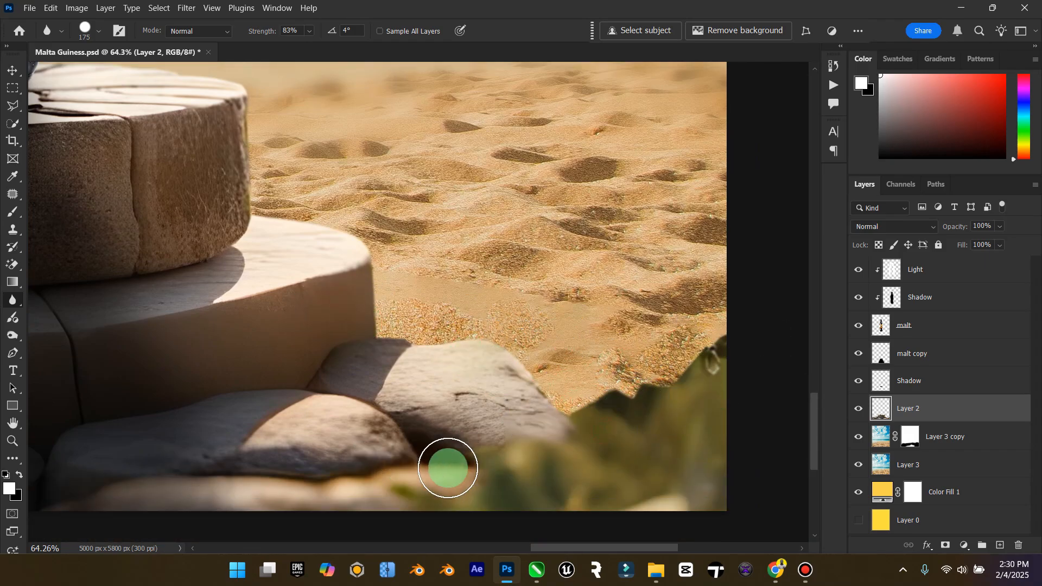
Fit the whole composition on screen, save the document and switch to the Move tool.
{"action": "double_click", "coordinate": [13, 422]}
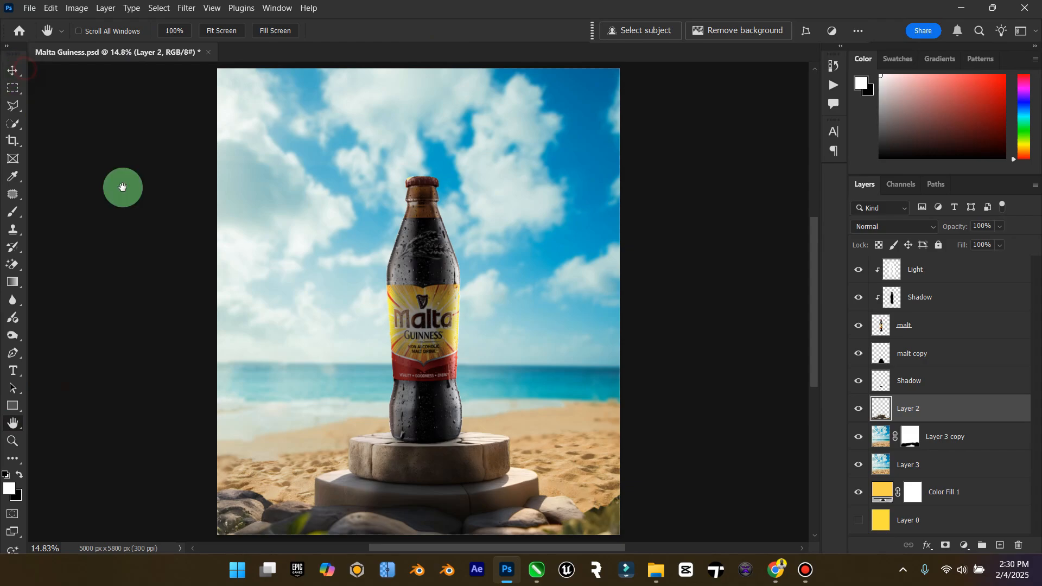
{"action": "key", "text": "ctrl+s"}
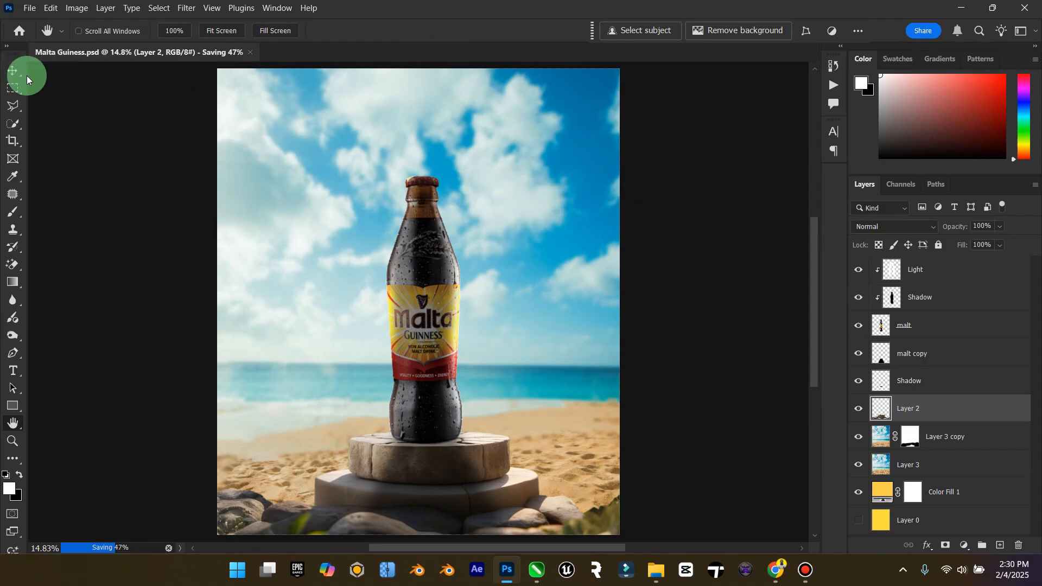
{"action": "left_click", "coordinate": [16, 71]}
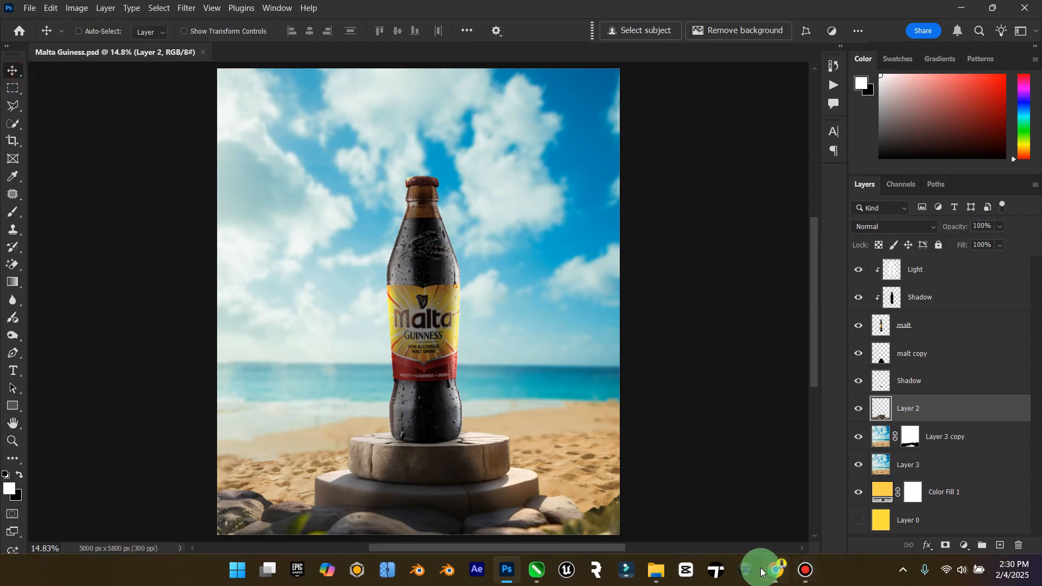
Switch to Chrome, search Pinterest for "malta guiness poster" and browse the poster results for design references.
{"action": "left_click", "coordinate": [775, 570]}
{"action": "left_click", "coordinate": [564, 4]}
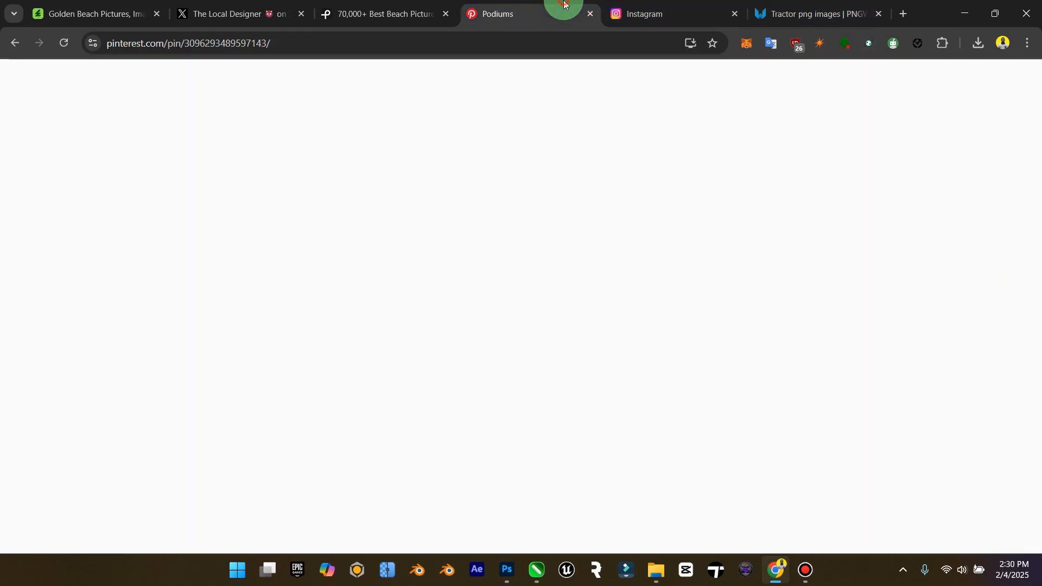
{"action": "left_click", "coordinate": [287, 85]}
{"action": "type", "text": "ma"}
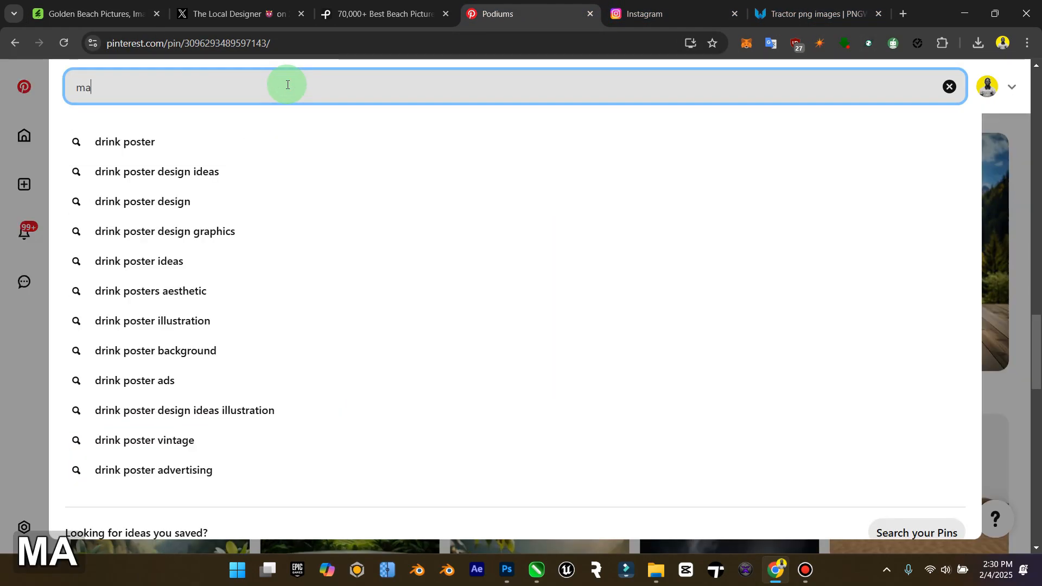
{"action": "type", "text": "lta guiness"}
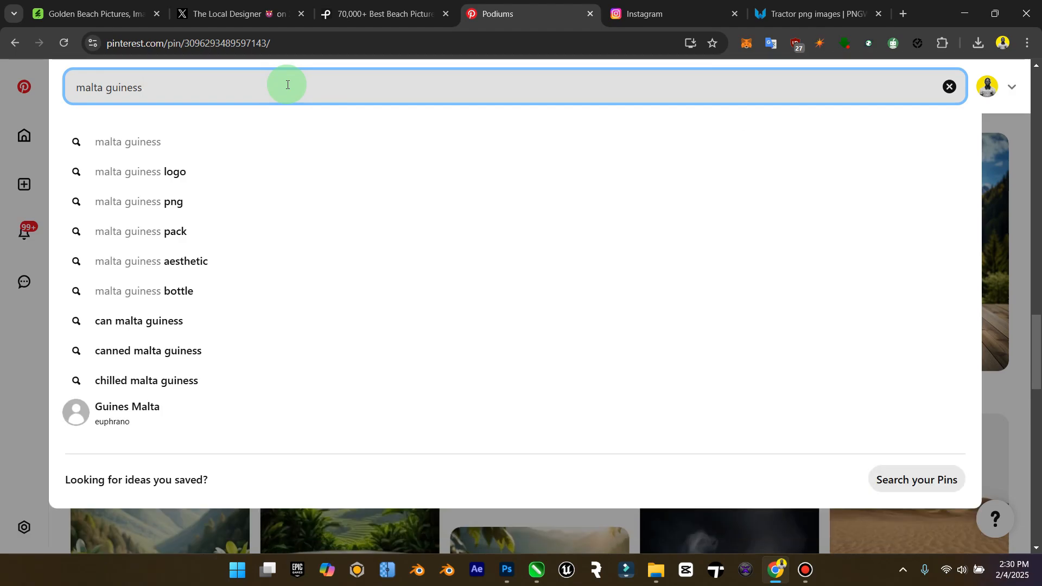
{"action": "type", "text": " poster"}
{"action": "key", "text": "Return"}
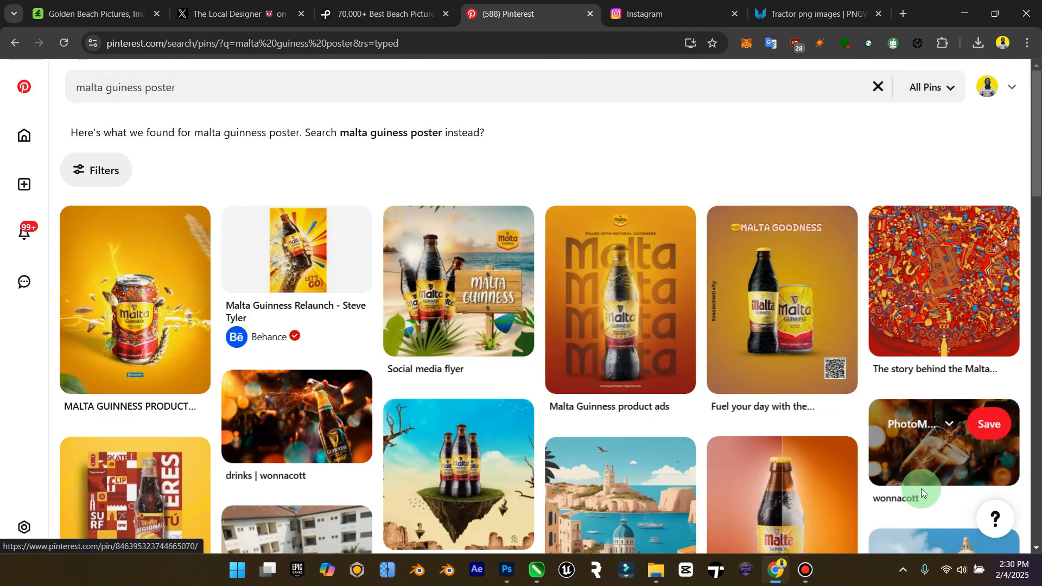
{"action": "scroll", "coordinate": [923, 491], "scroll_direction": "down", "scroll_amount": 2}
{"action": "scroll", "coordinate": [719, 470], "scroll_direction": "down", "scroll_amount": 6}
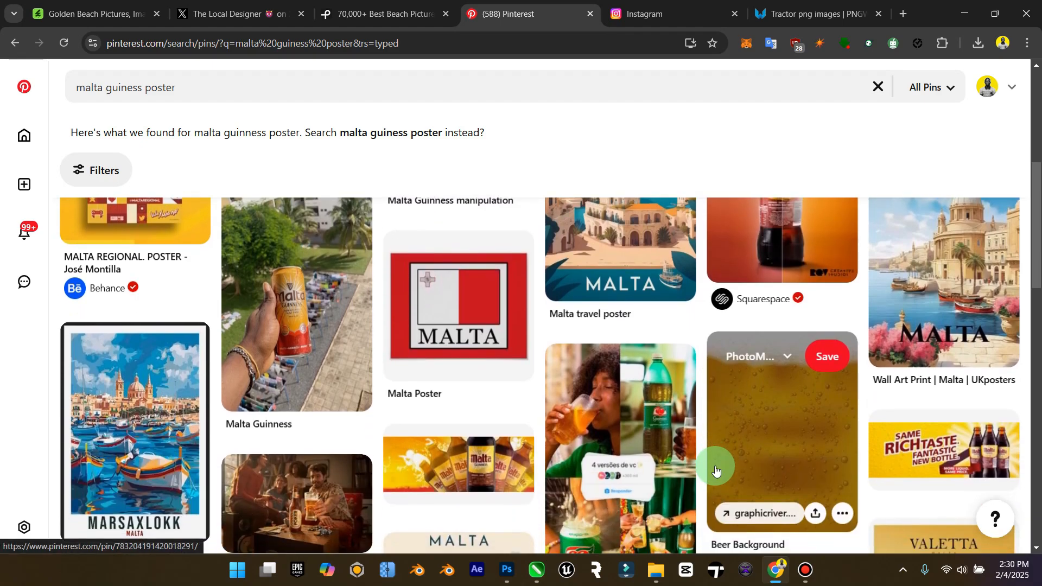
{"action": "scroll", "coordinate": [716, 471], "scroll_direction": "up", "scroll_amount": 6}
{"action": "scroll", "coordinate": [715, 467], "scroll_direction": "up", "scroll_amount": 2}
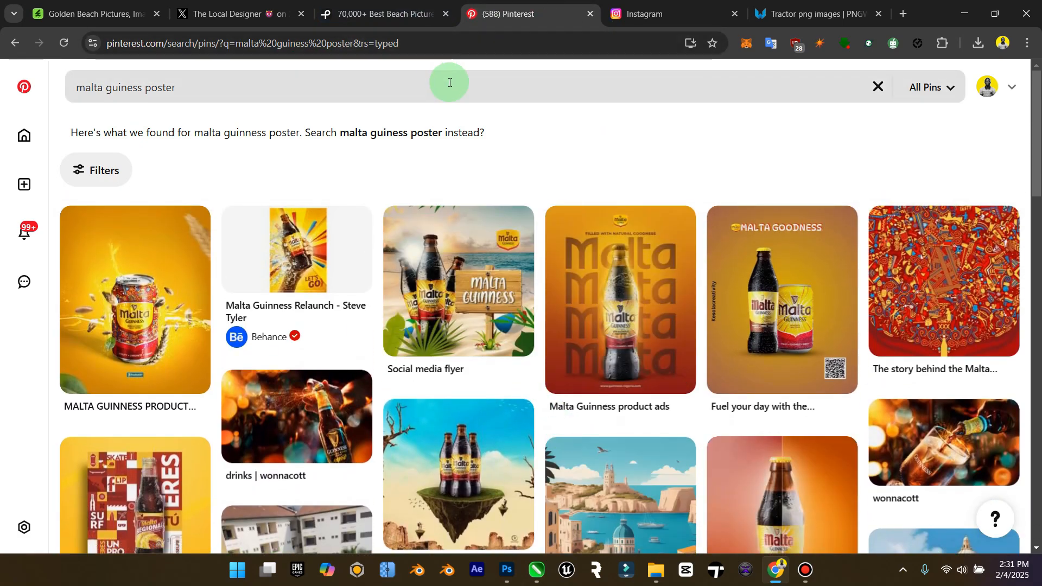
Switch to the open PNGWing page and look through its current image results.
{"action": "left_click", "coordinate": [546, 45]}
{"action": "type", "text": "malt"}
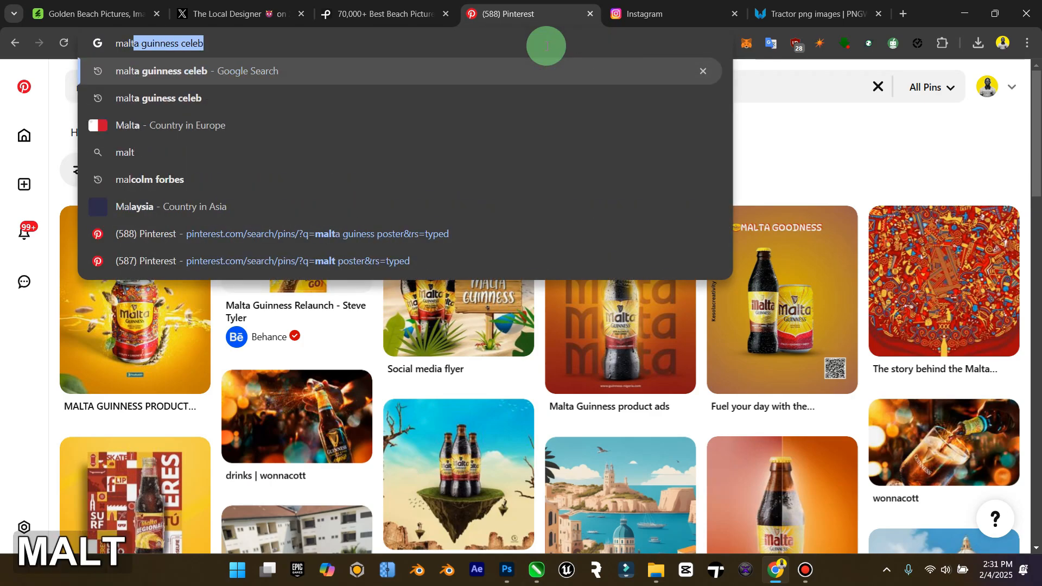
{"action": "left_click", "coordinate": [814, 13]}
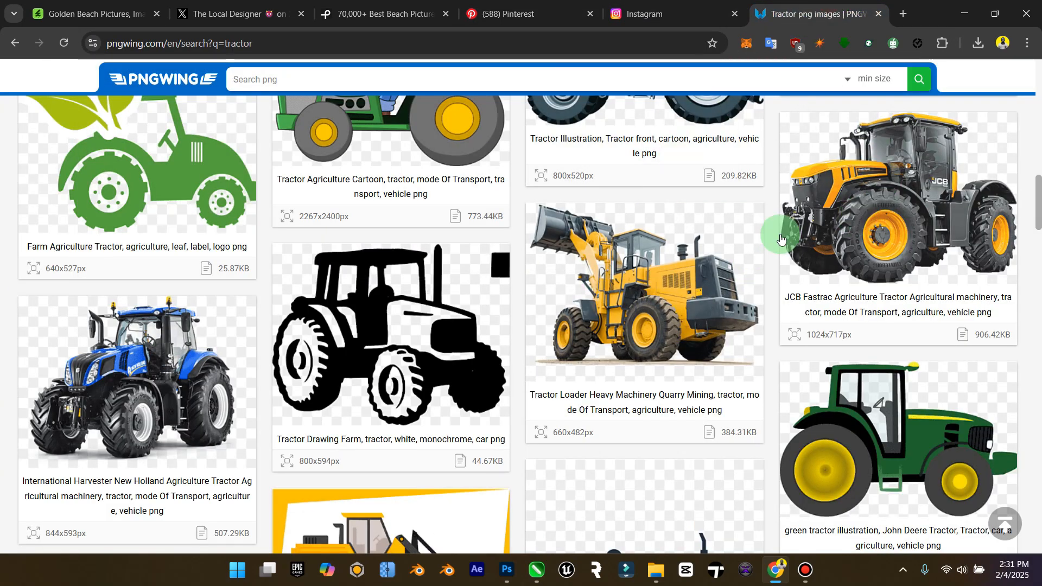
{"action": "left_click", "coordinate": [680, 299]}
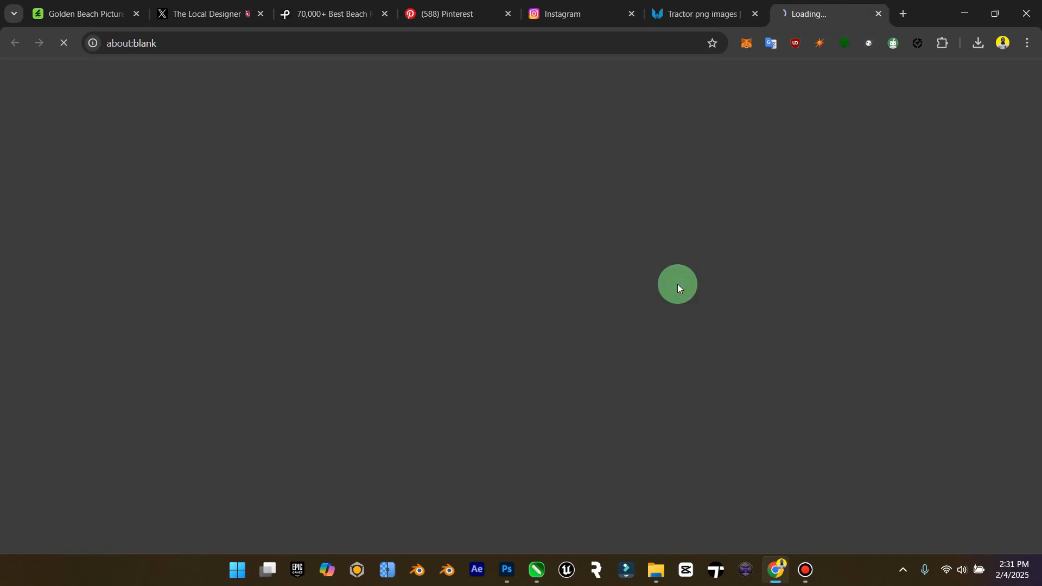
{"action": "left_click", "coordinate": [691, 11]}
{"action": "scroll", "coordinate": [550, 355], "scroll_direction": "down", "scroll_amount": 6}
{"action": "scroll", "coordinate": [549, 355], "scroll_direction": "down", "scroll_amount": 6}
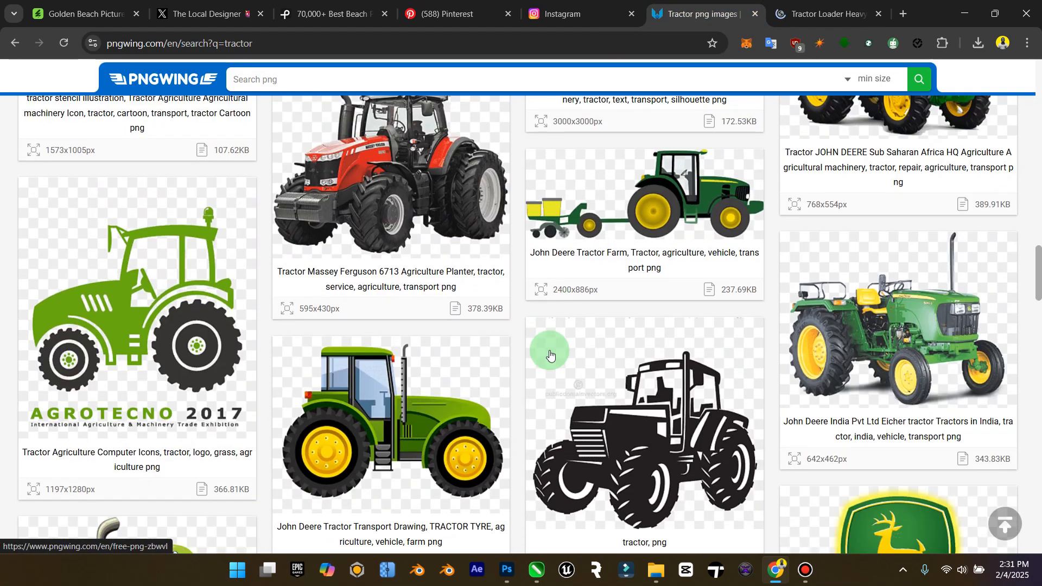
{"action": "scroll", "coordinate": [549, 349], "scroll_direction": "up", "scroll_amount": 4}
Search PNGWing for "malta guiness" images.
{"action": "left_click", "coordinate": [407, 75]}
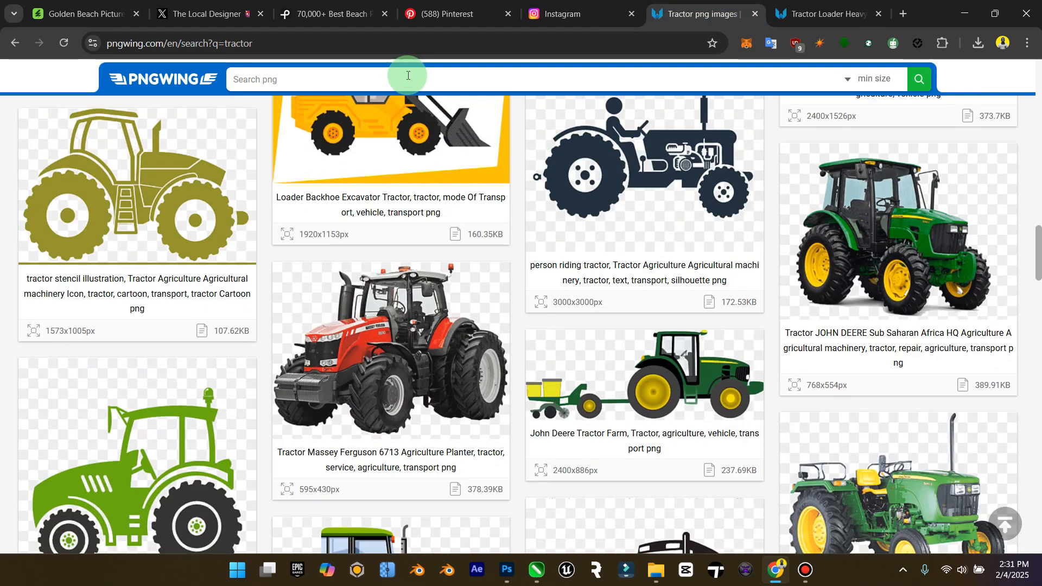
{"action": "type", "text": "malta g"}
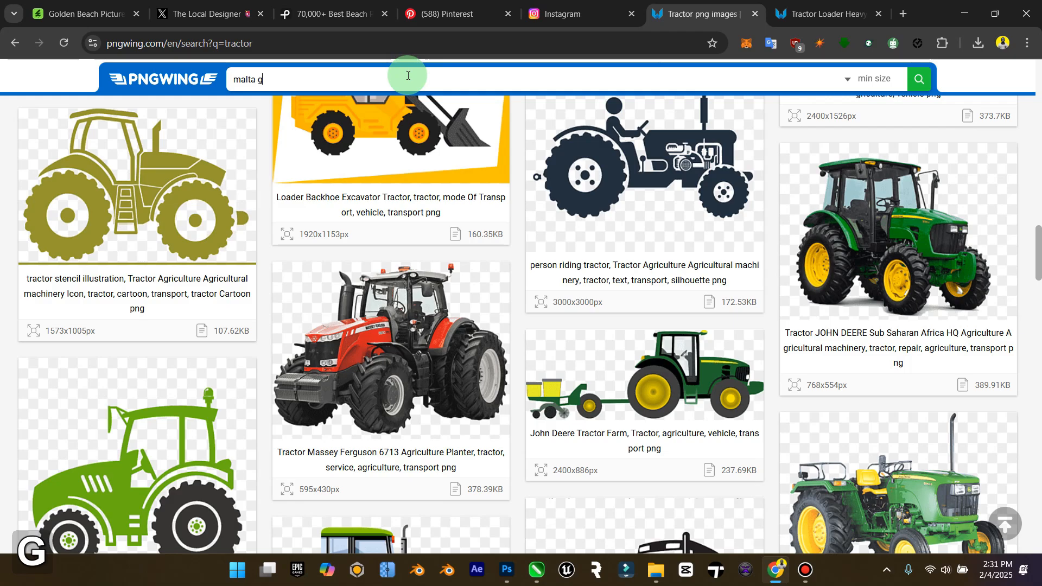
{"action": "type", "text": "uio"}
{"action": "key", "text": "BackSpace"}
{"action": "type", "text": "nness"}
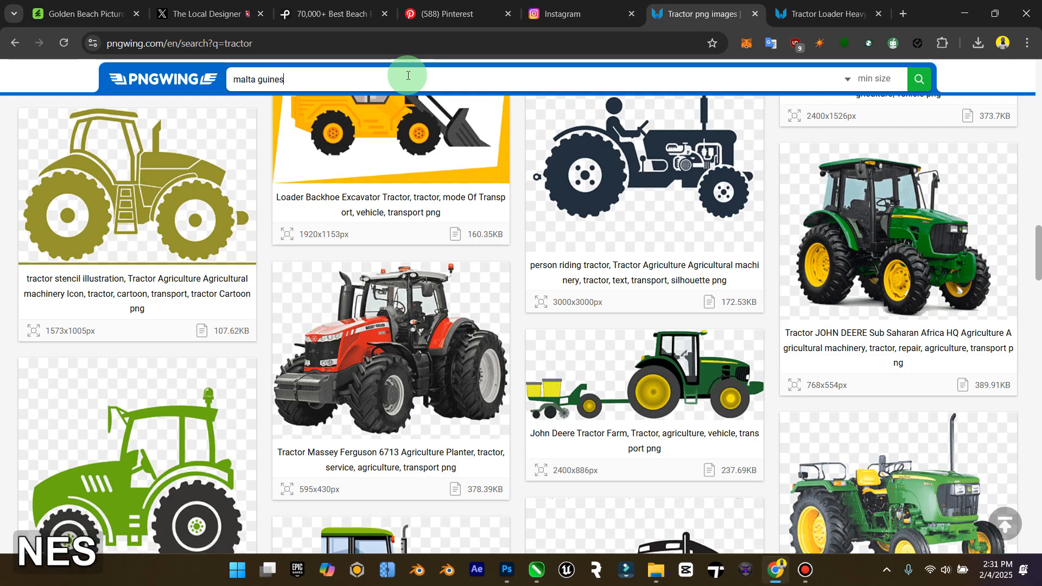
{"action": "key", "text": "Return"}
Return to the PNGWing home page from the other open tabs and search it for "malta guinness".
{"action": "left_click", "coordinate": [551, 8]}
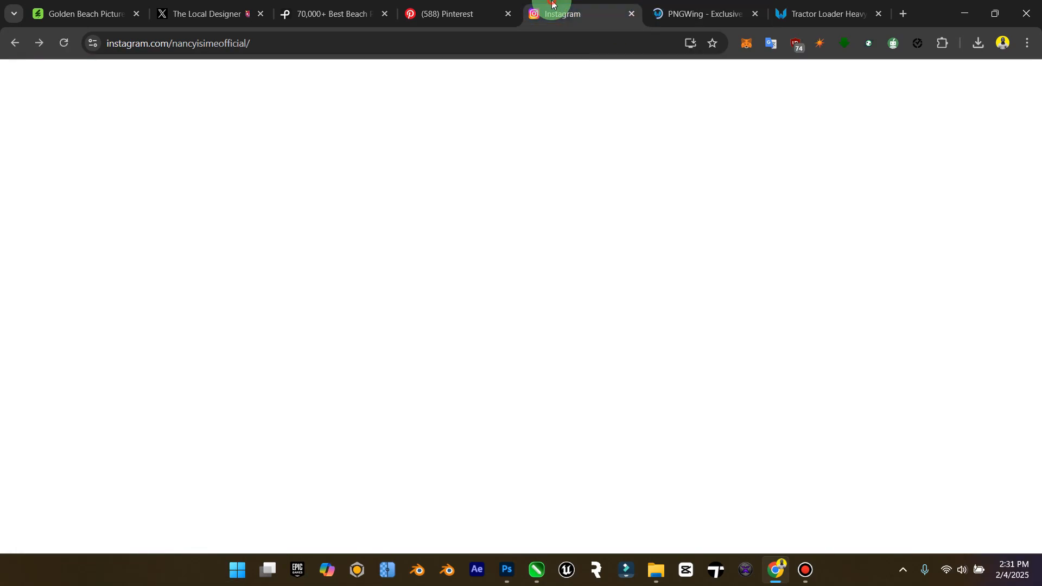
{"action": "left_click", "coordinate": [471, 5]}
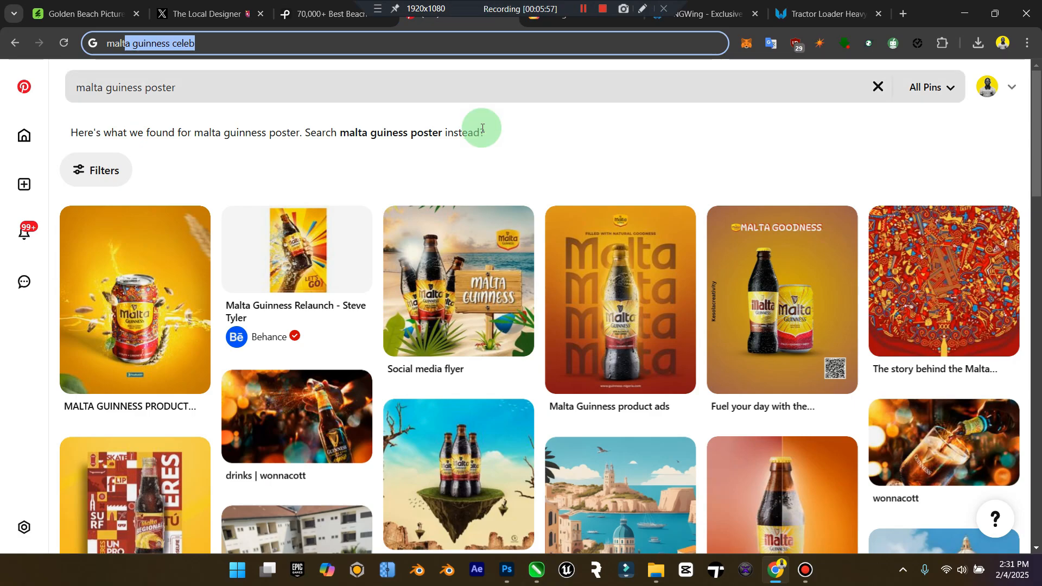
{"action": "left_click", "coordinate": [665, 3]}
{"action": "left_click", "coordinate": [446, 243]}
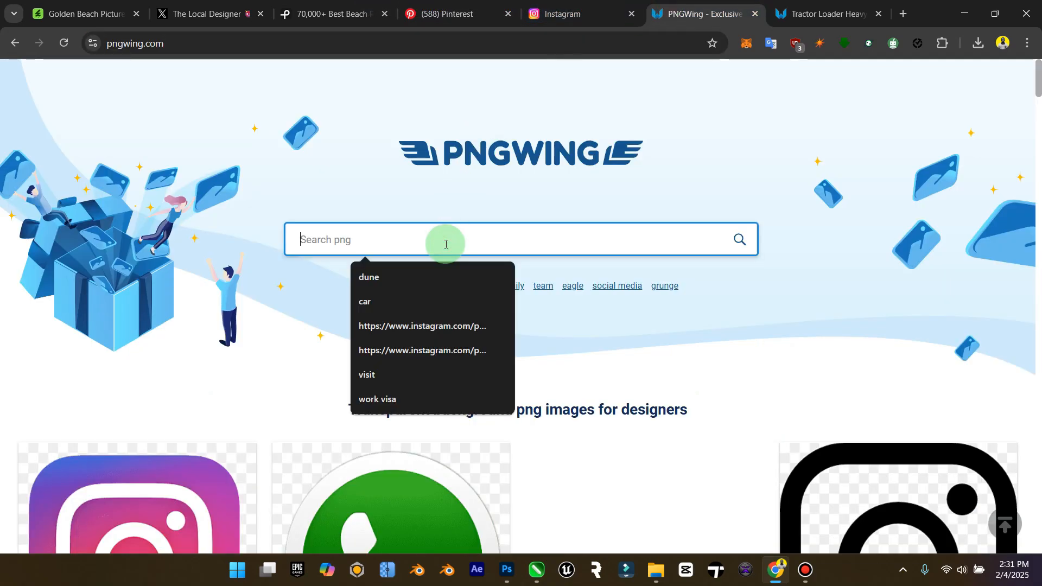
{"action": "type", "text": "malta "}
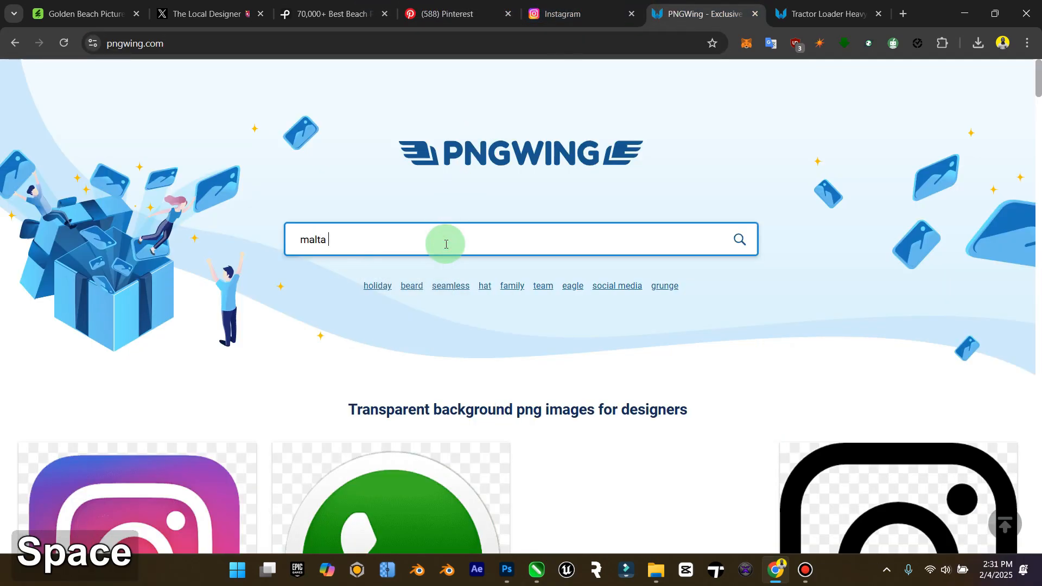
{"action": "type", "text": "guinness"}
{"action": "key", "text": "Return"}
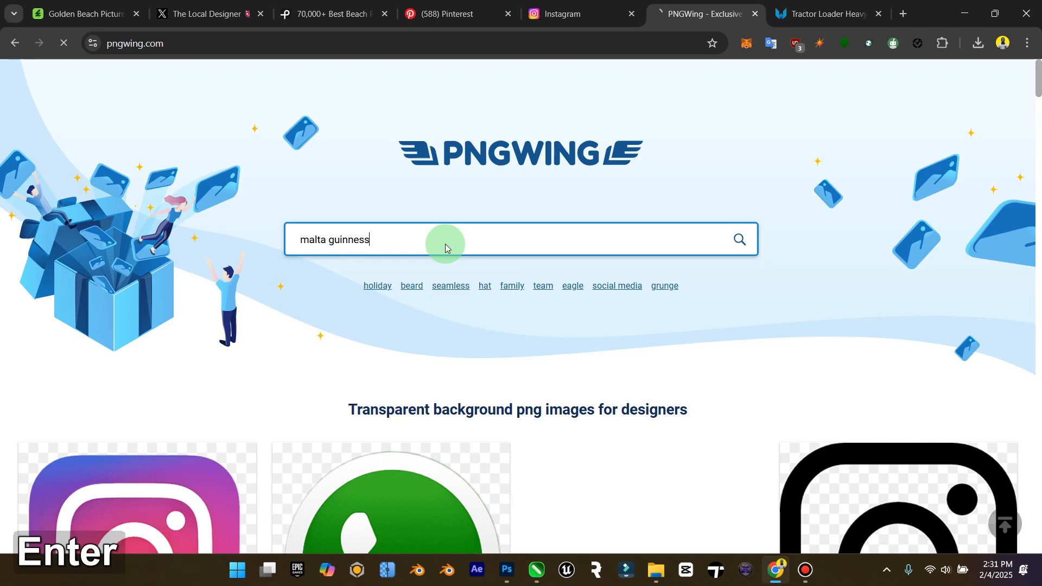
Search PNGWing for "guinness" and browse the results for a usable Malta Guinness graphic.
{"action": "left_click", "coordinate": [446, 244]}
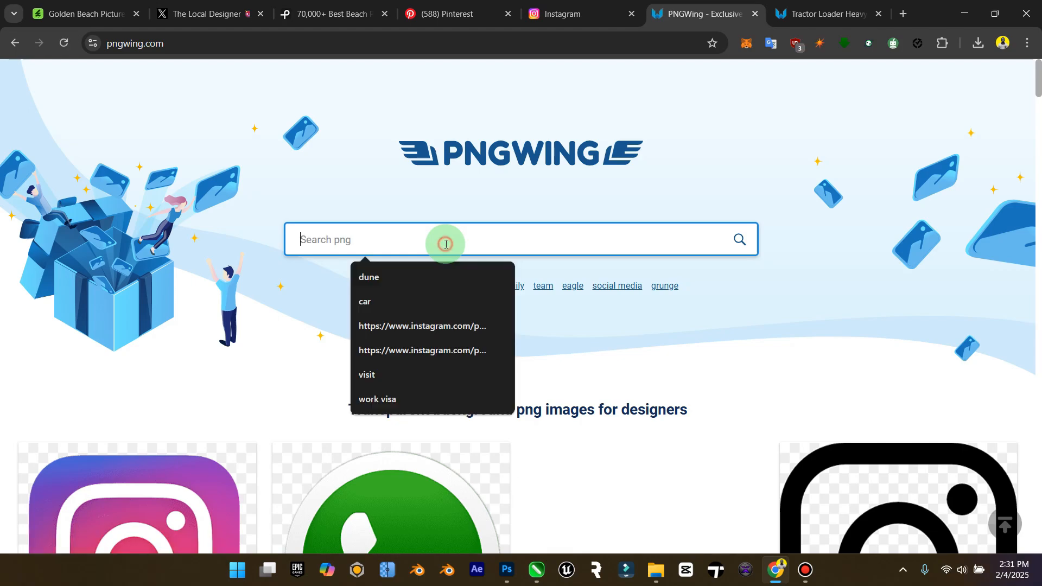
{"action": "type", "text": "guinne"}
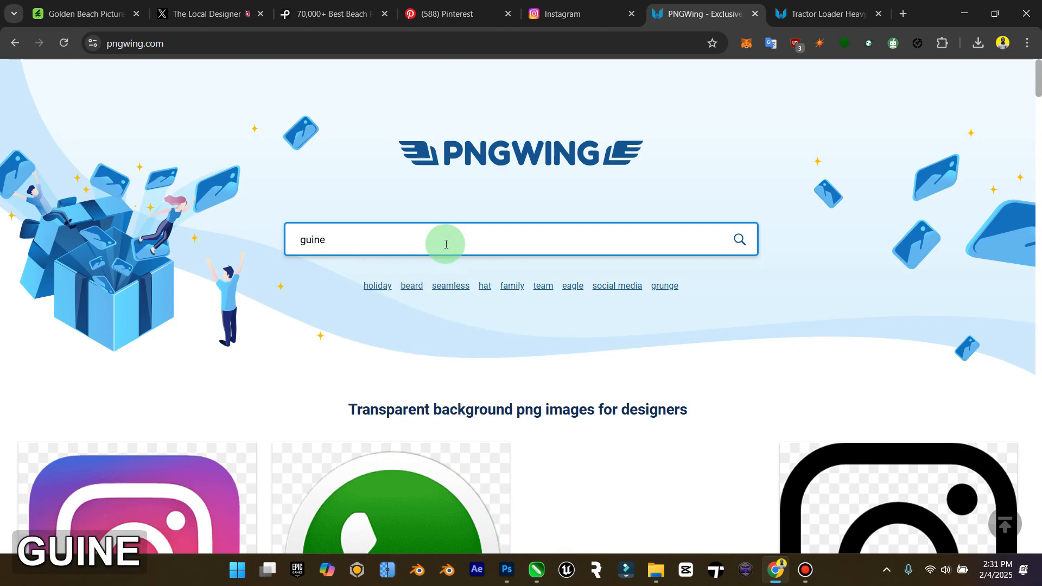
{"action": "type", "text": "s"}
{"action": "key", "text": "BackSpace"}
{"action": "key", "text": "BackSpace"}
{"action": "type", "text": "ness"}
{"action": "key", "text": "Return"}
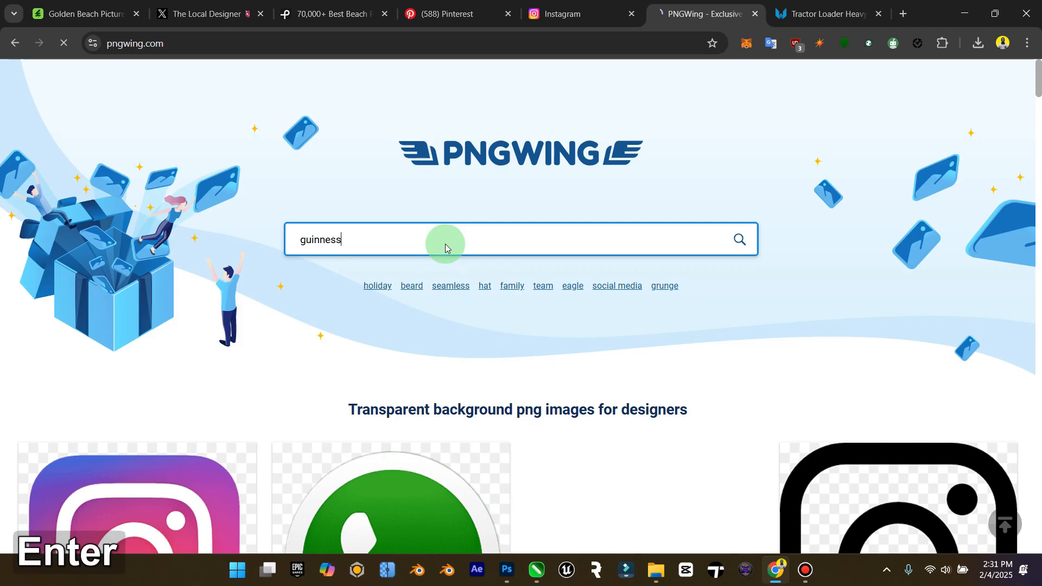
{"action": "scroll", "coordinate": [446, 248], "scroll_direction": "down", "scroll_amount": 3}
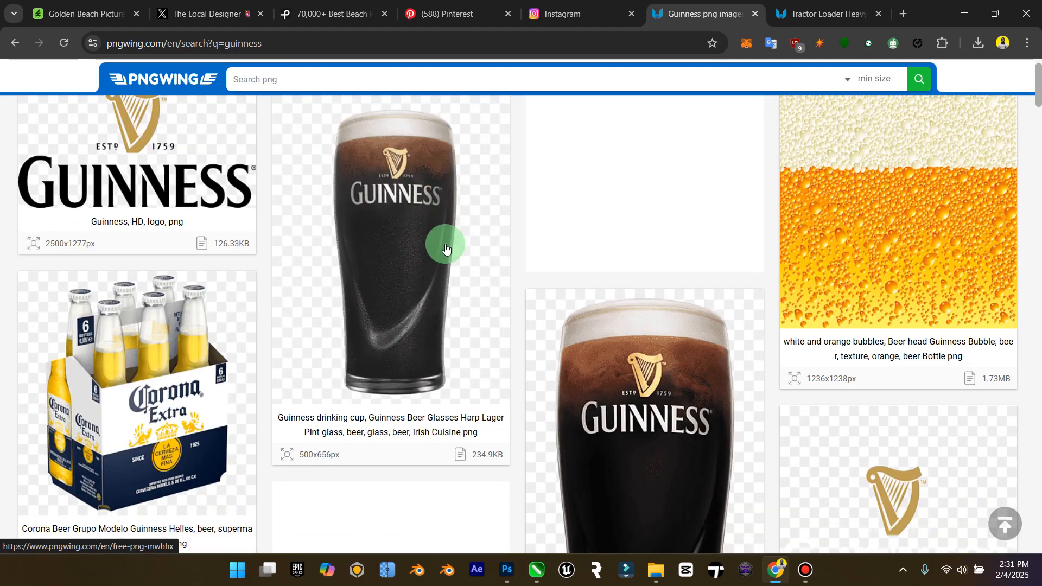
{"action": "scroll", "coordinate": [446, 248], "scroll_direction": "down", "scroll_amount": 20}
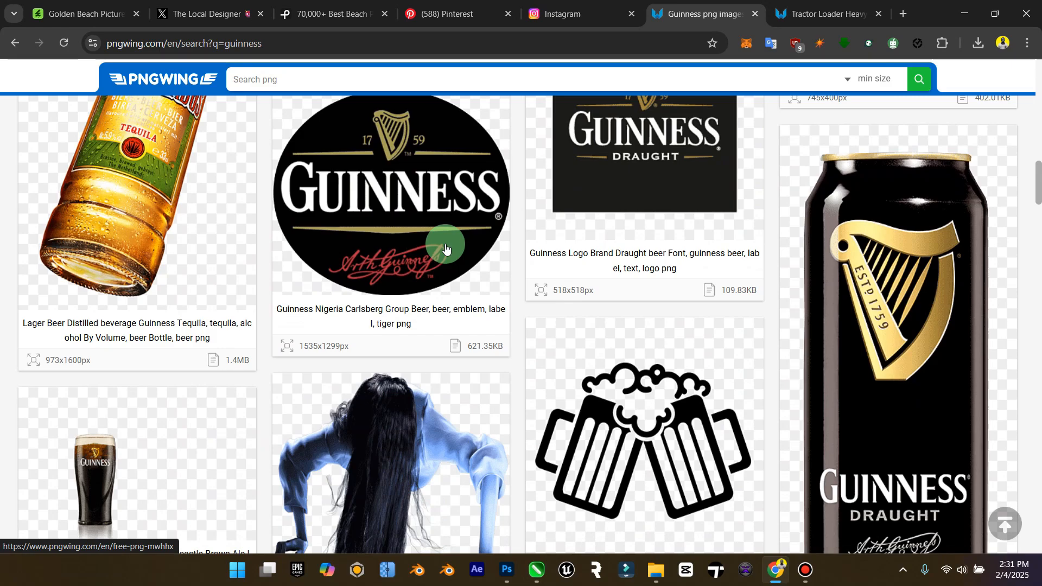
{"action": "scroll", "coordinate": [447, 248], "scroll_direction": "down", "scroll_amount": 20}
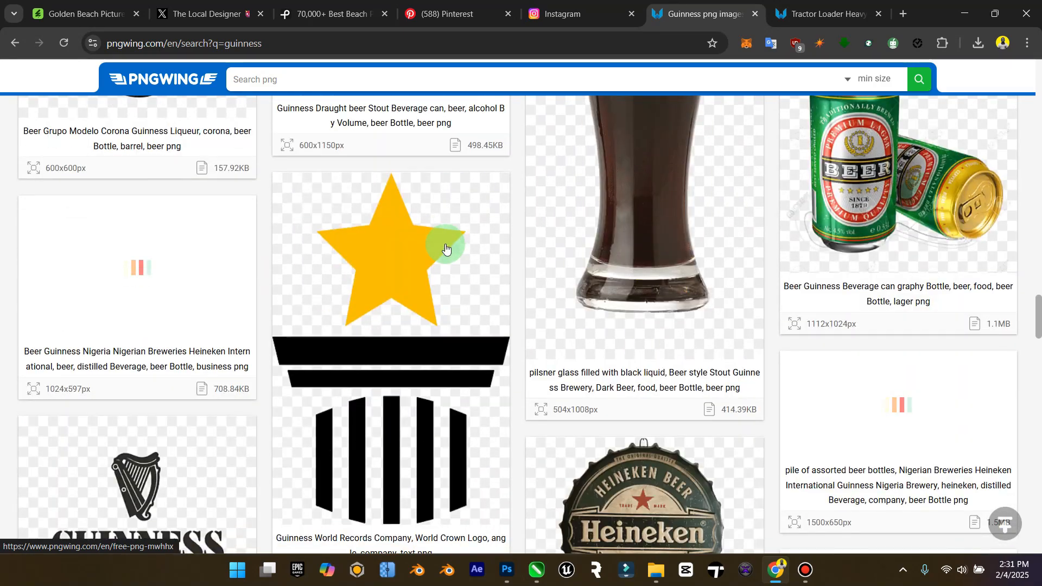
Search Google for "malta guinness logo png" and show the image results.
{"action": "left_click", "coordinate": [519, 47]}
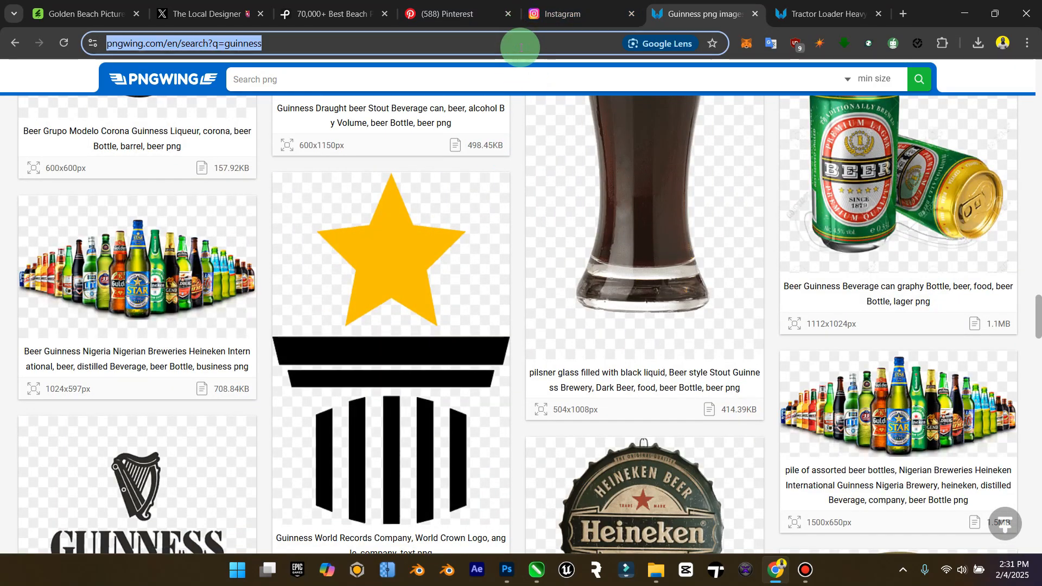
{"action": "type", "text": "malta"}
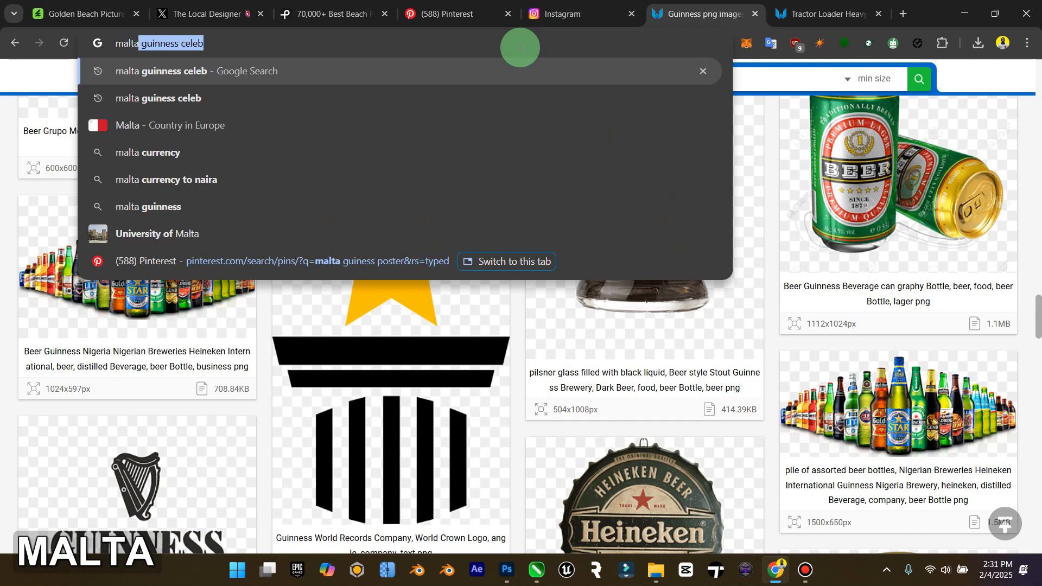
{"action": "key", "text": "BackSpace"}
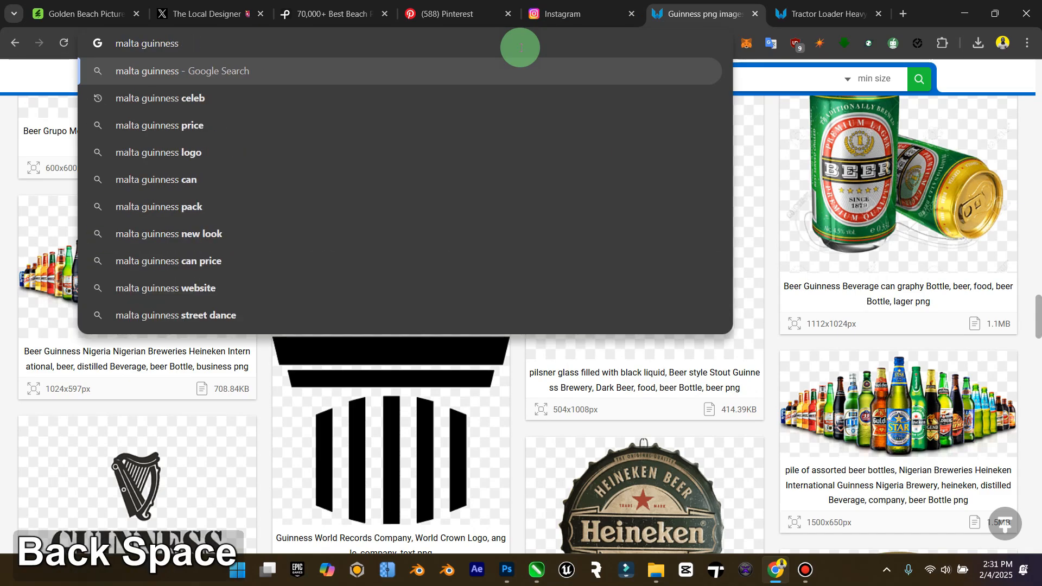
{"action": "type", "text": "logo p"}
{"action": "type", "text": "ng"}
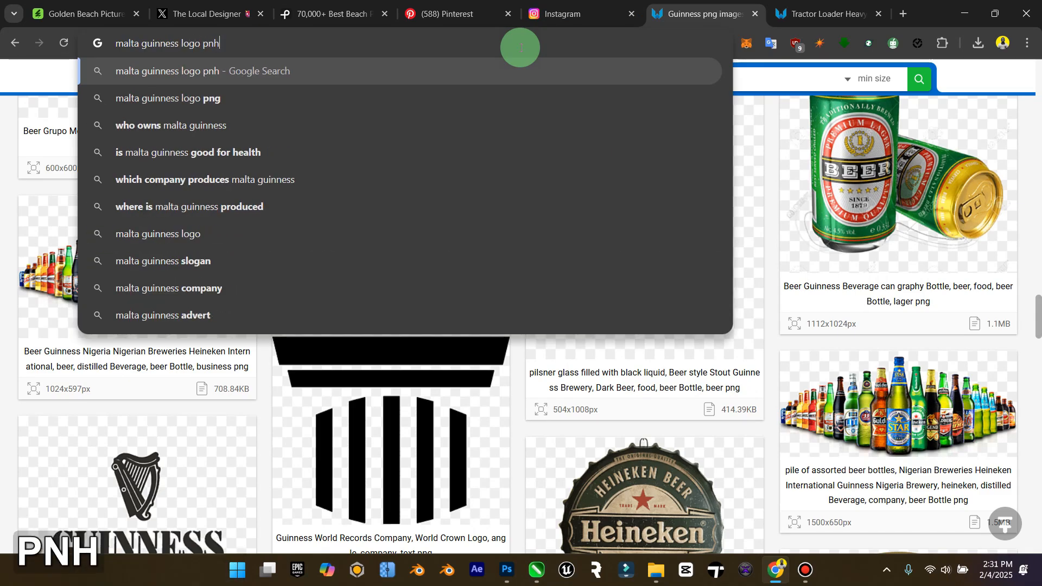
{"action": "key", "text": "Return"}
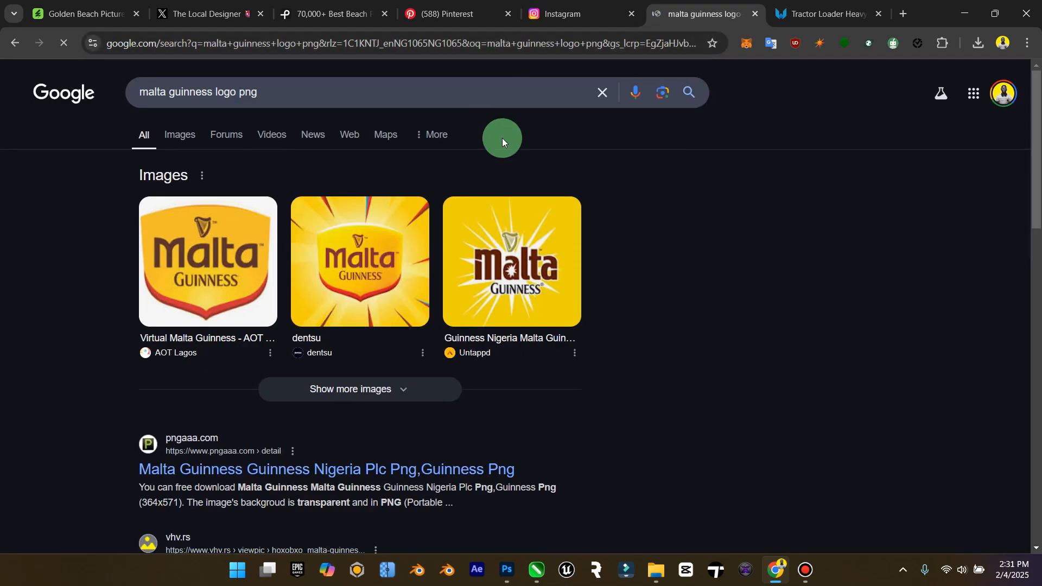
{"action": "left_click", "coordinate": [159, 140]}
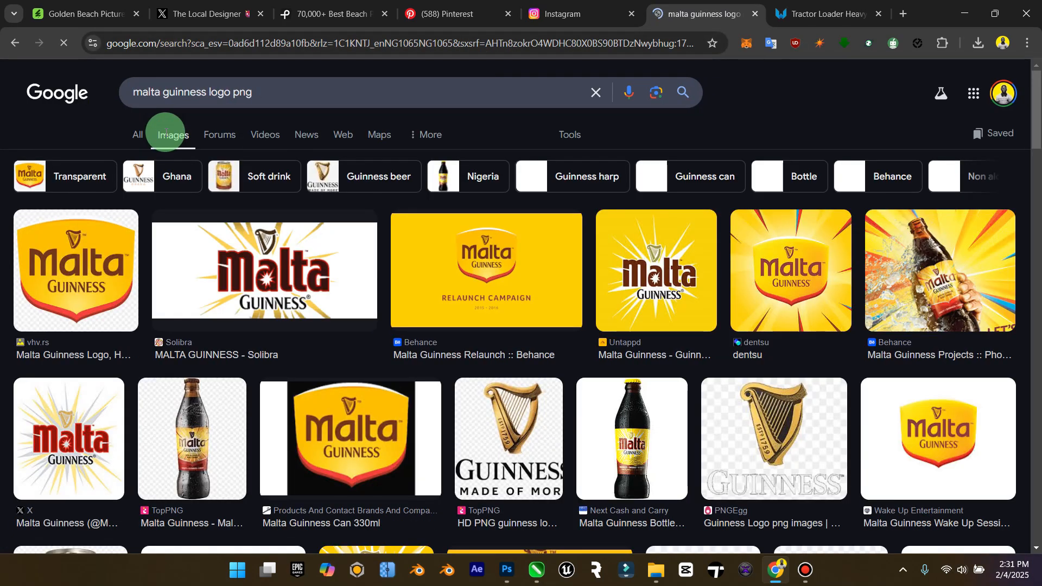
Preview the Malta Guinness shield logo from vhv.rs, check the image in its own tab, and open its source page.
{"action": "left_click", "coordinate": [112, 245]}
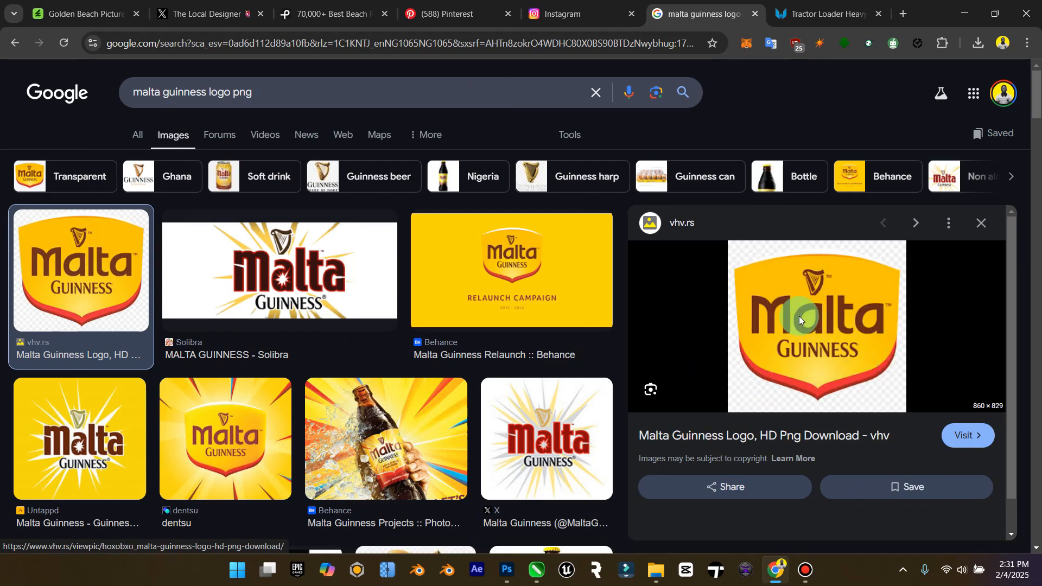
{"action": "right_click", "coordinate": [800, 320]}
{"action": "left_click", "coordinate": [877, 397]}
{"action": "left_click", "coordinate": [725, 18]}
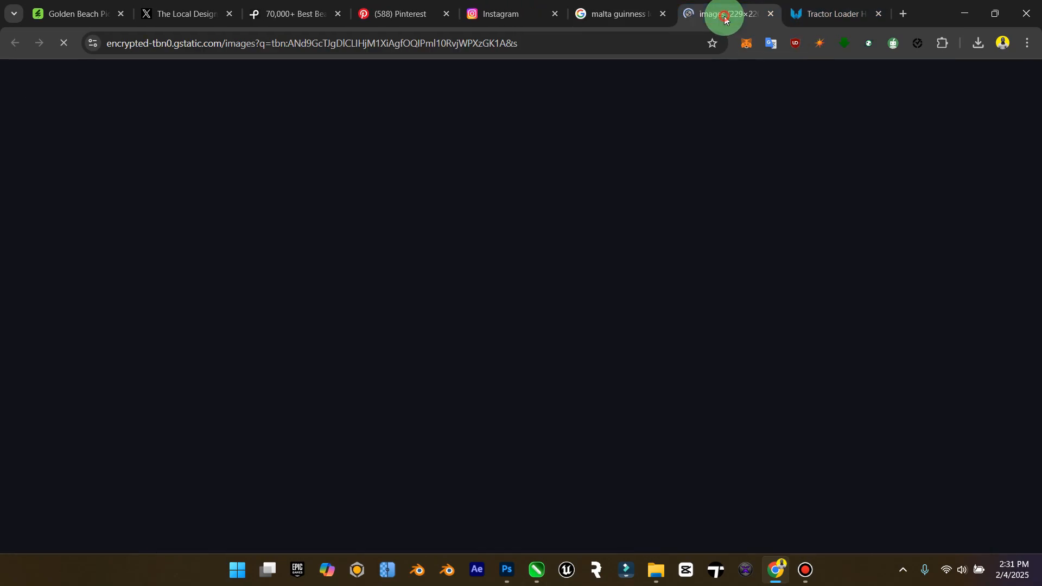
{"action": "left_click", "coordinate": [772, 15]}
{"action": "scroll", "coordinate": [623, 240], "scroll_direction": "down", "scroll_amount": 3}
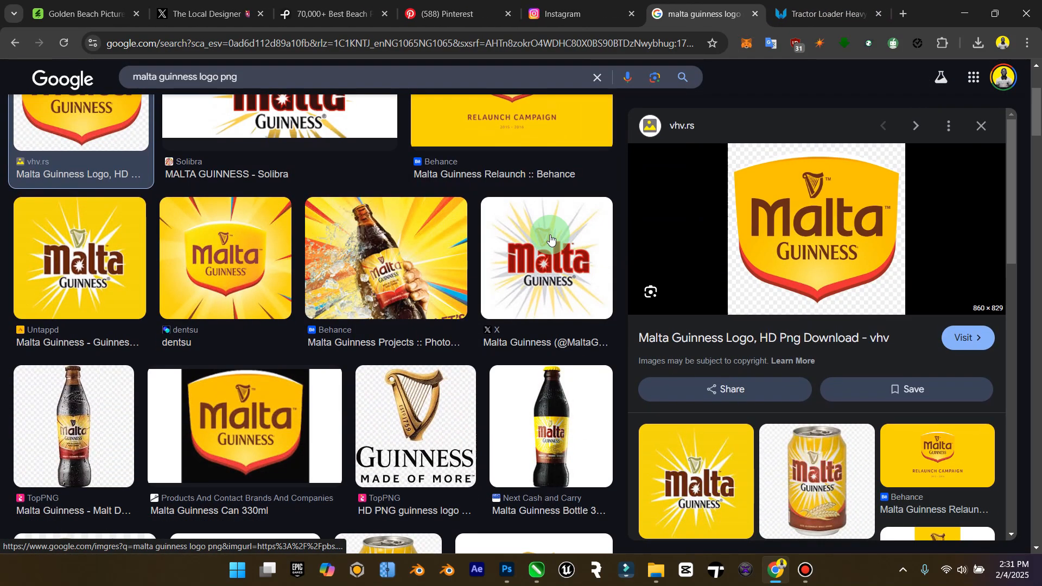
{"action": "left_click", "coordinate": [816, 234]}
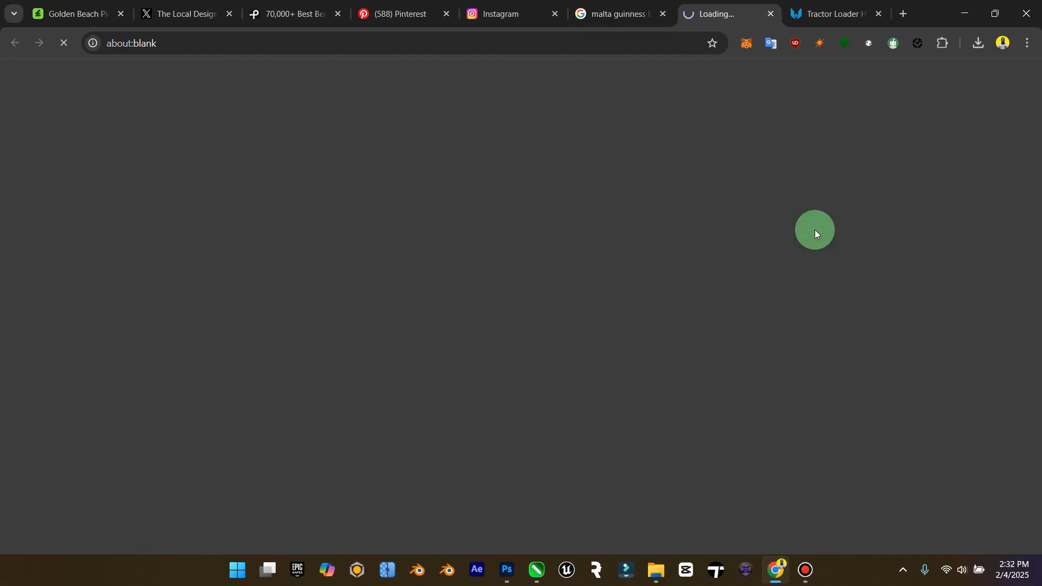
Switch to the PNGWing tractor loader page and download its PNG, completing the letter-order check.
{"action": "left_click", "coordinate": [826, 12]}
{"action": "scroll", "coordinate": [539, 303], "scroll_direction": "down", "scroll_amount": 10}
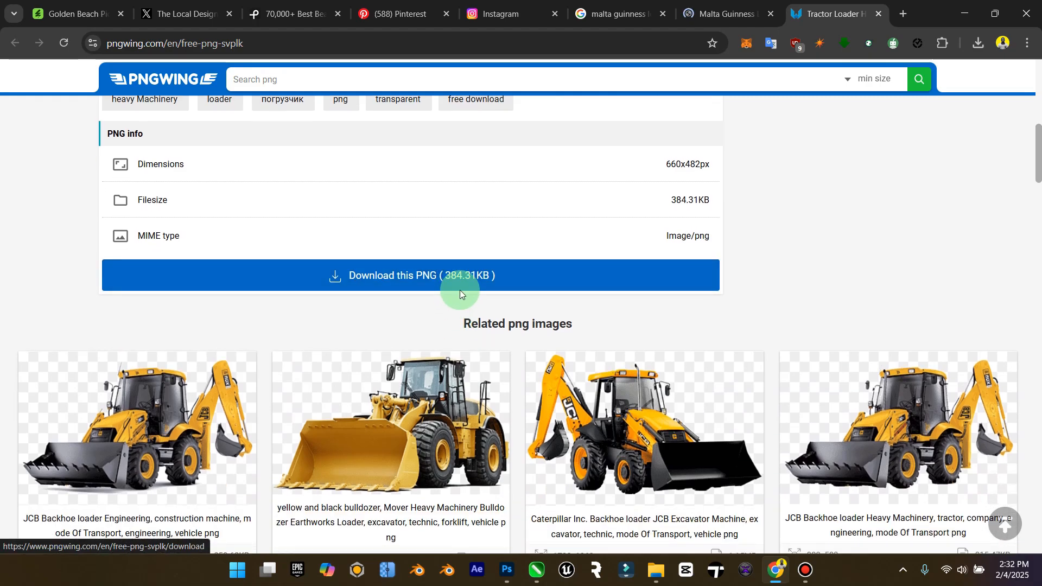
{"action": "left_click", "coordinate": [469, 277]}
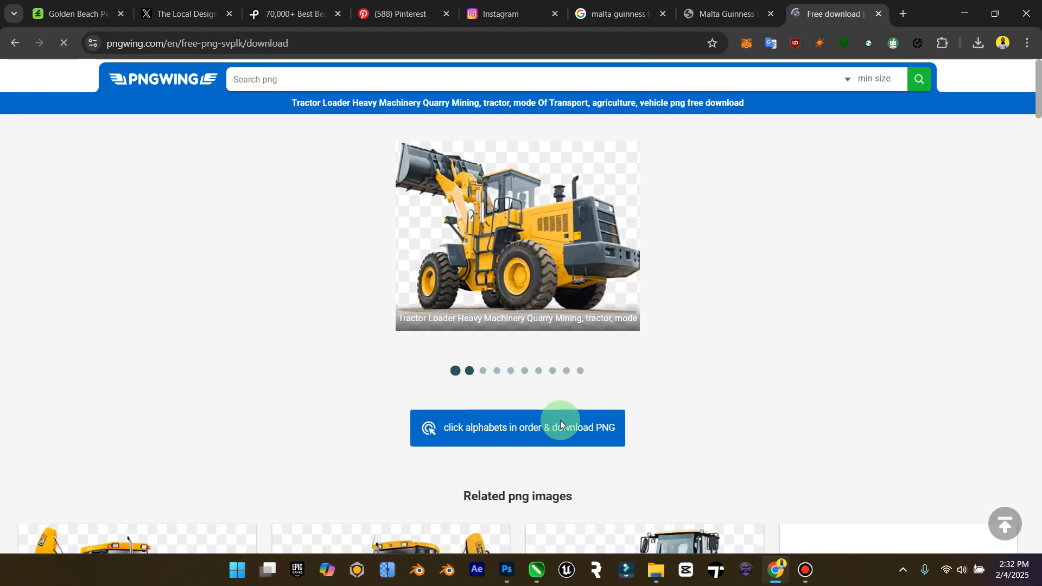
{"action": "left_click", "coordinate": [561, 420]}
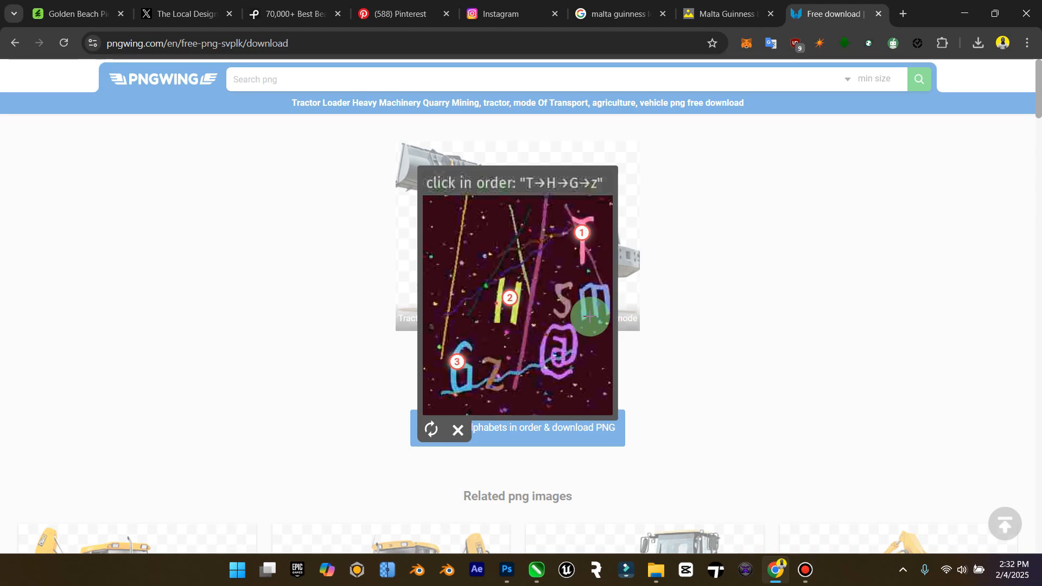
{"action": "left_click", "coordinate": [497, 364]}
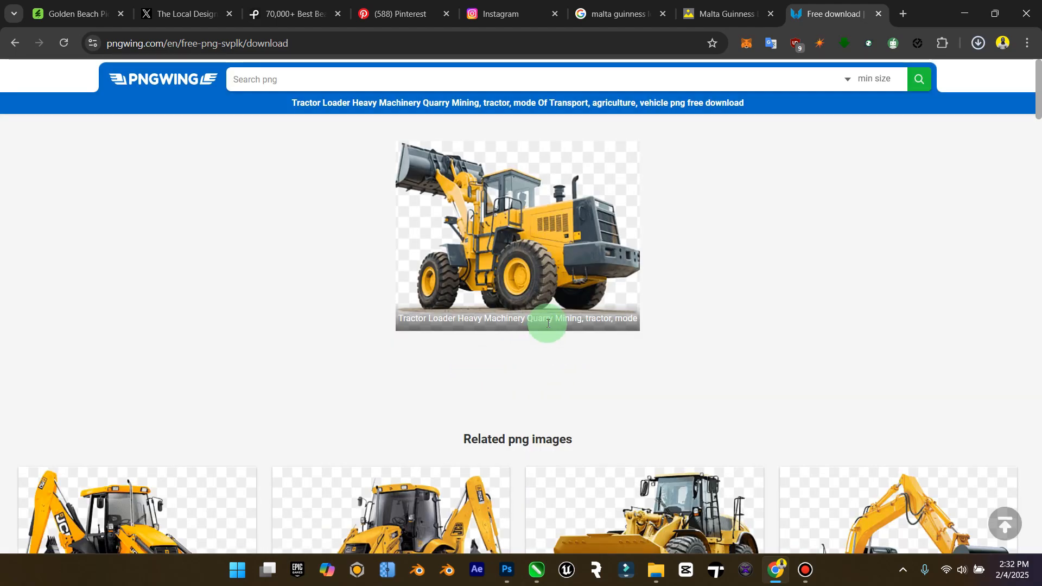
Find the yellow Caterpillar hydraulic excavator (1200x1071px) among the related PNGWing images and download its PNG.
{"action": "scroll", "coordinate": [426, 392], "scroll_direction": "down", "scroll_amount": 4}
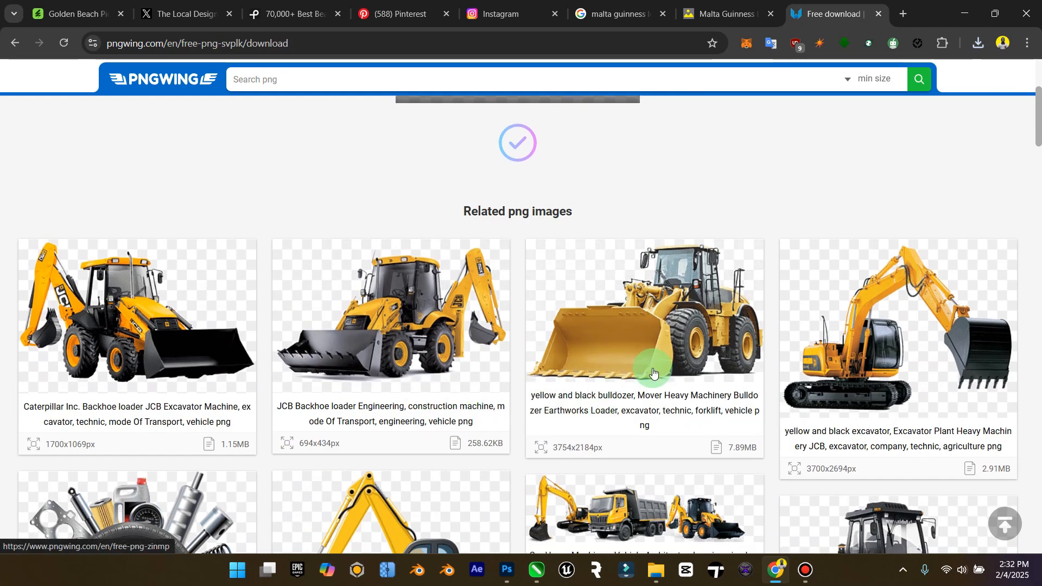
{"action": "scroll", "coordinate": [653, 366], "scroll_direction": "down", "scroll_amount": 3}
{"action": "scroll", "coordinate": [653, 372], "scroll_direction": "down", "scroll_amount": 4}
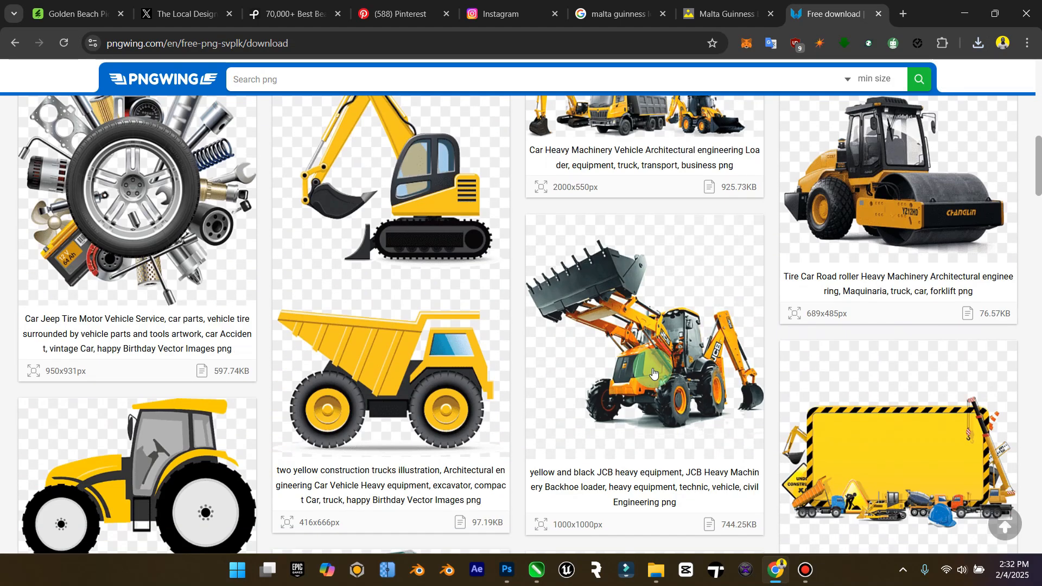
{"action": "scroll", "coordinate": [653, 373], "scroll_direction": "down", "scroll_amount": 7}
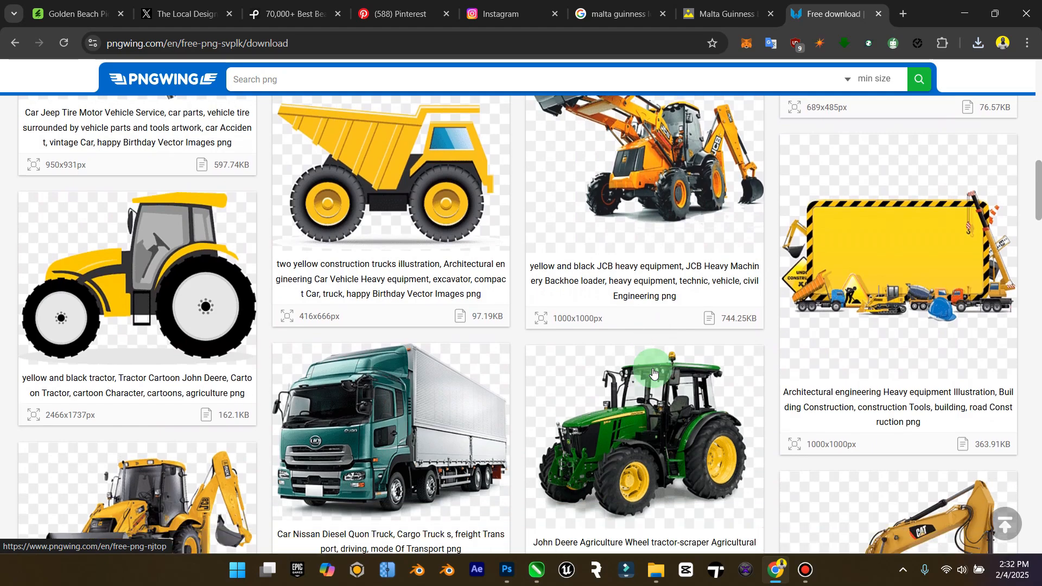
{"action": "scroll", "coordinate": [653, 372], "scroll_direction": "down", "scroll_amount": 3}
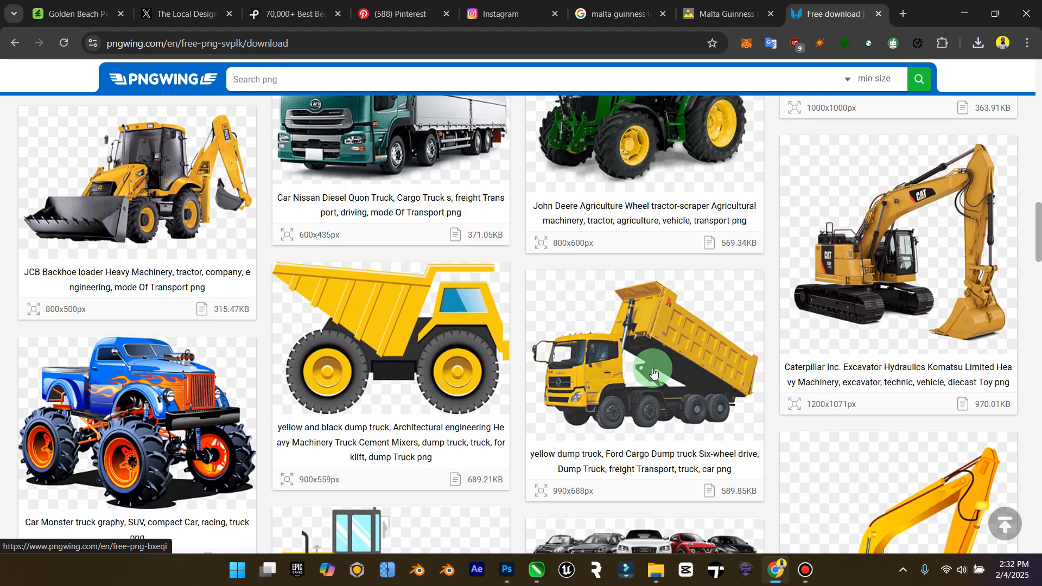
{"action": "left_click", "coordinate": [944, 337]}
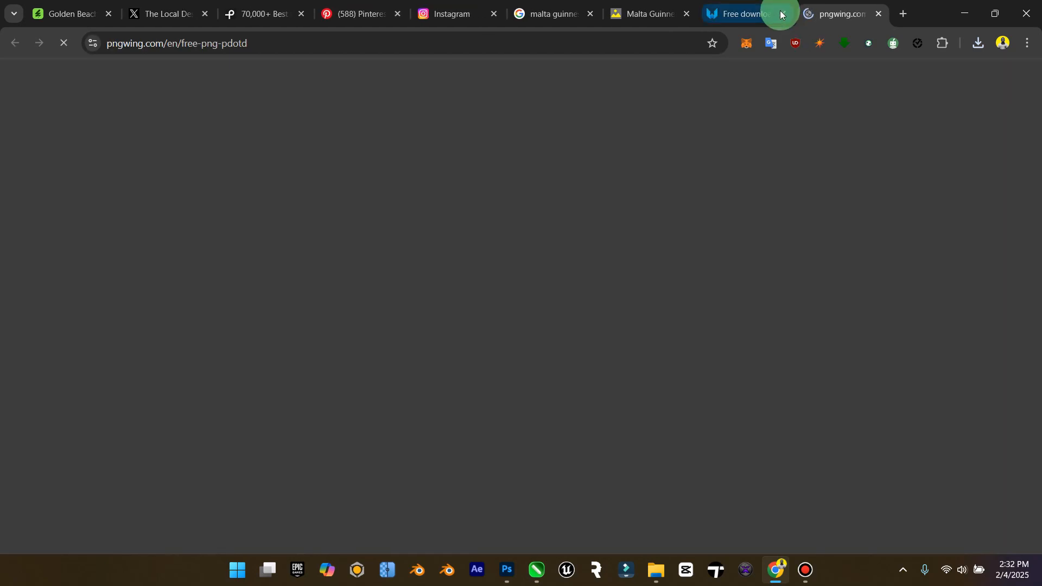
{"action": "scroll", "coordinate": [616, 273], "scroll_direction": "down", "scroll_amount": 6}
{"action": "scroll", "coordinate": [577, 298], "scroll_direction": "down", "scroll_amount": 8}
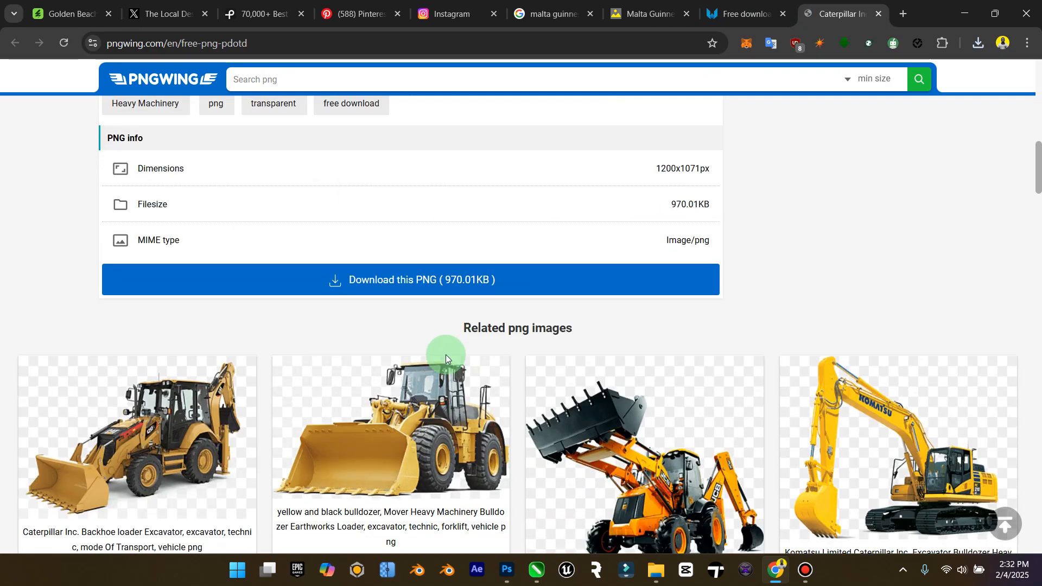
{"action": "scroll", "coordinate": [510, 320], "scroll_direction": "down", "scroll_amount": 2}
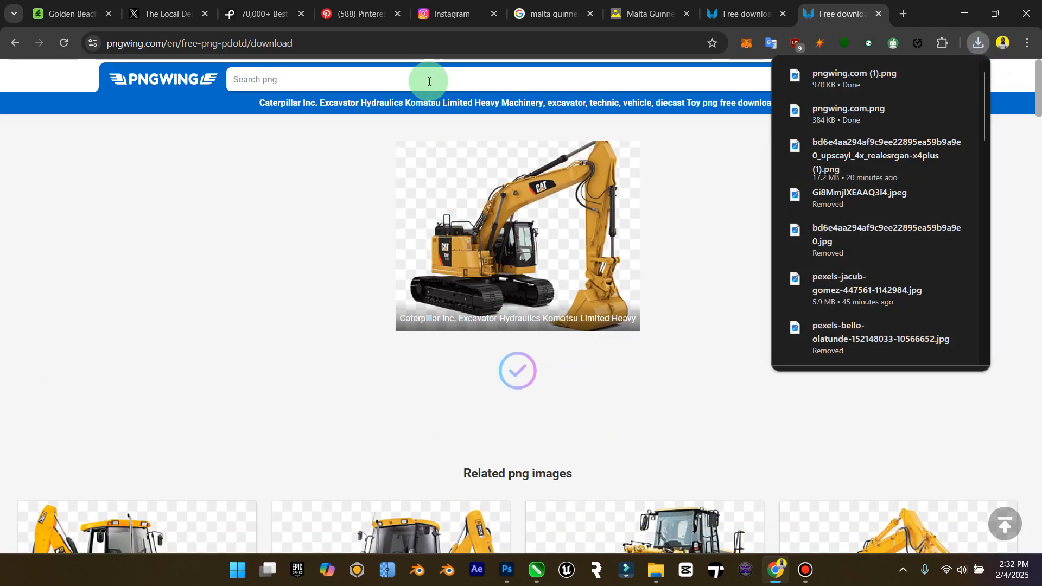
Search PNGWing for "crane" and look through the results for a suitable construction crane.
{"action": "left_click", "coordinate": [429, 81]}
{"action": "type", "text": "crane"}
{"action": "key", "text": "Return"}
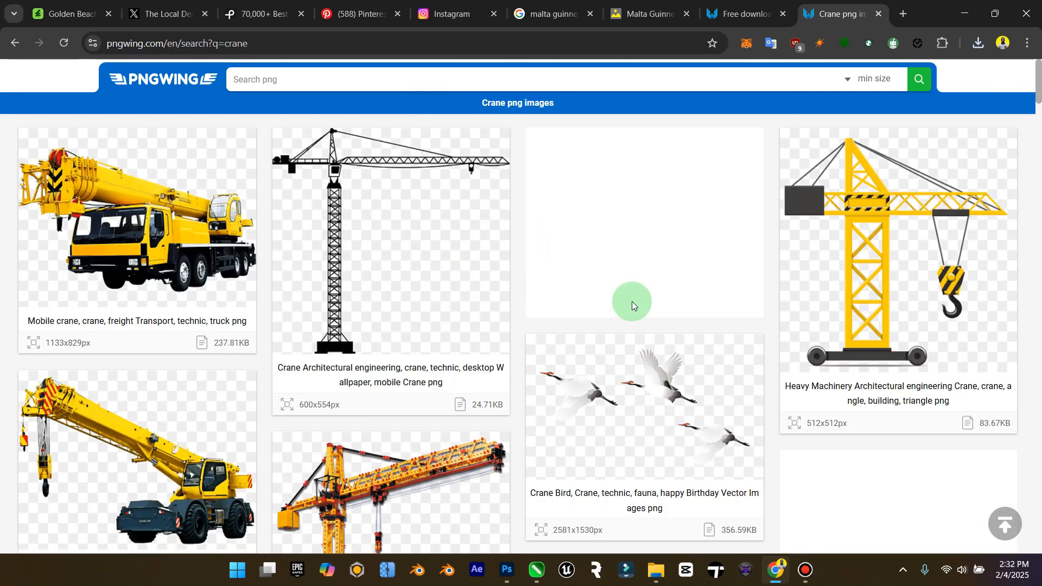
{"action": "scroll", "coordinate": [632, 302], "scroll_direction": "down", "scroll_amount": 4}
{"action": "scroll", "coordinate": [522, 302], "scroll_direction": "down", "scroll_amount": 5}
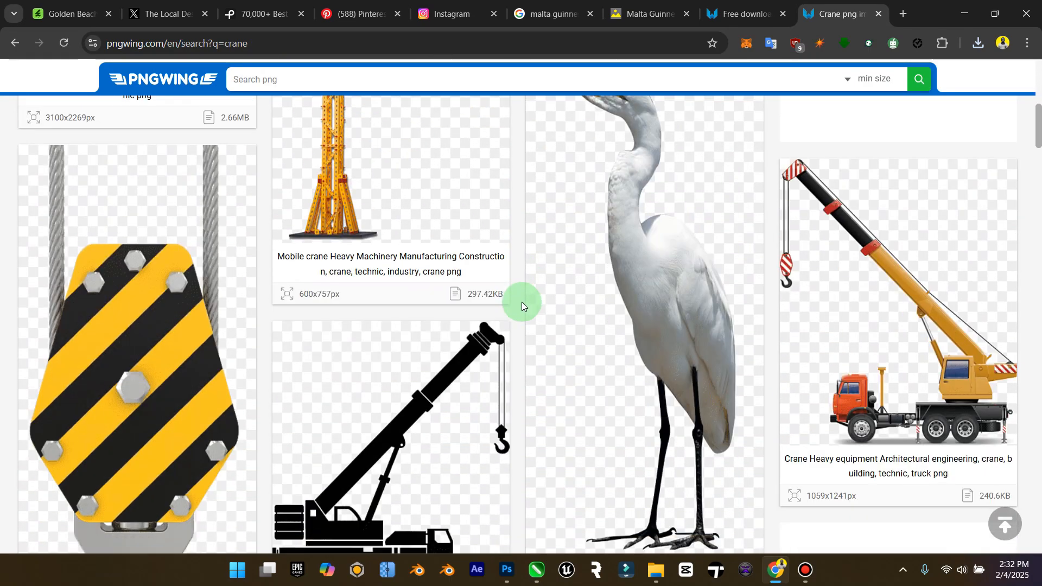
{"action": "scroll", "coordinate": [522, 306], "scroll_direction": "down", "scroll_amount": 11}
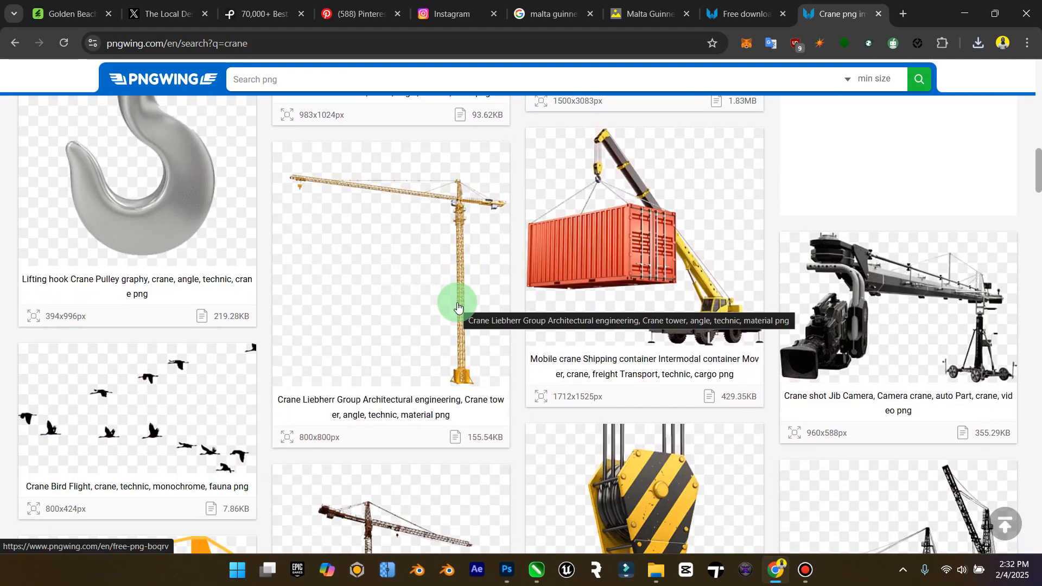
{"action": "scroll", "coordinate": [457, 306], "scroll_direction": "down", "scroll_amount": 1}
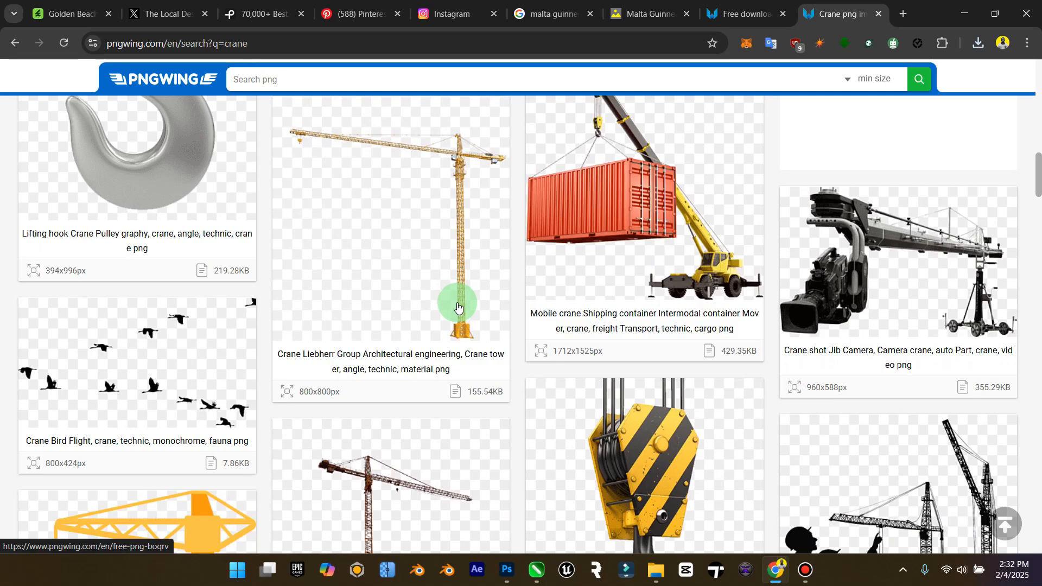
{"action": "scroll", "coordinate": [717, 283], "scroll_direction": "up", "scroll_amount": 2}
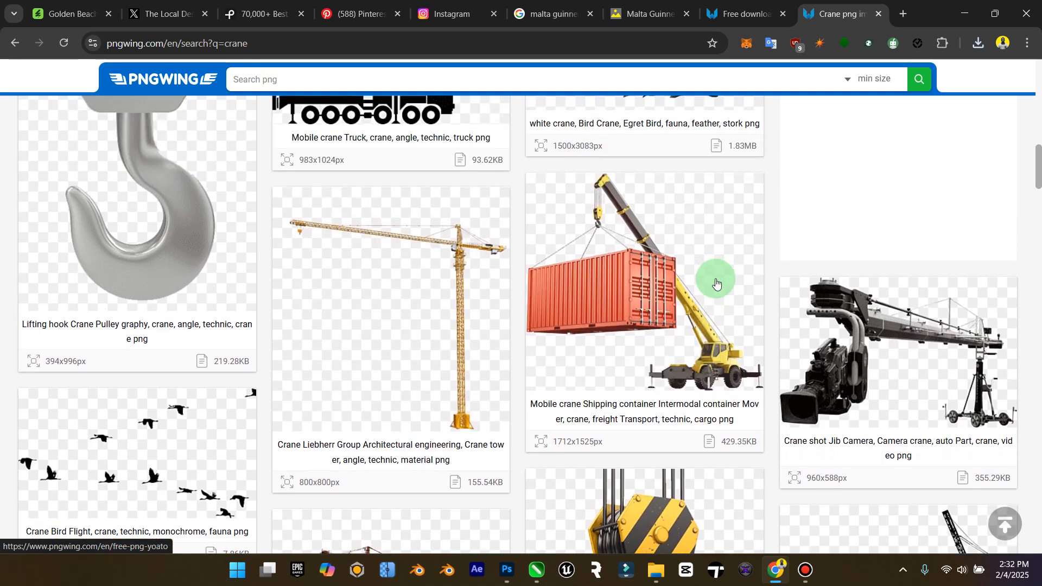
{"action": "scroll", "coordinate": [706, 358], "scroll_direction": "down", "scroll_amount": 5}
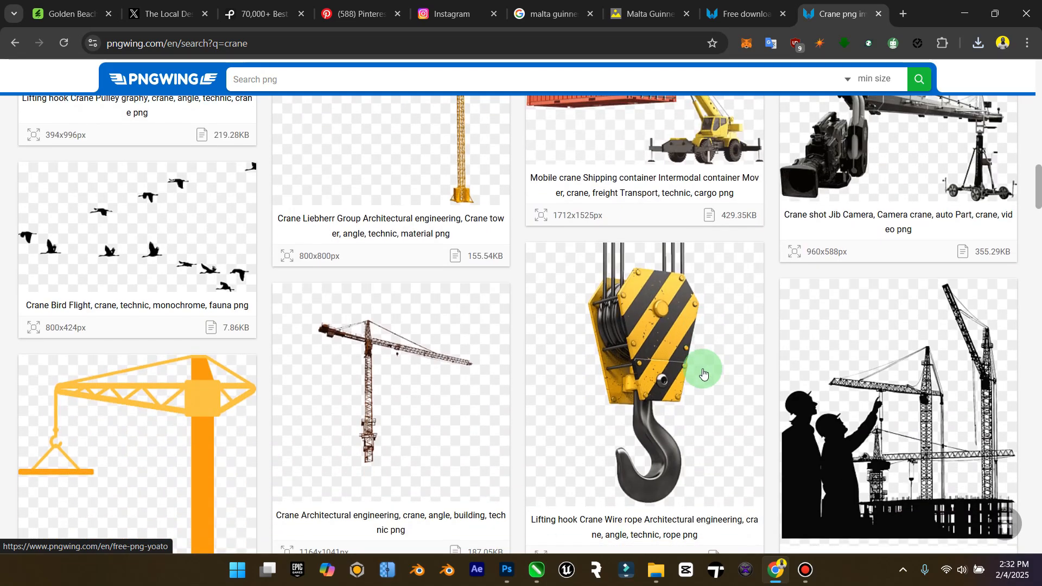
{"action": "scroll", "coordinate": [703, 373], "scroll_direction": "down", "scroll_amount": 6}
{"action": "scroll", "coordinate": [701, 371], "scroll_direction": "down", "scroll_amount": 3}
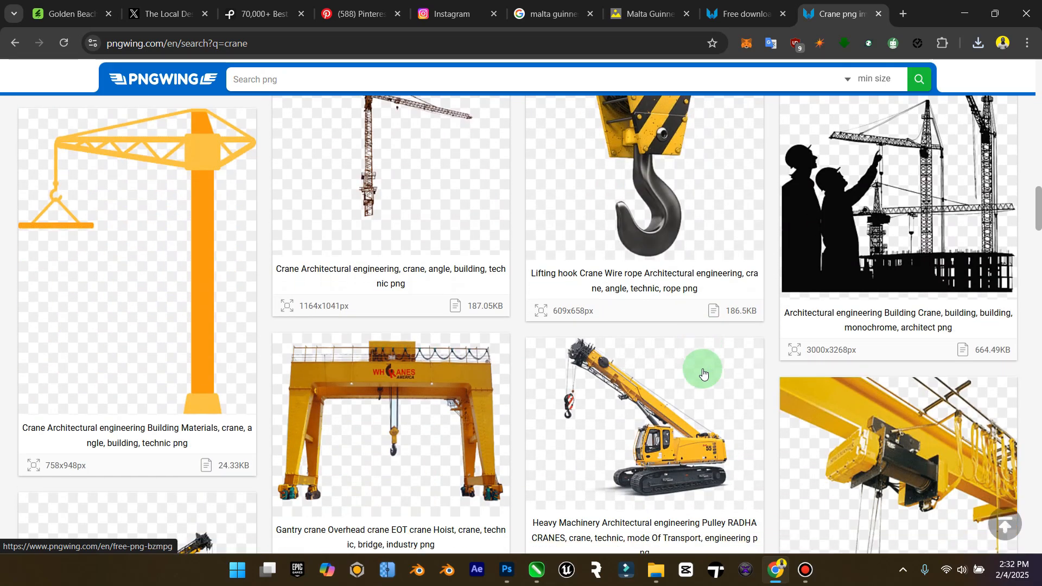
Open the yellow level luffing tower crane image (800x800px) further down the results and download its PNG.
{"action": "left_click_drag", "start_coordinate": [1038, 231], "coordinate": [1012, 400]}
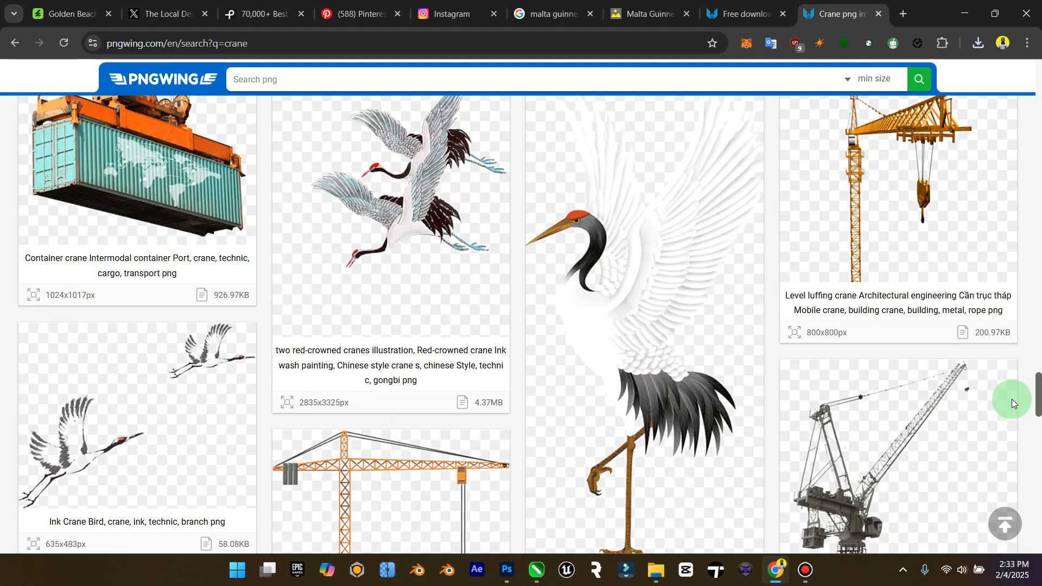
{"action": "scroll", "coordinate": [858, 349], "scroll_direction": "up", "scroll_amount": 3}
{"action": "left_click", "coordinate": [858, 348]}
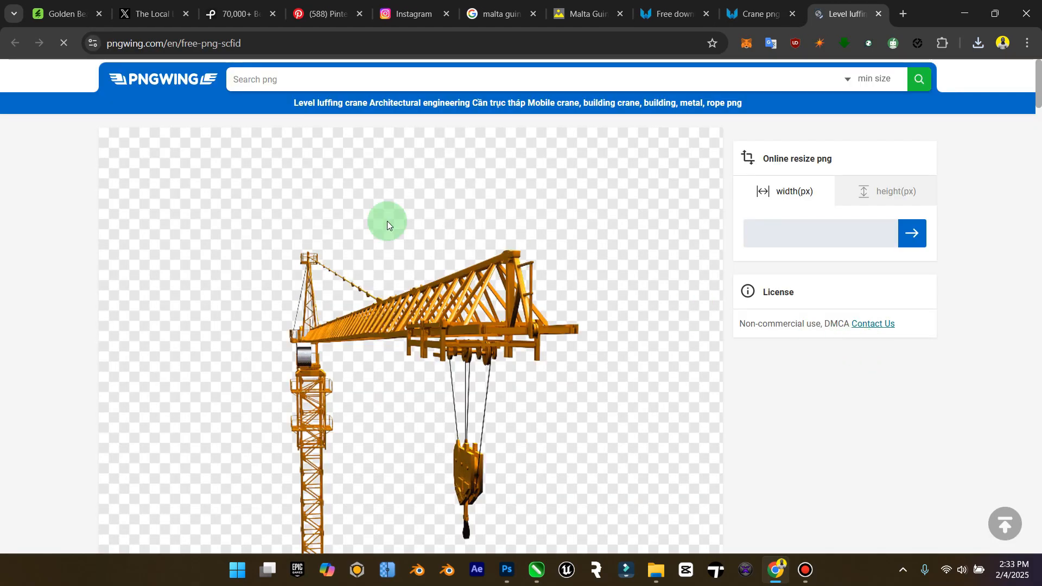
{"action": "scroll", "coordinate": [387, 220], "scroll_direction": "down", "scroll_amount": 10}
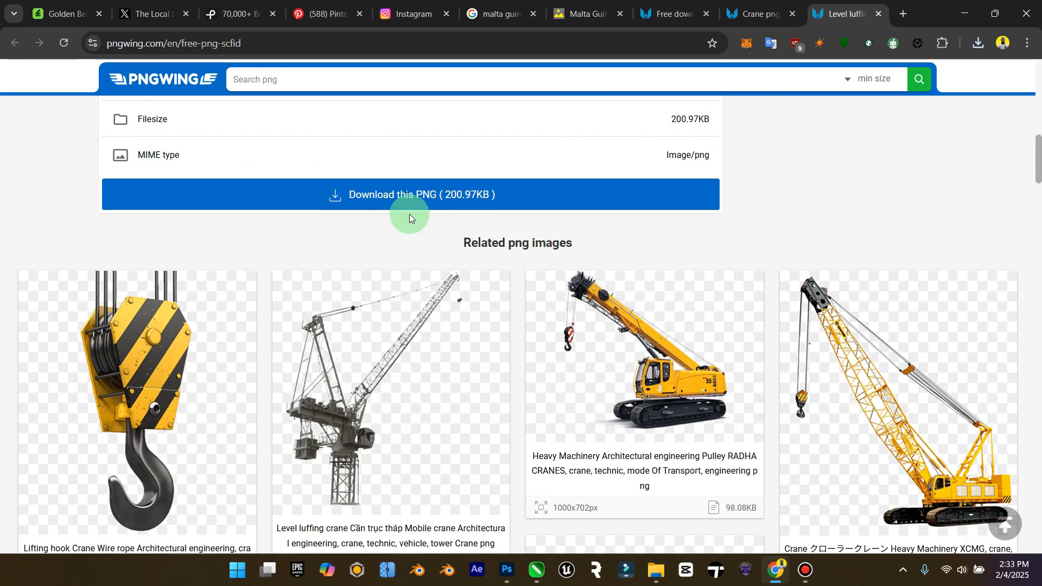
{"action": "left_click", "coordinate": [418, 199]}
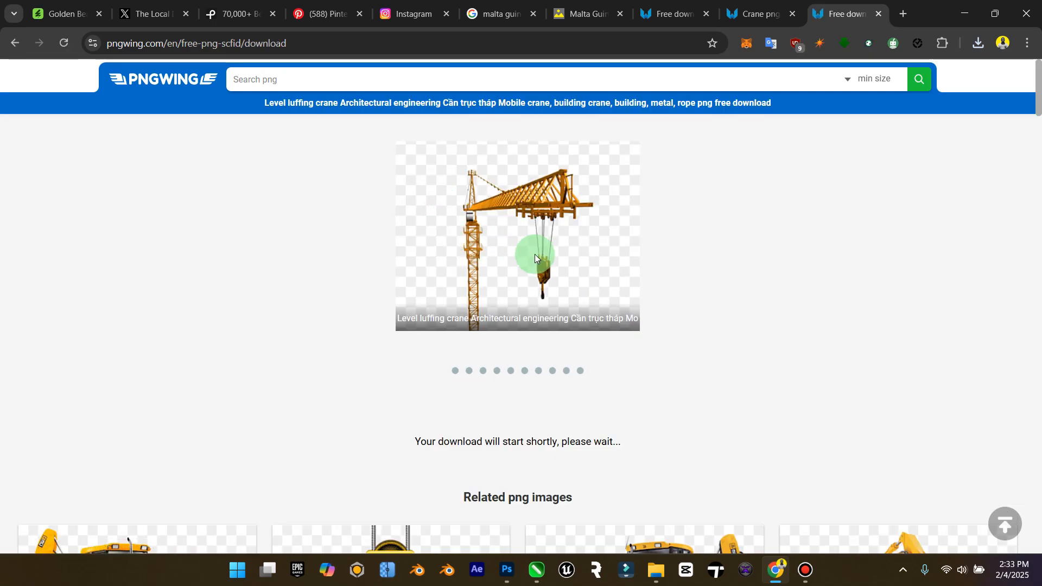
{"action": "scroll", "coordinate": [535, 254], "scroll_direction": "down", "scroll_amount": 5}
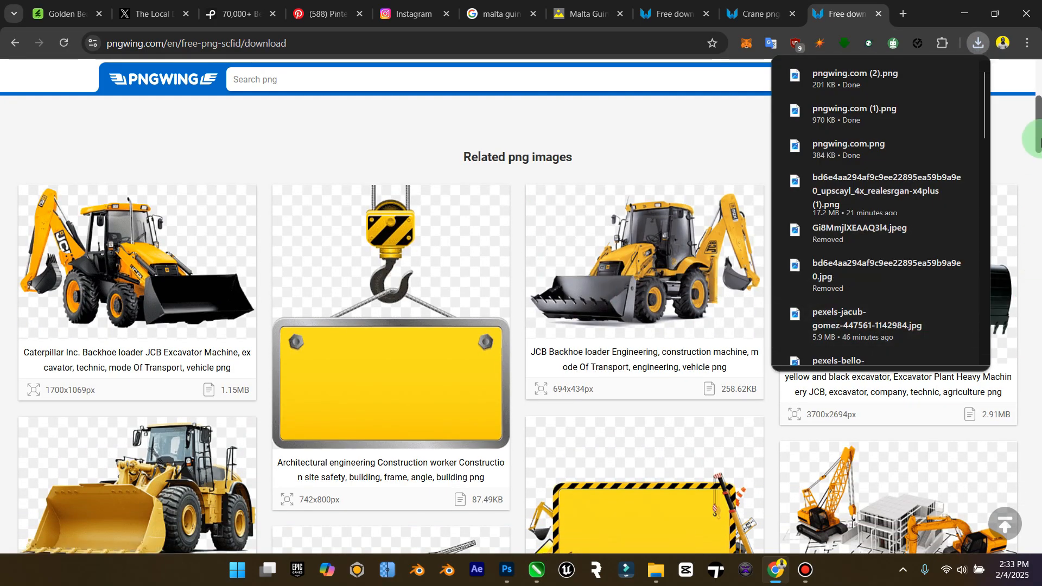
Look through the related construction images, and try to search PNGWing for "scalfold".
{"action": "scroll", "coordinate": [1040, 282], "scroll_direction": "down", "scroll_amount": 15}
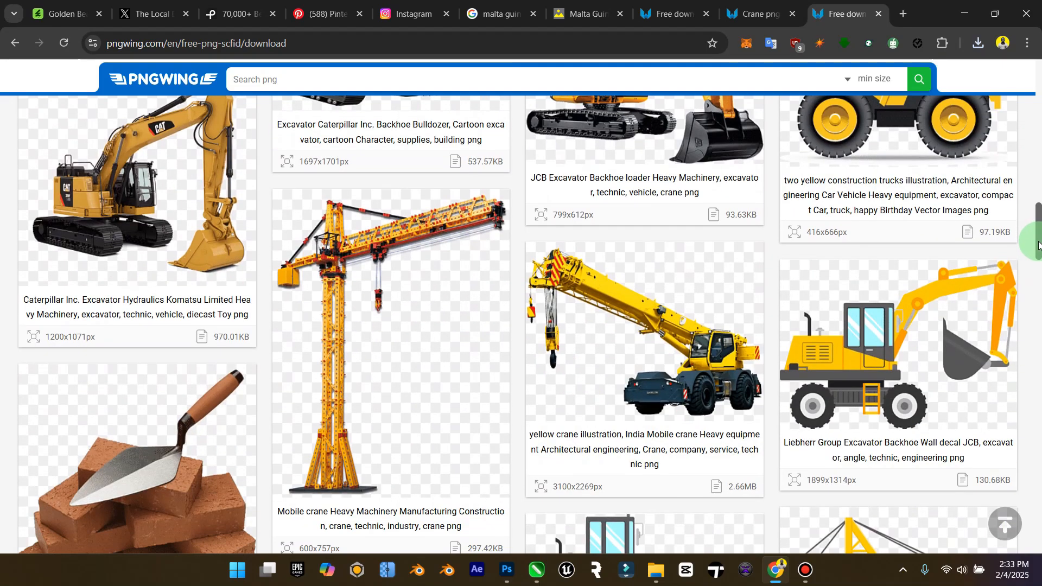
{"action": "left_click_drag", "start_coordinate": [1039, 245], "coordinate": [989, 113]}
{"action": "scroll", "coordinate": [412, 147], "scroll_direction": "up", "scroll_amount": 2}
{"action": "scroll", "coordinate": [412, 148], "scroll_direction": "up", "scroll_amount": 1}
{"action": "left_click", "coordinate": [393, 76]}
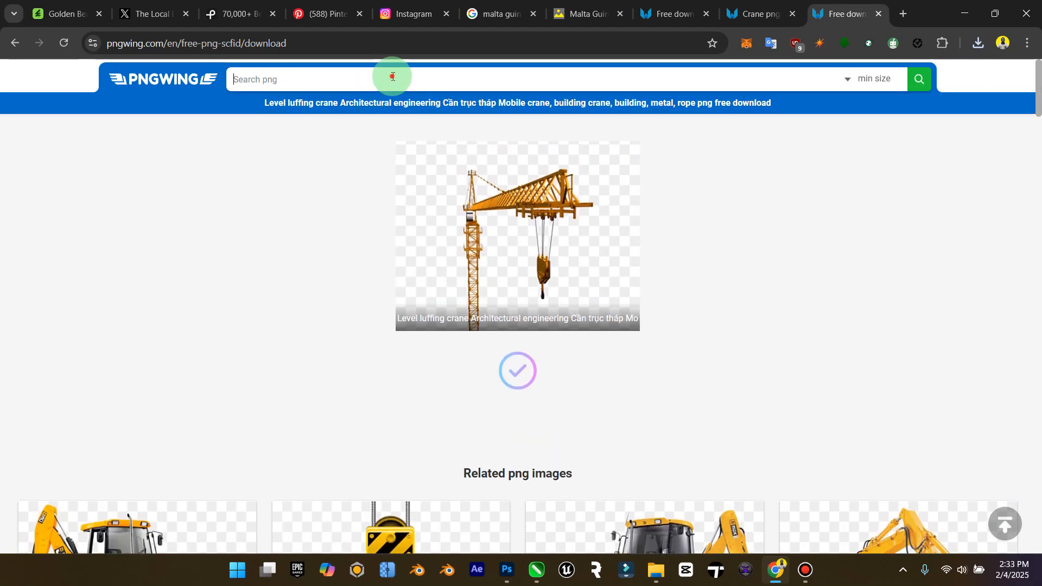
{"action": "type", "text": "scalfold"}
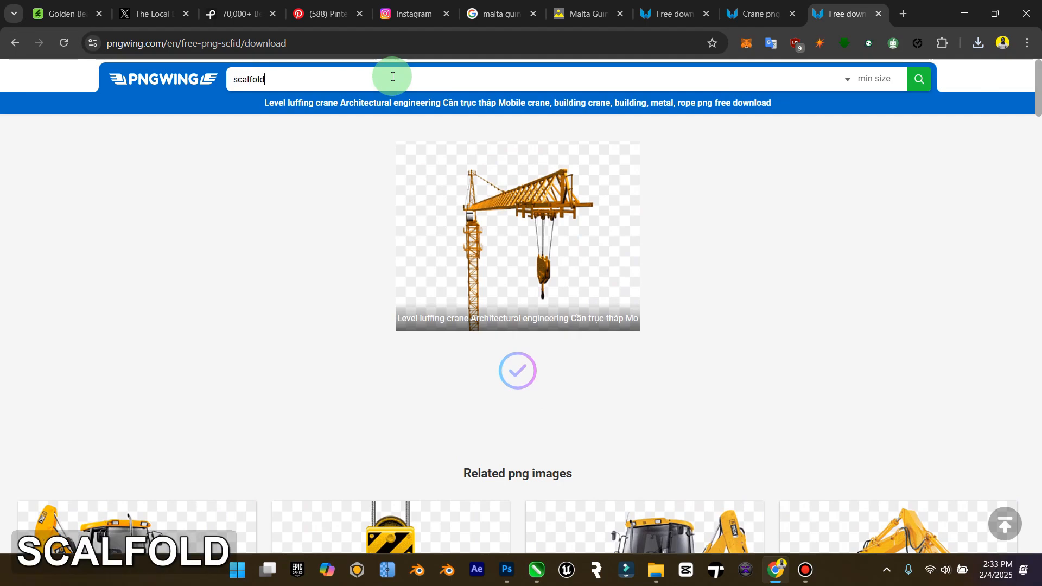
{"action": "key", "text": "Return"}
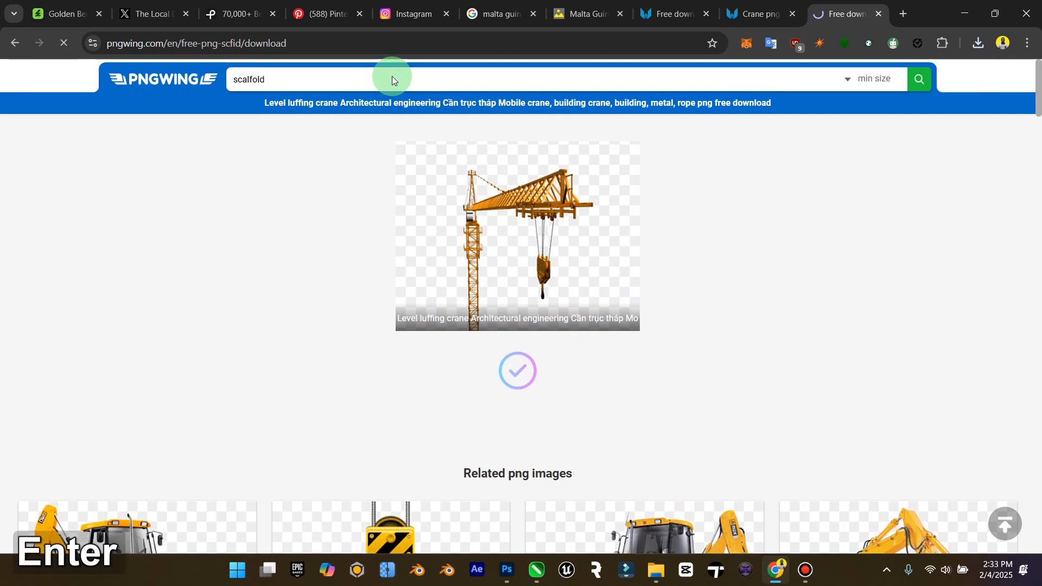
{"action": "left_click", "coordinate": [433, 227]}
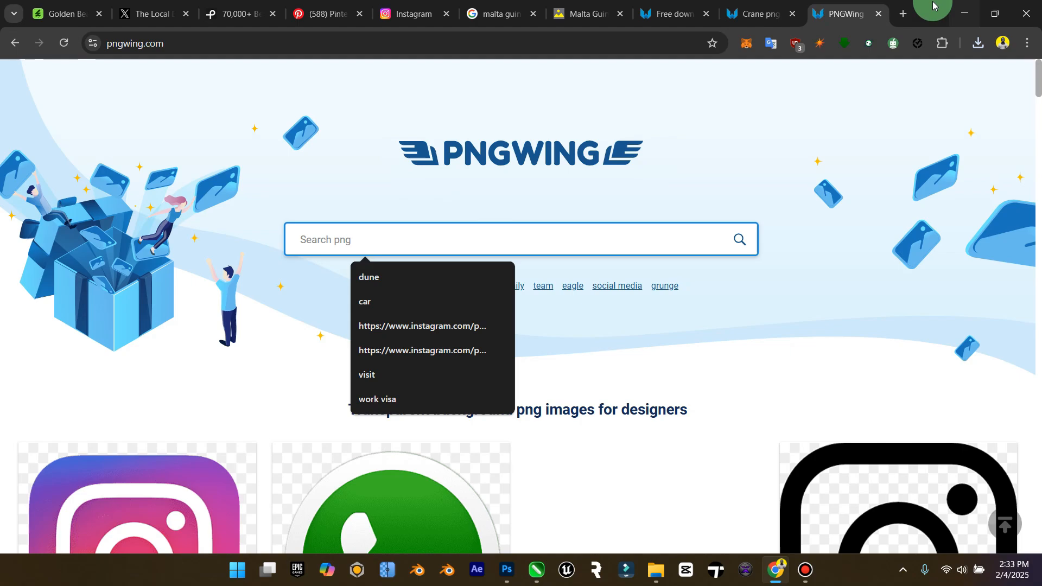
Look up "scaffold" on Google in a new browser tab and copy the correctly spelled word.
{"action": "left_click", "coordinate": [906, 11]}
{"action": "type", "text": "scal"}
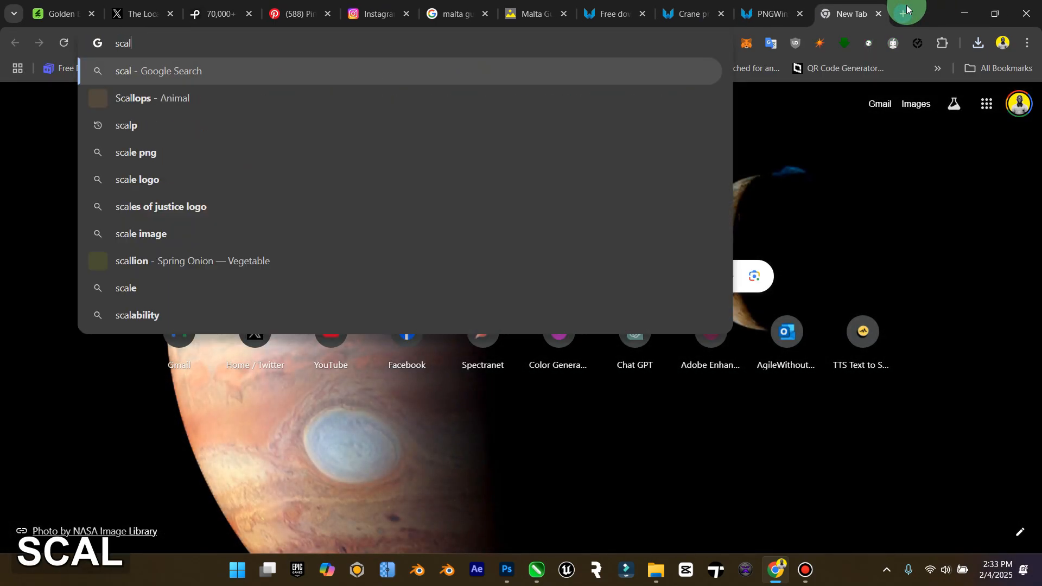
{"action": "type", "text": "fold"}
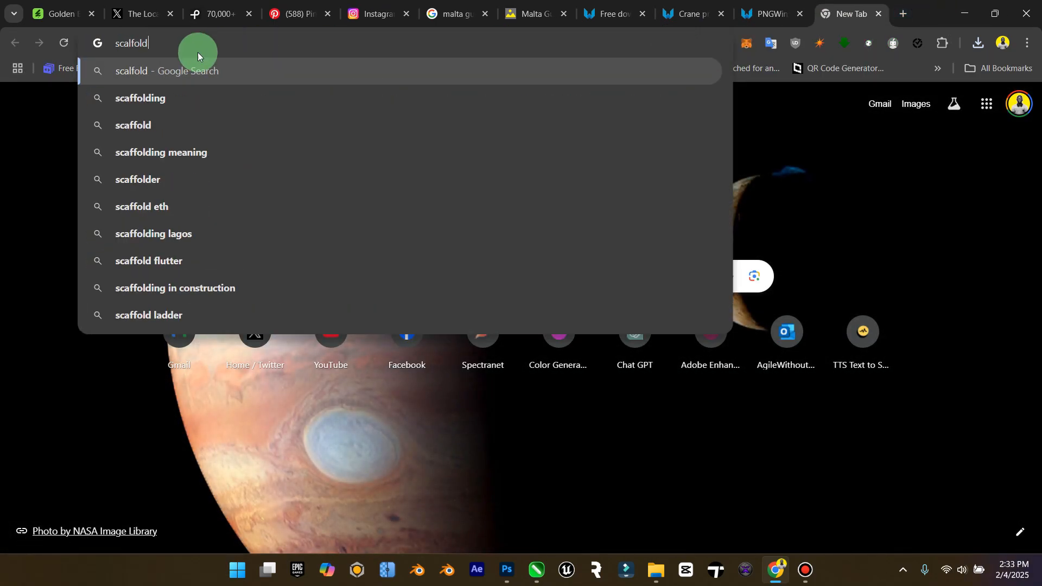
{"action": "left_click", "coordinate": [165, 120]}
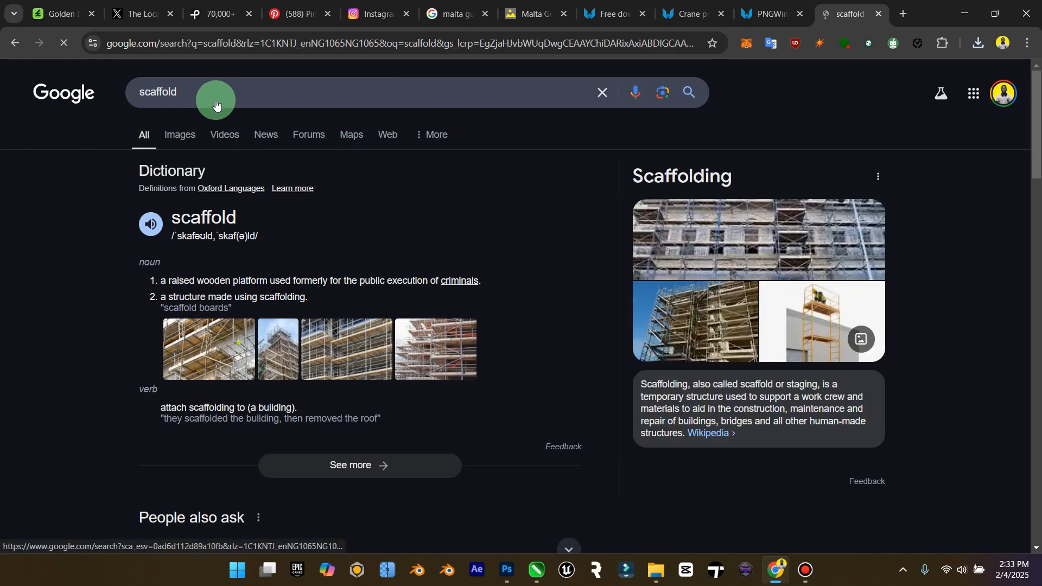
{"action": "left_click_drag", "start_coordinate": [214, 103], "coordinate": [139, 92]}
{"action": "key", "text": "ctrl+c"}
Search PNGWing for "scaffold" using the copied word.
{"action": "left_click", "coordinate": [760, 6]}
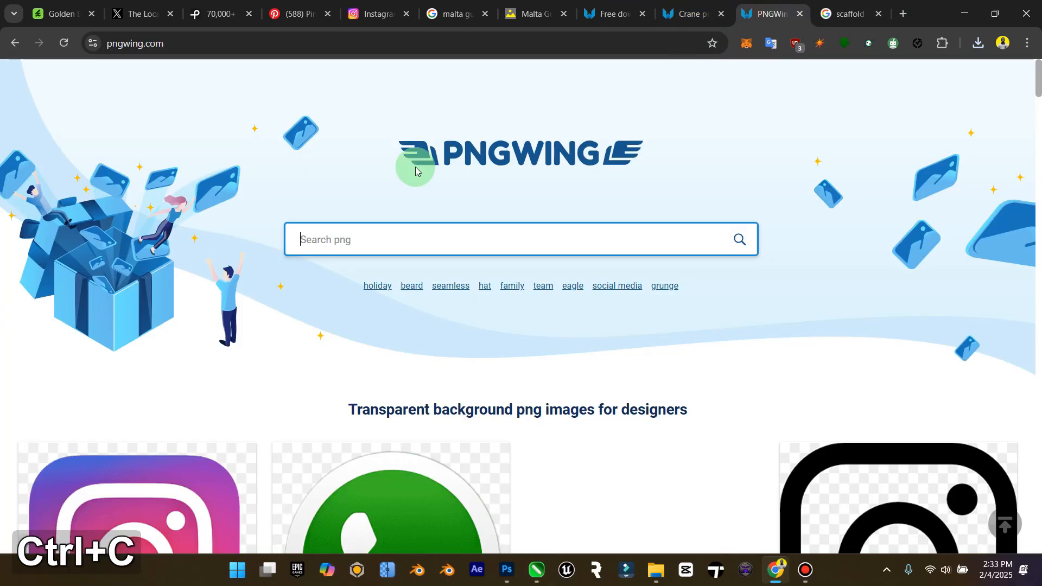
{"action": "left_click", "coordinate": [425, 226]}
{"action": "key", "text": "ctrl+v"}
{"action": "key", "text": "Return"}
Find the green mobile crane truck among the PNGWing crane results and download its PNG.
{"action": "left_click", "coordinate": [687, 7]}
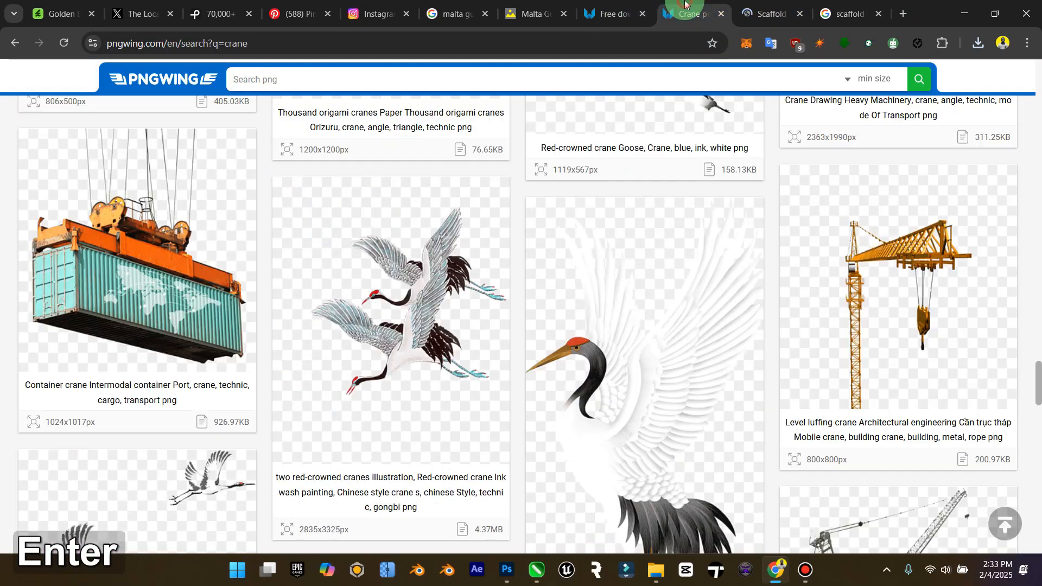
{"action": "scroll", "coordinate": [206, 336], "scroll_direction": "up", "scroll_amount": 3}
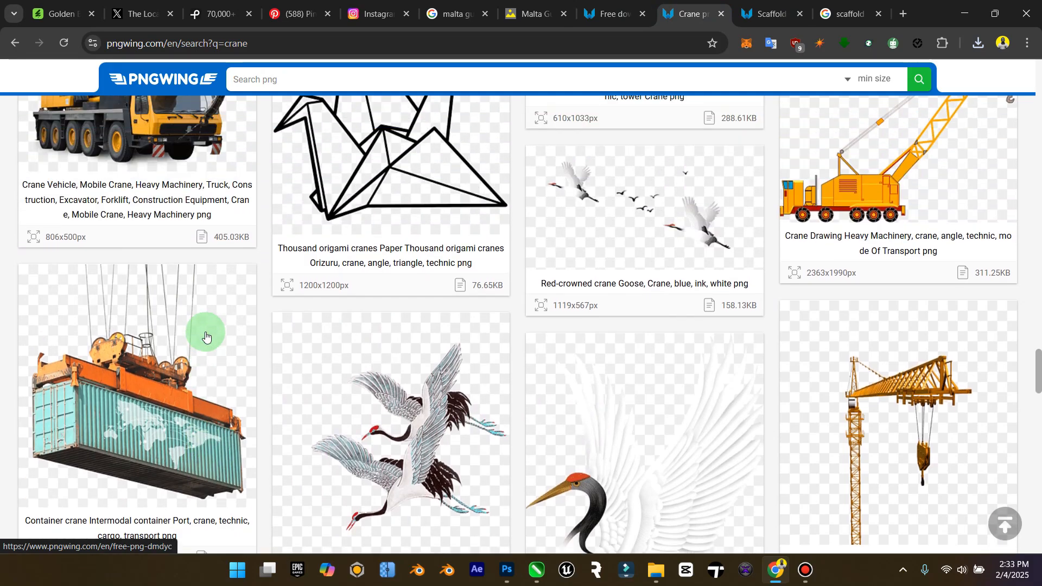
{"action": "scroll", "coordinate": [205, 336], "scroll_direction": "down", "scroll_amount": 2}
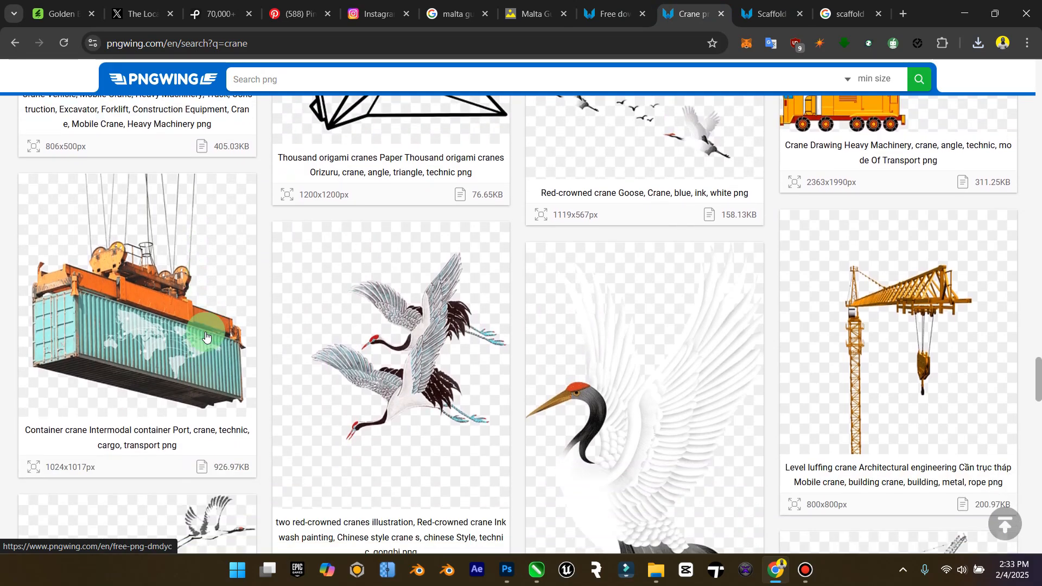
{"action": "scroll", "coordinate": [205, 336], "scroll_direction": "down", "scroll_amount": 5}
{"action": "scroll", "coordinate": [207, 333], "scroll_direction": "down", "scroll_amount": 3}
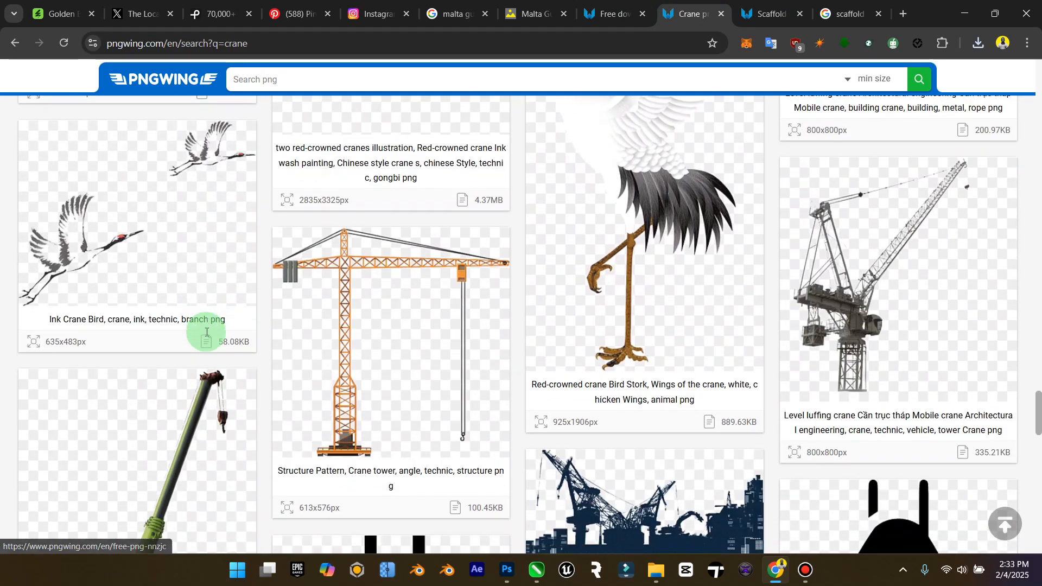
{"action": "scroll", "coordinate": [205, 331], "scroll_direction": "down", "scroll_amount": 7}
{"action": "scroll", "coordinate": [208, 337], "scroll_direction": "up", "scroll_amount": 6}
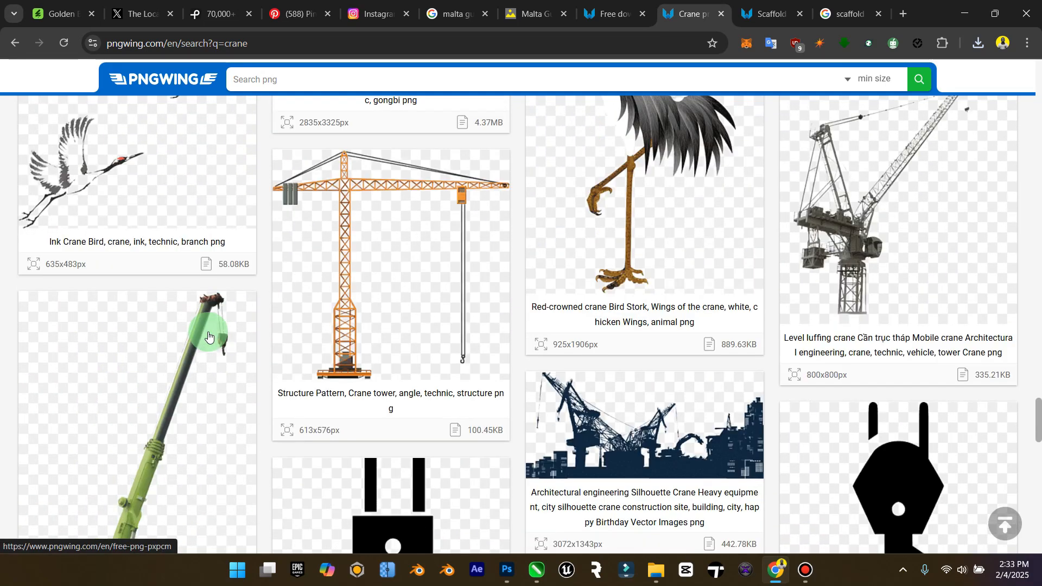
{"action": "scroll", "coordinate": [209, 338], "scroll_direction": "down", "scroll_amount": 5}
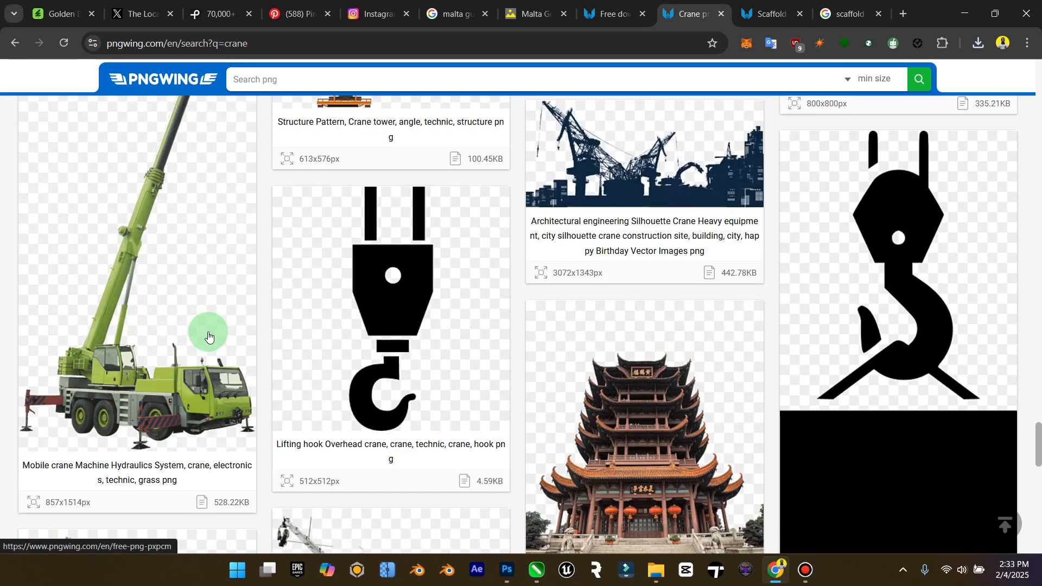
{"action": "left_click", "coordinate": [190, 413]}
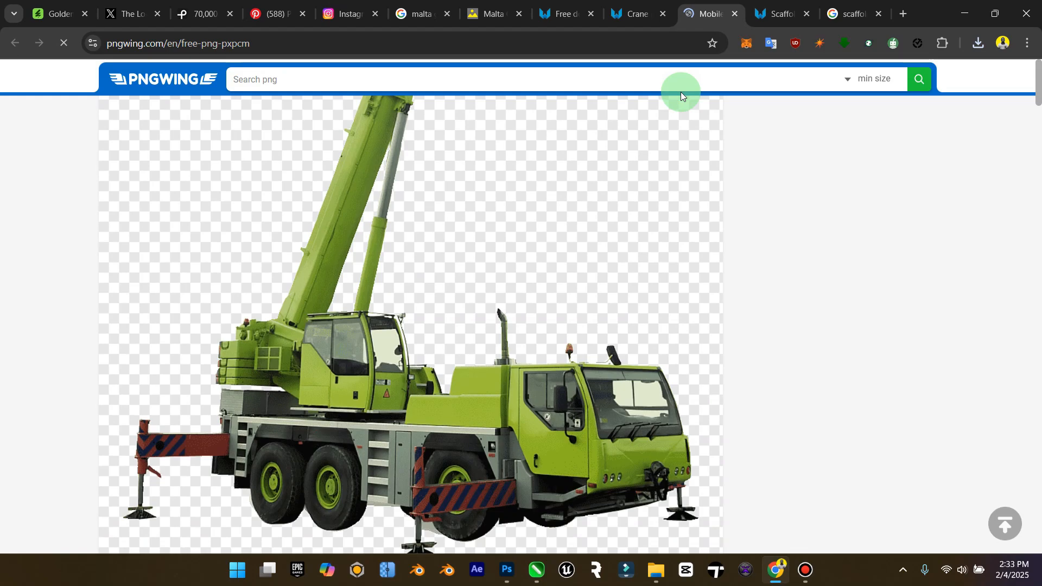
{"action": "scroll", "coordinate": [586, 151], "scroll_direction": "down", "scroll_amount": 13}
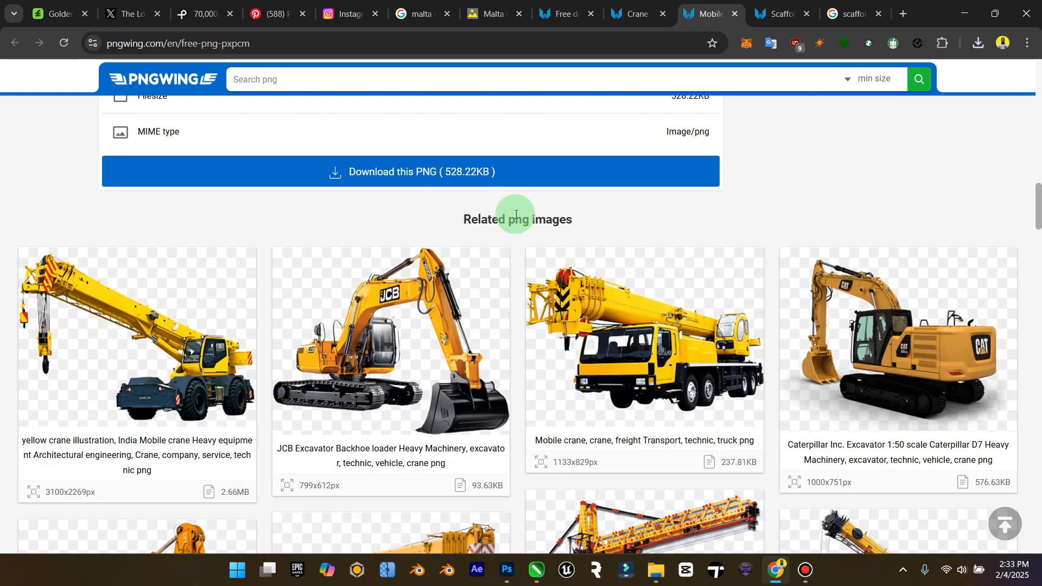
{"action": "left_click", "coordinate": [478, 168]}
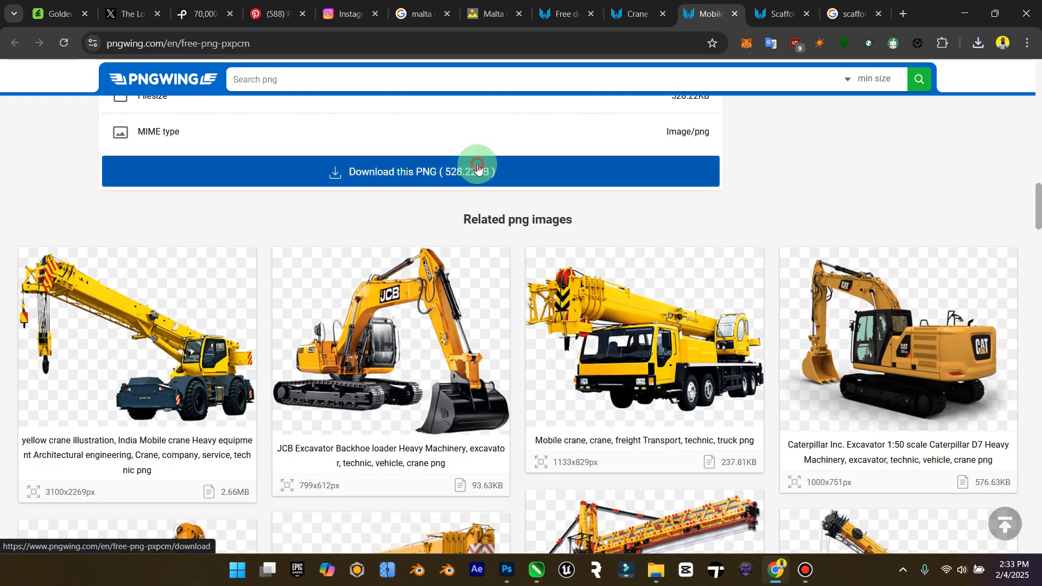
Browse the PNGWing scaffold results for a suitable scaffolding image.
{"action": "left_click", "coordinate": [787, 13]}
{"action": "scroll", "coordinate": [462, 194], "scroll_direction": "down", "scroll_amount": 2}
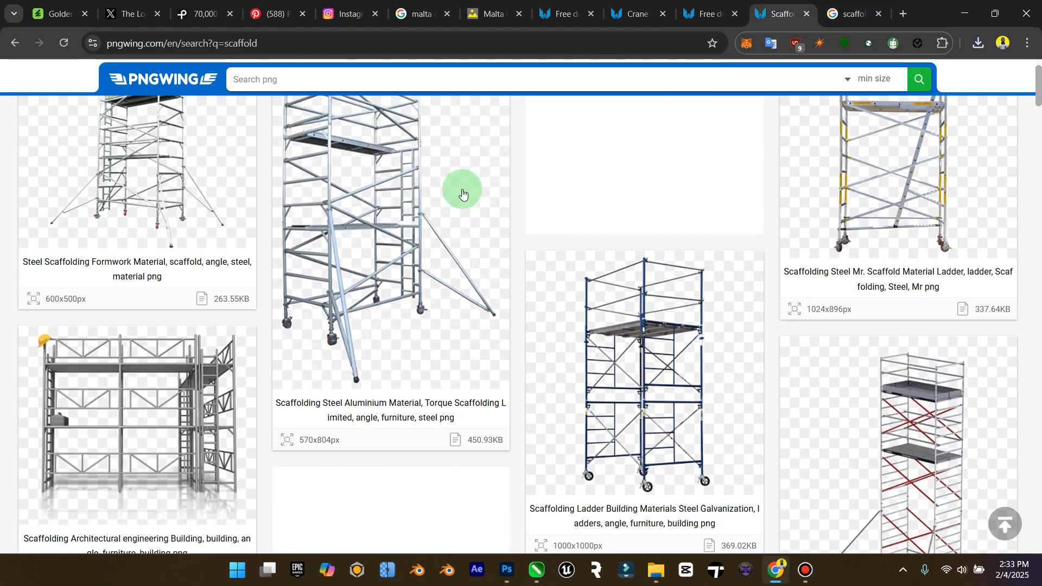
{"action": "scroll", "coordinate": [462, 194], "scroll_direction": "down", "scroll_amount": 1}
{"action": "scroll", "coordinate": [482, 215], "scroll_direction": "down", "scroll_amount": 3}
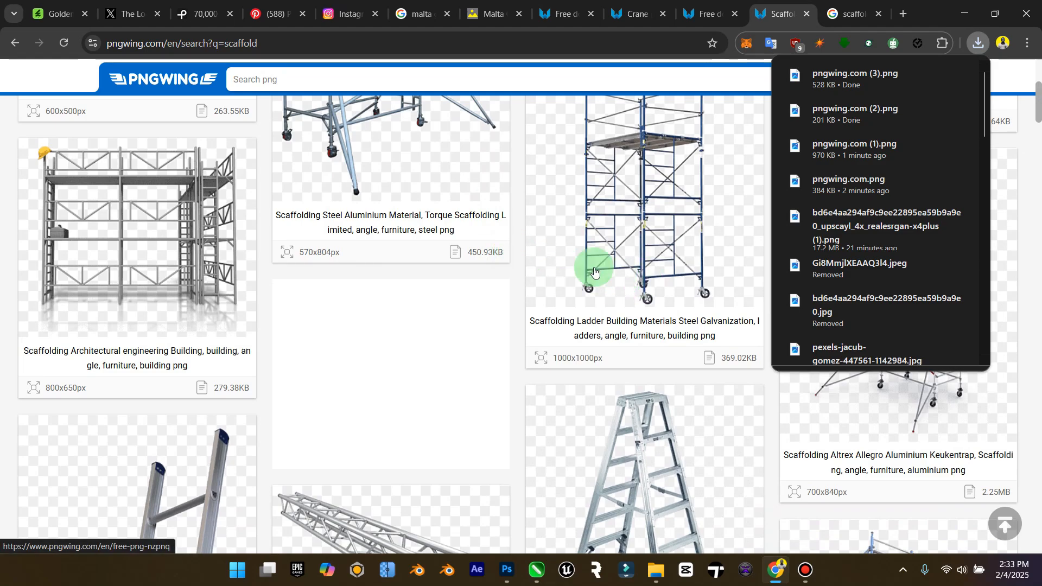
{"action": "scroll", "coordinate": [595, 271], "scroll_direction": "down", "scroll_amount": 4}
{"action": "scroll", "coordinate": [563, 271], "scroll_direction": "up", "scroll_amount": 2}
{"action": "scroll", "coordinate": [563, 271], "scroll_direction": "down", "scroll_amount": 4}
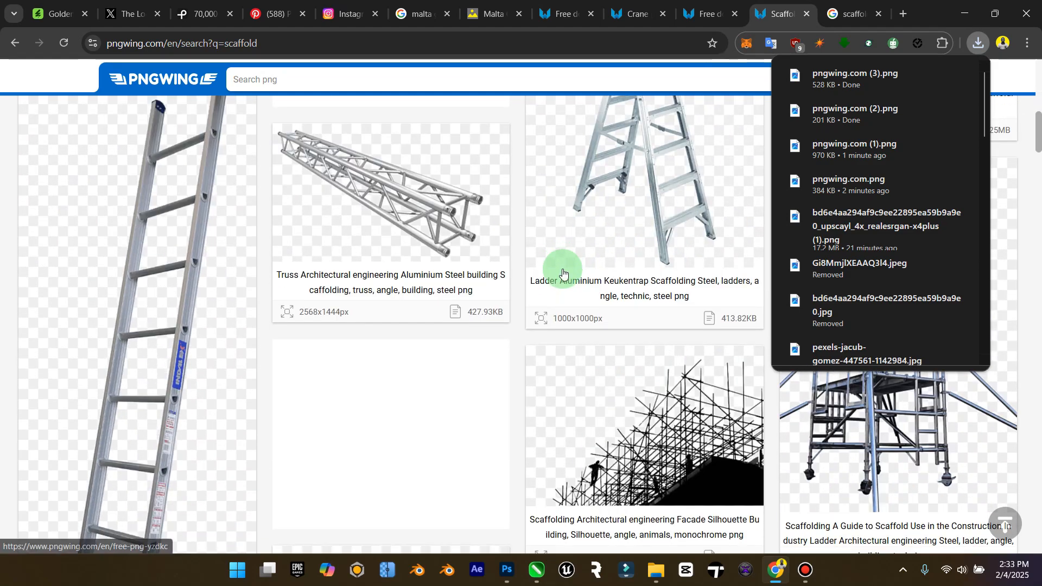
{"action": "scroll", "coordinate": [563, 271], "scroll_direction": "up", "scroll_amount": 7}
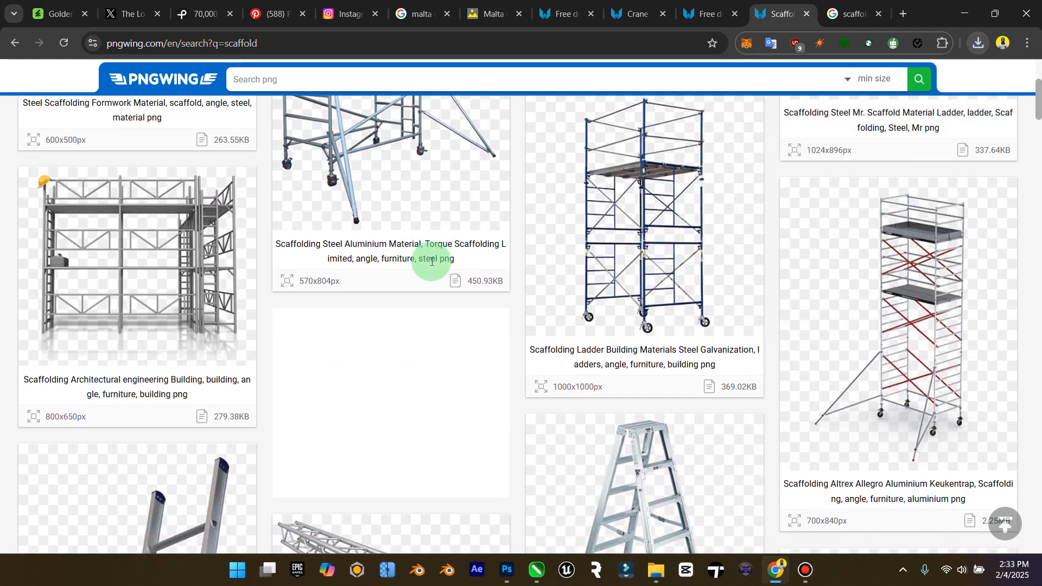
{"action": "scroll", "coordinate": [434, 266], "scroll_direction": "down", "scroll_amount": 20}
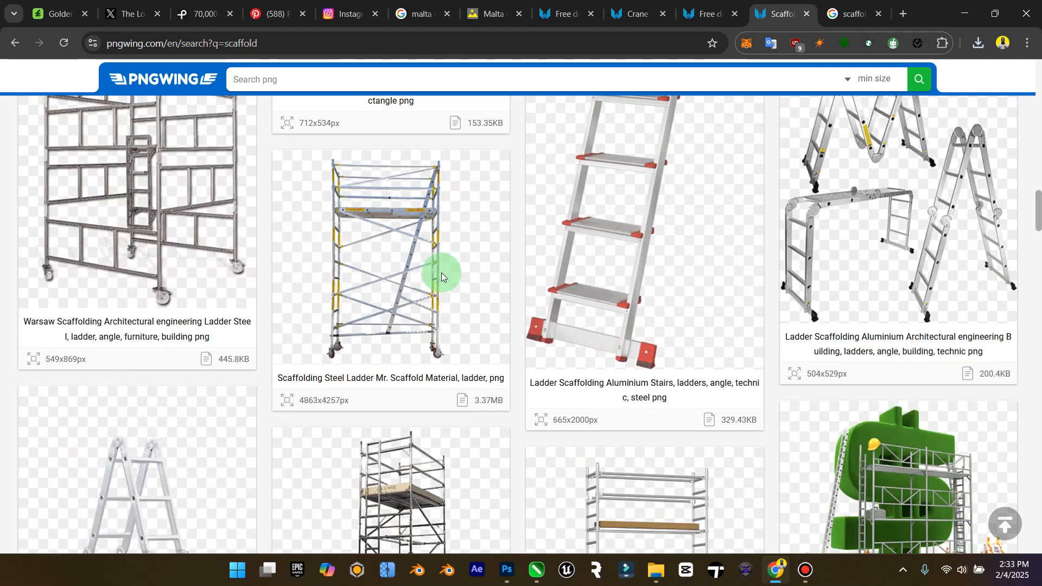
{"action": "scroll", "coordinate": [442, 276], "scroll_direction": "down", "scroll_amount": 5}
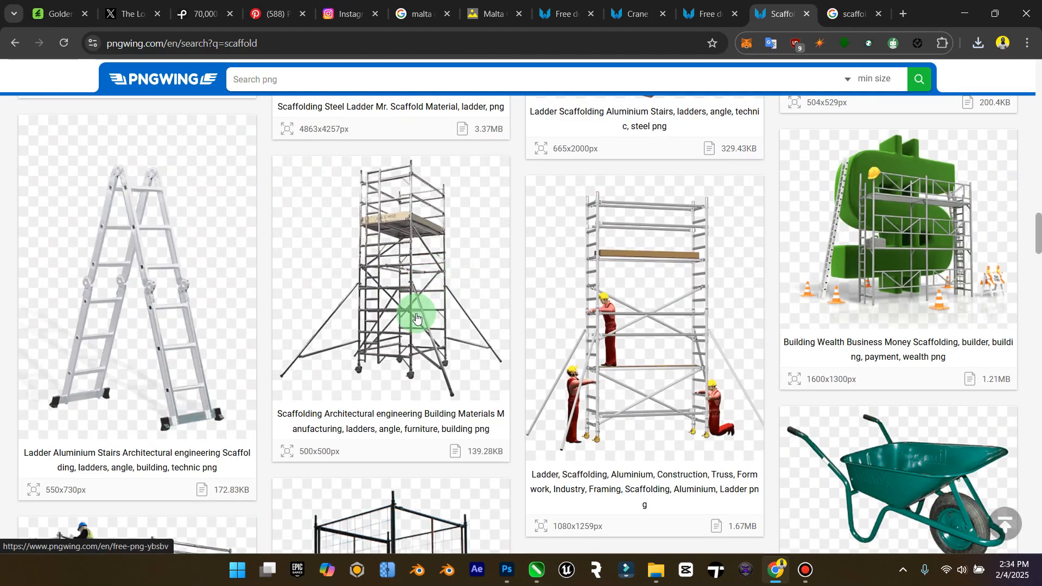
{"action": "scroll", "coordinate": [417, 318], "scroll_direction": "down", "scroll_amount": 5}
{"action": "scroll", "coordinate": [443, 326], "scroll_direction": "down", "scroll_amount": 4}
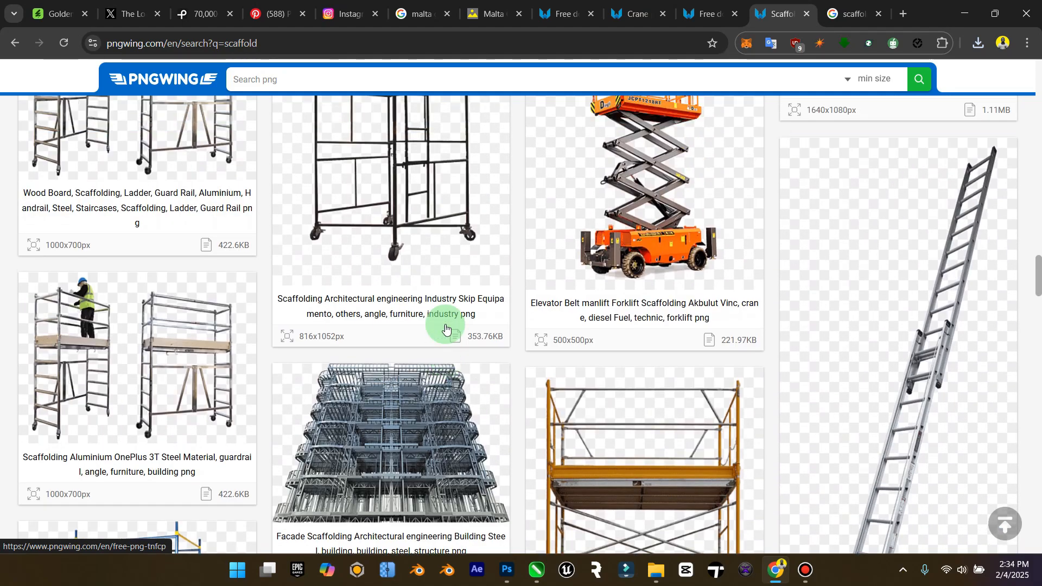
{"action": "scroll", "coordinate": [443, 326], "scroll_direction": "down", "scroll_amount": 9}
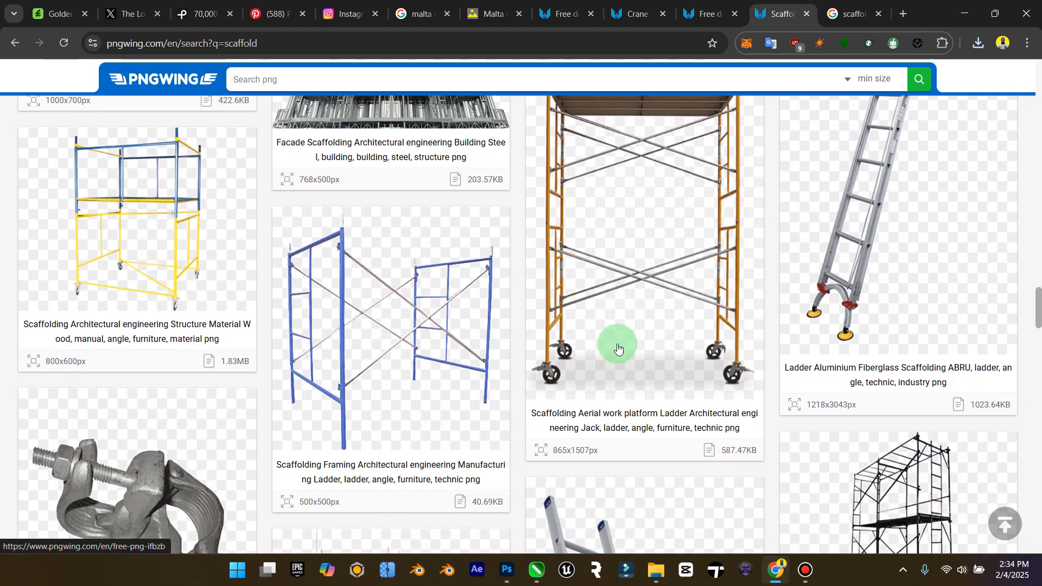
Open the yellow-framed scaffolding platform on wheels, 865x1507 px, and download its PNG.
{"action": "left_click", "coordinate": [635, 343]}
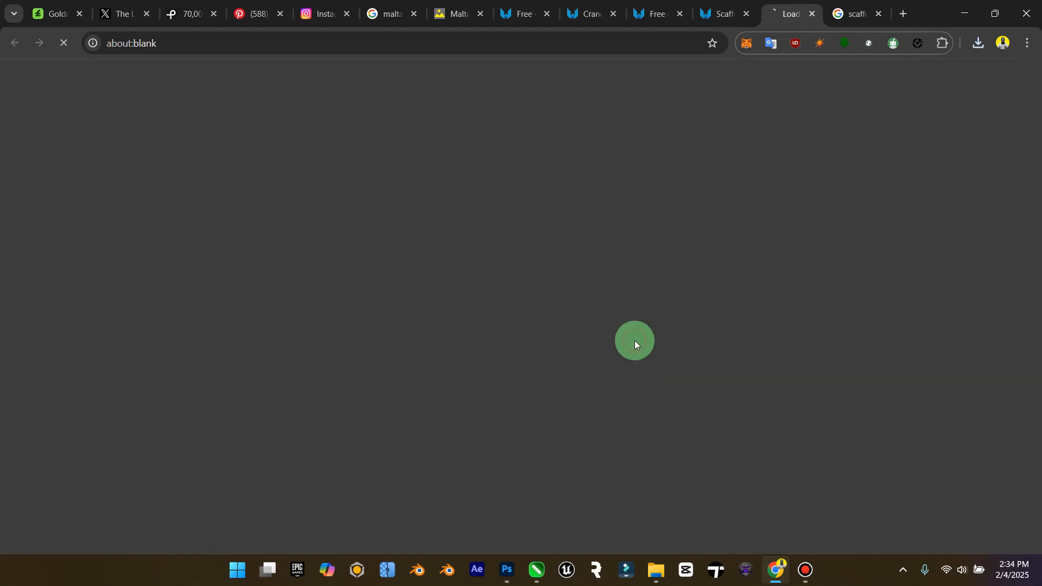
{"action": "scroll", "coordinate": [652, 259], "scroll_direction": "down", "scroll_amount": 3}
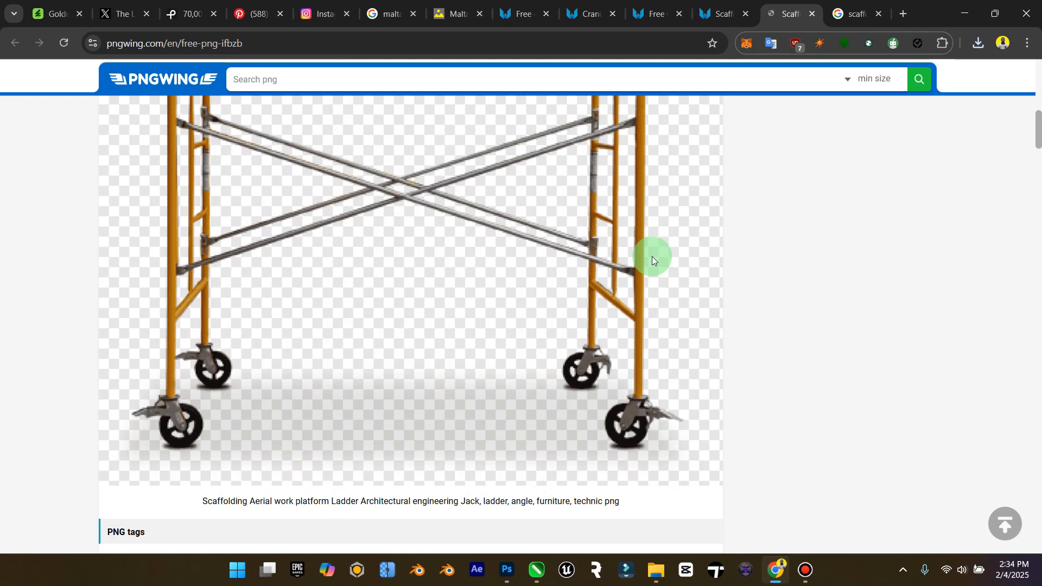
{"action": "scroll", "coordinate": [549, 333], "scroll_direction": "down", "scroll_amount": 8}
{"action": "left_click", "coordinate": [421, 387]}
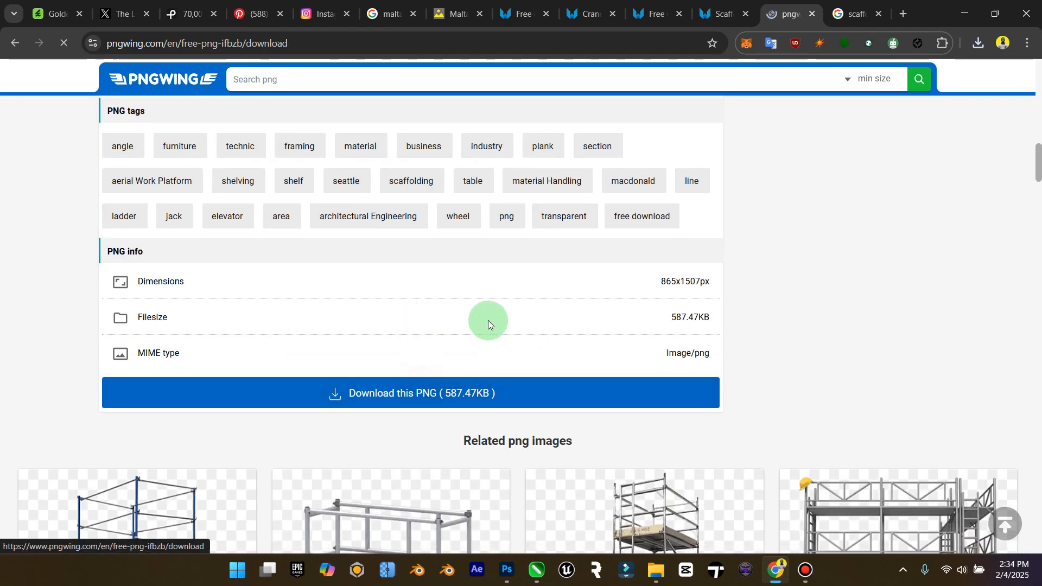
Search PNGWing for "scientist" images.
{"action": "left_click", "coordinate": [434, 80]}
{"action": "type", "text": "scientis"}
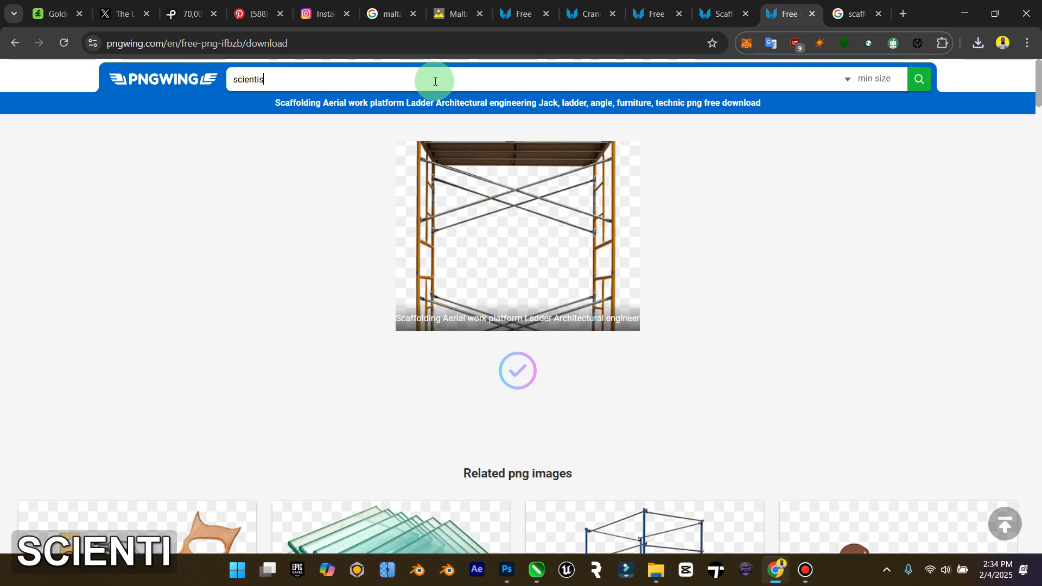
{"action": "type", "text": "t"}
{"action": "key", "text": "Return"}
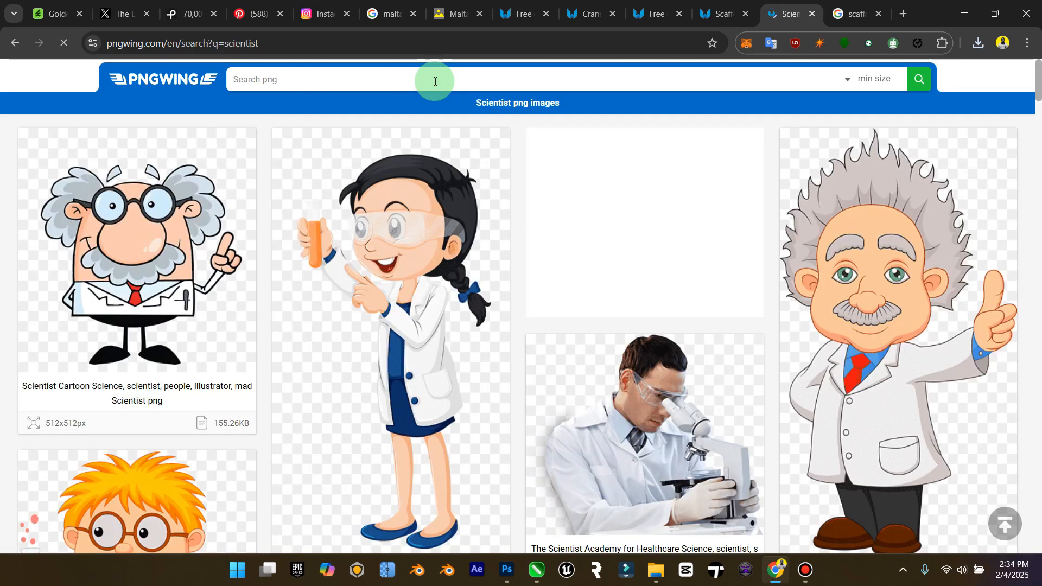
Browse the PNGWing scientist results for a suitable real-life scientist image.
{"action": "scroll", "coordinate": [542, 174], "scroll_direction": "down", "scroll_amount": 20}
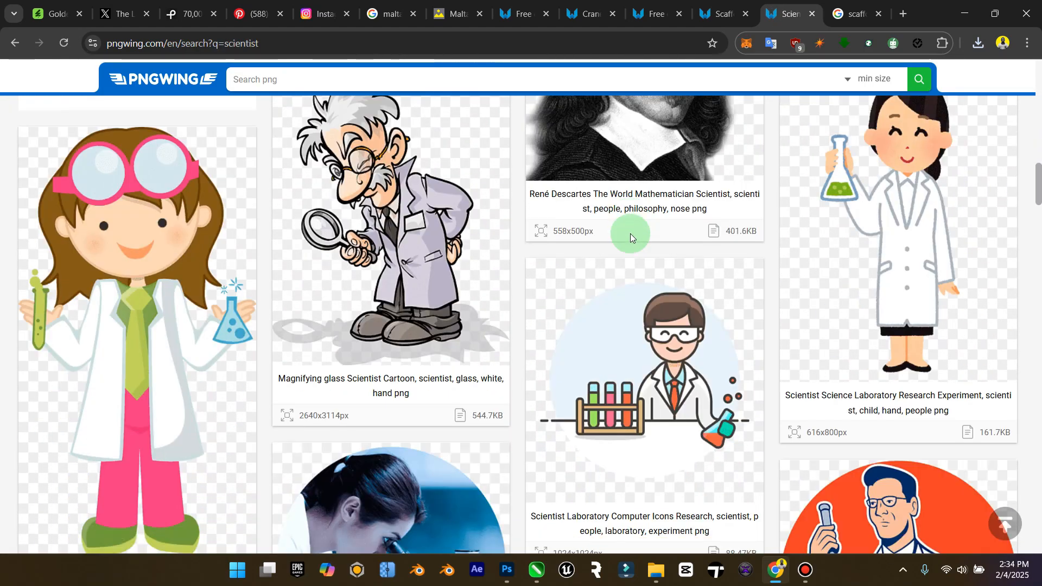
{"action": "scroll", "coordinate": [630, 233], "scroll_direction": "down", "scroll_amount": 8}
{"action": "left_click", "coordinate": [1038, 235]}
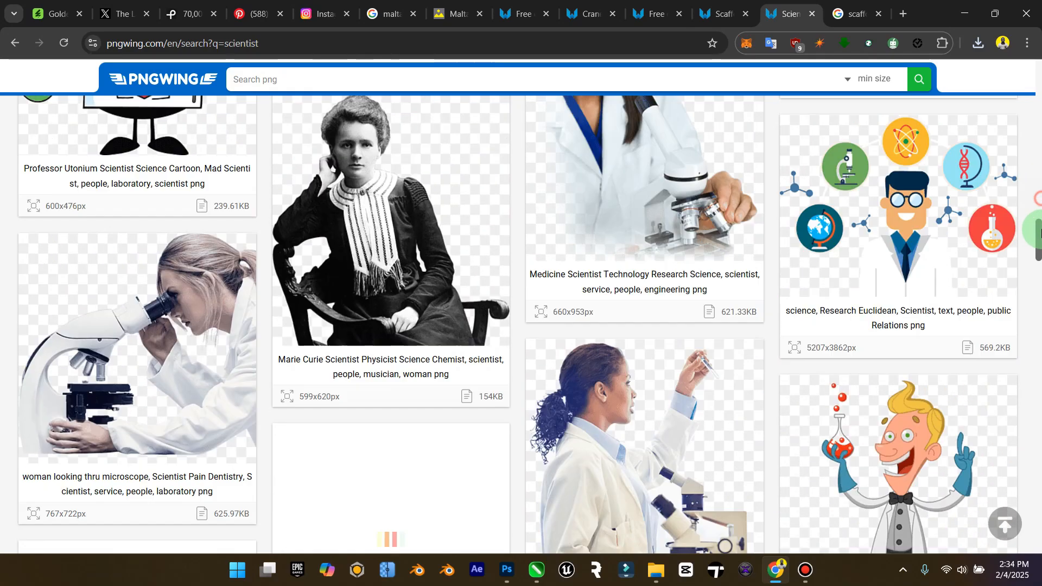
{"action": "left_click_drag", "start_coordinate": [1039, 235], "coordinate": [1023, 386]}
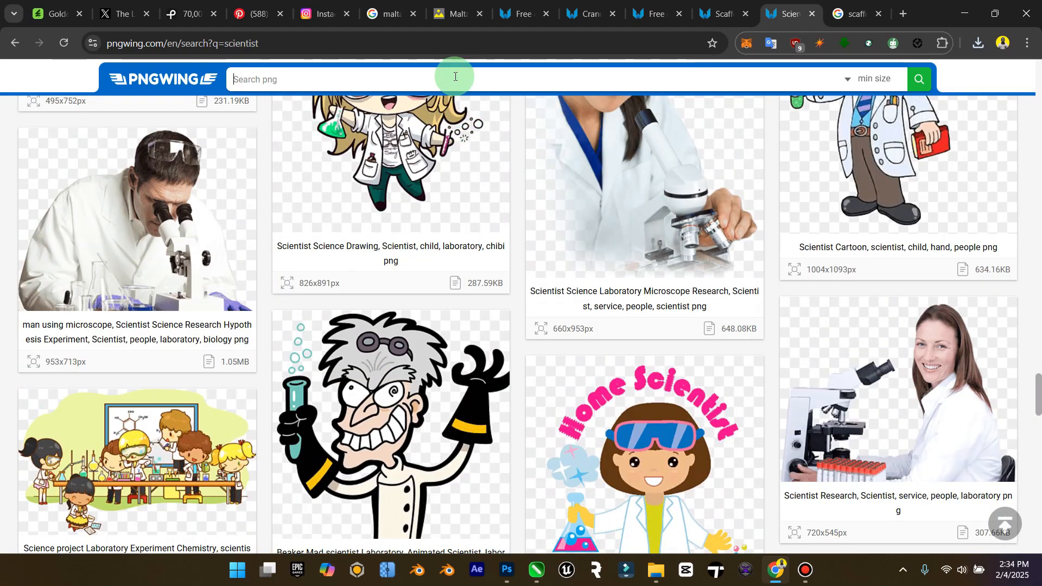
Search PNGWing for "scientist full pose".
{"action": "type", "text": "scientist f"}
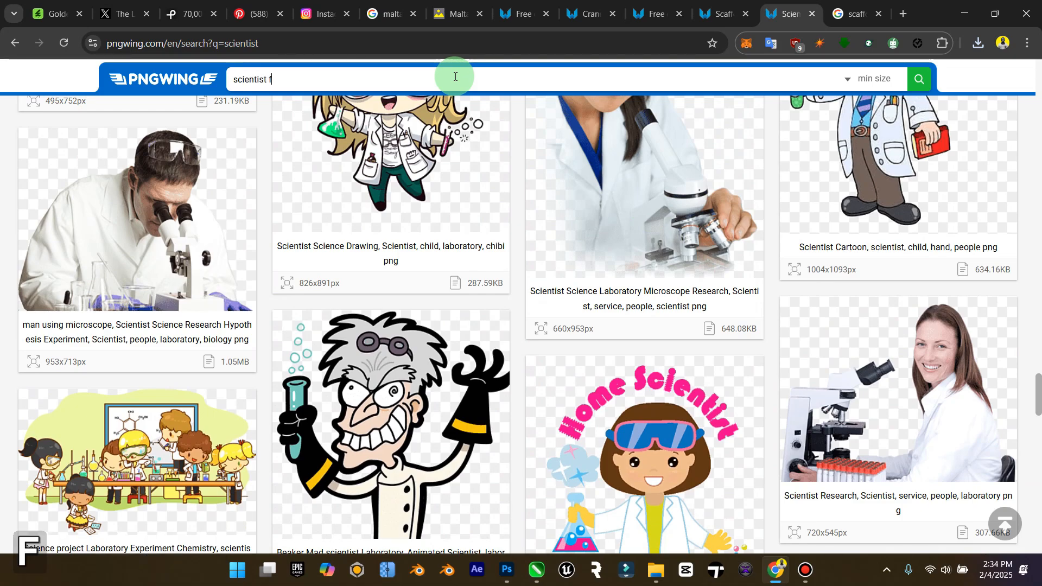
{"action": "type", "text": "ull pose"}
{"action": "key", "text": "Return"}
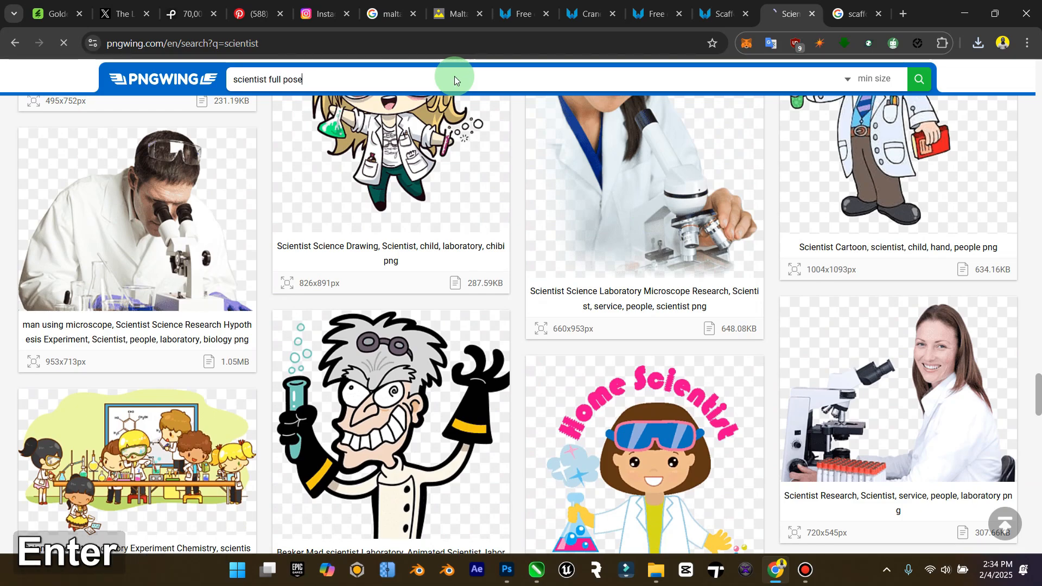
Search PNGWing for "scientist" again from the home page and look through the results.
{"action": "left_click", "coordinate": [460, 240]}
{"action": "type", "text": "s"}
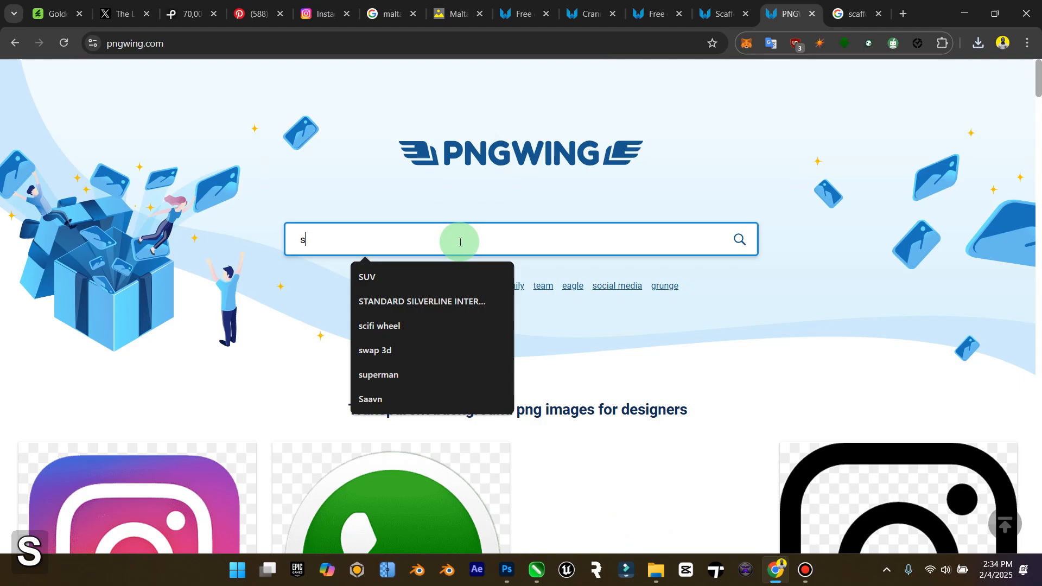
{"action": "type", "text": "cientist"}
{"action": "key", "text": "Return"}
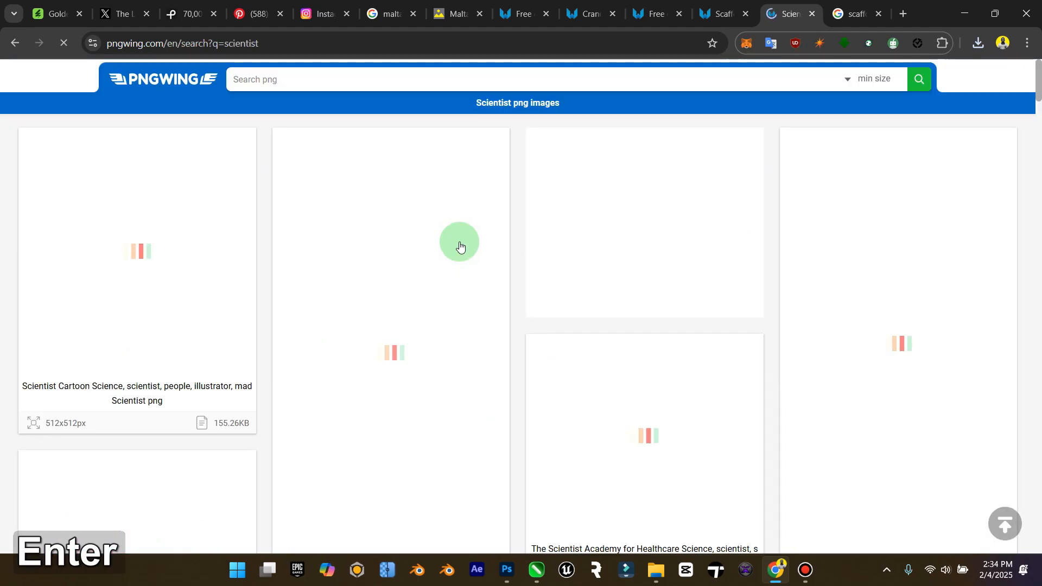
{"action": "scroll", "coordinate": [1039, 160], "scroll_direction": "down", "scroll_amount": 10}
{"action": "left_click_drag", "start_coordinate": [1040, 160], "coordinate": [1039, 201]}
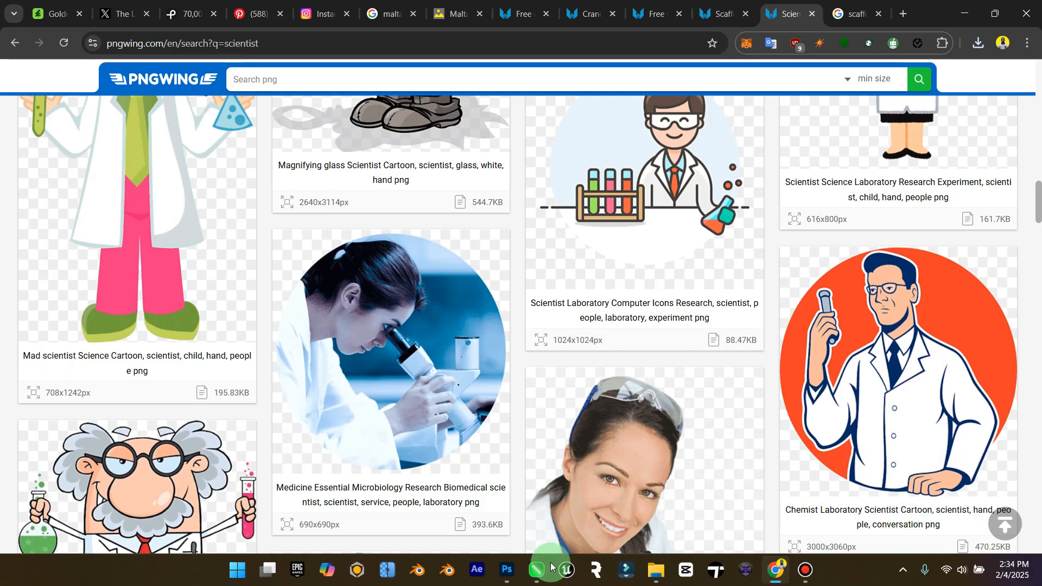
Switch to Photoshop and place the yellow wheel loader PNG from Downloads, scaled down beside the foot of the Malta bottle.
{"action": "left_click", "coordinate": [506, 570]}
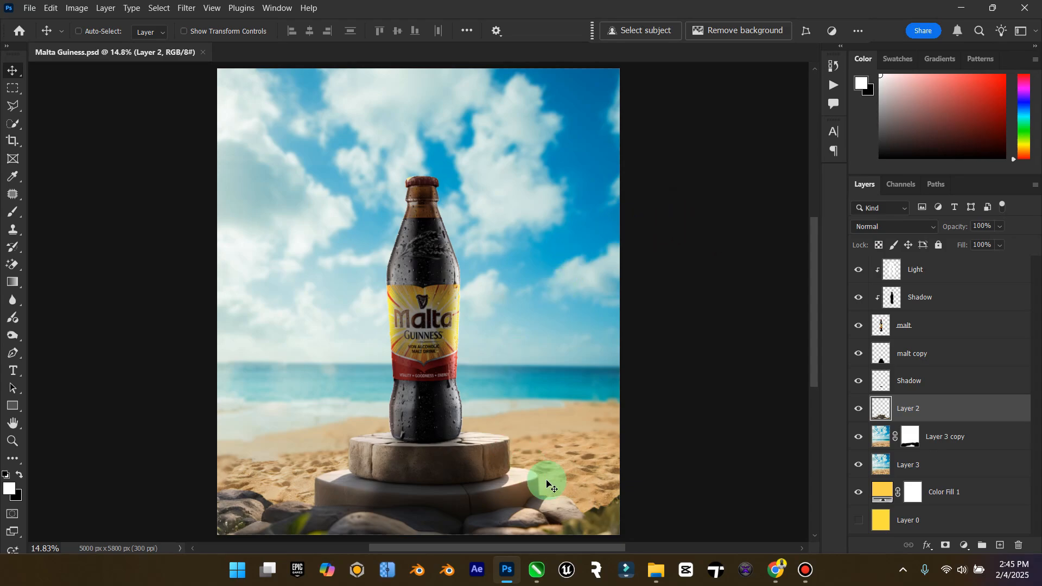
{"action": "mouse_move", "coordinate": [656, 570]}
{"action": "left_click", "coordinate": [626, 489]}
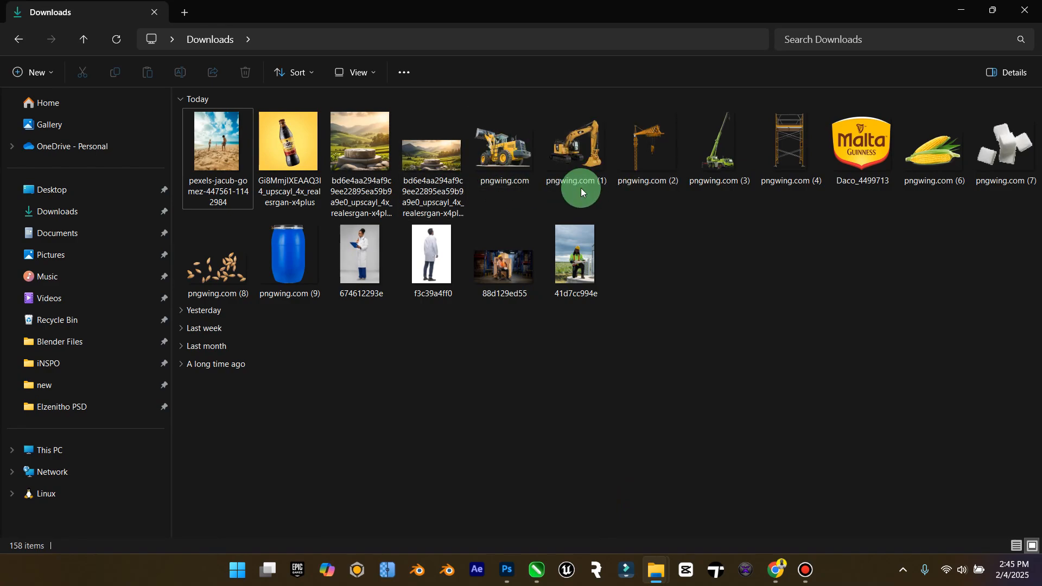
{"action": "left_click", "coordinate": [491, 161]}
{"action": "left_click_drag", "start_coordinate": [516, 165], "coordinate": [560, 373]}
{"action": "left_click_drag", "start_coordinate": [430, 311], "coordinate": [557, 426]}
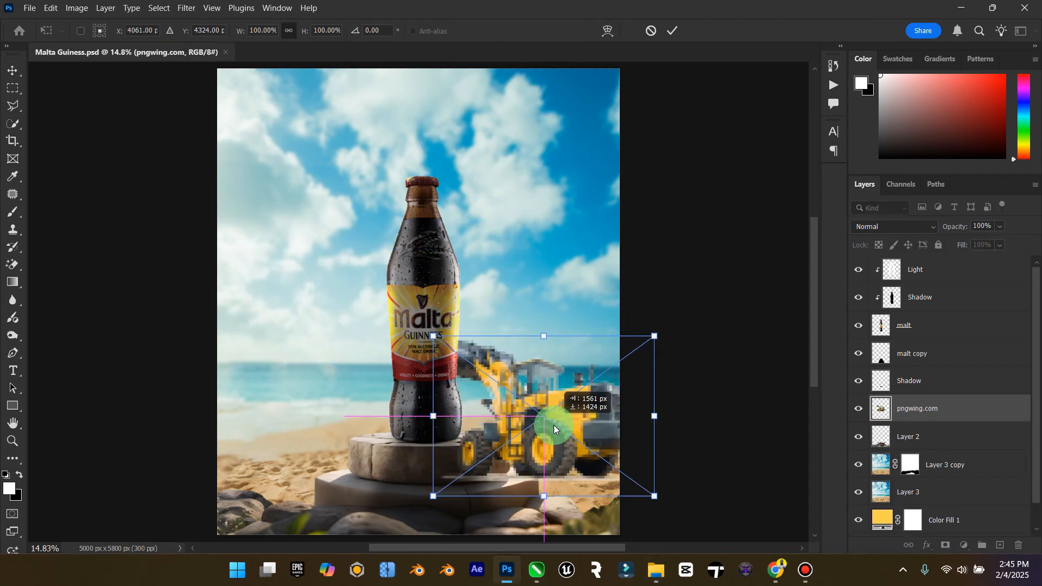
{"action": "left_click_drag", "start_coordinate": [648, 333], "coordinate": [540, 414]}
{"action": "left_click", "coordinate": [13, 71]}
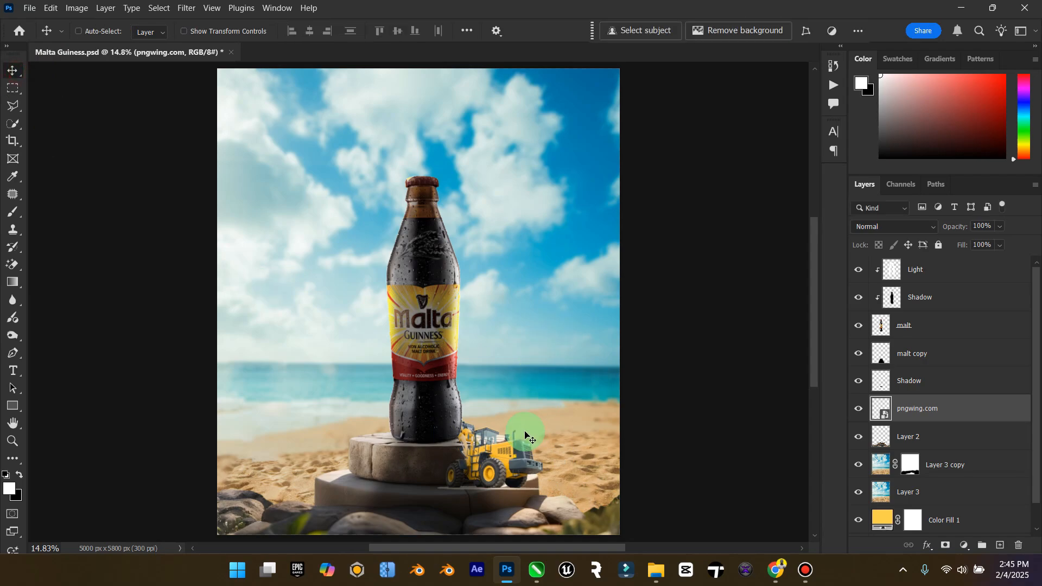
Rasterize the wheel loader layer, stack it directly below the malt layer and move the loader up beside the bottle's lower part.
{"action": "right_click", "coordinate": [893, 437]}
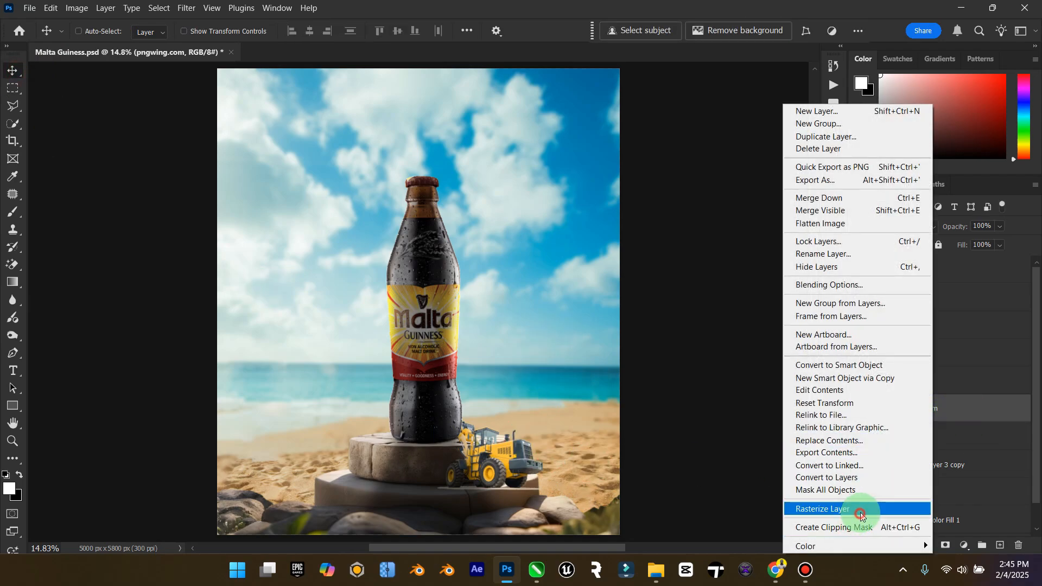
{"action": "left_click", "coordinate": [860, 507]}
{"action": "left_click_drag", "start_coordinate": [536, 471], "coordinate": [547, 423]}
{"action": "left_click_drag", "start_coordinate": [966, 402], "coordinate": [966, 354]}
{"action": "left_click_drag", "start_coordinate": [551, 409], "coordinate": [567, 383]}
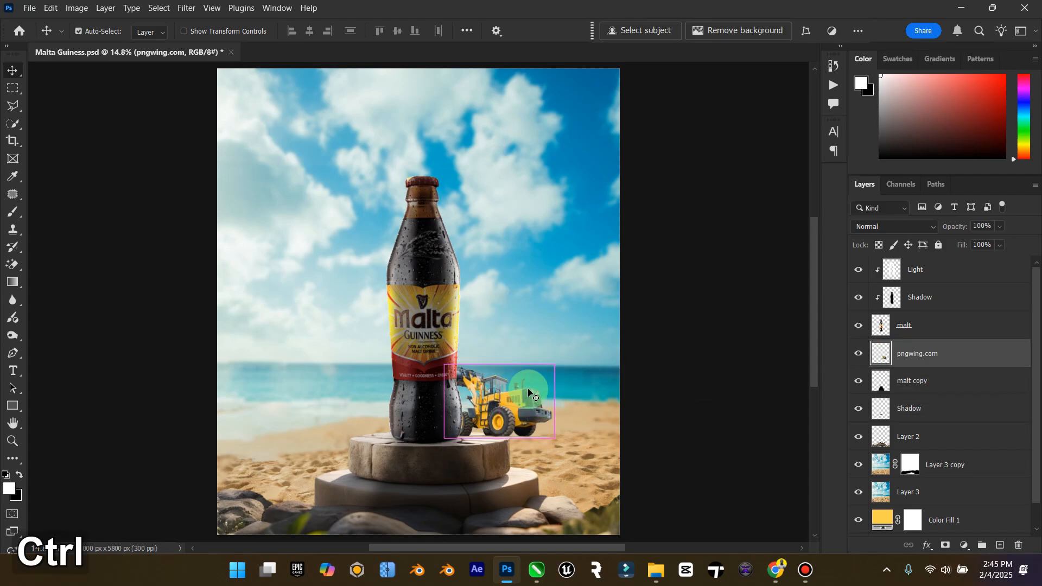
Enlarge the wheel loader proportionally with Free Transform, keeping it beside the lower part of the bottle.
{"action": "key", "text": "ctrl+t"}
{"action": "left_click_drag", "start_coordinate": [558, 363], "coordinate": [557, 363]}
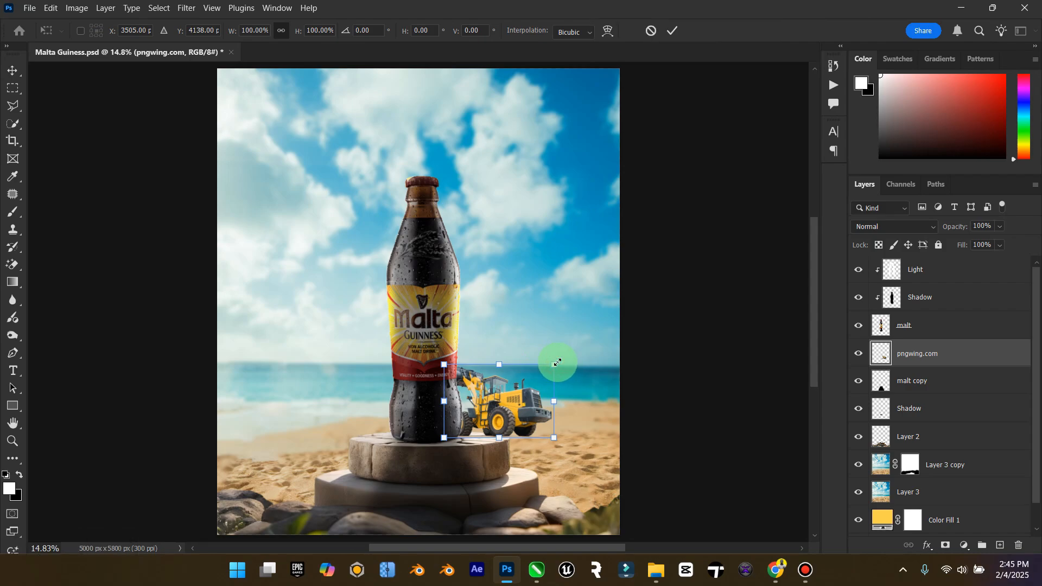
{"action": "left_click", "coordinate": [19, 75]}
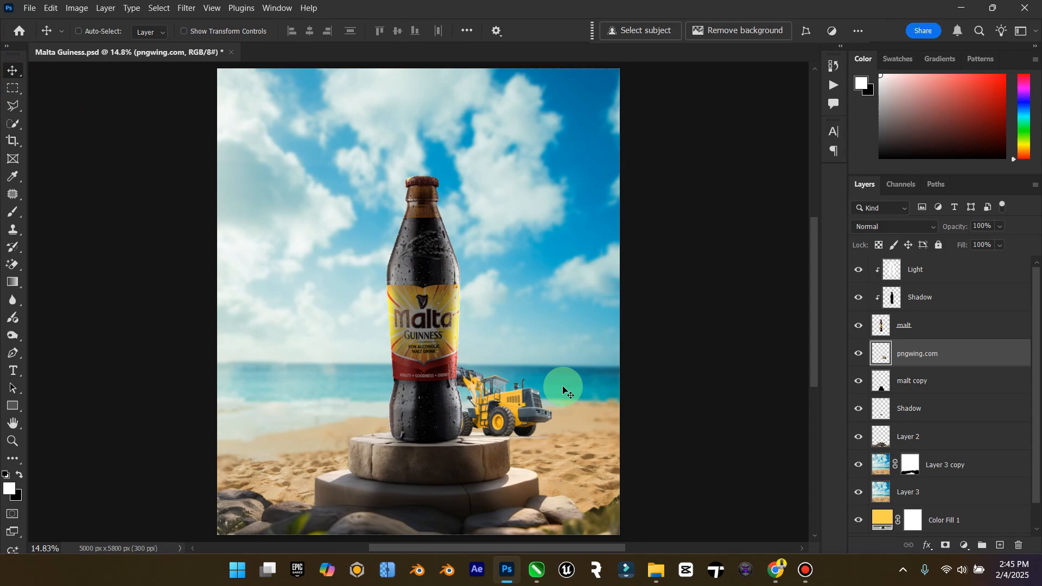
{"action": "key", "text": "ctrl+t"}
{"action": "left_click_drag", "start_coordinate": [559, 365], "coordinate": [596, 350]}
{"action": "left_click", "coordinate": [13, 71]}
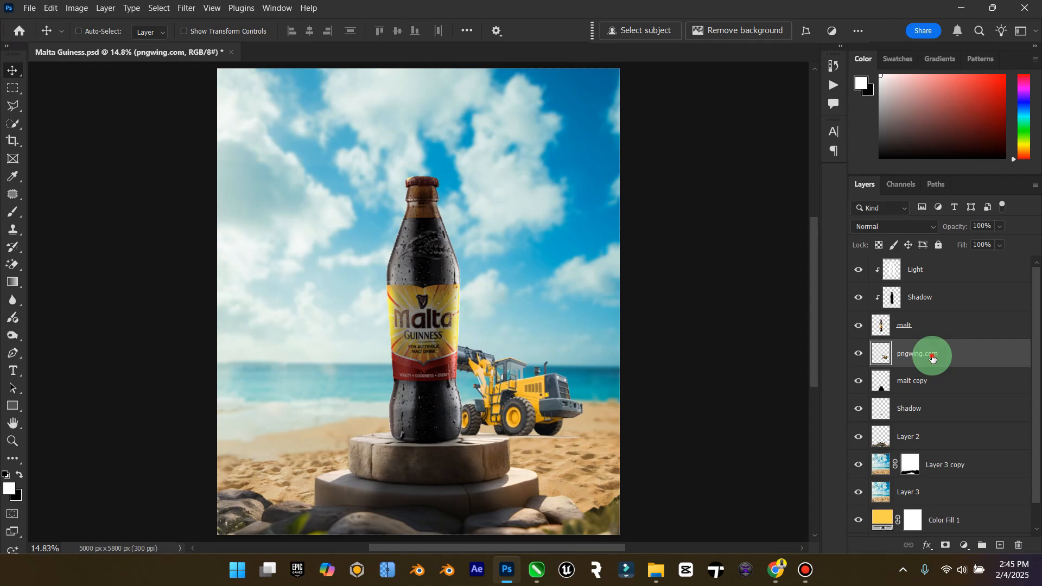
Rename the wheel loader's layer as Tractor.
{"action": "key", "text": "Caps_Lock"}
{"action": "type", "text": "TR"}
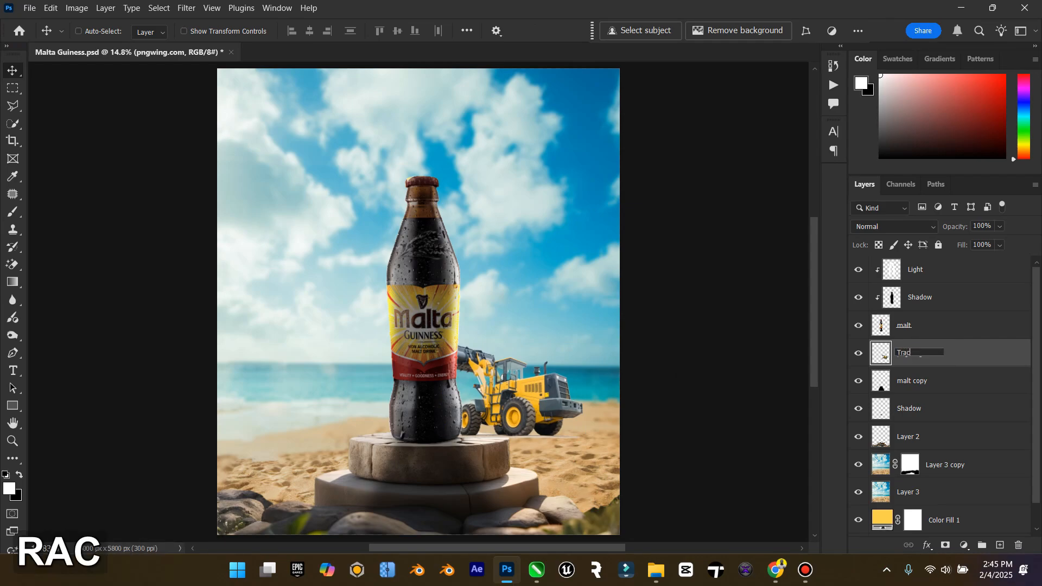
{"action": "key", "text": "Return"}
Stack the Tractor layer below Layer 2 and move the loader onto the sand behind the right side of the stone podium.
{"action": "left_click_drag", "start_coordinate": [933, 358], "coordinate": [944, 423]}
{"action": "left_click_drag", "start_coordinate": [509, 399], "coordinate": [542, 449]}
{"action": "left_click_drag", "start_coordinate": [963, 402], "coordinate": [961, 438]}
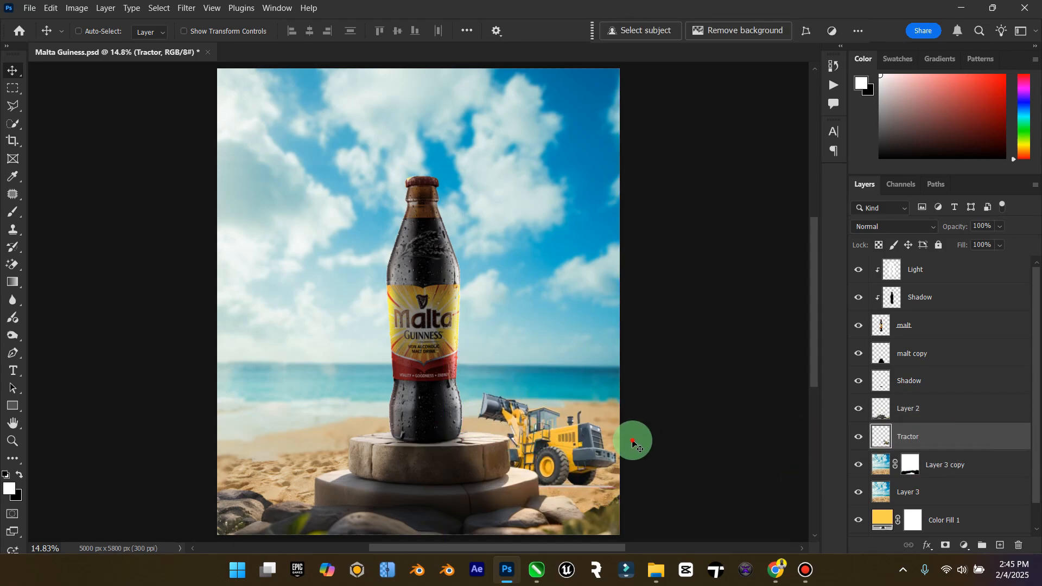
{"action": "left_click_drag", "start_coordinate": [633, 437], "coordinate": [585, 413]}
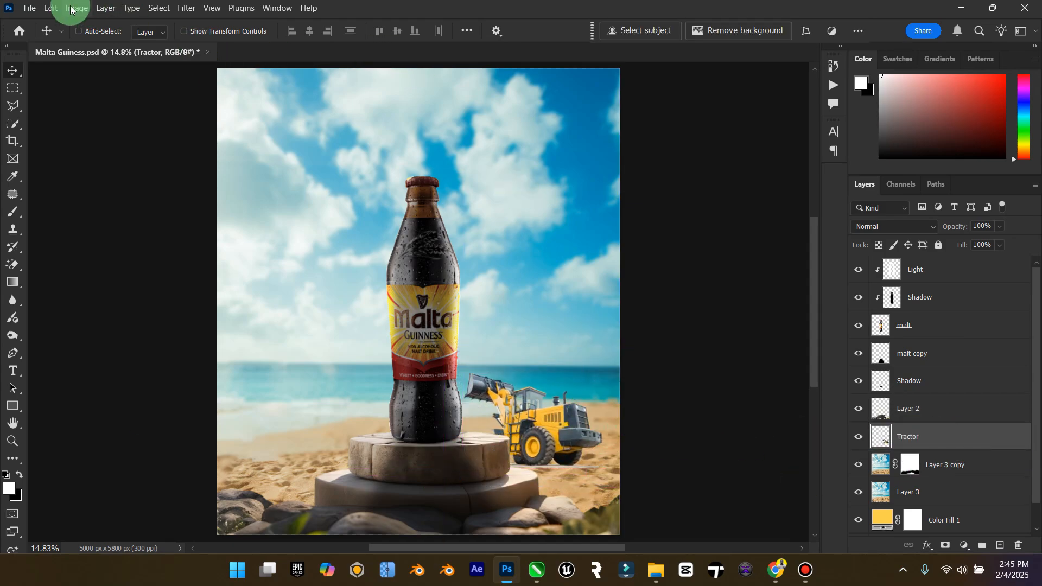
Flip the tractor horizontally so its bucket faces away from the bottle.
{"action": "left_click", "coordinate": [51, 7]}
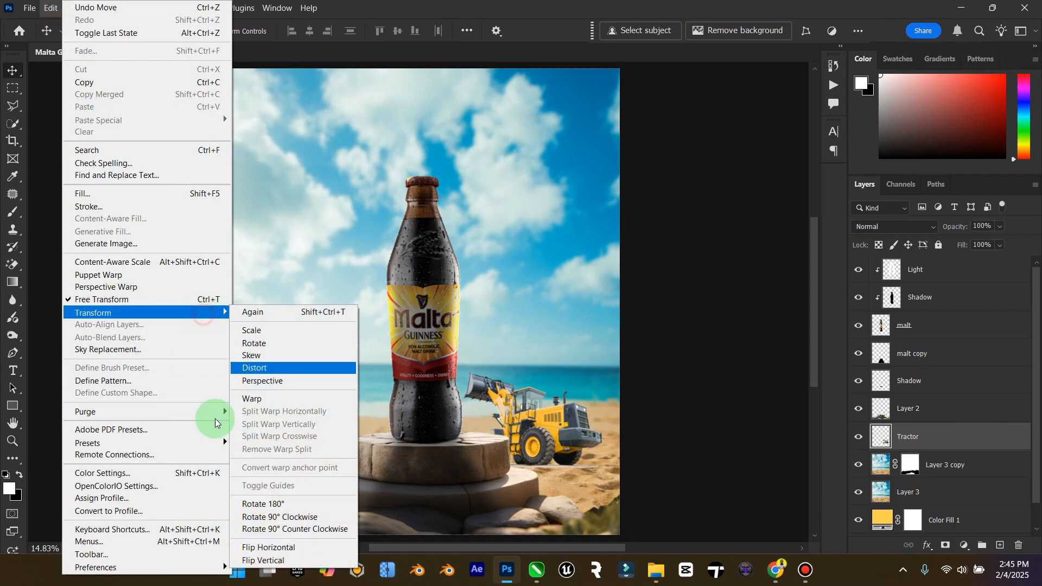
{"action": "left_click", "coordinate": [285, 545]}
{"action": "mouse_move", "coordinate": [532, 441]}
{"action": "left_mouse_down"}
{"action": "mouse_move", "coordinate": [522, 443]}
{"action": "mouse_move", "coordinate": [543, 448]}
{"action": "left_mouse_up"}
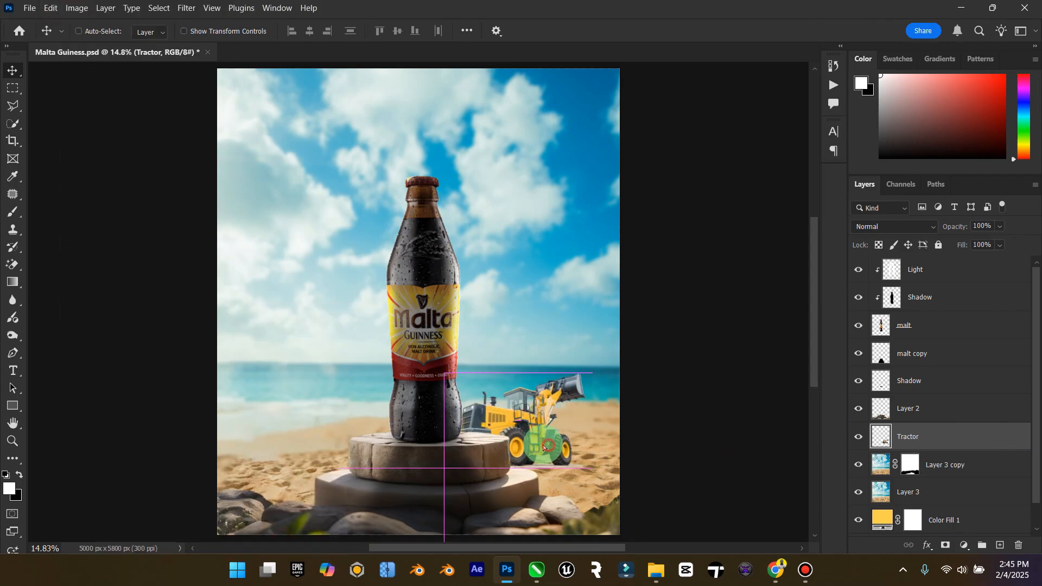
Scale the tractor to about 81% and rotate it about 2.5°, tucked partly behind the stone podium.
{"action": "key", "text": "ctrl"}
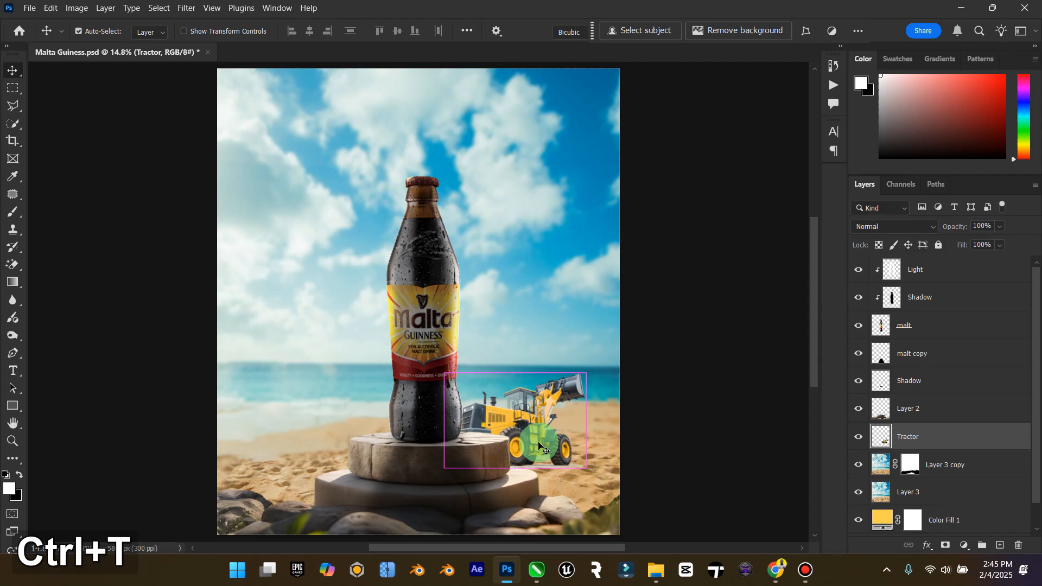
{"action": "key", "text": "ctrl+t"}
{"action": "left_click_drag", "start_coordinate": [593, 370], "coordinate": [583, 389]}
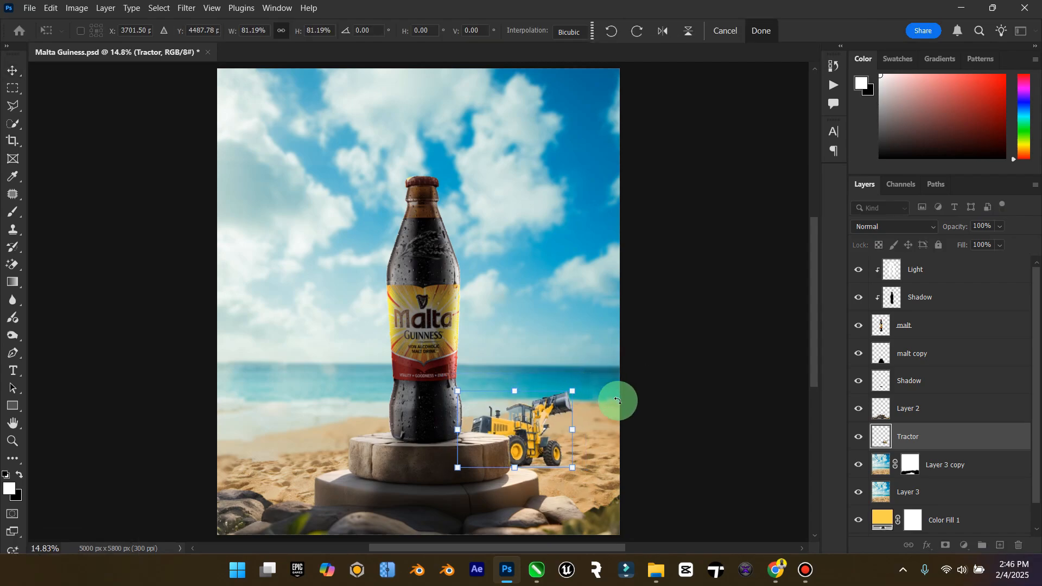
{"action": "left_click_drag", "start_coordinate": [542, 461], "coordinate": [532, 461]}
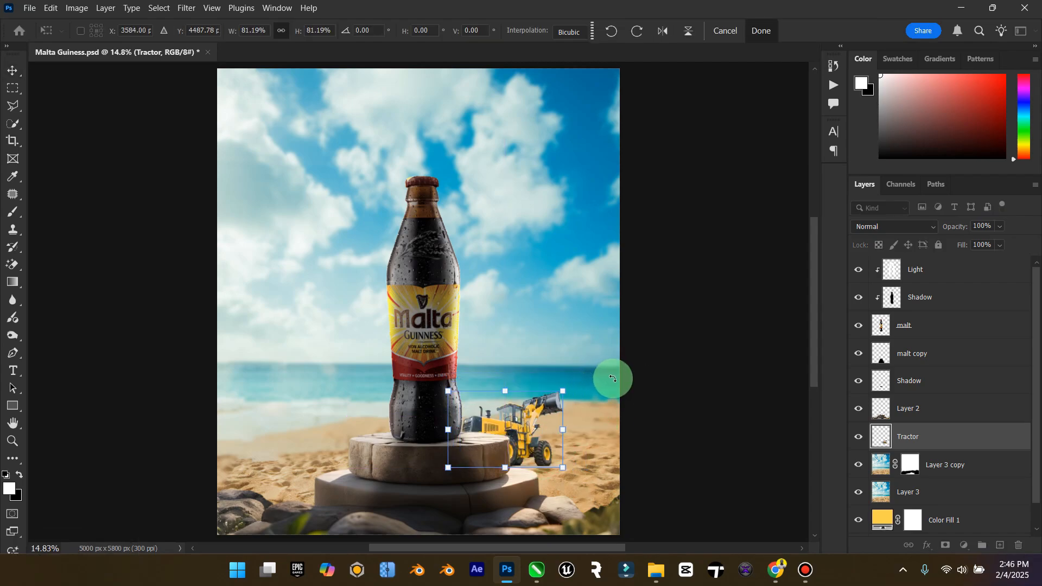
{"action": "mouse_move", "coordinate": [613, 379]}
{"action": "left_mouse_down"}
{"action": "mouse_move", "coordinate": [610, 365]}
{"action": "mouse_move", "coordinate": [610, 389]}
{"action": "mouse_move", "coordinate": [610, 378]}
{"action": "left_mouse_up"}
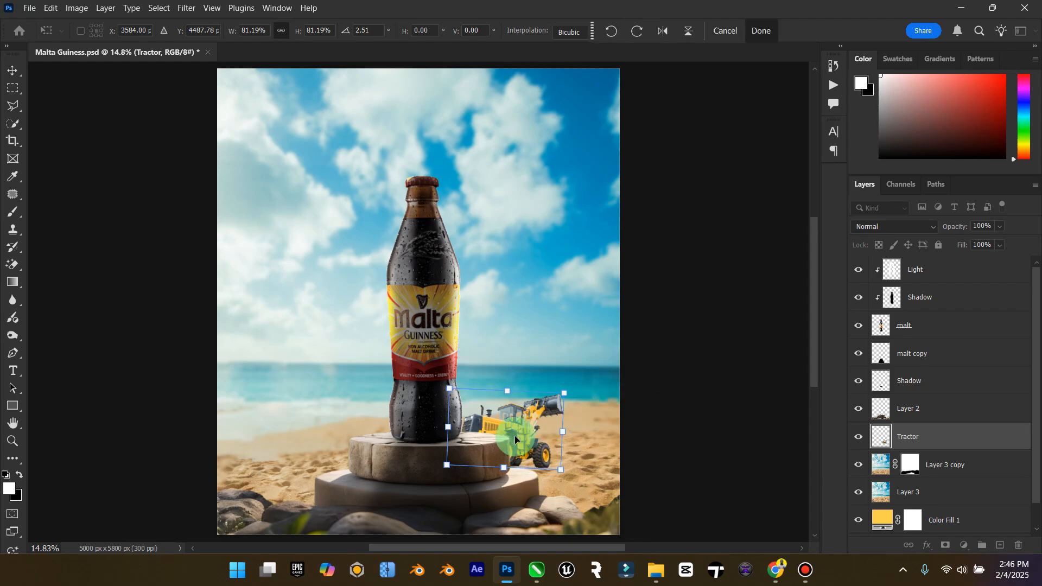
{"action": "left_click", "coordinate": [12, 71]}
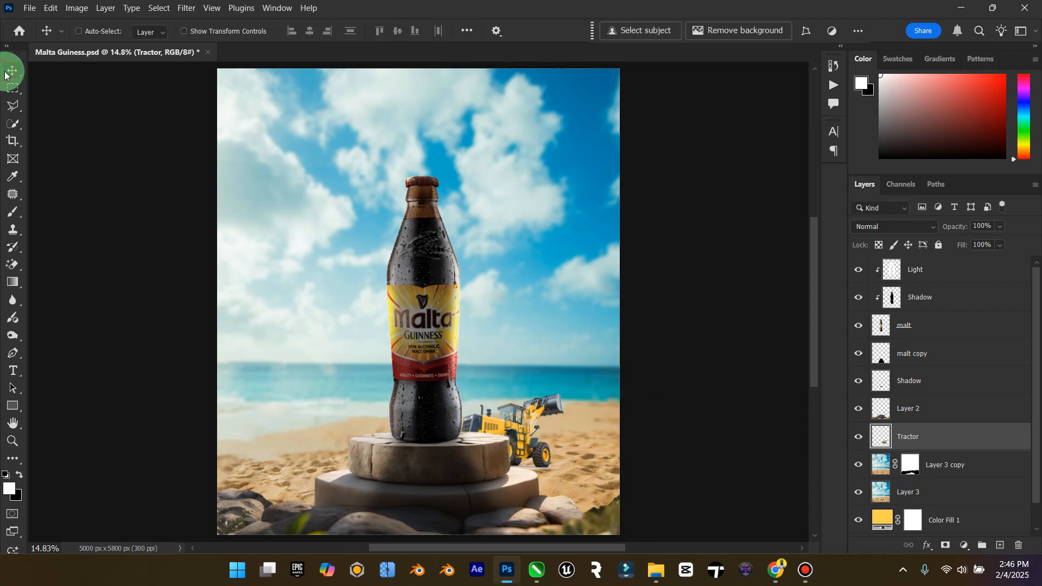
Move the tractor onto the sand at the podium's left side and add a layer mask to its layer.
{"action": "left_click_drag", "start_coordinate": [540, 439], "coordinate": [371, 444]}
{"action": "left_click_drag", "start_coordinate": [466, 438], "coordinate": [335, 477]}
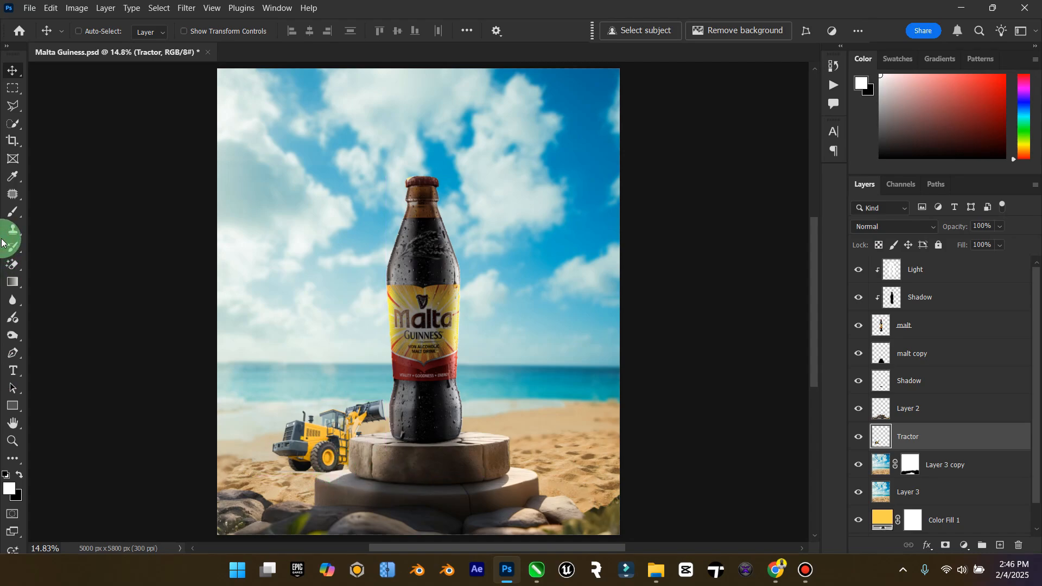
{"action": "left_click", "coordinate": [946, 545]}
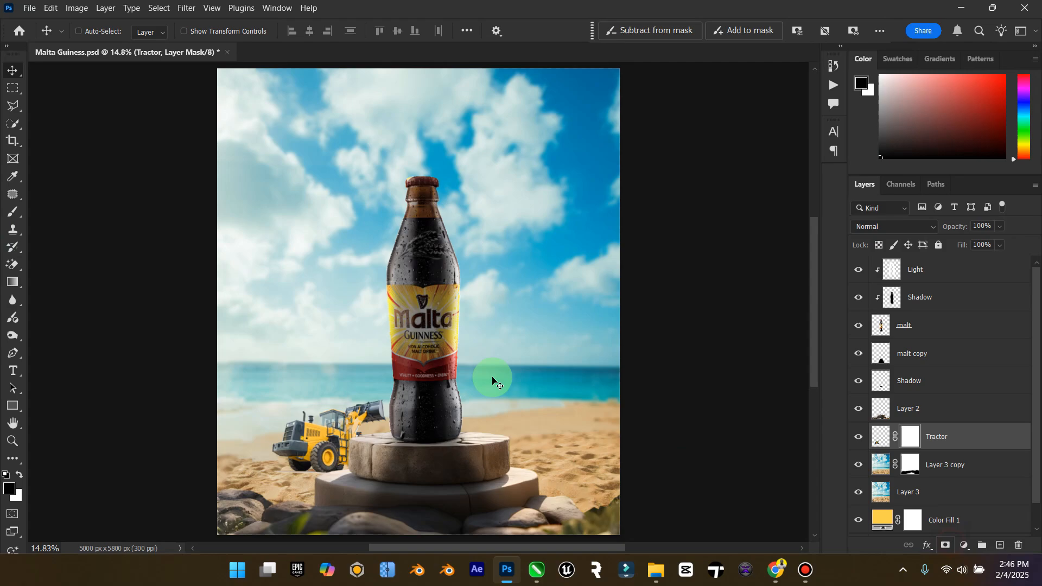
{"action": "left_click", "coordinate": [15, 447]}
{"action": "left_click_drag", "start_coordinate": [306, 482], "coordinate": [391, 481]}
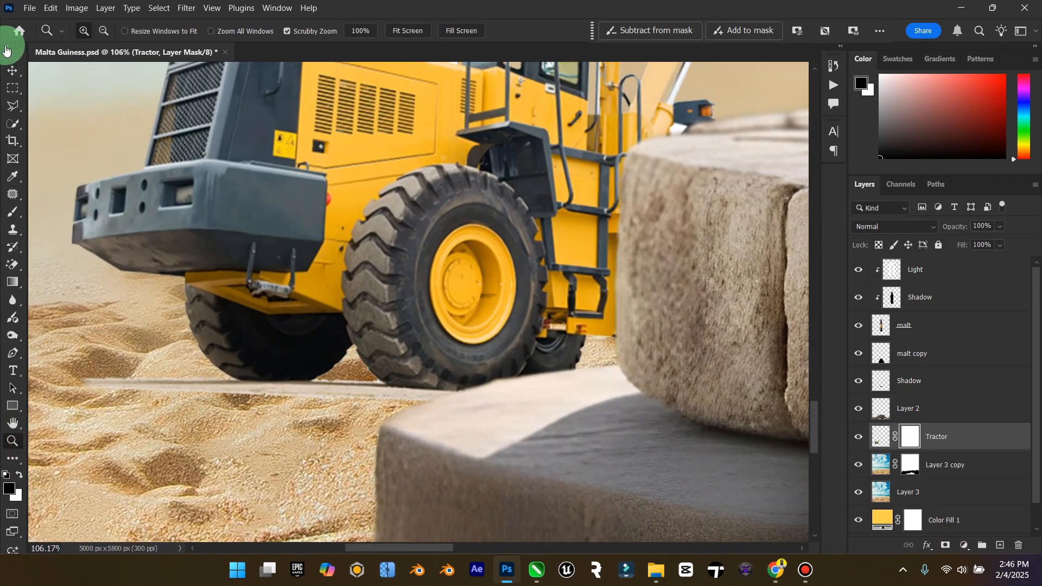
{"action": "left_click", "coordinate": [12, 69]}
{"action": "left_click_drag", "start_coordinate": [273, 223], "coordinate": [285, 235]}
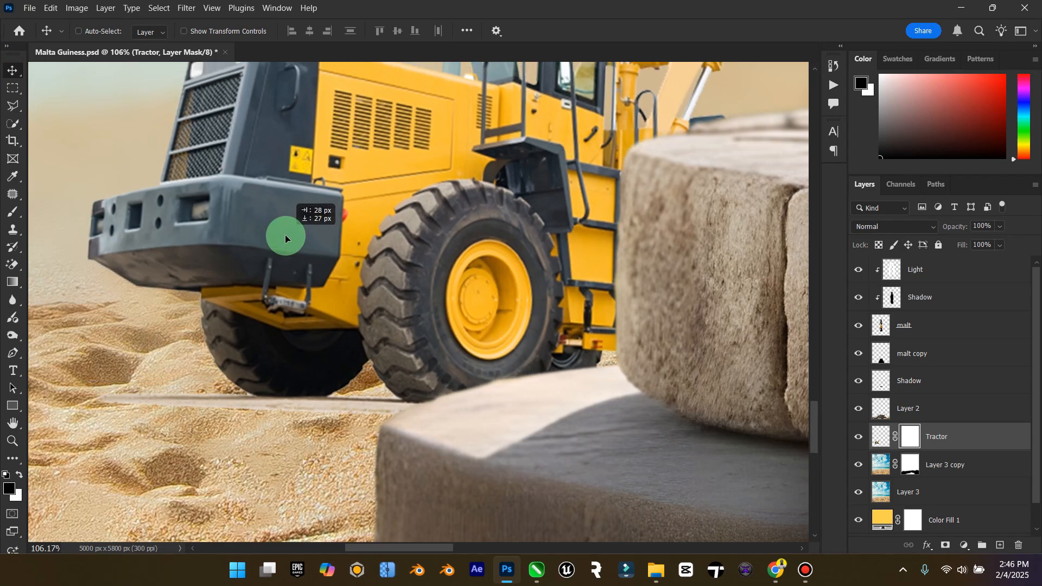
Mask out the grey ground strip beneath the tractor's rear wheels with a black 100 px brush.
{"action": "left_click", "coordinate": [11, 219]}
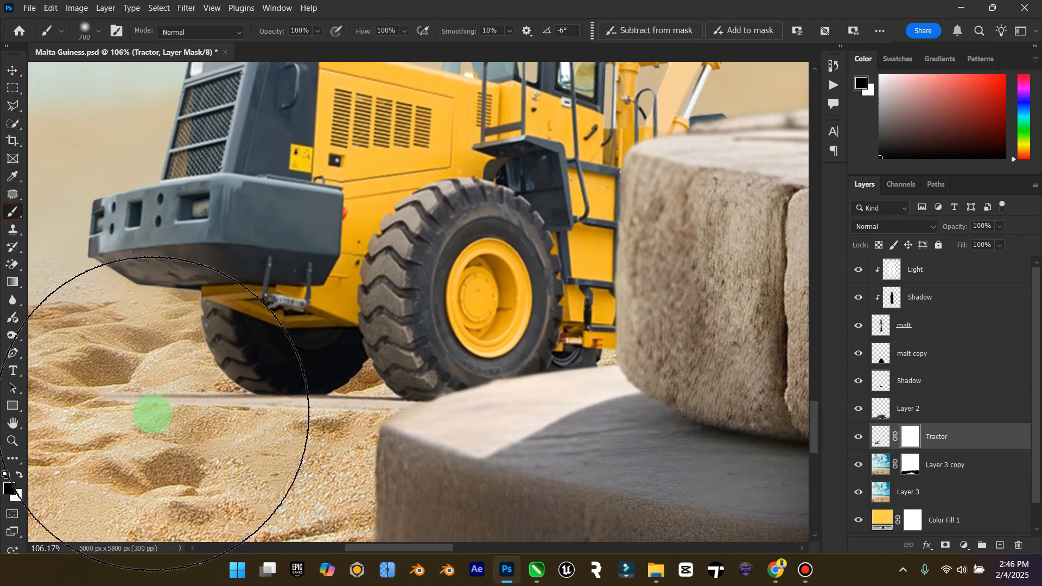
{"action": "key", "text": "bracketleft"}
{"action": "key", "text": "bracketleft"}
{"action": "key", "text": "bracketleft"}
{"action": "key", "text": "bracketleft"}
{"action": "key", "text": "bracketleft"}
{"action": "key", "text": "bracketleft"}
{"action": "key", "text": "bracketleft"}
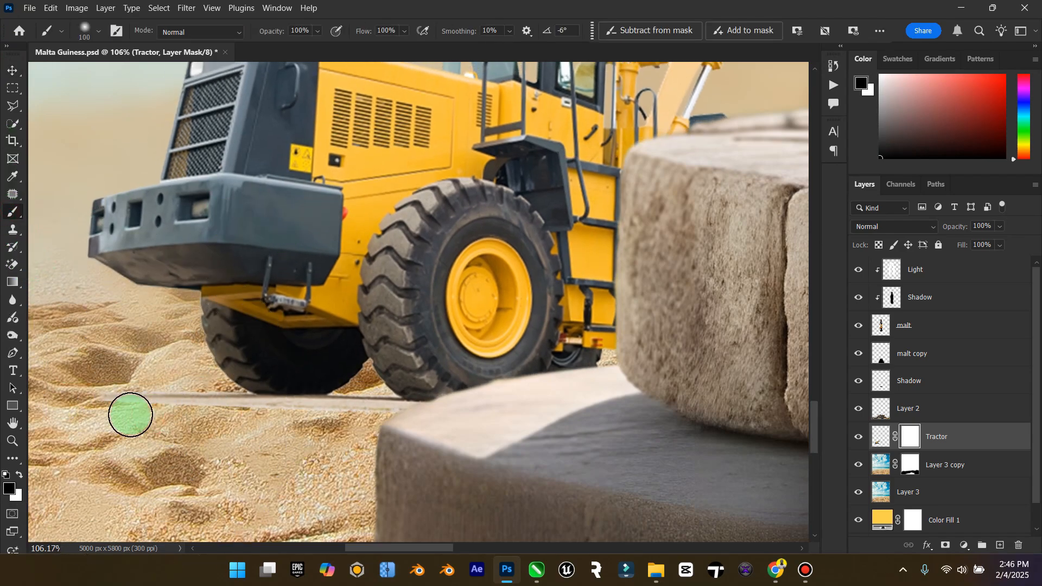
{"action": "mouse_move", "coordinate": [130, 414]}
{"action": "left_mouse_down"}
{"action": "mouse_move", "coordinate": [143, 395]}
{"action": "mouse_move", "coordinate": [190, 419]}
{"action": "mouse_move", "coordinate": [176, 406]}
{"action": "mouse_move", "coordinate": [219, 412]}
{"action": "mouse_move", "coordinate": [210, 419]}
{"action": "mouse_move", "coordinate": [228, 430]}
{"action": "mouse_move", "coordinate": [322, 441]}
{"action": "mouse_move", "coordinate": [353, 435]}
{"action": "mouse_move", "coordinate": [291, 432]}
{"action": "mouse_move", "coordinate": [456, 429]}
{"action": "mouse_move", "coordinate": [249, 421]}
{"action": "left_mouse_up"}
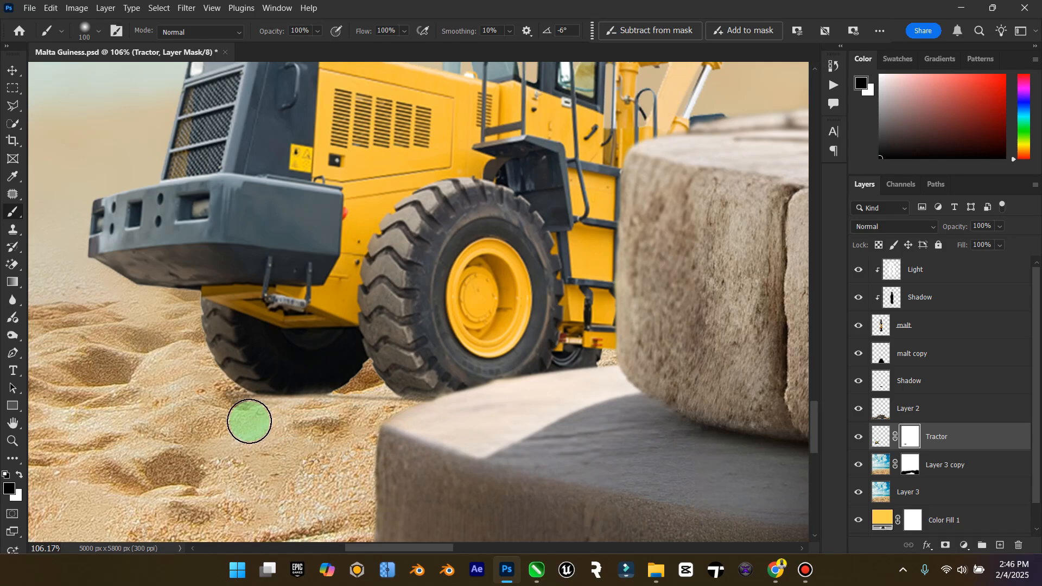
{"action": "double_click", "coordinate": [5, 430]}
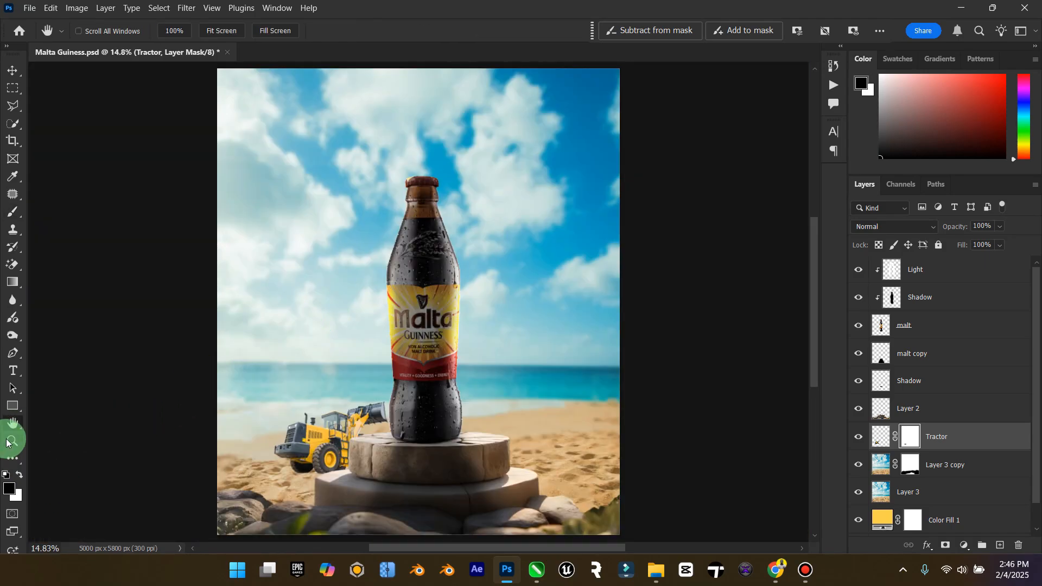
Add a new layer named "shade" directly beneath the Tractor layer, above Layer 3 copy.
{"action": "left_click", "coordinate": [7, 441]}
{"action": "left_click_drag", "start_coordinate": [328, 481], "coordinate": [401, 471]}
{"action": "left_click", "coordinate": [17, 75]}
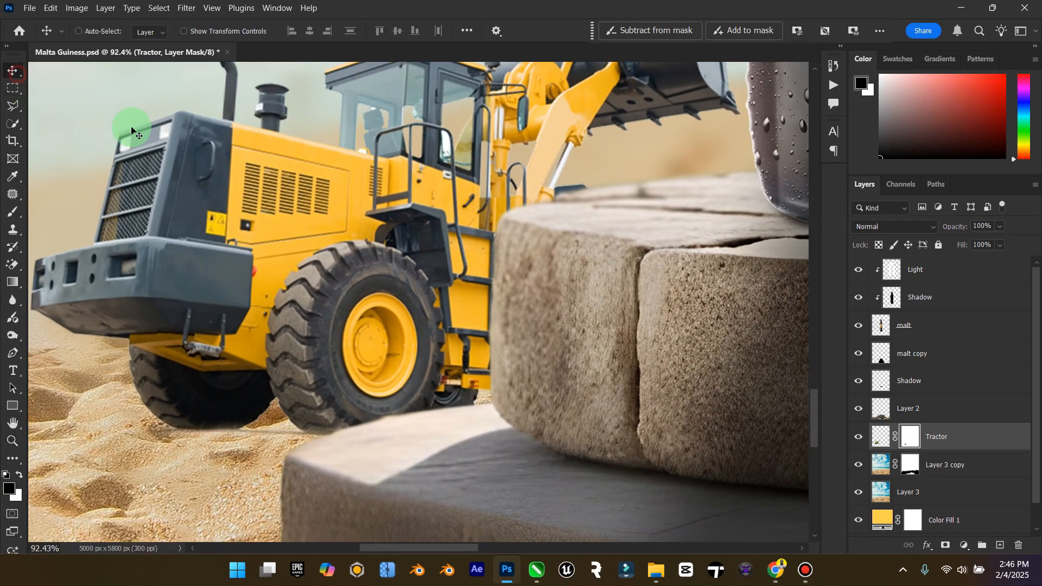
{"action": "left_click", "coordinate": [958, 468]}
{"action": "left_click", "coordinate": [1002, 551]}
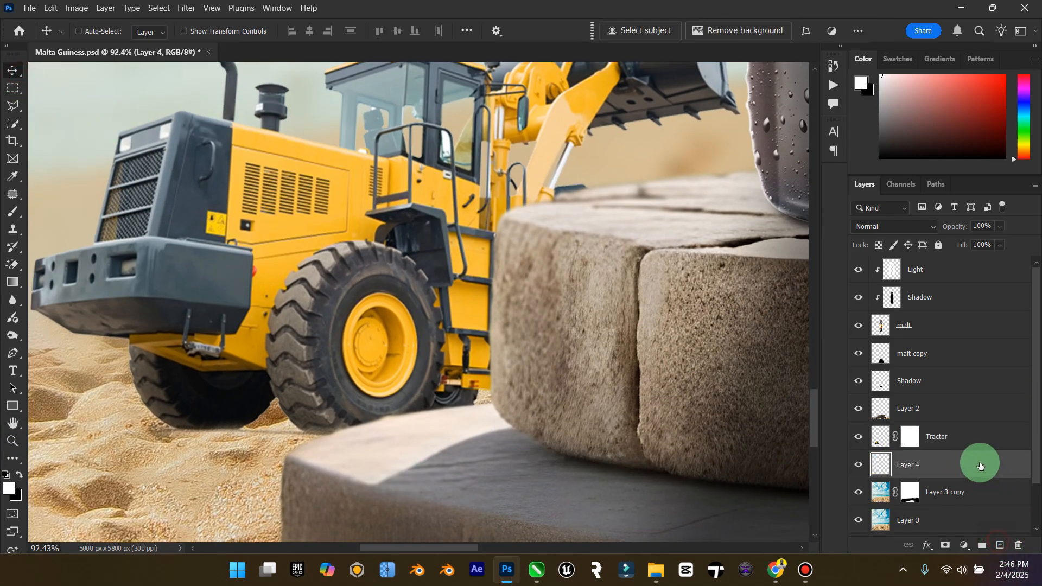
{"action": "type", "text": "shade"}
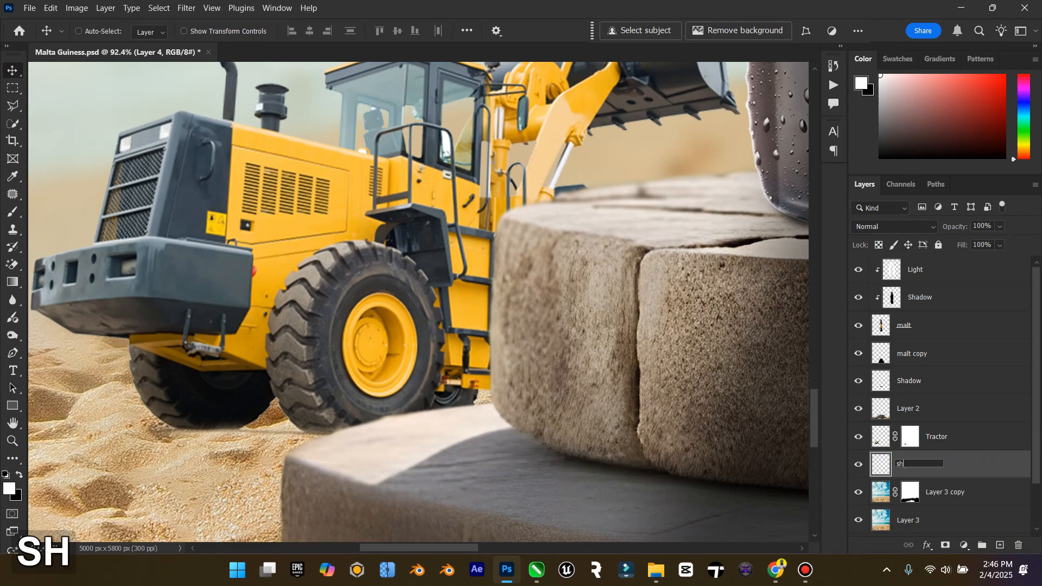
{"action": "key", "text": "Return"}
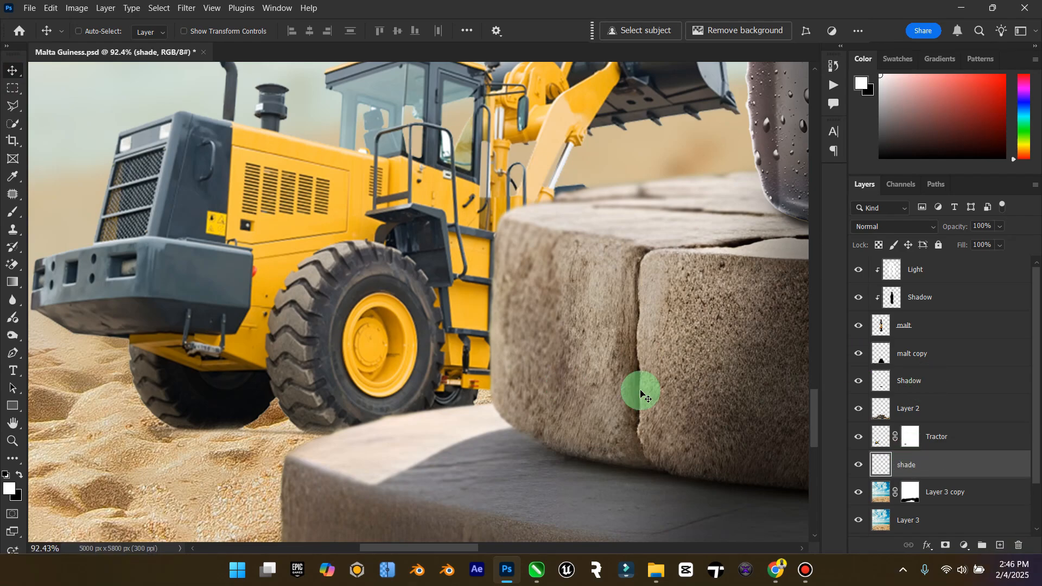
Paint a black contact shadow on the sand beneath the tractor's wheels with a soft 100 px brush on the shade layer.
{"action": "left_click", "coordinate": [20, 473]}
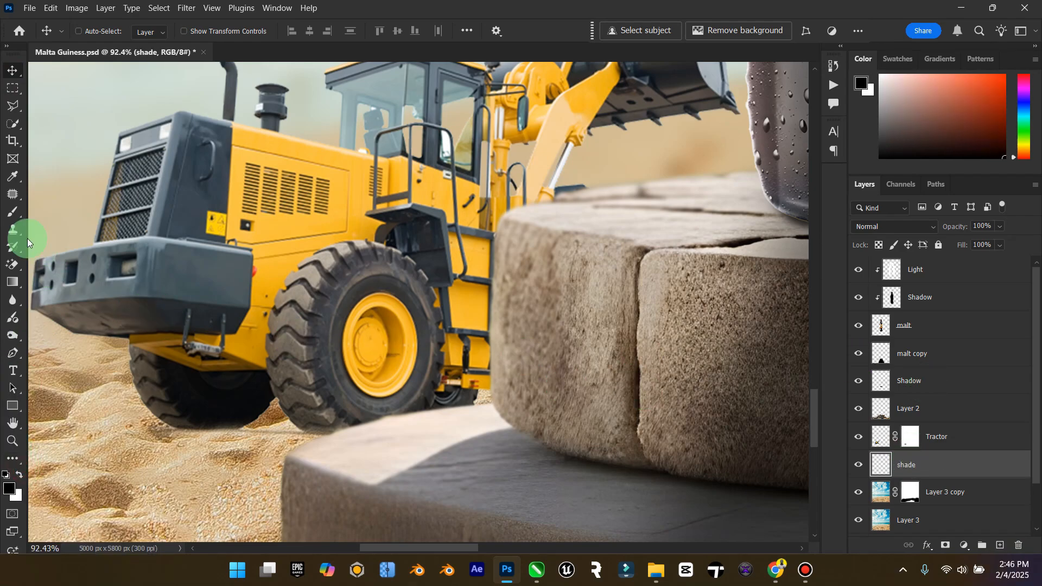
{"action": "left_click", "coordinate": [13, 212]}
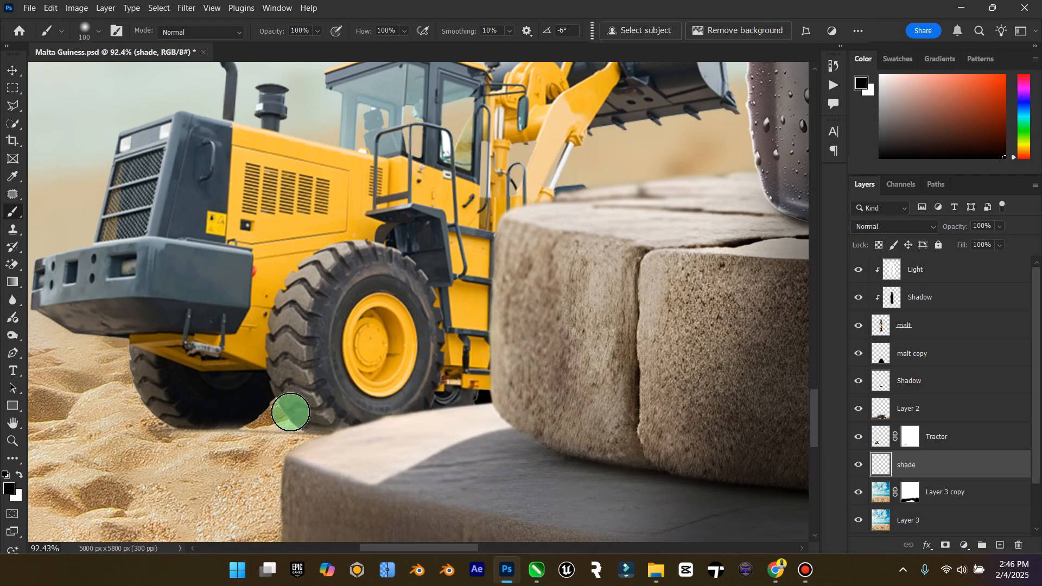
{"action": "mouse_move", "coordinate": [290, 412]}
{"action": "left_mouse_down"}
{"action": "mouse_move", "coordinate": [236, 414]}
{"action": "mouse_move", "coordinate": [325, 415]}
{"action": "mouse_move", "coordinate": [155, 416]}
{"action": "mouse_move", "coordinate": [241, 433]}
{"action": "mouse_move", "coordinate": [480, 426]}
{"action": "mouse_move", "coordinate": [402, 420]}
{"action": "mouse_move", "coordinate": [270, 433]}
{"action": "mouse_move", "coordinate": [356, 407]}
{"action": "mouse_move", "coordinate": [619, 418]}
{"action": "mouse_move", "coordinate": [500, 399]}
{"action": "mouse_move", "coordinate": [488, 410]}
{"action": "mouse_move", "coordinate": [440, 404]}
{"action": "mouse_move", "coordinate": [243, 439]}
{"action": "mouse_move", "coordinate": [324, 432]}
{"action": "mouse_move", "coordinate": [218, 439]}
{"action": "mouse_move", "coordinate": [199, 426]}
{"action": "left_mouse_up"}
{"action": "key", "text": "ctrl+z"}
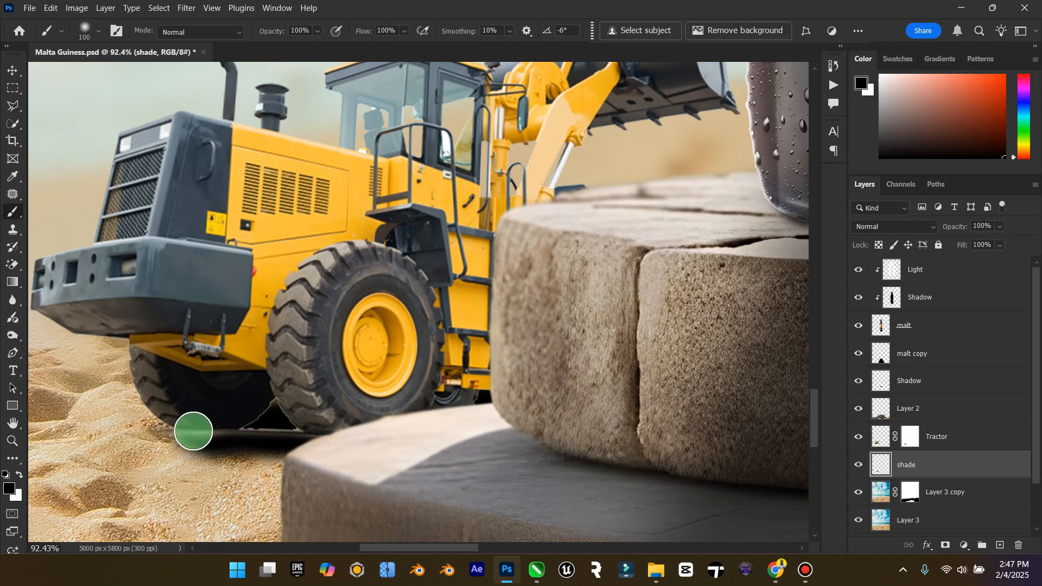
{"action": "left_click_drag", "start_coordinate": [363, 442], "coordinate": [226, 442]}
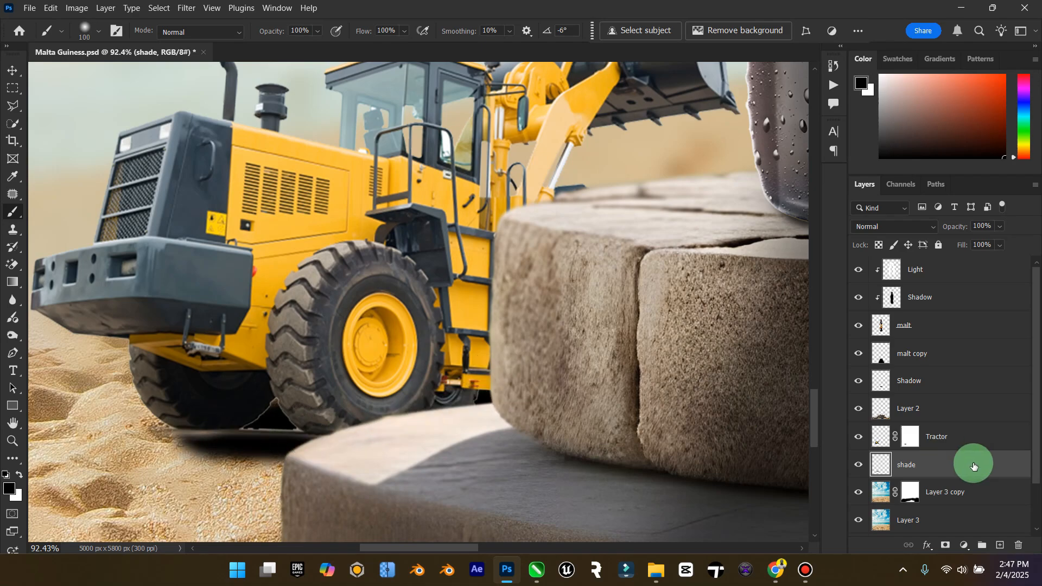
Mask out the leftover grey ground edge beneath the tractor's wheels with a black 60 px brush on the Tractor layer mask.
{"action": "left_click", "coordinate": [910, 437]}
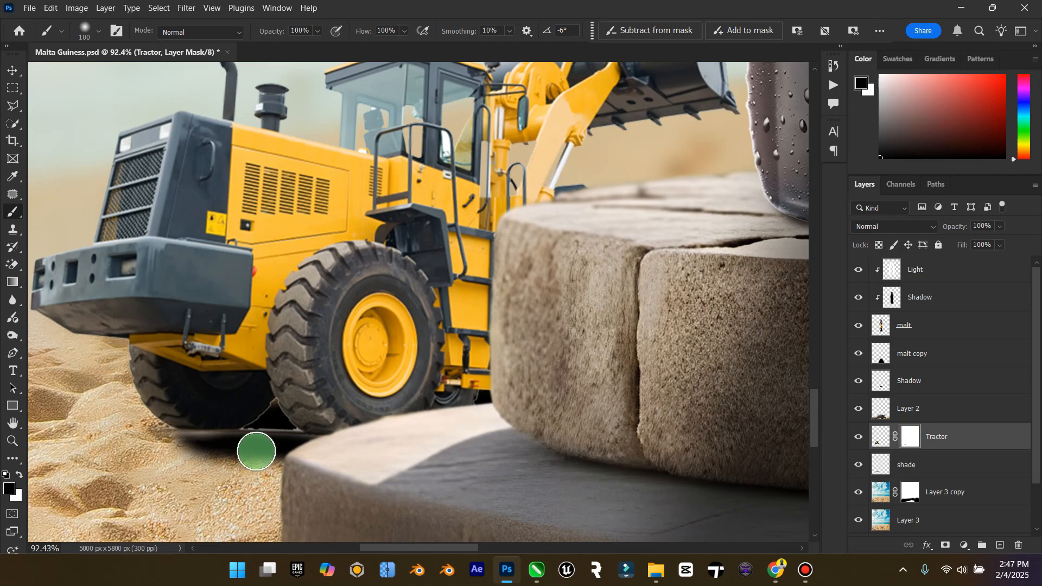
{"action": "key", "text": "bracketleft"}
{"action": "mouse_move", "coordinate": [263, 430]}
{"action": "left_mouse_down"}
{"action": "mouse_move", "coordinate": [297, 444]}
{"action": "mouse_move", "coordinate": [146, 446]}
{"action": "mouse_move", "coordinate": [204, 438]}
{"action": "left_mouse_up"}
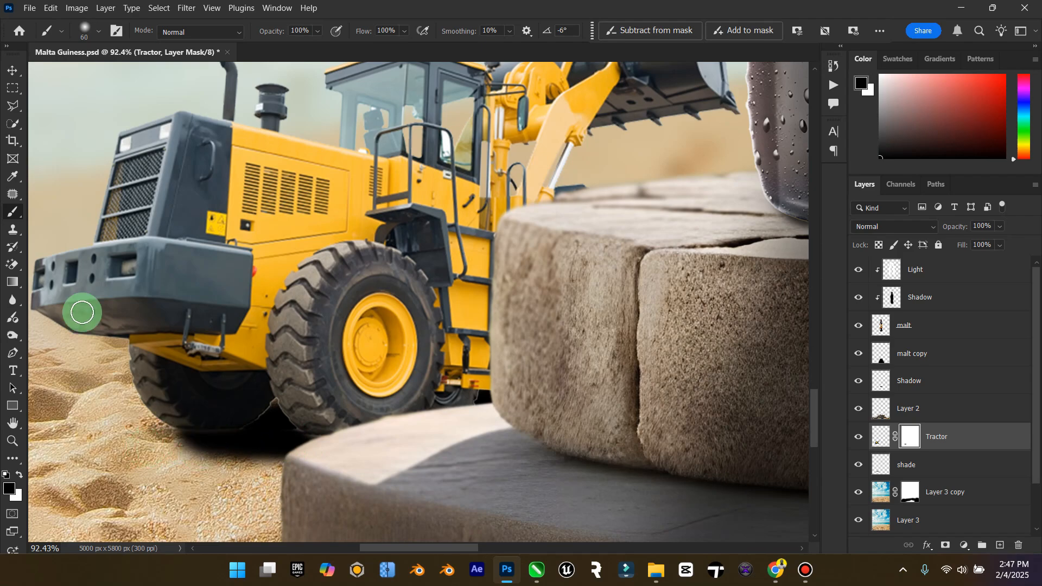
Extend the black shadow past the rear wheel on the shade layer with a 60 px brush, and mask remaining edges around the tractor's wheels.
{"action": "left_click", "coordinate": [12, 70]}
{"action": "left_click", "coordinate": [14, 214]}
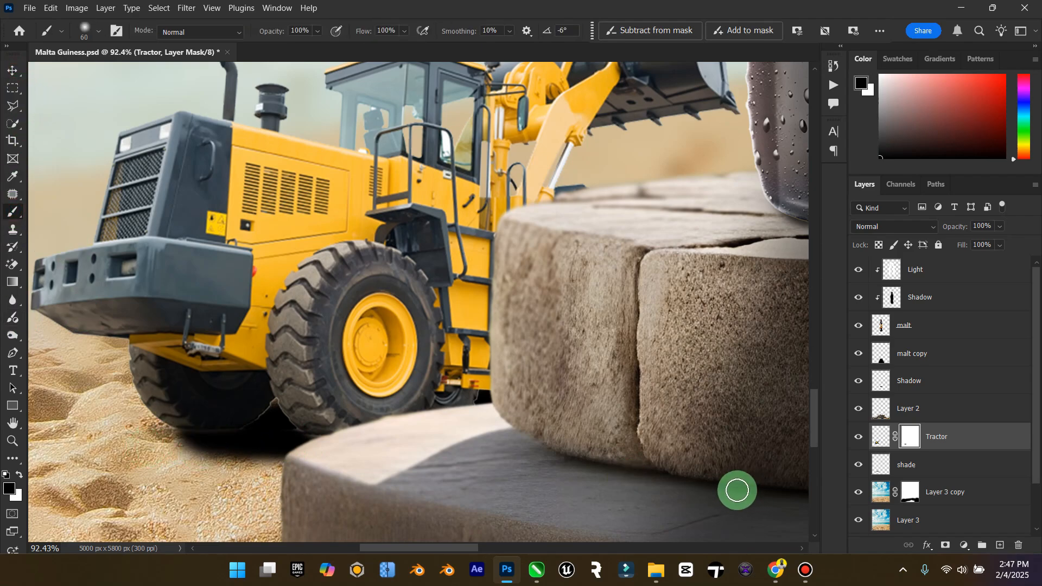
{"action": "left_click", "coordinate": [916, 465]}
{"action": "mouse_move", "coordinate": [261, 434]}
{"action": "left_mouse_down"}
{"action": "mouse_move", "coordinate": [127, 444]}
{"action": "mouse_move", "coordinate": [290, 432]}
{"action": "mouse_move", "coordinate": [163, 450]}
{"action": "mouse_move", "coordinate": [361, 453]}
{"action": "mouse_move", "coordinate": [92, 452]}
{"action": "mouse_move", "coordinate": [279, 430]}
{"action": "mouse_move", "coordinate": [129, 430]}
{"action": "mouse_move", "coordinate": [174, 441]}
{"action": "mouse_move", "coordinate": [90, 444]}
{"action": "mouse_move", "coordinate": [295, 447]}
{"action": "left_mouse_up"}
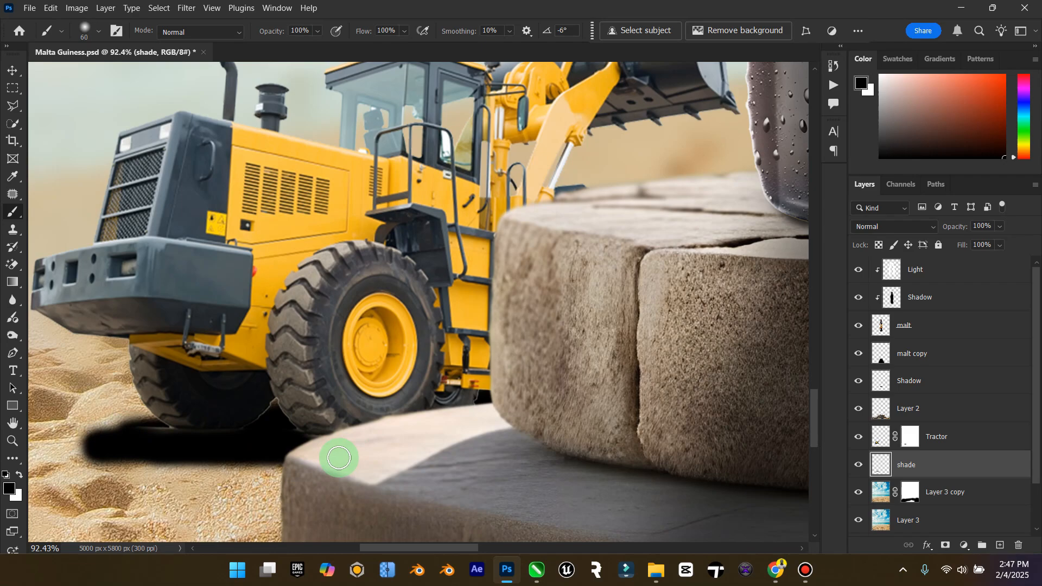
{"action": "left_click", "coordinate": [910, 435]}
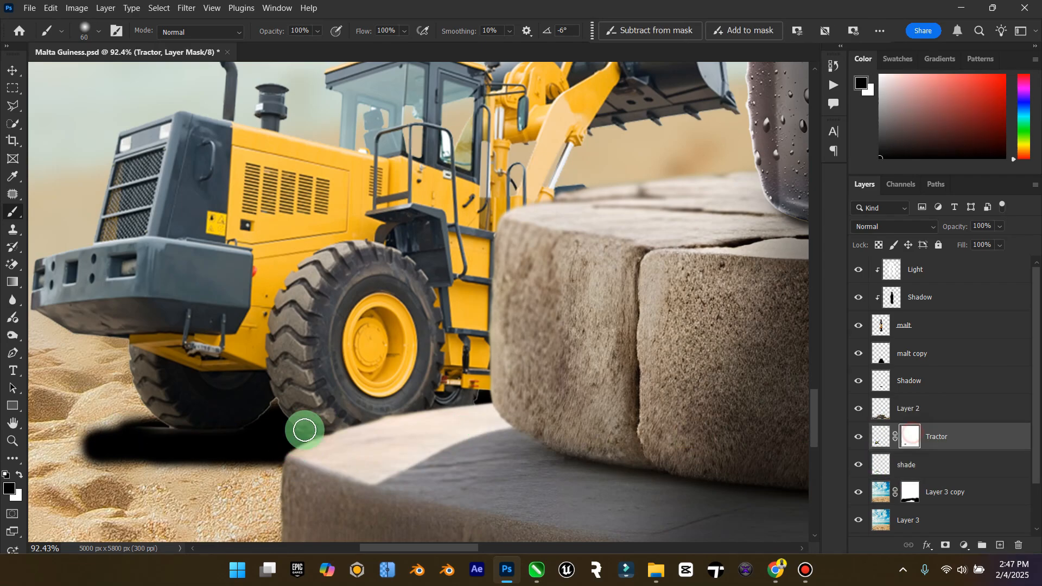
{"action": "left_click_drag", "start_coordinate": [146, 431], "coordinate": [167, 439]}
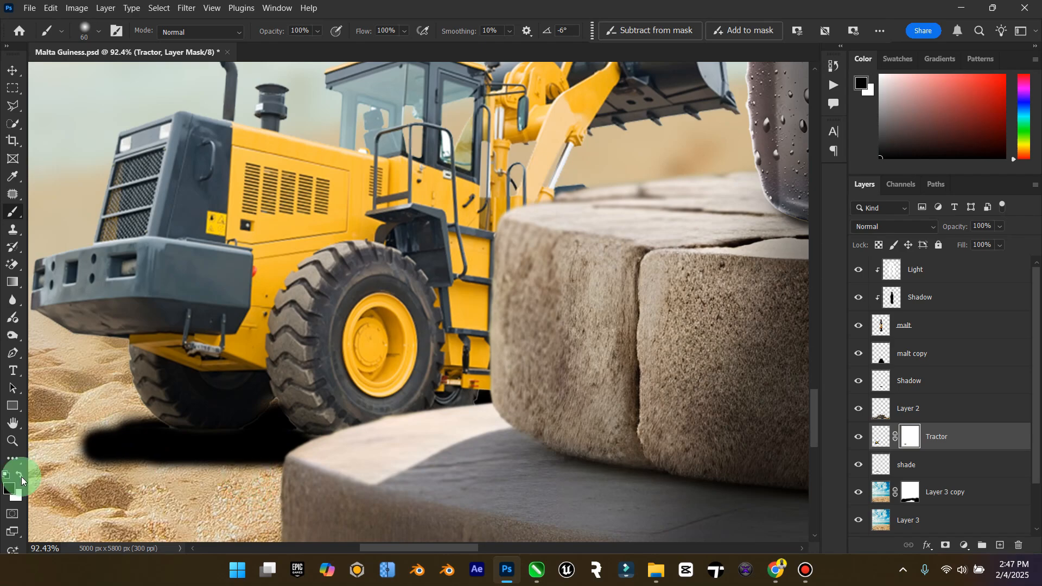
Set the shade layer to Multiply at 68% opacity and reduce its fill to about 53%.
{"action": "double_click", "coordinate": [18, 427]}
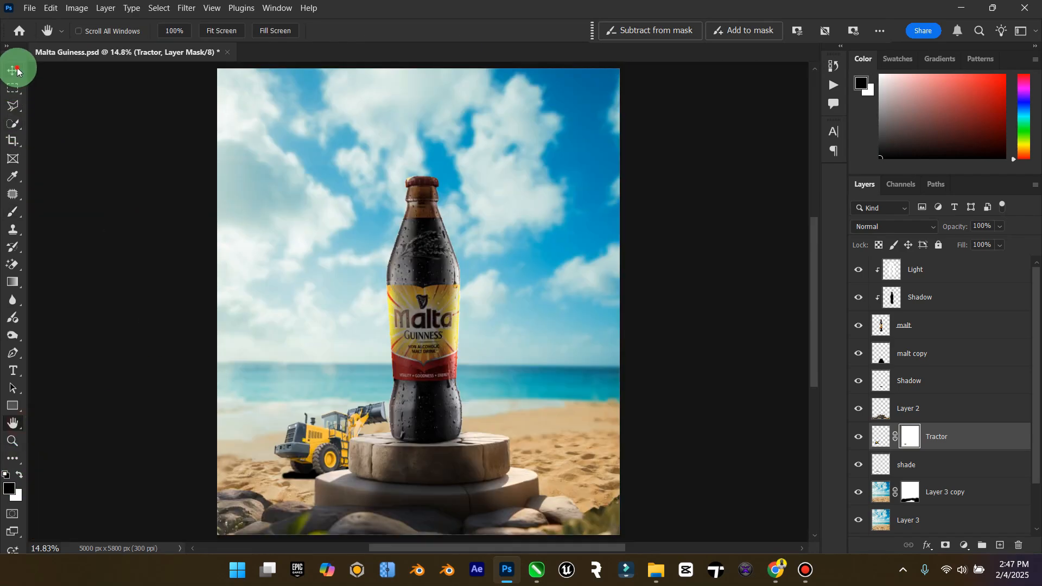
{"action": "left_click", "coordinate": [14, 69]}
{"action": "left_click", "coordinate": [926, 465]}
{"action": "left_click", "coordinate": [917, 227]}
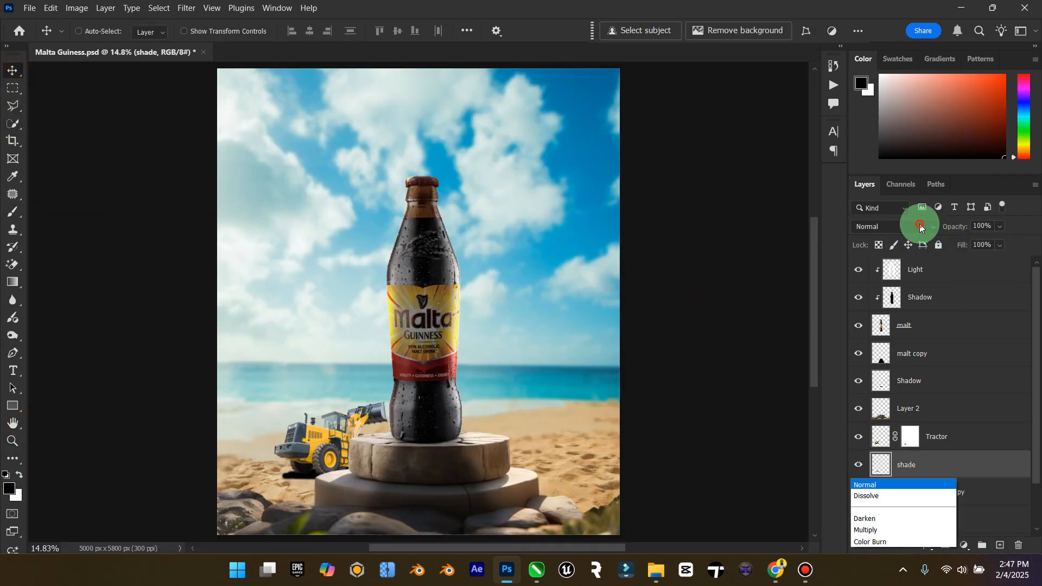
{"action": "left_click", "coordinate": [910, 233]}
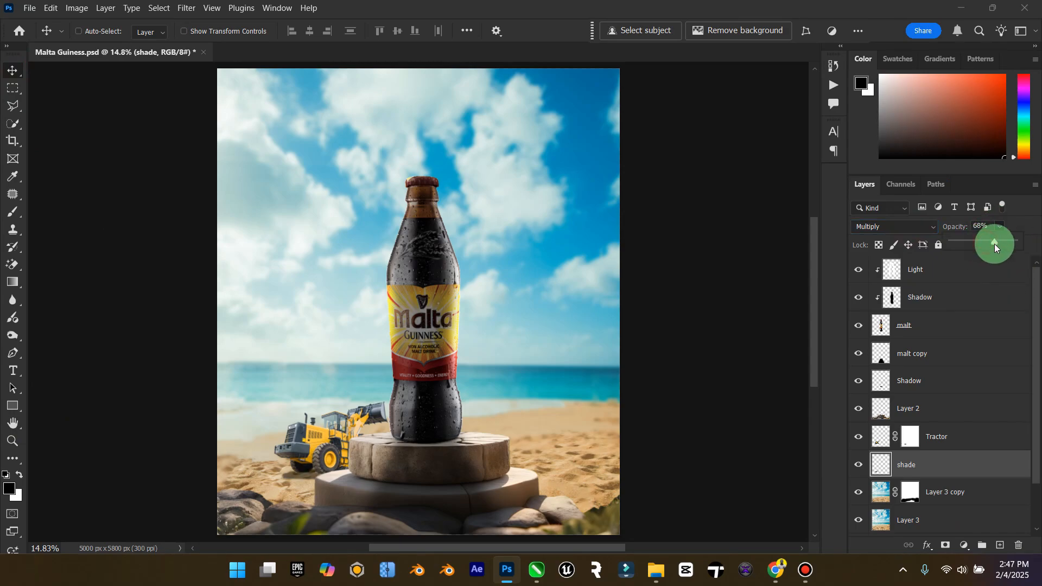
{"action": "left_click", "coordinate": [12, 440]}
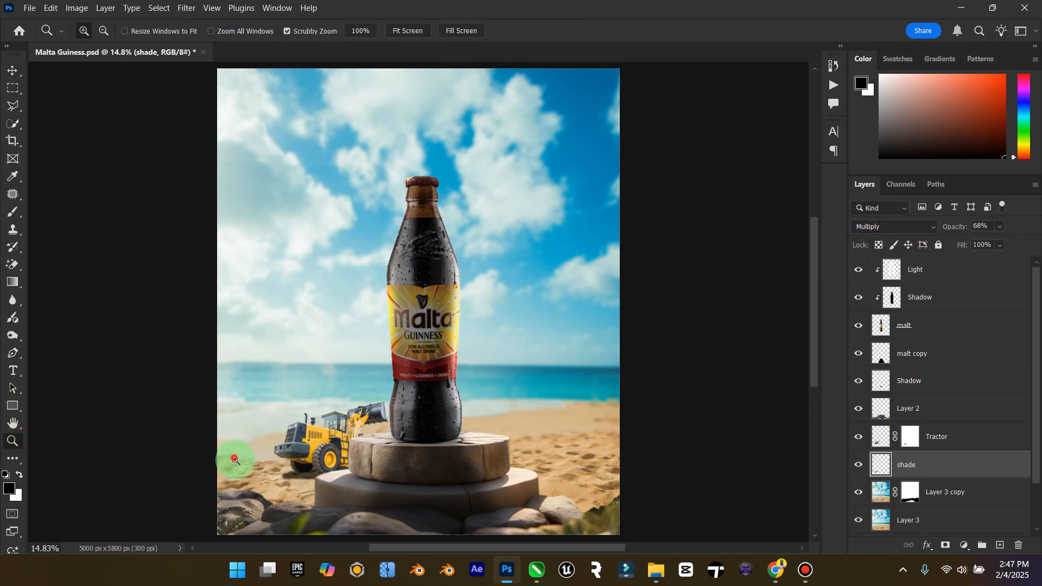
{"action": "left_click_drag", "start_coordinate": [236, 466], "coordinate": [274, 462]}
{"action": "left_click", "coordinate": [12, 71]}
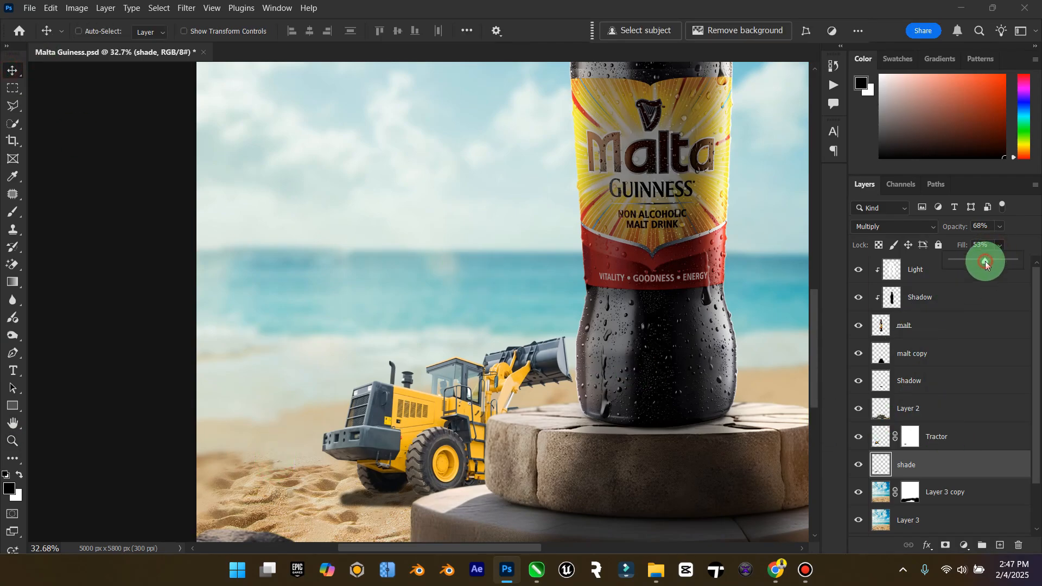
Move the Tractor and shade layers together toward the podium so the tractor's bucket sits behind the bottle.
{"action": "left_click", "coordinate": [939, 436], "text": "shift"}
{"action": "mouse_move", "coordinate": [452, 428]}
{"action": "left_mouse_down"}
{"action": "mouse_move", "coordinate": [498, 431]}
{"action": "mouse_move", "coordinate": [500, 417]}
{"action": "mouse_move", "coordinate": [496, 426]}
{"action": "mouse_move", "coordinate": [325, 399]}
{"action": "mouse_move", "coordinate": [453, 435]}
{"action": "mouse_move", "coordinate": [482, 411]}
{"action": "mouse_move", "coordinate": [444, 413]}
{"action": "mouse_move", "coordinate": [460, 420]}
{"action": "left_mouse_up"}
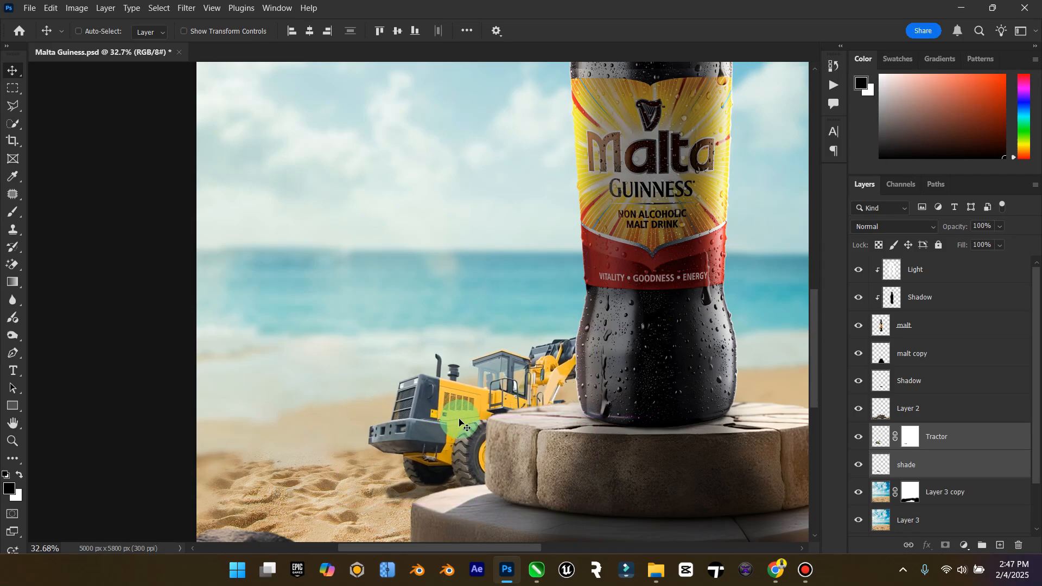
{"action": "double_click", "coordinate": [12, 423]}
Strengthen the tractor's shadow by setting the shade layer's fill to 90% and its opacity to 73%.
{"action": "left_click", "coordinate": [12, 441]}
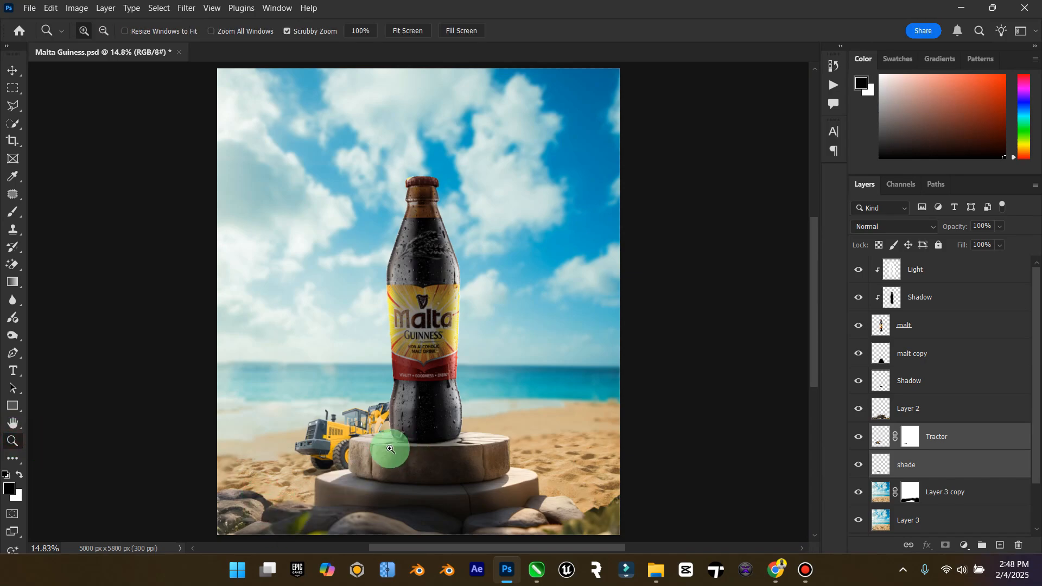
{"action": "left_click_drag", "start_coordinate": [390, 442], "coordinate": [411, 452]}
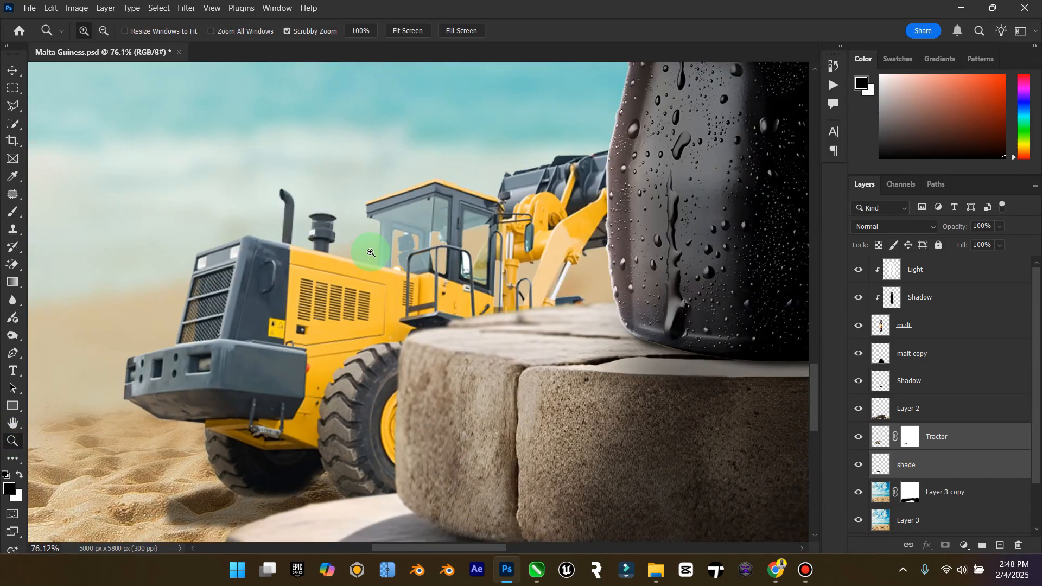
{"action": "scroll", "coordinate": [264, 461], "scroll_direction": "down", "scroll_amount": 2}
{"action": "left_click_drag", "start_coordinate": [265, 461], "coordinate": [326, 431]}
{"action": "left_click", "coordinate": [946, 463]}
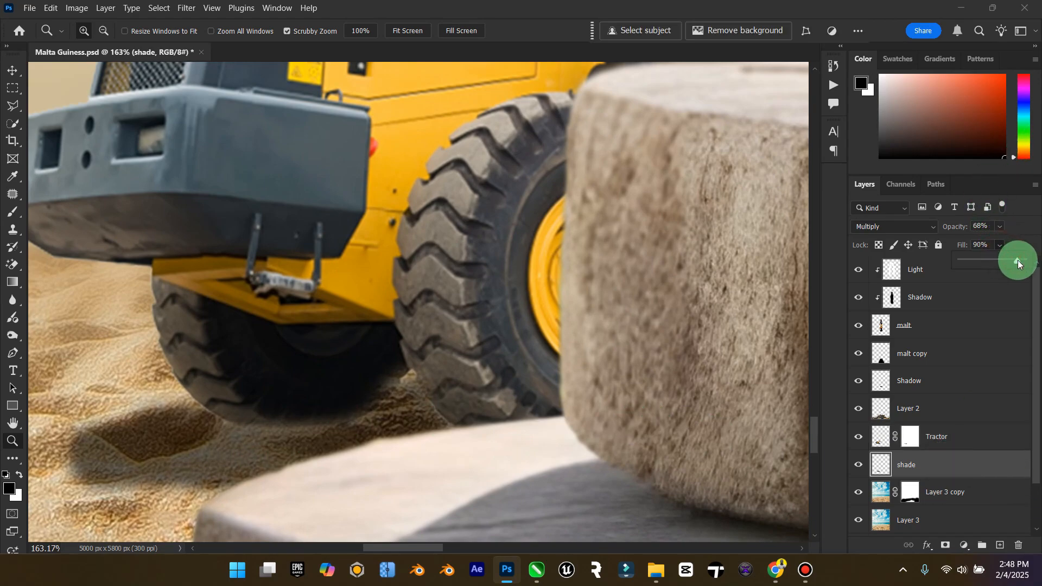
{"action": "left_click", "coordinate": [1000, 228]}
{"action": "left_click_drag", "start_coordinate": [1011, 241], "coordinate": [1012, 242]}
{"action": "double_click", "coordinate": [13, 428]}
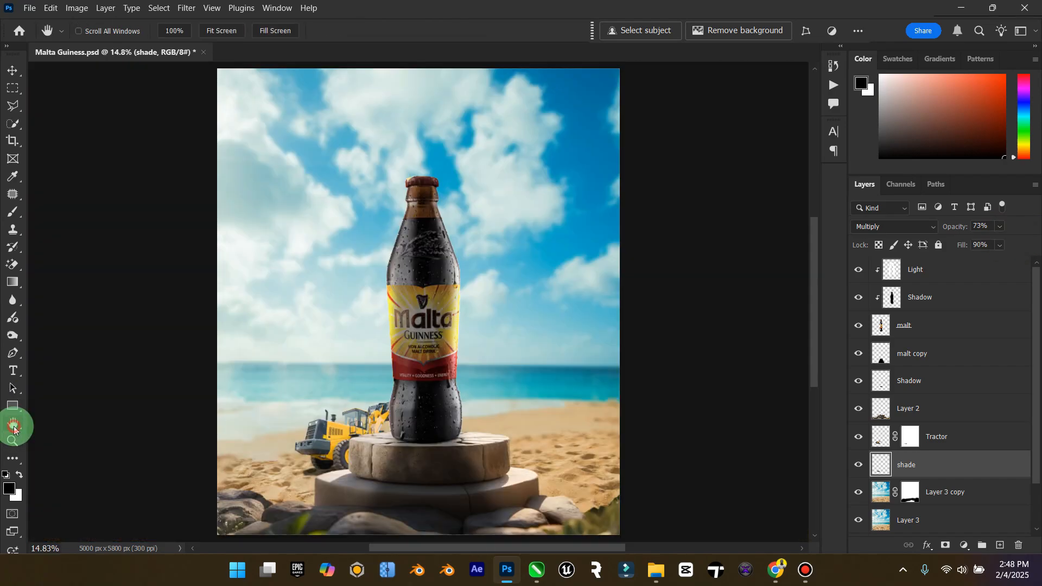
Save the document and link the Tractor and shade layers.
{"action": "left_click", "coordinate": [17, 71]}
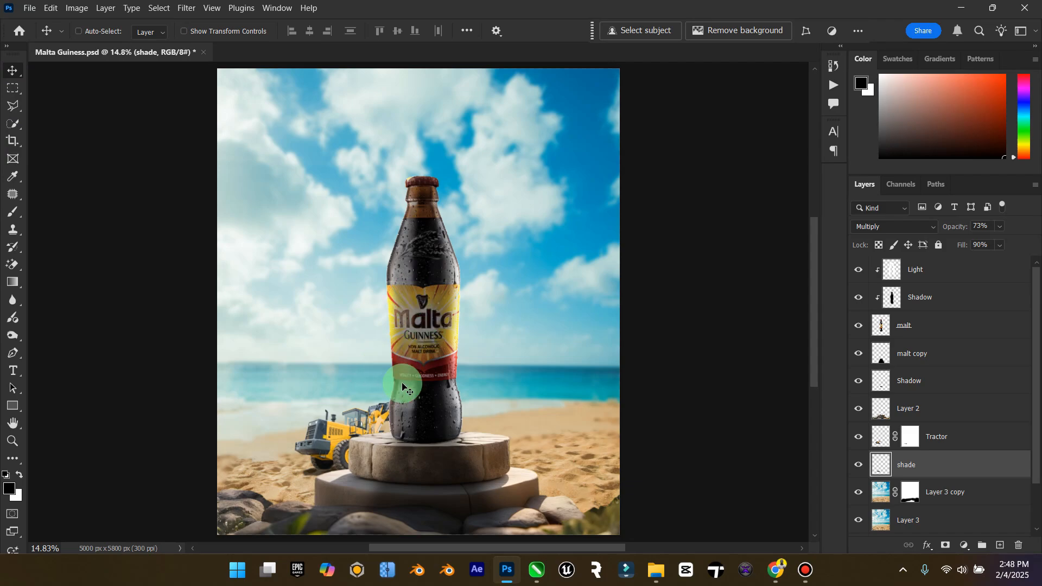
{"action": "key", "text": "ctrl+s"}
{"action": "left_click", "coordinate": [937, 436], "text": "shift"}
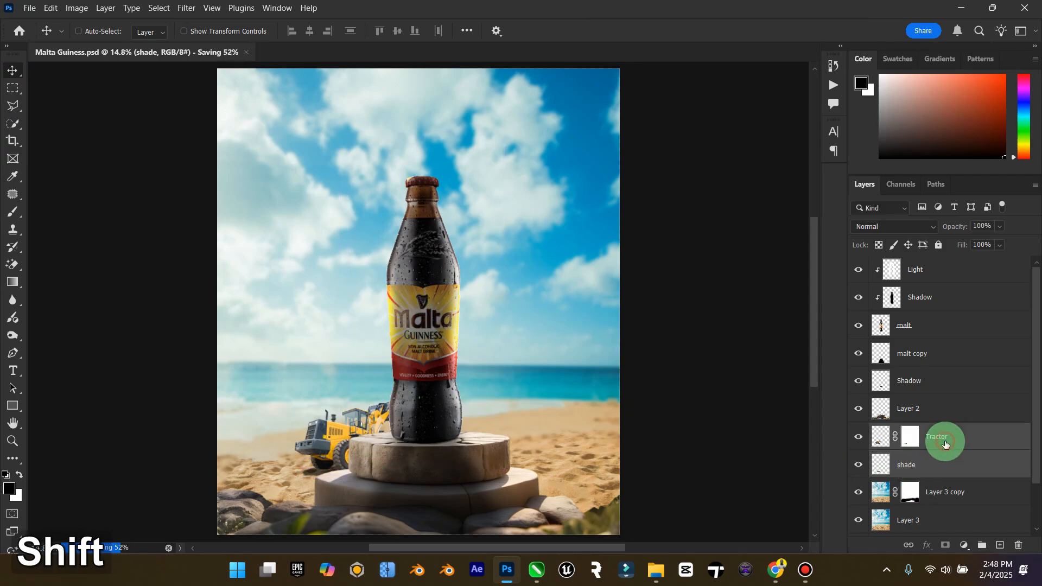
{"action": "right_click", "coordinate": [942, 441]}
{"action": "left_click", "coordinate": [945, 279]}
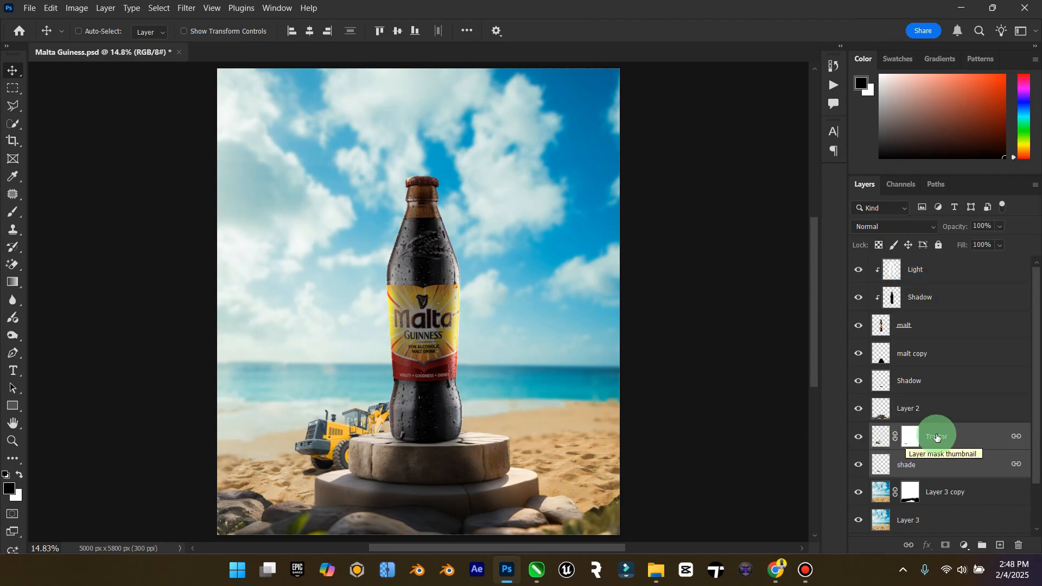
Group the linked tractor and shade layers and name the group "Tractor".
{"action": "key", "text": "ctrl+g"}
{"action": "double_click", "coordinate": [914, 432]}
{"action": "key", "text": "Caps_Lock"}
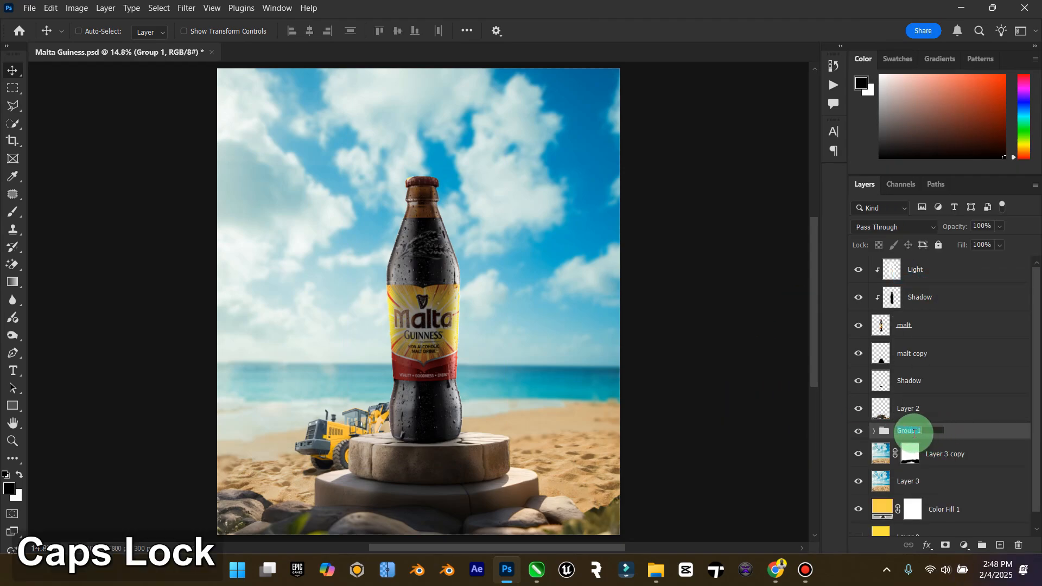
{"action": "type", "text": "Tractor"}
{"action": "key", "text": "Return"}
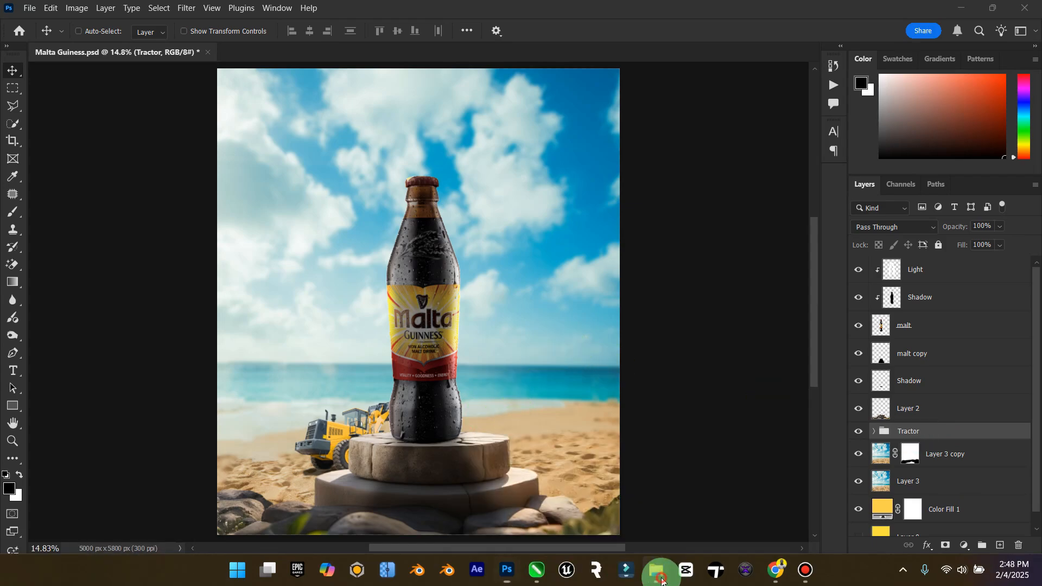
Place the excavator image pngwing.com (1) from the Downloads folder on the sand at the podium's right side, above the Tractor group.
{"action": "mouse_move", "coordinate": [655, 570]}
{"action": "left_click", "coordinate": [576, 500]}
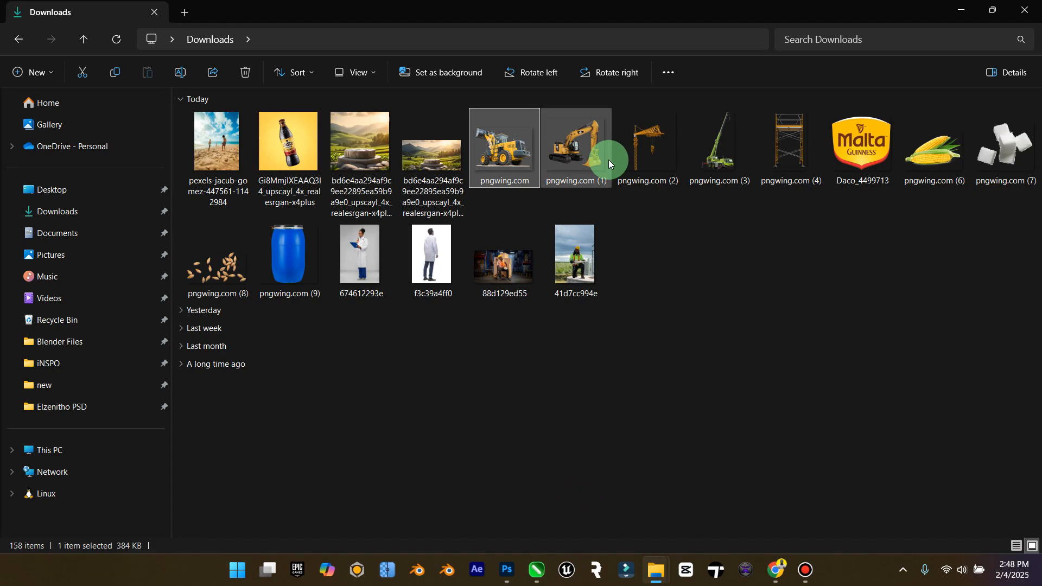
{"action": "left_click_drag", "start_coordinate": [581, 147], "coordinate": [561, 433]}
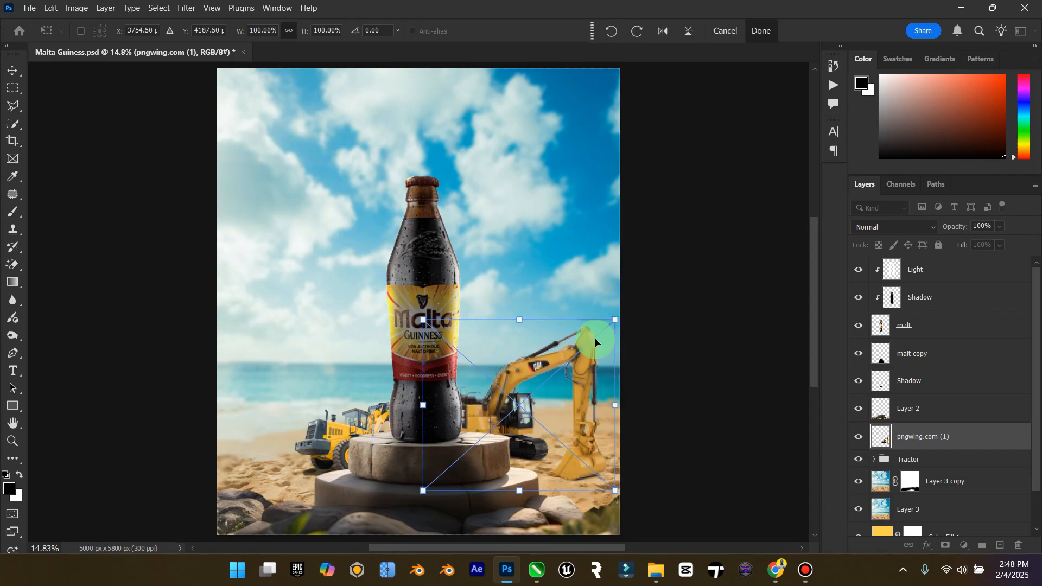
{"action": "left_click", "coordinate": [2, 65]}
{"action": "left_click", "coordinate": [470, 286]}
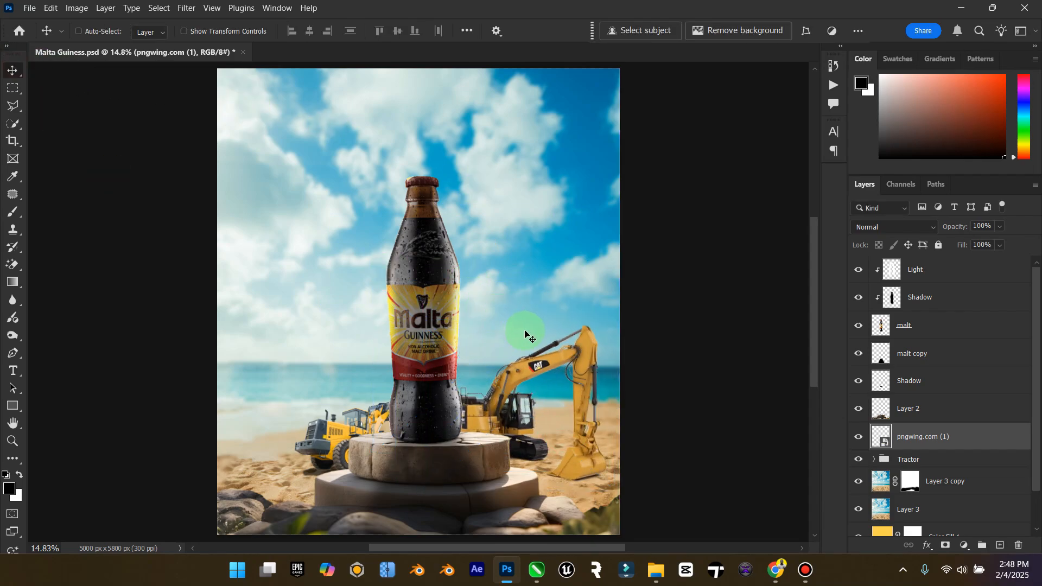
Move the excavator slightly down and left on the sand, and compare the composition with the Tractor group hidden and shown.
{"action": "mouse_move", "coordinate": [547, 379]}
{"action": "left_mouse_down"}
{"action": "mouse_move", "coordinate": [545, 388]}
{"action": "mouse_move", "coordinate": [554, 372]}
{"action": "left_mouse_up"}
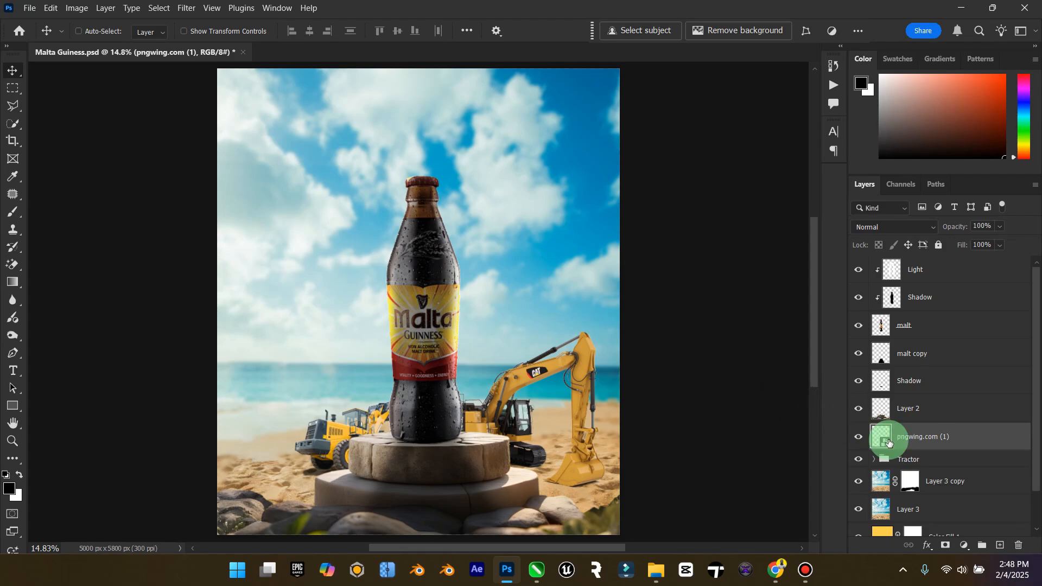
{"action": "left_click", "coordinate": [856, 466]}
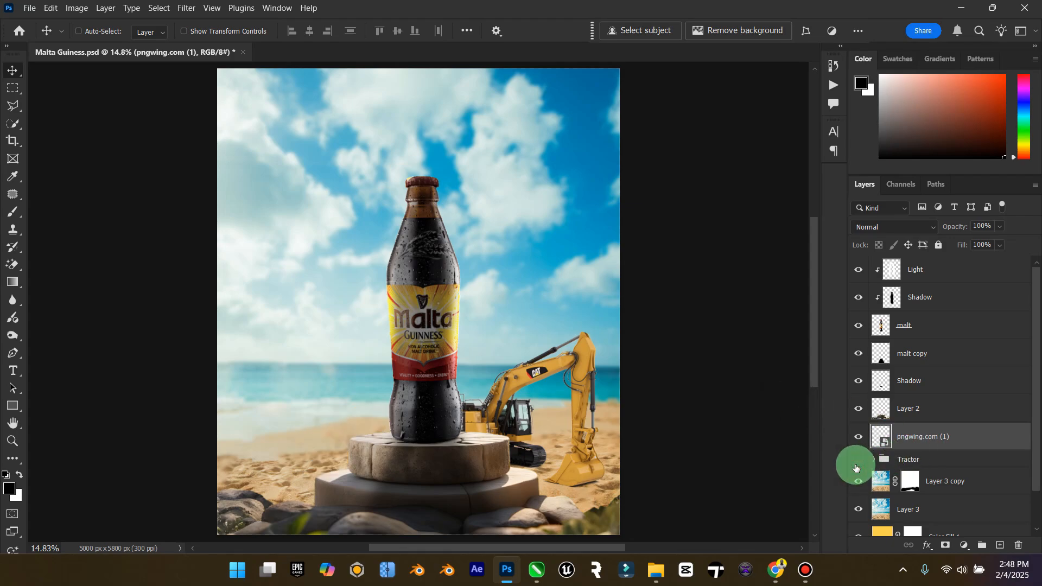
{"action": "left_click", "coordinate": [856, 458]}
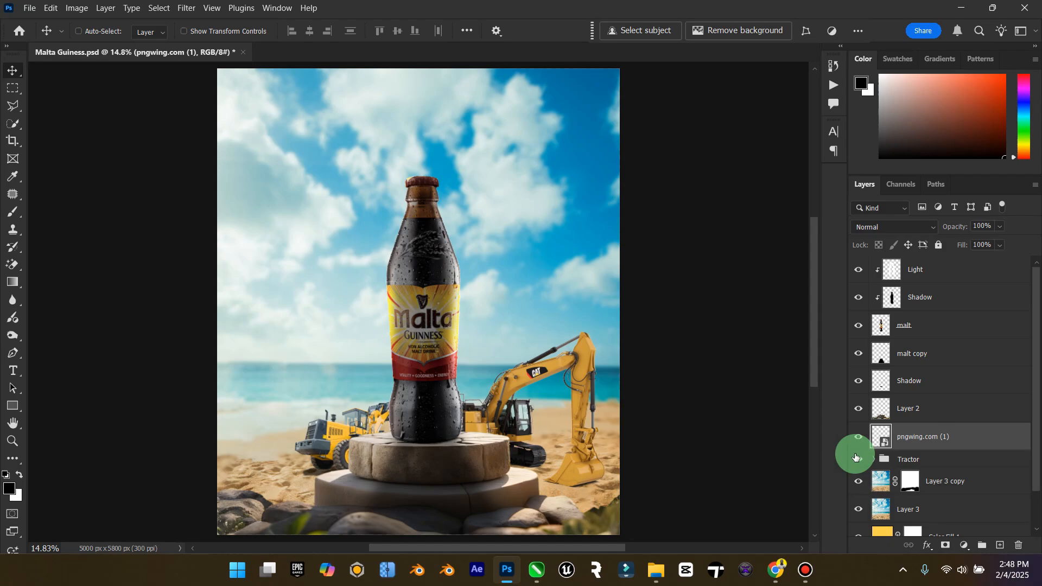
Hide the Tractor group and rasterize the excavator layer pngwing.com (1).
{"action": "left_click", "coordinate": [856, 458]}
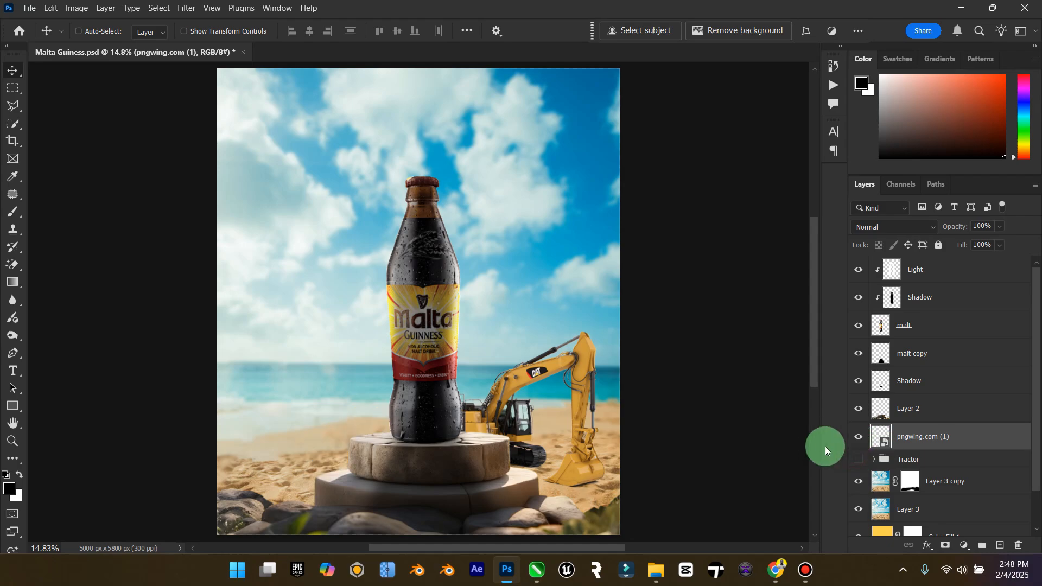
{"action": "right_click", "coordinate": [907, 439]}
{"action": "left_click", "coordinate": [885, 506]}
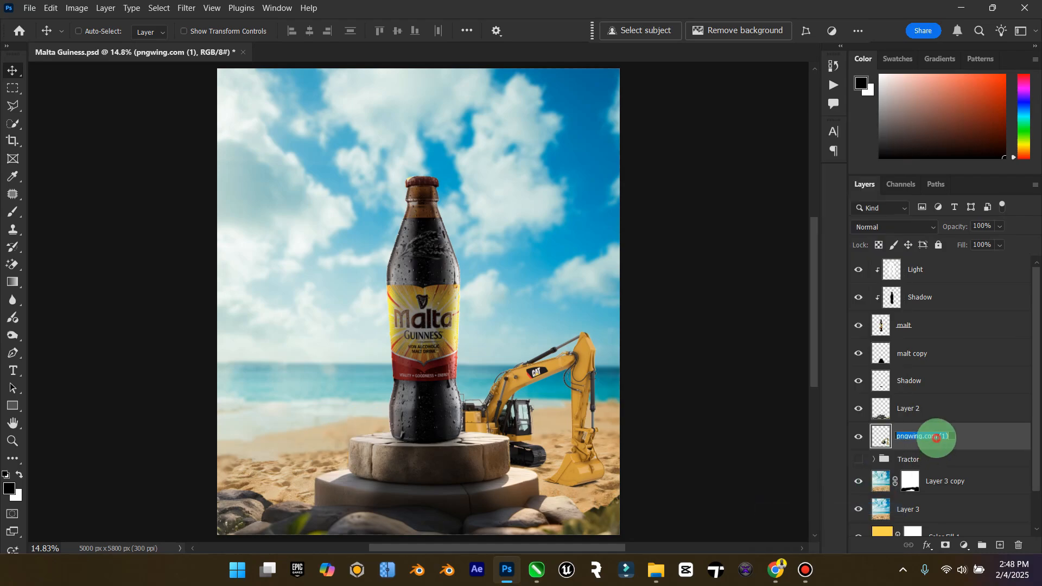
Rename the excavator layer "Tractor2" and nudge the excavator slightly left, closer to the podium.
{"action": "key", "text": "Caps_Lock"}
{"action": "type", "text": "Tr"}
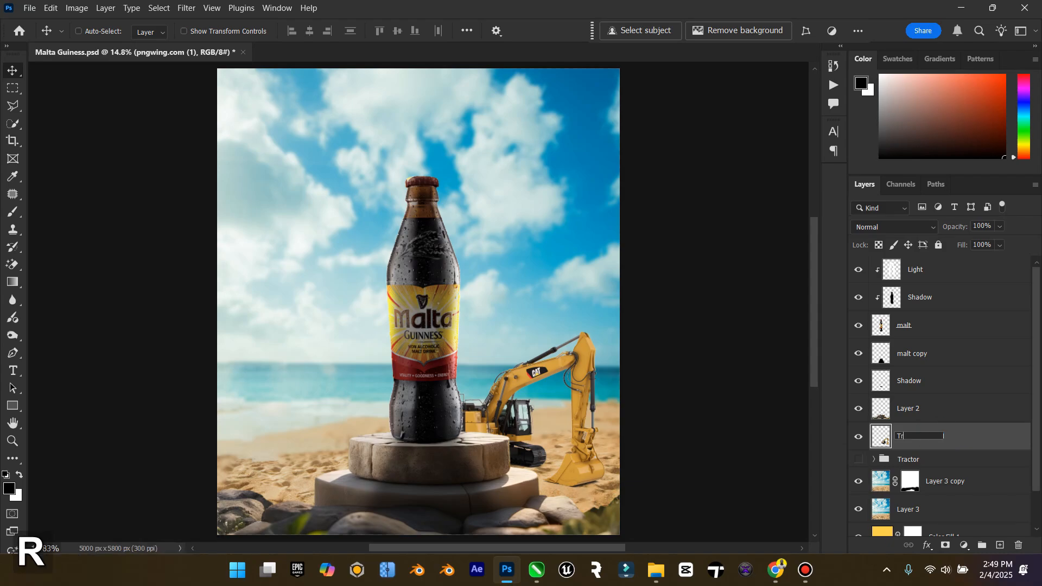
{"action": "type", "text": "actor2"}
{"action": "key", "text": "Return"}
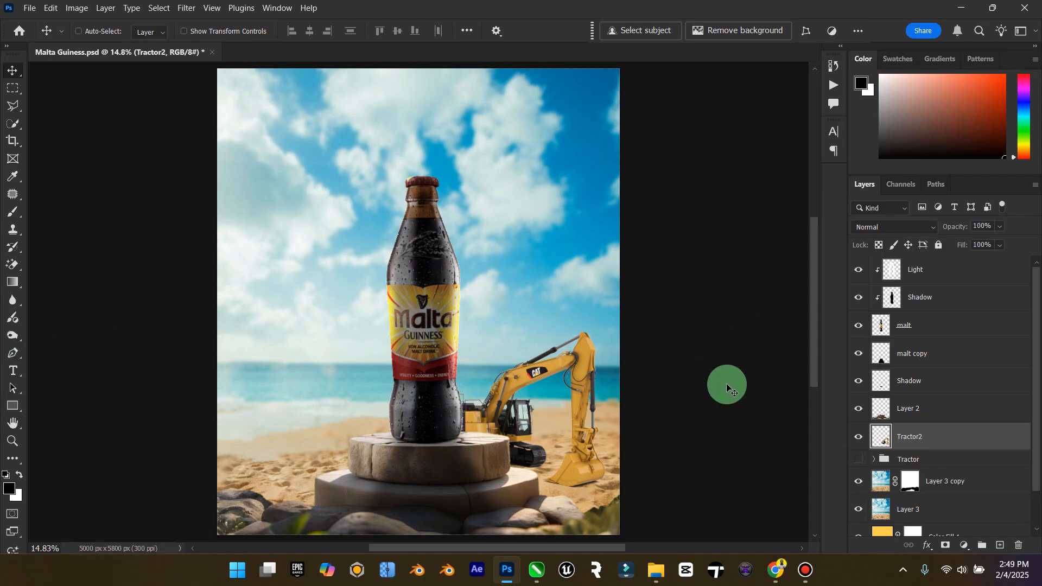
{"action": "left_click_drag", "start_coordinate": [570, 383], "coordinate": [561, 383]}
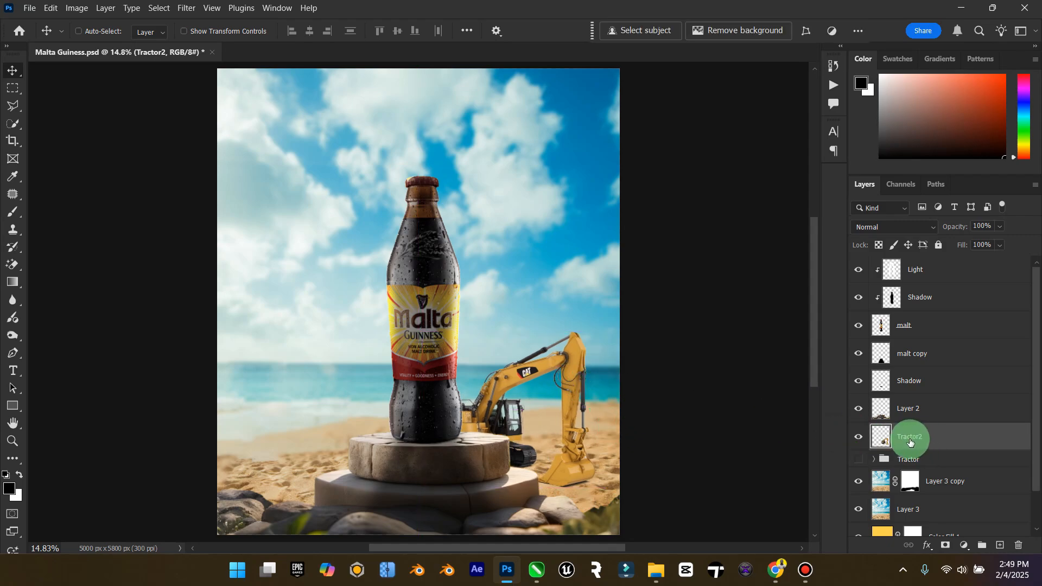
Open the sugar cubes image pngwing.com (7) from the Downloads folder as its own Photoshop document.
{"action": "mouse_move", "coordinate": [656, 568]}
{"action": "left_click", "coordinate": [581, 488]}
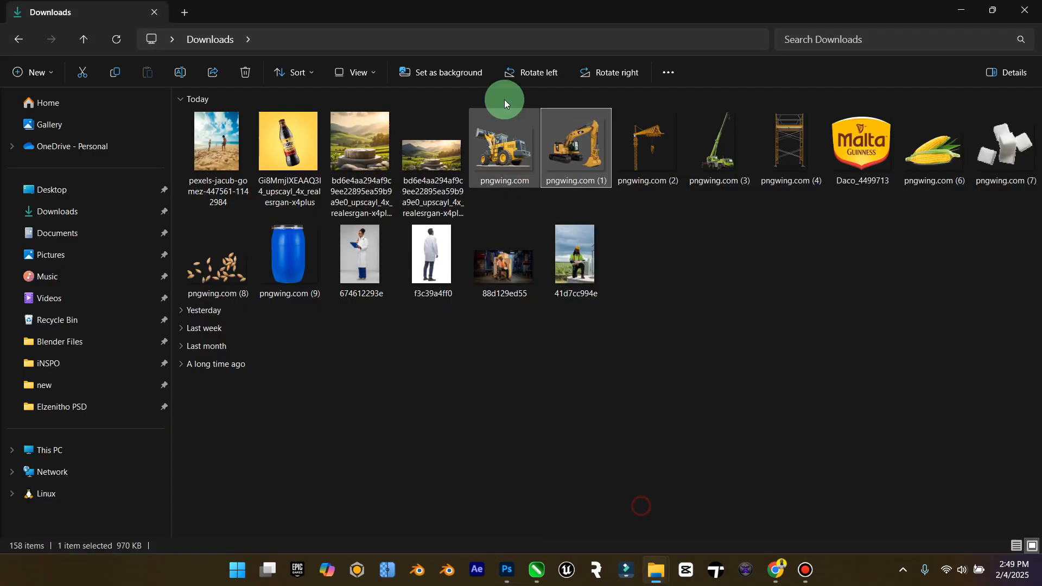
{"action": "right_click", "coordinate": [998, 154]}
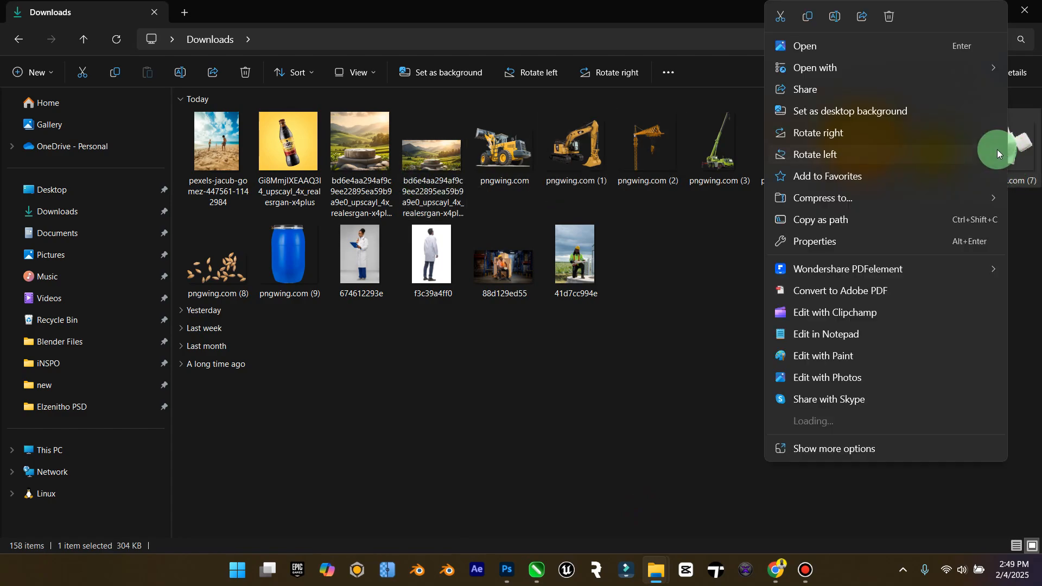
{"action": "left_click", "coordinate": [899, 71]}
{"action": "left_click", "coordinate": [745, 88]}
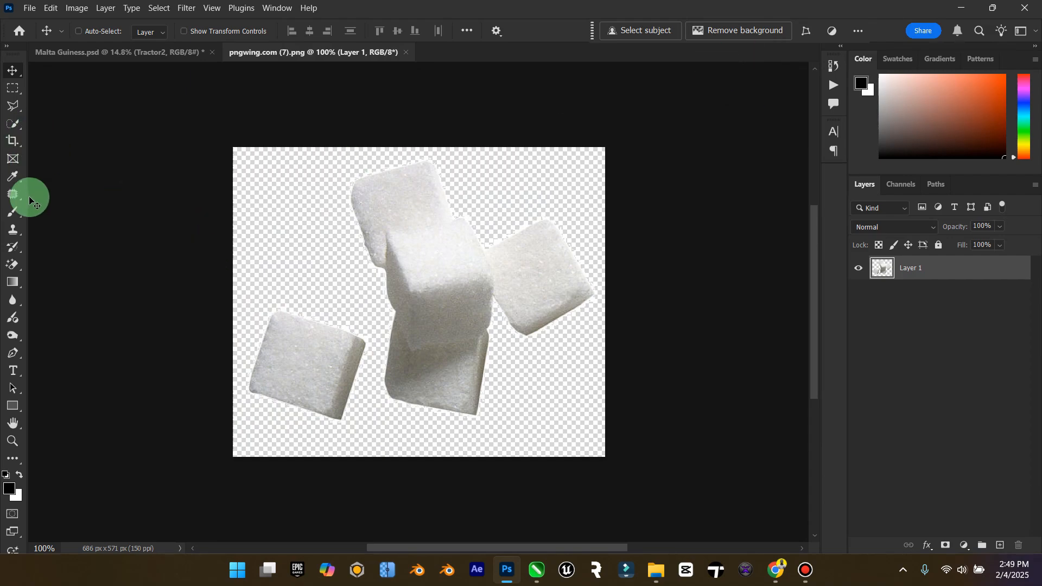
Outline the separate lower-left sugar cube with the Polygonal Lasso and copy the selection to a new layer.
{"action": "left_click", "coordinate": [13, 439]}
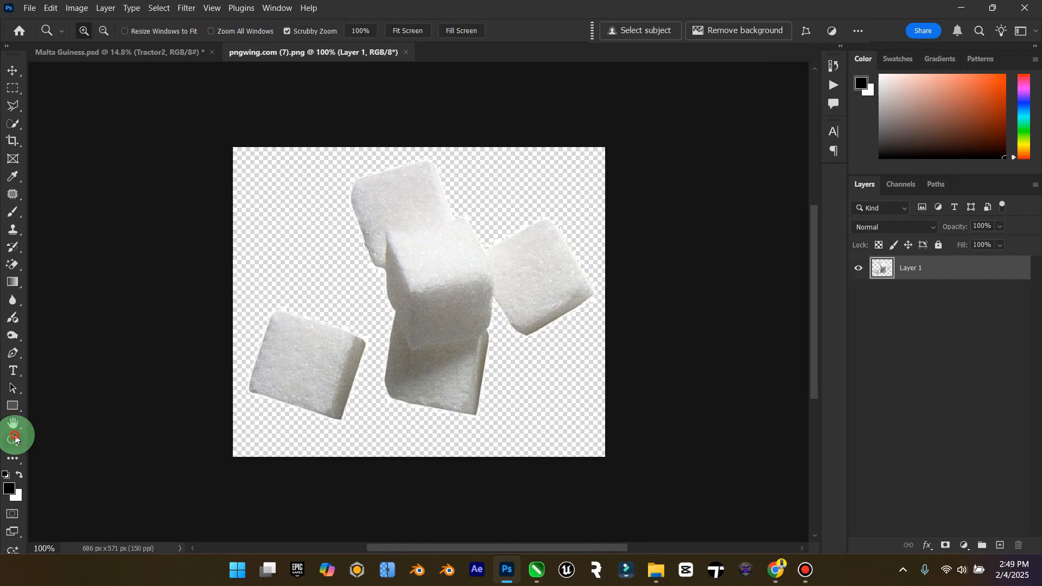
{"action": "left_click_drag", "start_coordinate": [247, 368], "coordinate": [288, 335]}
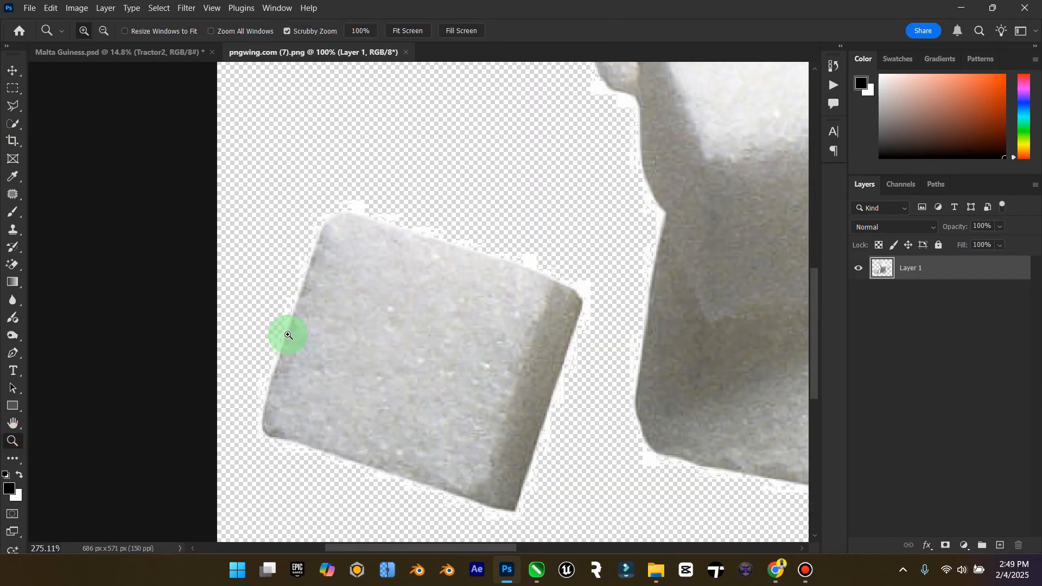
{"action": "left_click", "coordinate": [13, 105]}
{"action": "left_click", "coordinate": [340, 214]}
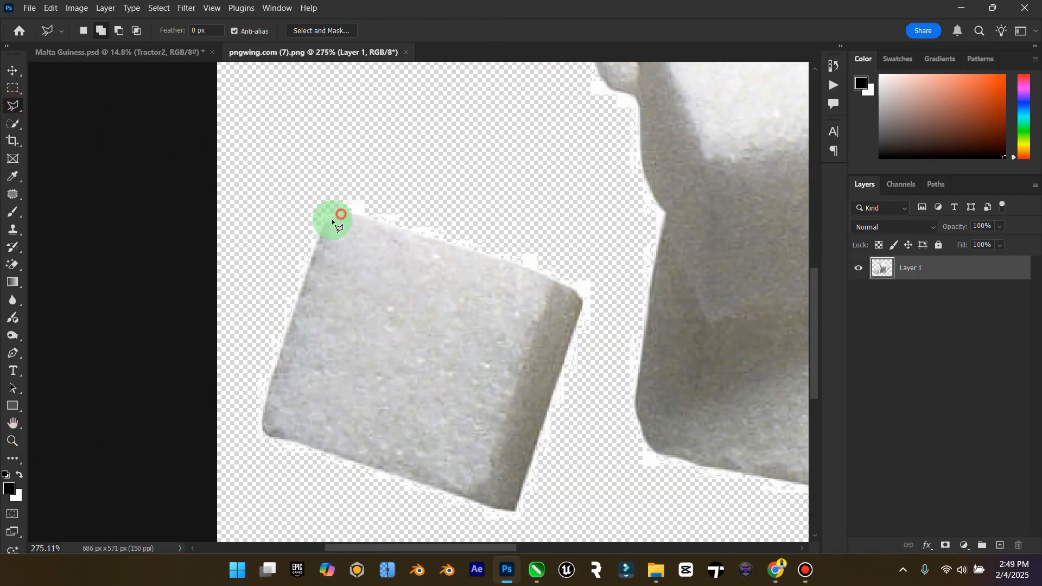
{"action": "left_click", "coordinate": [322, 226]}
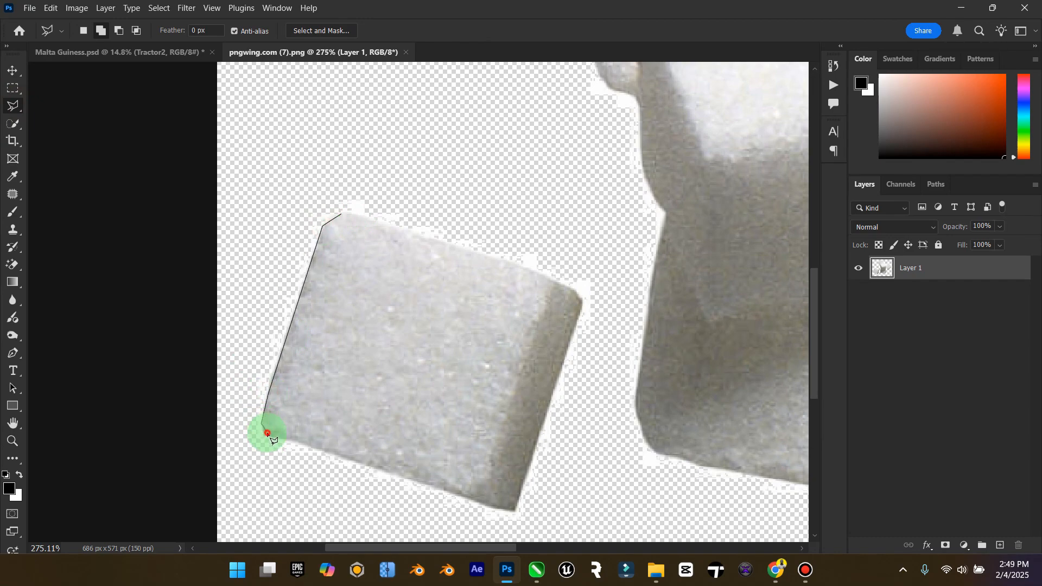
{"action": "left_click", "coordinate": [475, 499]}
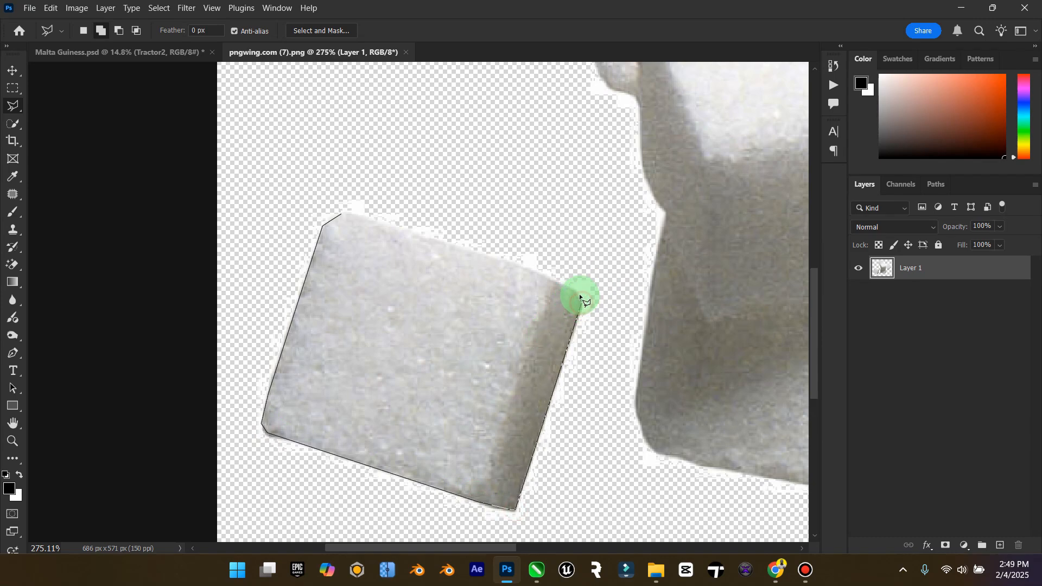
{"action": "double_click", "coordinate": [399, 230]}
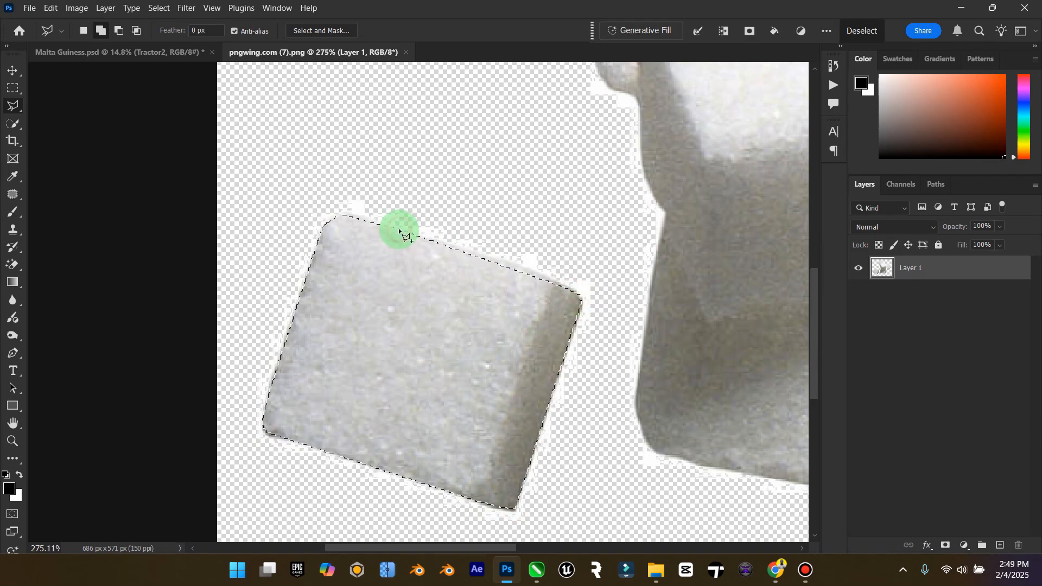
{"action": "key", "text": "ctrl+j"}
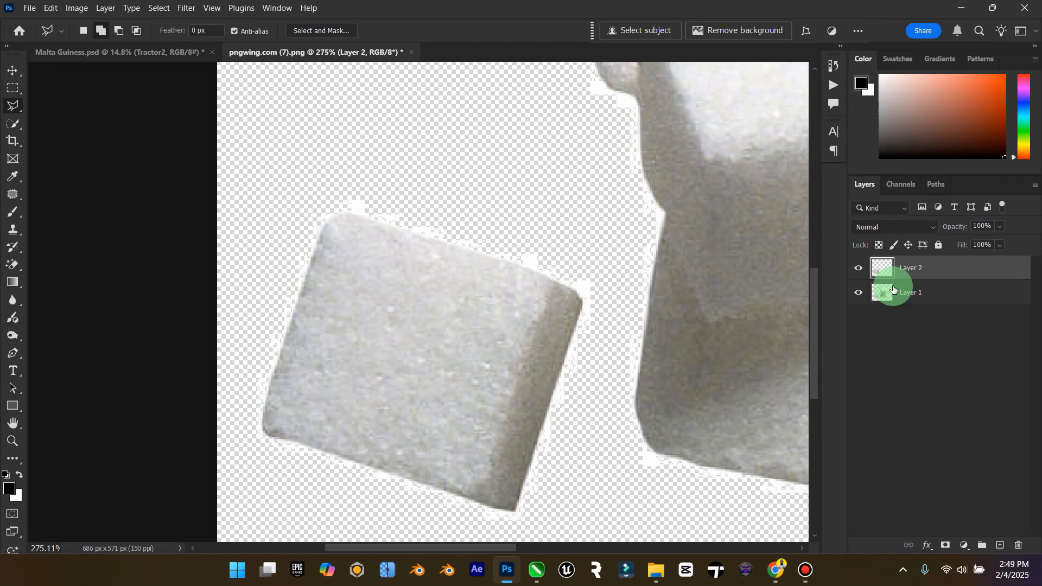
Bring the cut-out sugar cube into Malta Guiness.psd and rotate it level in front of the excavator.
{"action": "left_click", "coordinate": [13, 71]}
{"action": "left_click_drag", "start_coordinate": [380, 207], "coordinate": [636, 390]}
{"action": "key", "text": "ctrl+t"}
{"action": "left_click_drag", "start_coordinate": [579, 435], "coordinate": [554, 438]}
{"action": "left_click_drag", "start_coordinate": [627, 421], "coordinate": [624, 400]}
{"action": "left_click_drag", "start_coordinate": [580, 373], "coordinate": [566, 398]}
{"action": "left_click", "coordinate": [293, 232]}
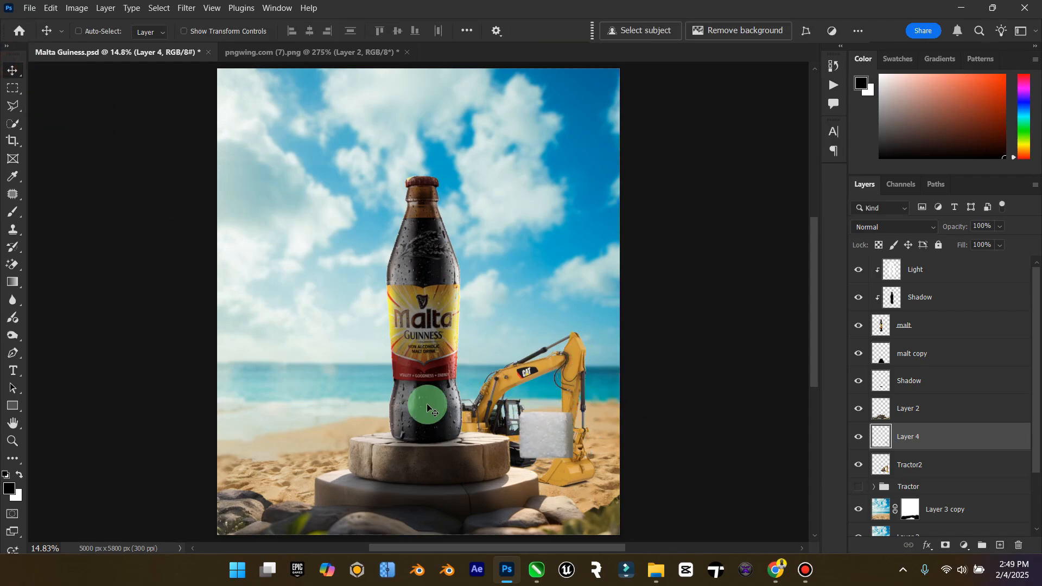
Position the sugar cube on the sand beside the excavator bucket and place Layer 4 below Tractor2.
{"action": "scroll", "coordinate": [591, 491], "scroll_direction": "up", "scroll_amount": 6, "text": "alt"}
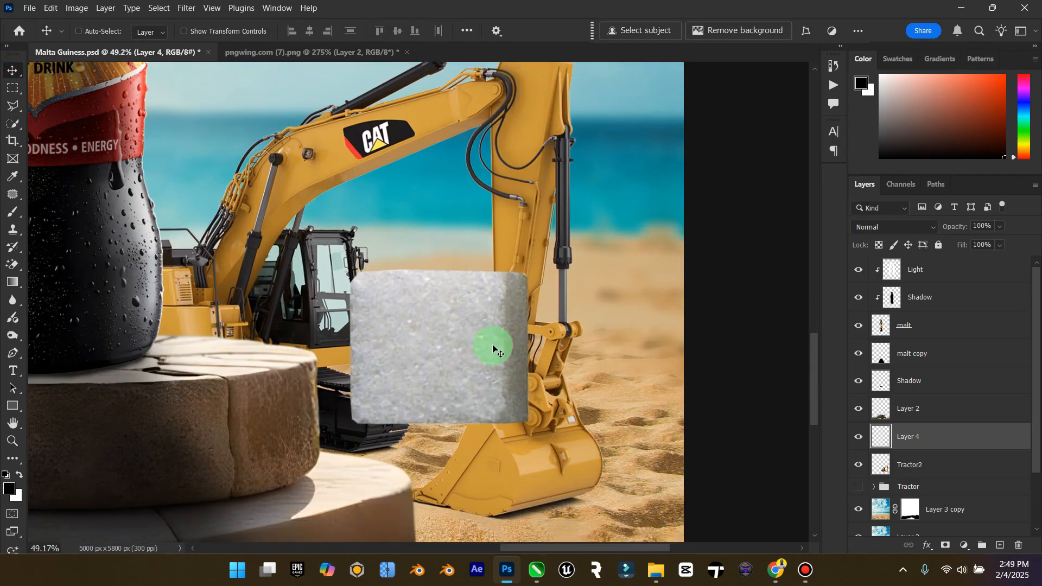
{"action": "left_click_drag", "start_coordinate": [493, 348], "coordinate": [458, 422]}
{"action": "left_click_drag", "start_coordinate": [922, 442], "coordinate": [930, 477]}
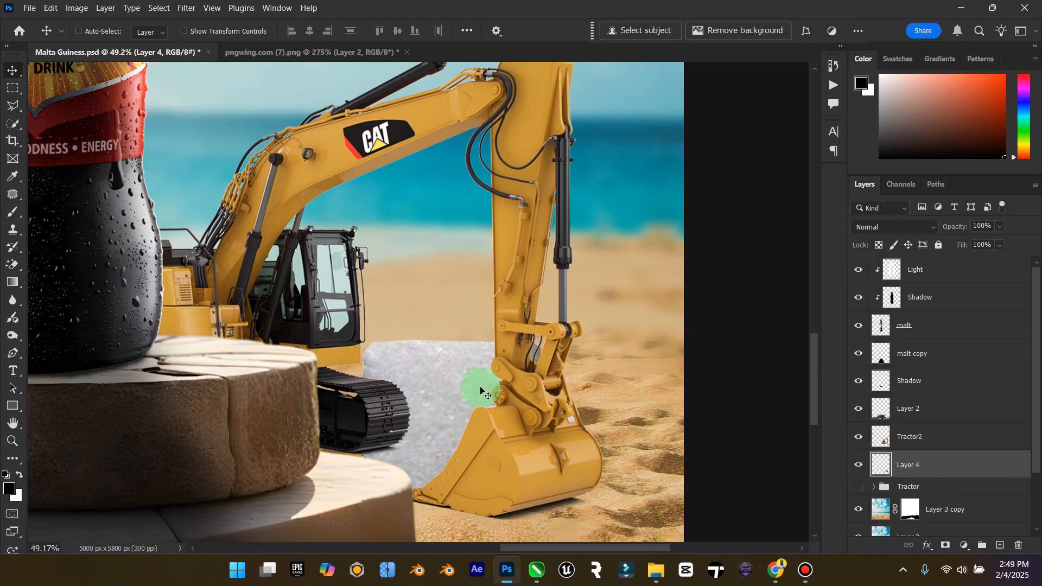
{"action": "left_click_drag", "start_coordinate": [420, 405], "coordinate": [429, 398]}
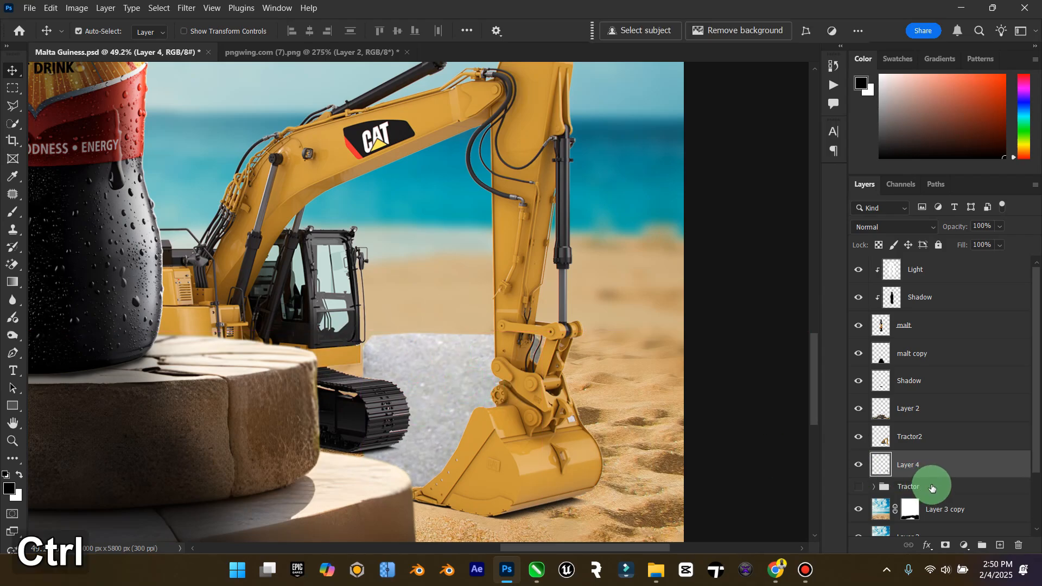
Duplicate the sugar cube layer, move the copy above Tractor2 and add a layer mask to it.
{"action": "key", "text": "ctrl+j"}
{"action": "left_click_drag", "start_coordinate": [928, 475], "coordinate": [930, 436]}
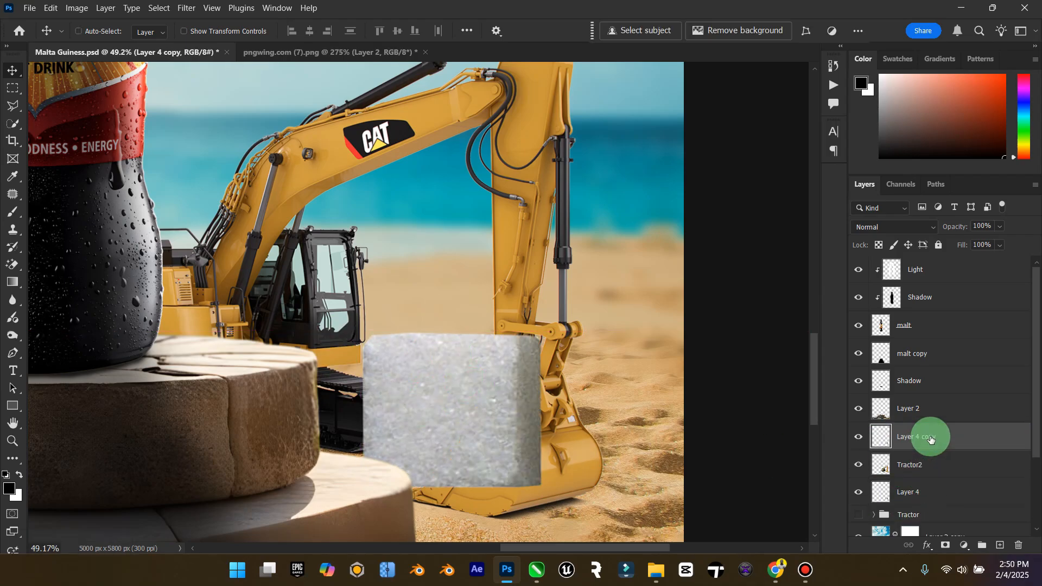
{"action": "left_click", "coordinate": [945, 546]}
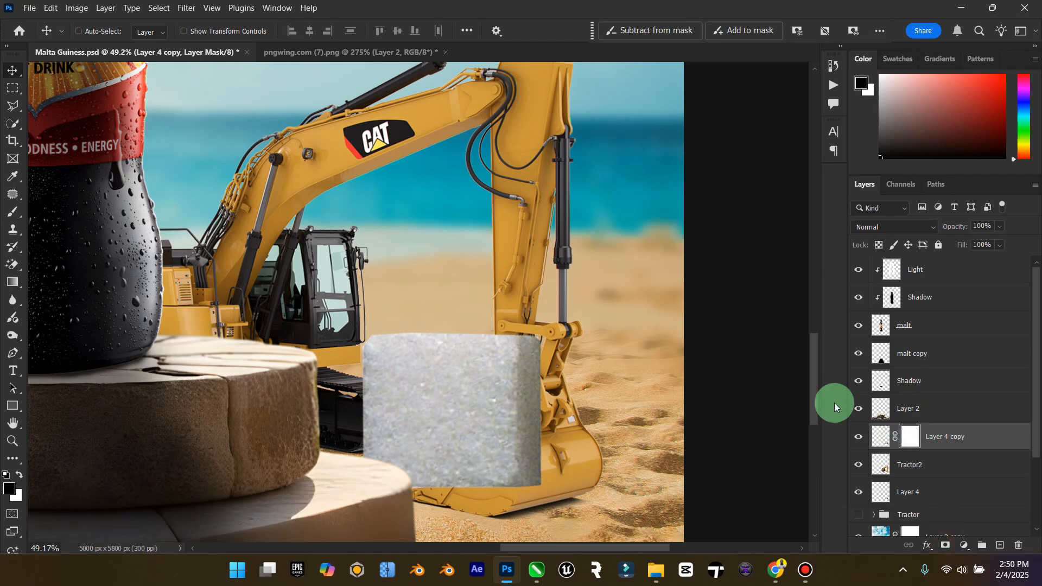
Paint black on the Layer 4 copy mask with a 100 px brush to hide the cube over the excavator's bucket and arm.
{"action": "left_click", "coordinate": [13, 212]}
{"action": "mouse_move", "coordinate": [487, 443]}
{"action": "left_mouse_down"}
{"action": "mouse_move", "coordinate": [551, 423]}
{"action": "mouse_move", "coordinate": [517, 481]}
{"action": "mouse_move", "coordinate": [540, 448]}
{"action": "mouse_move", "coordinate": [538, 487]}
{"action": "mouse_move", "coordinate": [528, 448]}
{"action": "mouse_move", "coordinate": [478, 486]}
{"action": "mouse_move", "coordinate": [406, 496]}
{"action": "mouse_move", "coordinate": [448, 496]}
{"action": "mouse_move", "coordinate": [431, 493]}
{"action": "mouse_move", "coordinate": [530, 443]}
{"action": "mouse_move", "coordinate": [551, 389]}
{"action": "mouse_move", "coordinate": [547, 332]}
{"action": "left_mouse_up"}
{"action": "key", "text": "bracketright"}
{"action": "key", "text": "bracketright"}
{"action": "key", "text": "bracketright"}
{"action": "key", "text": "bracketright"}
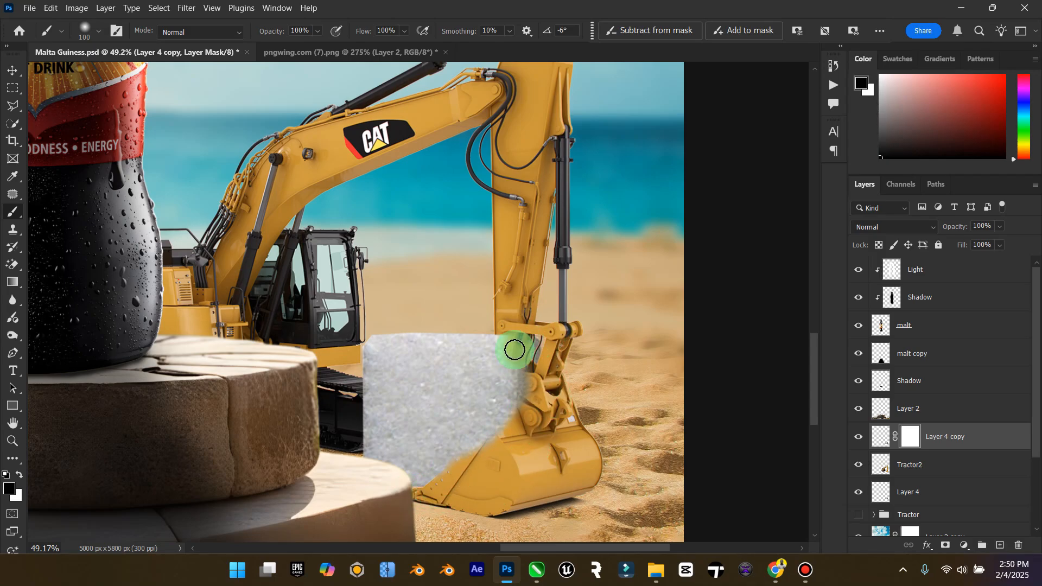
{"action": "mouse_move", "coordinate": [503, 331]}
{"action": "left_mouse_down"}
{"action": "mouse_move", "coordinate": [535, 348]}
{"action": "mouse_move", "coordinate": [524, 356]}
{"action": "mouse_move", "coordinate": [541, 386]}
{"action": "left_mouse_up"}
Mask out the rest of the copied cube over the bucket linkage with a 200 px brush, and compare the layer hidden and shown.
{"action": "scroll", "coordinate": [521, 390], "scroll_direction": "up", "scroll_amount": 1}
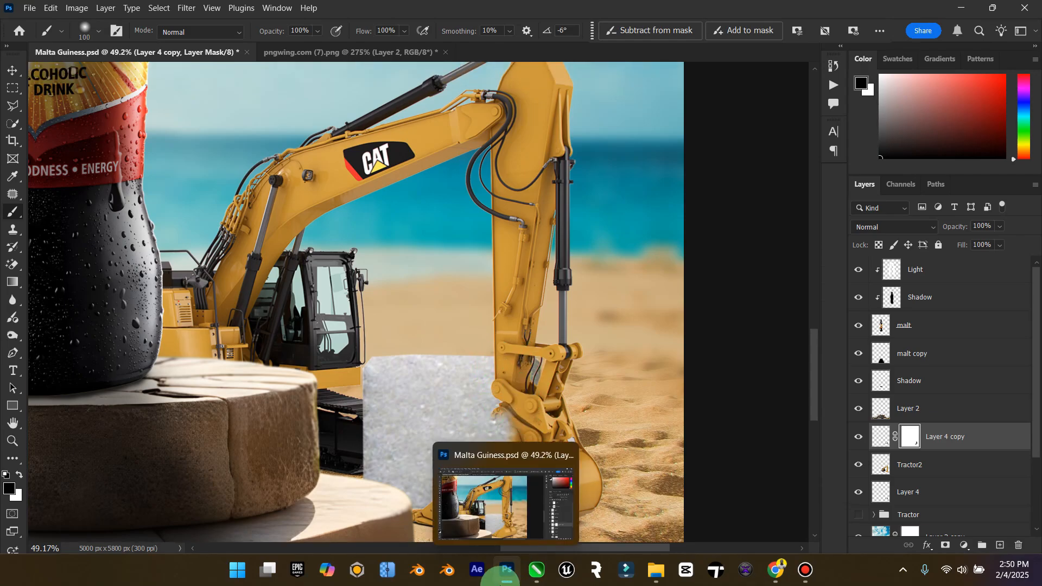
{"action": "key", "text": "bracketright"}
{"action": "key", "text": "bracketright"}
{"action": "key", "text": "bracketright"}
{"action": "key", "text": "bracketright"}
{"action": "mouse_move", "coordinate": [516, 405]}
{"action": "left_mouse_down"}
{"action": "mouse_move", "coordinate": [497, 468]}
{"action": "mouse_move", "coordinate": [462, 483]}
{"action": "mouse_move", "coordinate": [508, 461]}
{"action": "left_mouse_up"}
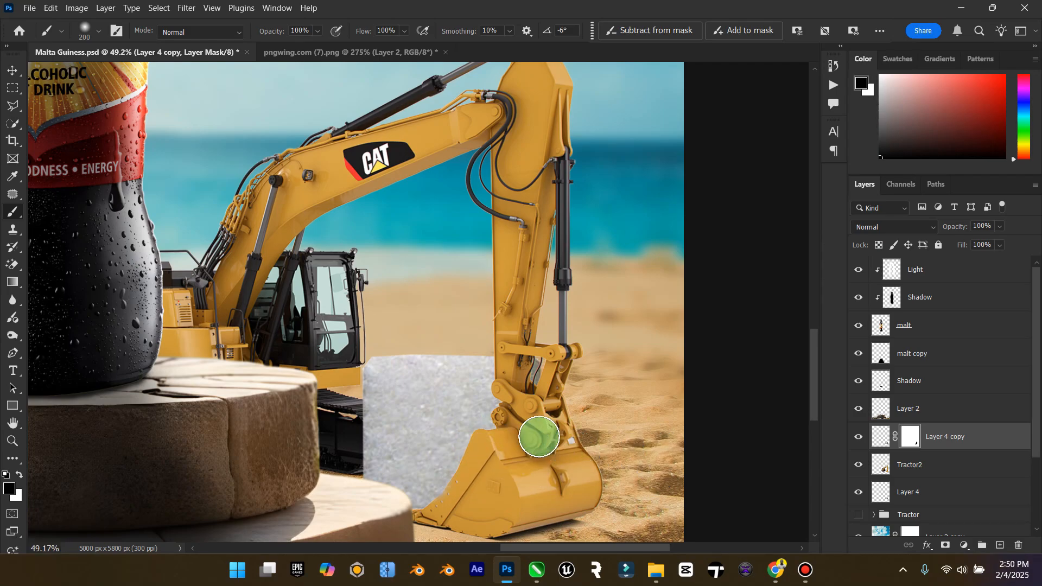
{"action": "left_click", "coordinate": [862, 438]}
{"action": "left_click", "coordinate": [862, 439]}
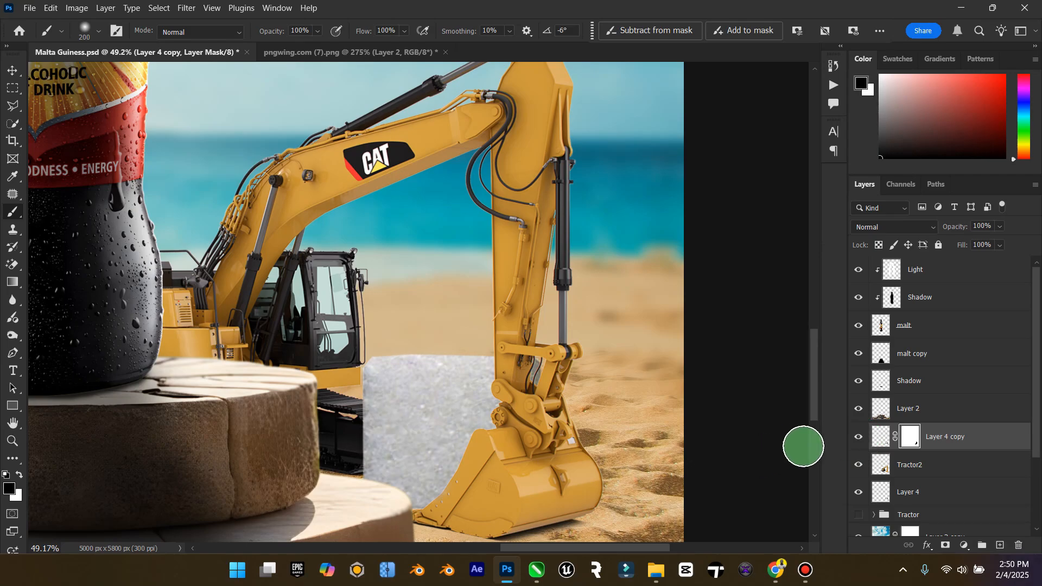
Add a new layer named "Shade" above Layer 4 copy.
{"action": "left_click", "coordinate": [937, 439]}
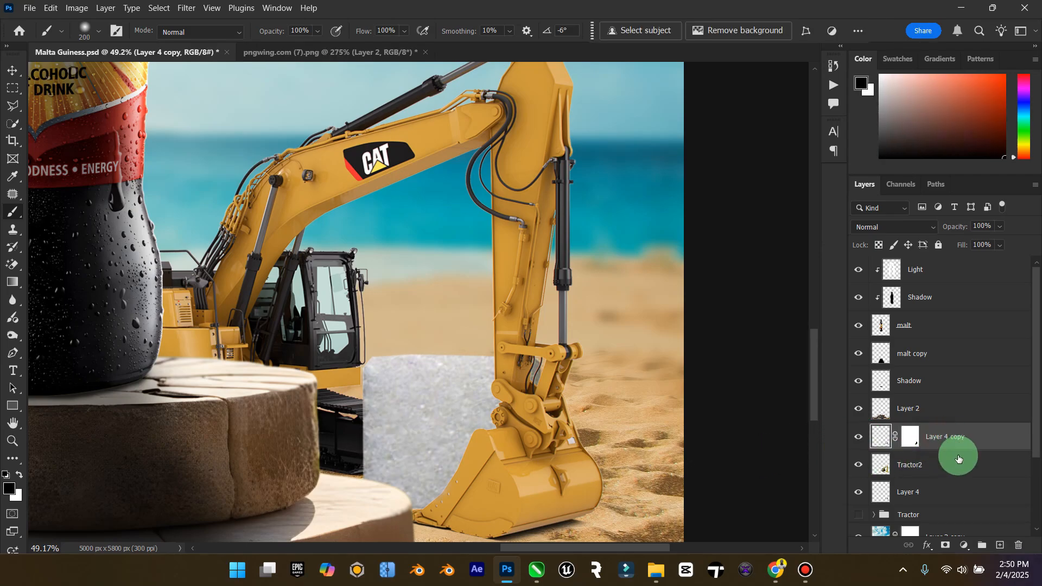
{"action": "left_click", "coordinate": [1002, 547]}
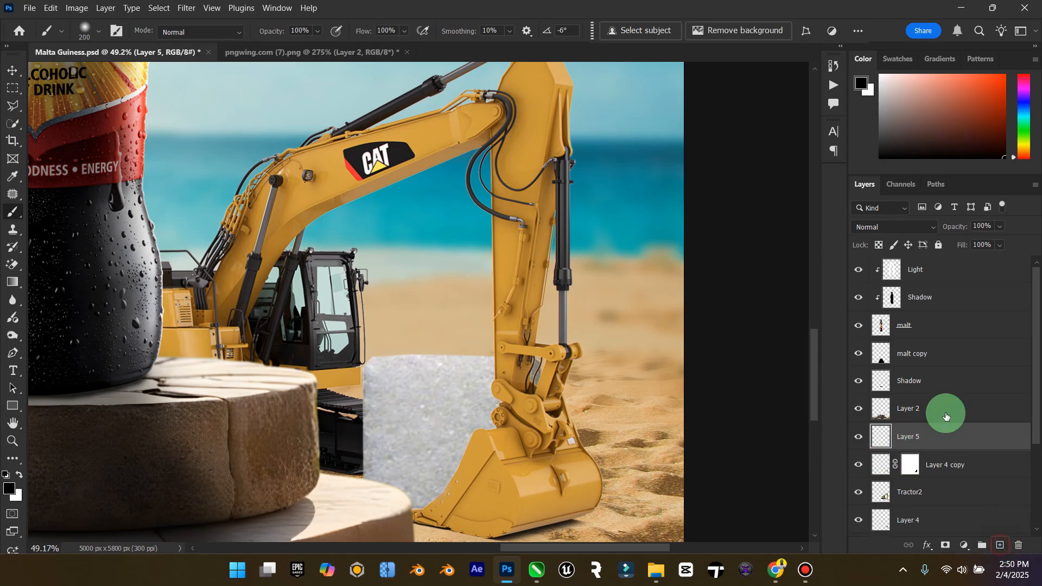
{"action": "type", "text": "Sha"}
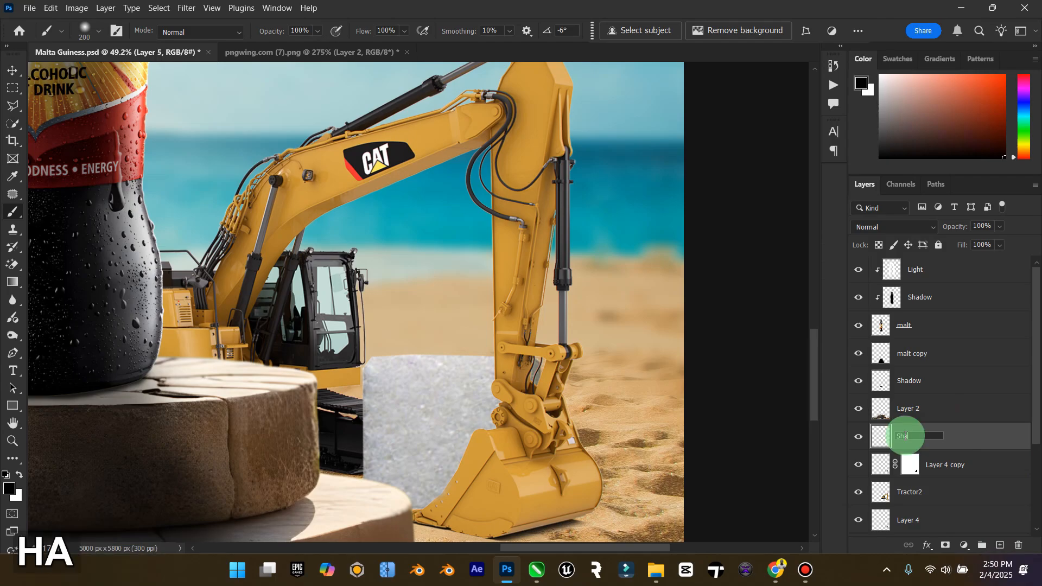
{"action": "type", "text": "dp"}
{"action": "key", "text": "BackSpace"}
{"action": "type", "text": "e"}
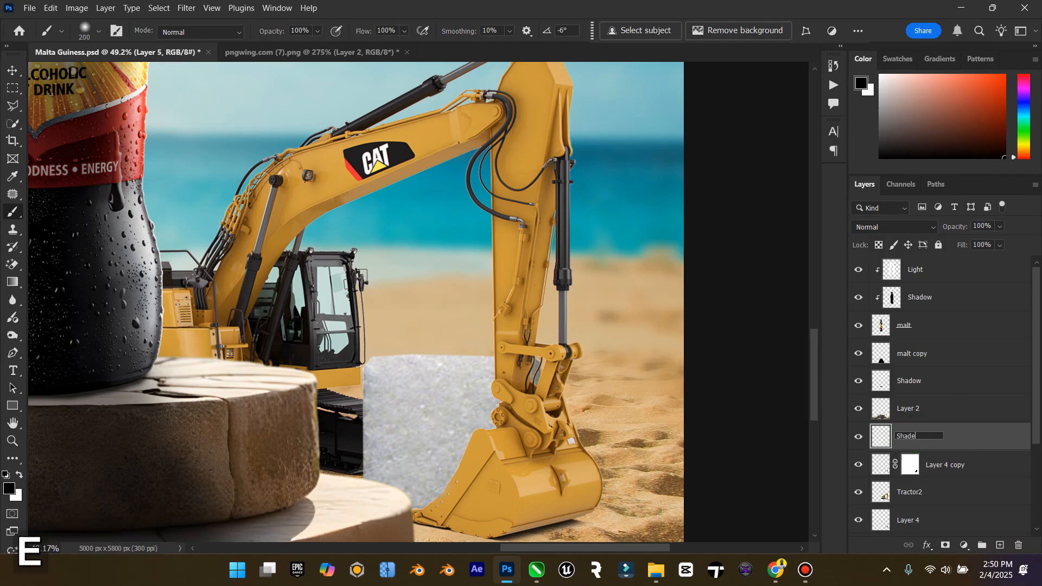
{"action": "key", "text": "Return"}
Clip the Shade layer to Layer 4 copy and paint black shading on the cube along the excavator arm and bucket.
{"action": "right_click", "coordinate": [906, 437]}
{"action": "left_click", "coordinate": [930, 376]}
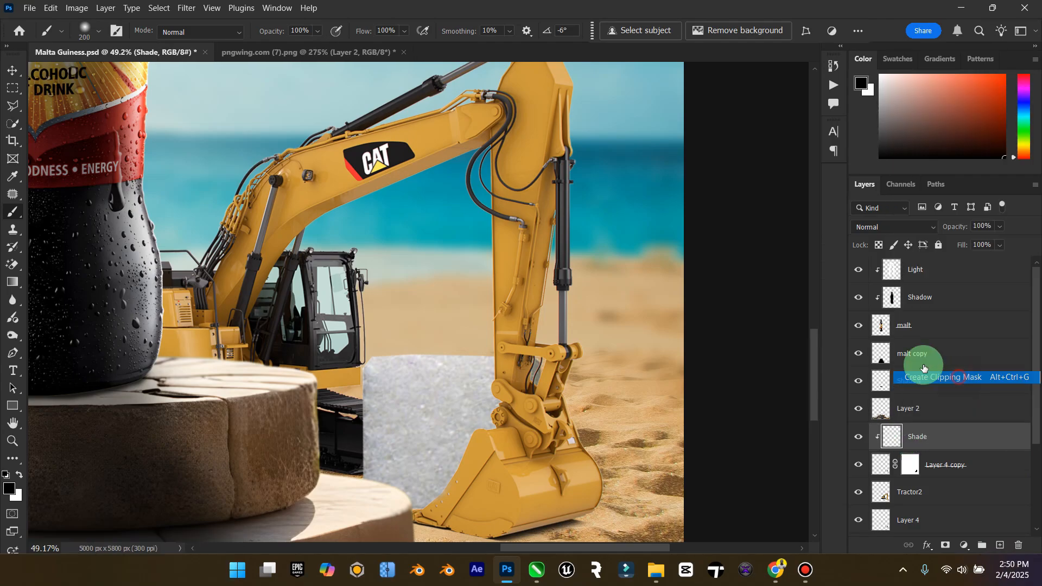
{"action": "mouse_move", "coordinate": [517, 386]}
{"action": "left_mouse_down"}
{"action": "mouse_move", "coordinate": [526, 403]}
{"action": "mouse_move", "coordinate": [475, 481]}
{"action": "mouse_move", "coordinate": [481, 493]}
{"action": "left_mouse_up"}
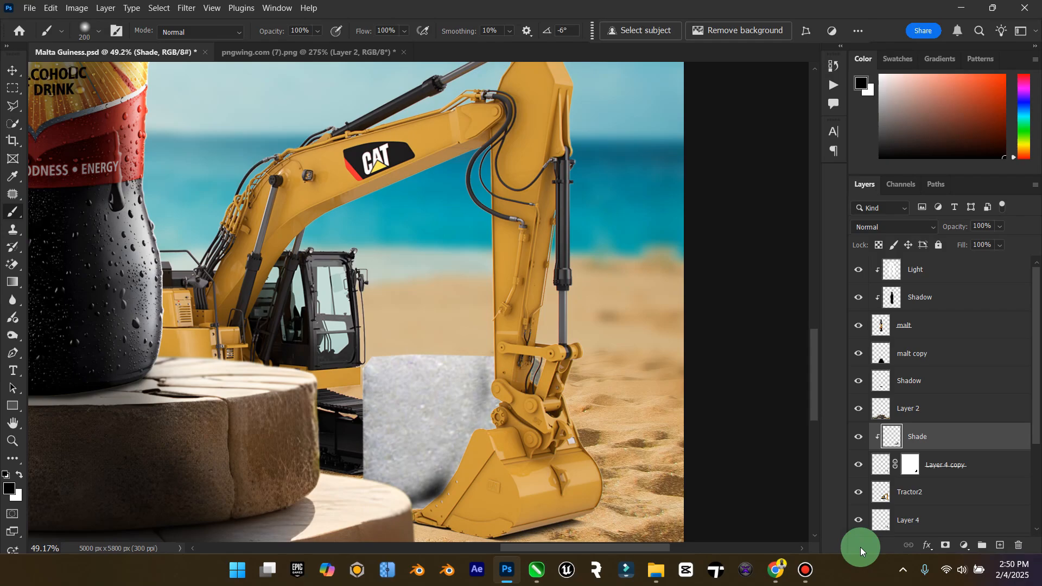
Add a new layer named "Shade" directly above Layer 4.
{"action": "left_click", "coordinate": [935, 519]}
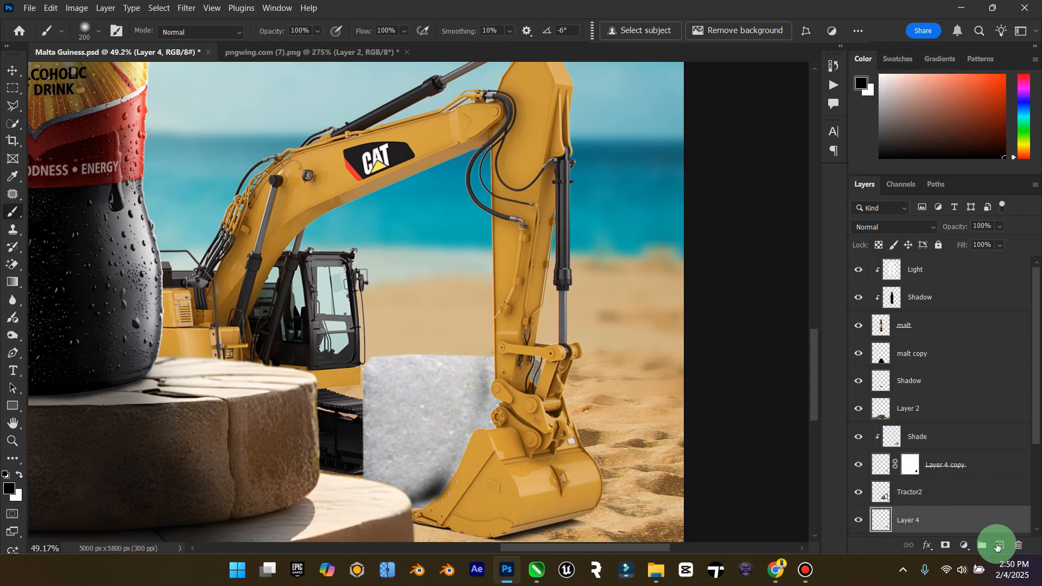
{"action": "left_click", "coordinate": [998, 547]}
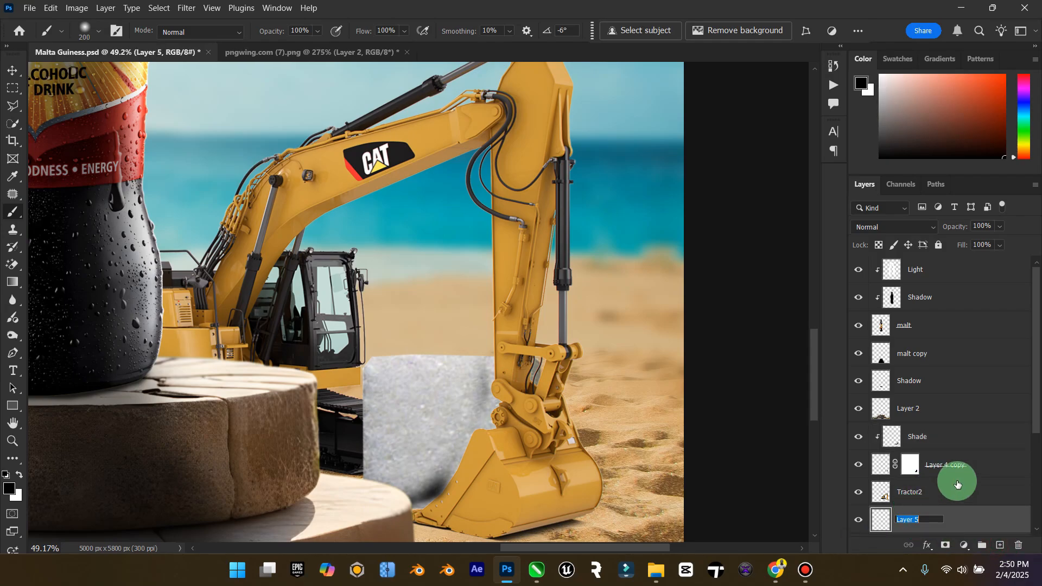
{"action": "key", "text": "Caps_Lock"}
{"action": "type", "text": "Shade"}
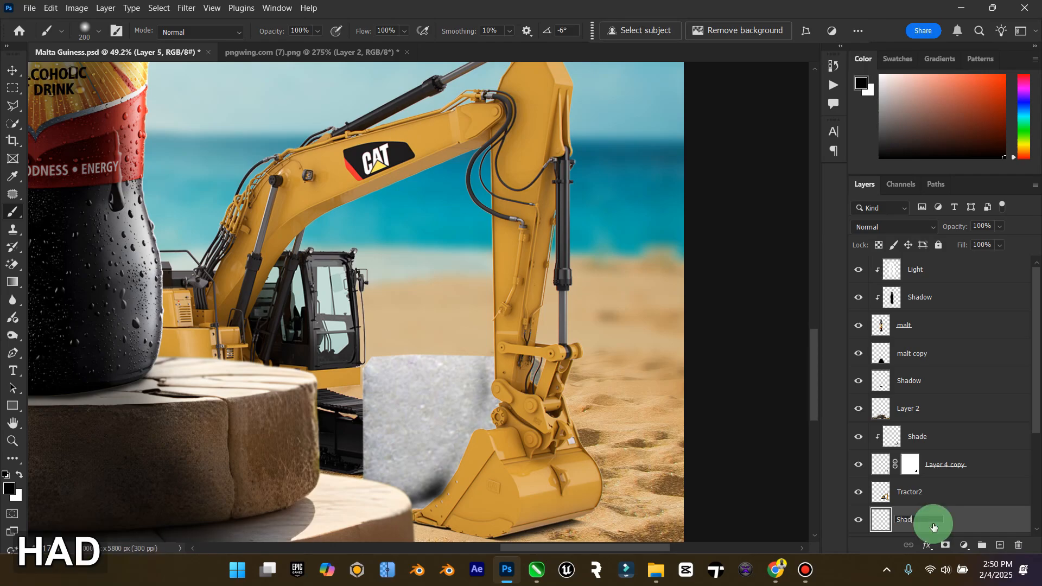
{"action": "key", "text": "Return"}
Clip the new Shade layer to Layer 4 and paint black shading on the cube along the excavator's arm and bucket.
{"action": "scroll", "coordinate": [989, 442], "scroll_direction": "down", "scroll_amount": 3}
{"action": "right_click", "coordinate": [955, 376]}
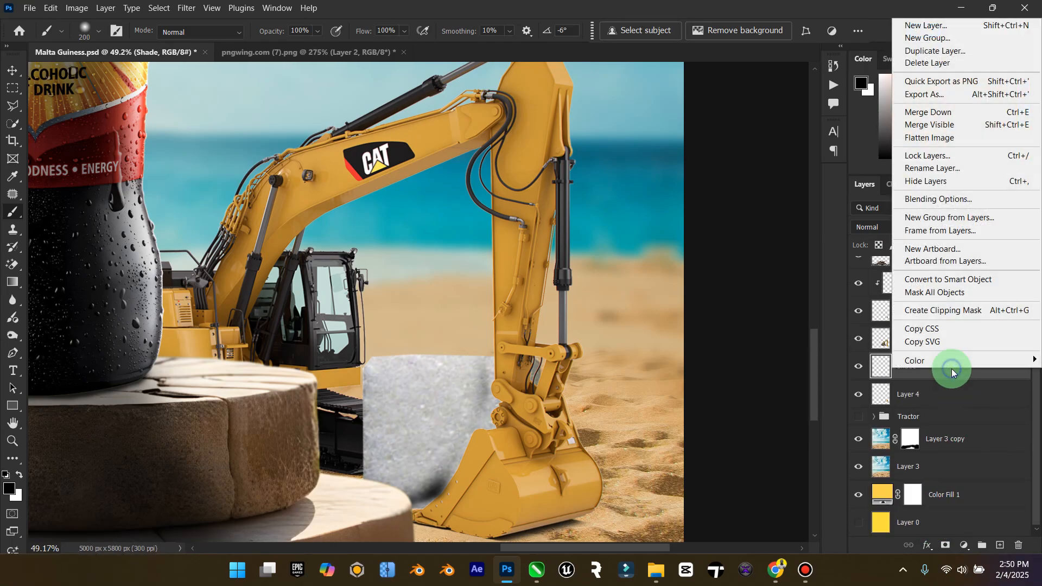
{"action": "left_click", "coordinate": [954, 307]}
{"action": "mouse_move", "coordinate": [536, 419]}
{"action": "left_mouse_down"}
{"action": "mouse_move", "coordinate": [537, 375]}
{"action": "mouse_move", "coordinate": [526, 367]}
{"action": "mouse_move", "coordinate": [511, 429]}
{"action": "mouse_move", "coordinate": [510, 365]}
{"action": "mouse_move", "coordinate": [488, 456]}
{"action": "mouse_move", "coordinate": [409, 518]}
{"action": "mouse_move", "coordinate": [423, 525]}
{"action": "mouse_move", "coordinate": [395, 530]}
{"action": "left_mouse_up"}
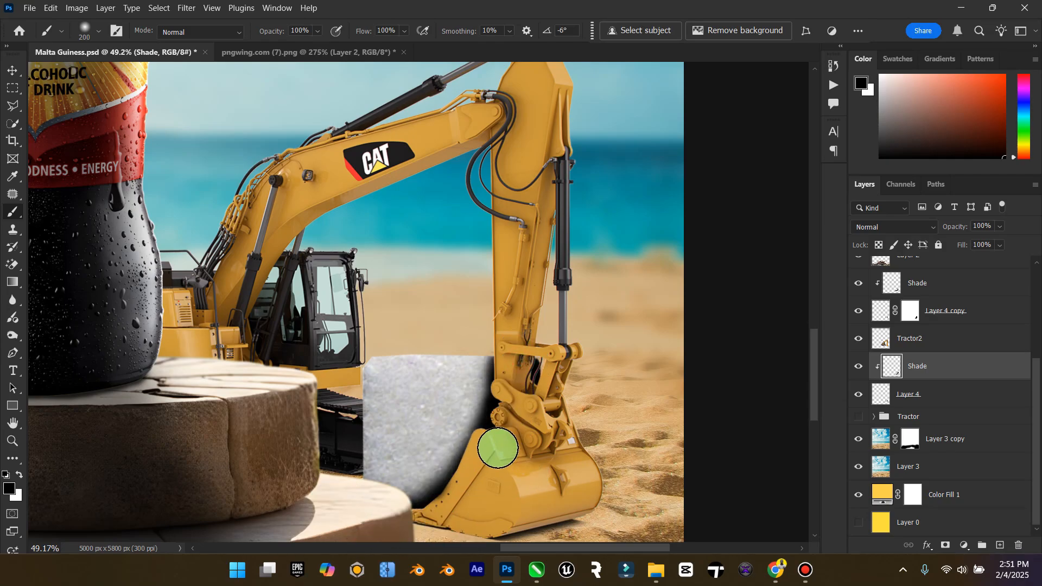
Set the Shade layer above Layer 4 to Multiply blending with 68% opacity.
{"action": "left_click", "coordinate": [890, 227]}
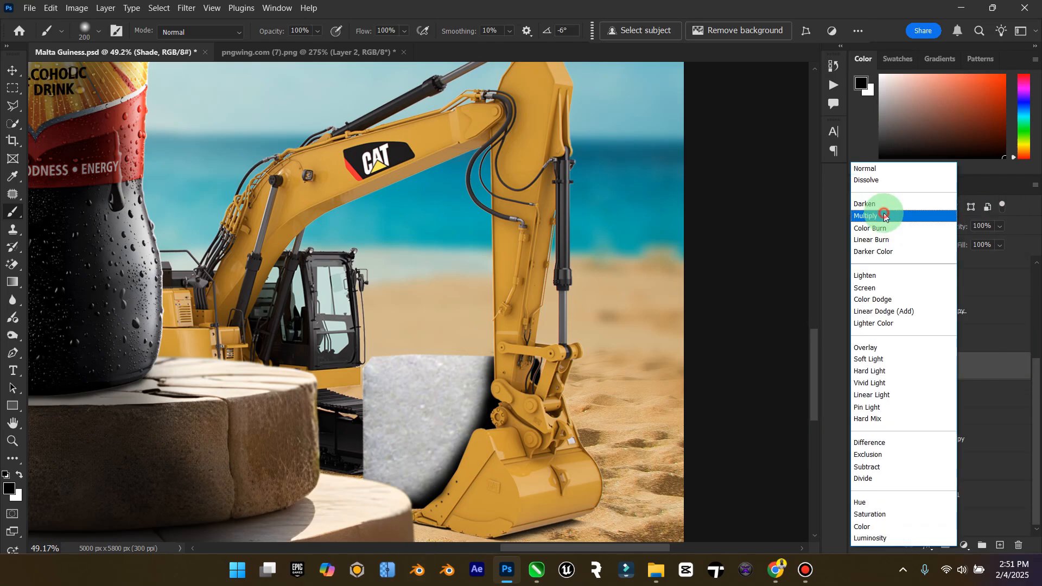
{"action": "left_click", "coordinate": [886, 216]}
{"action": "mouse_move", "coordinate": [1000, 227]}
{"action": "left_mouse_down"}
{"action": "mouse_move", "coordinate": [977, 242]}
{"action": "mouse_move", "coordinate": [994, 242]}
{"action": "left_mouse_up"}
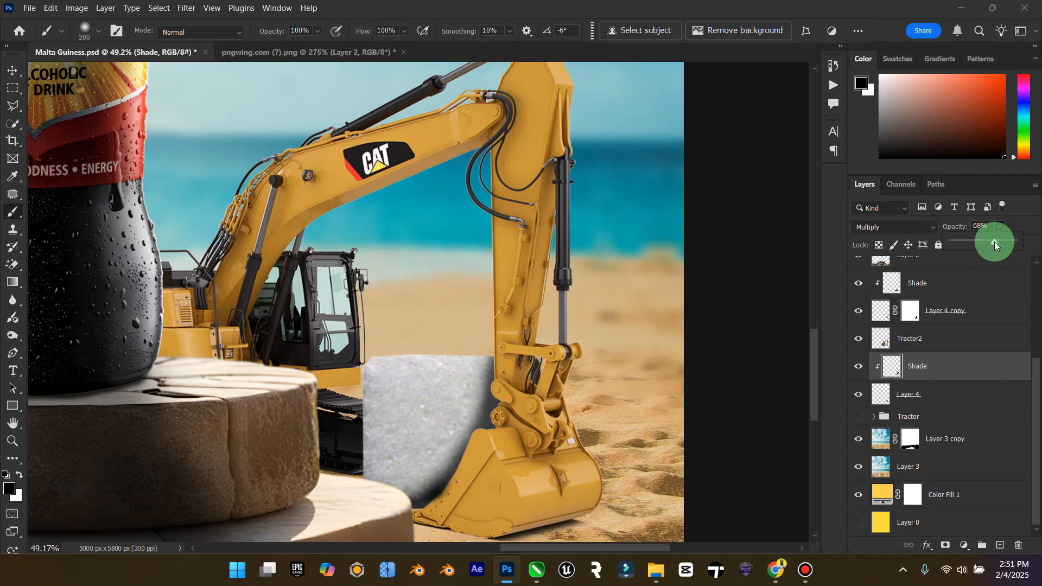
Reduce the Shade layer above Layer 4 copy to 65% opacity and 70% fill.
{"action": "left_click", "coordinate": [955, 310]}
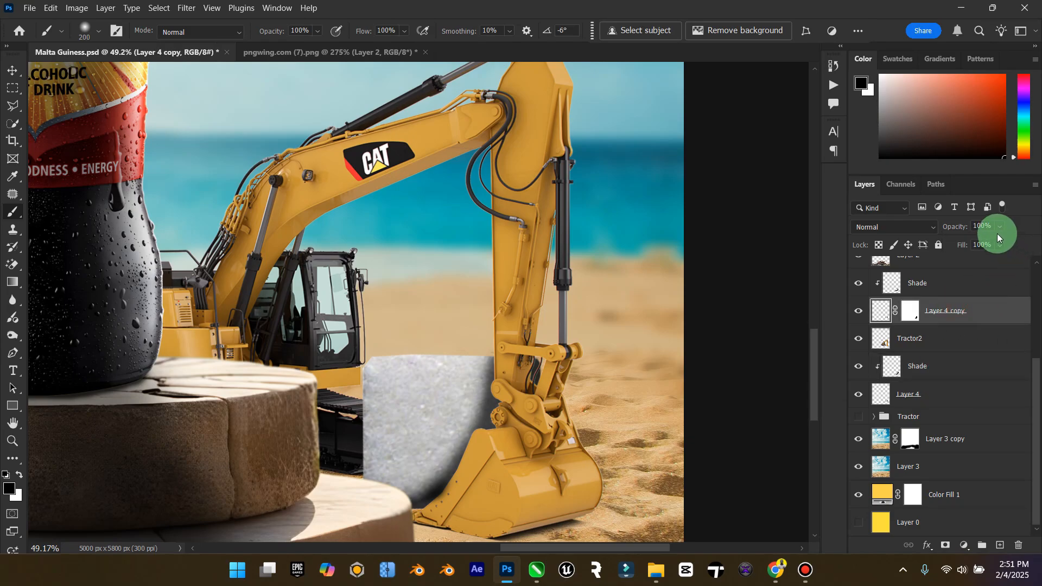
{"action": "left_click", "coordinate": [950, 282]}
{"action": "left_click_drag", "start_coordinate": [1004, 234], "coordinate": [992, 242]}
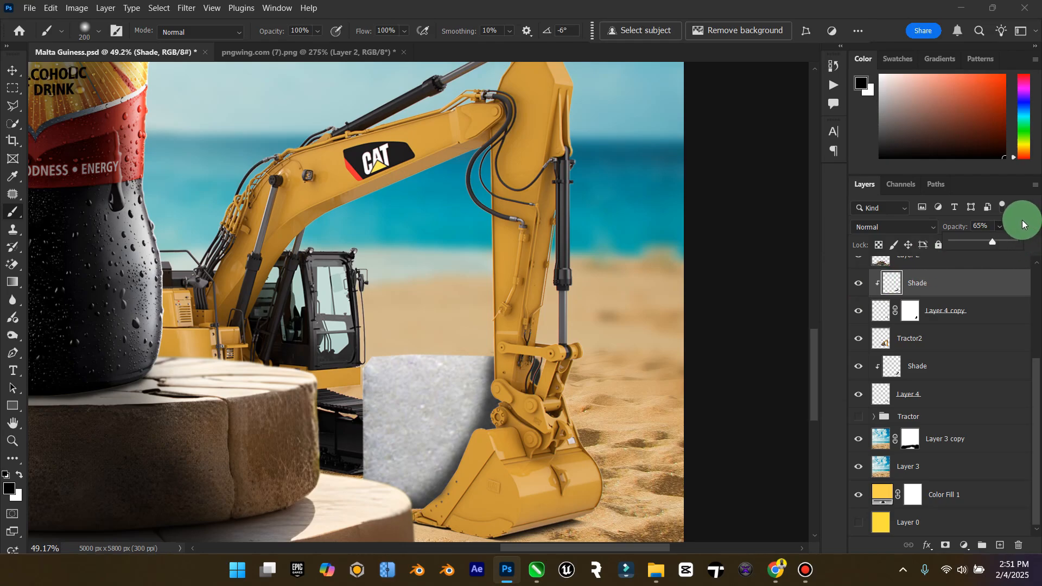
{"action": "left_click", "coordinate": [992, 281]}
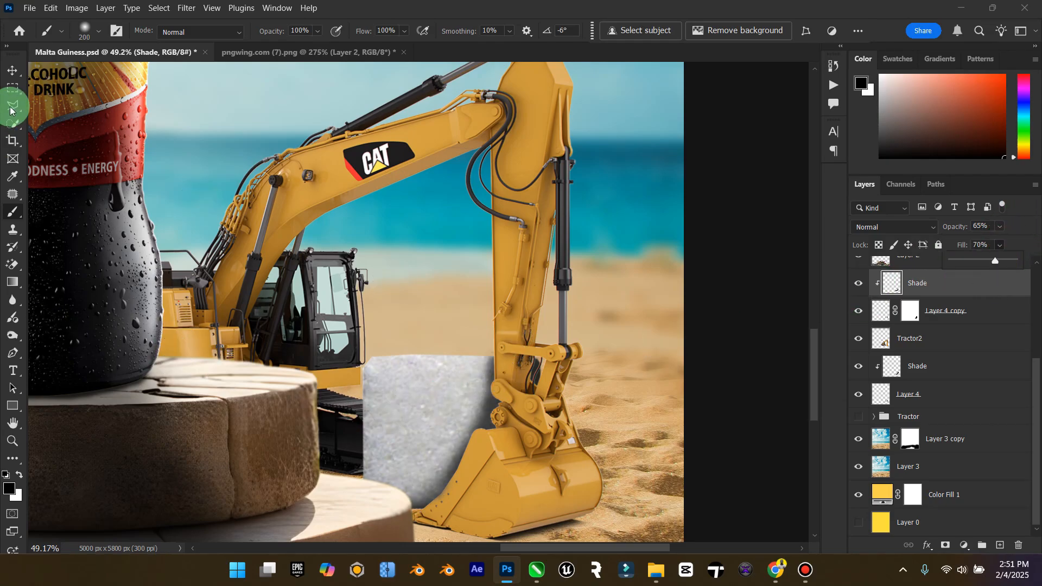
Set the fill of the Shade layer above Layer 4 to 89% and check the whole composition.
{"action": "left_click", "coordinate": [10, 73]}
{"action": "left_click", "coordinate": [926, 395]}
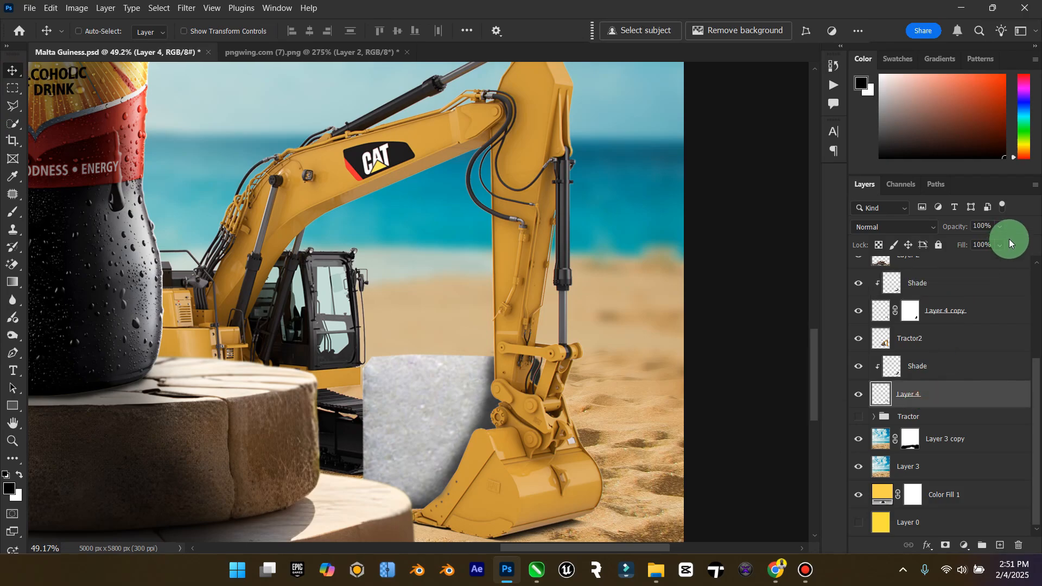
{"action": "left_click", "coordinate": [950, 367]}
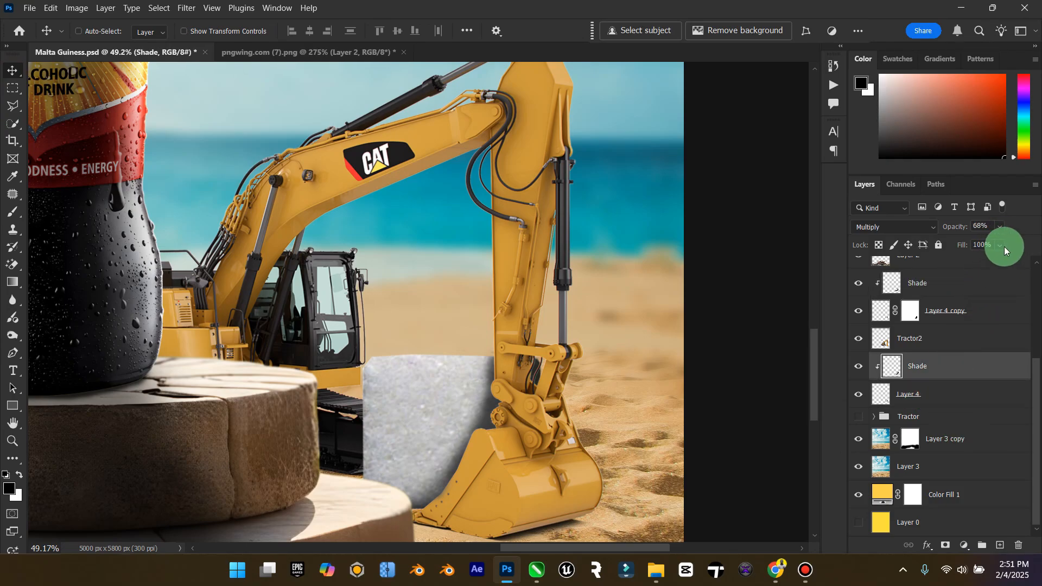
{"action": "left_click_drag", "start_coordinate": [1002, 264], "coordinate": [993, 264]}
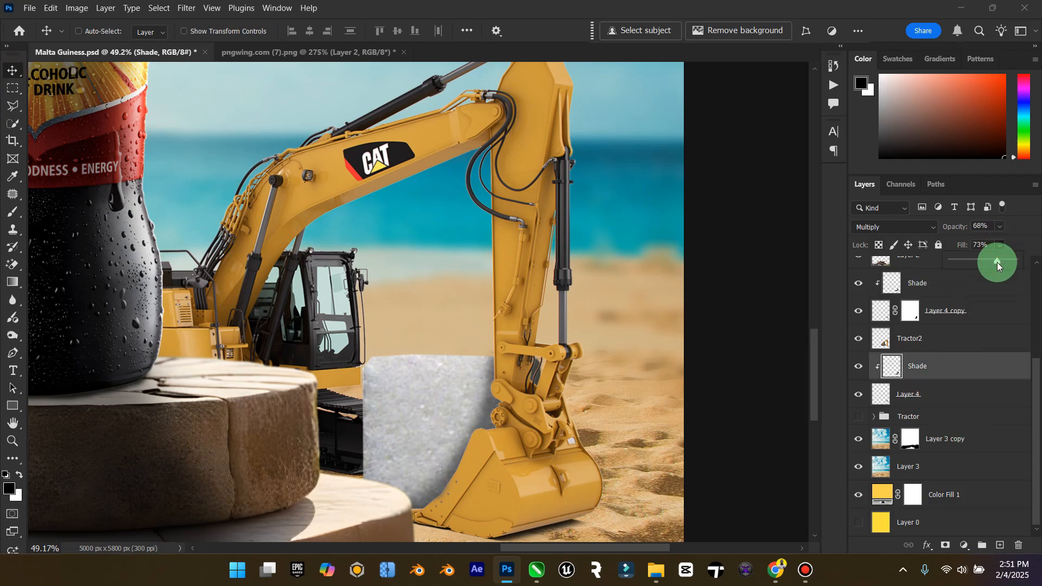
{"action": "double_click", "coordinate": [12, 424]}
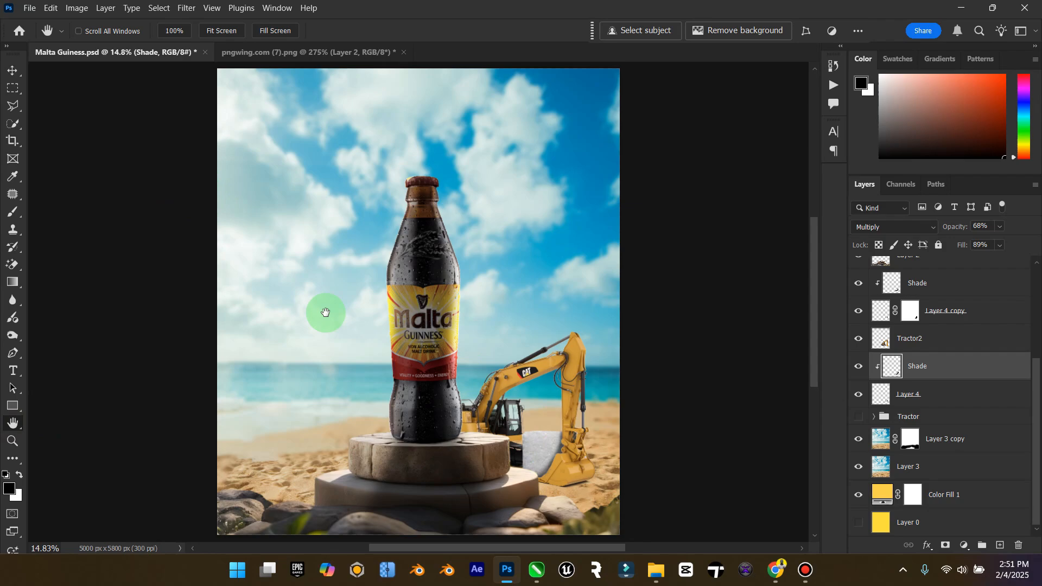
Add a new layer named "shade" directly above the Tractor2 layer.
{"action": "left_click", "coordinate": [12, 441]}
{"action": "left_click_drag", "start_coordinate": [558, 464], "coordinate": [616, 441]}
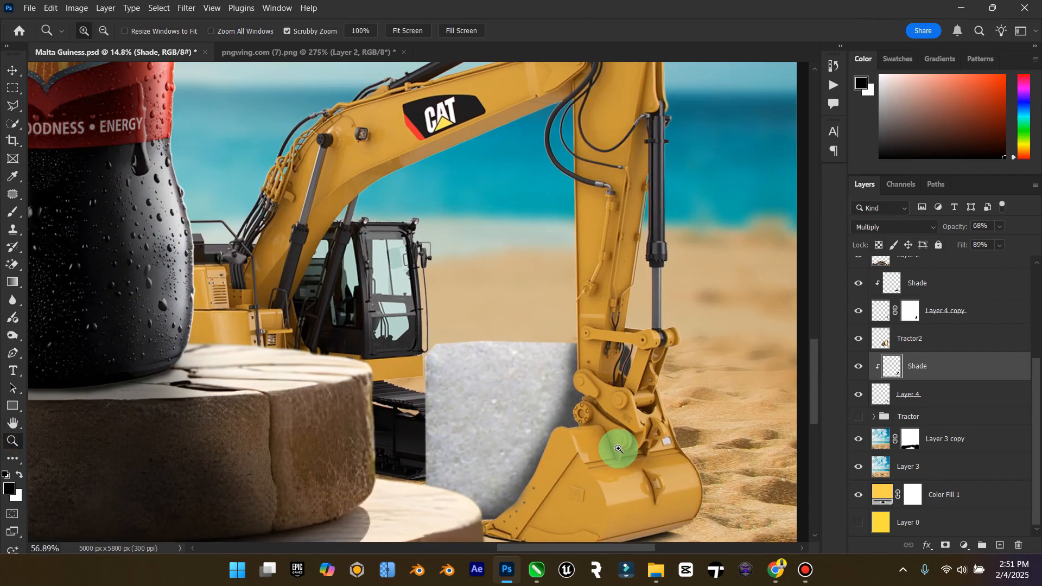
{"action": "left_click", "coordinate": [932, 342]}
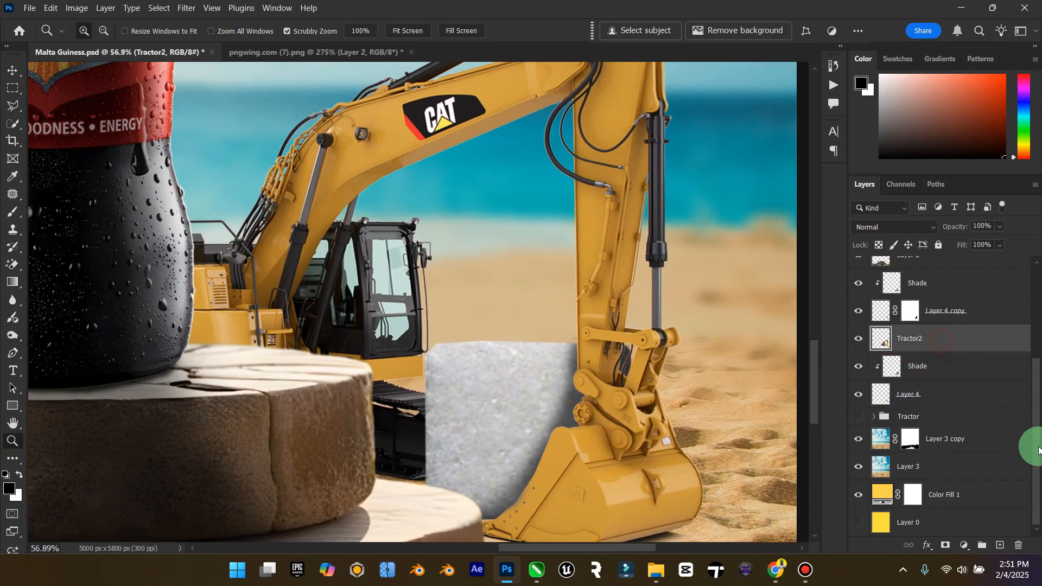
{"action": "left_click", "coordinate": [1007, 545]}
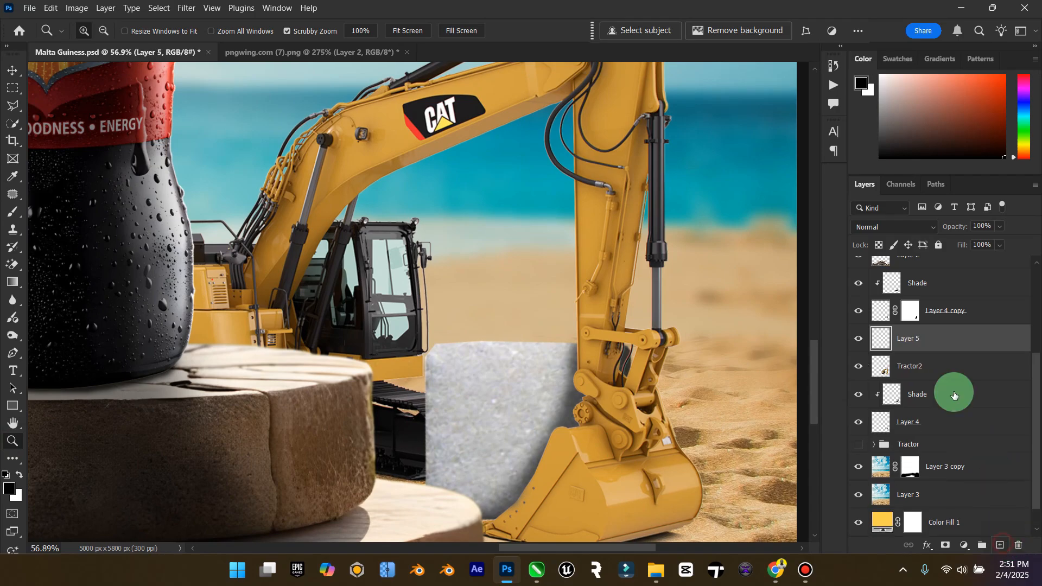
{"action": "type", "text": "S"}
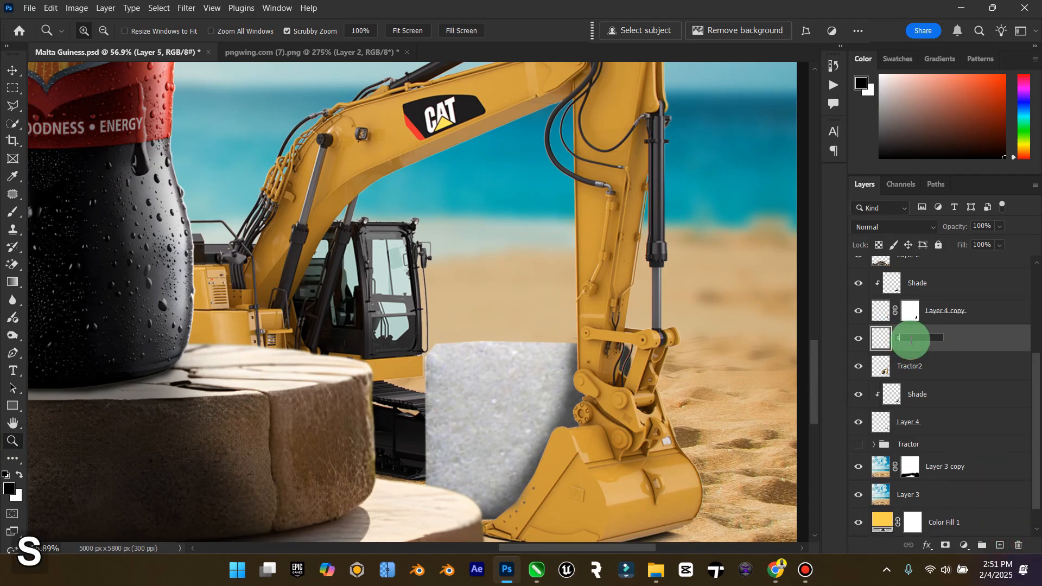
{"action": "type", "text": "hade"}
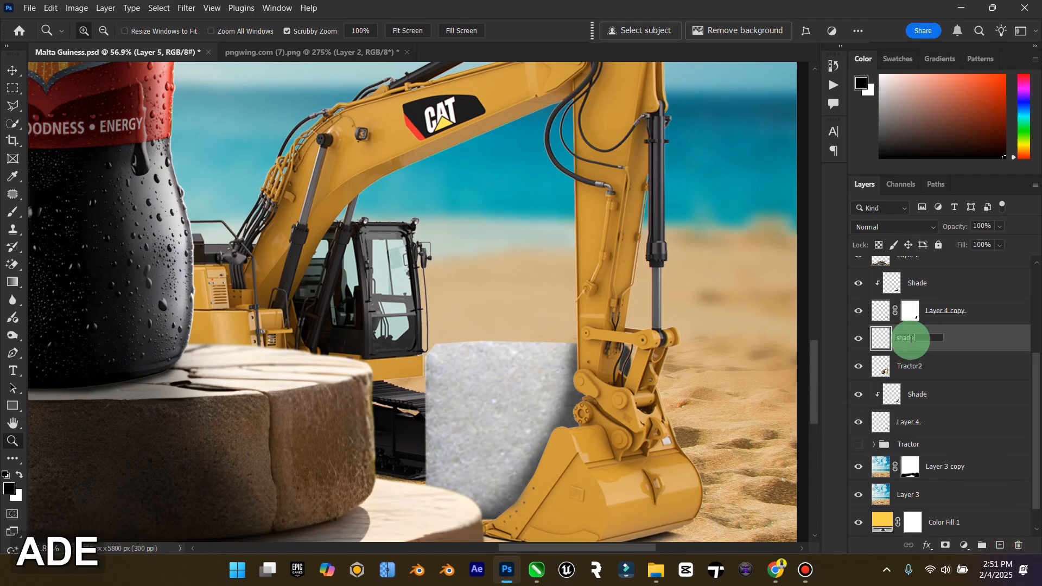
{"action": "key", "text": "Return"}
Clip the shade layer to Tractor2 and paint black with a 200 px brush over the excavator's tracks beside the cube, undoing unwanted strokes.
{"action": "right_click", "coordinate": [910, 342]}
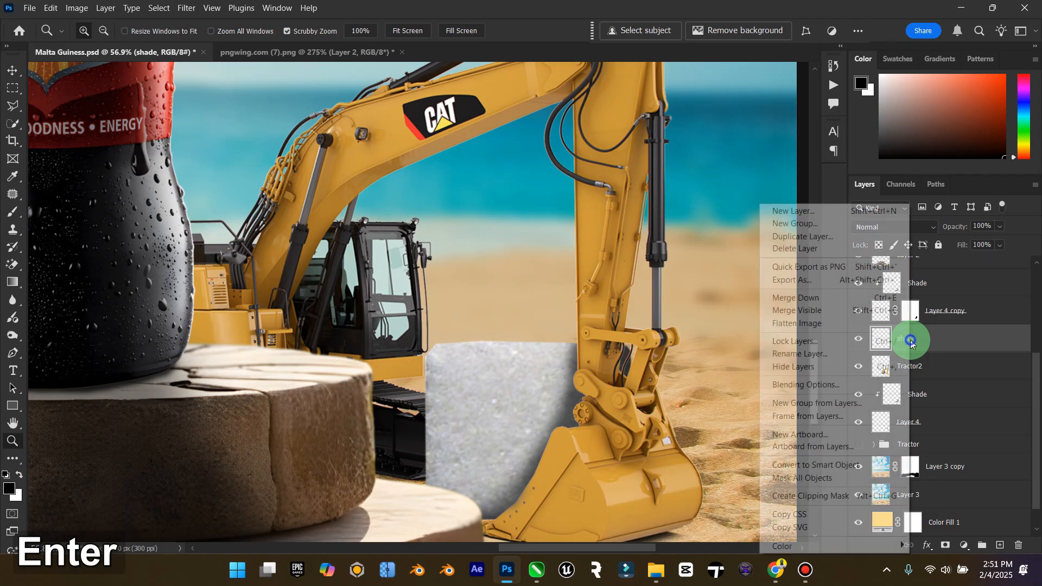
{"action": "left_click", "coordinate": [821, 496]}
{"action": "left_click", "coordinate": [8, 215]}
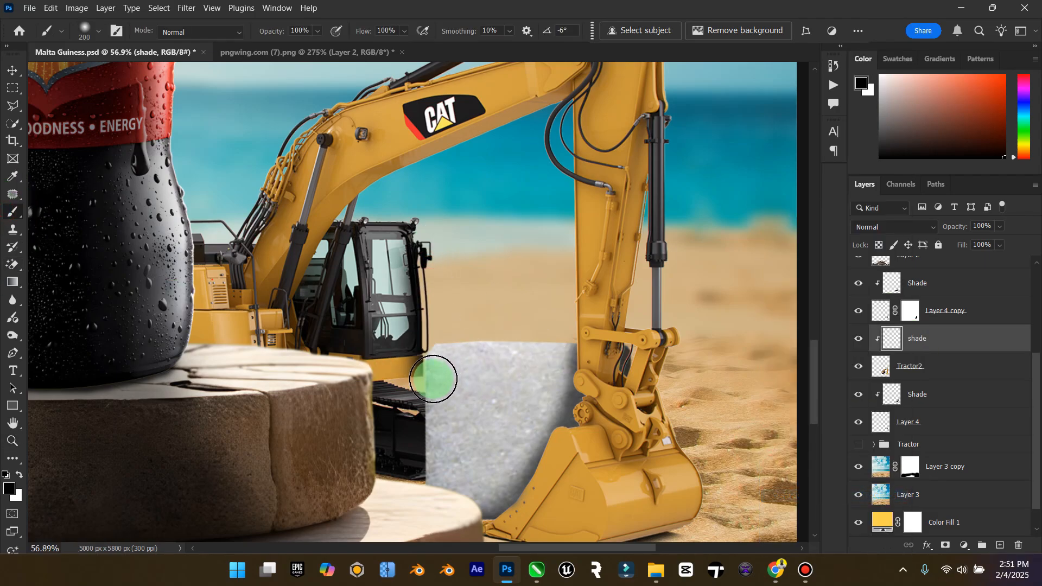
{"action": "key", "text": "ctrl+z"}
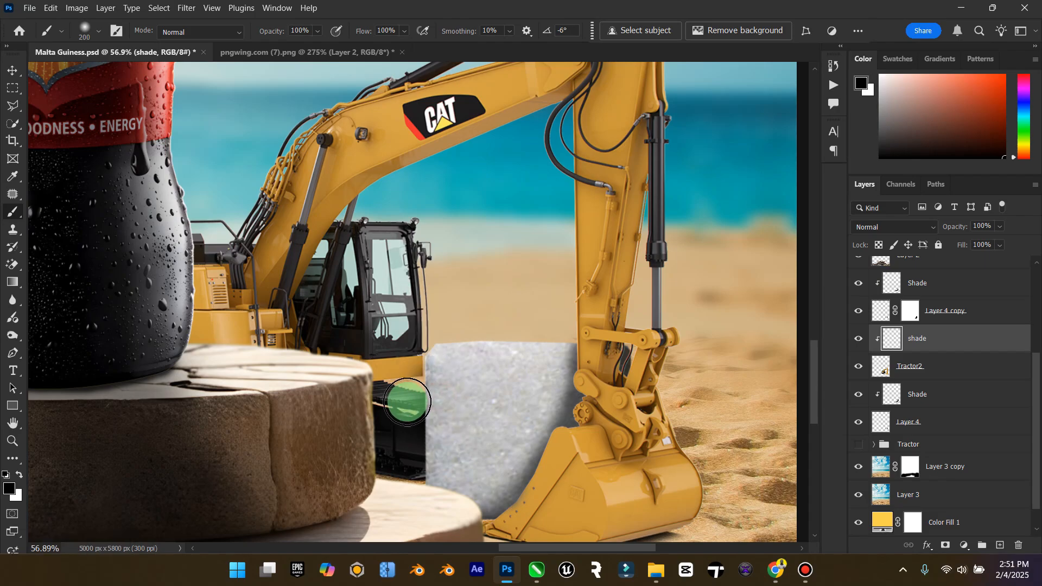
{"action": "mouse_move", "coordinate": [437, 418]}
{"action": "left_mouse_down"}
{"action": "mouse_move", "coordinate": [394, 488]}
{"action": "mouse_move", "coordinate": [491, 483]}
{"action": "mouse_move", "coordinate": [513, 431]}
{"action": "left_mouse_up"}
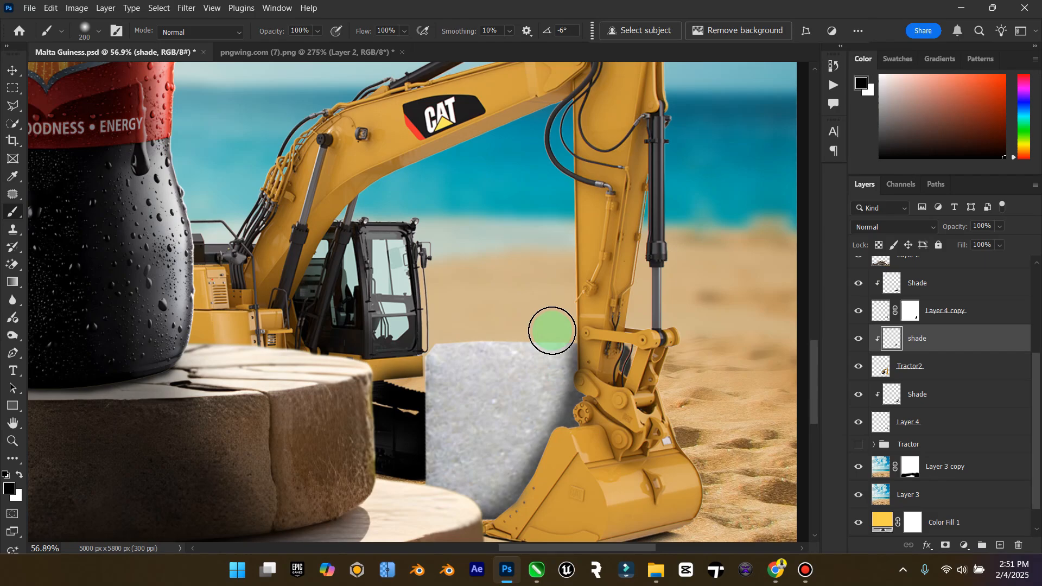
{"action": "key", "text": "ctrl+z"}
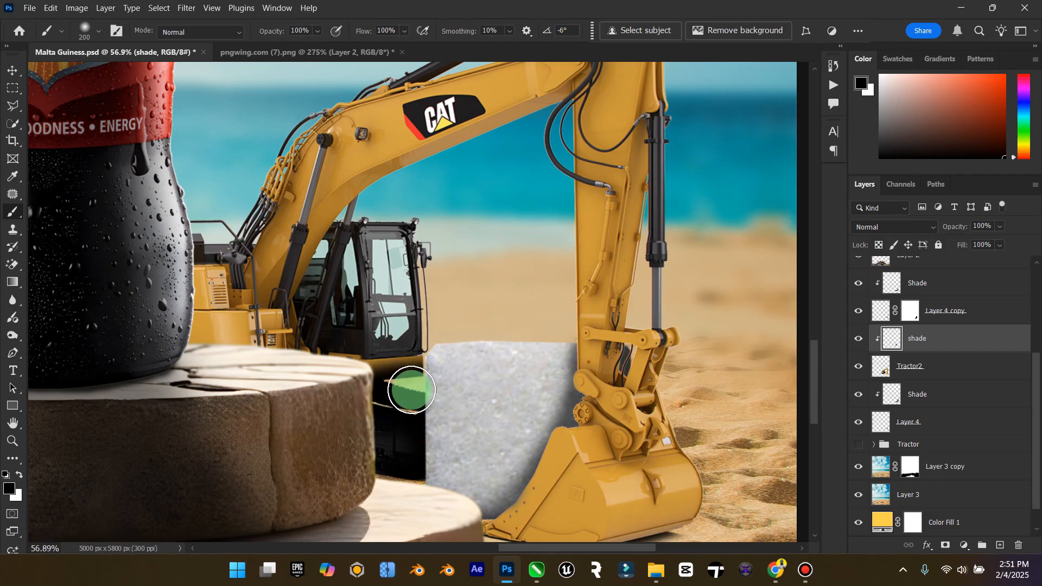
Set the excavator's shade layer to Multiply at 72% opacity and review the full canvas.
{"action": "left_click", "coordinate": [923, 226]}
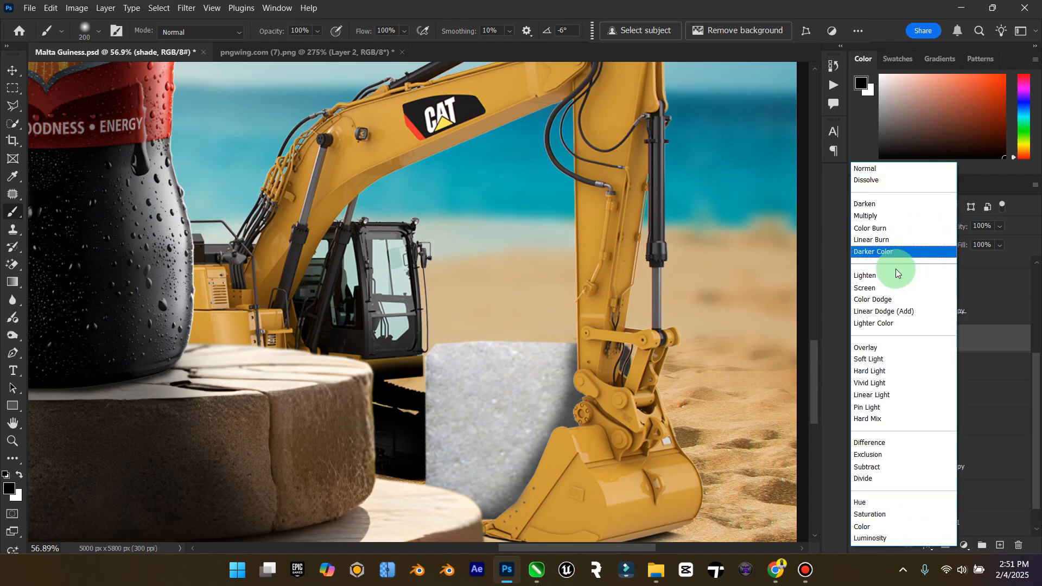
{"action": "left_click", "coordinate": [901, 215]}
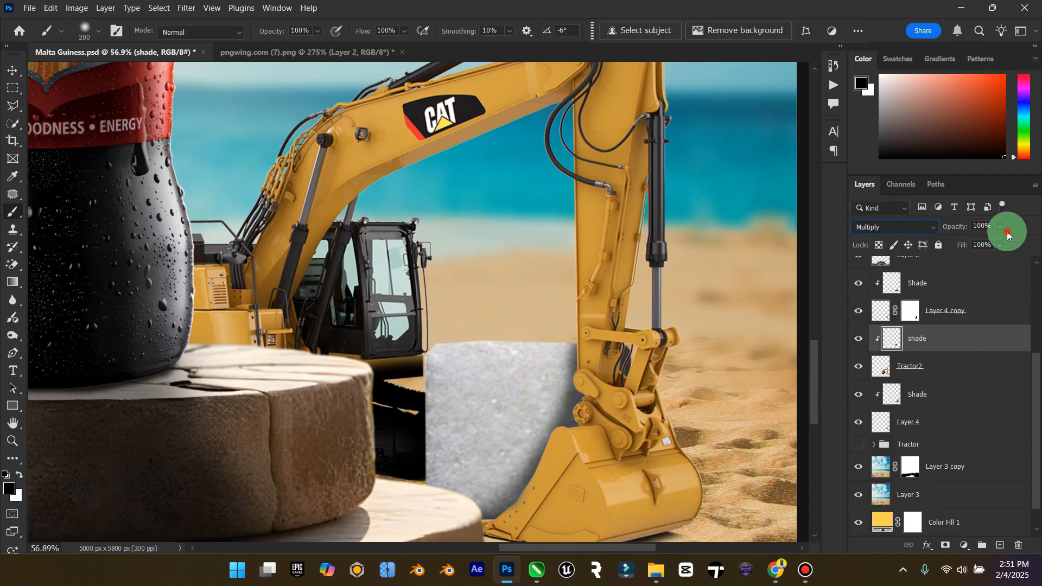
{"action": "left_click_drag", "start_coordinate": [990, 242], "coordinate": [996, 241]}
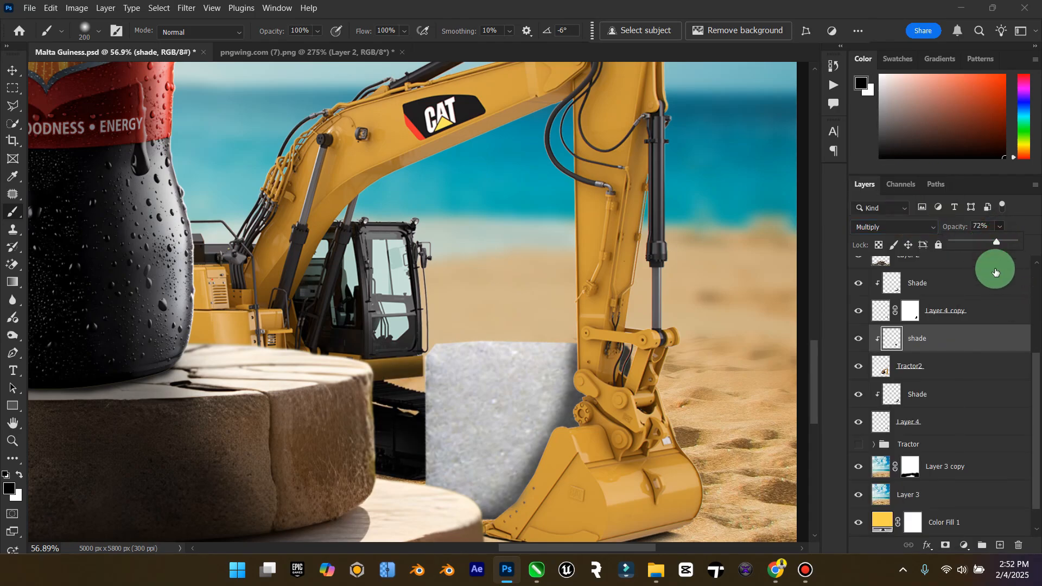
{"action": "left_click", "coordinate": [13, 424]}
{"action": "double_click", "coordinate": [13, 424]}
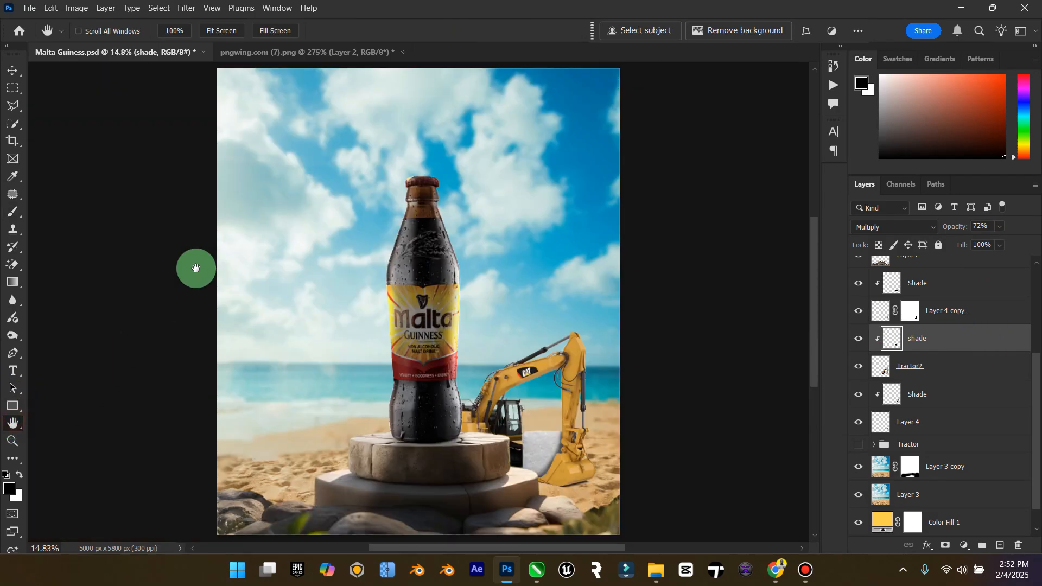
Add a new layer named "light" between Tractor2 and its clipped shade layer.
{"action": "left_click", "coordinate": [14, 70]}
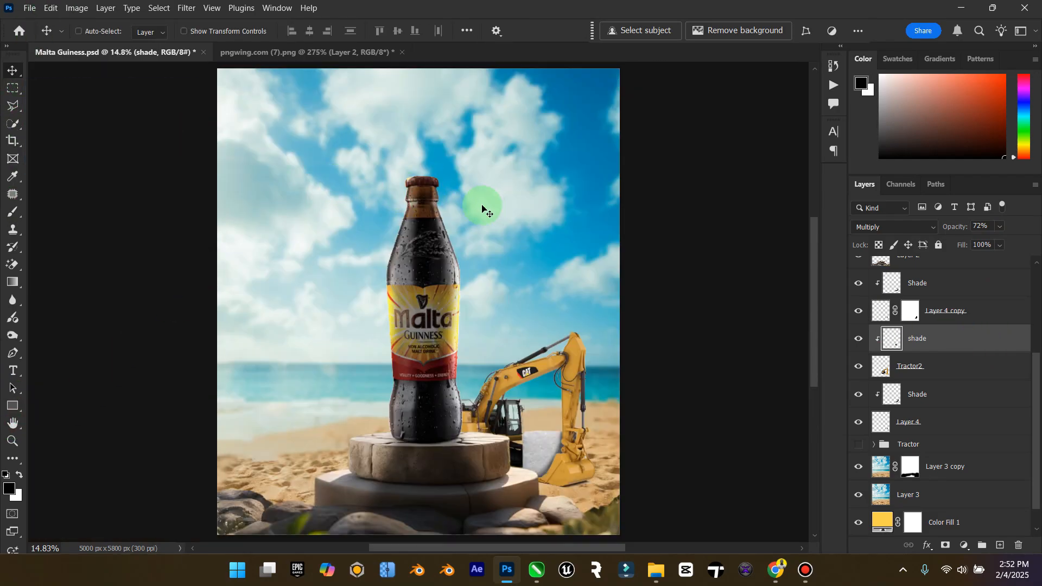
{"action": "left_click", "coordinate": [945, 367]}
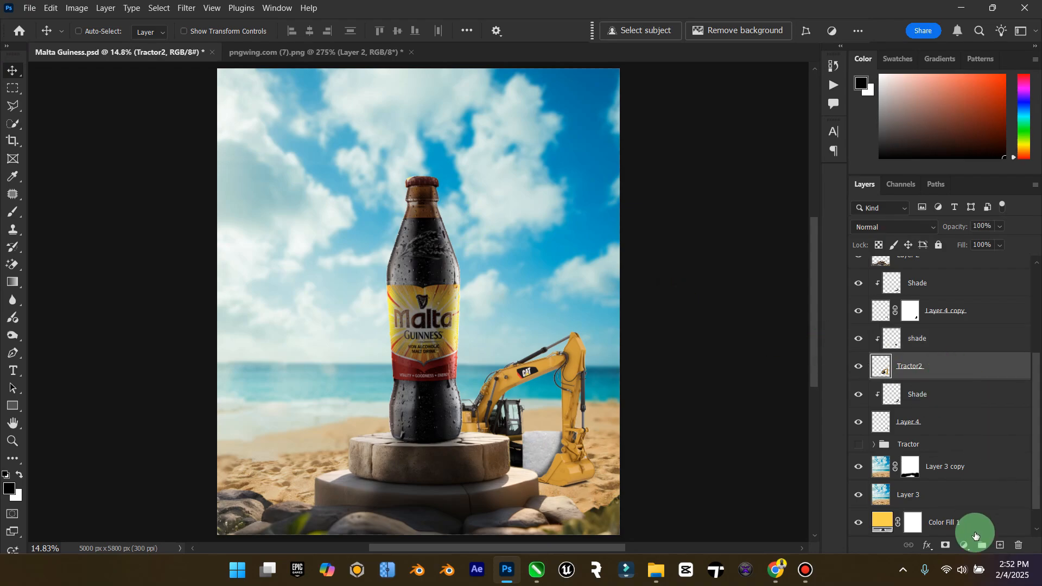
{"action": "left_click", "coordinate": [1000, 546]}
{"action": "type", "text": "L"}
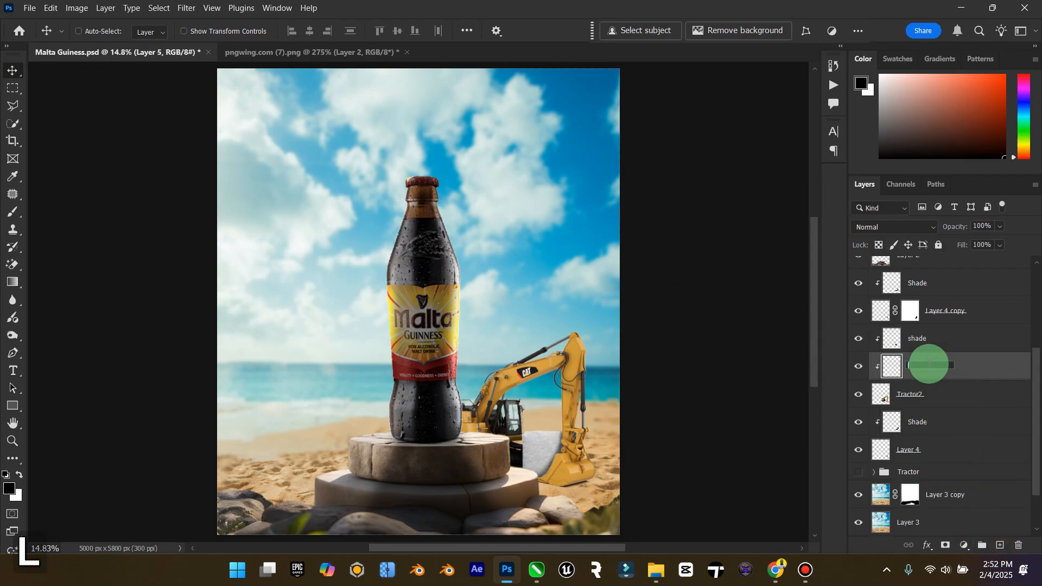
{"action": "type", "text": "ight"}
{"action": "key", "text": "Return"}
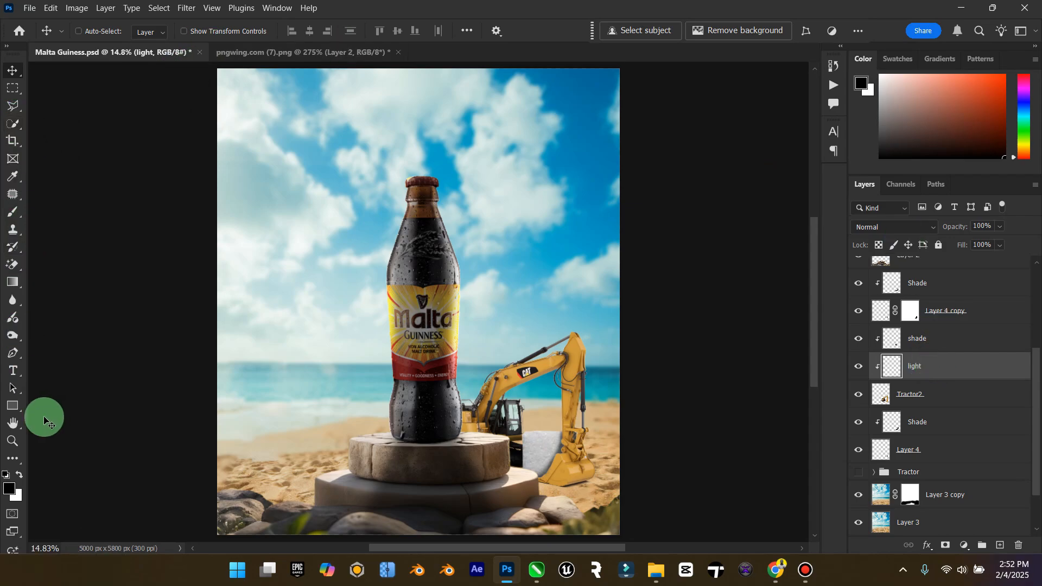
Paint white highlights on the light layer along the top of the excavator's arm with an 800 px brush.
{"action": "left_click", "coordinate": [20, 476]}
{"action": "left_click", "coordinate": [13, 212]}
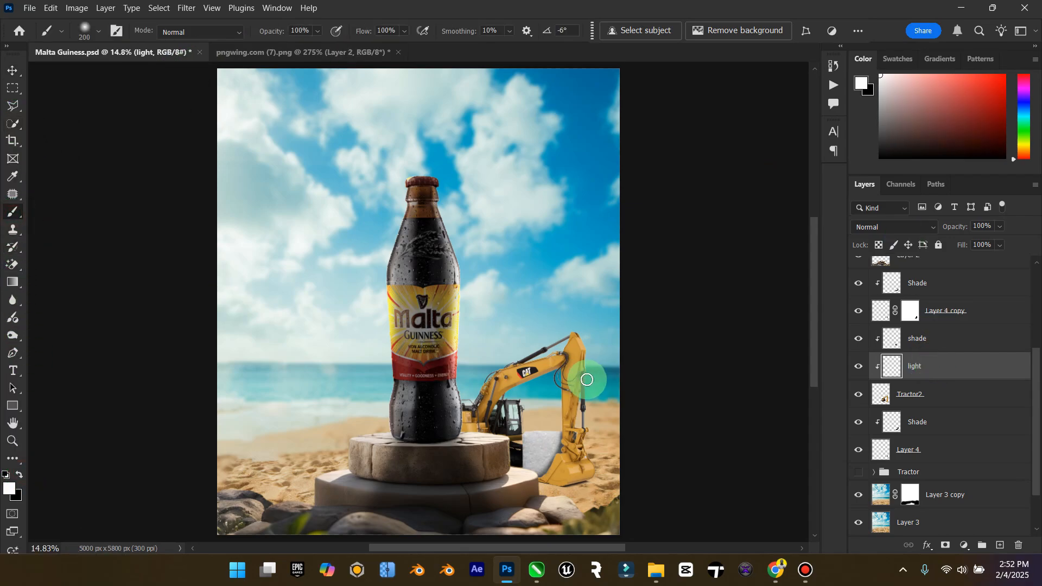
{"action": "key", "text": "bracketright"}
{"action": "key", "text": "bracketright"}
{"action": "key", "text": "bracketright"}
{"action": "key", "text": "bracketright"}
{"action": "key", "text": "bracketright"}
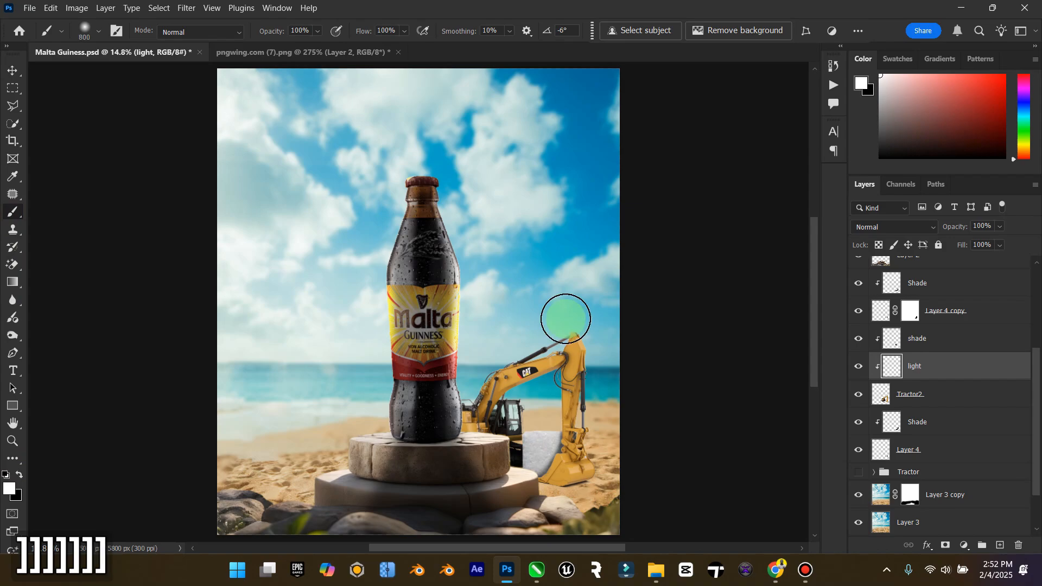
{"action": "mouse_move", "coordinate": [567, 320]}
{"action": "left_mouse_down"}
{"action": "mouse_move", "coordinate": [475, 361]}
{"action": "mouse_move", "coordinate": [440, 398]}
{"action": "mouse_move", "coordinate": [420, 397]}
{"action": "left_mouse_up"}
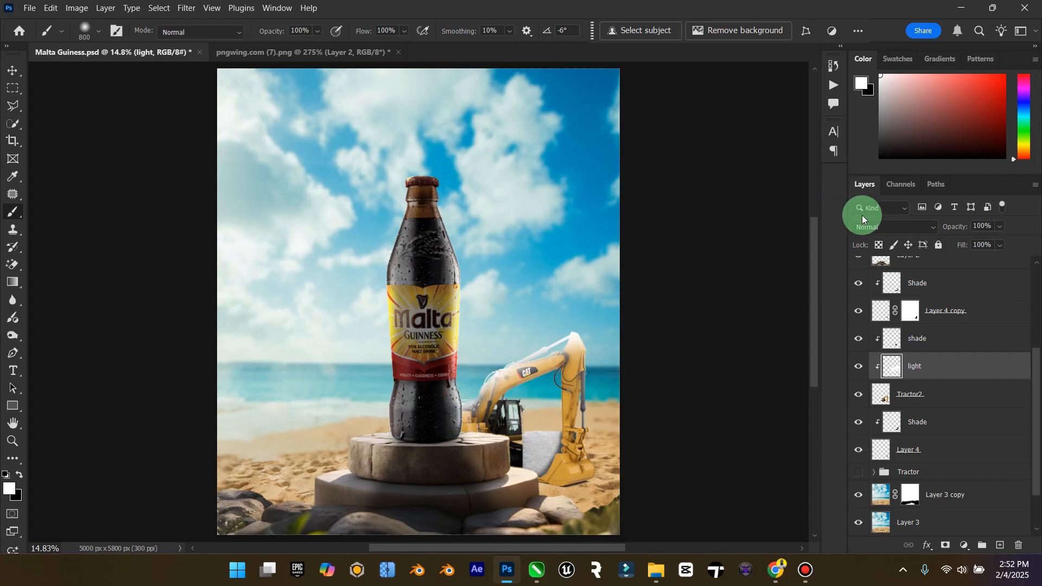
Set the excavator's light layer to Overlay blending with 68% opacity and 79% fill.
{"action": "left_click", "coordinate": [879, 227]}
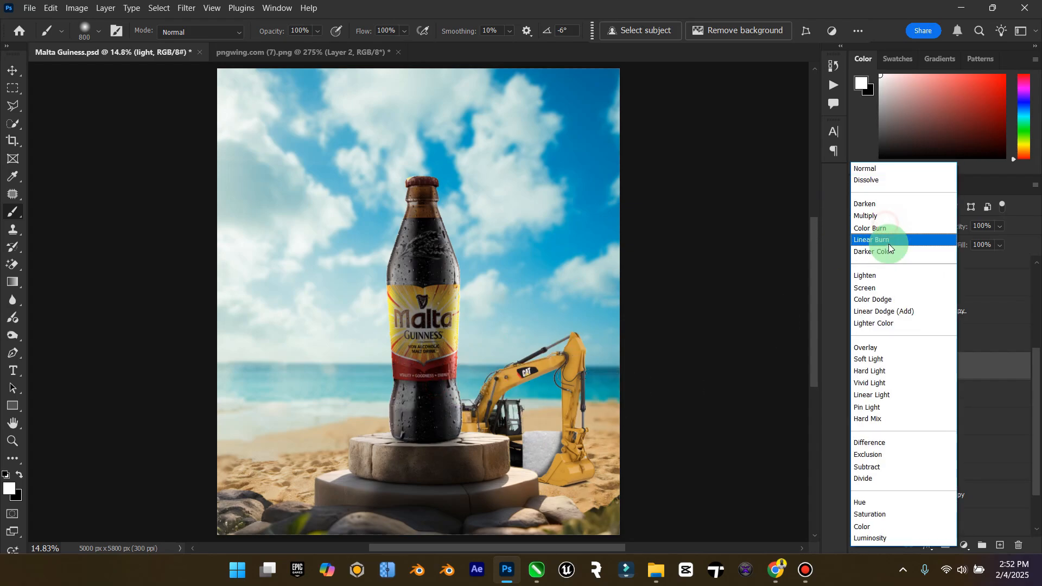
{"action": "left_click", "coordinate": [901, 345]}
{"action": "mouse_move", "coordinate": [995, 239]}
{"action": "left_mouse_down"}
{"action": "mouse_move", "coordinate": [986, 248]}
{"action": "mouse_move", "coordinate": [998, 247]}
{"action": "left_mouse_up"}
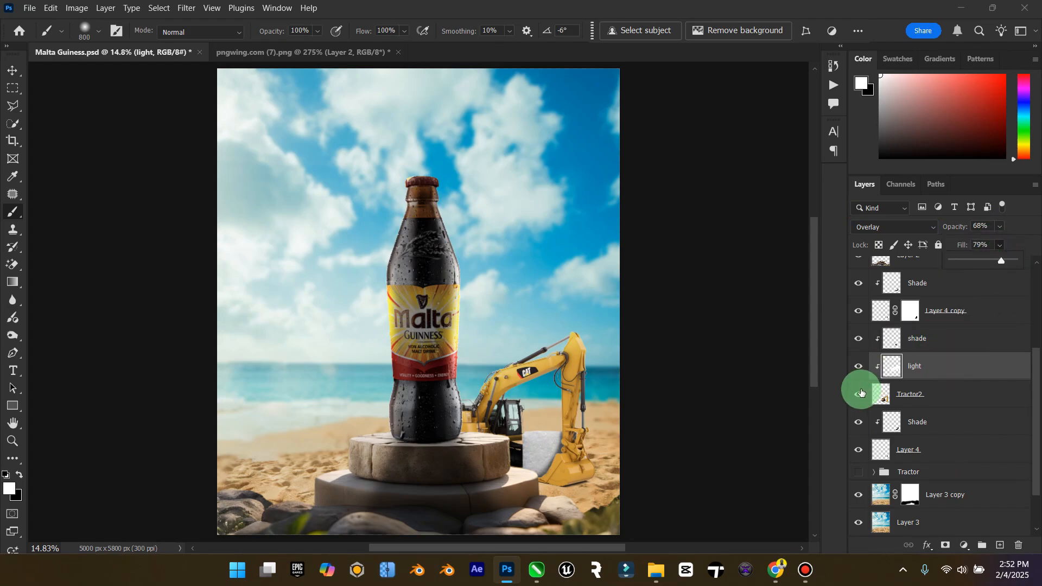
{"action": "scroll", "coordinate": [969, 298], "scroll_direction": "up", "scroll_amount": 1}
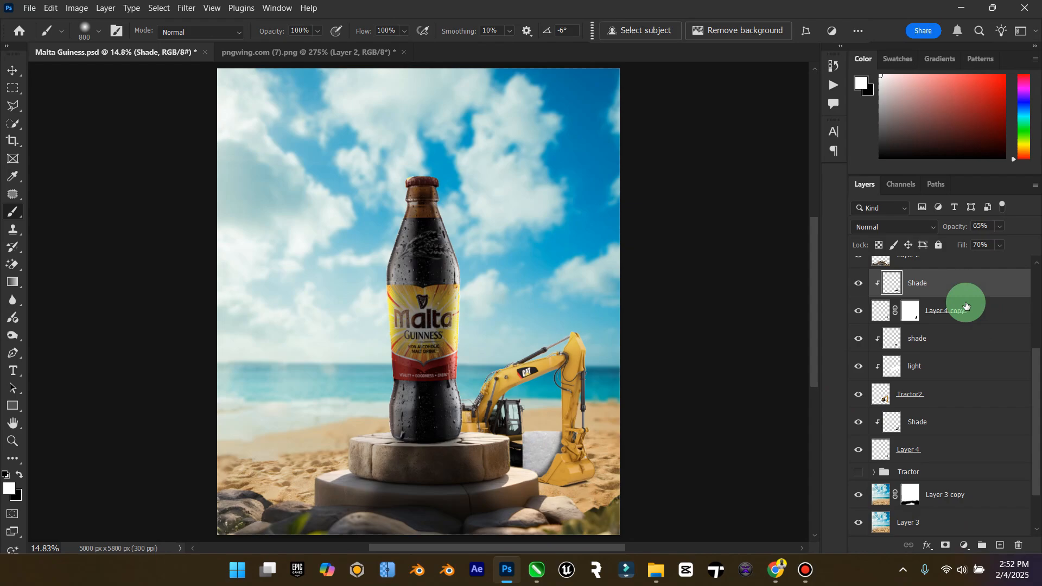
Group the excavator and sugar cube layers with their shade and light layers as "Tractor 2" and save the document.
{"action": "left_click", "coordinate": [937, 454], "text": "shift"}
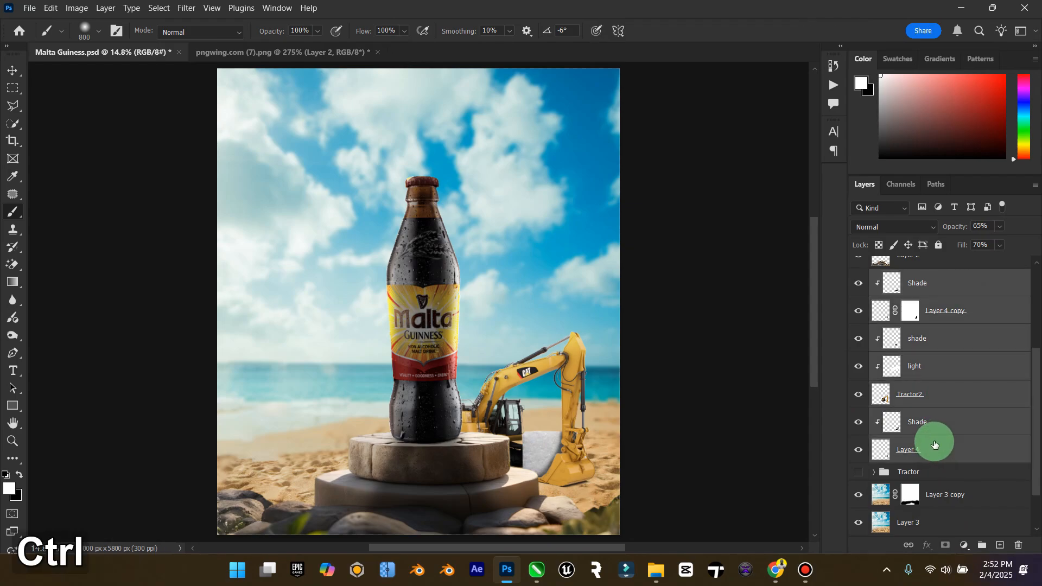
{"action": "key", "text": "ctrl+g"}
{"action": "left_click", "coordinate": [858, 400]}
{"action": "left_click", "coordinate": [857, 401]}
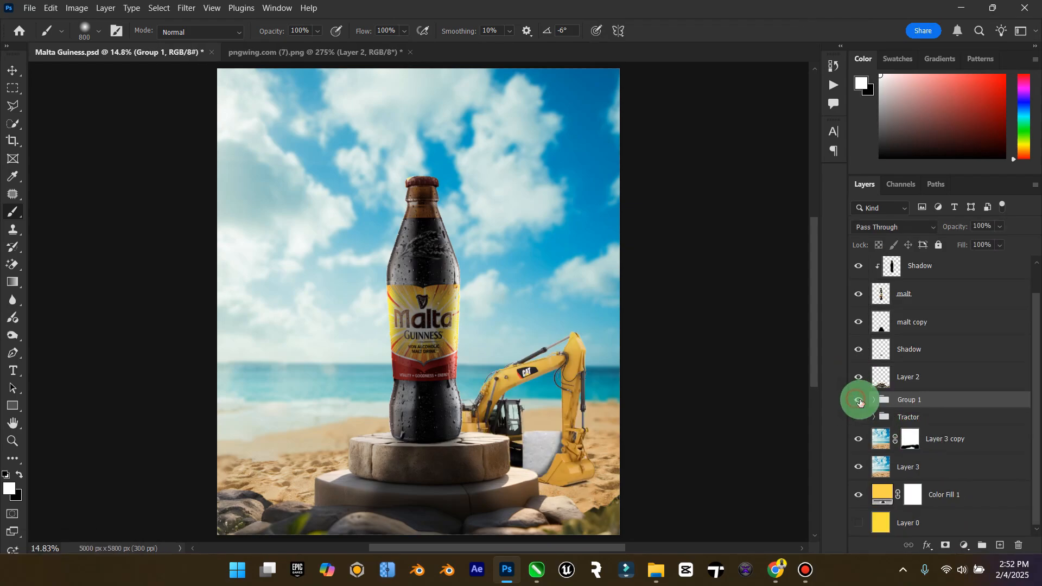
{"action": "key", "text": "Caps_Lock"}
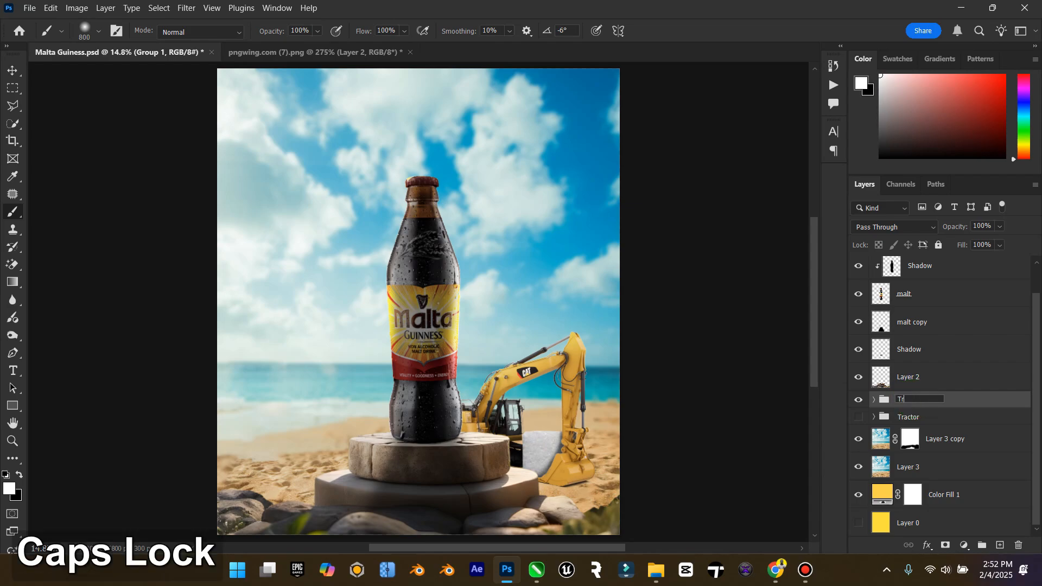
{"action": "type", "text": "Tractor 2"}
{"action": "key", "text": "Return"}
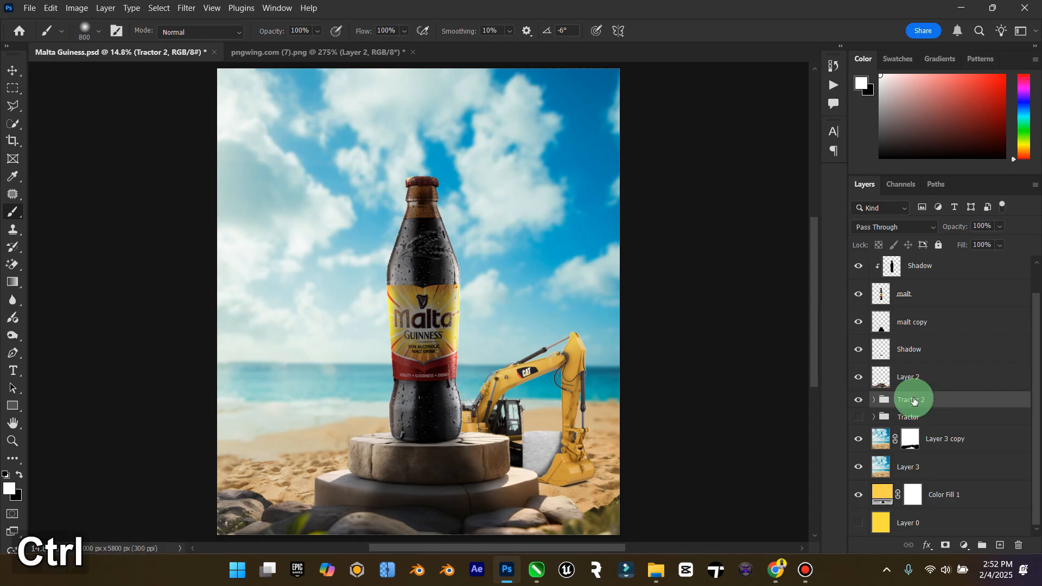
{"action": "key", "text": "ctrl+s"}
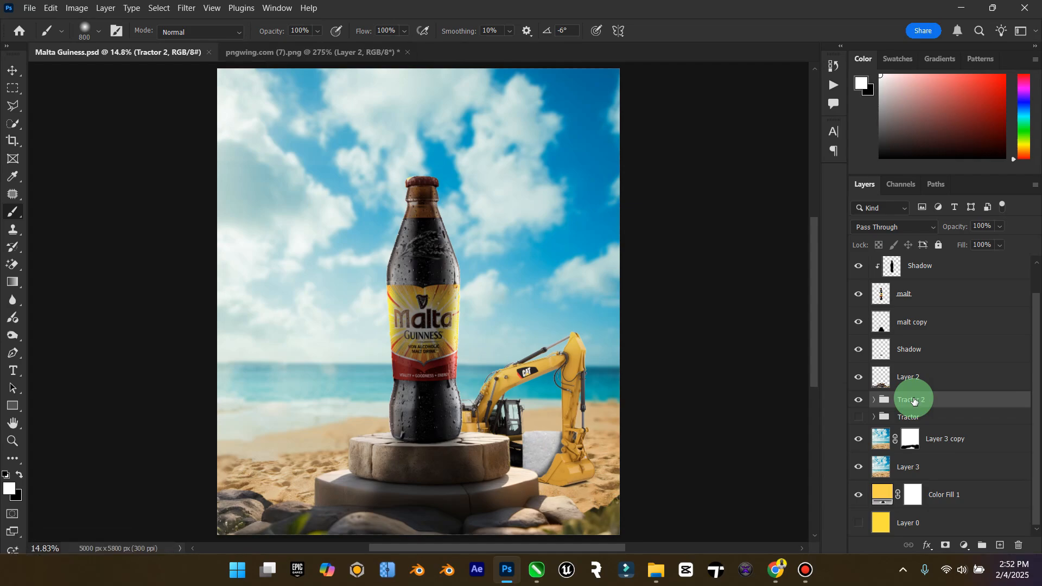
Place the tower crane image pngwing.com (2) from Downloads with its hook above the bottle cap, and rasterize it.
{"action": "mouse_move", "coordinate": [659, 565]}
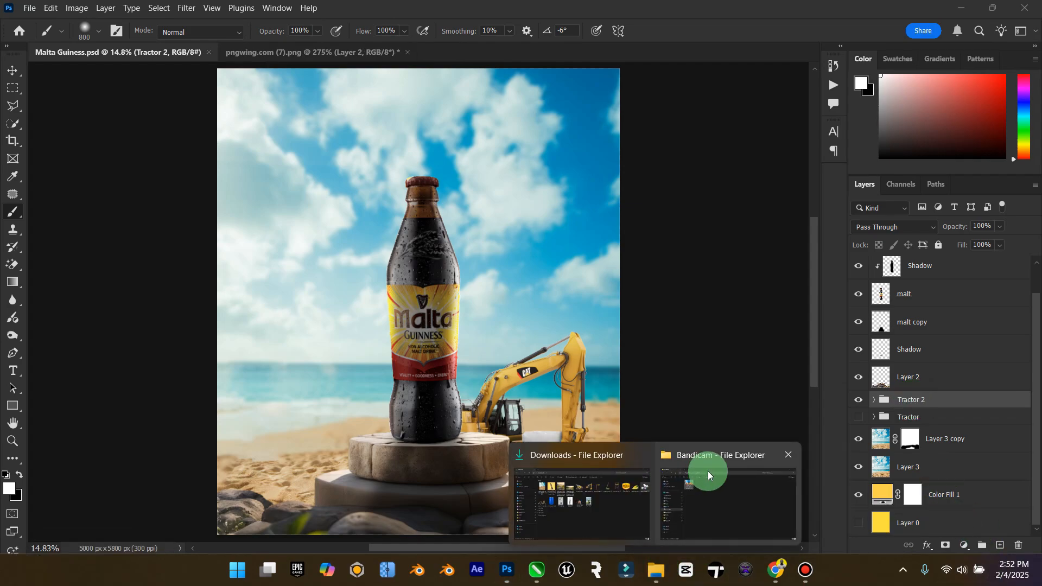
{"action": "left_click", "coordinate": [707, 471]}
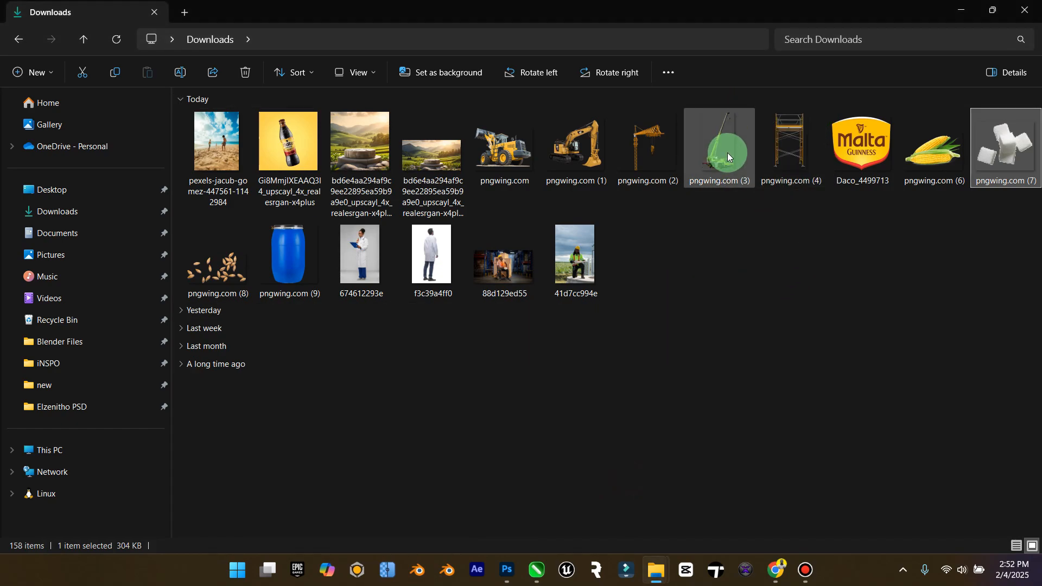
{"action": "left_click_drag", "start_coordinate": [630, 135], "coordinate": [399, 121]}
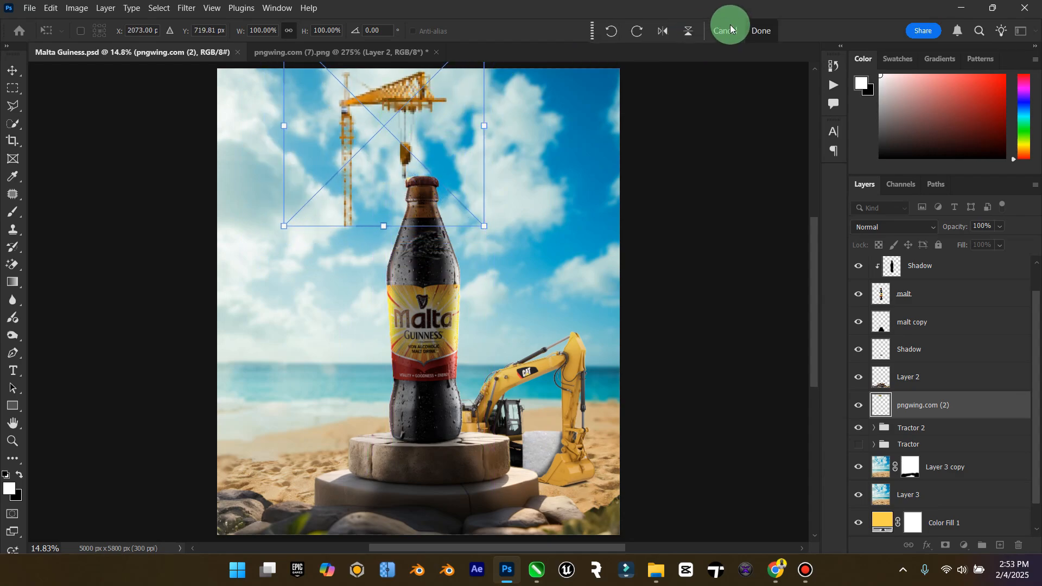
{"action": "left_click", "coordinate": [731, 24]}
{"action": "key", "text": "b"}
{"action": "left_click", "coordinate": [405, 134]}
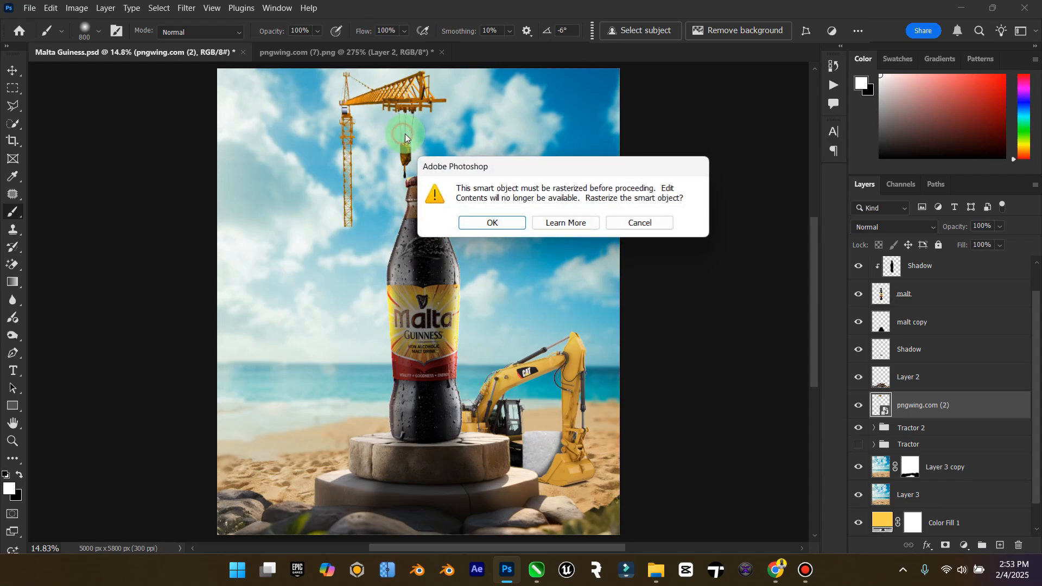
{"action": "left_click", "coordinate": [488, 220]}
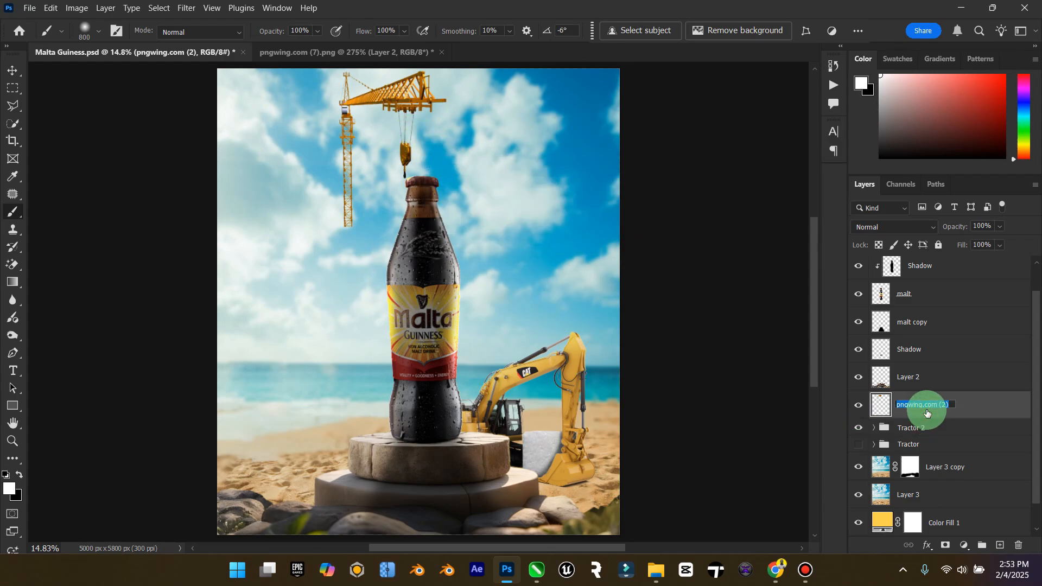
Rename the crane layer "Rail".
{"action": "key", "text": "Caps_Lock"}
{"action": "type", "text": "Rail"}
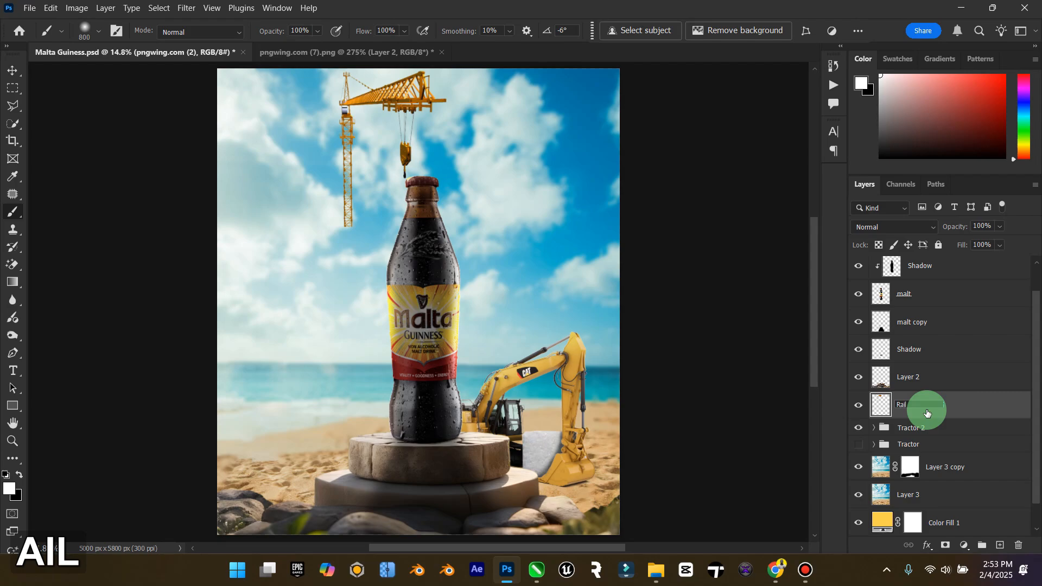
{"action": "key", "text": "Return"}
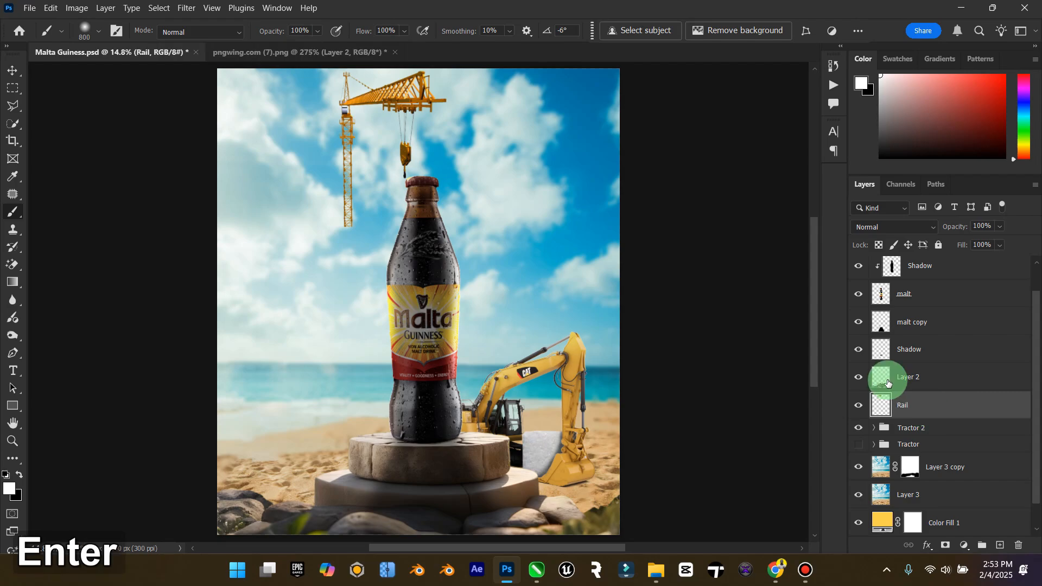
Select the lower part of the crane's mast with the Polygonal Lasso and copy it to a new layer.
{"action": "left_click", "coordinate": [12, 441]}
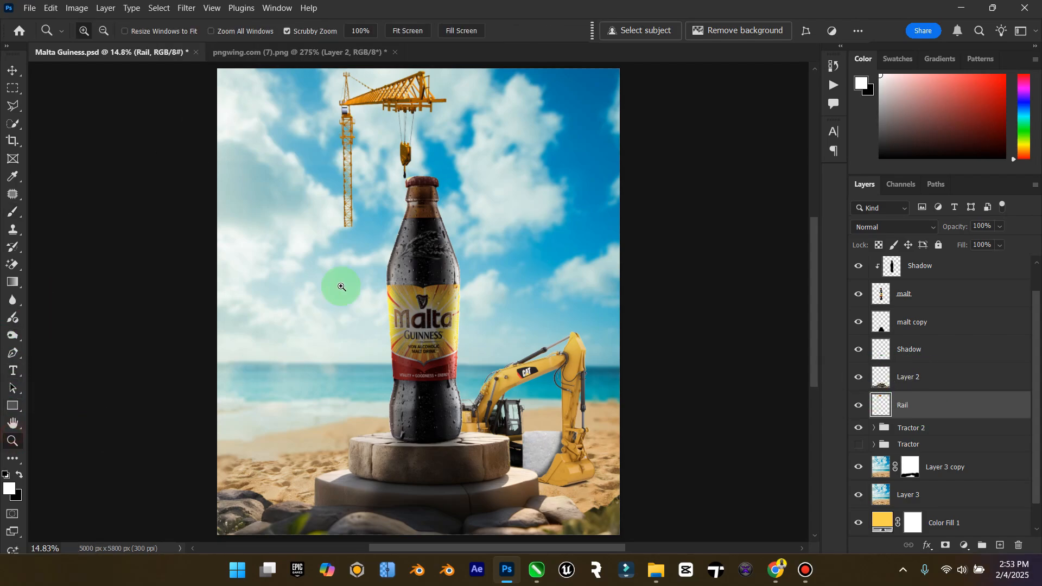
{"action": "left_click_drag", "start_coordinate": [362, 171], "coordinate": [427, 135]}
{"action": "left_click", "coordinate": [19, 108]}
{"action": "left_click", "coordinate": [308, 158]}
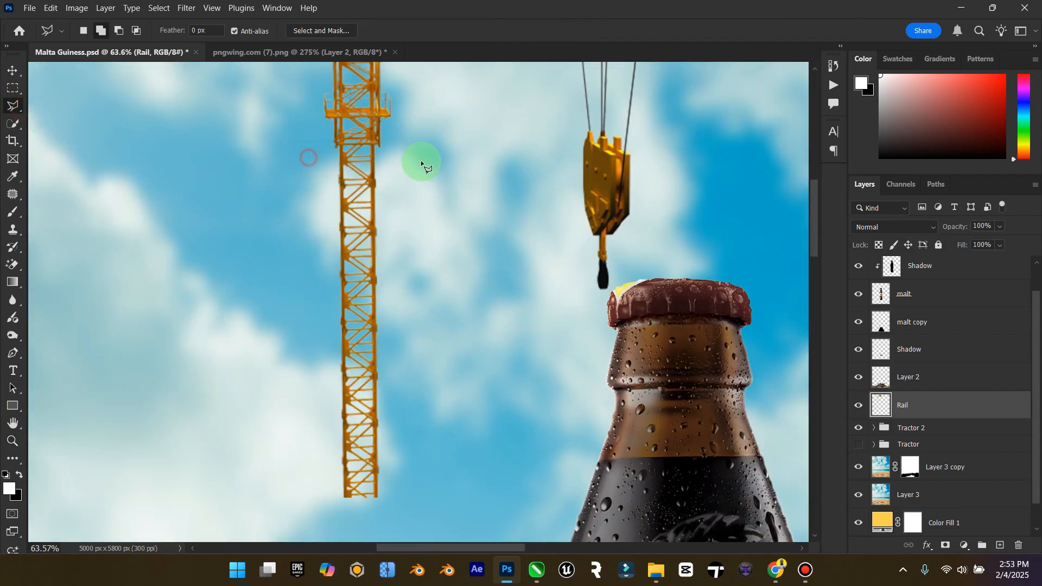
{"action": "left_click", "coordinate": [423, 160]}
{"action": "left_click", "coordinate": [424, 428]}
{"action": "double_click", "coordinate": [320, 409]}
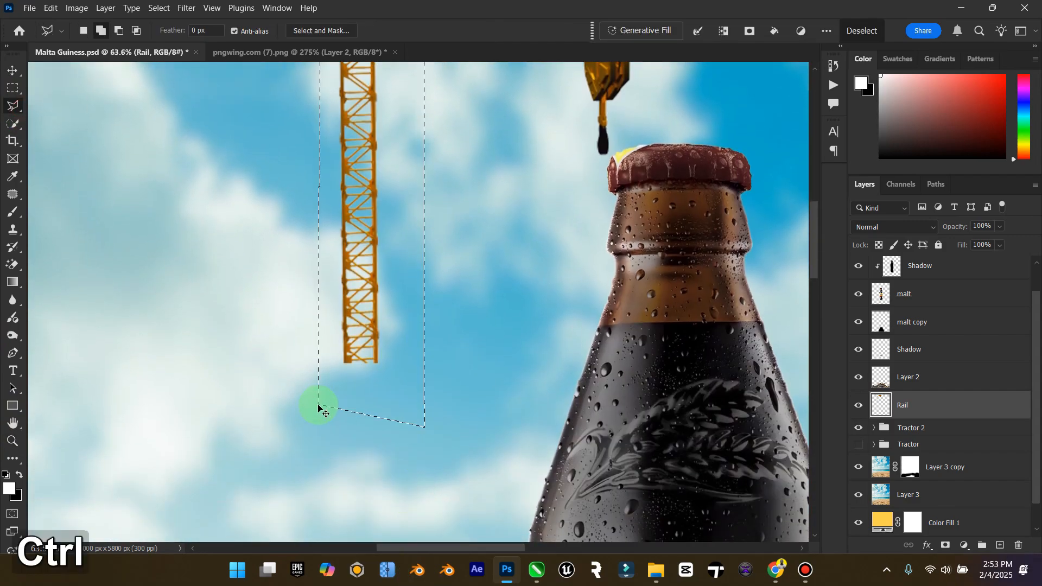
{"action": "key", "text": "ctrl+j"}
Move the copied mast section down to extend the crane's mast and nudge it until the lattice lines up.
{"action": "left_click", "coordinate": [33, 109]}
{"action": "left_click", "coordinate": [12, 70]}
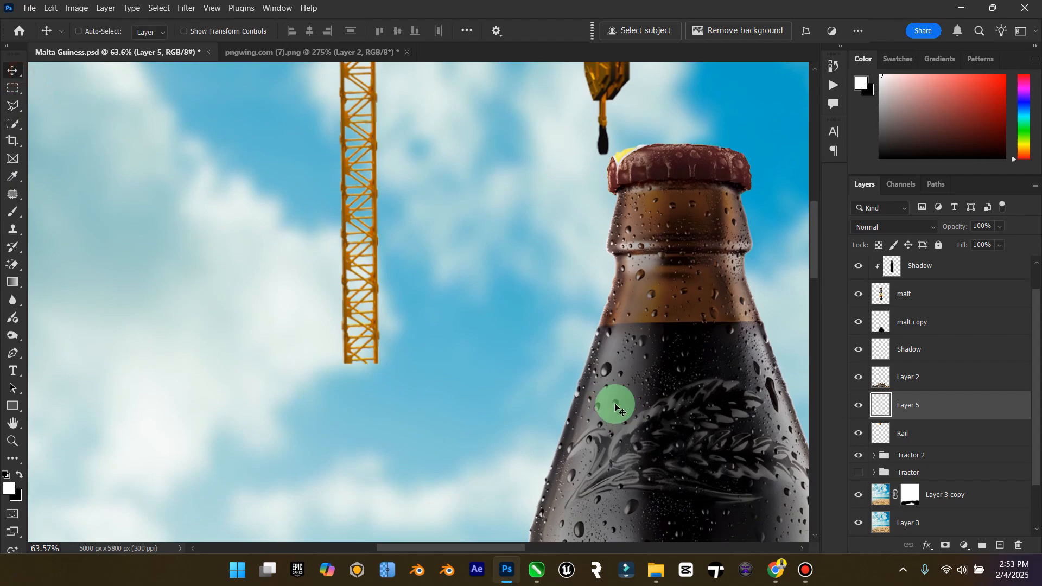
{"action": "left_click_drag", "start_coordinate": [366, 305], "coordinate": [371, 421]}
{"action": "key", "text": "Right"}
{"action": "key", "text": "Right"}
{"action": "key", "text": "Right"}
{"action": "key", "text": "Right"}
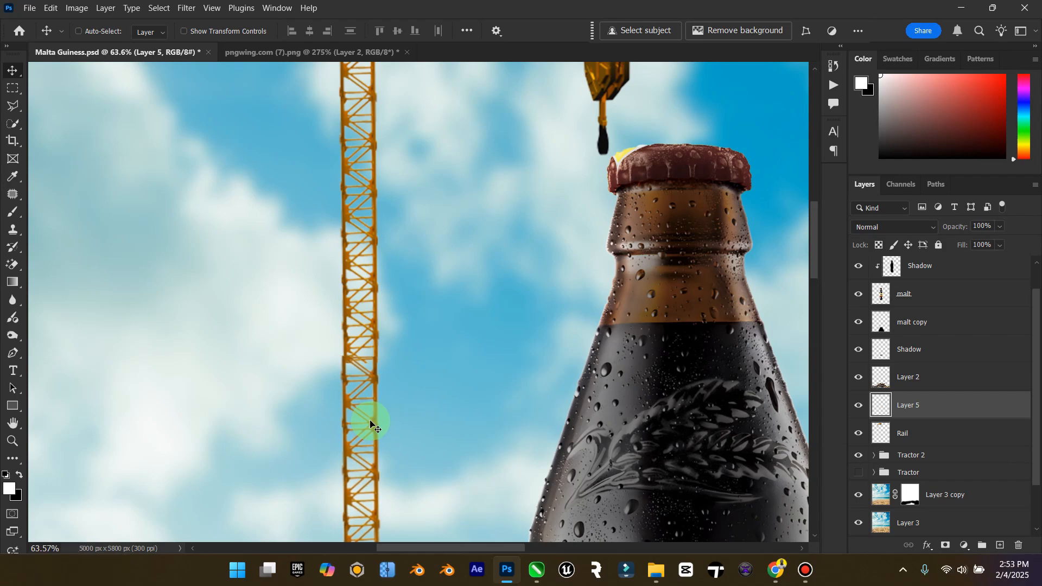
{"action": "key", "text": "Right"}
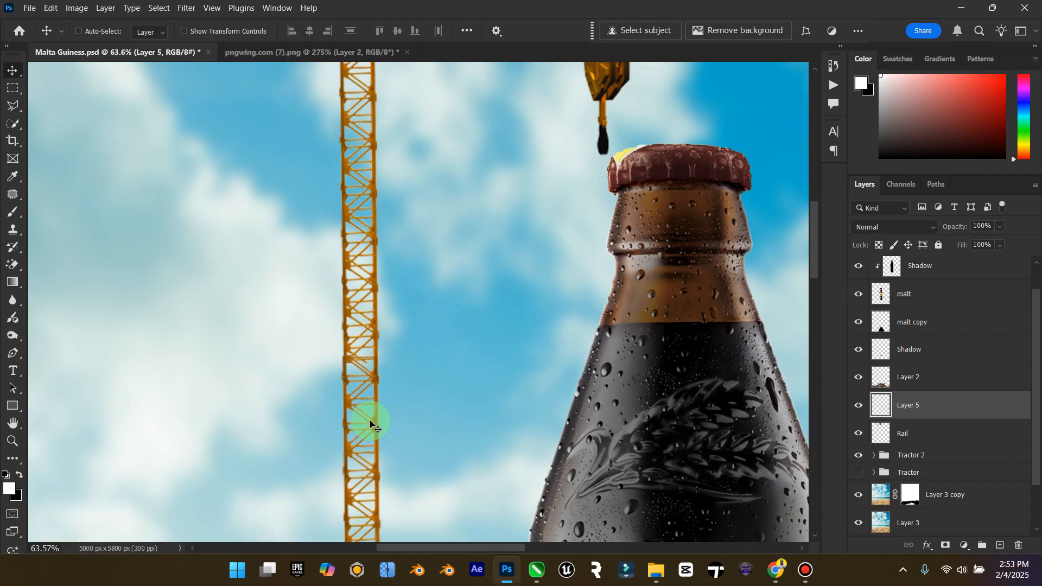
{"action": "key", "text": "Down"}
{"action": "key", "text": "Down"}
{"action": "key", "text": "Down"}
{"action": "key", "text": "Down"}
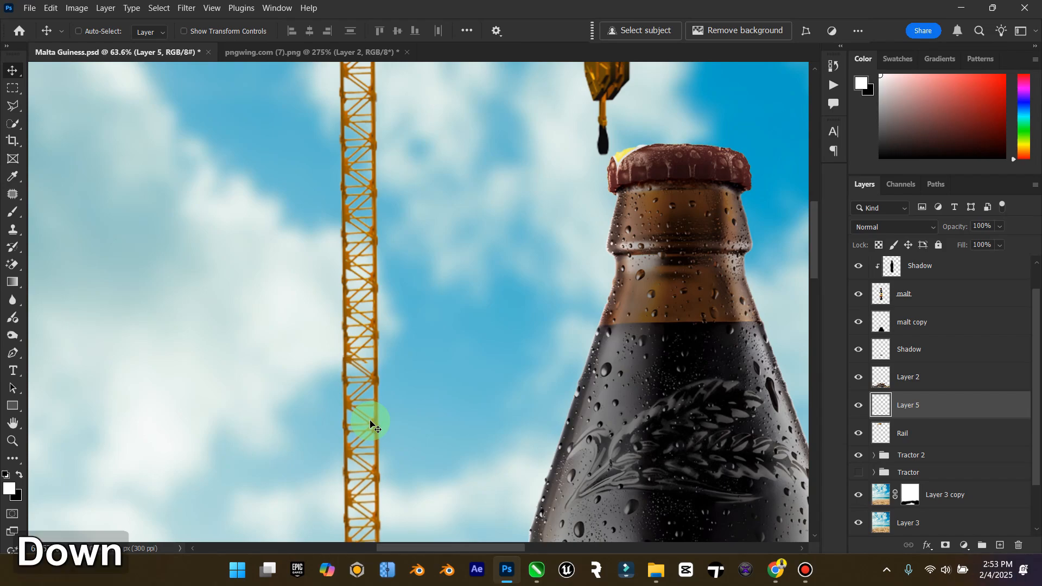
{"action": "key", "text": "Up"}
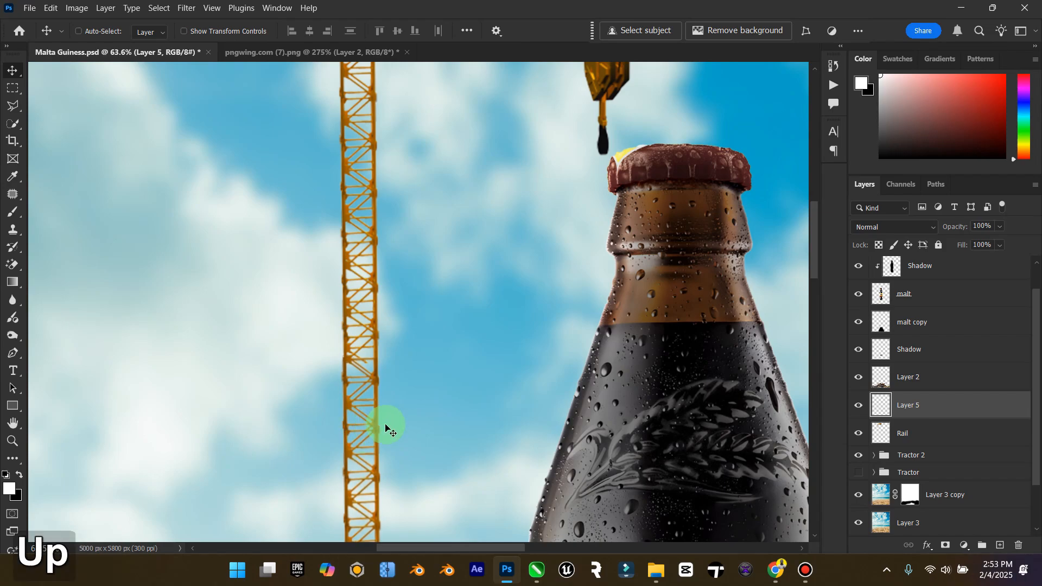
Duplicate the mast section and align the copy beneath the extended mast, beside the bottle's label.
{"action": "double_click", "coordinate": [13, 423]}
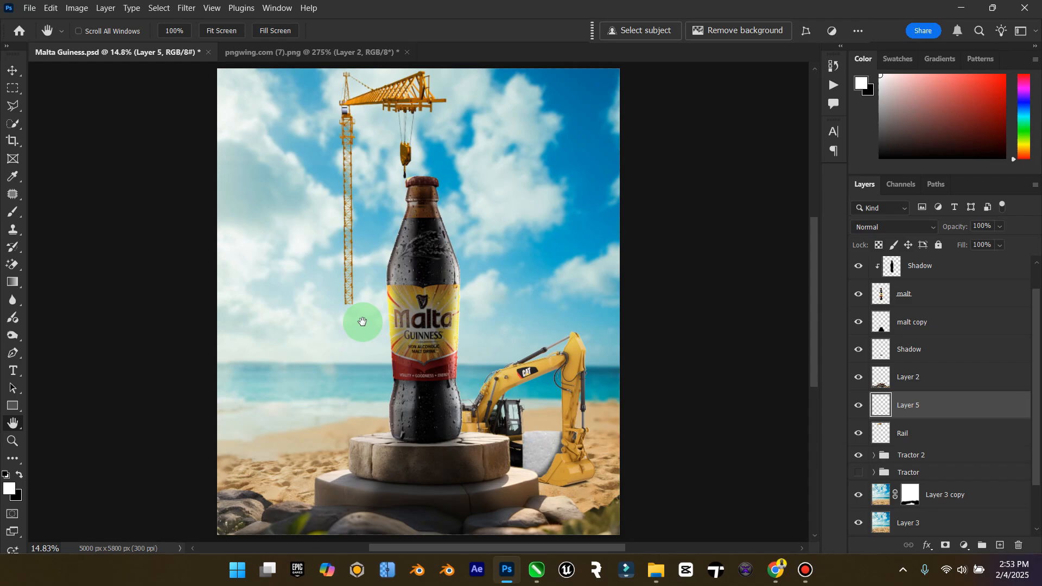
{"action": "key", "text": "ctrl+j"}
{"action": "left_click", "coordinate": [13, 71]}
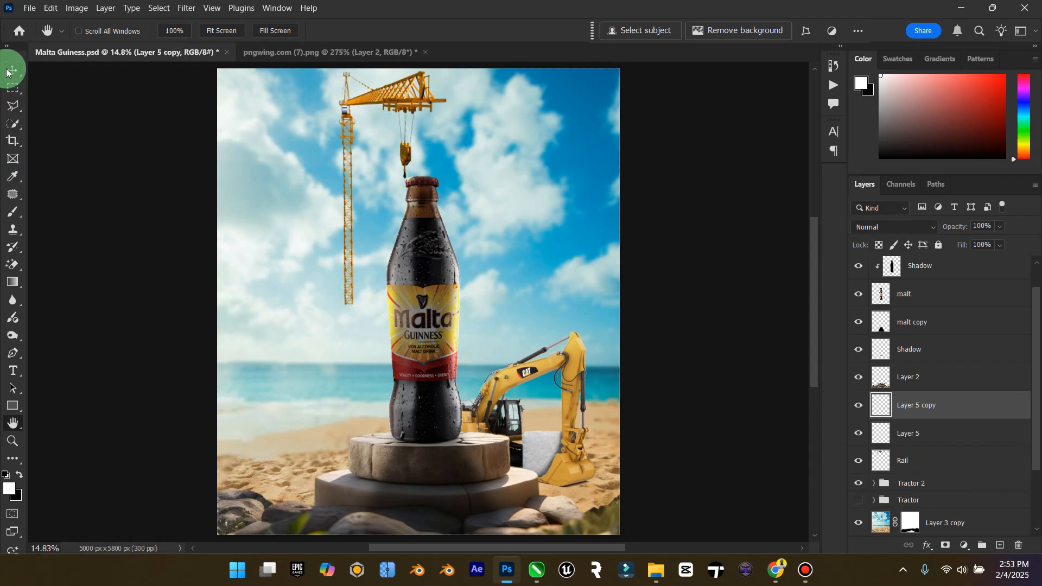
{"action": "left_click_drag", "start_coordinate": [346, 286], "coordinate": [410, 337]}
{"action": "scroll", "coordinate": [380, 335], "scroll_direction": "left", "scroll_amount": 2}
{"action": "scroll", "coordinate": [410, 337], "scroll_direction": "up", "scroll_amount": 10}
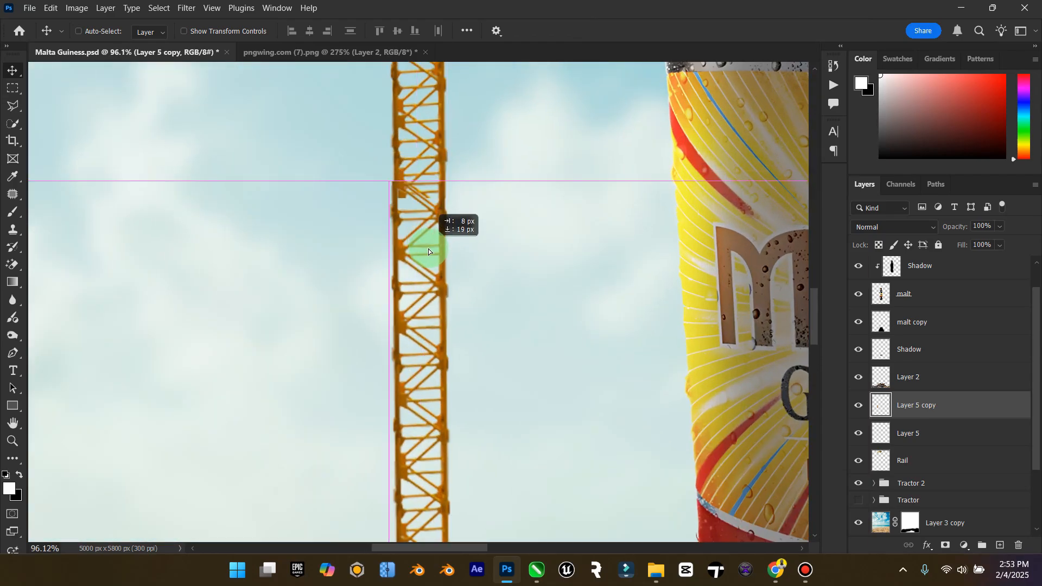
{"action": "left_click_drag", "start_coordinate": [428, 249], "coordinate": [426, 250]}
{"action": "key", "text": "Right"}
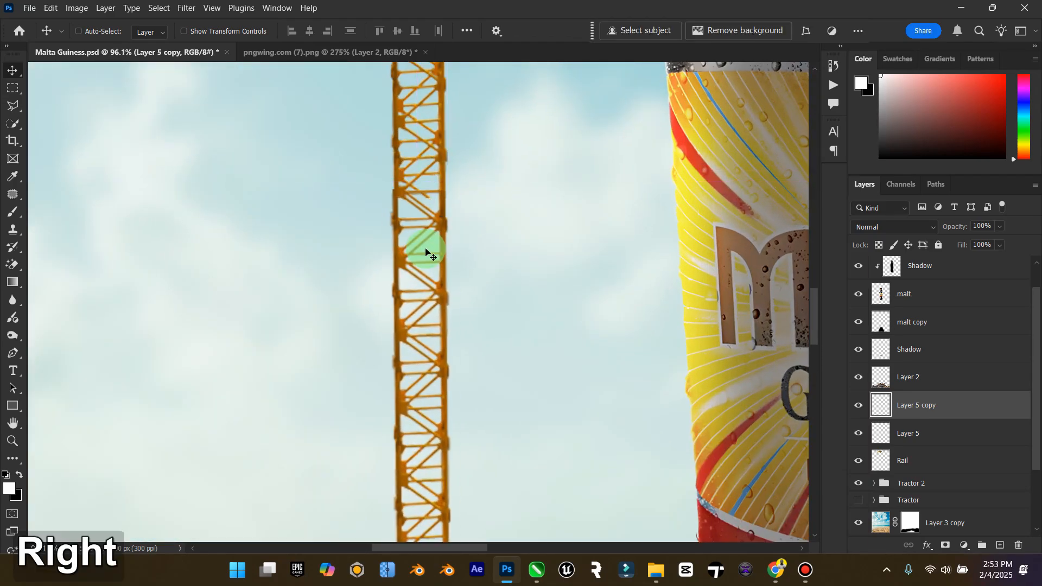
{"action": "key", "text": "Right"}
Duplicate the mast section again and align it below so the mast reaches the sand behind the stone podium.
{"action": "key", "text": "ctrl+j"}
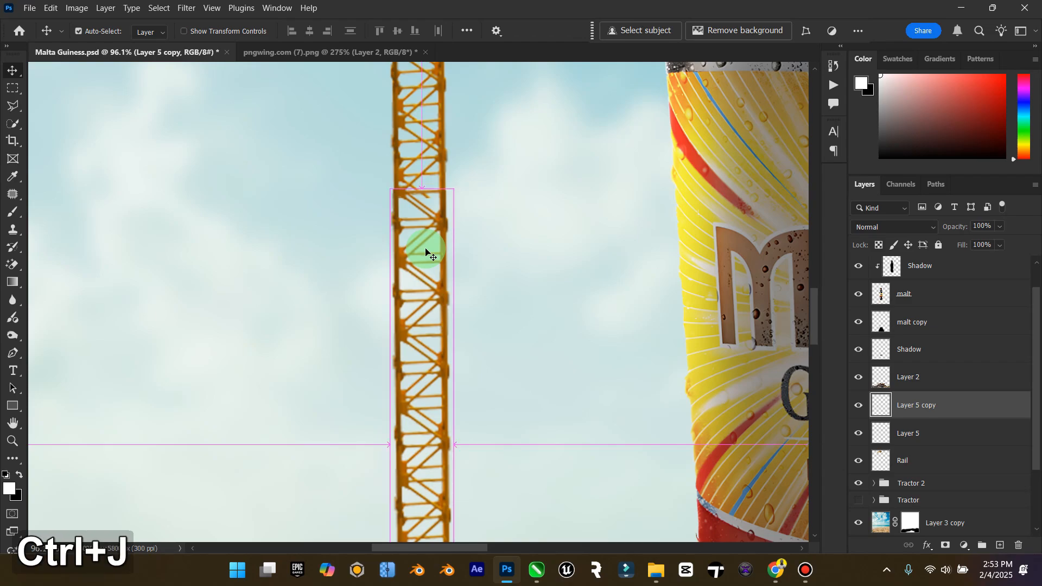
{"action": "scroll", "coordinate": [426, 250], "scroll_direction": "down", "scroll_amount": 5}
{"action": "scroll", "coordinate": [434, 217], "scroll_direction": "down", "scroll_amount": 2}
{"action": "left_click_drag", "start_coordinate": [442, 197], "coordinate": [430, 314]}
{"action": "key", "text": "Left"}
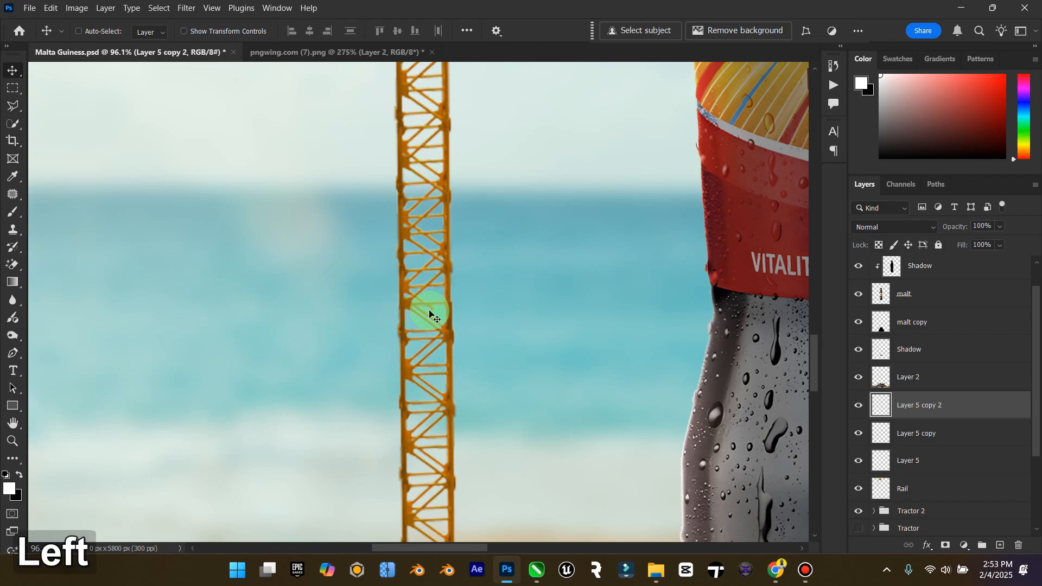
{"action": "key", "text": "Left"}
{"action": "scroll", "coordinate": [429, 313], "scroll_direction": "down", "scroll_amount": 8}
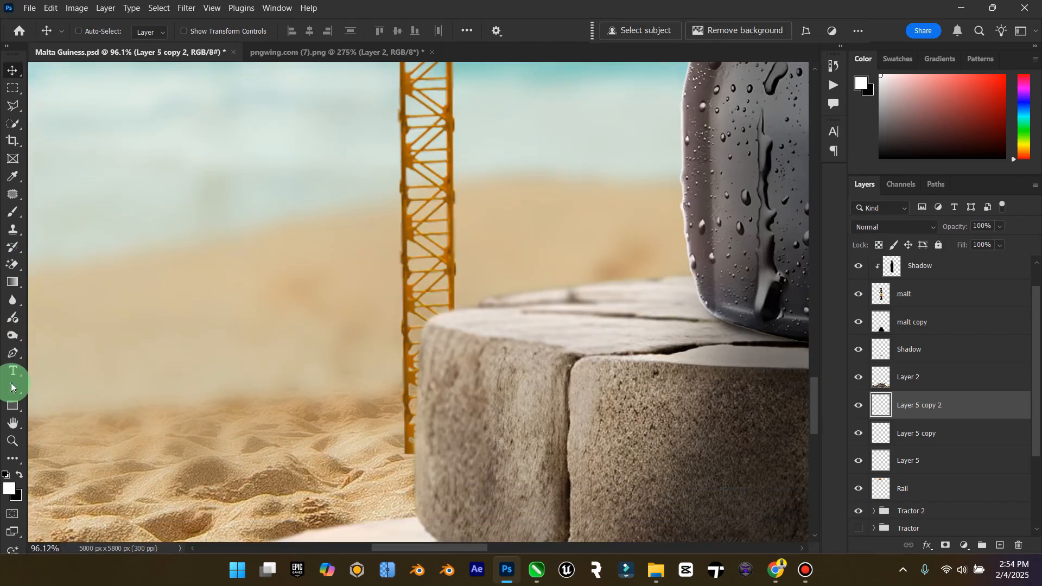
Merge the three mast section layers with the crane layer and name the merged layer "Rail".
{"action": "double_click", "coordinate": [13, 423]}
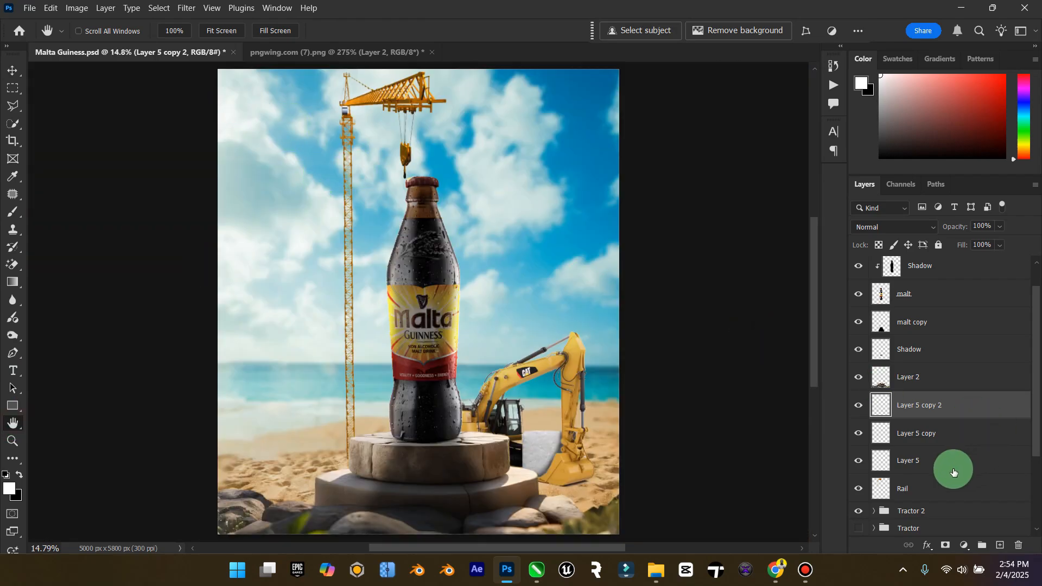
{"action": "left_click", "coordinate": [928, 487], "text": "shift"}
{"action": "right_click", "coordinate": [927, 486]}
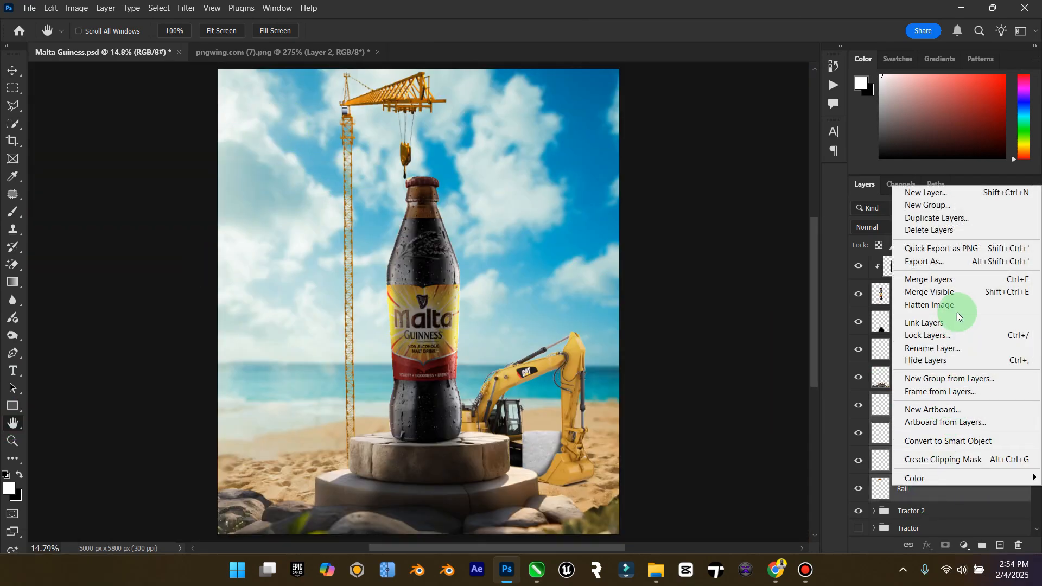
{"action": "left_click", "coordinate": [944, 279]}
{"action": "key", "text": "Caps_Lock"}
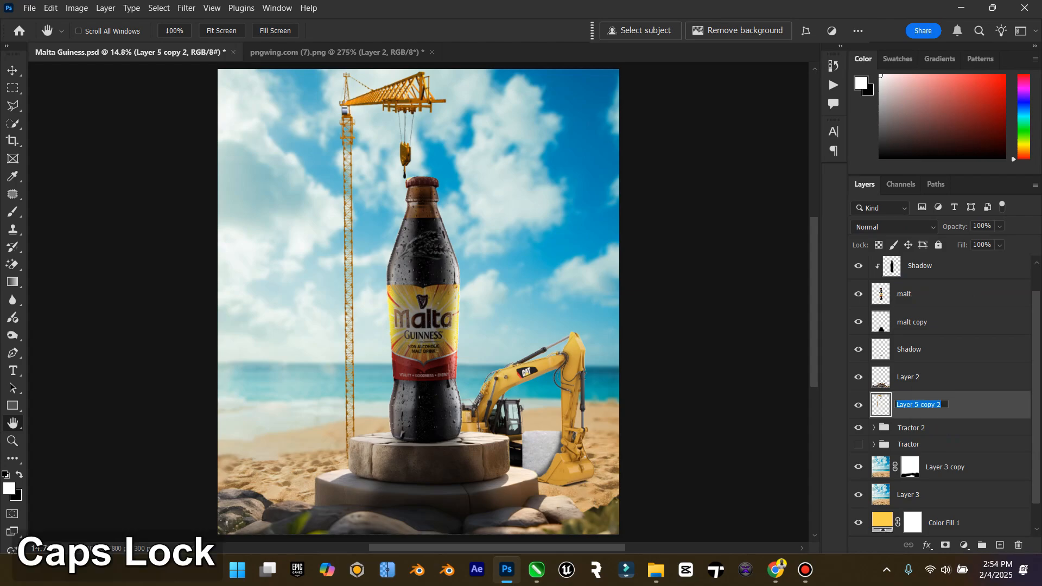
{"action": "type", "text": "Rail"}
{"action": "key", "text": "Return"}
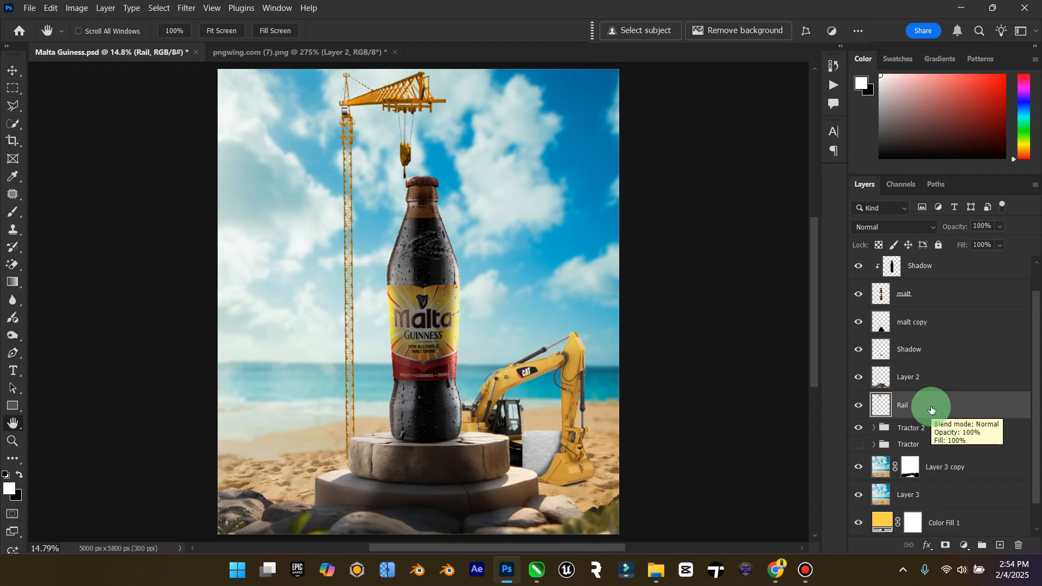
Move the Rail crane down and left so its hook hangs beside the bottle's neck, and save the document.
{"action": "left_click", "coordinate": [14, 69]}
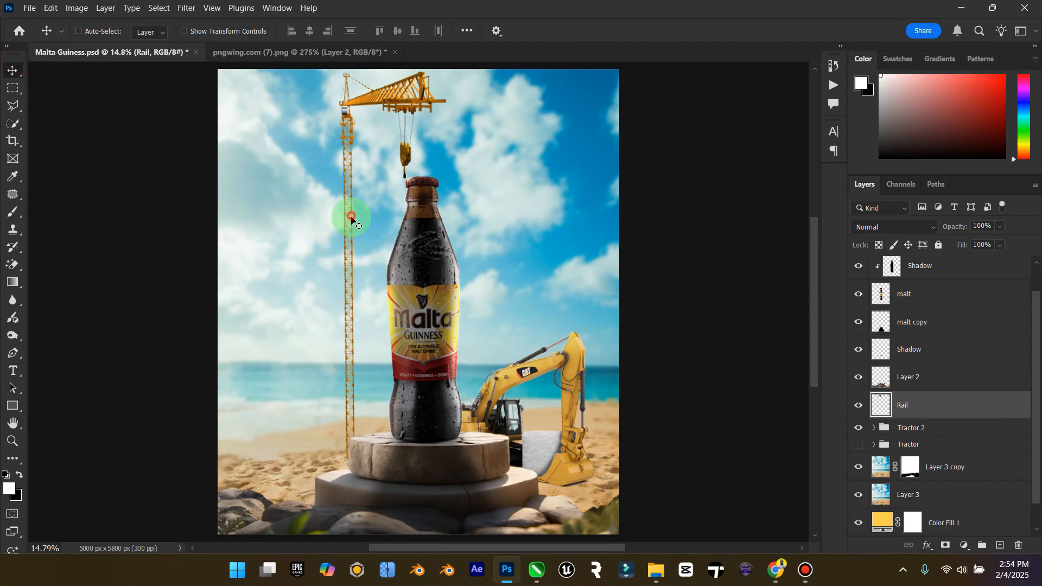
{"action": "left_click_drag", "start_coordinate": [353, 218], "coordinate": [331, 252]}
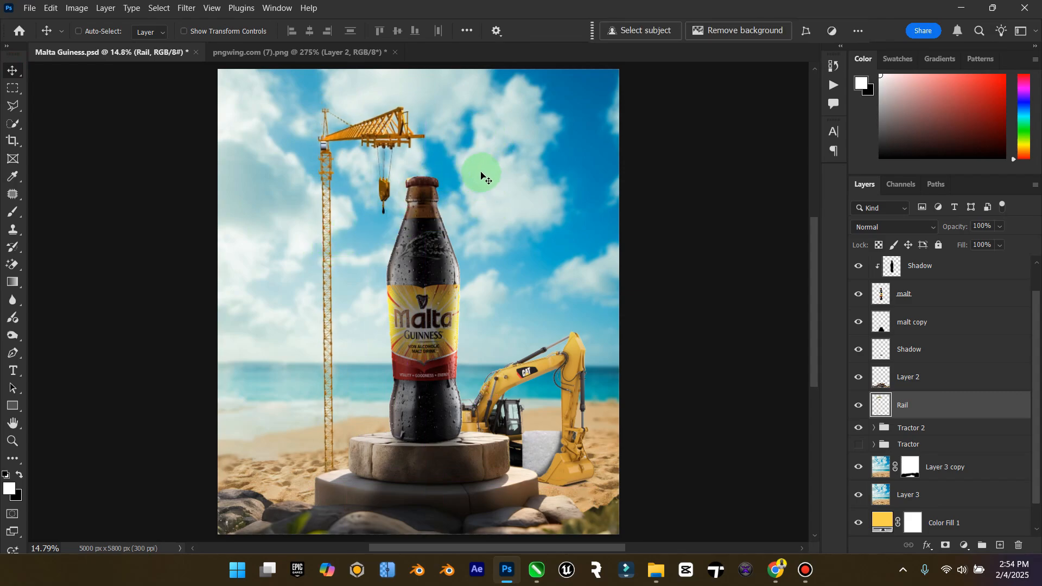
{"action": "key", "text": "ctrl+s"}
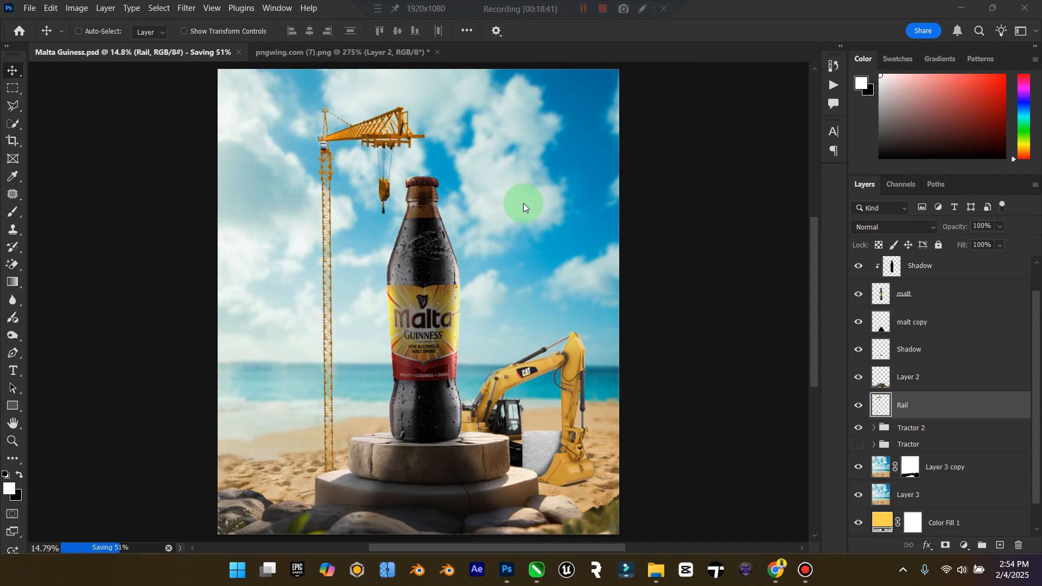
{"action": "left_click", "coordinate": [13, 441]}
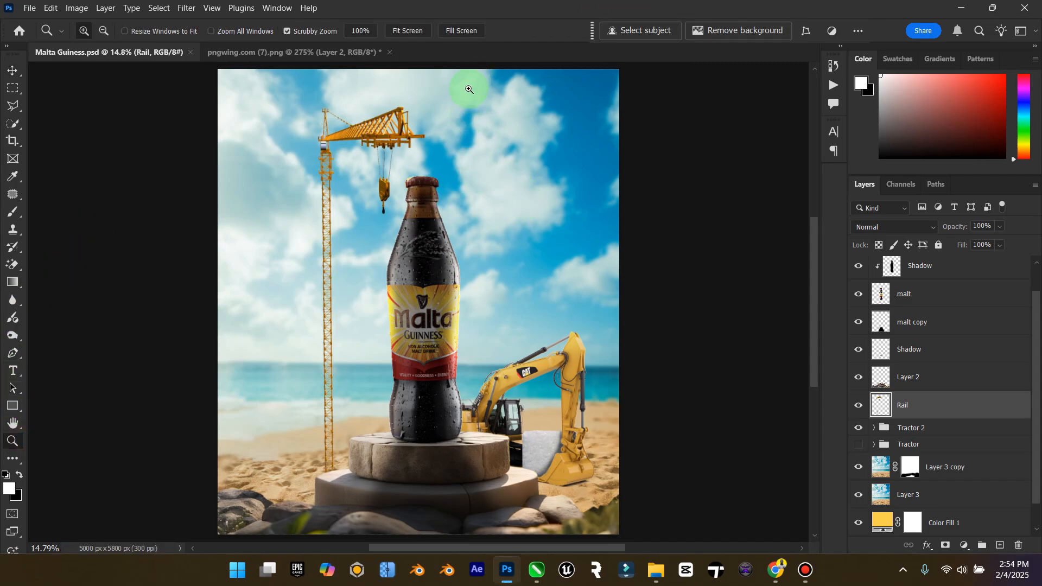
{"action": "left_click_drag", "start_coordinate": [414, 174], "coordinate": [472, 190]}
{"action": "left_click", "coordinate": [13, 71]}
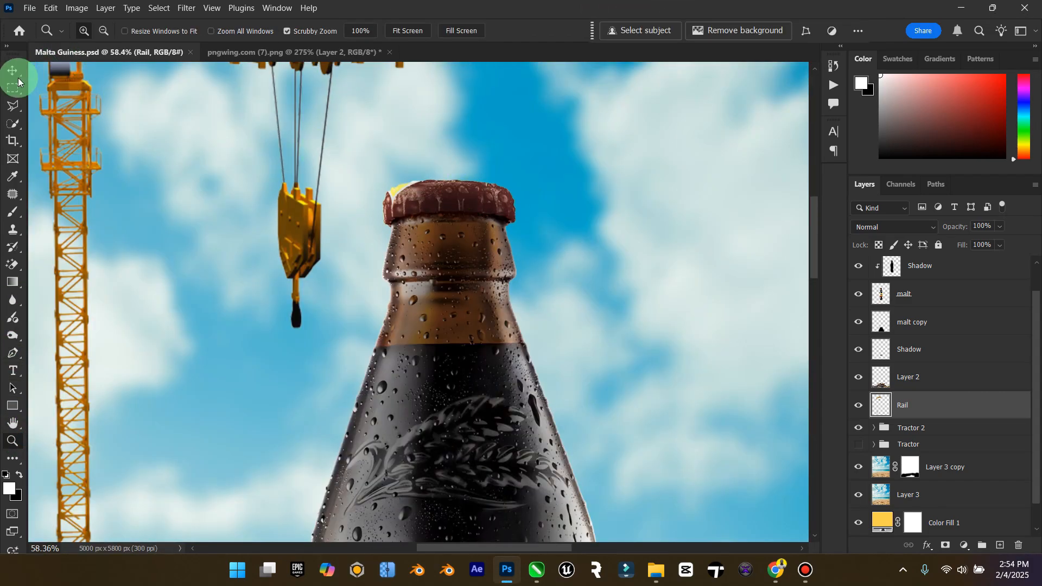
{"action": "double_click", "coordinate": [13, 423]}
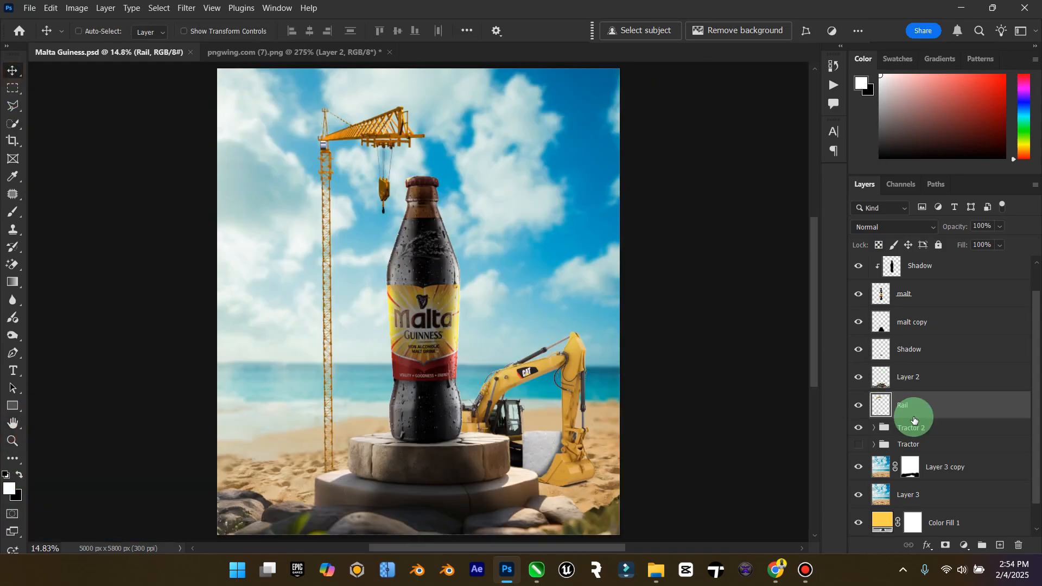
Open the grain image pngwing.com (8) from the Downloads folder in Photoshop and close pngwing.com (7).png without saving.
{"action": "mouse_move", "coordinate": [654, 570]}
{"action": "left_click", "coordinate": [585, 458]}
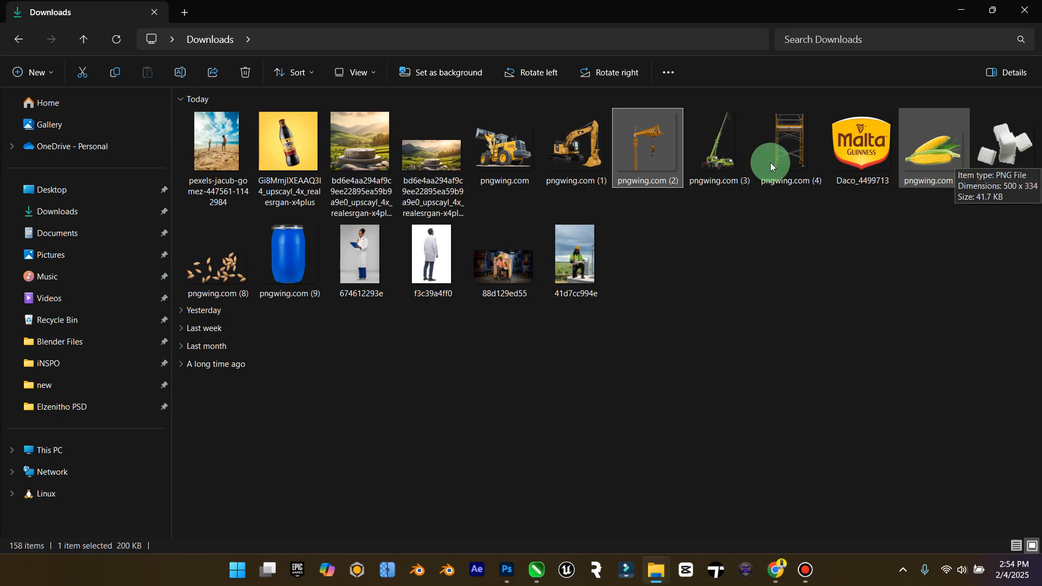
{"action": "left_click", "coordinate": [222, 267]}
{"action": "right_click", "coordinate": [247, 259]}
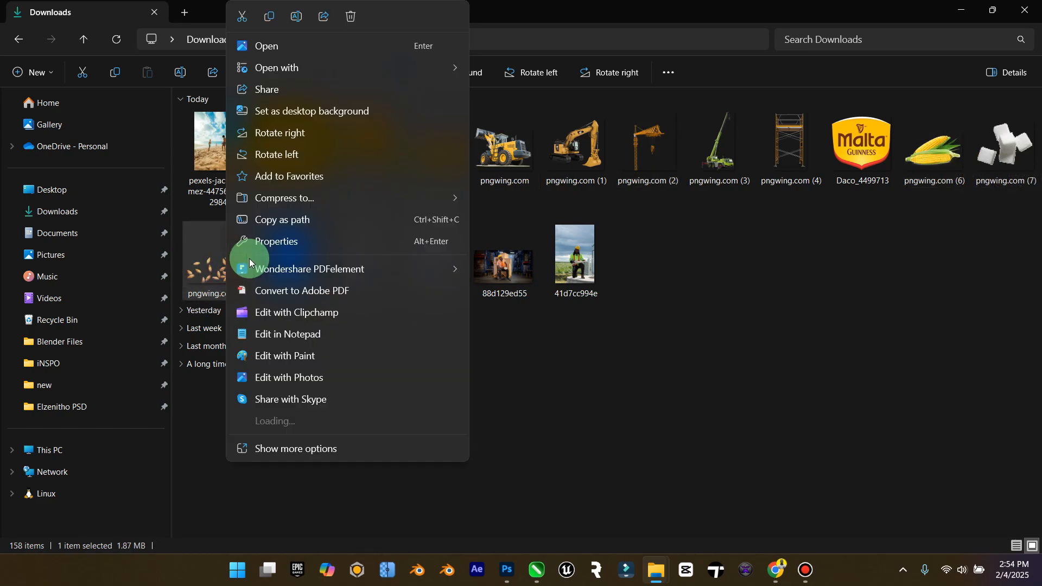
{"action": "mouse_move", "coordinate": [431, 77]}
{"action": "left_click", "coordinate": [531, 92]}
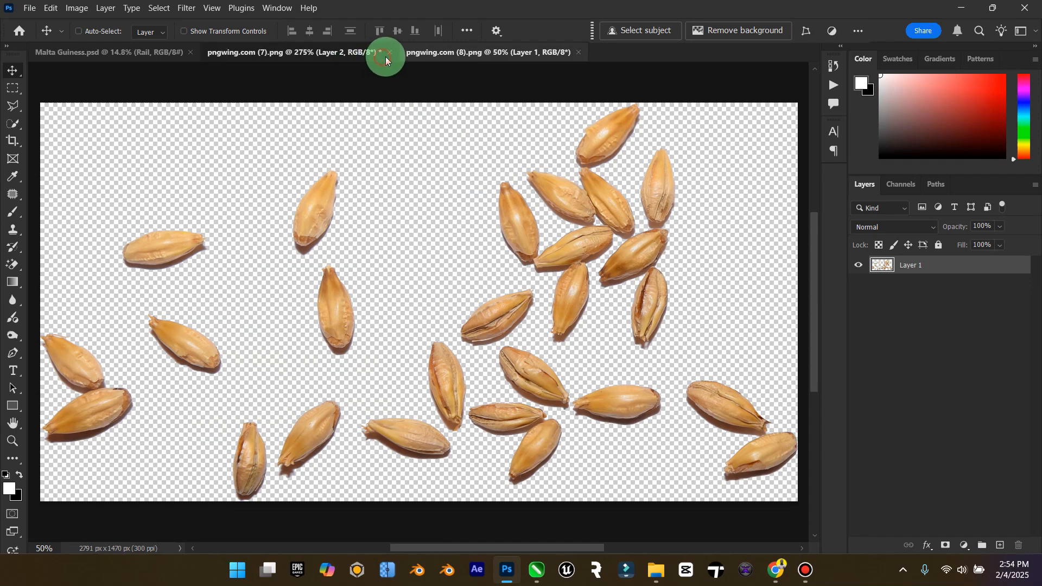
{"action": "left_click", "coordinate": [389, 52]}
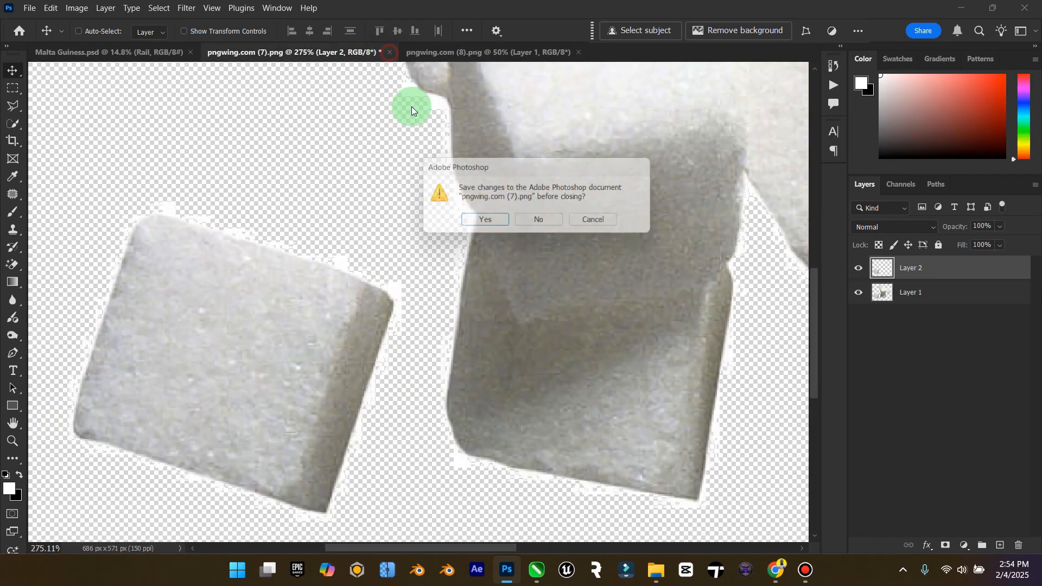
{"action": "left_click", "coordinate": [552, 222]}
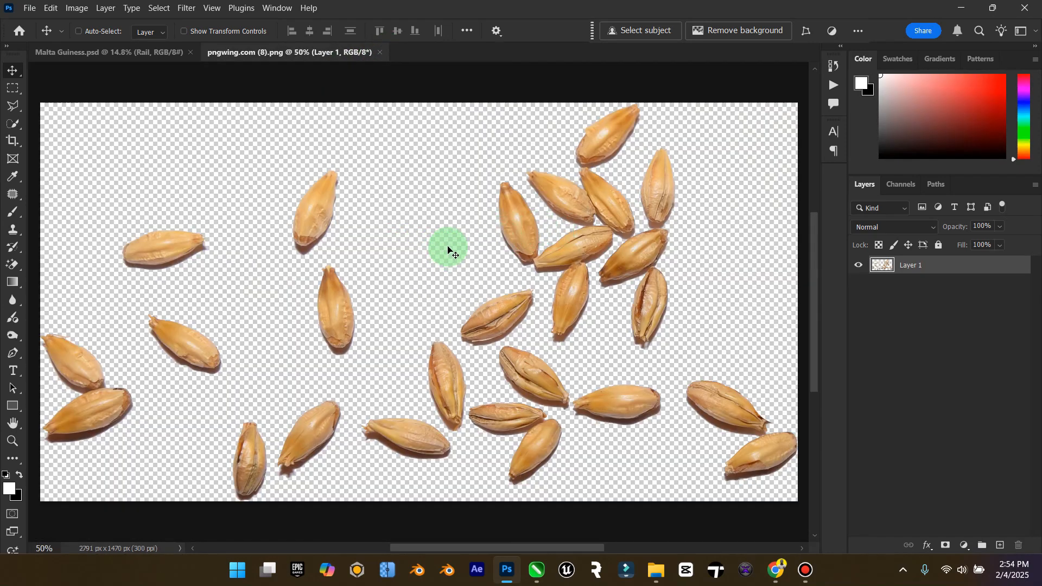
{"action": "left_click", "coordinate": [153, 50]}
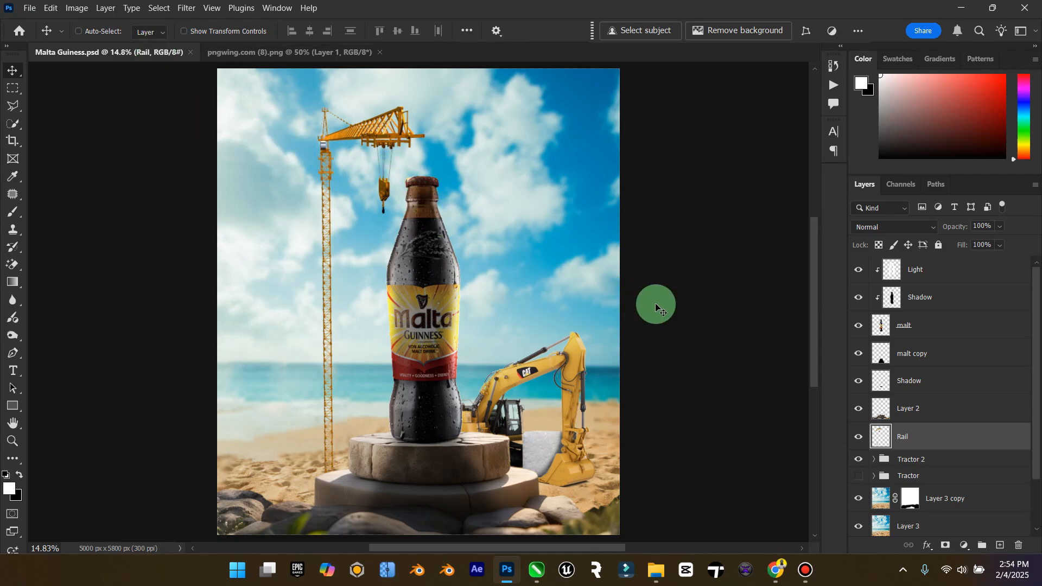
{"action": "left_click", "coordinate": [341, 52]}
{"action": "left_click", "coordinate": [643, 559]}
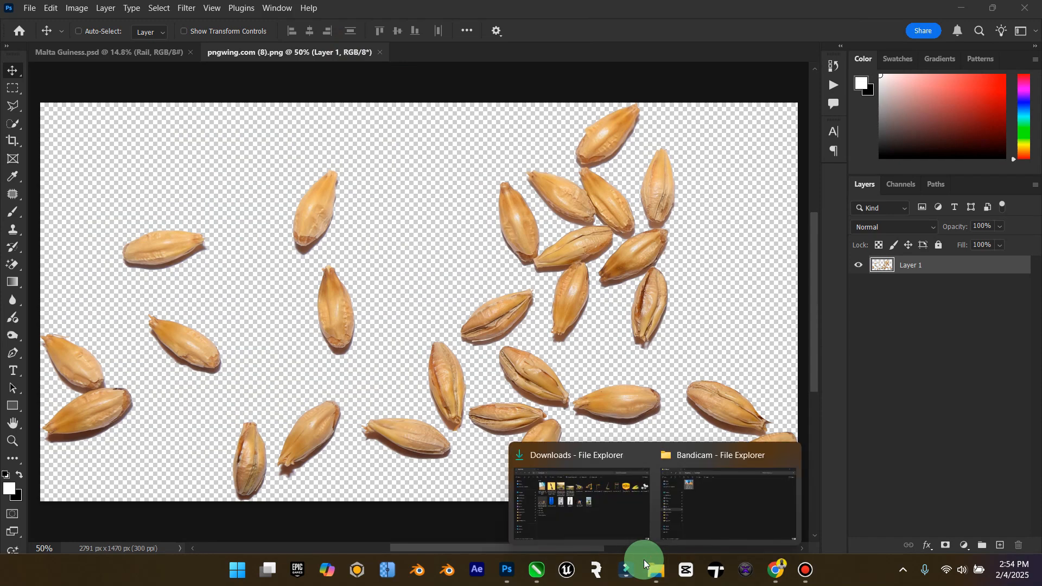
{"action": "left_click", "coordinate": [588, 497]}
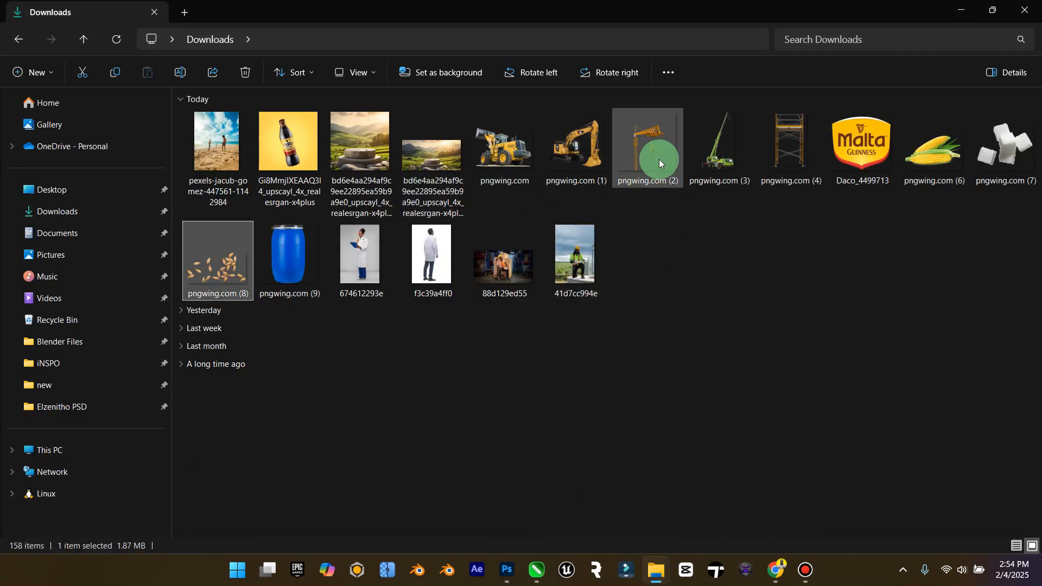
Switch to Chrome, open the PNGWing website and search it for "malt".
{"action": "left_click", "coordinate": [777, 570]}
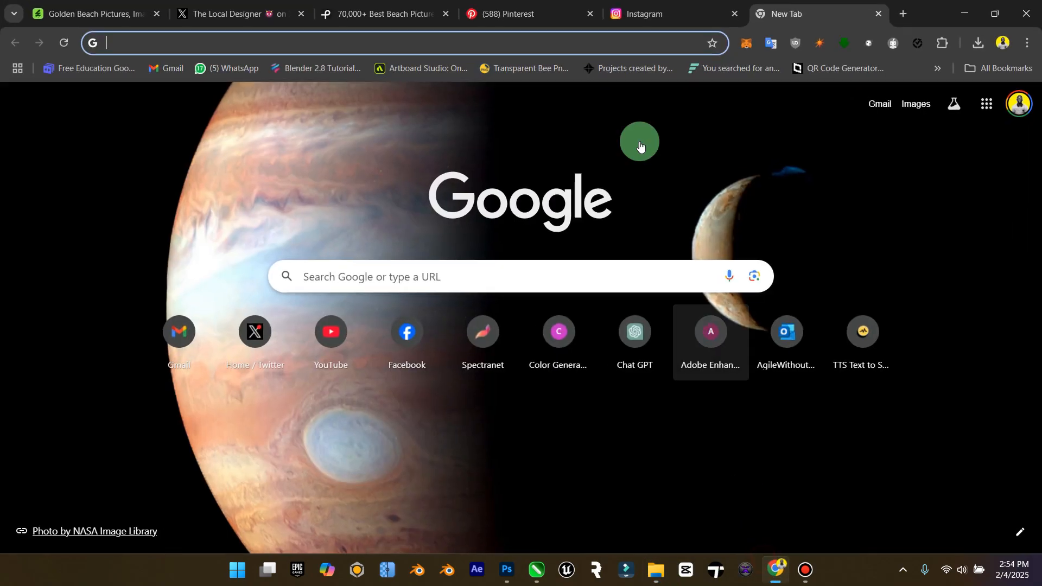
{"action": "left_click", "coordinate": [649, 43]}
{"action": "type", "text": "png"}
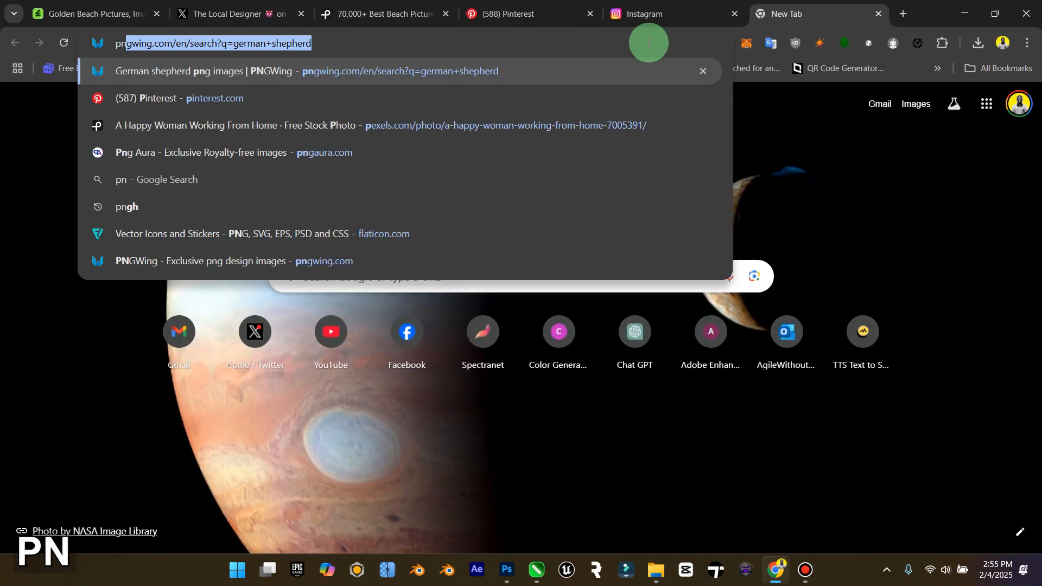
{"action": "key", "text": "Return"}
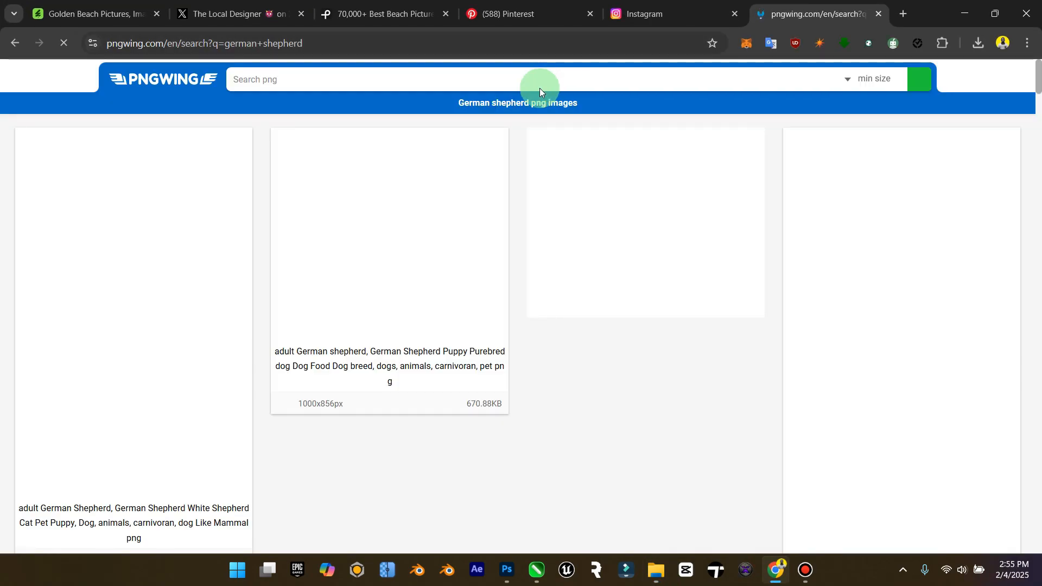
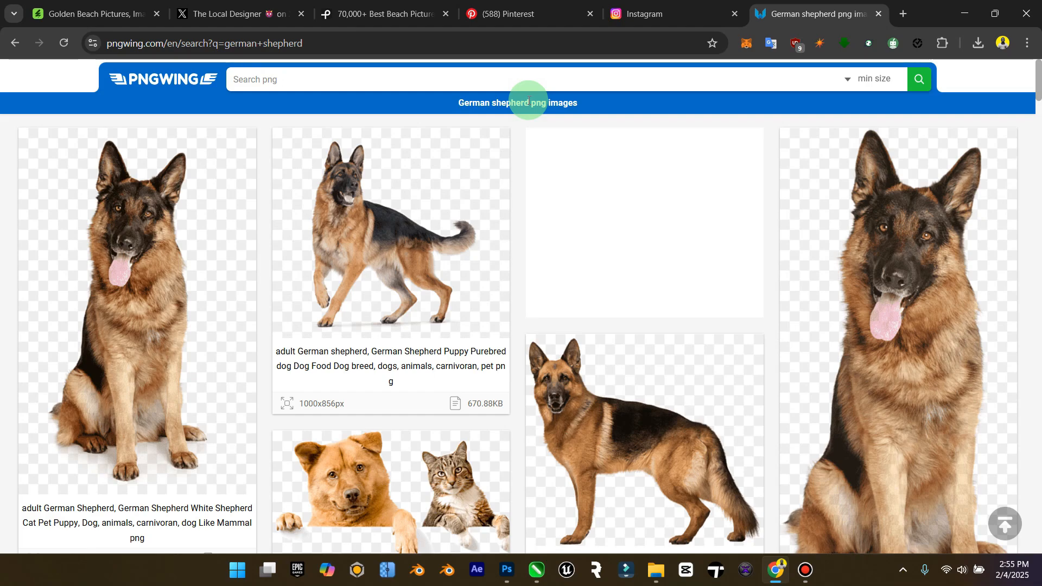
{"action": "left_click", "coordinate": [466, 69]}
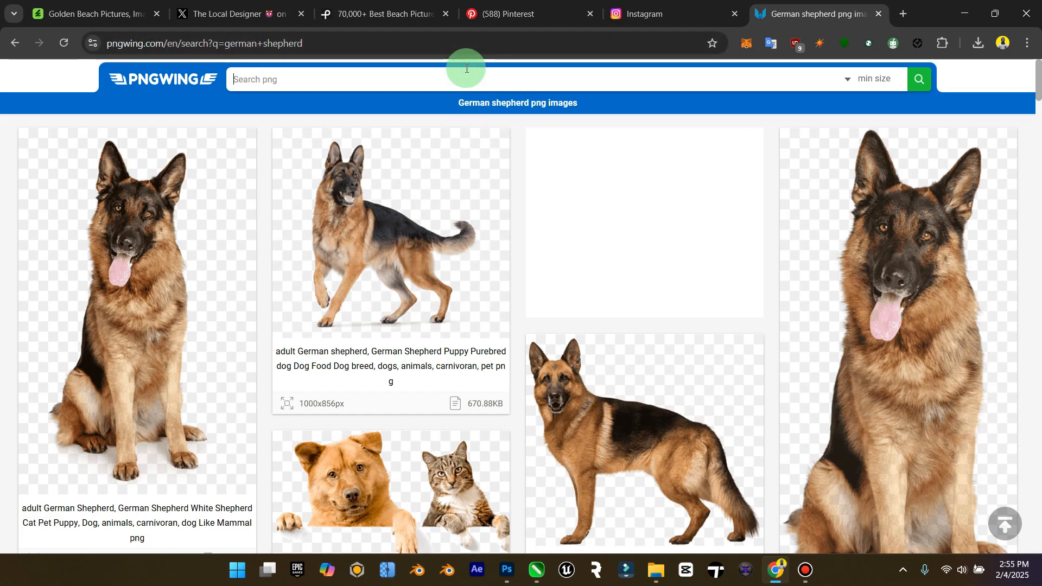
{"action": "type", "text": "malt"}
{"action": "key", "text": "Return"}
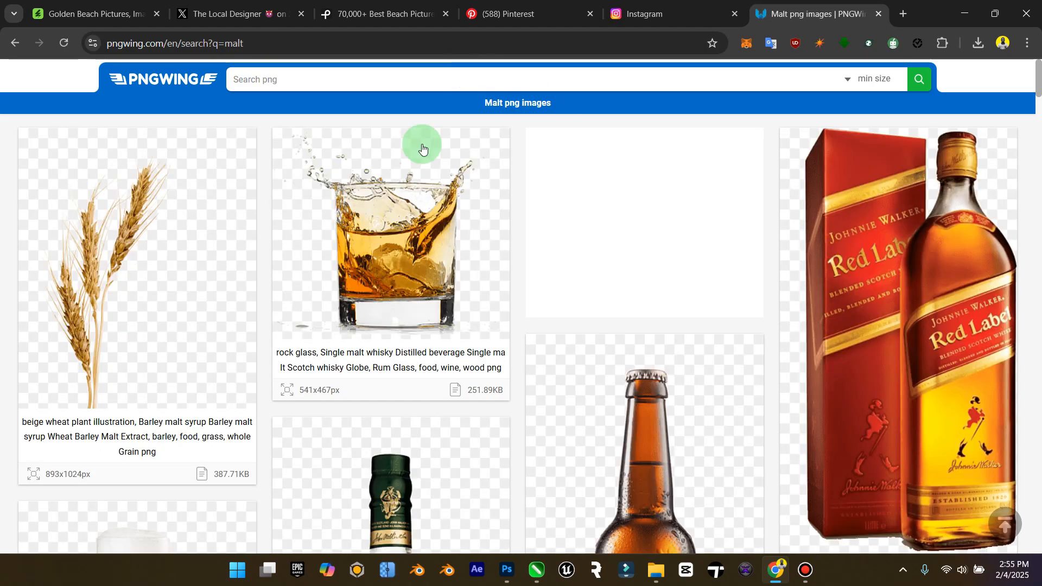
Open the beige wheat plant illustration from the results and download its PNG.
{"action": "left_click", "coordinate": [106, 314]}
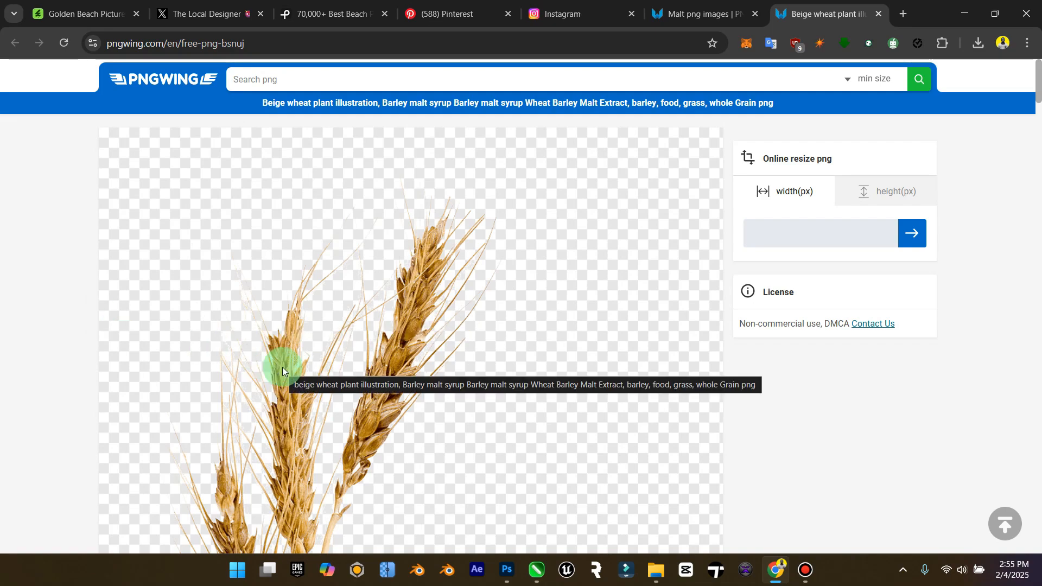
{"action": "scroll", "coordinate": [340, 382], "scroll_direction": "down", "scroll_amount": 12}
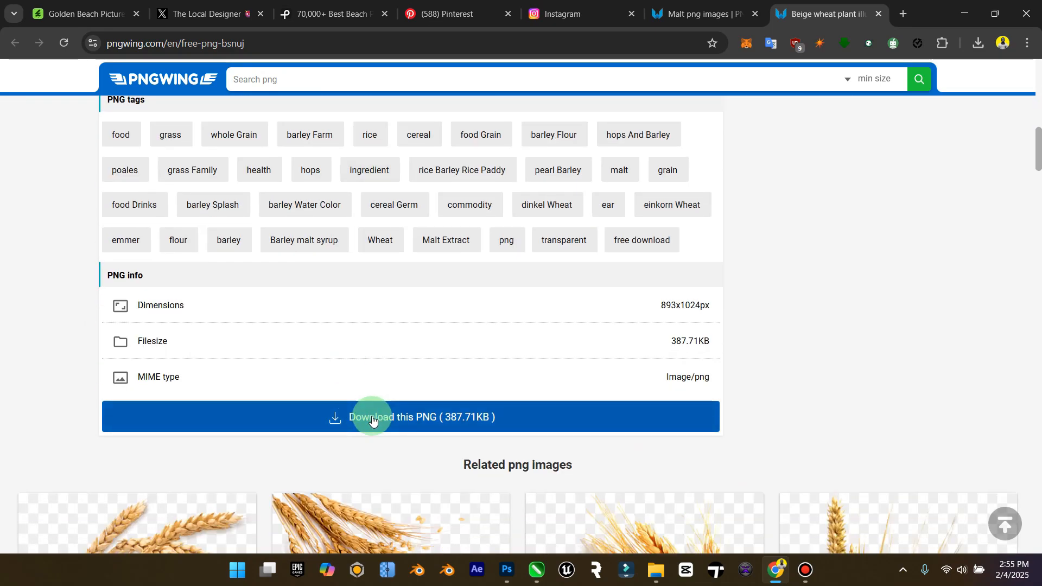
{"action": "left_click", "coordinate": [373, 419]}
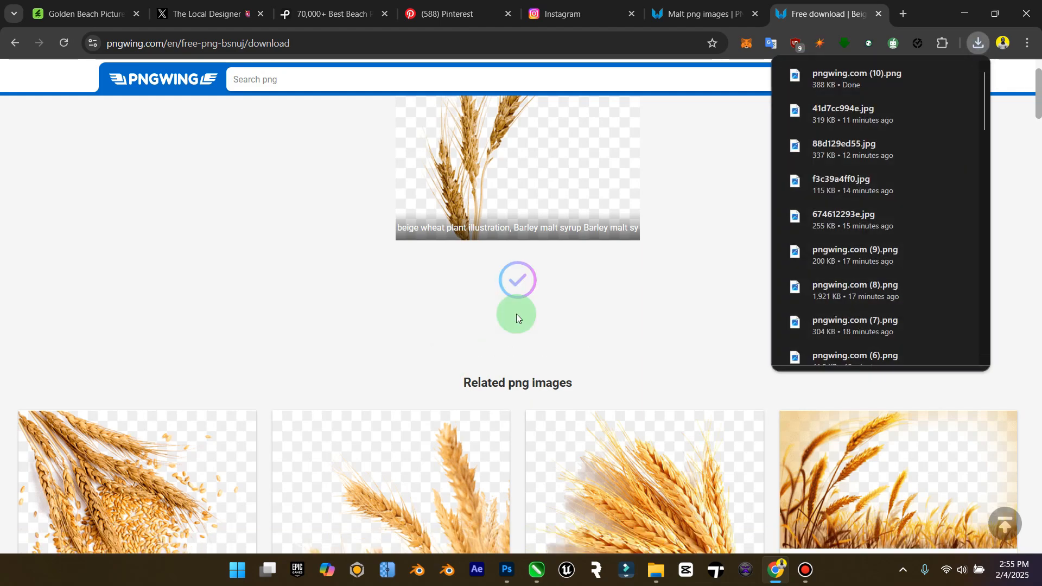
Place the wheat image pngwing.com (10) from the Downloads folder into the Malta Guiness document in Photoshop.
{"action": "left_click", "coordinate": [657, 567]}
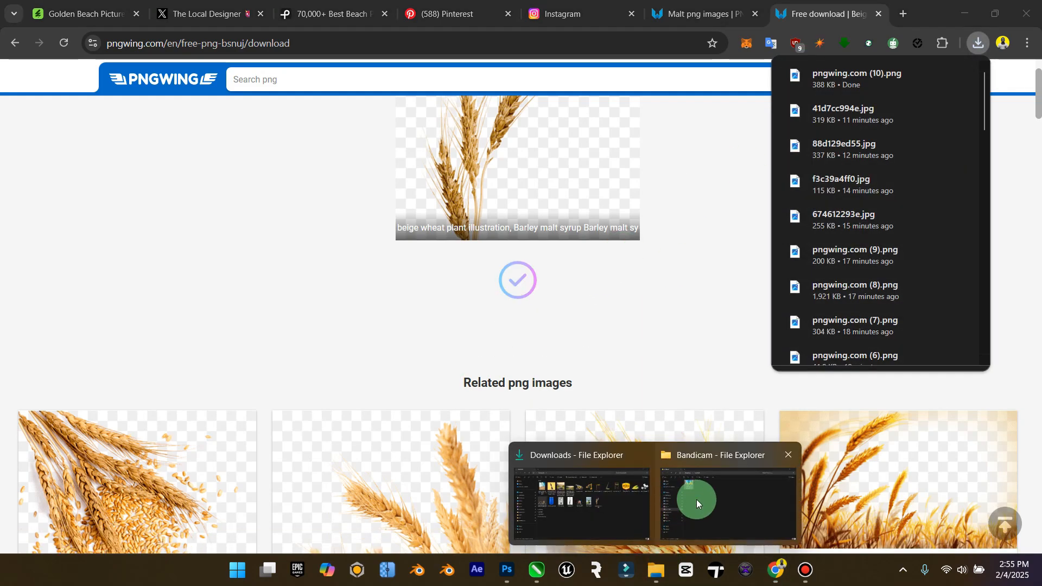
{"action": "left_click", "coordinate": [696, 499]}
{"action": "left_click", "coordinate": [657, 567]}
{"action": "left_click", "coordinate": [551, 482]}
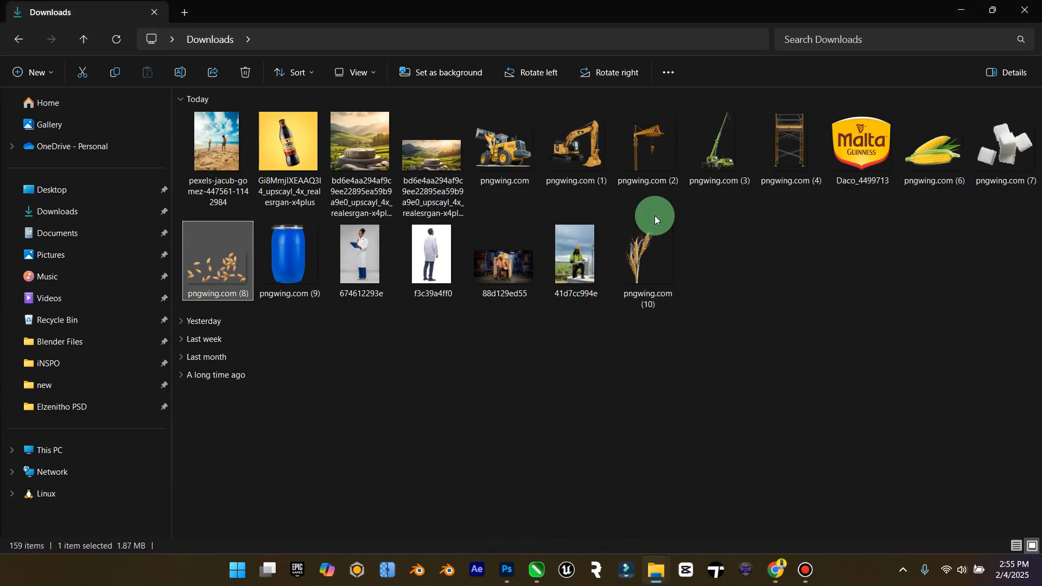
{"action": "left_click", "coordinate": [647, 260]}
{"action": "left_click_drag", "start_coordinate": [647, 261], "coordinate": [328, 163]}
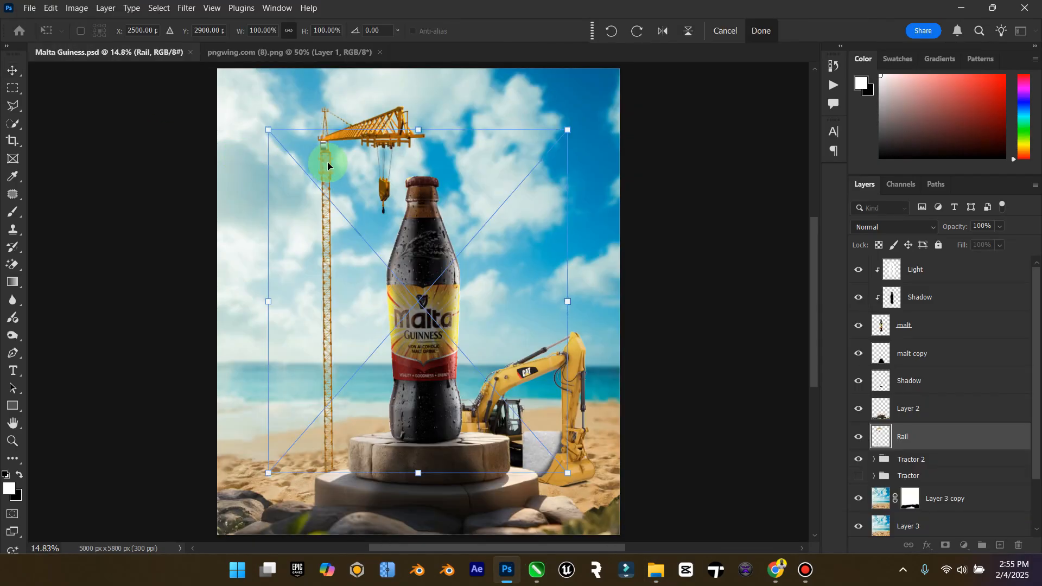
Scale the placed wheat to 33.43% and position it below the crane hook, between the mast and the bottle.
{"action": "left_click_drag", "start_coordinate": [576, 124], "coordinate": [400, 353]}
{"action": "left_click_drag", "start_coordinate": [410, 424], "coordinate": [367, 269]}
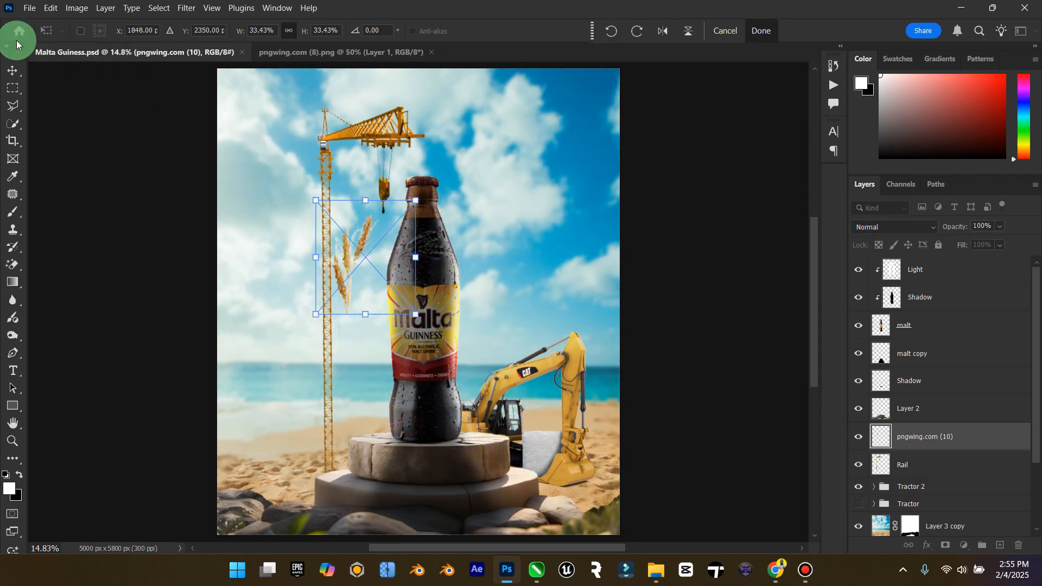
{"action": "left_click", "coordinate": [3, 71]}
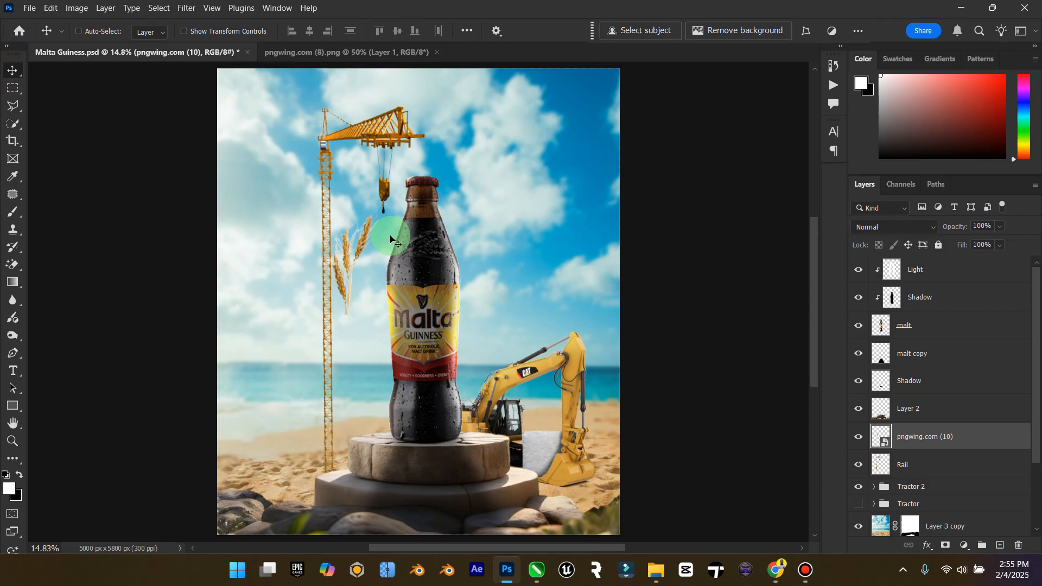
{"action": "left_click_drag", "start_coordinate": [390, 239], "coordinate": [425, 182]}
{"action": "left_click_drag", "start_coordinate": [393, 184], "coordinate": [383, 227]}
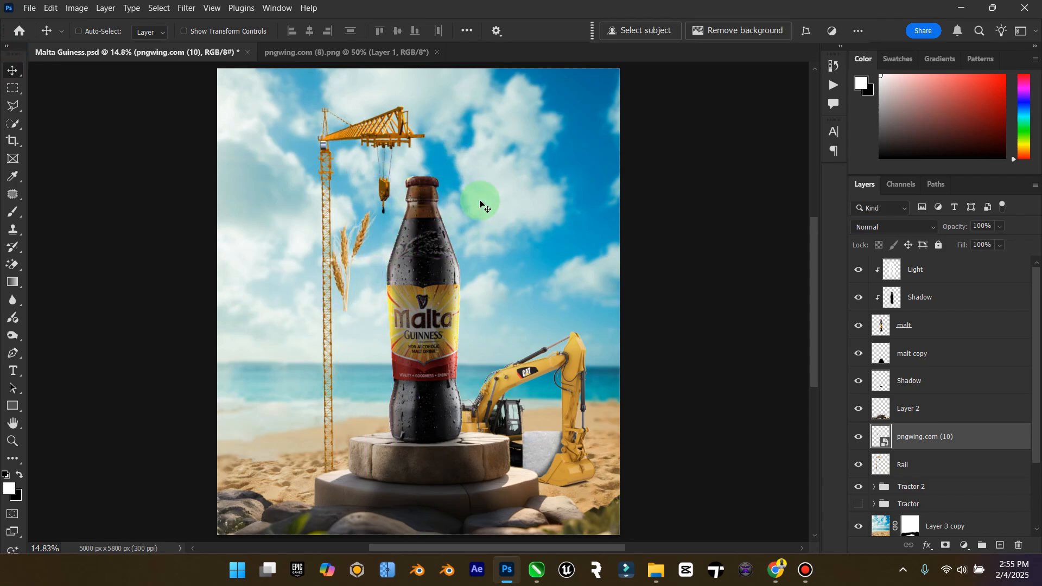
Rename the placed wheat layer "malt" and rasterize it.
{"action": "type", "text": "malt"}
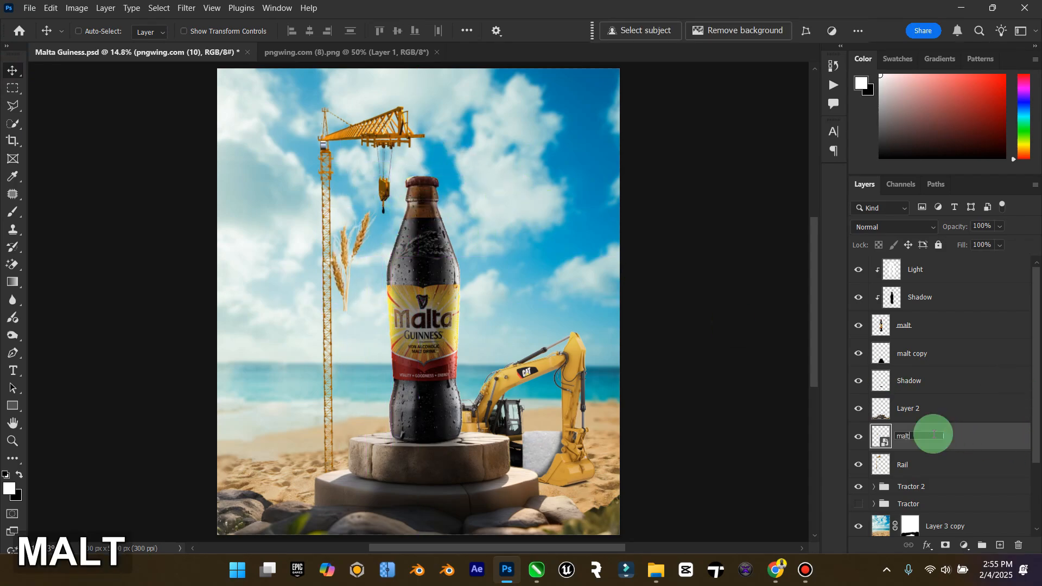
{"action": "key", "text": "Return"}
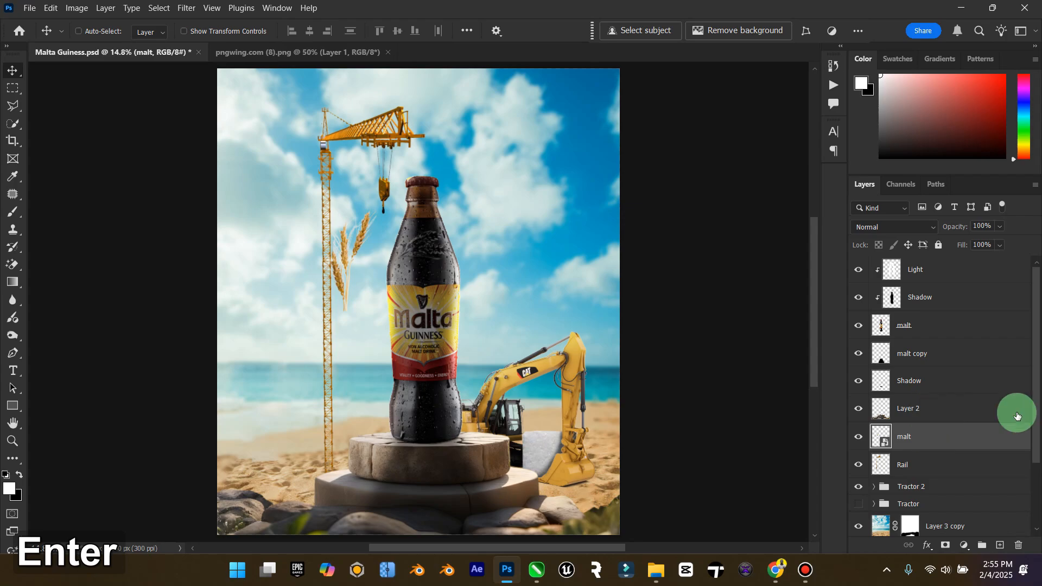
{"action": "right_click", "coordinate": [933, 434]}
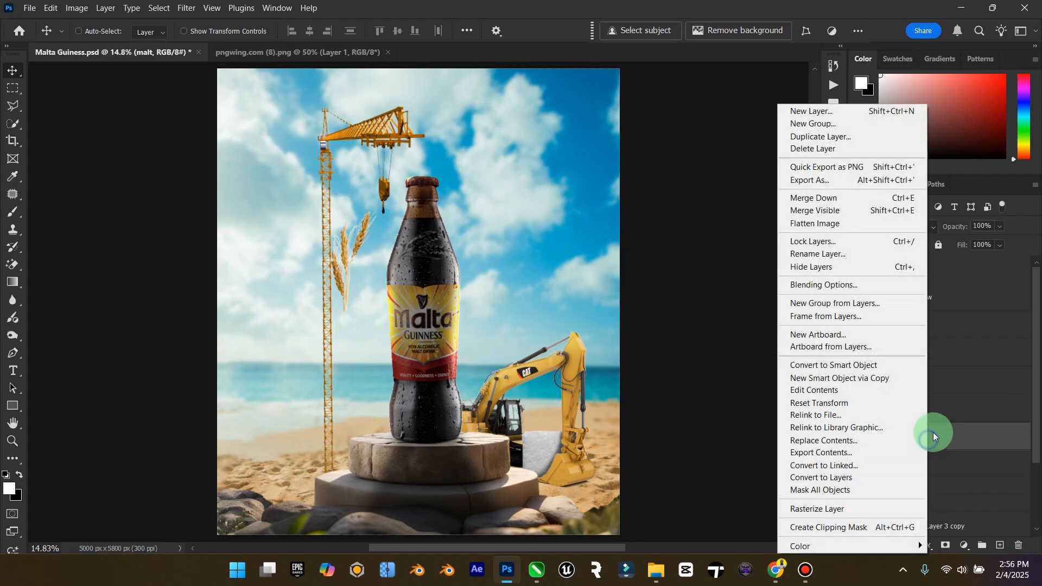
{"action": "left_click", "coordinate": [839, 502]}
Flip the wheat layer horizontally.
{"action": "left_click", "coordinate": [77, 7]}
{"action": "mouse_move", "coordinate": [50, 8]}
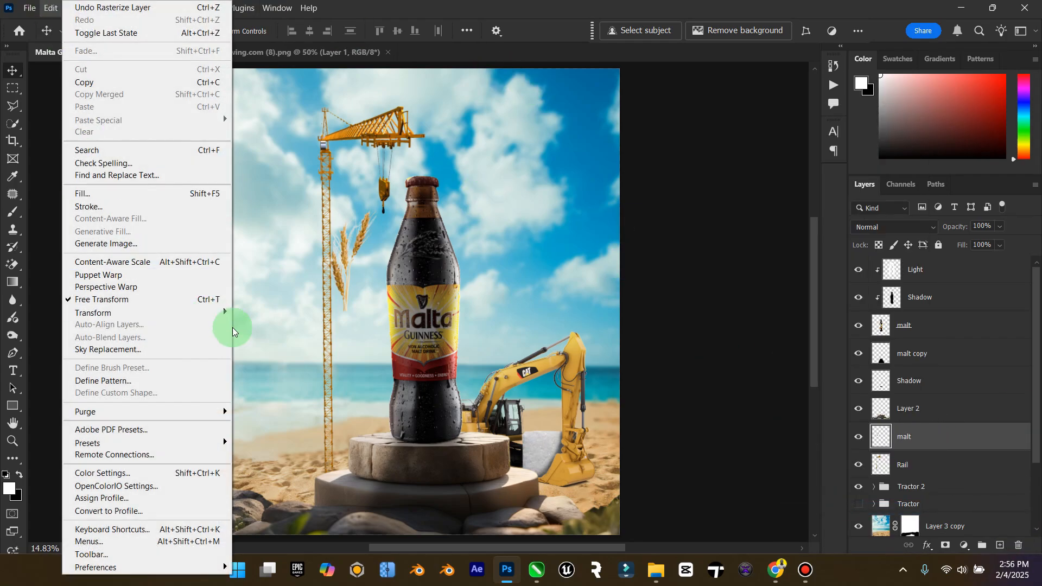
{"action": "mouse_move", "coordinate": [219, 313]}
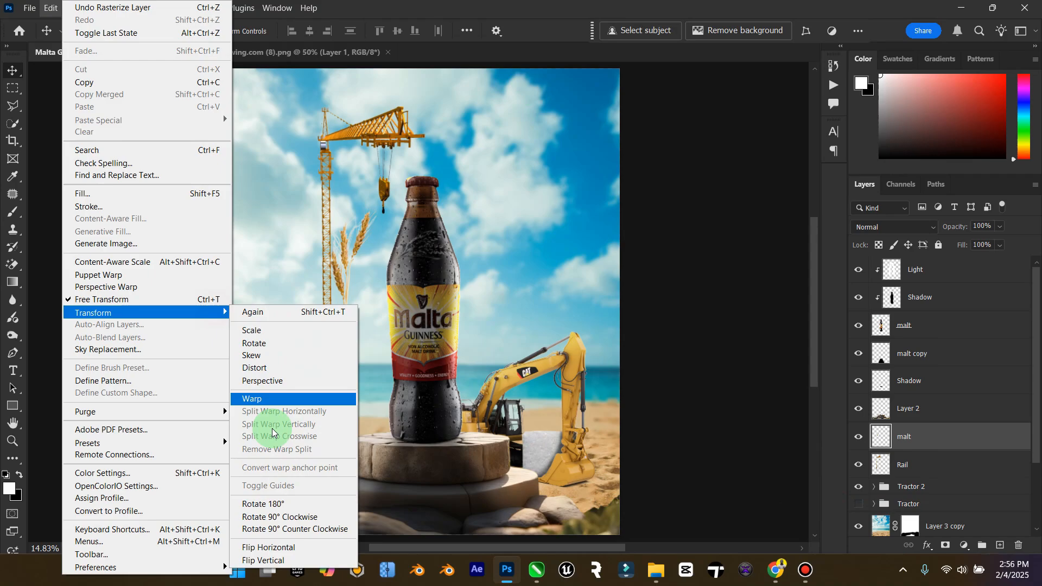
{"action": "left_click", "coordinate": [311, 546]}
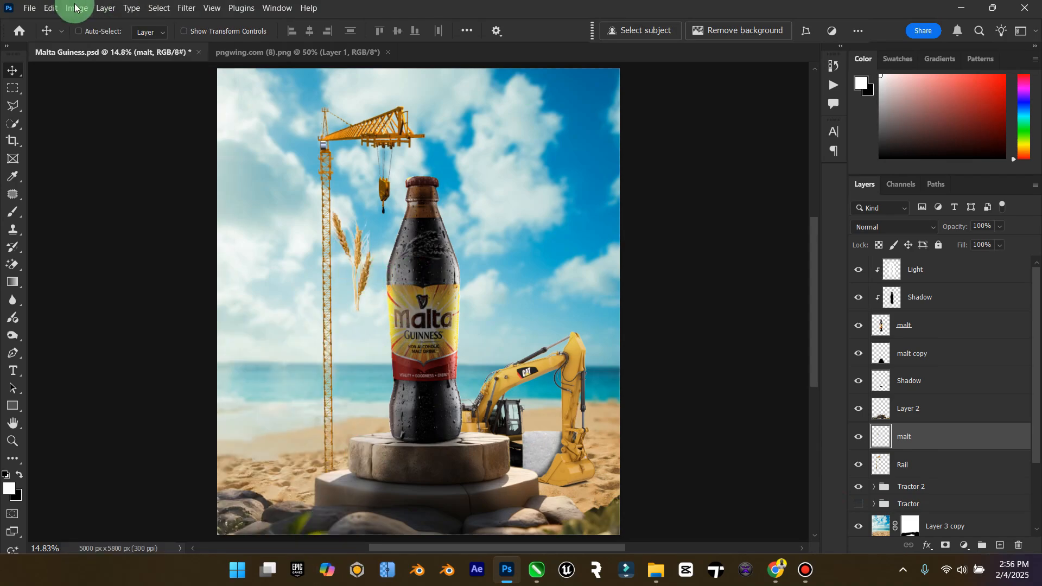
Undo the horizontal flip of the wheat layer.
{"action": "key", "text": "ctrl+z"}
{"action": "left_click", "coordinate": [51, 7]}
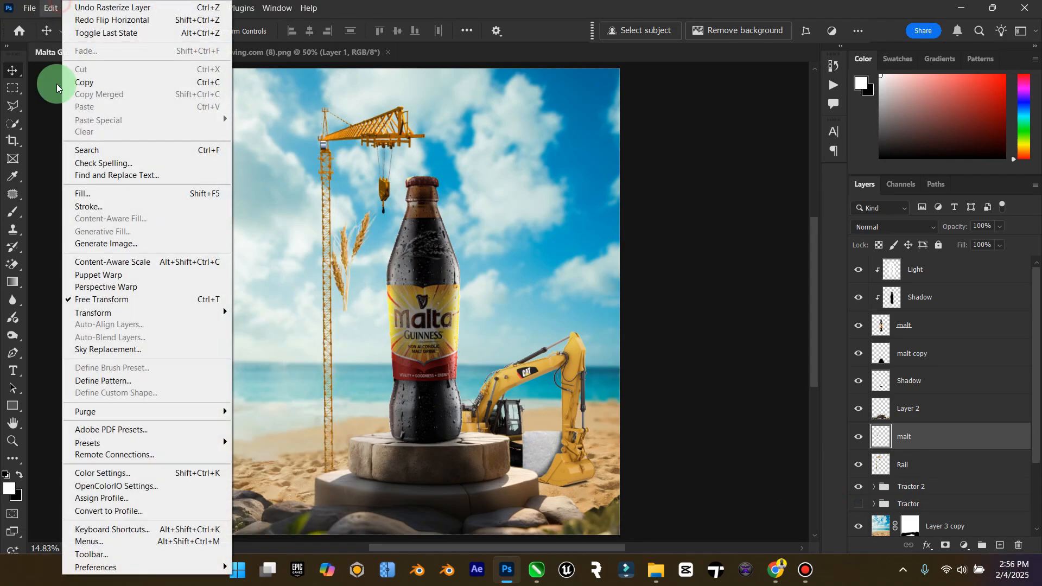
{"action": "mouse_move", "coordinate": [217, 312]}
{"action": "left_click", "coordinate": [302, 551]}
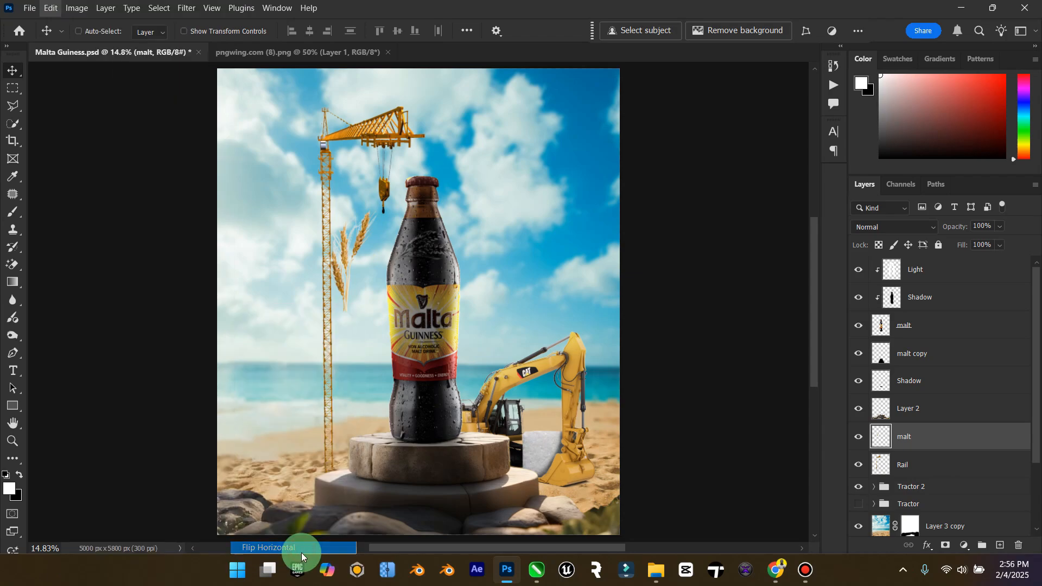
{"action": "key", "text": "ctrl+z"}
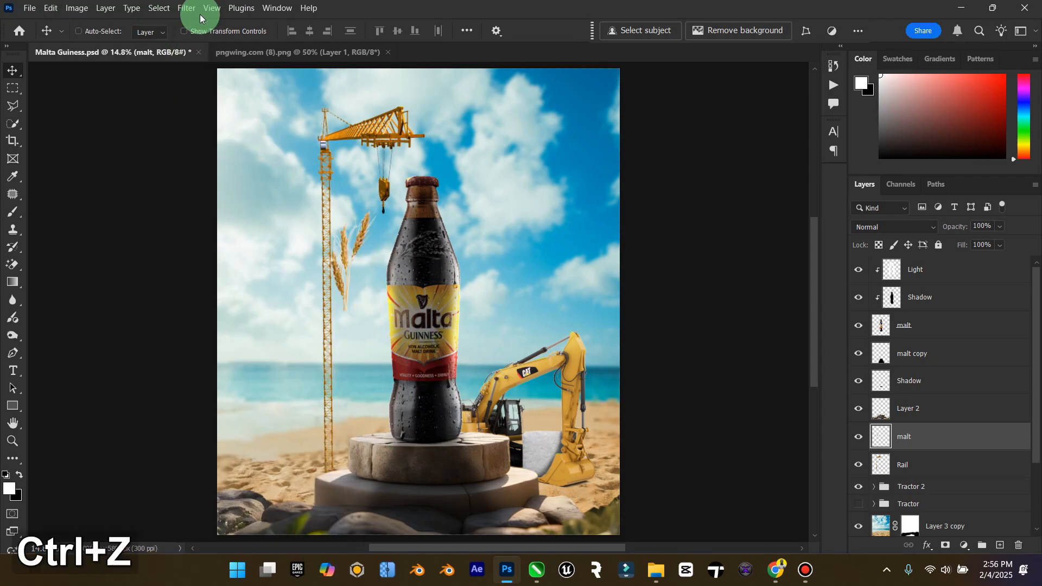
Flip the wheat layer vertically and move it so its stems hang directly from the crane hook.
{"action": "left_click", "coordinate": [49, 9]}
{"action": "mouse_move", "coordinate": [206, 312]}
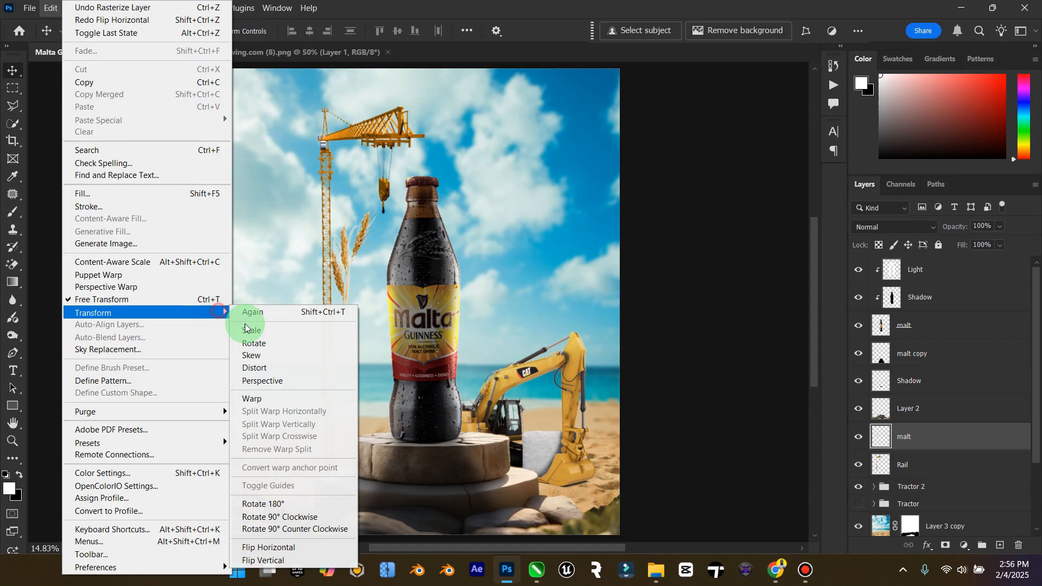
{"action": "left_click", "coordinate": [272, 553]}
{"action": "left_click_drag", "start_coordinate": [361, 217], "coordinate": [396, 217]}
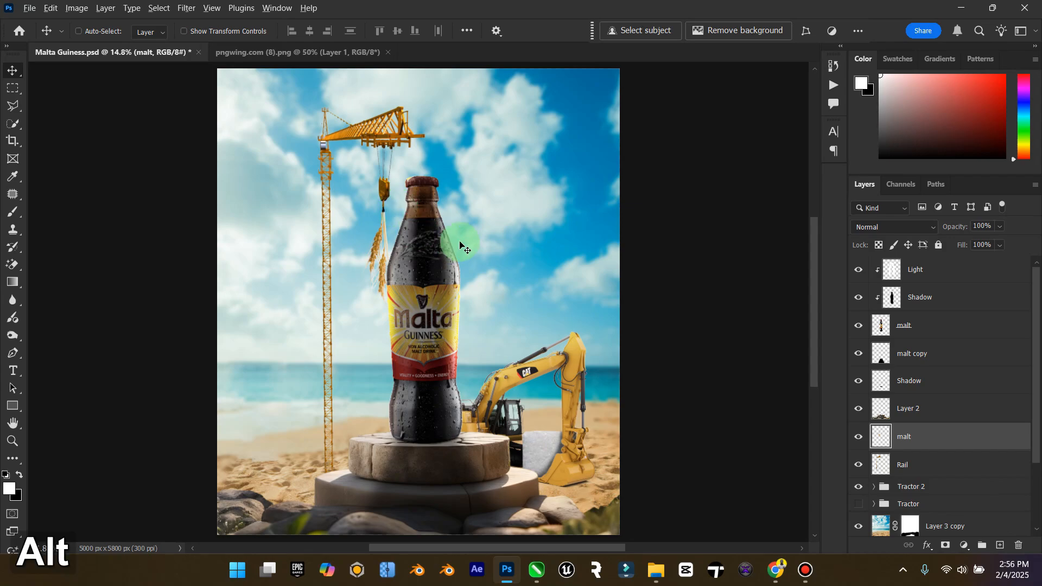
{"action": "scroll", "coordinate": [399, 212], "scroll_direction": "up", "scroll_amount": 5}
{"action": "scroll", "coordinate": [403, 249], "scroll_direction": "up", "scroll_amount": 1}
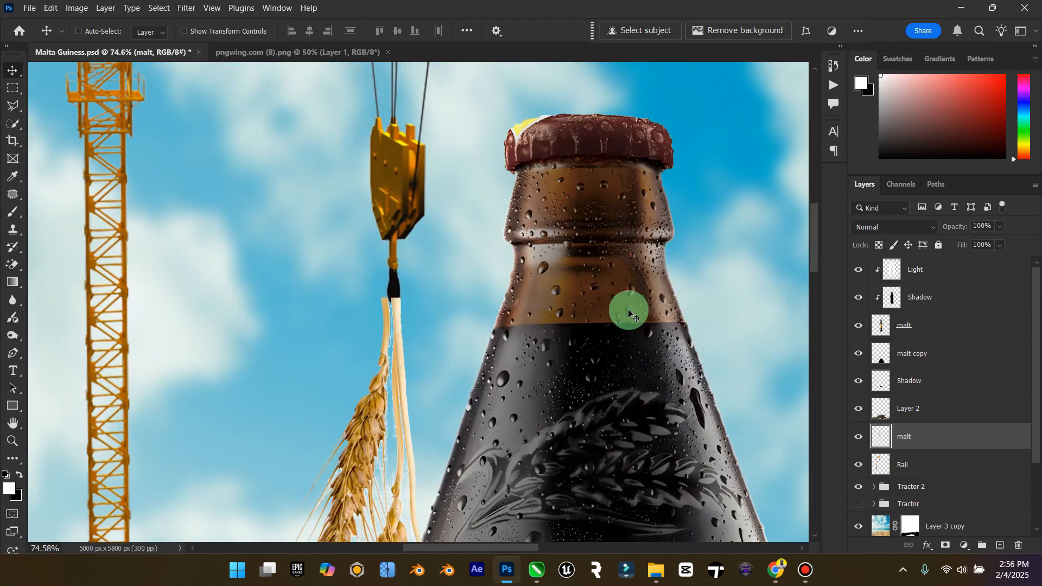
{"action": "left_click_drag", "start_coordinate": [400, 349], "coordinate": [391, 295]}
Smudge the upper ends of the wheat stems inward beneath the crane hook at 50% strength.
{"action": "scroll", "coordinate": [390, 275], "scroll_direction": "up", "scroll_amount": 3}
{"action": "scroll", "coordinate": [390, 319], "scroll_direction": "up", "scroll_amount": 6}
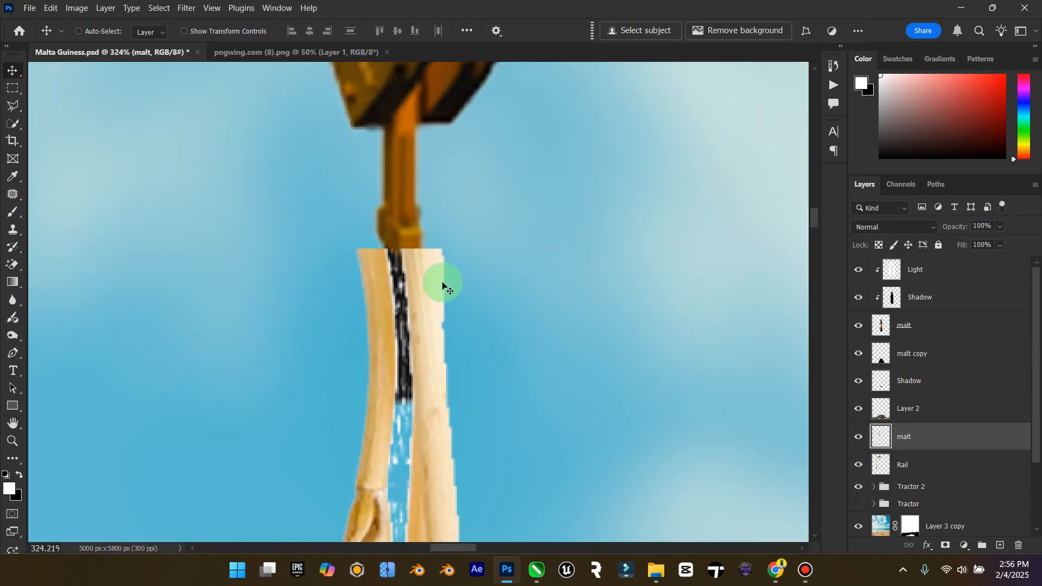
{"action": "mouse_move", "coordinate": [12, 301]}
{"action": "left_mouse_down"}
{"action": "mouse_move", "coordinate": [47, 298]}
{"action": "mouse_move", "coordinate": [76, 326]}
{"action": "left_mouse_up"}
{"action": "mouse_move", "coordinate": [414, 310]}
{"action": "left_mouse_down"}
{"action": "mouse_move", "coordinate": [350, 259]}
{"action": "mouse_move", "coordinate": [364, 266]}
{"action": "mouse_move", "coordinate": [354, 266]}
{"action": "mouse_move", "coordinate": [346, 294]}
{"action": "mouse_move", "coordinate": [410, 296]}
{"action": "mouse_move", "coordinate": [462, 261]}
{"action": "mouse_move", "coordinate": [437, 254]}
{"action": "mouse_move", "coordinate": [472, 311]}
{"action": "mouse_move", "coordinate": [432, 349]}
{"action": "left_mouse_up"}
{"action": "mouse_move", "coordinate": [333, 318]}
{"action": "left_mouse_down"}
{"action": "mouse_move", "coordinate": [368, 325]}
{"action": "mouse_move", "coordinate": [370, 350]}
{"action": "left_mouse_up"}
{"action": "left_click_drag", "start_coordinate": [485, 382], "coordinate": [456, 377]}
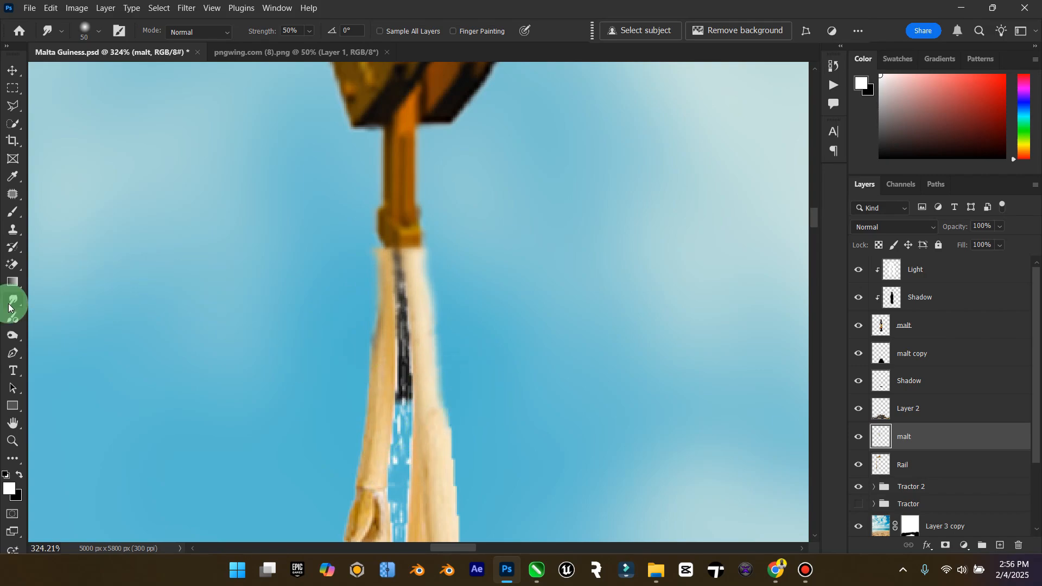
Save the Malta Guiness document with the wheat attached to the crane.
{"action": "left_click", "coordinate": [12, 406]}
{"action": "double_click", "coordinate": [11, 424]}
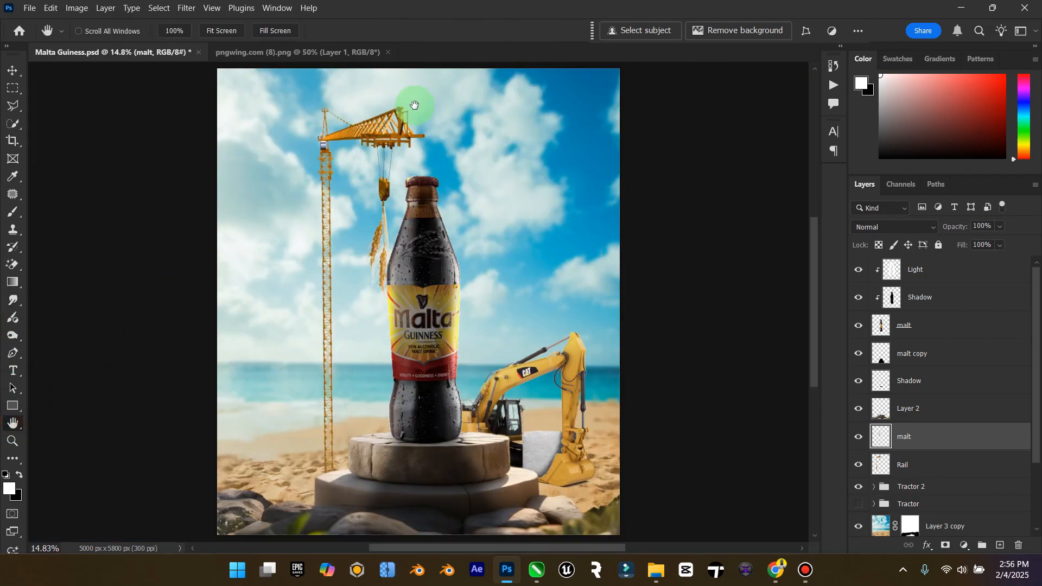
{"action": "left_click", "coordinate": [13, 70]}
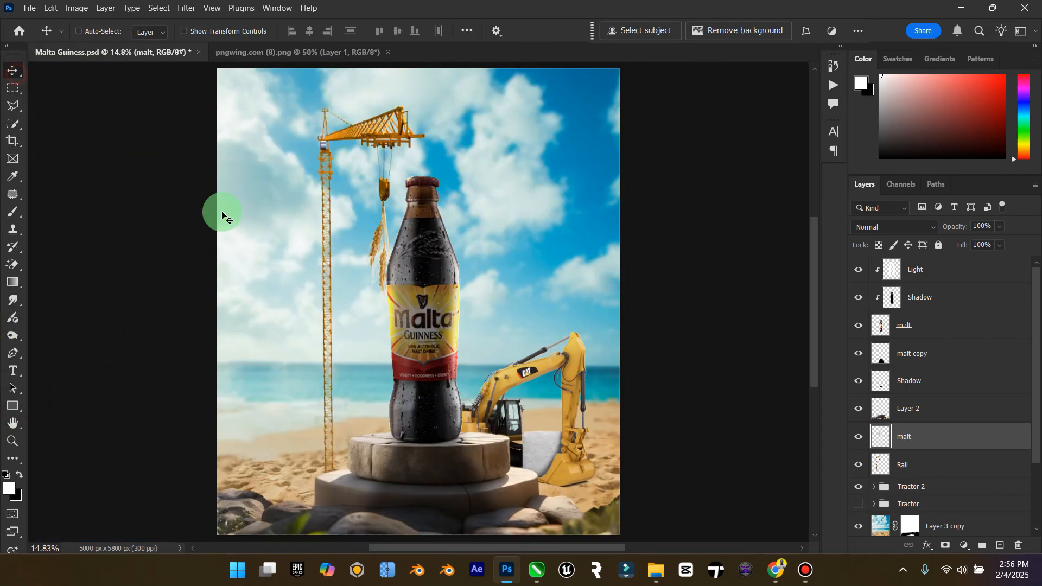
{"action": "key", "text": "ctrl+s"}
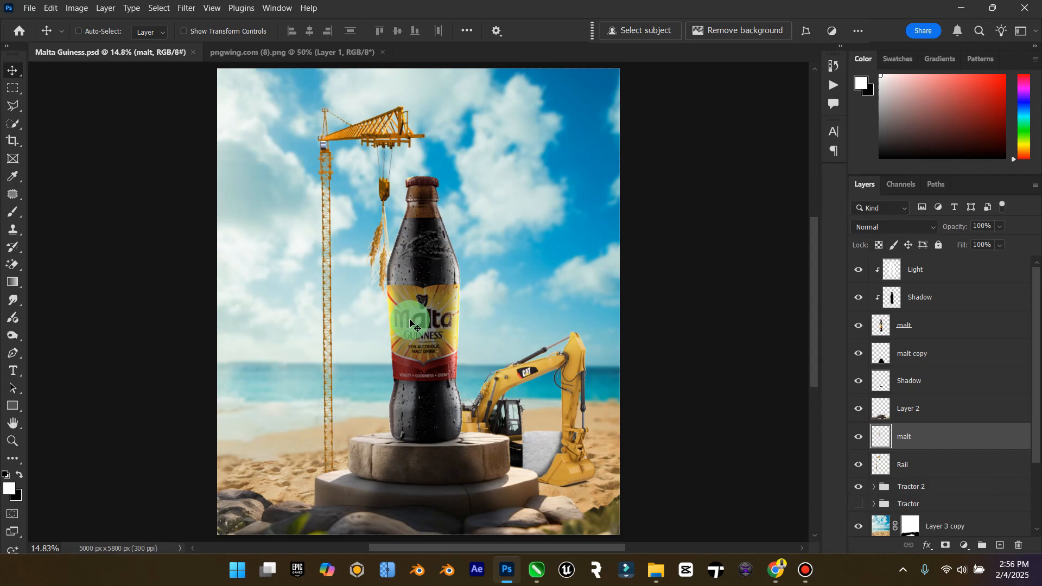
{"action": "left_click", "coordinate": [927, 471]}
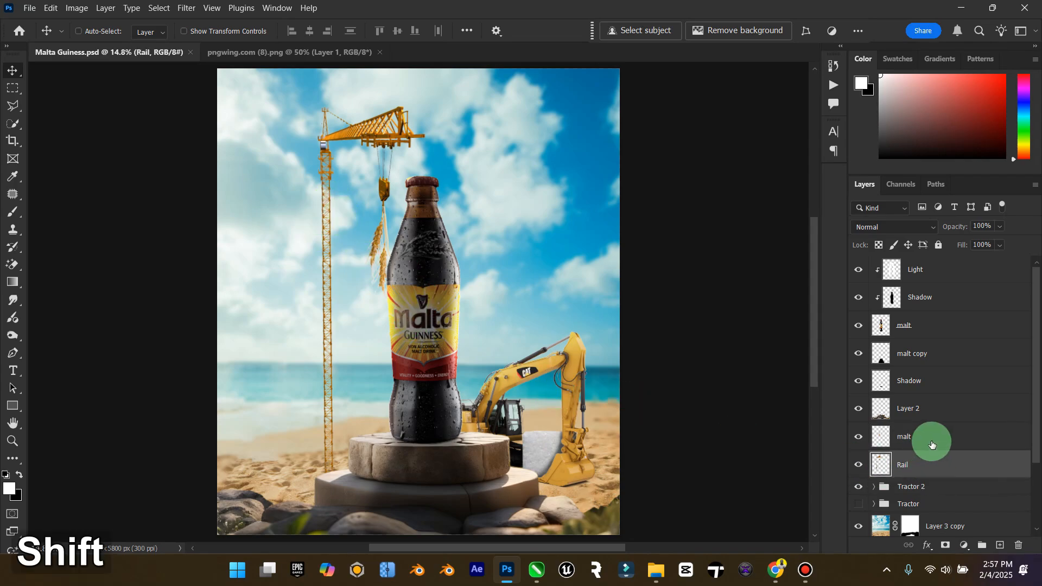
{"action": "left_click", "coordinate": [932, 444], "text": "shift"}
{"action": "right_click", "coordinate": [932, 445]}
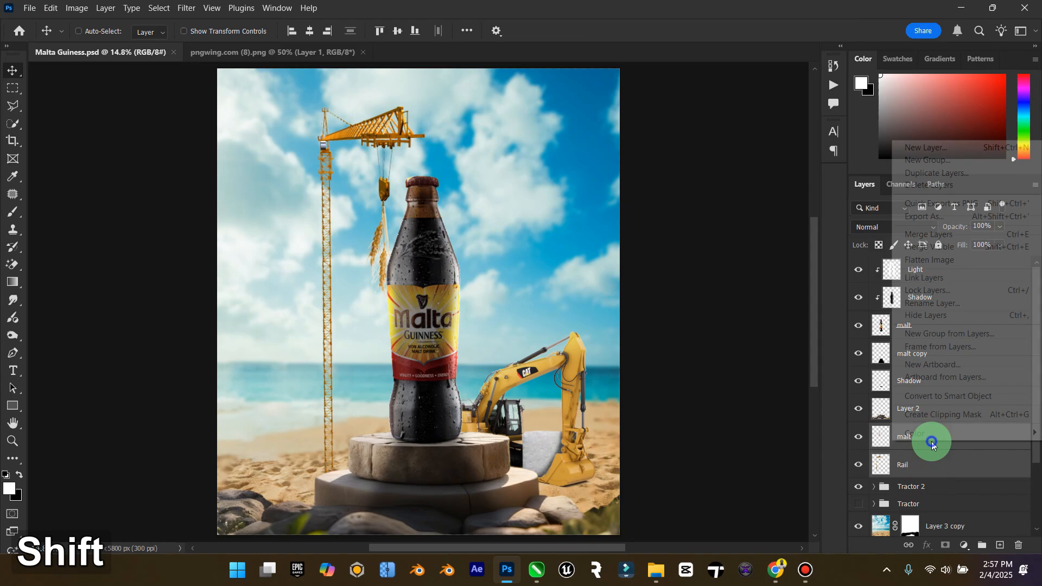
{"action": "left_click", "coordinate": [903, 461]}
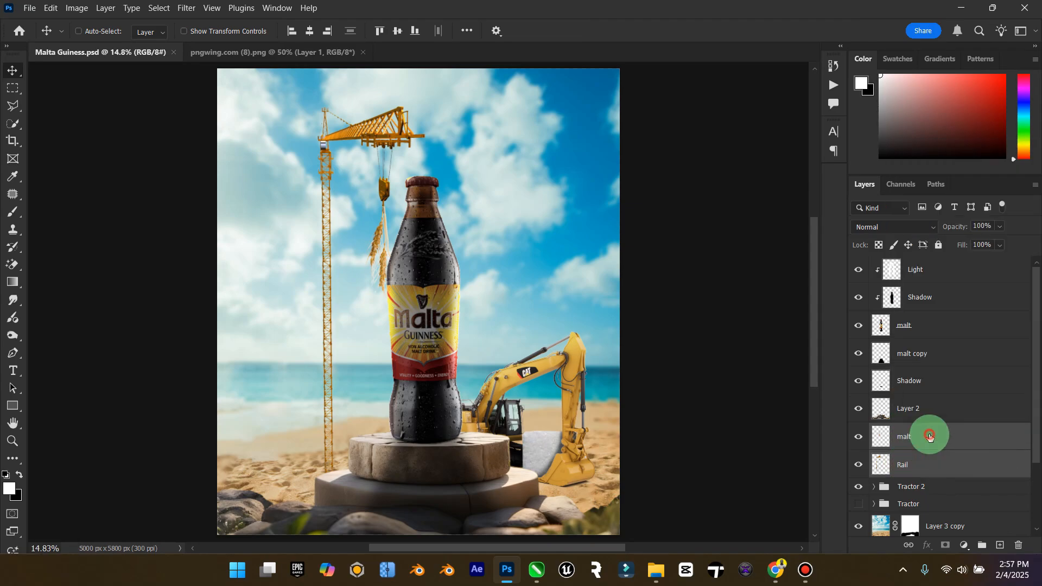
{"action": "left_click", "coordinate": [930, 437]}
Add a new layer named "light" above the Rail layer and clip it to Rail.
{"action": "left_click", "coordinate": [928, 462]}
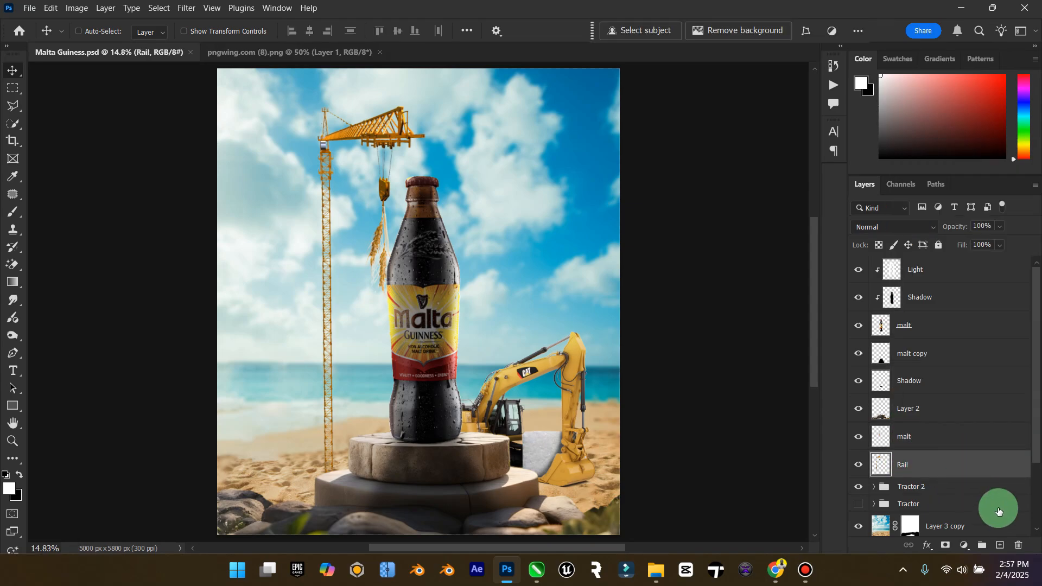
{"action": "left_click", "coordinate": [1001, 545]}
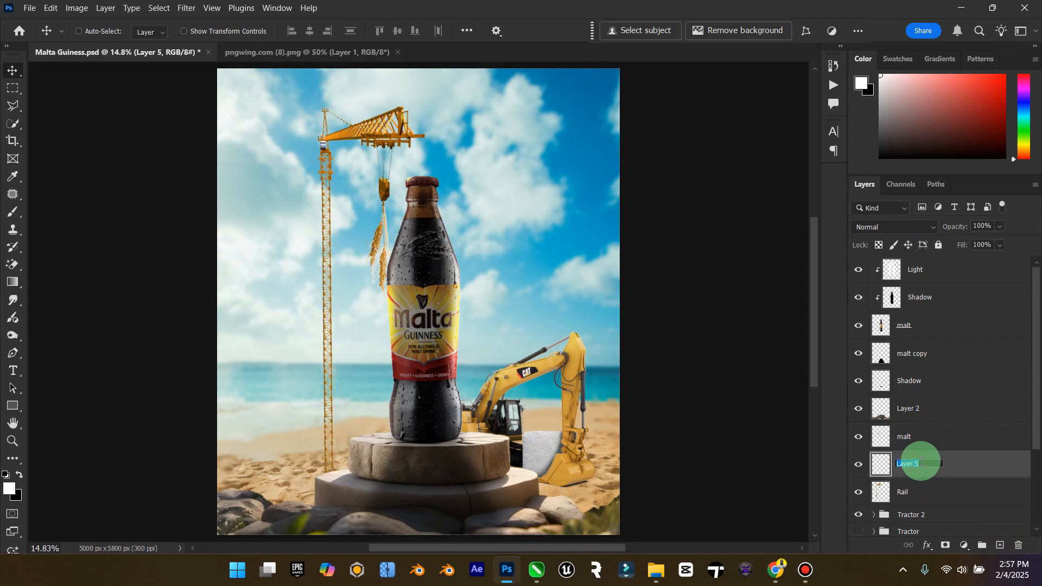
{"action": "type", "text": "light"}
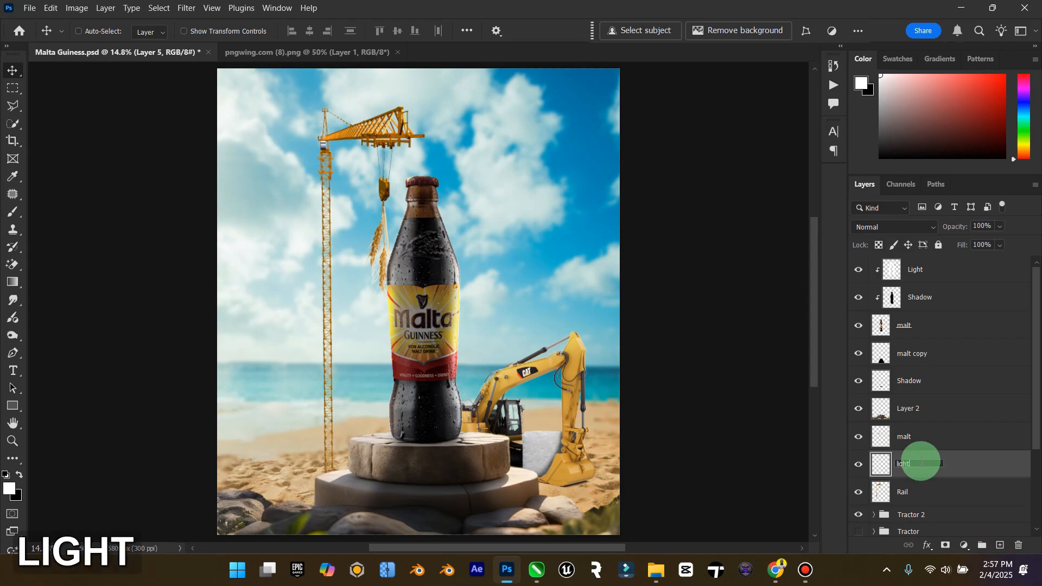
{"action": "key", "text": "Return"}
{"action": "right_click", "coordinate": [921, 461]}
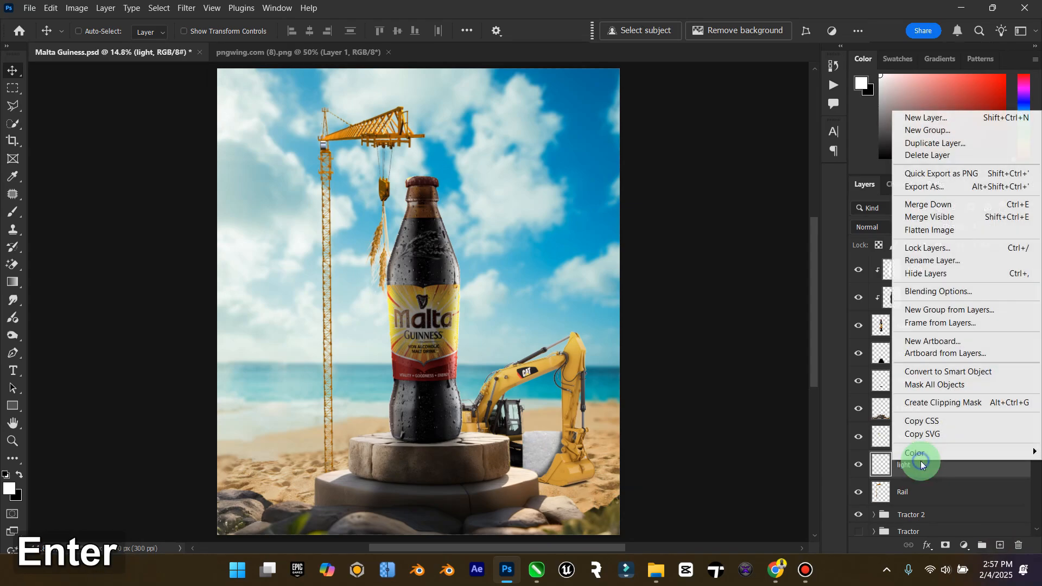
{"action": "left_click", "coordinate": [995, 402]}
Paint white along the outer edge of the crane's mast and the upper side of its jib with an 800 px brush.
{"action": "left_click", "coordinate": [7, 203]}
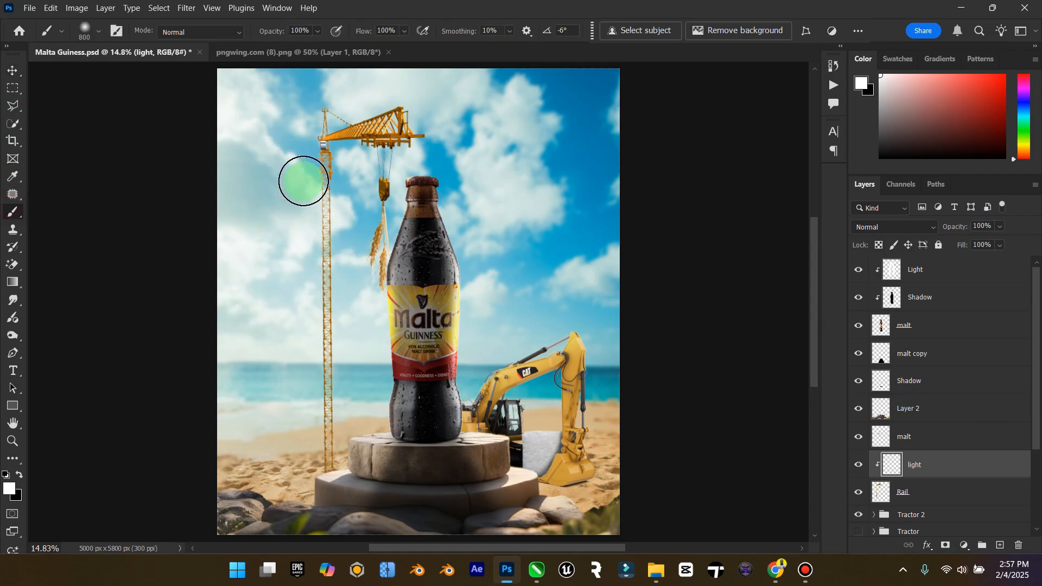
{"action": "mouse_move", "coordinate": [283, 475]}
{"action": "left_mouse_down"}
{"action": "mouse_move", "coordinate": [305, 463]}
{"action": "mouse_move", "coordinate": [306, 340]}
{"action": "left_mouse_up"}
{"action": "mouse_move", "coordinate": [311, 123]}
{"action": "left_mouse_down"}
{"action": "mouse_move", "coordinate": [363, 92]}
{"action": "mouse_move", "coordinate": [356, 88]}
{"action": "mouse_move", "coordinate": [434, 81]}
{"action": "mouse_move", "coordinate": [320, 89]}
{"action": "mouse_move", "coordinate": [382, 78]}
{"action": "left_mouse_up"}
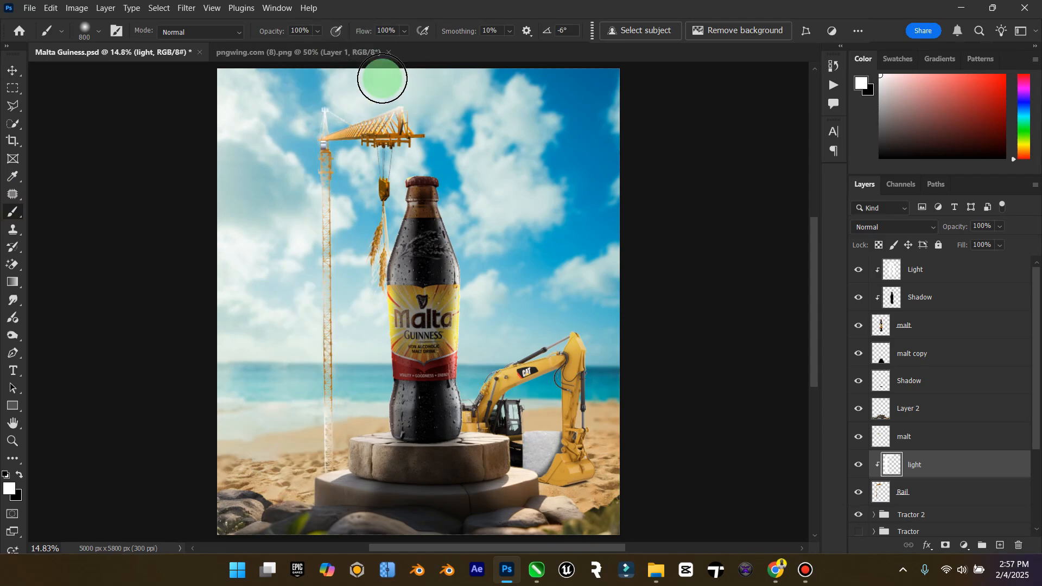
Set the crane's light layer to Soft Light and compare the crane with the layer hidden and shown.
{"action": "left_click", "coordinate": [12, 70]}
{"action": "left_click", "coordinate": [894, 226]}
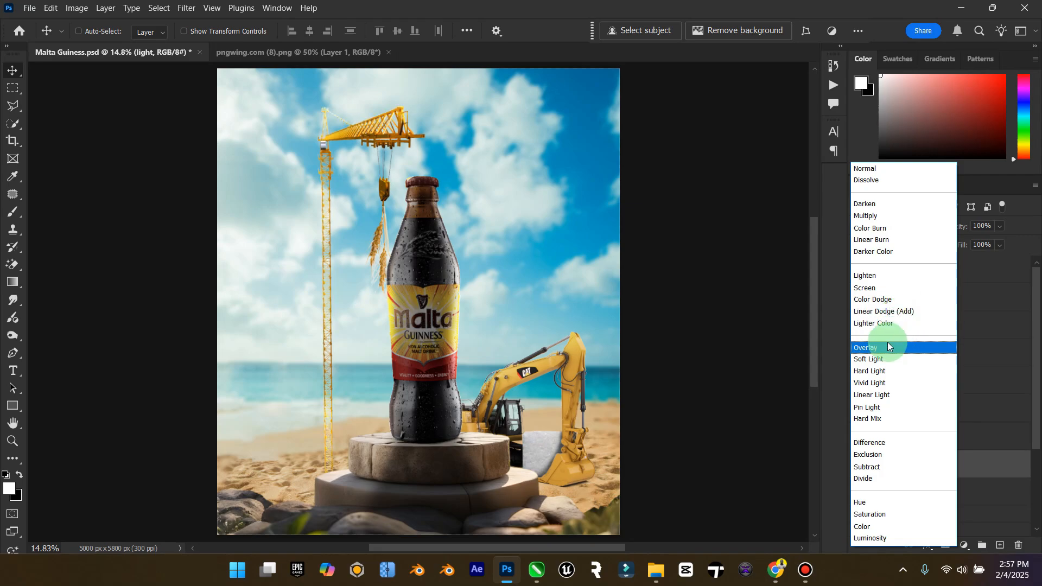
{"action": "left_click", "coordinate": [887, 359]}
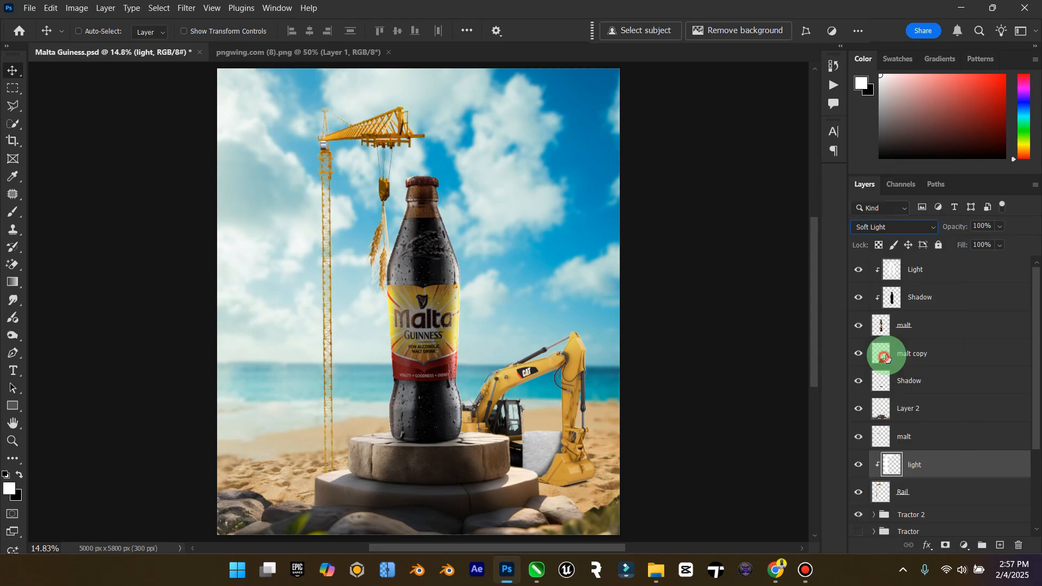
{"action": "left_click", "coordinate": [858, 465]}
{"action": "left_click", "coordinate": [858, 465]}
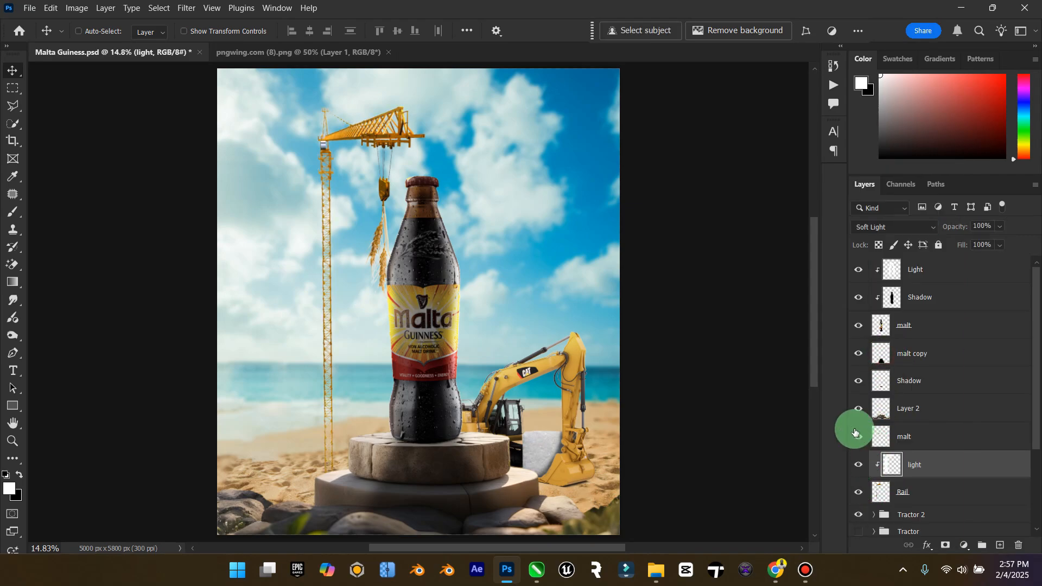
Group the wheat, light and Rail layers and name the group "Rail".
{"action": "left_click", "coordinate": [931, 491]}
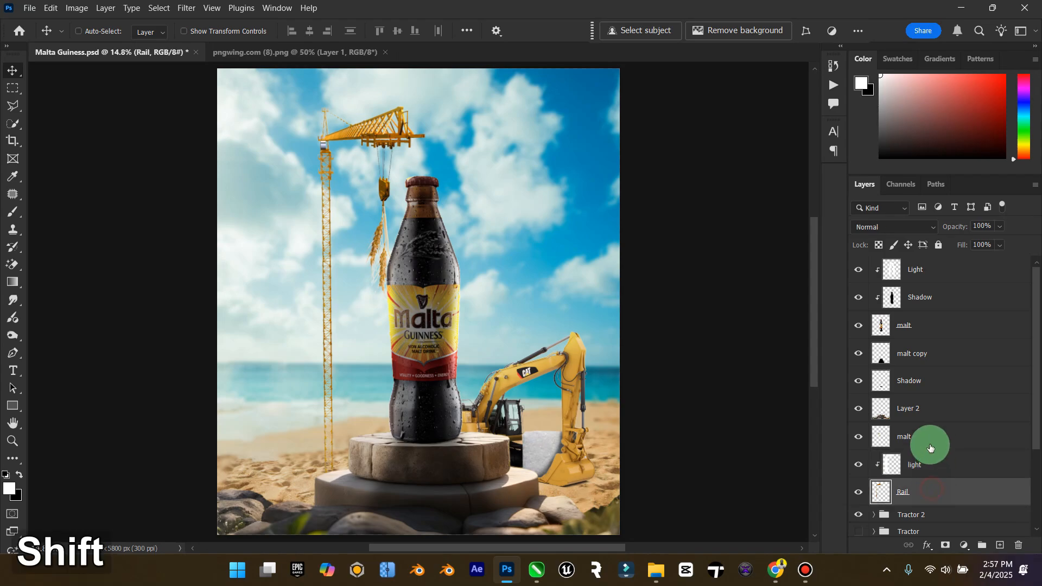
{"action": "left_click", "coordinate": [931, 447], "text": "shift"}
{"action": "key", "text": "ctrl+g"}
{"action": "double_click", "coordinate": [911, 432]}
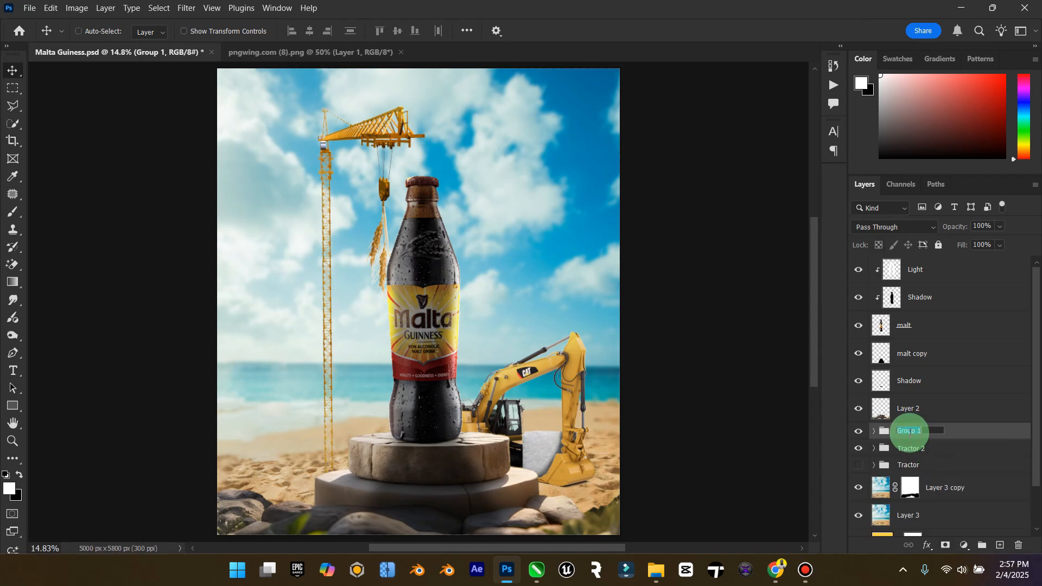
{"action": "key", "text": "Caps_Lock"}
{"action": "type", "text": "Rail"}
{"action": "key", "text": "Return"}
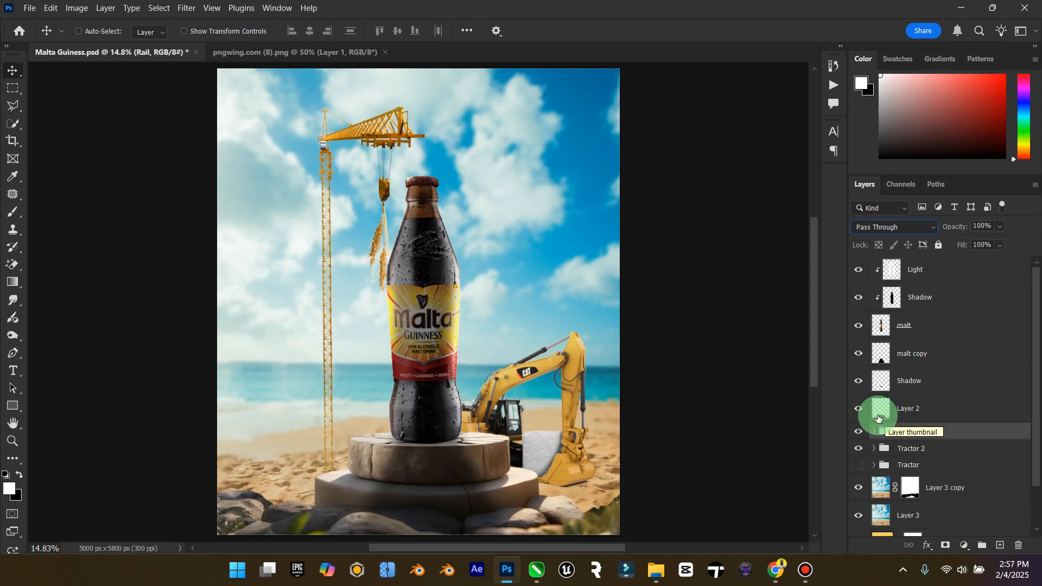
Preview the Tractor group, hide it again and save the document.
{"action": "left_click", "coordinate": [858, 465]}
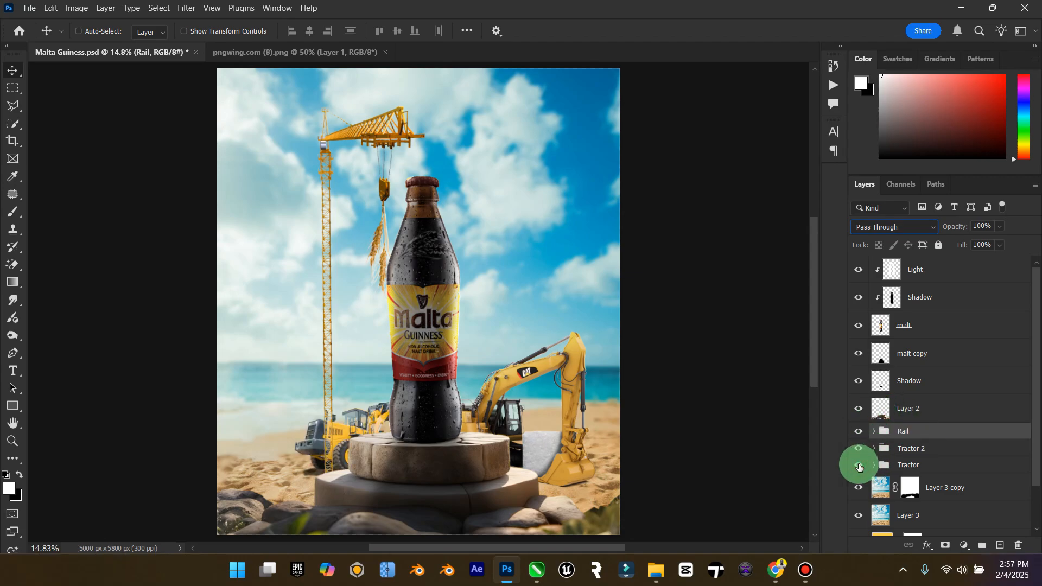
{"action": "left_click", "coordinate": [859, 464]}
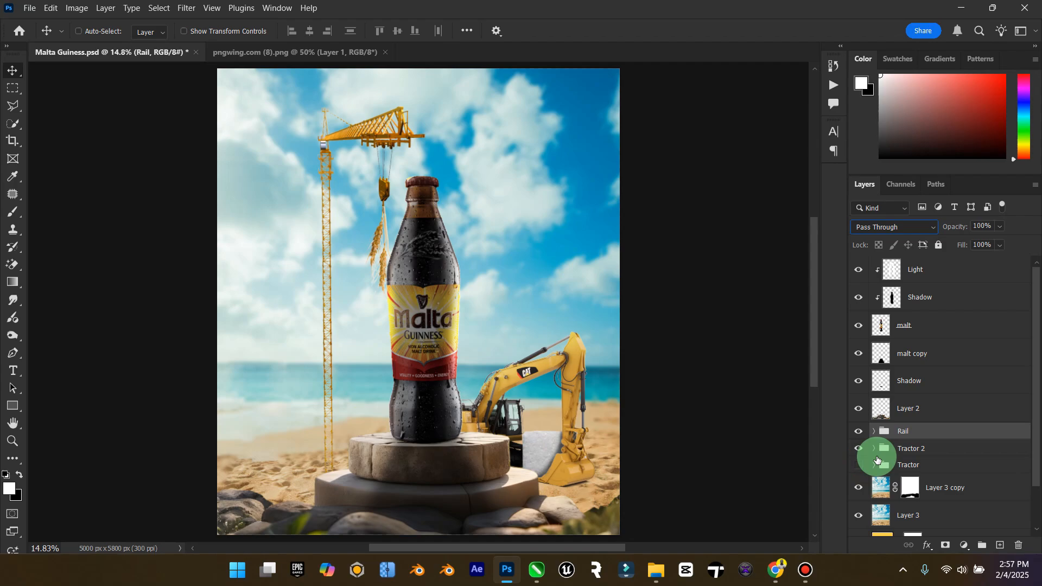
{"action": "key", "text": "ctrl+s"}
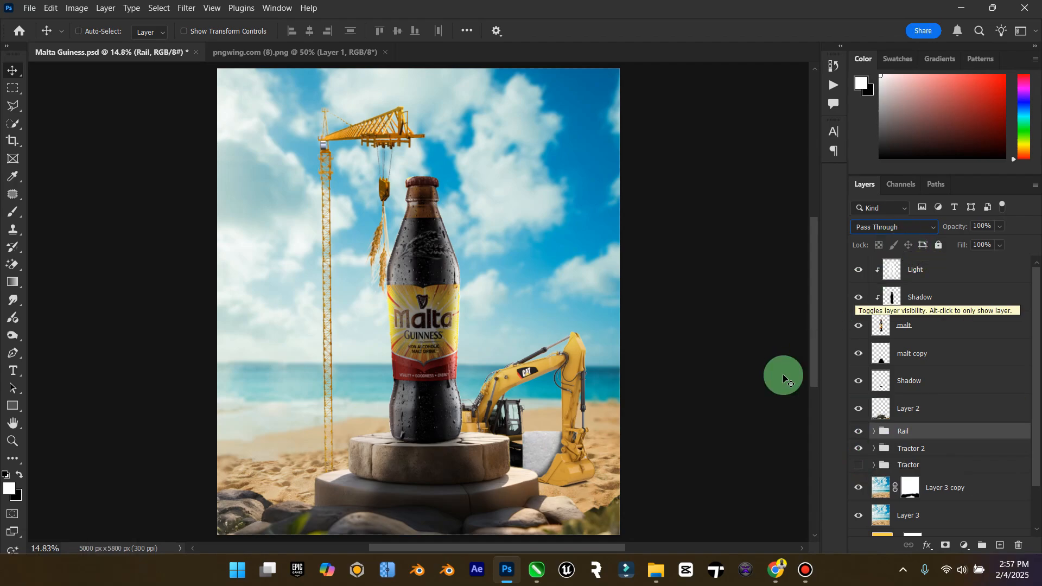
Place the scaffolding image pngwing.com (4) from the Downloads folder into the Malta Guiness document and bring it to the top of the layer stack.
{"action": "mouse_move", "coordinate": [666, 556]}
{"action": "left_click", "coordinate": [600, 512]}
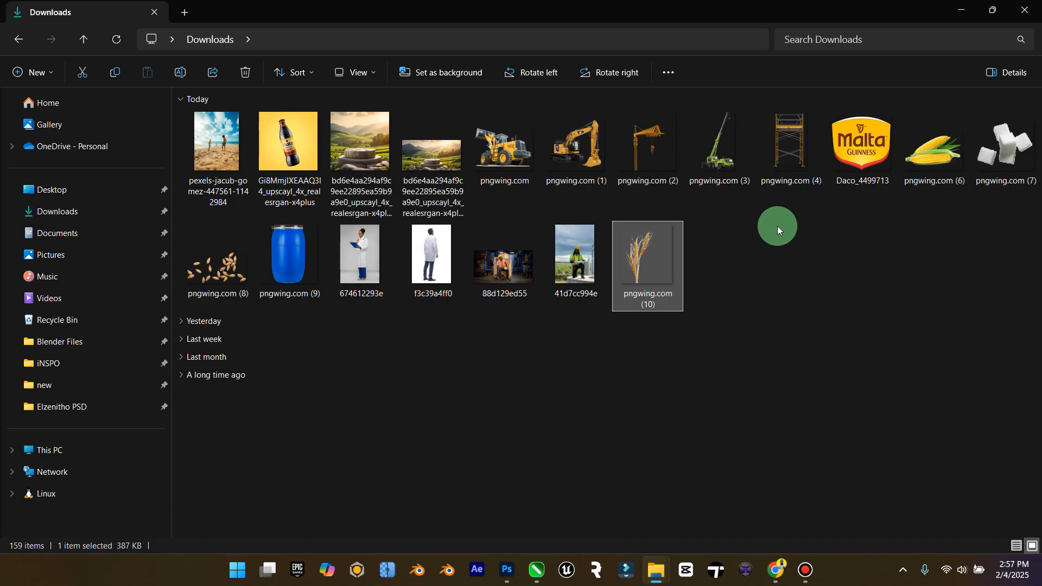
{"action": "left_click", "coordinate": [790, 153]}
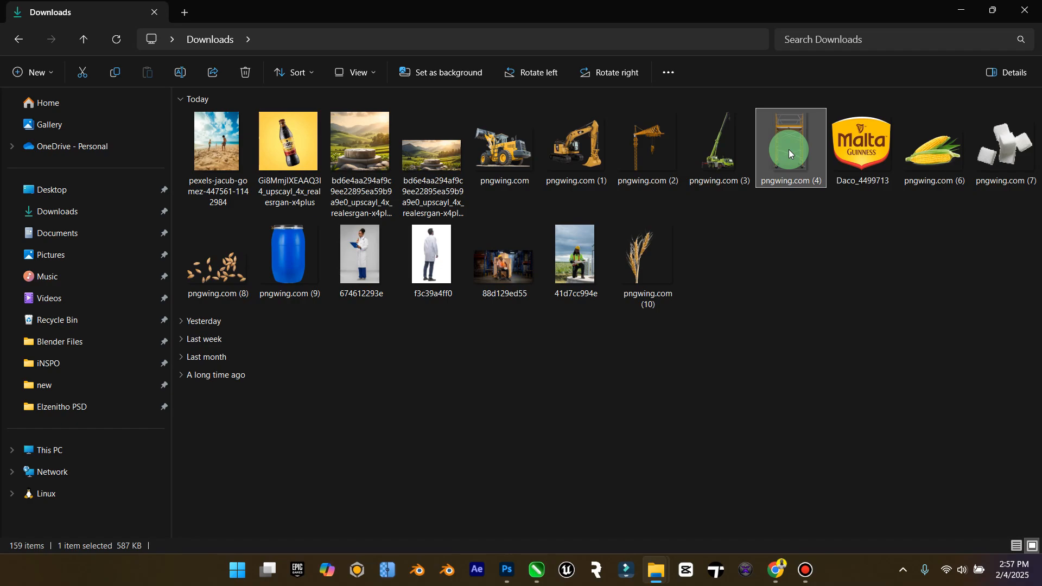
{"action": "left_click_drag", "start_coordinate": [789, 149], "coordinate": [445, 389]}
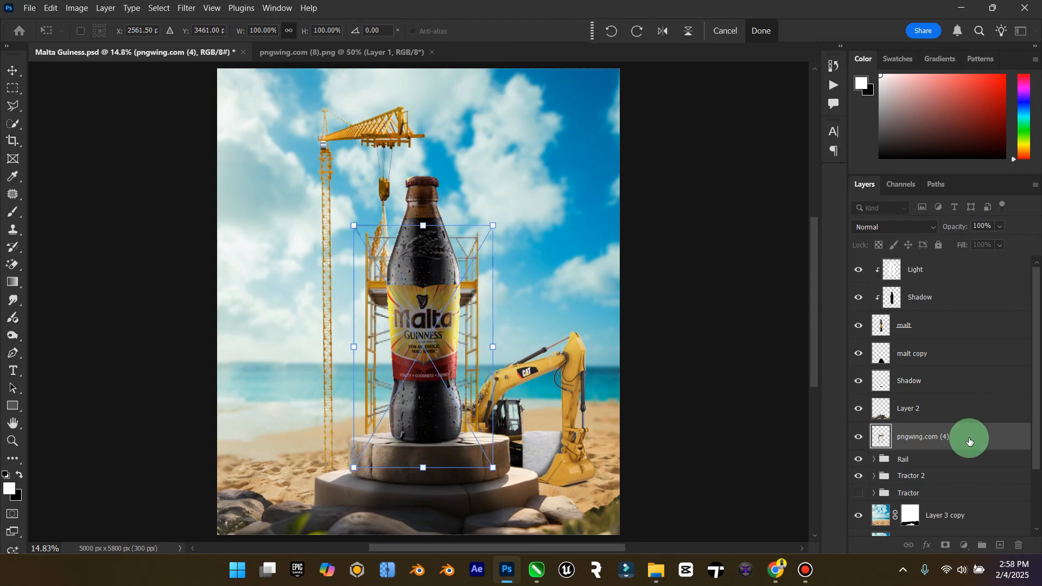
{"action": "left_click_drag", "start_coordinate": [968, 438], "coordinate": [964, 286]}
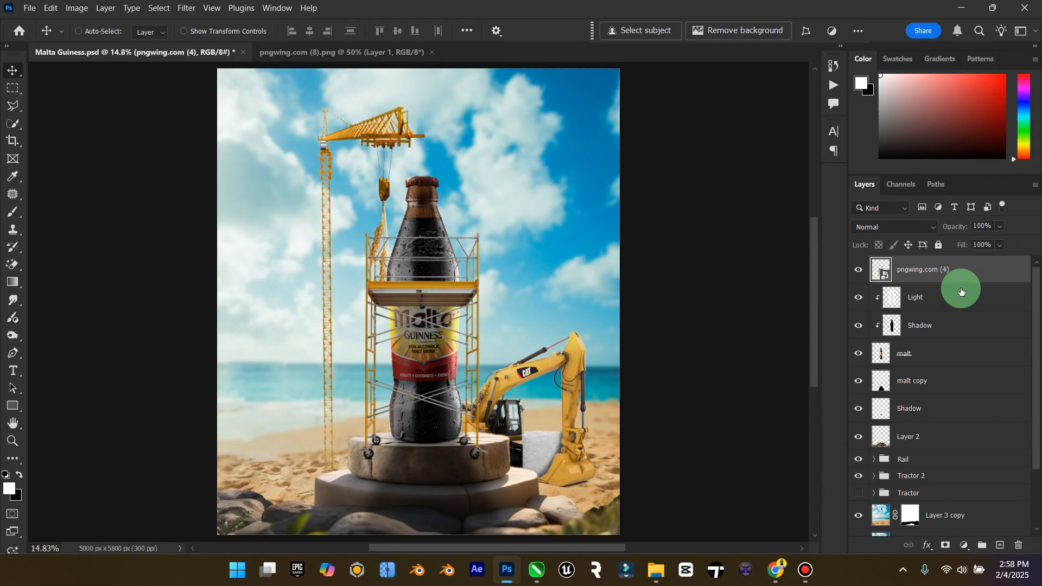
Scale the scaffolding down to about 64% and position it in front of the bottle's lower half.
{"action": "left_click_drag", "start_coordinate": [445, 335], "coordinate": [450, 377]}
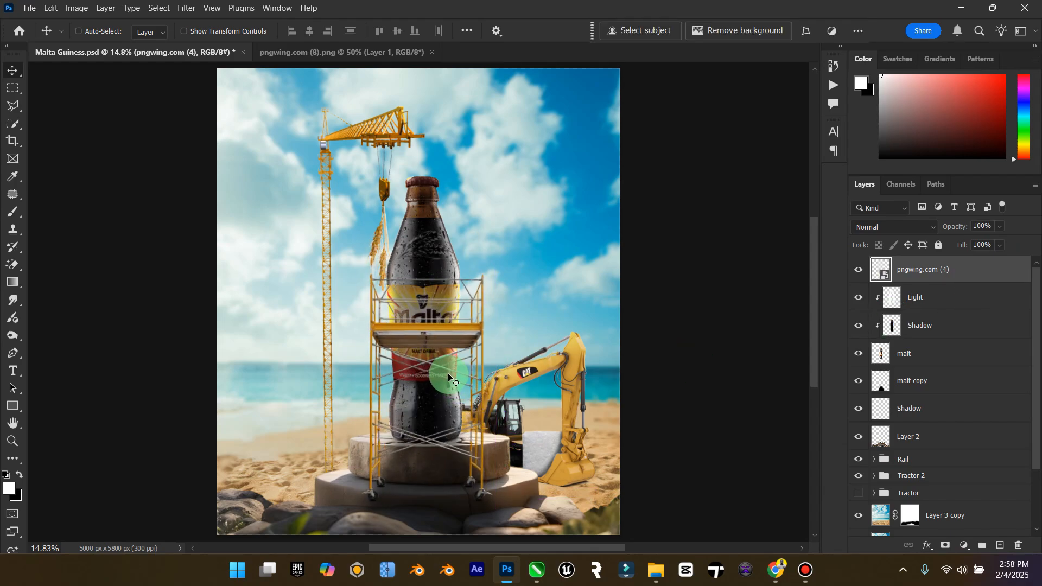
{"action": "key", "text": "ctrl+t"}
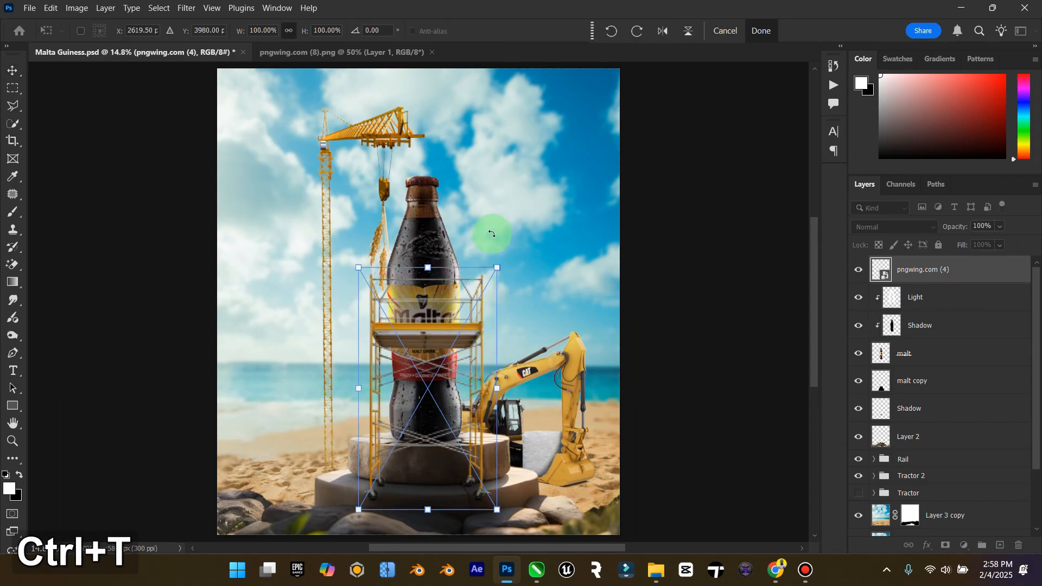
{"action": "left_click_drag", "start_coordinate": [494, 261], "coordinate": [445, 351]}
{"action": "left_click", "coordinate": [19, 73]}
{"action": "left_click_drag", "start_coordinate": [408, 467], "coordinate": [427, 449]}
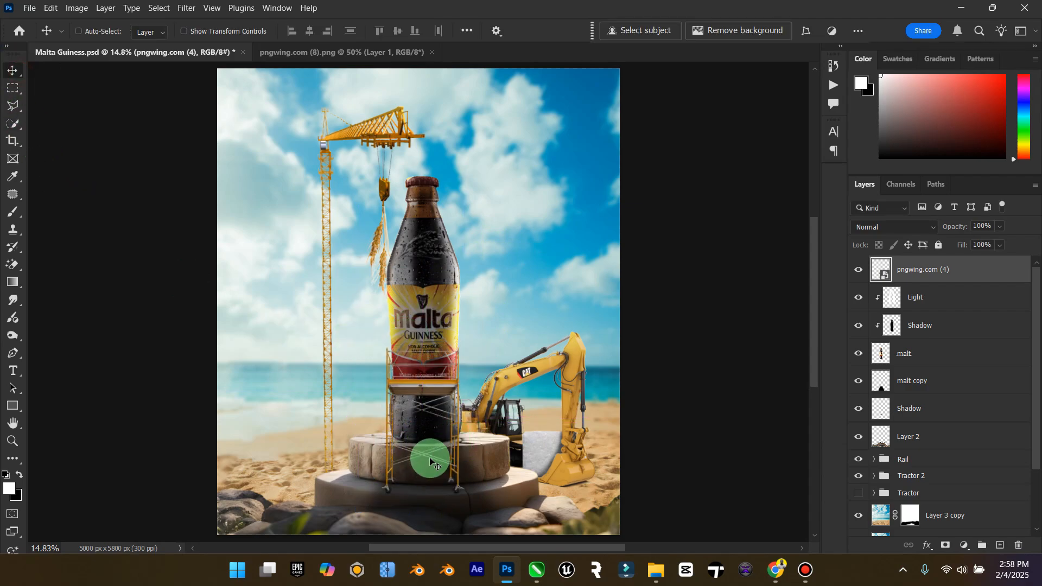
{"action": "scroll", "coordinate": [426, 459], "scroll_direction": "up", "scroll_amount": 2}
{"action": "key", "text": "super"}
{"action": "key", "text": "super"}
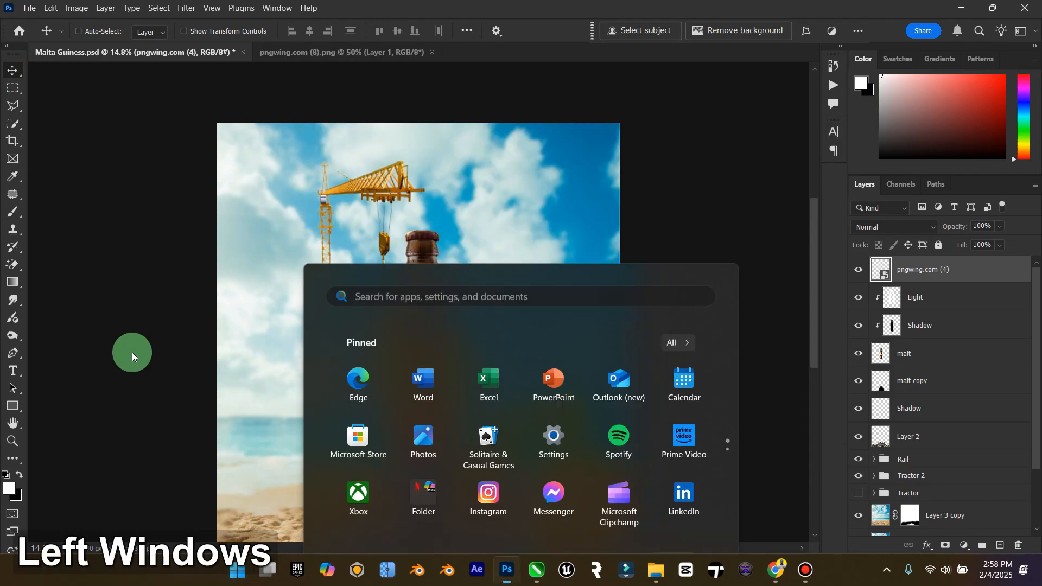
{"action": "scroll", "coordinate": [485, 444], "scroll_direction": "down", "scroll_amount": 2}
{"action": "scroll", "coordinate": [485, 444], "scroll_direction": "up", "scroll_amount": 4}
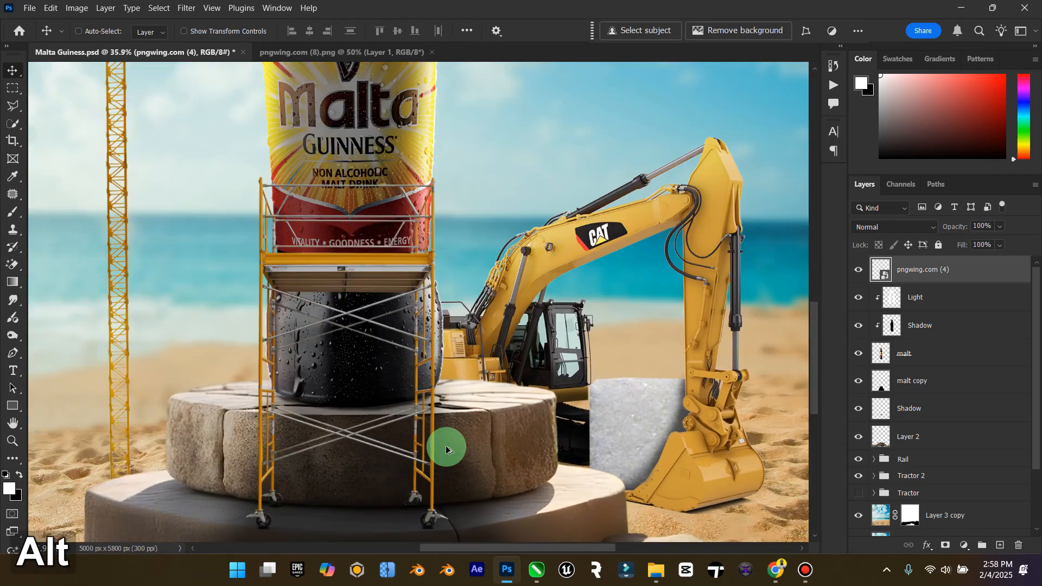
{"action": "left_click_drag", "start_coordinate": [323, 435], "coordinate": [329, 426]}
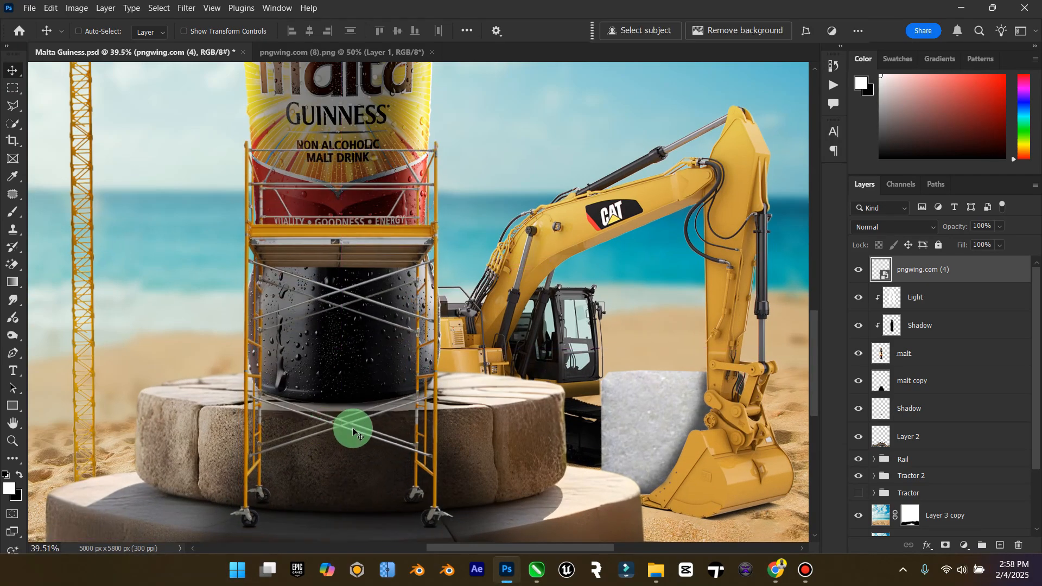
Scale the scaffolding down further to about 51.5% and stand it on the lower stone tier, centred on the bottle.
{"action": "key", "text": "ctrl+t"}
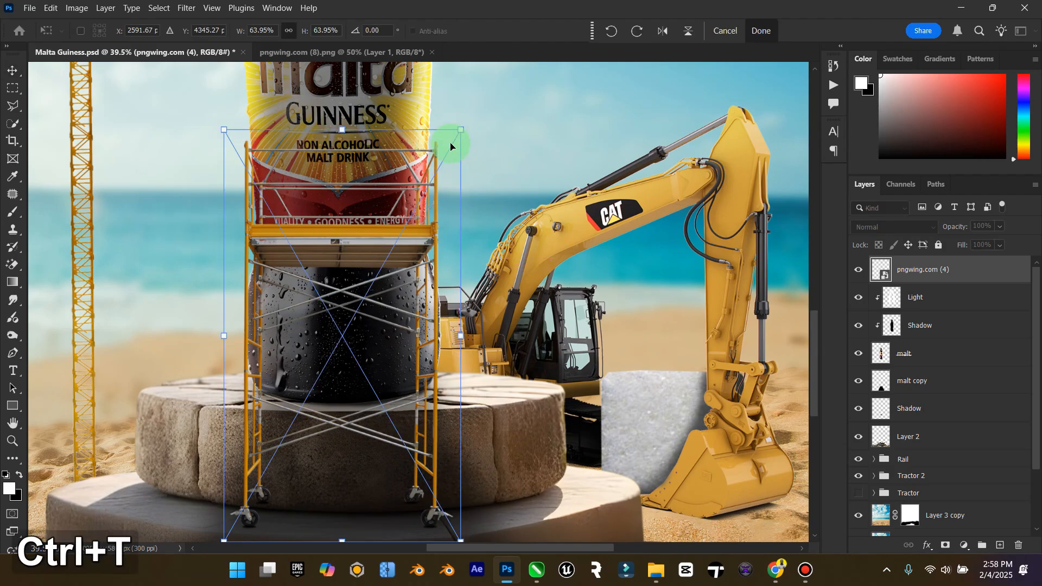
{"action": "left_click_drag", "start_coordinate": [453, 143], "coordinate": [408, 164]}
{"action": "left_click_drag", "start_coordinate": [353, 226], "coordinate": [395, 225]}
{"action": "scroll", "coordinate": [395, 226], "scroll_direction": "down", "scroll_amount": 2}
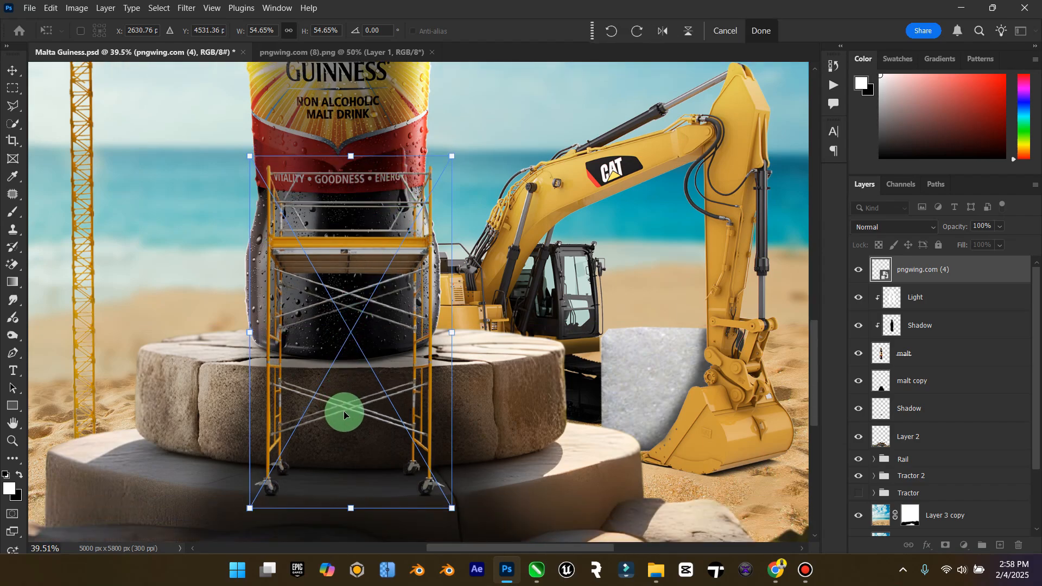
{"action": "left_click_drag", "start_coordinate": [455, 152], "coordinate": [443, 170]}
{"action": "left_click_drag", "start_coordinate": [372, 256], "coordinate": [383, 249]}
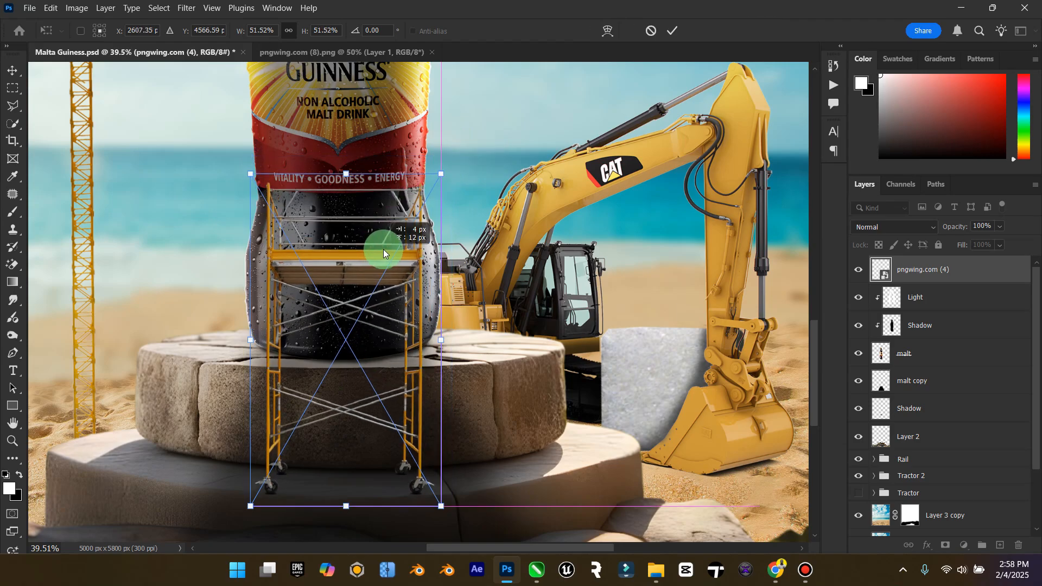
{"action": "left_click", "coordinate": [11, 70]}
Nudge the scaffolding slightly upward on the stone tier, check the whole composition and save the document.
{"action": "key", "text": "Up"}
{"action": "key", "text": "Up"}
{"action": "key", "text": "Up"}
{"action": "key", "text": "Up"}
{"action": "key", "text": "Up"}
{"action": "key", "text": "Up"}
{"action": "key", "text": "Up"}
{"action": "key", "text": "Up"}
{"action": "key", "text": "Up"}
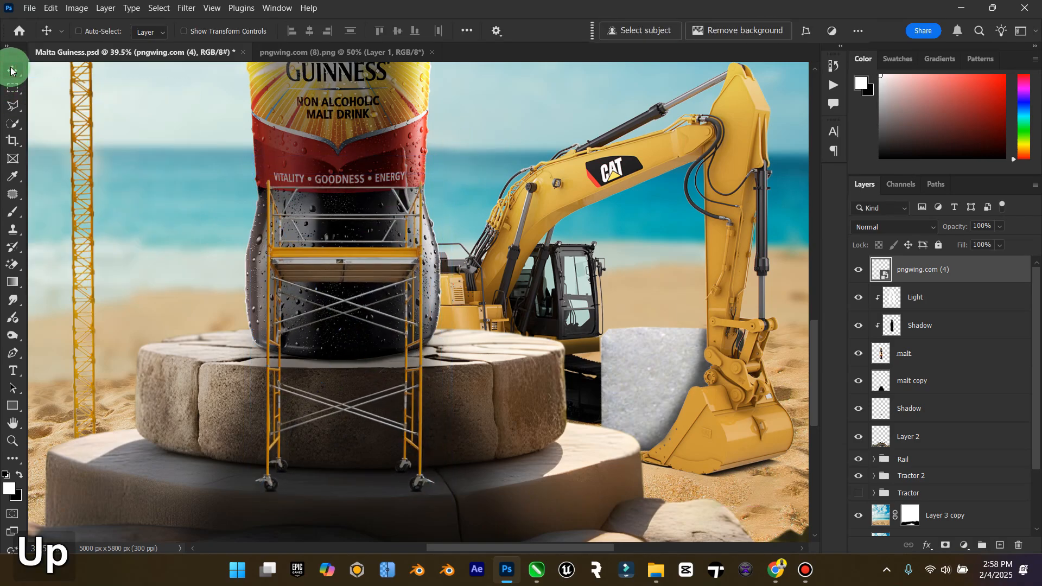
{"action": "key", "text": "Down"}
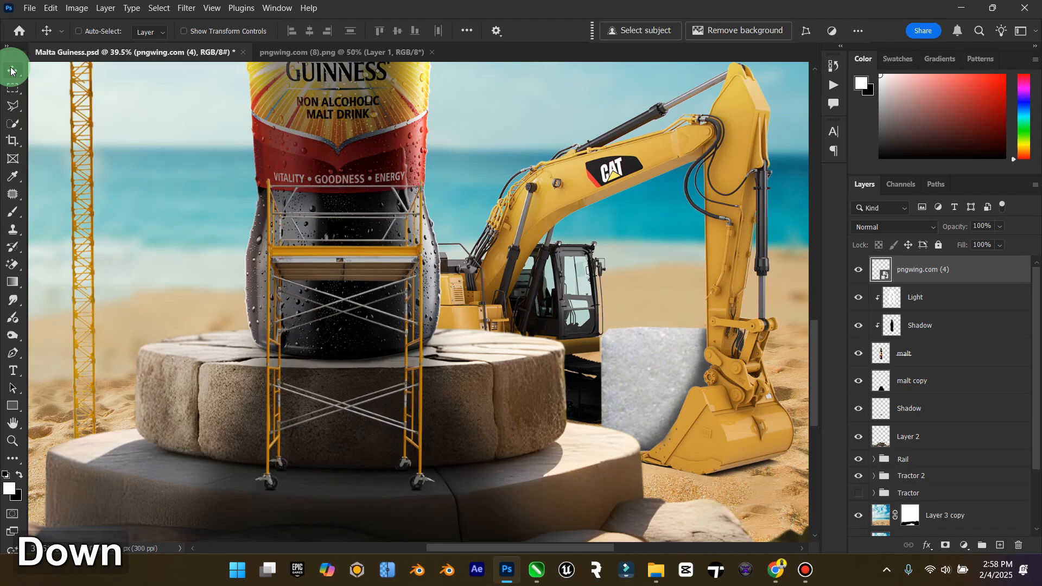
{"action": "double_click", "coordinate": [18, 432]}
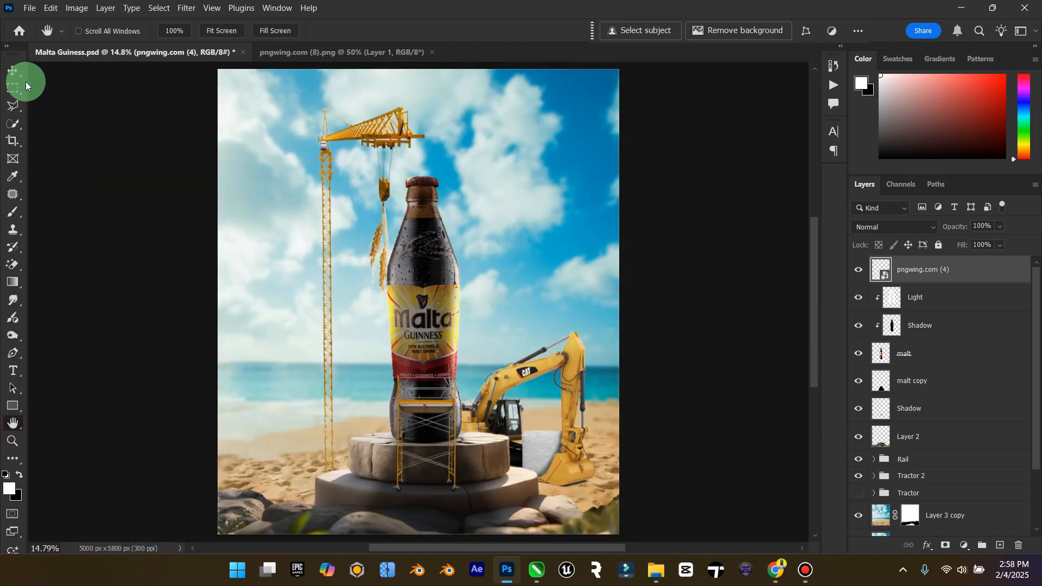
{"action": "left_click", "coordinate": [17, 70]}
{"action": "key", "text": "ctrl+s"}
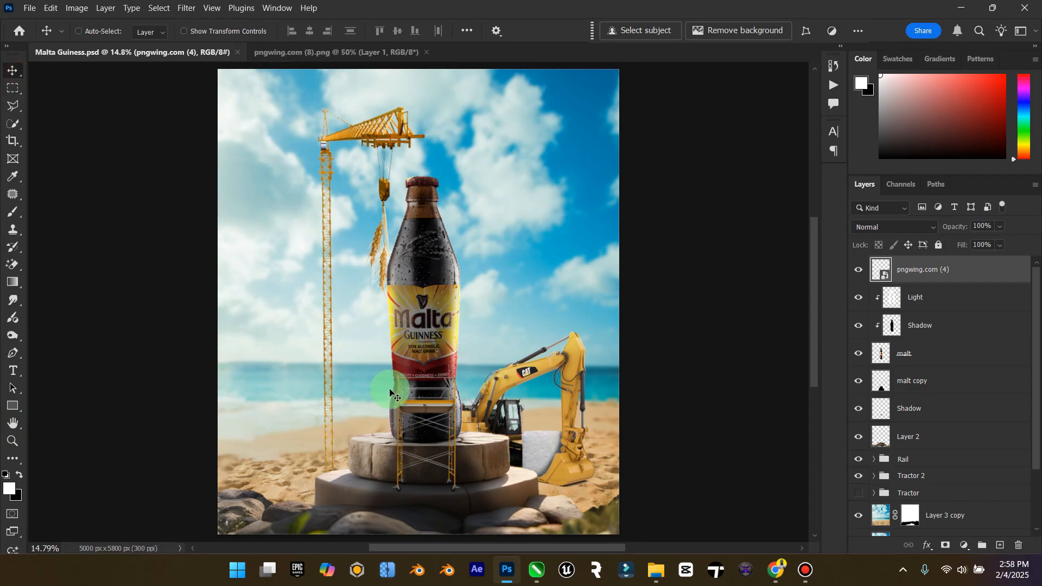
In pngwing.com (8).png, outline the single upper grain with the Polygonal Lasso and copy it to a new layer.
{"action": "left_click", "coordinate": [432, 49]}
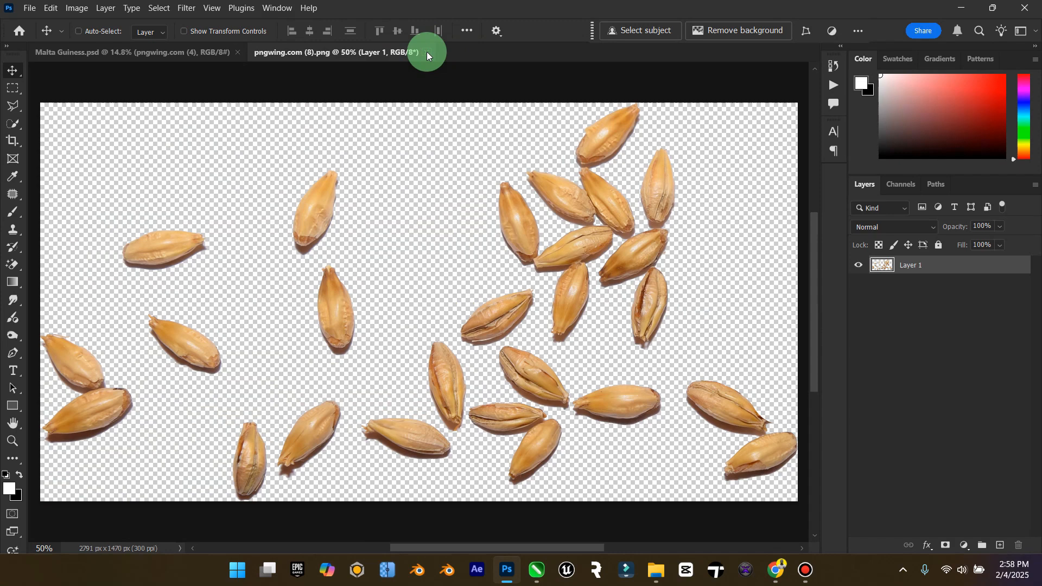
{"action": "left_click", "coordinate": [441, 258]}
{"action": "left_click", "coordinate": [16, 106]}
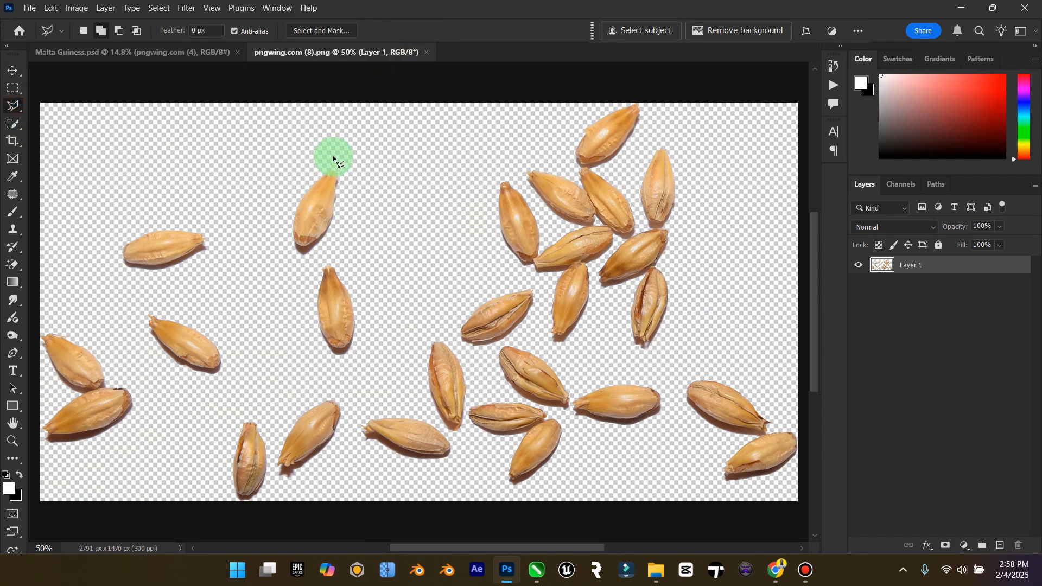
{"action": "left_click", "coordinate": [307, 259]}
{"action": "double_click", "coordinate": [389, 174]}
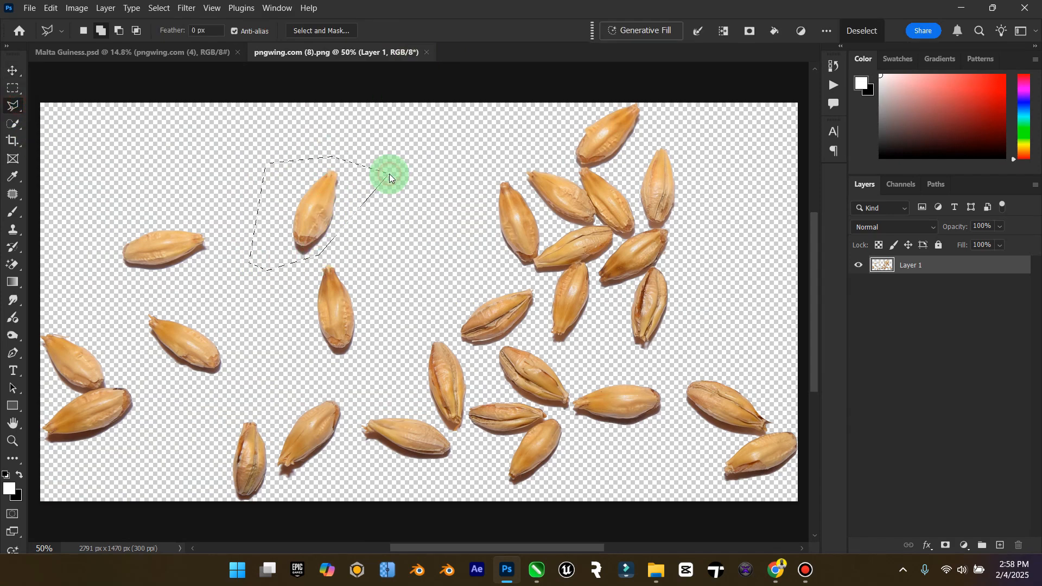
{"action": "key", "text": "ctrl+j"}
Bring the copied grain into the Malta Guiness document and place it on the sand in front of the excavator bucket.
{"action": "left_click", "coordinate": [12, 69]}
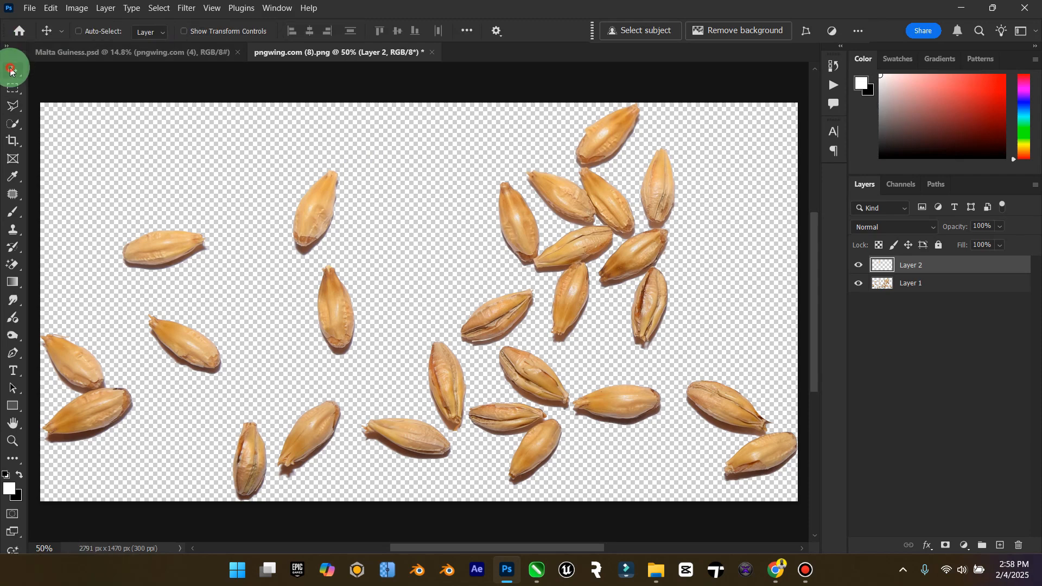
{"action": "left_click_drag", "start_coordinate": [315, 181], "coordinate": [368, 427]}
{"action": "left_click_drag", "start_coordinate": [361, 466], "coordinate": [679, 472]}
{"action": "key", "text": "z"}
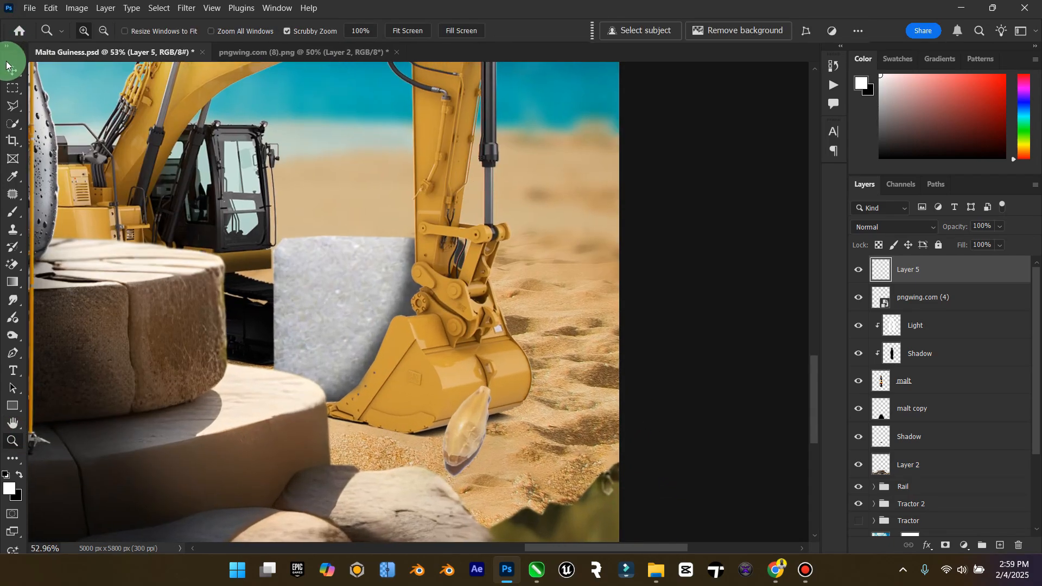
{"action": "left_click", "coordinate": [8, 68]}
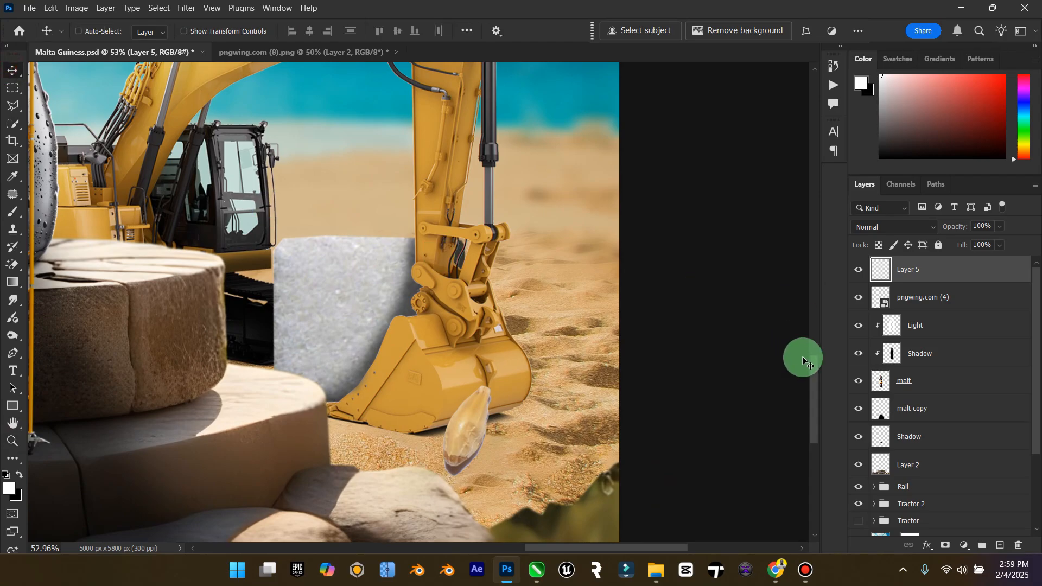
Duplicate the grain layer Layer 5 and set the lower original to Multiply, checking it with the copy hidden.
{"action": "scroll", "coordinate": [498, 465], "scroll_direction": "up", "scroll_amount": 3}
{"action": "scroll", "coordinate": [500, 464], "scroll_direction": "up", "scroll_amount": 1}
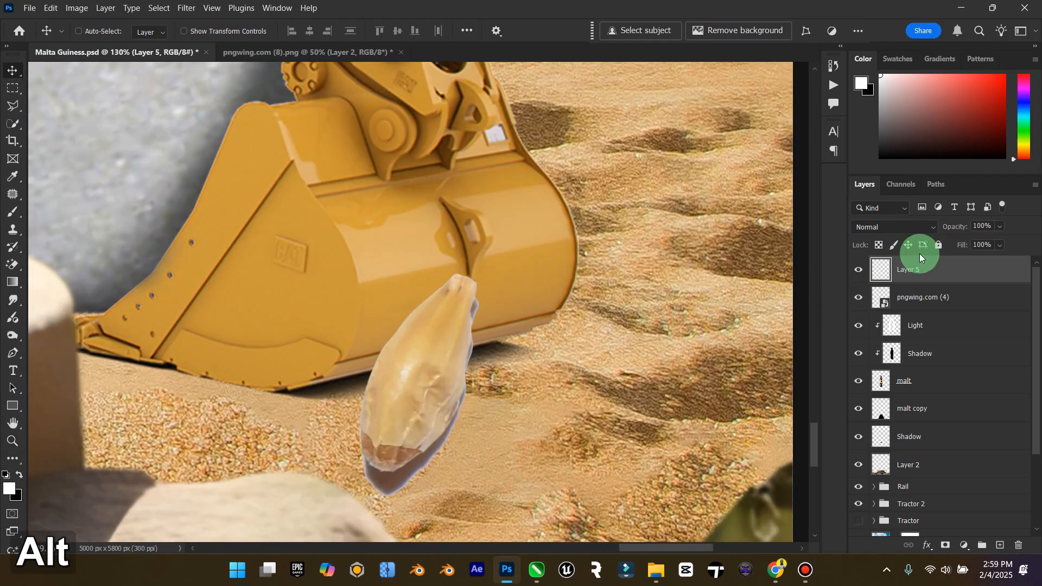
{"action": "key", "text": "ctrl+j"}
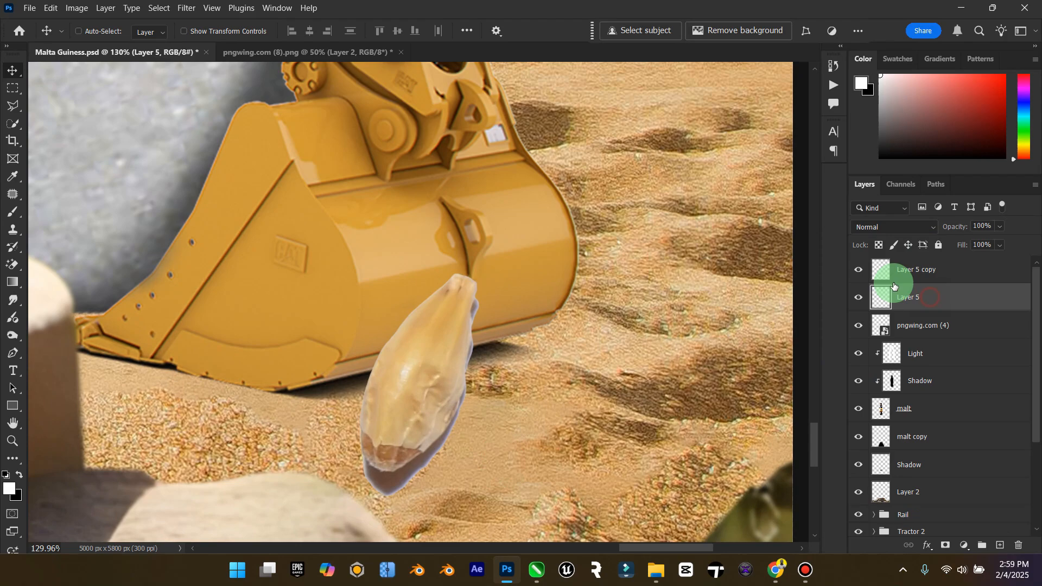
{"action": "left_click", "coordinate": [859, 270]}
{"action": "left_click", "coordinate": [949, 298]}
{"action": "left_click", "coordinate": [923, 235]}
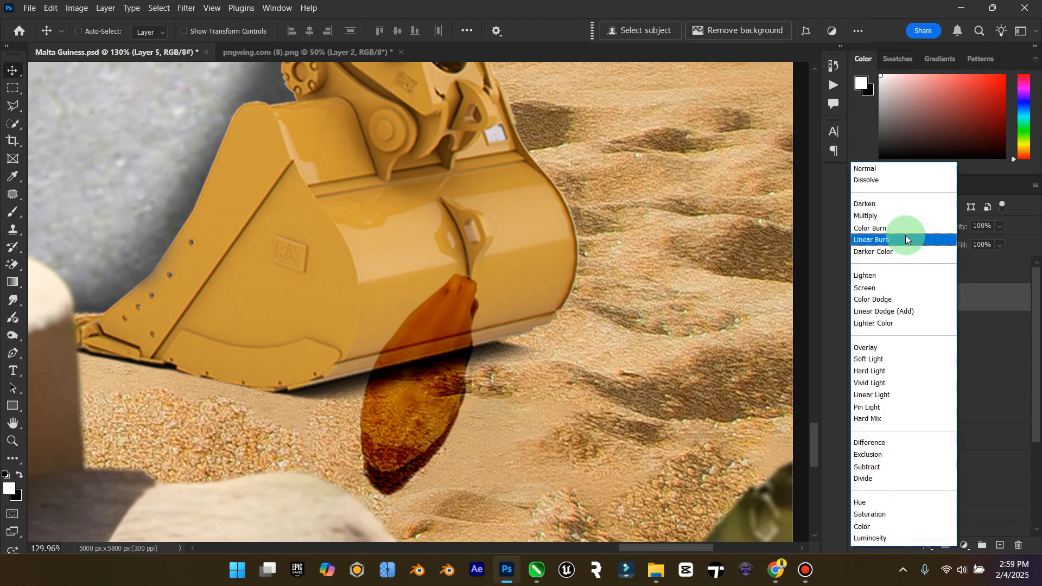
{"action": "left_click", "coordinate": [871, 216]}
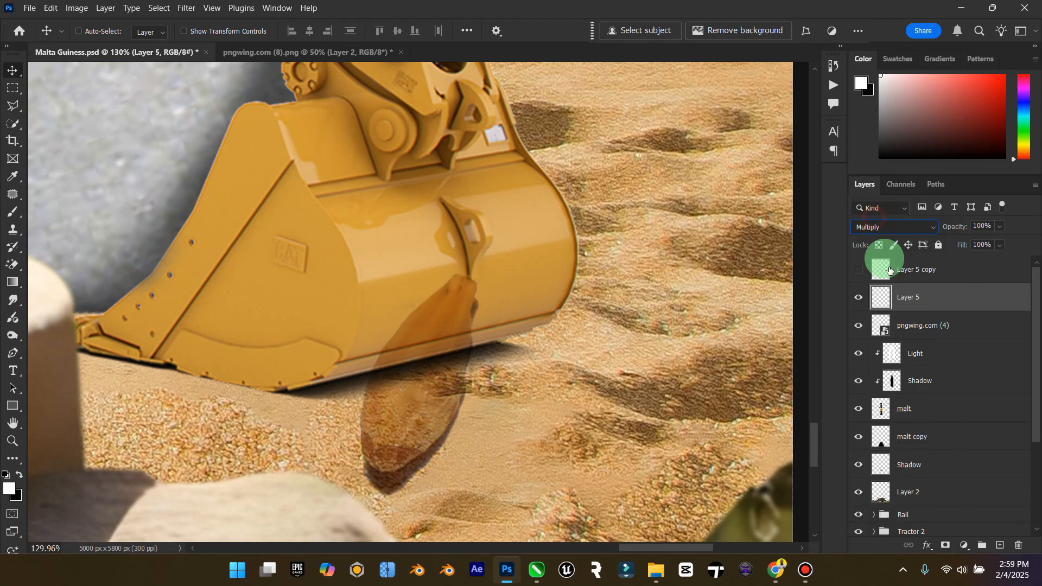
{"action": "left_click", "coordinate": [858, 270]}
Outline the shadow around the grain with the Polygonal Lasso, delete that area from Layer 5 copy and clear the selection.
{"action": "left_click", "coordinate": [4, 112]}
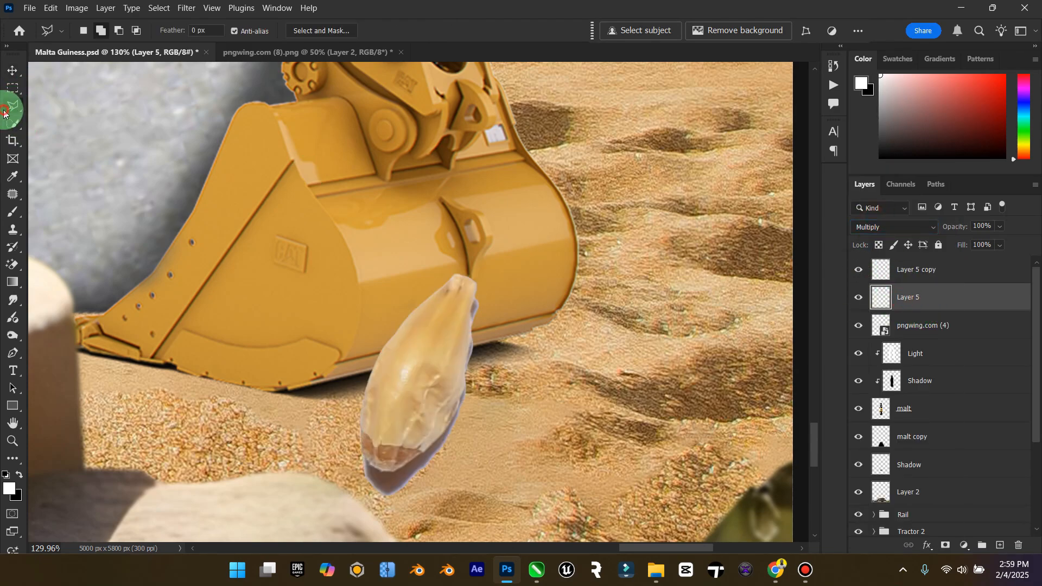
{"action": "left_click", "coordinate": [355, 450]}
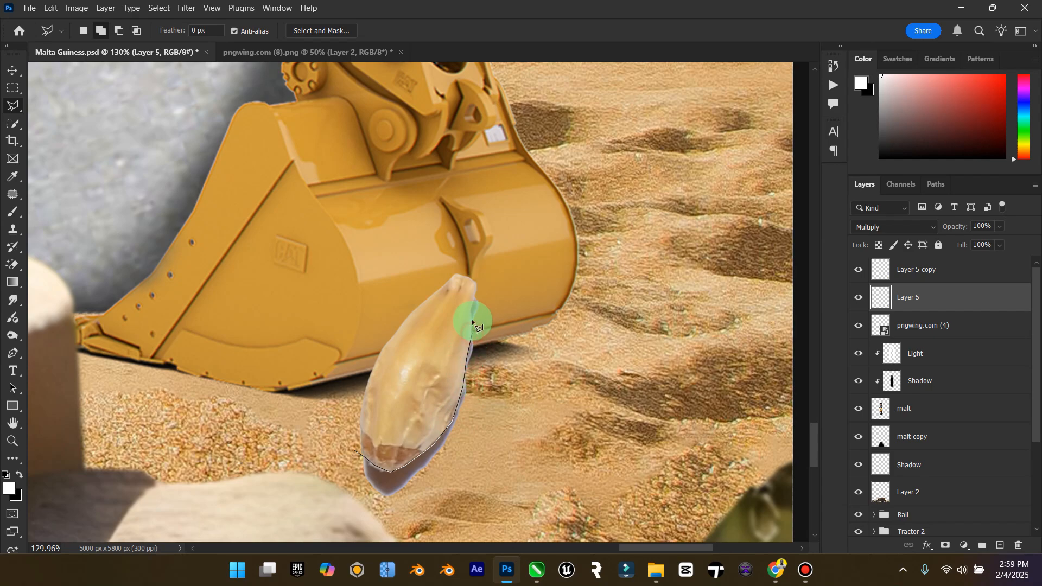
{"action": "left_click", "coordinate": [528, 350]}
{"action": "left_click", "coordinate": [504, 449]}
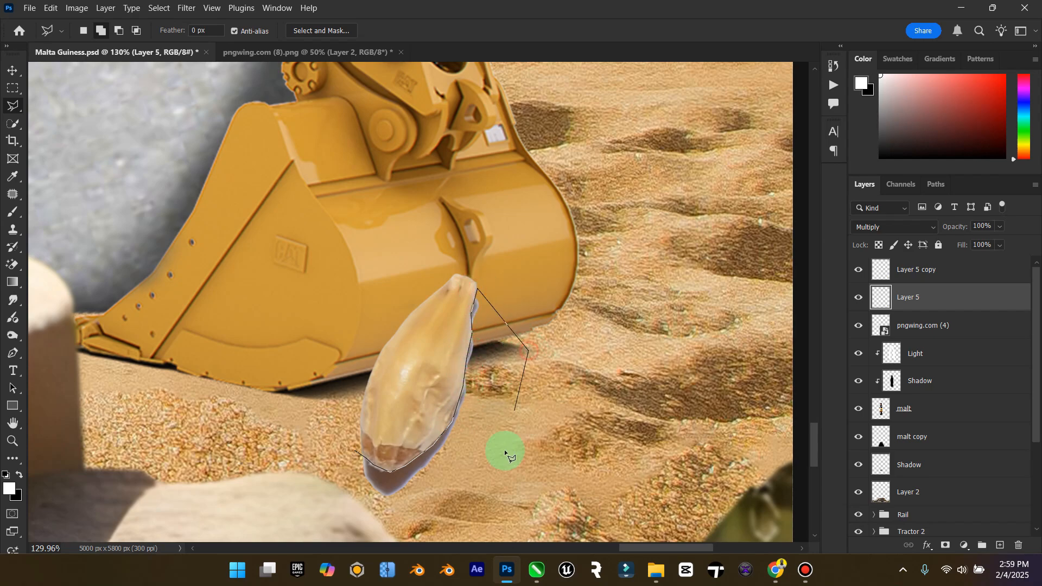
{"action": "left_click", "coordinate": [343, 506]}
{"action": "left_click", "coordinate": [319, 433]}
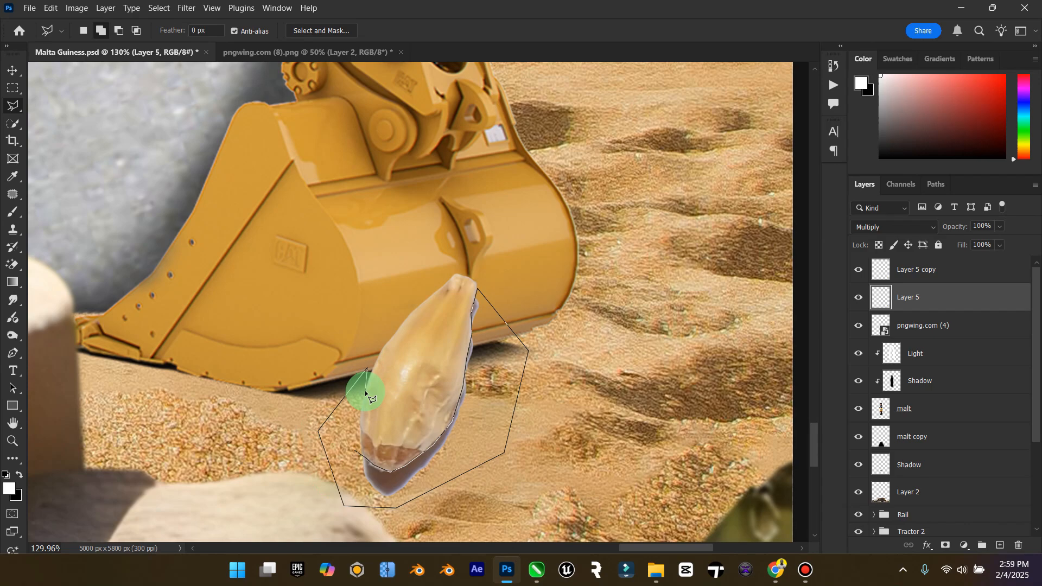
{"action": "double_click", "coordinate": [364, 453]}
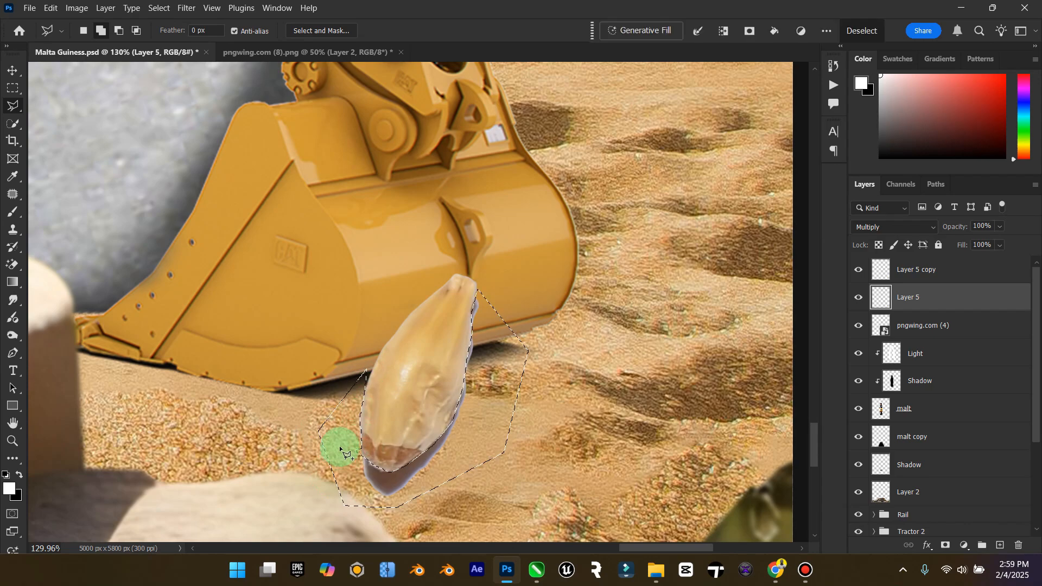
{"action": "key", "text": "Delete"}
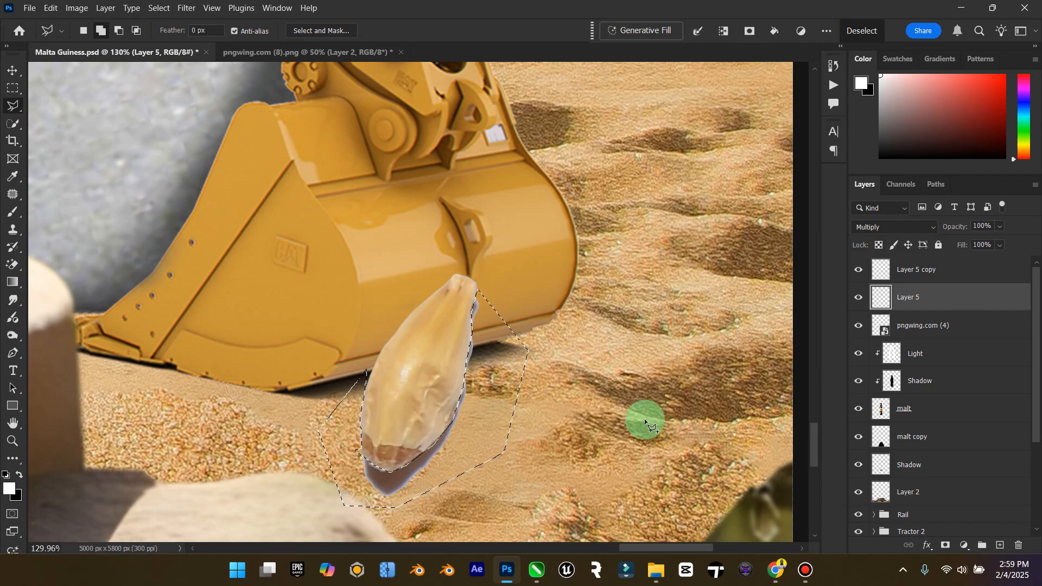
{"action": "key", "text": "ctrl+z"}
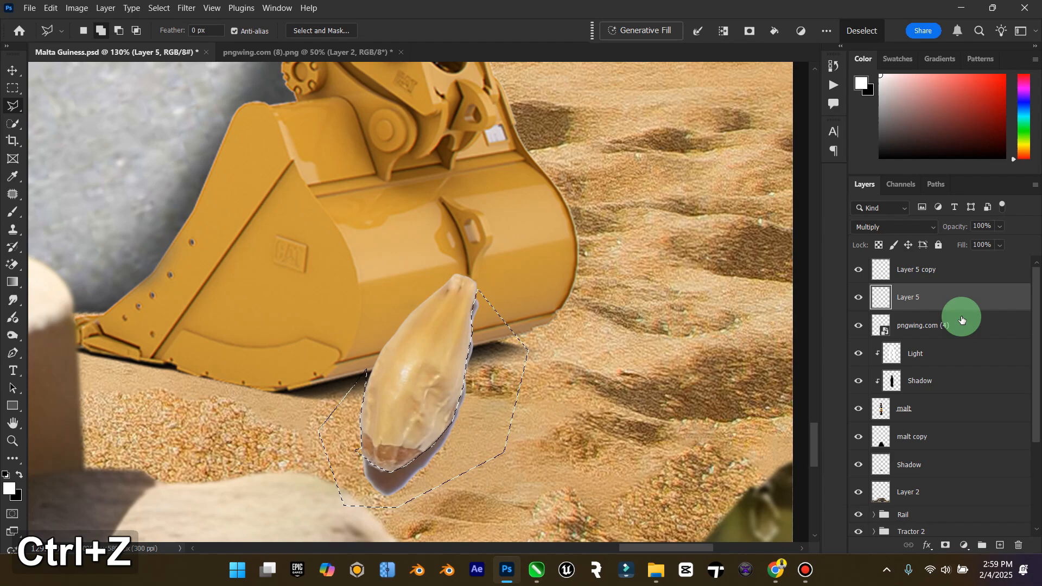
{"action": "left_click", "coordinate": [951, 282]}
{"action": "key", "text": "Delete"}
{"action": "scroll", "coordinate": [484, 233], "scroll_direction": "up", "scroll_amount": 1}
{"action": "right_click", "coordinate": [493, 241]}
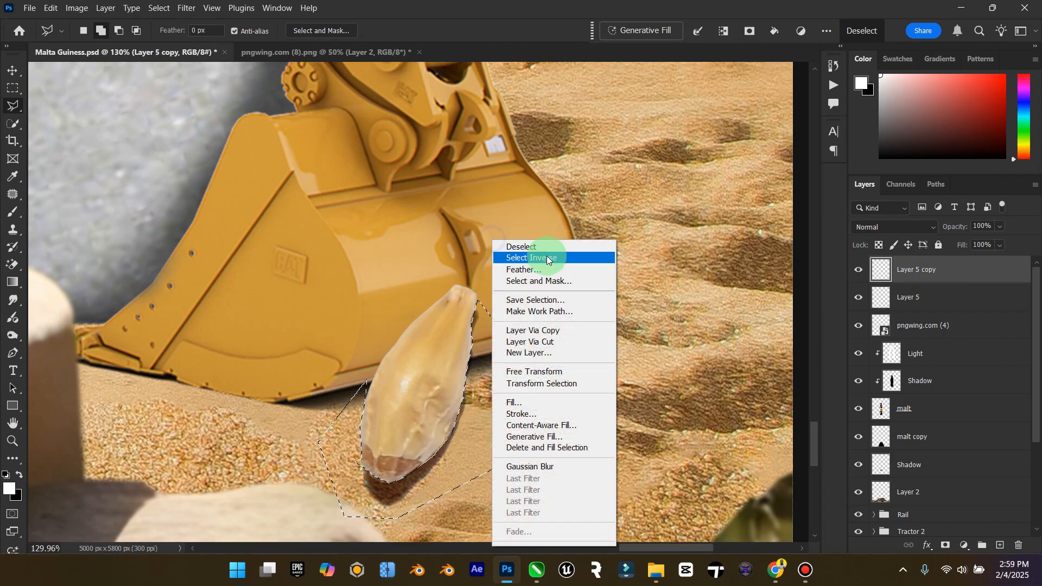
{"action": "left_click", "coordinate": [551, 249]}
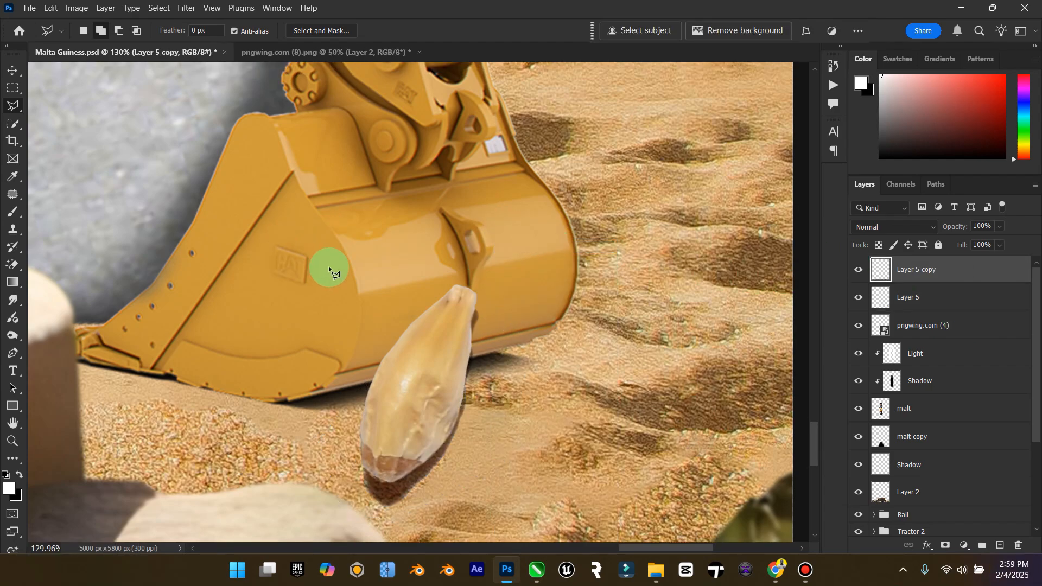
Add a new empty layer above Layer 5 copy, leaving it without any layer style.
{"action": "left_click", "coordinate": [12, 71]}
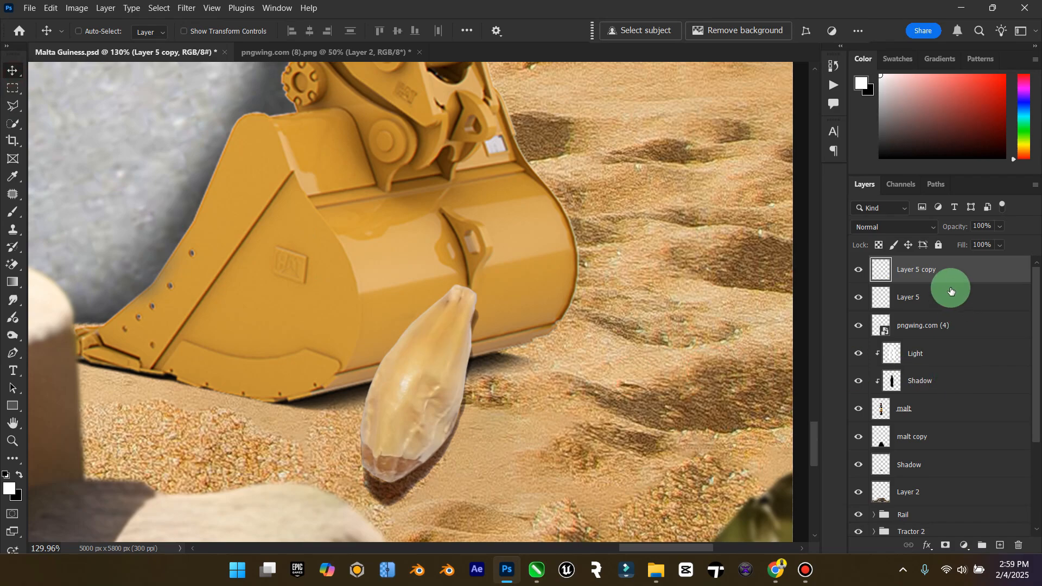
{"action": "left_click", "coordinate": [1000, 546]}
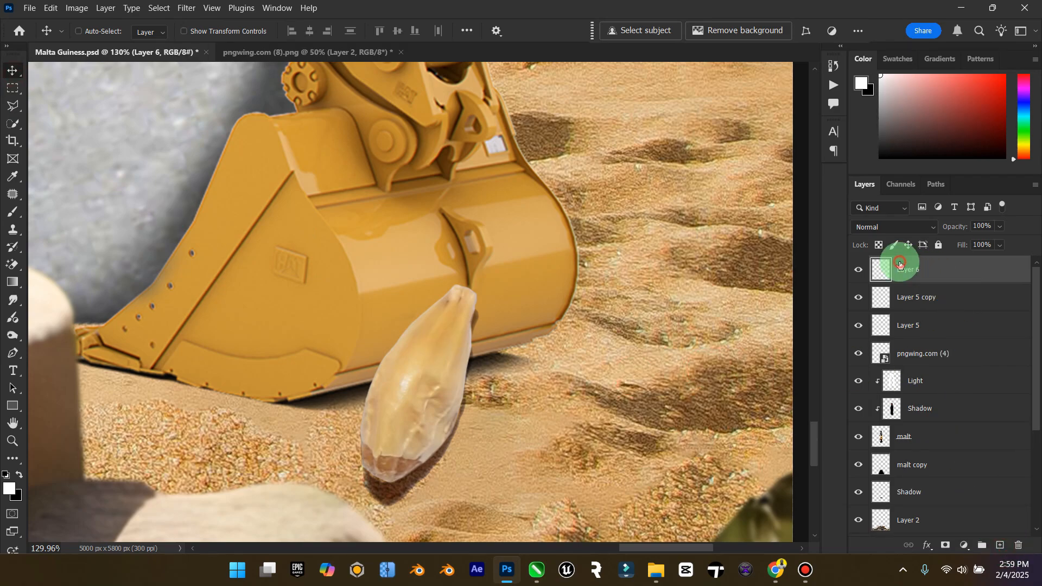
{"action": "double_click", "coordinate": [900, 264]}
{"action": "left_click", "coordinate": [944, 87]}
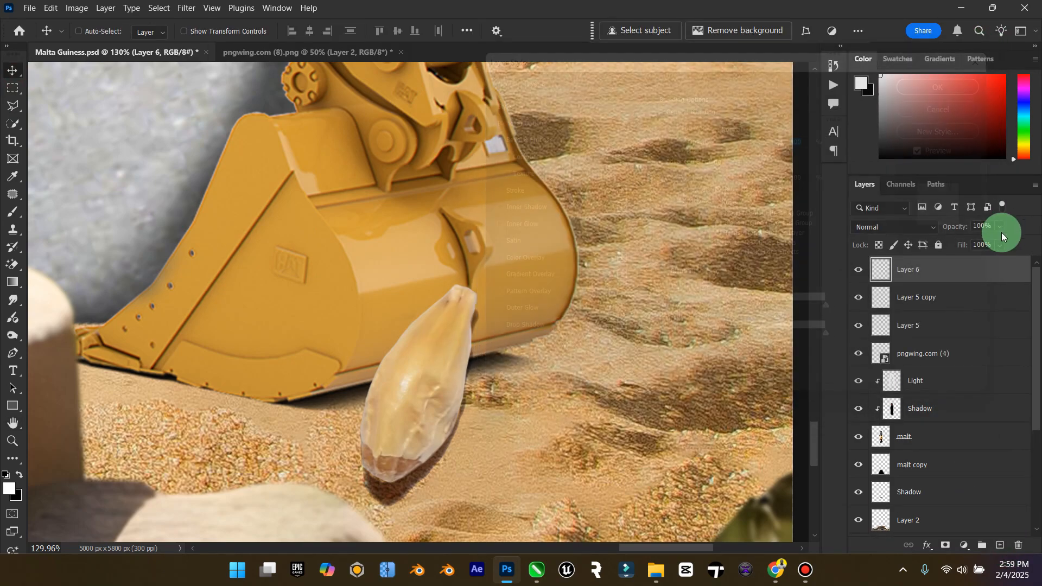
Name the new empty layer shadow and clip it to the grain layer Layer 5 copy.
{"action": "type", "text": "s"}
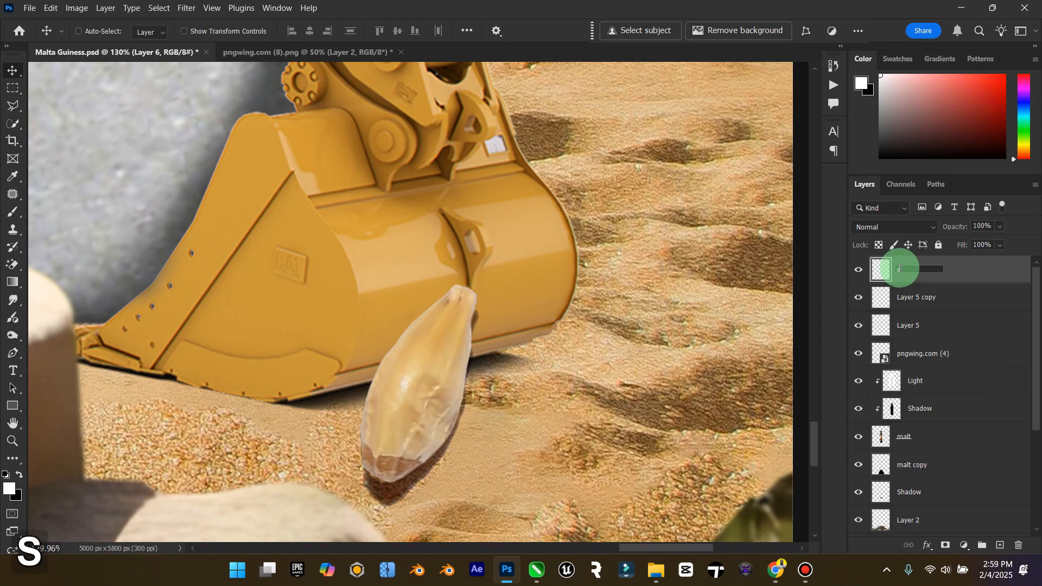
{"action": "type", "text": "hadow"}
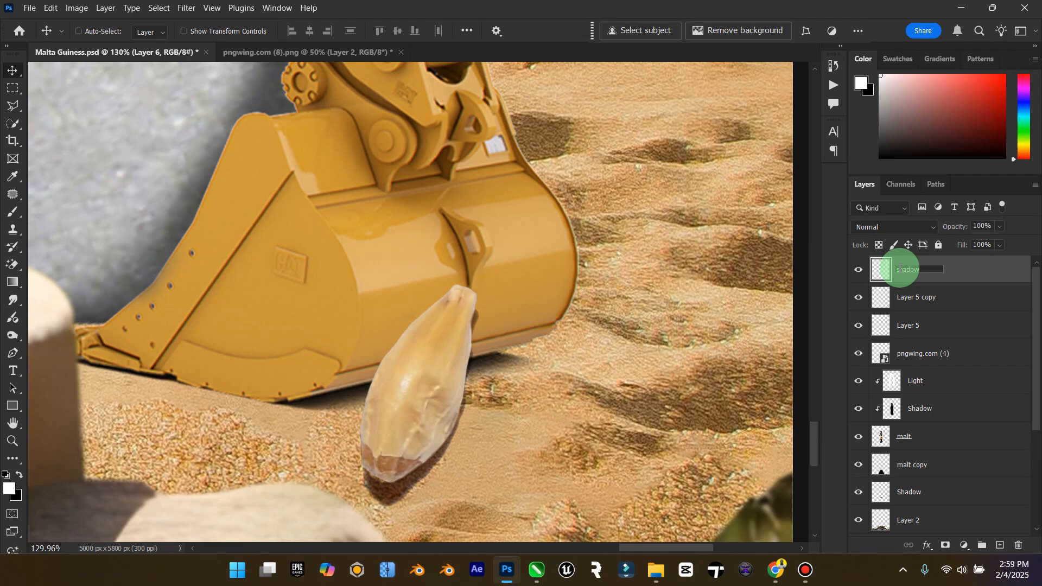
{"action": "right_click", "coordinate": [961, 276]}
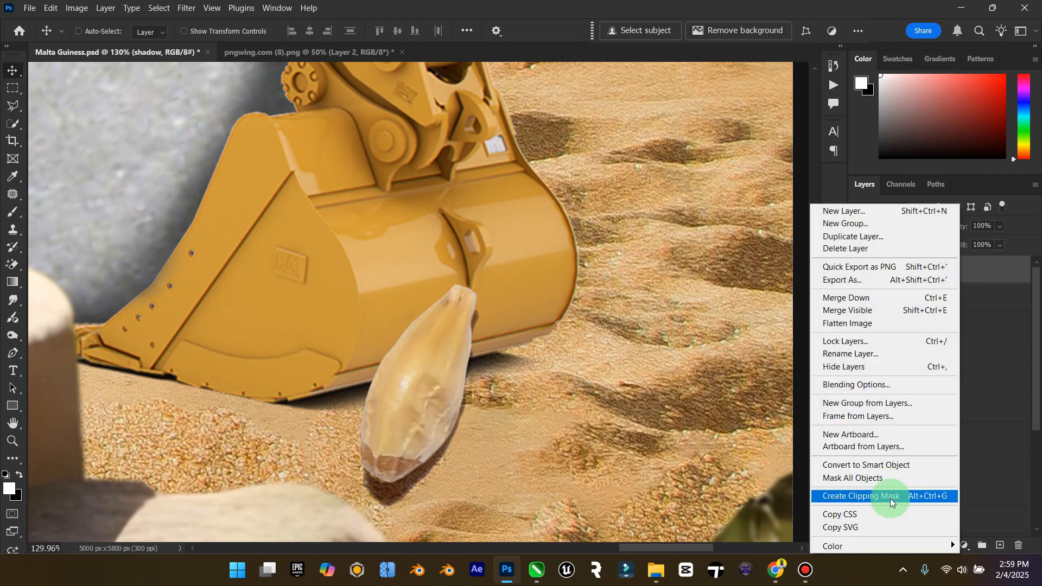
{"action": "left_click", "coordinate": [890, 498]}
Paint soft black shading along the grain's upper-left edge on the shadow layer with a size 90 brush.
{"action": "left_click", "coordinate": [19, 476]}
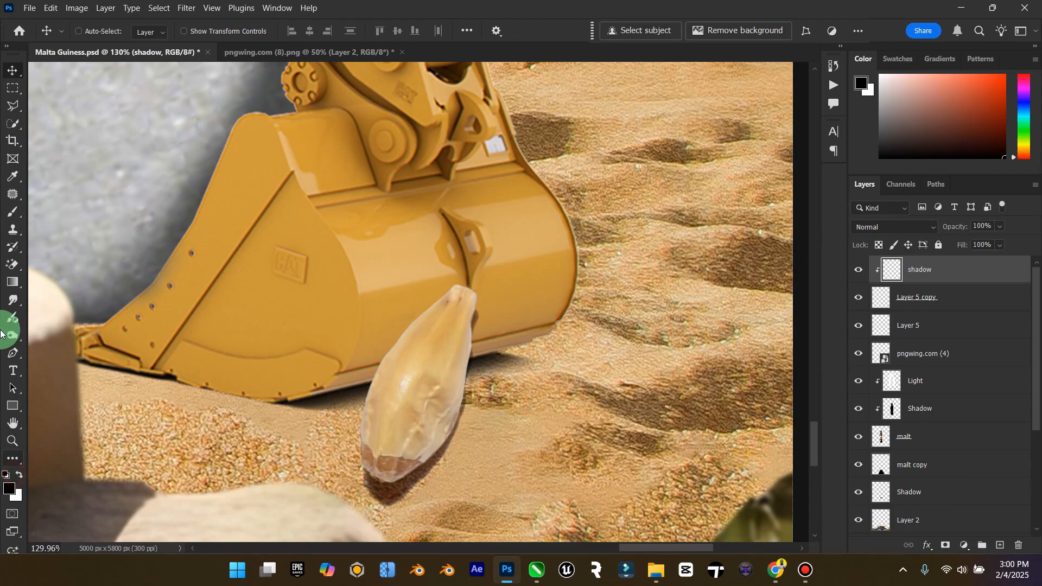
{"action": "left_click", "coordinate": [11, 212]}
{"action": "key", "text": "bracketleft"}
{"action": "key", "text": "bracketleft"}
{"action": "key", "text": "bracketleft"}
{"action": "key", "text": "bracketleft"}
{"action": "key", "text": "bracketleft"}
{"action": "key", "text": "bracketleft"}
{"action": "key", "text": "bracketleft"}
{"action": "key", "text": "bracketleft"}
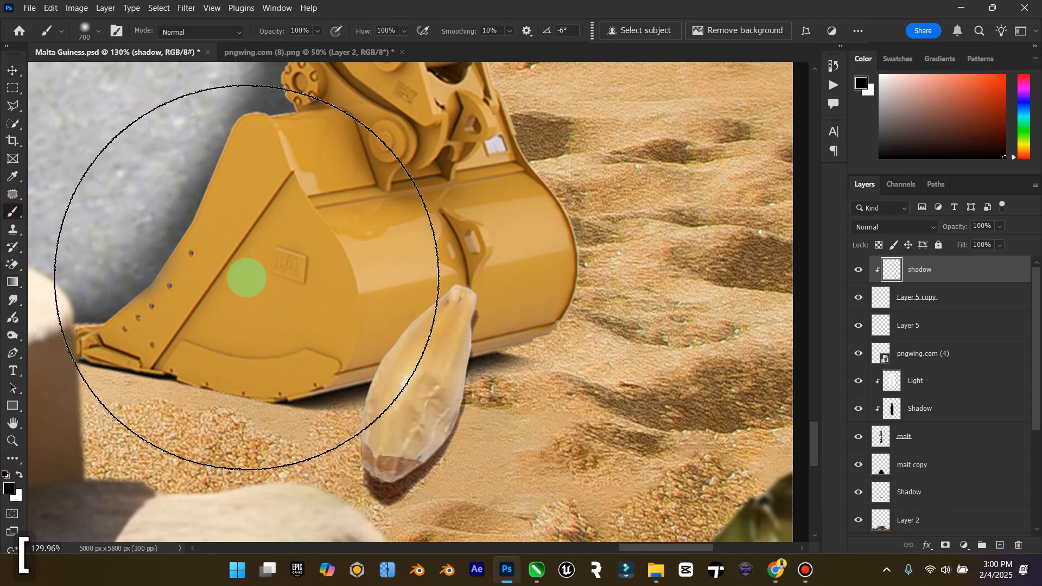
{"action": "key", "text": "bracketleft"}
{"action": "key", "text": "bracketleft"}
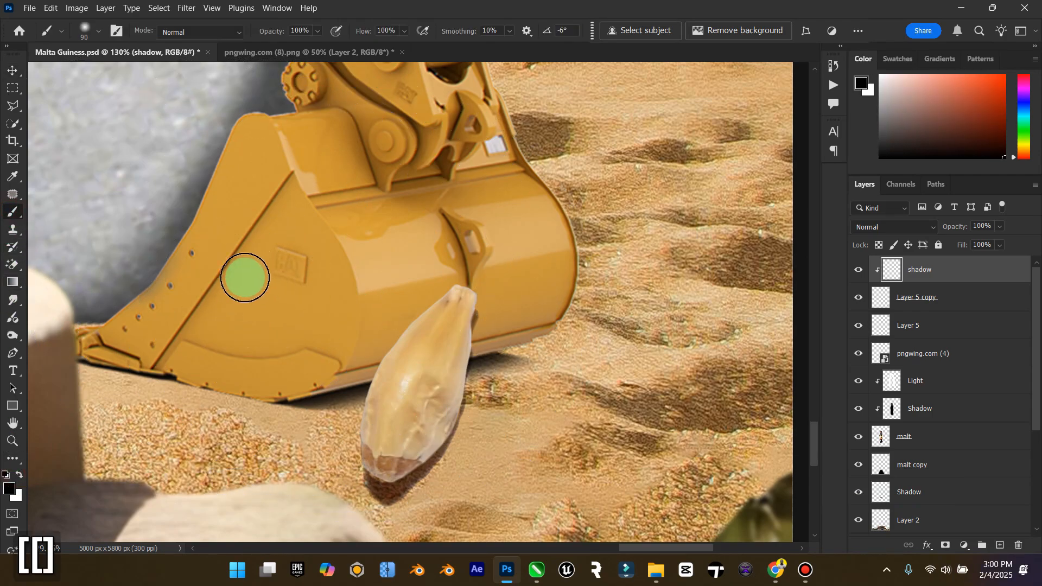
{"action": "mouse_move", "coordinate": [427, 282]}
{"action": "left_mouse_down"}
{"action": "mouse_move", "coordinate": [374, 322]}
{"action": "mouse_move", "coordinate": [334, 380]}
{"action": "mouse_move", "coordinate": [472, 255]}
{"action": "mouse_move", "coordinate": [437, 272]}
{"action": "mouse_move", "coordinate": [356, 349]}
{"action": "mouse_move", "coordinate": [331, 428]}
{"action": "mouse_move", "coordinate": [372, 365]}
{"action": "mouse_move", "coordinate": [328, 465]}
{"action": "mouse_move", "coordinate": [381, 341]}
{"action": "mouse_move", "coordinate": [473, 295]}
{"action": "mouse_move", "coordinate": [467, 281]}
{"action": "mouse_move", "coordinate": [333, 375]}
{"action": "mouse_move", "coordinate": [430, 355]}
{"action": "left_mouse_up"}
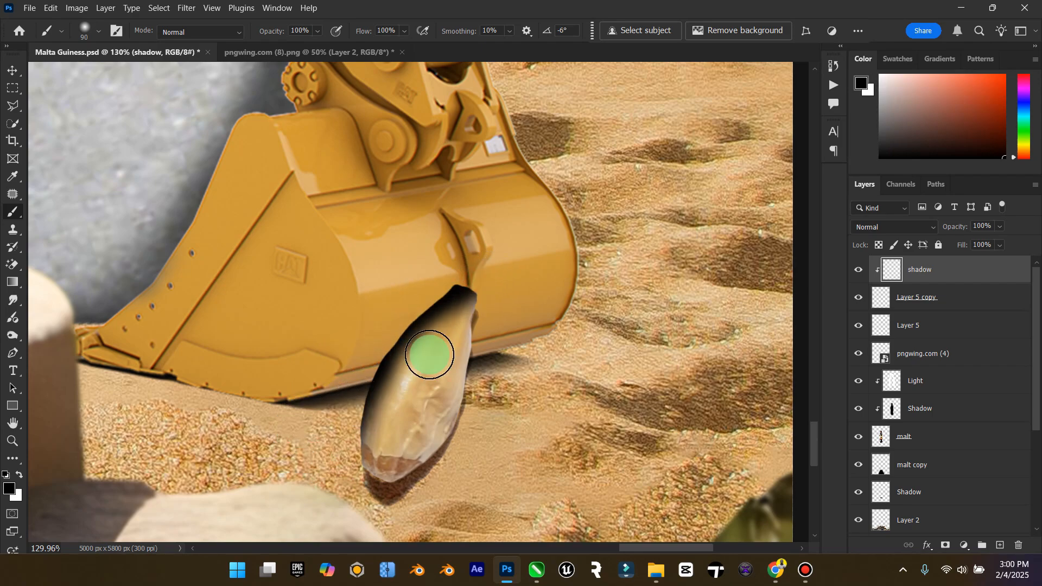
Try the shadow layer at Multiply with 68% opacity and darken both sides of the grain further.
{"action": "left_click", "coordinate": [932, 227]}
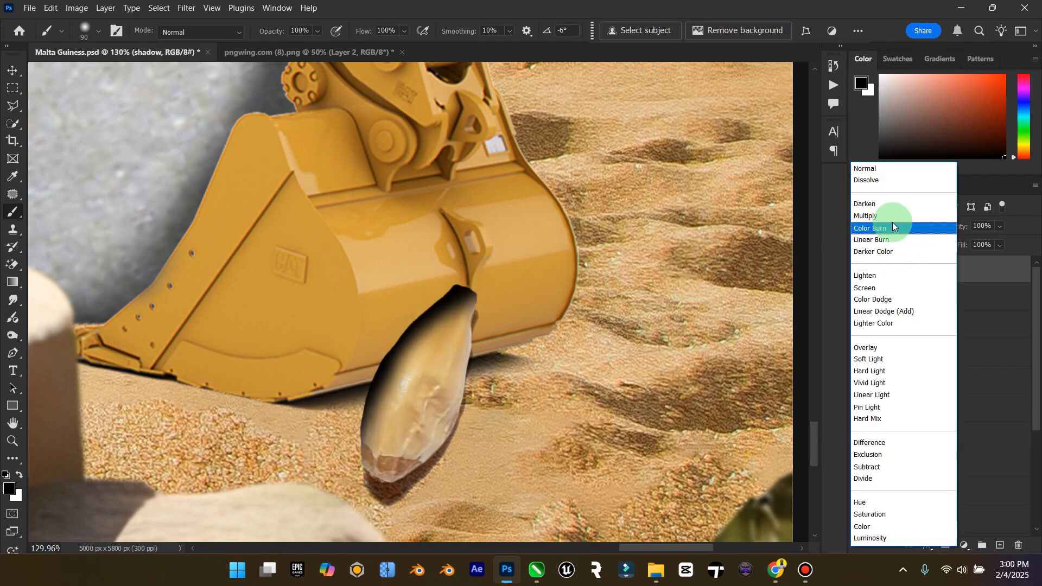
{"action": "left_click", "coordinate": [892, 222]}
{"action": "left_click_drag", "start_coordinate": [993, 244], "coordinate": [975, 244]}
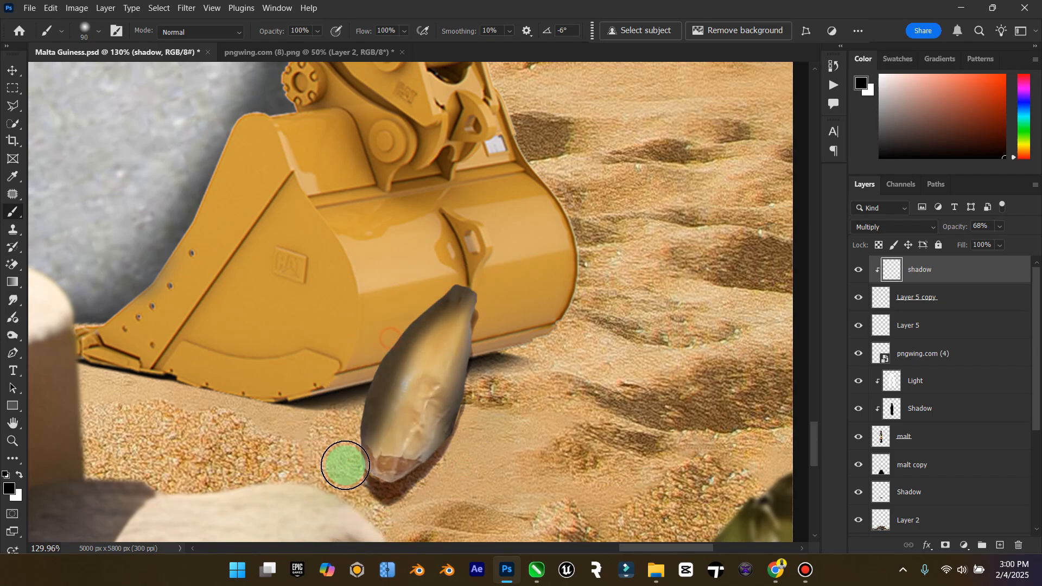
{"action": "left_click", "coordinate": [12, 441]}
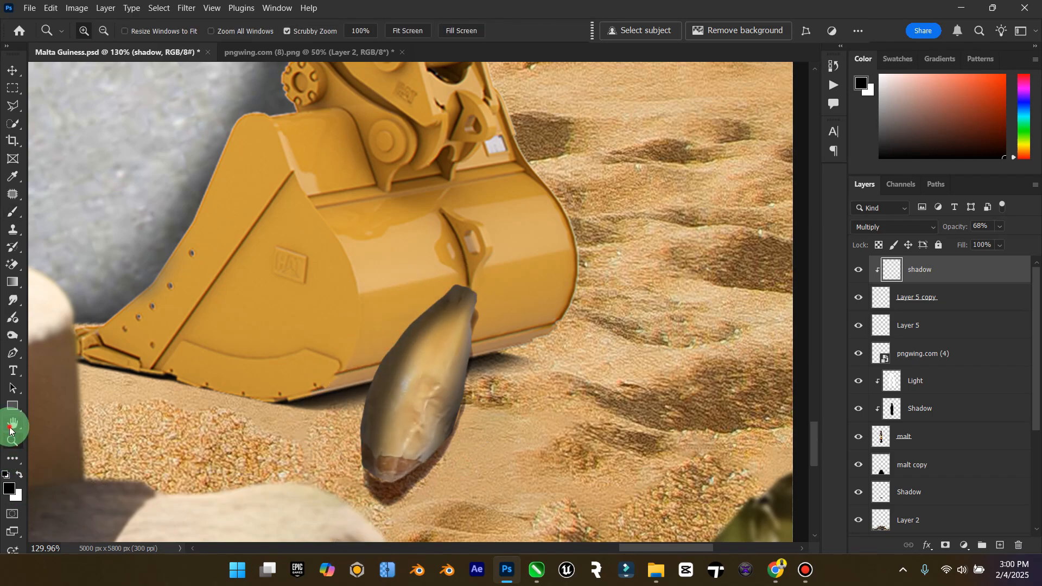
{"action": "key", "text": "ctrl+0"}
{"action": "left_click_drag", "start_coordinate": [609, 501], "coordinate": [670, 476]}
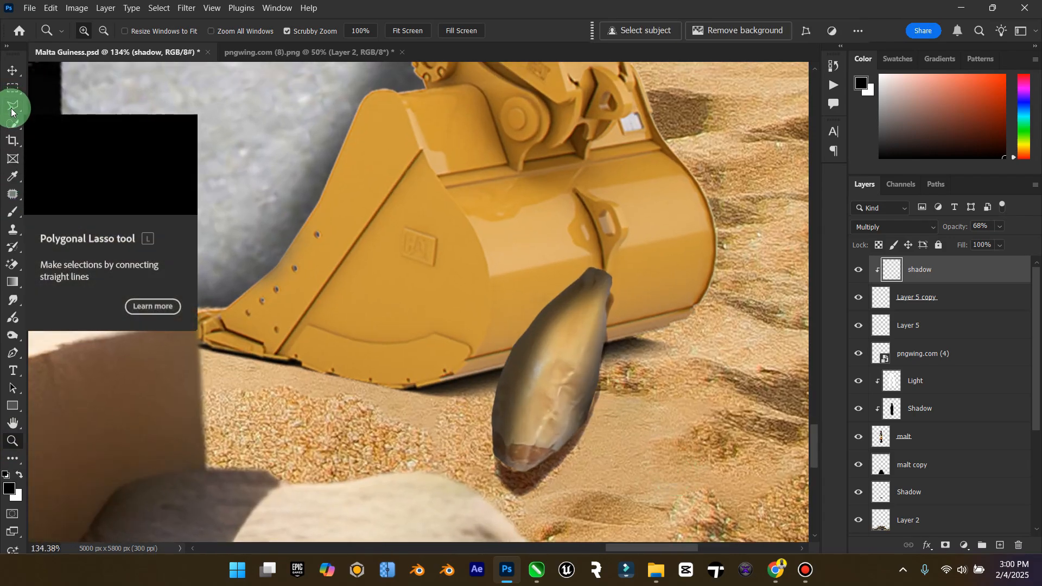
Undo the extra grain shading together with the shadow layer's opacity and blend mode changes.
{"action": "key", "text": "ctrl+z"}
{"action": "key", "text": "ctrl+z"}
{"action": "key", "text": "ctrl+z"}
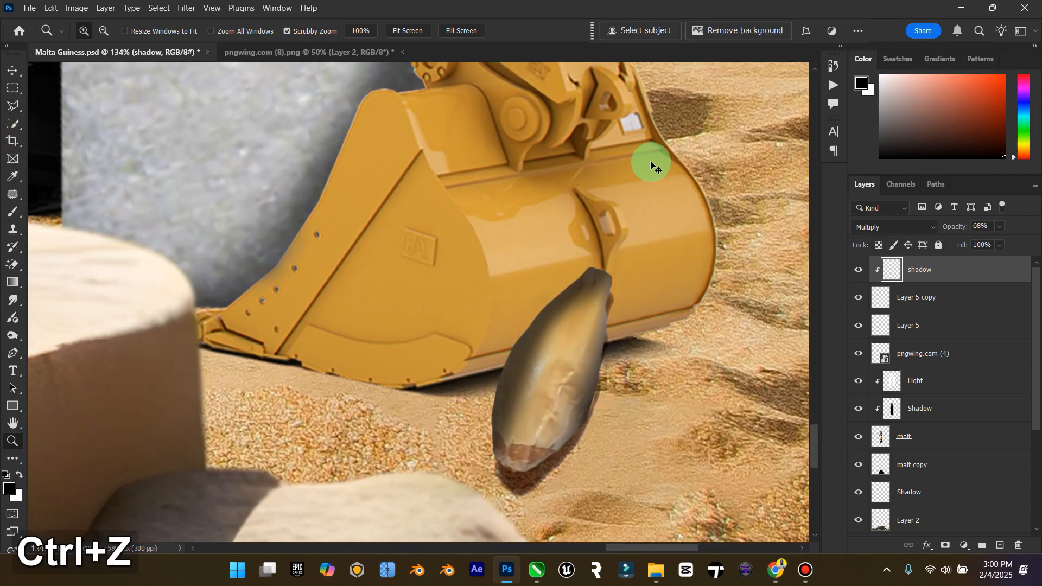
{"action": "key", "text": "ctrl+z"}
{"action": "key", "text": "ctrl+z"}
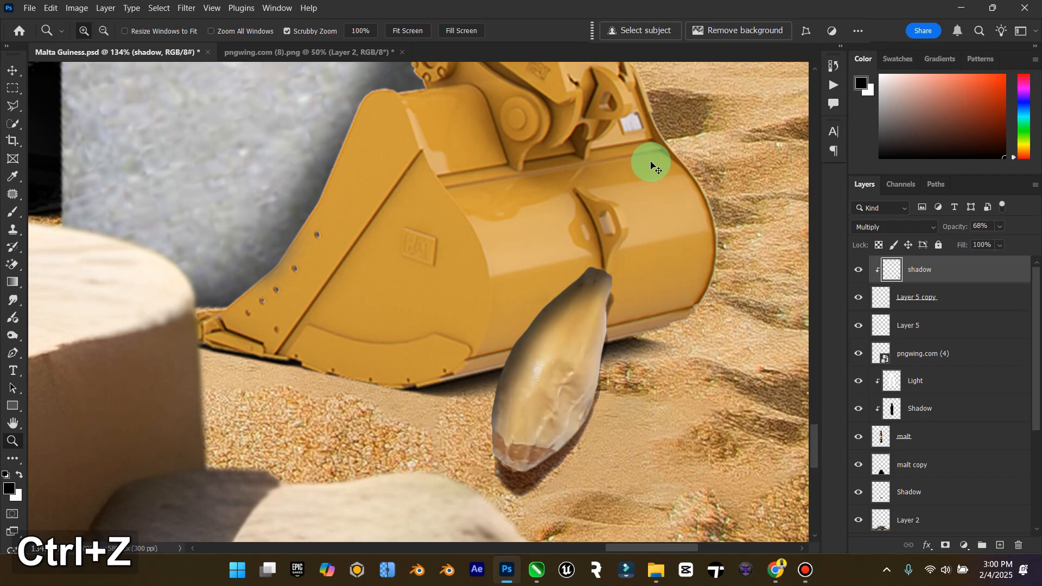
{"action": "key", "text": "ctrl+z"}
{"action": "key", "text": "ctrl+z"}
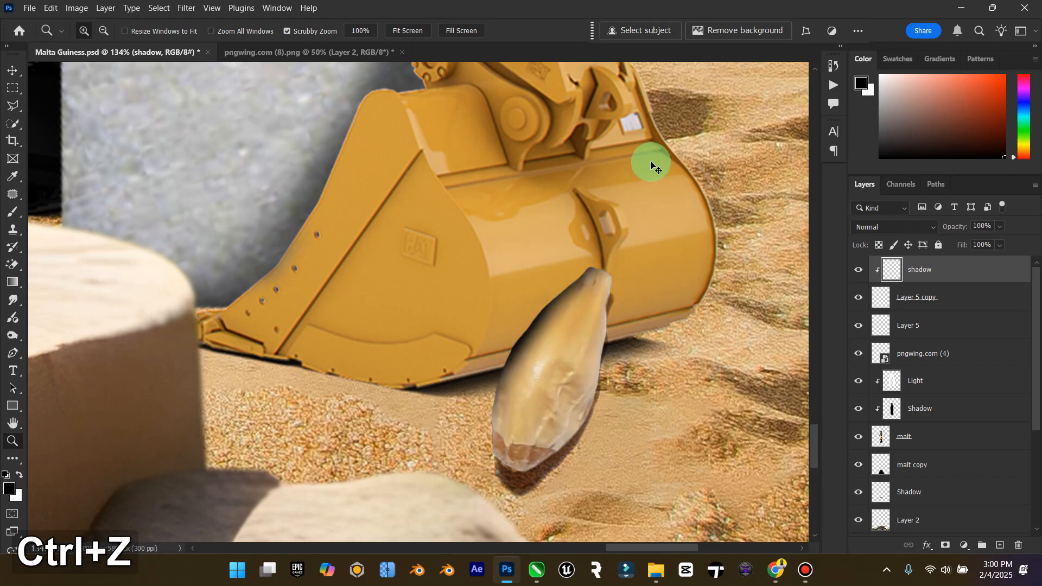
Set the shadow layer to Multiply at 48% opacity and save the Malta Guiness document.
{"action": "left_click", "coordinate": [930, 228]}
{"action": "left_click", "coordinate": [906, 216]}
{"action": "left_click", "coordinate": [1001, 226]}
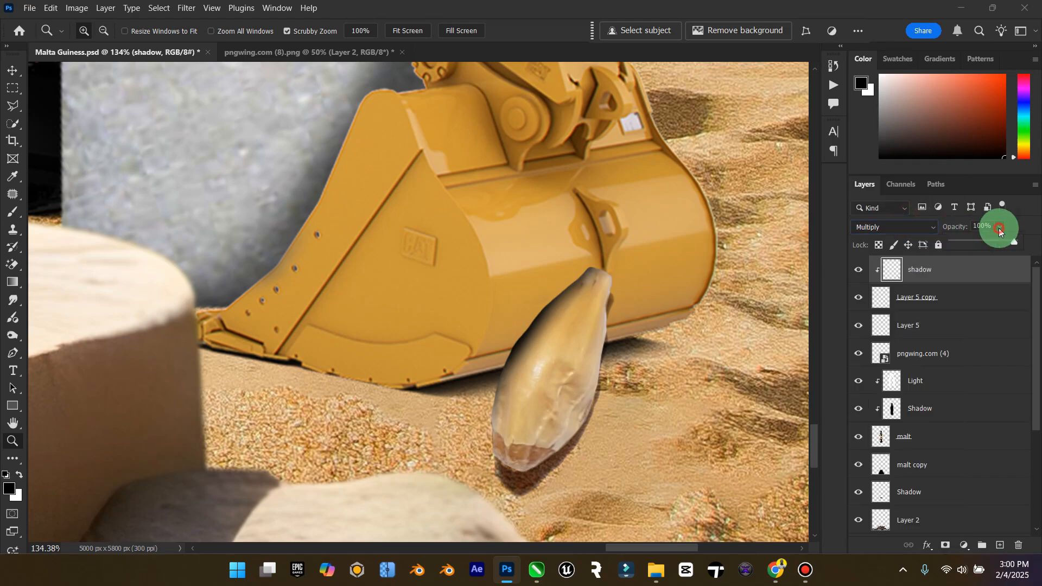
{"action": "left_click_drag", "start_coordinate": [983, 241], "coordinate": [988, 243]}
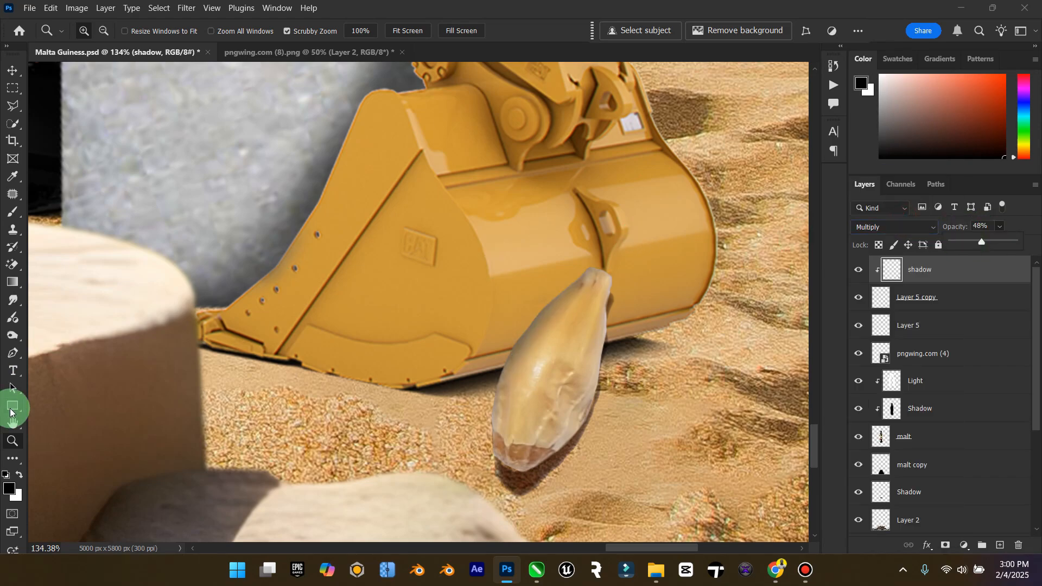
{"action": "double_click", "coordinate": [13, 423]}
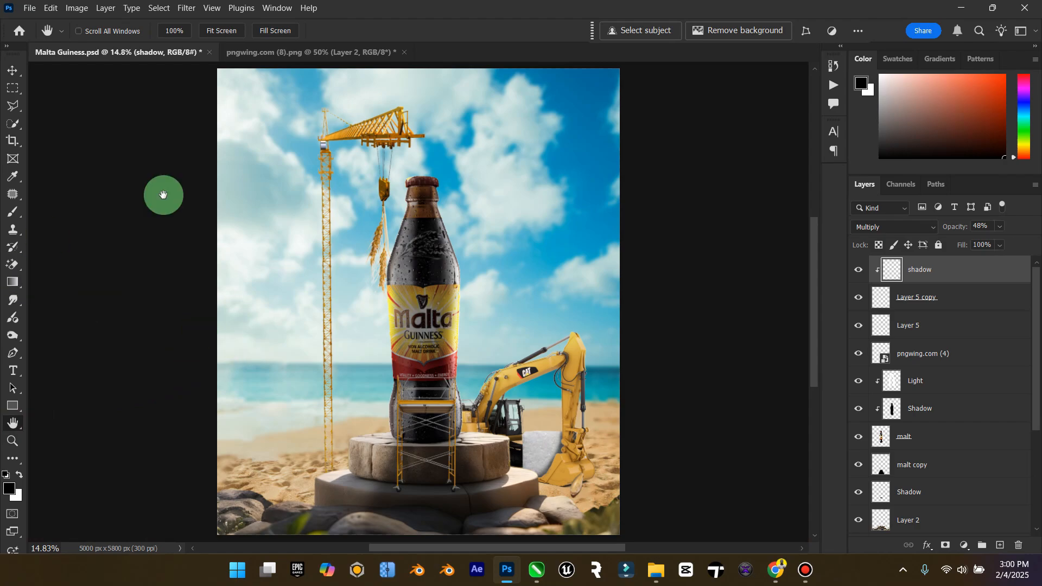
{"action": "left_click", "coordinate": [13, 70]}
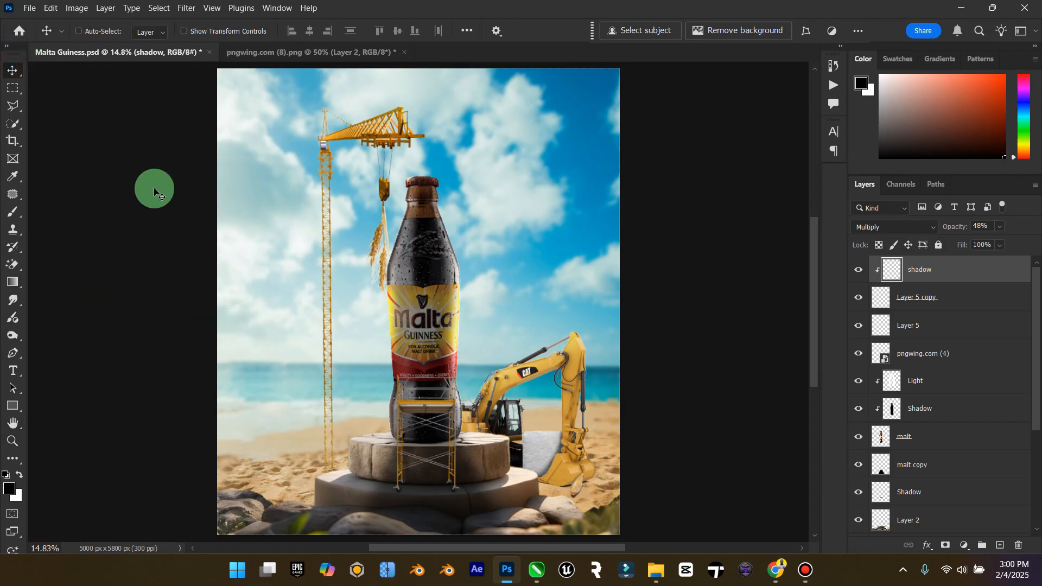
{"action": "key", "text": "ctrl+s"}
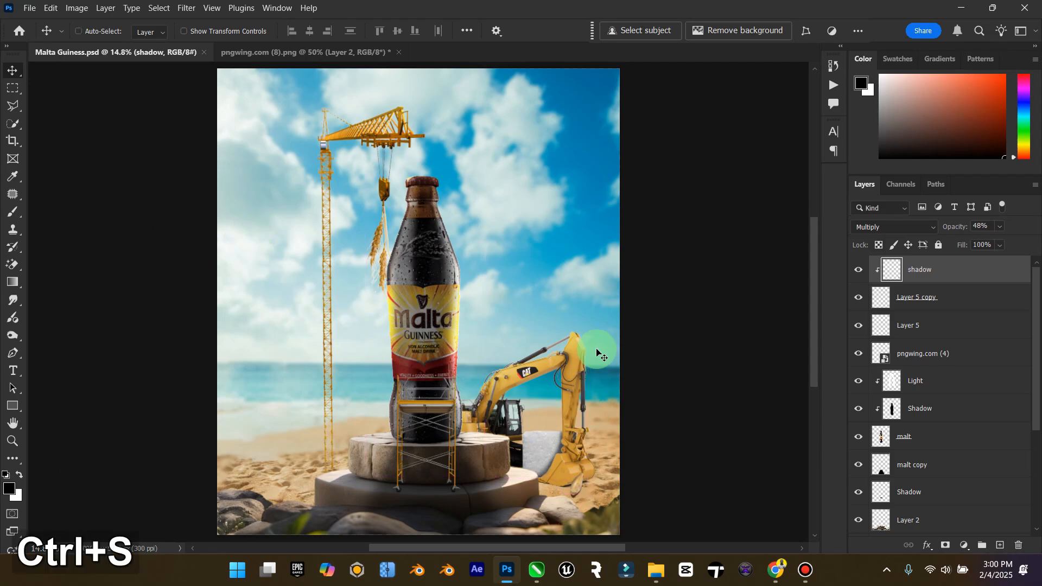
Open the image 674612293e from the Downloads folder in Photoshop and select the woman in the lab coat as the subject.
{"action": "mouse_move", "coordinate": [668, 580]}
{"action": "left_click", "coordinate": [562, 519]}
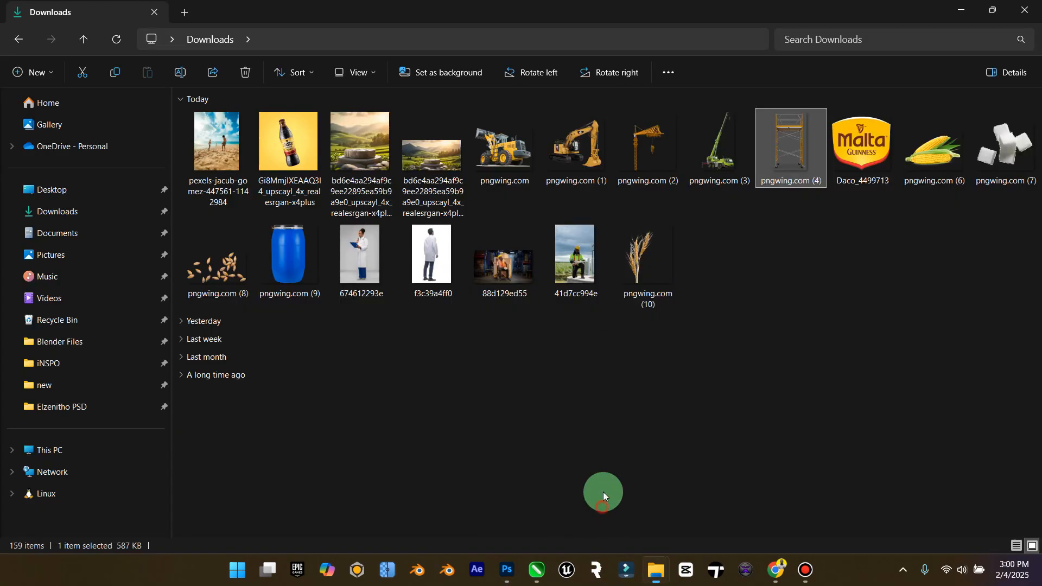
{"action": "left_click", "coordinate": [342, 247]}
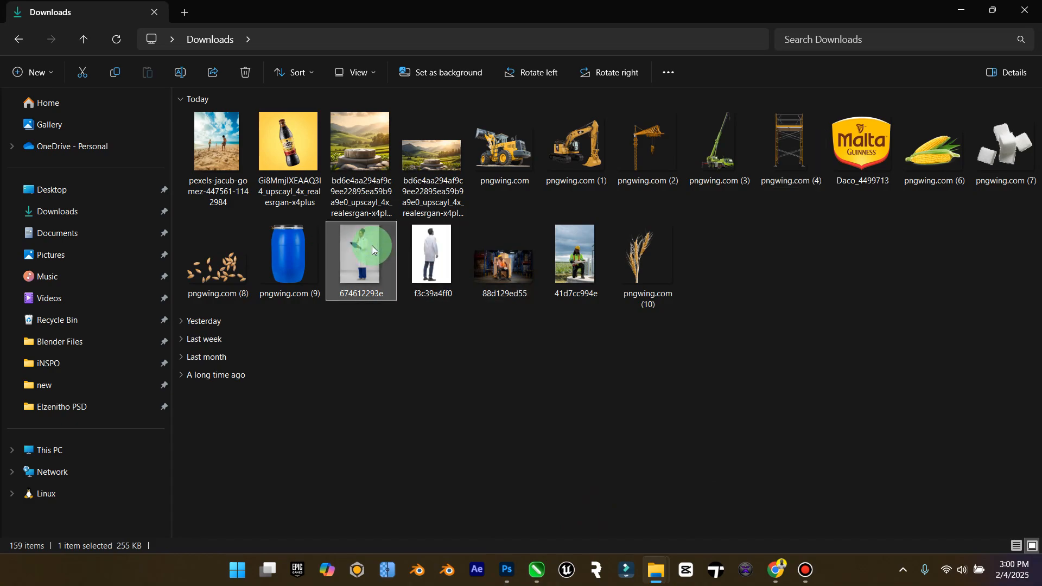
{"action": "right_click", "coordinate": [372, 246]}
{"action": "mouse_move", "coordinate": [607, 72]}
{"action": "left_click", "coordinate": [651, 90]}
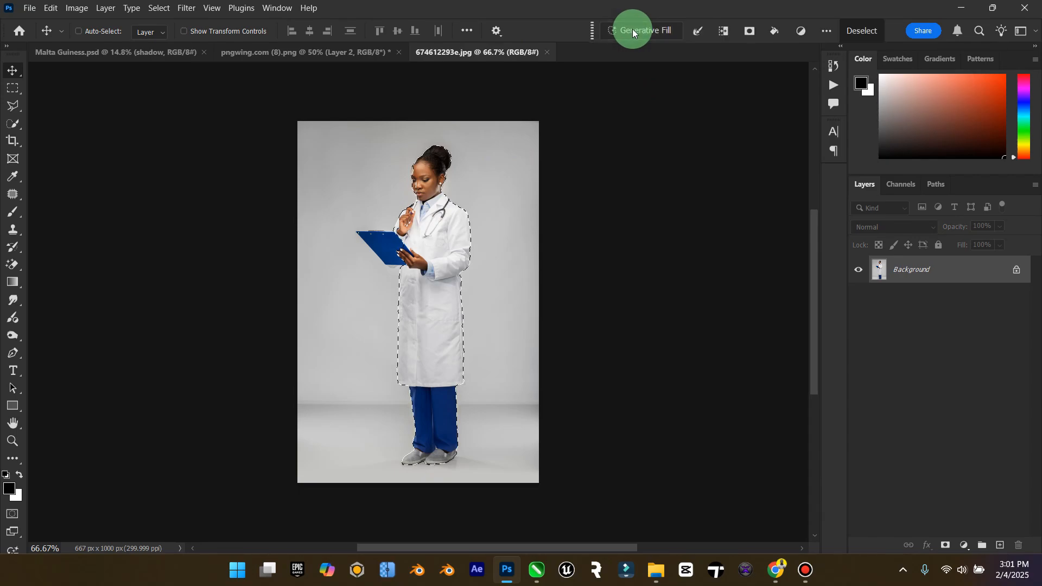
Add the blue clipboard with its metal clip and the paper below it to the selection using the Polygonal Lasso.
{"action": "key", "text": "z"}
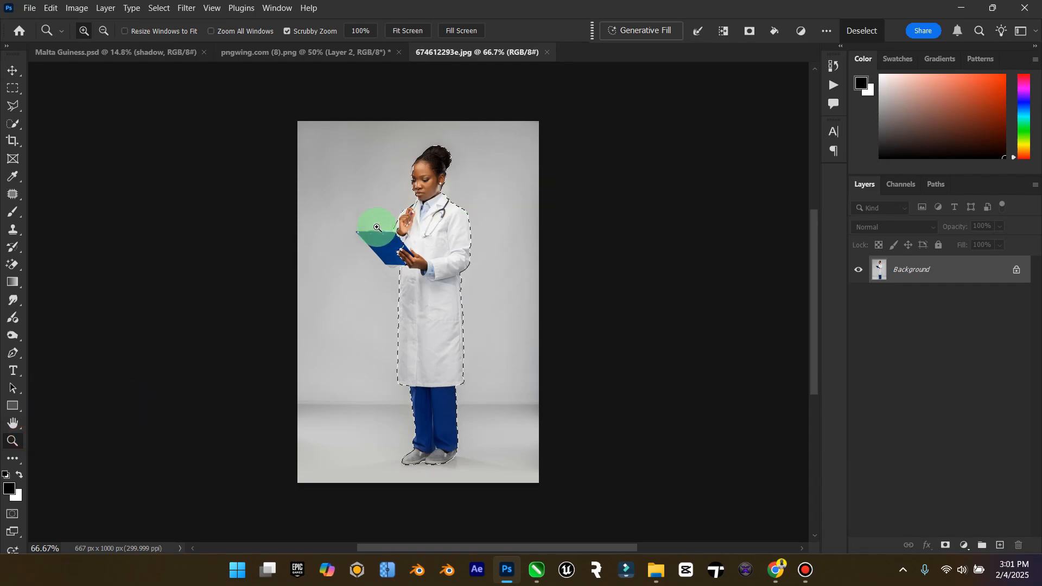
{"action": "left_click_drag", "start_coordinate": [372, 225], "coordinate": [449, 221]}
{"action": "left_click", "coordinate": [13, 106]}
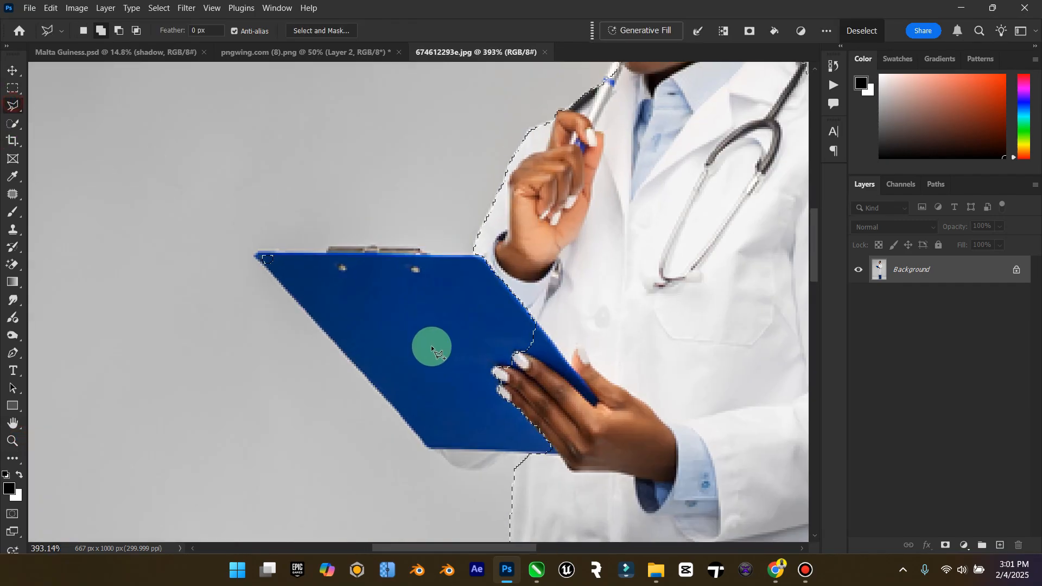
{"action": "left_click", "coordinate": [574, 459]}
{"action": "left_click", "coordinate": [489, 466]}
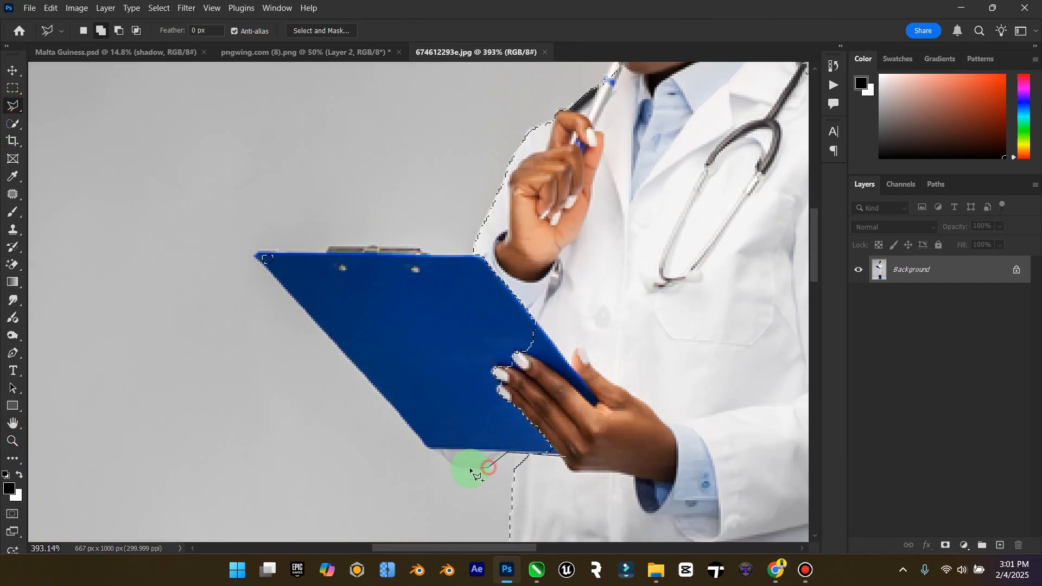
{"action": "left_click", "coordinate": [428, 450]}
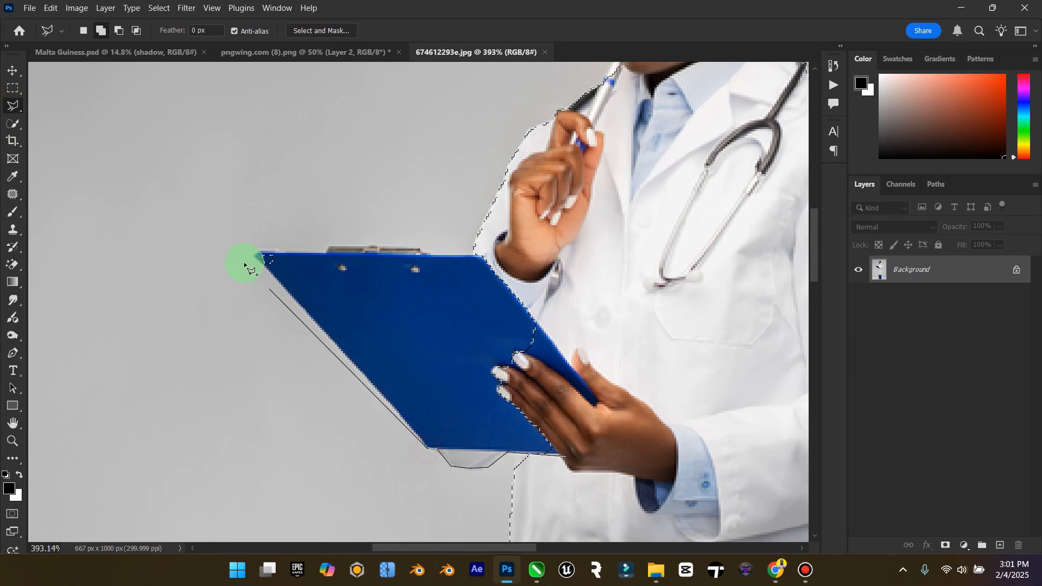
{"action": "left_click", "coordinate": [255, 254]}
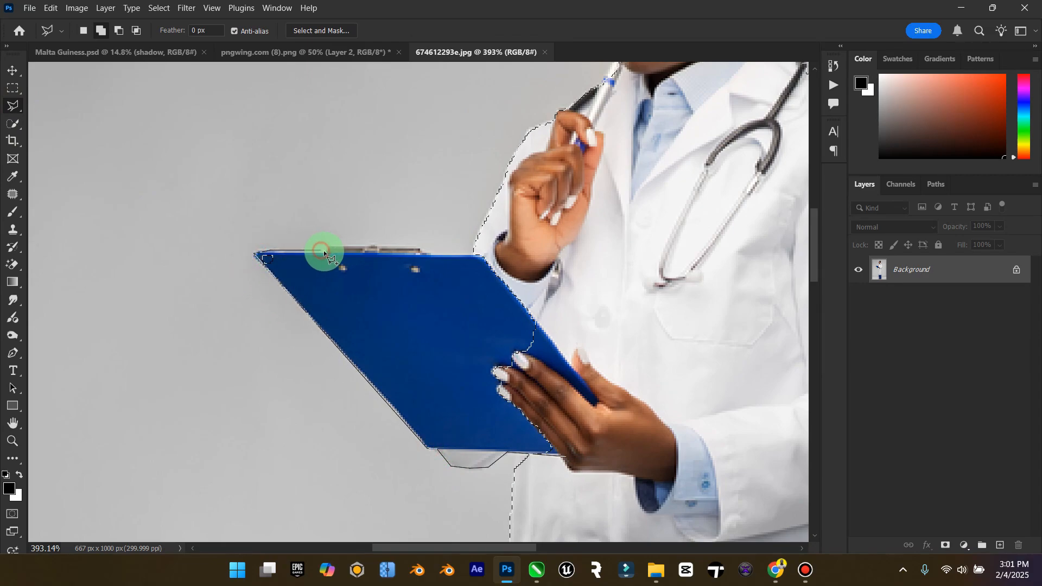
{"action": "left_click", "coordinate": [326, 248]}
{"action": "left_click", "coordinate": [425, 256]}
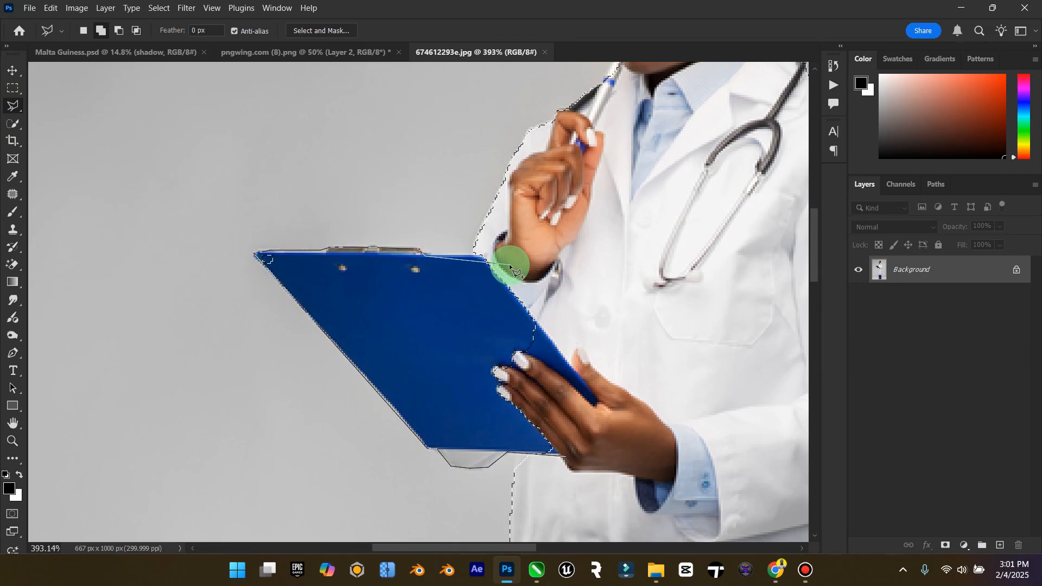
{"action": "left_click", "coordinate": [478, 252]}
Add the missing edge of the woman's face and forehead to the selection with the Polygonal Lasso.
{"action": "scroll", "coordinate": [614, 295], "scroll_direction": "up", "scroll_amount": 1}
{"action": "scroll", "coordinate": [614, 295], "scroll_direction": "up", "scroll_amount": 5}
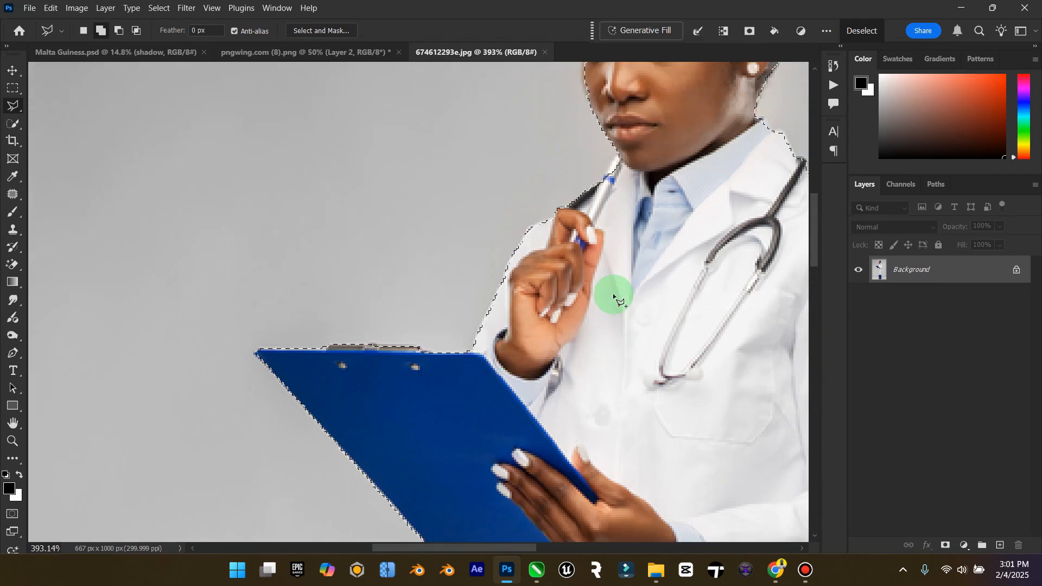
{"action": "left_click", "coordinate": [604, 347]}
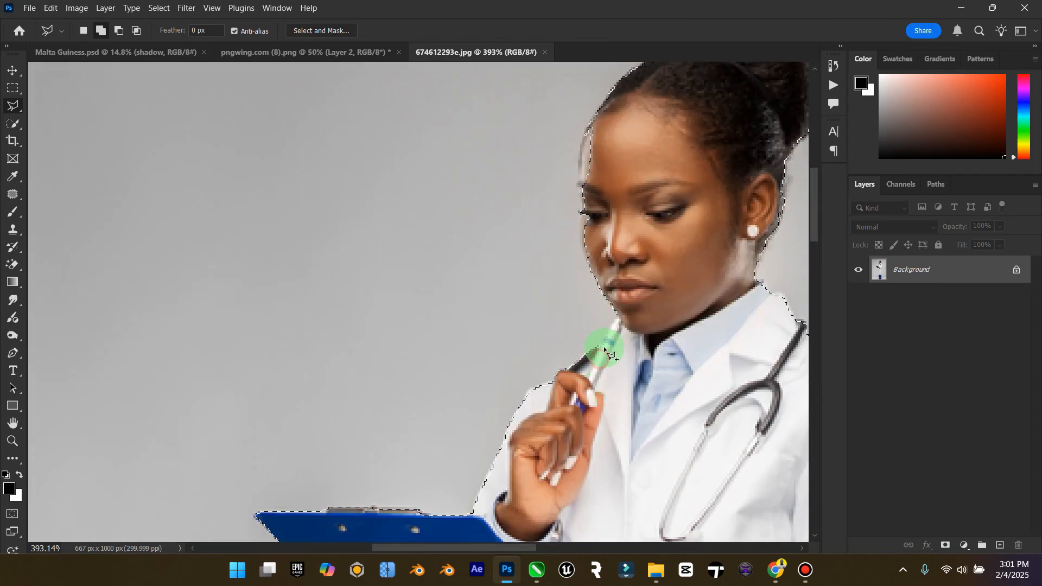
{"action": "scroll", "coordinate": [651, 341], "scroll_direction": "up", "scroll_amount": 1}
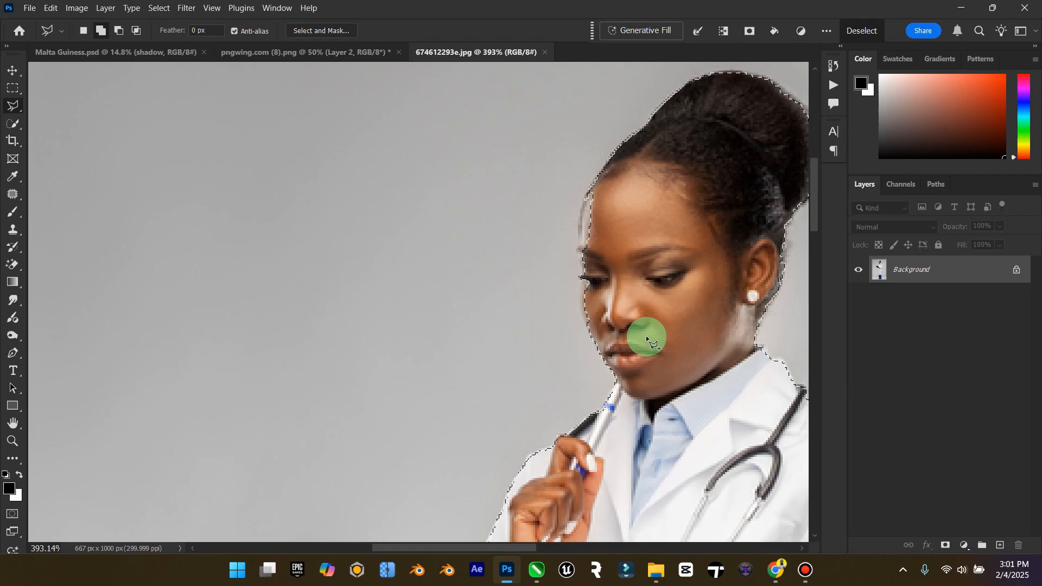
{"action": "left_click", "coordinate": [579, 300]}
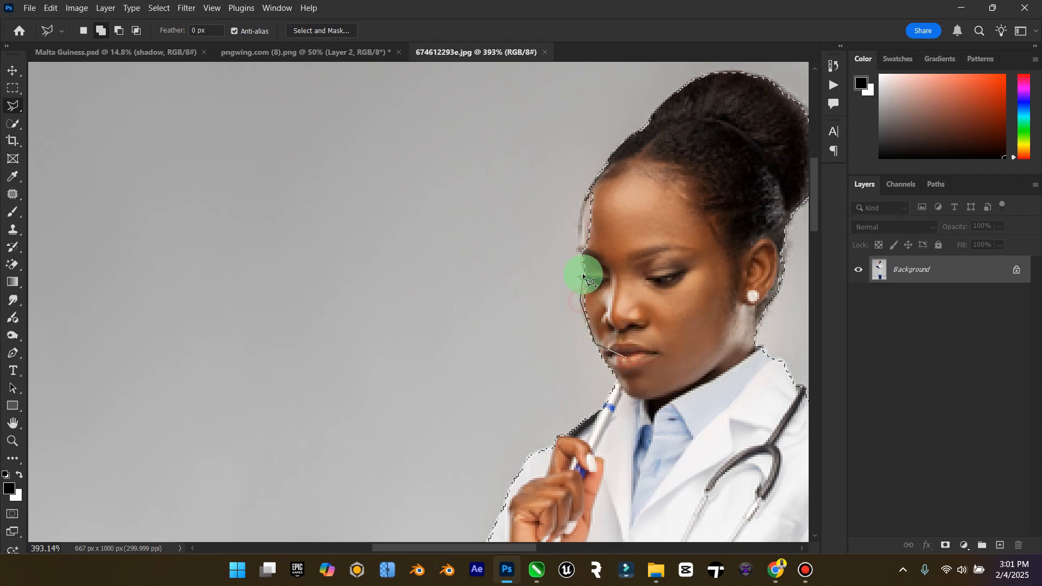
{"action": "left_click", "coordinate": [582, 279]}
{"action": "left_click", "coordinate": [577, 227]}
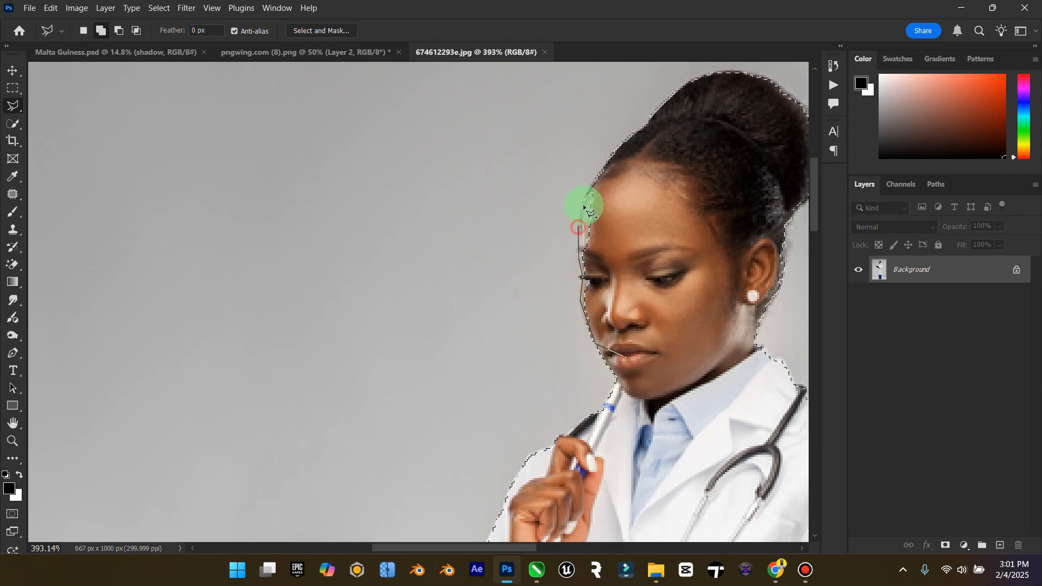
{"action": "left_click", "coordinate": [587, 193]}
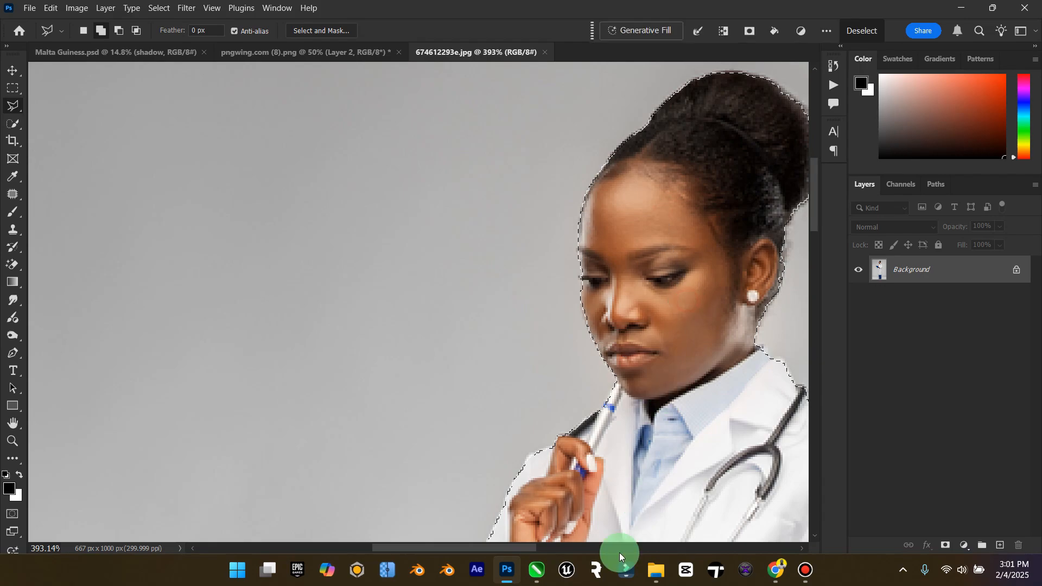
Switch the Polygonal Lasso to subtracting from the selection and start trimming around the woman's trouser legs and shoes.
{"action": "left_click_drag", "start_coordinate": [518, 545], "coordinate": [557, 542]}
{"action": "scroll", "coordinate": [535, 479], "scroll_direction": "down", "scroll_amount": 5}
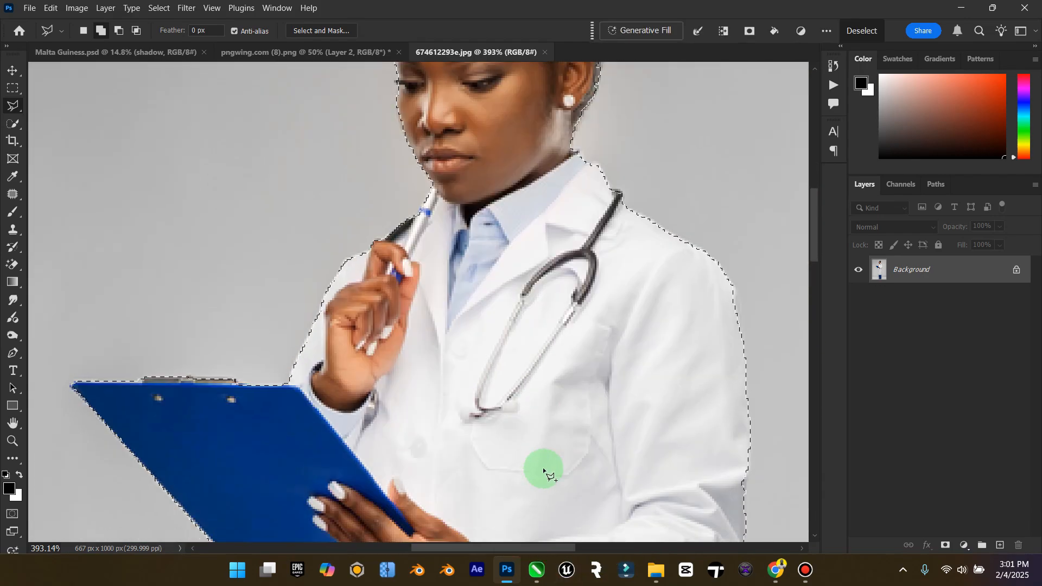
{"action": "left_click_drag", "start_coordinate": [820, 230], "coordinate": [824, 413]}
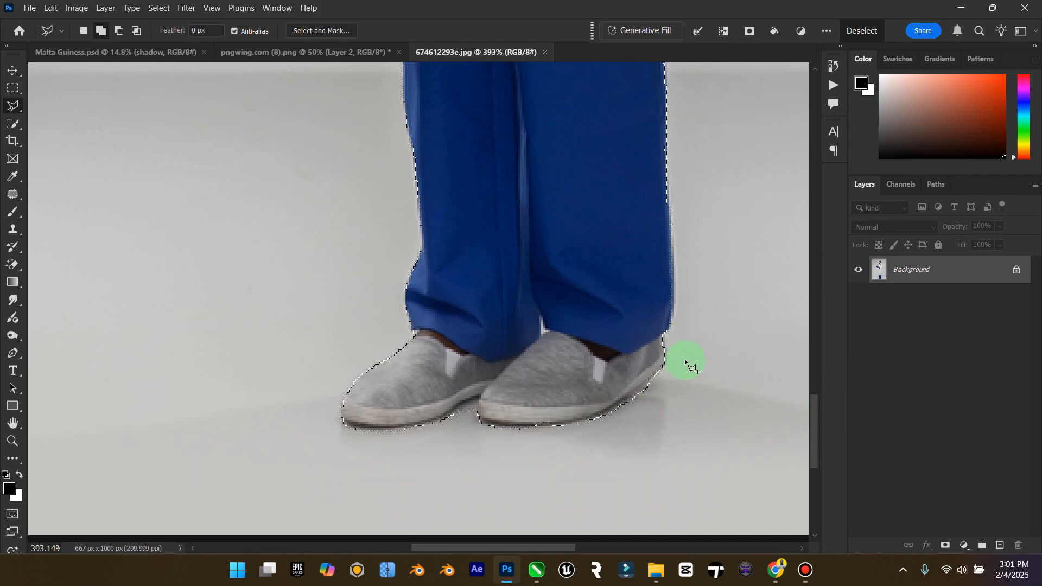
{"action": "left_click", "coordinate": [116, 31]}
{"action": "left_click", "coordinate": [575, 277]}
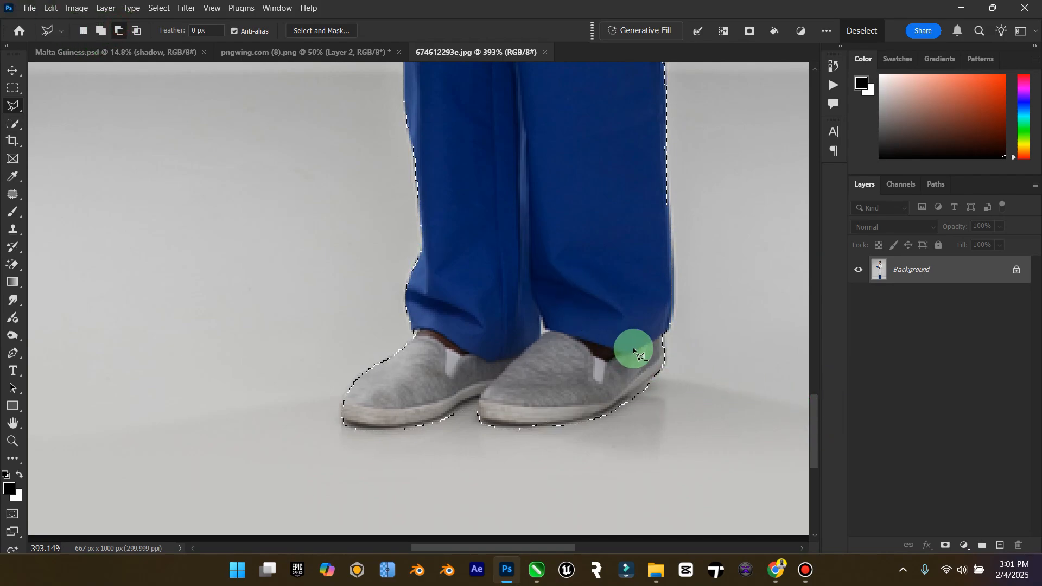
Subtract the dark ground-shadow strip under both shoe soles from the doctor selection with the Polygonal Lasso.
{"action": "left_click", "coordinate": [978, 569]}
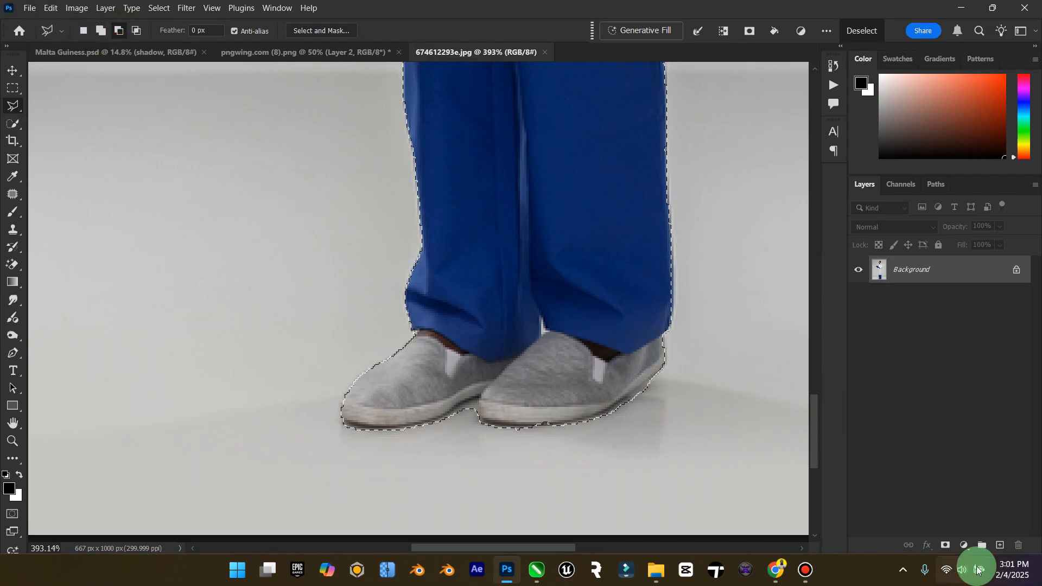
{"action": "left_click", "coordinate": [664, 363]}
{"action": "left_click", "coordinate": [643, 383]}
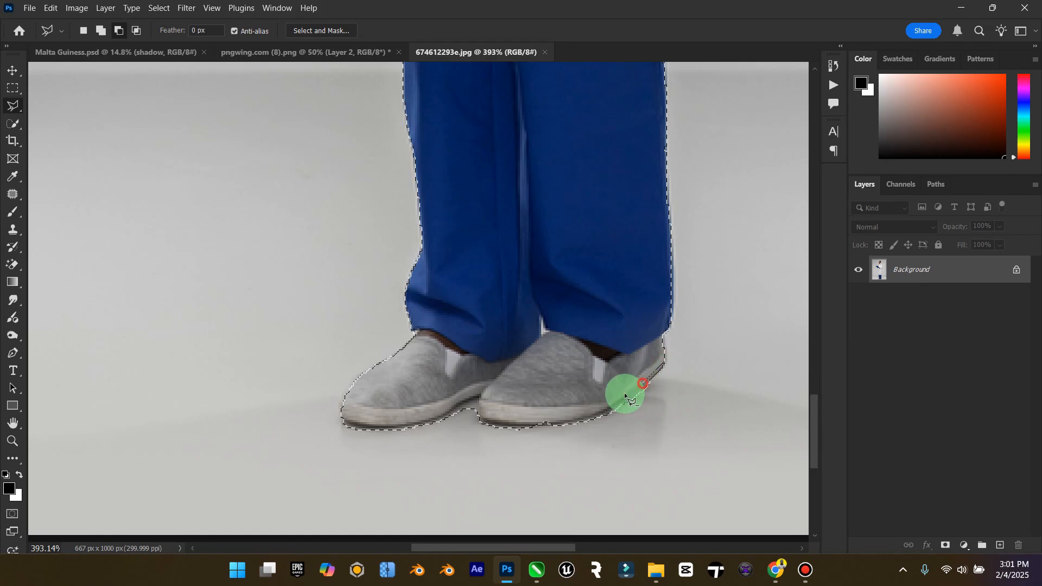
{"action": "left_click", "coordinate": [604, 415]}
{"action": "left_click", "coordinate": [565, 421]}
{"action": "left_click", "coordinate": [530, 422]}
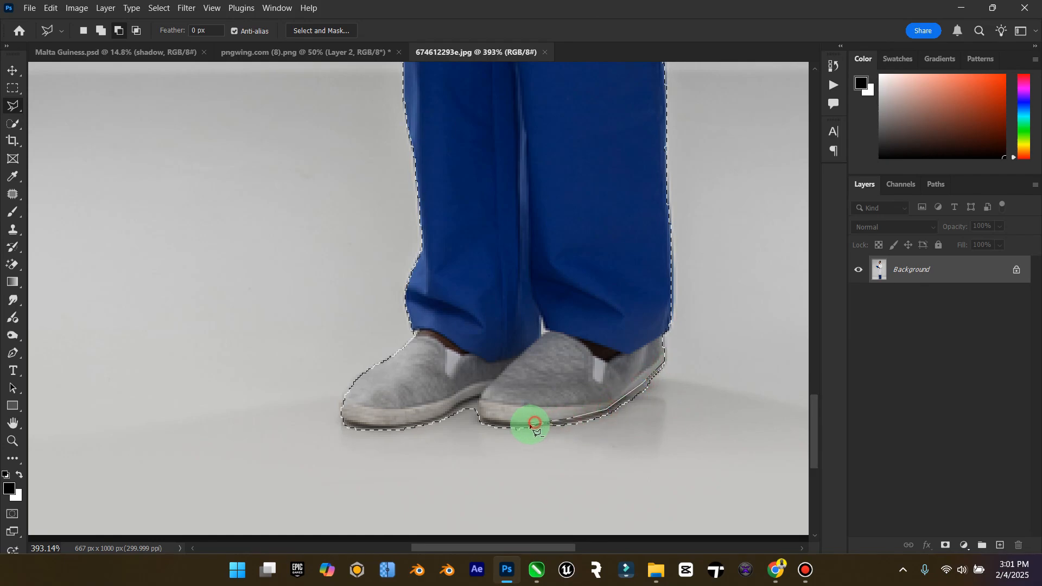
{"action": "left_click", "coordinate": [490, 423]}
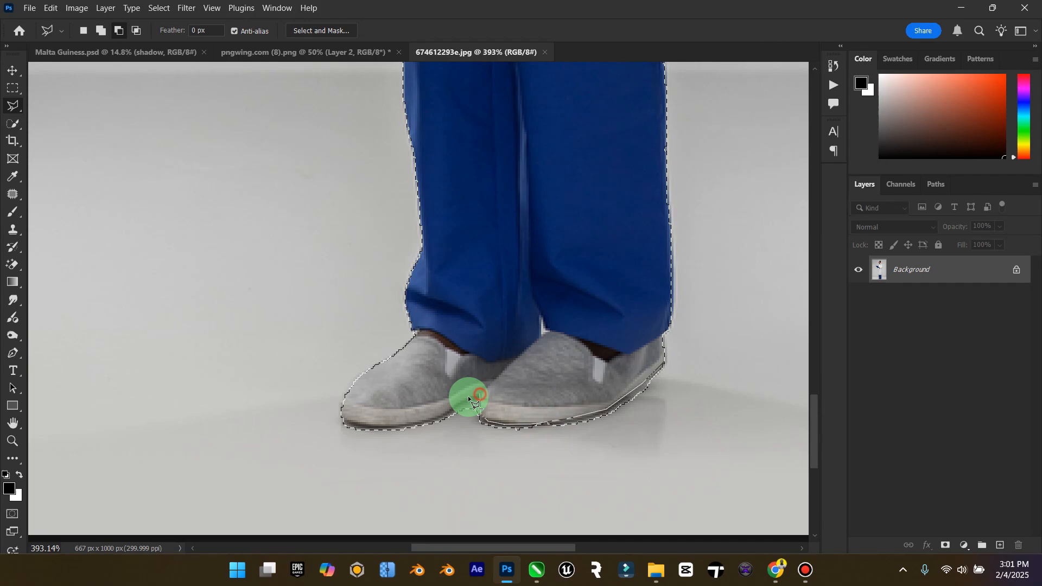
{"action": "left_click", "coordinate": [446, 413]}
{"action": "left_click", "coordinate": [374, 417]}
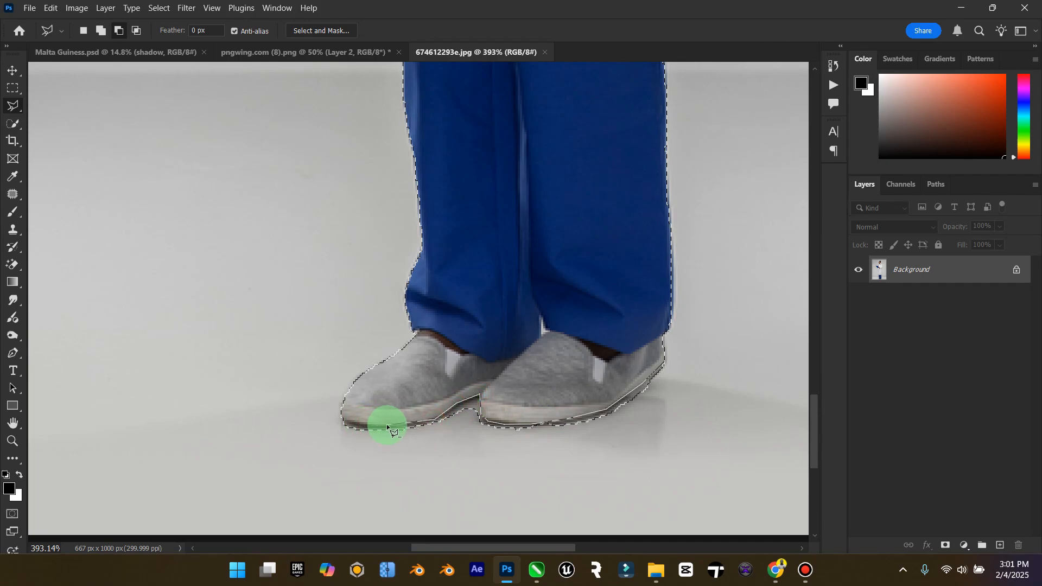
{"action": "left_click", "coordinate": [311, 467]}
{"action": "double_click", "coordinate": [741, 521]}
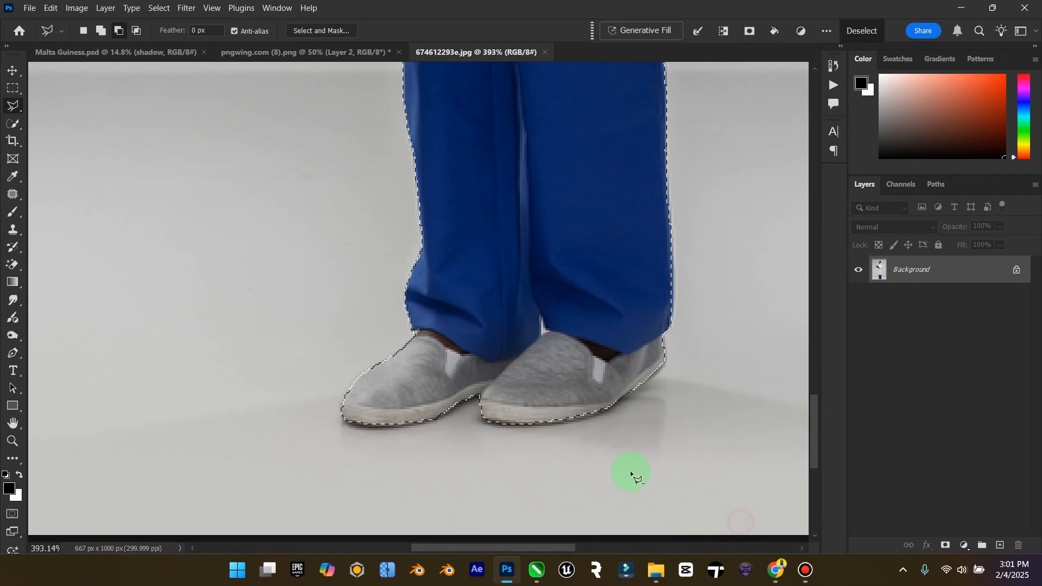
Subtract the small background gap between the trouser hem and the front shoe from the selection.
{"action": "left_click", "coordinate": [537, 313]}
{"action": "left_click", "coordinate": [550, 332]}
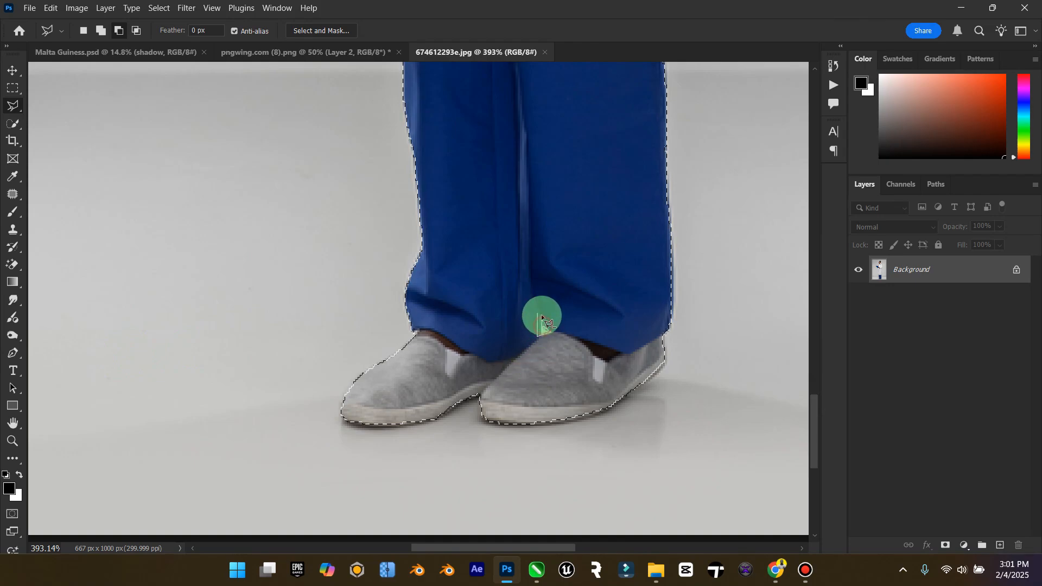
{"action": "left_click", "coordinate": [539, 314]}
{"action": "double_click", "coordinate": [12, 422]}
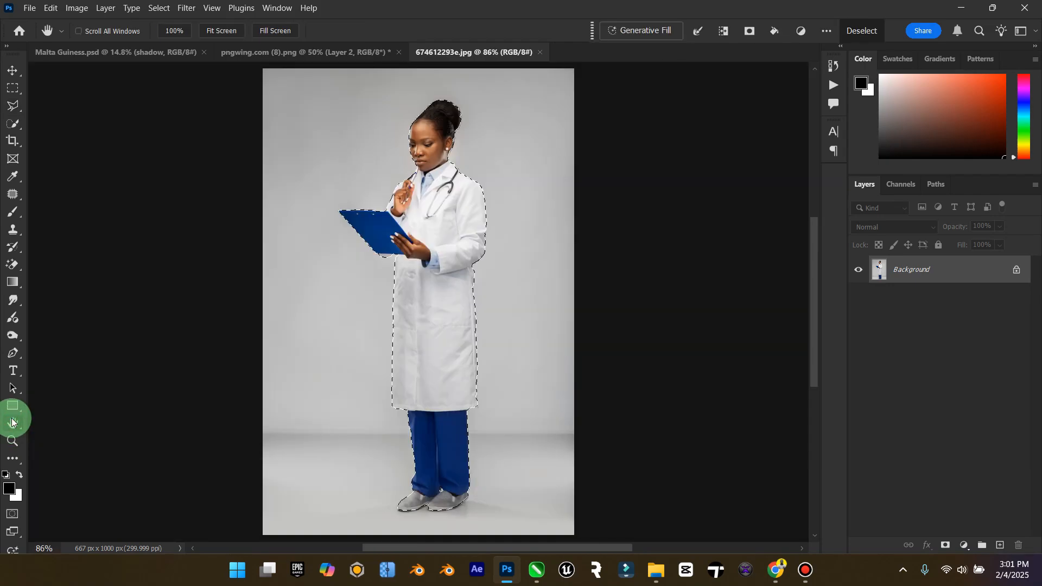
Copy the selected doctor to a new layer and check the cutout with the Background layer hidden.
{"action": "key", "text": "ctrl+j"}
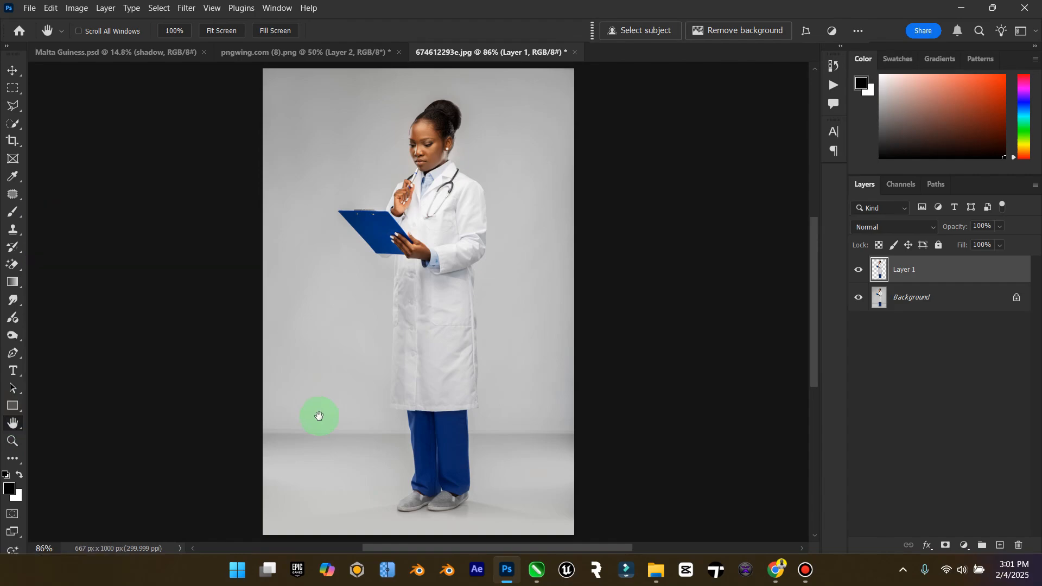
{"action": "left_click", "coordinate": [865, 299]}
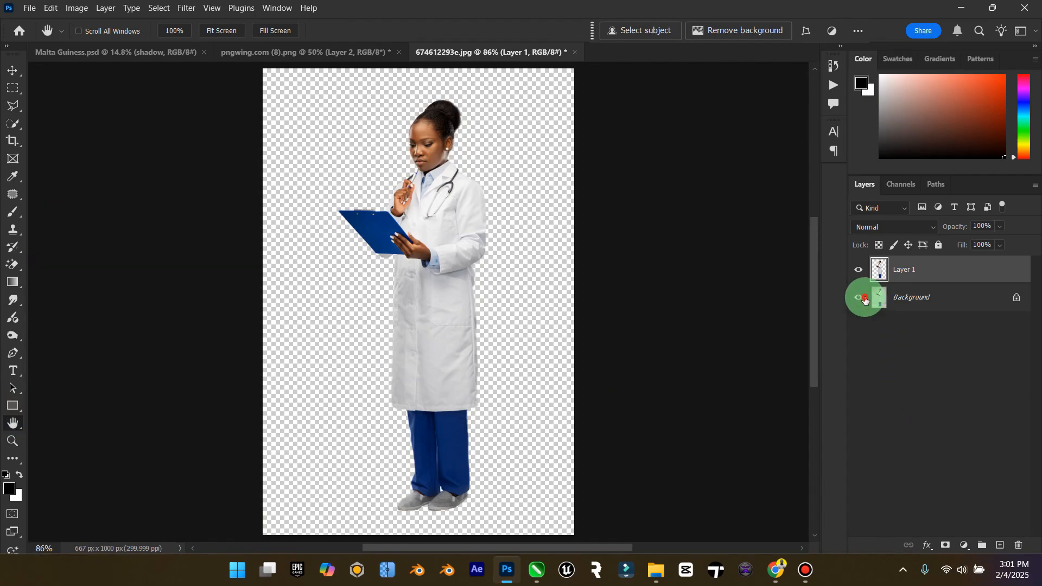
{"action": "left_click", "coordinate": [865, 298]}
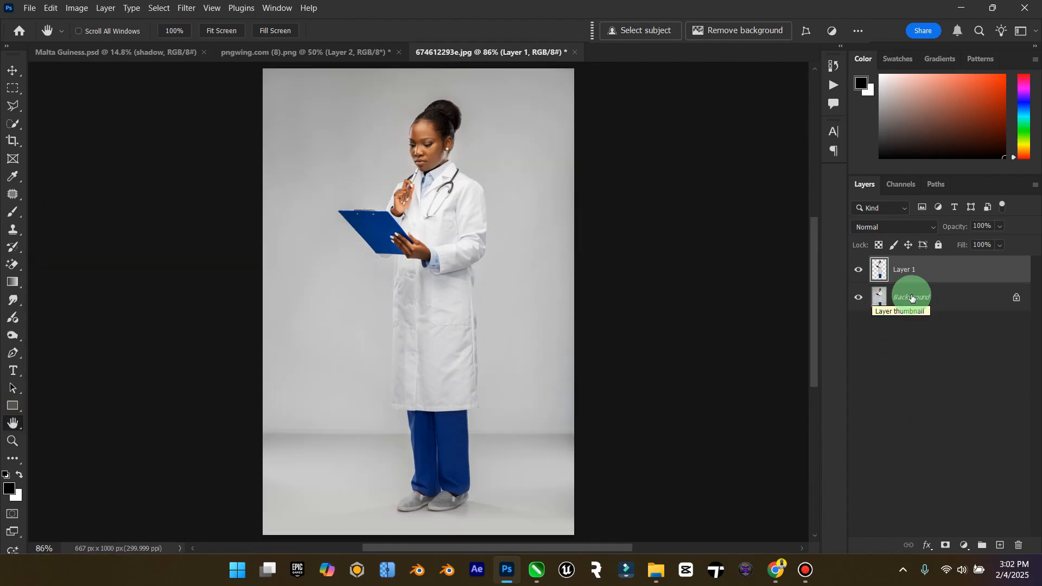
Unlock the Background into a regular layer and make the doctor cutout layer active again.
{"action": "left_click", "coordinate": [1017, 297]}
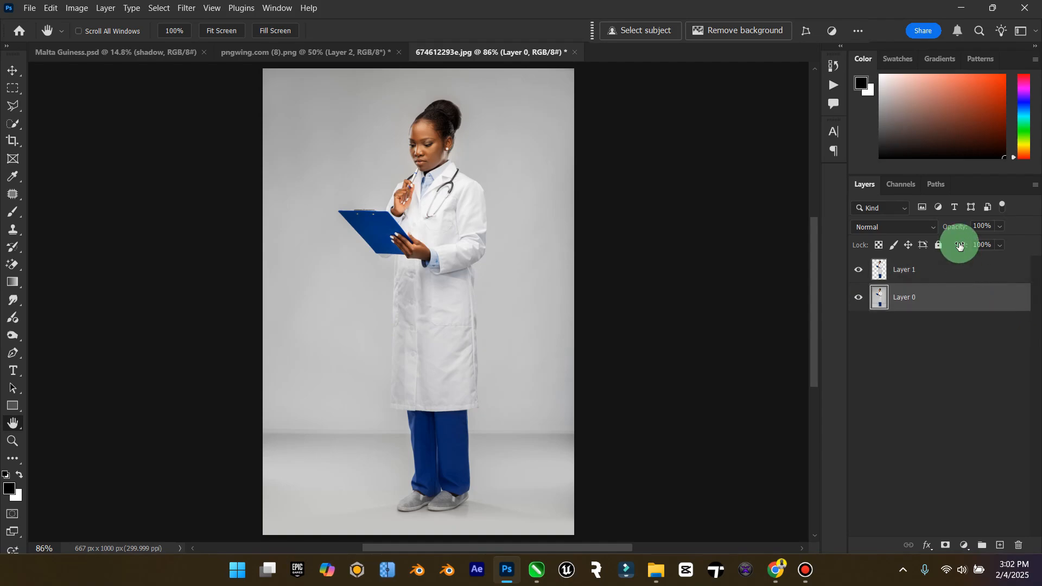
{"action": "left_click", "coordinate": [926, 227]}
{"action": "left_click", "coordinate": [805, 418]}
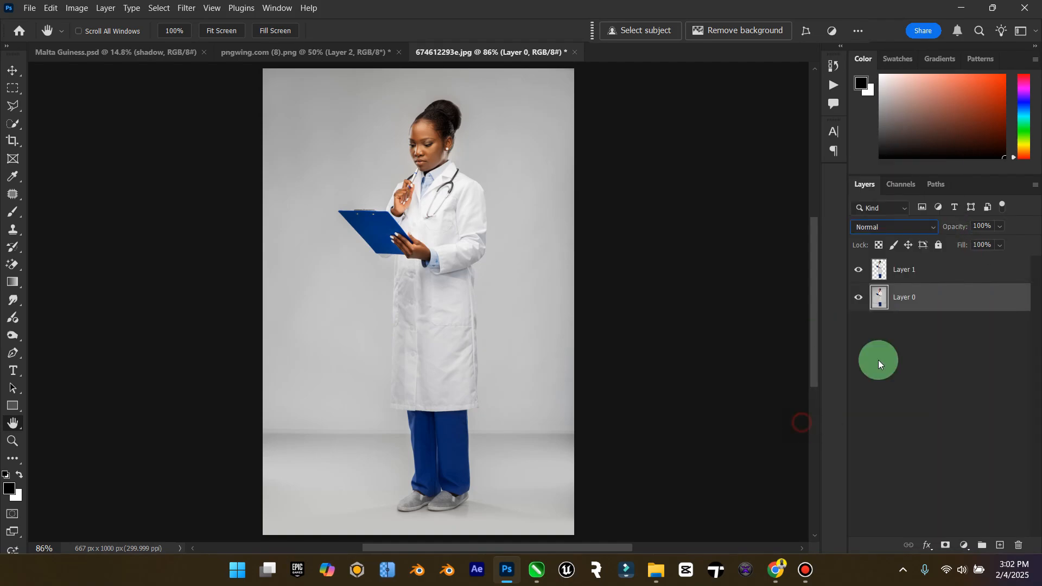
{"action": "left_click", "coordinate": [926, 273]}
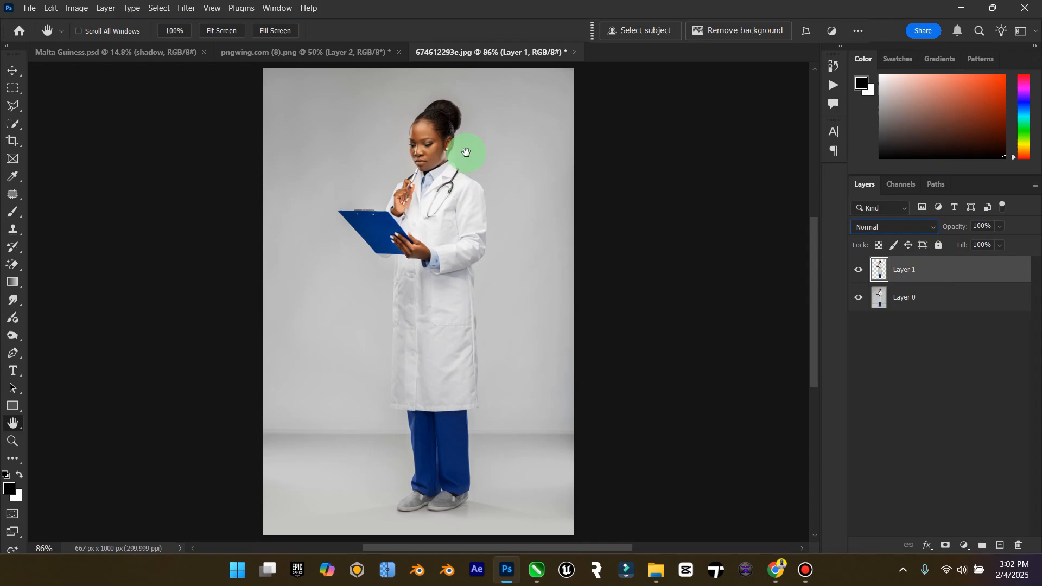
Bring the doctor cutout into Malta Guiness.psd at the scaffold platform and move its layer directly below Layer 5.
{"action": "left_click", "coordinate": [13, 70]}
{"action": "left_click_drag", "start_coordinate": [359, 114], "coordinate": [443, 373]}
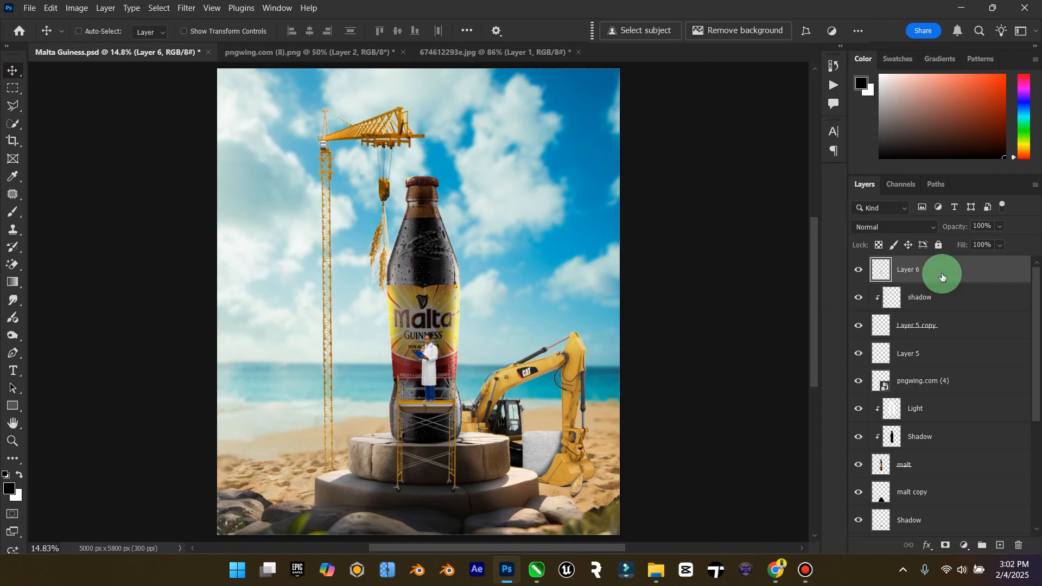
{"action": "left_click_drag", "start_coordinate": [942, 279], "coordinate": [953, 352]}
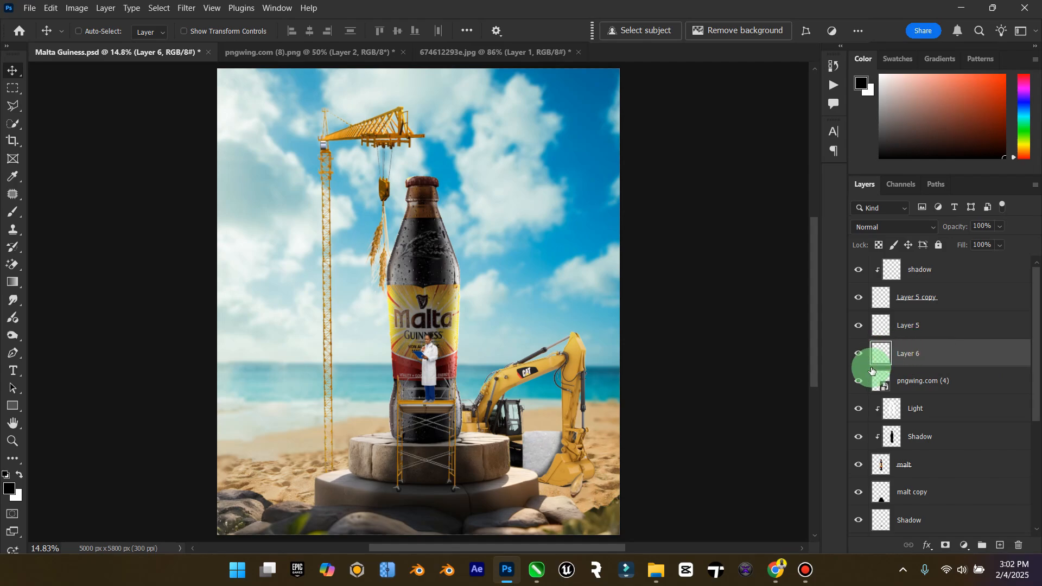
Identify the pngwing.com (4) layer by toggling its visibility and rename it Scaffold.
{"action": "left_click", "coordinate": [864, 382]}
{"action": "left_click", "coordinate": [864, 382]}
{"action": "double_click", "coordinate": [915, 381]}
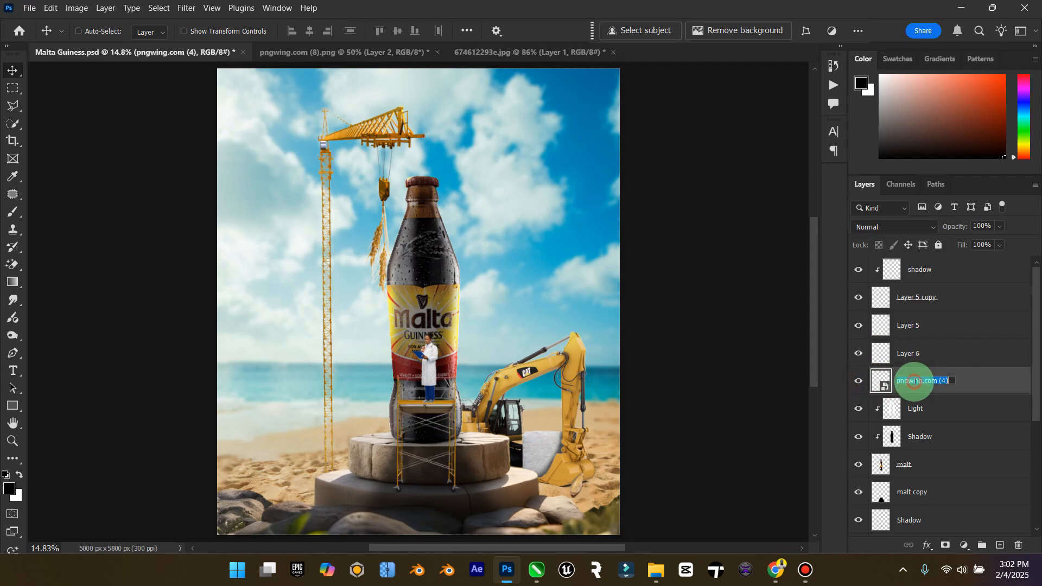
{"action": "type", "text": "S"}
{"action": "key", "text": "Caps_Lock"}
{"action": "type", "text": "ca"}
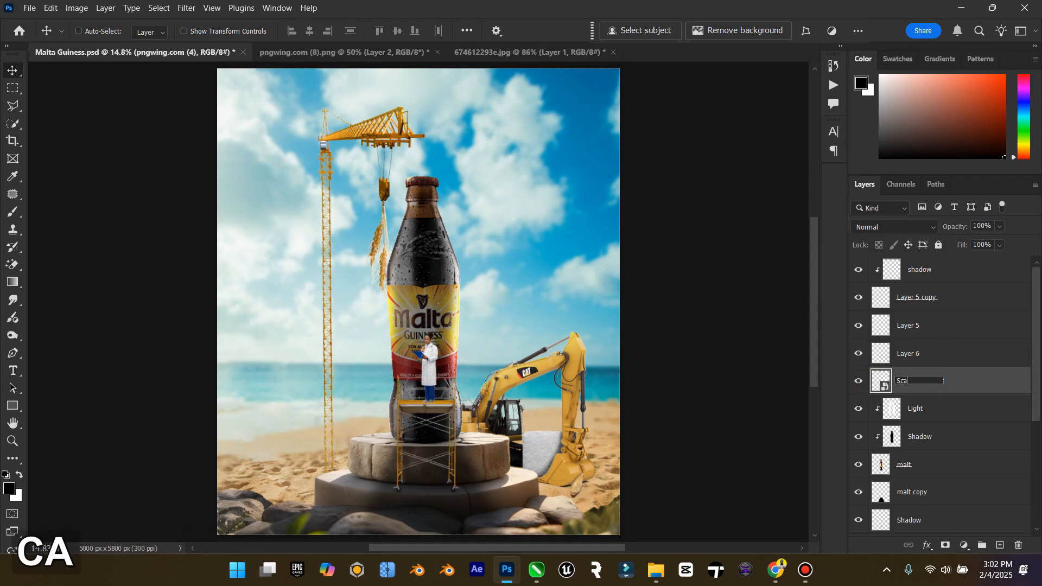
{"action": "type", "text": "ffold"}
{"action": "key", "text": "Return"}
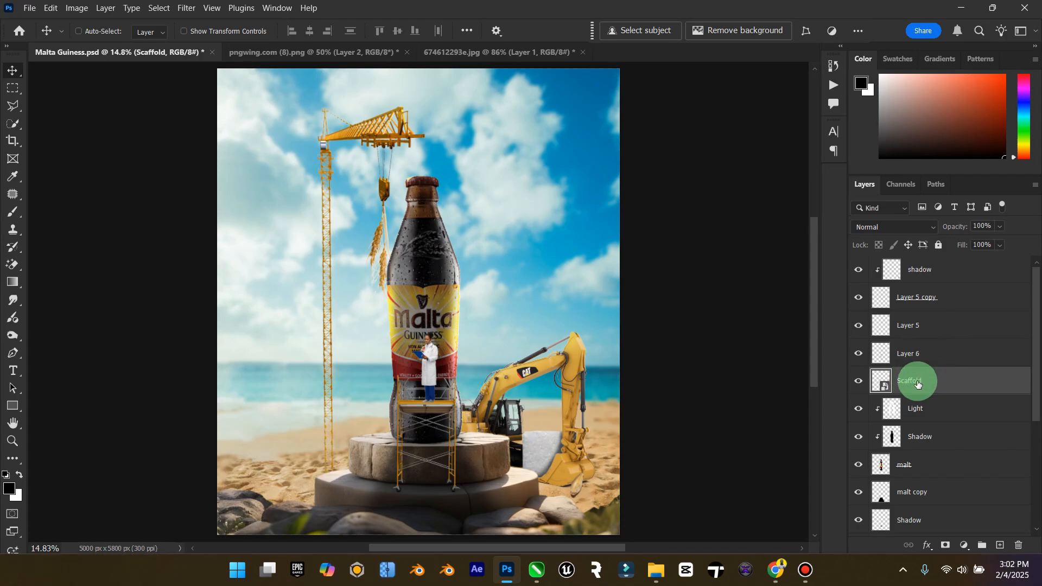
Move Layer 6 with the doctor beneath the Scaffold layer and rename it Lady.
{"action": "left_click_drag", "start_coordinate": [924, 355], "coordinate": [929, 399]}
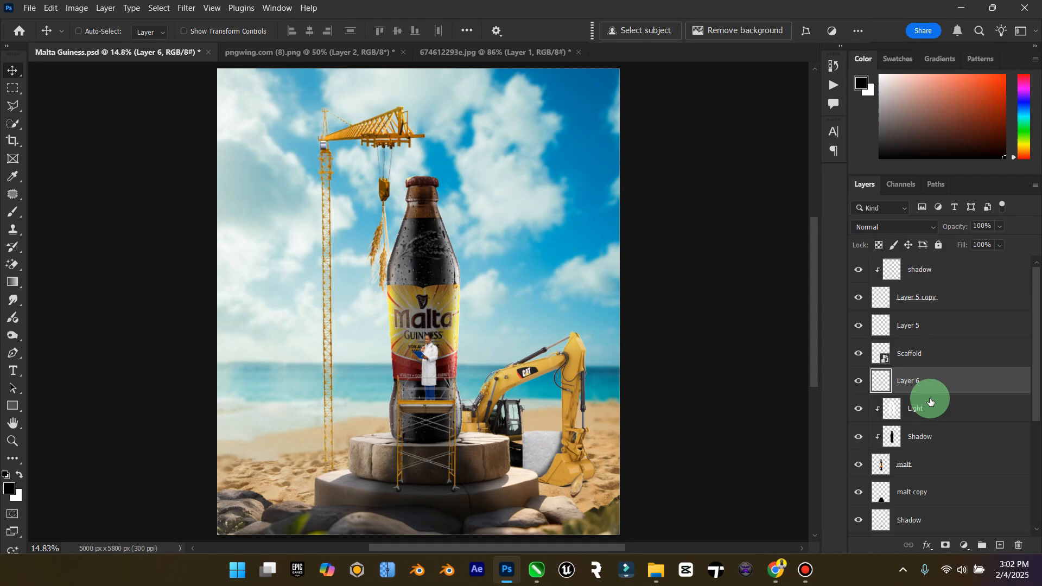
{"action": "key", "text": "Caps_Lock"}
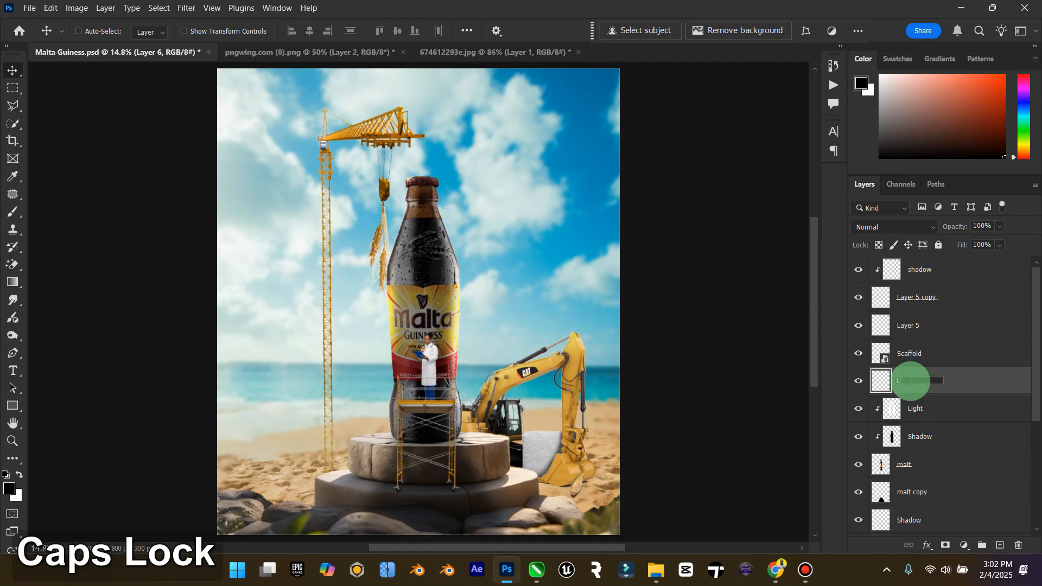
{"action": "type", "text": "L"}
{"action": "key", "text": "Caps_Lock"}
{"action": "type", "text": "ady"}
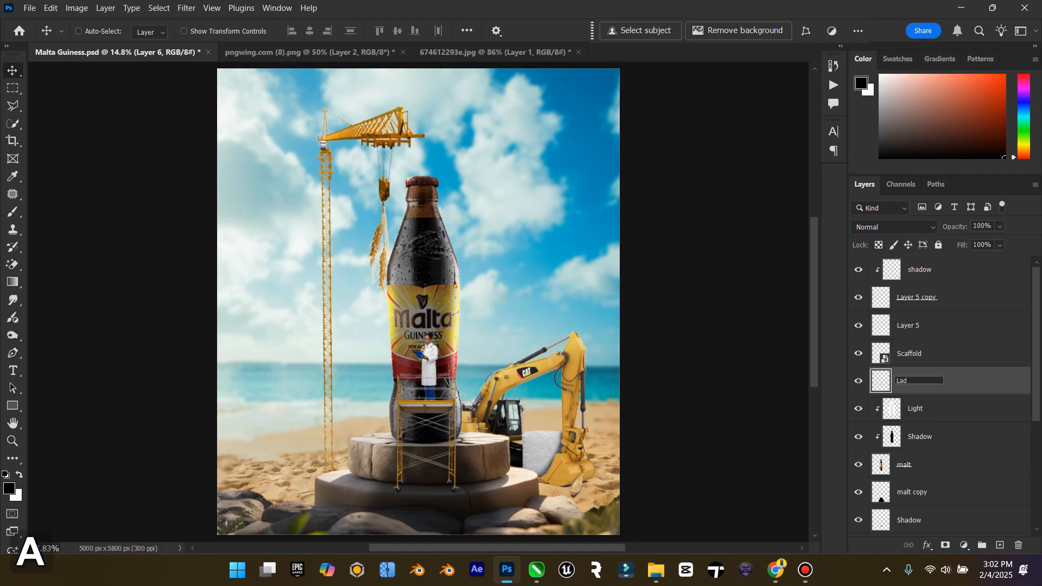
{"action": "key", "text": "Return"}
Shift the lady to the right on the scaffold platform so she stands behind its railing.
{"action": "left_click_drag", "start_coordinate": [883, 283], "coordinate": [806, 278]}
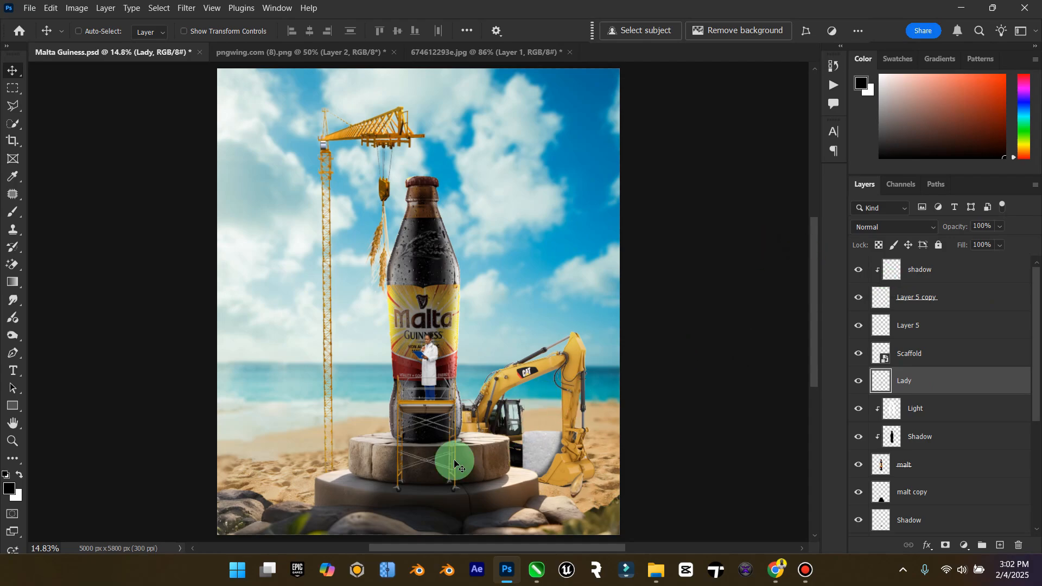
{"action": "scroll", "coordinate": [456, 485], "scroll_direction": "up", "scroll_amount": 2, "text": "alt"}
{"action": "scroll", "coordinate": [456, 485], "scroll_direction": "up", "scroll_amount": 2, "text": "alt"}
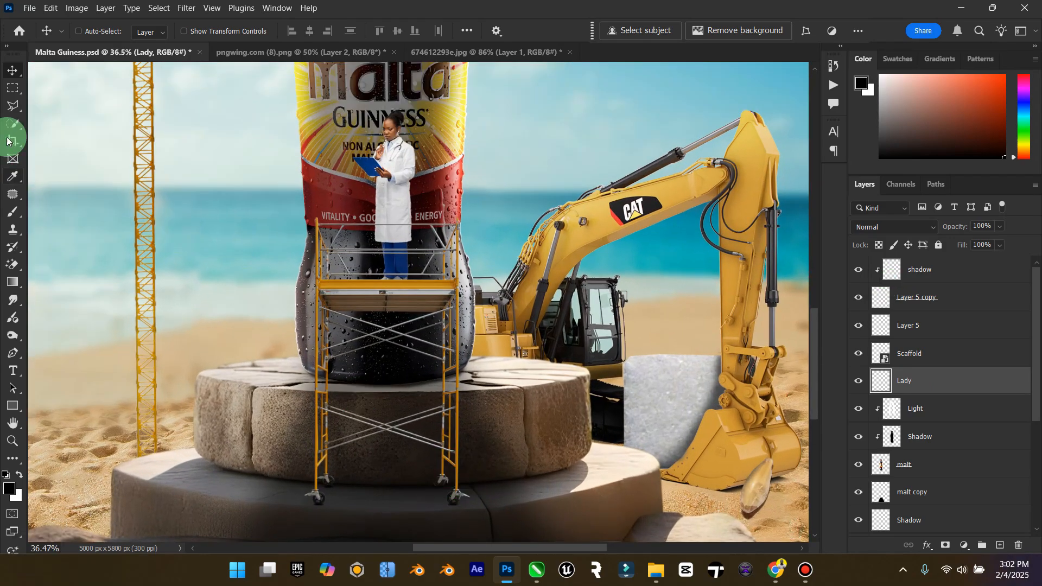
{"action": "left_click", "coordinate": [603, 329]}
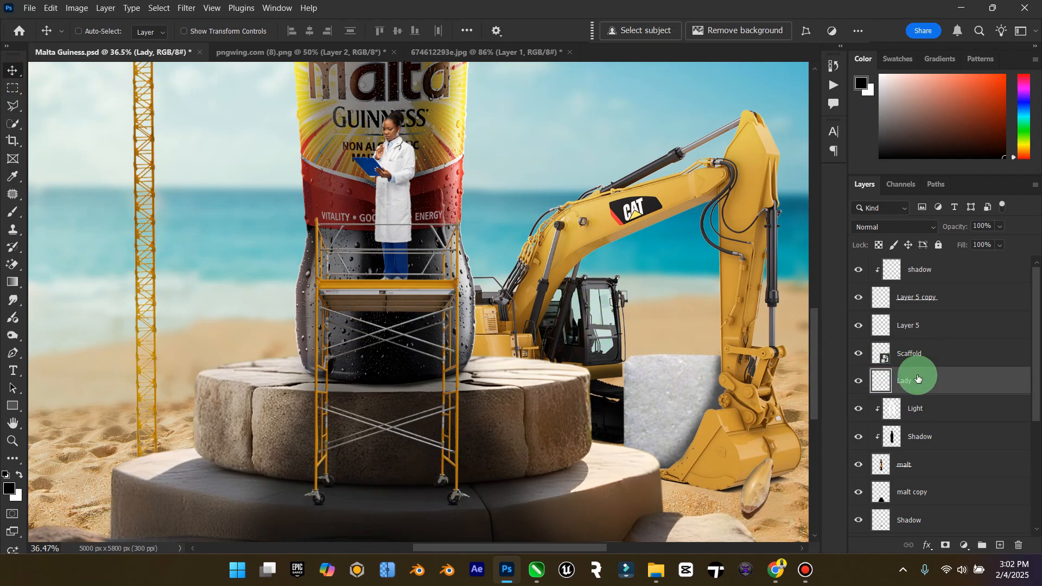
{"action": "mouse_move", "coordinate": [404, 163]}
{"action": "left_mouse_down"}
{"action": "mouse_move", "coordinate": [403, 177]}
{"action": "mouse_move", "coordinate": [413, 156]}
{"action": "left_mouse_up"}
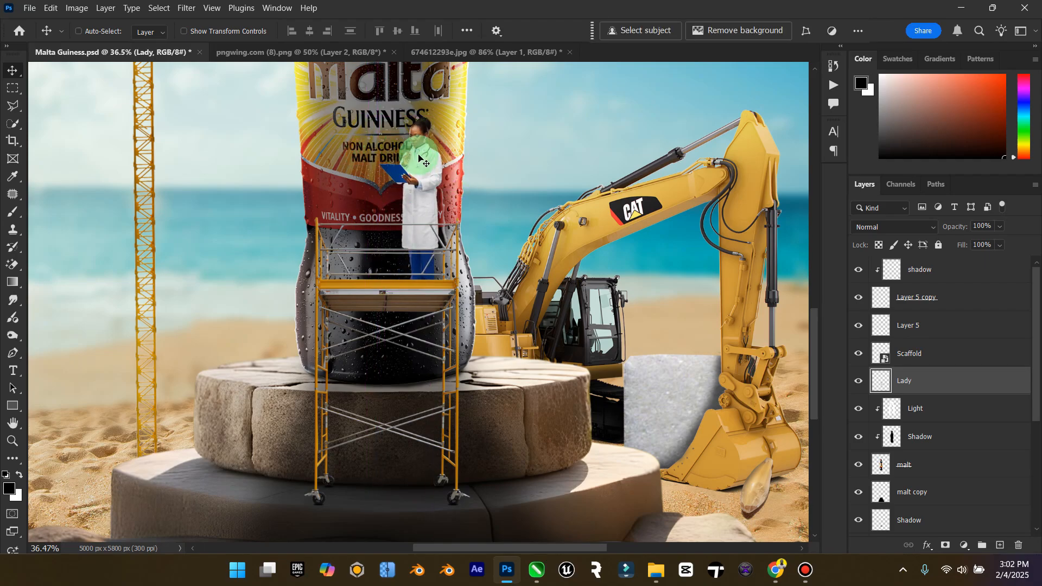
Fit the whole composition in view and save Malta Guiness.psd.
{"action": "double_click", "coordinate": [19, 425]}
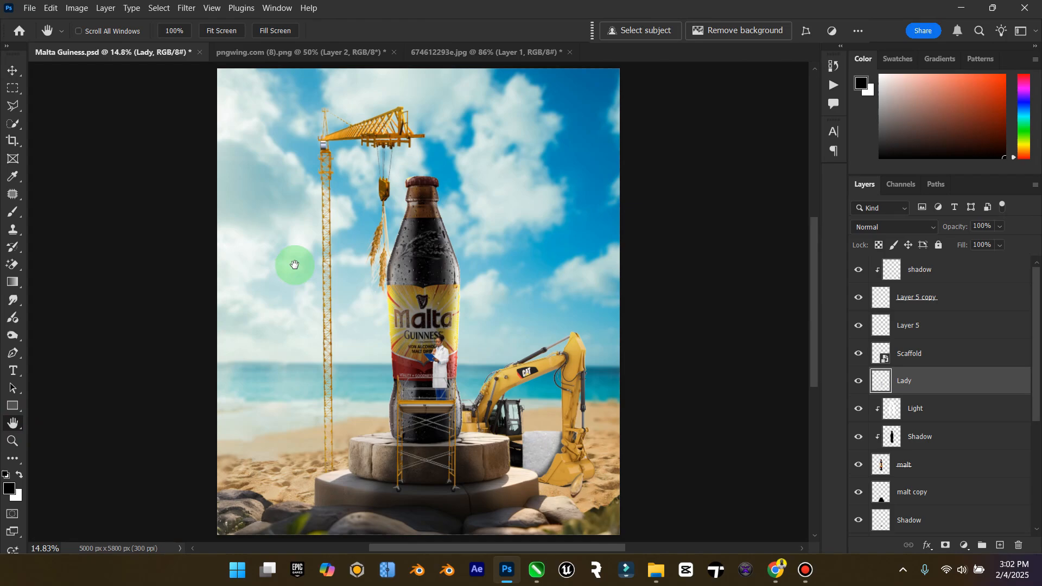
{"action": "left_click", "coordinate": [13, 70]}
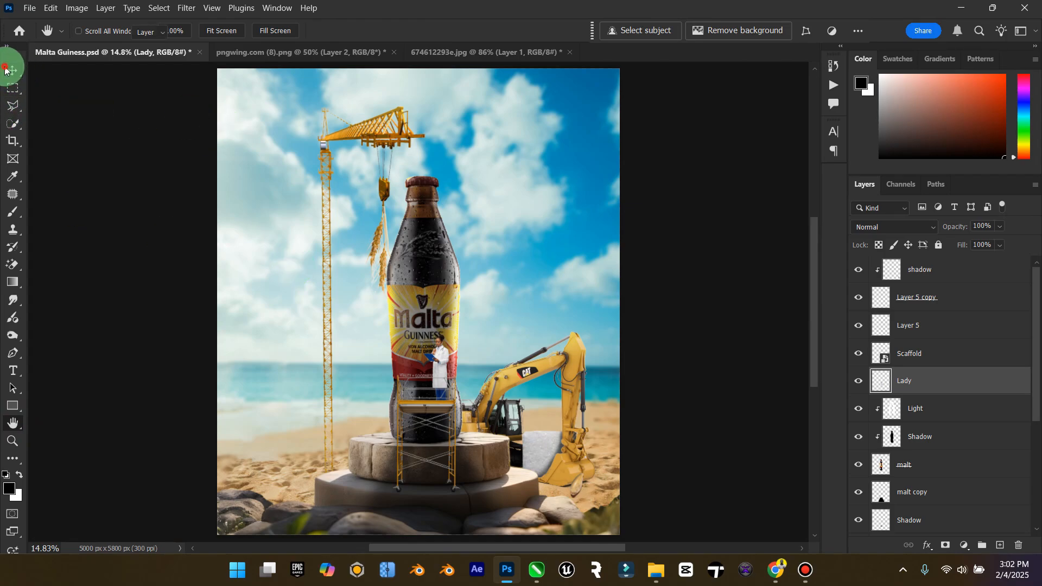
{"action": "key", "text": "ctrl+s"}
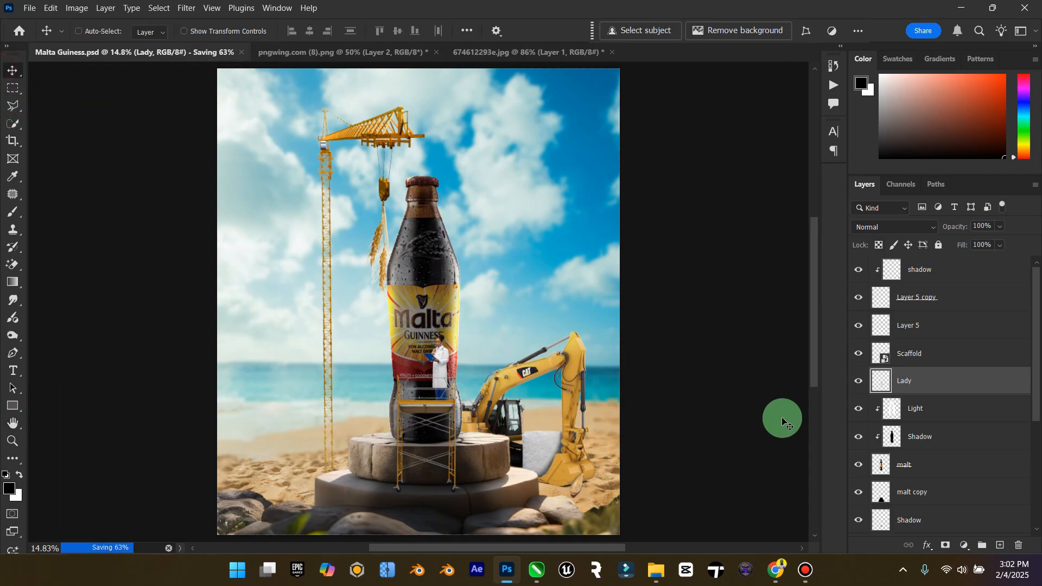
Rasterize the Scaffold layer and duplicate it.
{"action": "scroll", "coordinate": [307, 470], "scroll_direction": "up", "scroll_amount": 2}
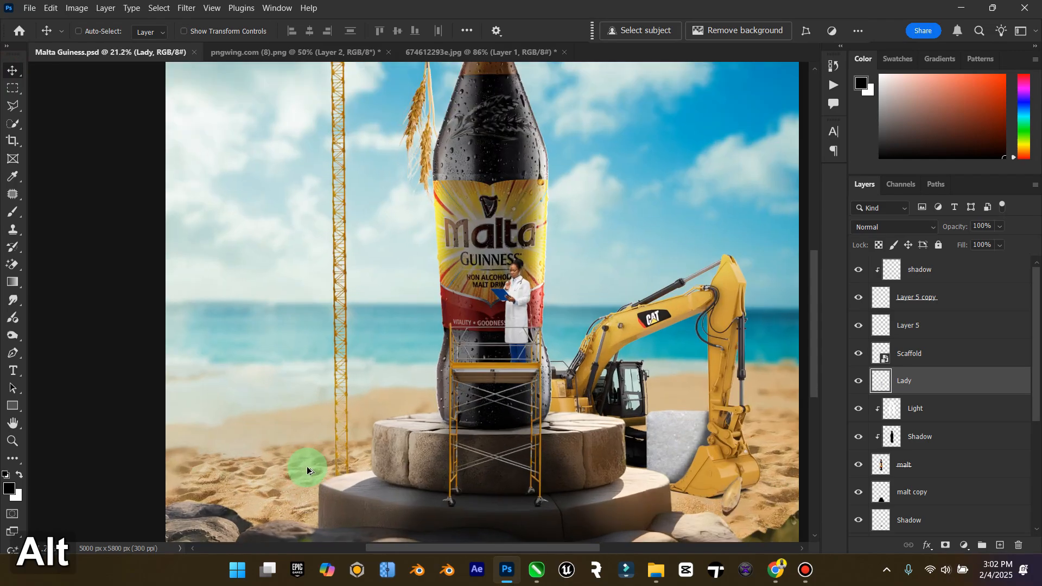
{"action": "scroll", "coordinate": [654, 503], "scroll_direction": "up", "scroll_amount": 2}
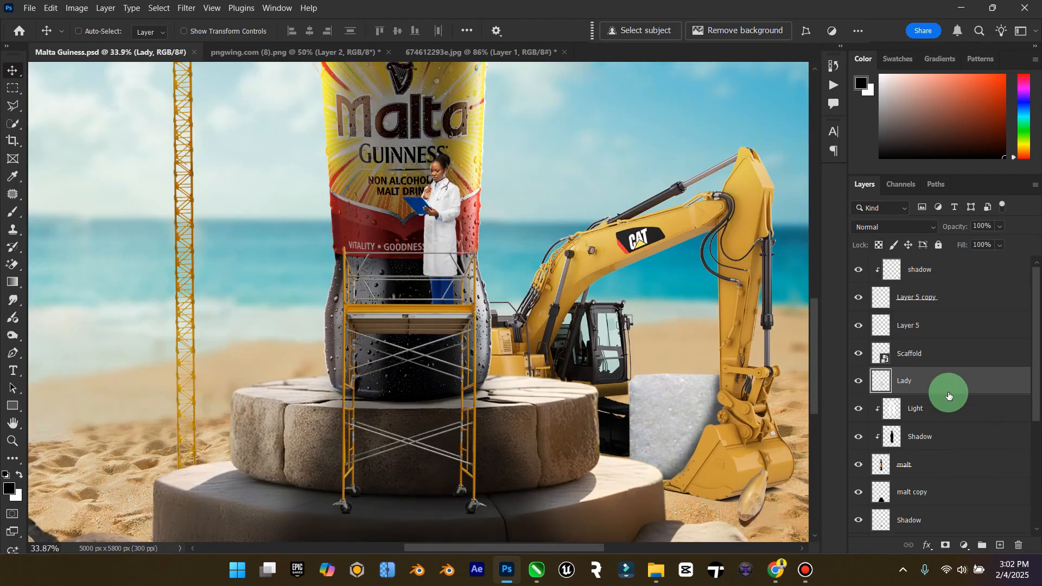
{"action": "left_click", "coordinate": [939, 355]}
{"action": "right_click", "coordinate": [938, 356]}
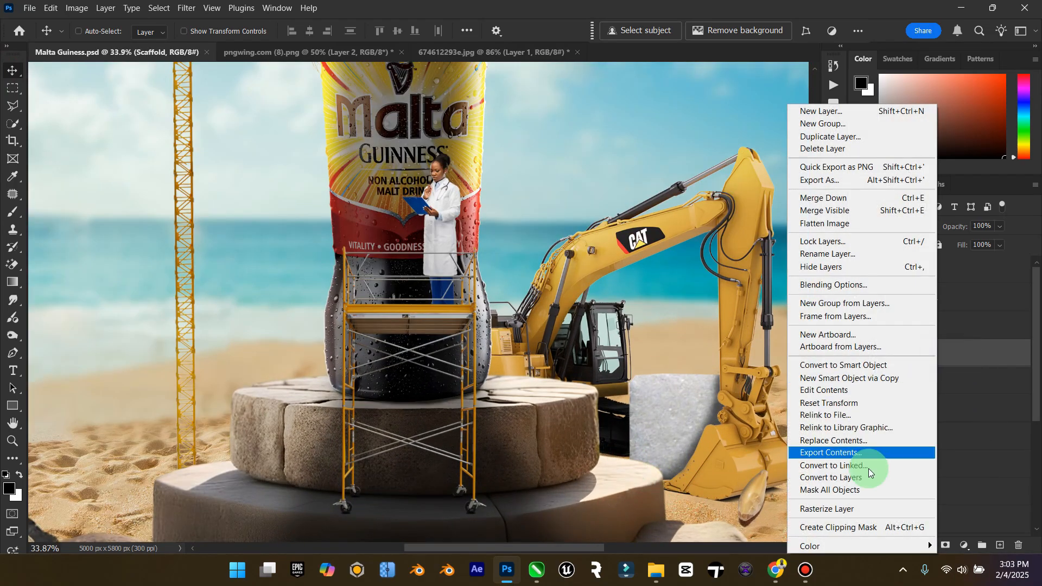
{"action": "left_click", "coordinate": [864, 510]}
{"action": "key", "text": "ctrl"}
{"action": "key", "text": "ctrl+j"}
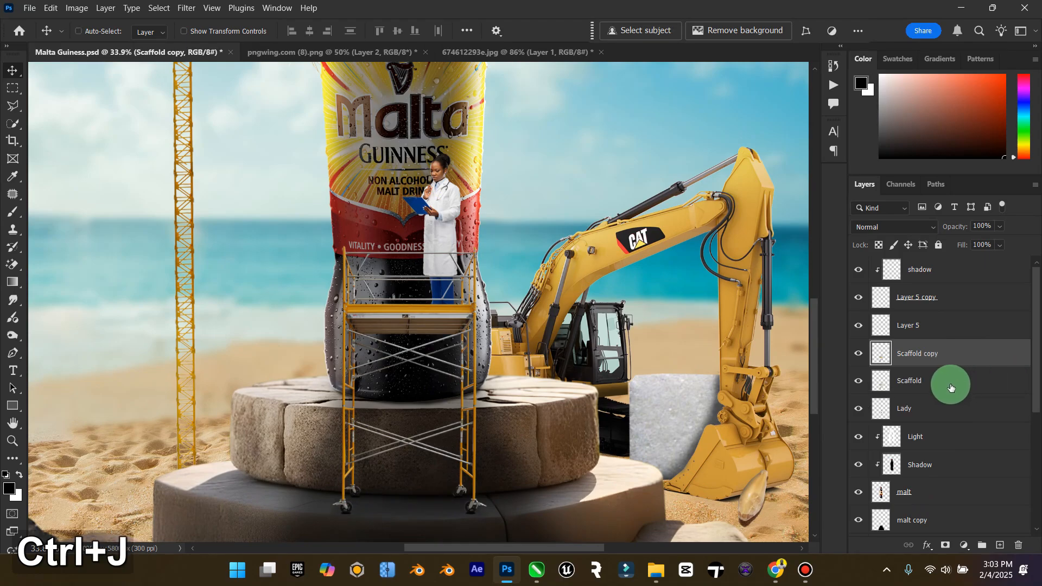
Turn the original Scaffold layer black using Hue/Saturation with Lightness at -100.
{"action": "left_click", "coordinate": [944, 380]}
{"action": "left_click", "coordinate": [80, 8]}
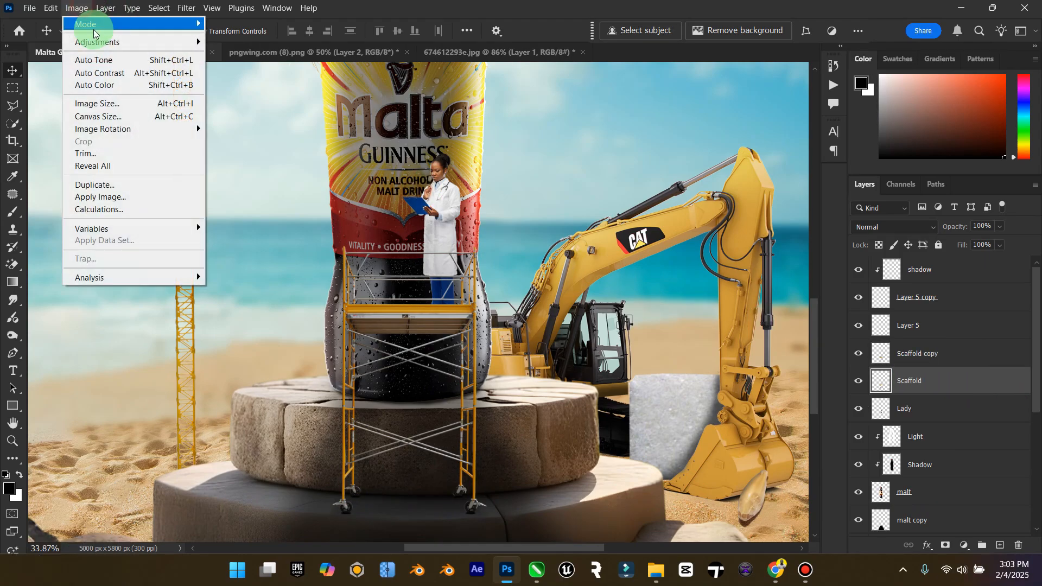
{"action": "left_click", "coordinate": [142, 44]}
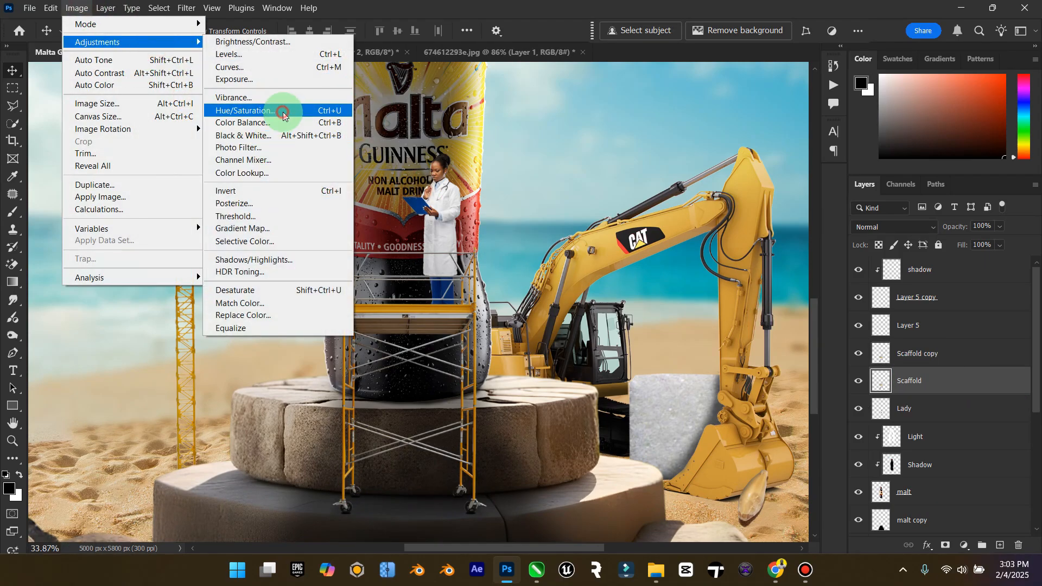
{"action": "left_click", "coordinate": [274, 111]}
{"action": "left_click_drag", "start_coordinate": [684, 266], "coordinate": [485, 255]}
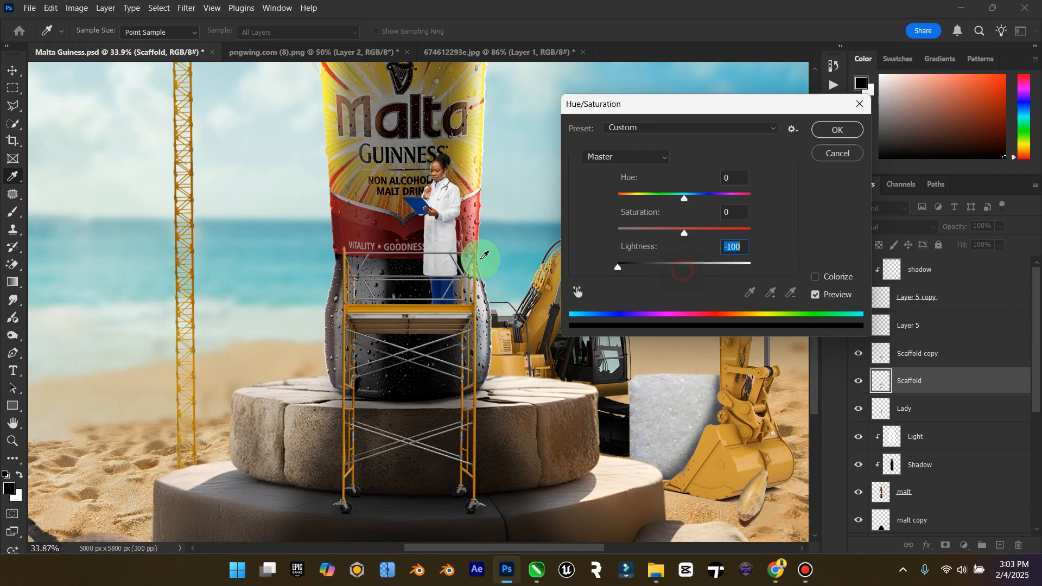
{"action": "left_click", "coordinate": [838, 130]}
Offset the black scaffold slightly down and to the left, and soften it with a 3.4-pixel Gaussian Blur.
{"action": "mouse_move", "coordinate": [452, 395]}
{"action": "left_mouse_down"}
{"action": "mouse_move", "coordinate": [442, 382]}
{"action": "mouse_move", "coordinate": [446, 404]}
{"action": "left_mouse_up"}
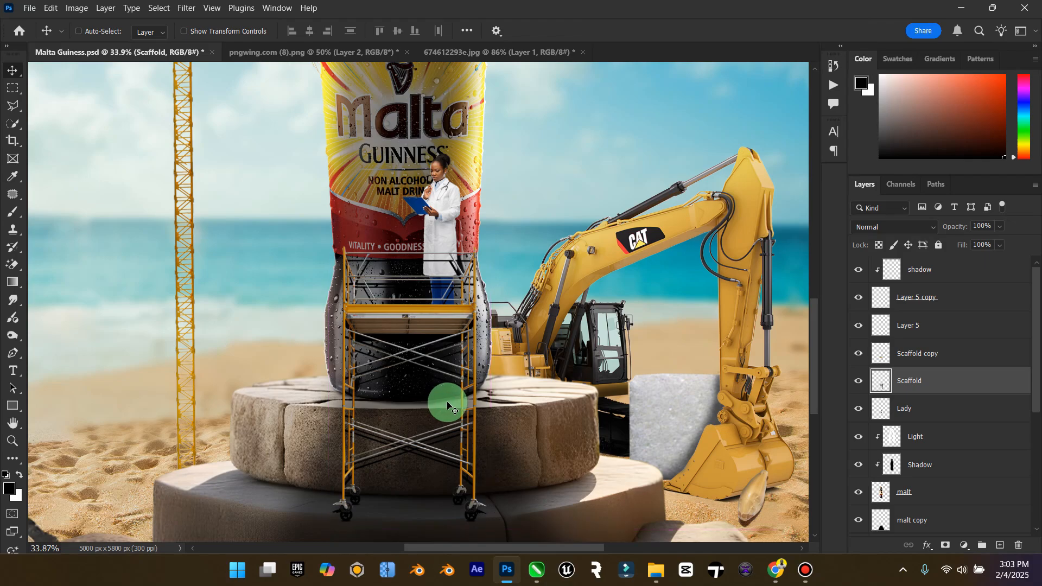
{"action": "left_click", "coordinate": [186, 8]}
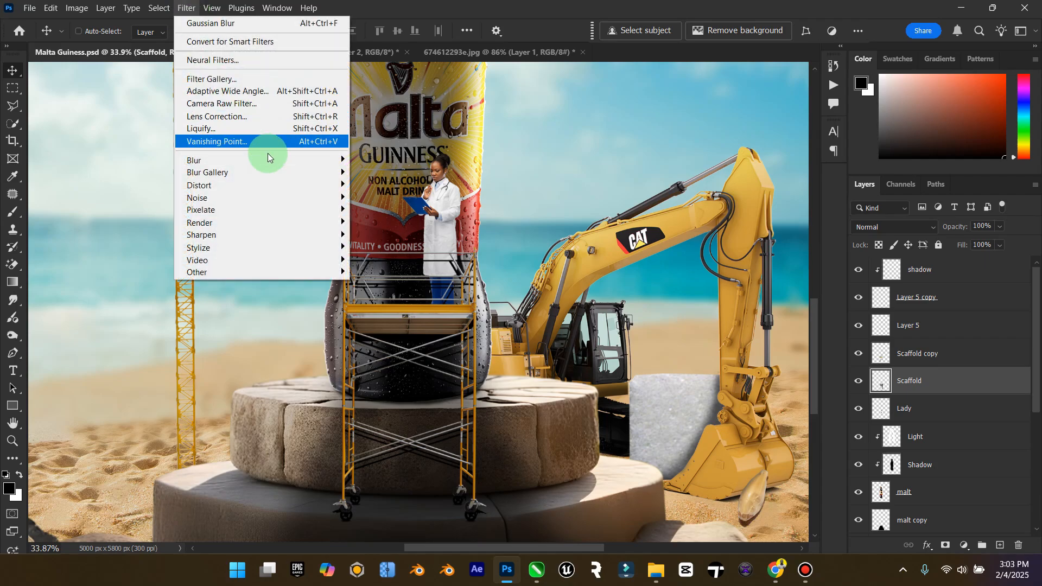
{"action": "left_click", "coordinate": [307, 160]}
{"action": "left_click", "coordinate": [408, 212]}
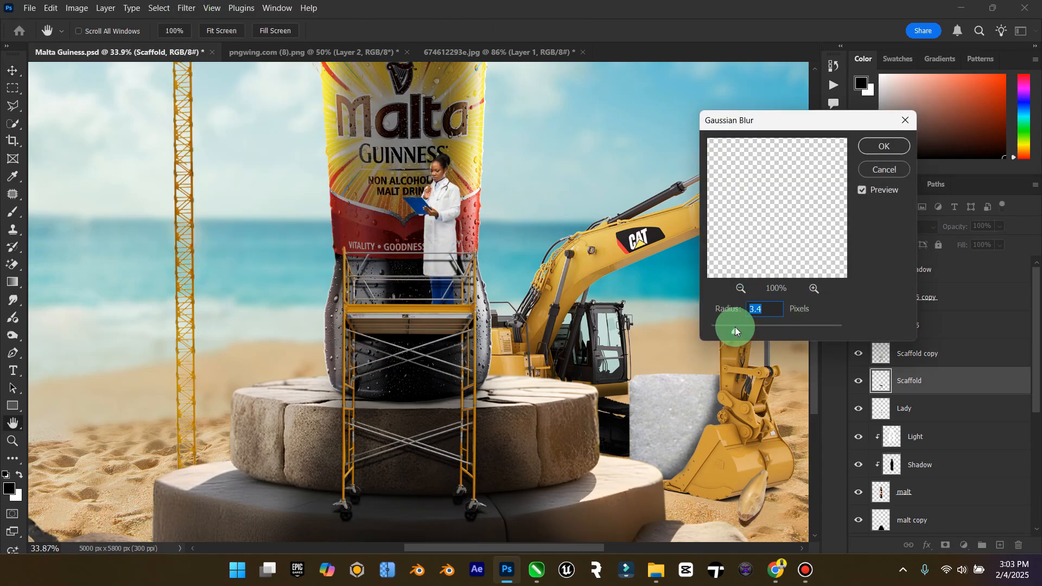
{"action": "left_click", "coordinate": [868, 146]}
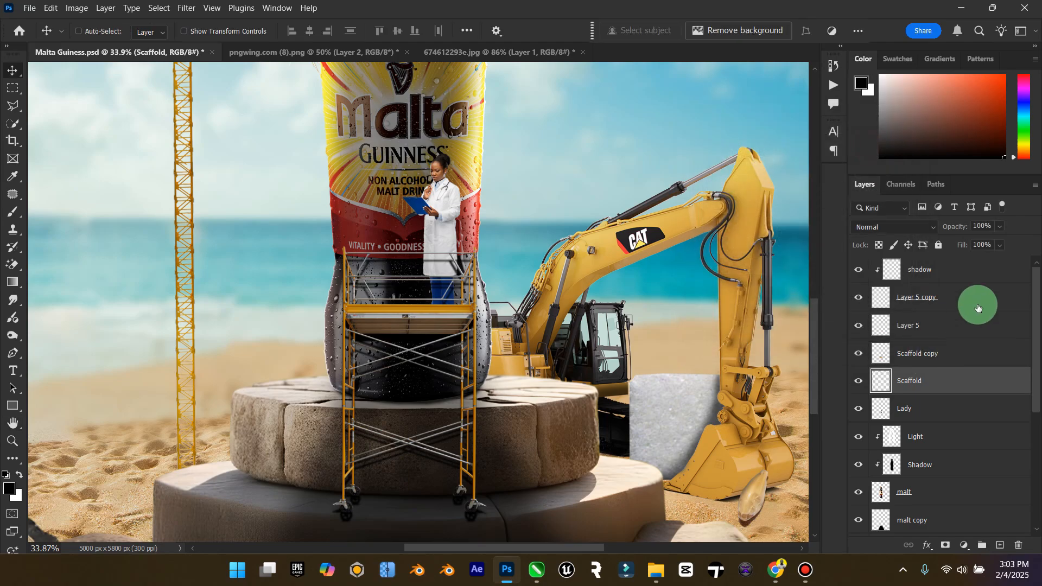
Set the Scaffold shadow layer to Multiply at 80% opacity and place the Lady layer above it.
{"action": "left_click", "coordinate": [922, 227]}
{"action": "left_click", "coordinate": [877, 222]}
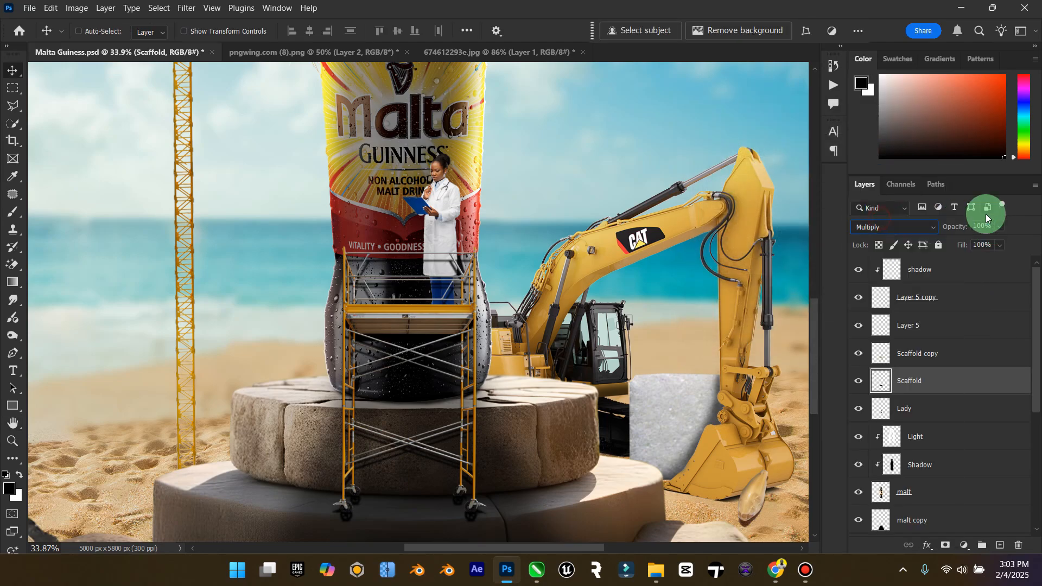
{"action": "left_click_drag", "start_coordinate": [984, 237], "coordinate": [980, 239]}
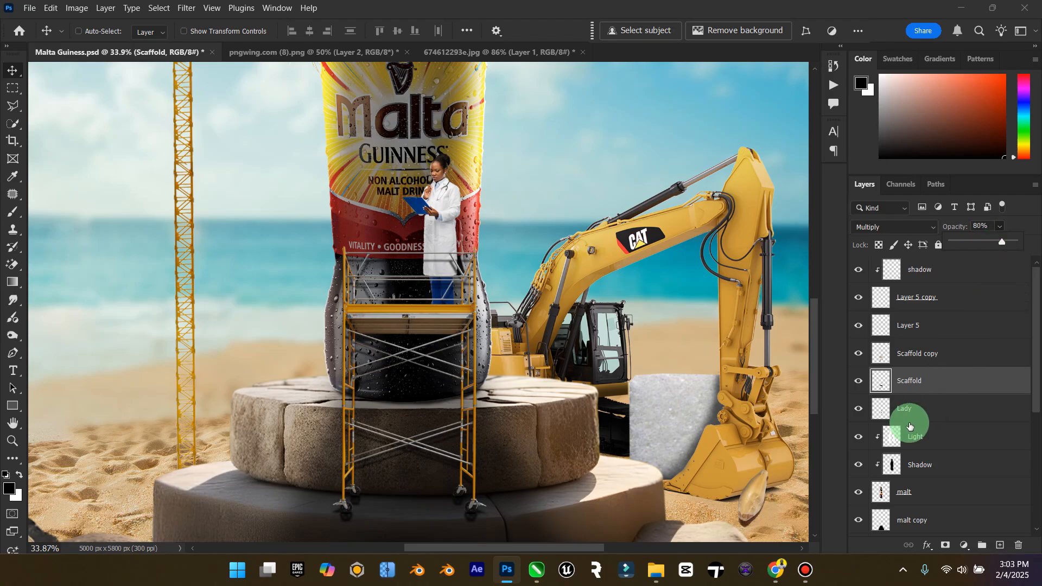
{"action": "left_click_drag", "start_coordinate": [904, 408], "coordinate": [919, 373]}
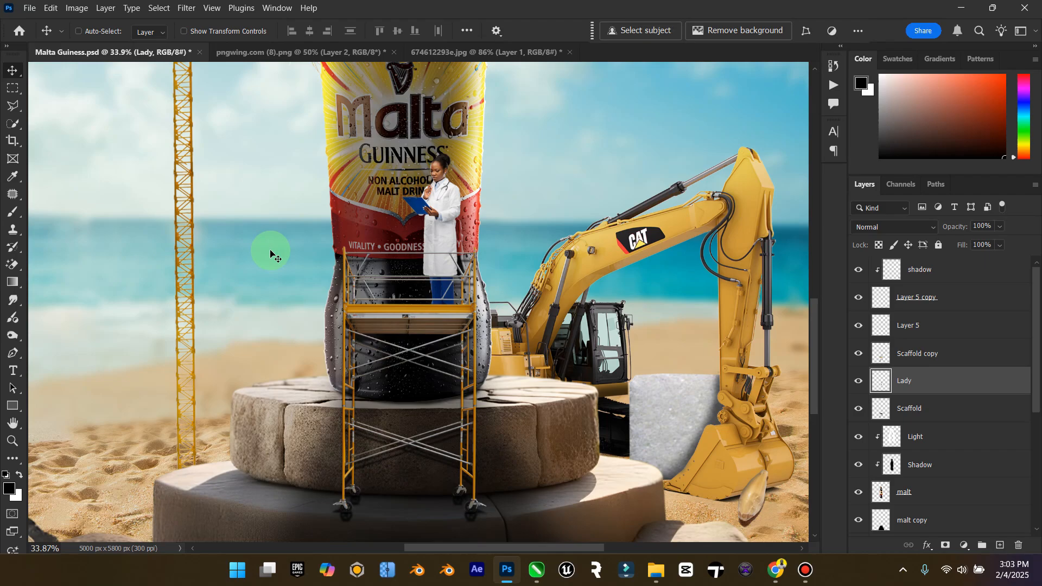
Inspect the scaffold's shadow on the stone base up close and save Malta Guiness.psd.
{"action": "double_click", "coordinate": [16, 427]}
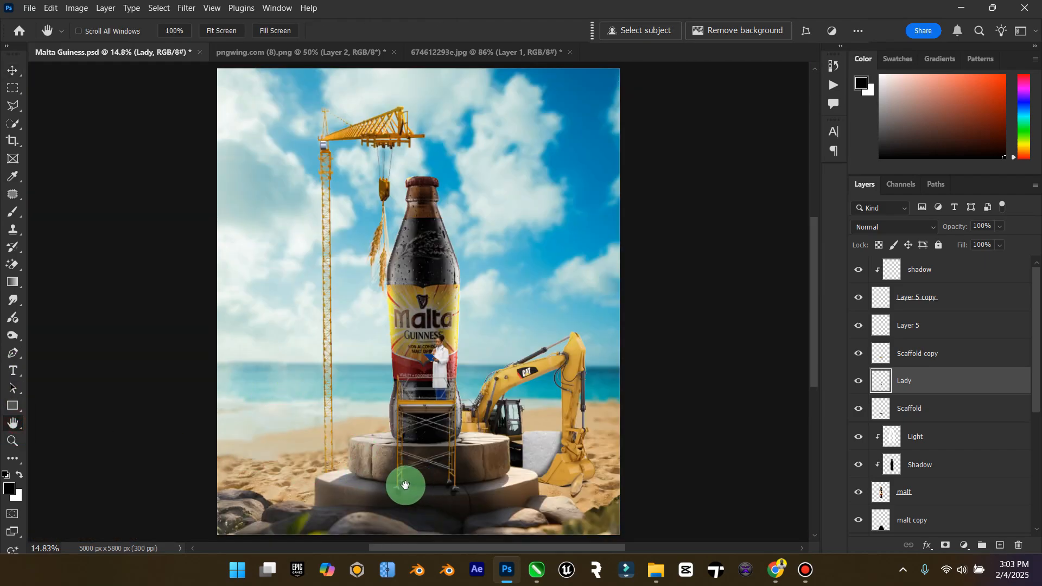
{"action": "left_click_drag", "start_coordinate": [403, 483], "coordinate": [426, 481]}
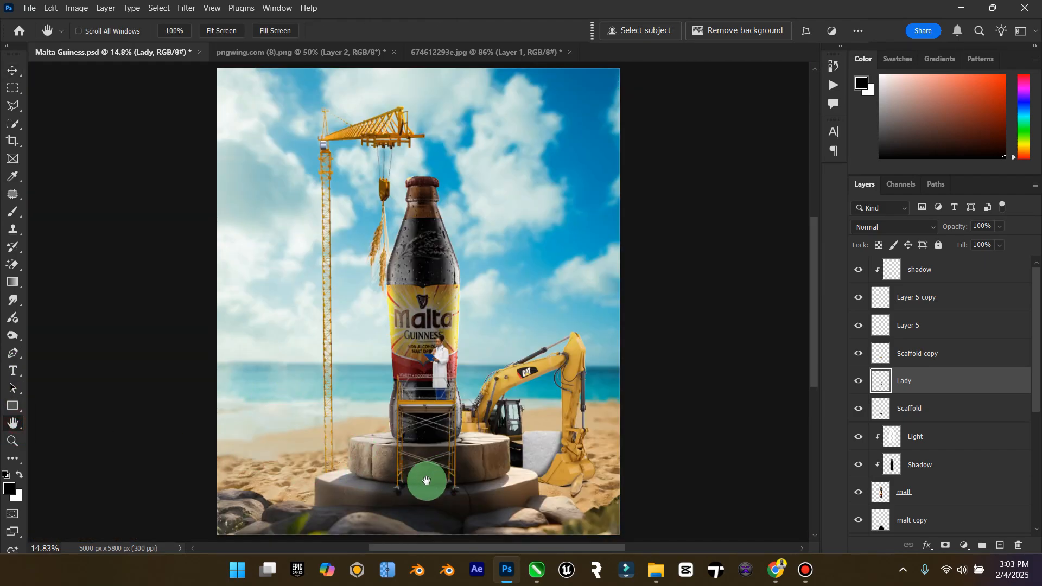
{"action": "left_click", "coordinate": [16, 443]}
{"action": "left_click_drag", "start_coordinate": [402, 442], "coordinate": [486, 281]}
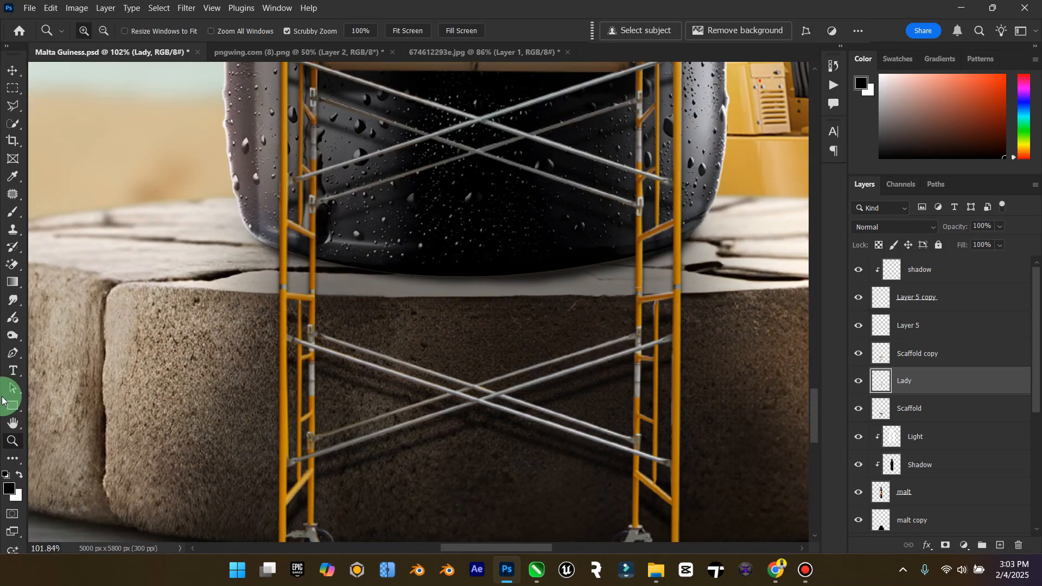
{"action": "double_click", "coordinate": [13, 419]}
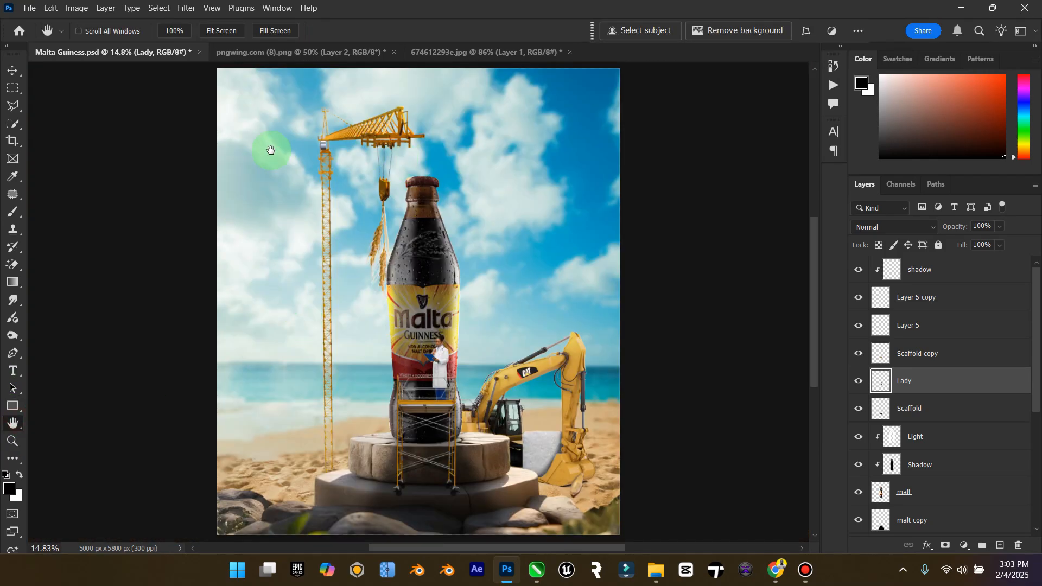
{"action": "left_click", "coordinate": [13, 71]}
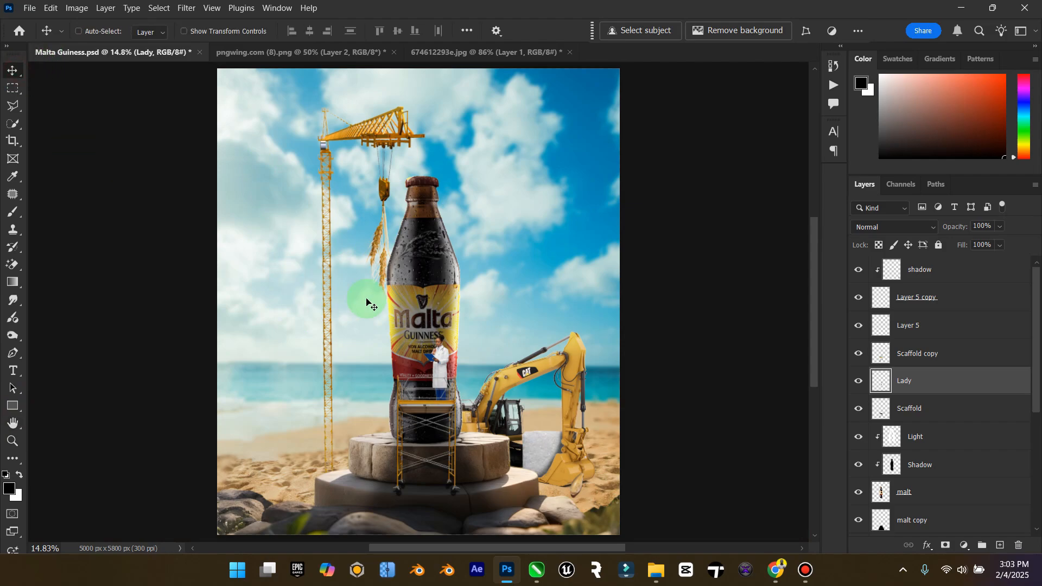
{"action": "key", "text": "ctrl+s"}
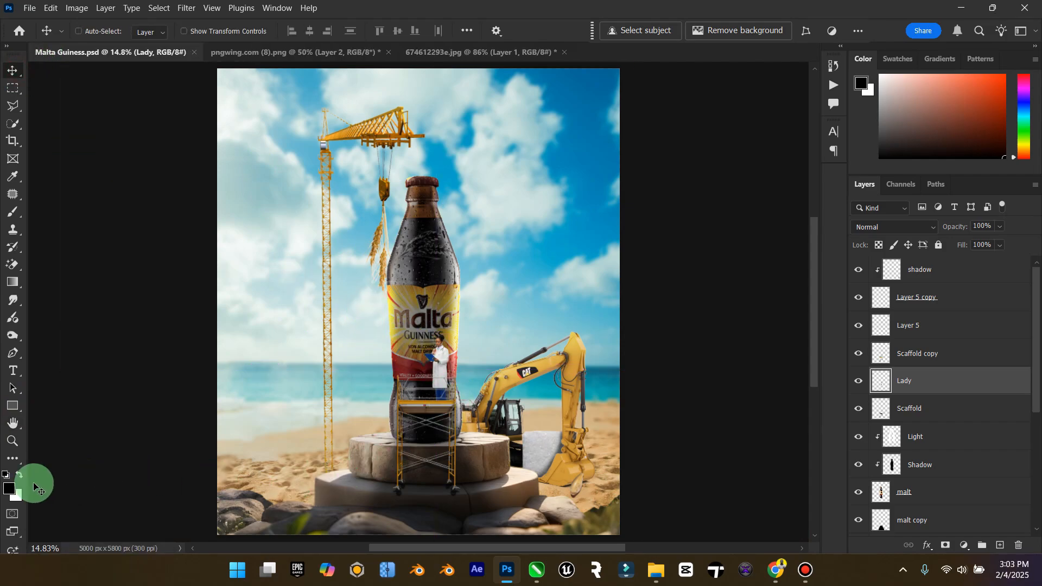
Add a layer mask to the Scaffold shadow layer and paint out the shadow around the scaffold's wheels in black.
{"action": "left_click", "coordinate": [13, 441]}
{"action": "left_click_drag", "start_coordinate": [458, 500], "coordinate": [539, 470]}
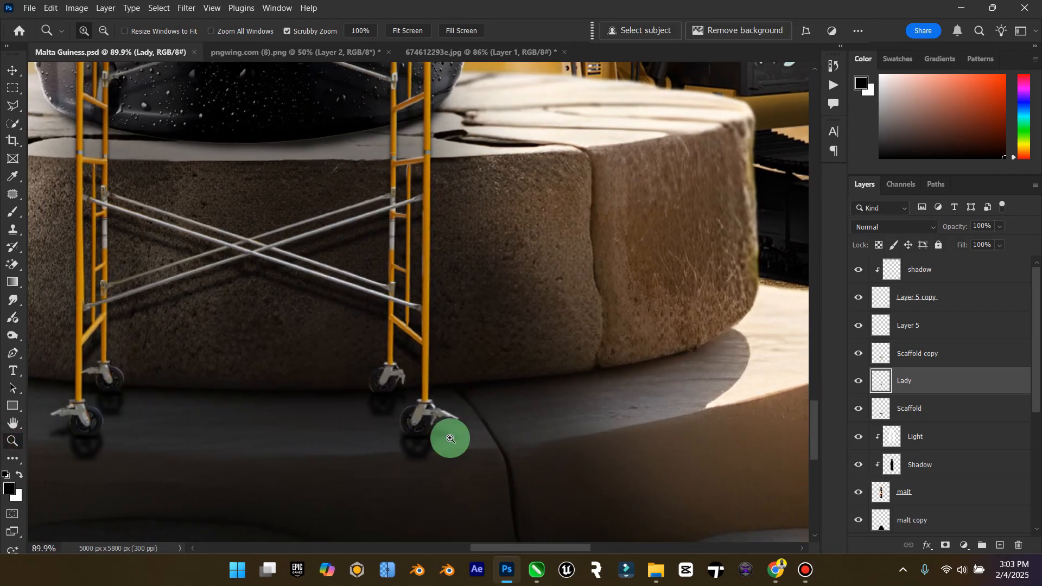
{"action": "left_click", "coordinate": [914, 407]}
{"action": "left_click", "coordinate": [945, 545]}
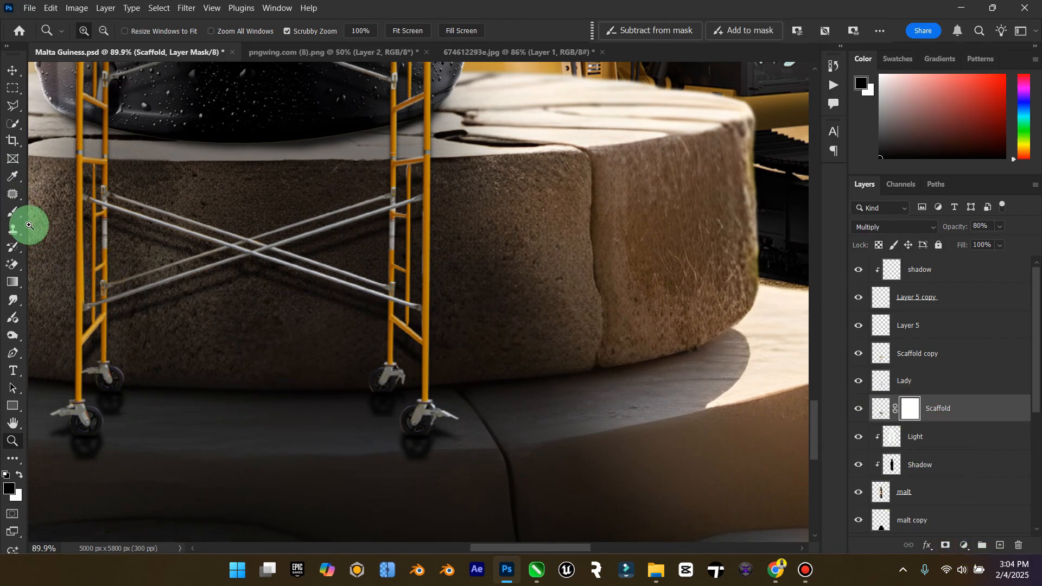
{"action": "left_click", "coordinate": [13, 212]}
{"action": "mouse_move", "coordinate": [475, 424]}
{"action": "left_mouse_down"}
{"action": "mouse_move", "coordinate": [310, 407]}
{"action": "mouse_move", "coordinate": [108, 409]}
{"action": "mouse_move", "coordinate": [164, 409]}
{"action": "mouse_move", "coordinate": [115, 426]}
{"action": "mouse_move", "coordinate": [137, 446]}
{"action": "mouse_move", "coordinate": [43, 447]}
{"action": "left_mouse_up"}
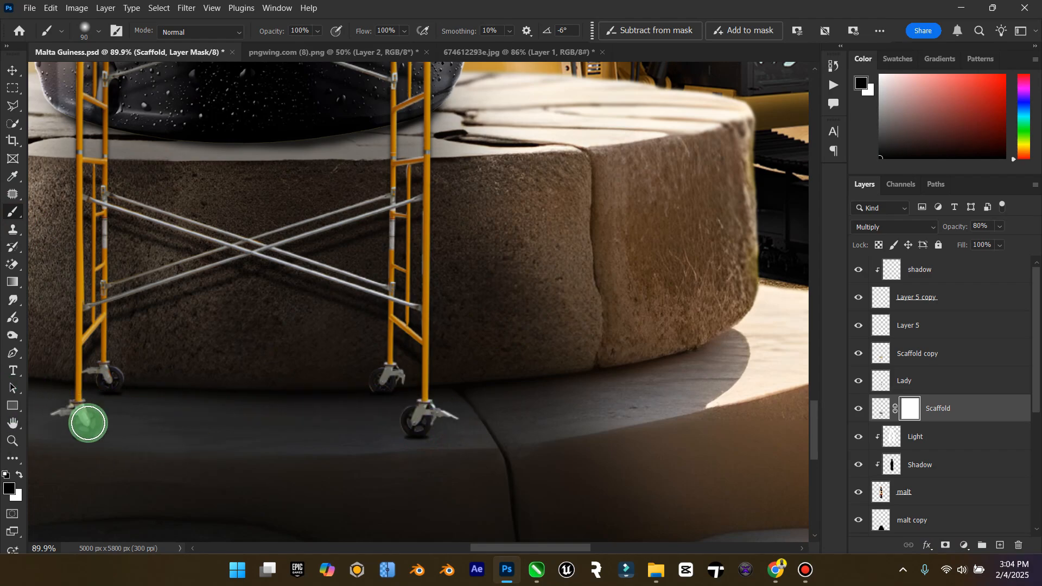
Save Malta Guiness.psd with the masked scaffold shadow.
{"action": "double_click", "coordinate": [13, 423]}
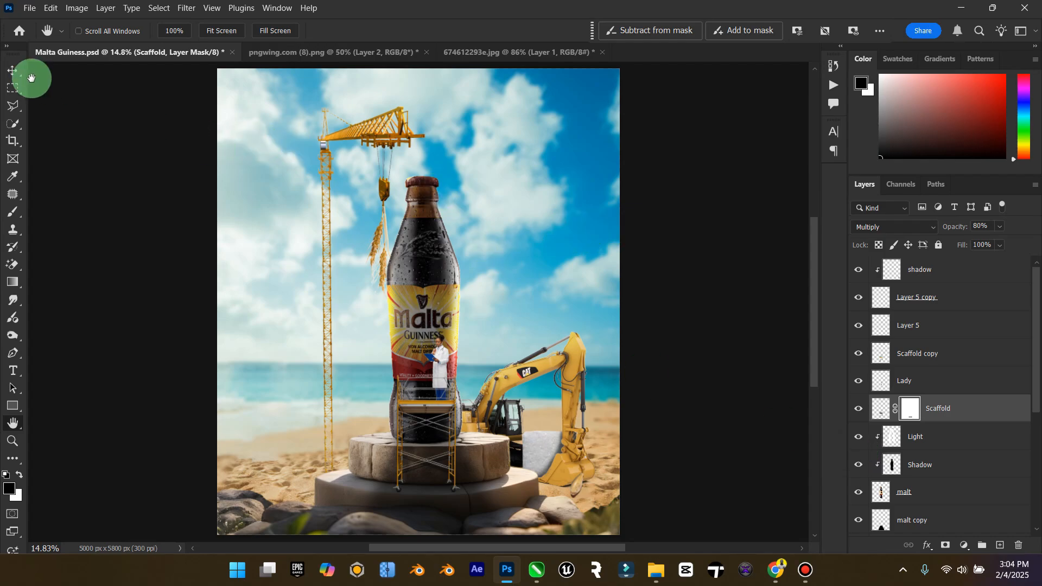
{"action": "left_click", "coordinate": [14, 70]}
{"action": "key", "text": "ctrl+s"}
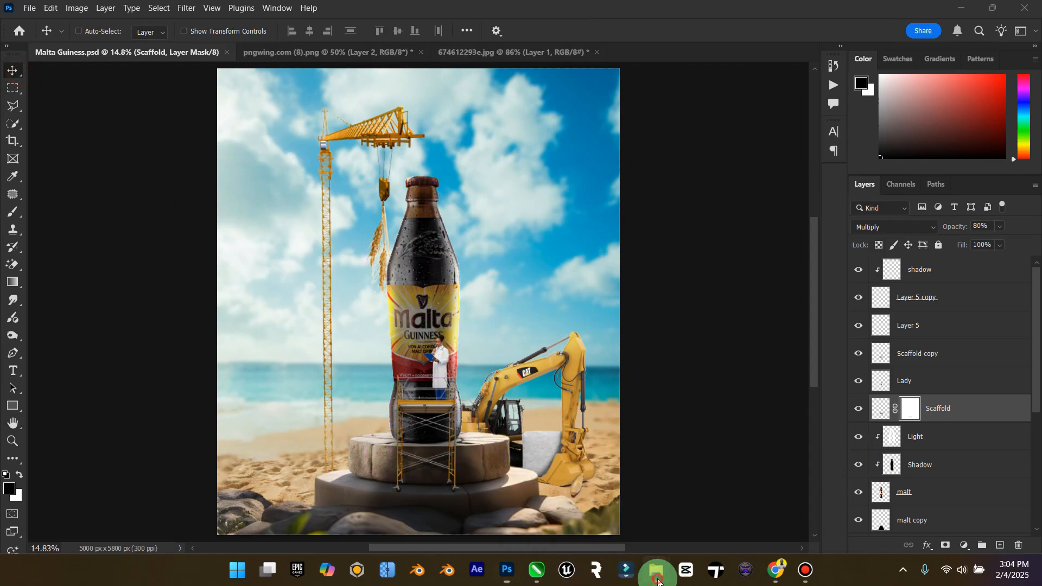
Close pngwing.com (8).png and 674612293e.jpg without saving their changes.
{"action": "left_click", "coordinate": [400, 53]}
{"action": "left_click", "coordinate": [421, 52]}
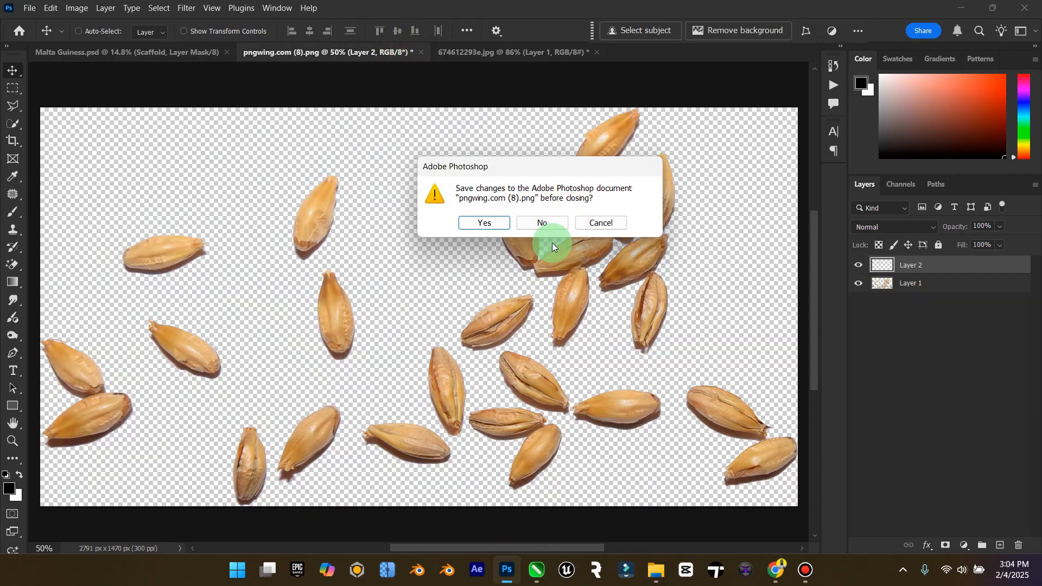
{"action": "left_click", "coordinate": [548, 225]}
{"action": "left_click", "coordinate": [402, 52]}
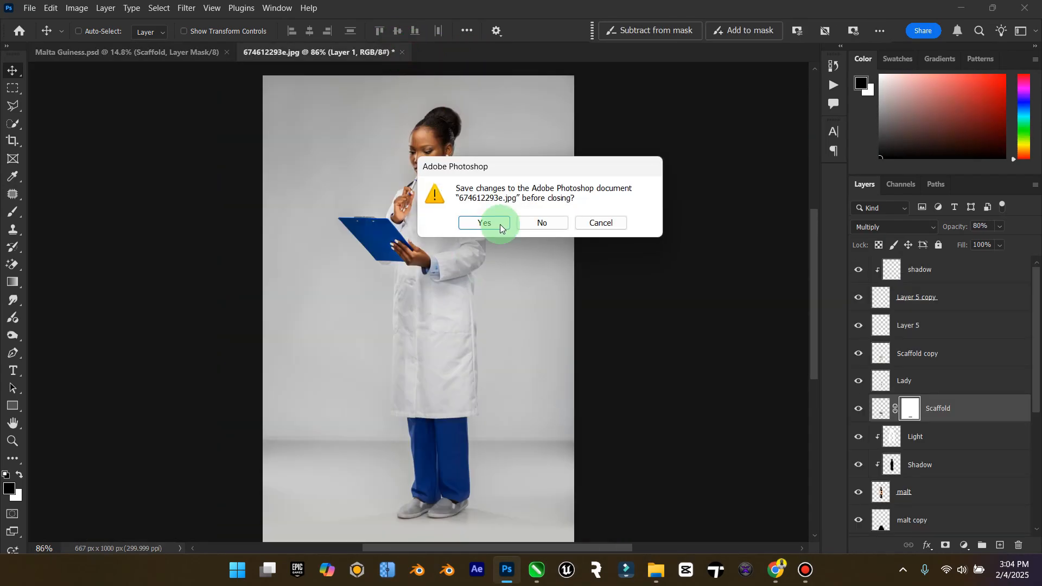
{"action": "left_click", "coordinate": [534, 222]}
Open the image f3c39a4ff0 from the Downloads folder in Photoshop.
{"action": "mouse_move", "coordinate": [655, 570]}
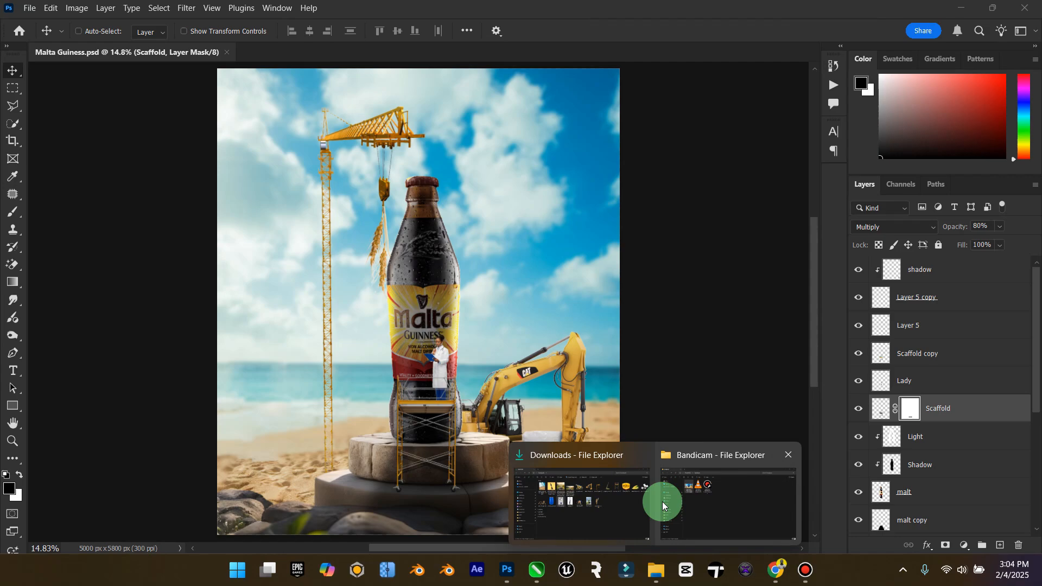
{"action": "left_click", "coordinate": [619, 507]}
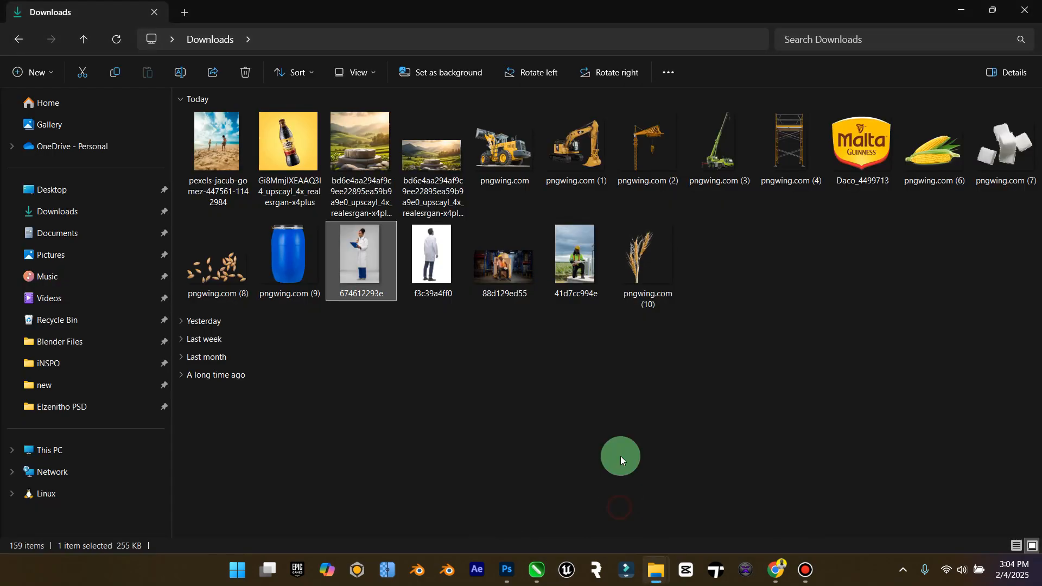
{"action": "right_click", "coordinate": [402, 252]}
{"action": "left_click", "coordinate": [436, 244]}
{"action": "right_click", "coordinate": [435, 242]}
{"action": "left_click", "coordinate": [651, 69]}
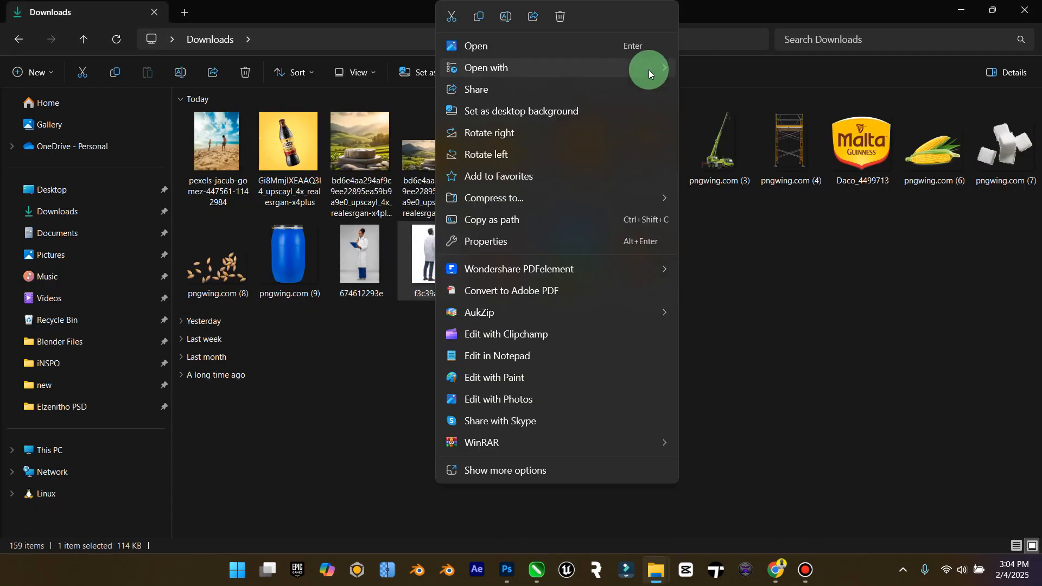
{"action": "left_click", "coordinate": [736, 101]}
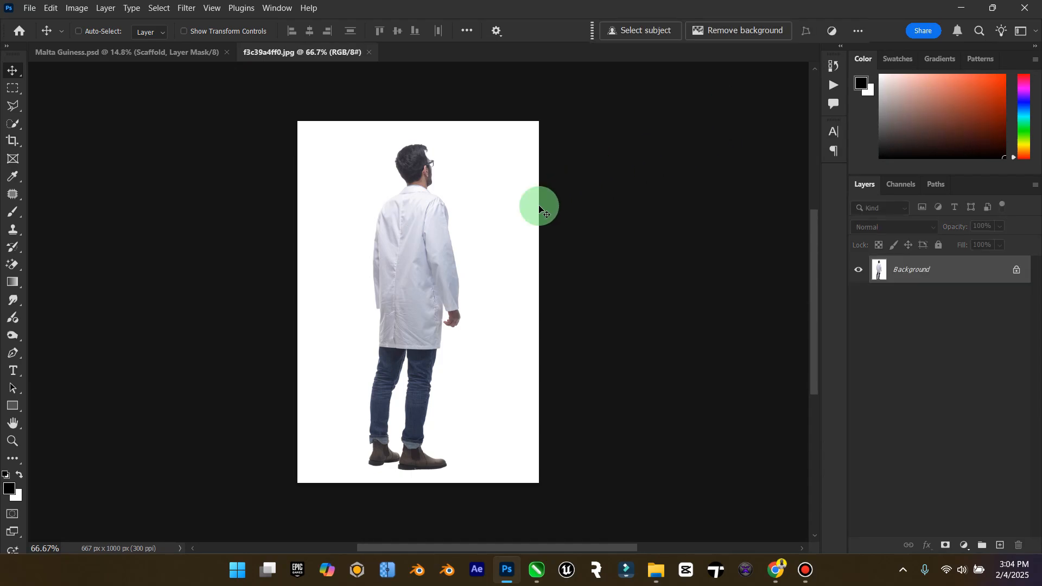
Select the man in the lab coat with Select Subject and check the selection outline from head to feet.
{"action": "left_click", "coordinate": [640, 28]}
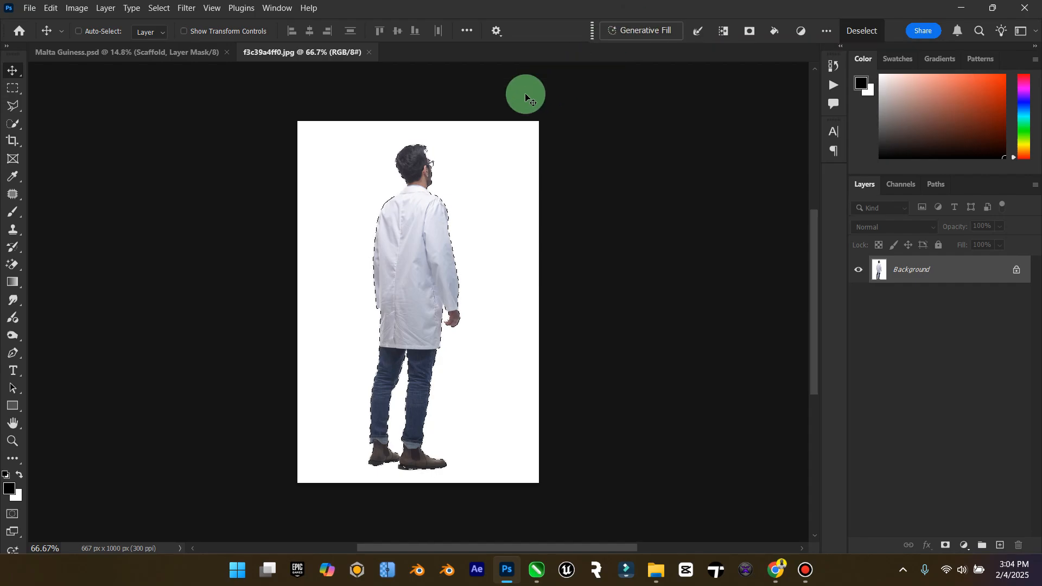
{"action": "key", "text": "z"}
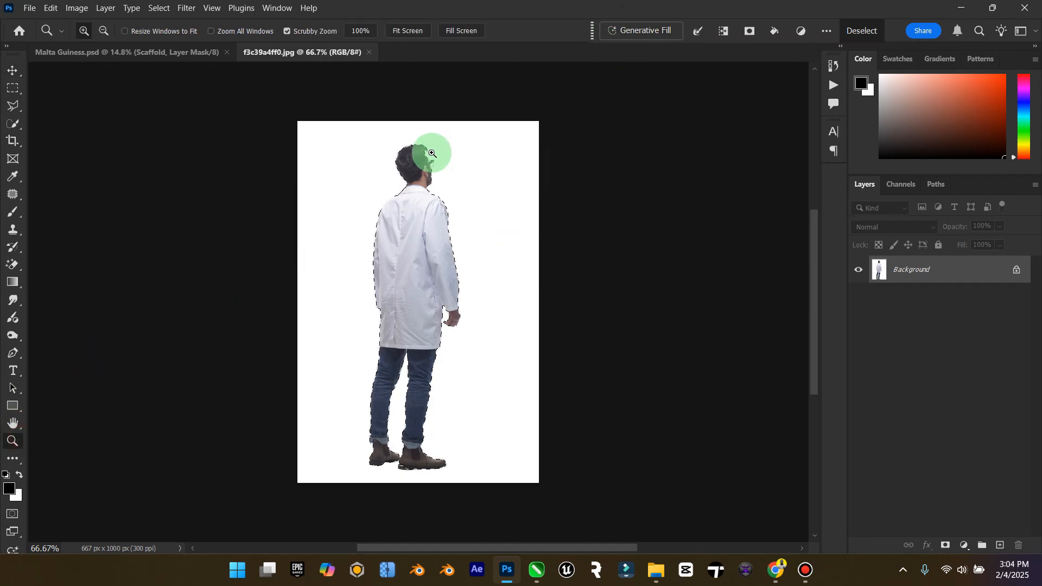
{"action": "left_click_drag", "start_coordinate": [426, 156], "coordinate": [472, 172]}
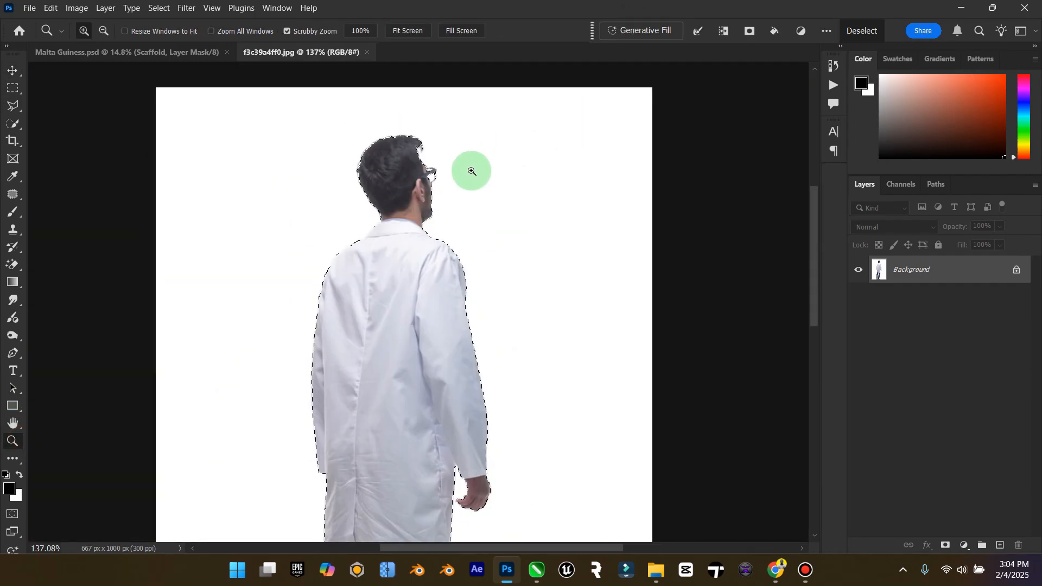
{"action": "scroll", "coordinate": [471, 172], "scroll_direction": "down", "scroll_amount": 3}
{"action": "scroll", "coordinate": [472, 172], "scroll_direction": "down", "scroll_amount": 1}
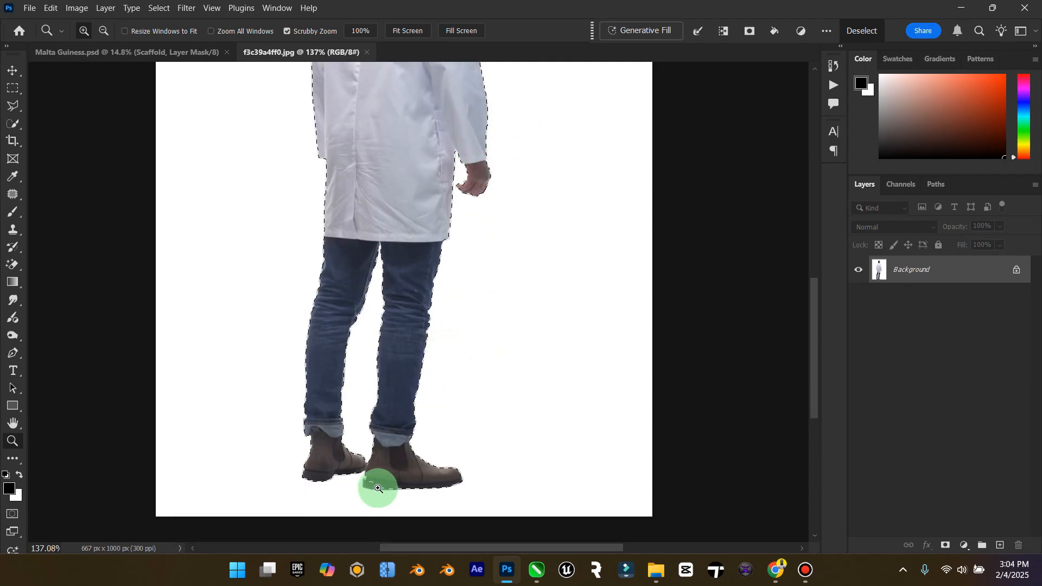
Add the missing sole and heel area of the man's front boot to the selection with the Polygonal Lasso.
{"action": "left_click_drag", "start_coordinate": [375, 489], "coordinate": [432, 481]}
{"action": "left_click", "coordinate": [13, 106]}
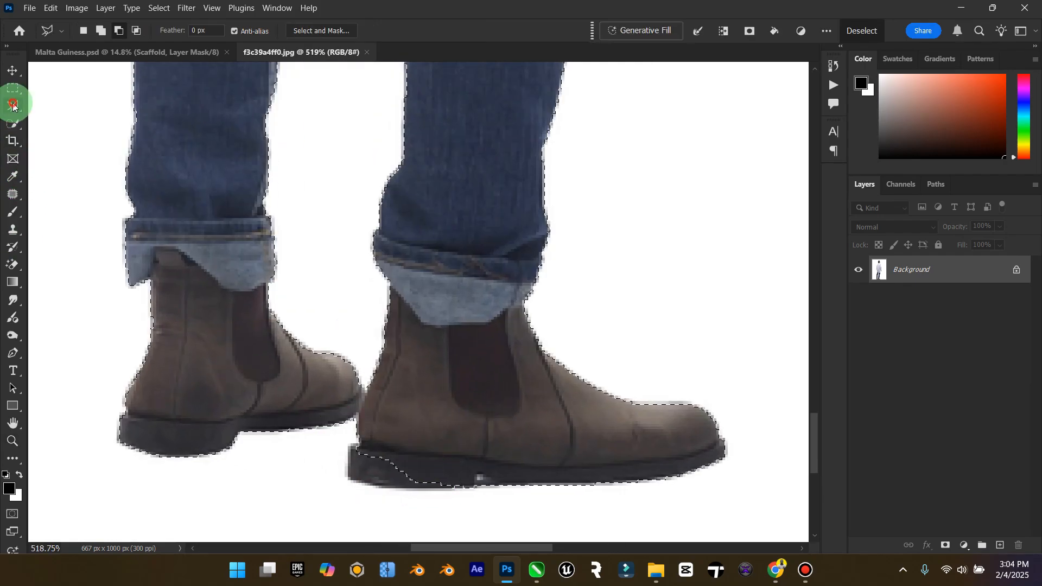
{"action": "left_click", "coordinate": [438, 390]}
{"action": "left_click", "coordinate": [101, 31]}
{"action": "left_click", "coordinate": [595, 482]}
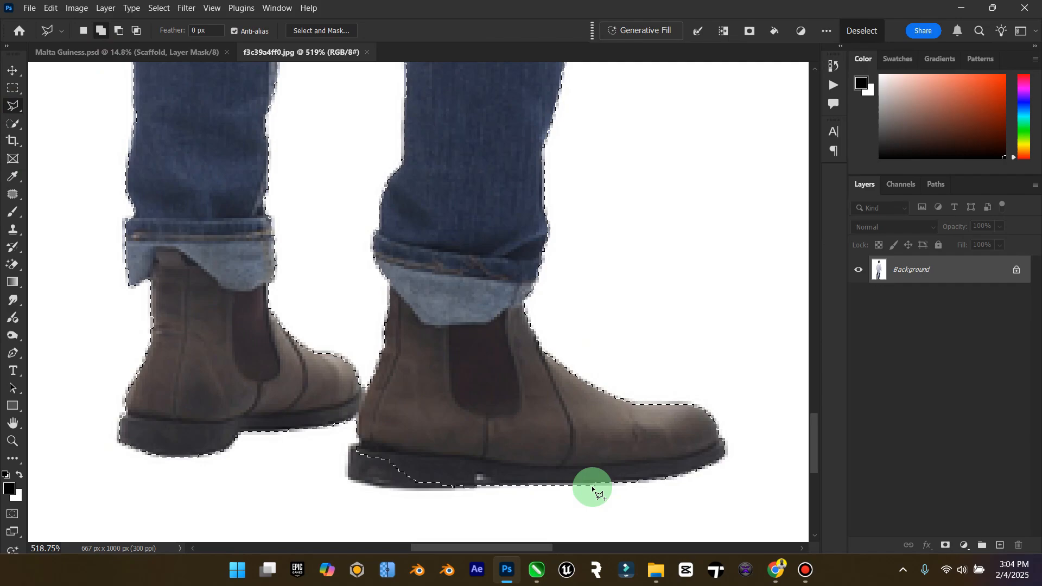
{"action": "left_click", "coordinate": [488, 483]}
{"action": "left_click", "coordinate": [394, 492]}
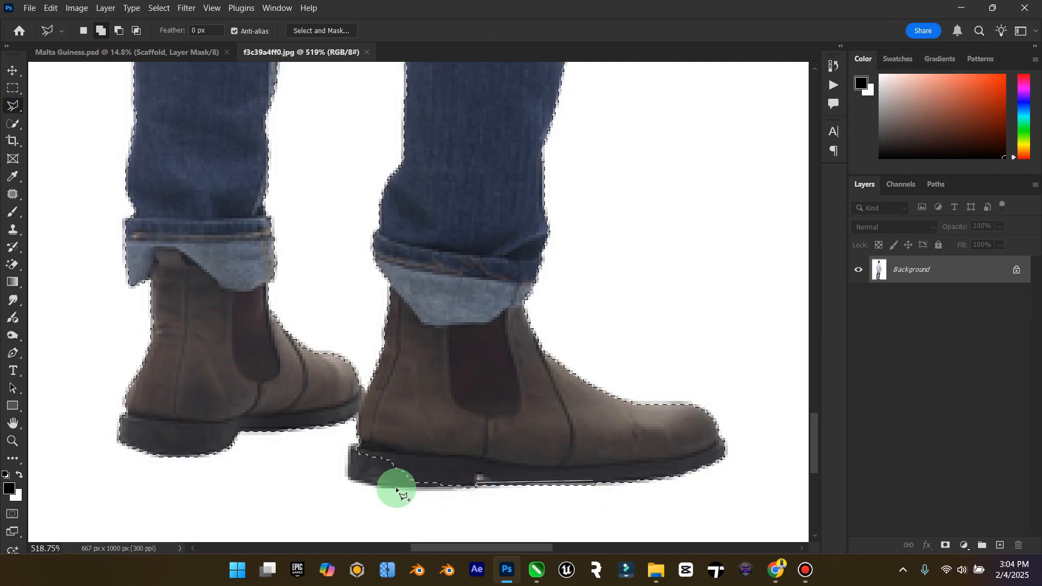
{"action": "double_click", "coordinate": [475, 433]}
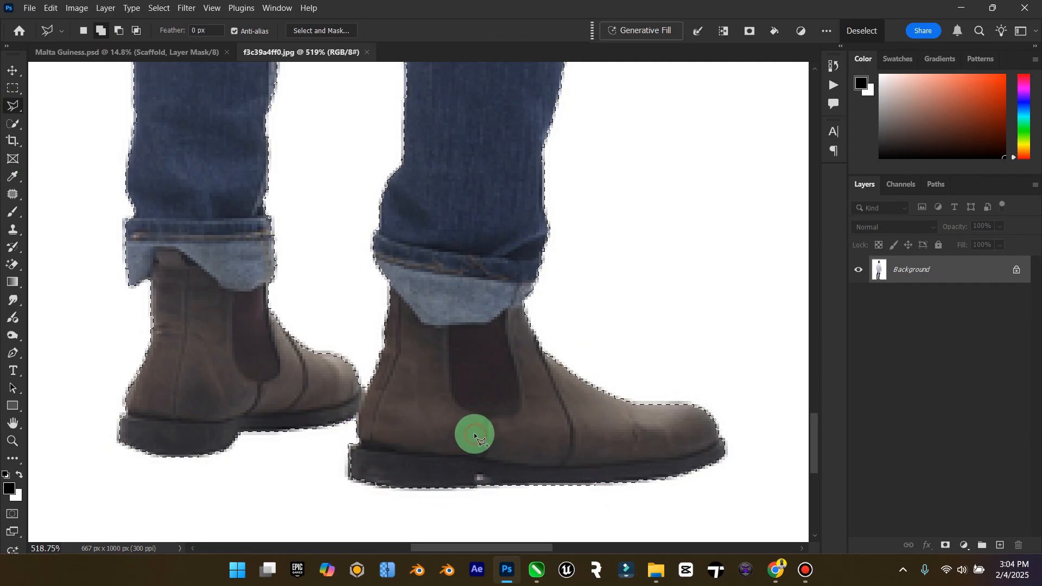
Copy the selected man onto his own layer and hide the Background layer.
{"action": "double_click", "coordinate": [12, 423]}
{"action": "left_click", "coordinate": [12, 71]}
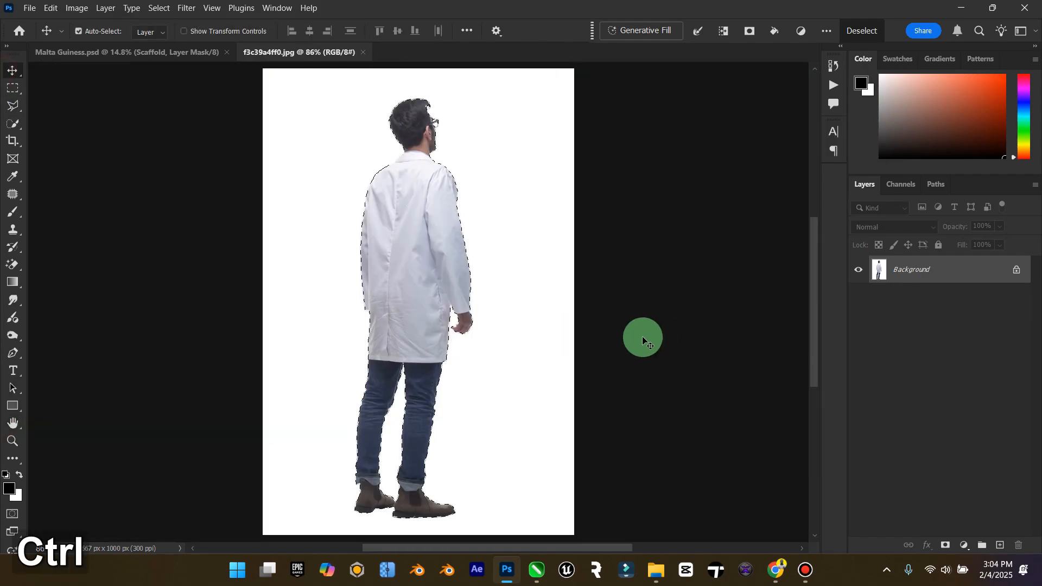
{"action": "key", "text": "ctrl+j"}
{"action": "left_click", "coordinate": [858, 297]}
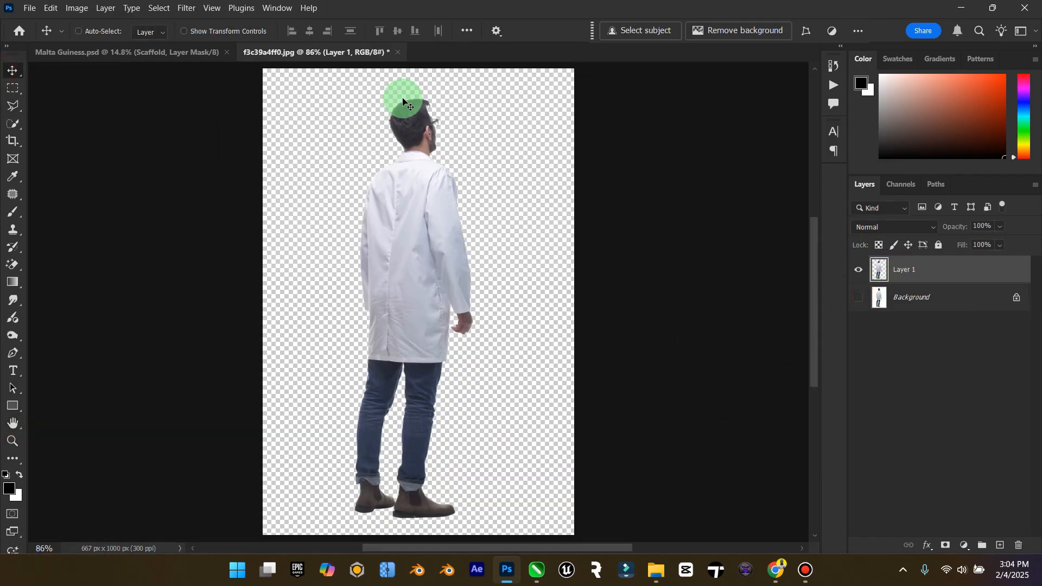
Move the man cutout into Malta Guiness.psd and stand him on the lower stone platform beside the crane mast.
{"action": "left_click_drag", "start_coordinate": [403, 102], "coordinate": [342, 441]}
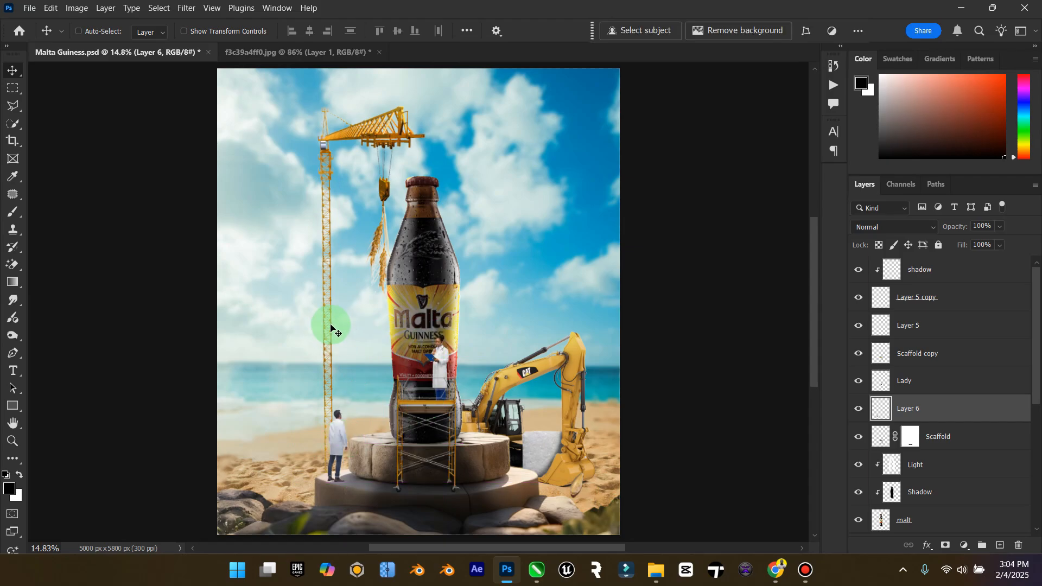
{"action": "scroll", "coordinate": [317, 456], "scroll_direction": "up", "scroll_amount": 7}
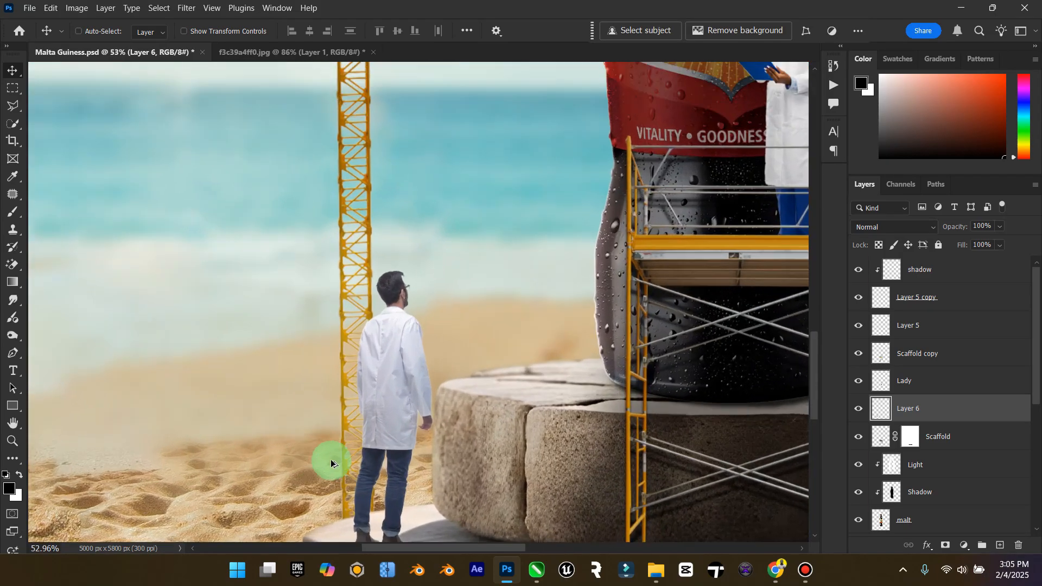
{"action": "scroll", "coordinate": [331, 463], "scroll_direction": "up", "scroll_amount": 1}
{"action": "left_click_drag", "start_coordinate": [344, 456], "coordinate": [405, 426]}
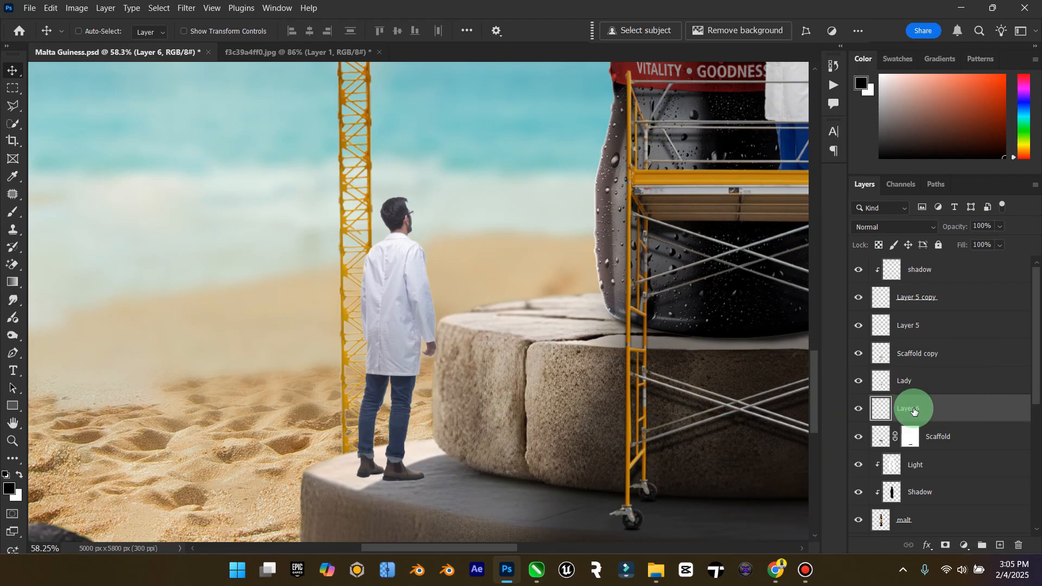
Rename the cutout's layer to Man.
{"action": "key", "text": "Caps_Lock"}
{"action": "type", "text": "Man"}
{"action": "key", "text": "Return"}
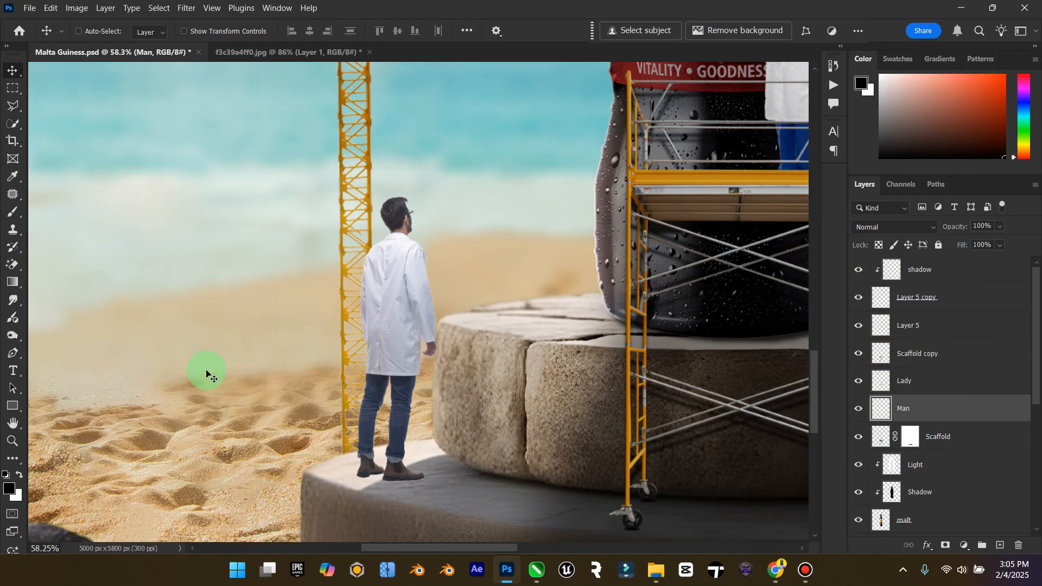
{"action": "double_click", "coordinate": [13, 423]}
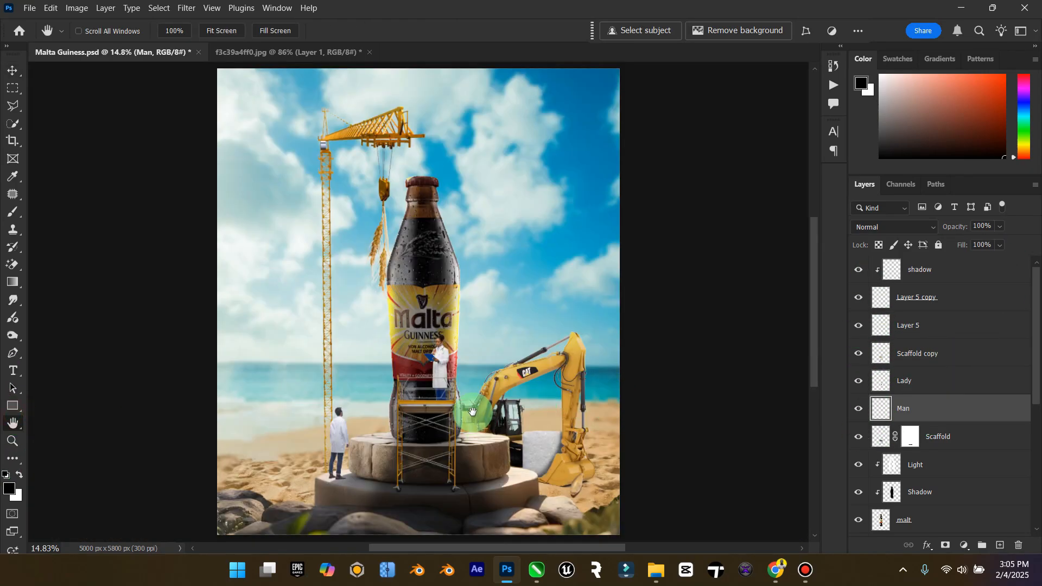
{"action": "left_click", "coordinate": [11, 66]}
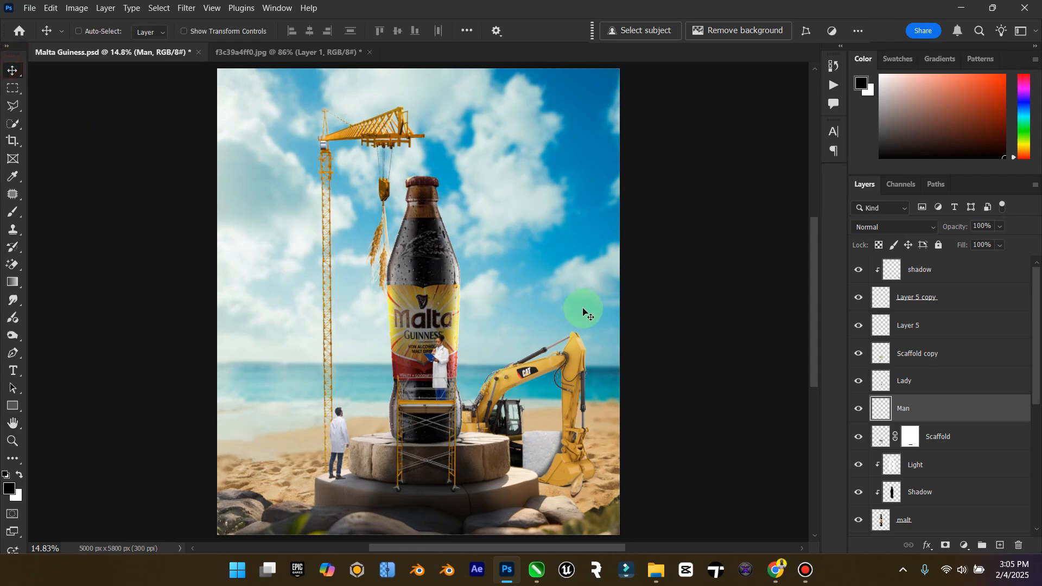
Add a new layer named Shade above the Lady layer and clip it to Lady.
{"action": "scroll", "coordinate": [442, 373], "scroll_direction": "up", "scroll_amount": 6}
{"action": "left_click", "coordinate": [915, 387]}
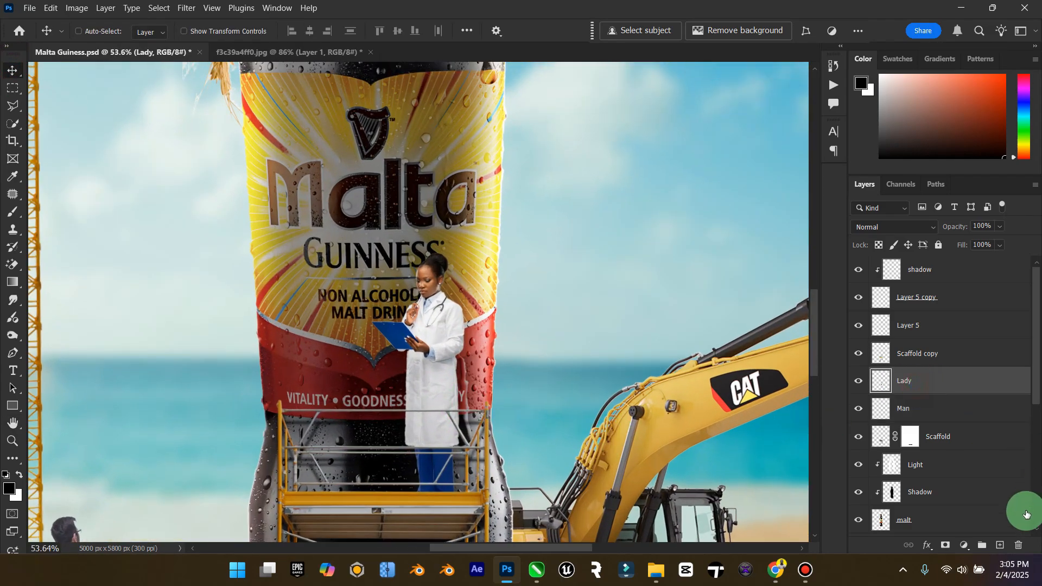
{"action": "left_click", "coordinate": [1000, 545]}
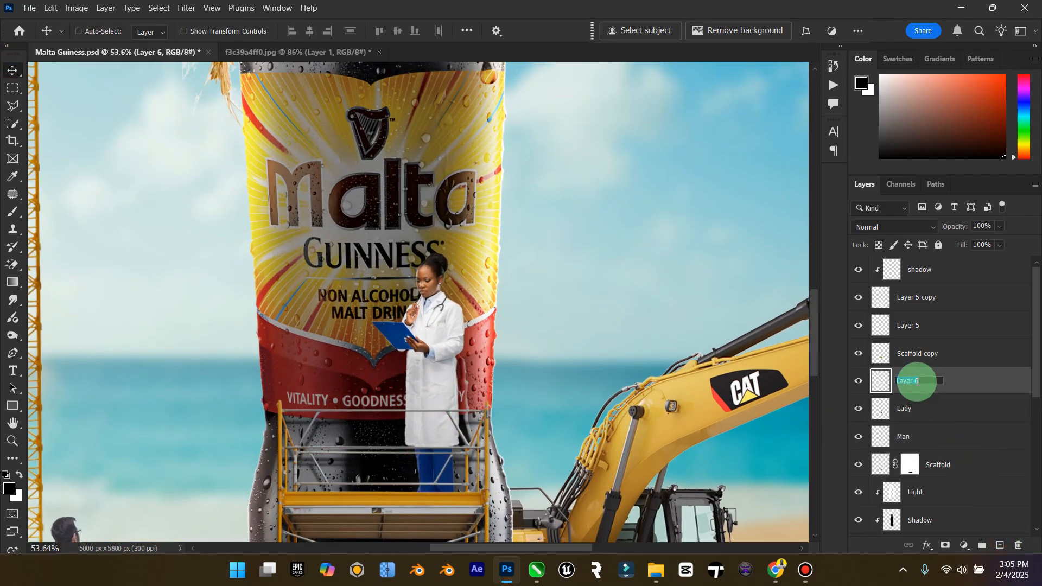
{"action": "key", "text": "Caps_Lock"}
{"action": "type", "text": "Shade"}
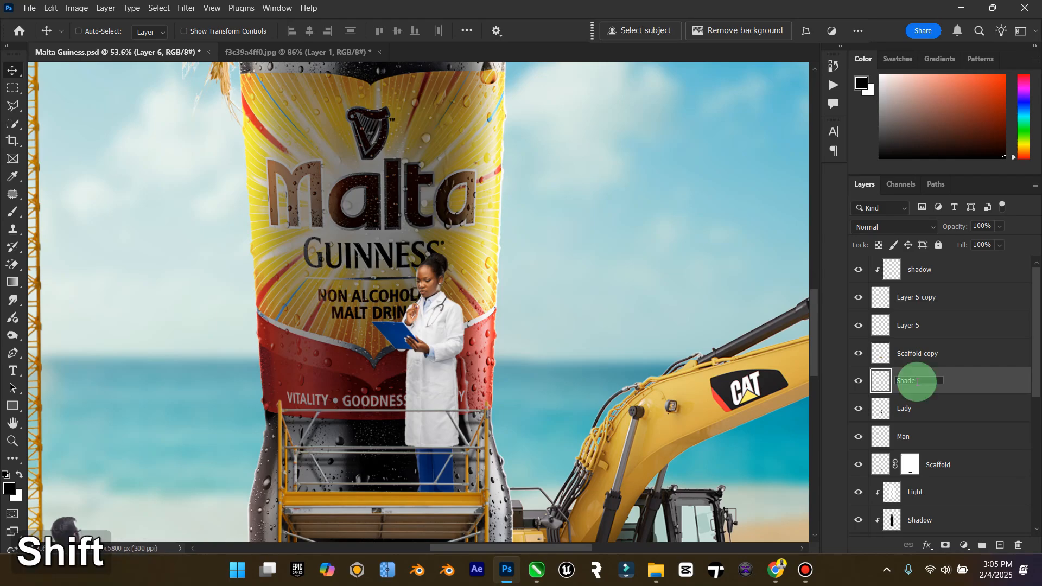
{"action": "left_click", "coordinate": [985, 385]}
{"action": "right_click", "coordinate": [985, 384]}
{"action": "left_click", "coordinate": [955, 326]}
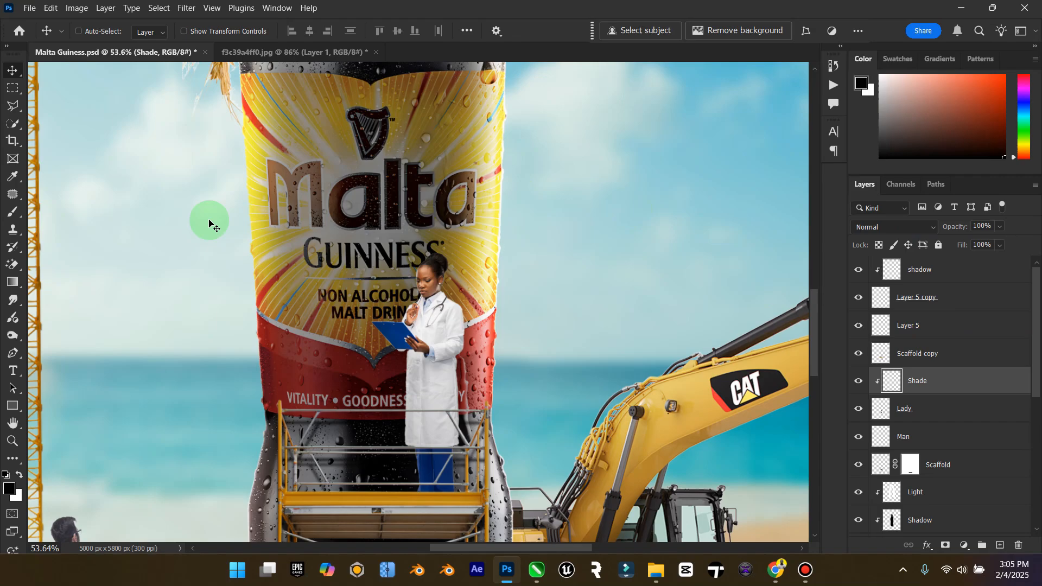
Paint black shading over the lady with a 175 px soft brush, first at 100% opacity along her edge, then at 39% across her body.
{"action": "left_click", "coordinate": [13, 212]}
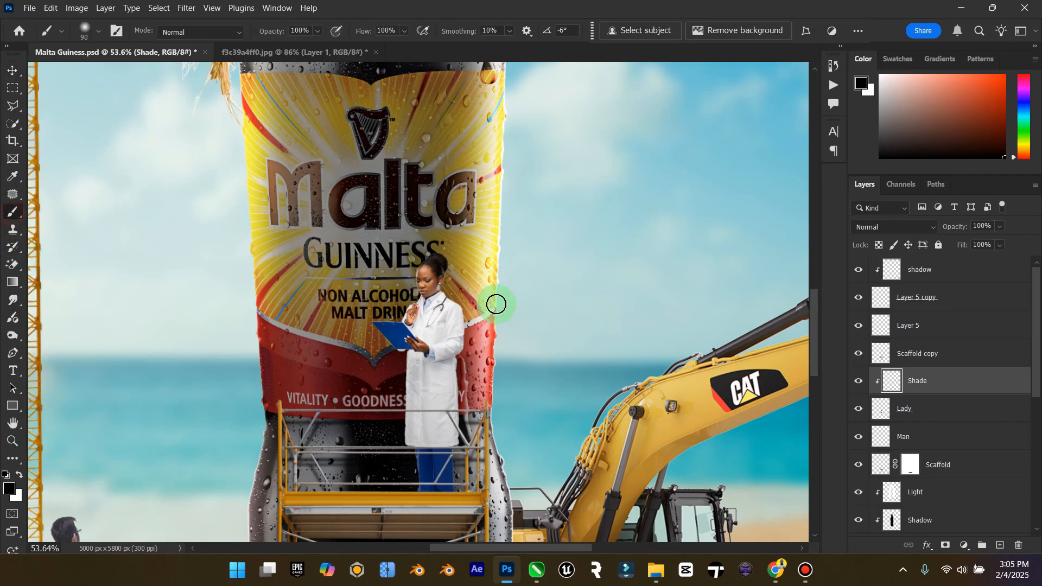
{"action": "key", "text": "bracketright"}
{"action": "key", "text": "bracketright"}
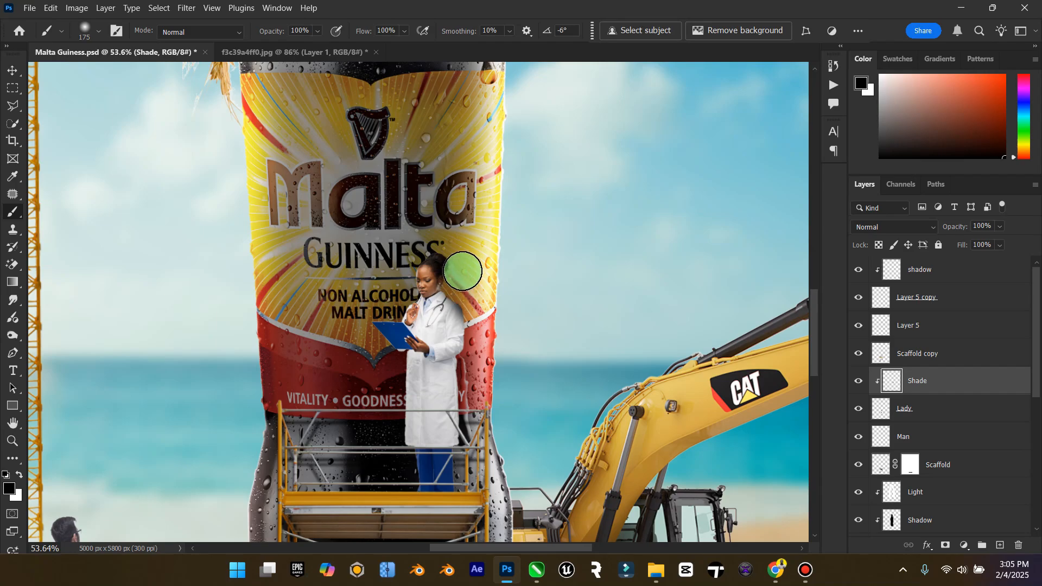
{"action": "mouse_move", "coordinate": [462, 271]}
{"action": "left_mouse_down"}
{"action": "mouse_move", "coordinate": [484, 340]}
{"action": "mouse_move", "coordinate": [479, 481]}
{"action": "mouse_move", "coordinate": [468, 463]}
{"action": "left_mouse_up"}
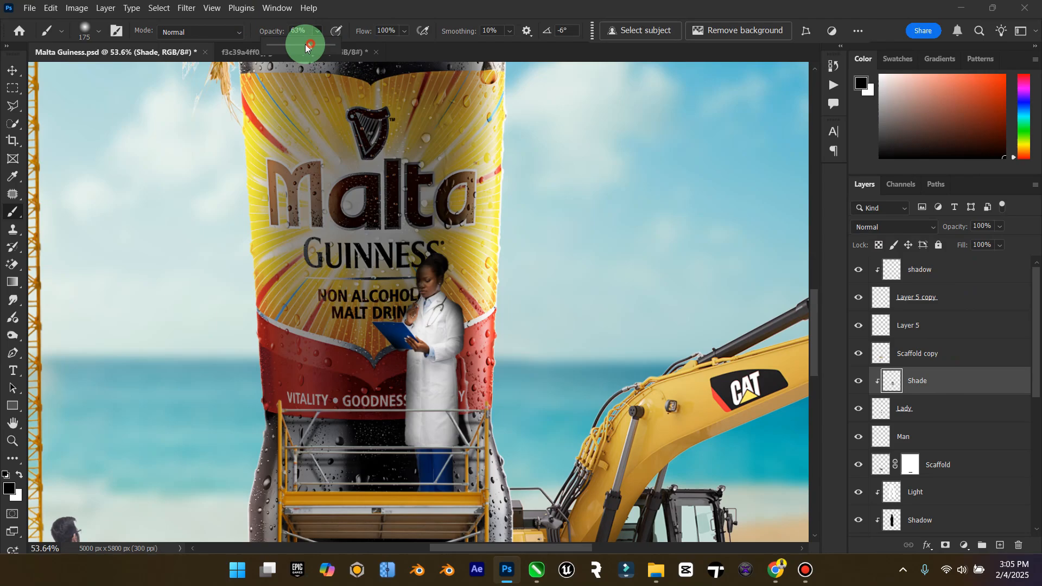
{"action": "left_click_drag", "start_coordinate": [307, 47], "coordinate": [293, 45]}
{"action": "left_click_drag", "start_coordinate": [423, 351], "coordinate": [437, 467]}
{"action": "left_click_drag", "start_coordinate": [458, 300], "coordinate": [428, 412]}
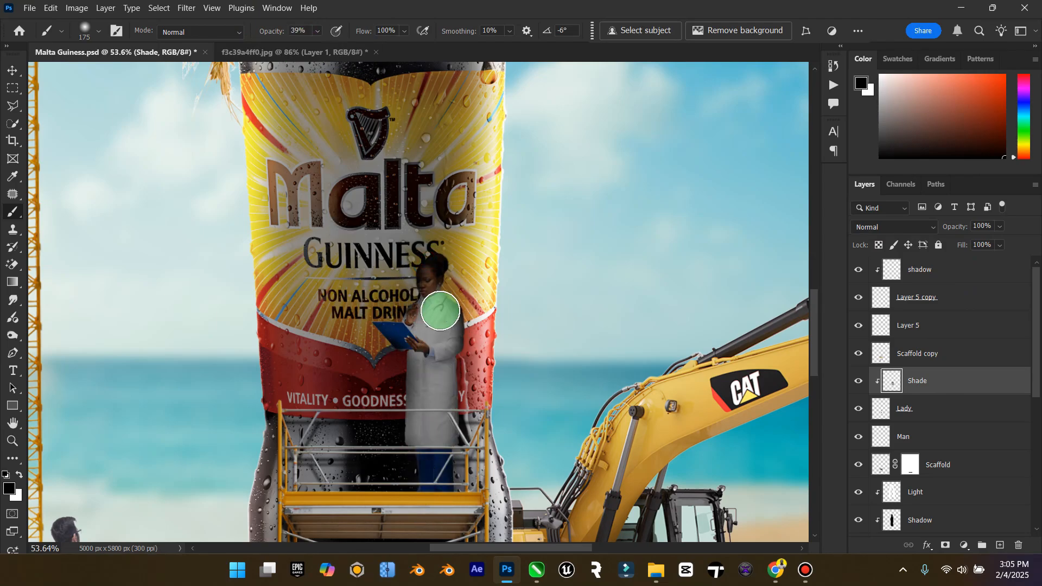
{"action": "mouse_move", "coordinate": [442, 255]}
{"action": "left_mouse_down"}
{"action": "mouse_move", "coordinate": [428, 395]}
{"action": "mouse_move", "coordinate": [453, 344]}
{"action": "mouse_move", "coordinate": [445, 417]}
{"action": "mouse_move", "coordinate": [440, 405]}
{"action": "mouse_move", "coordinate": [426, 451]}
{"action": "left_mouse_up"}
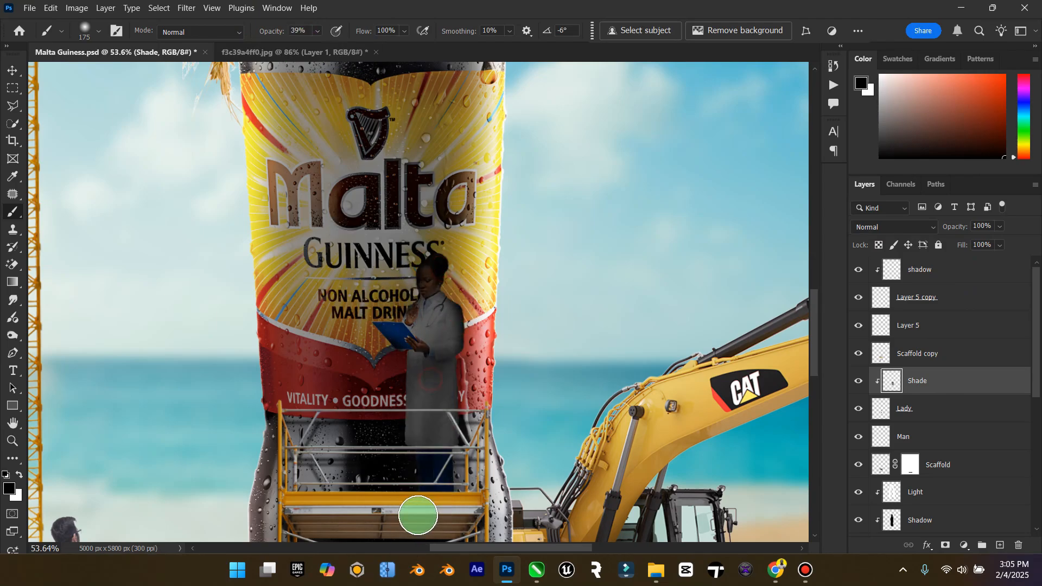
Set the Shade layer to Multiply blend mode at 59% opacity.
{"action": "left_click", "coordinate": [917, 228]}
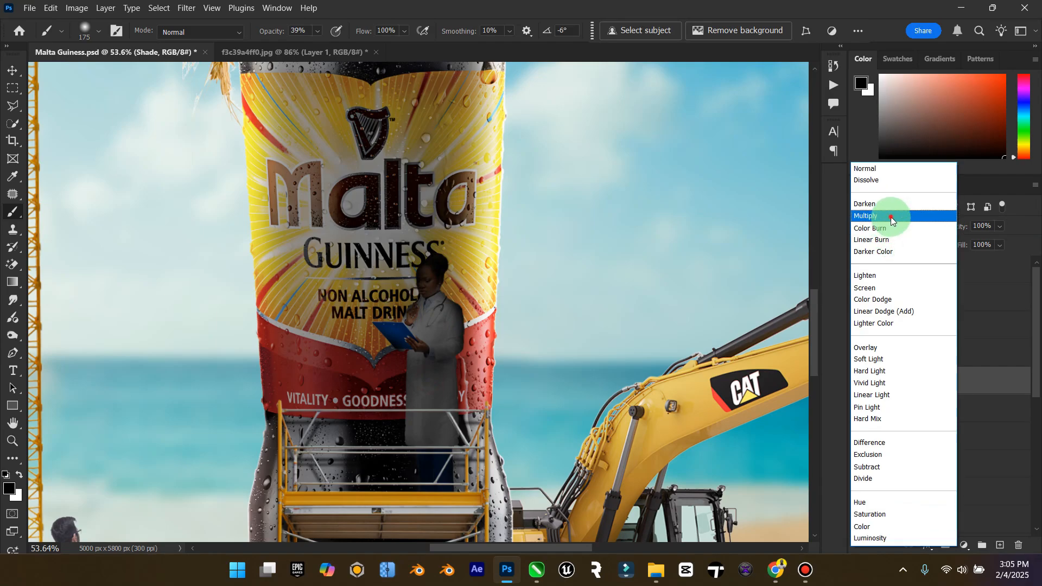
{"action": "left_click", "coordinate": [879, 214]}
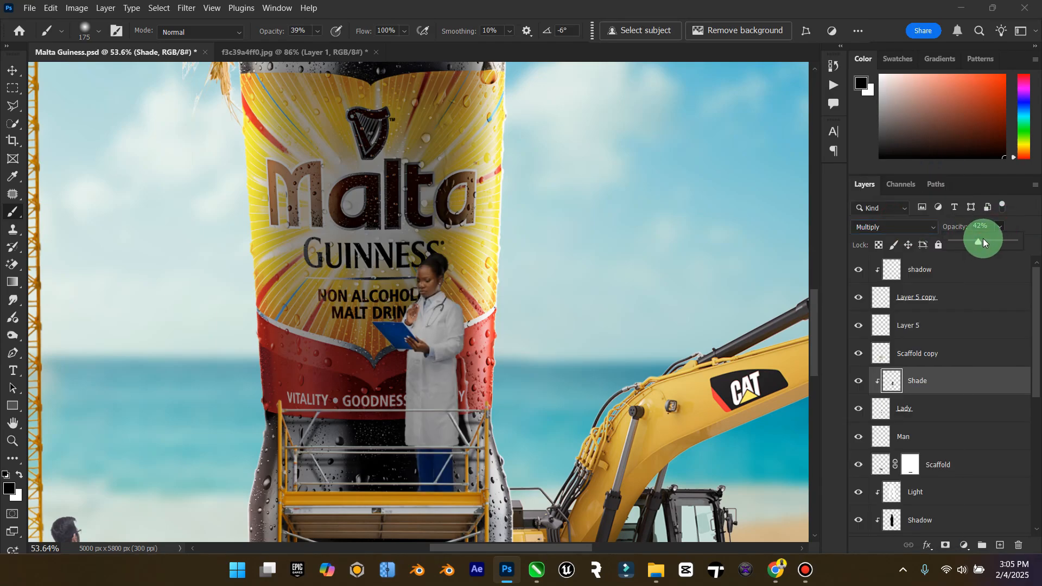
{"action": "left_click_drag", "start_coordinate": [984, 242], "coordinate": [999, 244]}
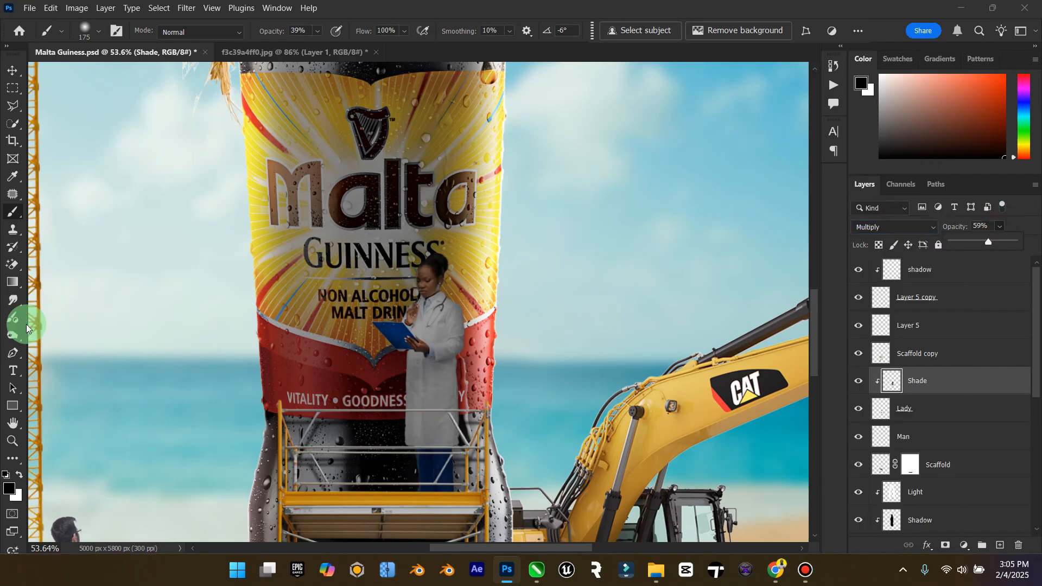
{"action": "double_click", "coordinate": [13, 423]}
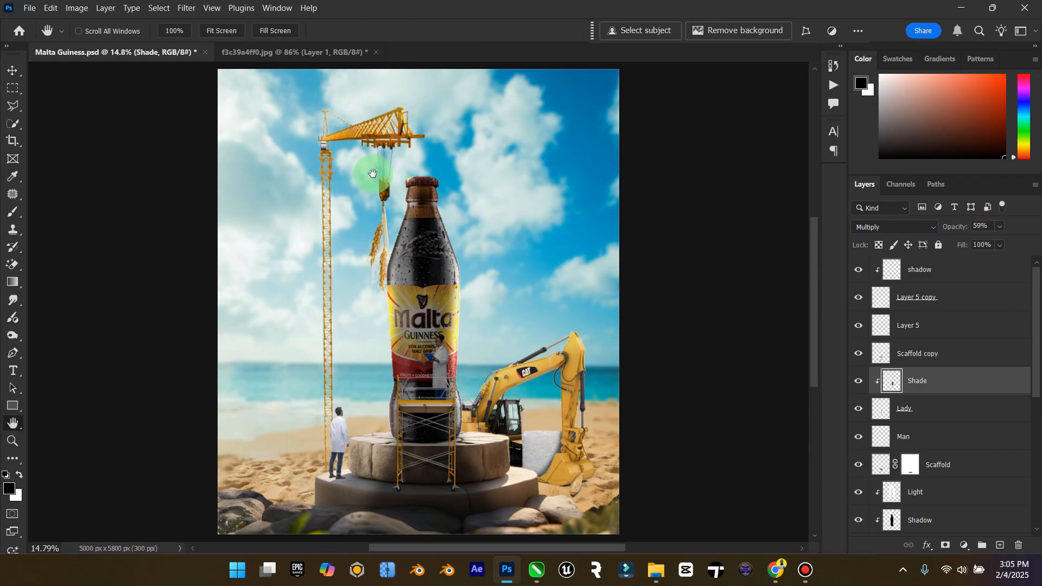
{"action": "left_click", "coordinate": [15, 70]}
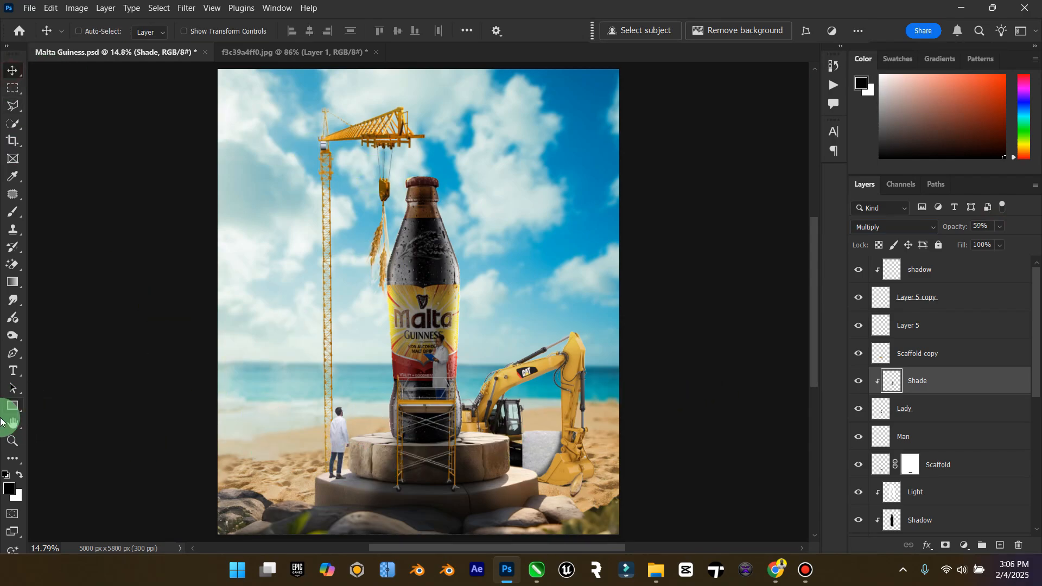
Add a new layer named Shadw directly below the Man layer.
{"action": "left_click", "coordinate": [14, 441]}
{"action": "left_click_drag", "start_coordinate": [352, 516], "coordinate": [431, 483]}
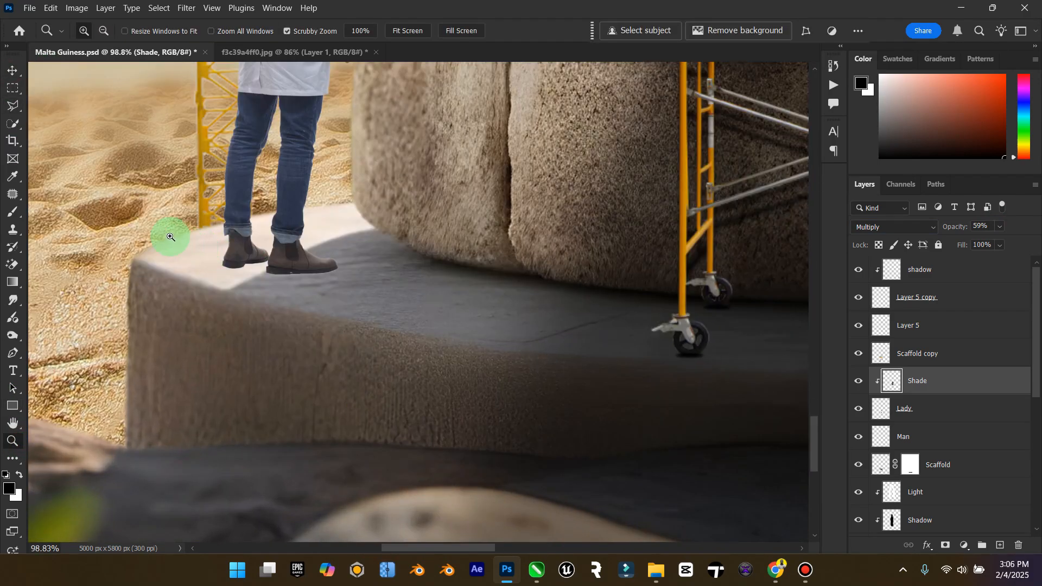
{"action": "left_click_drag", "start_coordinate": [163, 232], "coordinate": [516, 279]}
{"action": "left_click", "coordinate": [947, 461]}
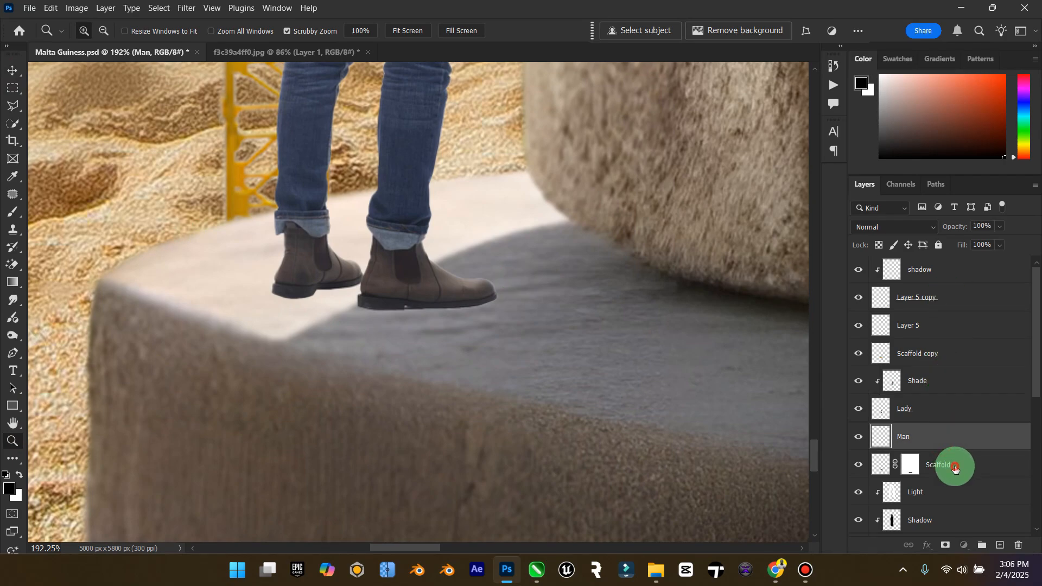
{"action": "left_click", "coordinate": [1000, 545]}
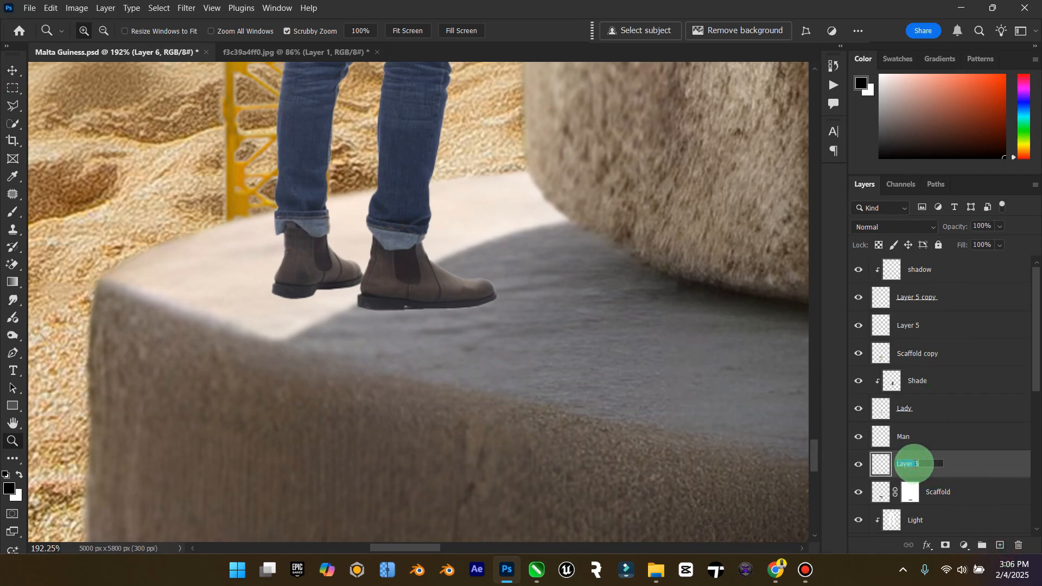
{"action": "key", "text": "Caps_Lock"}
{"action": "type", "text": "ha"}
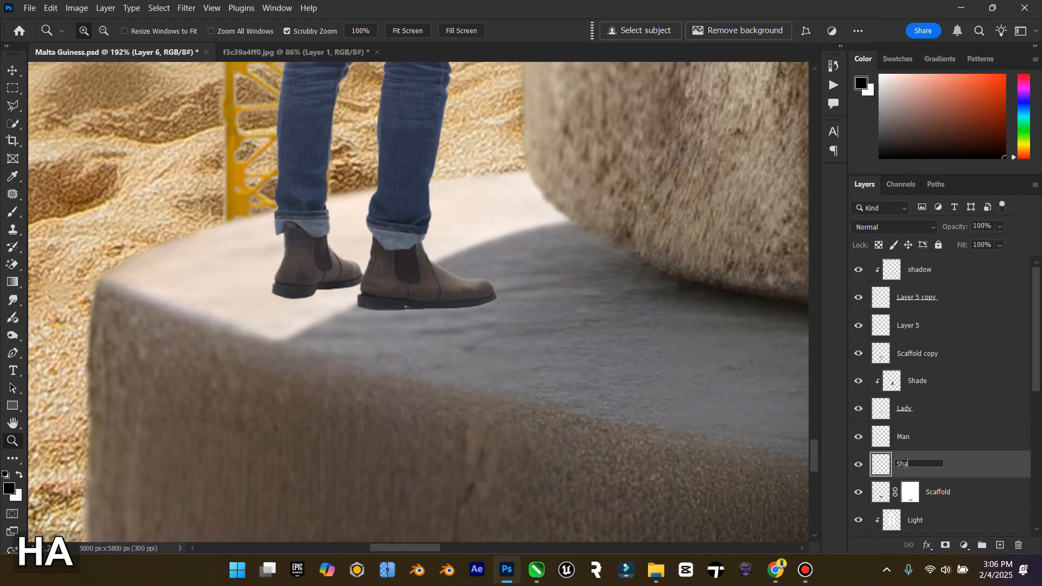
{"action": "type", "text": "dw"}
{"action": "key", "text": "shift+Return"}
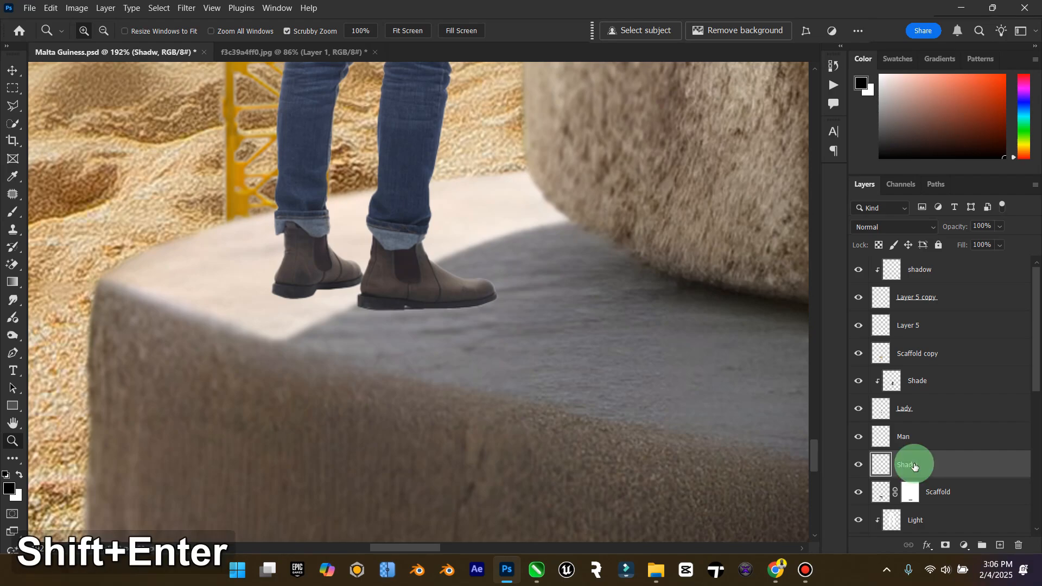
Paint black contact shadows along the soles of both of the man's boots with a 9 px brush at 100% opacity.
{"action": "mouse_move", "coordinate": [260, 217]}
{"action": "left_mouse_down"}
{"action": "mouse_move", "coordinate": [318, 226]}
{"action": "mouse_move", "coordinate": [272, 234]}
{"action": "left_mouse_up"}
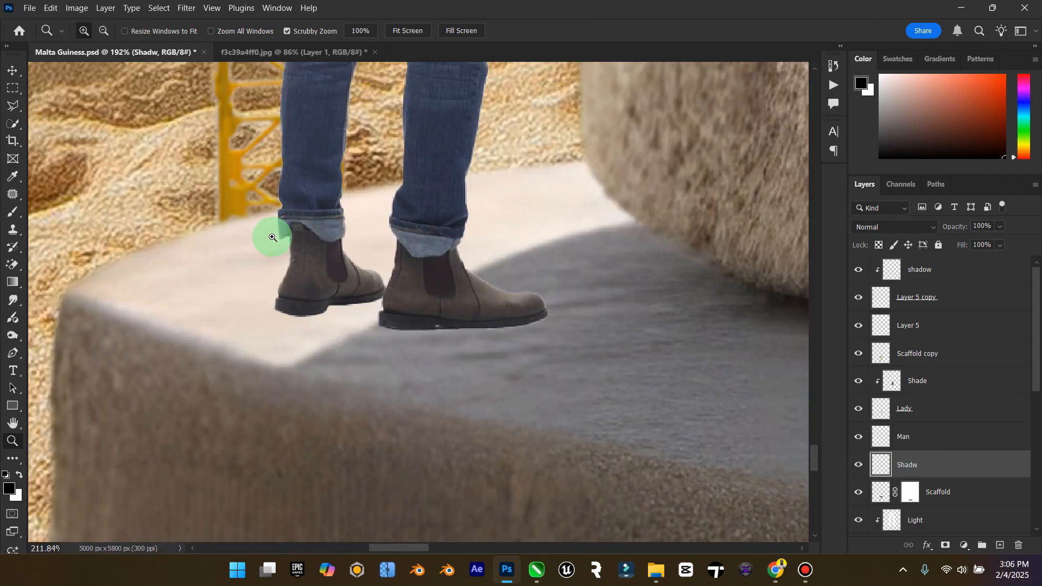
{"action": "left_click", "coordinate": [14, 212]}
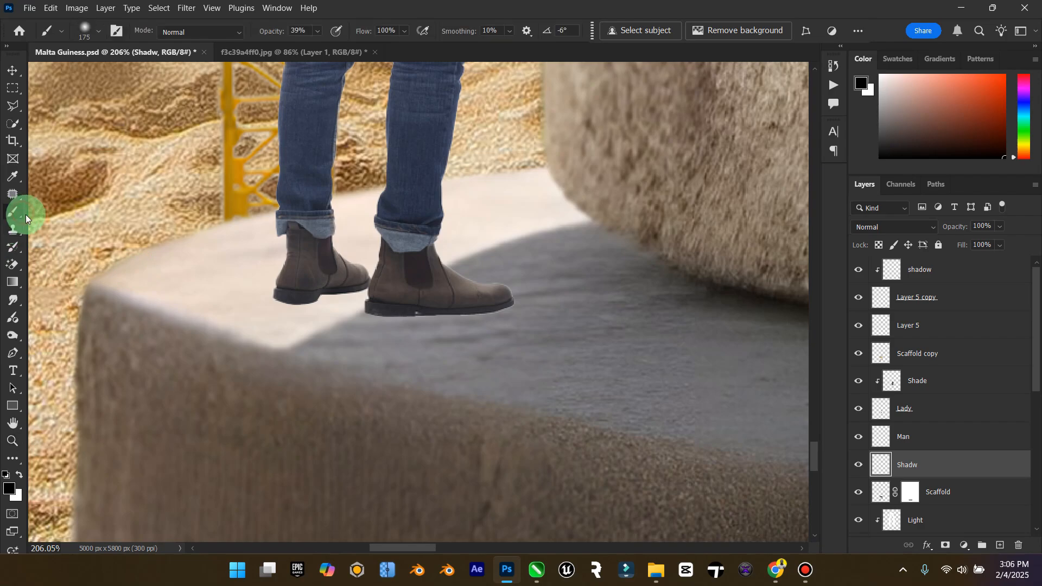
{"action": "key", "text": "bracketleft"}
{"action": "key", "text": "bracketleft"}
{"action": "key", "text": "bracketleft"}
{"action": "key", "text": "bracketleft"}
{"action": "key", "text": "bracketleft"}
{"action": "key", "text": "bracketleft"}
{"action": "key", "text": "bracketleft"}
{"action": "key", "text": "bracketleft"}
{"action": "key", "text": "bracketleft"}
{"action": "key", "text": "bracketleft"}
{"action": "key", "text": "bracketleft"}
{"action": "key", "text": "bracketleft"}
{"action": "key", "text": "bracketleft"}
{"action": "key", "text": "bracketleft"}
{"action": "key", "text": "bracketleft"}
{"action": "key", "text": "bracketleft"}
{"action": "key", "text": "bracketleft"}
{"action": "key", "text": "bracketleft"}
{"action": "key", "text": "bracketleft"}
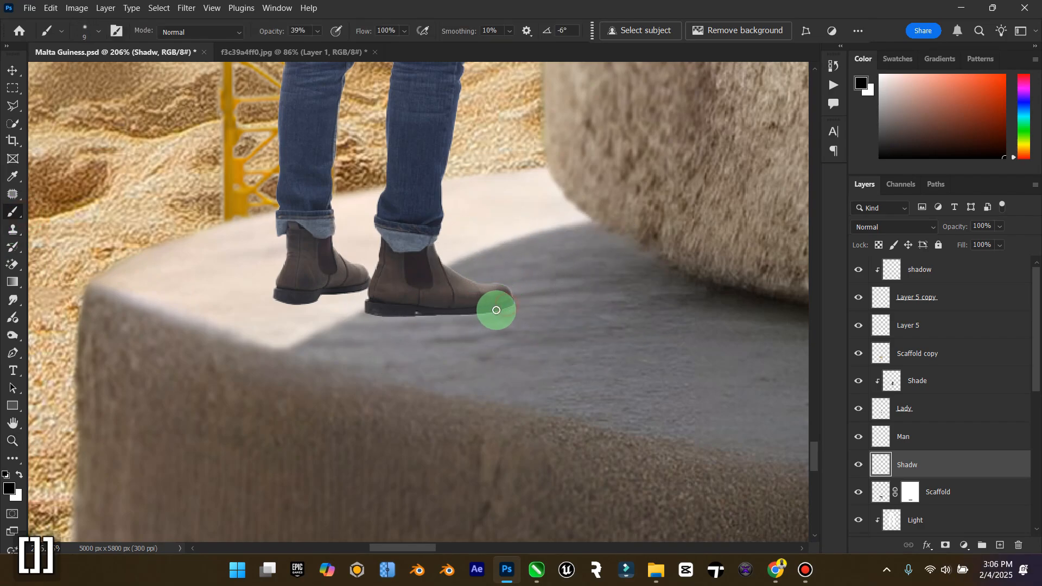
{"action": "left_click_drag", "start_coordinate": [517, 306], "coordinate": [491, 310]}
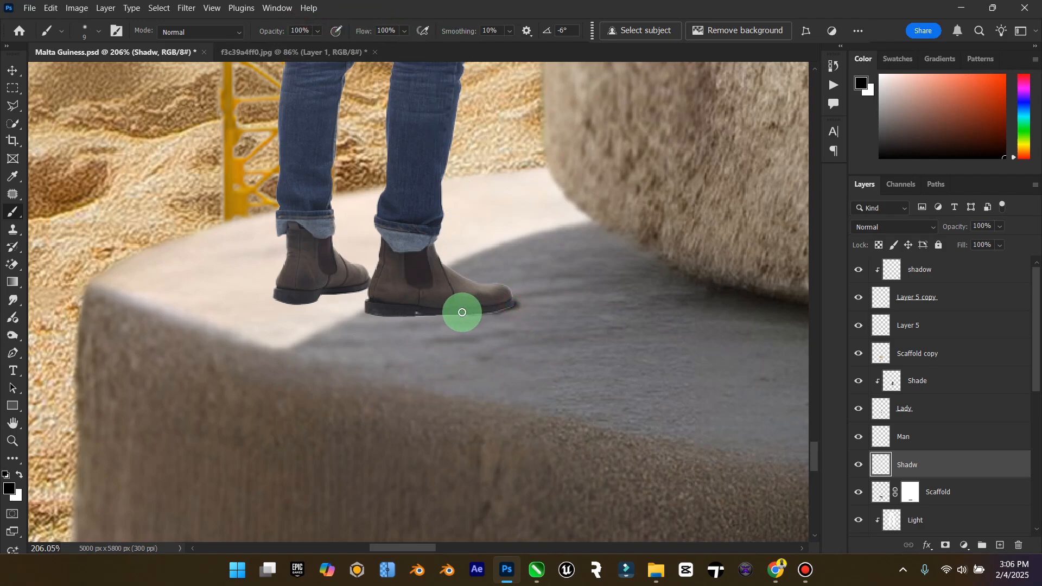
{"action": "left_click_drag", "start_coordinate": [501, 309], "coordinate": [388, 313]}
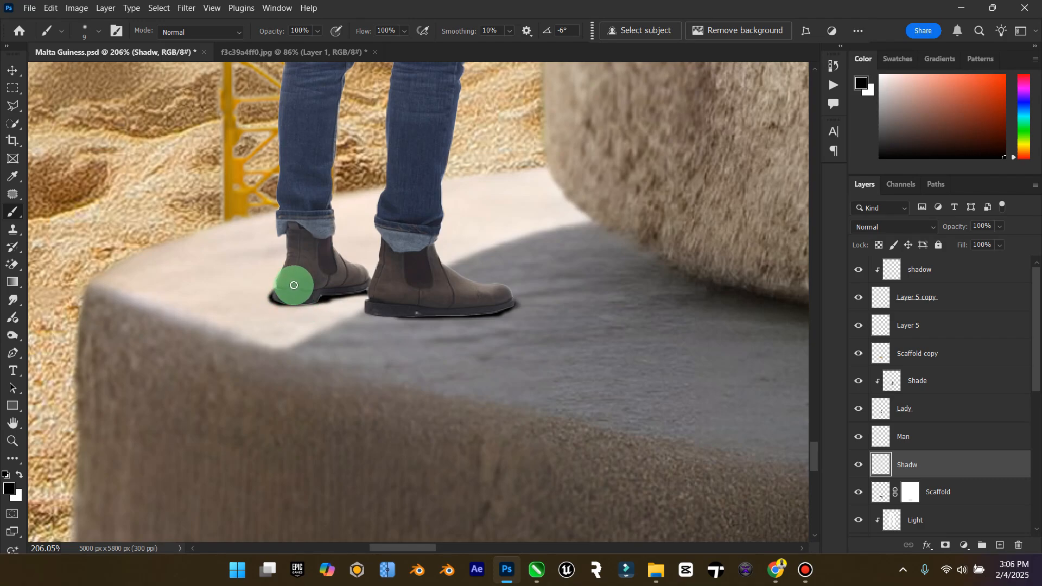
{"action": "mouse_move", "coordinate": [341, 289]}
{"action": "left_mouse_down"}
{"action": "mouse_move", "coordinate": [424, 299]}
{"action": "mouse_move", "coordinate": [309, 298]}
{"action": "mouse_move", "coordinate": [423, 296]}
{"action": "left_mouse_up"}
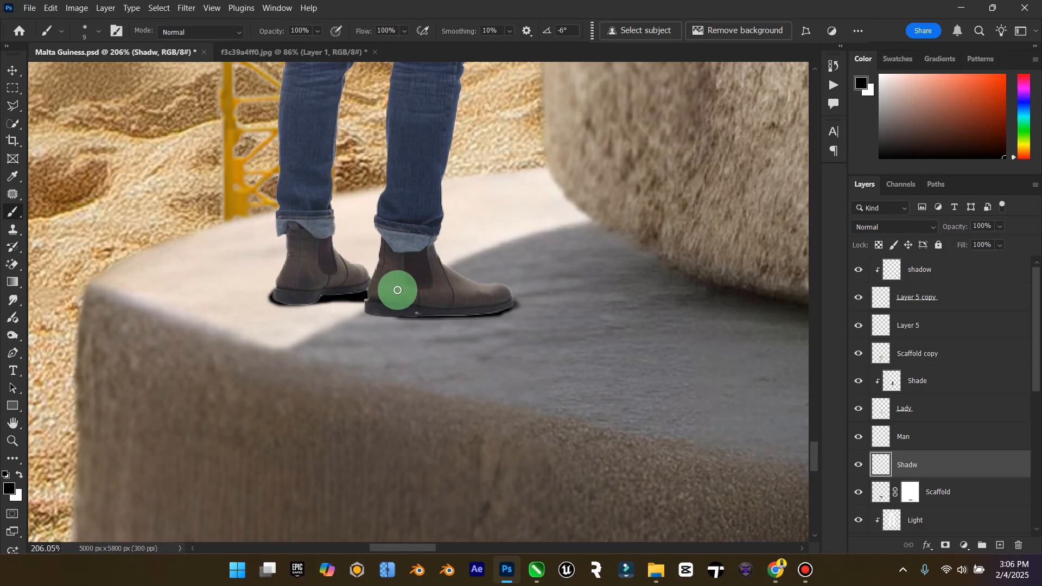
{"action": "double_click", "coordinate": [13, 422]}
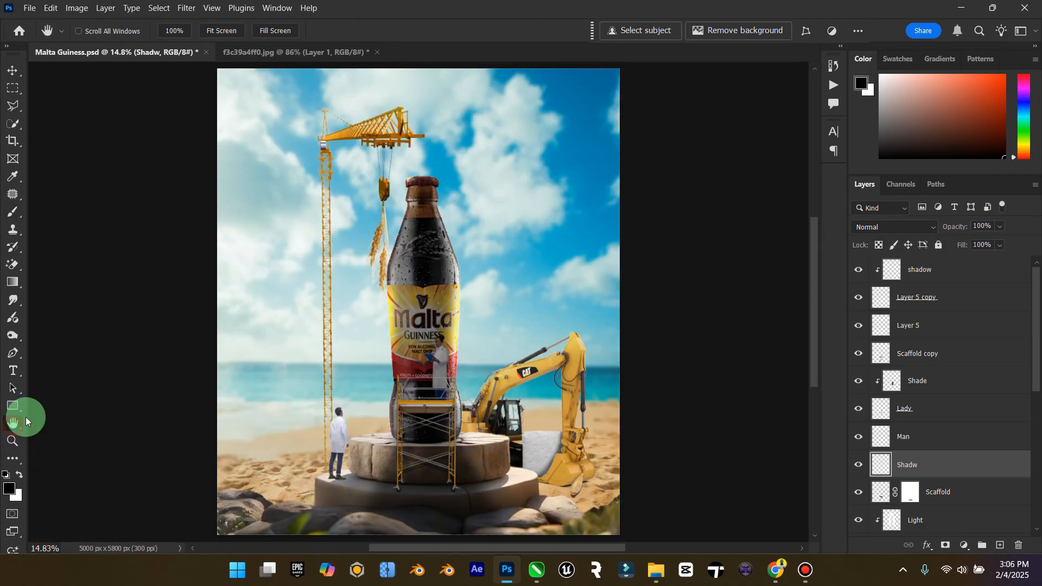
{"action": "left_click", "coordinate": [12, 441]}
{"action": "left_click_drag", "start_coordinate": [333, 476], "coordinate": [373, 465]}
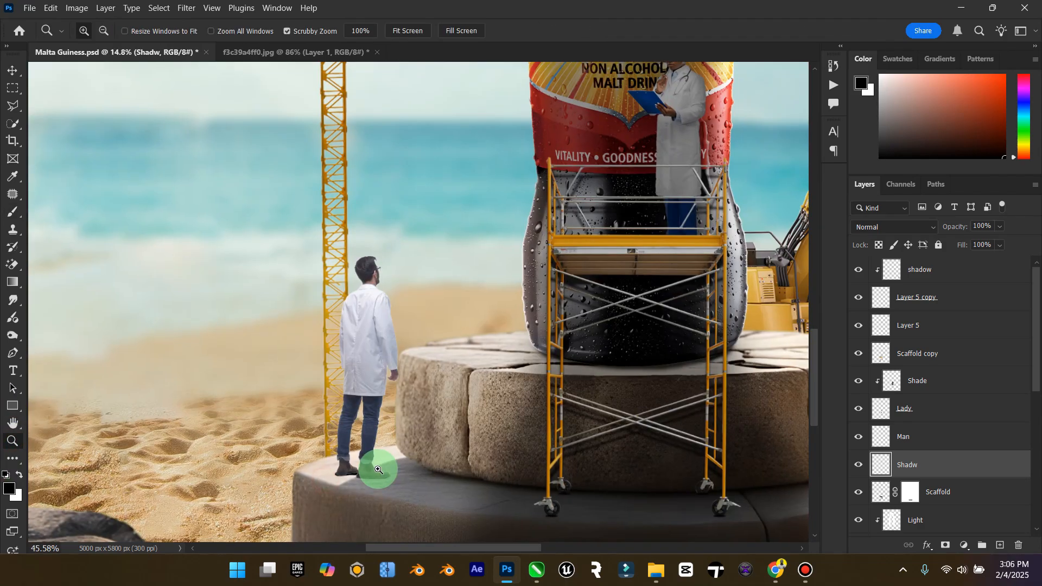
Set the Shadw layer to Multiply blend mode with 78% opacity and 99% fill.
{"action": "left_click", "coordinate": [12, 71]}
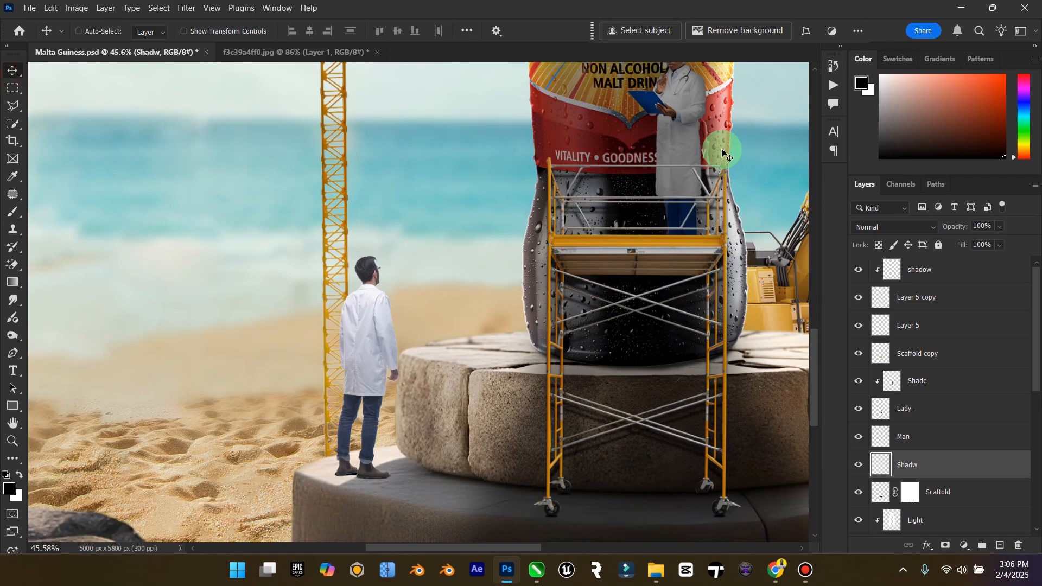
{"action": "left_click", "coordinate": [896, 231]}
{"action": "left_click", "coordinate": [909, 217]}
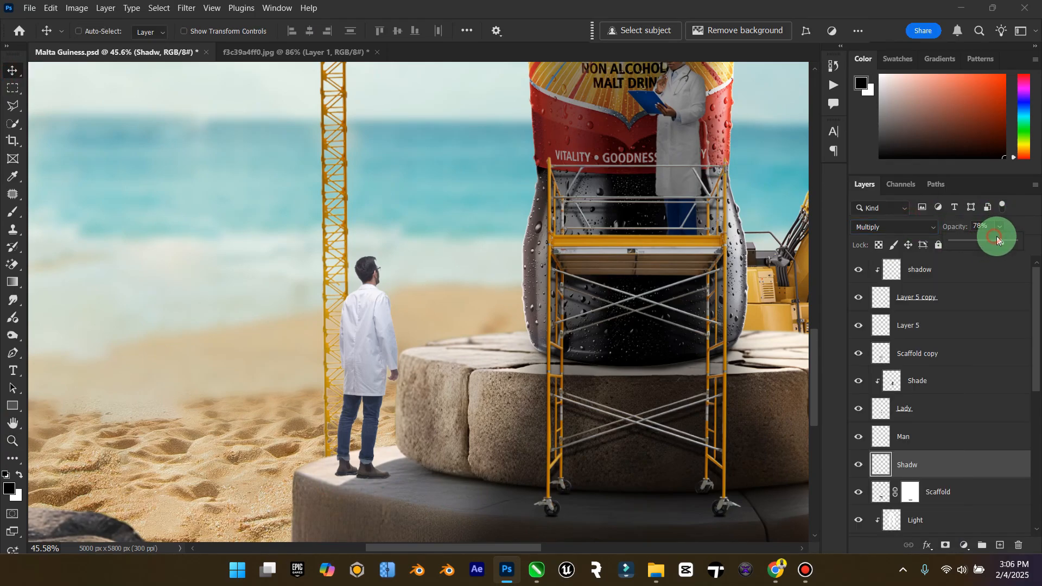
{"action": "left_click", "coordinate": [940, 462]}
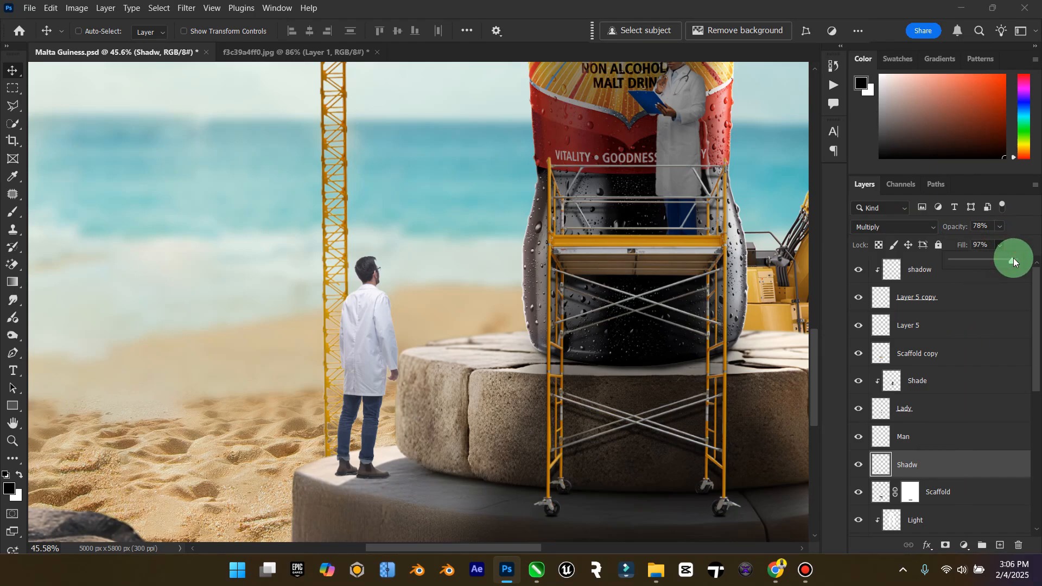
{"action": "left_click_drag", "start_coordinate": [1014, 261], "coordinate": [1016, 260]}
Reapply the last Gaussian Blur to the Shadw layer and set its opacity to 100%.
{"action": "left_click", "coordinate": [187, 8]}
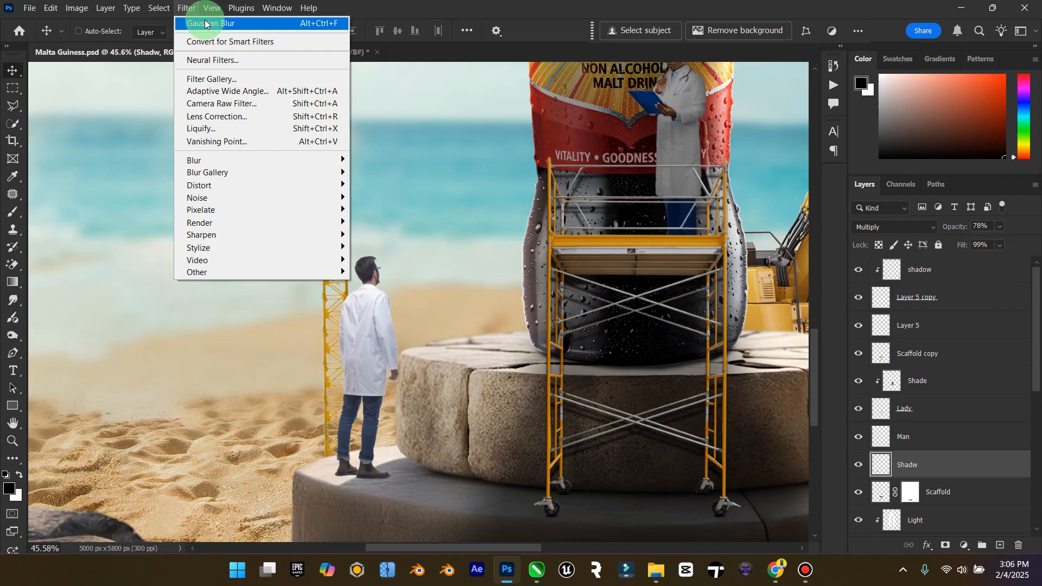
{"action": "left_click", "coordinate": [205, 23]}
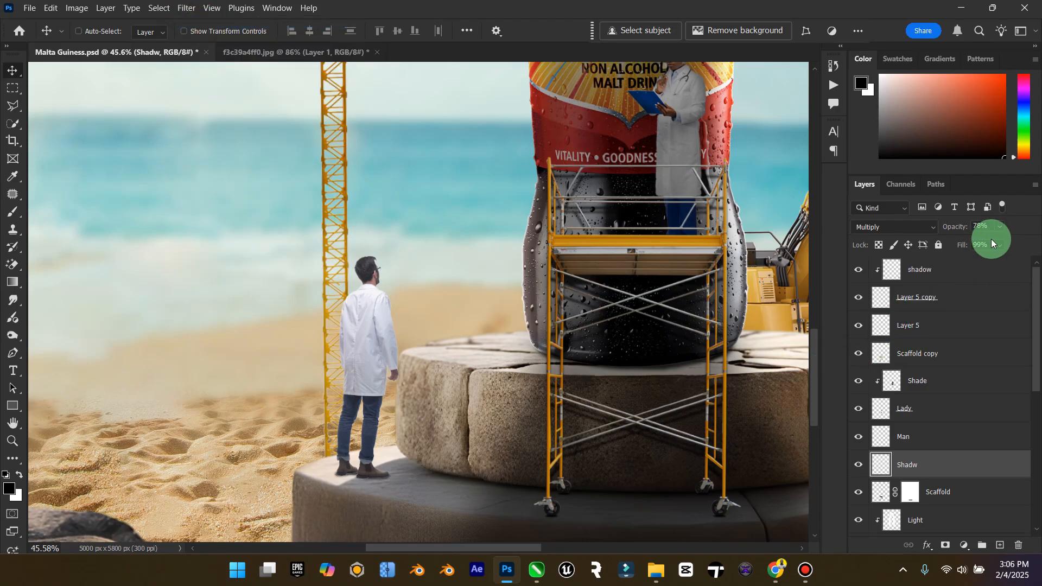
{"action": "left_click_drag", "start_coordinate": [992, 243], "coordinate": [1030, 240]}
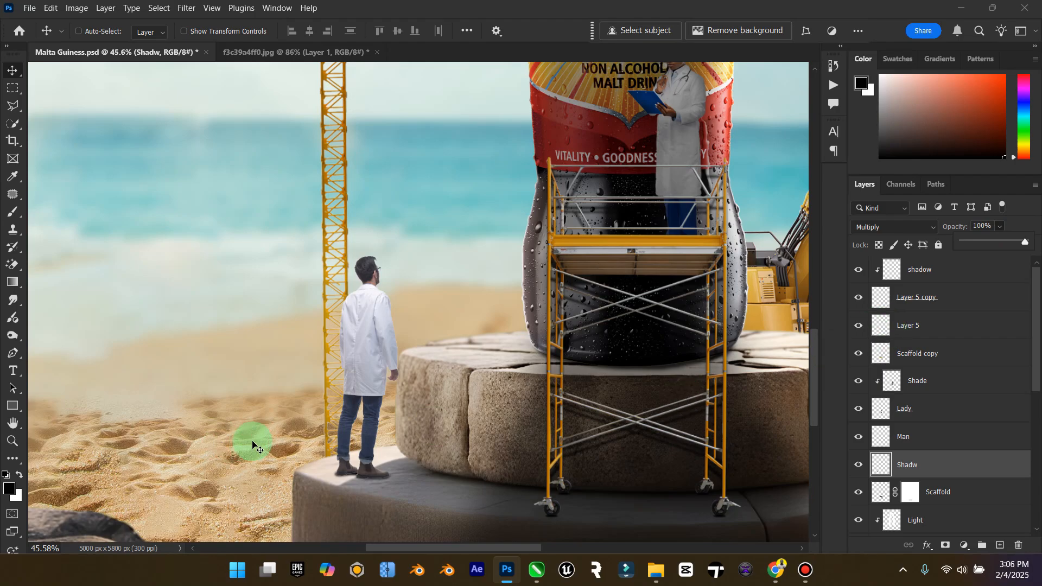
Duplicate the Man layer.
{"action": "left_click", "coordinate": [17, 441]}
{"action": "mouse_move", "coordinate": [338, 477]}
{"action": "left_mouse_down"}
{"action": "mouse_move", "coordinate": [422, 474]}
{"action": "mouse_move", "coordinate": [345, 474]}
{"action": "left_mouse_up"}
{"action": "left_click", "coordinate": [12, 70]}
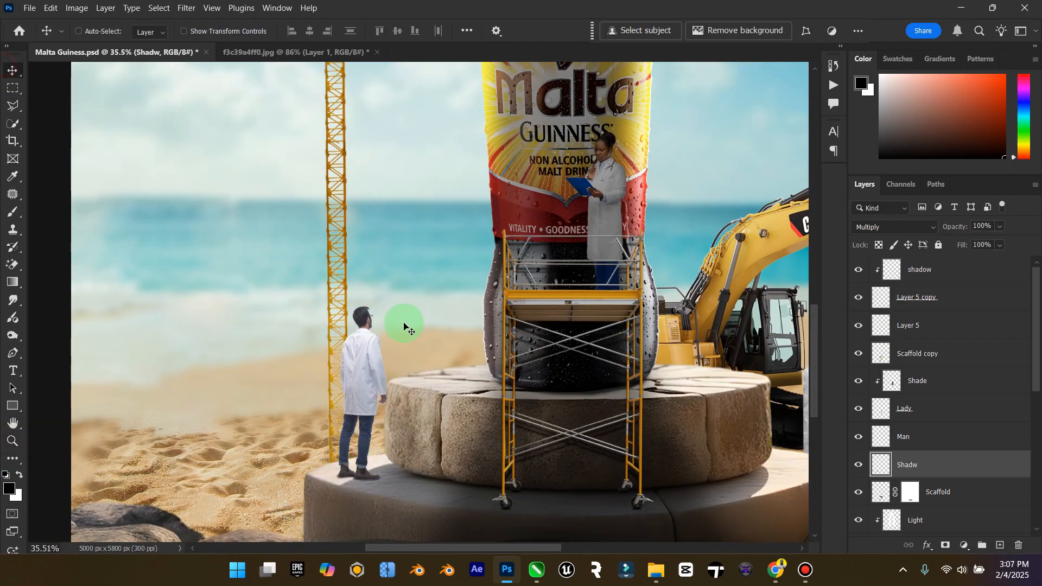
{"action": "left_click", "coordinate": [969, 436]}
{"action": "key", "text": "ctrl+j"}
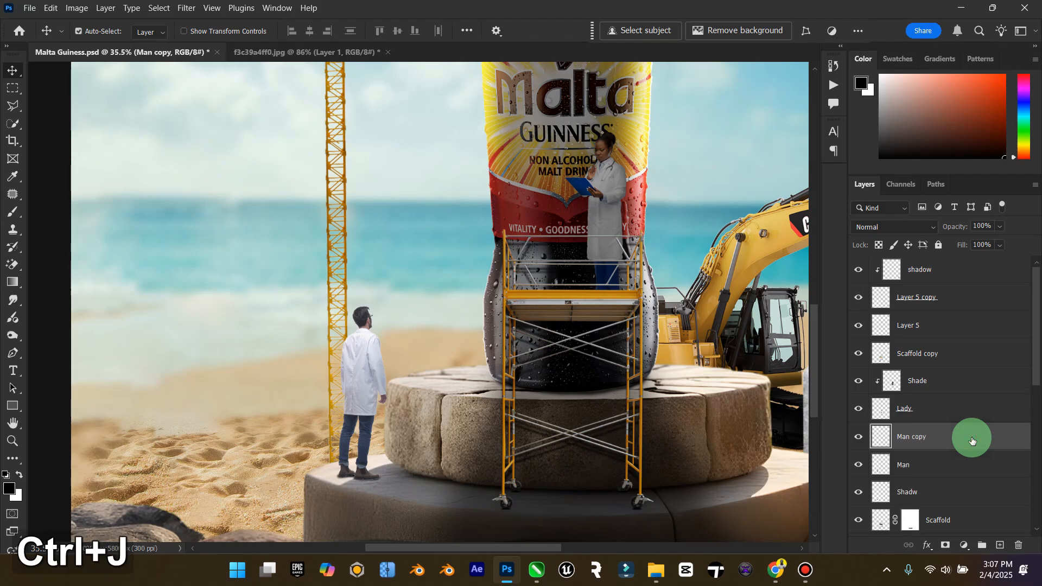
Turn the Man copy layer into a solid black silhouette with Hue/Saturation by lowering Lightness to the minimum.
{"action": "left_click", "coordinate": [76, 8]}
{"action": "mouse_move", "coordinate": [116, 42]}
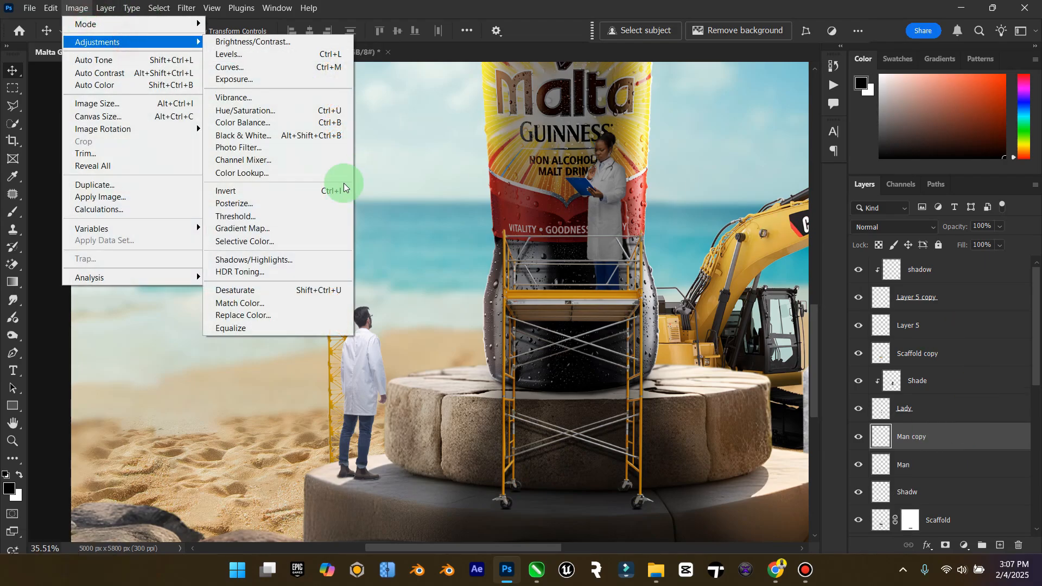
{"action": "left_click", "coordinate": [302, 111]}
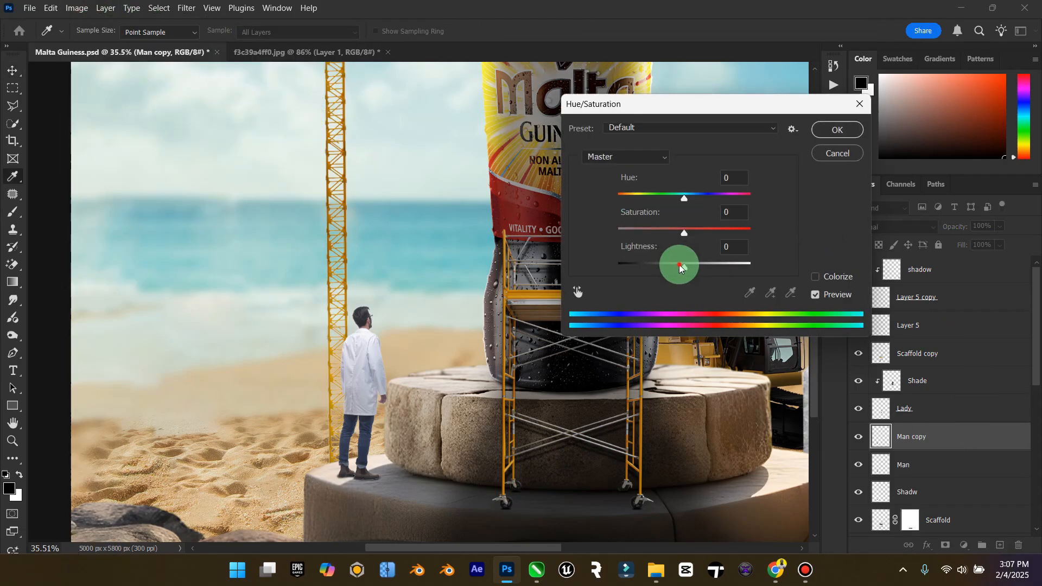
{"action": "left_click_drag", "start_coordinate": [679, 265], "coordinate": [570, 221]}
{"action": "left_click", "coordinate": [835, 133]}
{"action": "key", "text": "v"}
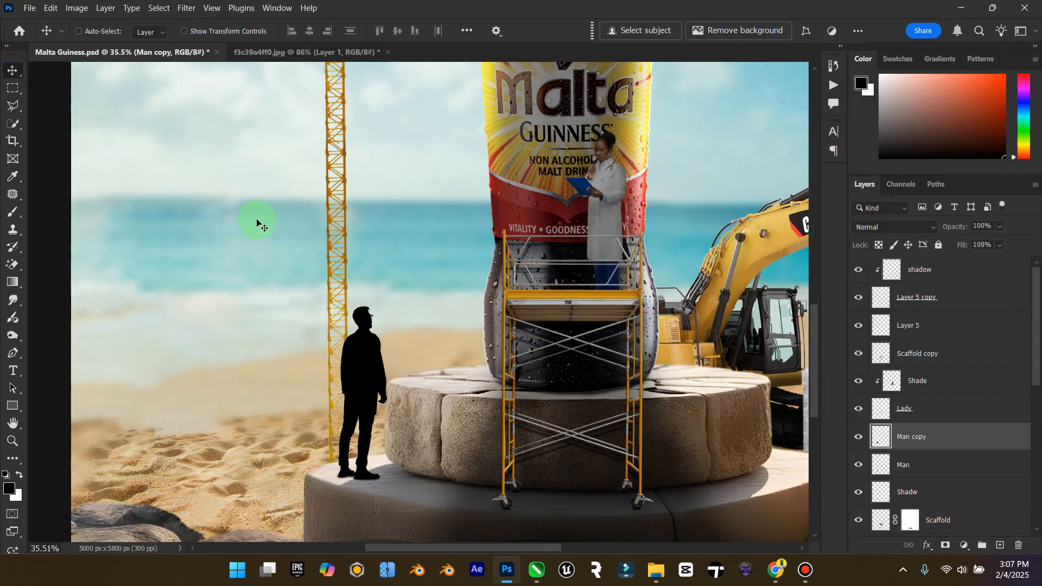
Distort the black silhouette so it leans from the man's feet toward the stone platform, and widen its base.
{"action": "left_click", "coordinate": [30, 7]}
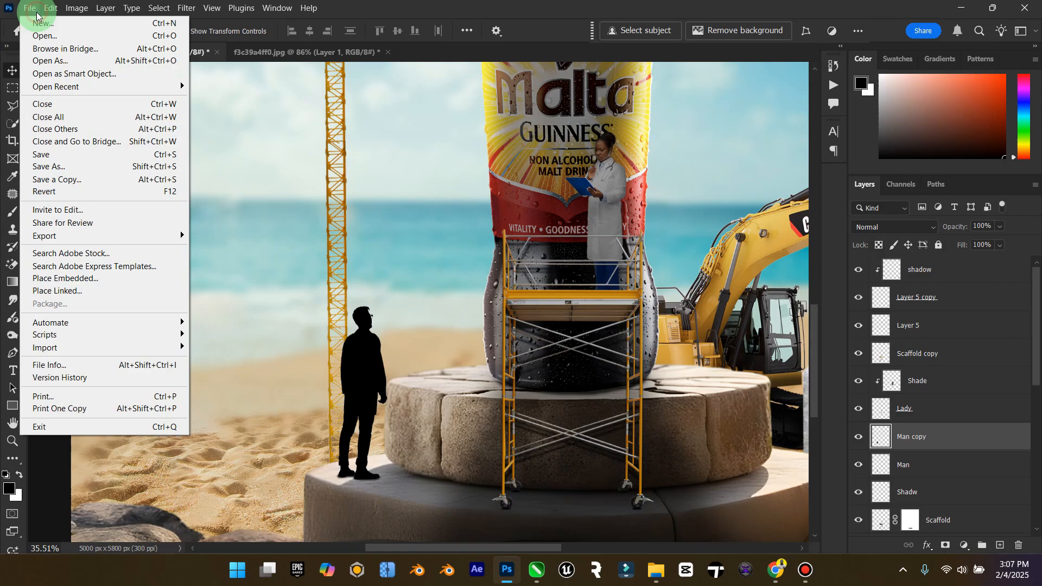
{"action": "mouse_move", "coordinate": [50, 10]}
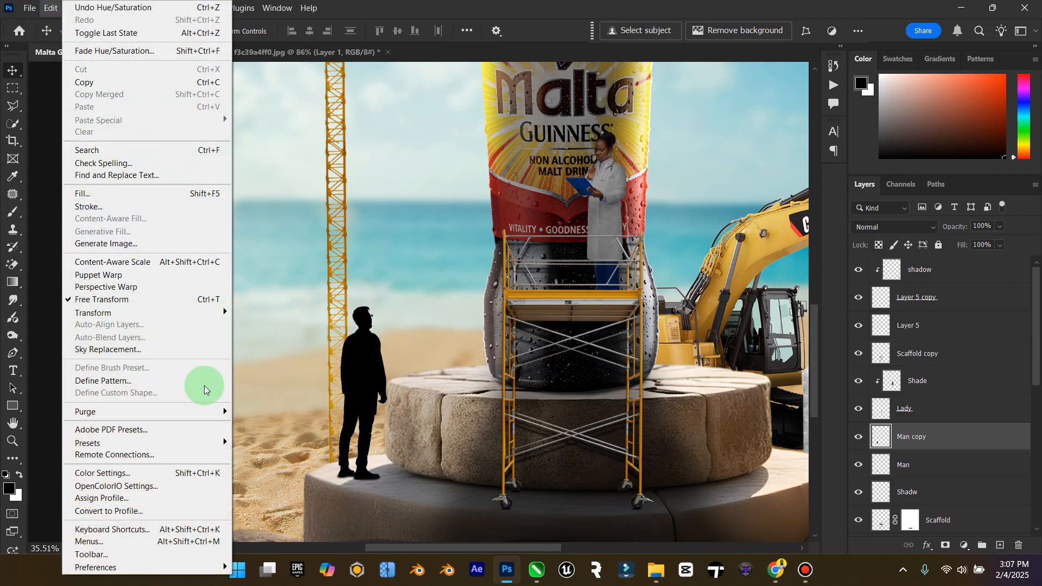
{"action": "mouse_move", "coordinate": [214, 312]}
{"action": "left_click", "coordinate": [277, 366]}
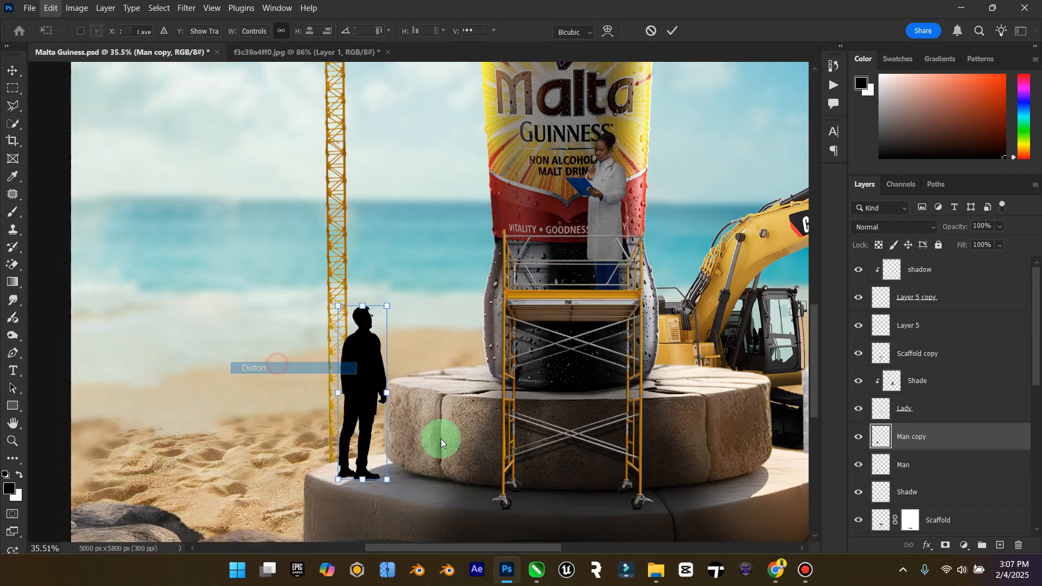
{"action": "left_click_drag", "start_coordinate": [387, 306], "coordinate": [471, 307]}
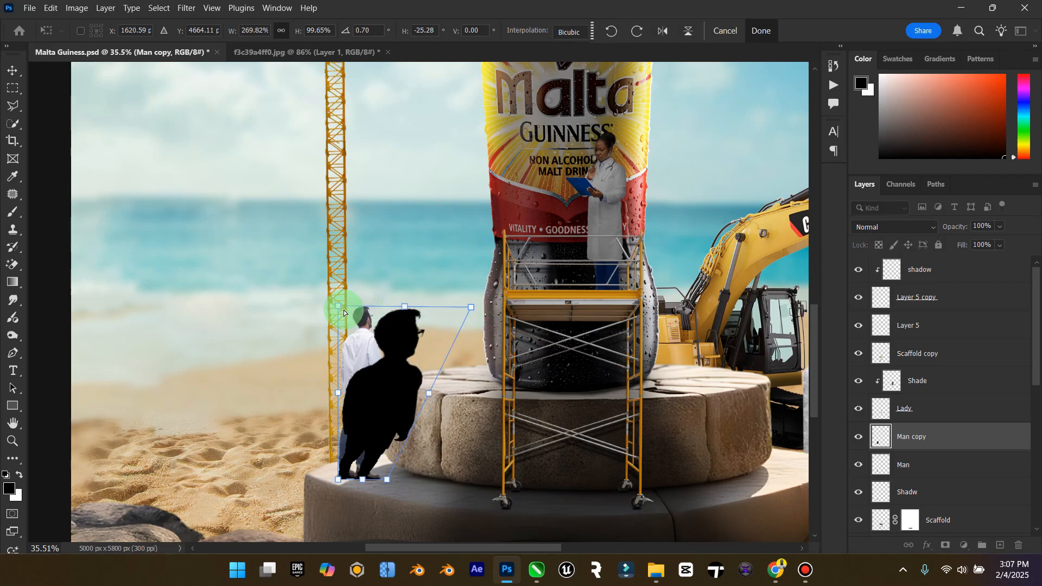
{"action": "left_click_drag", "start_coordinate": [344, 313], "coordinate": [421, 311]}
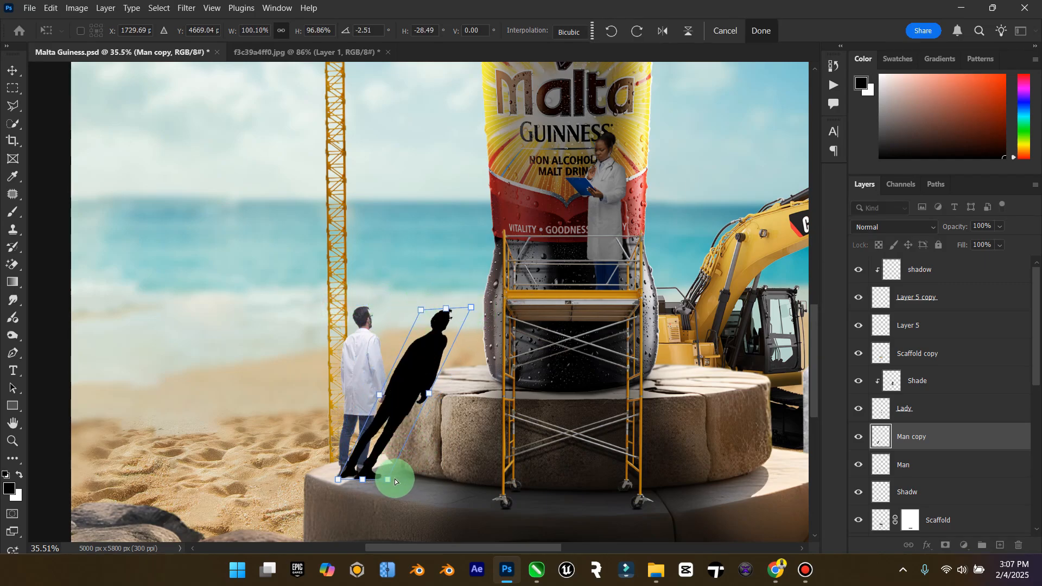
{"action": "left_click_drag", "start_coordinate": [390, 479], "coordinate": [422, 480]}
{"action": "mouse_move", "coordinate": [339, 474]}
{"action": "left_mouse_down"}
{"action": "mouse_move", "coordinate": [380, 472]}
{"action": "mouse_move", "coordinate": [349, 472]}
{"action": "left_mouse_up"}
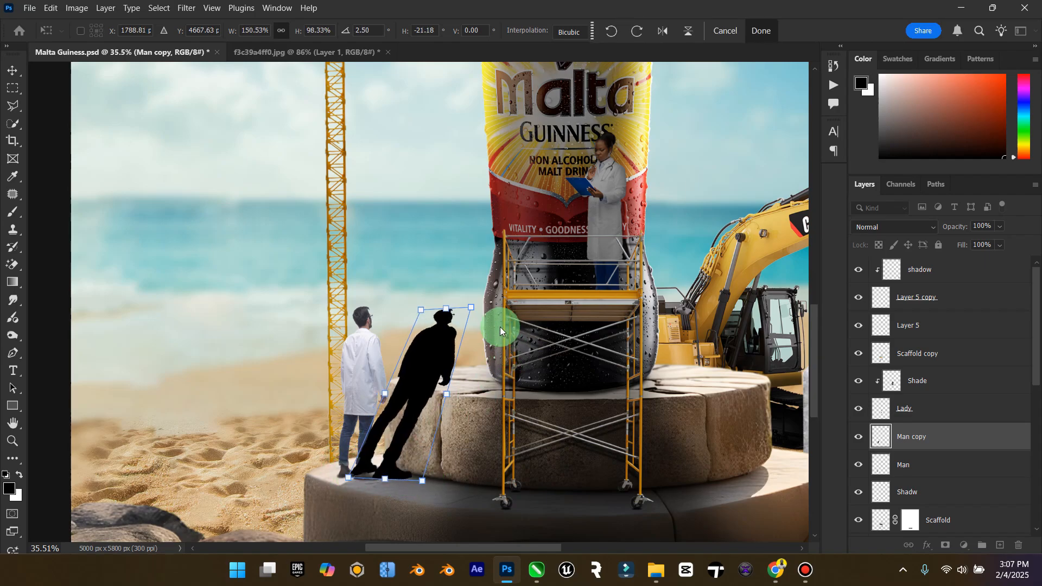
Lower the upper corners of the distorted silhouette to shorten it across the upper stone, and apply the transform.
{"action": "mouse_move", "coordinate": [478, 322]}
{"action": "left_mouse_down"}
{"action": "mouse_move", "coordinate": [505, 316]}
{"action": "mouse_move", "coordinate": [477, 346]}
{"action": "mouse_move", "coordinate": [477, 335]}
{"action": "left_mouse_up"}
{"action": "left_click_drag", "start_coordinate": [419, 315], "coordinate": [419, 329]}
{"action": "left_click_drag", "start_coordinate": [483, 337], "coordinate": [484, 359]}
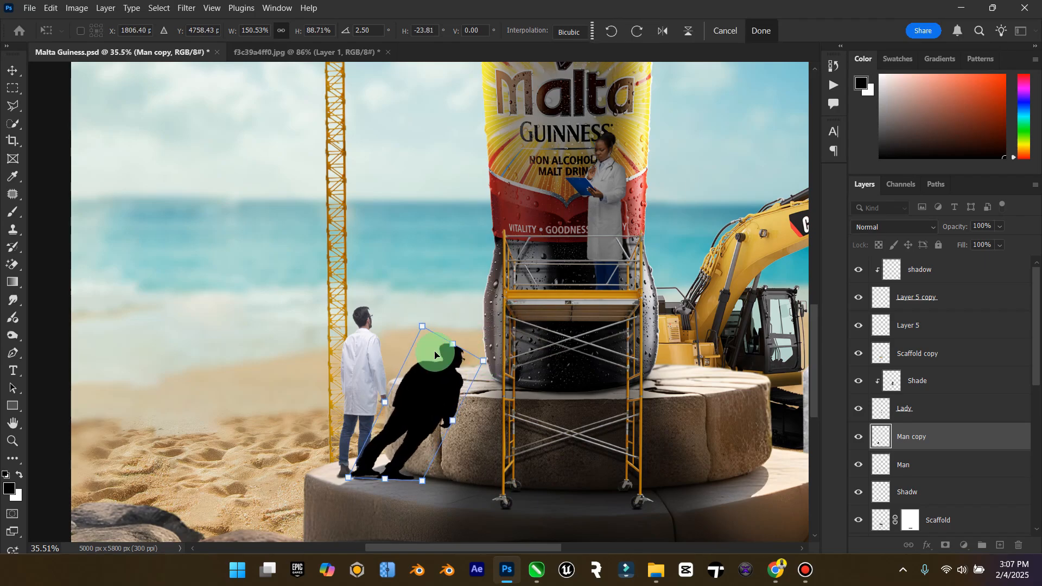
{"action": "left_click_drag", "start_coordinate": [427, 332], "coordinate": [494, 367]}
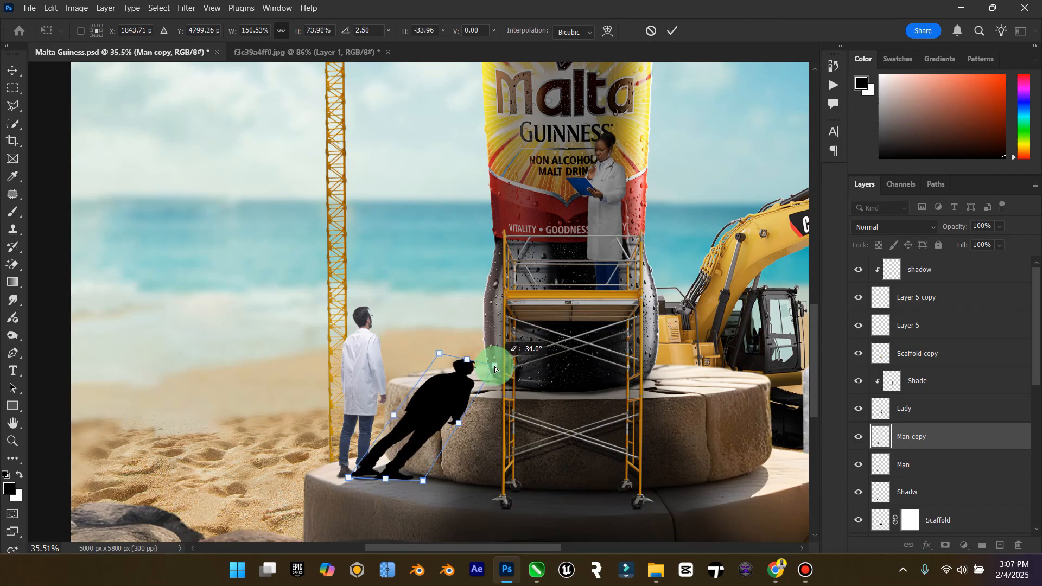
{"action": "left_click", "coordinate": [383, 456]}
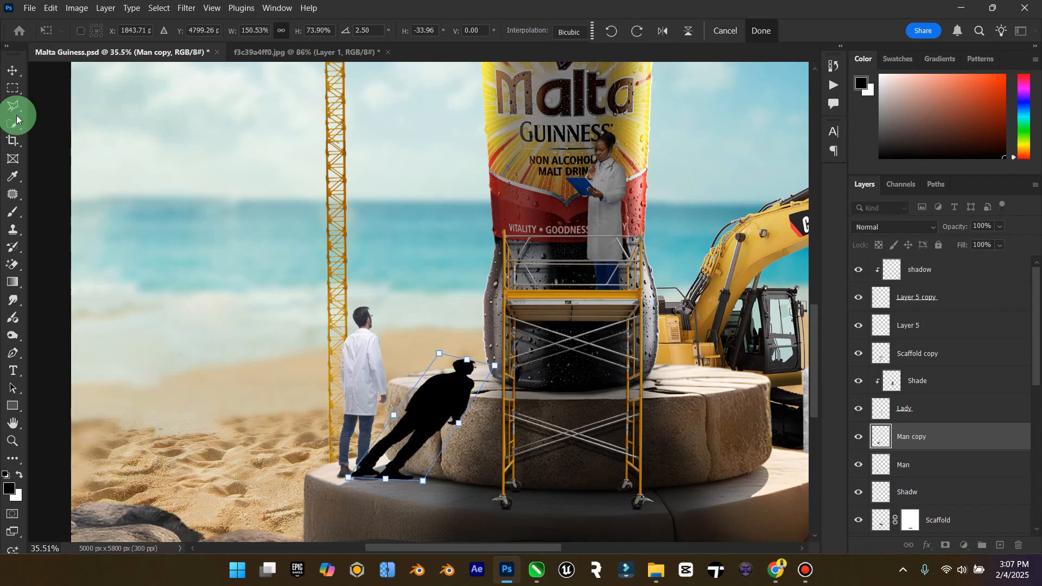
{"action": "left_click", "coordinate": [13, 70]}
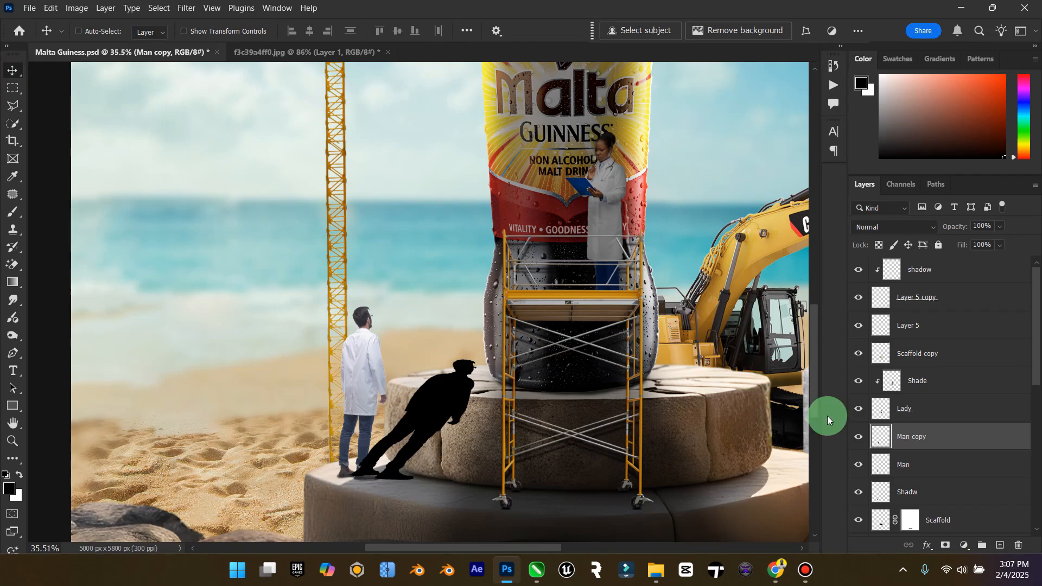
Place the Man copy layer directly below the Man layer and nudge the silhouette closer to his boots.
{"action": "left_click_drag", "start_coordinate": [926, 448], "coordinate": [927, 471]}
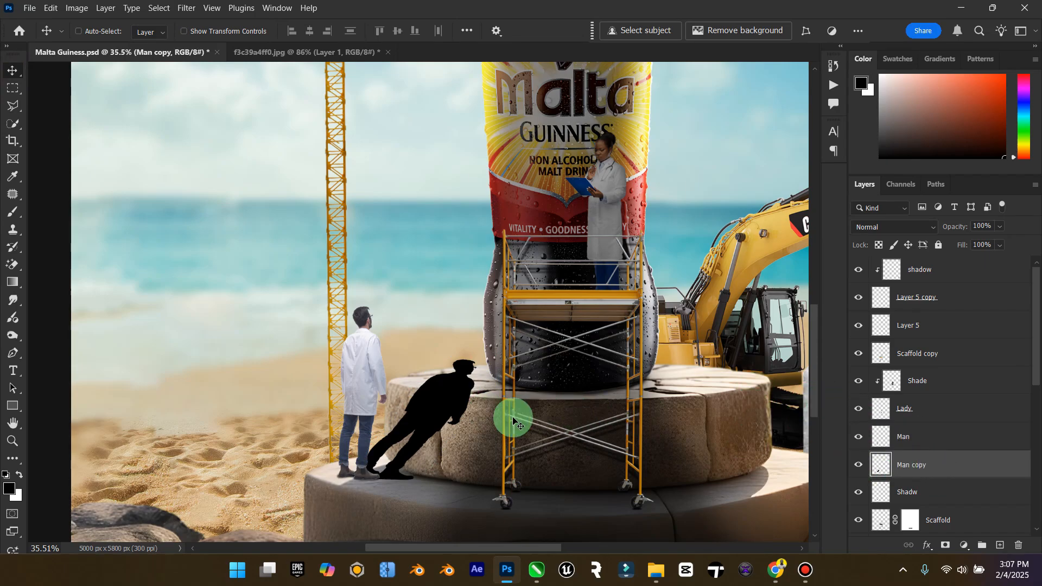
{"action": "left_click_drag", "start_coordinate": [390, 445], "coordinate": [386, 444]}
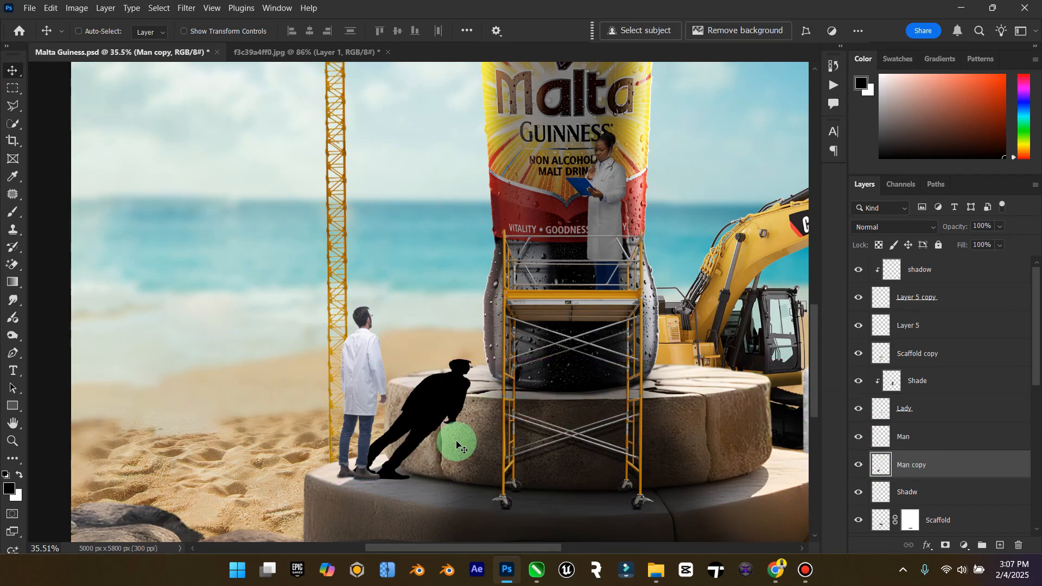
Apply a Gaussian Blur with a 7.0 pixel radius to the man's cast shadow.
{"action": "left_click", "coordinate": [187, 8]}
{"action": "left_click", "coordinate": [322, 163]}
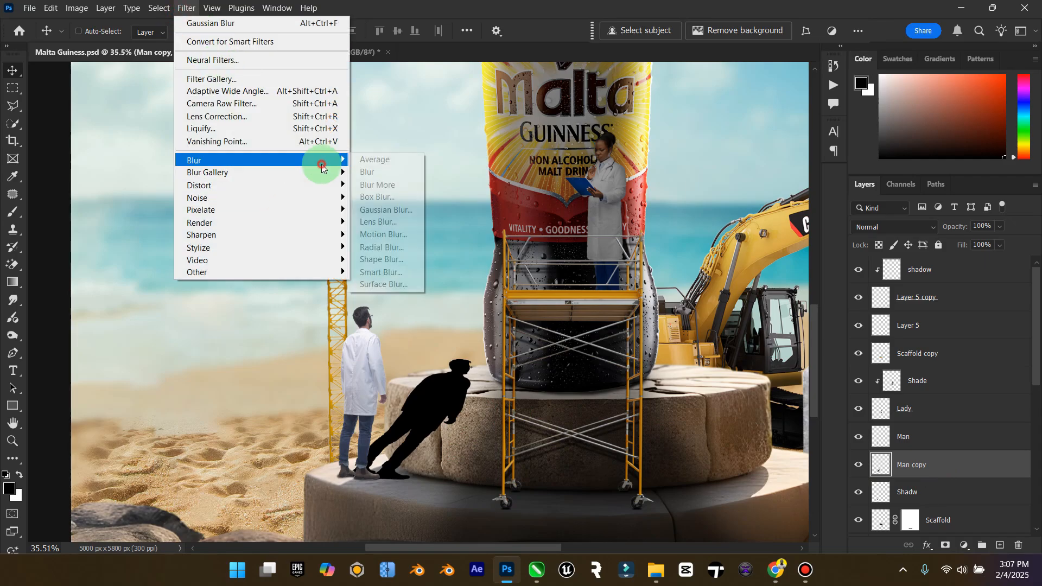
{"action": "left_click", "coordinate": [386, 210]}
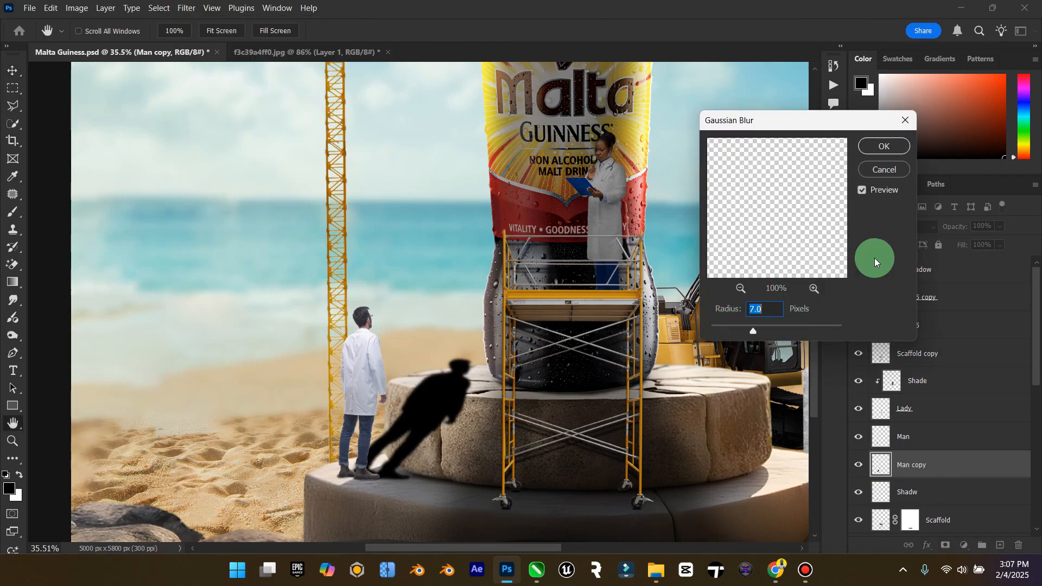
{"action": "left_click", "coordinate": [890, 147]}
Set the Man copy shadow layer to Multiply blend mode at 51% opacity.
{"action": "left_click", "coordinate": [929, 227]}
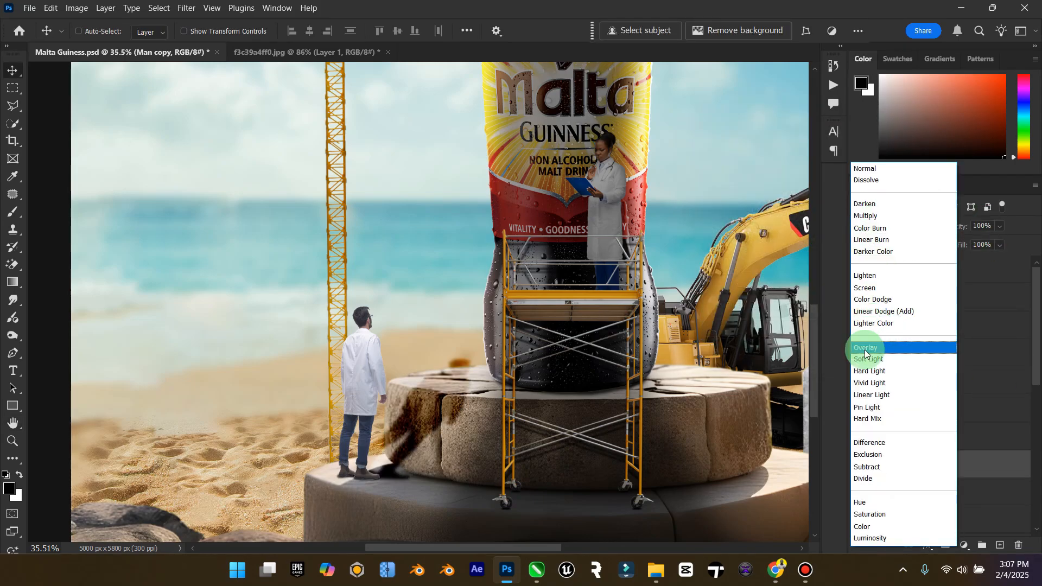
{"action": "left_click", "coordinate": [866, 216]}
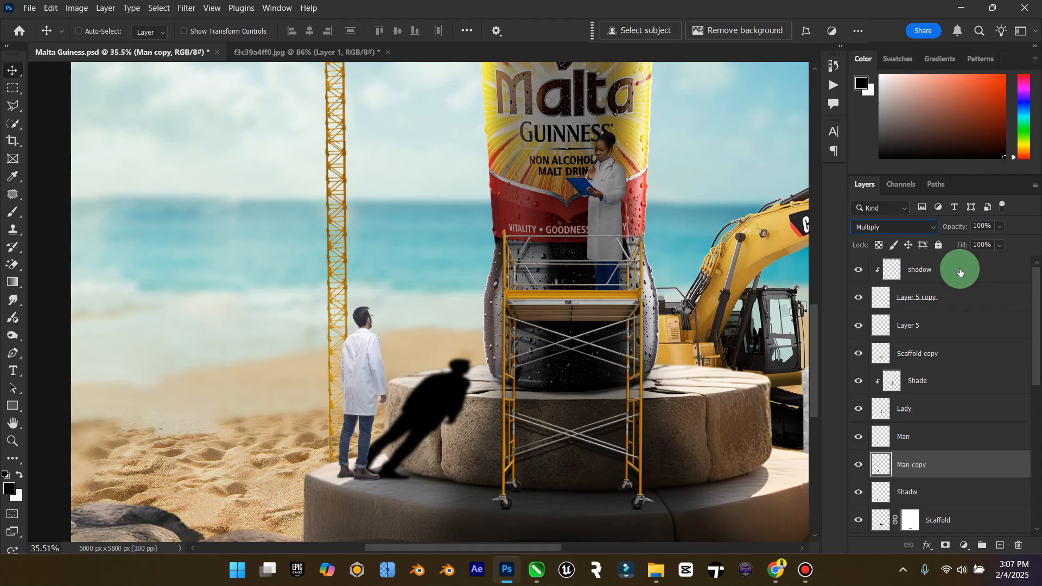
{"action": "left_click_drag", "start_coordinate": [1000, 225], "coordinate": [984, 246]}
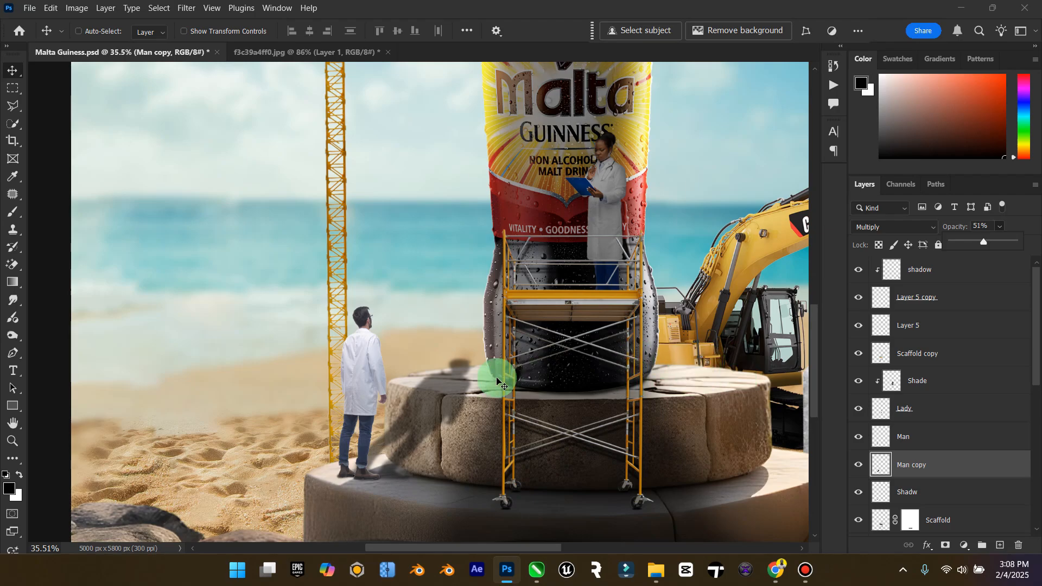
Shift the Man, Man copy and Shadw layers together slightly toward the upper stone.
{"action": "left_click", "coordinate": [917, 492]}
{"action": "left_click", "coordinate": [923, 437], "text": "shift"}
{"action": "mouse_move", "coordinate": [362, 412]}
{"action": "left_mouse_down"}
{"action": "mouse_move", "coordinate": [380, 414]}
{"action": "mouse_move", "coordinate": [369, 414]}
{"action": "left_mouse_up"}
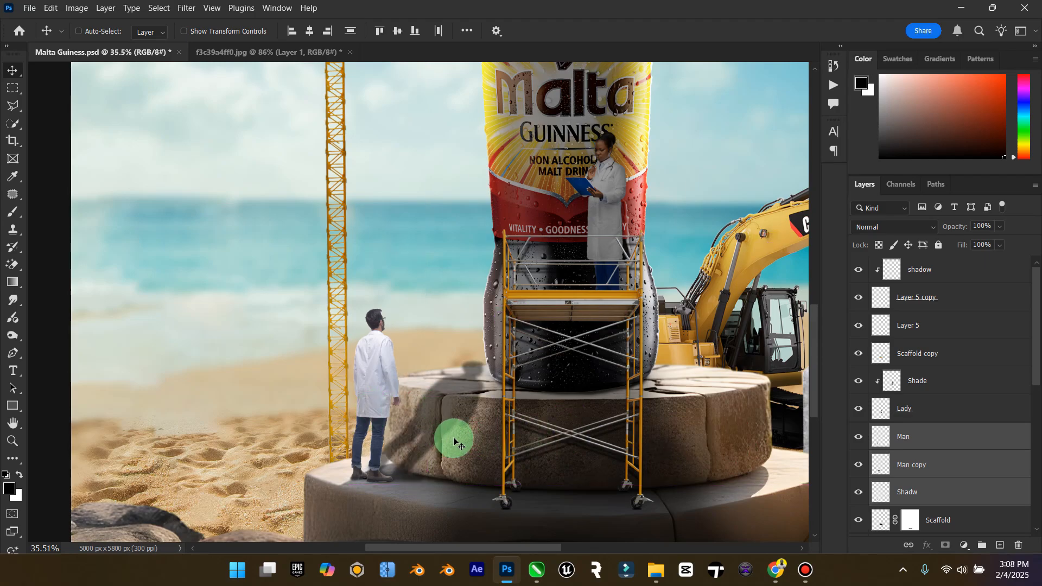
Try a different opacity for the Shadw contact shadow layer, then return it to 100%.
{"action": "left_click", "coordinate": [938, 481]}
{"action": "key", "text": "shift+alt+m"}
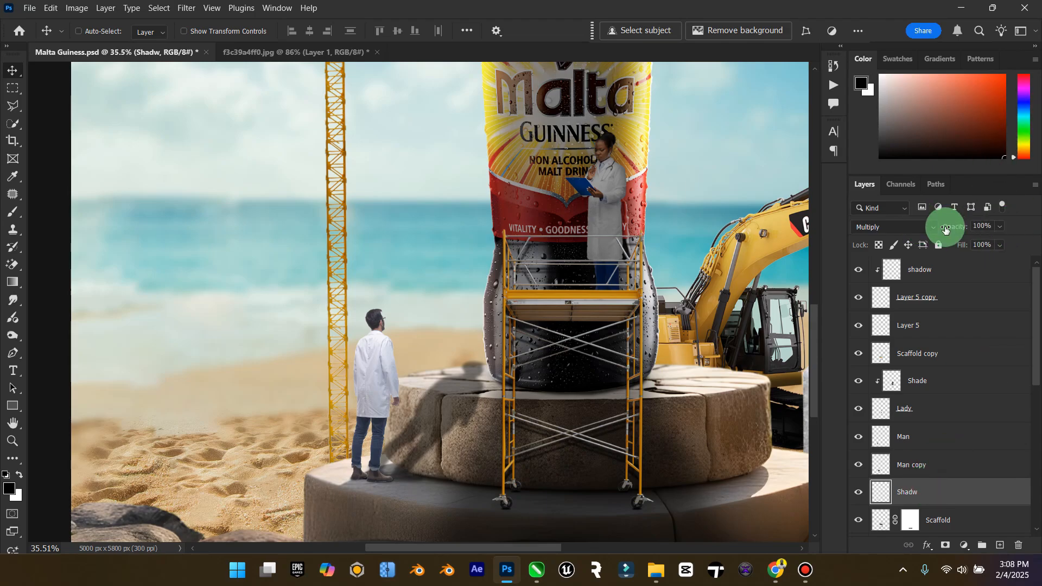
{"action": "left_click", "coordinate": [1001, 228]}
{"action": "left_click_drag", "start_coordinate": [989, 244], "coordinate": [1026, 244]}
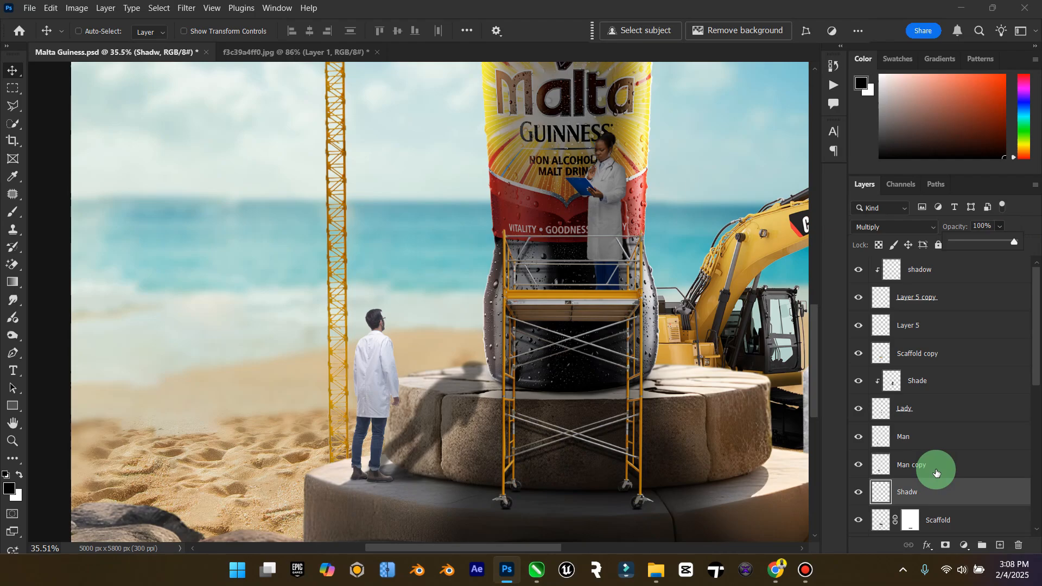
Set the Man copy shadow layer to 73% opacity and 89% fill.
{"action": "left_click", "coordinate": [937, 473]}
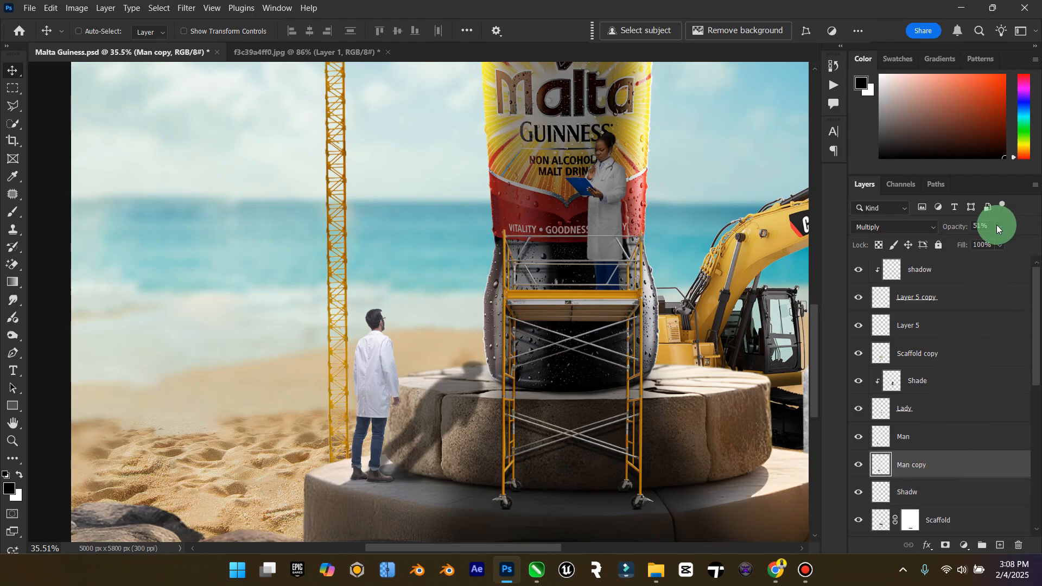
{"action": "left_click_drag", "start_coordinate": [1014, 241], "coordinate": [1015, 241]}
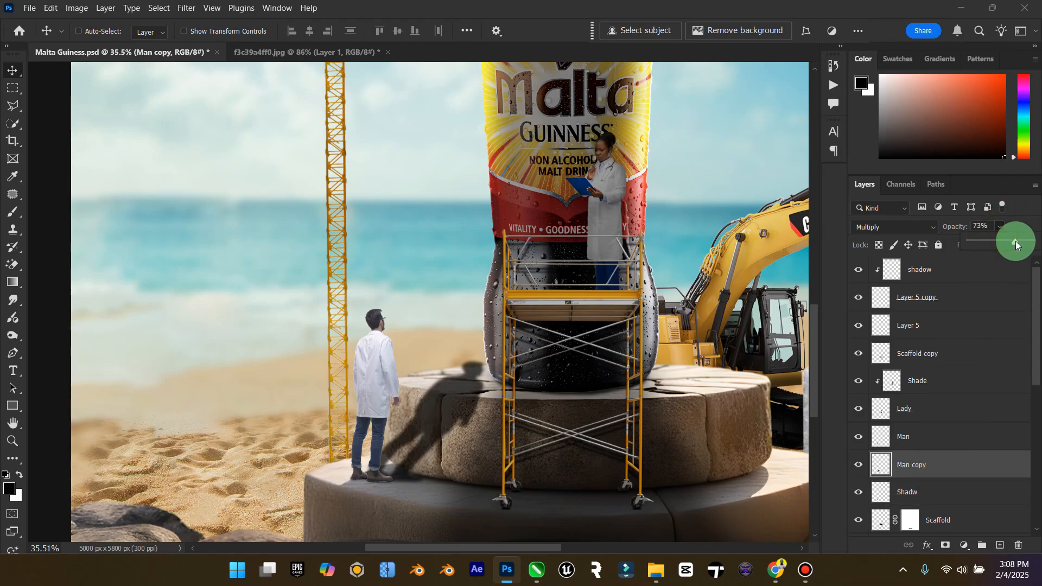
{"action": "left_click", "coordinate": [968, 465]}
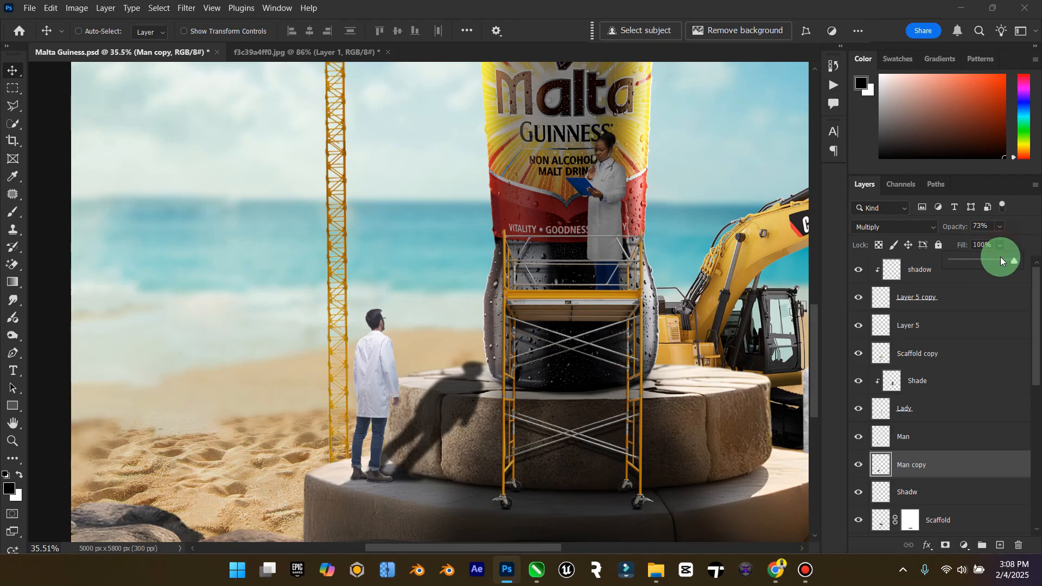
{"action": "left_click_drag", "start_coordinate": [1001, 257], "coordinate": [1008, 260]}
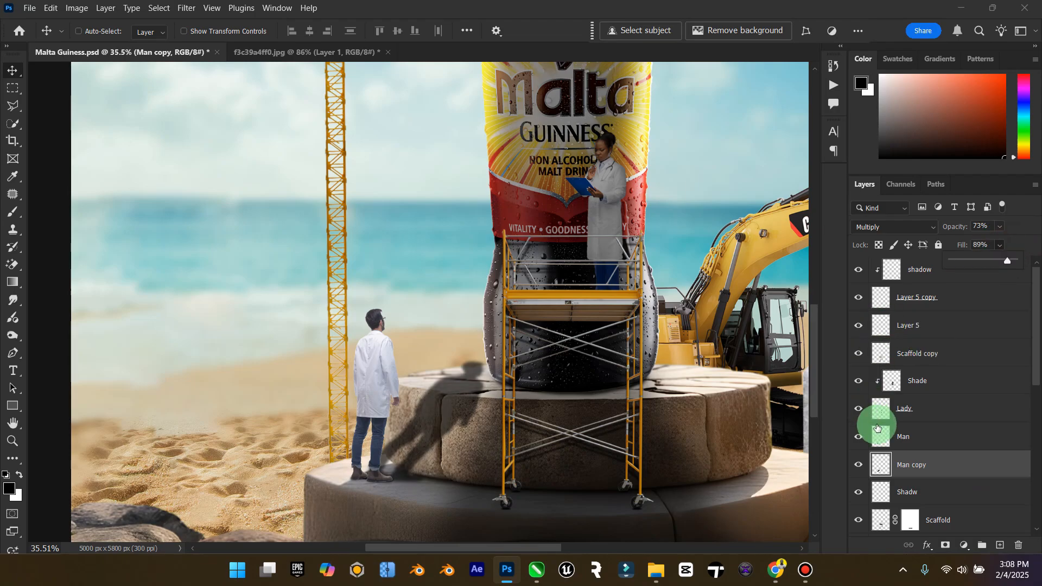
Add a layer mask to the Man copy shadow layer and ready a 25 px black brush for it.
{"action": "left_click", "coordinate": [949, 550]}
{"action": "left_click", "coordinate": [2, 476]}
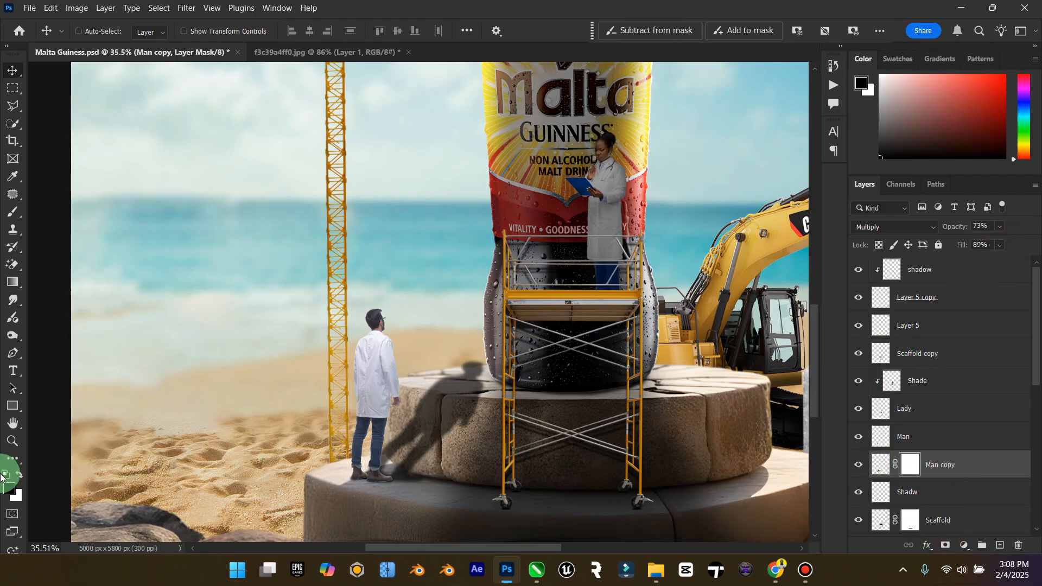
{"action": "left_click", "coordinate": [12, 440]}
{"action": "left_click_drag", "start_coordinate": [421, 465], "coordinate": [453, 446]}
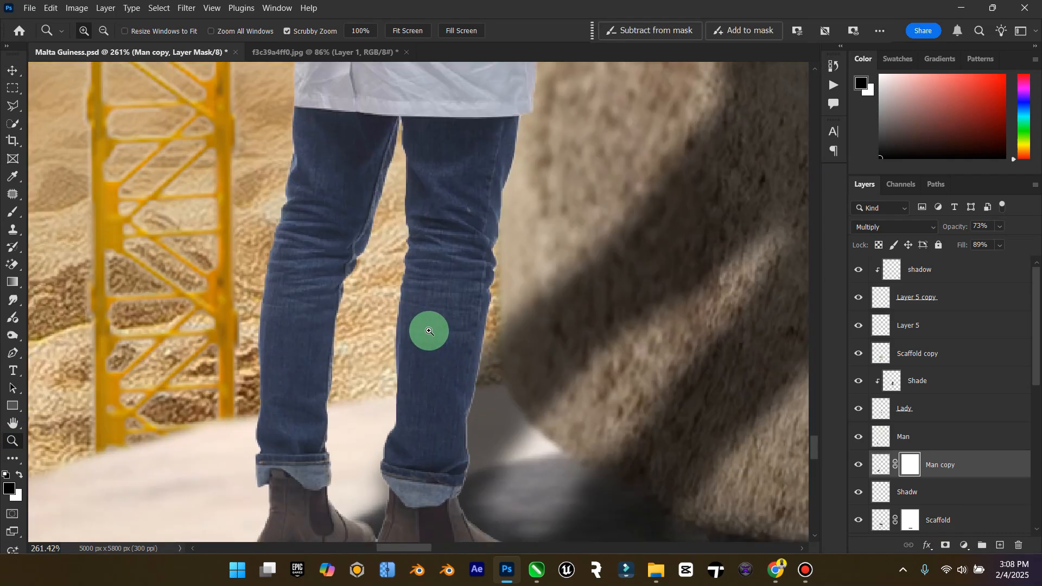
{"action": "left_click", "coordinate": [13, 212]}
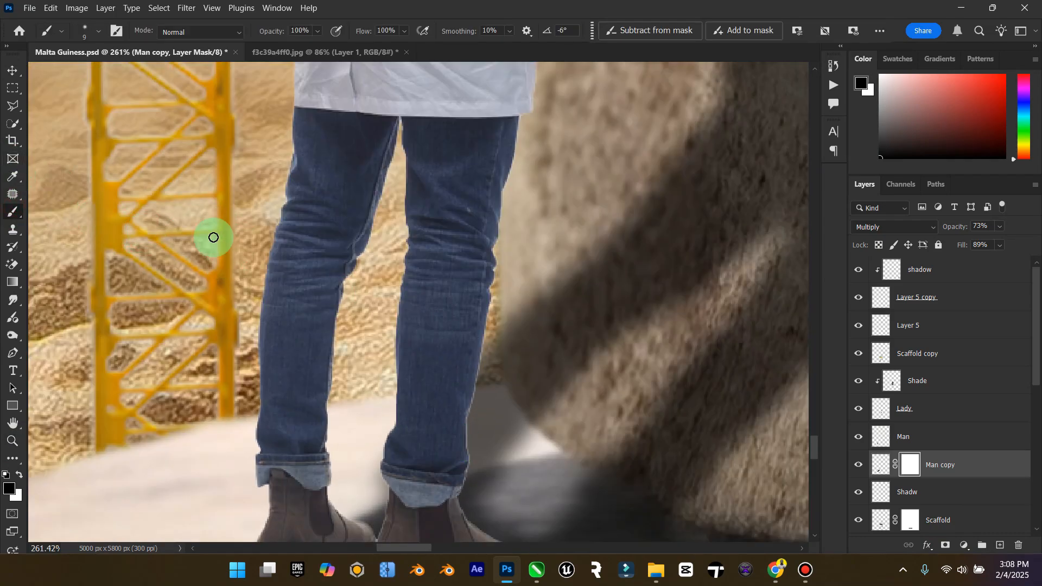
{"action": "key", "text": "bracketright"}
{"action": "key", "text": "bracketright"}
{"action": "key", "text": "bracketright"}
{"action": "key", "text": "bracketright"}
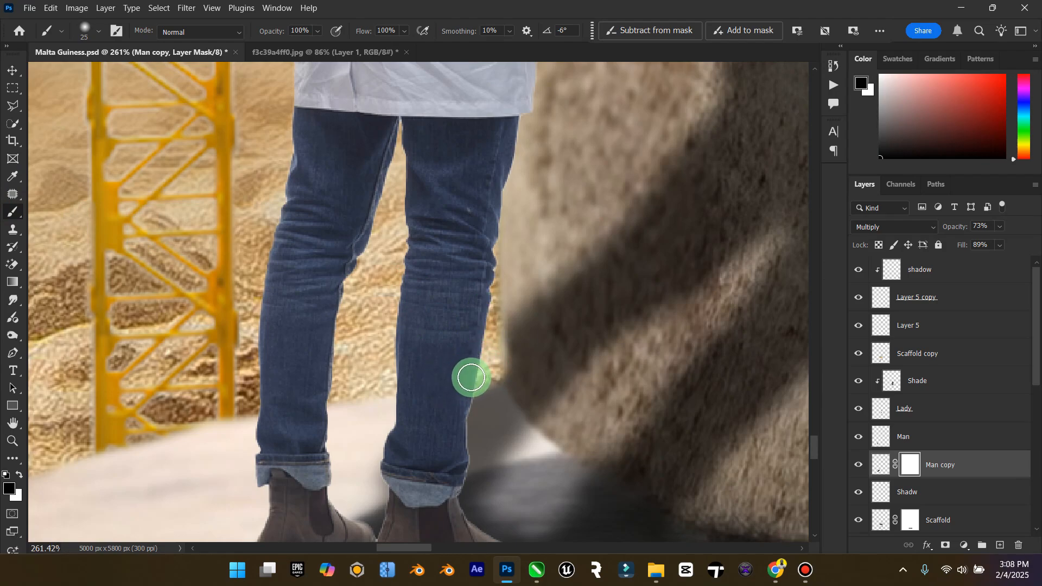
{"action": "scroll", "coordinate": [347, 423], "scroll_direction": "down", "scroll_amount": 5}
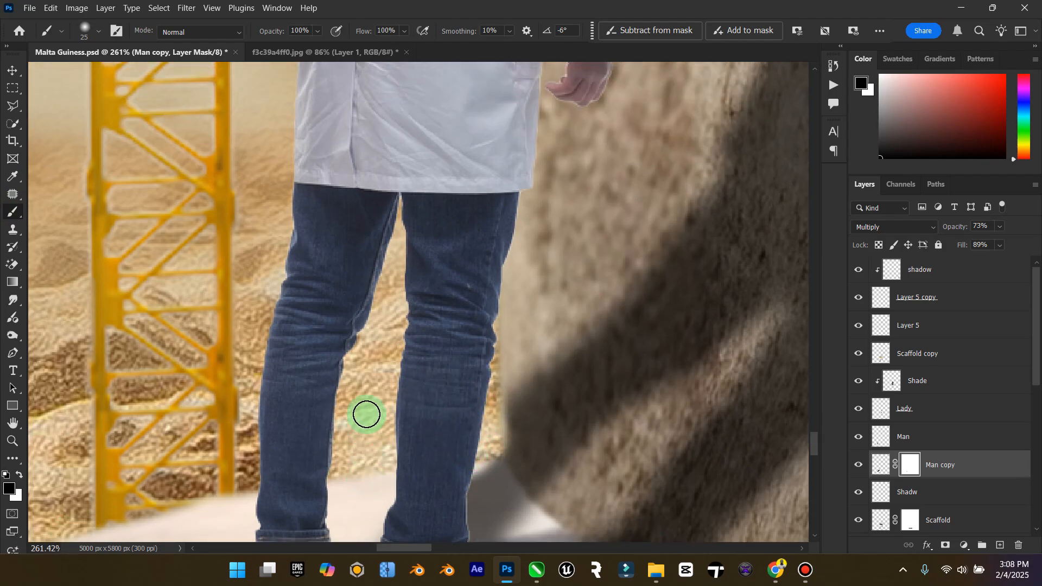
{"action": "scroll", "coordinate": [335, 430], "scroll_direction": "down", "scroll_amount": 2}
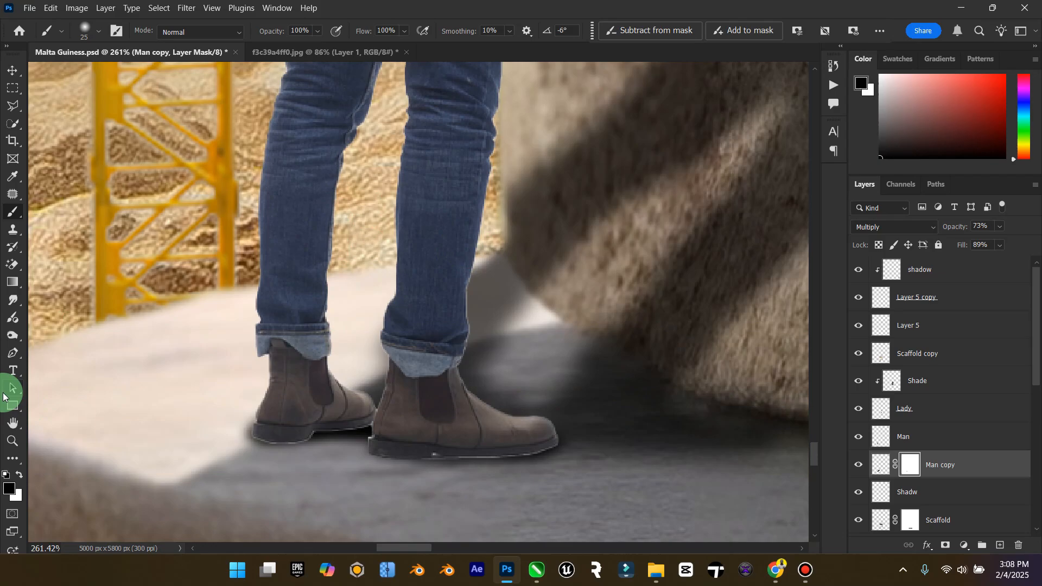
Mask out the part of the Man copy shadow's head that spills above the upper stone onto the sand background.
{"action": "key", "text": "ctrl+0"}
{"action": "left_click", "coordinate": [11, 441]}
{"action": "left_click_drag", "start_coordinate": [414, 437], "coordinate": [451, 436]}
{"action": "left_click", "coordinate": [13, 212]}
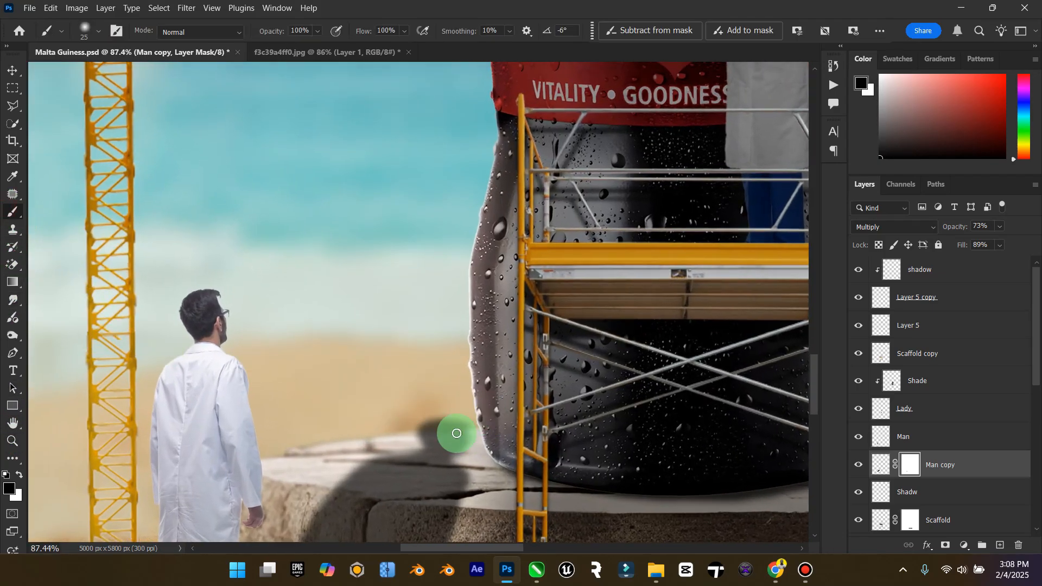
{"action": "key", "text": "bracketright"}
{"action": "key", "text": "bracketright"}
{"action": "key", "text": "bracketright"}
{"action": "key", "text": "bracketright"}
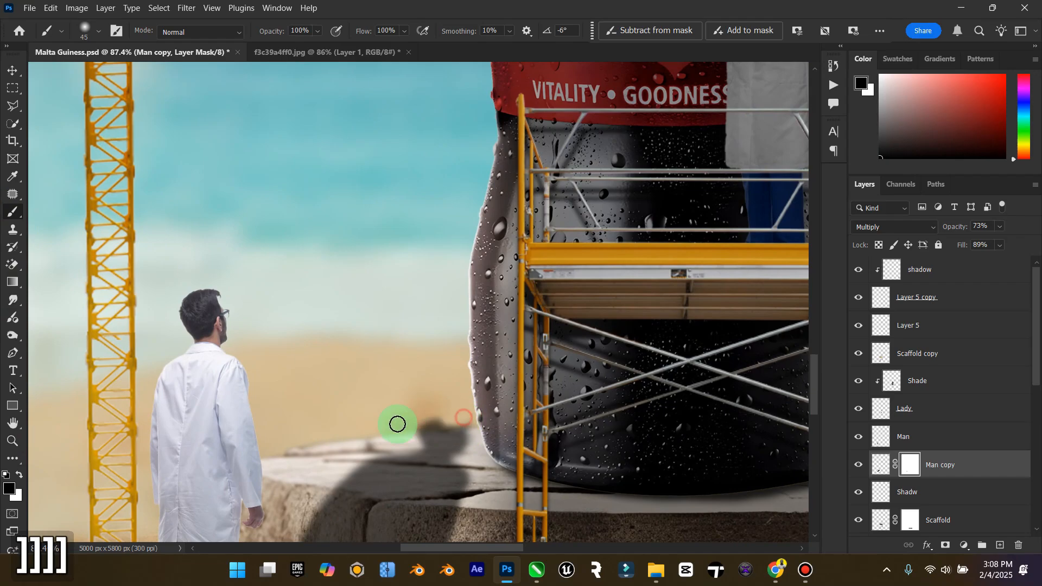
{"action": "key", "text": "bracketright"}
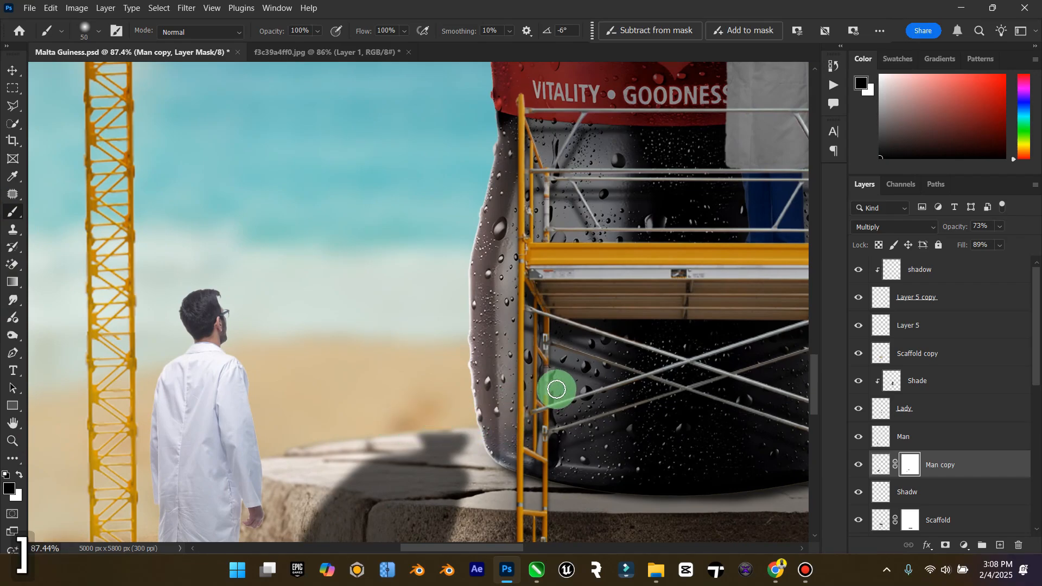
Fade the far end of the man's cast shadow on its mask with a 175 px black brush at 43% opacity.
{"action": "key", "text": "bracketright"}
{"action": "key", "text": "bracketright"}
{"action": "key", "text": "bracketright"}
{"action": "key", "text": "bracketright"}
{"action": "key", "text": "bracketright"}
{"action": "key", "text": "bracketright"}
{"action": "key", "text": "bracketright"}
{"action": "key", "text": "bracketright"}
{"action": "key", "text": "bracketright"}
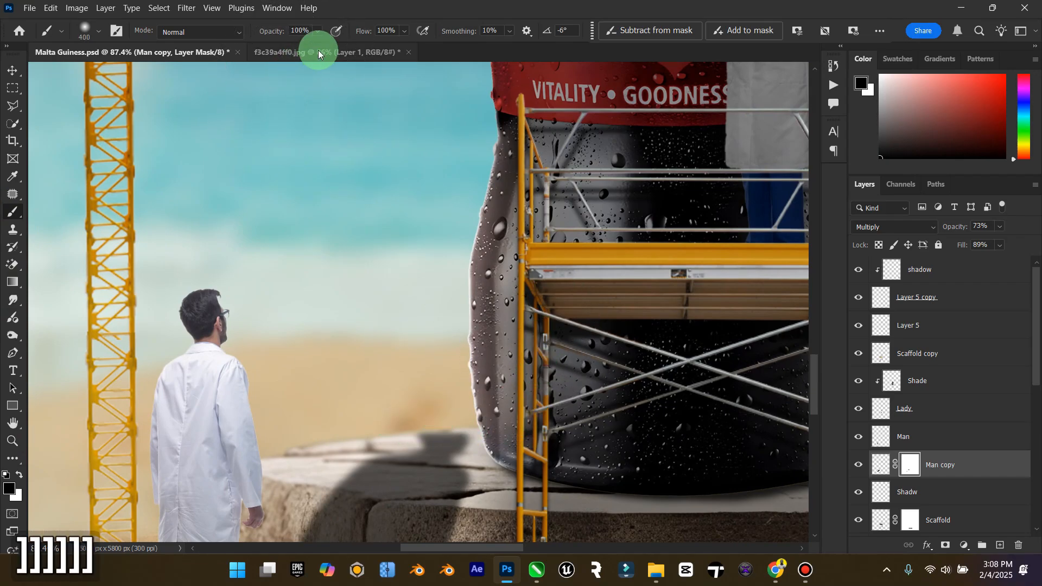
{"action": "left_click", "coordinate": [318, 33]}
{"action": "left_click", "coordinate": [297, 48]}
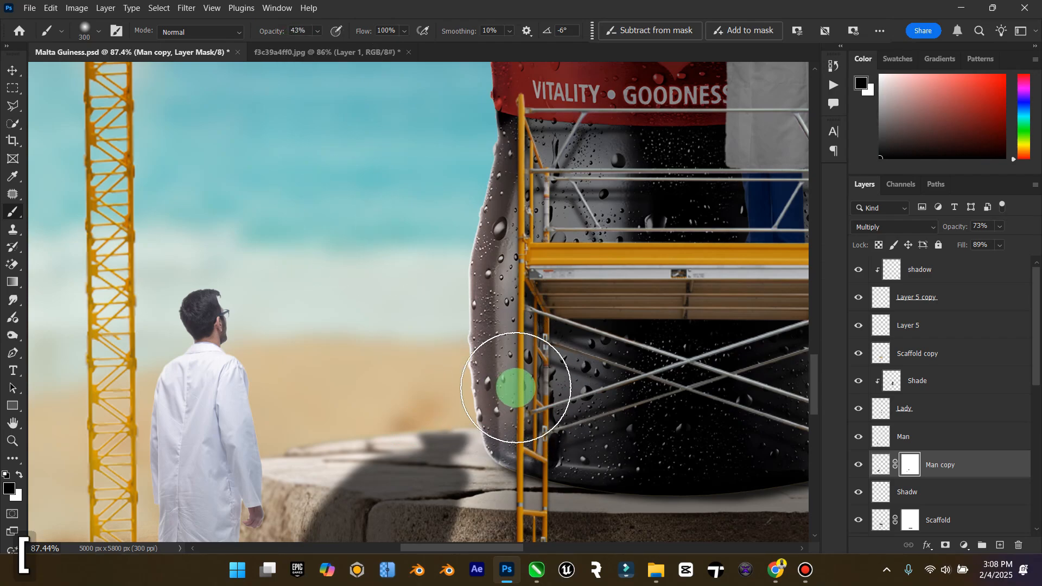
{"action": "key", "text": "bracketleft"}
{"action": "key", "text": "bracketleft"}
{"action": "key", "text": "bracketleft"}
{"action": "key", "text": "bracketleft"}
{"action": "mouse_move", "coordinate": [387, 414]}
{"action": "left_mouse_down"}
{"action": "mouse_move", "coordinate": [344, 437]}
{"action": "mouse_move", "coordinate": [435, 431]}
{"action": "mouse_move", "coordinate": [377, 428]}
{"action": "mouse_move", "coordinate": [475, 459]}
{"action": "mouse_move", "coordinate": [441, 433]}
{"action": "mouse_move", "coordinate": [272, 435]}
{"action": "mouse_move", "coordinate": [599, 473]}
{"action": "mouse_move", "coordinate": [489, 477]}
{"action": "mouse_move", "coordinate": [533, 481]}
{"action": "mouse_move", "coordinate": [379, 435]}
{"action": "mouse_move", "coordinate": [299, 463]}
{"action": "mouse_move", "coordinate": [560, 463]}
{"action": "mouse_move", "coordinate": [593, 486]}
{"action": "left_mouse_up"}
{"action": "double_click", "coordinate": [13, 423]}
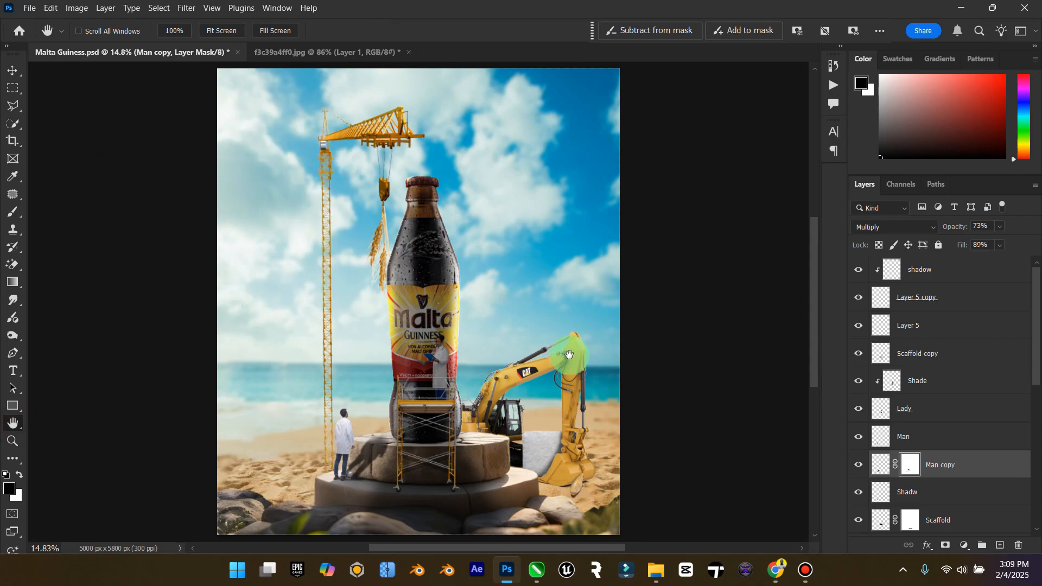
Create a new layer named Shade above the Man layer and clip it to Man.
{"action": "left_click", "coordinate": [932, 436]}
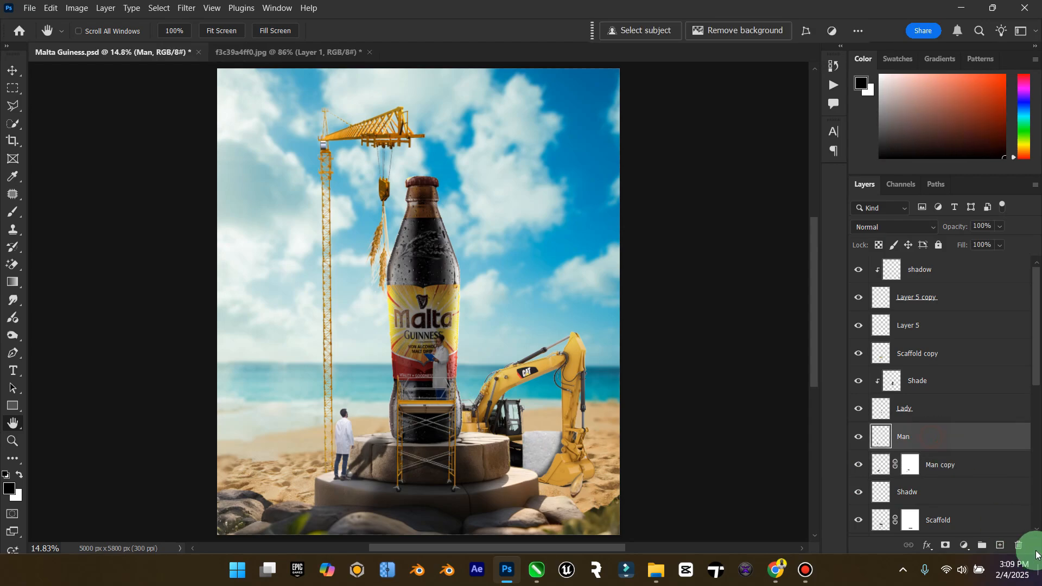
{"action": "left_click", "coordinate": [1005, 544]}
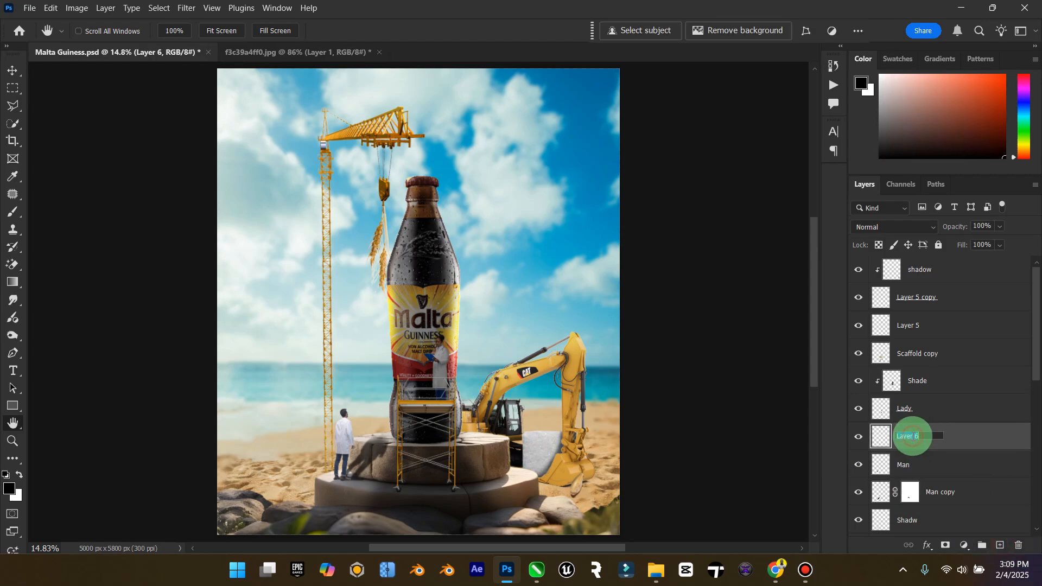
{"action": "key", "text": "Caps_Lock"}
{"action": "type", "text": "Shad"}
{"action": "type", "text": "e"}
{"action": "key", "text": "Return"}
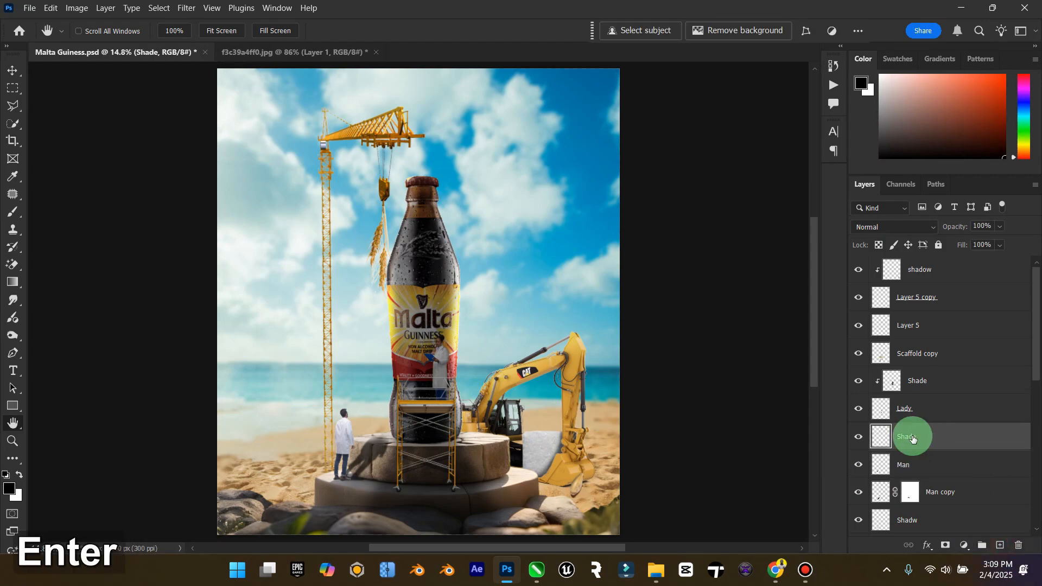
{"action": "right_click", "coordinate": [913, 438]}
{"action": "left_click", "coordinate": [966, 375]}
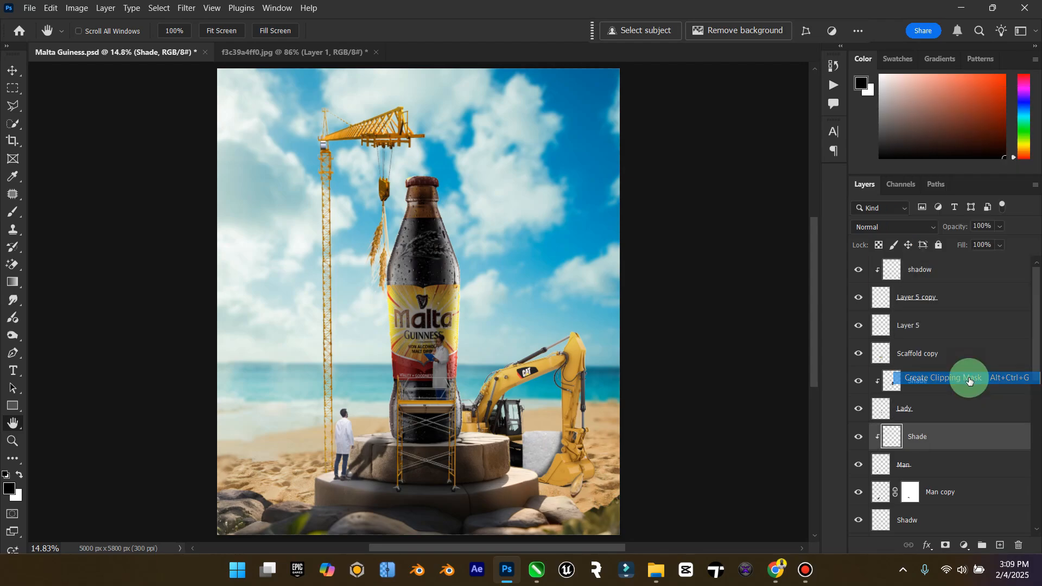
Paint black at 100% brush opacity along the man's bottle-facing side, from head and arm down the leg, on the Shade layer.
{"action": "left_click", "coordinate": [13, 441]}
{"action": "left_click_drag", "start_coordinate": [335, 489], "coordinate": [419, 465]}
{"action": "left_click", "coordinate": [14, 211]}
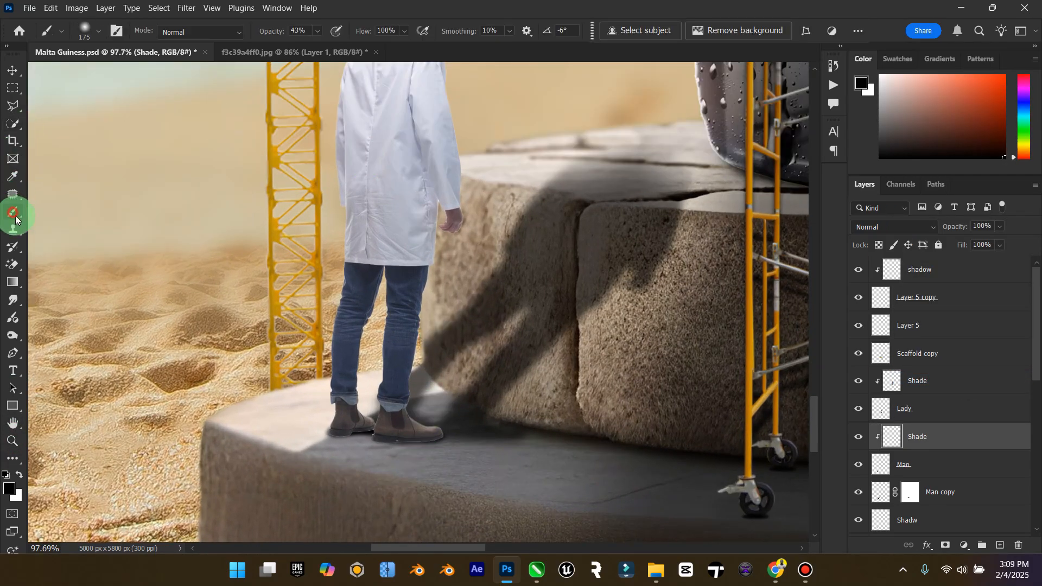
{"action": "scroll", "coordinate": [232, 353], "scroll_direction": "up", "scroll_amount": 5}
{"action": "scroll", "coordinate": [499, 131], "scroll_direction": "up", "scroll_amount": 2}
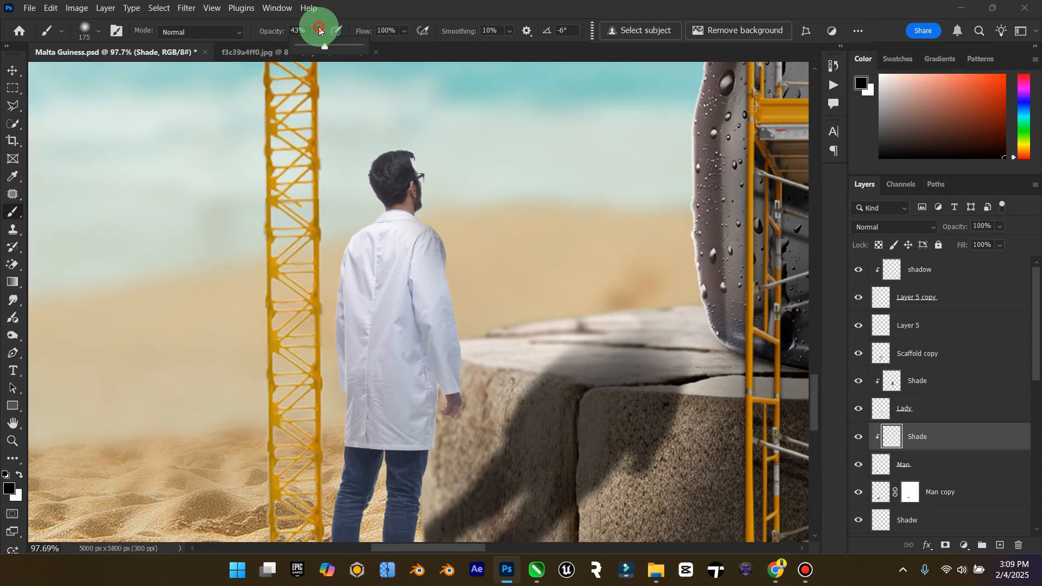
{"action": "mouse_move", "coordinate": [318, 31]}
{"action": "left_mouse_down"}
{"action": "mouse_move", "coordinate": [326, 49]}
{"action": "mouse_move", "coordinate": [370, 53]}
{"action": "left_mouse_up"}
{"action": "mouse_move", "coordinate": [458, 147]}
{"action": "left_mouse_down"}
{"action": "mouse_move", "coordinate": [458, 233]}
{"action": "mouse_move", "coordinate": [433, 142]}
{"action": "mouse_move", "coordinate": [460, 342]}
{"action": "left_mouse_up"}
{"action": "scroll", "coordinate": [460, 292], "scroll_direction": "down", "scroll_amount": 2}
{"action": "scroll", "coordinate": [460, 293], "scroll_direction": "down", "scroll_amount": 1}
{"action": "left_click_drag", "start_coordinate": [491, 212], "coordinate": [528, 401]}
{"action": "mouse_move", "coordinate": [490, 345]}
{"action": "left_mouse_down"}
{"action": "mouse_move", "coordinate": [503, 408]}
{"action": "mouse_move", "coordinate": [462, 426]}
{"action": "left_mouse_up"}
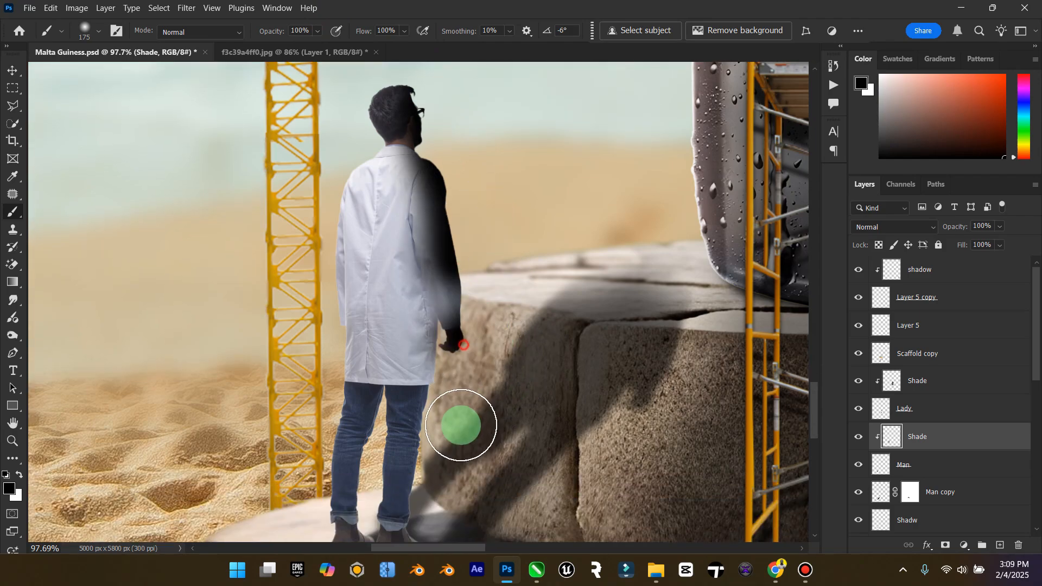
{"action": "scroll", "coordinate": [450, 349], "scroll_direction": "down", "scroll_amount": 3}
{"action": "left_click_drag", "start_coordinate": [461, 305], "coordinate": [456, 439]}
{"action": "mouse_move", "coordinate": [451, 338]}
{"action": "left_mouse_down"}
{"action": "mouse_move", "coordinate": [432, 453]}
{"action": "mouse_move", "coordinate": [486, 462]}
{"action": "left_mouse_up"}
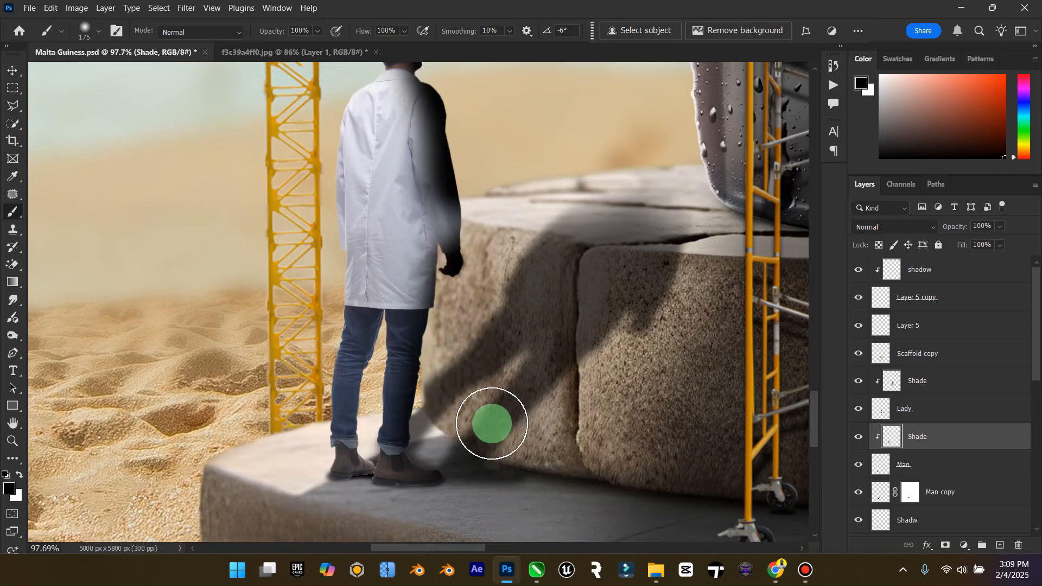
Paint black shading over the man's lower legs and boots on the Shade layer with an 80 px brush.
{"action": "key", "text": "bracketleft"}
{"action": "key", "text": "bracketleft"}
{"action": "key", "text": "bracketleft"}
{"action": "key", "text": "bracketleft"}
{"action": "key", "text": "bracketleft"}
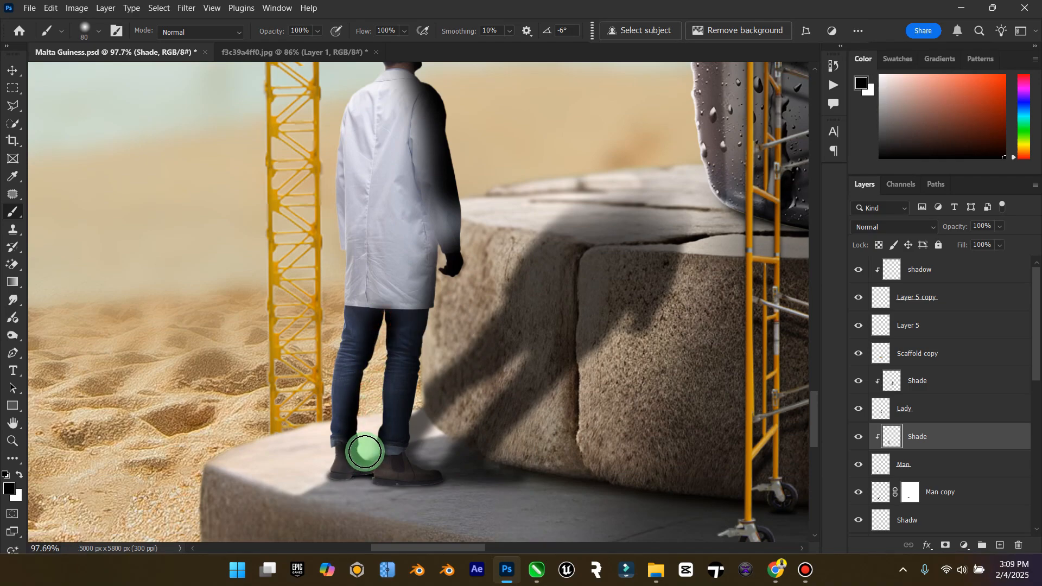
{"action": "left_click_drag", "start_coordinate": [417, 447], "coordinate": [448, 466]}
{"action": "scroll", "coordinate": [438, 466], "scroll_direction": "up", "scroll_amount": 4}
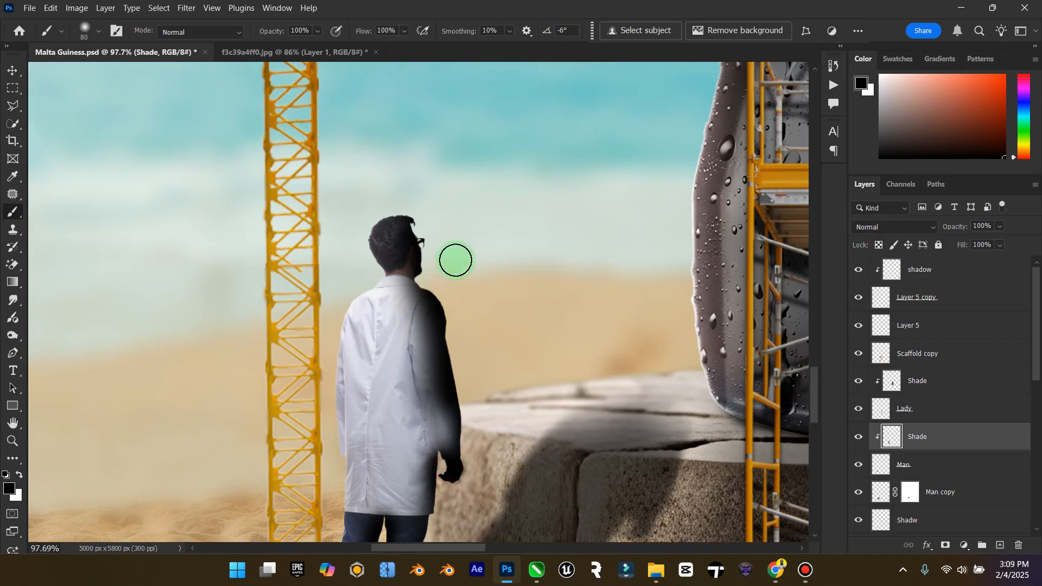
{"action": "key", "text": "bracketright"}
{"action": "key", "text": "bracketright"}
{"action": "key", "text": "bracketright"}
{"action": "key", "text": "bracketright"}
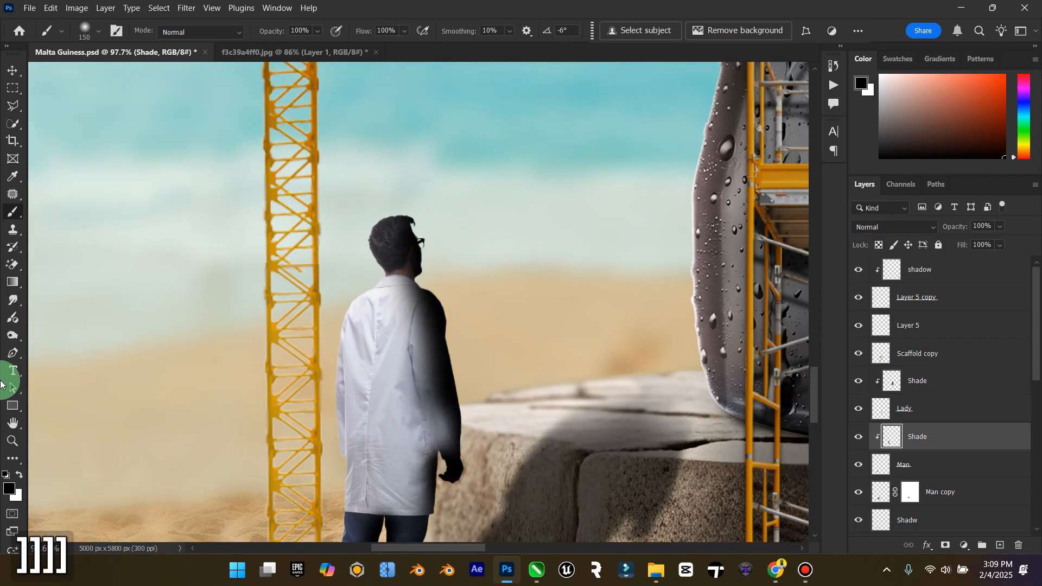
{"action": "left_click", "coordinate": [8, 423]}
{"action": "left_click", "coordinate": [9, 424]}
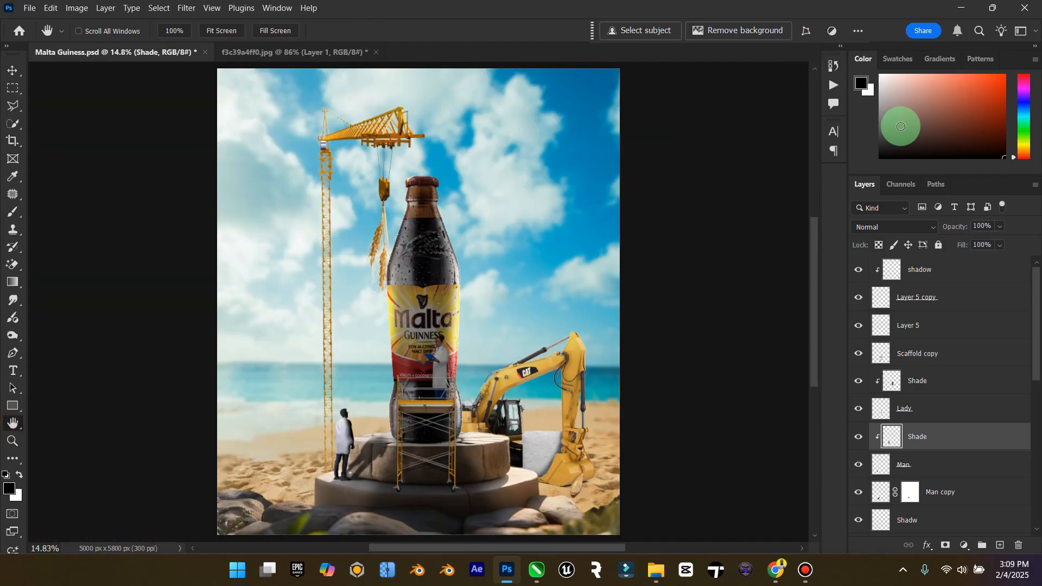
Set the man's Shade layer to Multiply blend mode at 60% opacity, keeping fill at 100%.
{"action": "left_click", "coordinate": [913, 227]}
{"action": "left_click", "coordinate": [902, 214]}
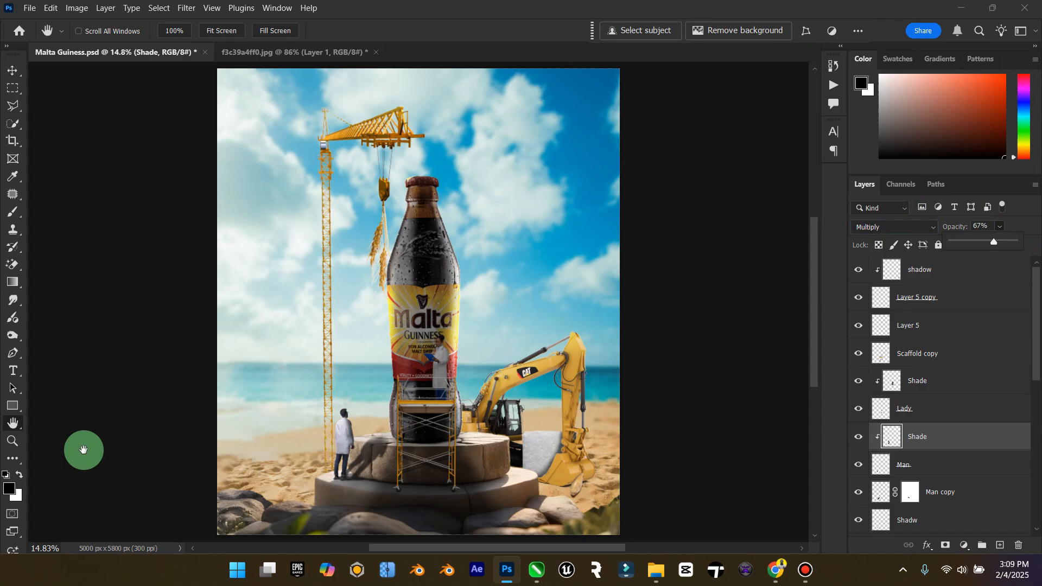
{"action": "left_click", "coordinate": [13, 441]}
{"action": "left_click_drag", "start_coordinate": [345, 477], "coordinate": [417, 456]}
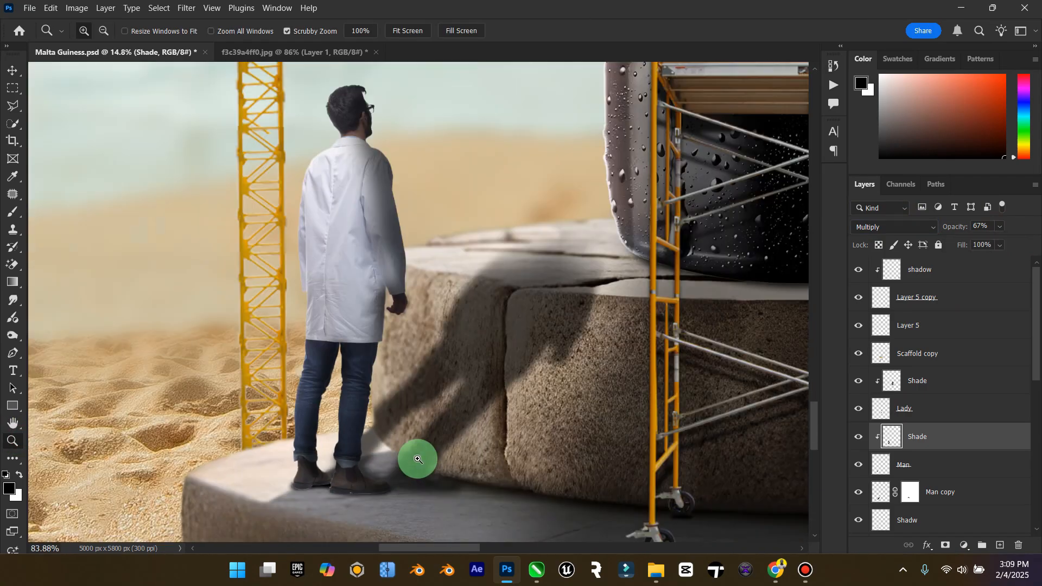
{"action": "left_click", "coordinate": [1002, 247]}
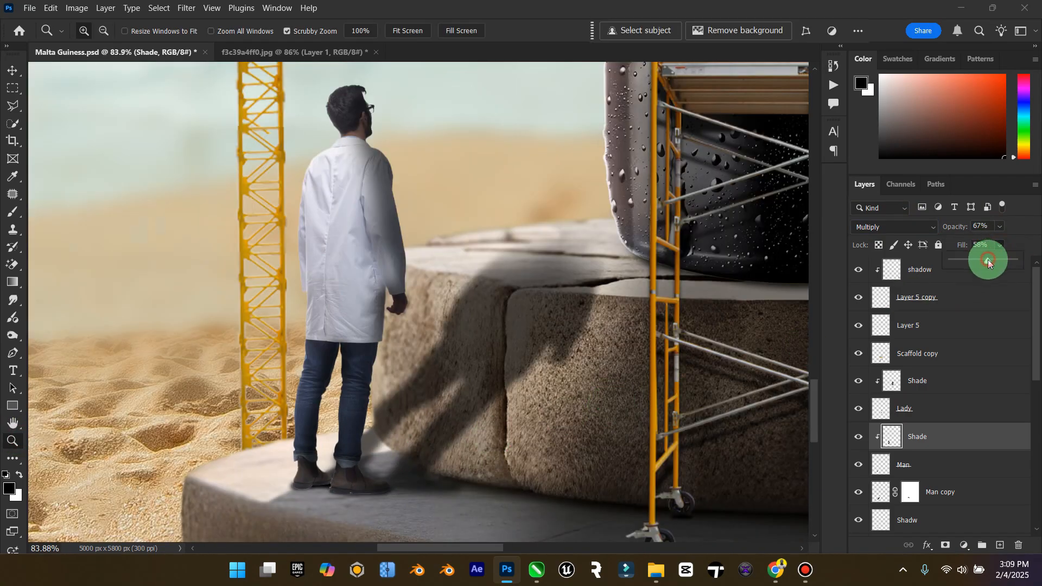
{"action": "left_click_drag", "start_coordinate": [988, 263], "coordinate": [1003, 242]}
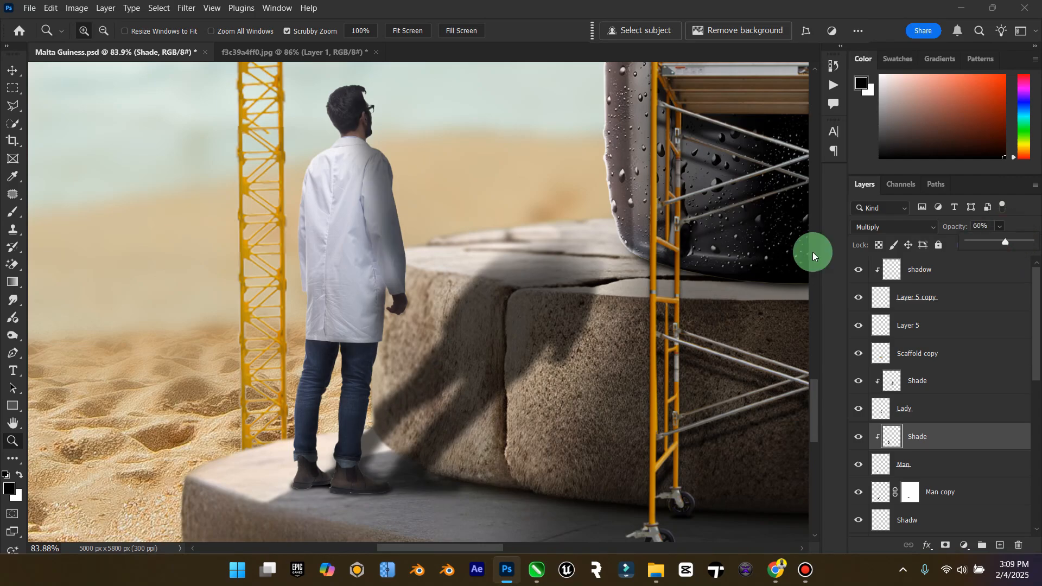
{"action": "double_click", "coordinate": [13, 422]}
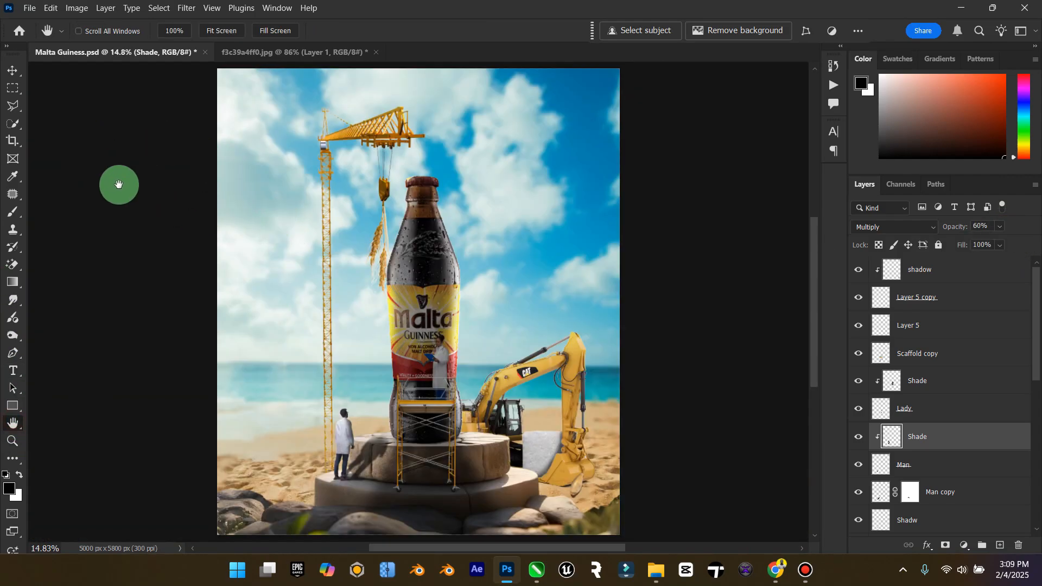
Save the Malta Guiness.psd document.
{"action": "left_click", "coordinate": [13, 70]}
{"action": "left_click", "coordinate": [299, 317]}
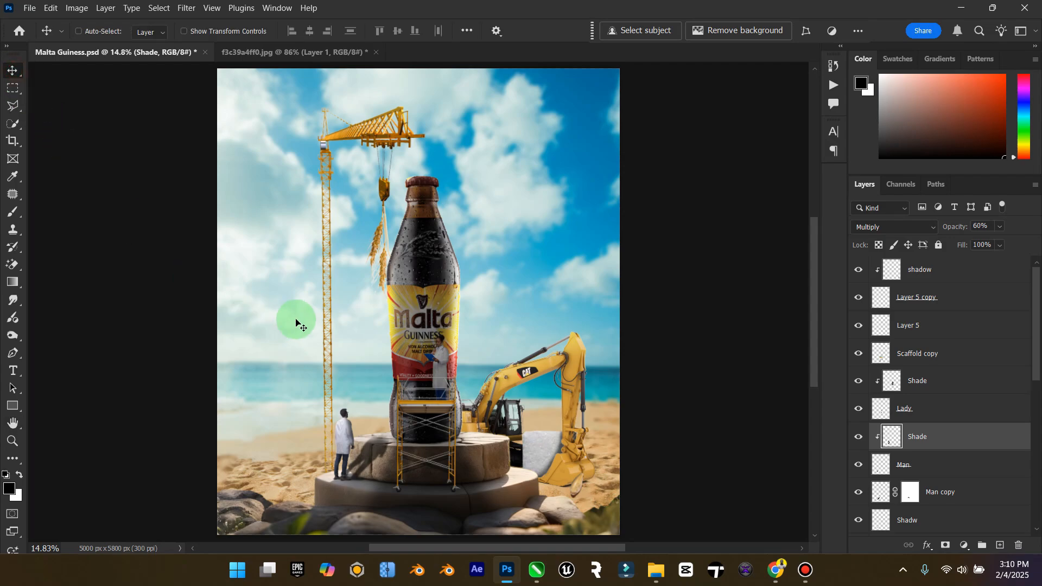
{"action": "key", "text": "ctrl+s"}
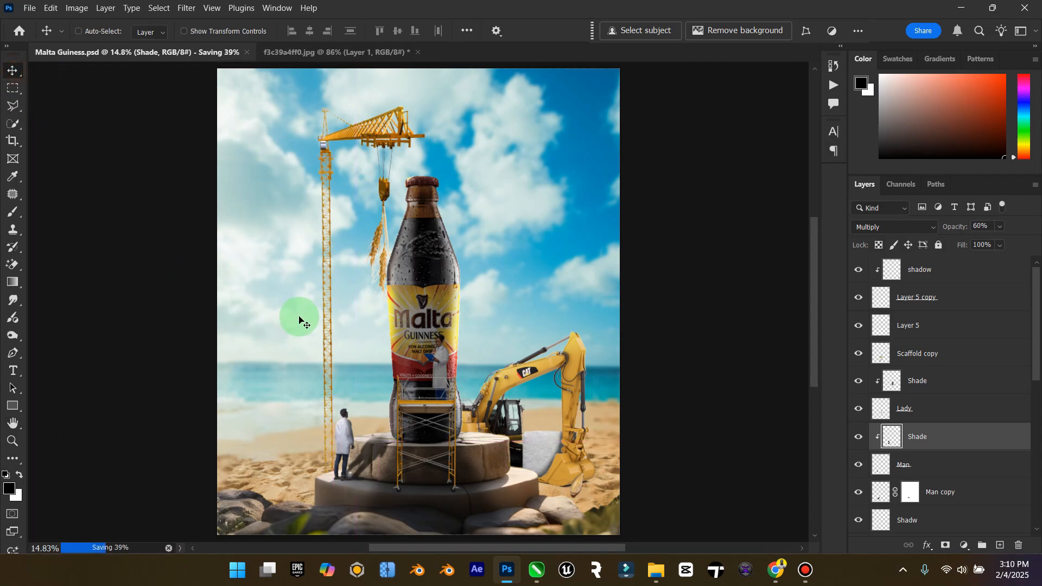
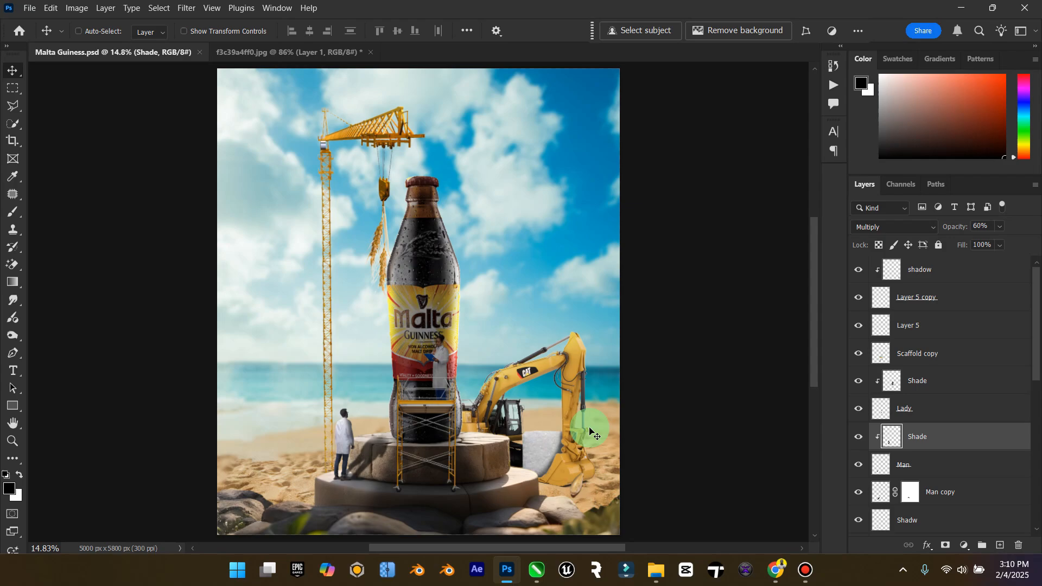
Select the topmost shadow layer in Malta Guiness.psd and open the seated worker image 88d129ed55 from Downloads in Photoshop.
{"action": "left_click", "coordinate": [922, 266]}
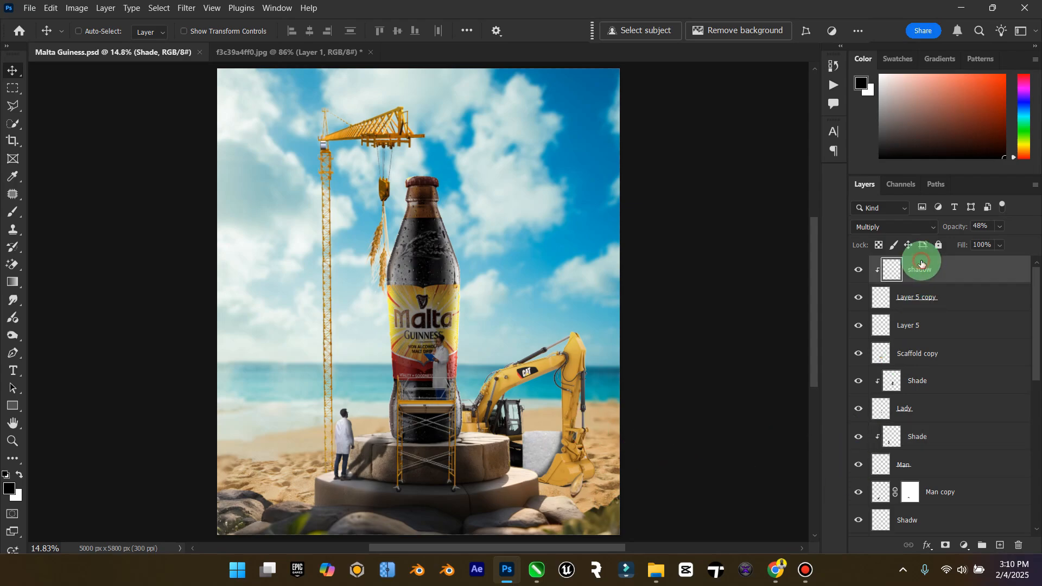
{"action": "mouse_move", "coordinate": [643, 571]}
{"action": "left_click", "coordinate": [638, 503]}
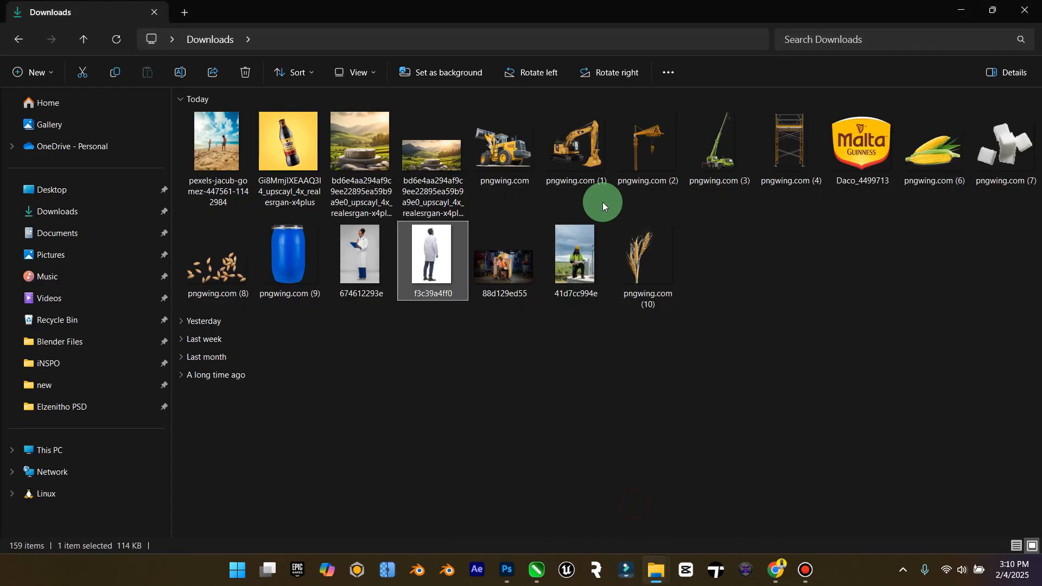
{"action": "left_click", "coordinate": [512, 262]}
{"action": "right_click", "coordinate": [513, 261]}
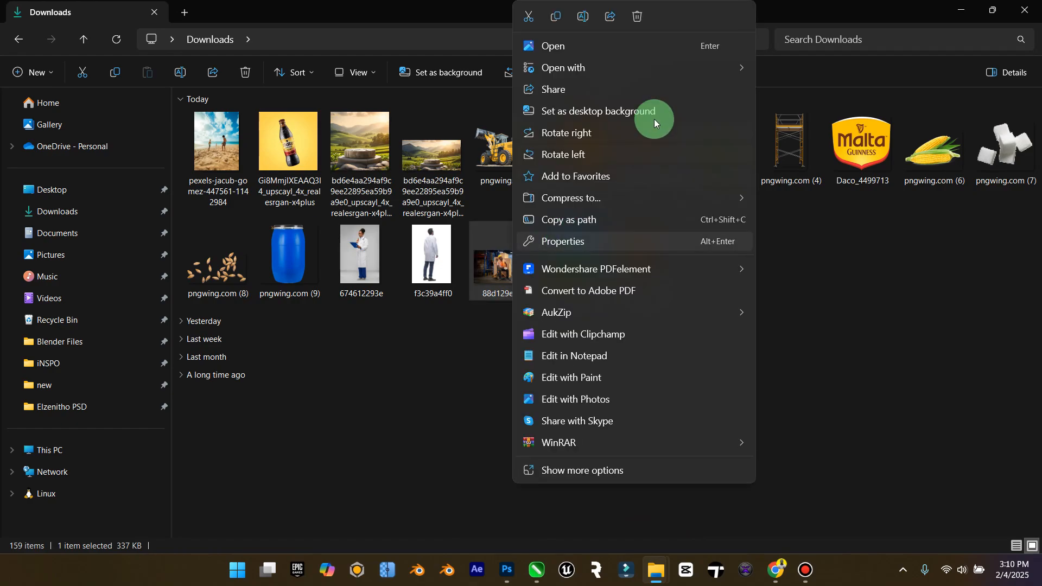
{"action": "mouse_move", "coordinate": [694, 69]}
{"action": "left_click", "coordinate": [796, 92]}
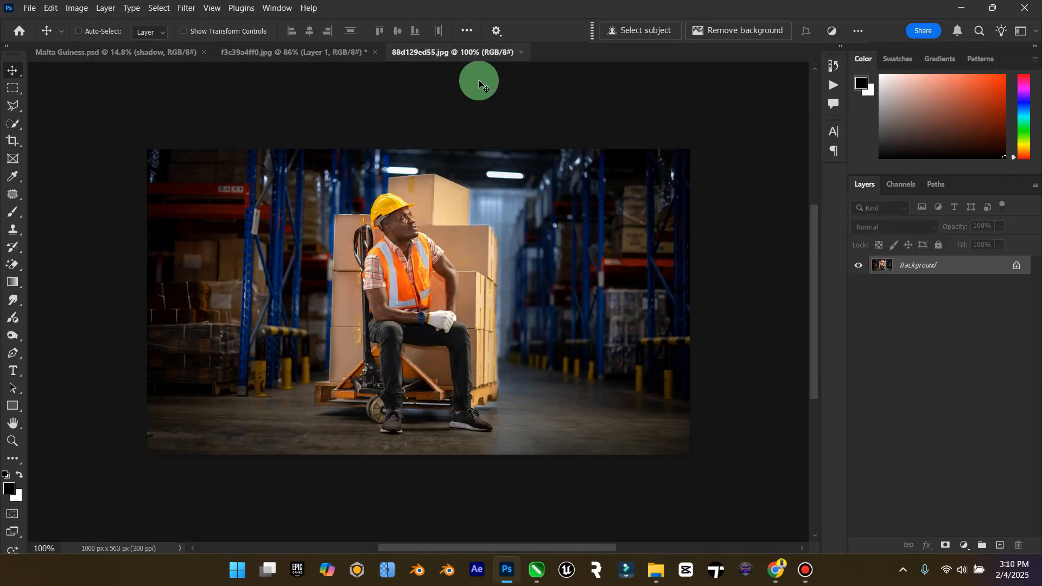
Select the seated worker together with the boxes and pallet jack behind him using the Object Selection tool.
{"action": "right_click", "coordinate": [13, 123]}
{"action": "left_click", "coordinate": [81, 122]}
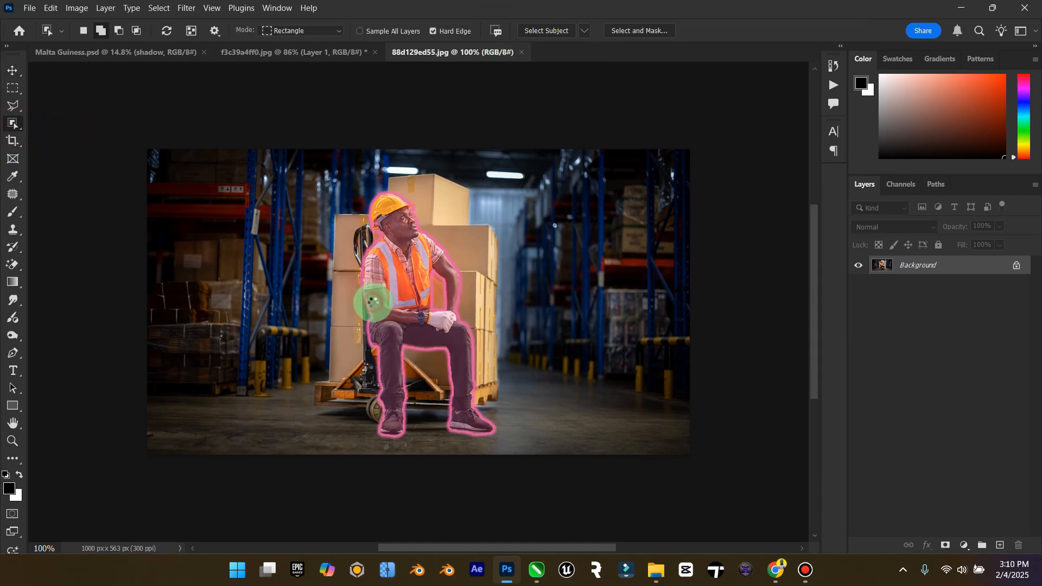
{"action": "left_click", "coordinate": [363, 299]}
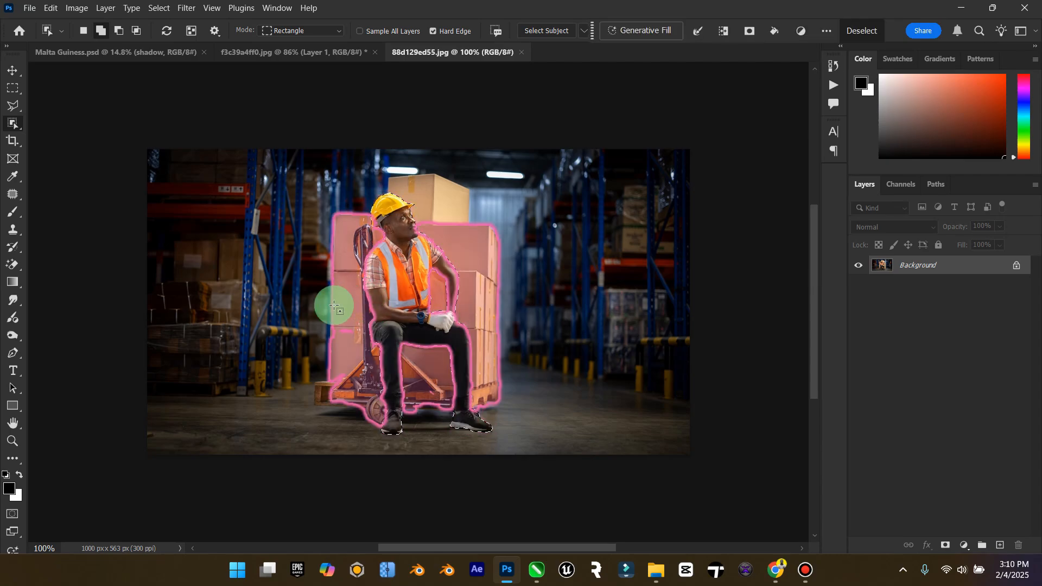
{"action": "left_click", "coordinate": [354, 374]}
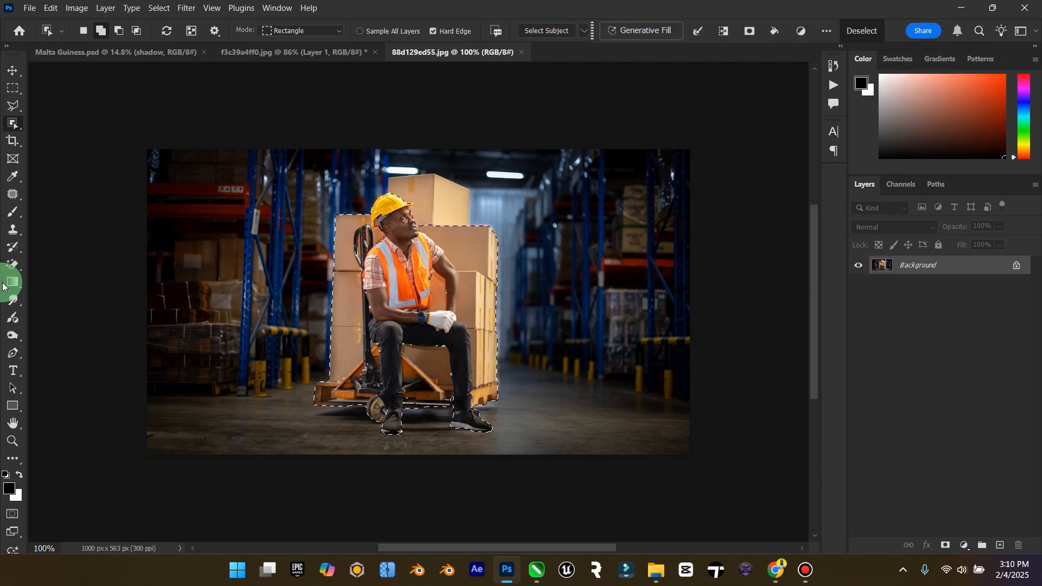
Add the unselected gaps inside the worker, boxes and pallet to the selection with one large Polygonal Lasso outline.
{"action": "left_click", "coordinate": [12, 441]}
{"action": "mouse_move", "coordinate": [410, 389]}
{"action": "left_mouse_down"}
{"action": "mouse_move", "coordinate": [464, 383]}
{"action": "mouse_move", "coordinate": [443, 384]}
{"action": "left_mouse_up"}
{"action": "left_click", "coordinate": [13, 108]}
{"action": "left_click", "coordinate": [310, 430]}
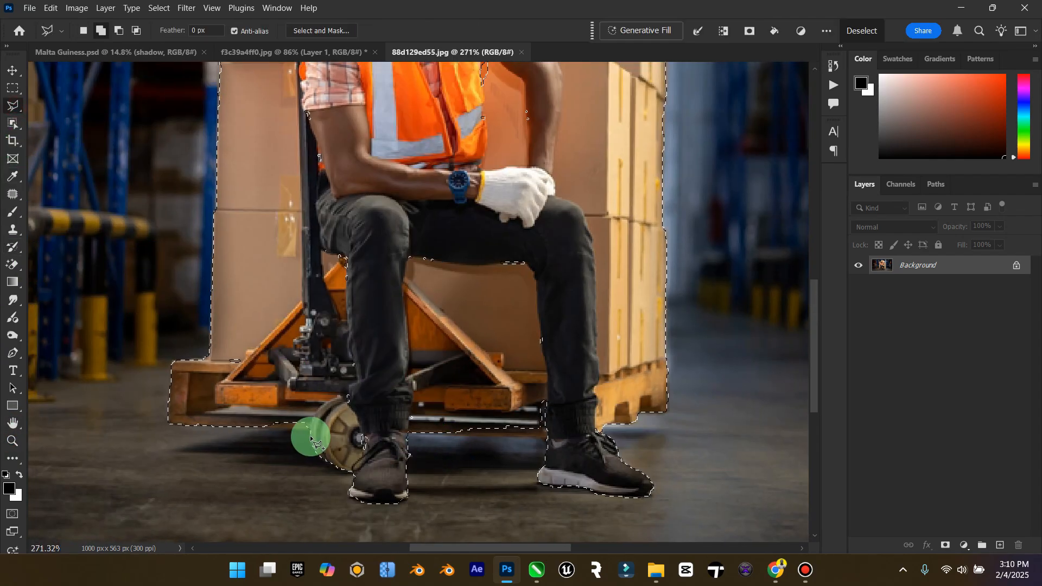
{"action": "left_click", "coordinate": [217, 373]}
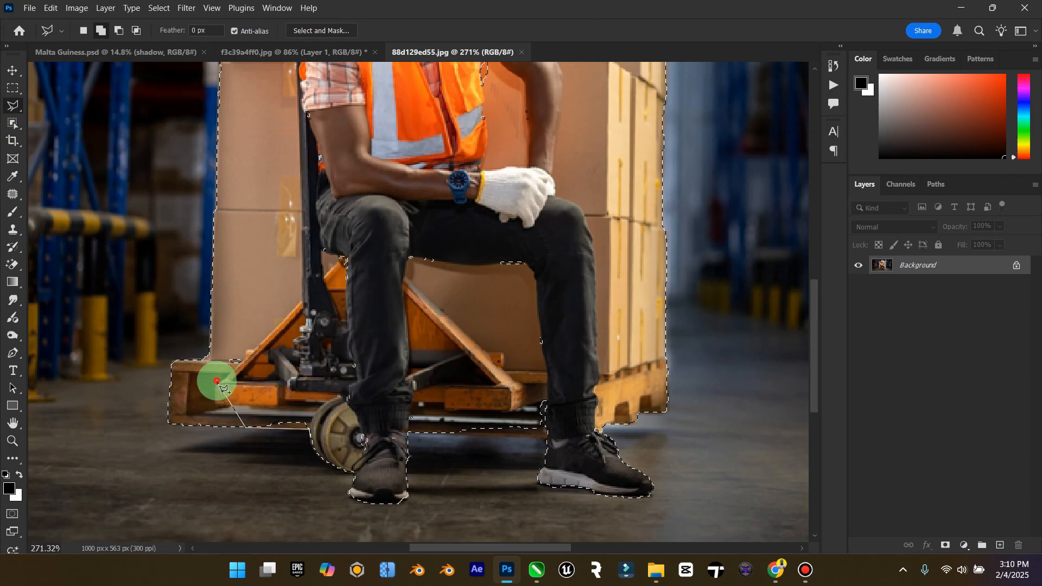
{"action": "scroll", "coordinate": [216, 372], "scroll_direction": "up", "scroll_amount": 5}
{"action": "left_click", "coordinate": [264, 140]}
{"action": "left_click", "coordinate": [421, 143]}
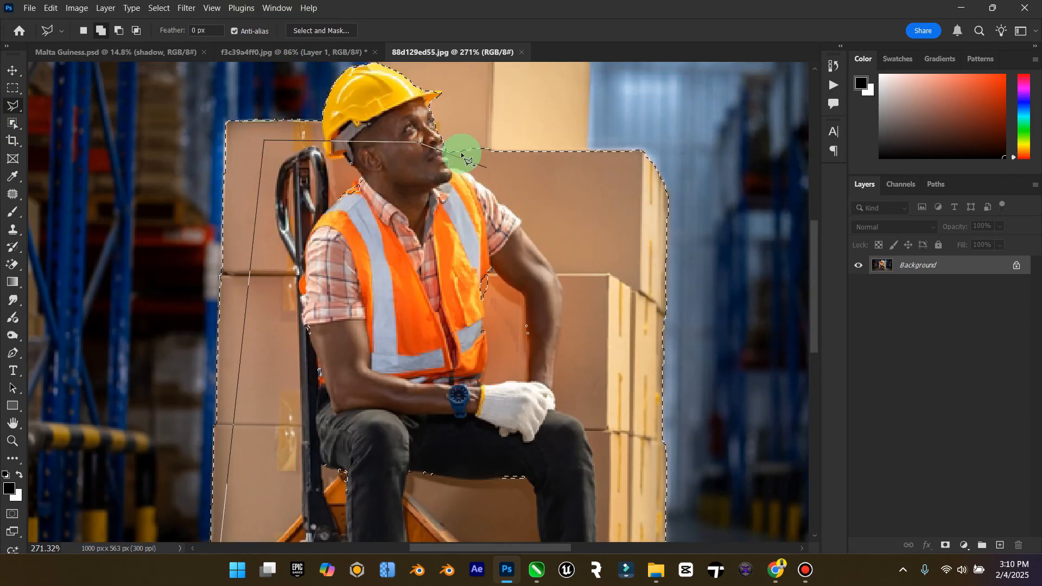
{"action": "left_click", "coordinate": [434, 151]}
{"action": "left_click", "coordinate": [476, 154]}
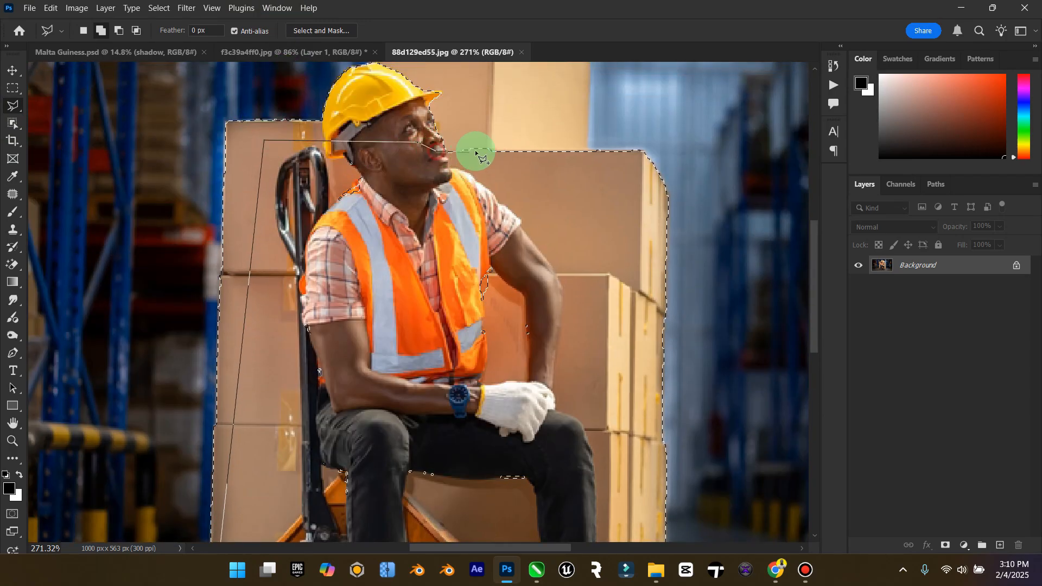
{"action": "left_click", "coordinate": [515, 153]}
{"action": "scroll", "coordinate": [628, 356], "scroll_direction": "down", "scroll_amount": 5}
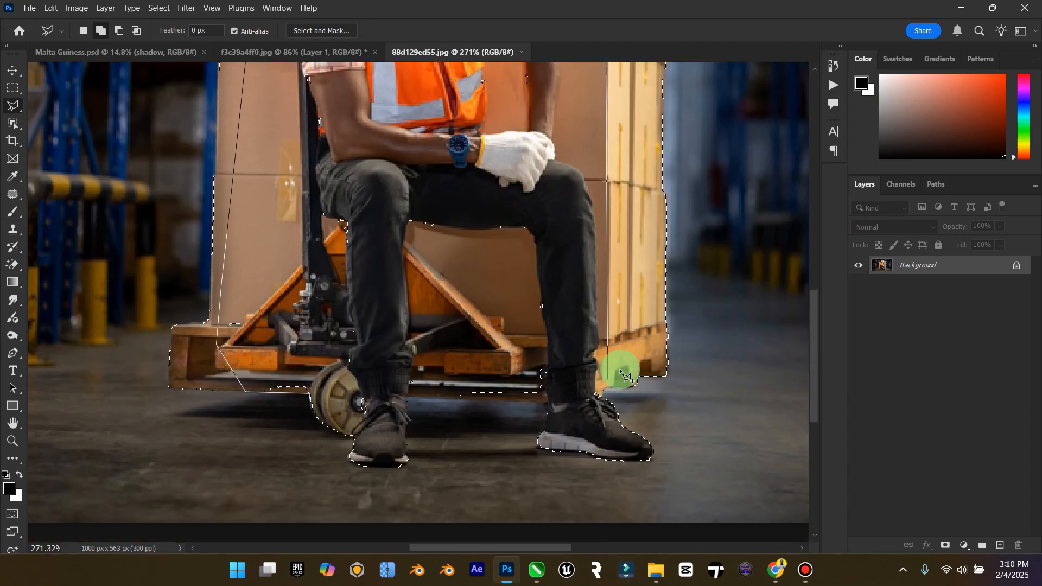
{"action": "left_click", "coordinate": [627, 367]}
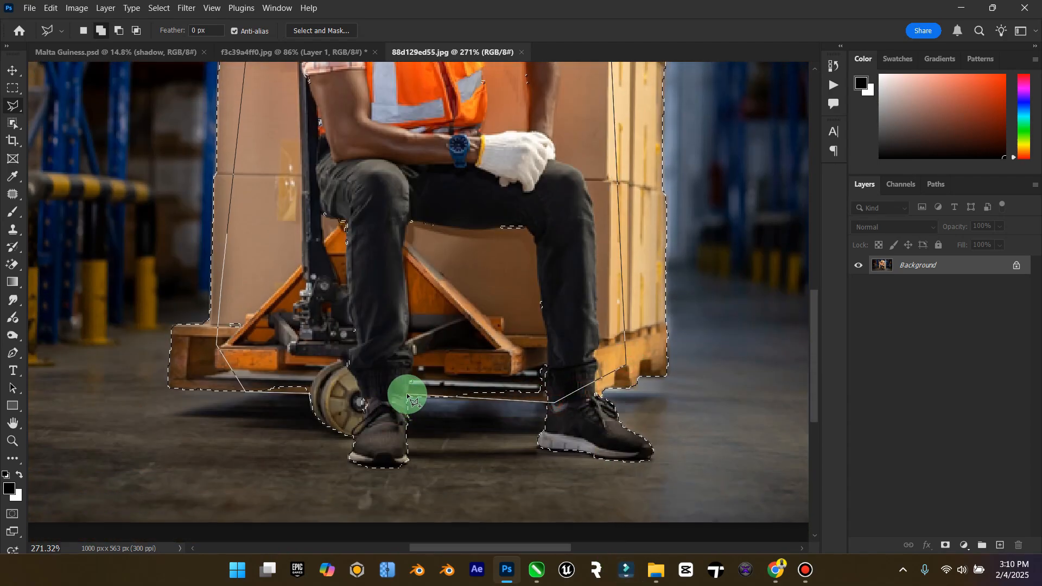
Clean the selection edge around both shoes and below the pallet by adding missed areas and subtracting the floor sliver.
{"action": "left_click", "coordinate": [364, 387]}
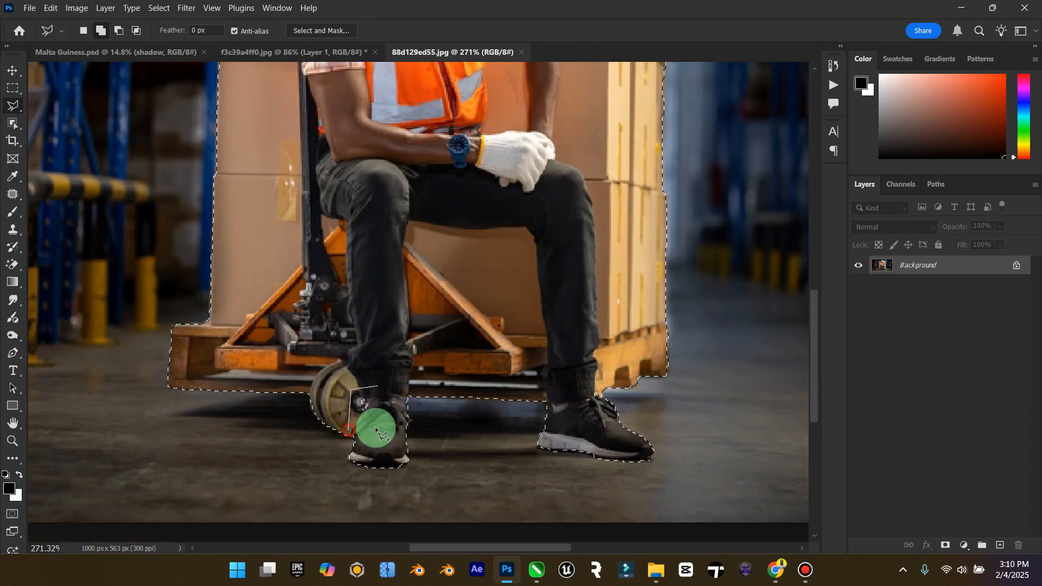
{"action": "left_click", "coordinate": [402, 416]}
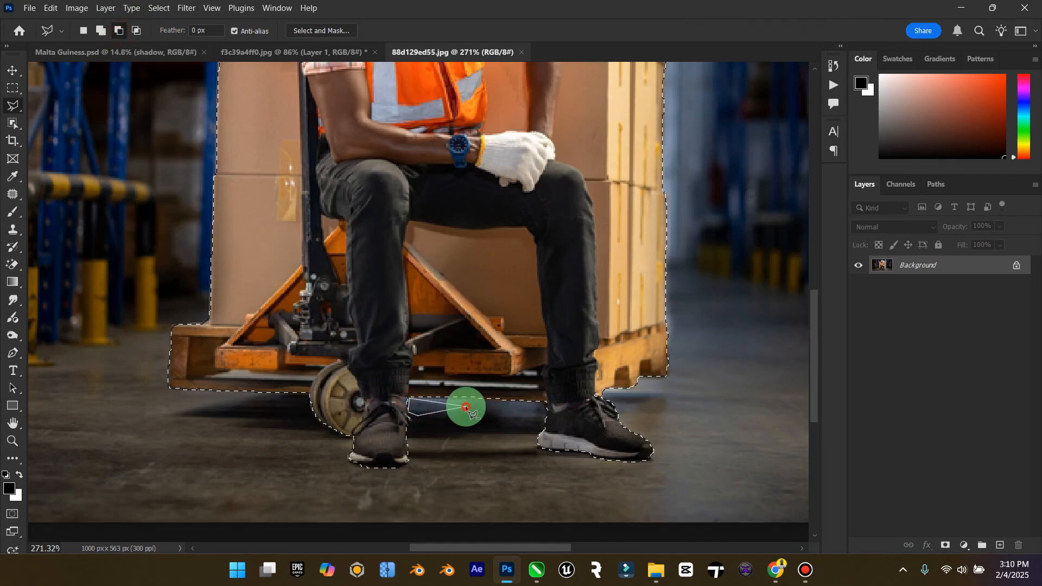
{"action": "double_click", "coordinate": [466, 406]}
{"action": "left_click", "coordinate": [415, 414]}
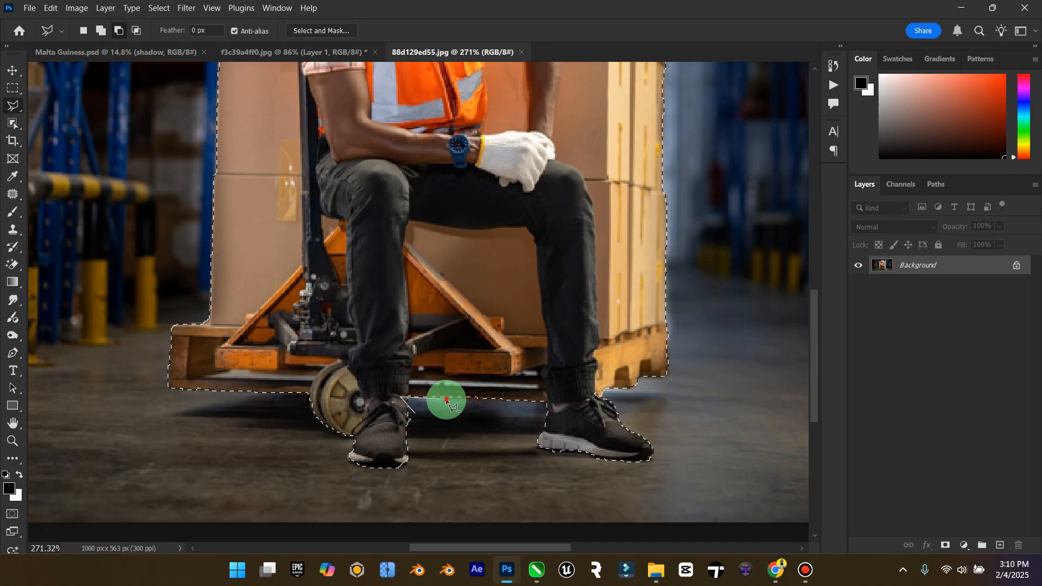
{"action": "double_click", "coordinate": [465, 400]}
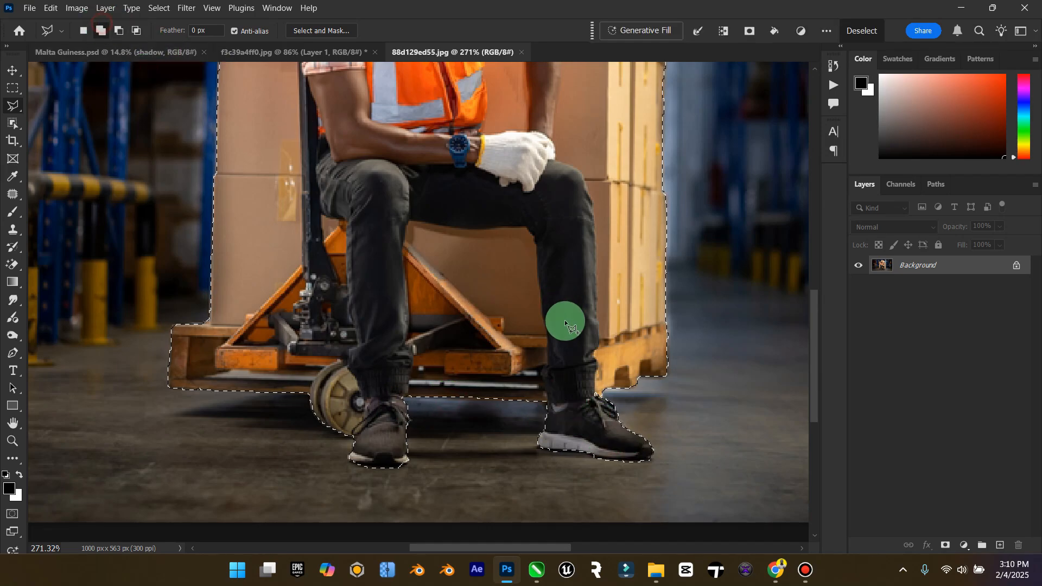
{"action": "left_click", "coordinate": [597, 407]}
{"action": "double_click", "coordinate": [562, 367]}
Refine the selection along the worker's facial profile with the Polygonal Lasso, adding the face edge and subtracting the background beside the nose.
{"action": "scroll", "coordinate": [561, 367], "scroll_direction": "up", "scroll_amount": 5}
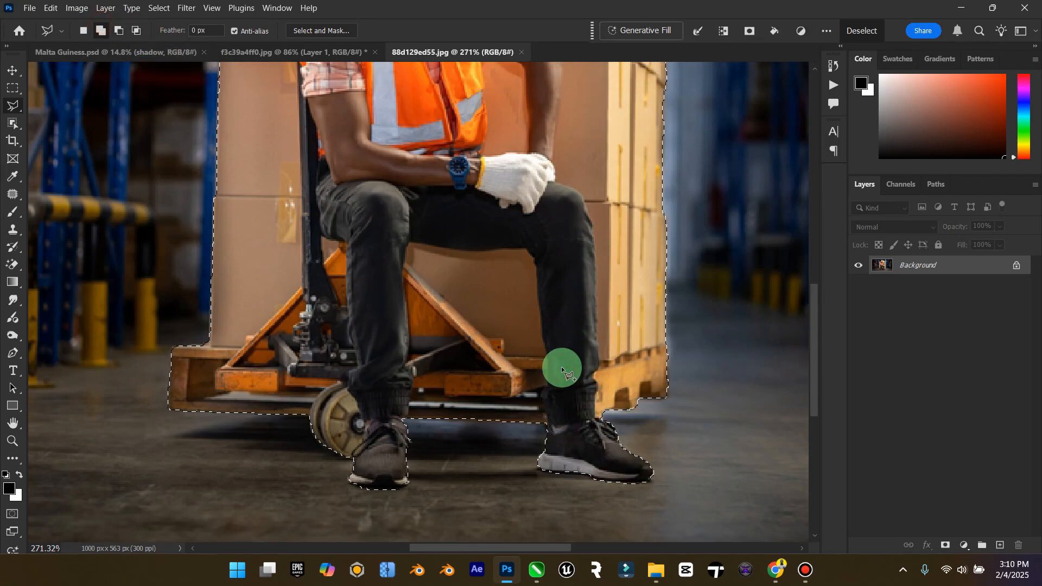
{"action": "scroll", "coordinate": [561, 366], "scroll_direction": "up", "scroll_amount": 3}
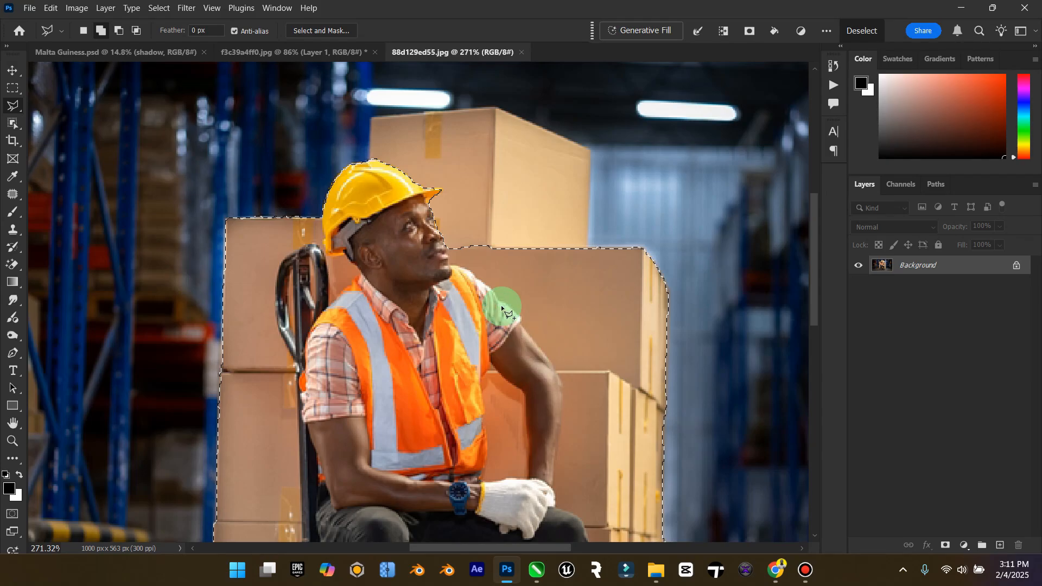
{"action": "left_click", "coordinate": [13, 440]}
{"action": "mouse_move", "coordinate": [427, 212]}
{"action": "left_mouse_down"}
{"action": "mouse_move", "coordinate": [465, 205]}
{"action": "mouse_move", "coordinate": [430, 202]}
{"action": "mouse_move", "coordinate": [449, 201]}
{"action": "left_mouse_up"}
{"action": "left_click", "coordinate": [13, 106]}
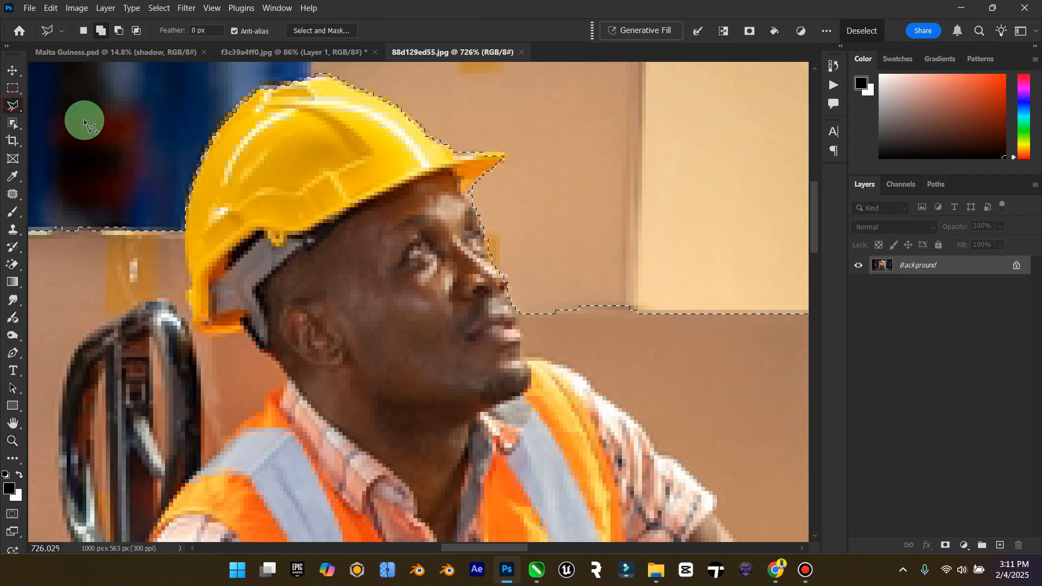
{"action": "left_click", "coordinate": [505, 297]}
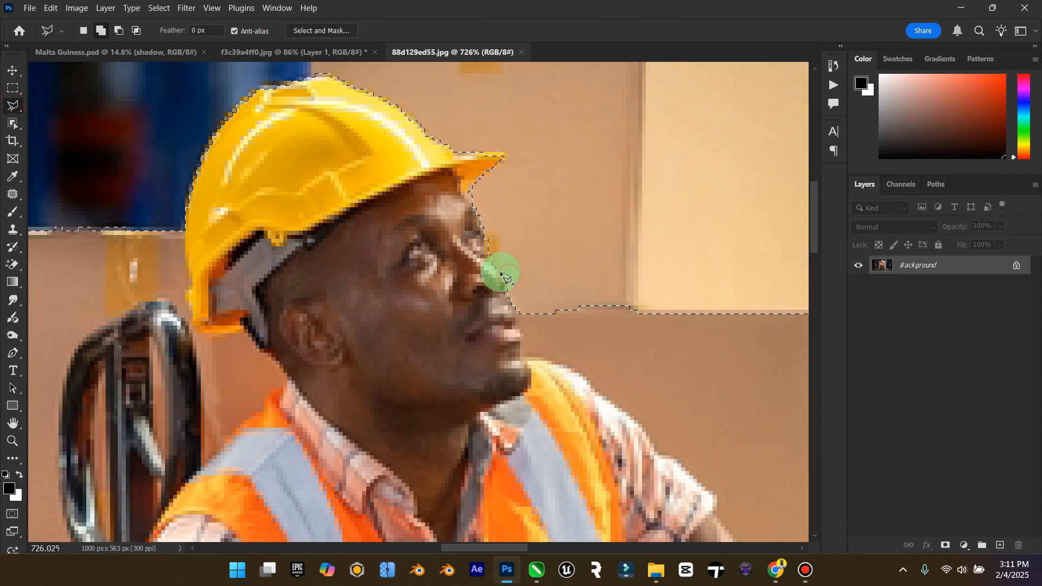
{"action": "double_click", "coordinate": [460, 253]}
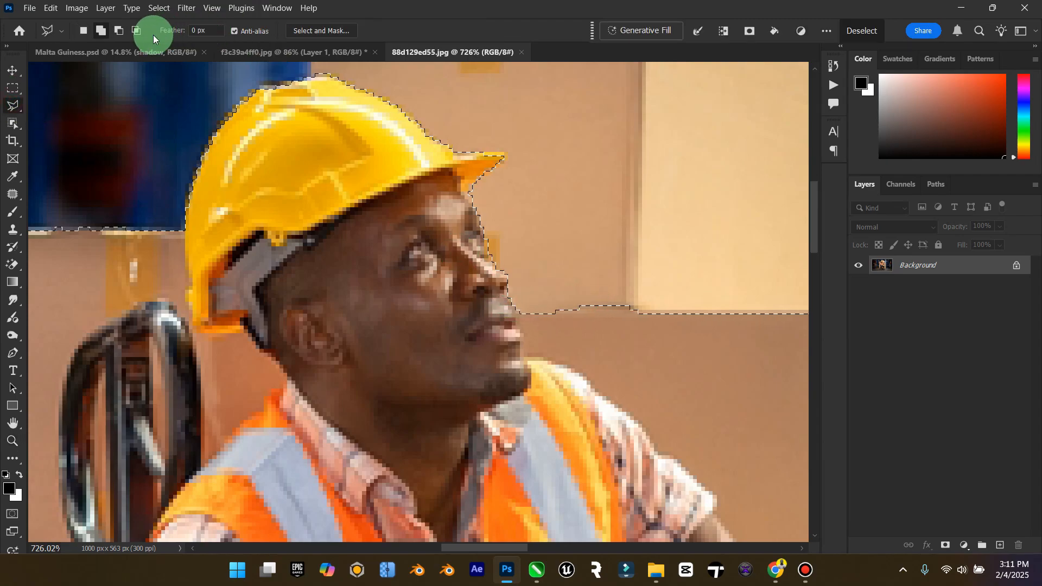
{"action": "left_click", "coordinate": [602, 268]}
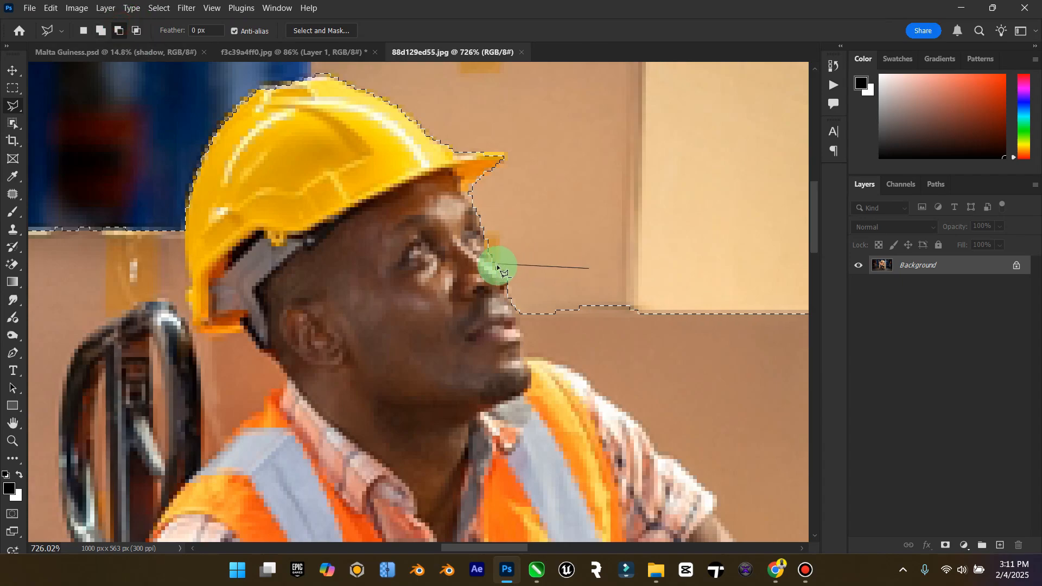
{"action": "double_click", "coordinate": [516, 221]}
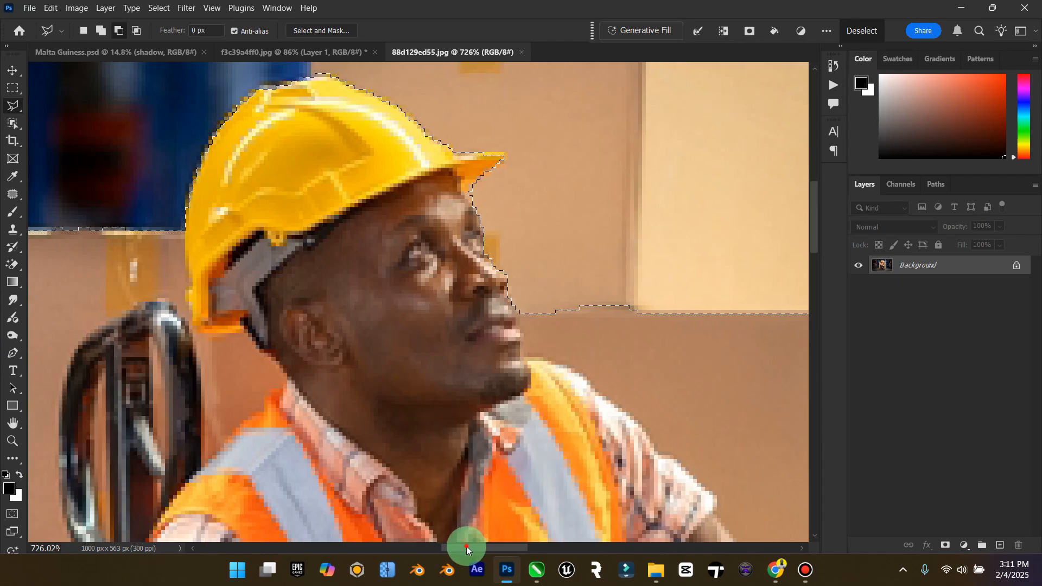
Straighten the selection along the top edge of the box behind the helmet with an added Polygonal Lasso area.
{"action": "left_click_drag", "start_coordinate": [467, 546], "coordinate": [433, 546]}
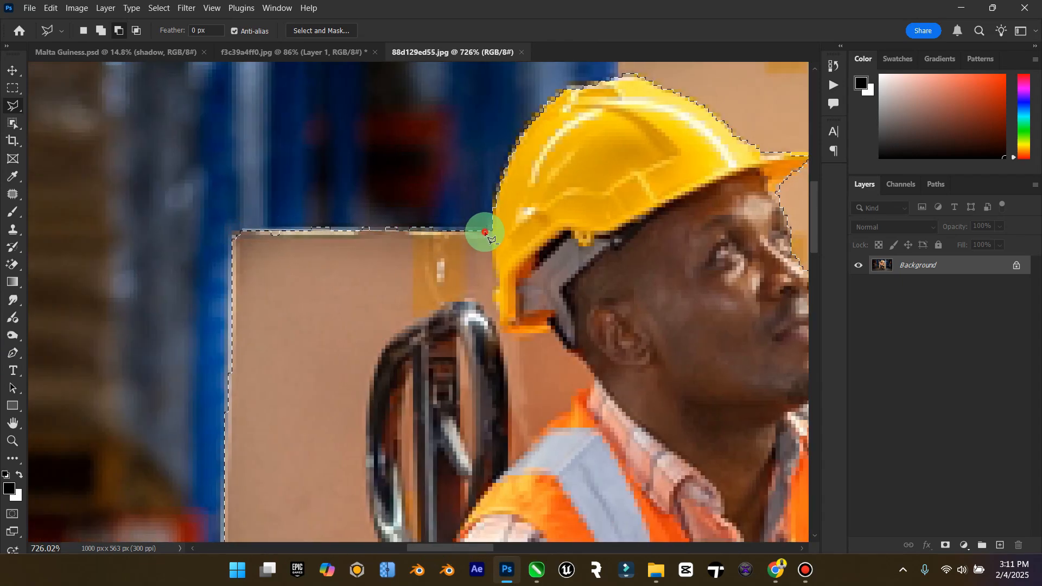
{"action": "left_click", "coordinate": [307, 118]}
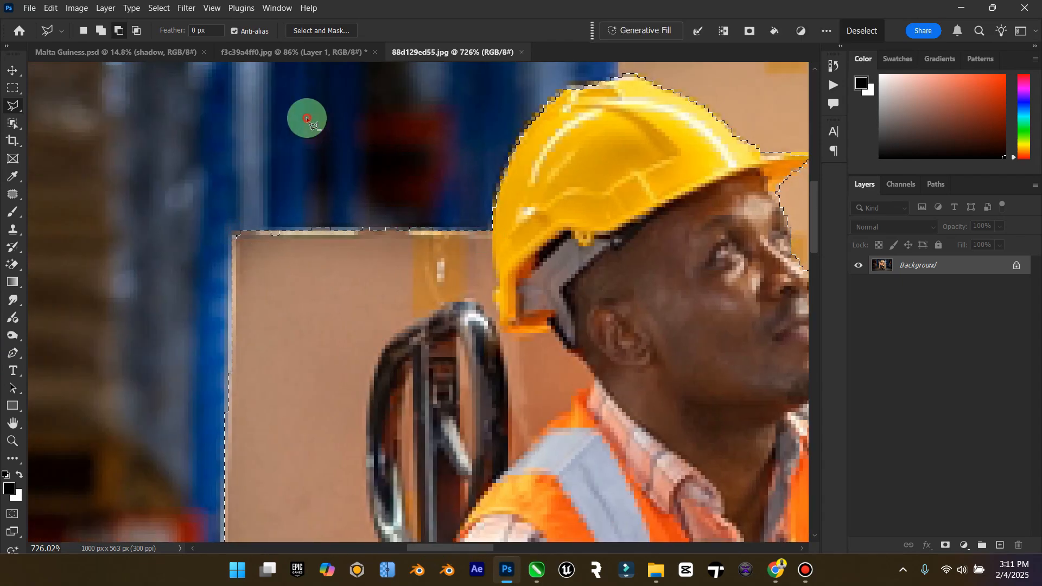
{"action": "left_click", "coordinate": [251, 343]}
{"action": "left_click", "coordinate": [230, 233]}
{"action": "left_click", "coordinate": [516, 233]}
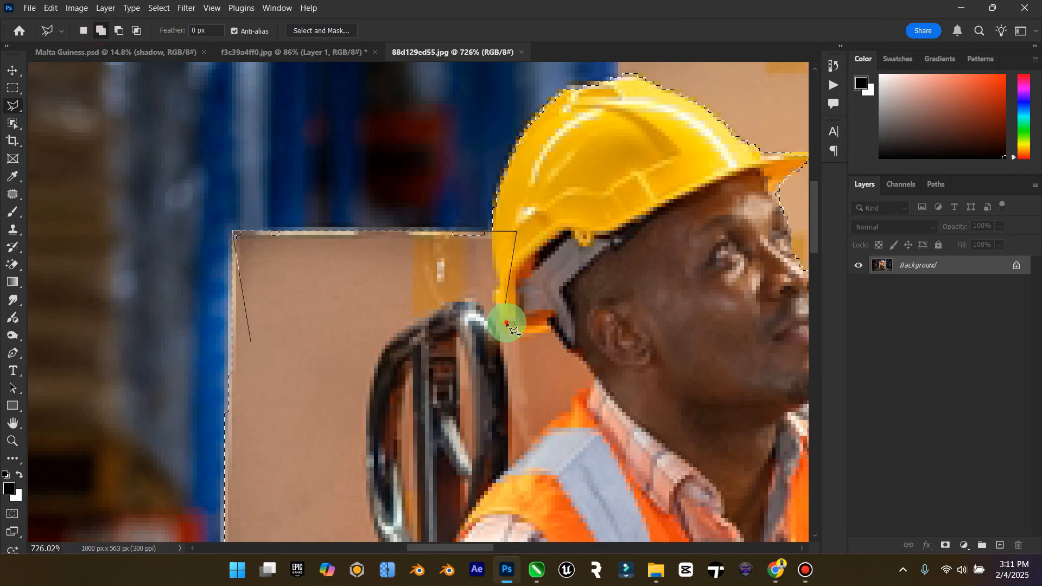
{"action": "double_click", "coordinate": [503, 321]}
Try copying the selected worker and boxes to a new layer with the Background hidden, and undo both changes.
{"action": "double_click", "coordinate": [16, 428]}
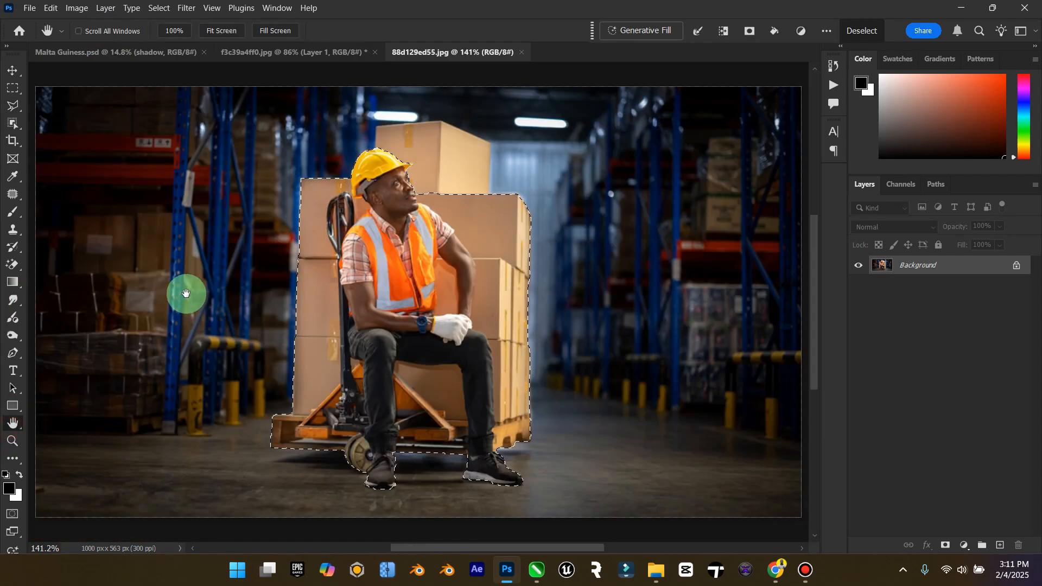
{"action": "left_click", "coordinate": [13, 70]}
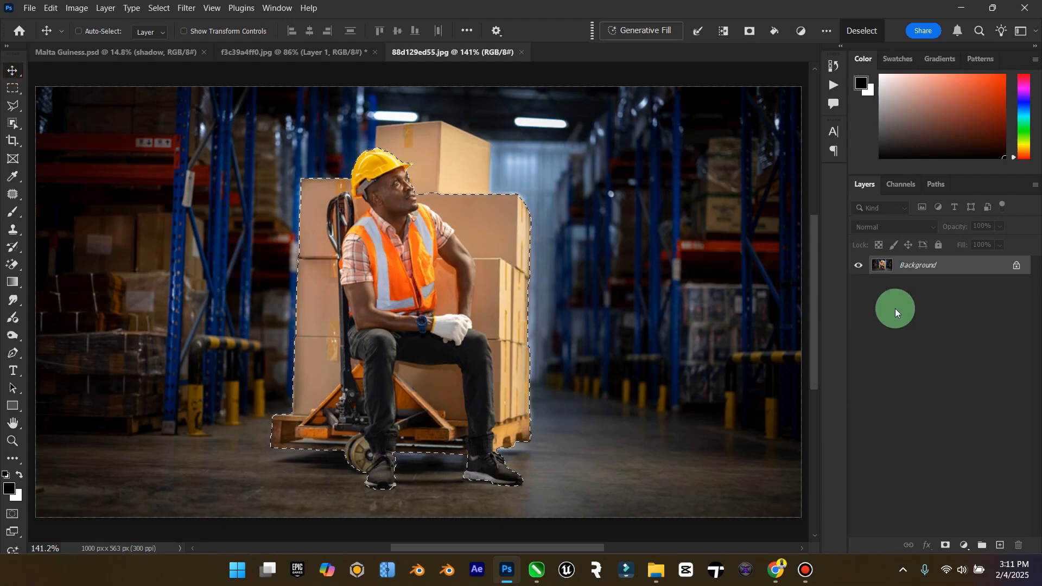
{"action": "key", "text": "ctrl"}
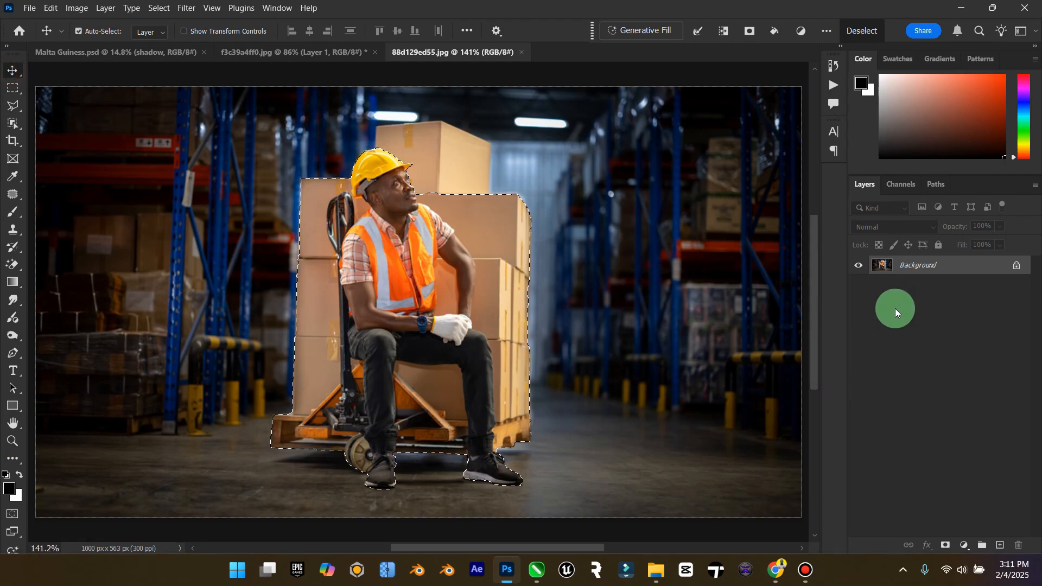
{"action": "key", "text": "ctrl+j"}
{"action": "left_click", "coordinate": [858, 283]}
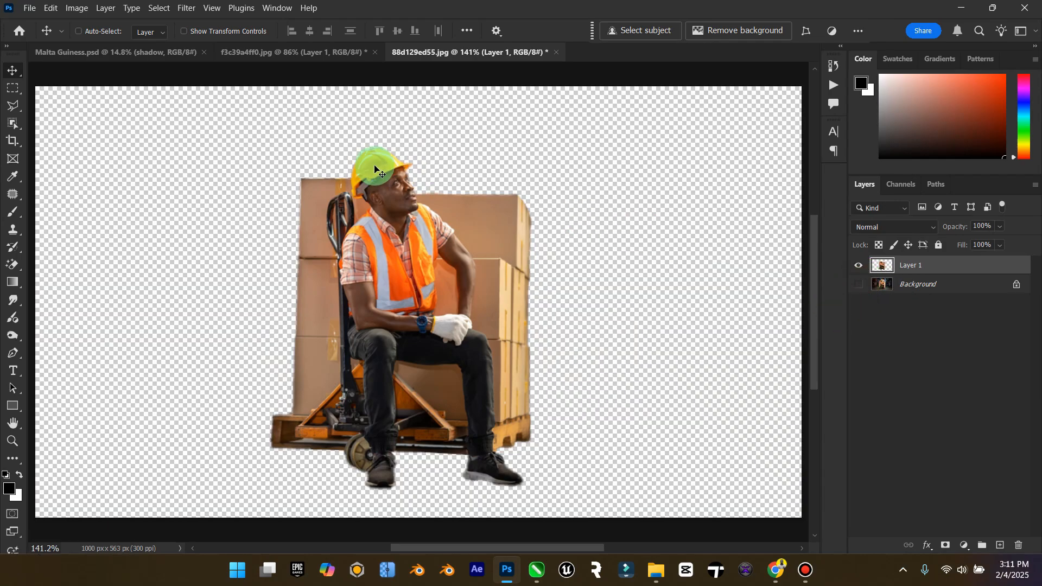
{"action": "key", "text": "ctrl+z"}
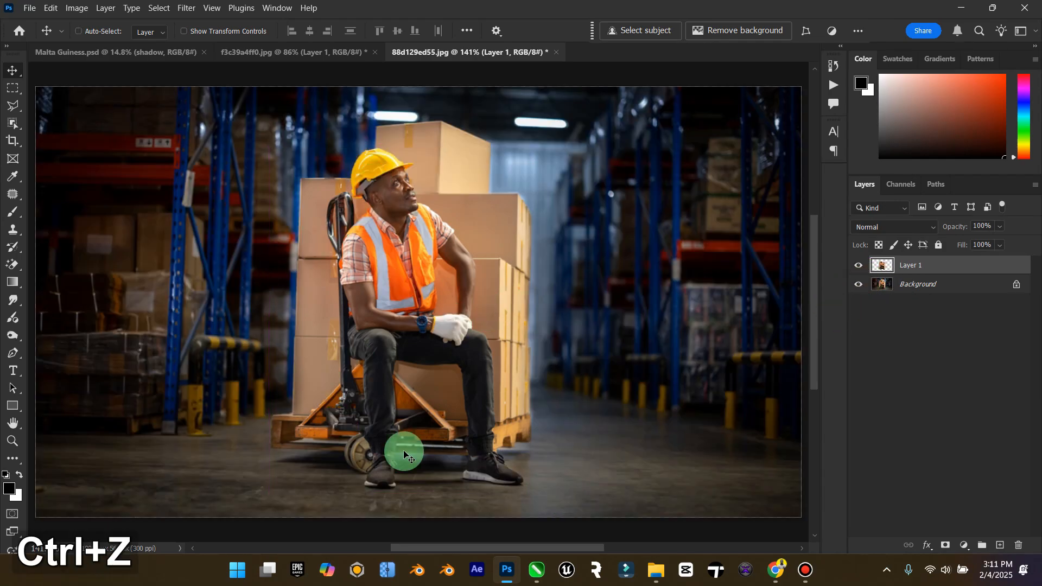
{"action": "key", "text": "ctrl+z"}
Clean the selection edge around the sole of the shoe beside the pallet jack wheel with added Polygonal Lasso areas.
{"action": "scroll", "coordinate": [429, 496], "scroll_direction": "up", "scroll_amount": 5}
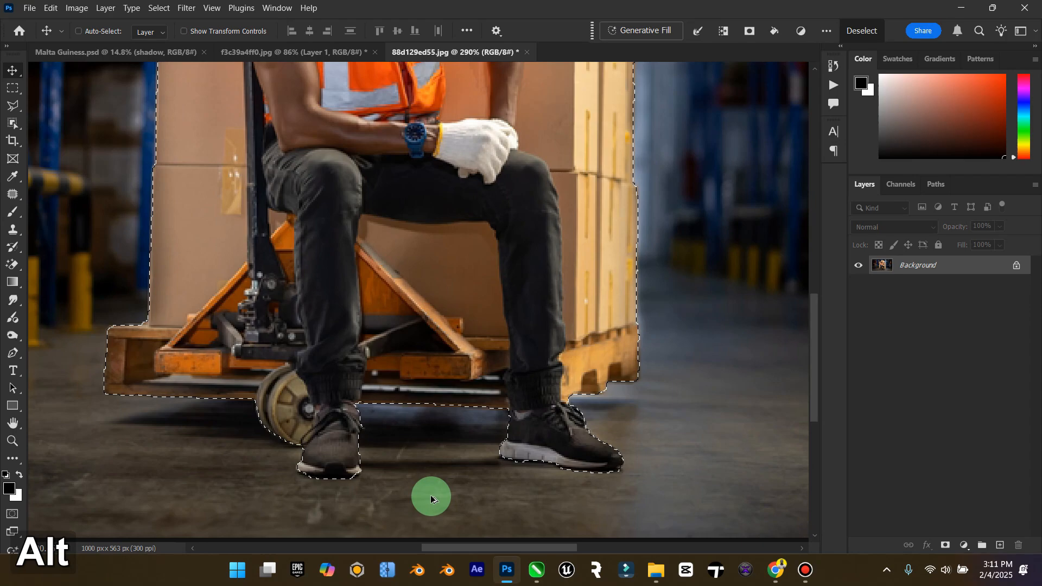
{"action": "scroll", "coordinate": [431, 498], "scroll_direction": "down", "scroll_amount": 2}
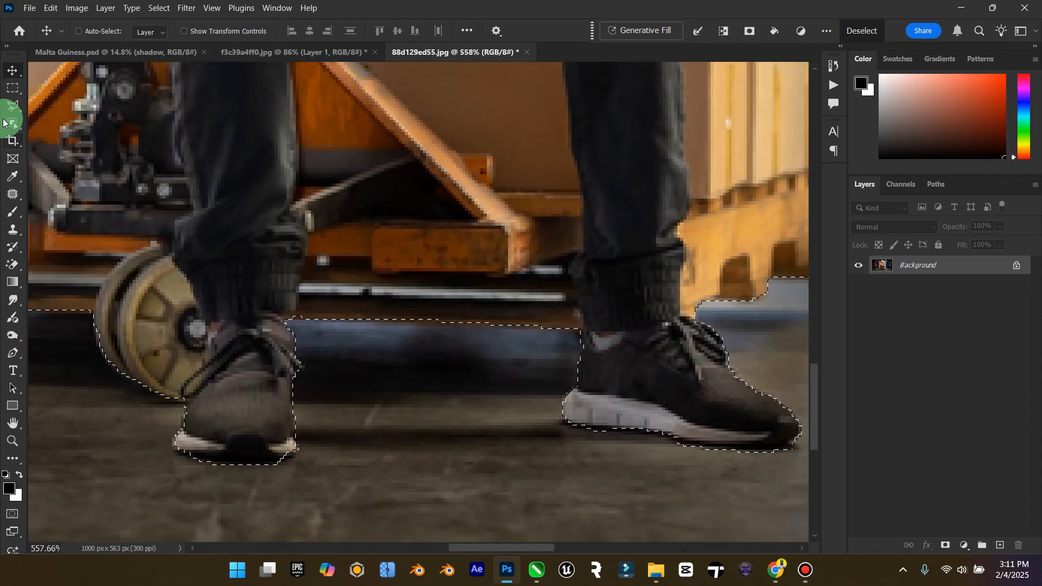
{"action": "left_click", "coordinate": [9, 109]}
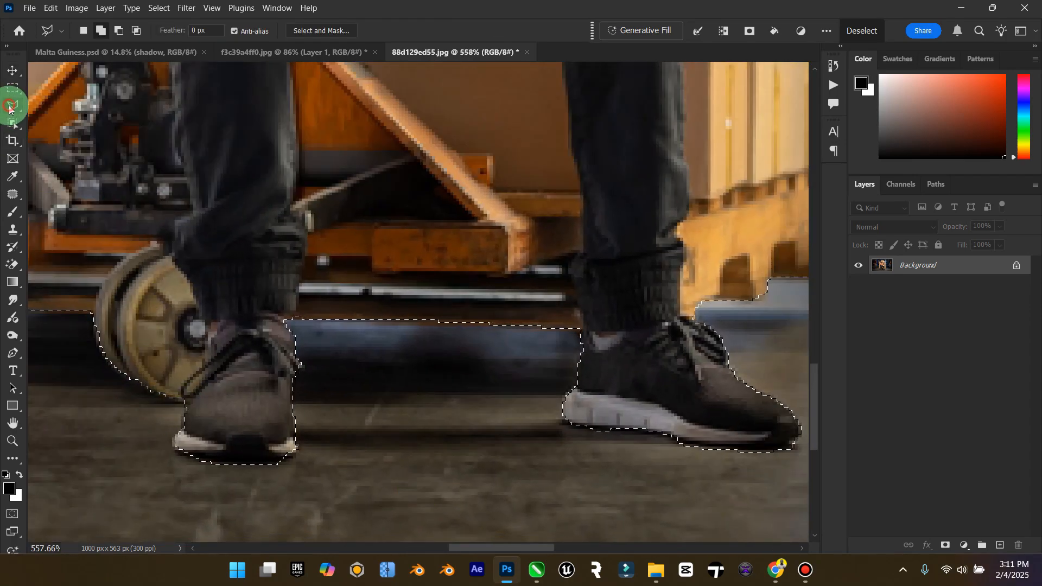
{"action": "left_click", "coordinate": [185, 393]}
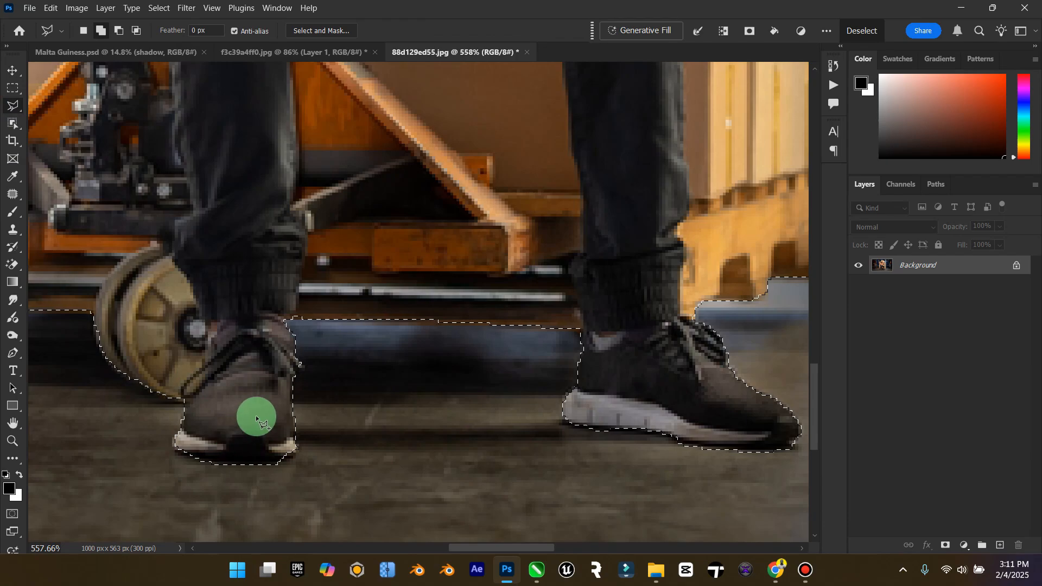
{"action": "double_click", "coordinate": [288, 437]}
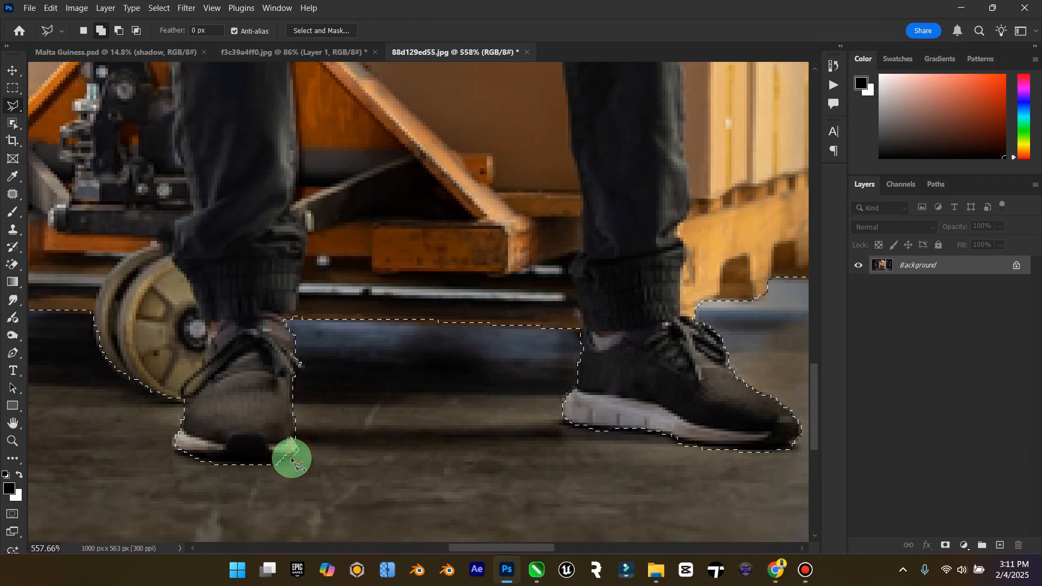
{"action": "left_click", "coordinate": [211, 457]}
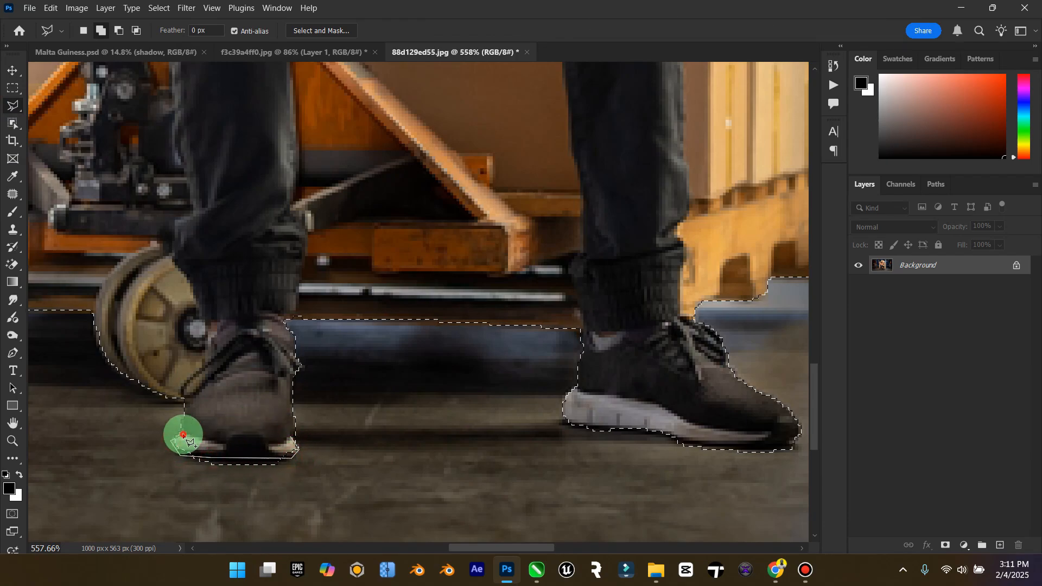
{"action": "left_click", "coordinate": [183, 436]}
Add a Polygonal Lasso area to complete the selection along the white sole and toe of the worker's other shoe.
{"action": "left_click", "coordinate": [568, 423]}
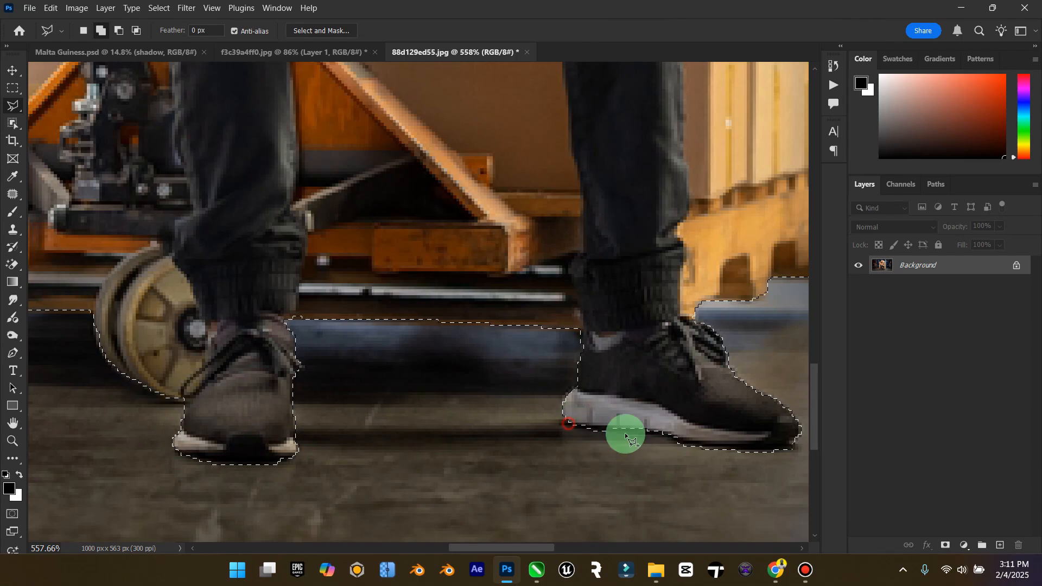
{"action": "left_click", "coordinate": [714, 449]}
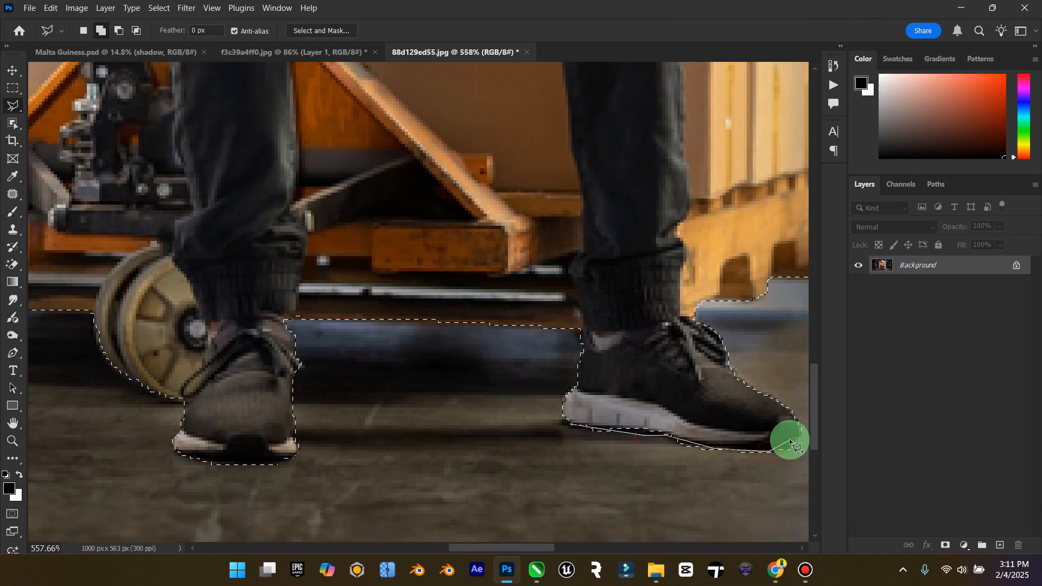
{"action": "double_click", "coordinate": [736, 408]}
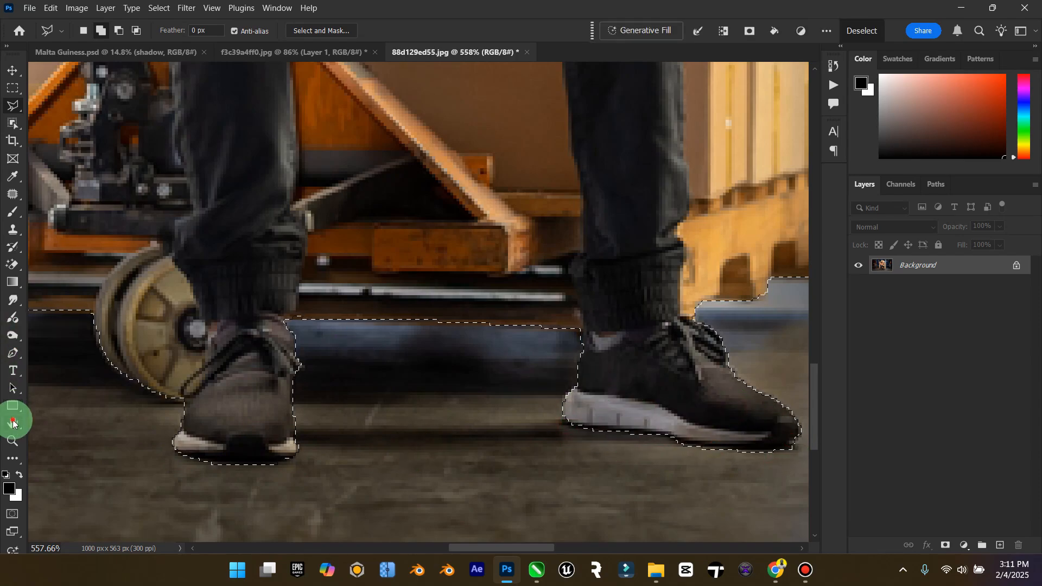
Process the selection edge with Select and Mask and output the cut-out to a new masked layer.
{"action": "double_click", "coordinate": [13, 423]}
{"action": "left_click", "coordinate": [16, 106]}
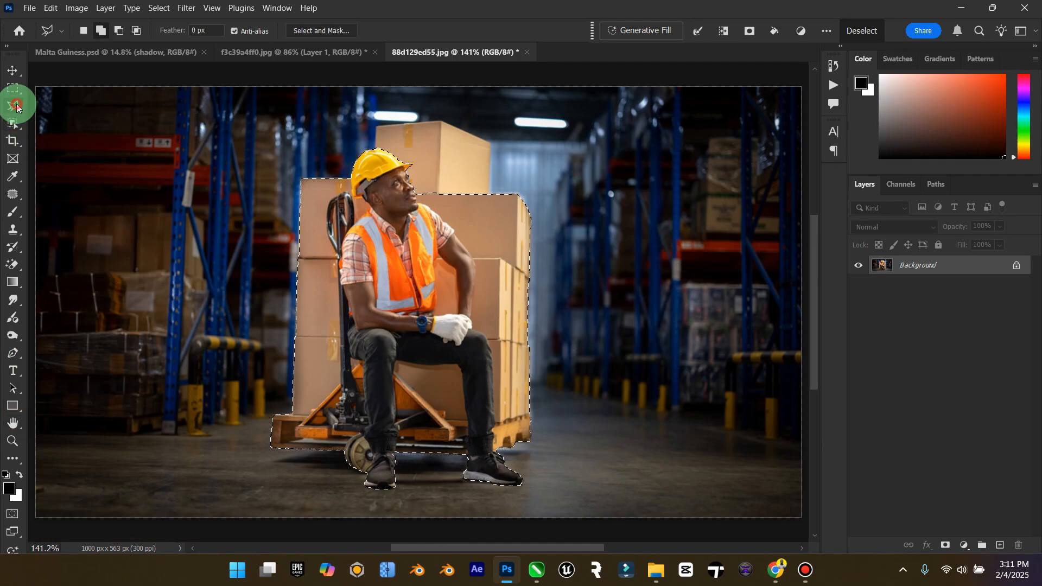
{"action": "left_click", "coordinate": [336, 37]}
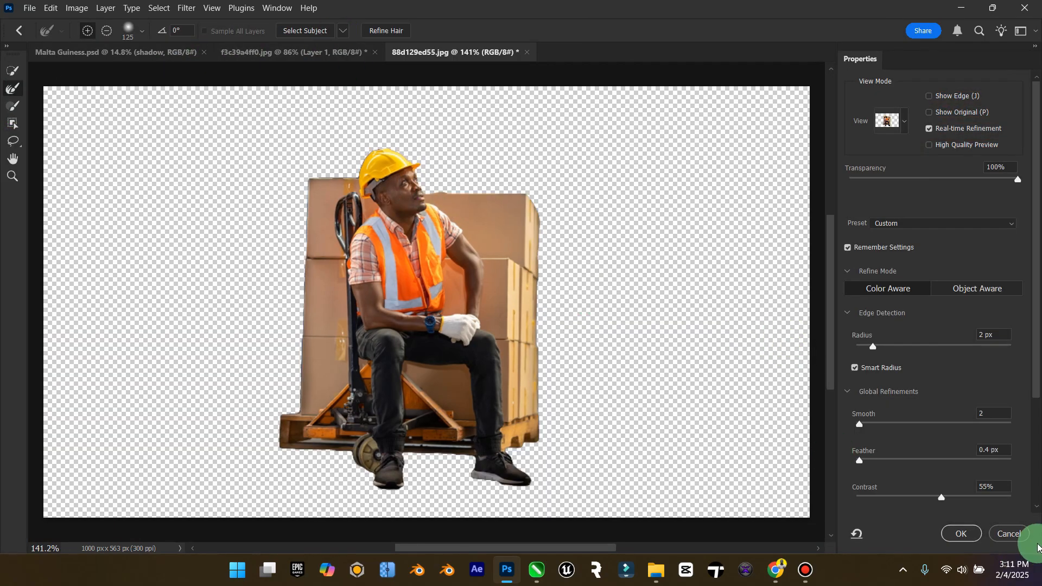
{"action": "left_click", "coordinate": [962, 535]}
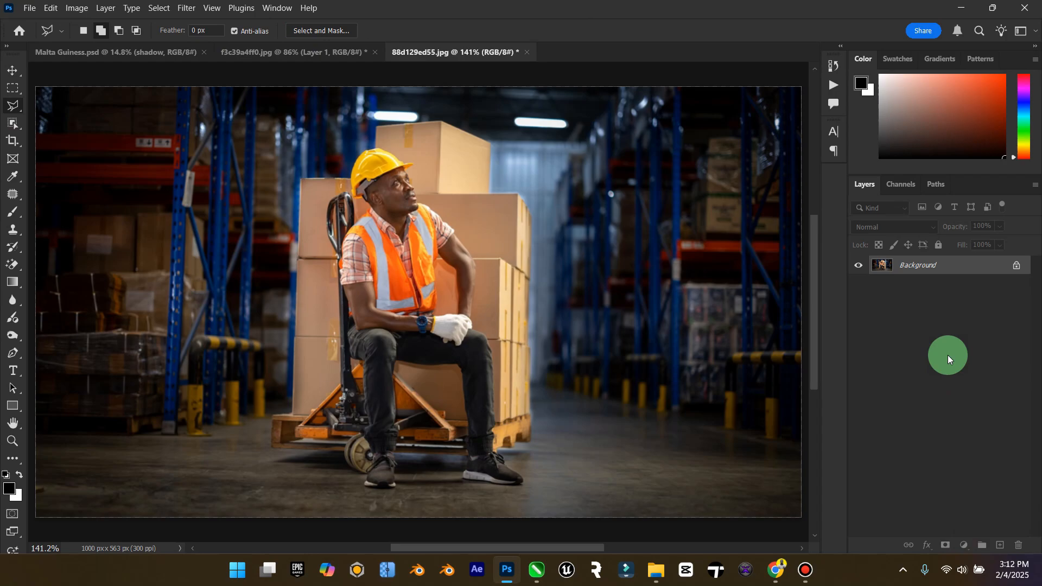
Apply the layer mask of the Background copy layer permanently to the worker cut-out.
{"action": "right_click", "coordinate": [913, 258]}
{"action": "right_click", "coordinate": [917, 265]}
{"action": "left_click", "coordinate": [918, 266]}
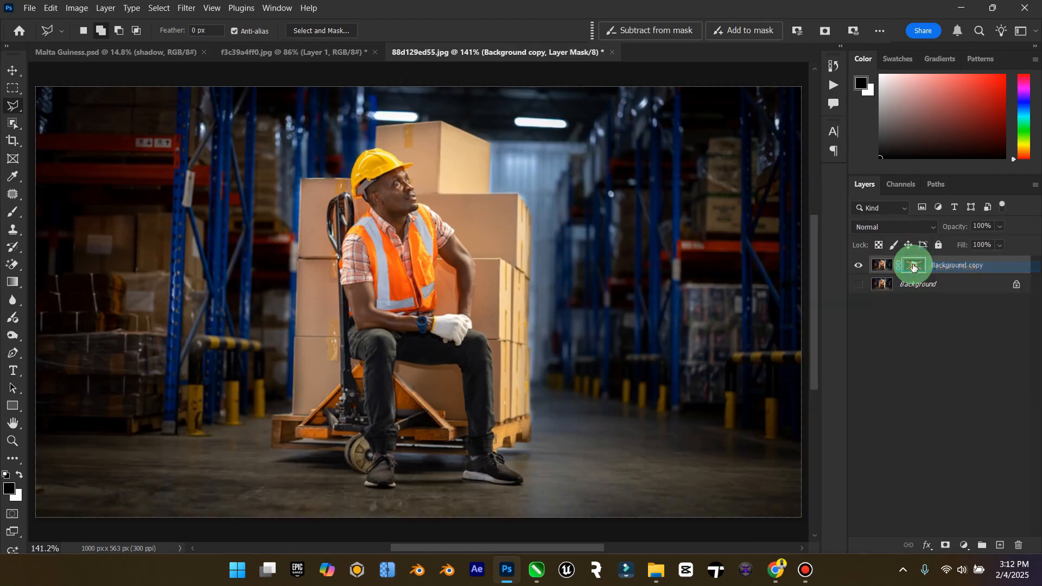
{"action": "key", "text": "ctrl+z"}
{"action": "right_click", "coordinate": [914, 266]}
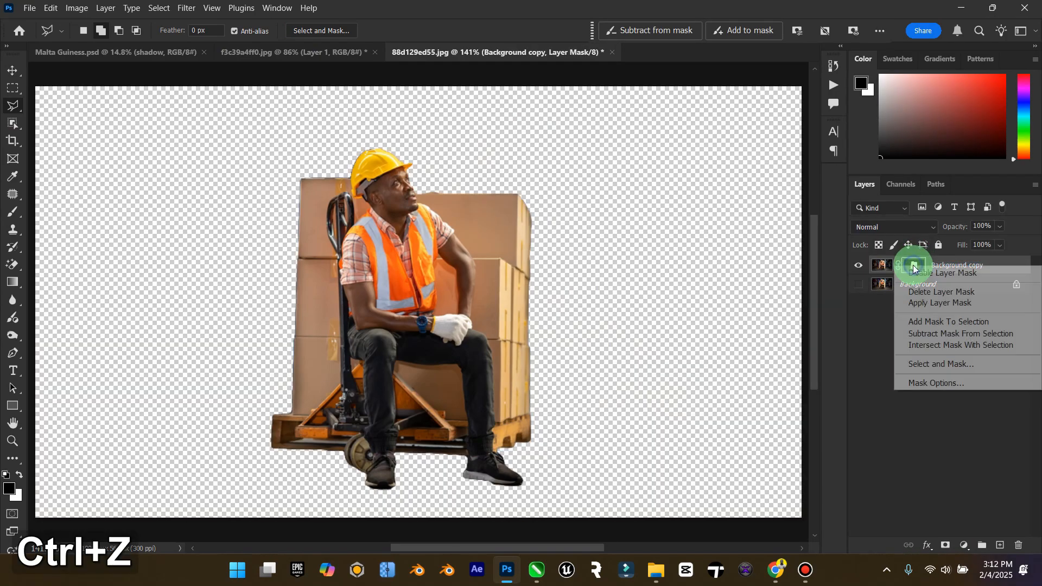
{"action": "left_click", "coordinate": [940, 302]}
Bring the cut-out worker with boxes into the Malta Guiness.psd composite and resize it on the beach sand.
{"action": "left_click", "coordinate": [12, 71]}
{"action": "left_click_drag", "start_coordinate": [284, 132], "coordinate": [234, 451]}
{"action": "key", "text": "ctrl+t"}
{"action": "left_click", "coordinate": [4, 66]}
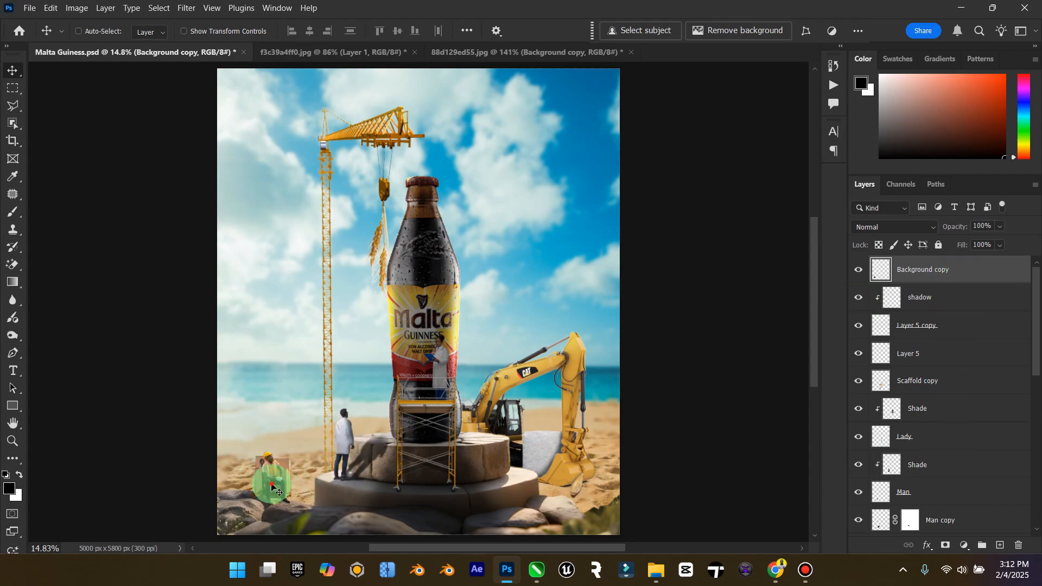
Position the seated worker on the upper stone platform between the bottle and the excavator.
{"action": "left_click_drag", "start_coordinate": [272, 477], "coordinate": [280, 474]}
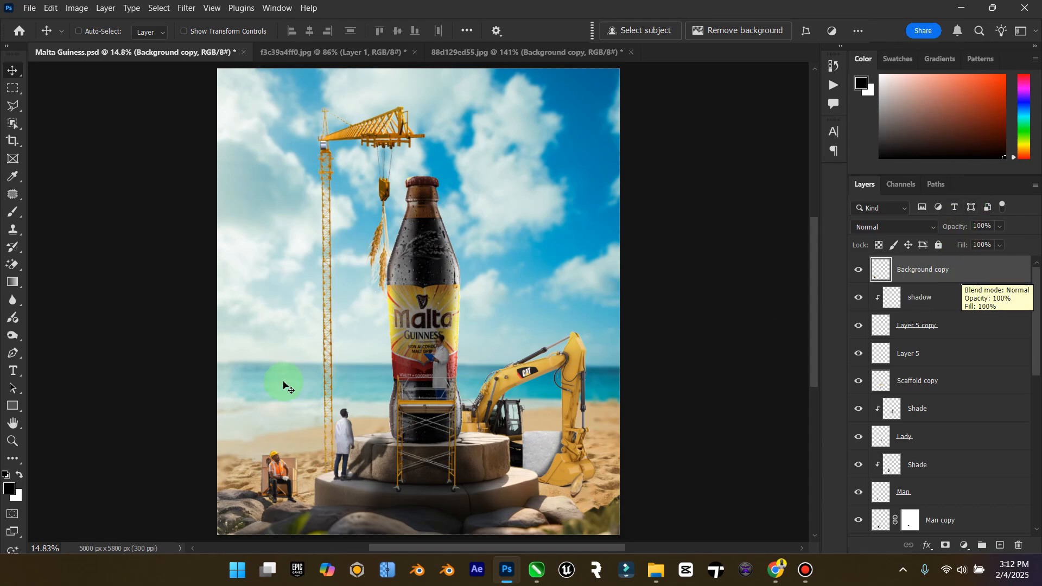
{"action": "left_click_drag", "start_coordinate": [265, 481], "coordinate": [463, 422]}
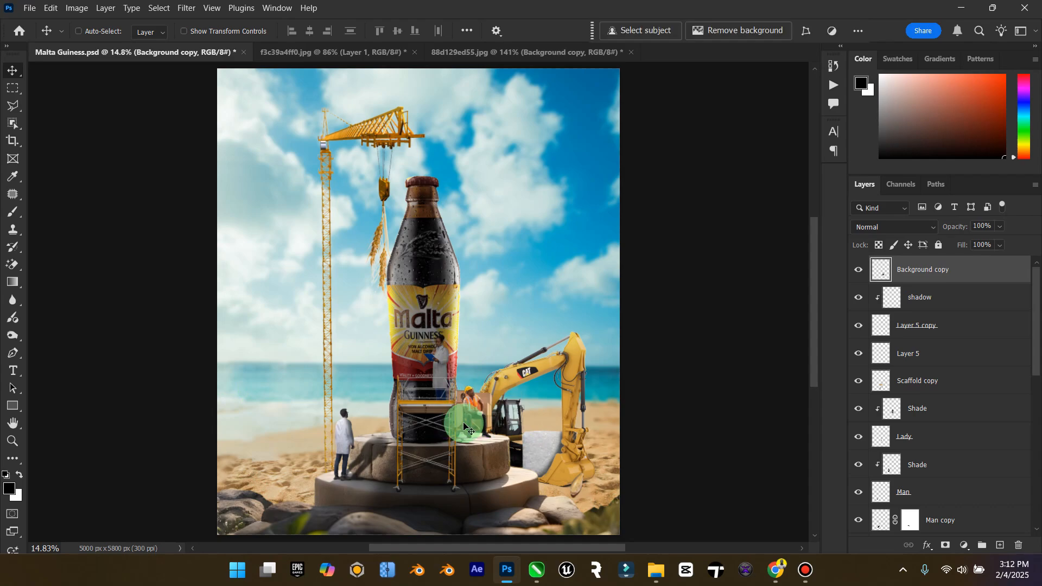
{"action": "scroll", "coordinate": [463, 422], "scroll_direction": "up", "scroll_amount": 4}
{"action": "mouse_move", "coordinate": [442, 360]}
{"action": "left_mouse_down"}
{"action": "mouse_move", "coordinate": [454, 373]}
{"action": "mouse_move", "coordinate": [440, 366]}
{"action": "mouse_move", "coordinate": [454, 350]}
{"action": "left_mouse_up"}
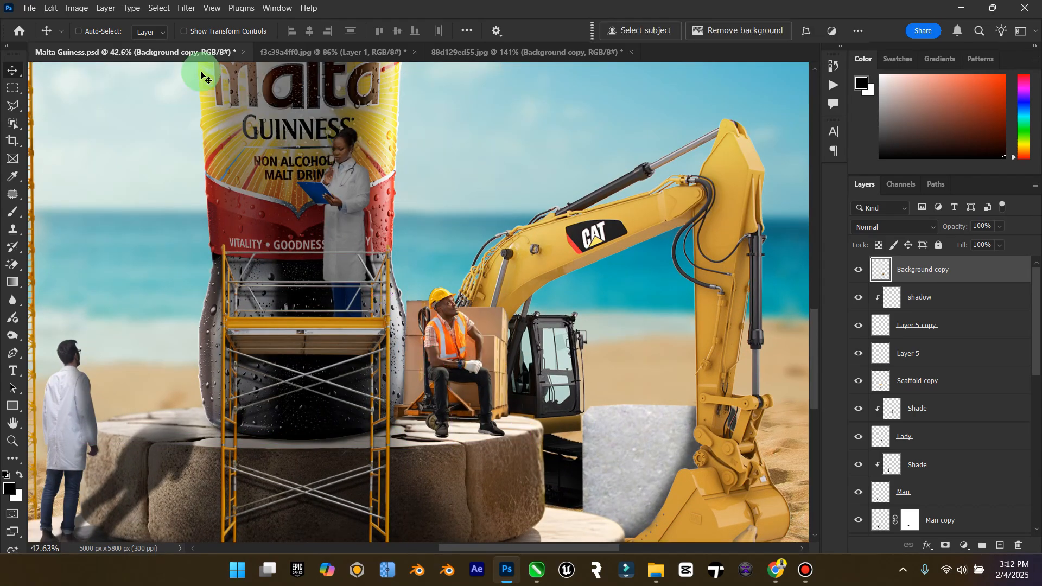
{"action": "left_click", "coordinate": [50, 7]}
{"action": "mouse_move", "coordinate": [211, 313]}
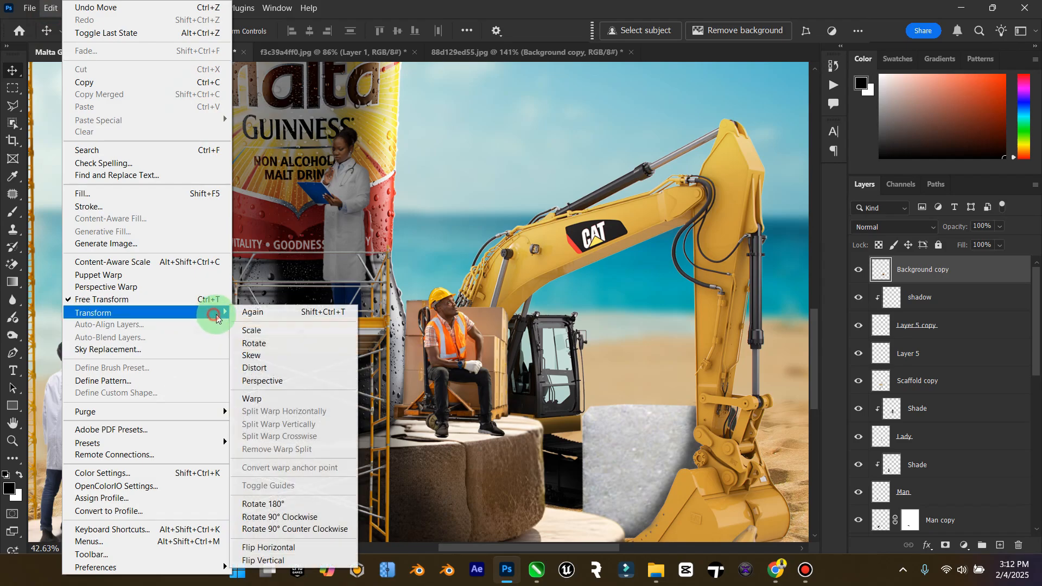
{"action": "left_click", "coordinate": [261, 562]}
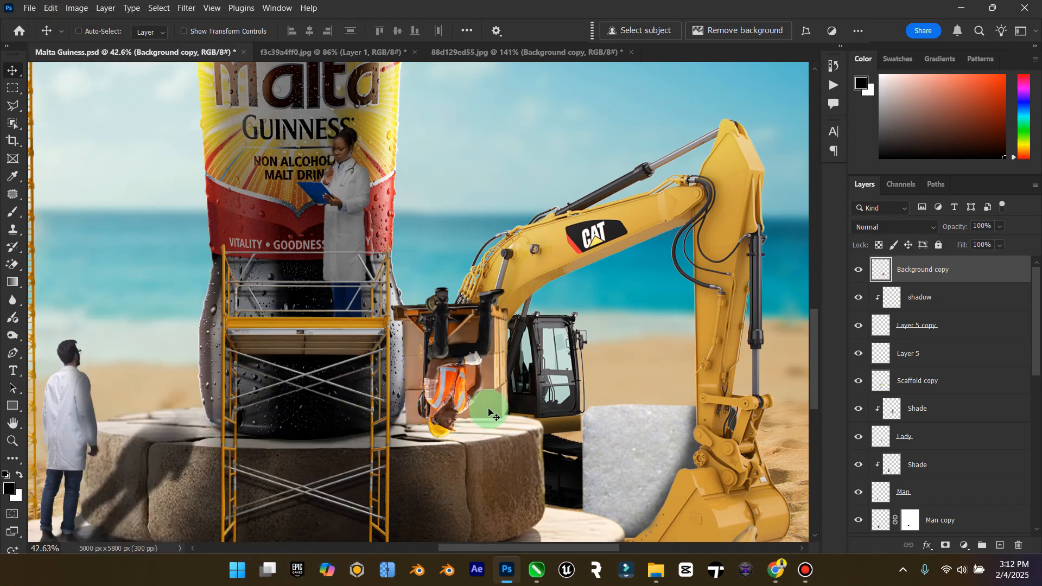
{"action": "key", "text": "ctrl+z"}
Flip the seated worker and boxes horizontally so he faces the bottle.
{"action": "left_click", "coordinate": [48, 8]}
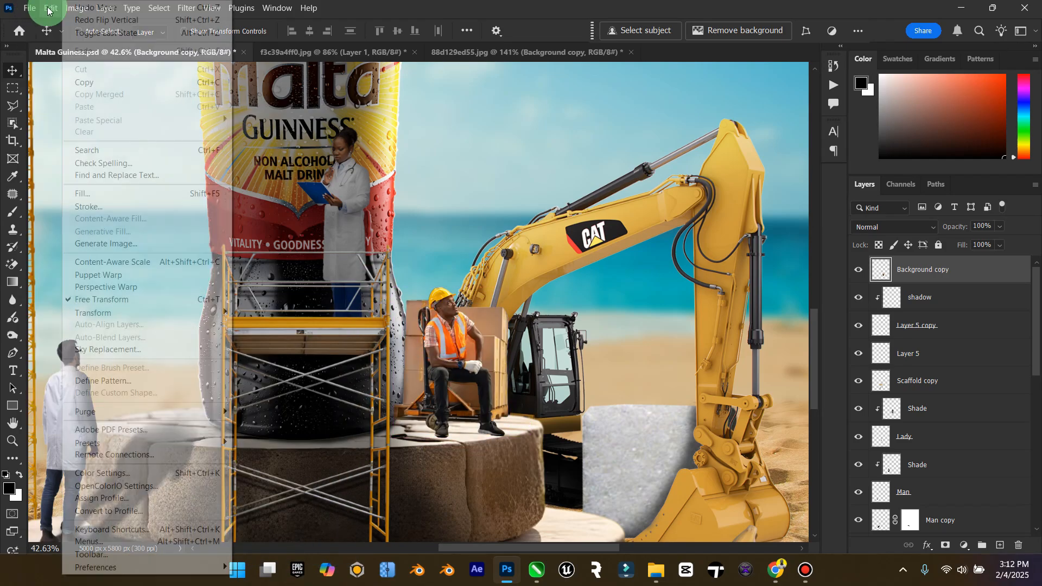
{"action": "mouse_move", "coordinate": [206, 313]}
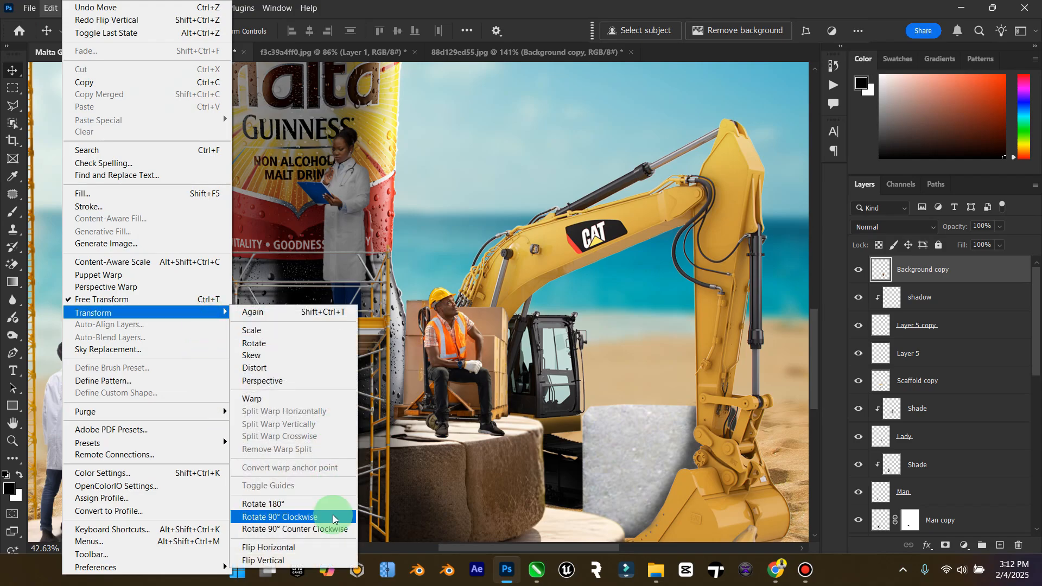
{"action": "left_click", "coordinate": [316, 549]}
Reorder the worker layer directly below the malt copy layer and place him partly behind the bottle's edge.
{"action": "mouse_move", "coordinate": [467, 397]}
{"action": "left_mouse_down"}
{"action": "mouse_move", "coordinate": [451, 402]}
{"action": "mouse_move", "coordinate": [483, 388]}
{"action": "mouse_move", "coordinate": [474, 391]}
{"action": "left_mouse_up"}
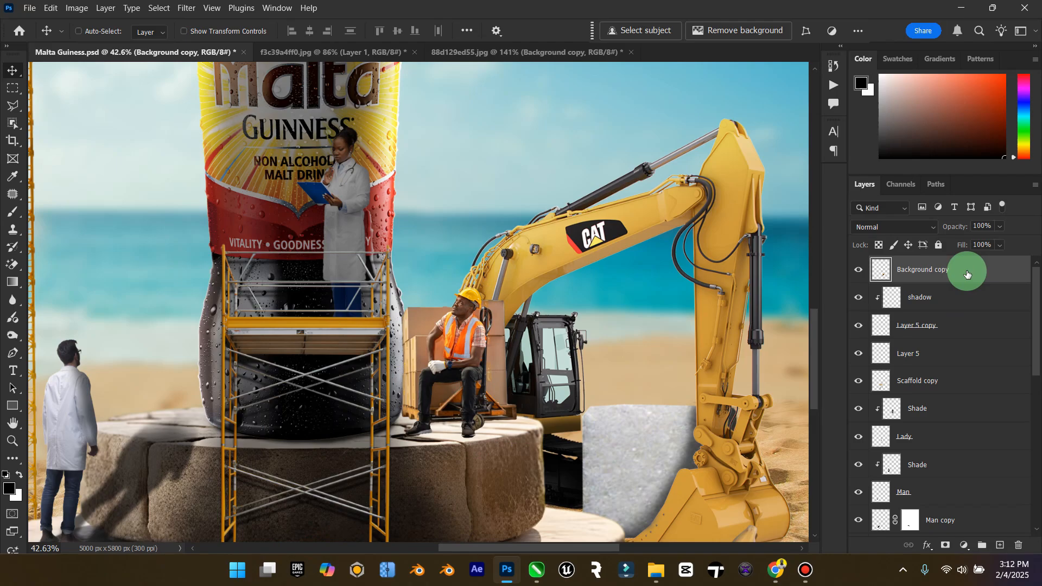
{"action": "left_click_drag", "start_coordinate": [971, 278], "coordinate": [969, 436]}
{"action": "left_click_drag", "start_coordinate": [557, 355], "coordinate": [535, 341]}
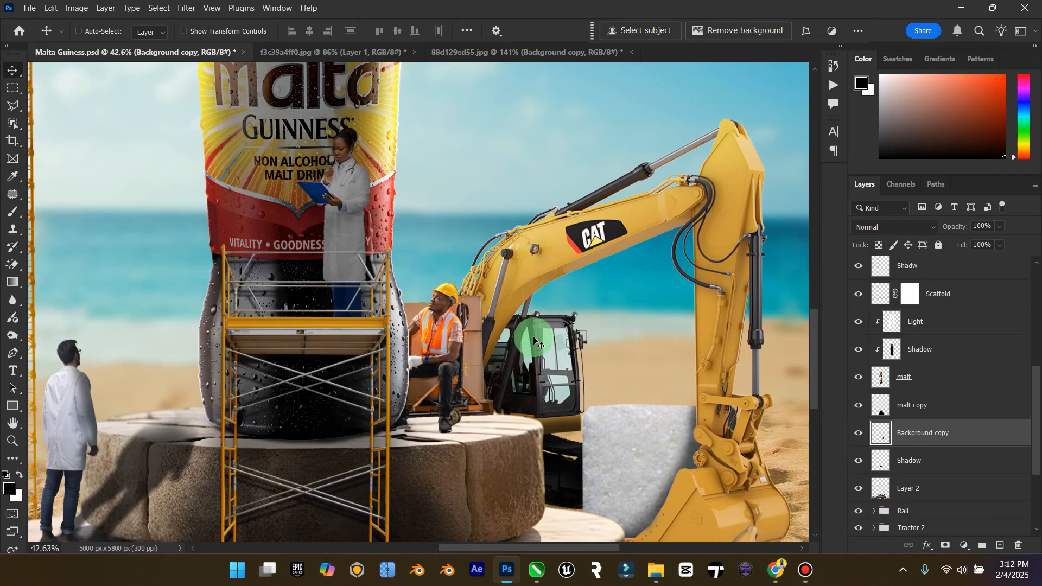
Rotate the worker and boxes about 3.9° with Free Transform and nudge them into place on the stone platform.
{"action": "key", "text": "ctrl"}
{"action": "key", "text": "ctrl+t"}
{"action": "left_click_drag", "start_coordinate": [532, 298], "coordinate": [541, 282]}
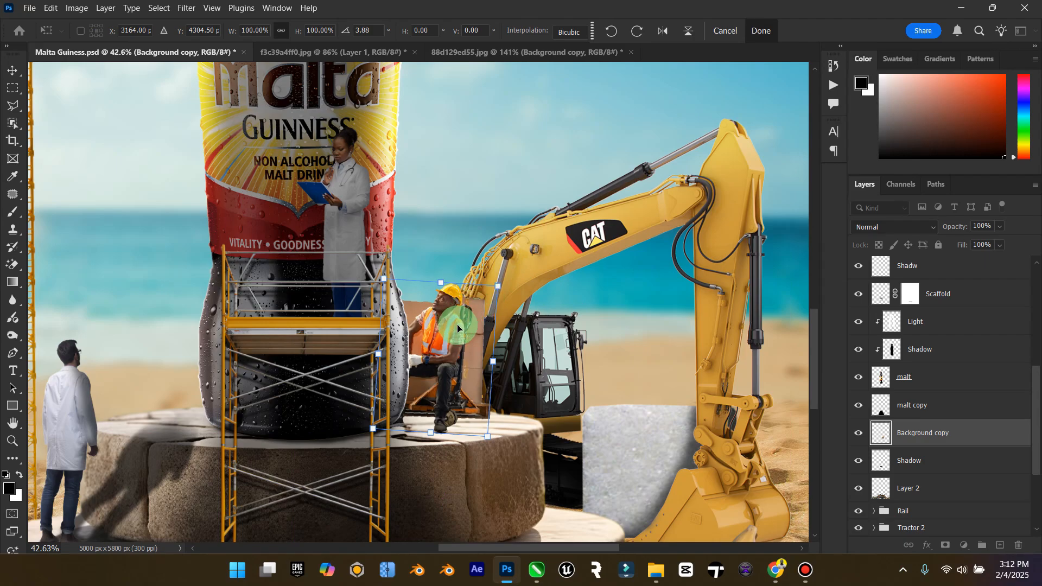
{"action": "left_click_drag", "start_coordinate": [500, 277], "coordinate": [538, 299]}
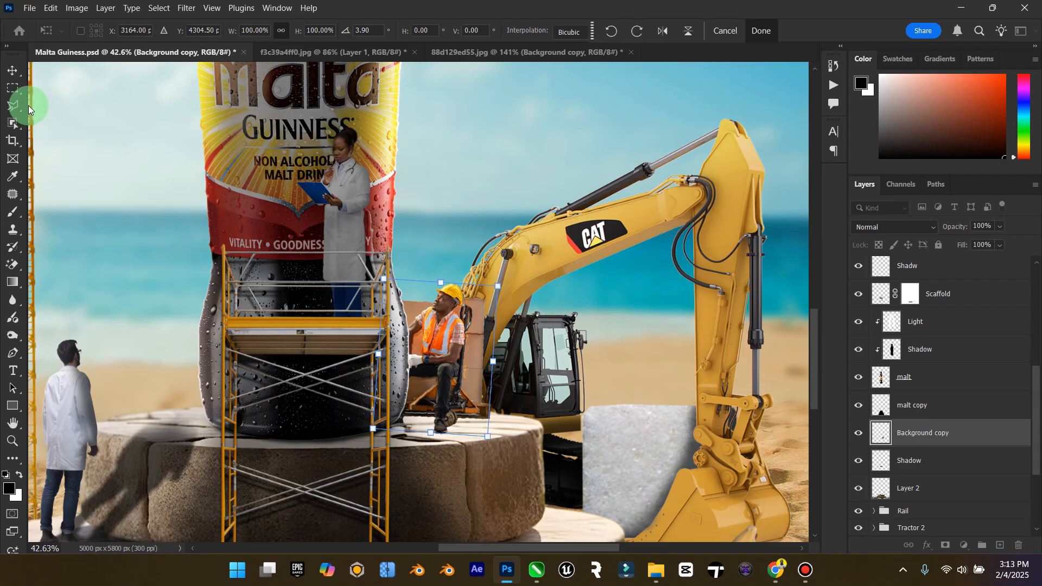
{"action": "left_click", "coordinate": [7, 66]}
{"action": "scroll", "coordinate": [417, 405], "scroll_direction": "up", "scroll_amount": 5}
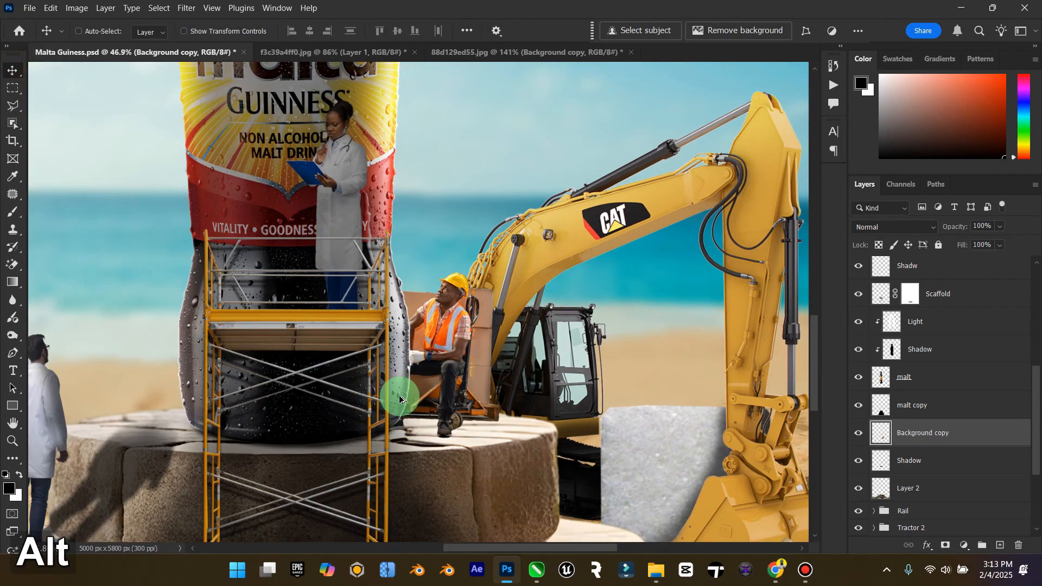
{"action": "left_click_drag", "start_coordinate": [480, 395], "coordinate": [507, 380]}
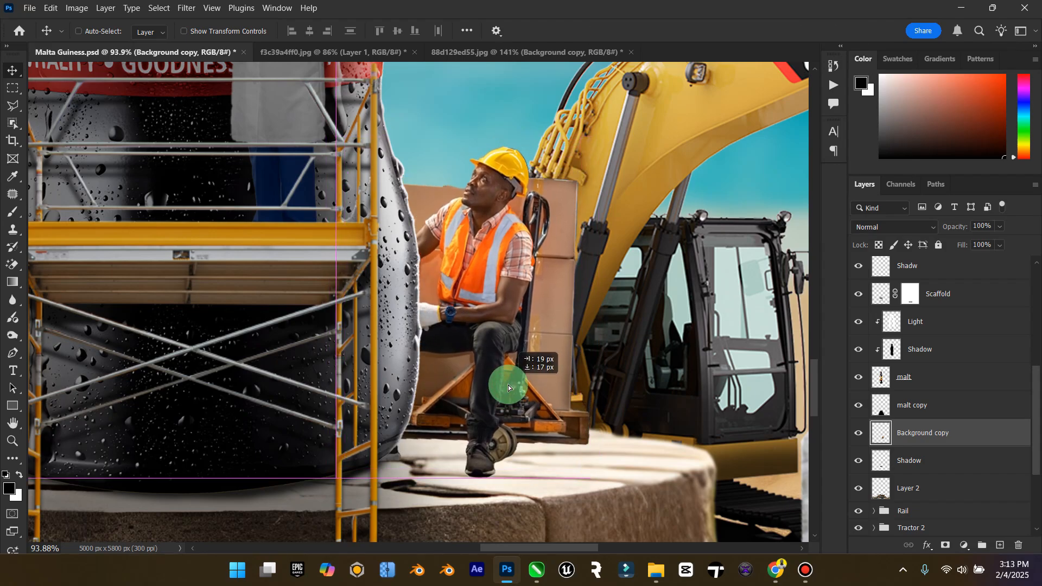
Rename the worker's Background copy layer as Man2.
{"action": "left_click", "coordinate": [942, 463]}
{"action": "double_click", "coordinate": [921, 433]}
{"action": "key", "text": "Caps_Lock"}
{"action": "type", "text": "Man"}
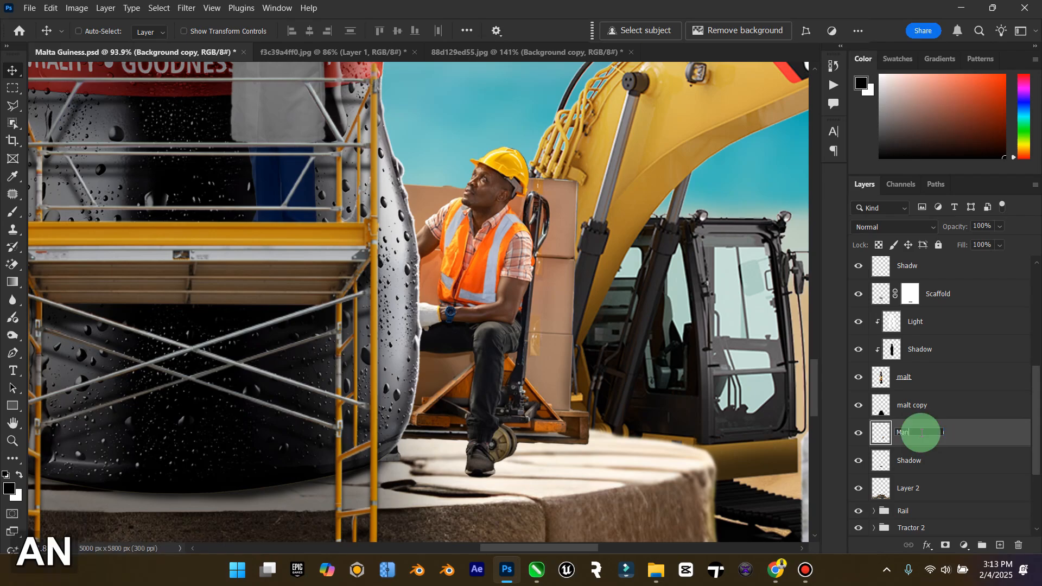
{"action": "type", "text": "2"}
{"action": "key", "text": "Return"}
Create a new layer between Man2 and Shadow and name it Shade.
{"action": "left_click", "coordinate": [984, 460]}
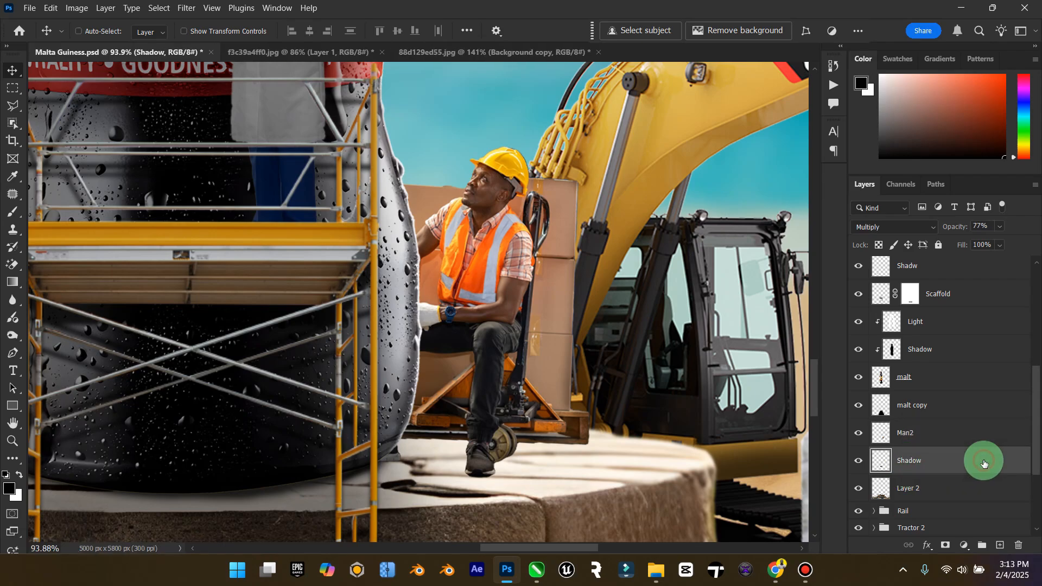
{"action": "left_click", "coordinate": [1000, 545]}
{"action": "double_click", "coordinate": [909, 458]}
{"action": "key", "text": "Caps_Lock"}
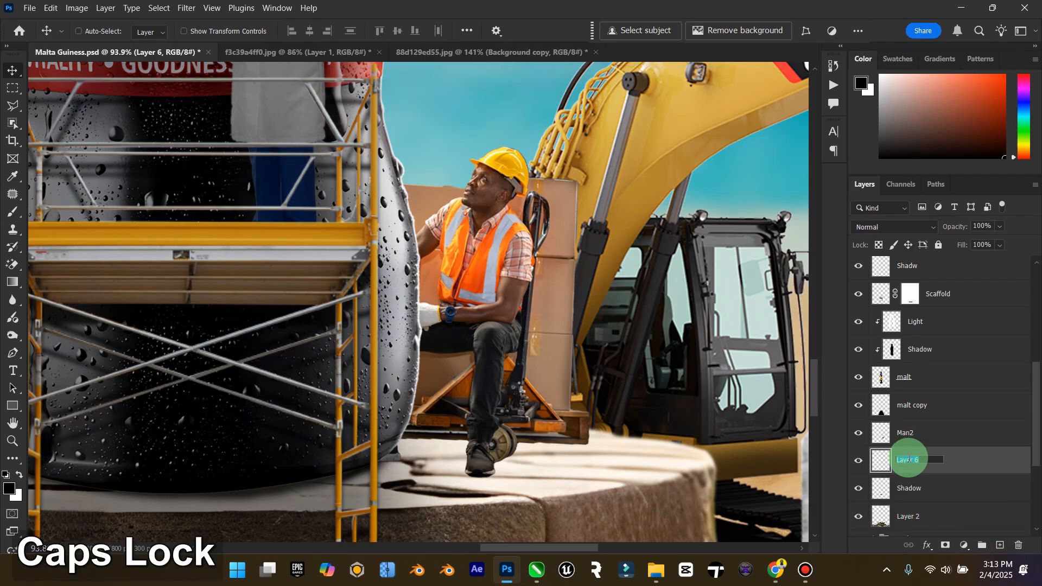
{"action": "type", "text": "Shade"}
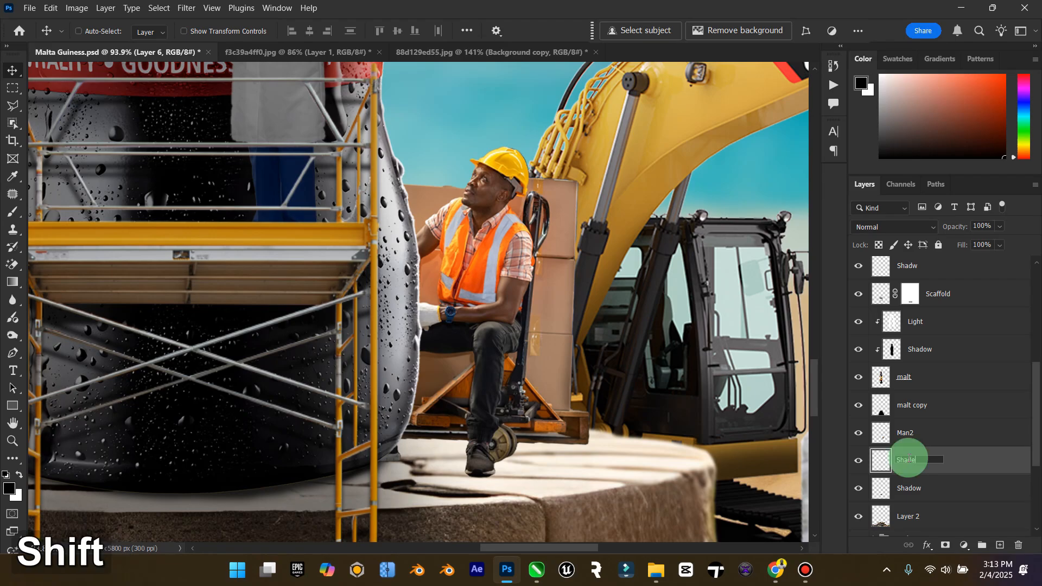
{"action": "key", "text": "Return"}
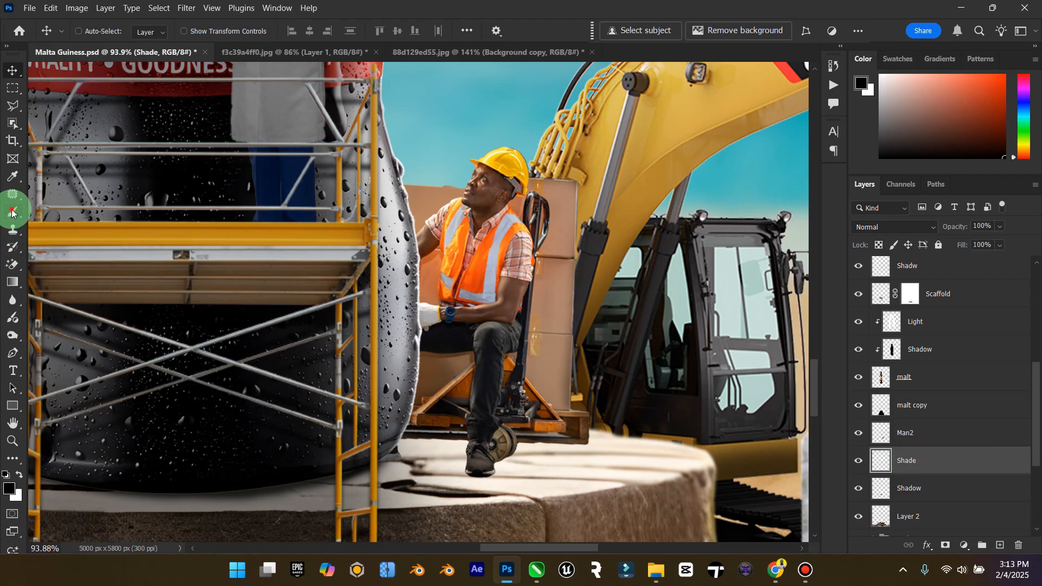
Paint a black contact shadow on the stone beneath the pallet and worker using a Brush of size 70.
{"action": "left_click", "coordinate": [12, 213]}
{"action": "left_click", "coordinate": [472, 376]}
{"action": "key", "text": "bracketleft"}
{"action": "key", "text": "bracketleft"}
{"action": "key", "text": "bracketleft"}
{"action": "key", "text": "bracketleft"}
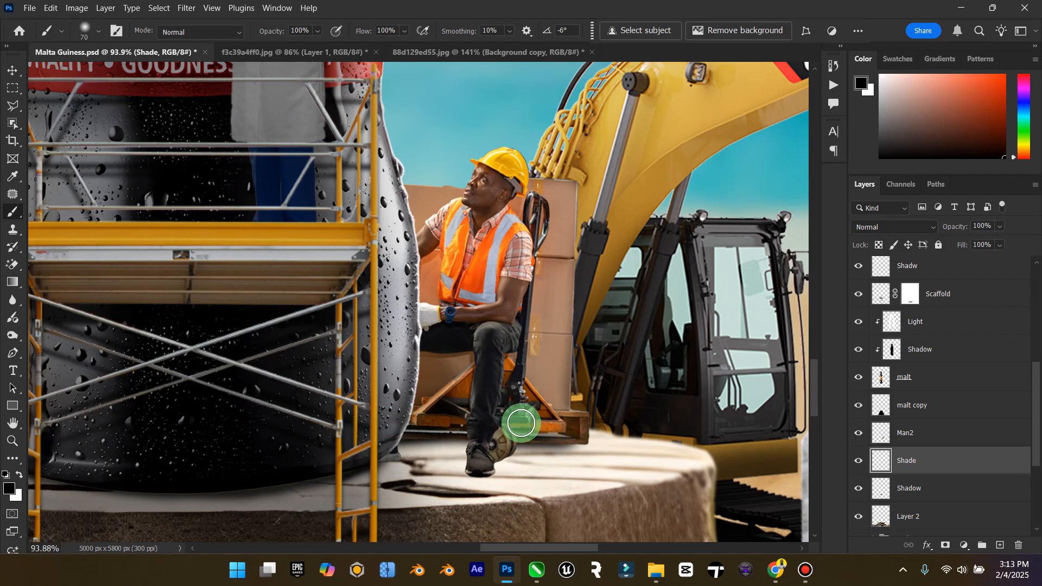
{"action": "left_click_drag", "start_coordinate": [470, 454], "coordinate": [433, 426]}
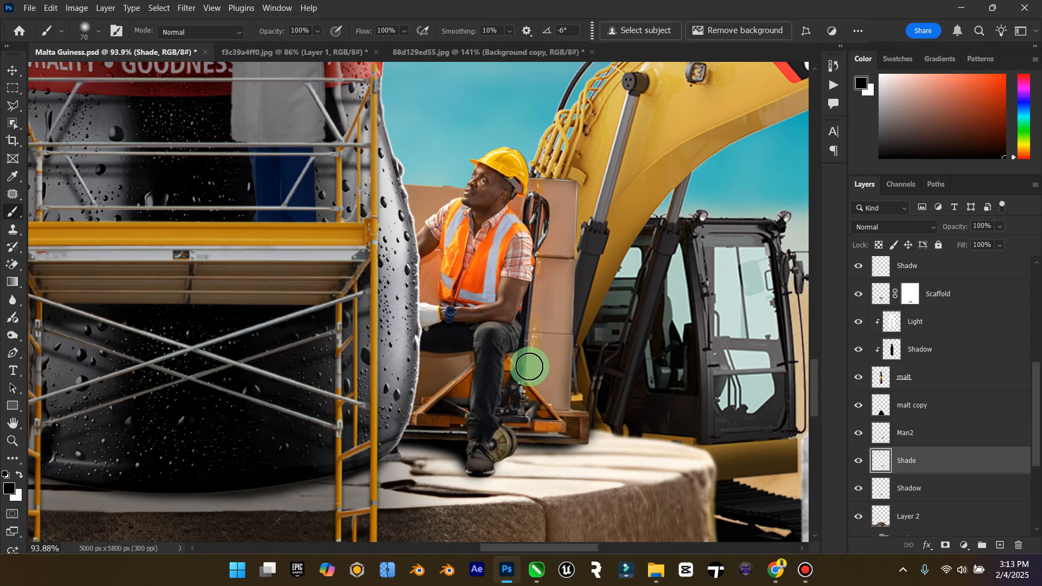
Set the Shade layer to Multiply at 91% opacity and save the document.
{"action": "left_click", "coordinate": [925, 230]}
{"action": "left_click", "coordinate": [895, 213]}
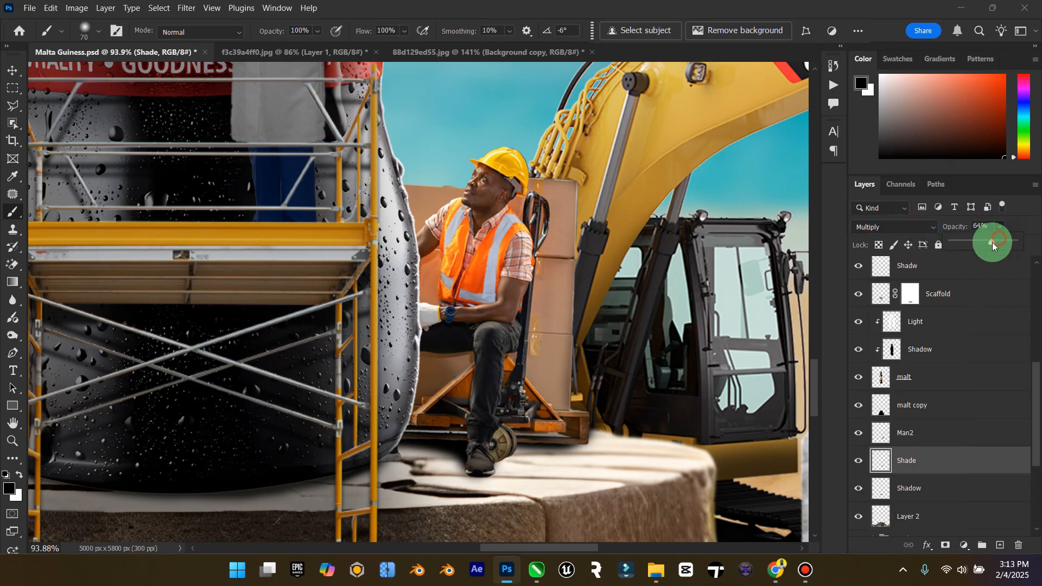
{"action": "left_click_drag", "start_coordinate": [992, 242], "coordinate": [992, 242]}
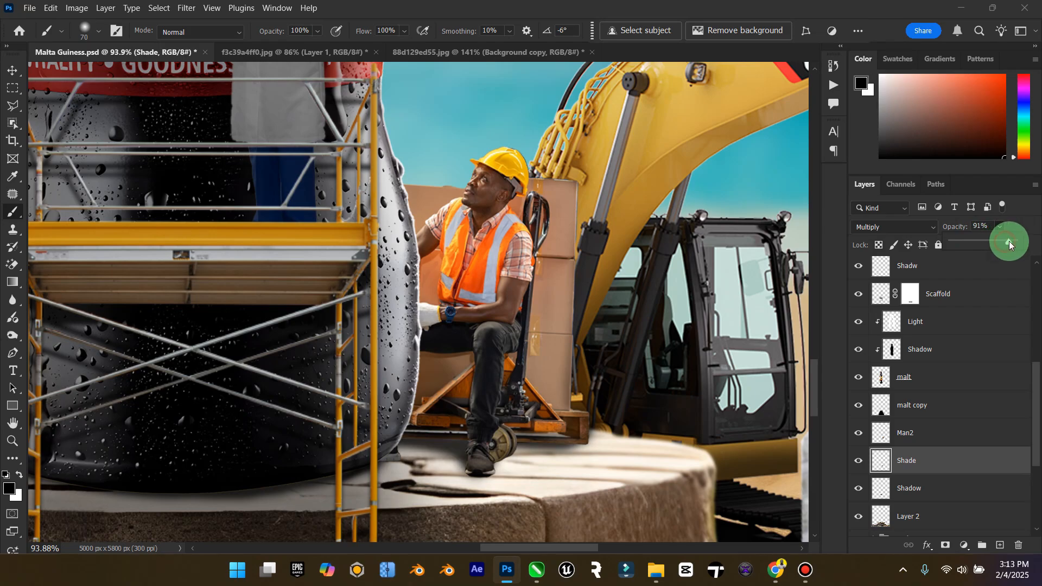
{"action": "double_click", "coordinate": [12, 424]}
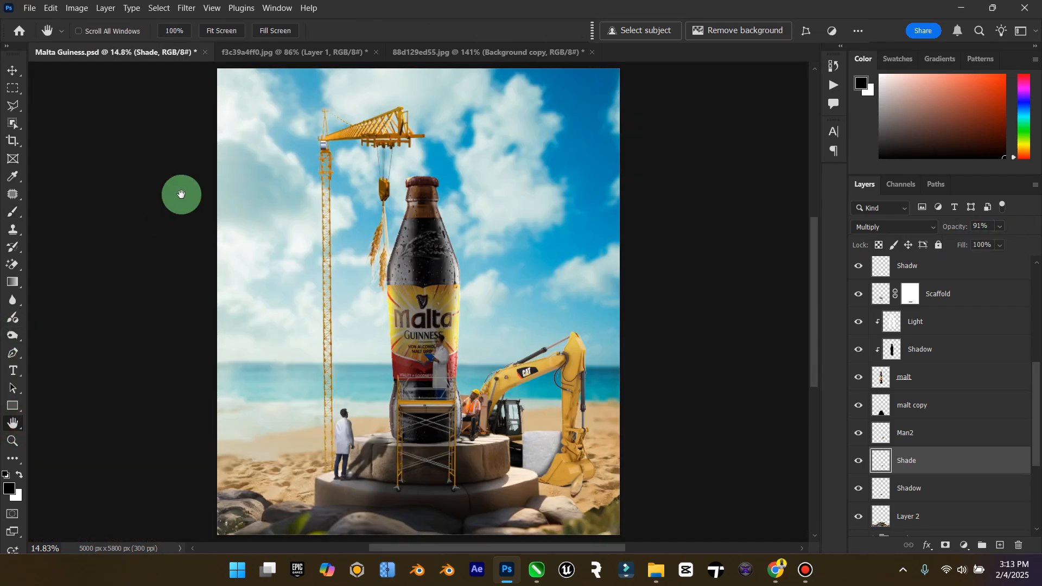
{"action": "left_click", "coordinate": [9, 69]}
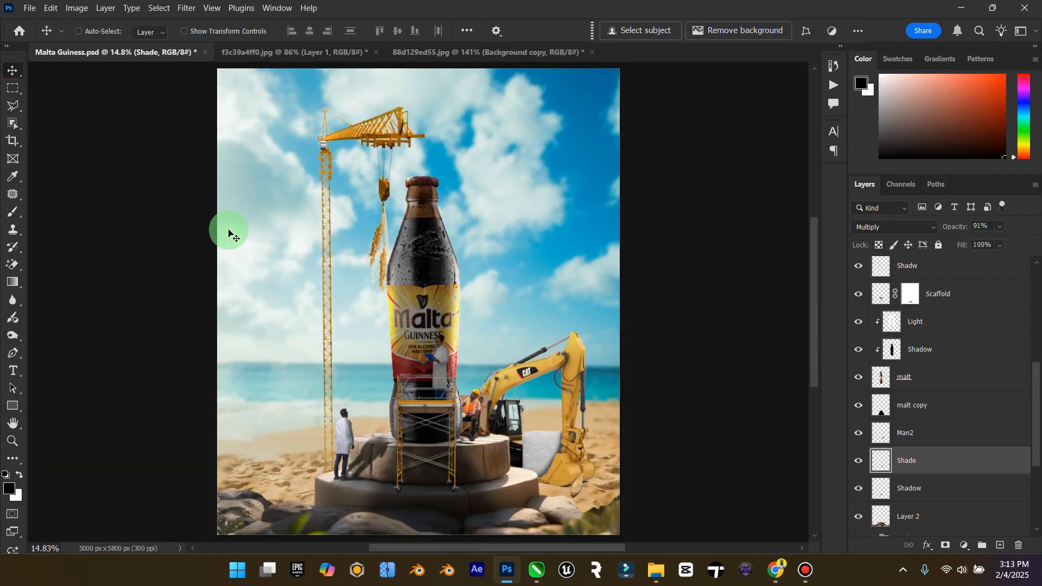
{"action": "key", "text": "ctrl+s"}
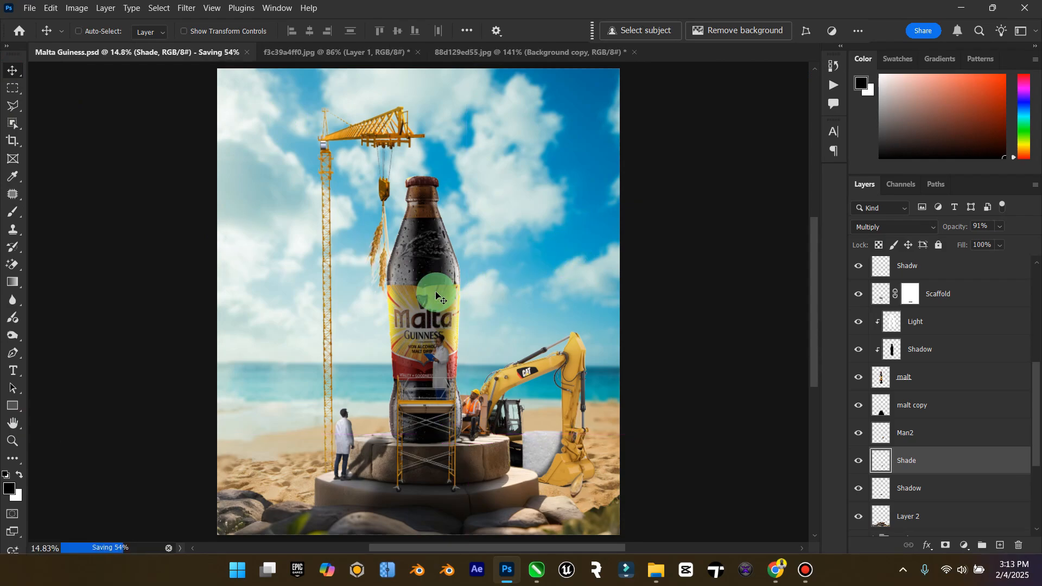
Close the f3c39a4ff0.jpg and 88d129ed55.jpg source images without saving their changes, and save Malta Guiness.psd.
{"action": "left_click", "coordinate": [325, 54]}
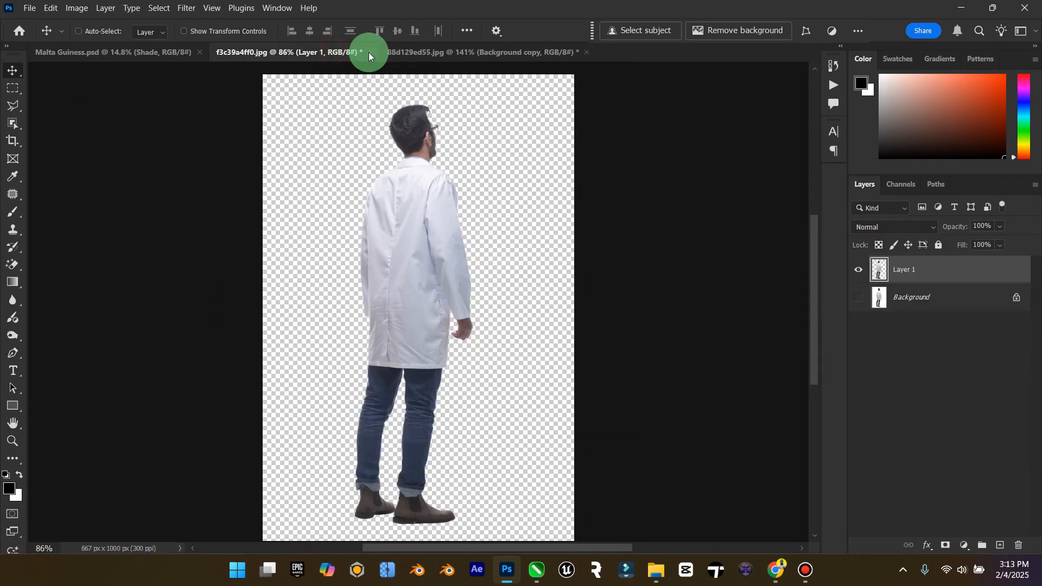
{"action": "left_click", "coordinate": [371, 52]}
{"action": "key", "text": "n"}
{"action": "left_click", "coordinate": [389, 55]}
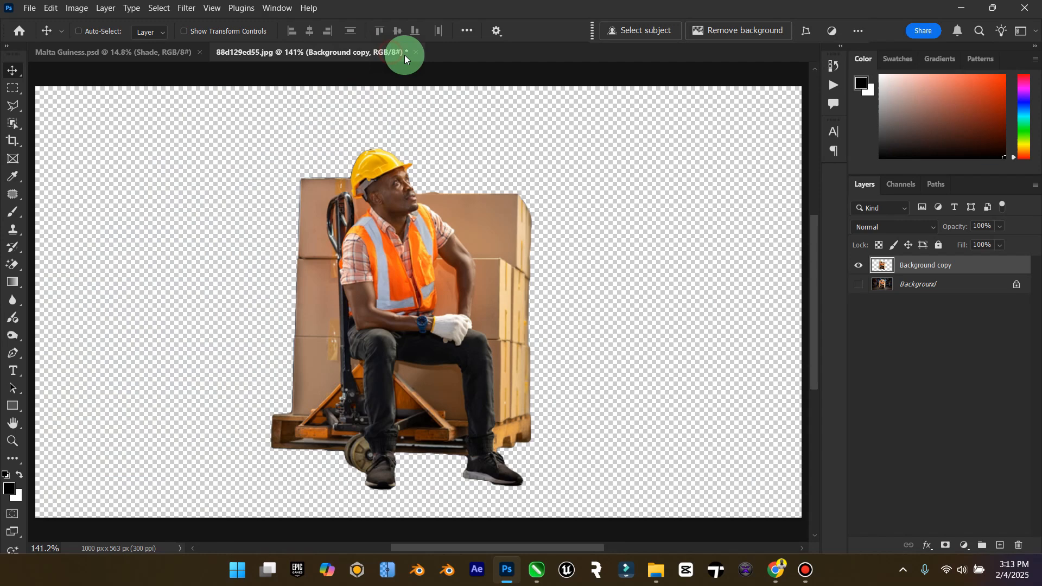
{"action": "left_click", "coordinate": [416, 52]}
{"action": "left_click", "coordinate": [538, 222]}
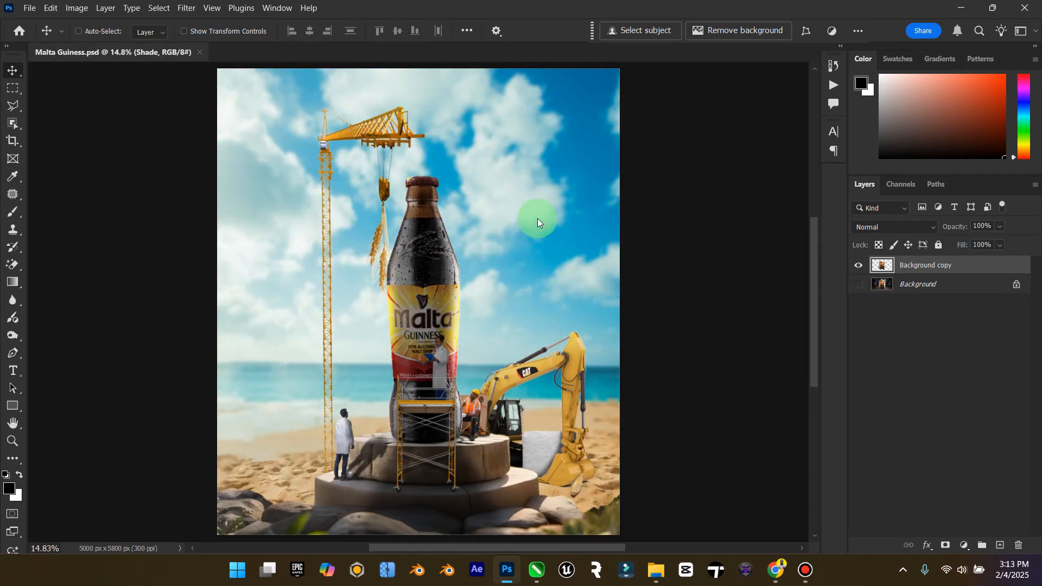
{"action": "key", "text": "ctrl+s"}
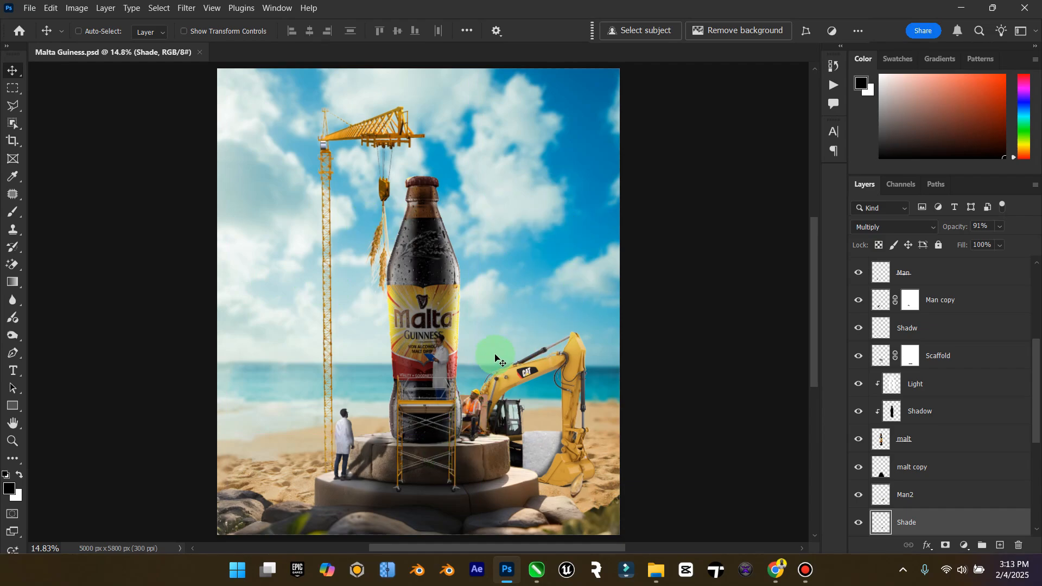
{"action": "left_click", "coordinate": [10, 429]}
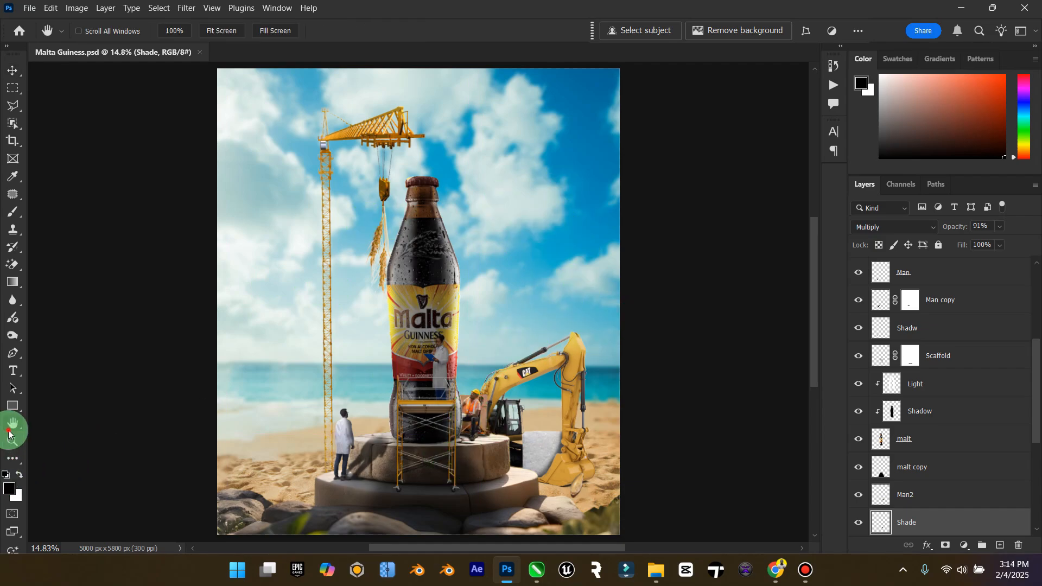
{"action": "left_click", "coordinate": [12, 443]}
{"action": "mouse_move", "coordinate": [559, 375]}
{"action": "left_mouse_down"}
{"action": "mouse_move", "coordinate": [512, 373]}
{"action": "mouse_move", "coordinate": [541, 373]}
{"action": "left_mouse_up"}
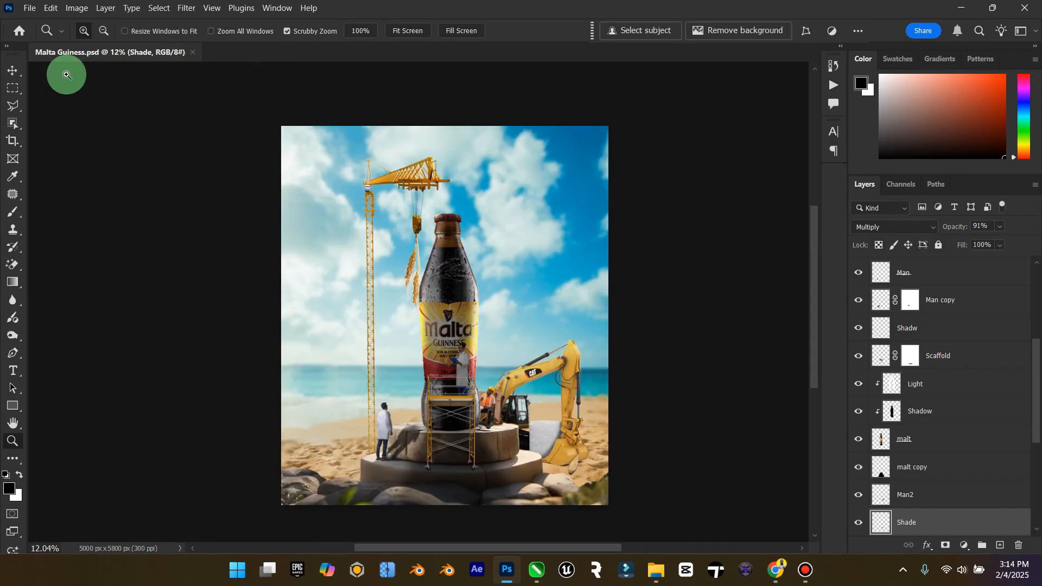
{"action": "left_click", "coordinate": [11, 70]}
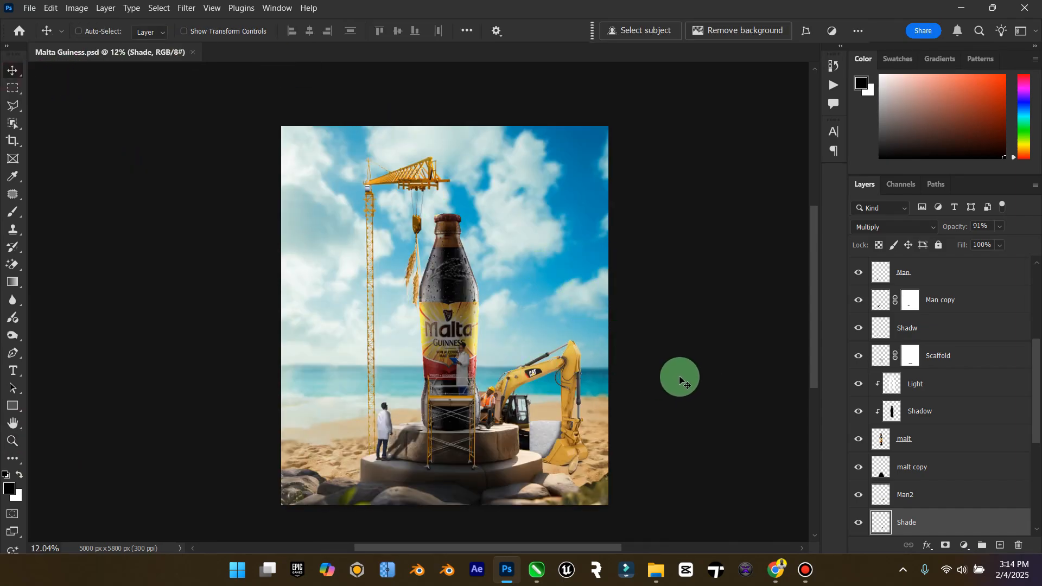
{"action": "scroll", "coordinate": [476, 428], "scroll_direction": "up", "scroll_amount": 3}
{"action": "scroll", "coordinate": [491, 414], "scroll_direction": "up", "scroll_amount": 2}
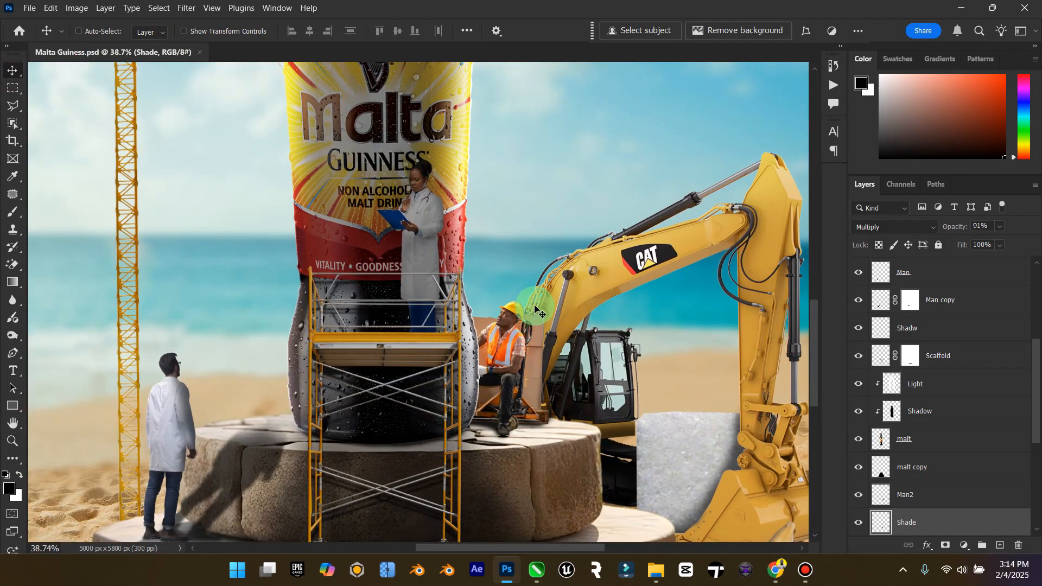
{"action": "scroll", "coordinate": [534, 333], "scroll_direction": "down", "scroll_amount": 4}
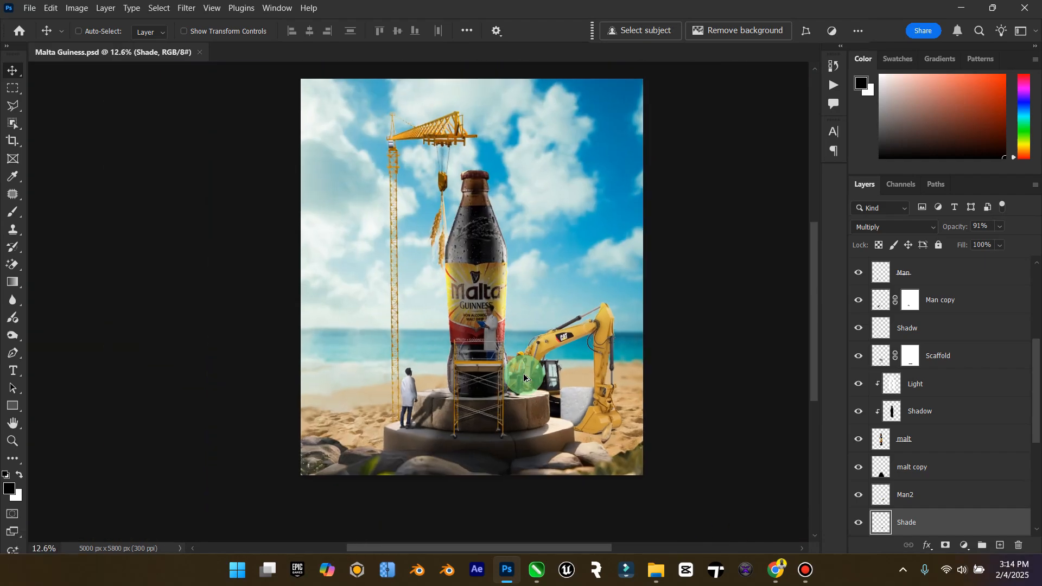
Open the 41d7cc994e image from the Downloads folder in Adobe Photoshop 2025.
{"action": "mouse_move", "coordinate": [656, 567]}
{"action": "left_click", "coordinate": [620, 517]}
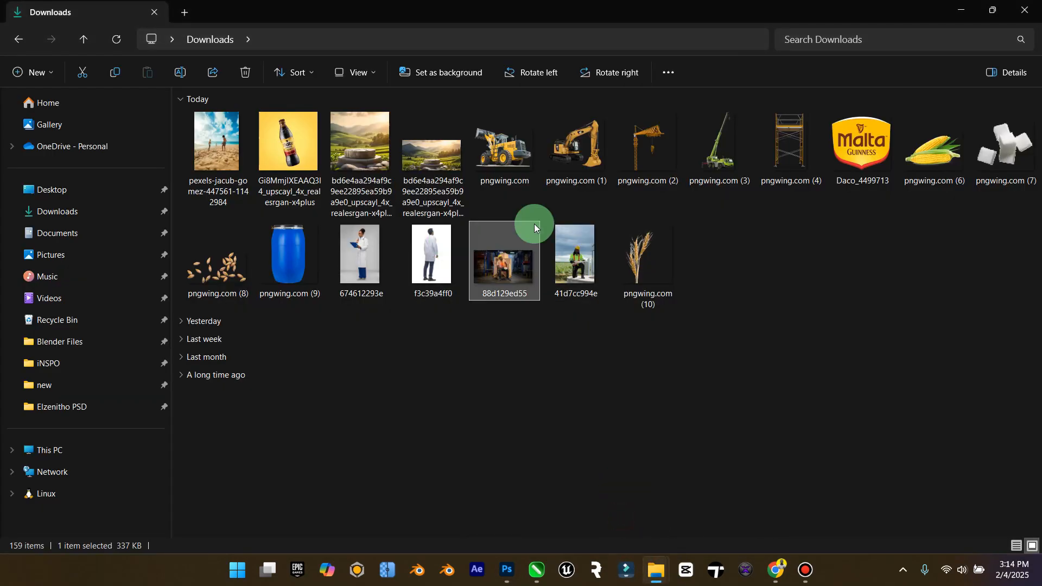
{"action": "left_click", "coordinate": [619, 255]}
{"action": "left_click", "coordinate": [577, 266]}
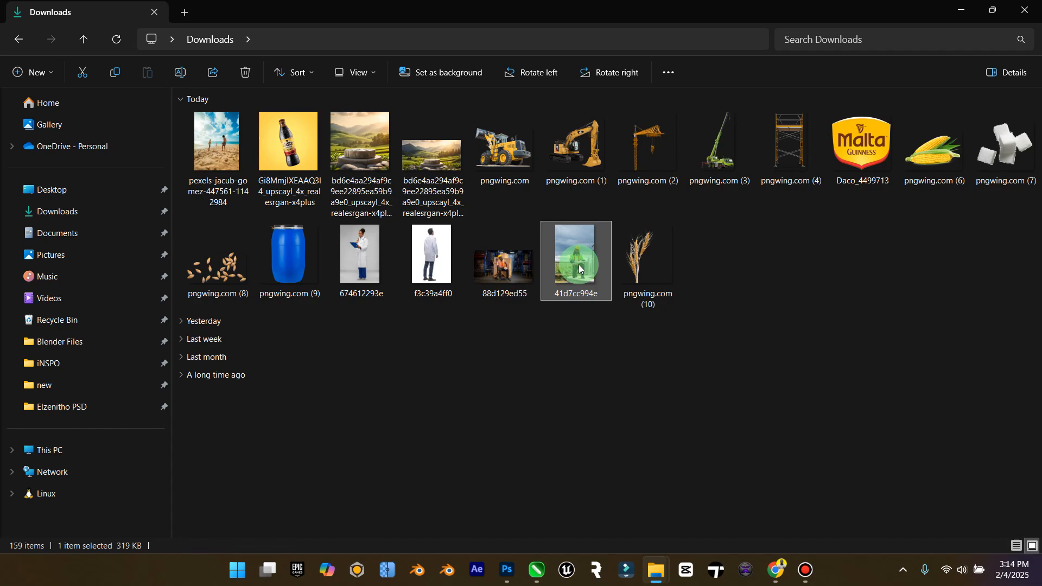
{"action": "right_click", "coordinate": [584, 271]}
{"action": "mouse_move", "coordinate": [749, 65]}
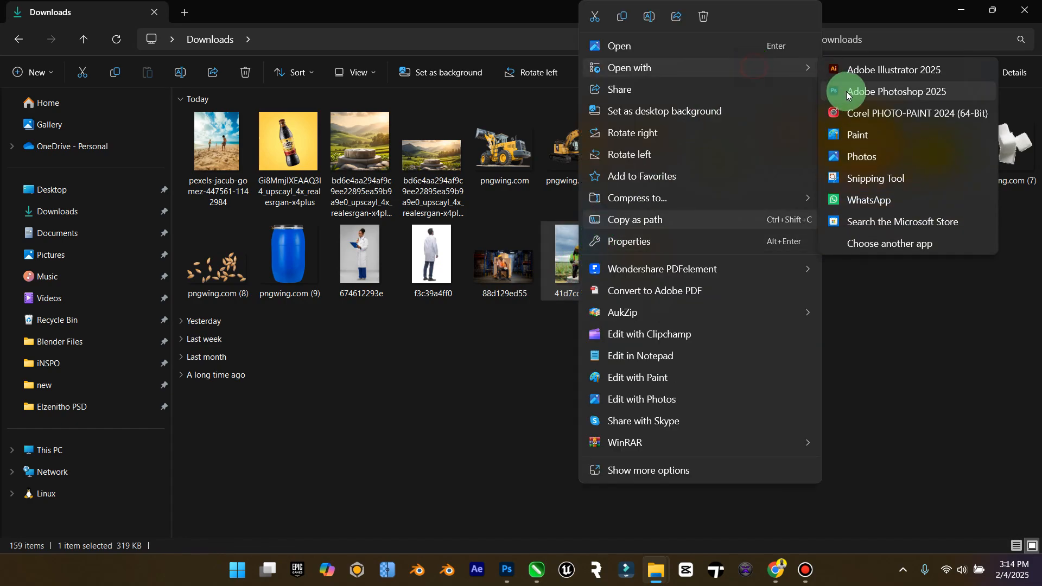
{"action": "left_click", "coordinate": [845, 91]}
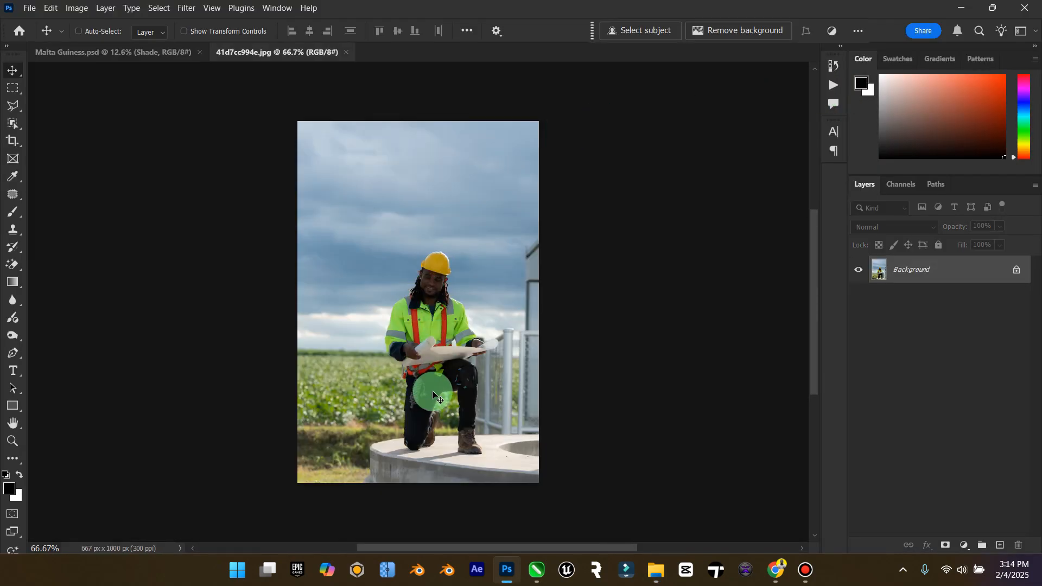
Select the kneeling worker in the yellow hard hat with the Object Selection tool.
{"action": "scroll", "coordinate": [451, 401], "scroll_direction": "up", "scroll_amount": 5}
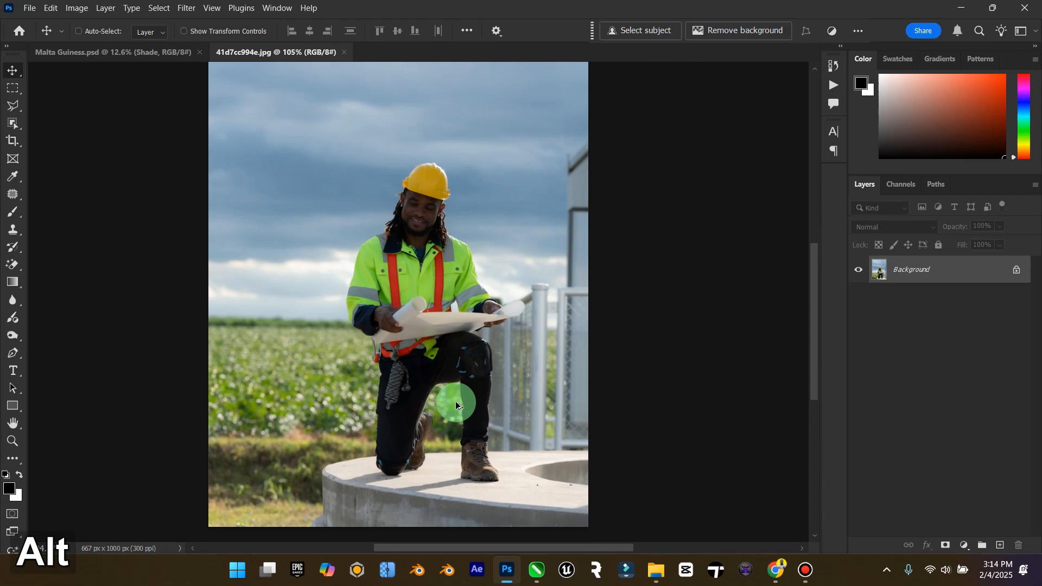
{"action": "left_click", "coordinate": [13, 124]}
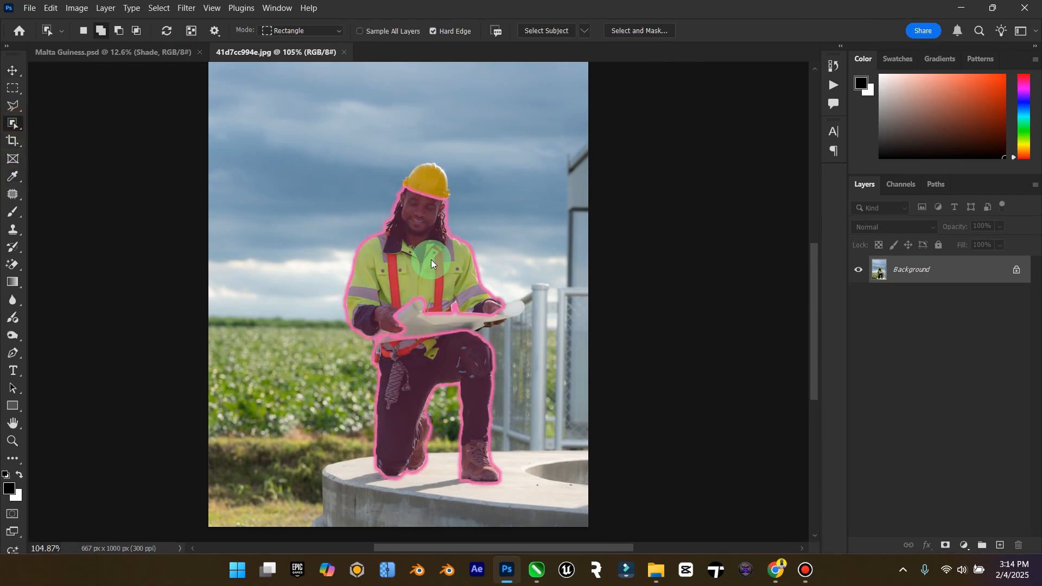
{"action": "left_click", "coordinate": [431, 260]}
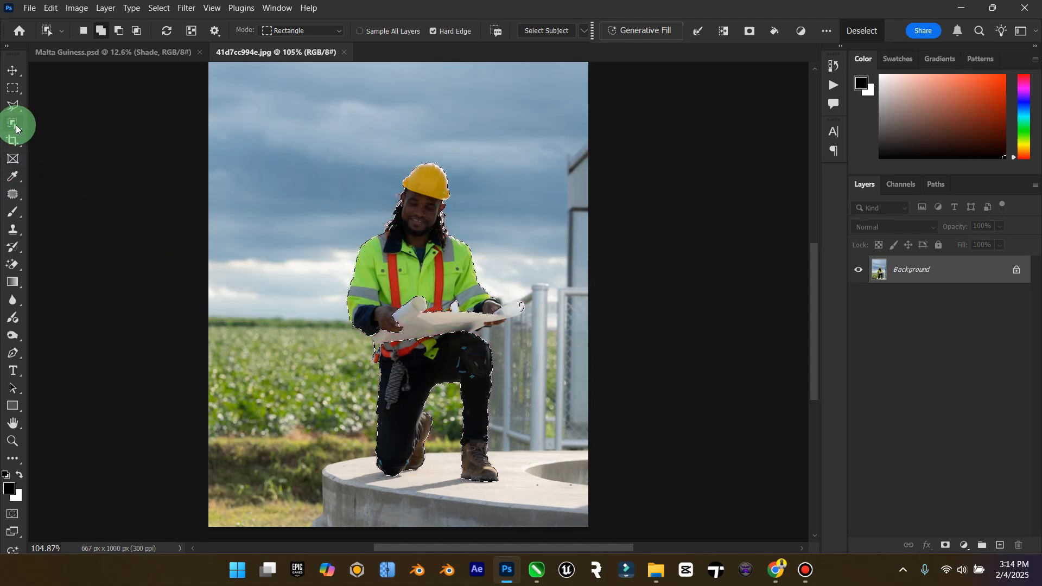
Add the belt edge, hands and blueprint sheet to the worker's selection with the Polygonal Lasso.
{"action": "left_click", "coordinate": [13, 106]}
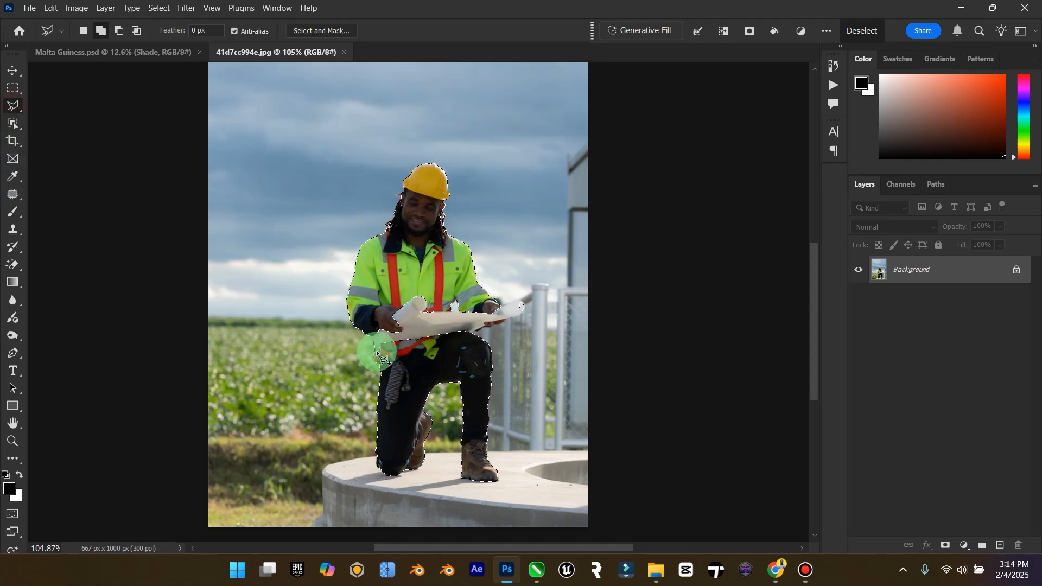
{"action": "scroll", "coordinate": [377, 349], "scroll_direction": "up", "scroll_amount": 8}
{"action": "left_click", "coordinate": [383, 390]}
{"action": "left_click", "coordinate": [360, 372]}
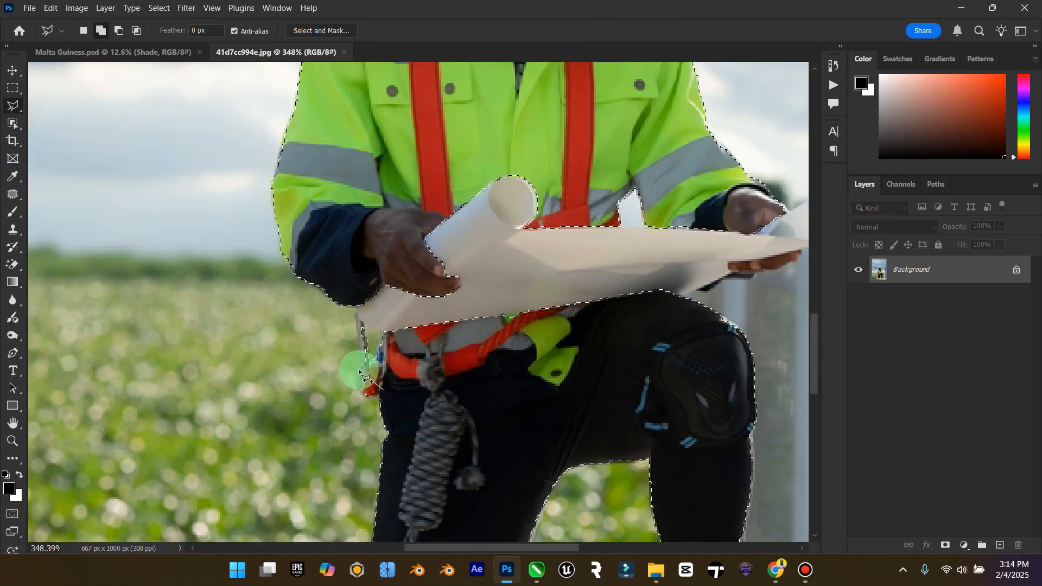
{"action": "left_click", "coordinate": [356, 305]}
{"action": "left_click", "coordinate": [380, 207]}
{"action": "left_click", "coordinate": [492, 144]}
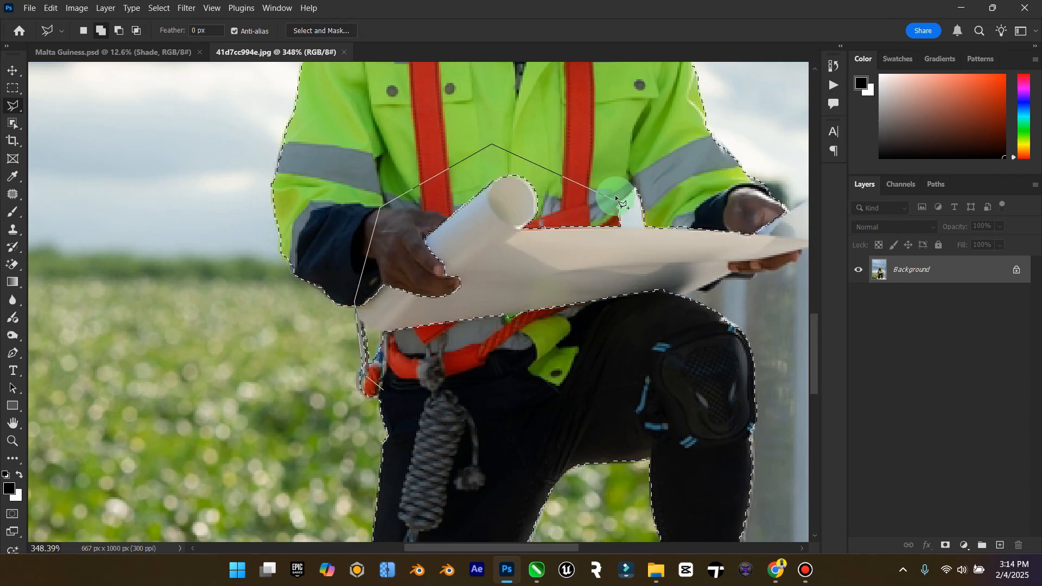
{"action": "left_click", "coordinate": [636, 168]}
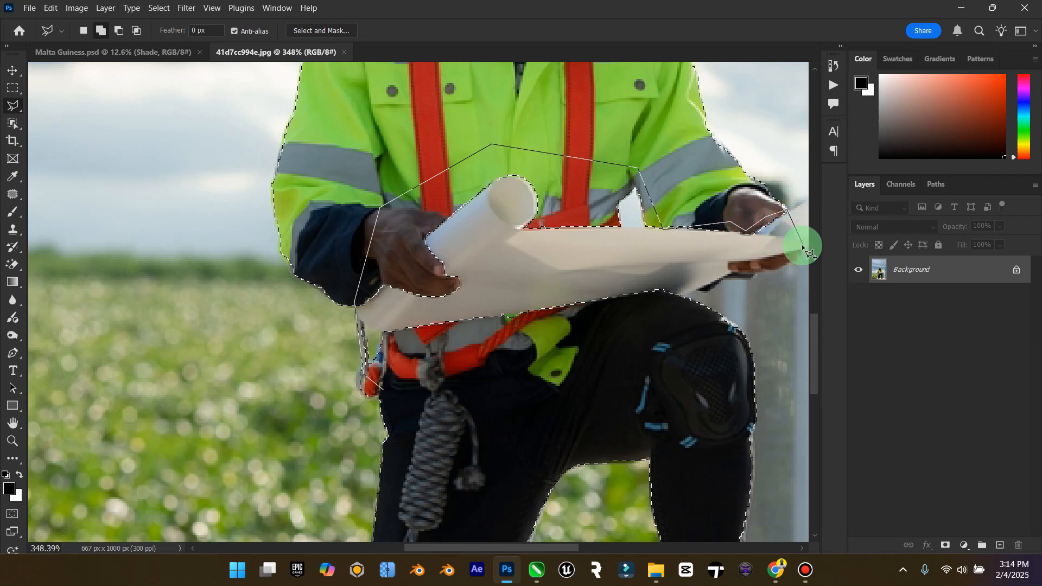
{"action": "double_click", "coordinate": [695, 294]}
Extend the selection over the rolled end of the blueprint in front of the fence.
{"action": "mouse_move", "coordinate": [542, 564]}
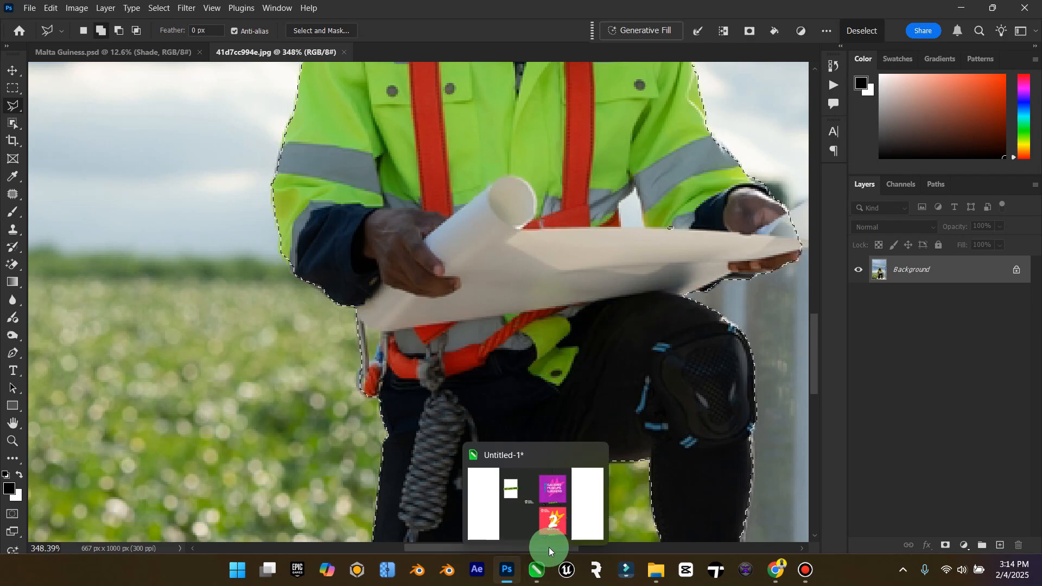
{"action": "left_click_drag", "start_coordinate": [568, 547], "coordinate": [616, 540]}
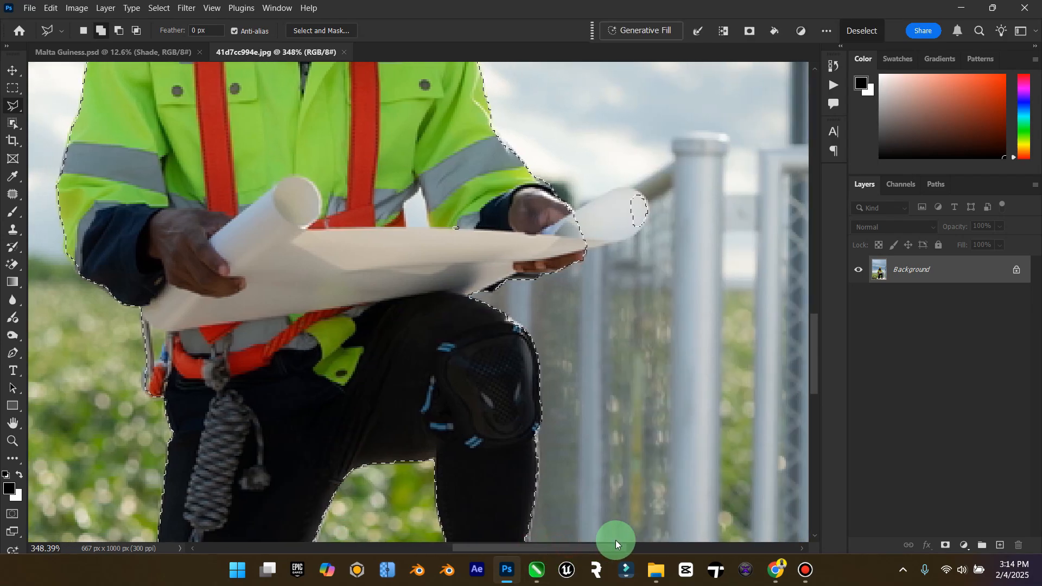
{"action": "scroll", "coordinate": [516, 325], "scroll_direction": "up", "scroll_amount": 1}
{"action": "left_click", "coordinate": [439, 320]}
{"action": "double_click", "coordinate": [511, 288]}
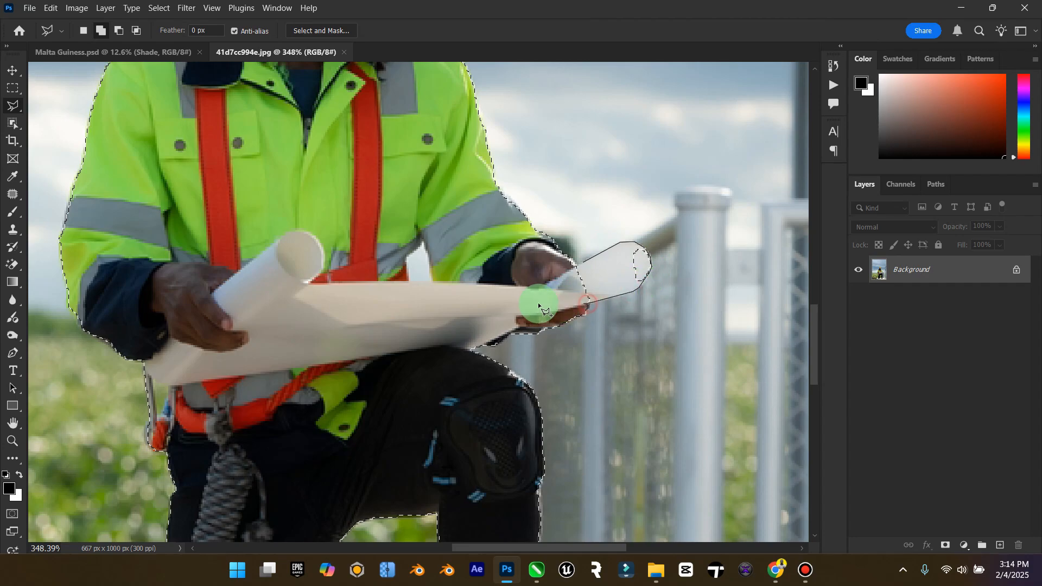
{"action": "double_click", "coordinate": [523, 276]}
Add the missed jacket sleeve edge above the blueprint roll to the selection.
{"action": "scroll", "coordinate": [549, 256], "scroll_direction": "up", "scroll_amount": 3}
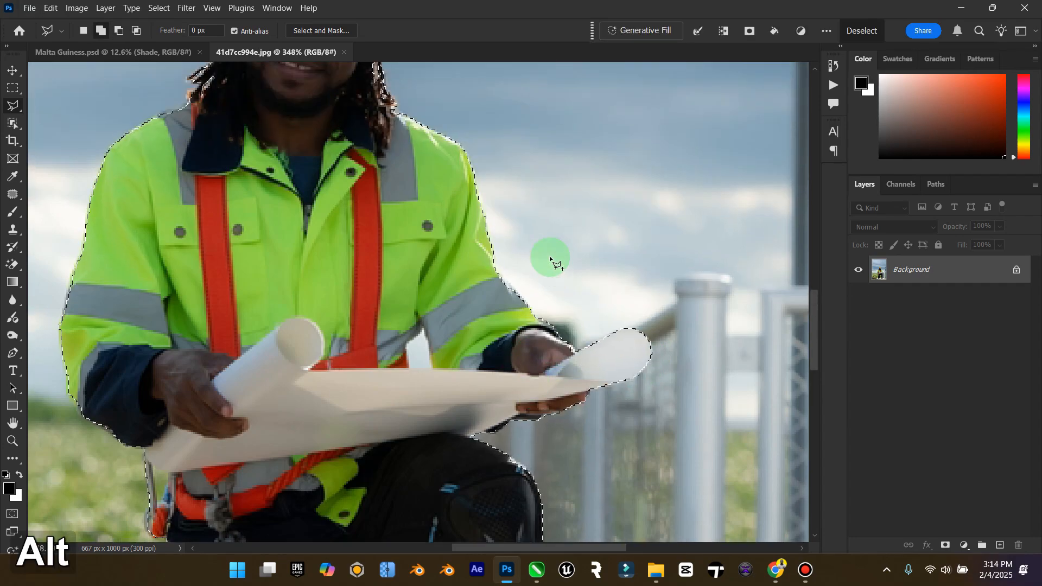
{"action": "left_click", "coordinate": [508, 352]}
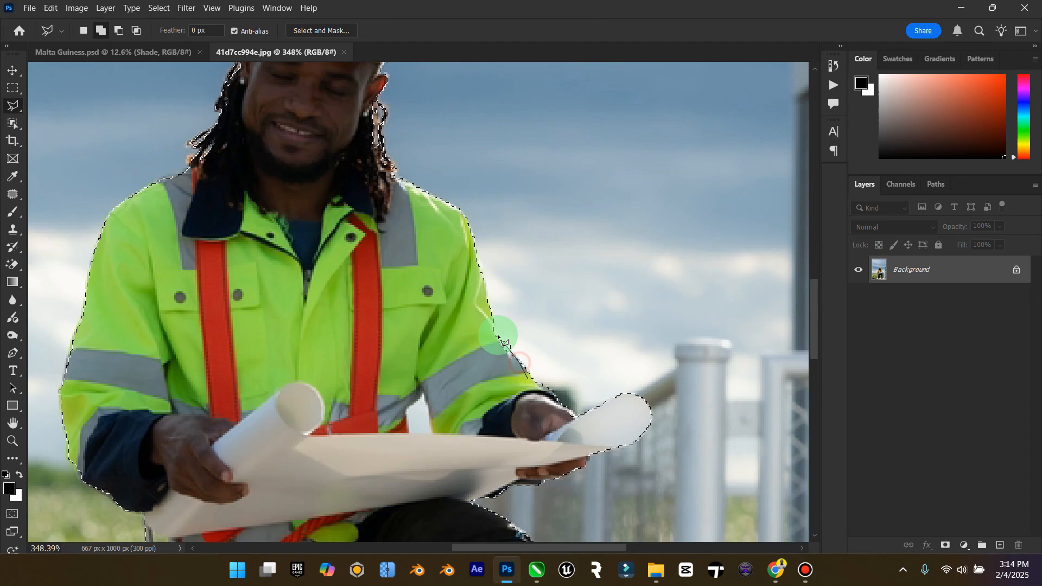
{"action": "double_click", "coordinate": [453, 365]}
Add the missed areas around the worker's face and dreadlocks to the selection with the Polygonal Lasso.
{"action": "scroll", "coordinate": [333, 247], "scroll_direction": "up", "scroll_amount": 3}
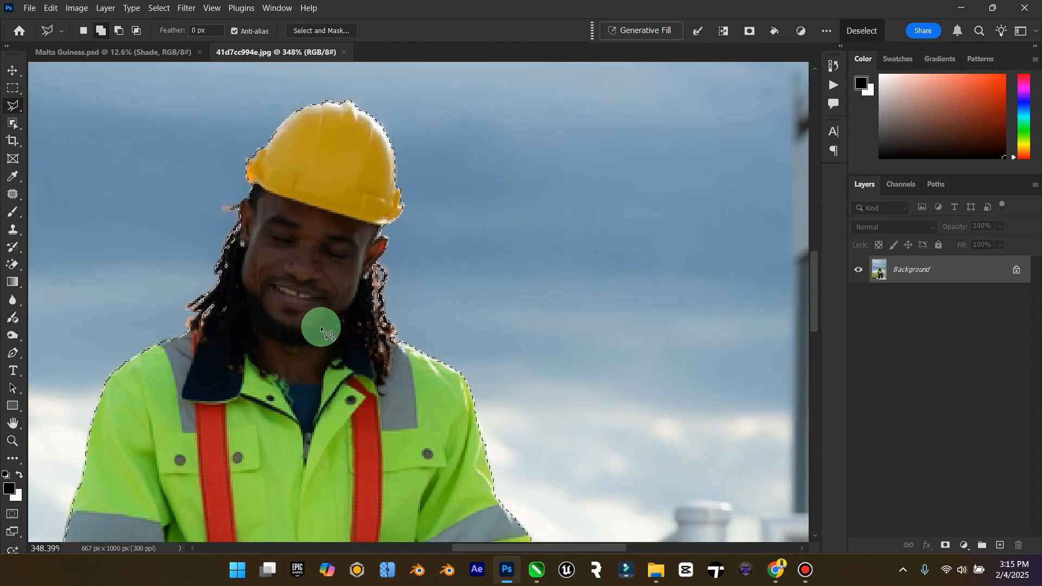
{"action": "left_click", "coordinate": [321, 327]}
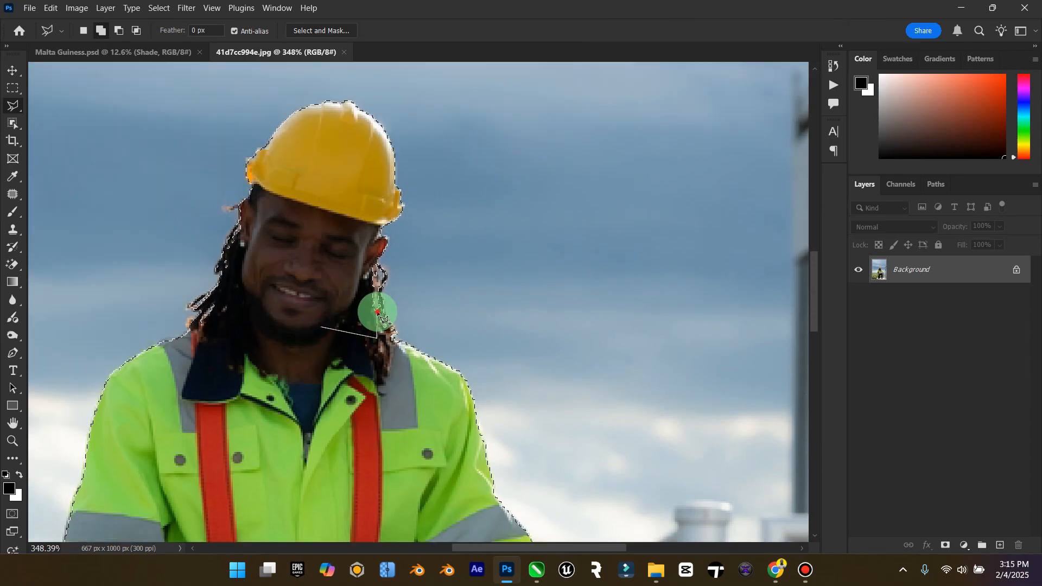
{"action": "left_click", "coordinate": [374, 252]}
{"action": "left_click", "coordinate": [303, 245]}
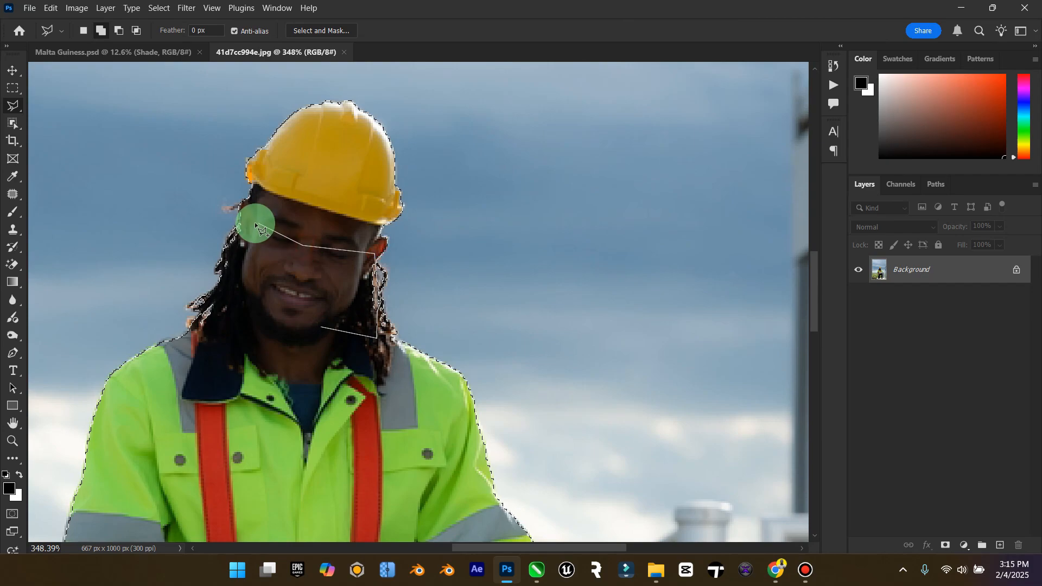
{"action": "left_click", "coordinate": [248, 219]}
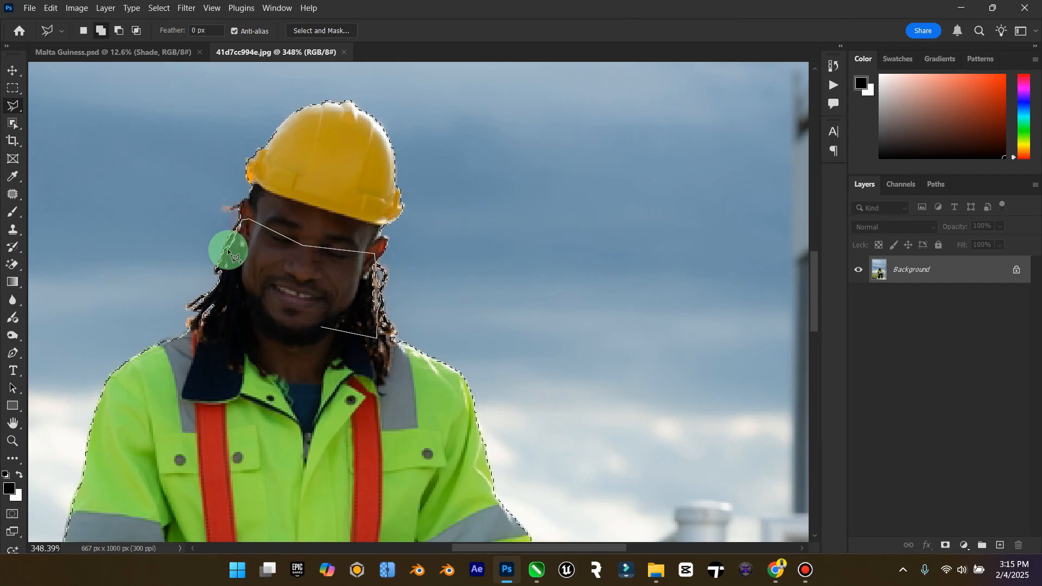
{"action": "left_click", "coordinate": [233, 295]}
{"action": "scroll", "coordinate": [272, 301], "scroll_direction": "up", "scroll_amount": 1}
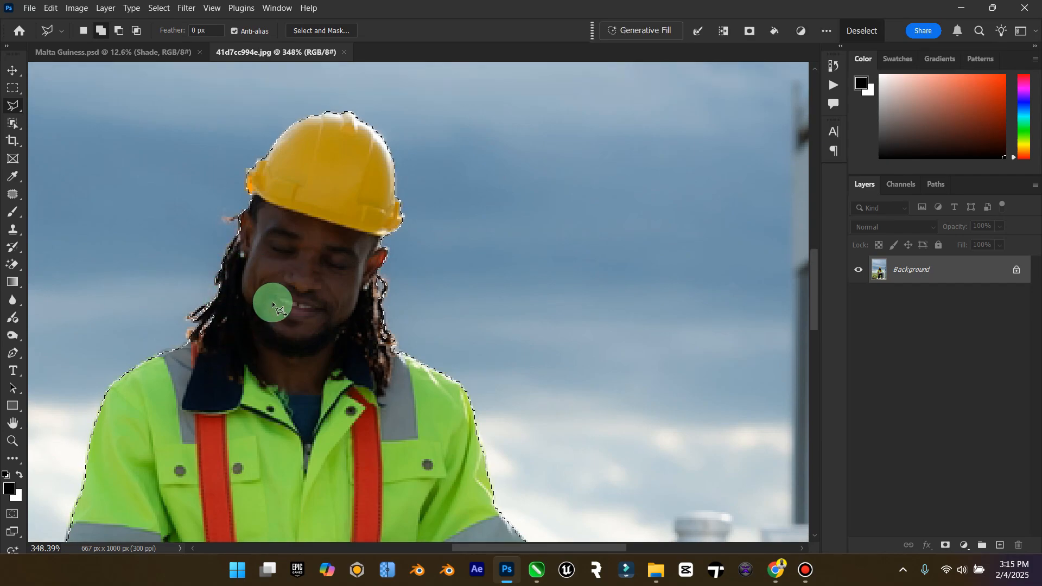
Copy the selected kneeling worker onto a new layer, hide the Background layer and check the cutout's edges.
{"action": "double_click", "coordinate": [5, 426]}
{"action": "scroll", "coordinate": [93, 374], "scroll_direction": "down", "scroll_amount": 1}
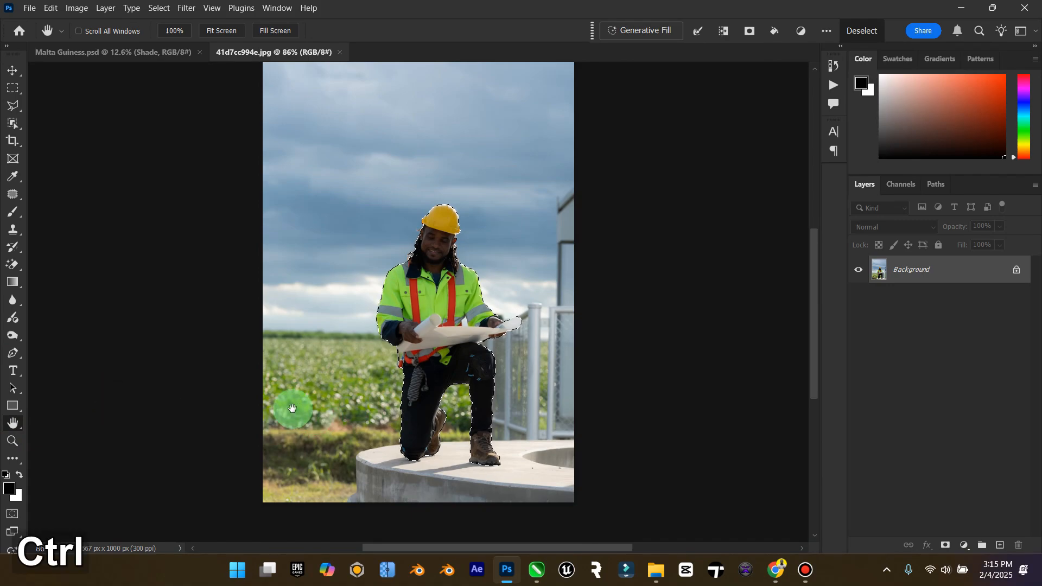
{"action": "scroll", "coordinate": [422, 437], "scroll_direction": "up", "scroll_amount": 4}
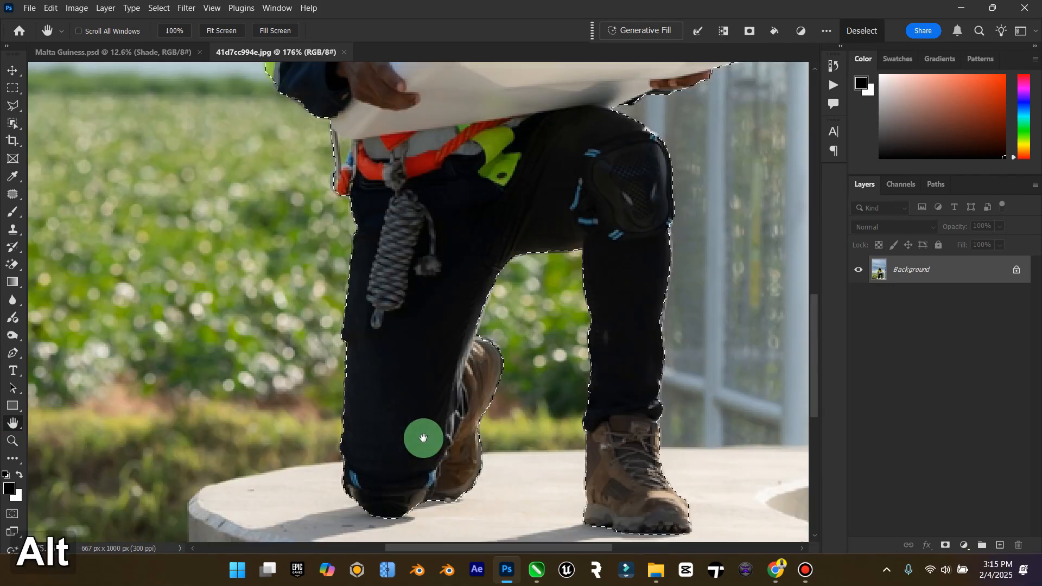
{"action": "scroll", "coordinate": [424, 439], "scroll_direction": "down", "scroll_amount": 4}
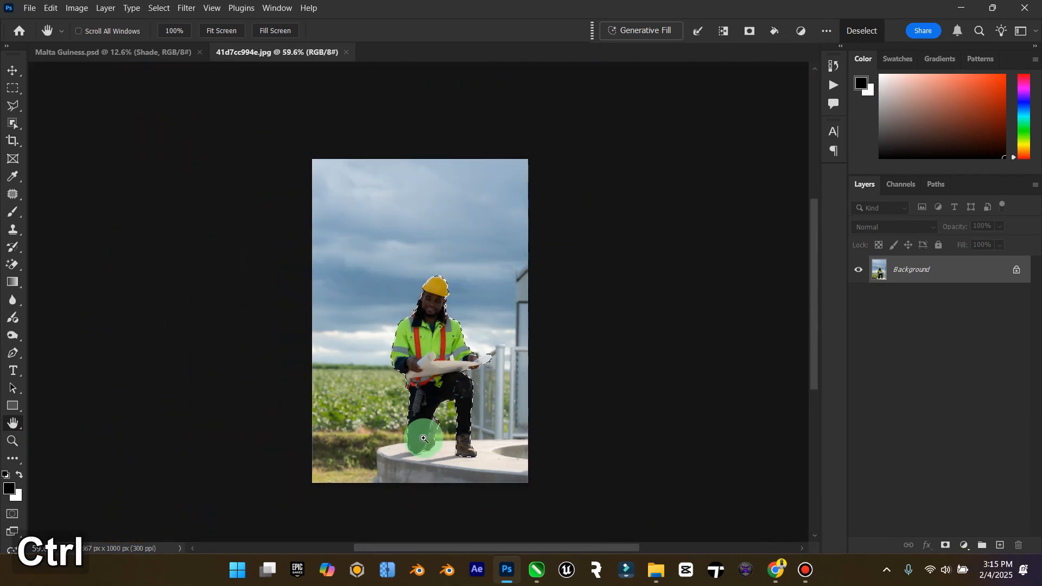
{"action": "key", "text": "ctrl+j"}
{"action": "left_click", "coordinate": [859, 297]}
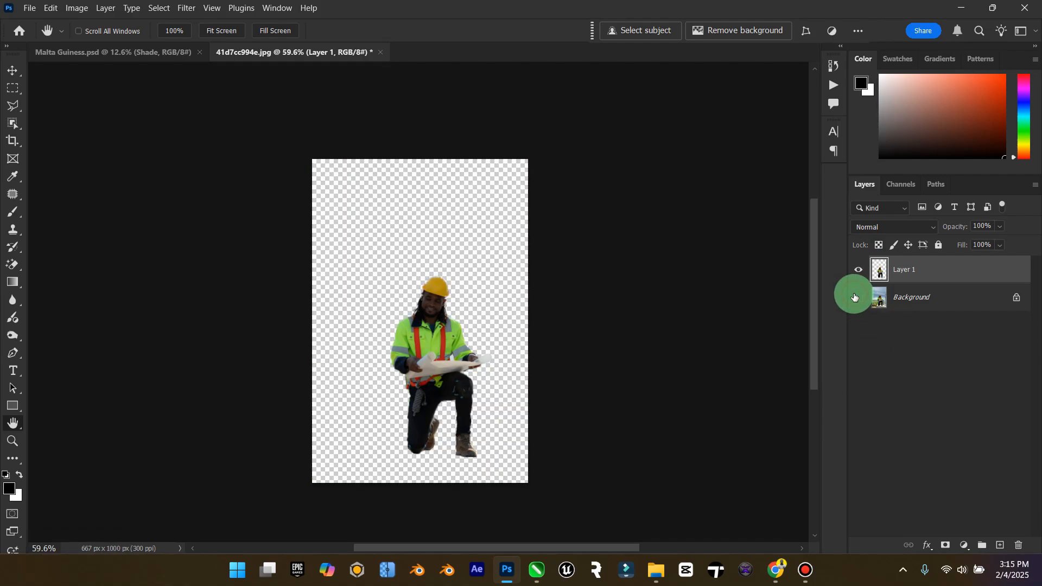
{"action": "left_click", "coordinate": [10, 441]}
{"action": "left_click_drag", "start_coordinate": [426, 447], "coordinate": [539, 462]}
{"action": "double_click", "coordinate": [13, 423]}
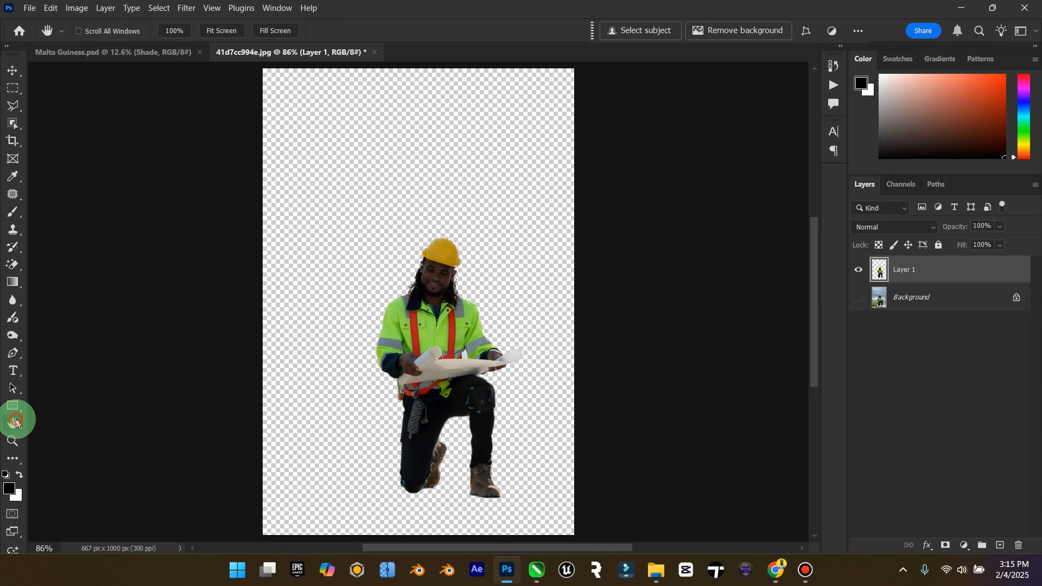
Move the worker cutout into the Malta Guiness document and bring its layer to the top of the stack.
{"action": "left_click", "coordinate": [13, 71]}
{"action": "left_click_drag", "start_coordinate": [431, 170], "coordinate": [337, 114]}
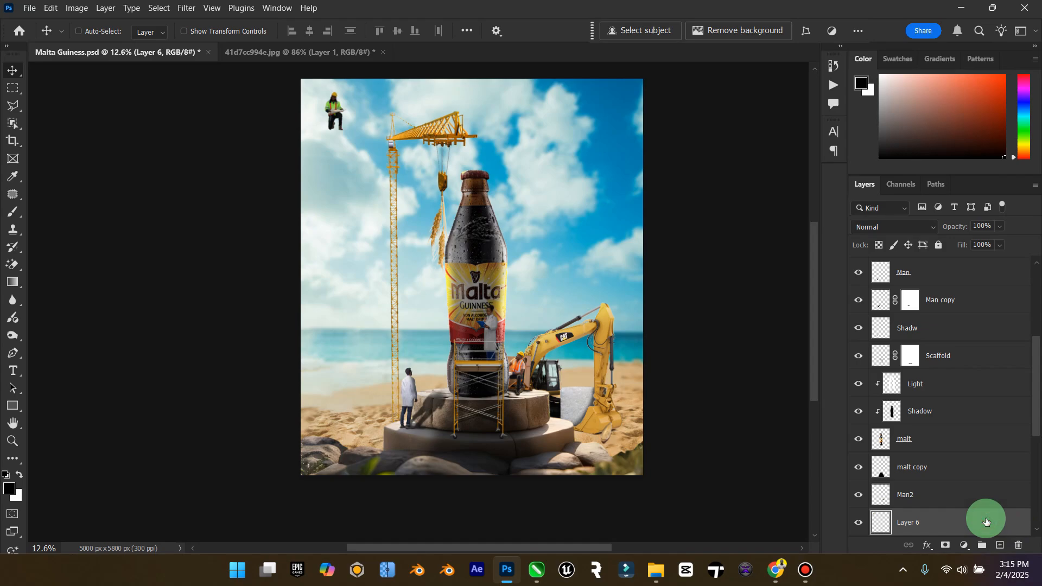
{"action": "left_click_drag", "start_coordinate": [986, 522], "coordinate": [942, 263]}
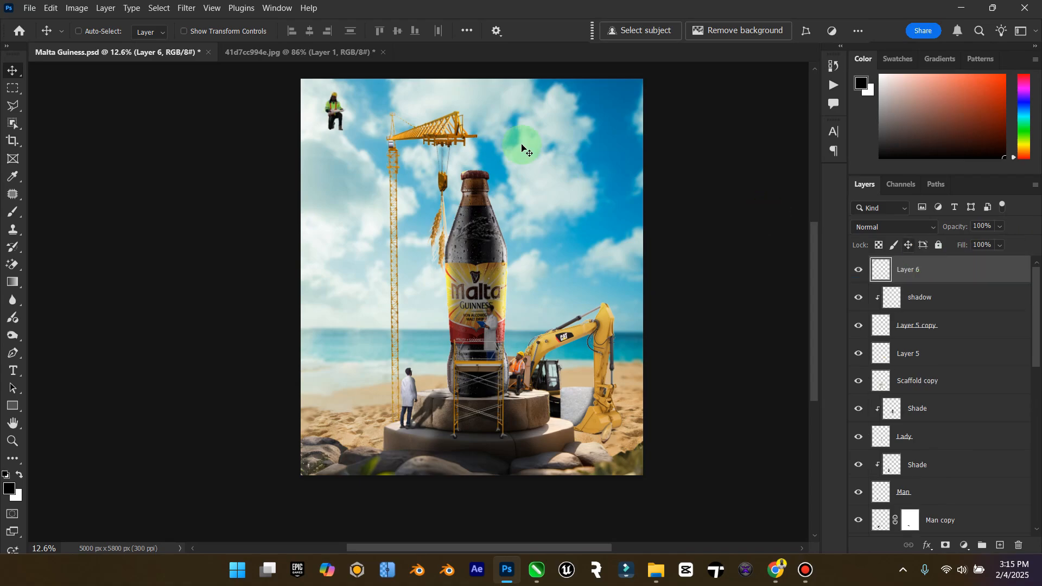
Place the worker on top of the bottle cap and scale him up slightly so he kneels on it.
{"action": "left_click_drag", "start_coordinate": [332, 108], "coordinate": [473, 148]}
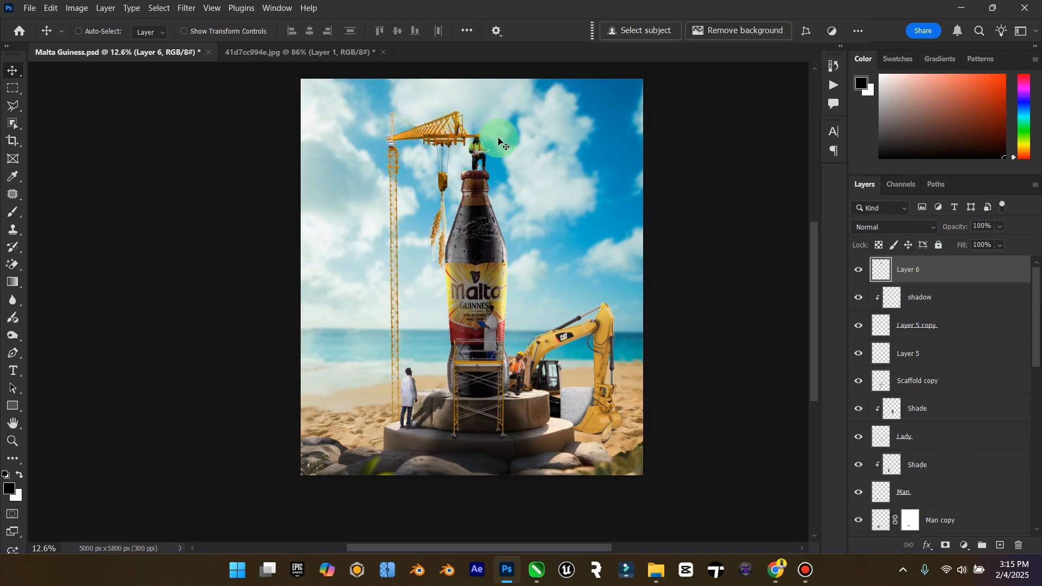
{"action": "scroll", "coordinate": [497, 136], "scroll_direction": "up", "scroll_amount": 1}
{"action": "scroll", "coordinate": [497, 136], "scroll_direction": "up", "scroll_amount": 10}
{"action": "left_click_drag", "start_coordinate": [394, 331], "coordinate": [386, 342]}
{"action": "key", "text": "ctrl+t"}
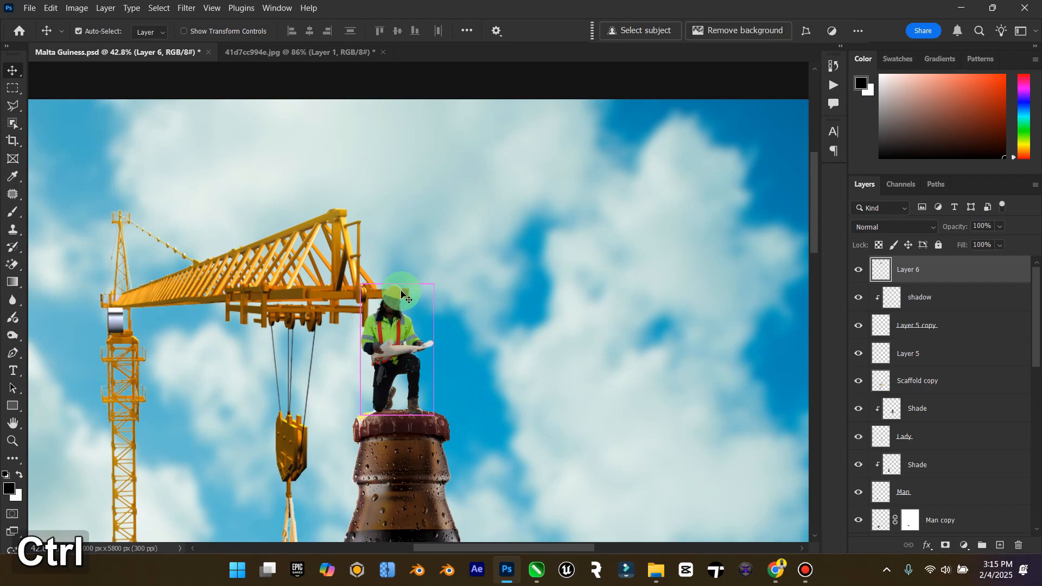
{"action": "left_click_drag", "start_coordinate": [426, 282], "coordinate": [452, 272]}
{"action": "left_click", "coordinate": [13, 70]}
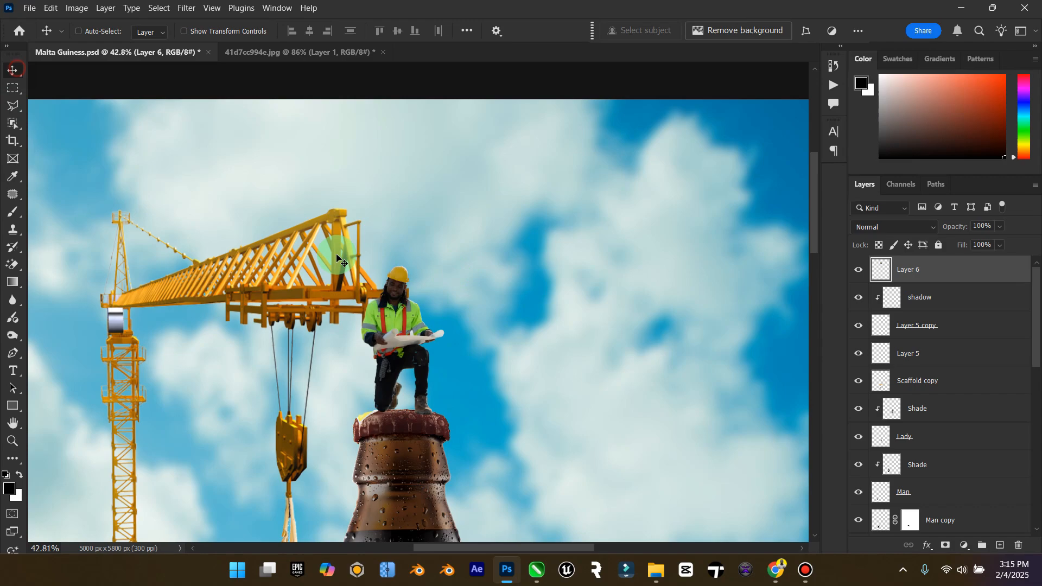
{"action": "left_click_drag", "start_coordinate": [387, 296], "coordinate": [385, 295]}
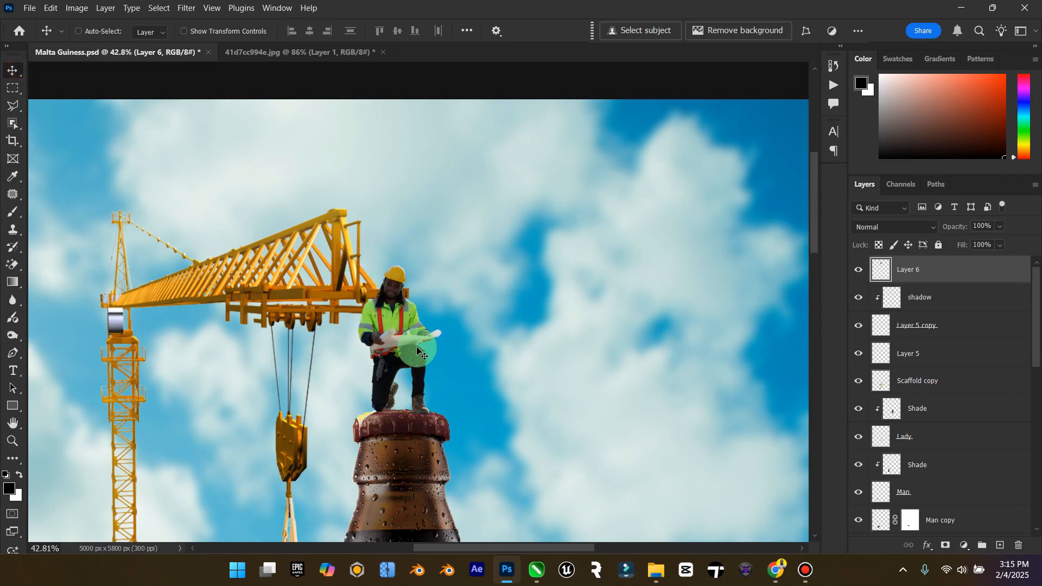
Add a new layer clipped to the malt bottle layer and name it "shade".
{"action": "scroll", "coordinate": [466, 434], "scroll_direction": "up", "scroll_amount": 3}
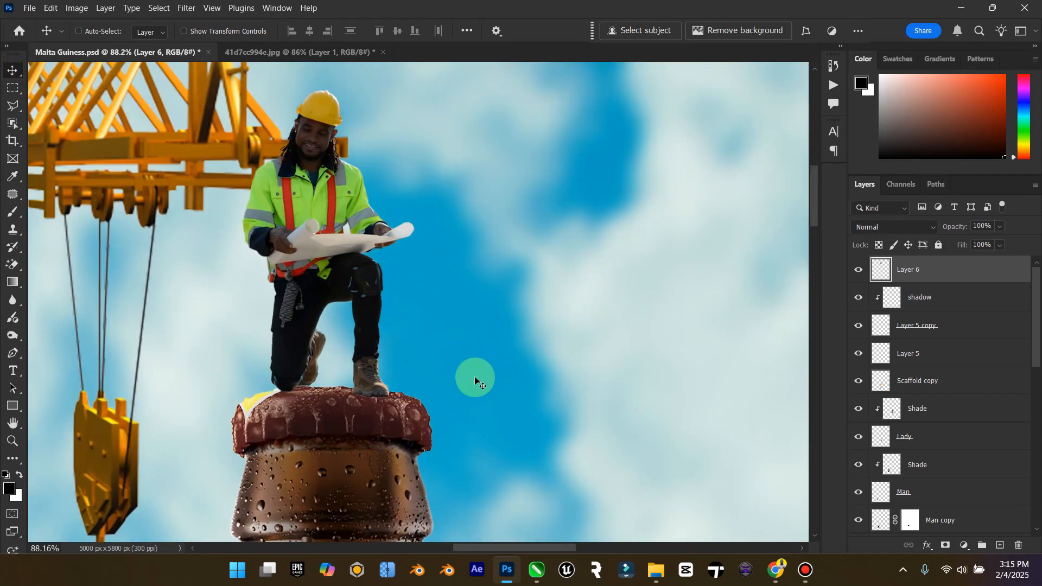
{"action": "left_click_drag", "start_coordinate": [1037, 326], "coordinate": [1034, 421]}
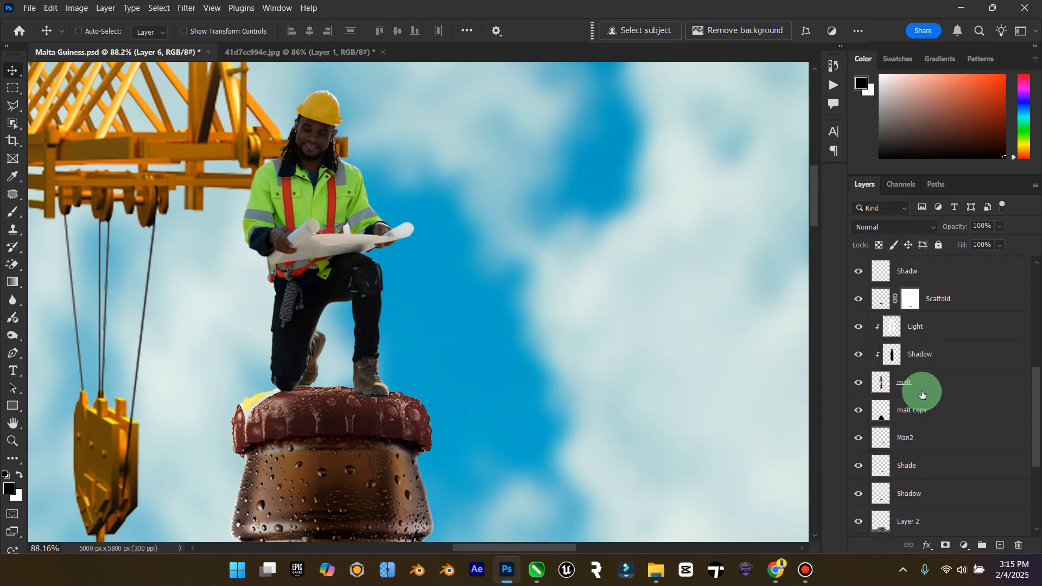
{"action": "left_click", "coordinate": [949, 383]}
{"action": "left_click", "coordinate": [1001, 546]}
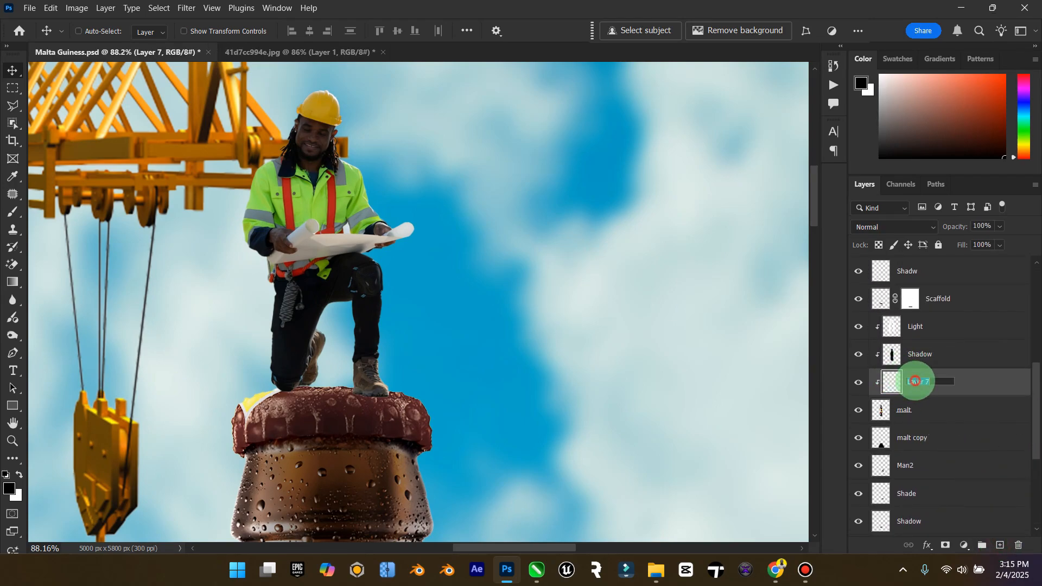
{"action": "type", "text": "shade"}
{"action": "key", "text": "Return"}
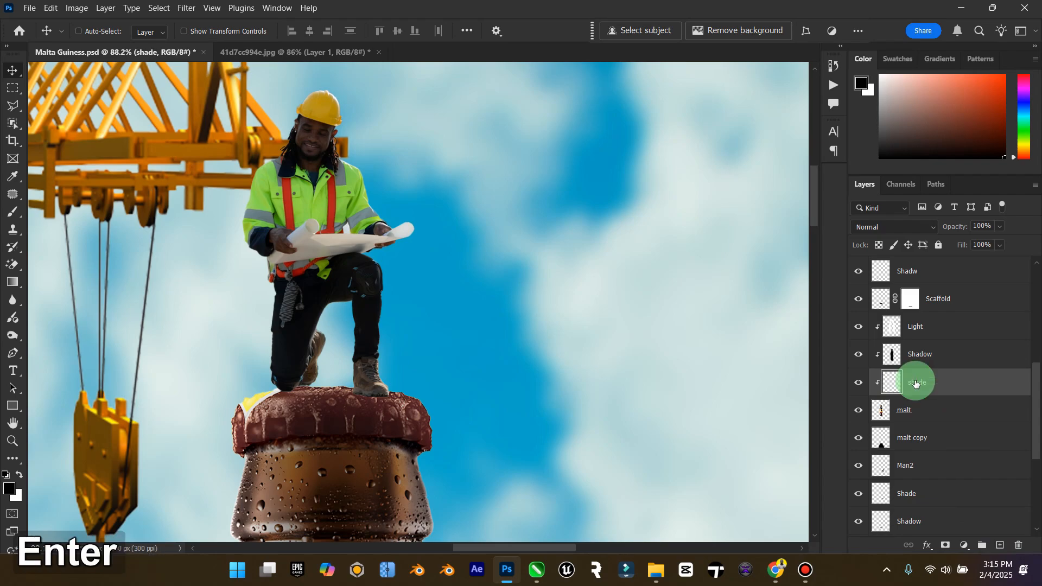
Brush a black contact shadow on the cap beneath the worker and set the shade layer to Multiply, 95% opacity and 87% fill.
{"action": "left_click", "coordinate": [11, 216]}
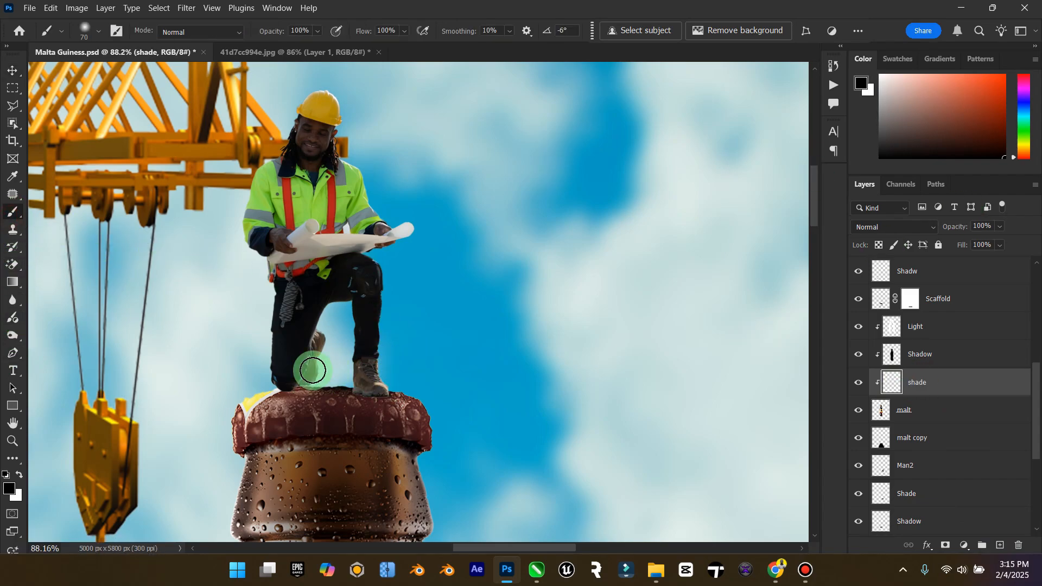
{"action": "mouse_move", "coordinate": [313, 371]}
{"action": "left_mouse_down"}
{"action": "mouse_move", "coordinate": [398, 390]}
{"action": "mouse_move", "coordinate": [339, 376]}
{"action": "mouse_move", "coordinate": [243, 377]}
{"action": "mouse_move", "coordinate": [343, 366]}
{"action": "mouse_move", "coordinate": [398, 392]}
{"action": "mouse_move", "coordinate": [287, 372]}
{"action": "mouse_move", "coordinate": [377, 390]}
{"action": "mouse_move", "coordinate": [333, 376]}
{"action": "mouse_move", "coordinate": [446, 380]}
{"action": "mouse_move", "coordinate": [559, 363]}
{"action": "left_mouse_up"}
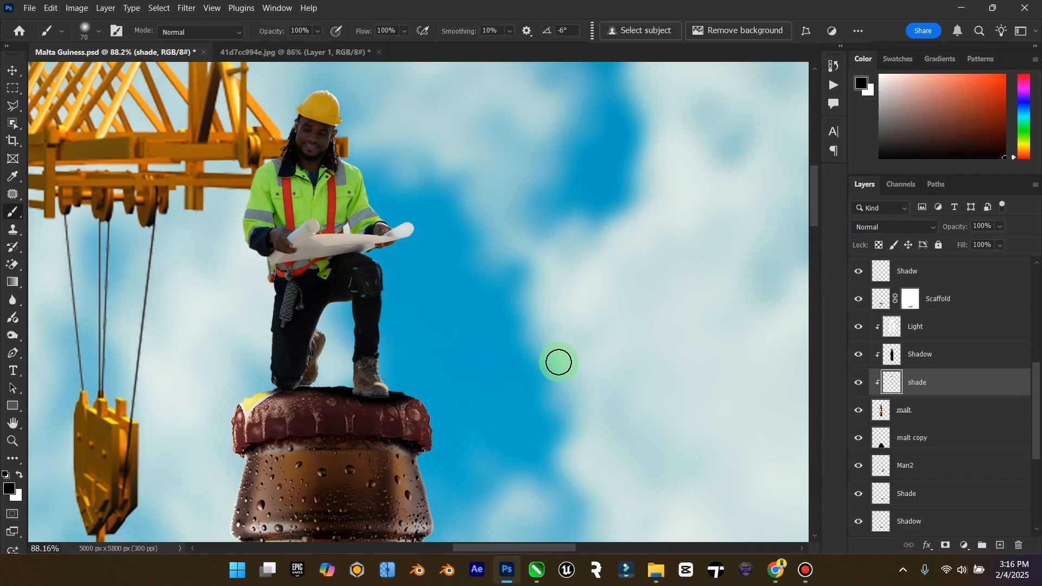
{"action": "left_click", "coordinate": [929, 228]}
{"action": "left_click", "coordinate": [894, 218]}
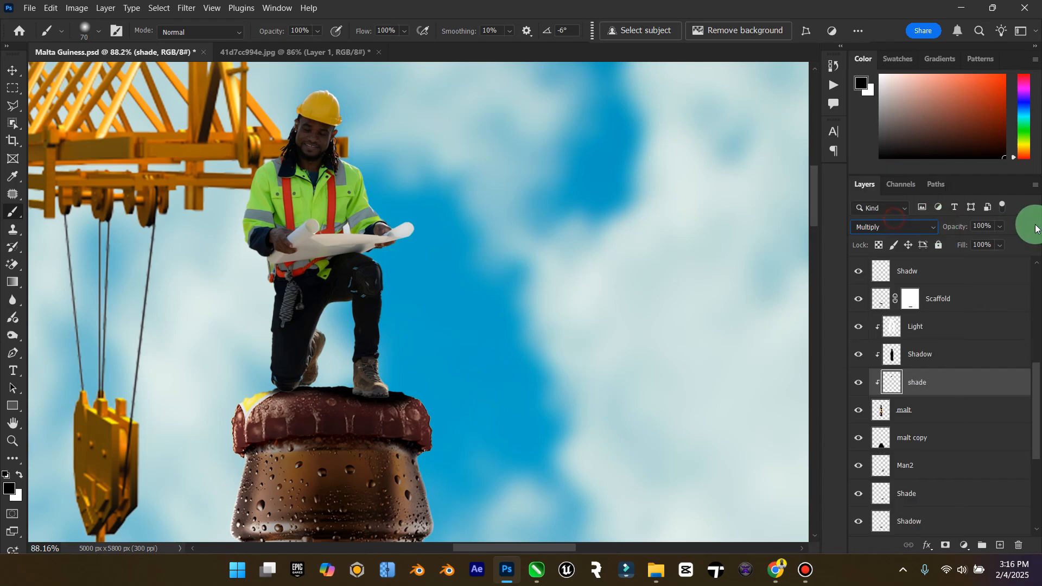
{"action": "left_click_drag", "start_coordinate": [997, 242], "coordinate": [1011, 242]}
{"action": "double_click", "coordinate": [13, 423]}
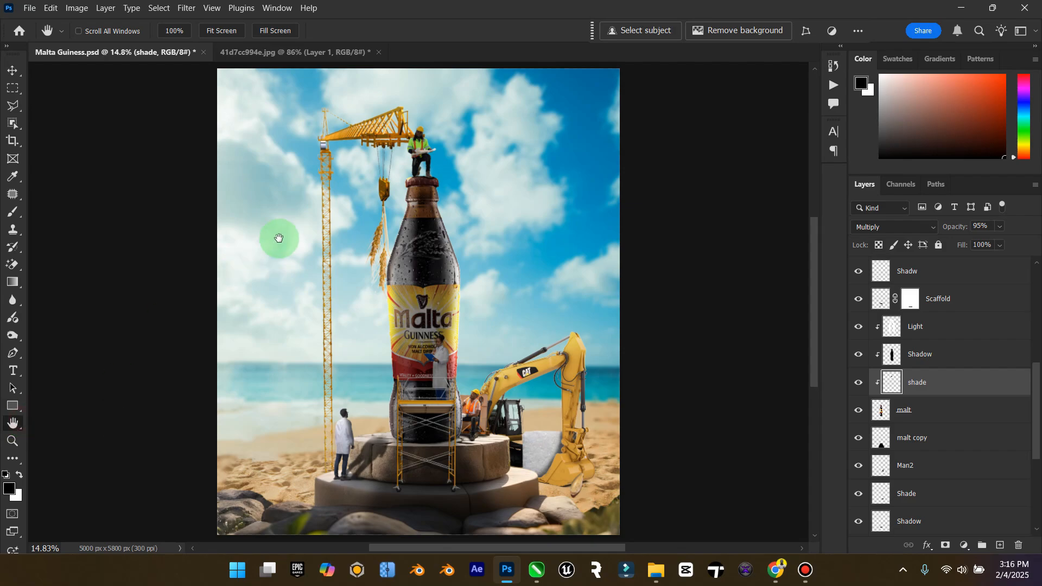
{"action": "left_click_drag", "start_coordinate": [1000, 245], "coordinate": [996, 263]}
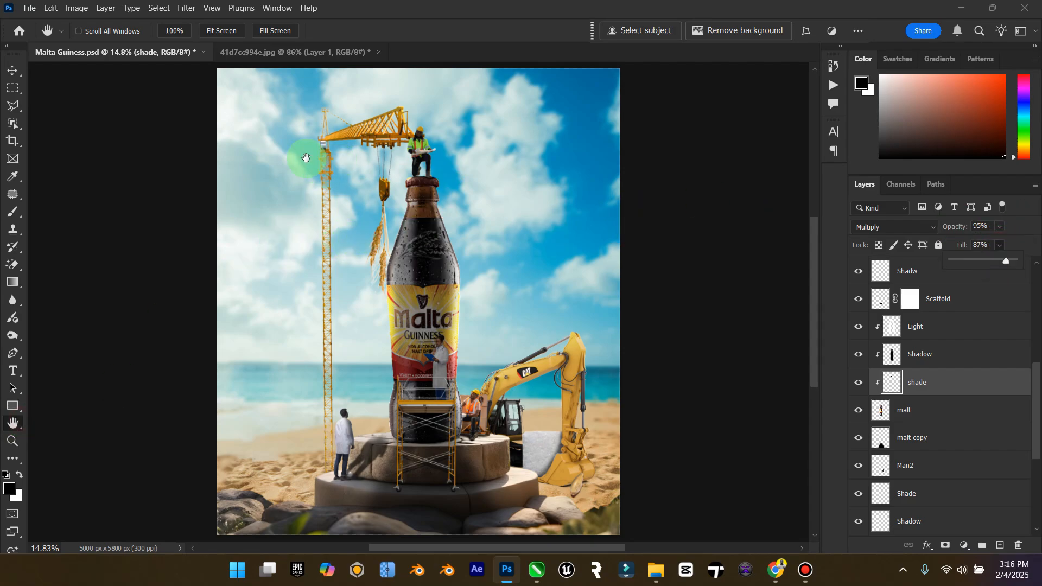
Save the Malta Guiness composite and close 41d7cc994e.jpg without saving its changes.
{"action": "left_click", "coordinate": [9, 73]}
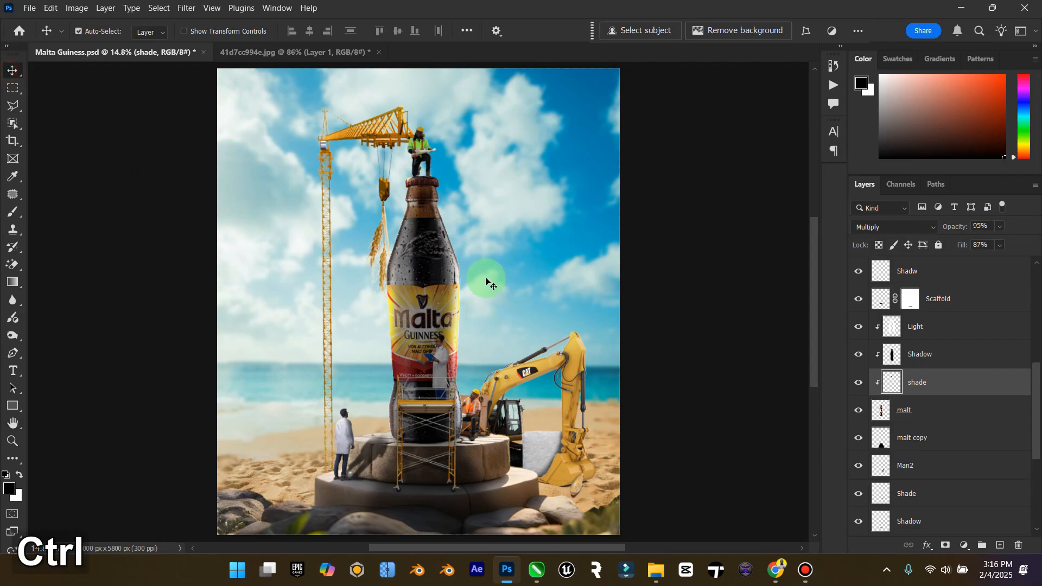
{"action": "key", "text": "ctrl+s"}
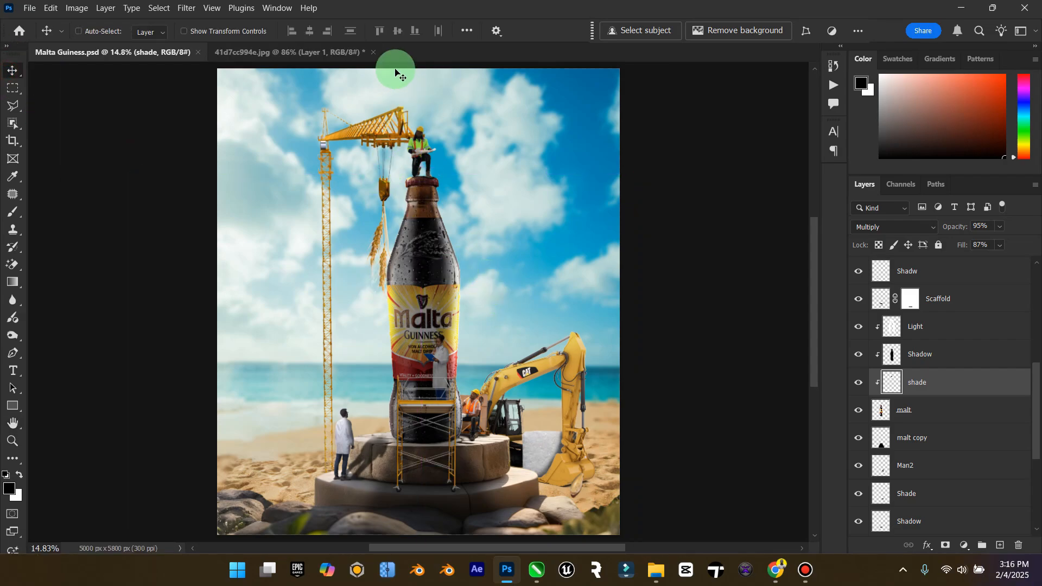
{"action": "left_click", "coordinate": [371, 54]}
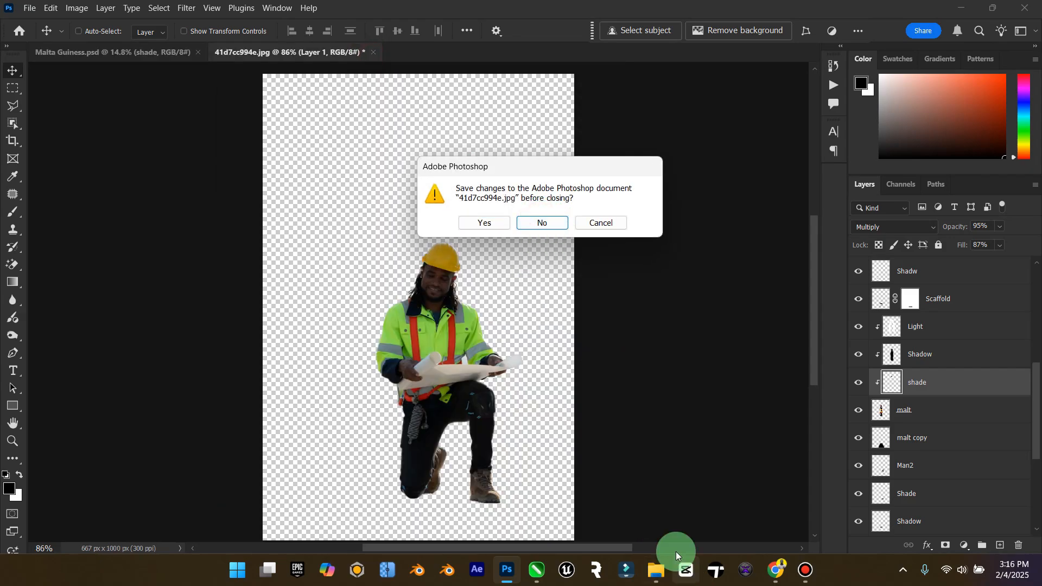
{"action": "left_click", "coordinate": [561, 233]}
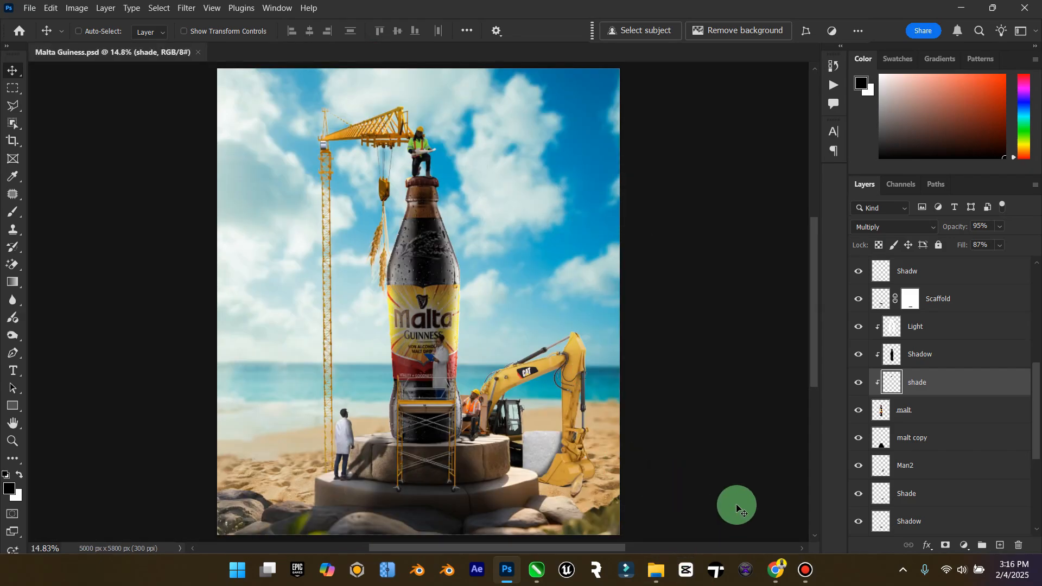
Switch to File Explorer and open Ojo Aje from the Elzenitho PSD folder inside Elzenitho Hub on the Desktop.
{"action": "left_click", "coordinate": [798, 567]}
{"action": "left_click", "coordinate": [799, 567]}
{"action": "mouse_move", "coordinate": [660, 557]}
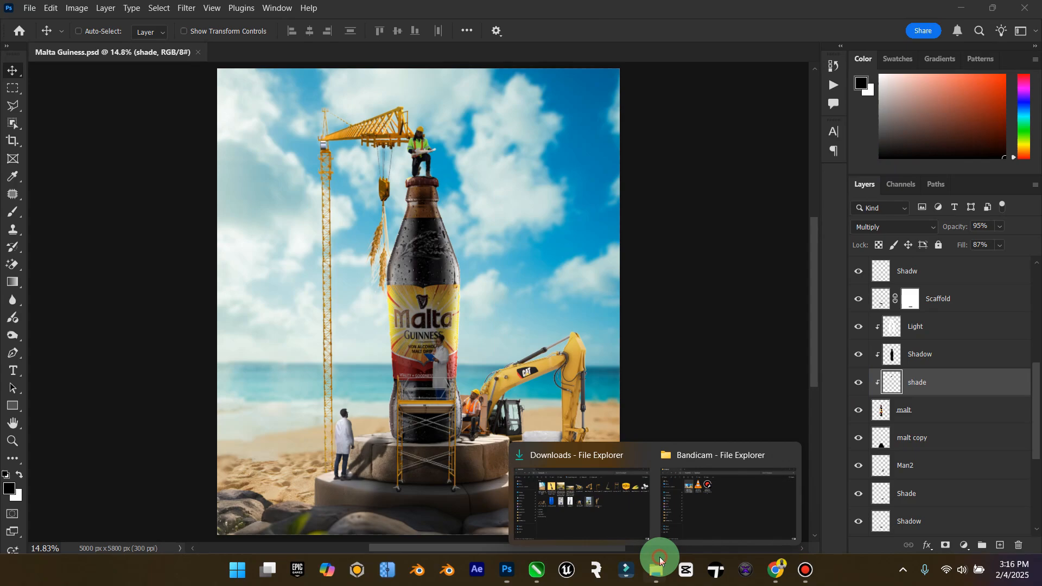
{"action": "left_click", "coordinate": [607, 504]}
{"action": "left_click", "coordinate": [52, 188]}
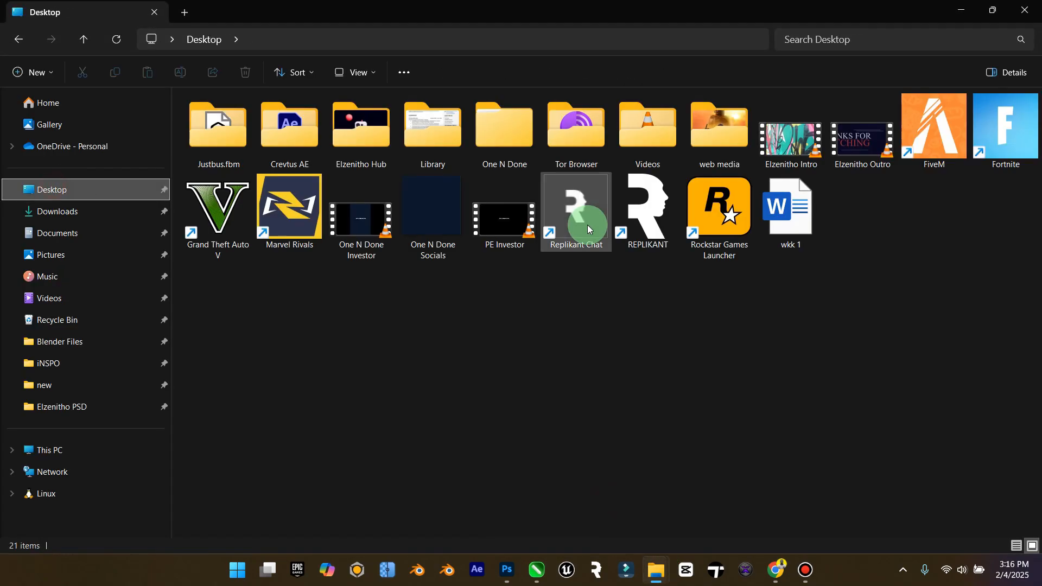
{"action": "double_click", "coordinate": [389, 159]}
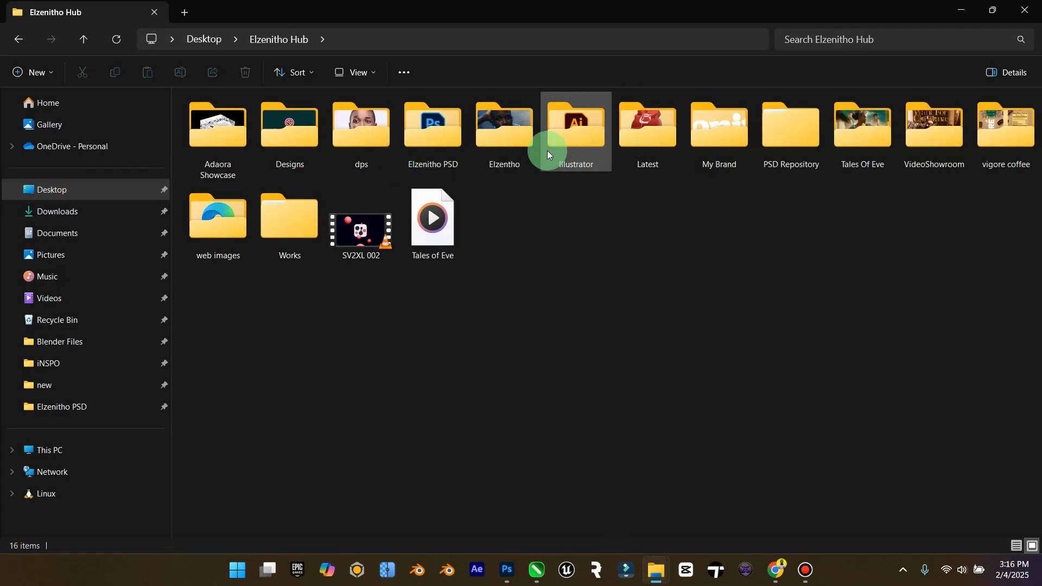
{"action": "double_click", "coordinate": [520, 151]}
{"action": "left_click", "coordinate": [279, 40]}
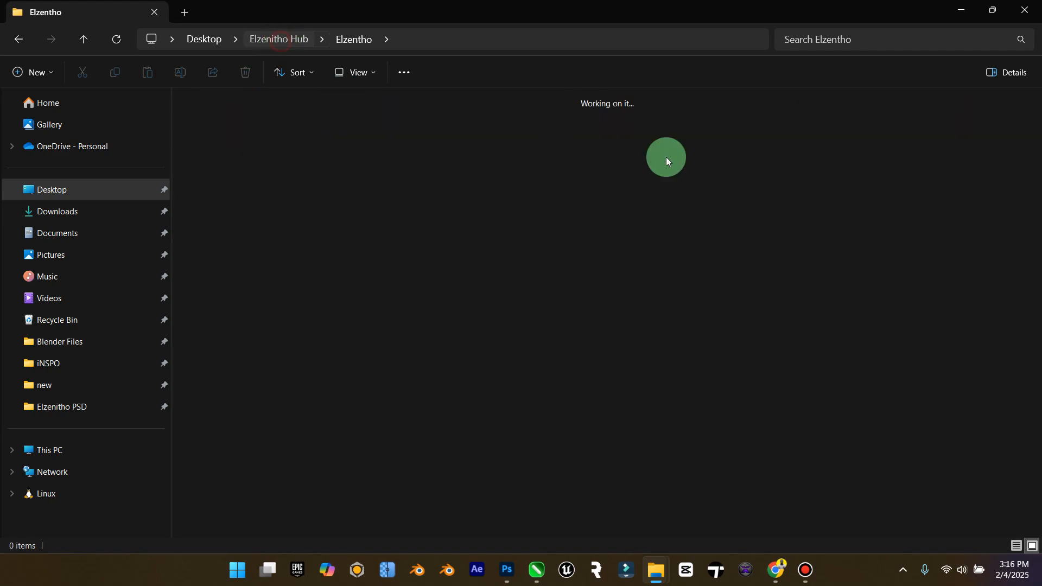
{"action": "double_click", "coordinate": [431, 154]}
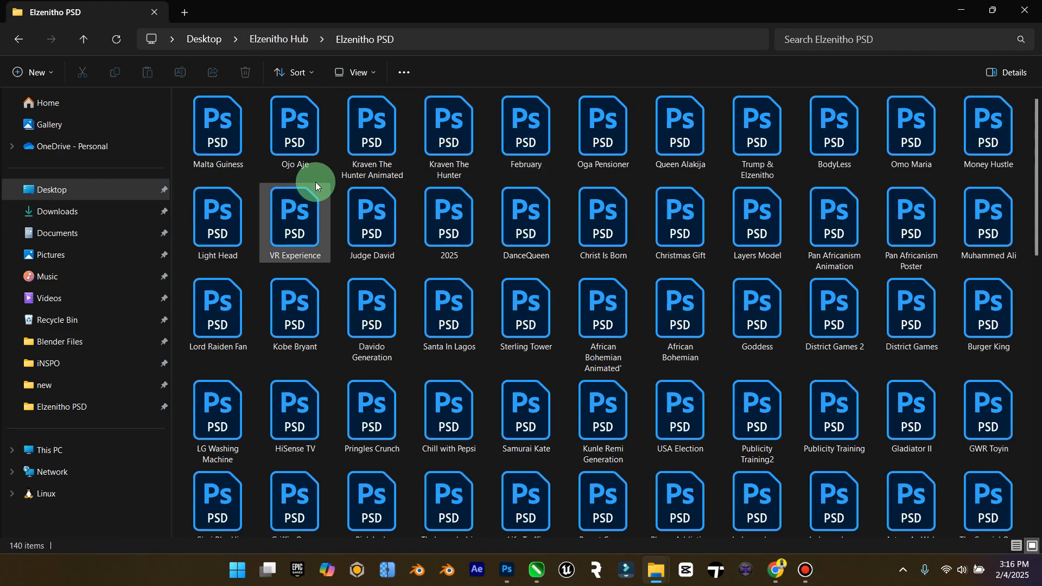
{"action": "double_click", "coordinate": [308, 145]}
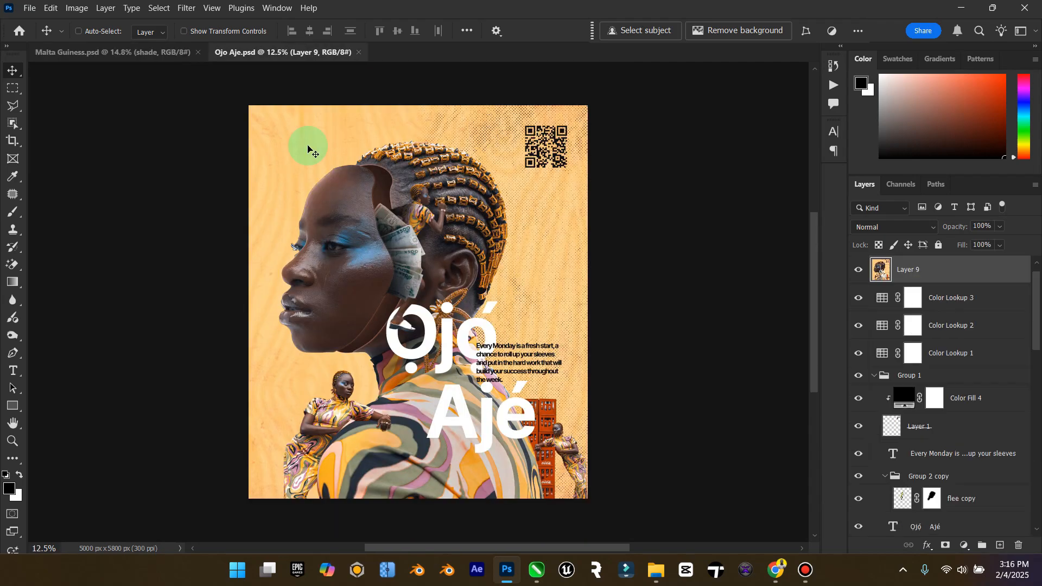
Look through the layers of Ojo Aje.psd and close the document.
{"action": "scroll", "coordinate": [974, 443], "scroll_direction": "down", "scroll_amount": 10}
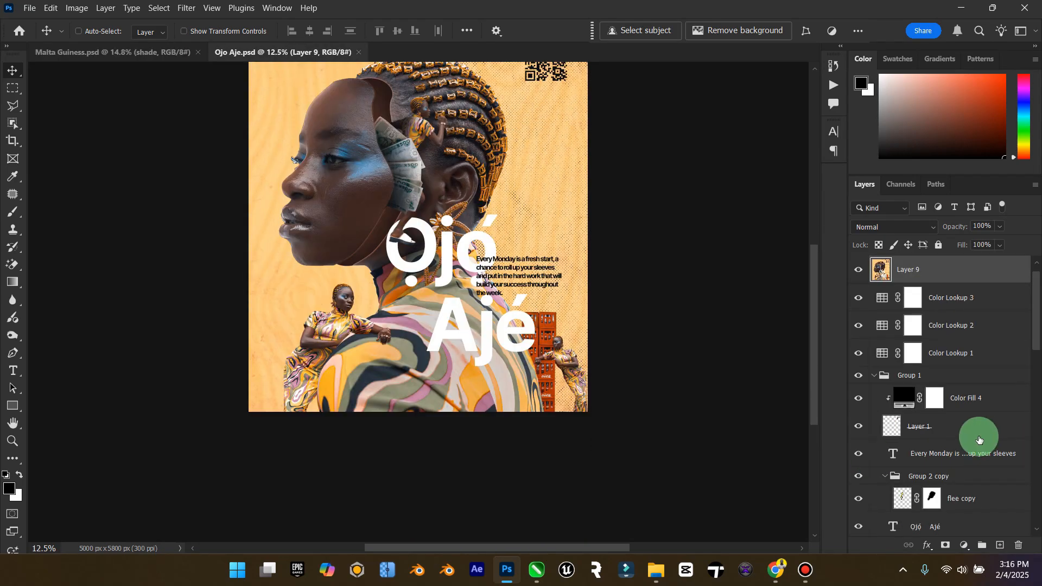
{"action": "scroll", "coordinate": [977, 437], "scroll_direction": "up", "scroll_amount": 5}
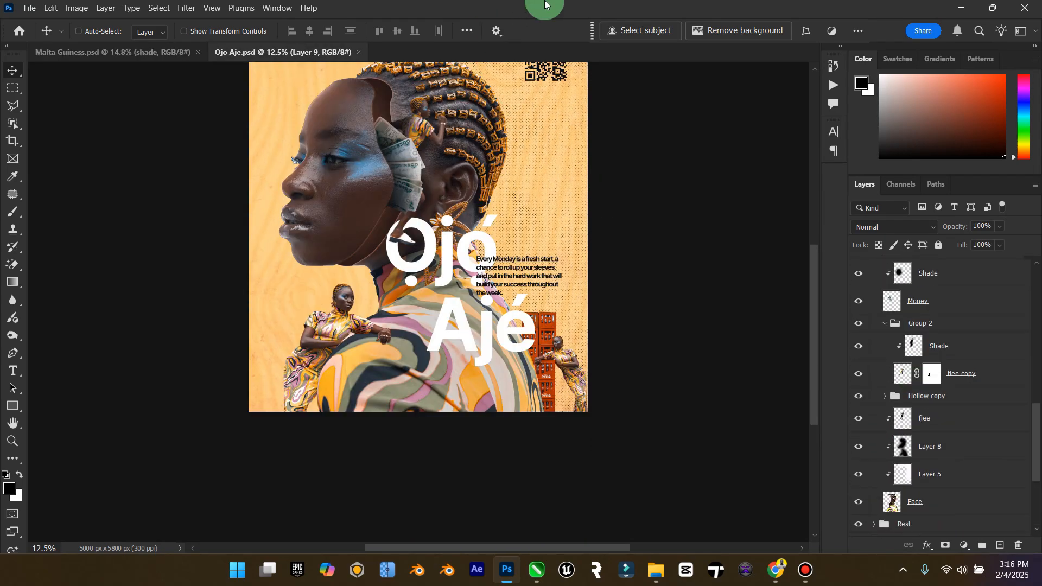
{"action": "left_click", "coordinate": [360, 51]}
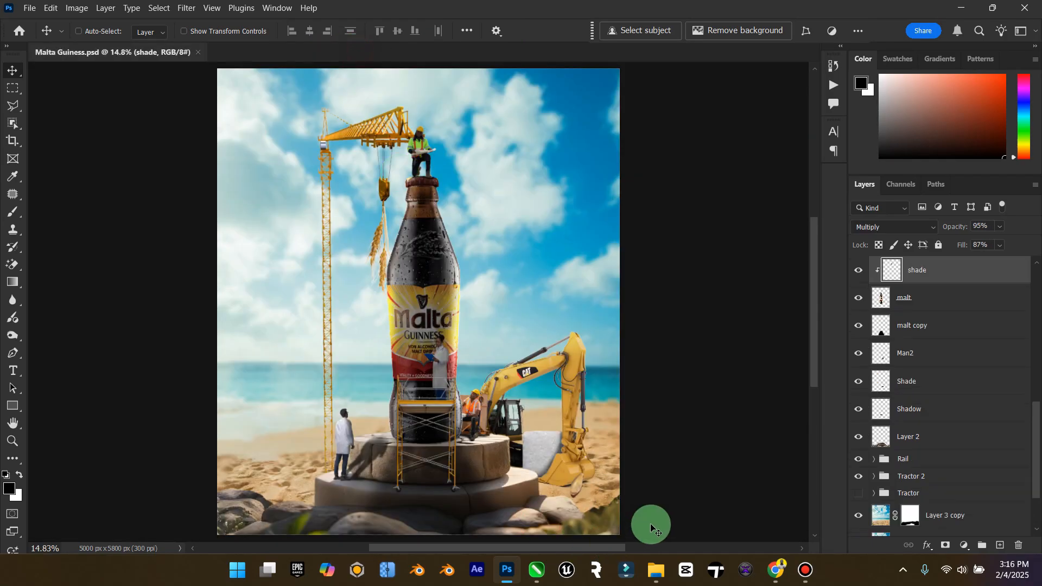
Return to the Elzenitho PSD folder in File Explorer and open the Kobe Bryant PSD.
{"action": "mouse_move", "coordinate": [656, 569]}
{"action": "left_click", "coordinate": [570, 489]}
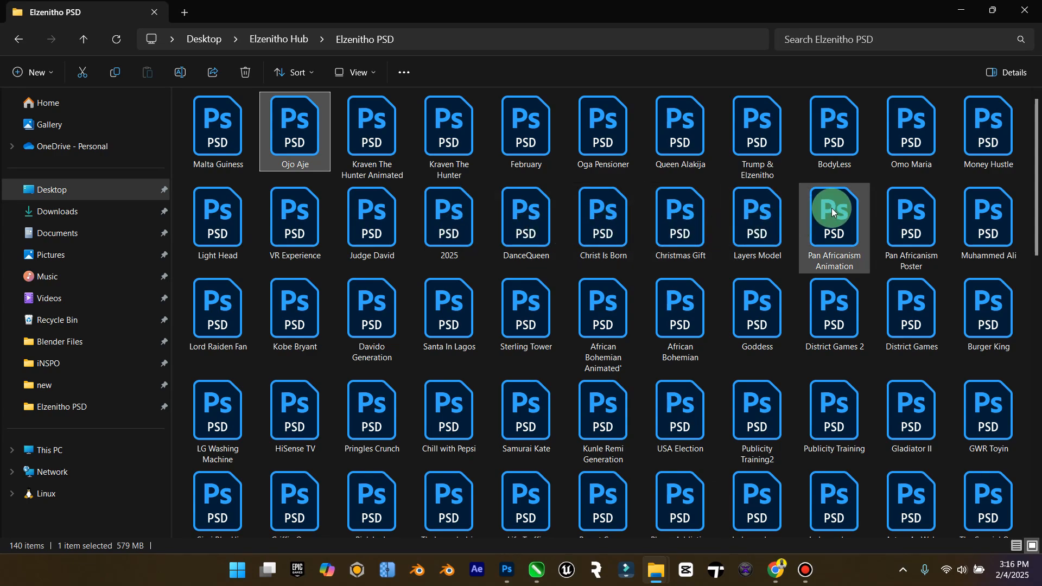
{"action": "double_click", "coordinate": [326, 322]}
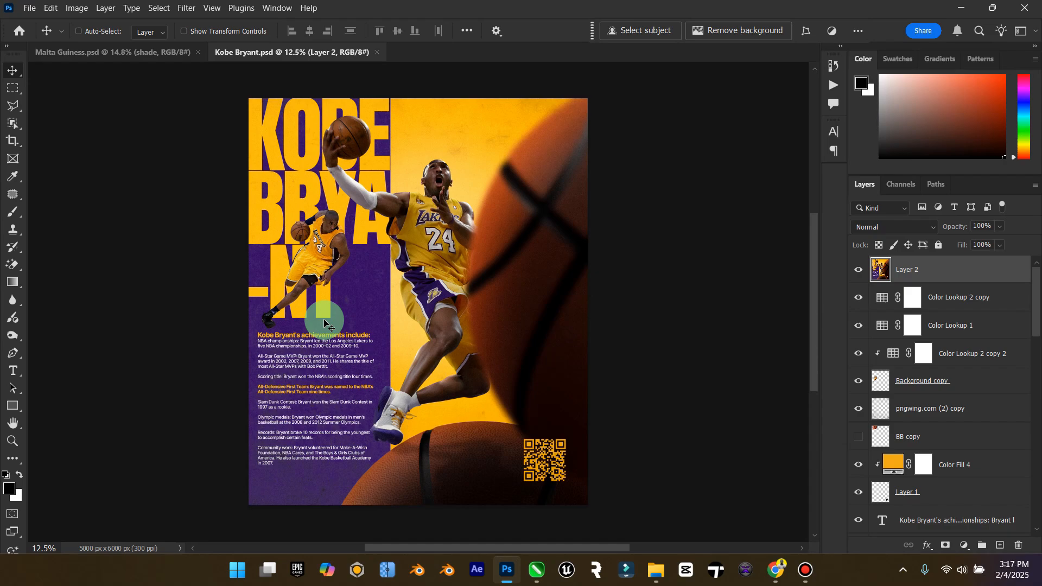
Look through the layers of Kobe Bryant.psd and close the document.
{"action": "scroll", "coordinate": [987, 496], "scroll_direction": "down", "scroll_amount": 10}
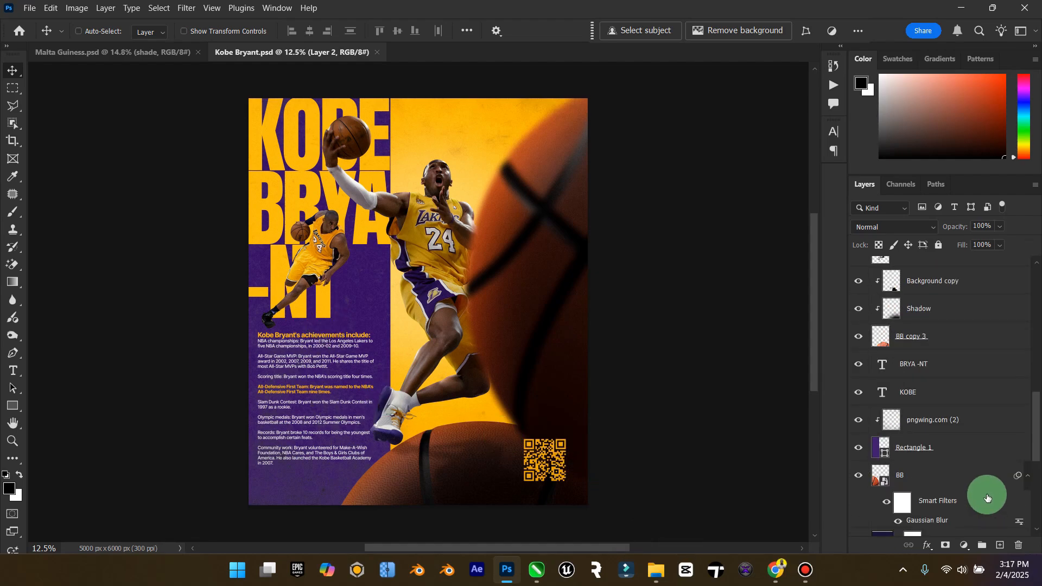
{"action": "scroll", "coordinate": [899, 403], "scroll_direction": "up", "scroll_amount": 10}
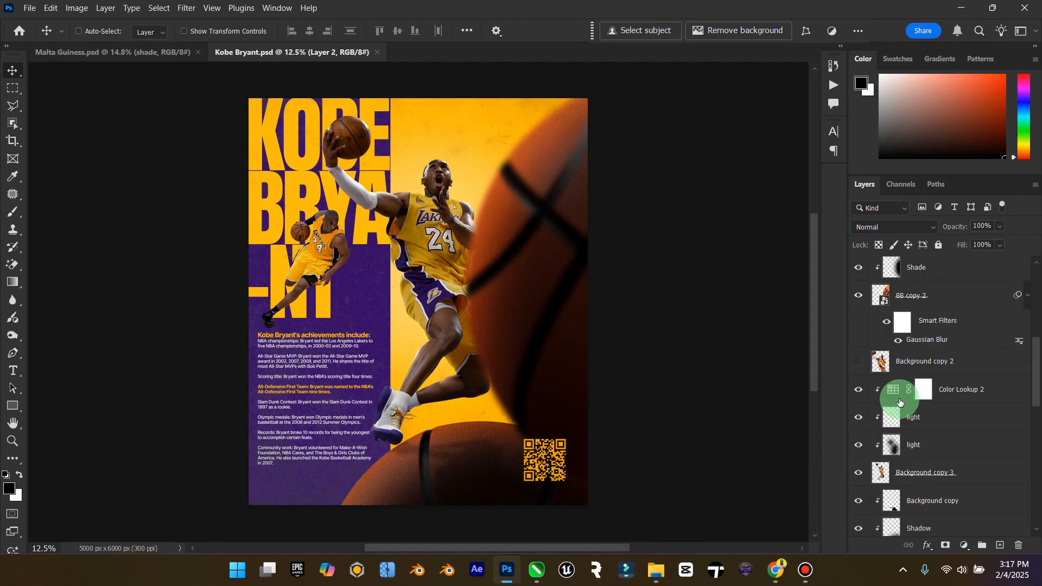
{"action": "left_click", "coordinate": [377, 52]}
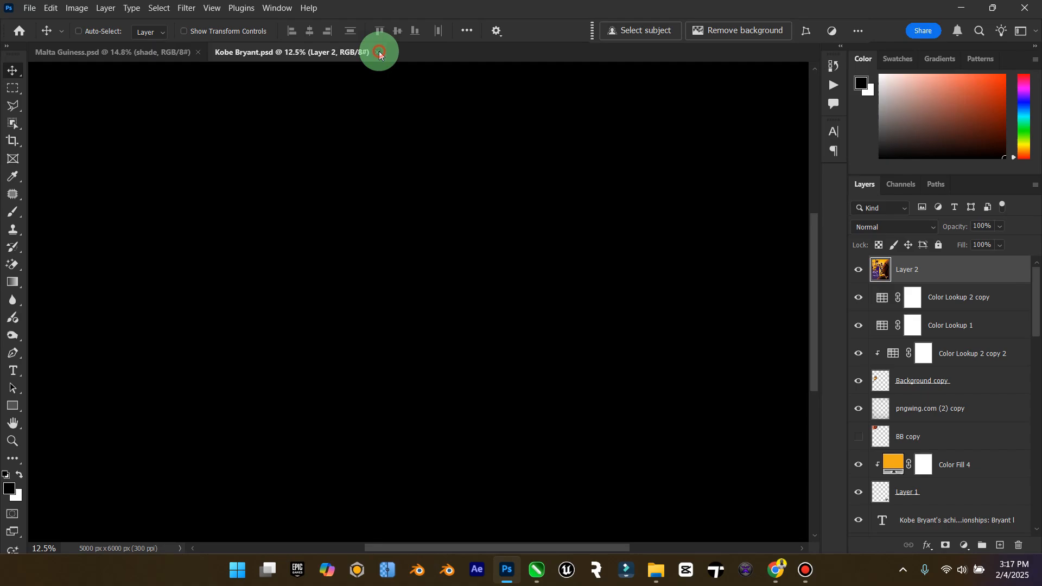
Switch to the Elzenitho PSD folder in File Explorer and open the Oga Pensioner PSD.
{"action": "mouse_move", "coordinate": [650, 568]}
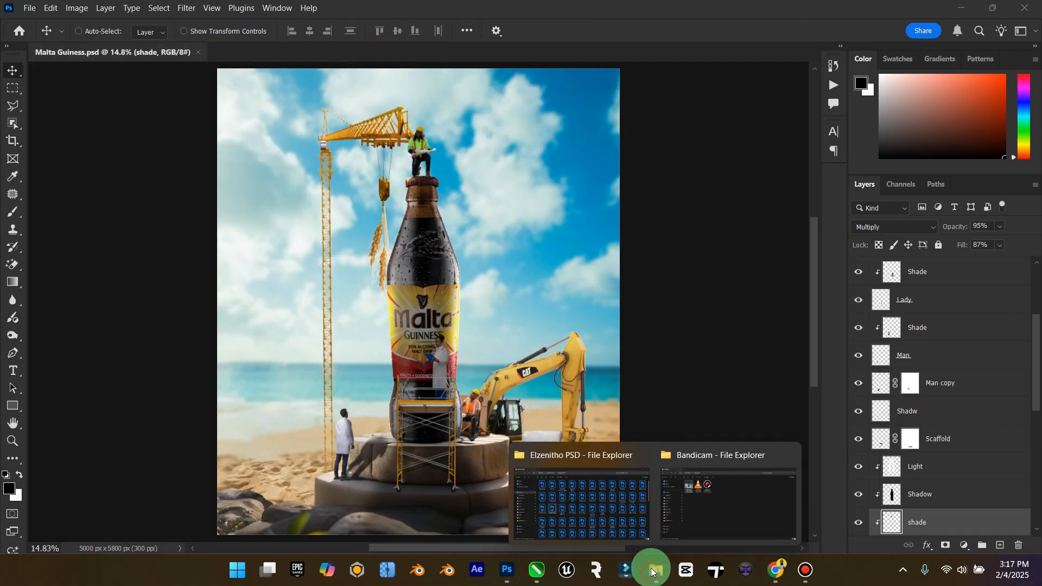
{"action": "left_click", "coordinate": [639, 484]}
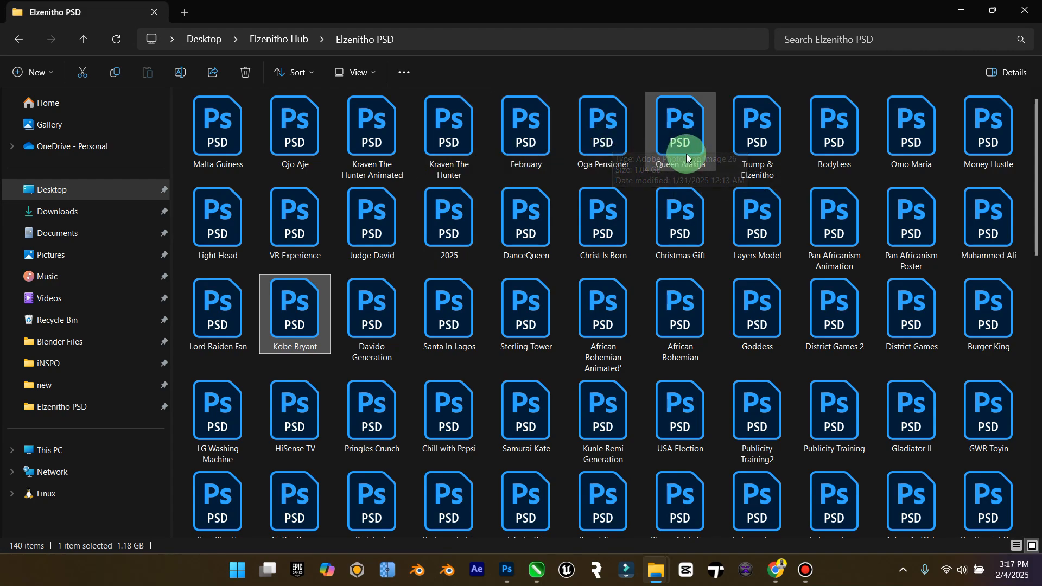
{"action": "left_click", "coordinate": [587, 145]}
{"action": "double_click", "coordinate": [588, 145]}
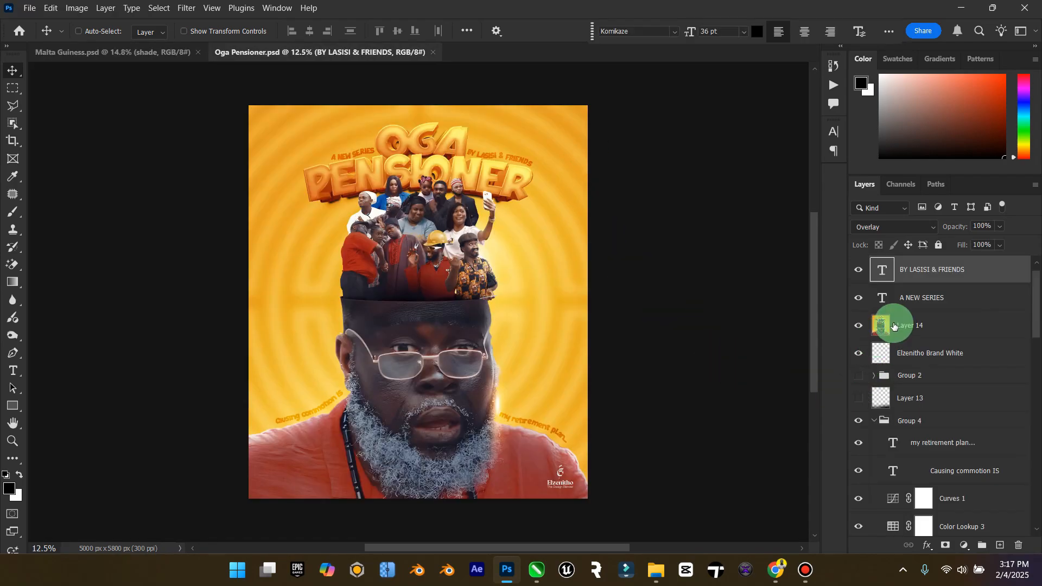
Find the LightGLow copy 5 layer in Oga Pensioner.psd and copy it into the Malta Guiness composite.
{"action": "scroll", "coordinate": [891, 347], "scroll_direction": "down", "scroll_amount": 10}
{"action": "scroll", "coordinate": [895, 326], "scroll_direction": "down", "scroll_amount": 5}
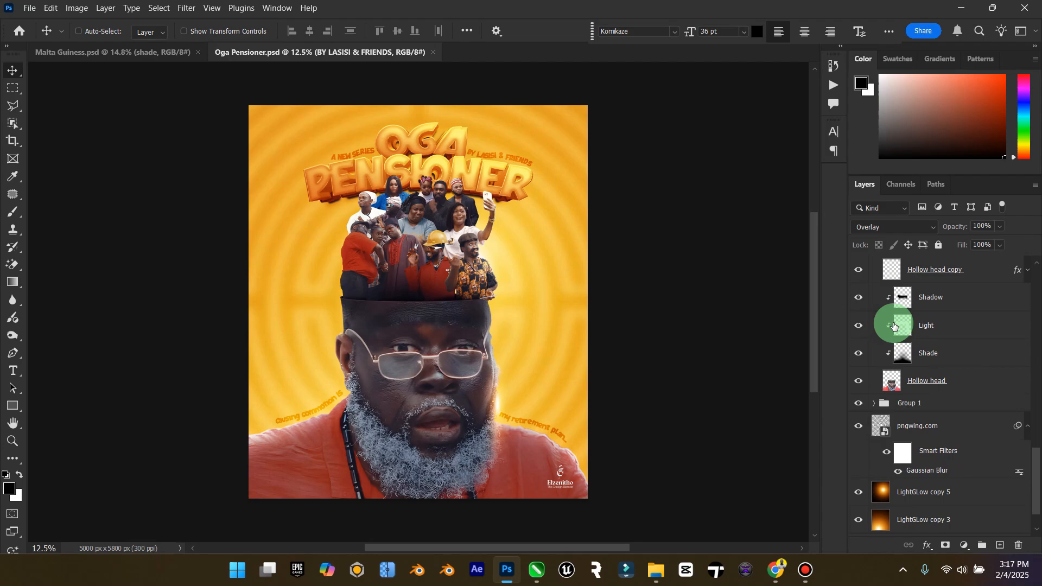
{"action": "left_click", "coordinate": [930, 491]}
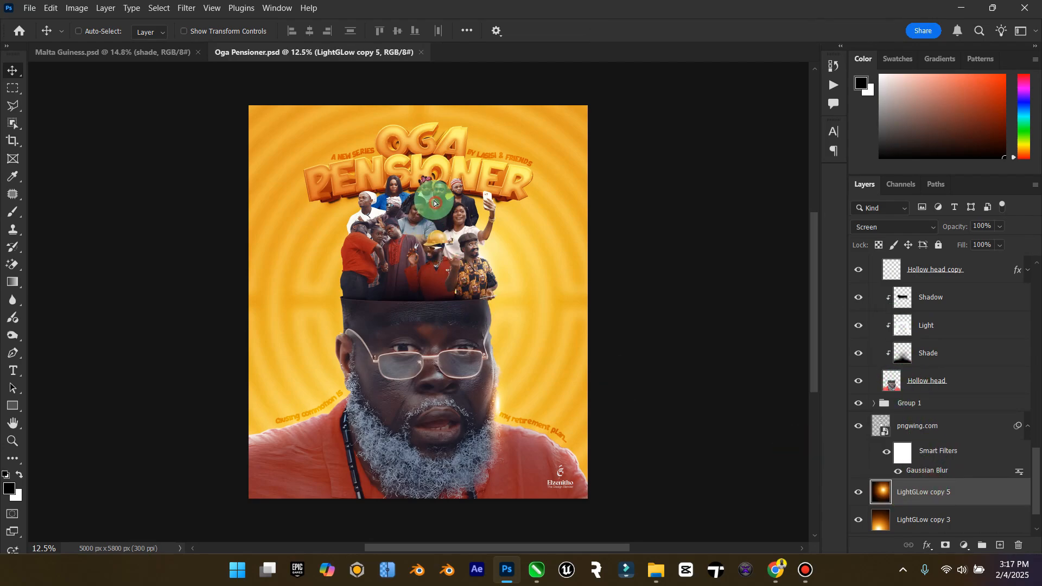
{"action": "left_click", "coordinate": [158, 52]}
{"action": "left_click_drag", "start_coordinate": [459, 164], "coordinate": [458, 165]}
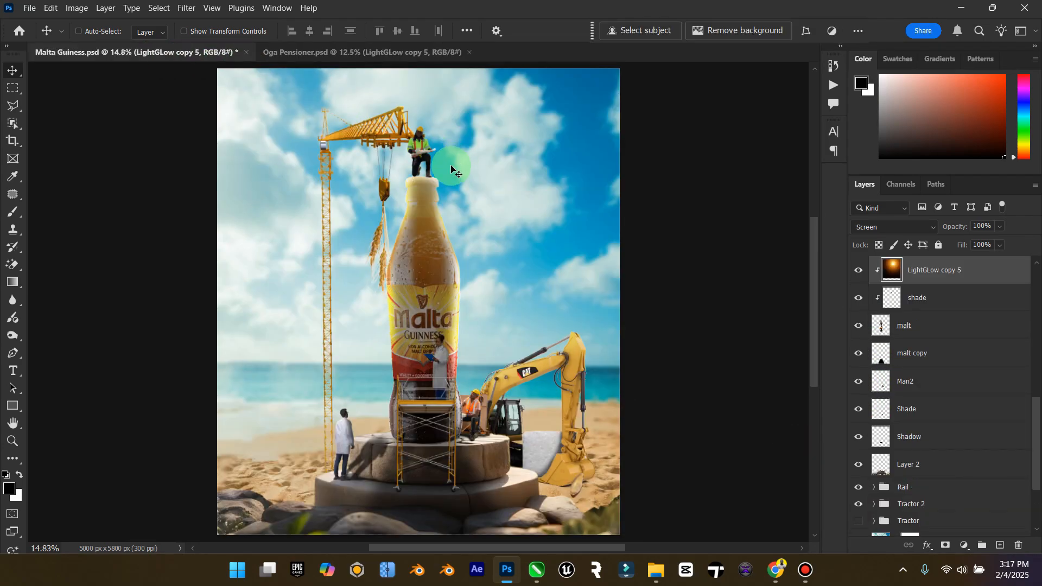
Release LightGLow copy 5 from the bottle's clipping group above the Light layer and close Oga Pensioner.psd.
{"action": "scroll", "coordinate": [977, 324], "scroll_direction": "up", "scroll_amount": 4}
{"action": "scroll", "coordinate": [959, 448], "scroll_direction": "down", "scroll_amount": 3}
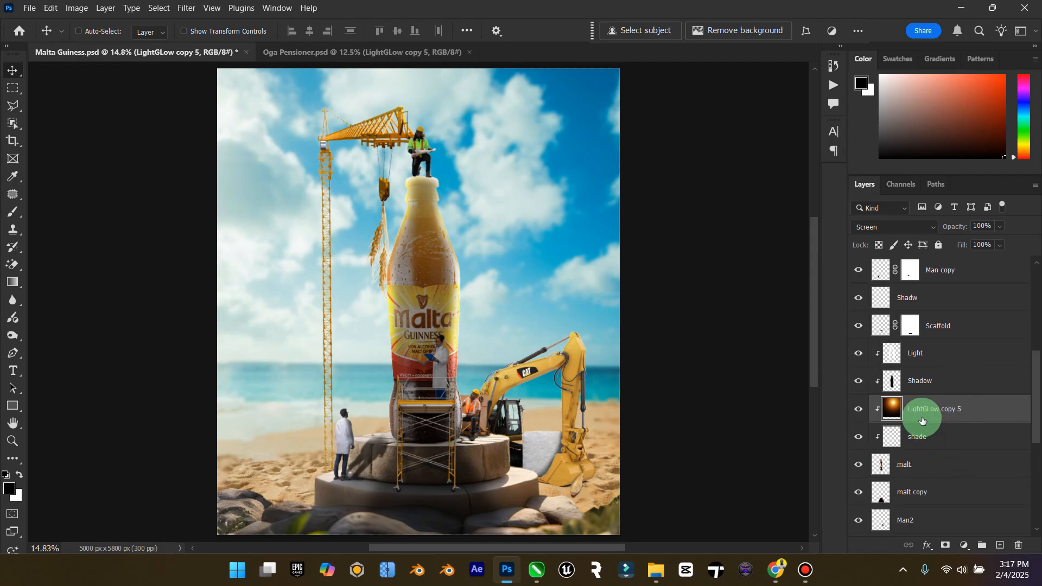
{"action": "left_click_drag", "start_coordinate": [931, 410], "coordinate": [930, 349]}
{"action": "right_click", "coordinate": [934, 343]}
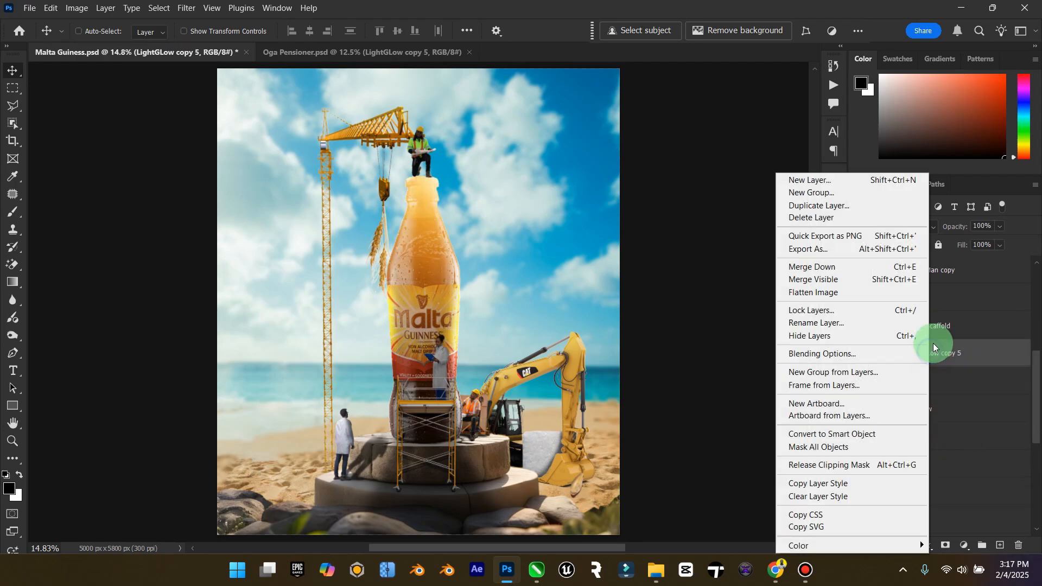
{"action": "left_click", "coordinate": [861, 465]}
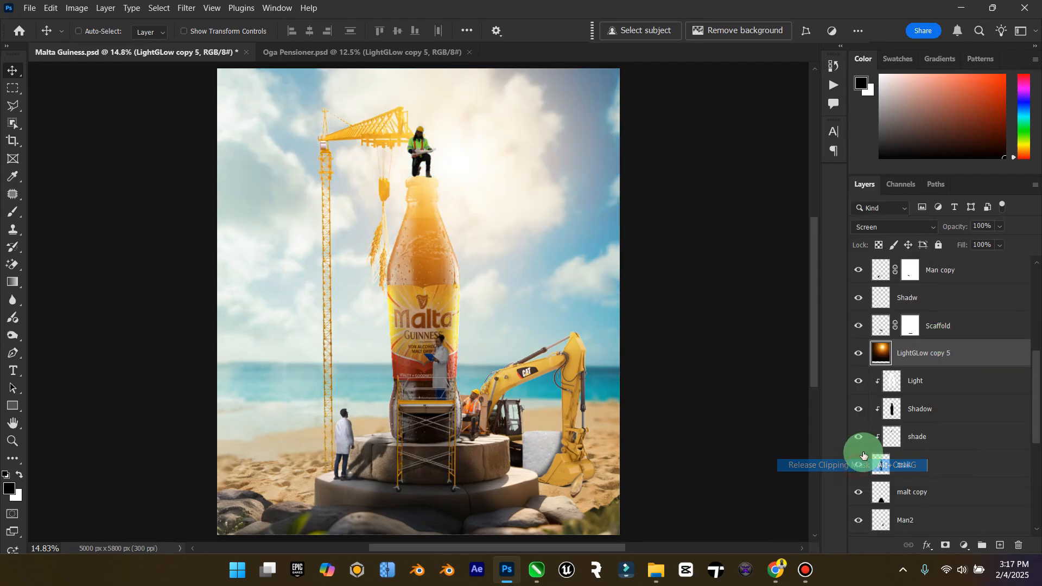
{"action": "left_click", "coordinate": [470, 53]}
Place LightGLow copy 5 between the Tractor group and Layer 3 copy, and shift its glow to the upper-left corner of the sky.
{"action": "left_click_drag", "start_coordinate": [920, 348], "coordinate": [952, 479]}
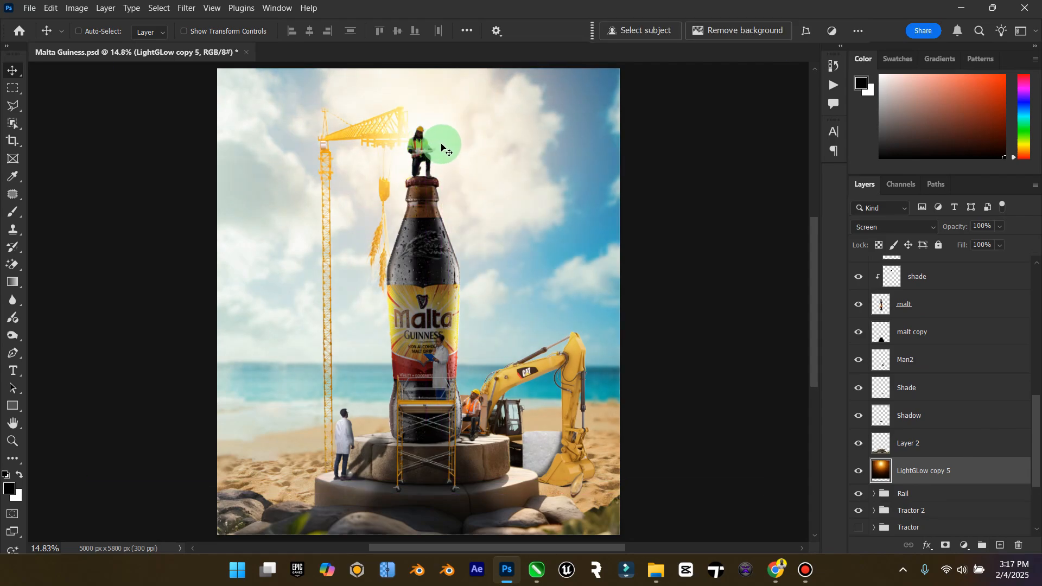
{"action": "left_click_drag", "start_coordinate": [441, 148], "coordinate": [458, 175]}
{"action": "scroll", "coordinate": [1007, 461], "scroll_direction": "down", "scroll_amount": 1}
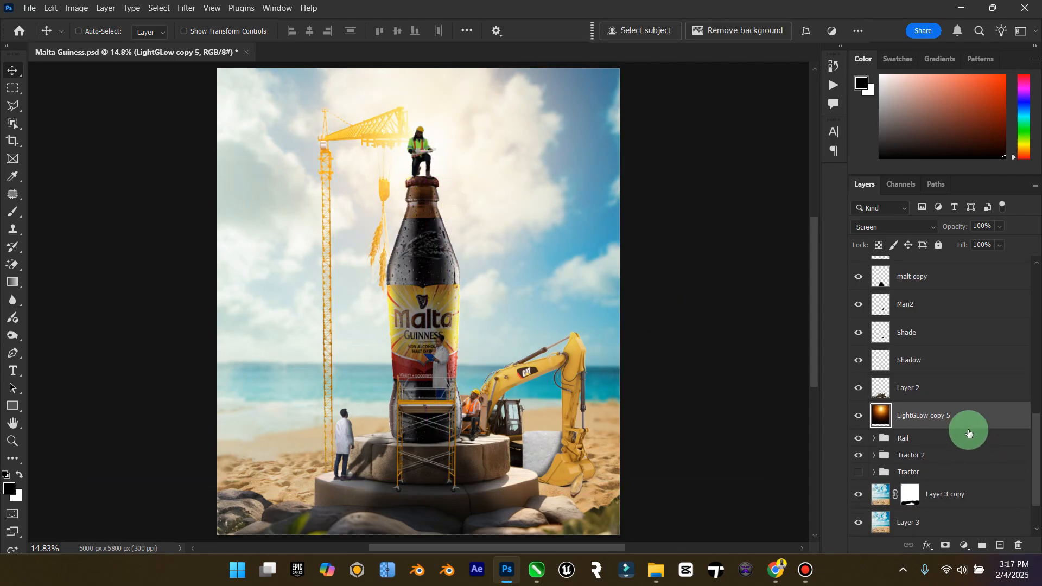
{"action": "left_click_drag", "start_coordinate": [969, 434], "coordinate": [947, 479]}
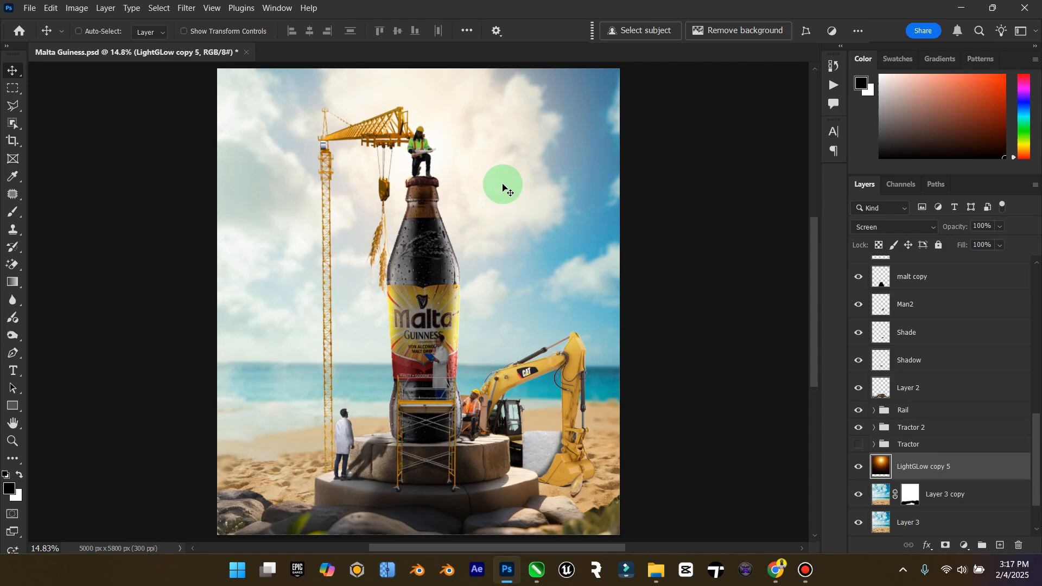
{"action": "left_click_drag", "start_coordinate": [500, 186], "coordinate": [327, 231]}
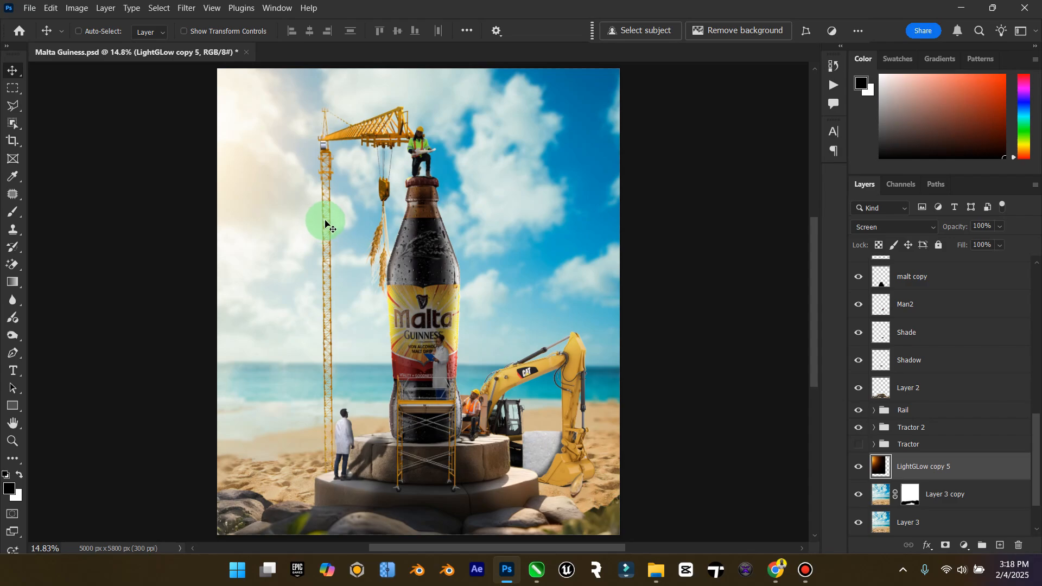
{"action": "left_click_drag", "start_coordinate": [325, 223], "coordinate": [935, 406]}
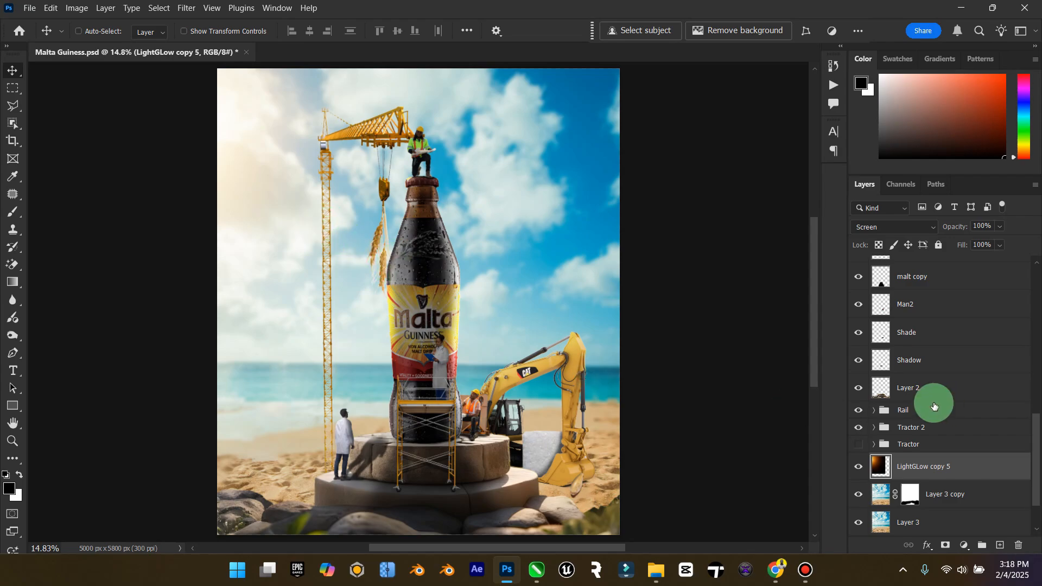
Set the malt copy shadow layer's opacity to 77% and its fill to 79%.
{"action": "scroll", "coordinate": [935, 409], "scroll_direction": "up", "scroll_amount": 2}
{"action": "left_click", "coordinate": [921, 333]}
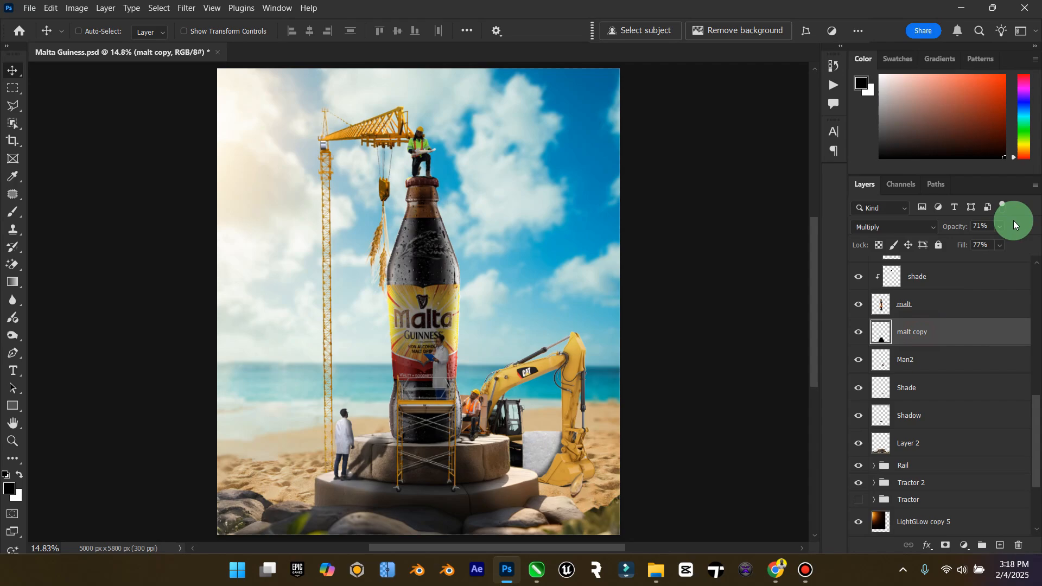
{"action": "left_click_drag", "start_coordinate": [1021, 264], "coordinate": [997, 224]}
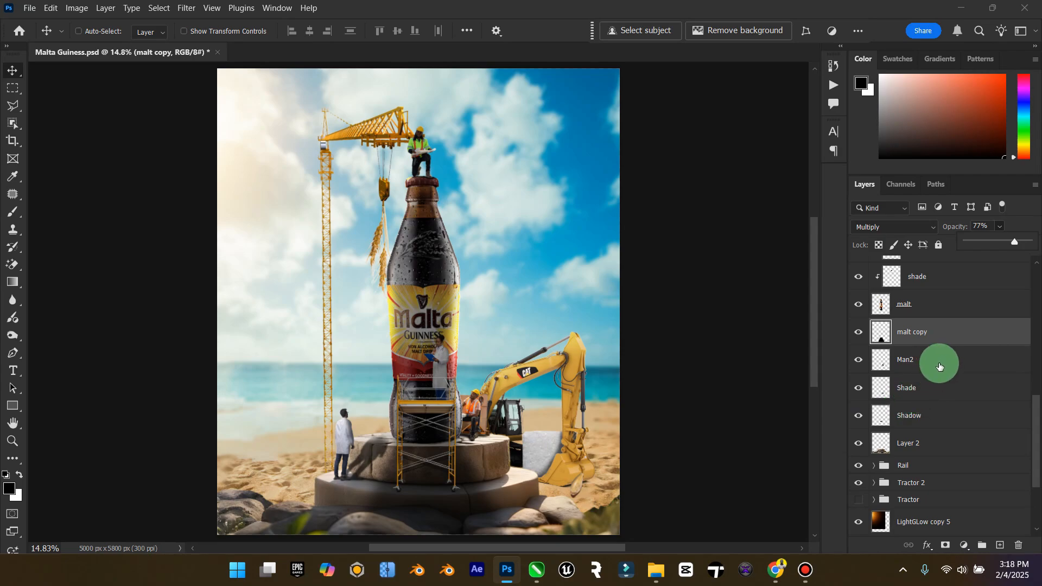
Examine the layer stack for elements that still need shading, toggling the Rail group's visibility to check its contents.
{"action": "scroll", "coordinate": [940, 367], "scroll_direction": "up", "scroll_amount": 2}
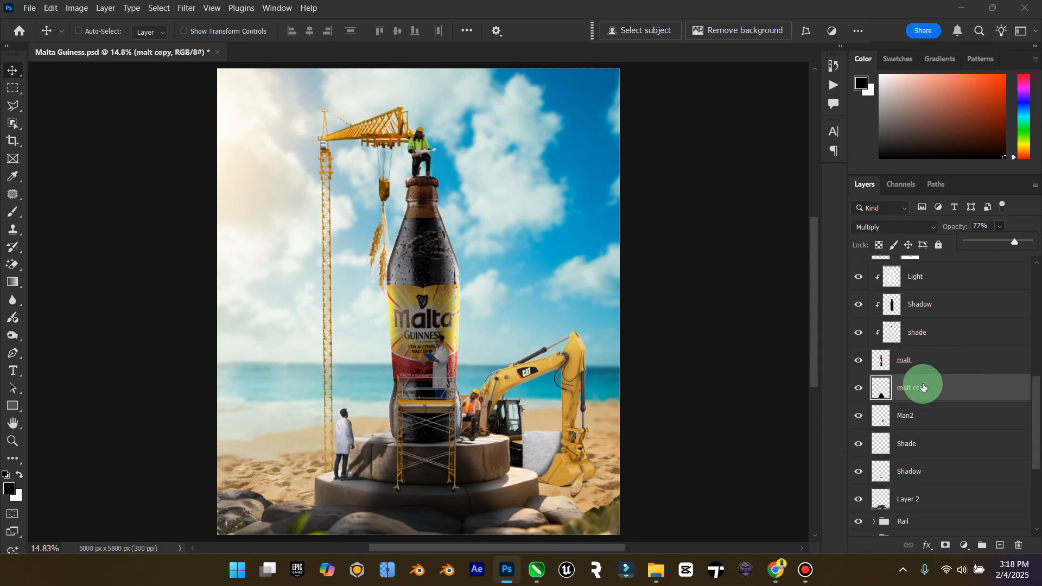
{"action": "scroll", "coordinate": [923, 387], "scroll_direction": "up", "scroll_amount": 6}
{"action": "scroll", "coordinate": [936, 393], "scroll_direction": "up", "scroll_amount": 3}
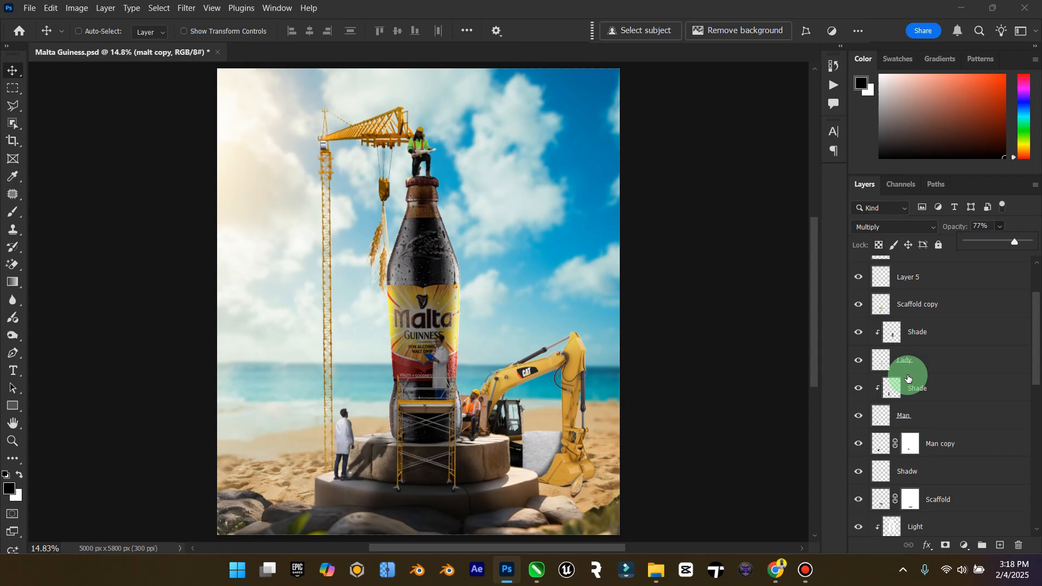
{"action": "scroll", "coordinate": [908, 378], "scroll_direction": "down", "scroll_amount": 5}
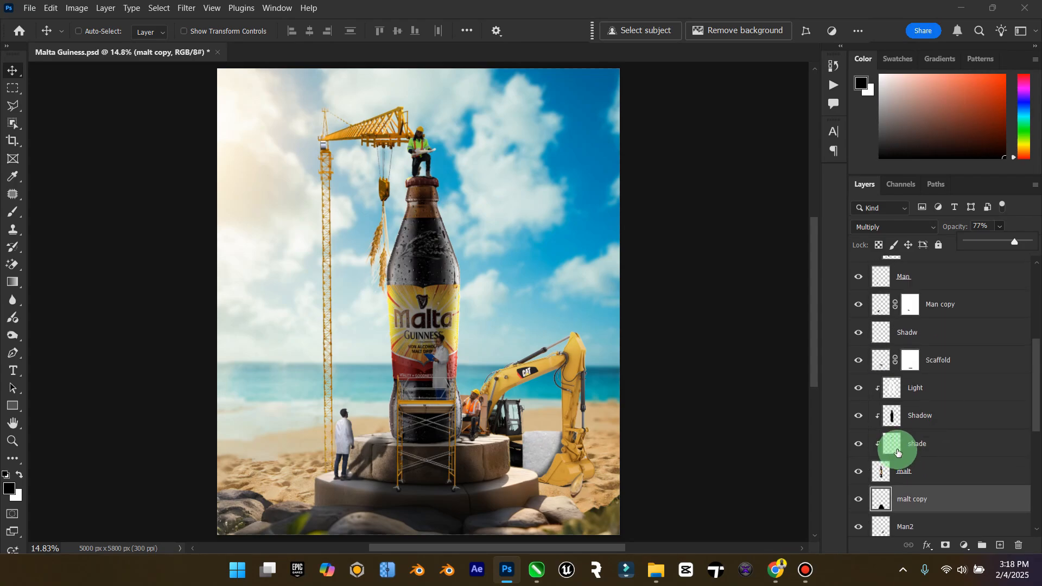
{"action": "scroll", "coordinate": [899, 453], "scroll_direction": "down", "scroll_amount": 7}
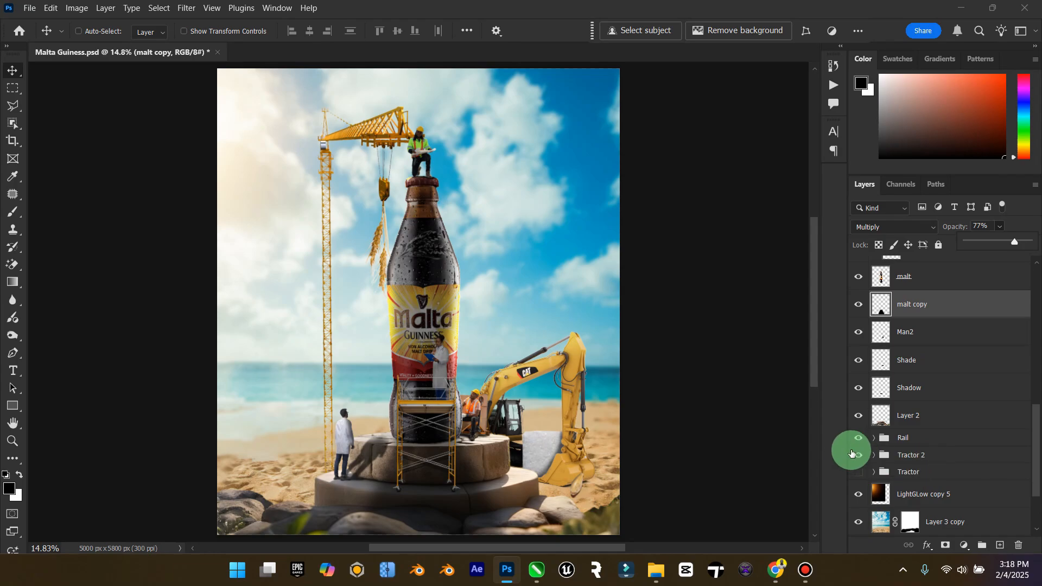
{"action": "left_click", "coordinate": [858, 439]}
{"action": "left_click", "coordinate": [858, 441]}
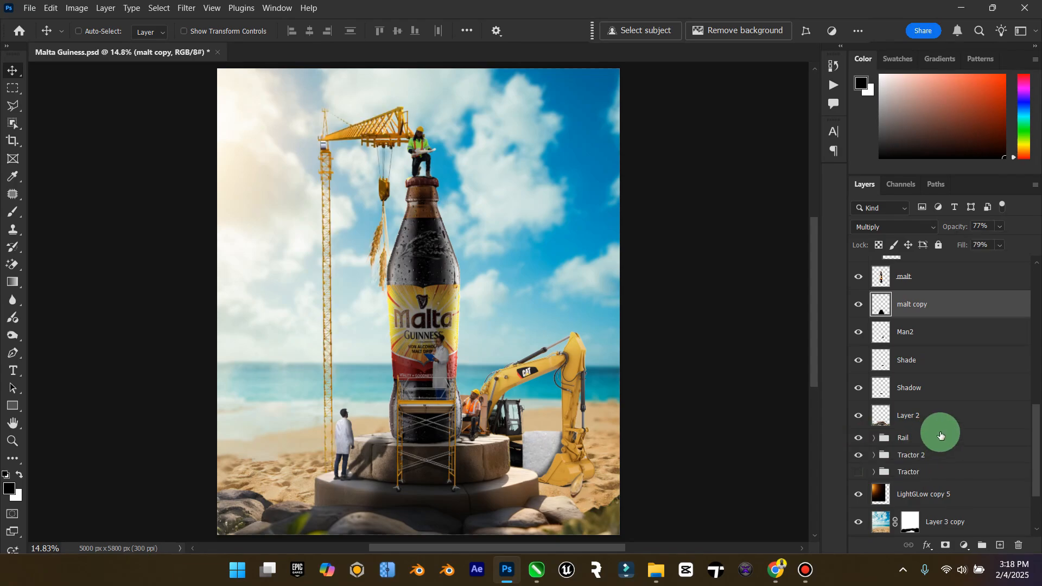
{"action": "scroll", "coordinate": [941, 412], "scroll_direction": "up", "scroll_amount": 8}
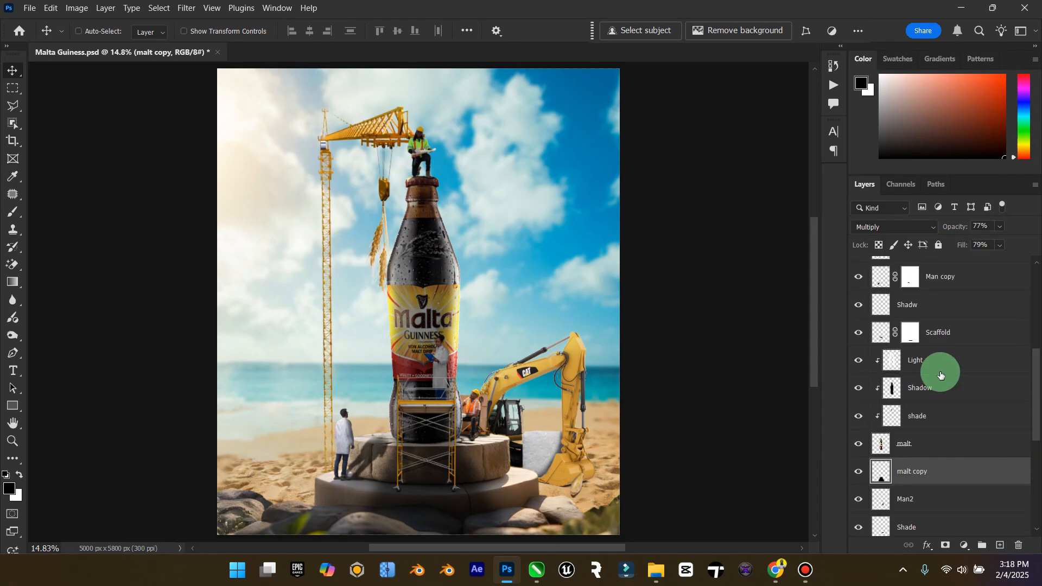
{"action": "scroll", "coordinate": [941, 375], "scroll_direction": "down", "scroll_amount": 1}
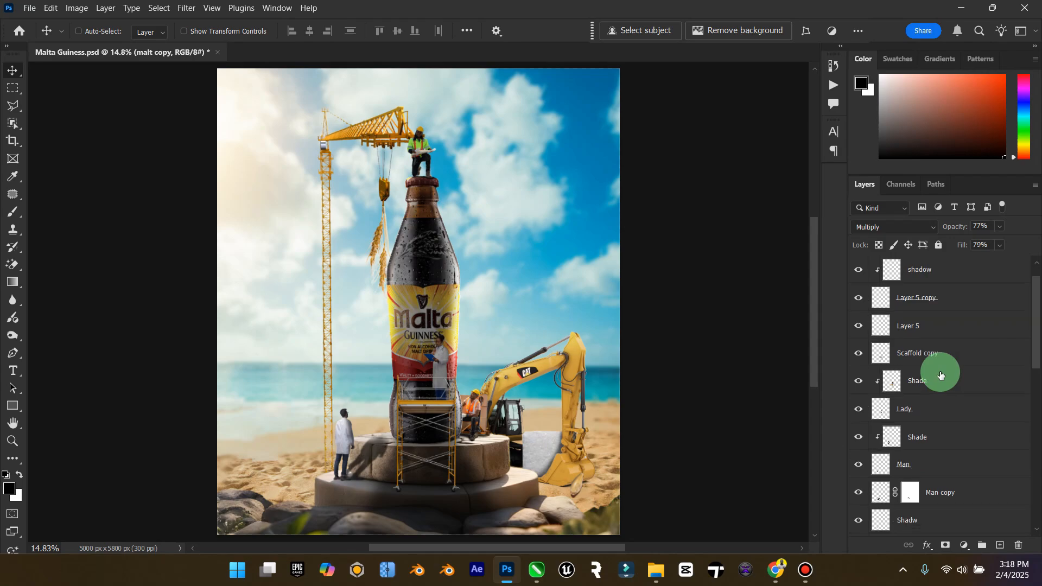
Add a new layer above Scaffold copy, clip it to that layer and rename it Shade.
{"action": "left_click", "coordinate": [907, 363]}
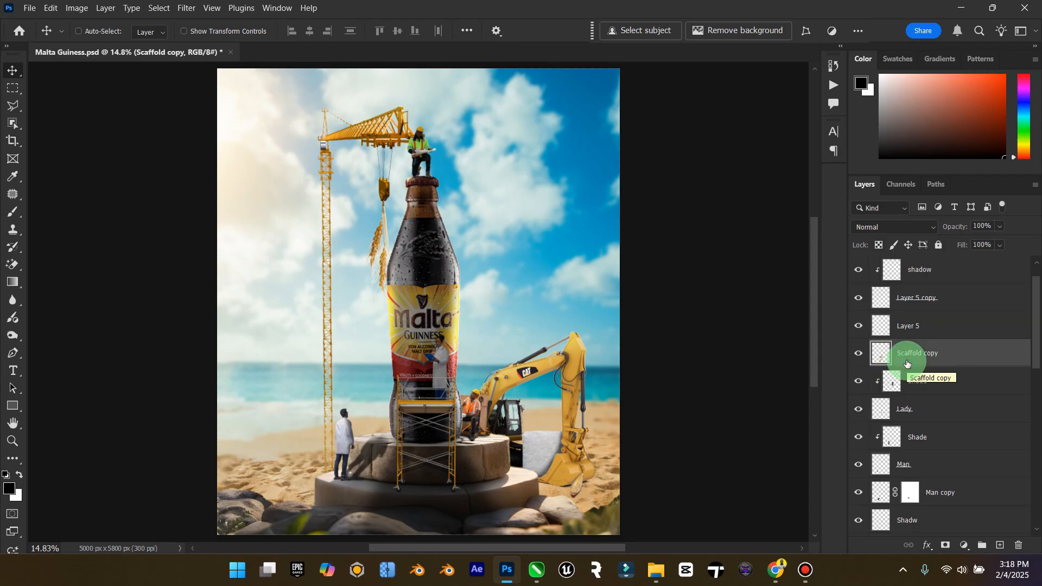
{"action": "scroll", "coordinate": [917, 374], "scroll_direction": "up", "scroll_amount": 1}
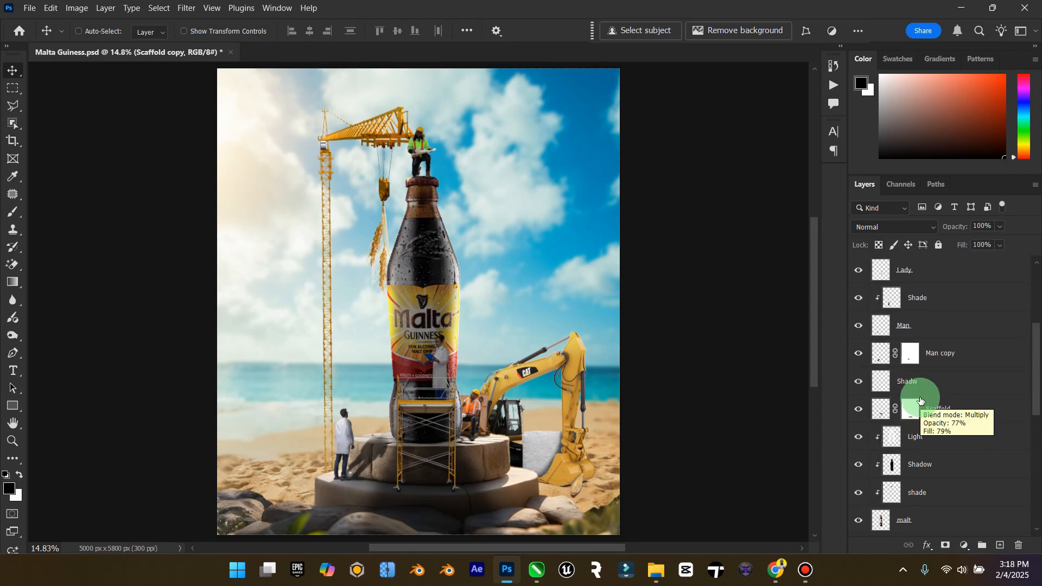
{"action": "left_click", "coordinate": [1000, 545]}
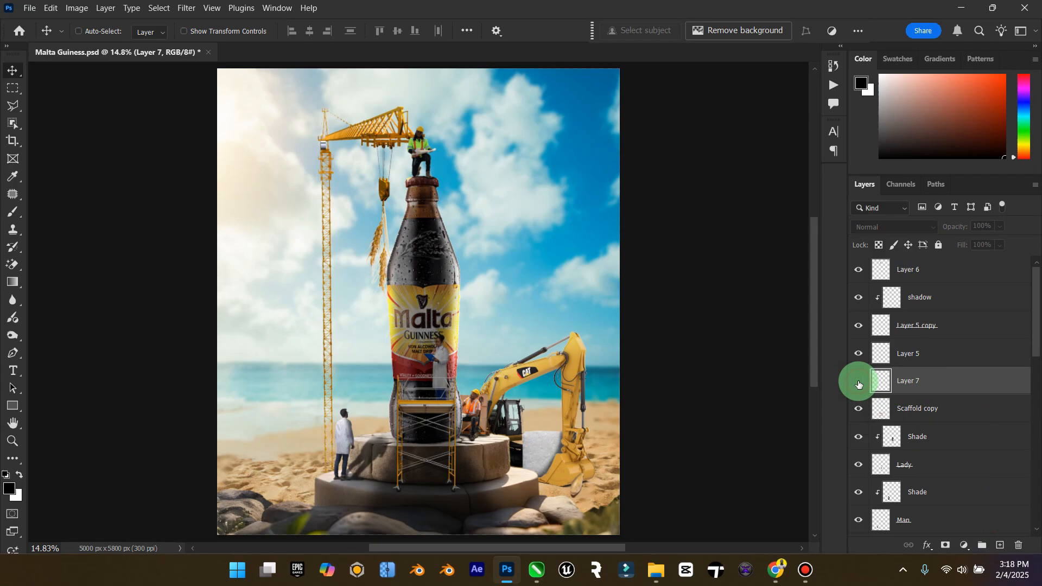
{"action": "right_click", "coordinate": [920, 384]}
{"action": "left_click", "coordinate": [952, 323]}
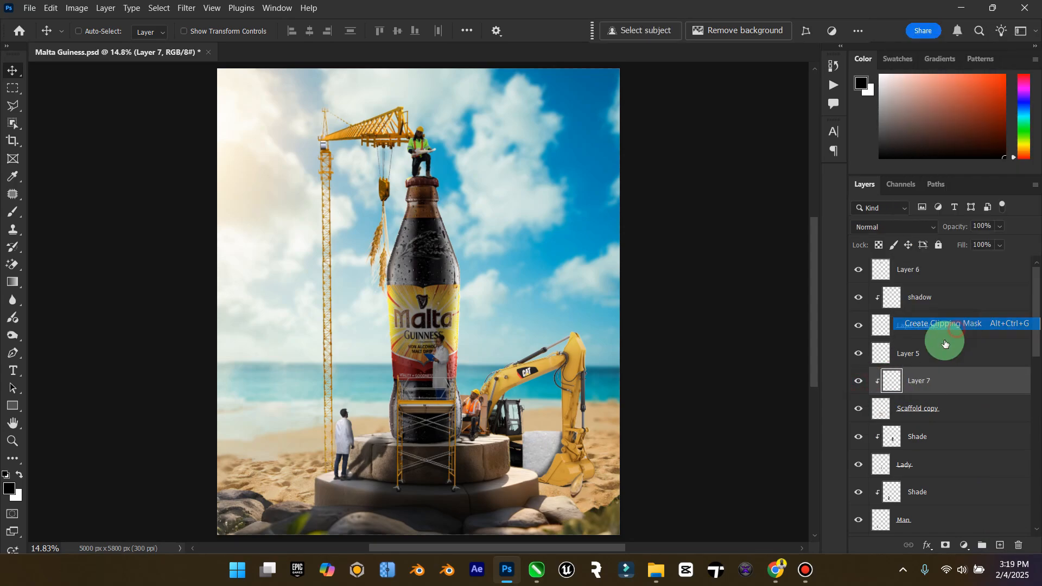
{"action": "double_click", "coordinate": [908, 391]}
{"action": "key", "text": "Caps_Lock"}
{"action": "type", "text": "Shade"}
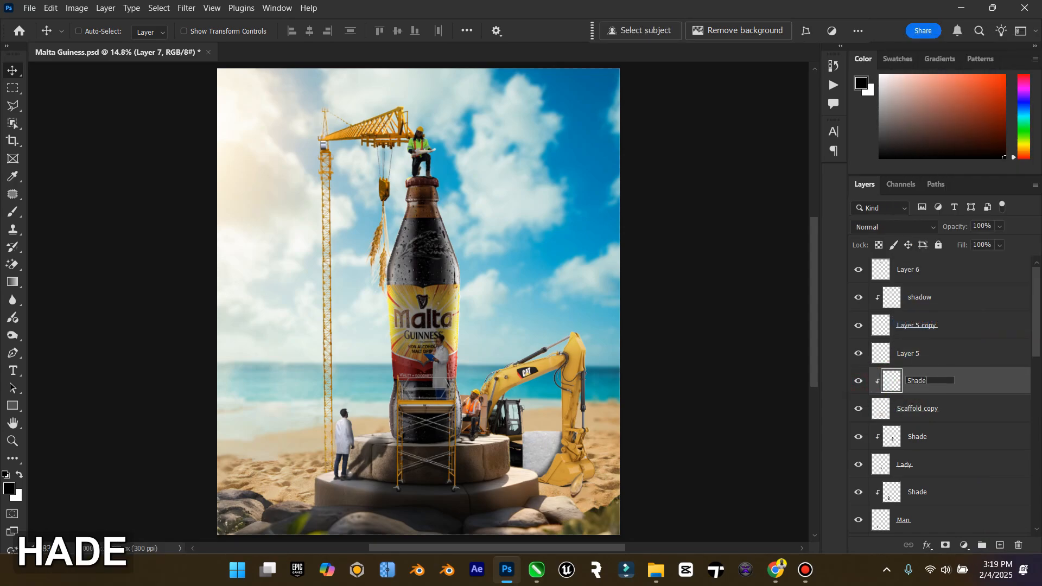
{"action": "key", "text": "Return"}
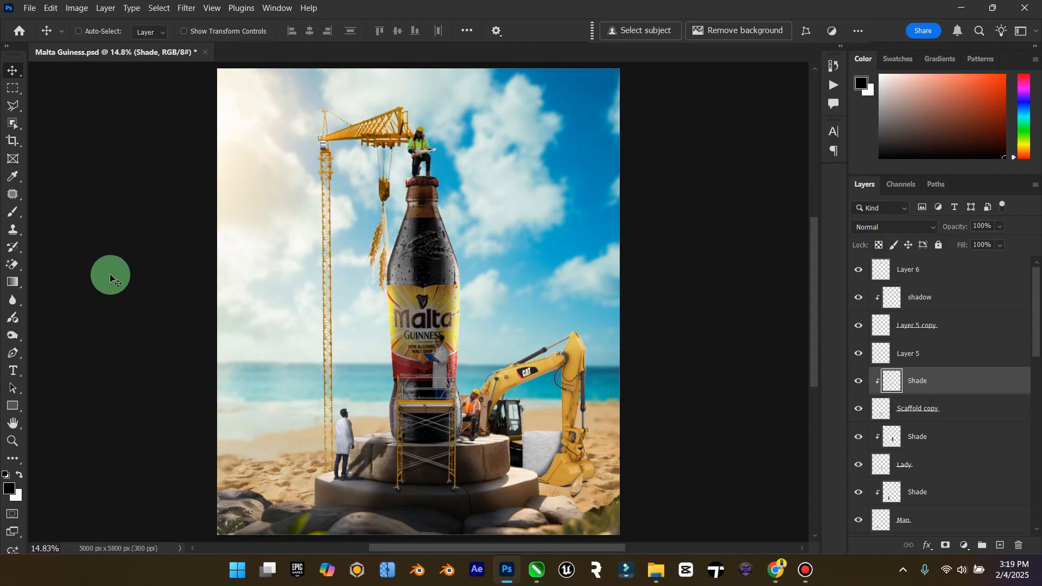
Paint black over the scaffold on its Shade layer with a 1400 px Brush and set the layer's blend mode to Multiply.
{"action": "left_click", "coordinate": [13, 212]}
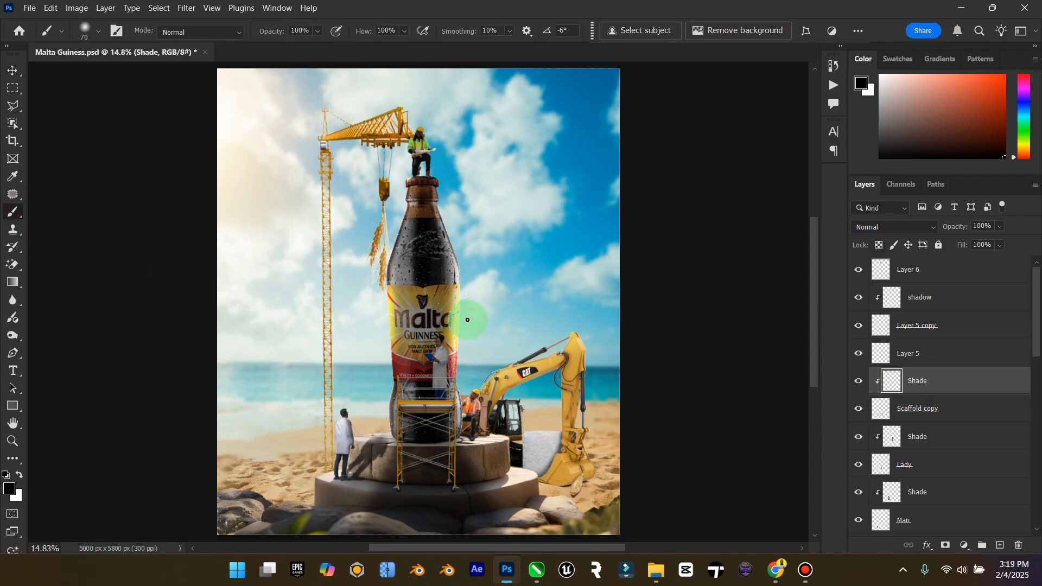
{"action": "key", "text": "bracketright"}
{"action": "key", "text": "bracketright"}
{"action": "key", "text": "bracketright"}
{"action": "key", "text": "bracketright"}
{"action": "key", "text": "bracketright"}
{"action": "key", "text": "bracketright"}
{"action": "key", "text": "bracketright"}
{"action": "key", "text": "bracketright"}
{"action": "key", "text": "bracketright"}
{"action": "key", "text": "bracketright"}
{"action": "key", "text": "bracketright"}
{"action": "key", "text": "bracketright"}
{"action": "key", "text": "bracketright"}
{"action": "key", "text": "bracketright"}
{"action": "key", "text": "bracketright"}
{"action": "key", "text": "bracketright"}
{"action": "key", "text": "bracketright"}
{"action": "key", "text": "bracketright"}
{"action": "key", "text": "bracketright"}
{"action": "key", "text": "bracketright"}
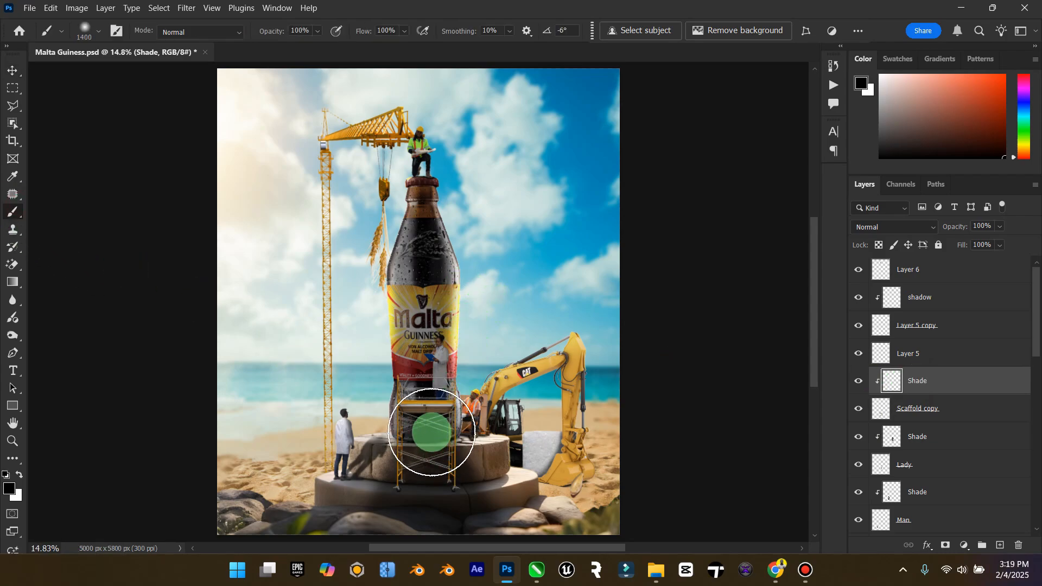
{"action": "mouse_move", "coordinate": [430, 433]}
{"action": "left_mouse_down"}
{"action": "mouse_move", "coordinate": [424, 470]}
{"action": "mouse_move", "coordinate": [424, 432]}
{"action": "mouse_move", "coordinate": [416, 444]}
{"action": "mouse_move", "coordinate": [435, 435]}
{"action": "mouse_move", "coordinate": [433, 481]}
{"action": "mouse_move", "coordinate": [388, 459]}
{"action": "mouse_move", "coordinate": [402, 499]}
{"action": "mouse_move", "coordinate": [932, 206]}
{"action": "left_mouse_up"}
{"action": "left_click", "coordinate": [917, 226]}
{"action": "left_click", "coordinate": [882, 214]}
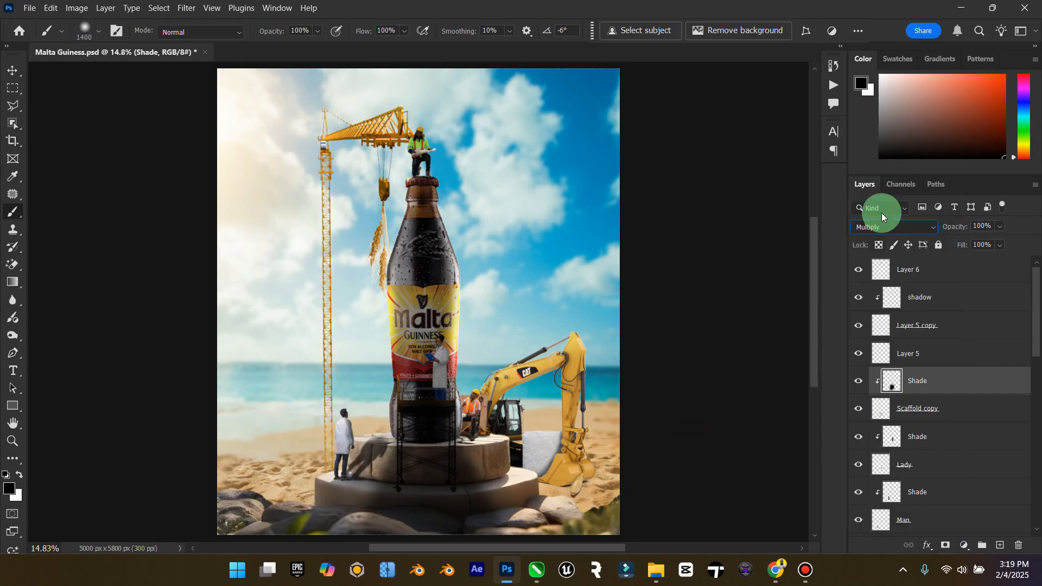
Reduce the Shade layer clipped to Scaffold copy to 73% opacity and 76% fill.
{"action": "left_click_drag", "start_coordinate": [991, 237], "coordinate": [986, 240]}
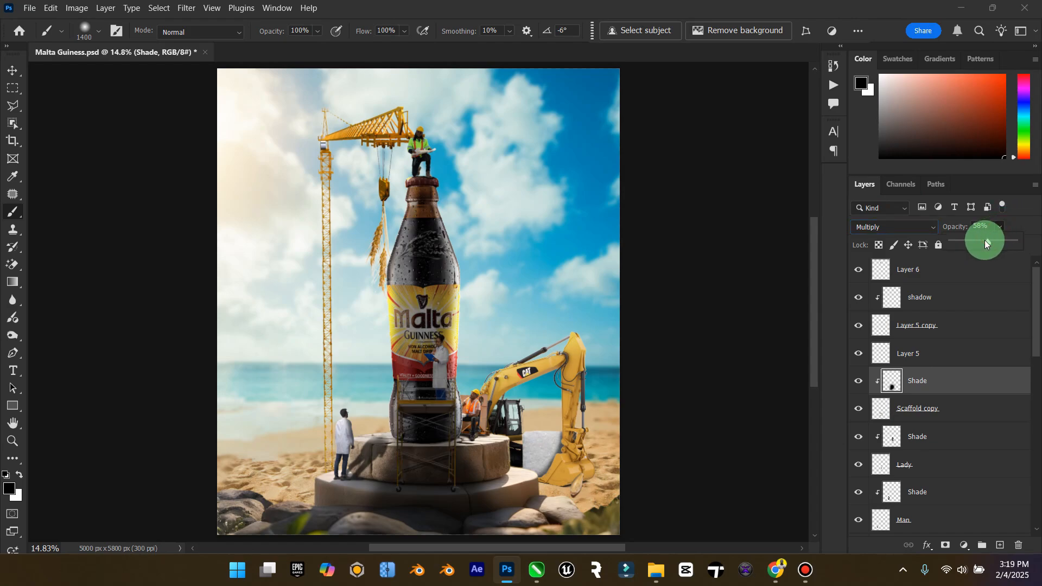
{"action": "left_click", "coordinate": [949, 371]}
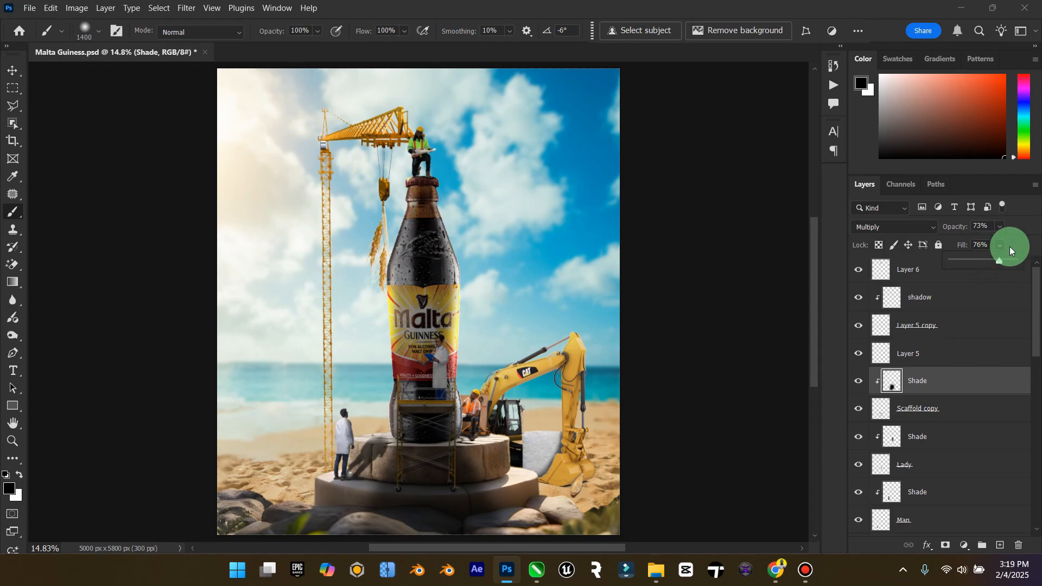
{"action": "left_click", "coordinate": [13, 407]}
{"action": "left_click", "coordinate": [12, 441]}
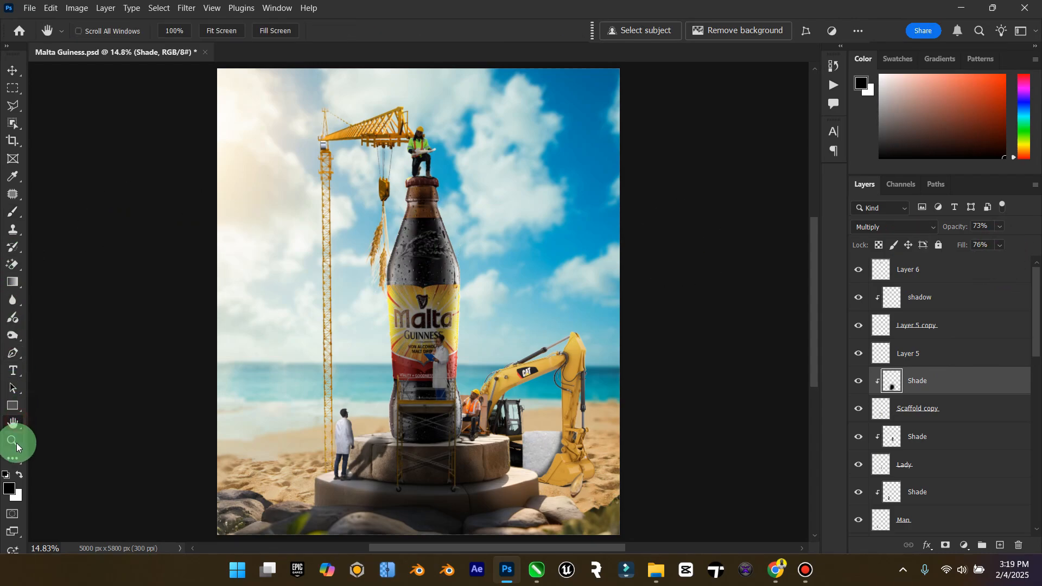
{"action": "left_click_drag", "start_coordinate": [429, 372], "coordinate": [401, 373]}
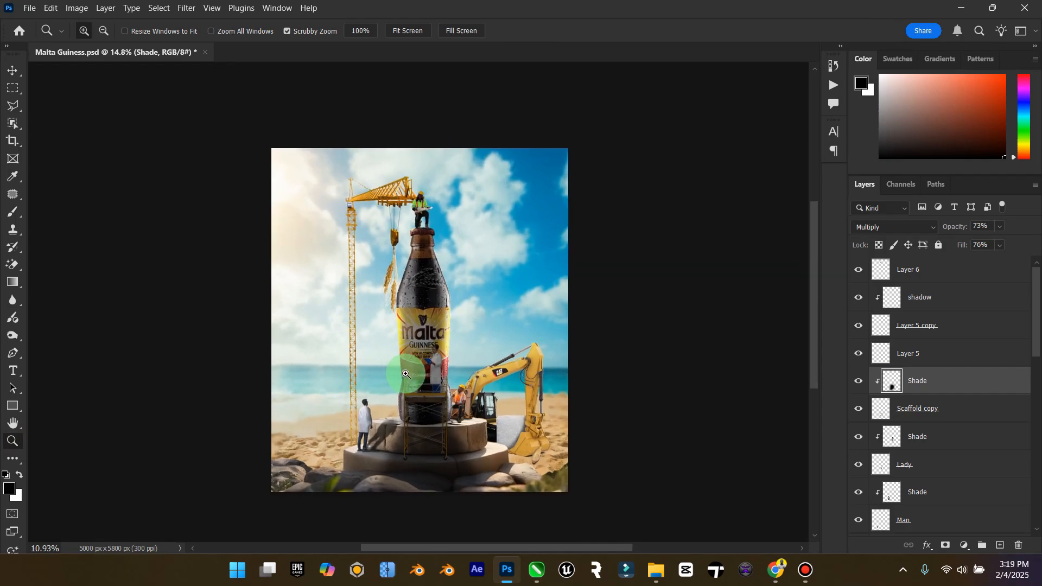
Duplicate the LightGLow copy 5 layer and move the duplicate glow behind the bottle.
{"action": "left_click", "coordinate": [16, 75]}
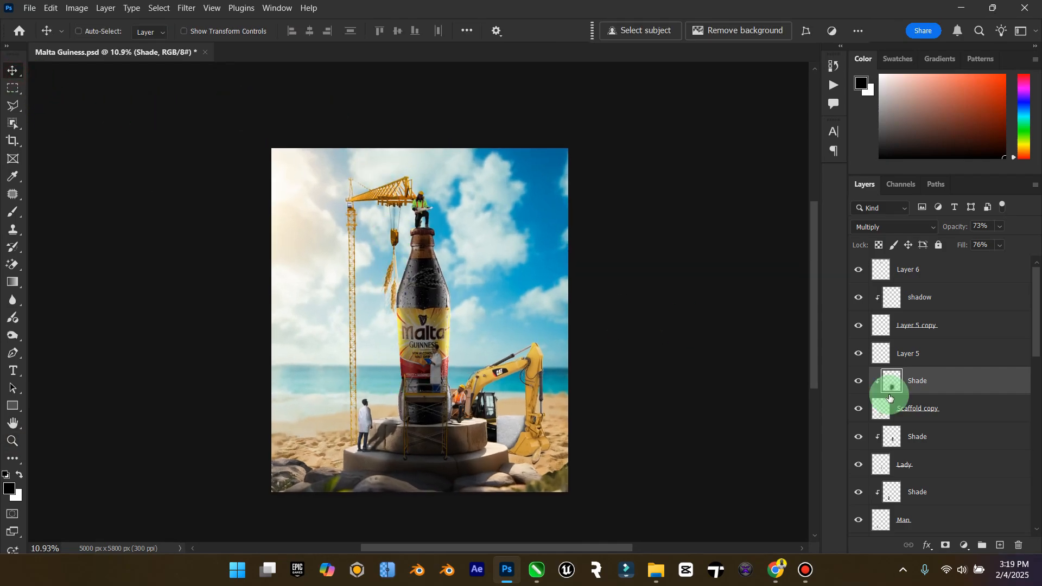
{"action": "left_click_drag", "start_coordinate": [1036, 328], "coordinate": [1041, 539]}
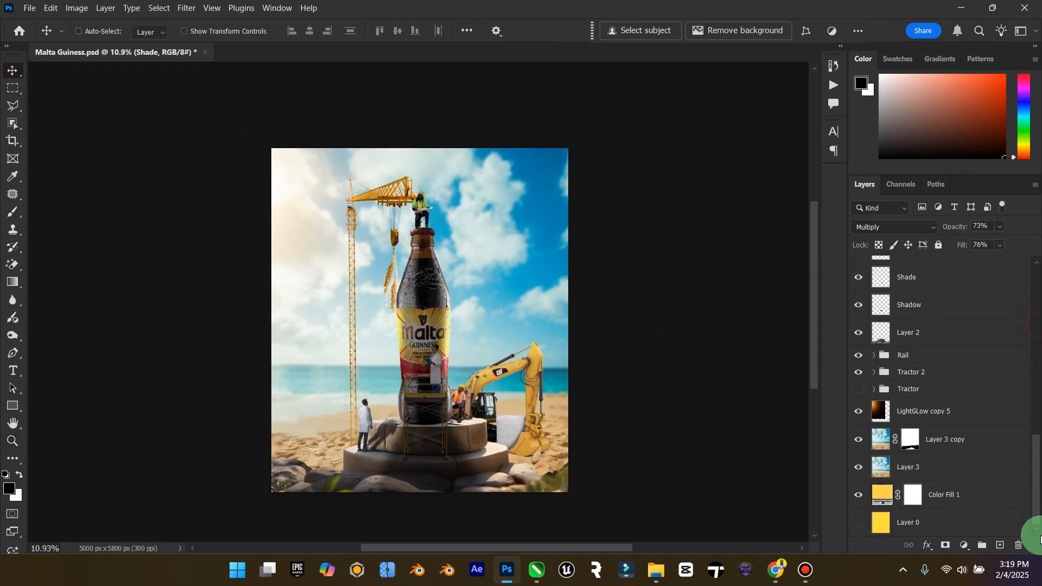
{"action": "left_click", "coordinate": [929, 411]}
{"action": "key", "text": "ctrl+j"}
{"action": "left_click_drag", "start_coordinate": [403, 261], "coordinate": [461, 303]}
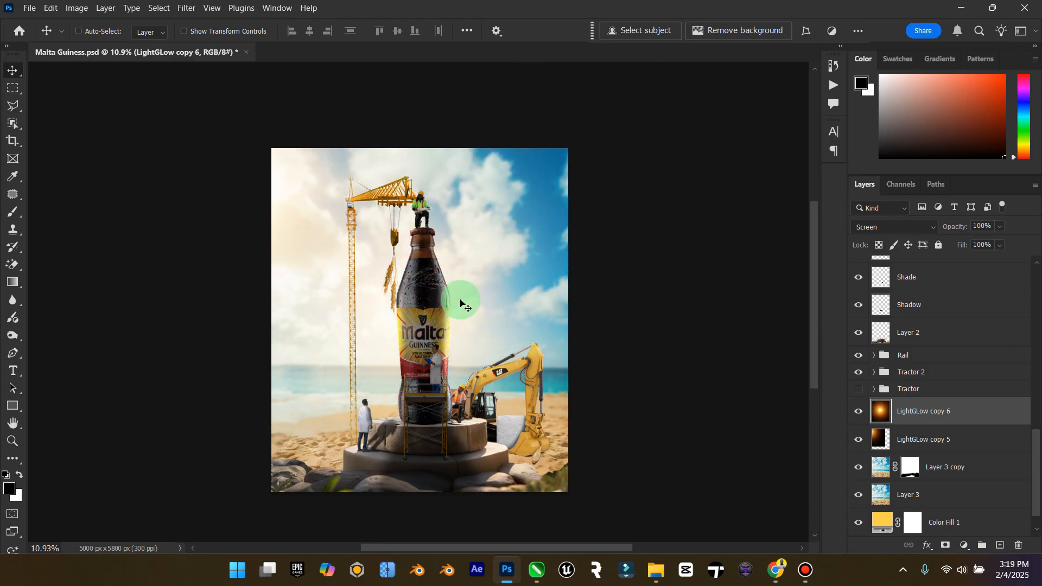
Shift the LightGLow copy 5 layer further toward the left edge of the image and save the document.
{"action": "double_click", "coordinate": [11, 427]}
{"action": "left_click", "coordinate": [13, 438]}
{"action": "mouse_move", "coordinate": [592, 413]}
{"action": "left_mouse_down"}
{"action": "mouse_move", "coordinate": [565, 418]}
{"action": "mouse_move", "coordinate": [574, 417]}
{"action": "left_mouse_up"}
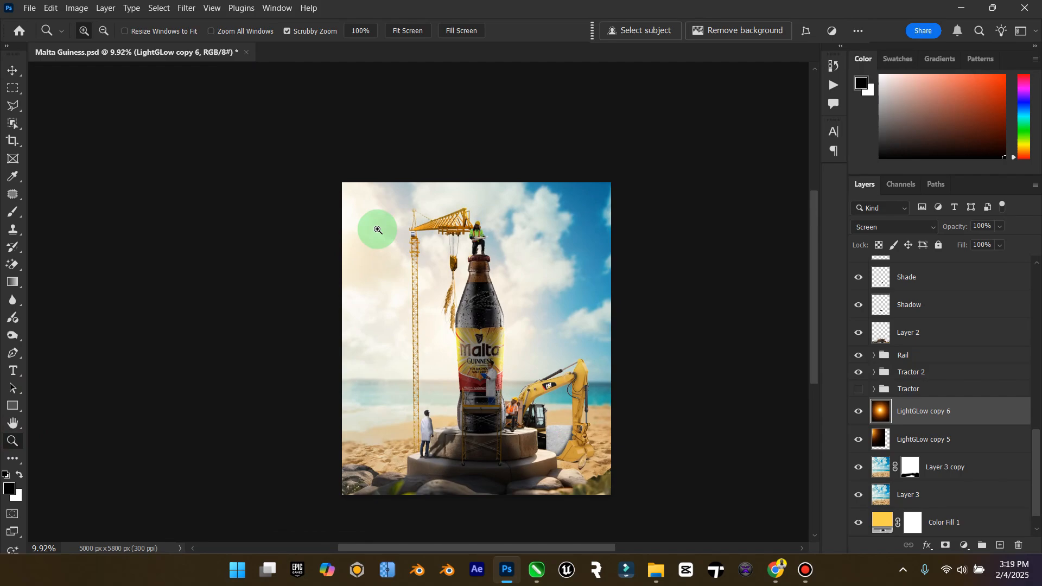
{"action": "left_click", "coordinate": [2, 77]}
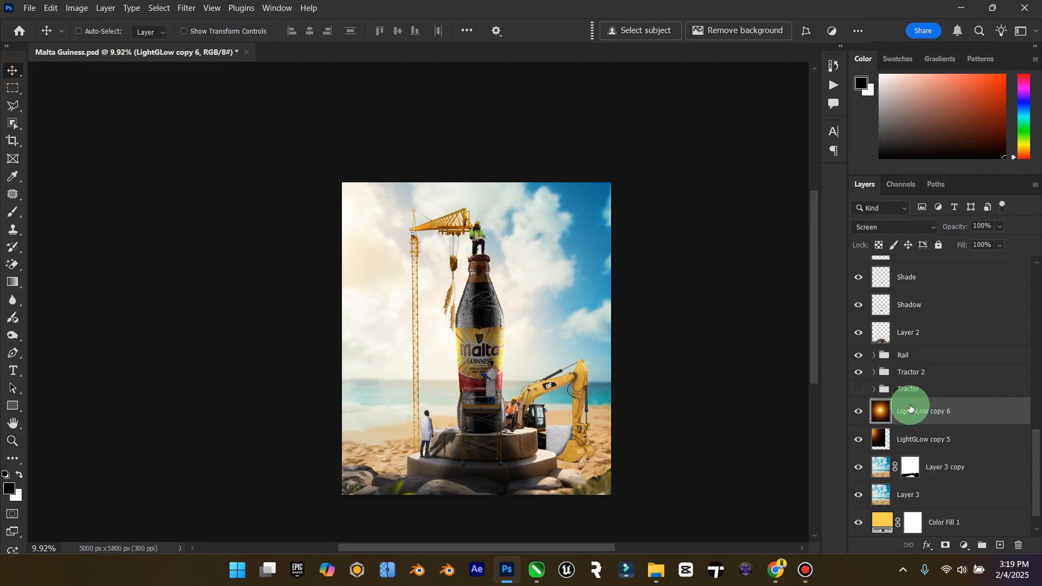
{"action": "left_click", "coordinate": [904, 452]}
{"action": "left_click_drag", "start_coordinate": [386, 298], "coordinate": [344, 295]}
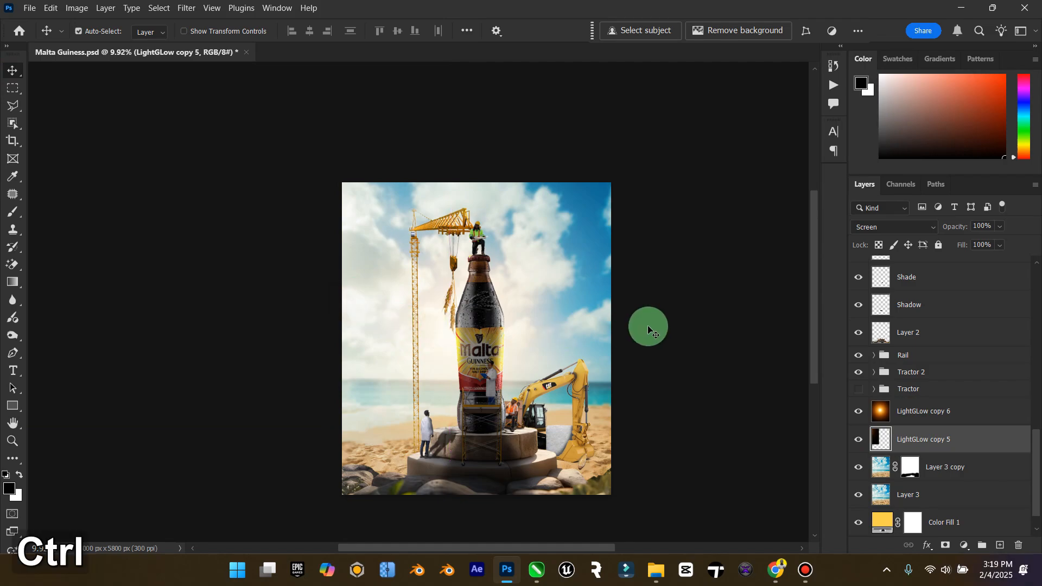
{"action": "key", "text": "ctrl+s"}
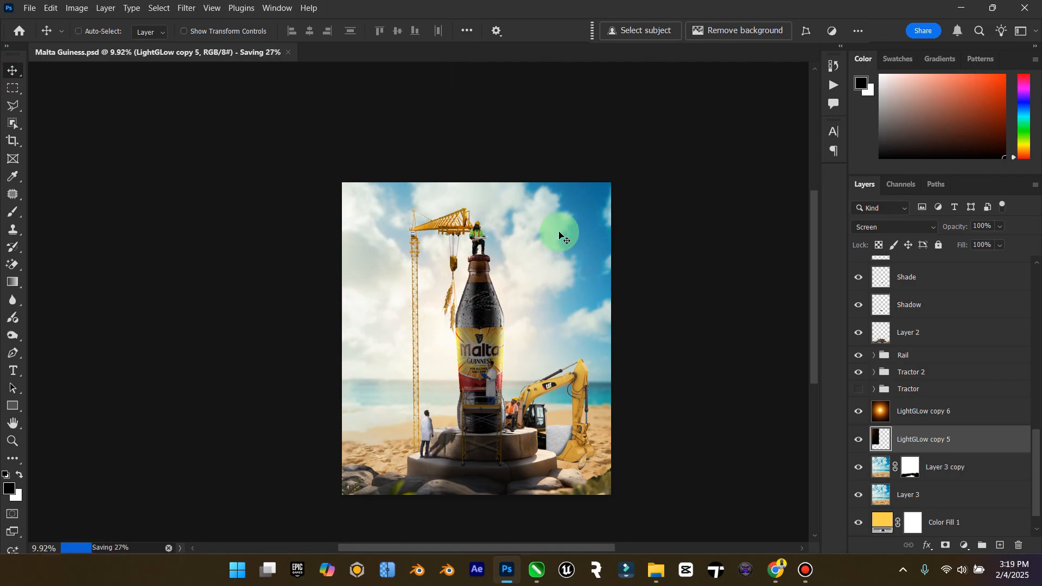
Select the Man layer containing the figure in the lab coat, toggling its visibility to check it.
{"action": "left_click", "coordinate": [11, 447]}
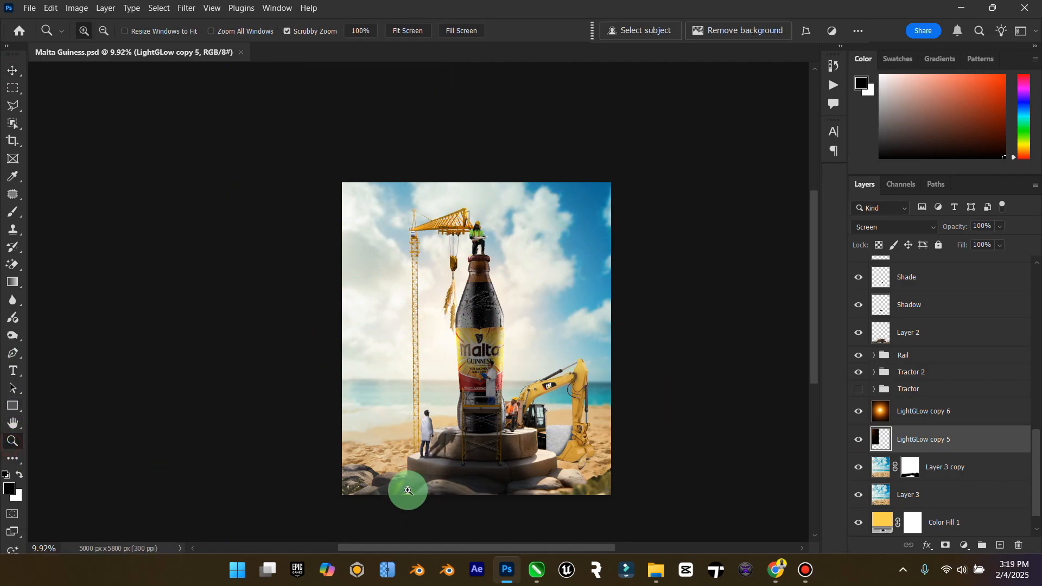
{"action": "left_click_drag", "start_coordinate": [421, 456], "coordinate": [541, 415]}
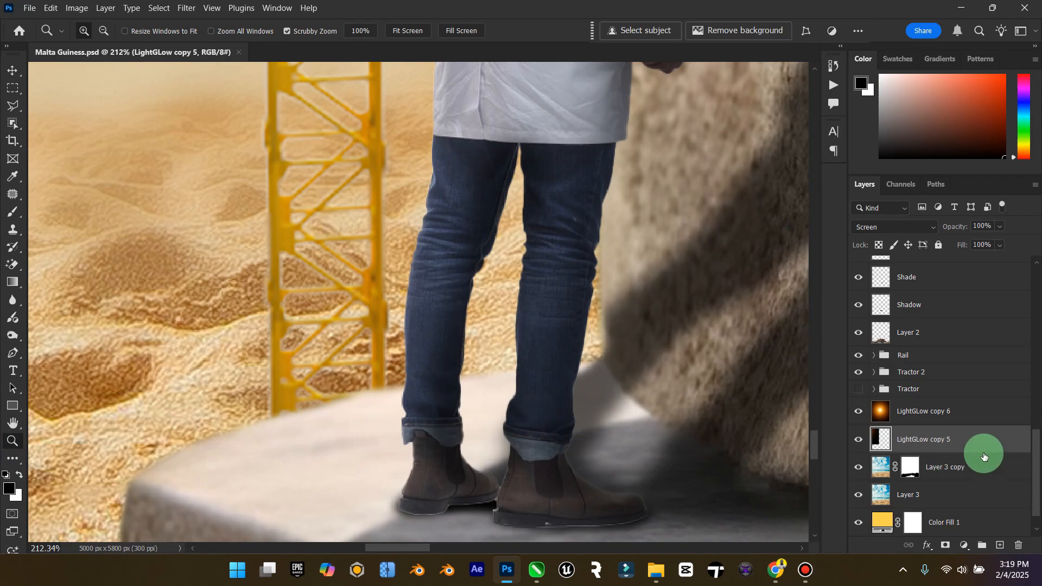
{"action": "scroll", "coordinate": [945, 445], "scroll_direction": "up", "scroll_amount": 3}
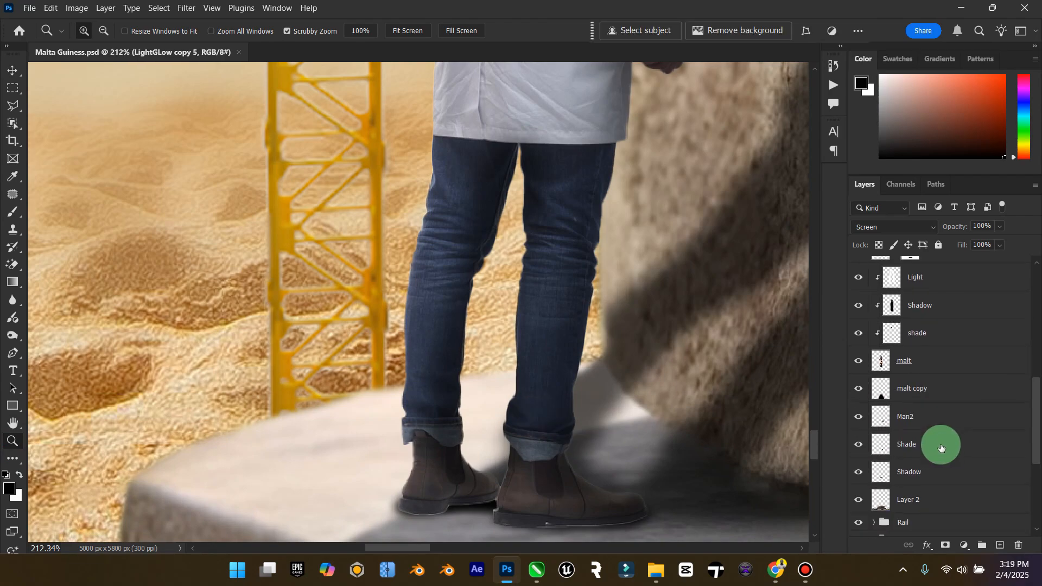
{"action": "scroll", "coordinate": [873, 418], "scroll_direction": "up", "scroll_amount": 5}
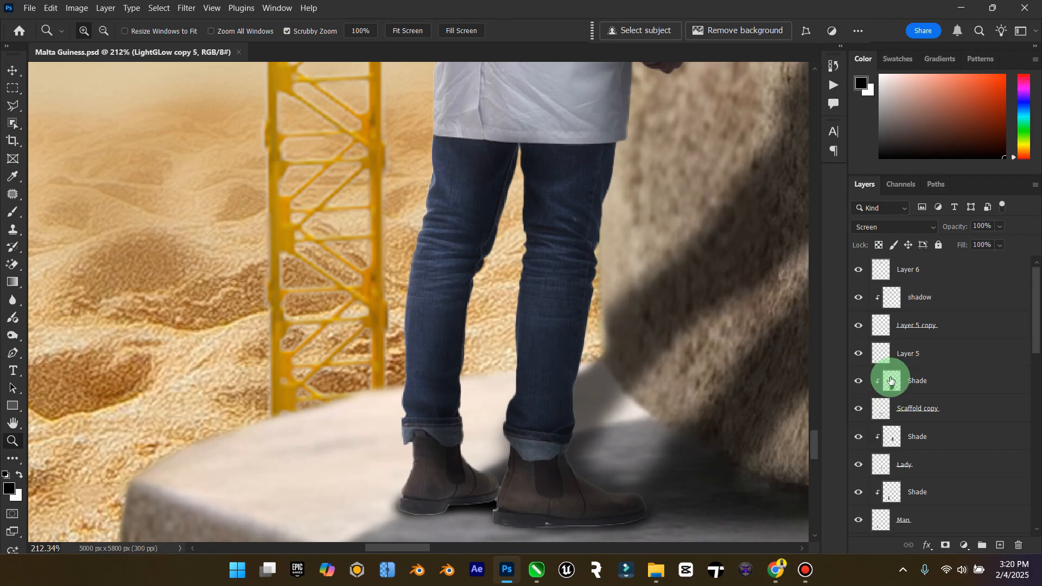
{"action": "scroll", "coordinate": [893, 390], "scroll_direction": "down", "scroll_amount": 2}
{"action": "left_click", "coordinate": [916, 444]}
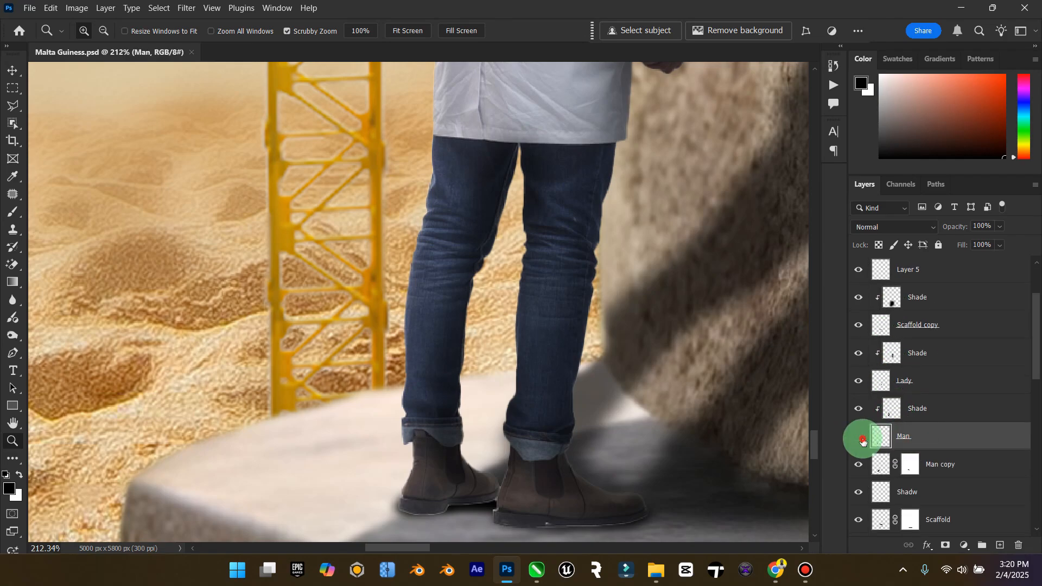
{"action": "left_click", "coordinate": [863, 440]}
{"action": "left_click", "coordinate": [863, 440]}
Choose the Blur tool and shrink its brush to suit the edges of the man's legs and boots.
{"action": "left_click", "coordinate": [13, 300]}
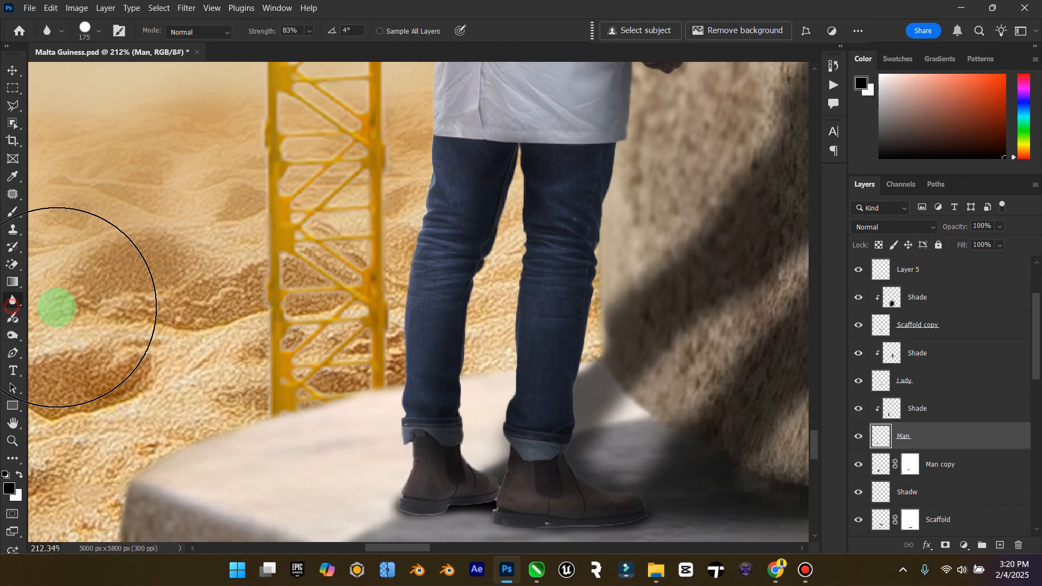
{"action": "key", "text": "bracketleft"}
{"action": "key", "text": "bracketleft"}
{"action": "key", "text": "bracketleft"}
{"action": "key", "text": "bracketleft"}
{"action": "key", "text": "bracketleft"}
{"action": "key", "text": "bracketleft"}
{"action": "key", "text": "bracketleft"}
{"action": "key", "text": "bracketleft"}
{"action": "key", "text": "bracketleft"}
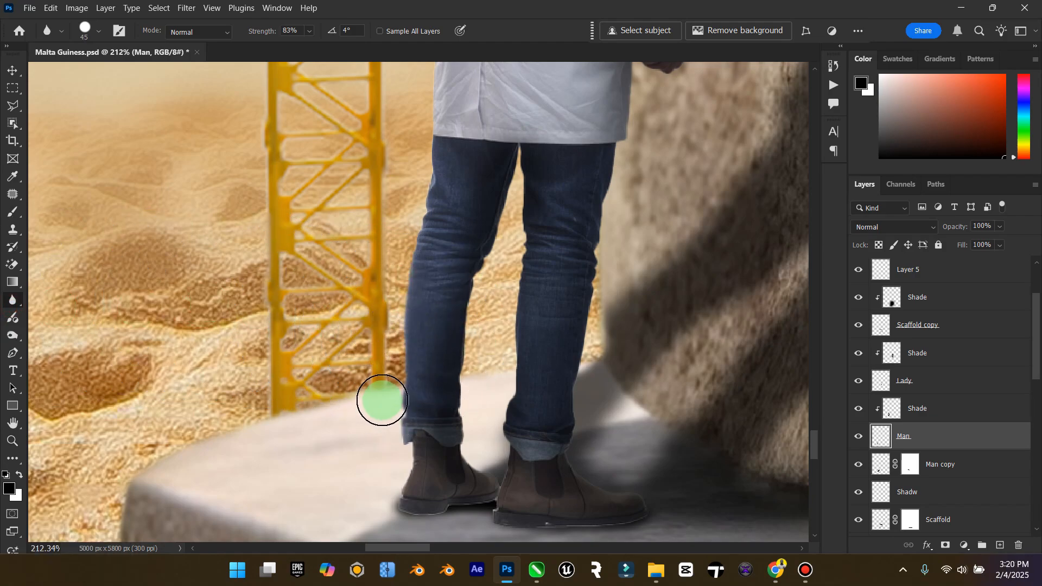
{"action": "key", "text": "bracketleft"}
{"action": "key", "text": "bracketleft"}
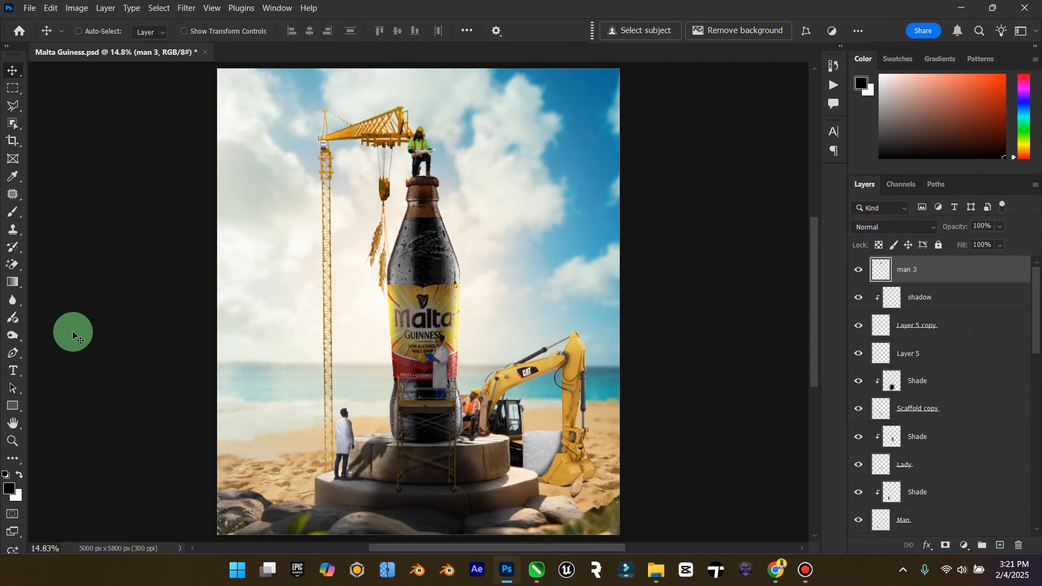
Show the hidden Tractor group and check how it fits behind the man in the lab coat.
{"action": "left_click", "coordinate": [6, 423]}
{"action": "left_click", "coordinate": [11, 437]}
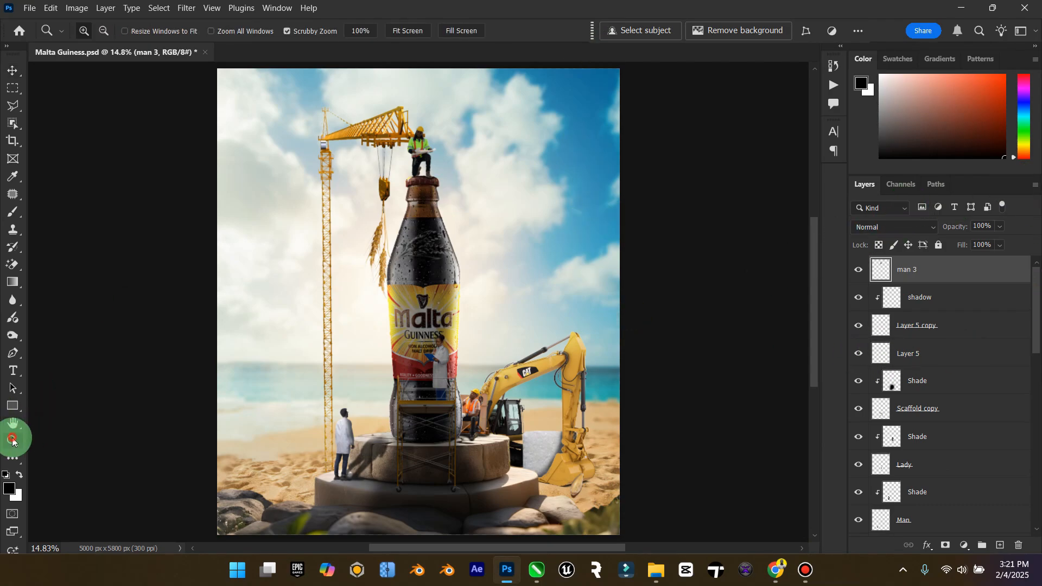
{"action": "left_click_drag", "start_coordinate": [555, 419], "coordinate": [530, 425]}
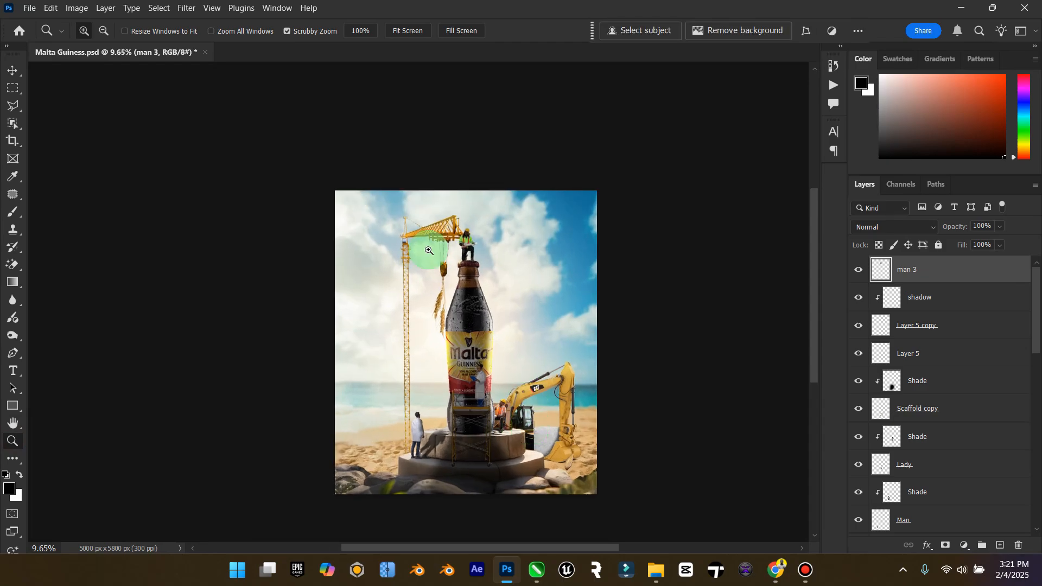
{"action": "left_click", "coordinate": [12, 68]}
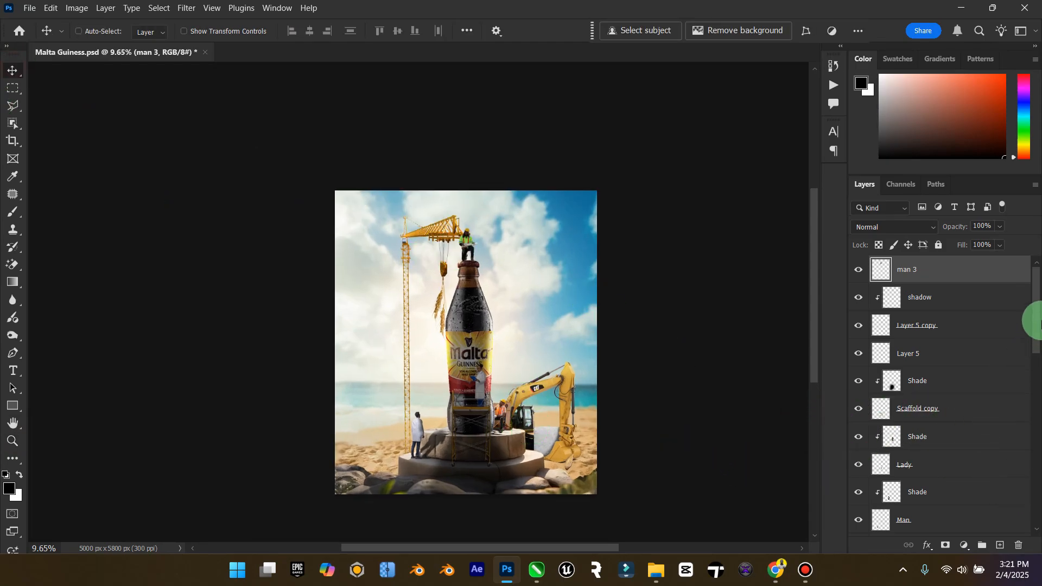
{"action": "scroll", "coordinate": [898, 472], "scroll_direction": "down", "scroll_amount": 5}
{"action": "scroll", "coordinate": [899, 480], "scroll_direction": "down", "scroll_amount": 5}
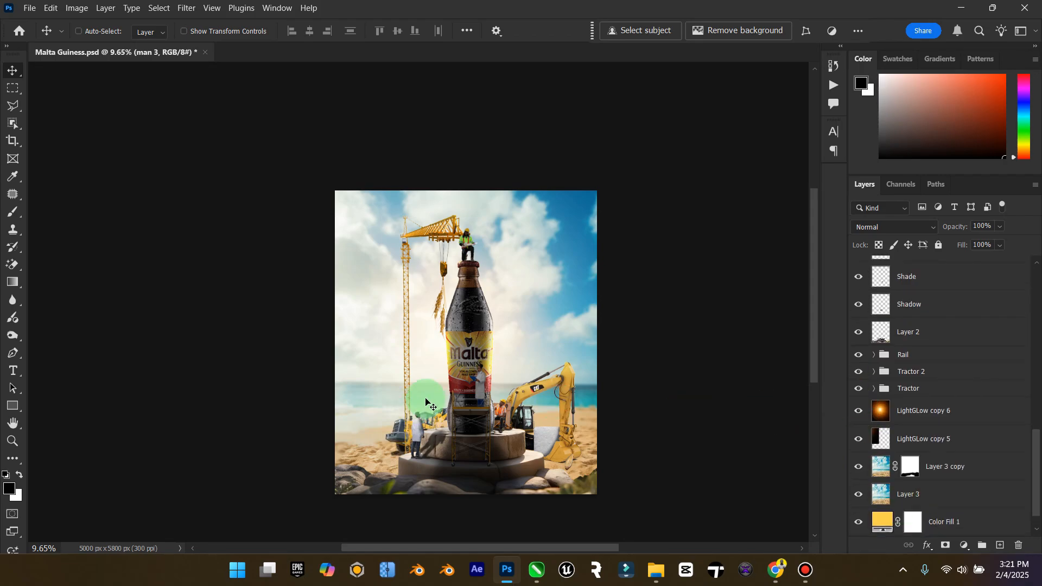
{"action": "scroll", "coordinate": [425, 402], "scroll_direction": "up", "scroll_amount": 3}
{"action": "scroll", "coordinate": [426, 402], "scroll_direction": "down", "scroll_amount": 1}
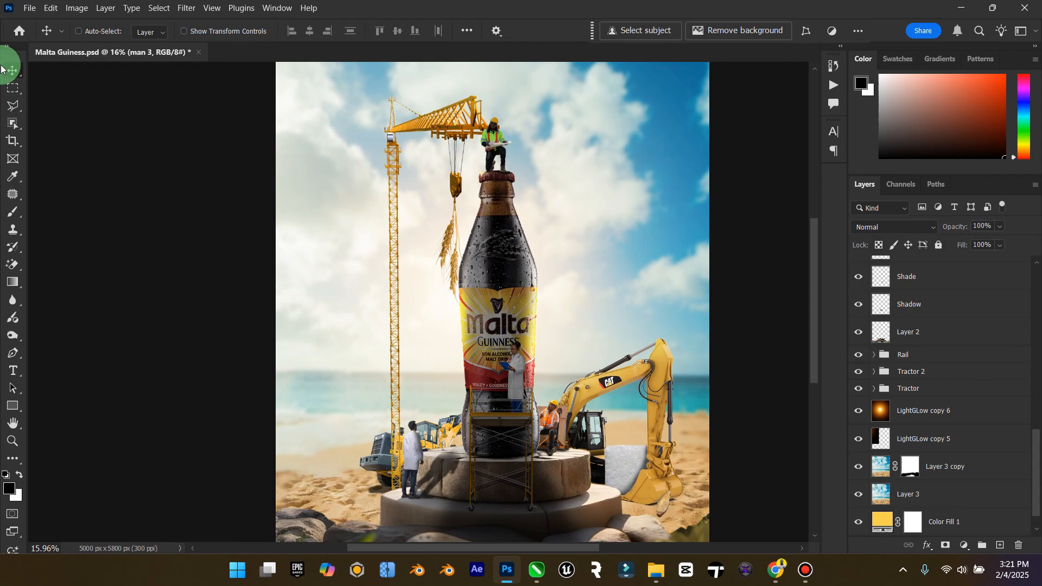
Try shifting the Tractor group slightly left behind the stone podium, and hide the group.
{"action": "left_click_drag", "start_coordinate": [431, 407], "coordinate": [390, 412]}
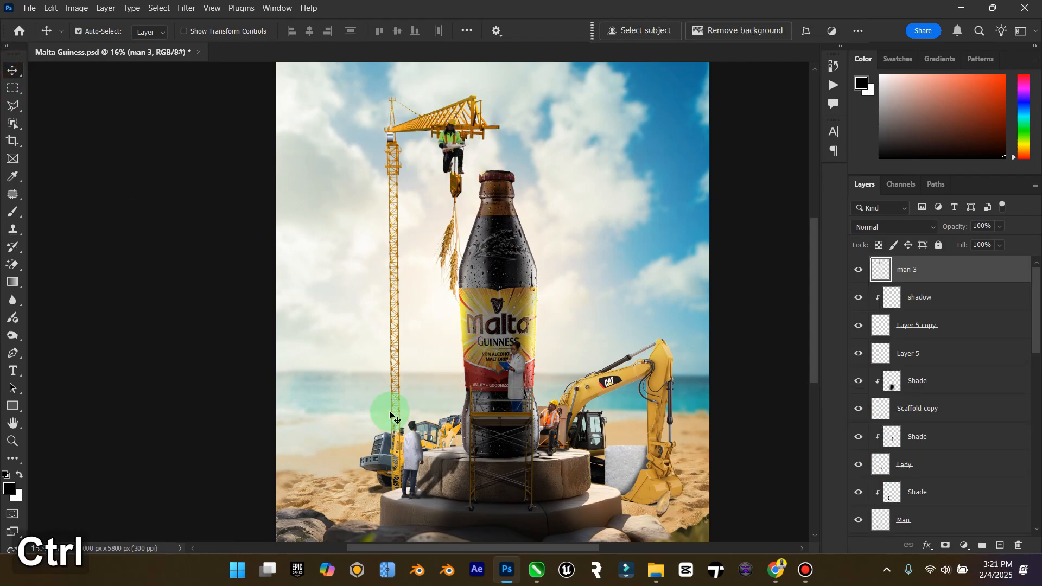
{"action": "key", "text": "ctrl+z"}
{"action": "scroll", "coordinate": [941, 479], "scroll_direction": "down", "scroll_amount": 4}
{"action": "scroll", "coordinate": [941, 479], "scroll_direction": "down", "scroll_amount": 5}
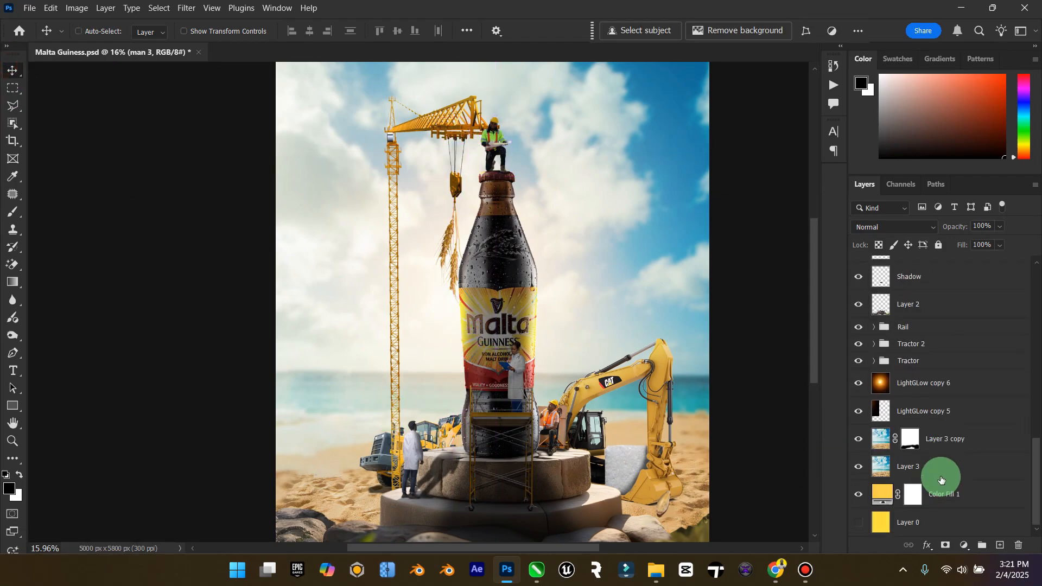
{"action": "left_click", "coordinate": [926, 361]}
{"action": "mouse_move", "coordinate": [530, 425]}
{"action": "left_mouse_down"}
{"action": "mouse_move", "coordinate": [452, 444]}
{"action": "mouse_move", "coordinate": [452, 462]}
{"action": "mouse_move", "coordinate": [496, 432]}
{"action": "mouse_move", "coordinate": [539, 424]}
{"action": "mouse_move", "coordinate": [524, 425]}
{"action": "left_mouse_up"}
{"action": "left_click", "coordinate": [858, 361]}
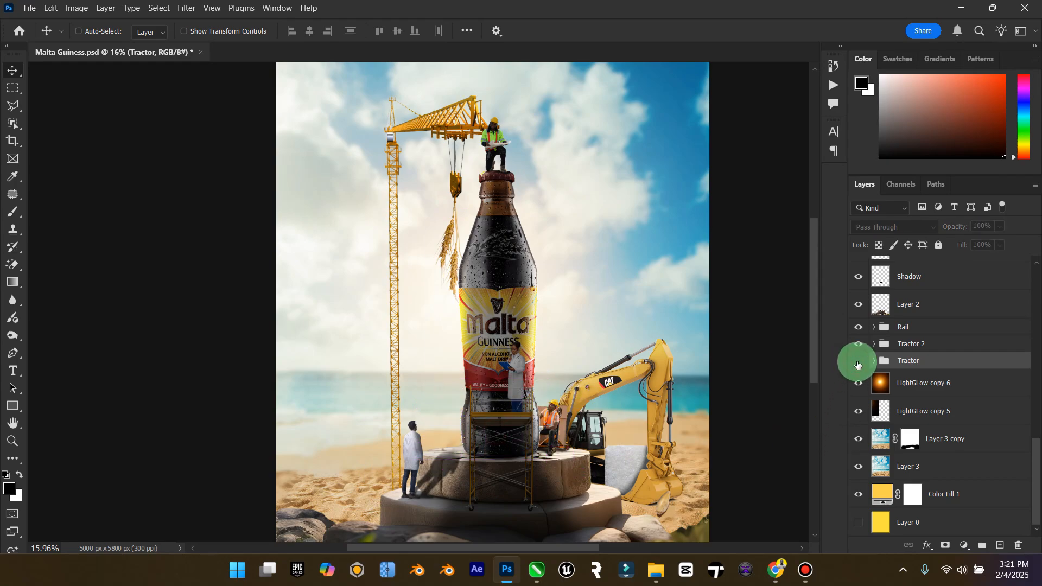
Save the document and review the whole composition.
{"action": "key", "text": "ctrl+s"}
{"action": "double_click", "coordinate": [13, 428]}
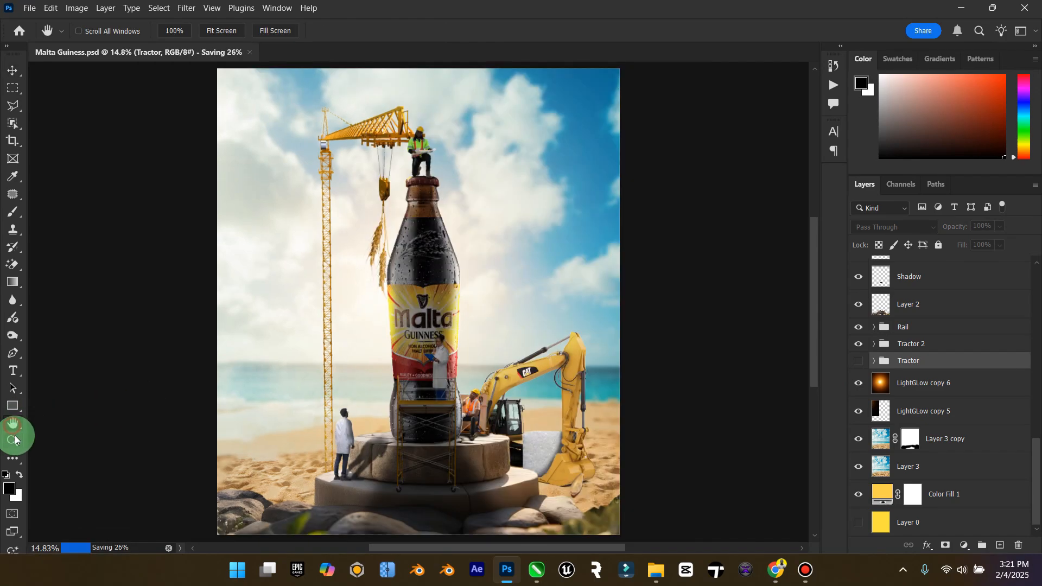
{"action": "left_click", "coordinate": [15, 439]}
{"action": "left_click_drag", "start_coordinate": [429, 375], "coordinate": [406, 375]}
{"action": "key", "text": "ctrl+s"}
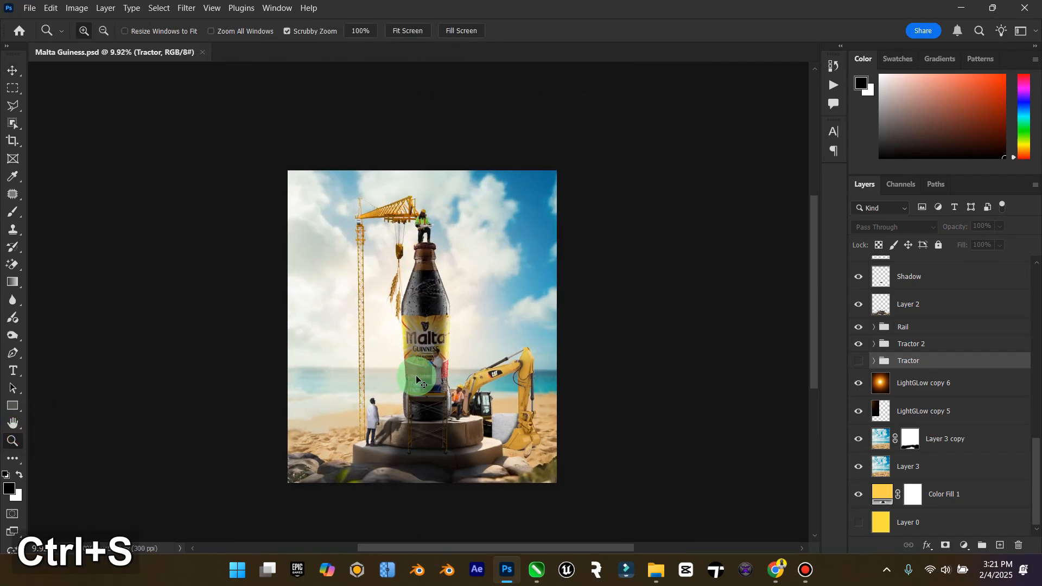
Place the Malta Guinness logo file Daco_4499713 from Downloads above the LightGLow copy 6 layer.
{"action": "left_click", "coordinate": [925, 384]}
{"action": "mouse_move", "coordinate": [656, 570]}
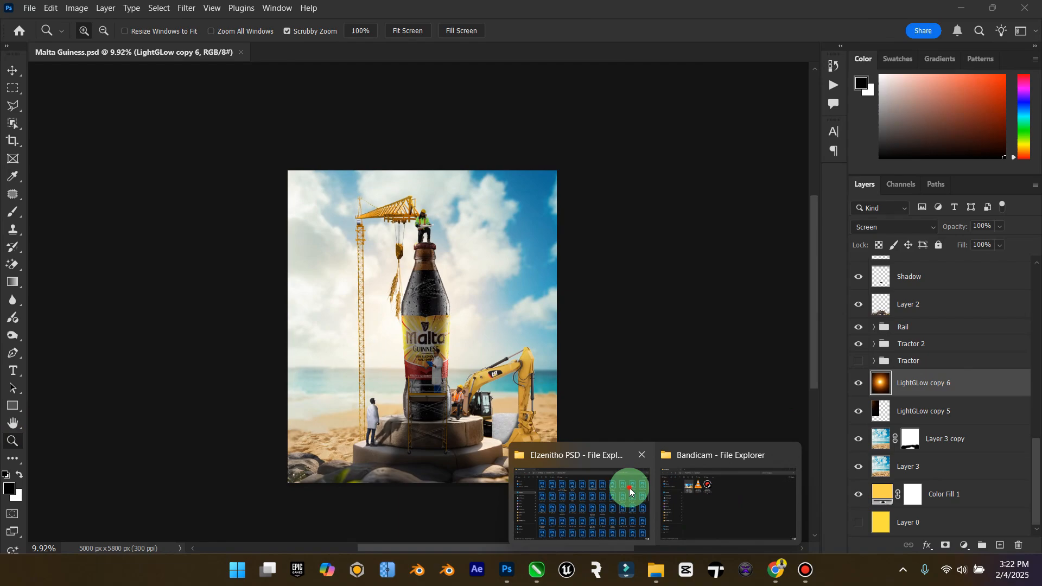
{"action": "left_click", "coordinate": [630, 488]}
{"action": "left_click", "coordinate": [69, 213]}
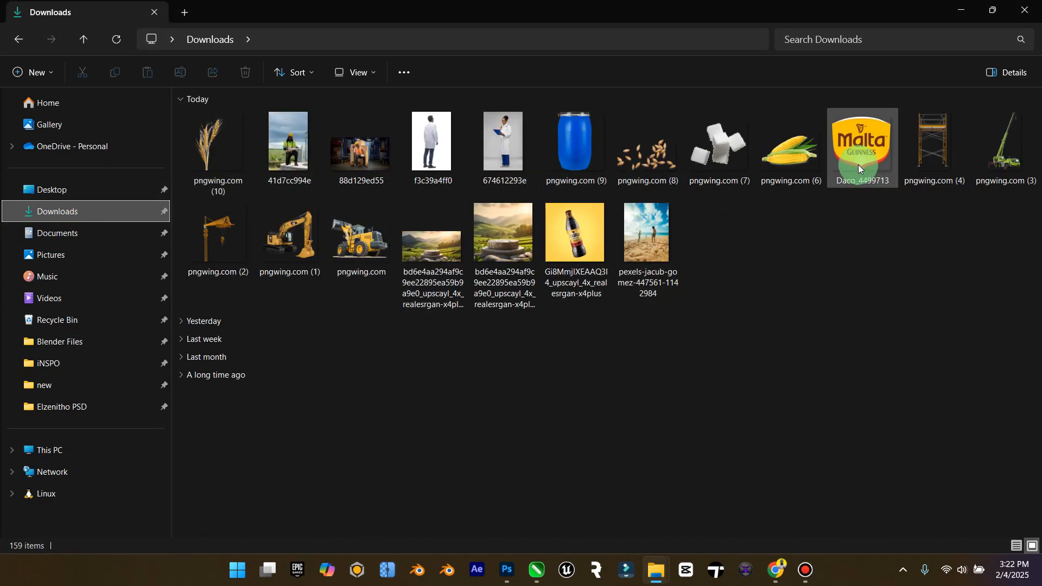
{"action": "left_click_drag", "start_coordinate": [858, 164], "coordinate": [492, 218]}
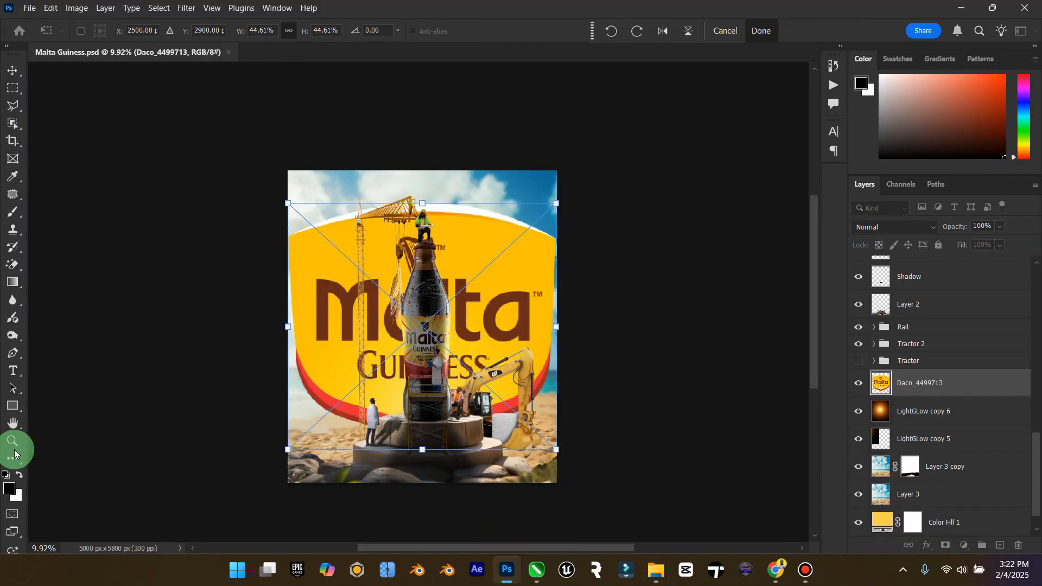
{"action": "double_click", "coordinate": [13, 424]}
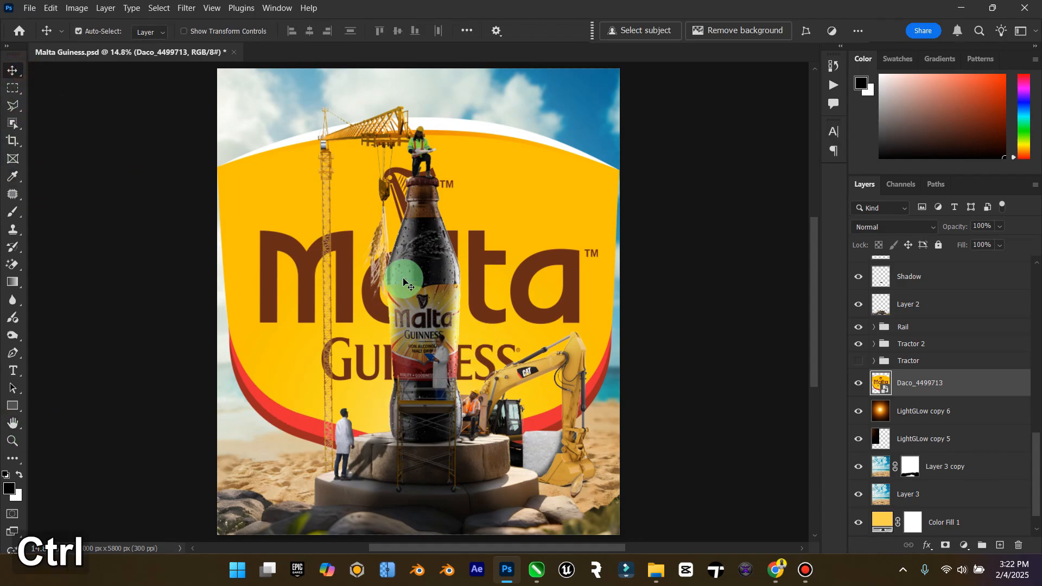
Scale the Malta Guinness logo to about 401 × 368 px and move it into the image's upper-right corner.
{"action": "key", "text": "ctrl+t"}
{"action": "left_click_drag", "start_coordinate": [624, 117], "coordinate": [433, 278]}
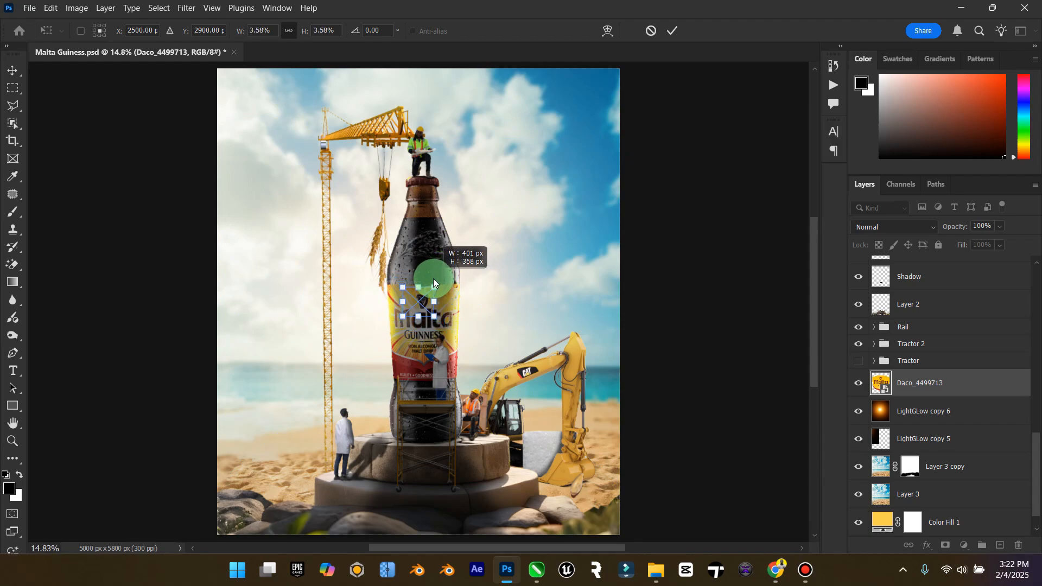
{"action": "left_click", "coordinate": [12, 70]}
{"action": "left_click_drag", "start_coordinate": [415, 321], "coordinate": [598, 132]}
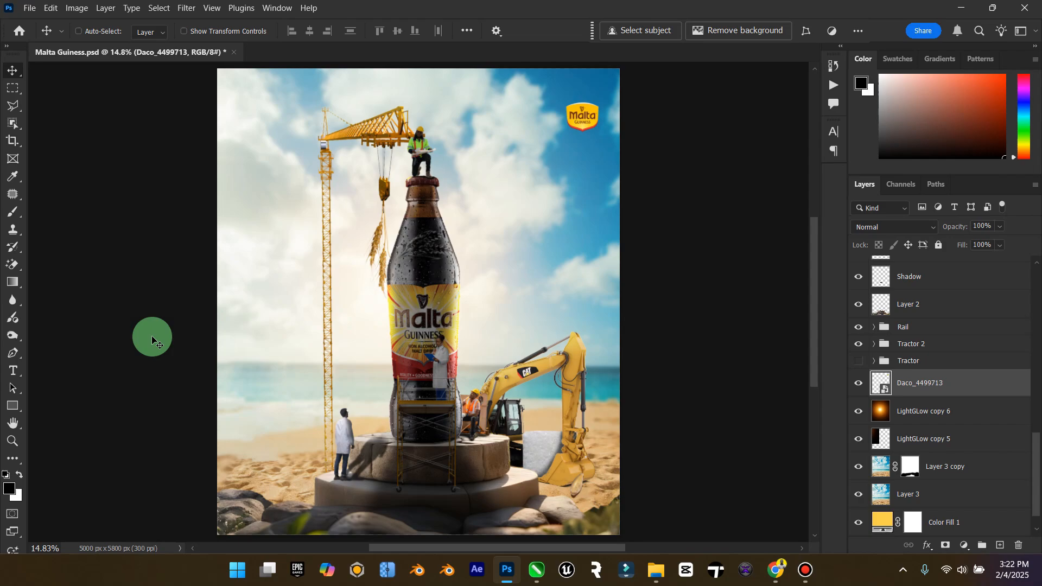
Shift the Malta Guinness logo slightly inward and up in the image's upper-right area.
{"action": "left_click", "coordinate": [13, 423]}
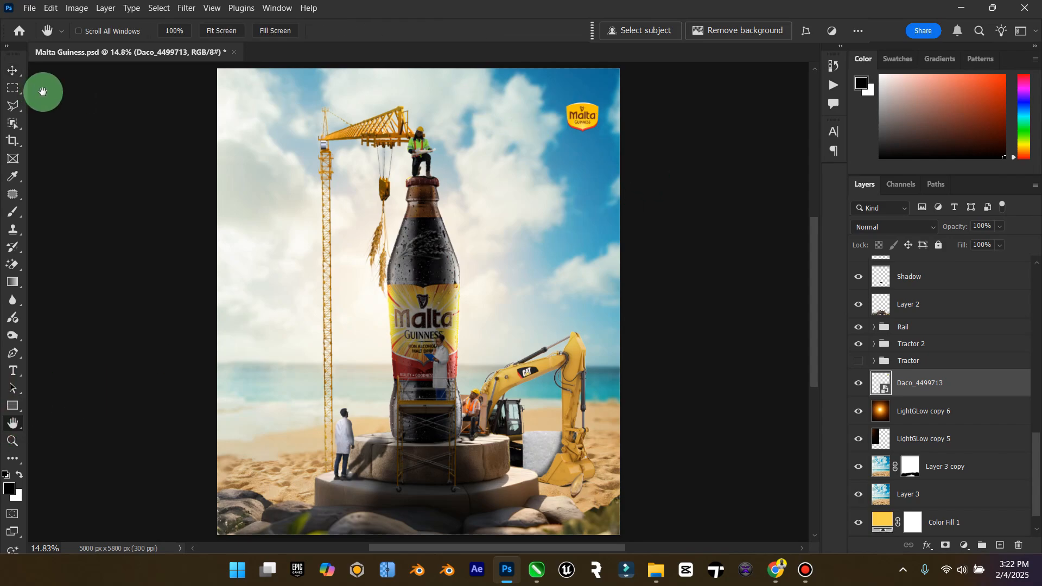
{"action": "left_click", "coordinate": [12, 70]}
{"action": "left_click_drag", "start_coordinate": [591, 102], "coordinate": [575, 99]}
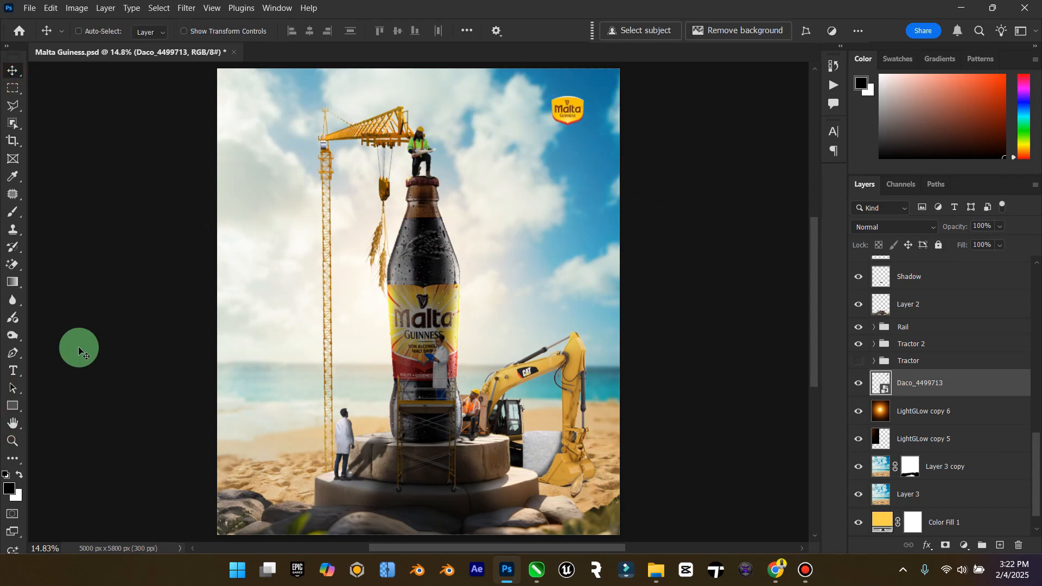
Preview the composite on the yellow fill with Layer 3 and Layer 3 copy hidden, then restore both layers and save the document.
{"action": "left_click", "coordinate": [13, 426]}
{"action": "left_click", "coordinate": [14, 440]}
{"action": "mouse_move", "coordinate": [554, 413]}
{"action": "left_mouse_down"}
{"action": "mouse_move", "coordinate": [512, 412]}
{"action": "mouse_move", "coordinate": [541, 402]}
{"action": "left_mouse_up"}
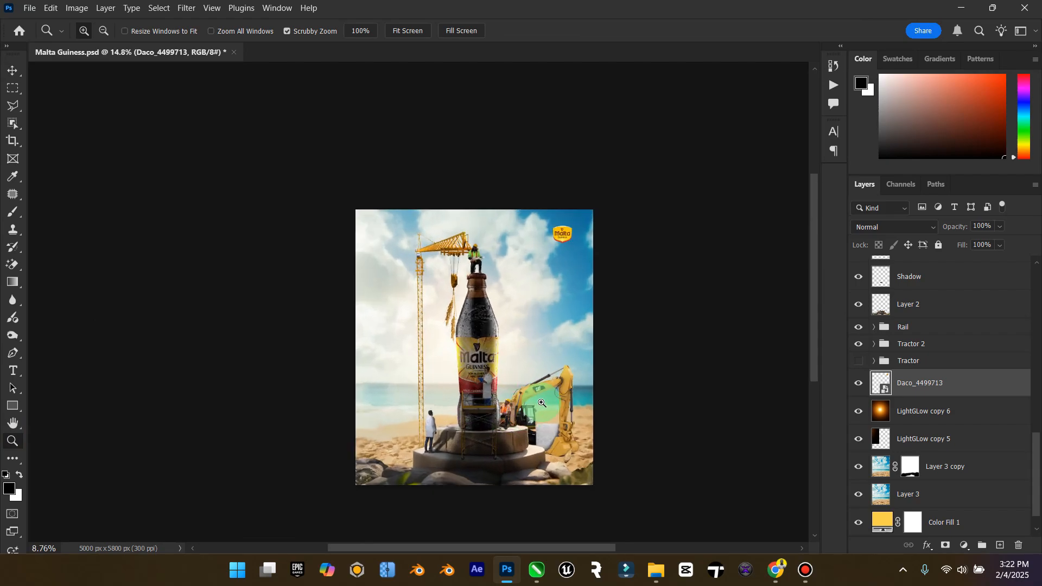
{"action": "left_click_drag", "start_coordinate": [856, 495], "coordinate": [855, 470]}
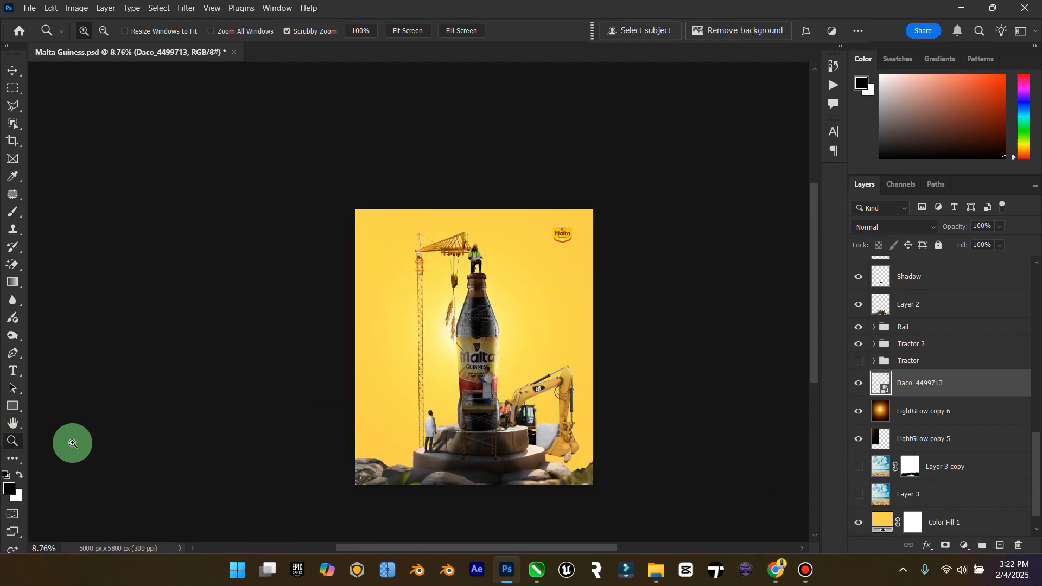
{"action": "double_click", "coordinate": [10, 426]}
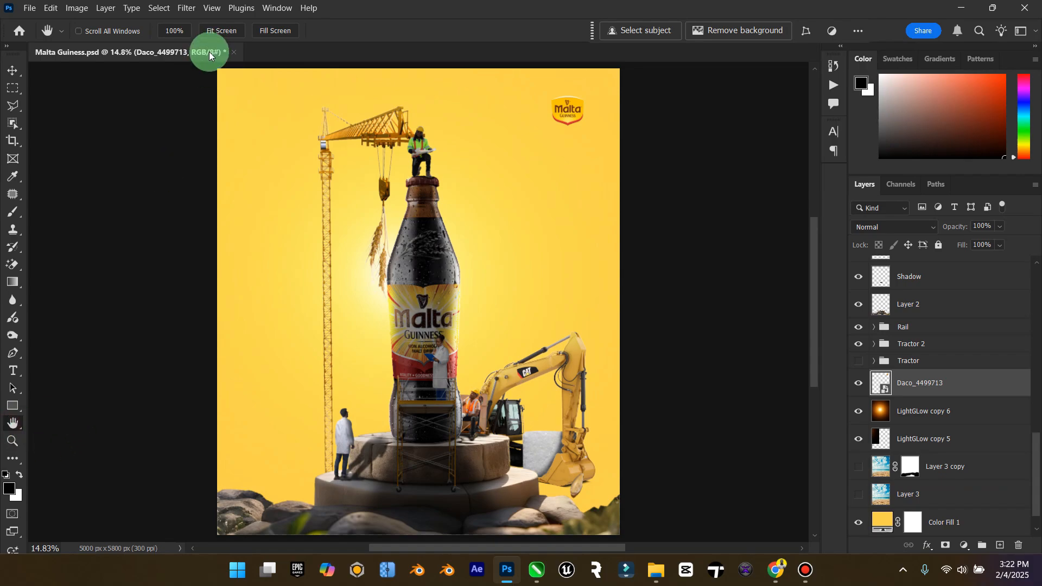
{"action": "left_click", "coordinate": [12, 70]}
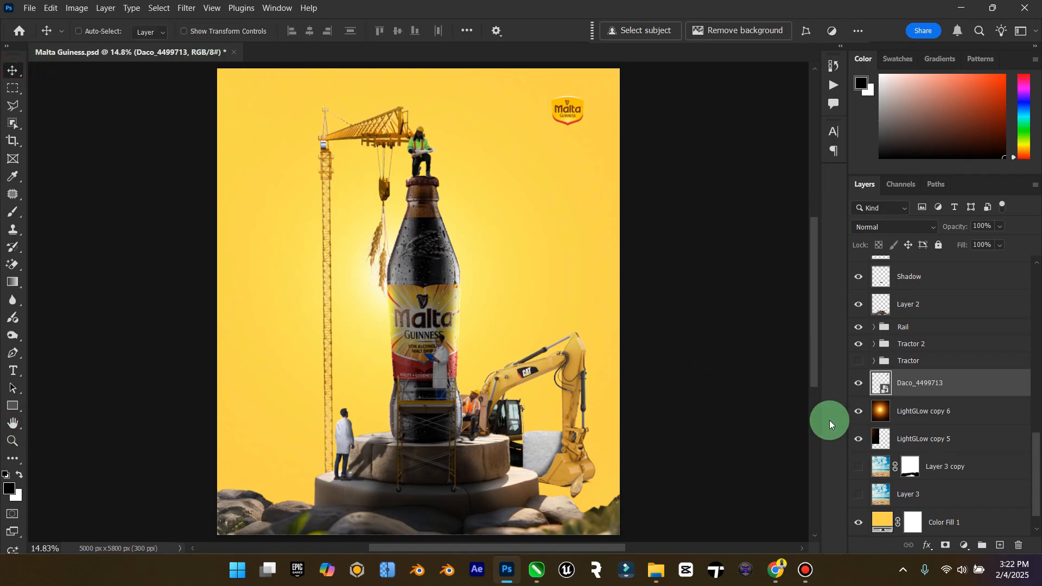
{"action": "left_click_drag", "start_coordinate": [857, 468], "coordinate": [858, 495]}
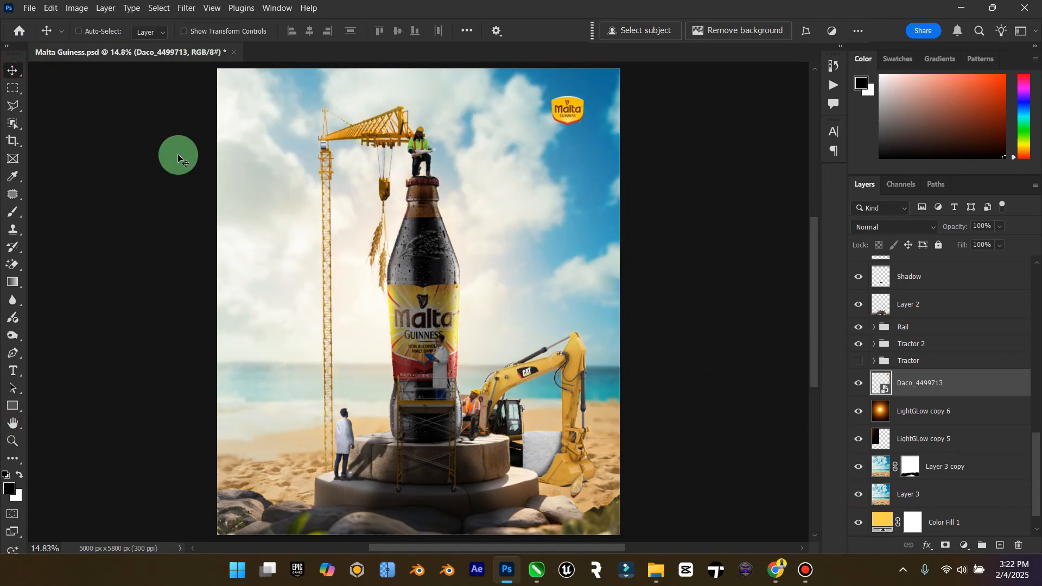
{"action": "key", "text": "ctrl+s"}
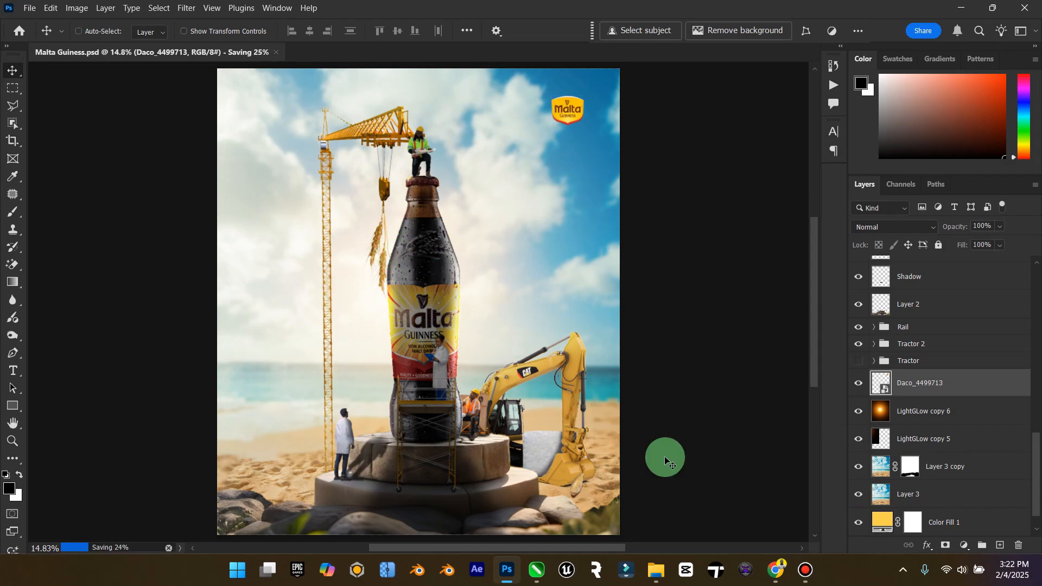
Place the blue barrel image pngwing.com (9) from Downloads above the logo layer and scale it slightly shorter than the standing man in the lab coat.
{"action": "mouse_move", "coordinate": [651, 569]}
{"action": "left_click", "coordinate": [636, 507]}
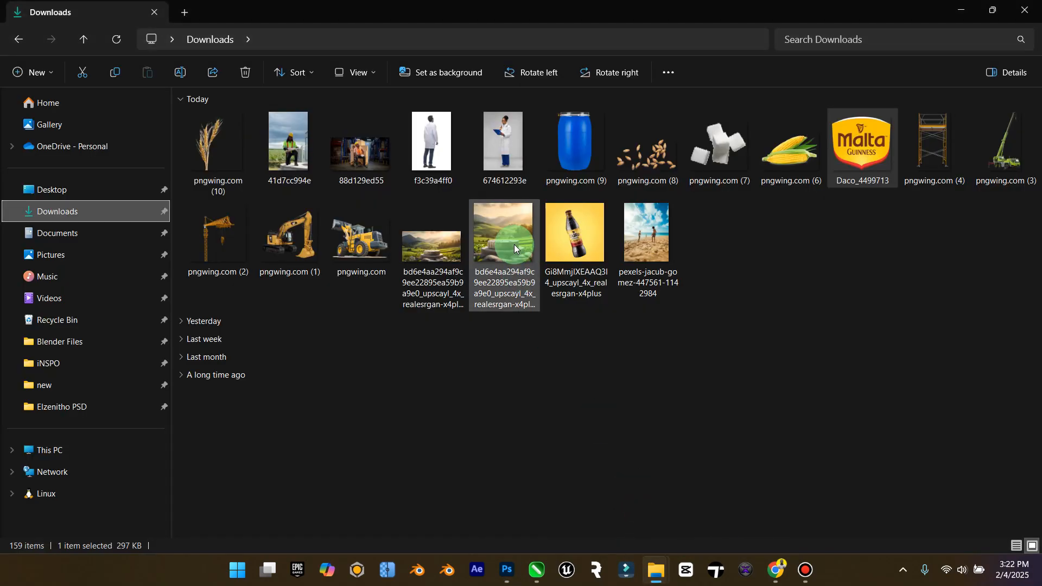
{"action": "left_click", "coordinate": [646, 162]}
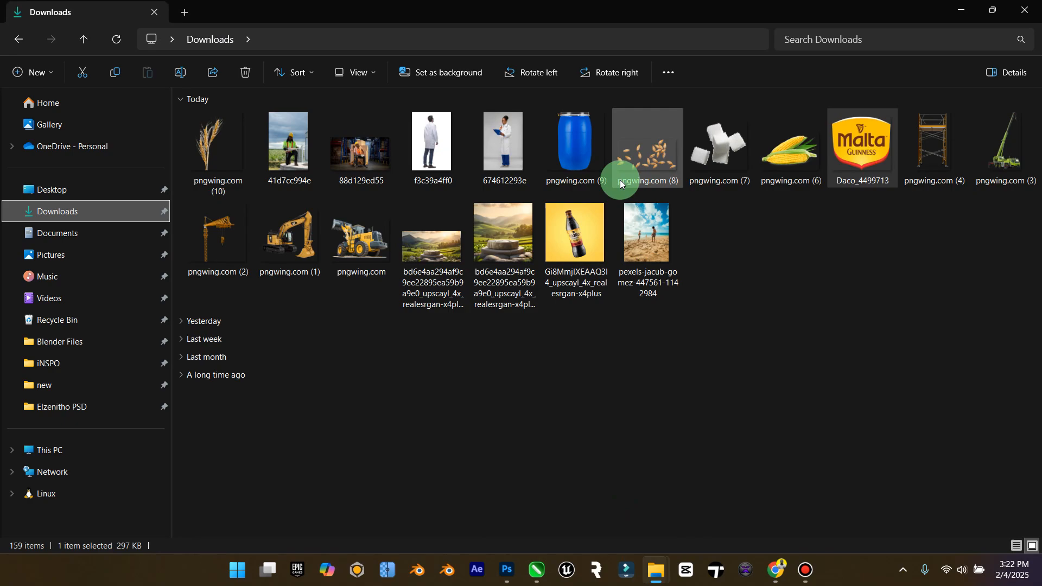
{"action": "left_click", "coordinate": [598, 132]}
{"action": "left_click_drag", "start_coordinate": [598, 131], "coordinate": [423, 438]}
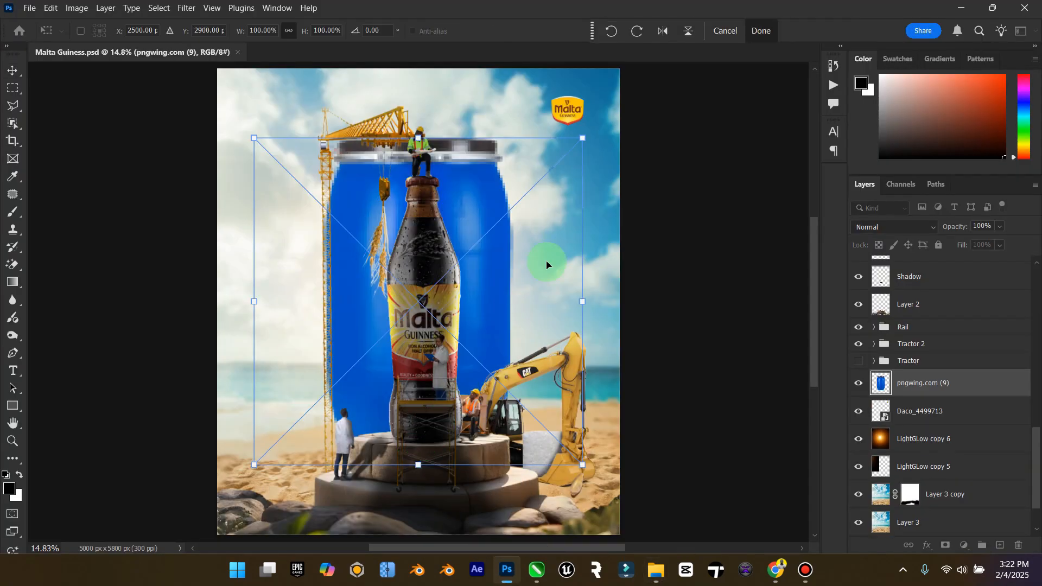
{"action": "left_click_drag", "start_coordinate": [583, 138], "coordinate": [308, 411]}
{"action": "left_click", "coordinate": [17, 76]}
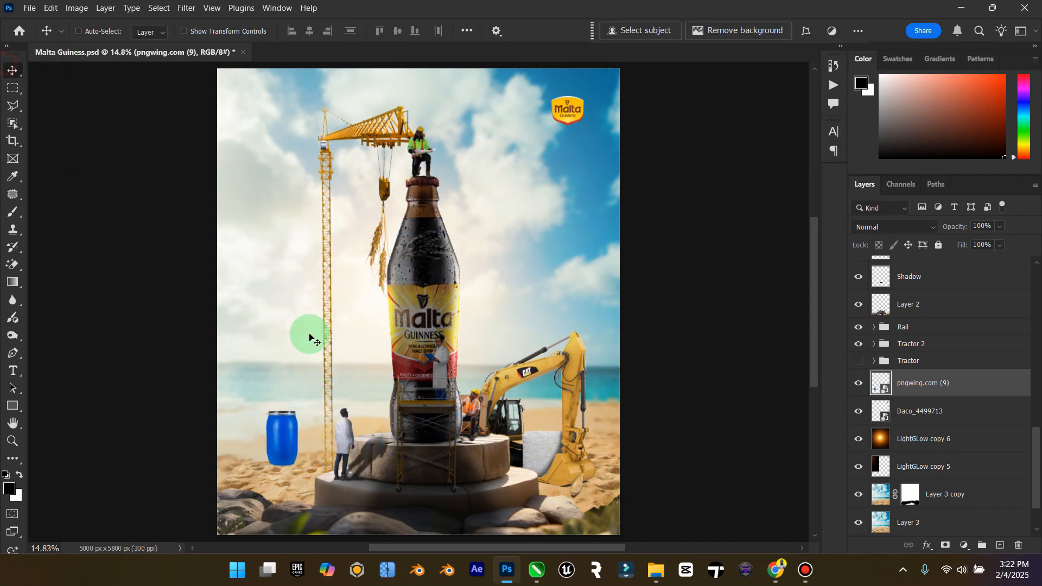
Raise the barrel layer directly below Scaffold and try the barrel on the podium beside the excavator.
{"action": "left_click_drag", "start_coordinate": [269, 428], "coordinate": [364, 470]}
{"action": "left_click_drag", "start_coordinate": [933, 382], "coordinate": [971, 339]}
{"action": "left_click", "coordinate": [373, 453]}
{"action": "left_click_drag", "start_coordinate": [371, 451], "coordinate": [509, 457]}
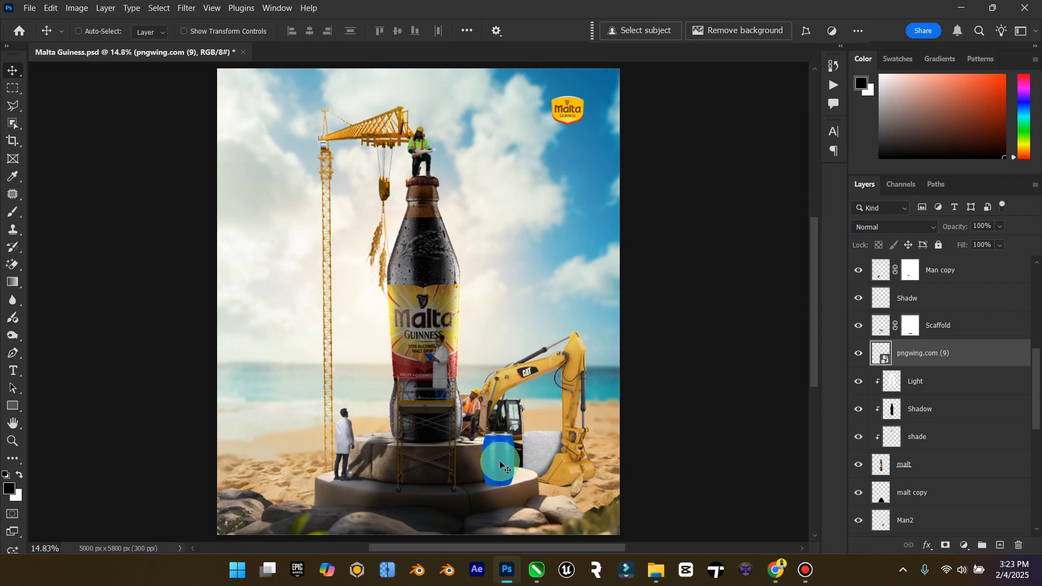
Move the barrel onto the sand left of the podium, with its layer directly below Layer 2, and rename the layer water.
{"action": "left_click_drag", "start_coordinate": [508, 465], "coordinate": [302, 473]}
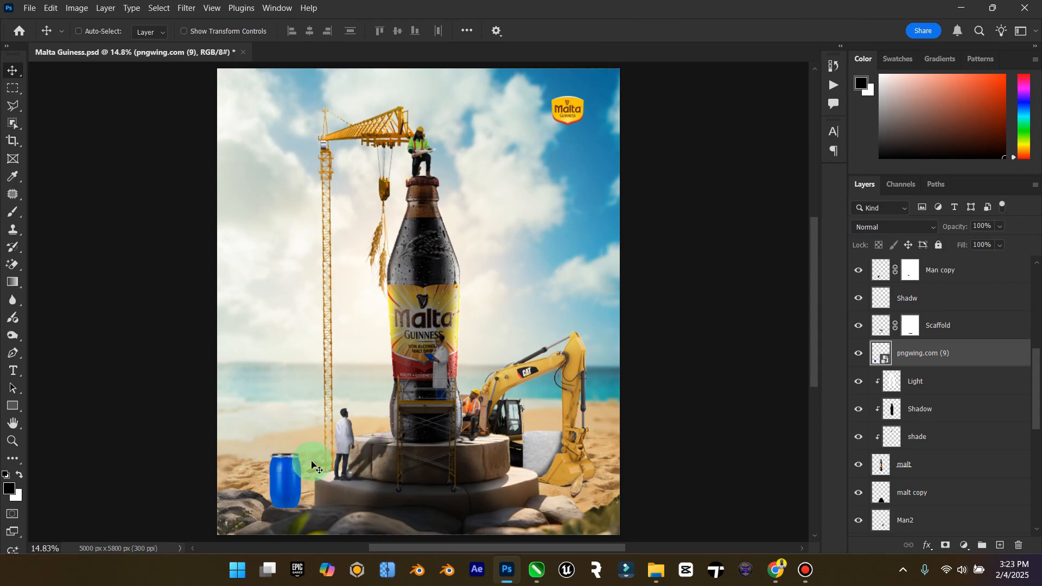
{"action": "left_click_drag", "start_coordinate": [313, 465], "coordinate": [346, 469]}
{"action": "left_click_drag", "start_coordinate": [954, 353], "coordinate": [926, 422]}
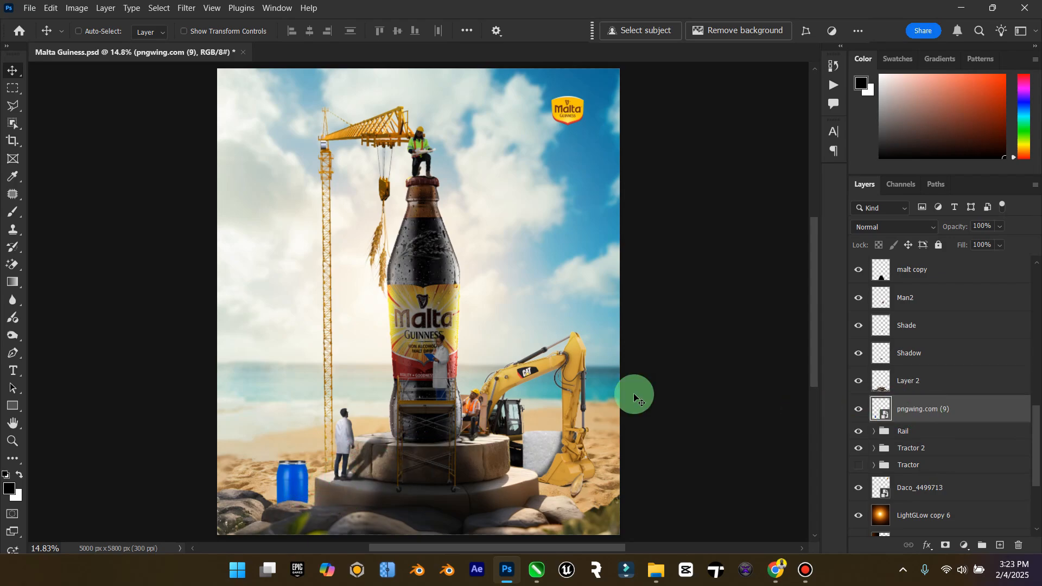
{"action": "type", "text": "water"}
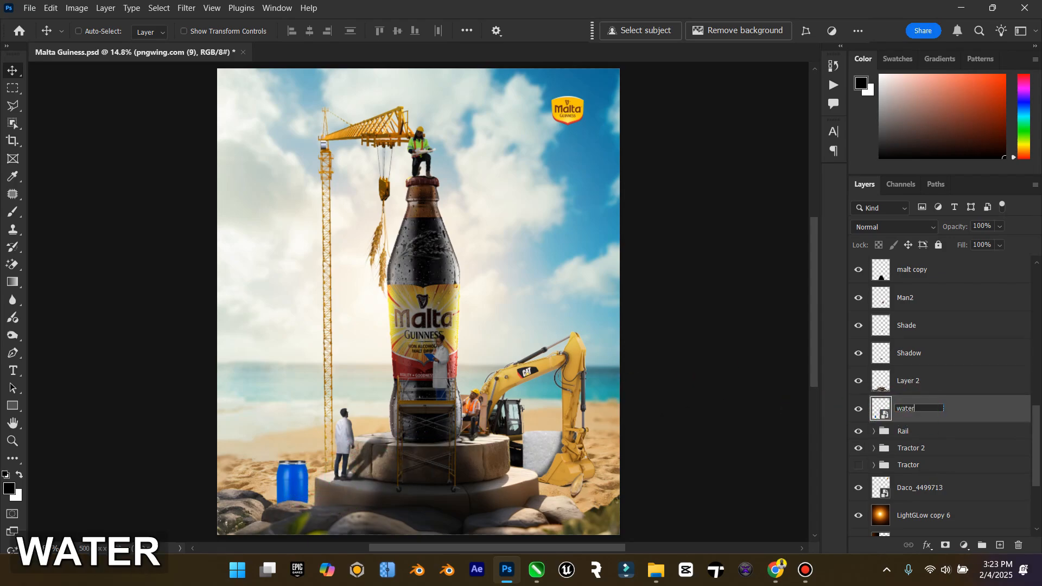
{"action": "key", "text": "Return"}
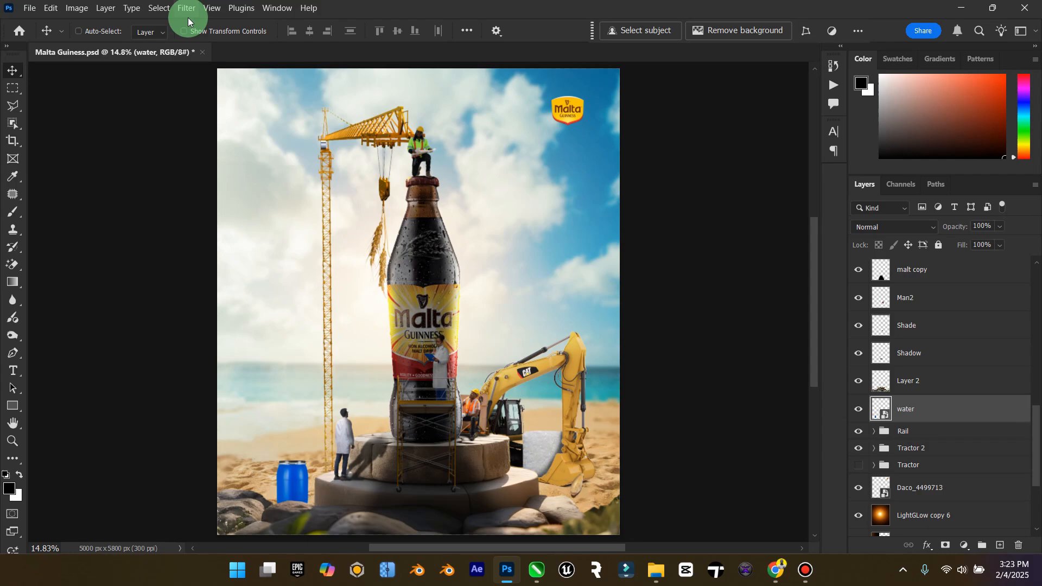
Apply Hue/Saturation to the barrel's Blues with hue -7, saturation -43 and lightness -19.
{"action": "left_click", "coordinate": [76, 8]}
{"action": "mouse_move", "coordinate": [136, 49]}
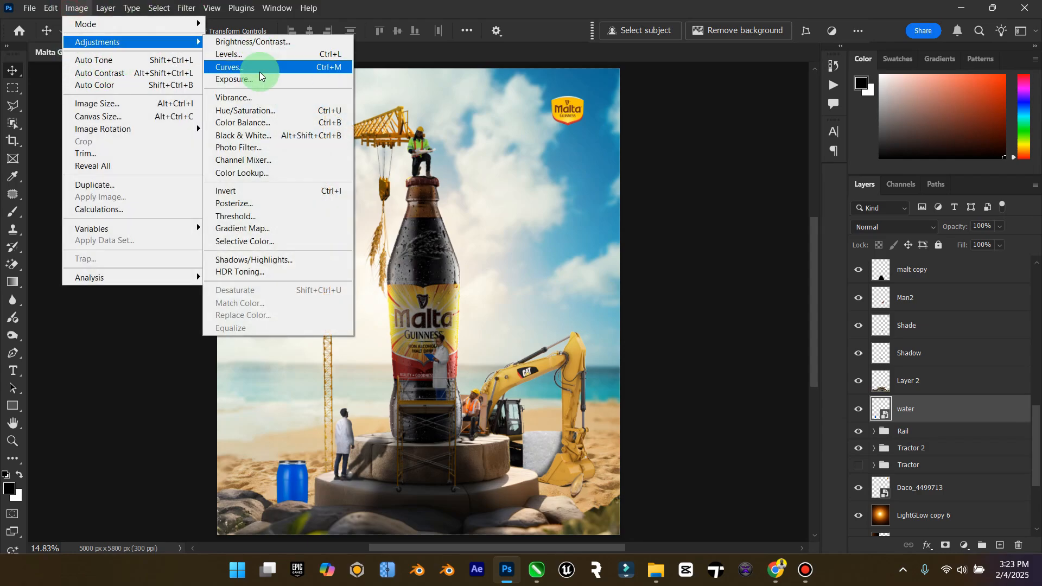
{"action": "left_click", "coordinate": [246, 111]}
{"action": "left_click", "coordinate": [451, 146]}
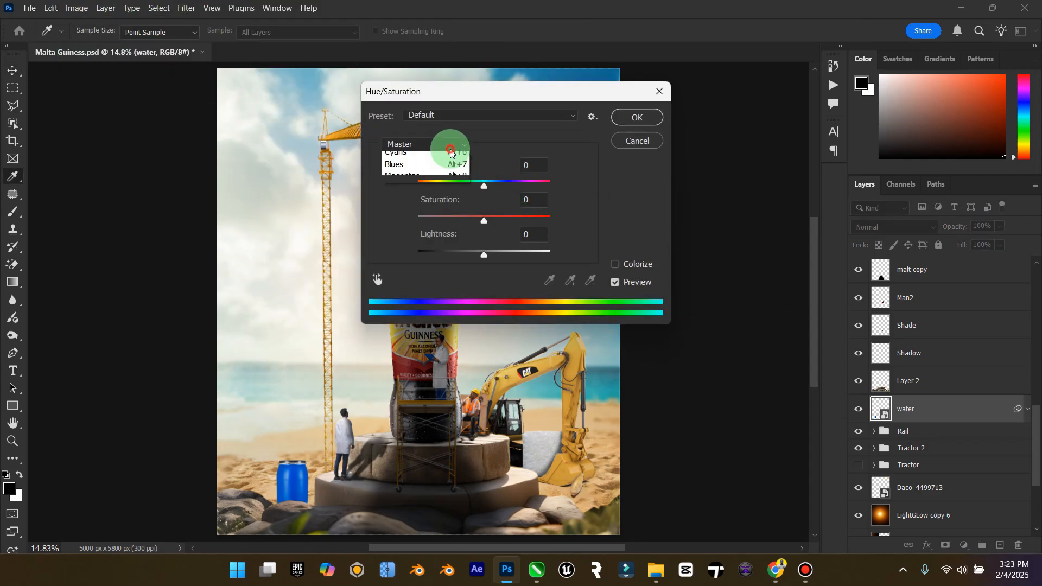
{"action": "left_click", "coordinate": [429, 218]}
{"action": "left_click_drag", "start_coordinate": [483, 186], "coordinate": [471, 221]}
{"action": "left_click_drag", "start_coordinate": [465, 186], "coordinate": [437, 188]}
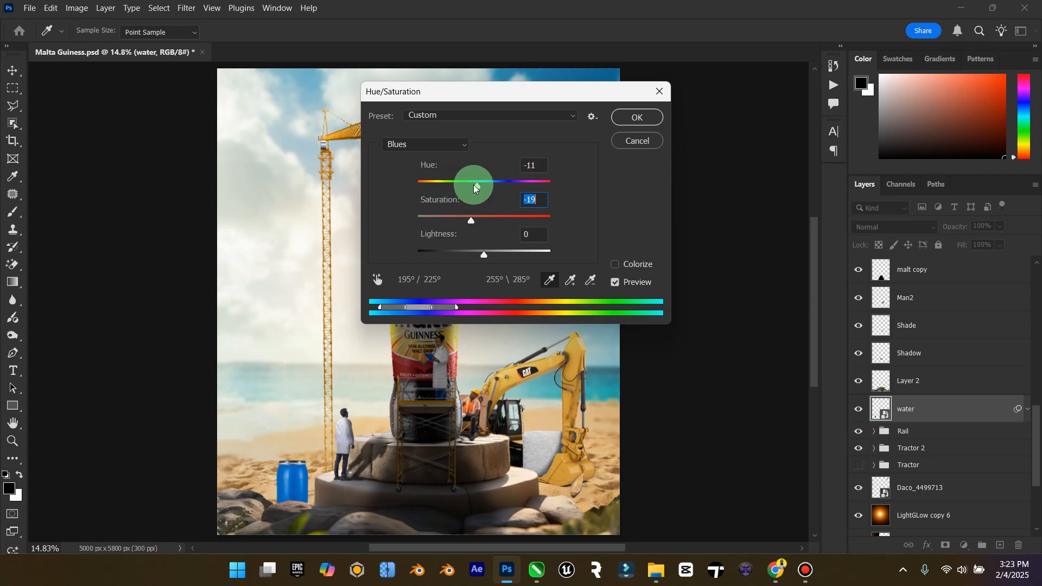
{"action": "left_click_drag", "start_coordinate": [474, 188], "coordinate": [432, 187]}
{"action": "mouse_move", "coordinate": [496, 188]}
{"action": "left_mouse_down"}
{"action": "mouse_move", "coordinate": [549, 189]}
{"action": "mouse_move", "coordinate": [515, 187]}
{"action": "left_mouse_up"}
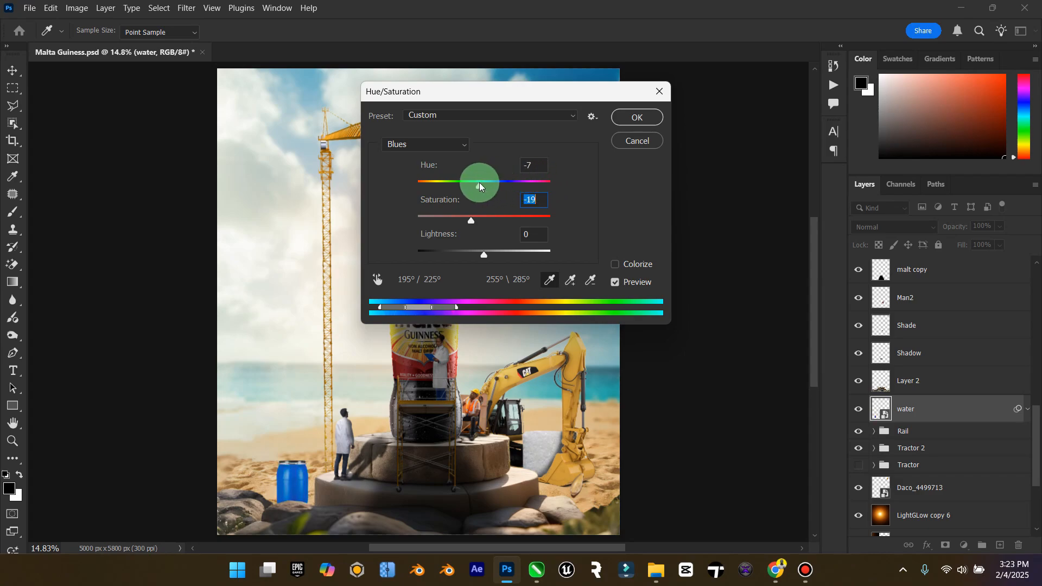
{"action": "left_click_drag", "start_coordinate": [472, 221], "coordinate": [449, 221]}
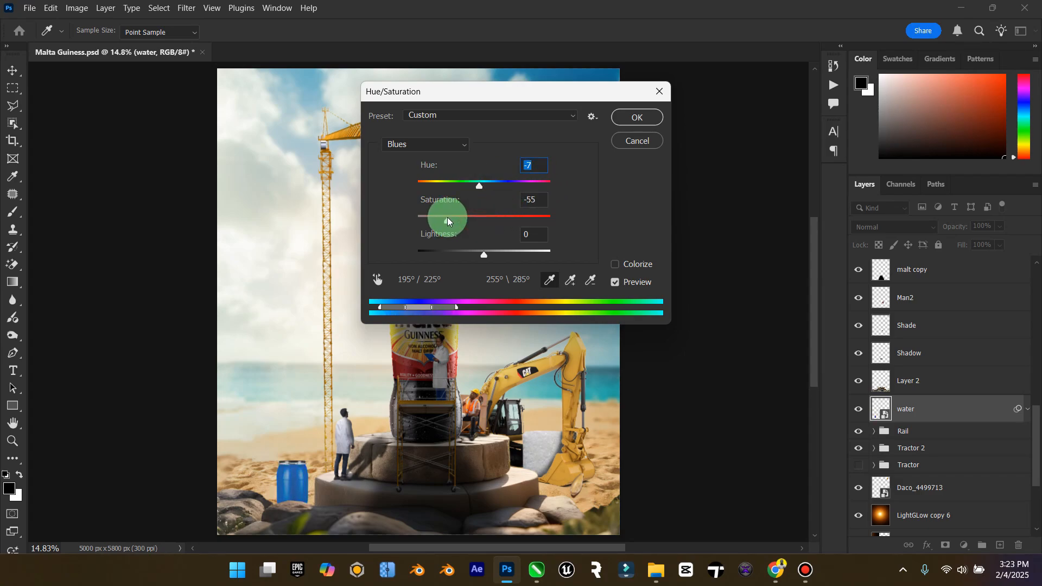
{"action": "left_click_drag", "start_coordinate": [503, 258], "coordinate": [477, 251]}
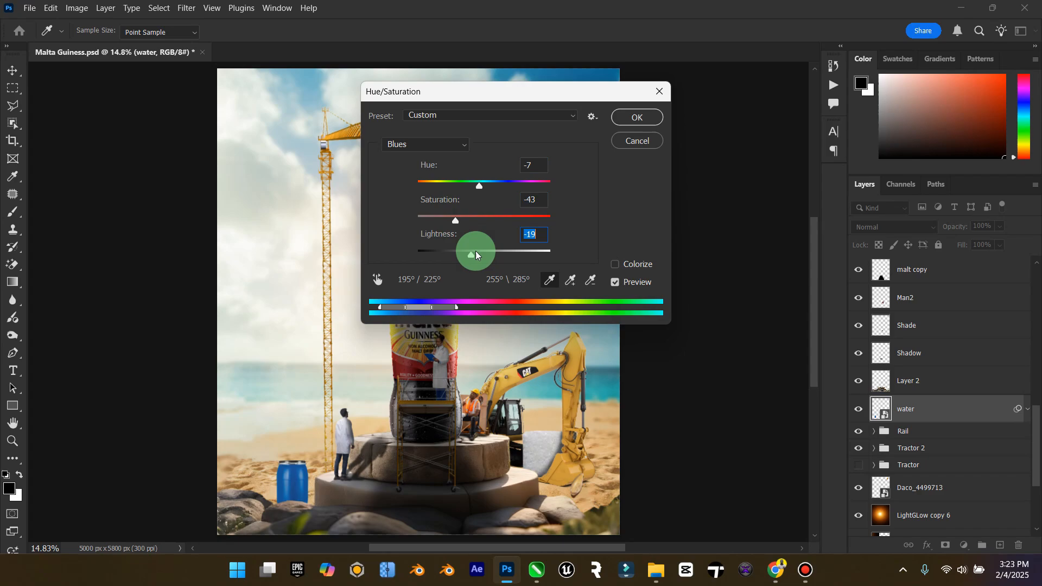
{"action": "left_click", "coordinate": [637, 117]}
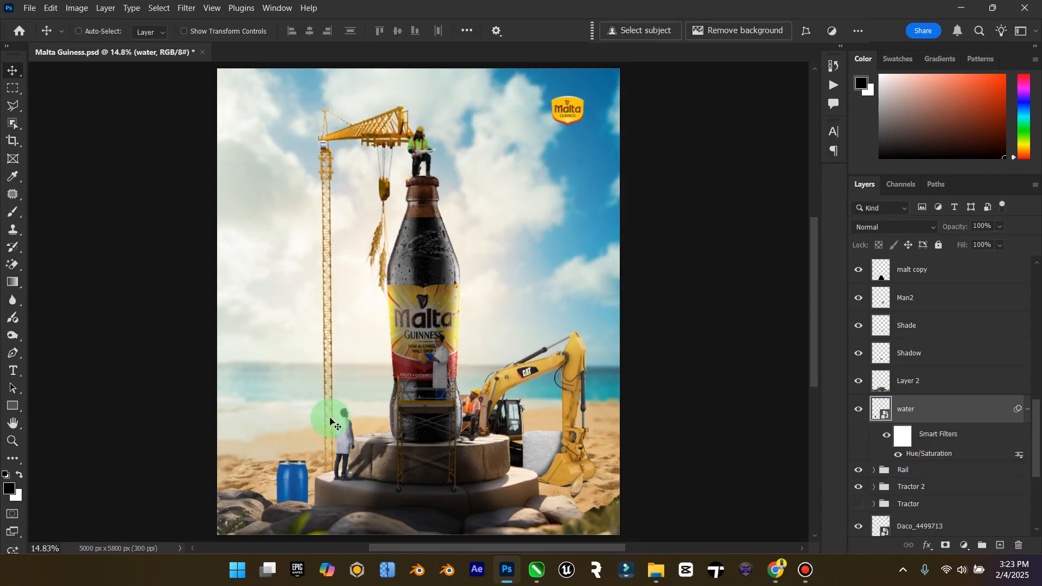
Lower the barrel slightly and add a new layer named Shae clipped to the water layer.
{"action": "left_click_drag", "start_coordinate": [298, 472], "coordinate": [311, 481]}
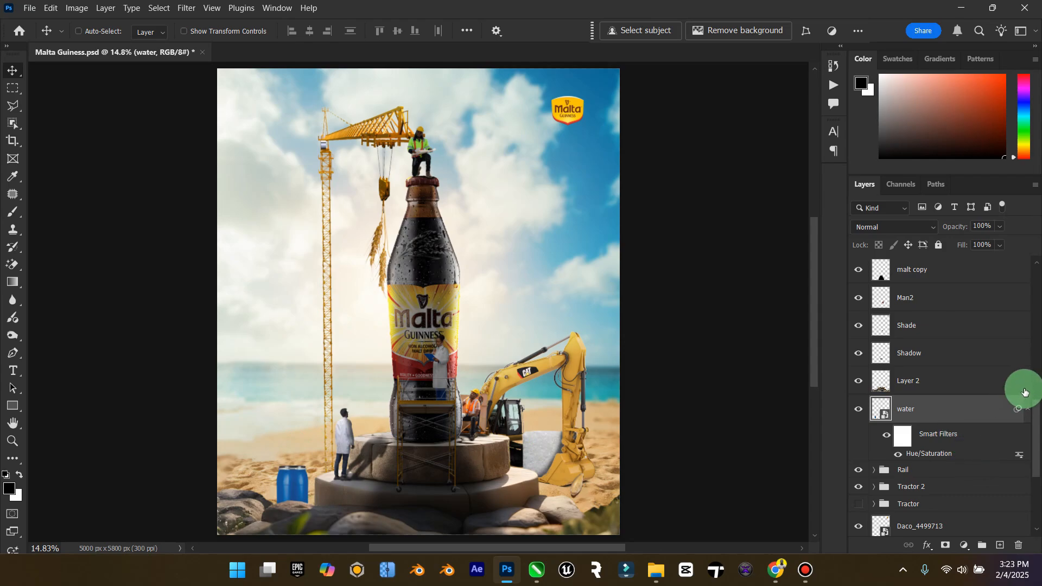
{"action": "left_click", "coordinate": [1028, 409]}
{"action": "left_click", "coordinate": [1000, 545]}
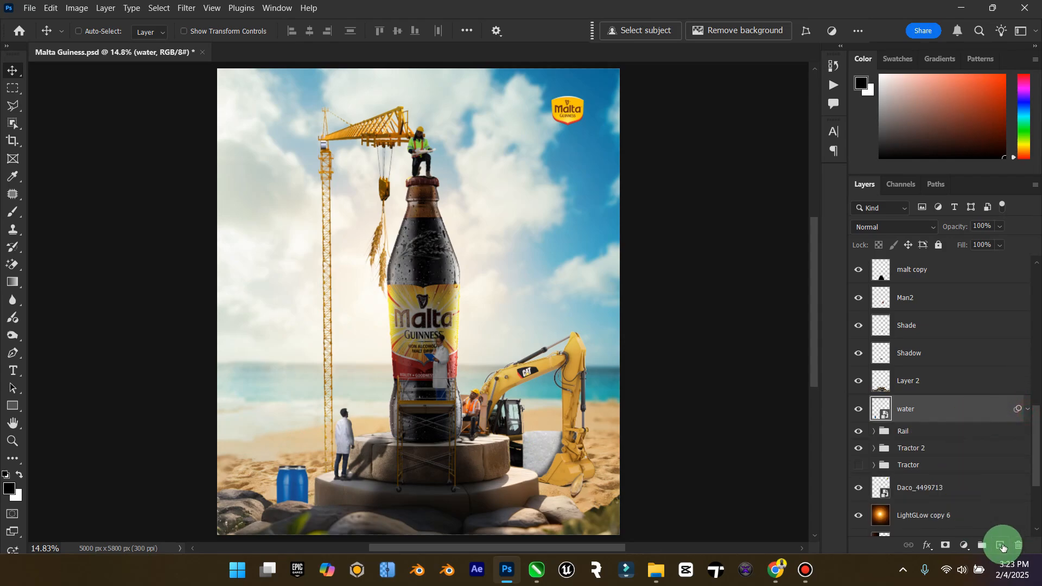
{"action": "key", "text": "Caps_Lock"}
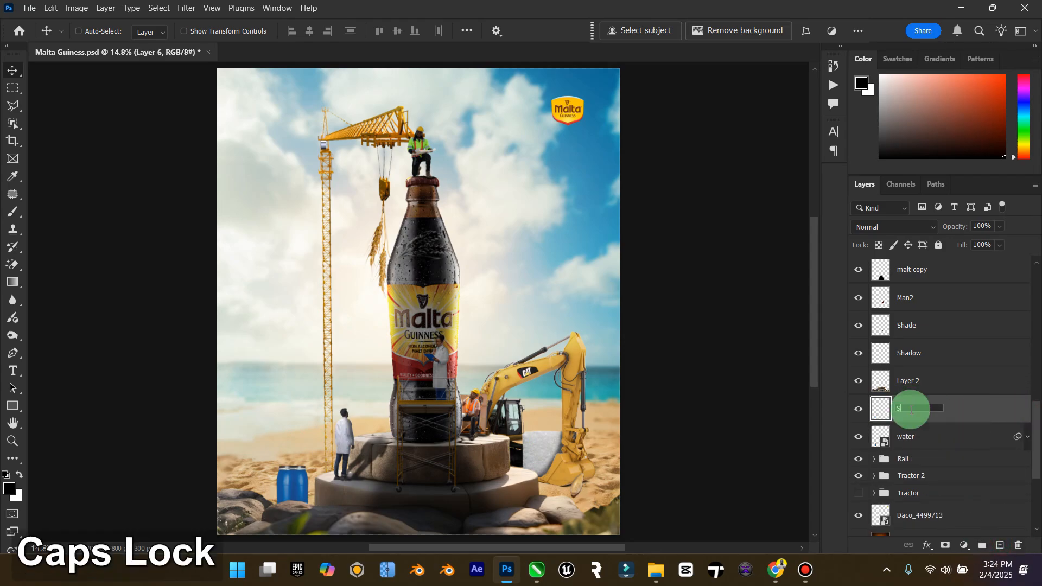
{"action": "type", "text": "Shae"}
{"action": "key", "text": "Return"}
{"action": "right_click", "coordinate": [912, 412]}
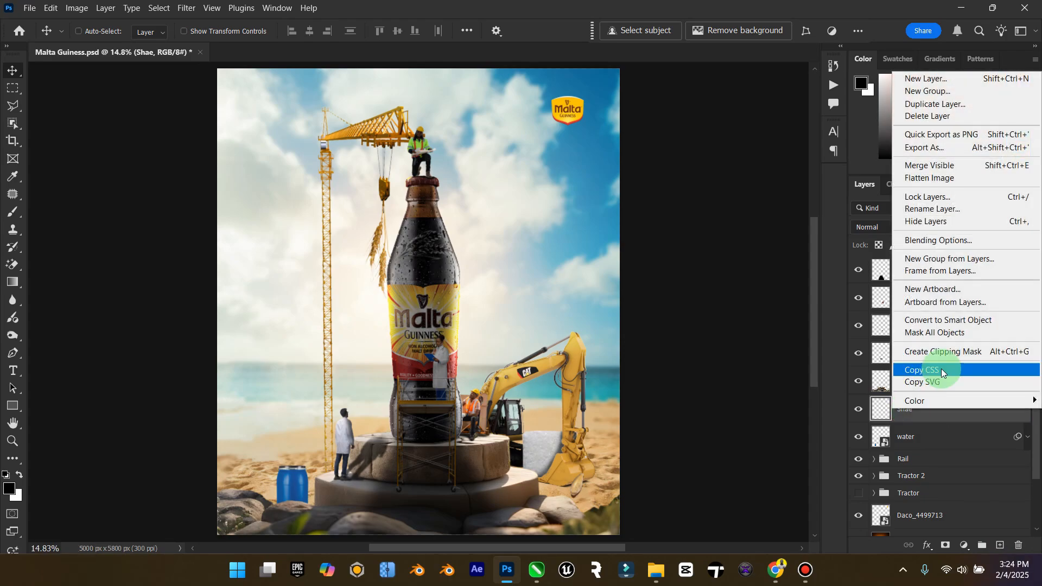
{"action": "left_click", "coordinate": [944, 351]}
Paint black shading along the barrel's right edge and base on the Shae layer with a soft 400 px brush.
{"action": "left_click", "coordinate": [13, 212]}
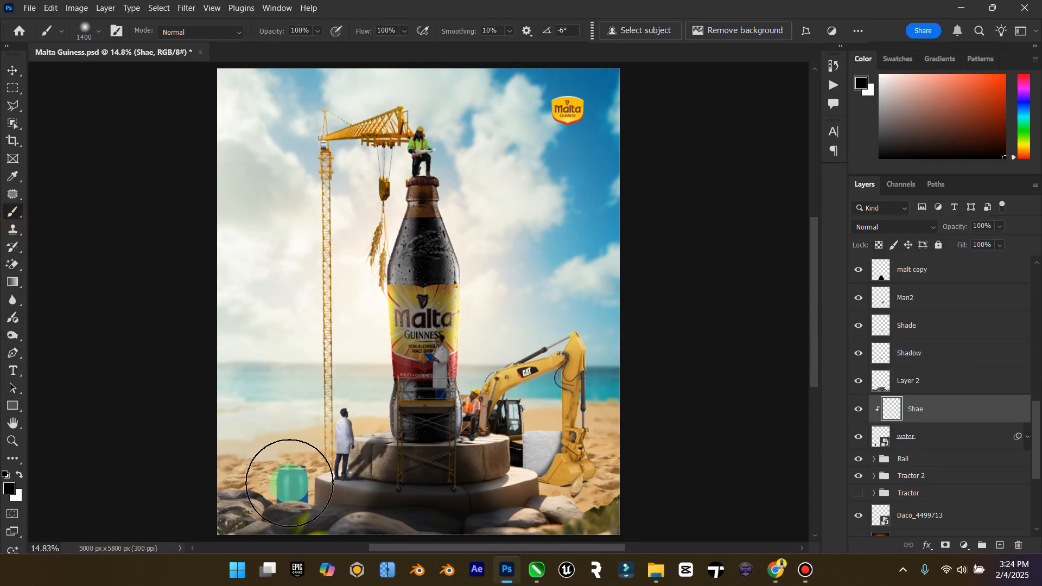
{"action": "key", "text": "bracketleft"}
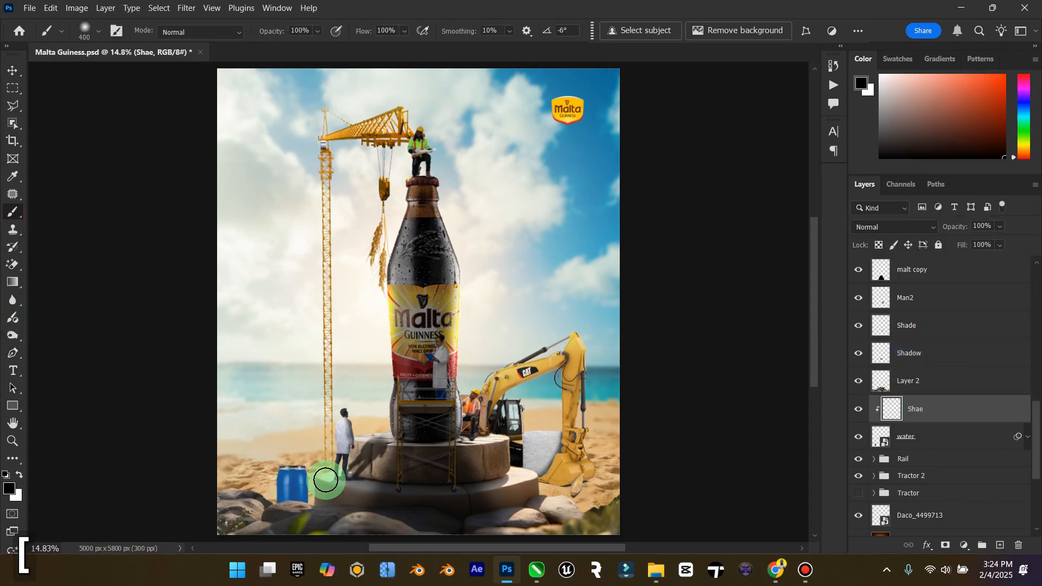
{"action": "mouse_move", "coordinate": [316, 476]}
{"action": "left_mouse_down"}
{"action": "mouse_move", "coordinate": [318, 518]}
{"action": "mouse_move", "coordinate": [310, 484]}
{"action": "mouse_move", "coordinate": [304, 530]}
{"action": "left_mouse_up"}
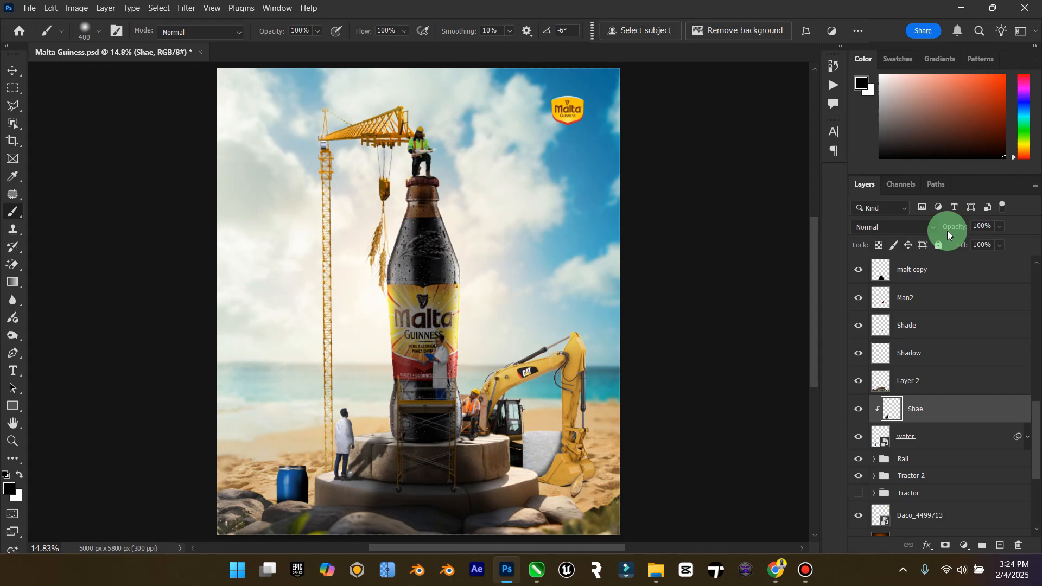
Set the Shae layer to Multiply blending at 71% opacity.
{"action": "left_click", "coordinate": [928, 228]}
{"action": "left_click", "coordinate": [874, 206]}
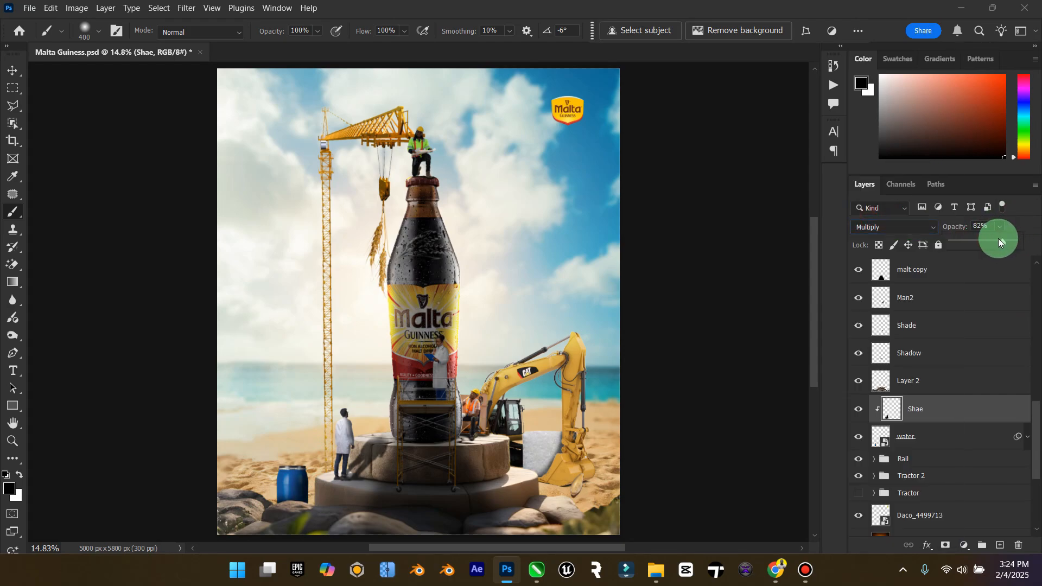
{"action": "left_click_drag", "start_coordinate": [998, 239], "coordinate": [990, 242]}
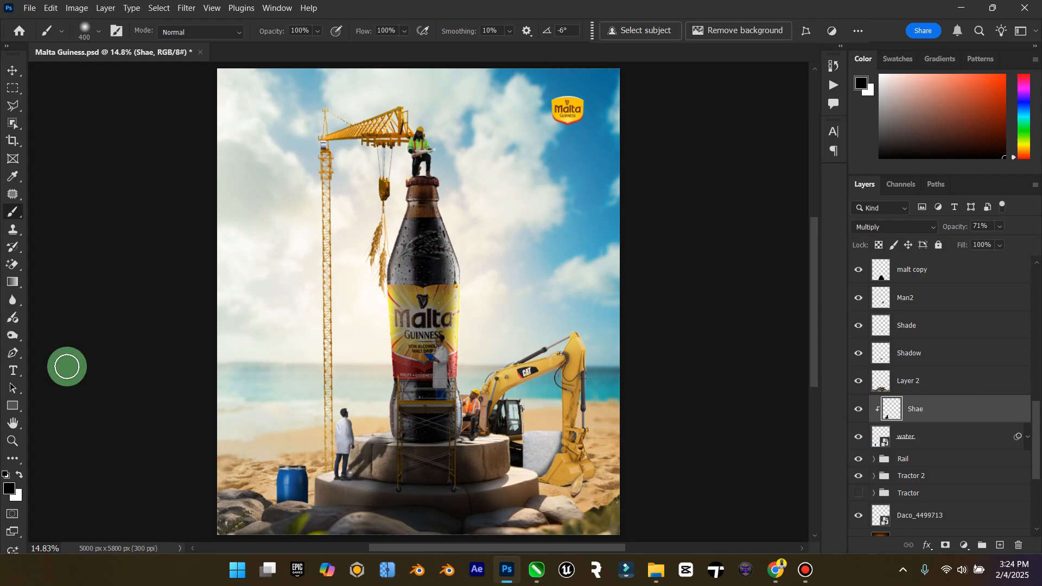
Review the whole composition with the shaded barrel and save the document.
{"action": "left_click", "coordinate": [12, 441]}
{"action": "left_click_drag", "start_coordinate": [423, 417], "coordinate": [399, 415]}
{"action": "left_click", "coordinate": [13, 71]}
{"action": "key", "text": "ctrl+s"}
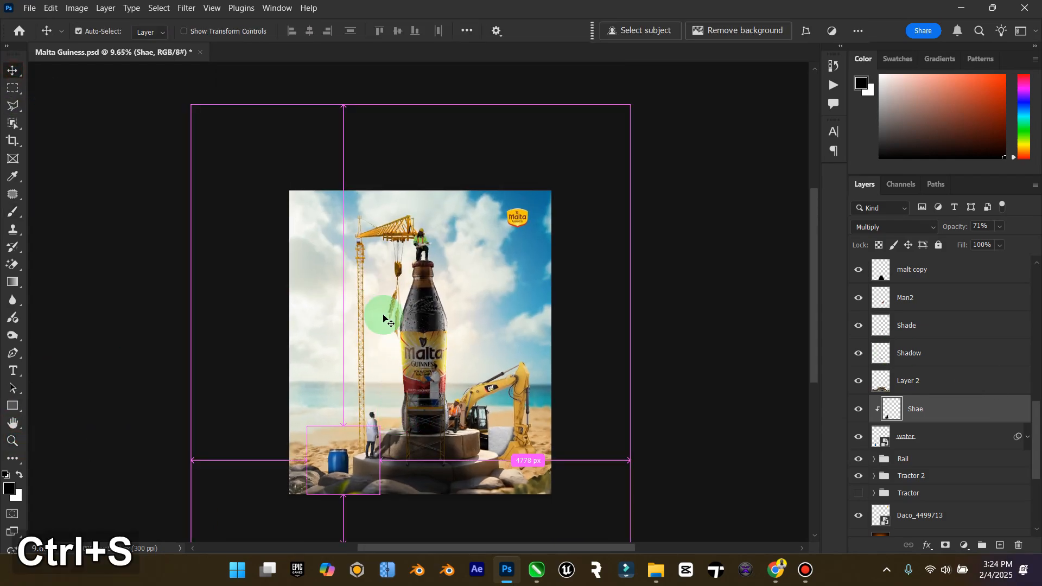
Look through the prop images in the Downloads folder, including the corn picture pngwing.com (6), for another element to add.
{"action": "mouse_move", "coordinate": [656, 570]}
{"action": "left_click", "coordinate": [556, 481]}
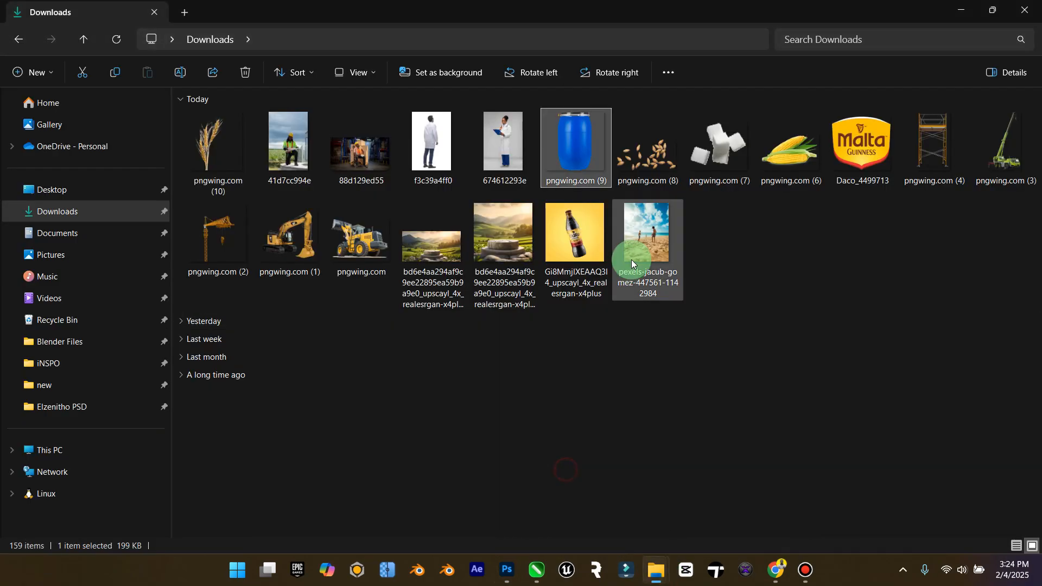
{"action": "left_click", "coordinate": [631, 259]}
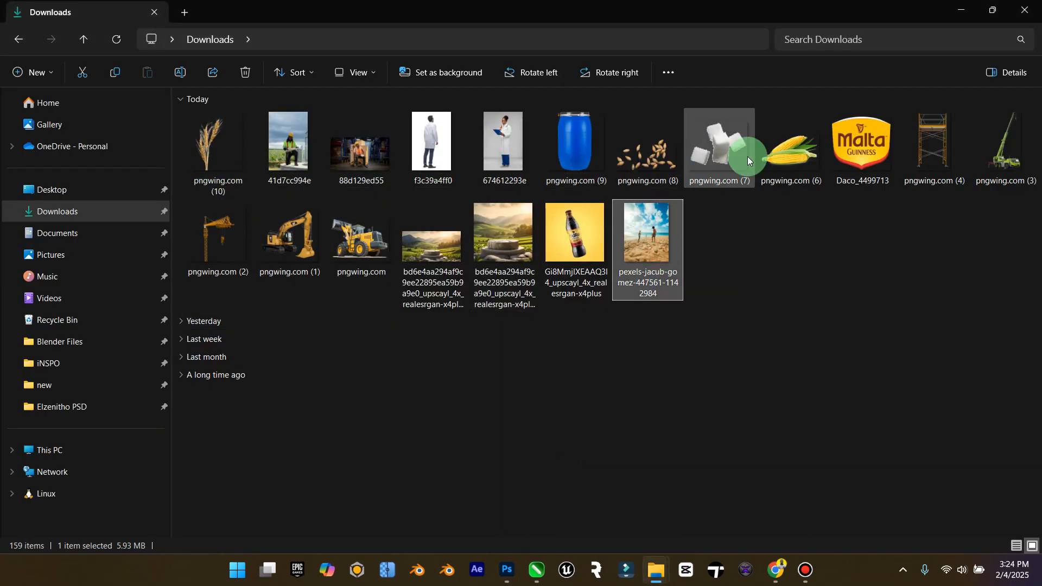
{"action": "left_click", "coordinate": [776, 161]}
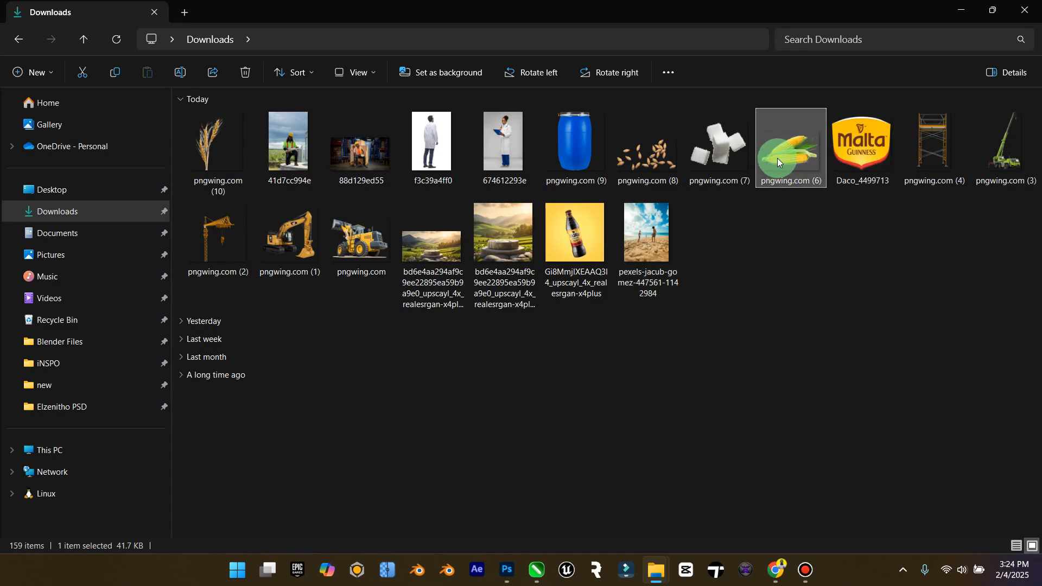
{"action": "left_click_drag", "start_coordinate": [778, 161], "coordinate": [507, 572]}
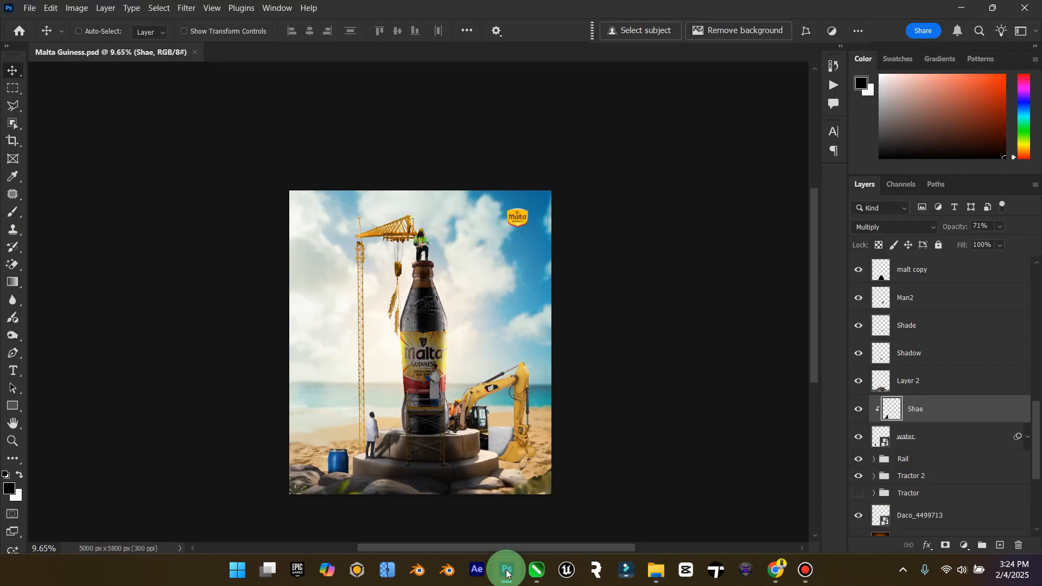
{"action": "left_click", "coordinate": [506, 573]}
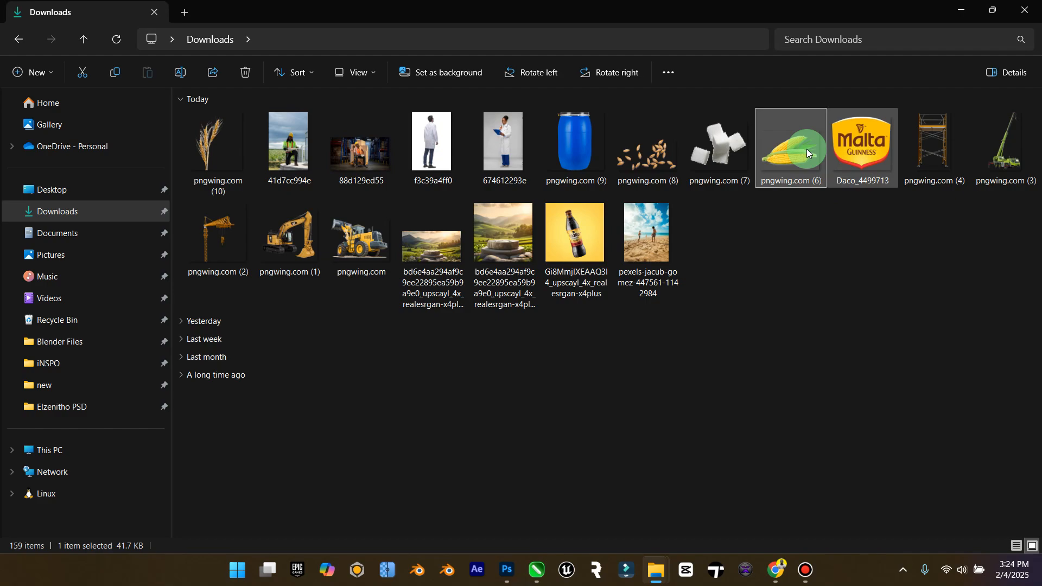
{"action": "left_click", "coordinate": [513, 560]}
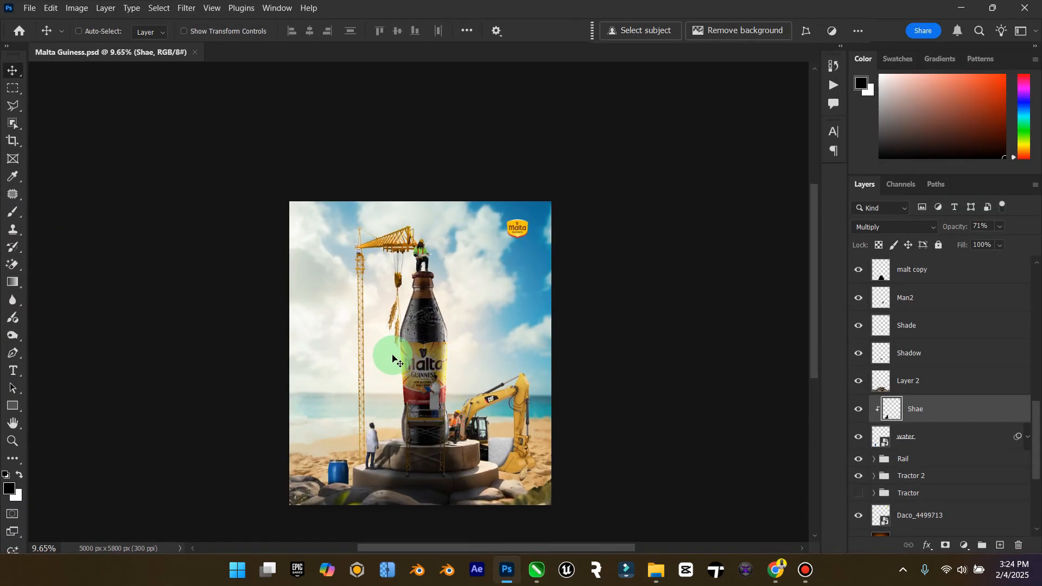
Check the bottle up close and the full scene at a reduced scale, and save the document.
{"action": "scroll", "coordinate": [393, 358], "scroll_direction": "up", "scroll_amount": 3}
{"action": "scroll", "coordinate": [394, 358], "scroll_direction": "up", "scroll_amount": 3}
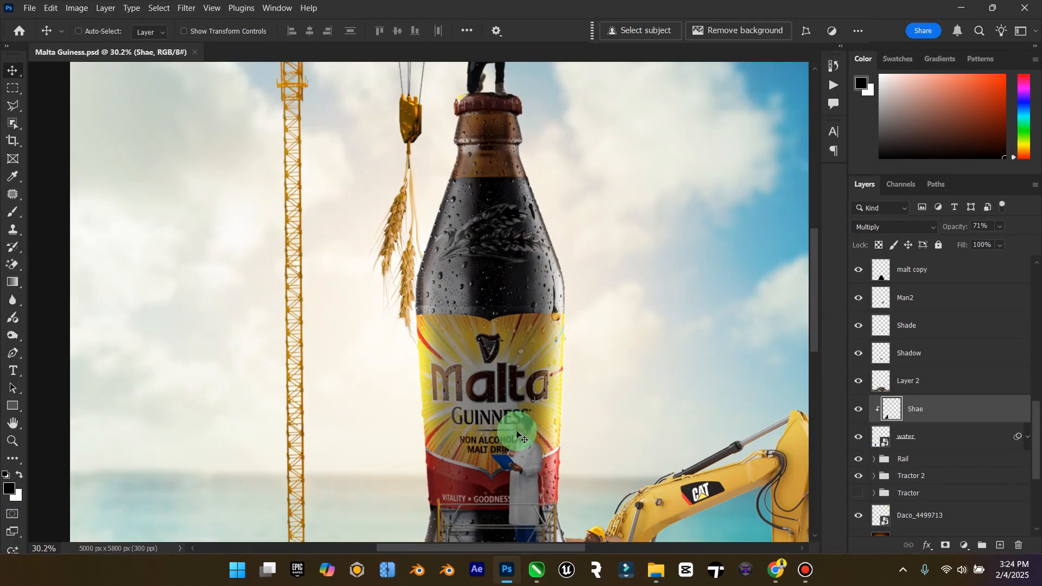
{"action": "double_click", "coordinate": [10, 429]}
{"action": "left_click", "coordinate": [13, 70]}
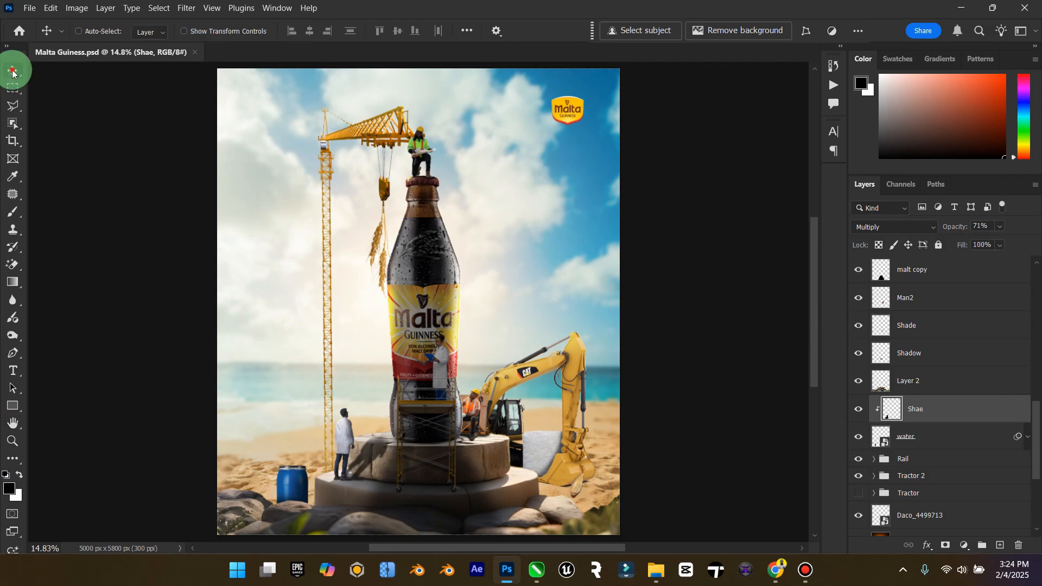
{"action": "key", "text": "ctrl+s"}
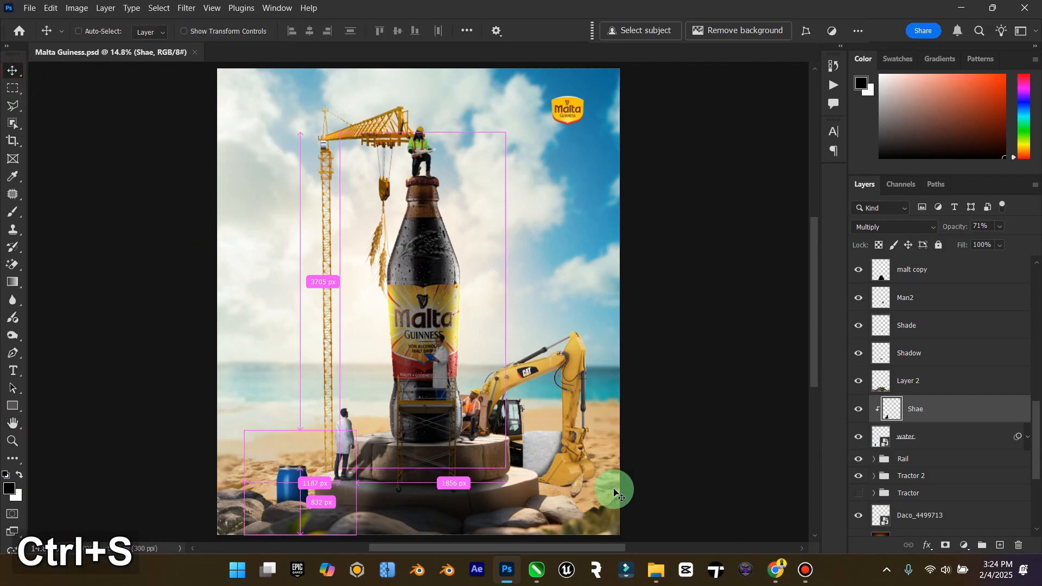
{"action": "left_click", "coordinate": [12, 424]}
{"action": "left_click", "coordinate": [14, 440]}
{"action": "left_click_drag", "start_coordinate": [463, 458], "coordinate": [439, 460]}
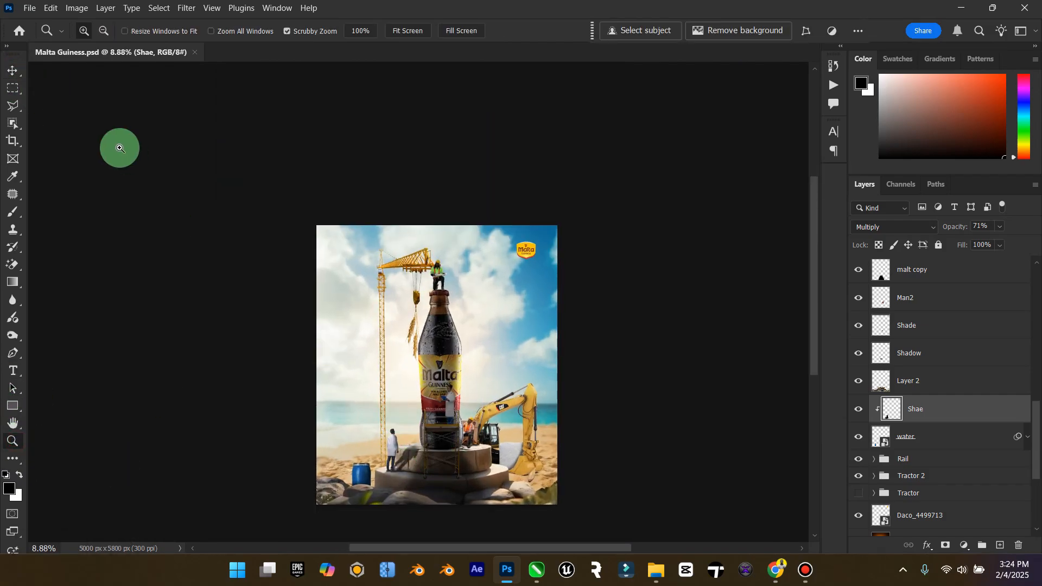
Switch to Chrome and review the Malta Guinness challenge brief on X and the poster references on Pinterest.
{"action": "left_click", "coordinate": [775, 570]}
{"action": "left_click", "coordinate": [166, 3]}
{"action": "scroll", "coordinate": [442, 326], "scroll_direction": "up", "scroll_amount": 10}
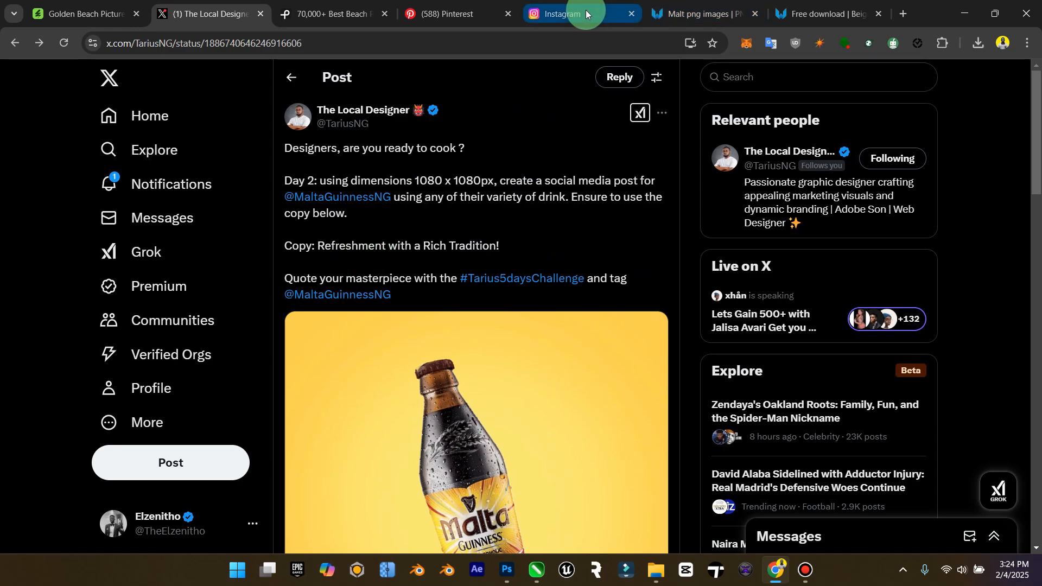
{"action": "left_click", "coordinate": [437, 12]}
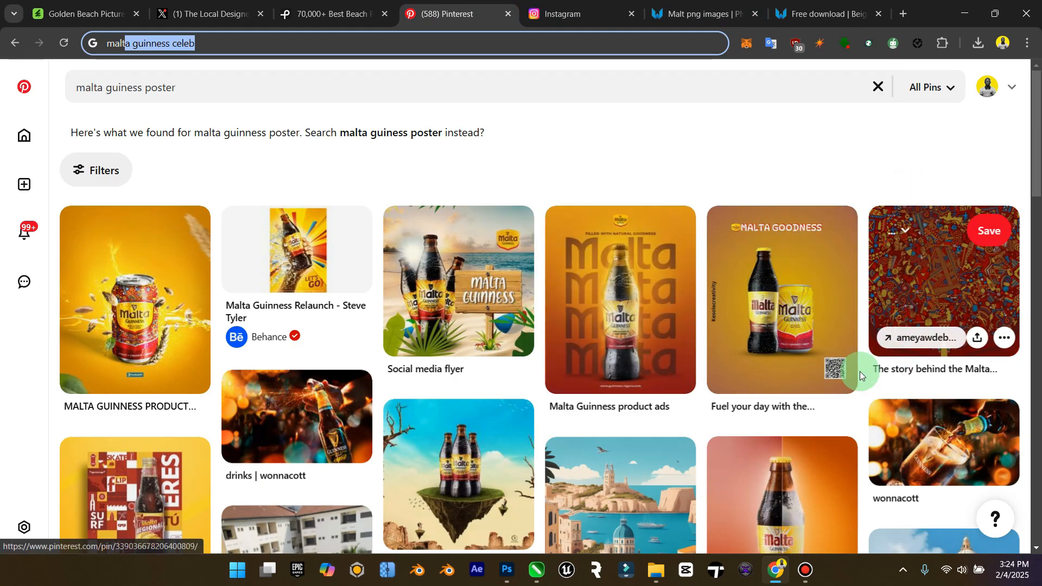
{"action": "scroll", "coordinate": [647, 331], "scroll_direction": "down", "scroll_amount": 3}
{"action": "scroll", "coordinate": [647, 331], "scroll_direction": "up", "scroll_amount": 3}
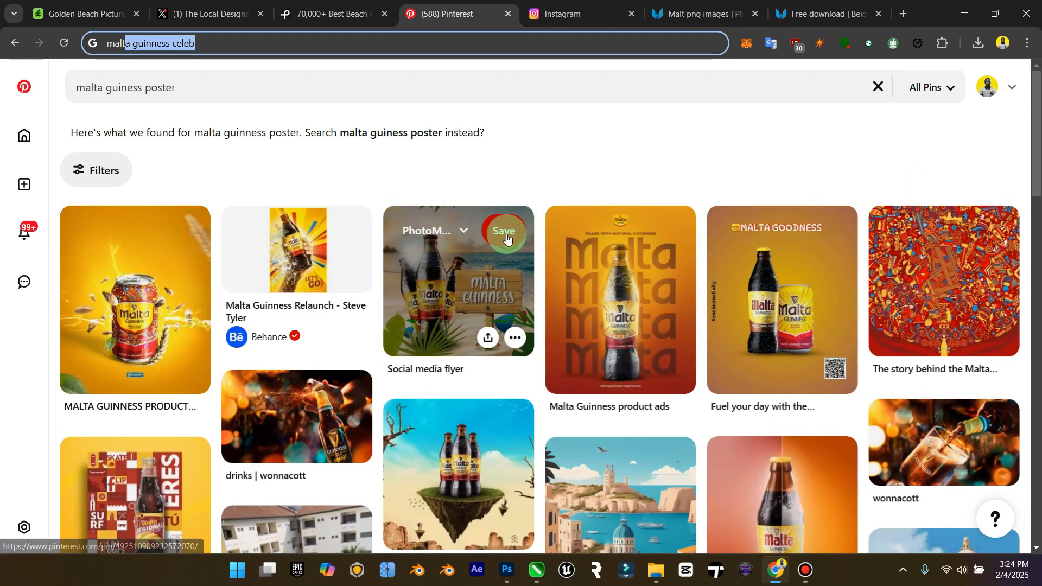
{"action": "left_click", "coordinate": [965, 13]}
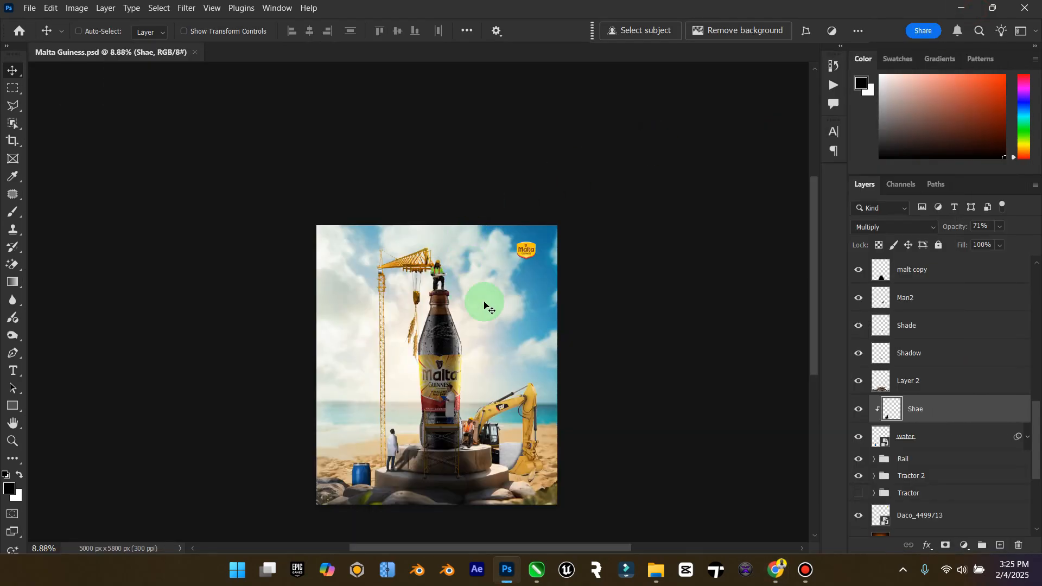
{"action": "mouse_move", "coordinate": [658, 569]}
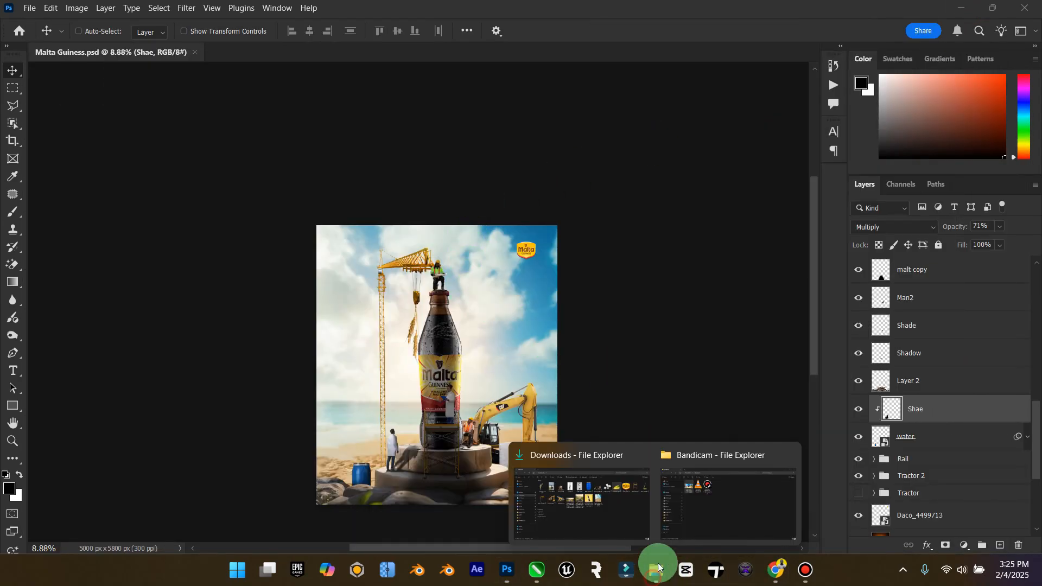
{"action": "left_click", "coordinate": [619, 516]}
{"action": "left_click", "coordinate": [506, 568]}
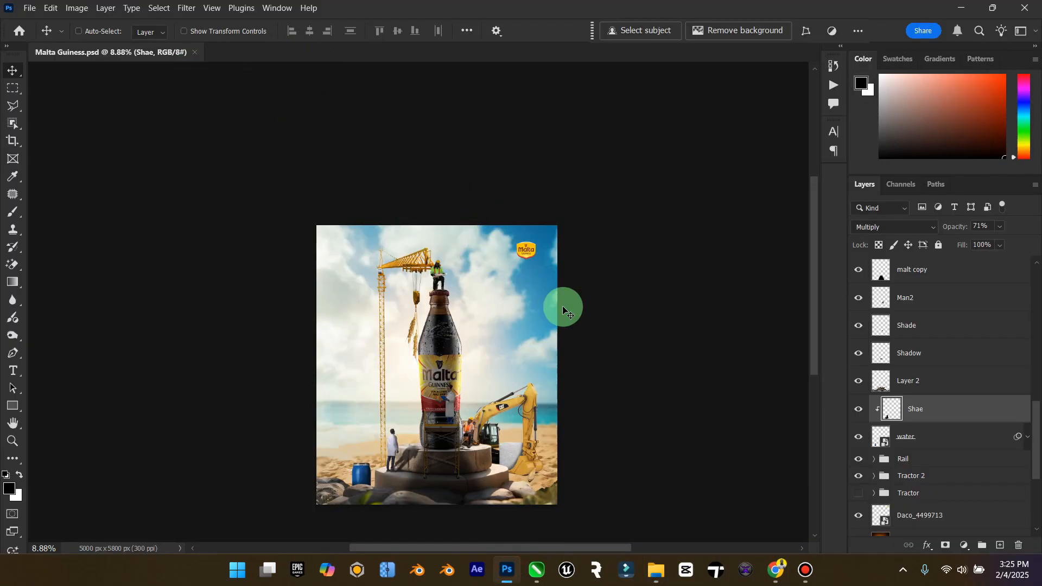
Copy the word "Refreshment" from the challenge brief on X in Chrome and return to Photoshop.
{"action": "left_click", "coordinate": [771, 567]}
{"action": "left_click", "coordinate": [185, 15]}
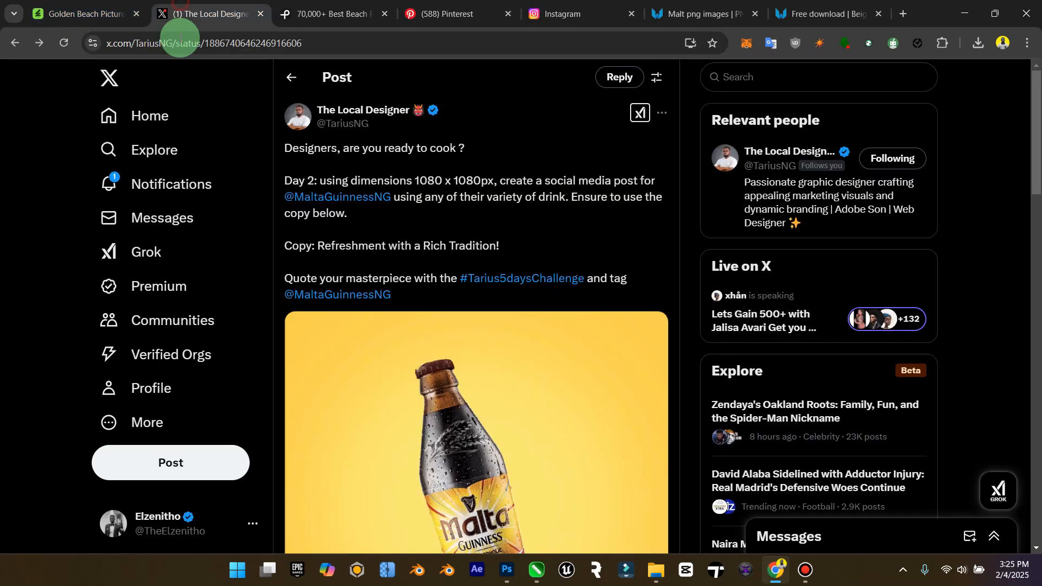
{"action": "left_click_drag", "start_coordinate": [319, 244], "coordinate": [360, 244]}
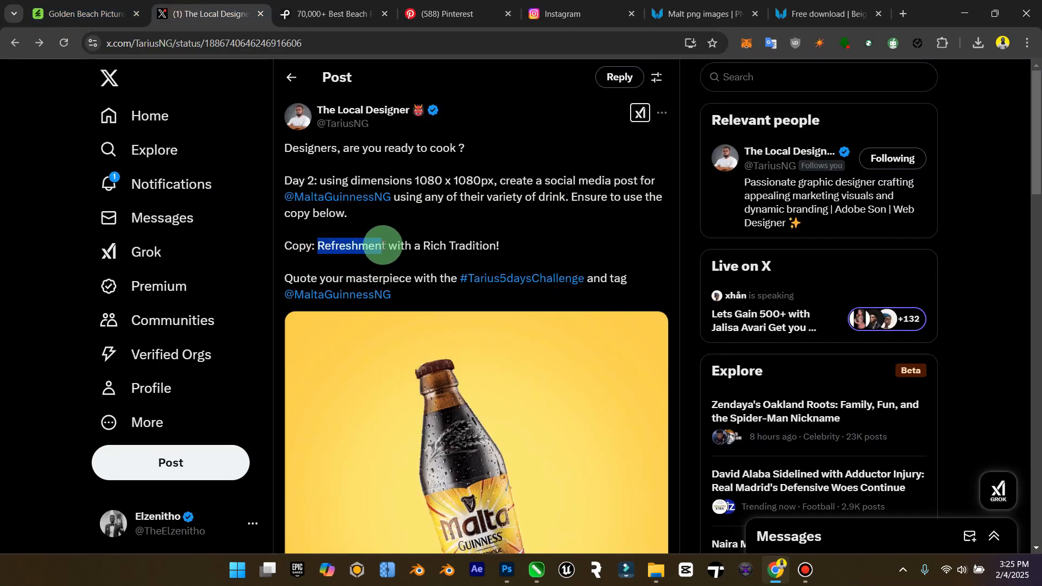
{"action": "key", "text": "ctrl+c"}
{"action": "left_click", "coordinate": [954, 15]}
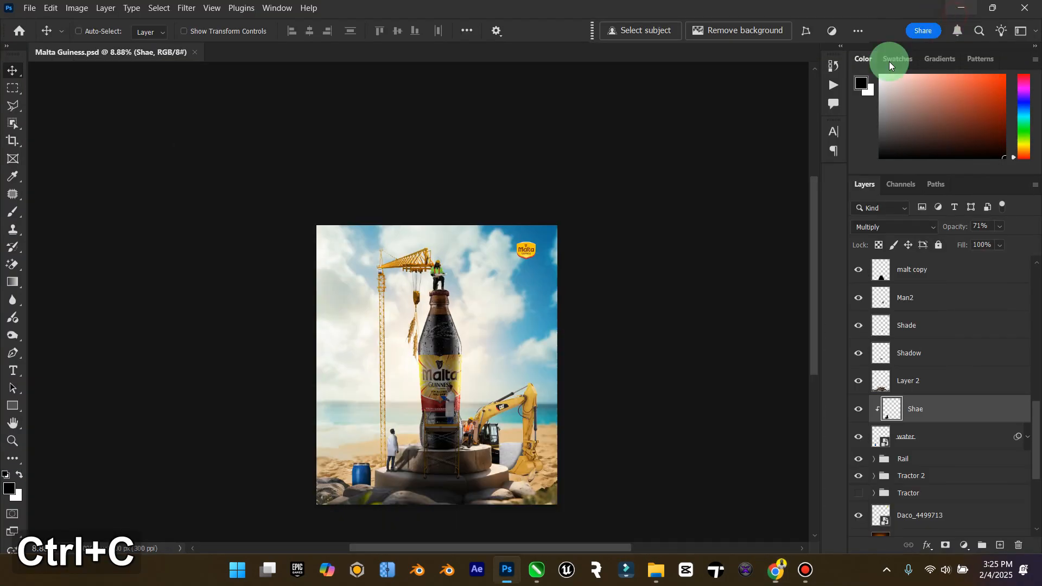
Add a text layer reading "Refreshment" above the Daco_4499713 layer, starting at the poster's left edge, and select all its text.
{"action": "scroll", "coordinate": [907, 400], "scroll_direction": "up", "scroll_amount": 1}
{"action": "scroll", "coordinate": [942, 432], "scroll_direction": "down", "scroll_amount": 4}
{"action": "left_click", "coordinate": [941, 432]}
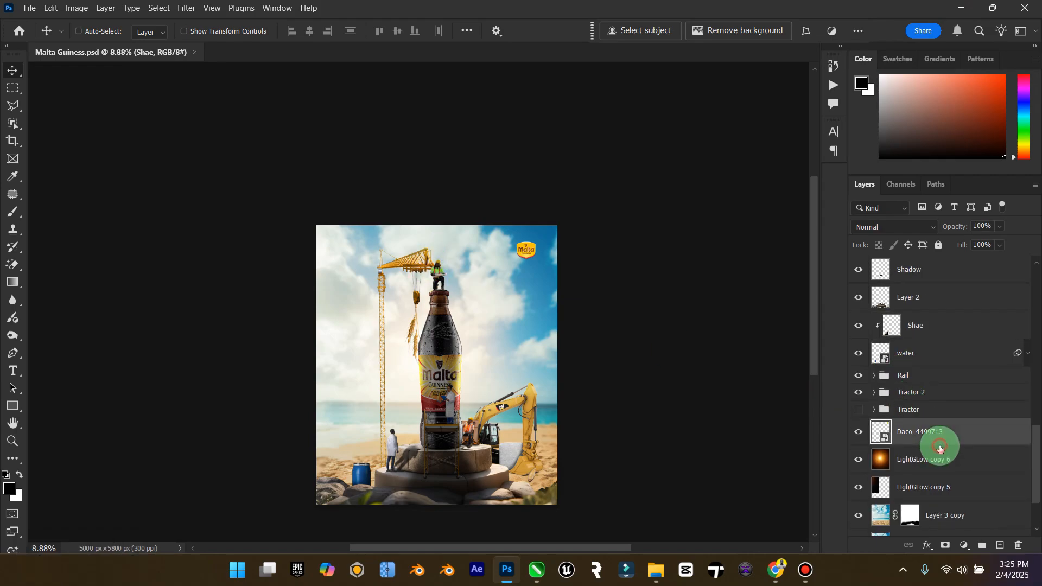
{"action": "left_click", "coordinate": [13, 371]}
{"action": "scroll", "coordinate": [233, 369], "scroll_direction": "up", "scroll_amount": 2}
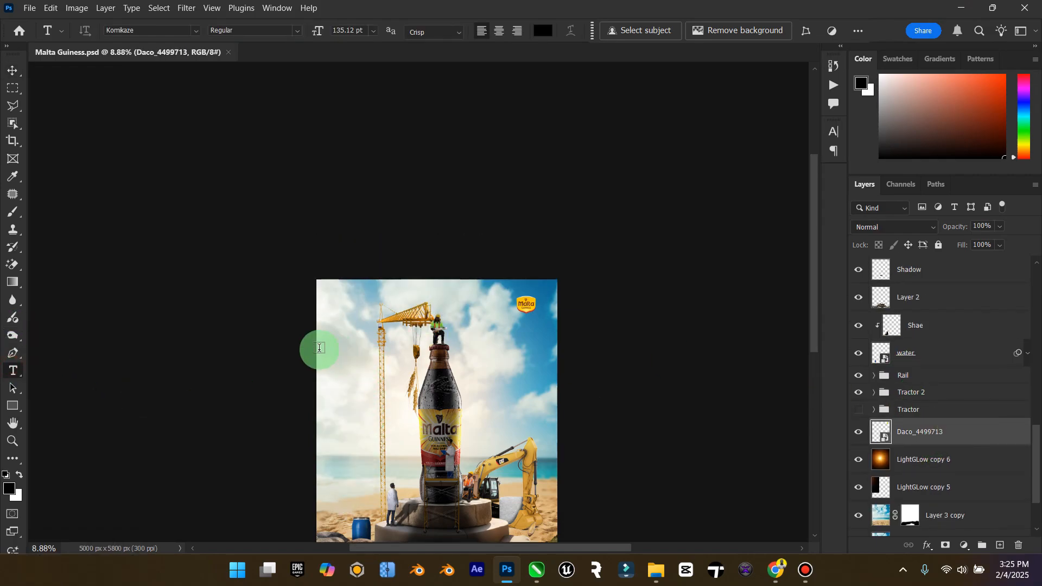
{"action": "left_click", "coordinate": [320, 349]}
{"action": "key", "text": "ctrl+v"}
{"action": "scroll", "coordinate": [400, 376], "scroll_direction": "up", "scroll_amount": 1}
{"action": "key", "text": "ctrl+a"}
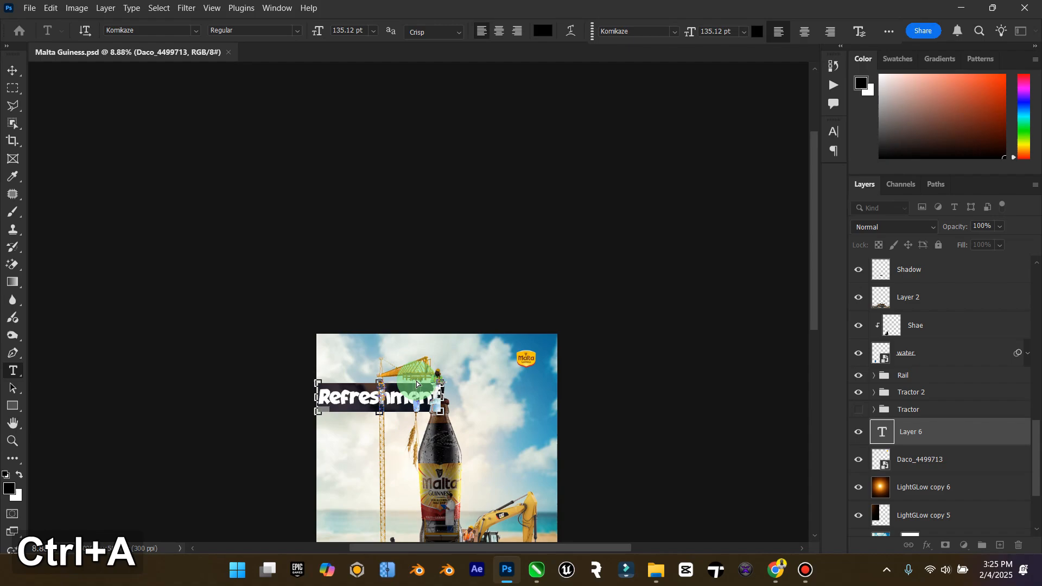
{"action": "left_click", "coordinate": [176, 30]}
{"action": "type", "text": "amer"}
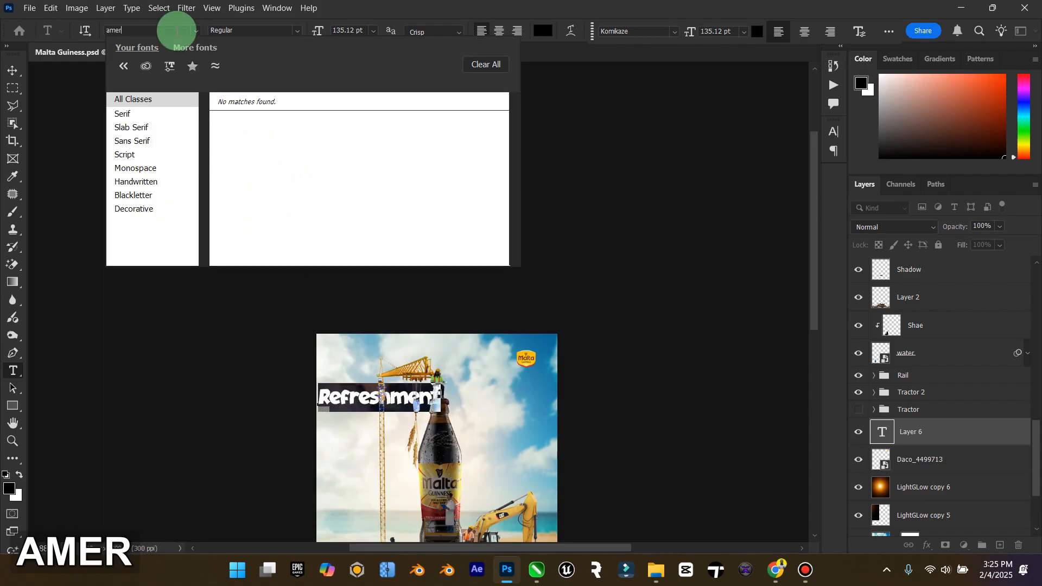
{"action": "key", "text": "BackSpace"}
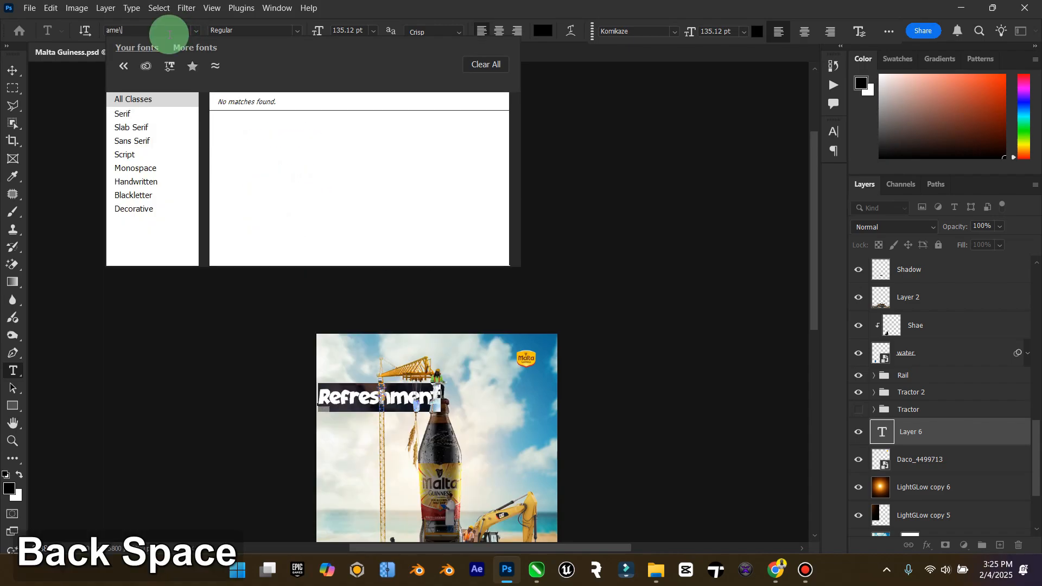
{"action": "type", "text": "e"}
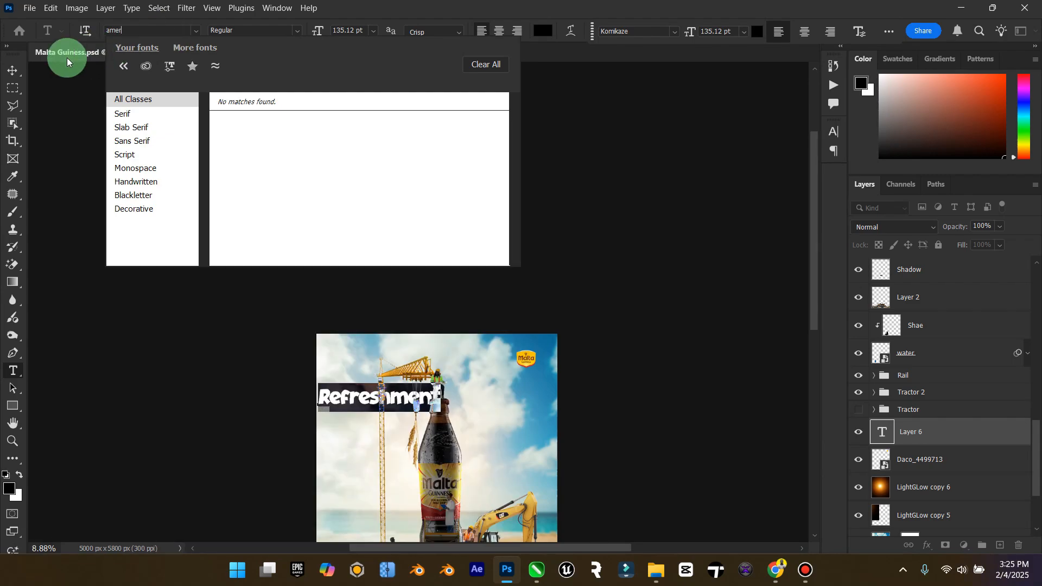
{"action": "left_click", "coordinate": [24, 68]}
Look up the primary font's name in File Explorer under drive D: in AE Class > LGW 2025 > FONTS > PRIMARY.
{"action": "mouse_move", "coordinate": [664, 579]}
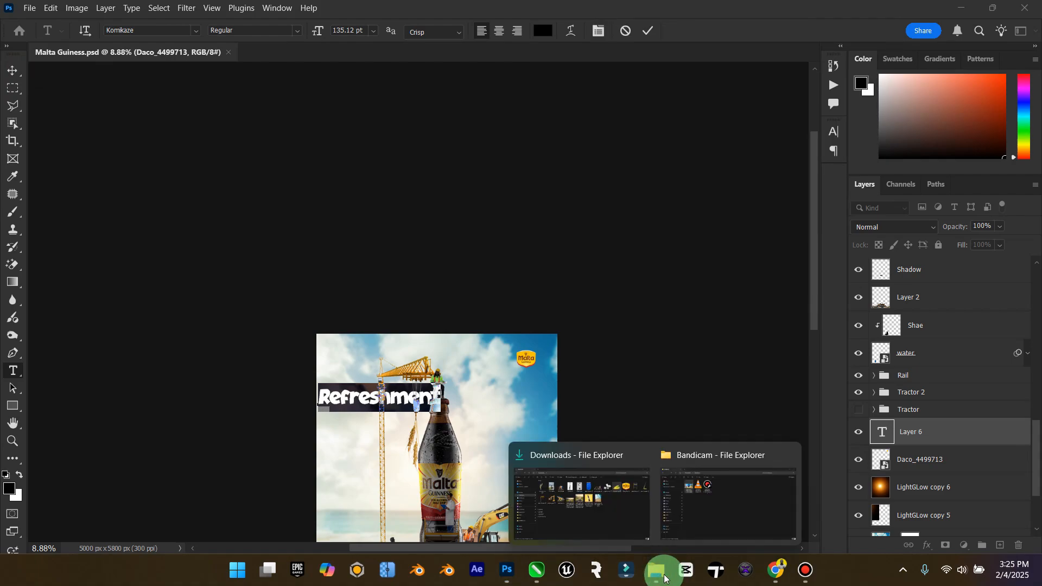
{"action": "left_click", "coordinate": [677, 537]}
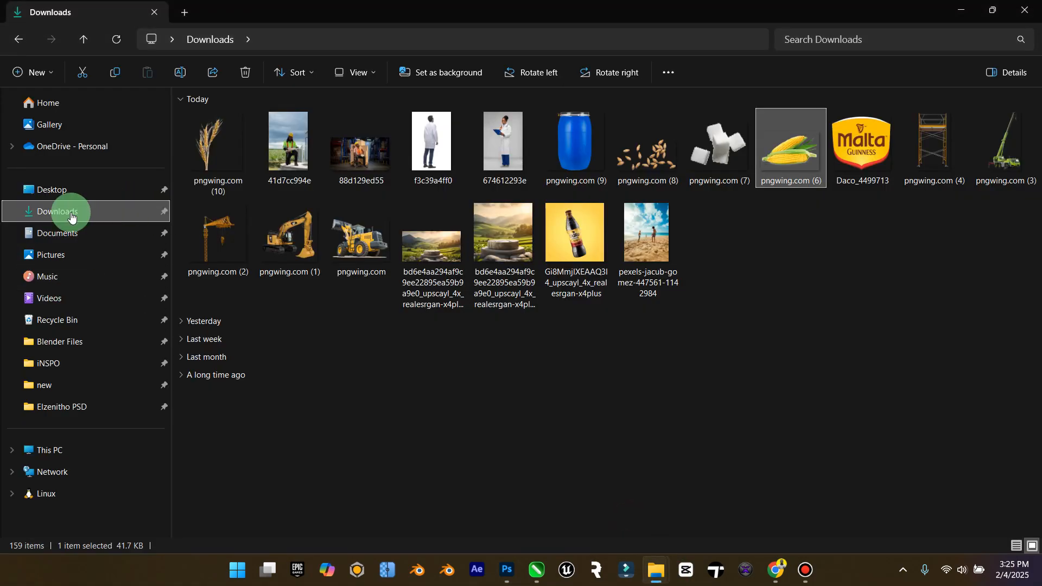
{"action": "left_click", "coordinate": [67, 451]}
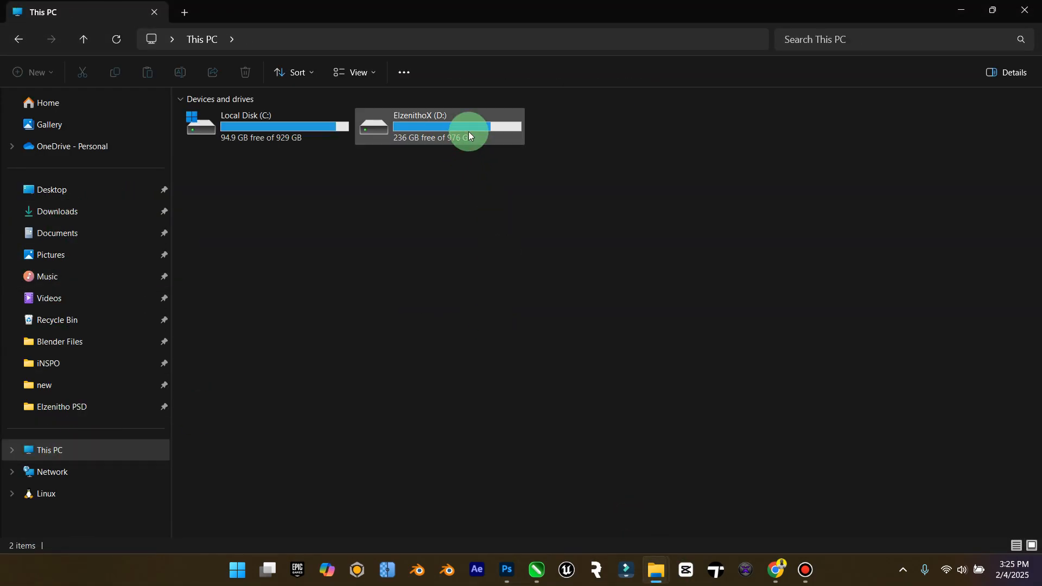
{"action": "double_click", "coordinate": [468, 132]}
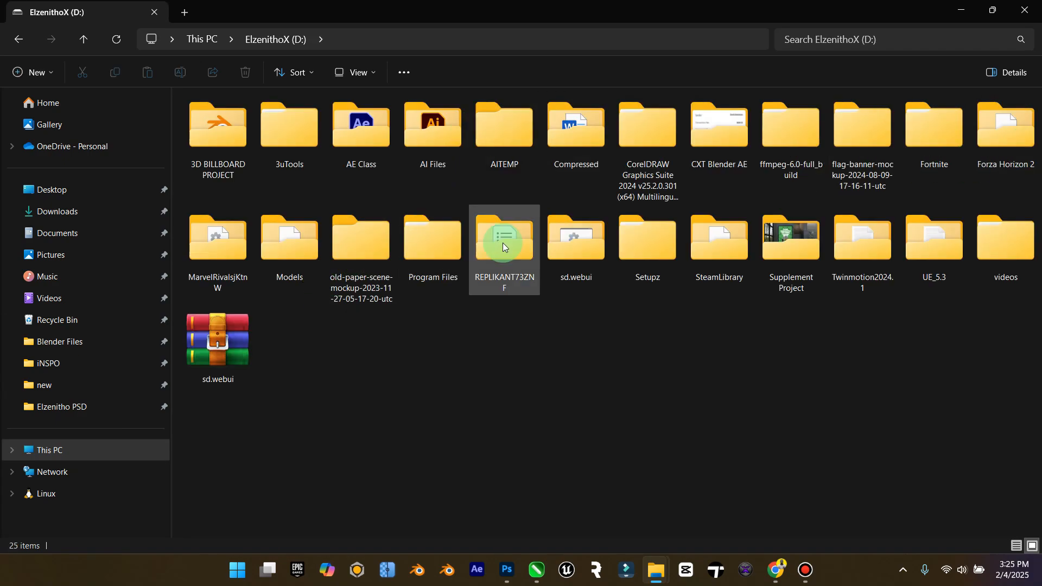
{"action": "double_click", "coordinate": [360, 153]}
{"action": "double_click", "coordinate": [972, 163]}
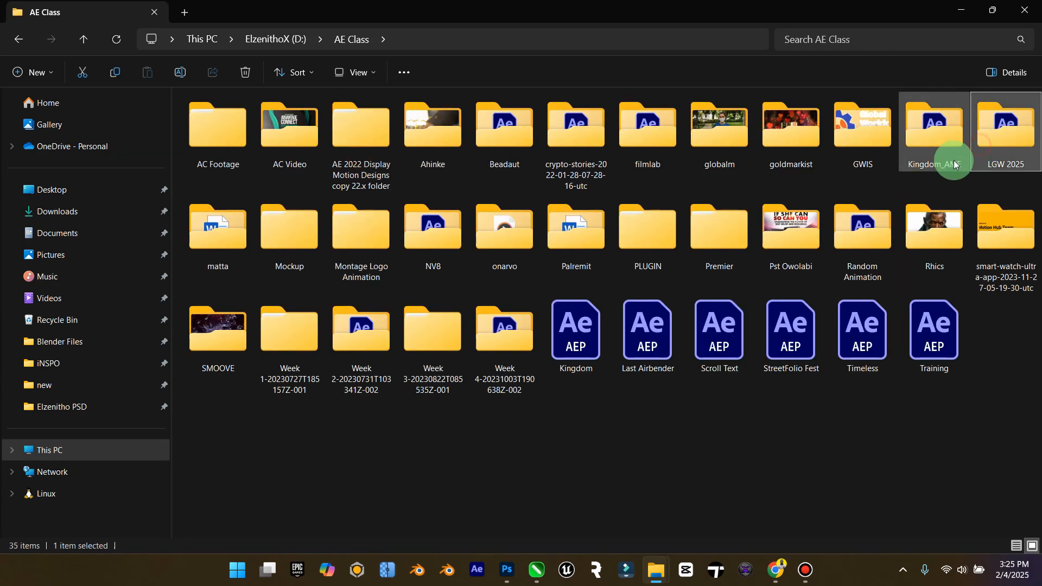
{"action": "left_click", "coordinate": [296, 143]}
{"action": "double_click", "coordinate": [296, 143]}
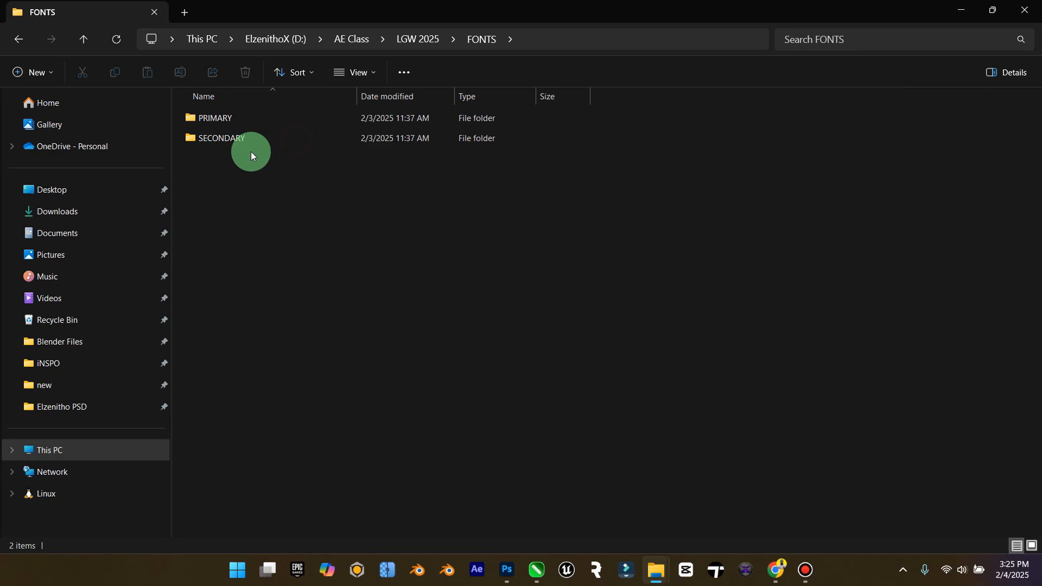
{"action": "double_click", "coordinate": [246, 117]}
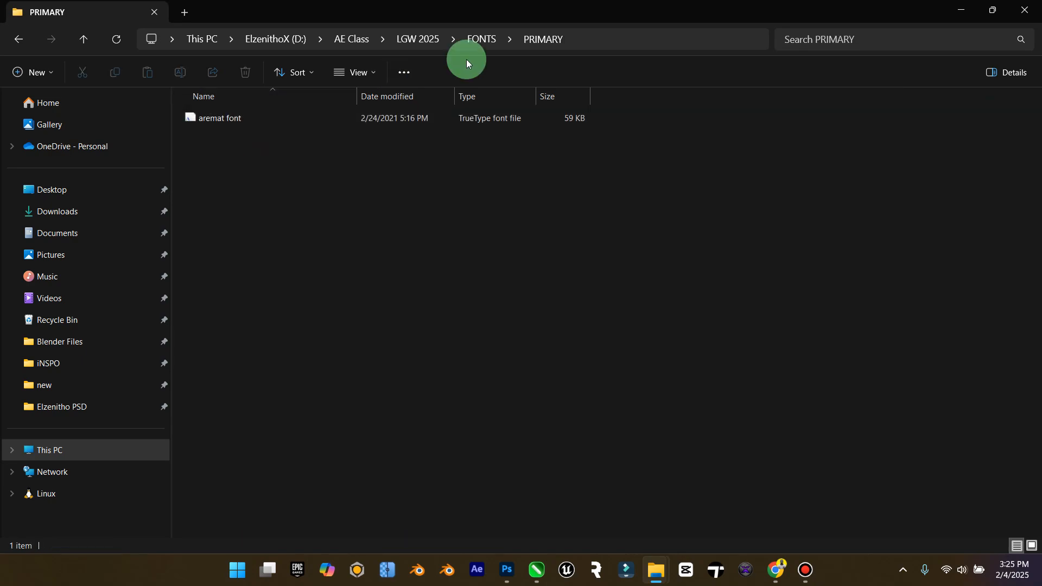
Return to Photoshop and set the font of the selected Refreshment text to aremat font Regular.
{"action": "left_click", "coordinate": [507, 570]}
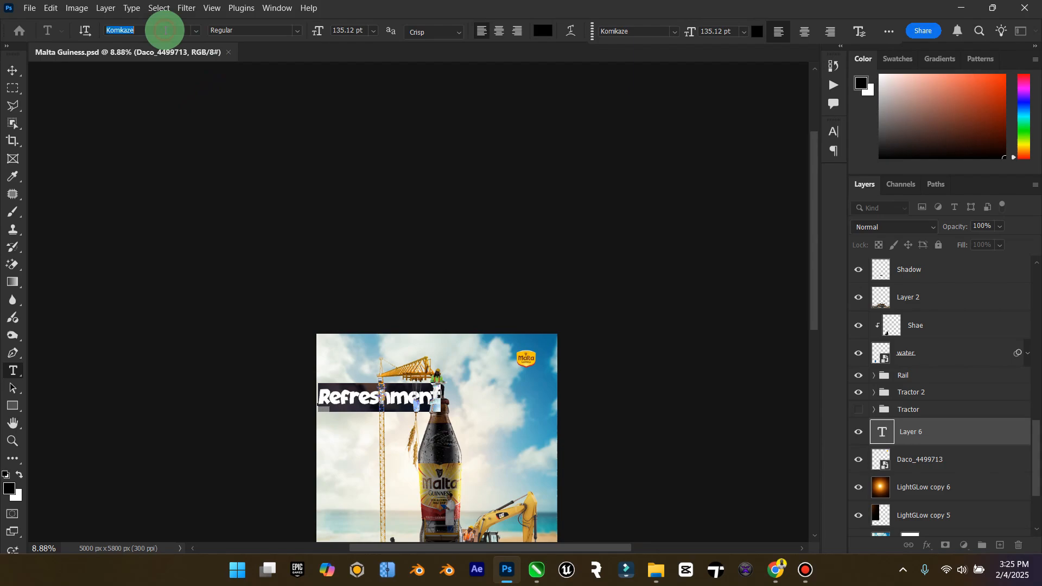
{"action": "type", "text": "arem"}
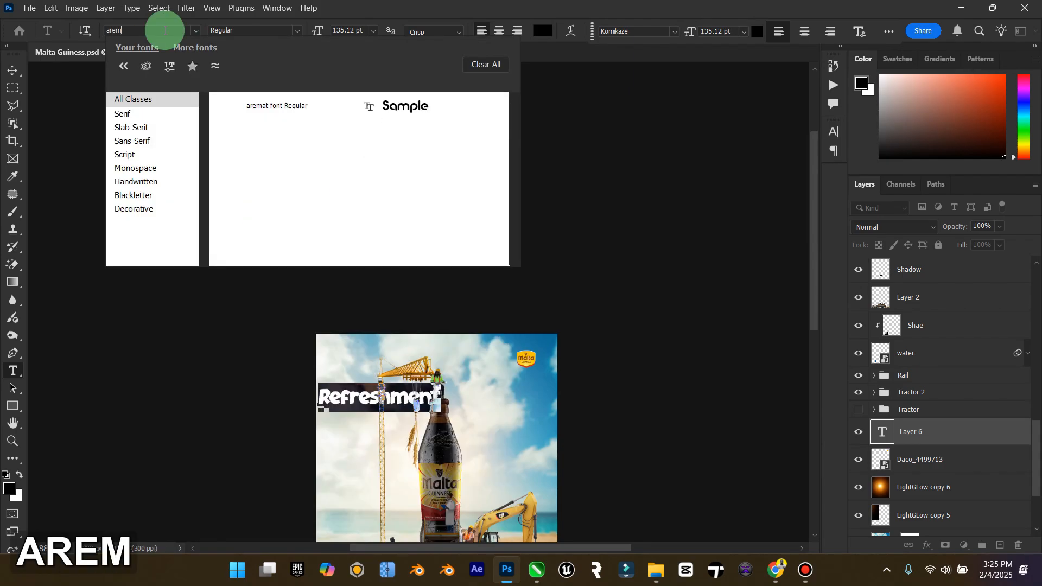
{"action": "left_click", "coordinate": [306, 105]}
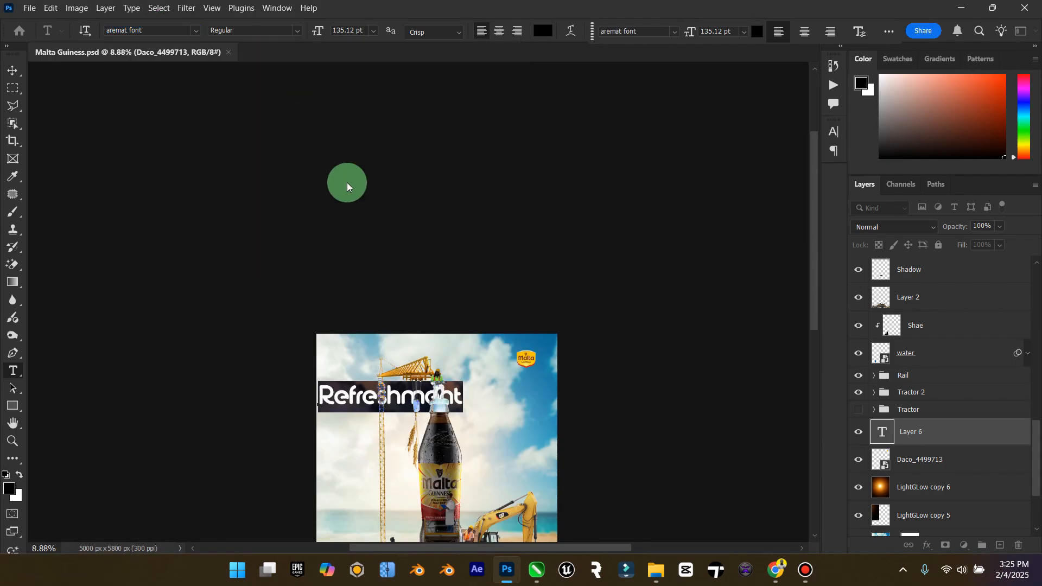
Commit the Refreshment text and move it horizontally to span both sides of the bottle's cap.
{"action": "scroll", "coordinate": [414, 455], "scroll_direction": "up", "scroll_amount": 4}
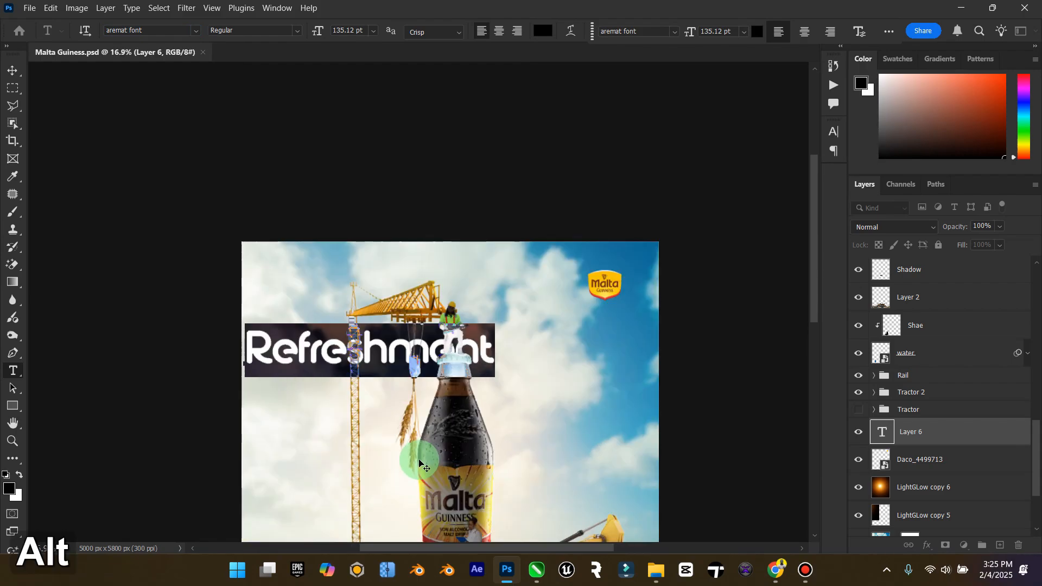
{"action": "left_click", "coordinate": [293, 31]}
{"action": "left_click", "coordinate": [12, 71]}
{"action": "left_click_drag", "start_coordinate": [375, 297], "coordinate": [476, 298]}
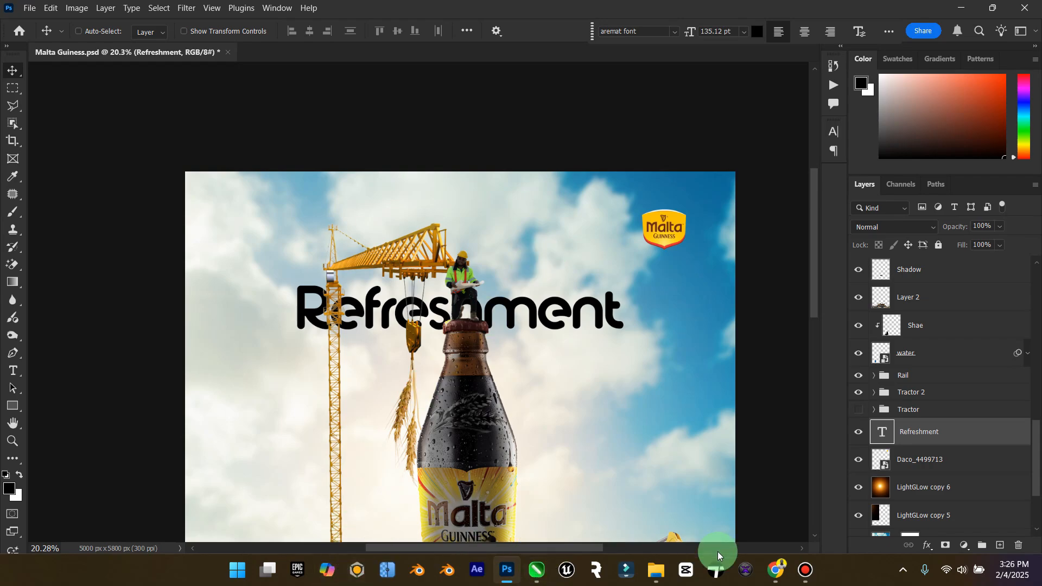
Check the required headline copy in the challenge post on X in Chrome and return to Photoshop.
{"action": "left_click", "coordinate": [770, 570]}
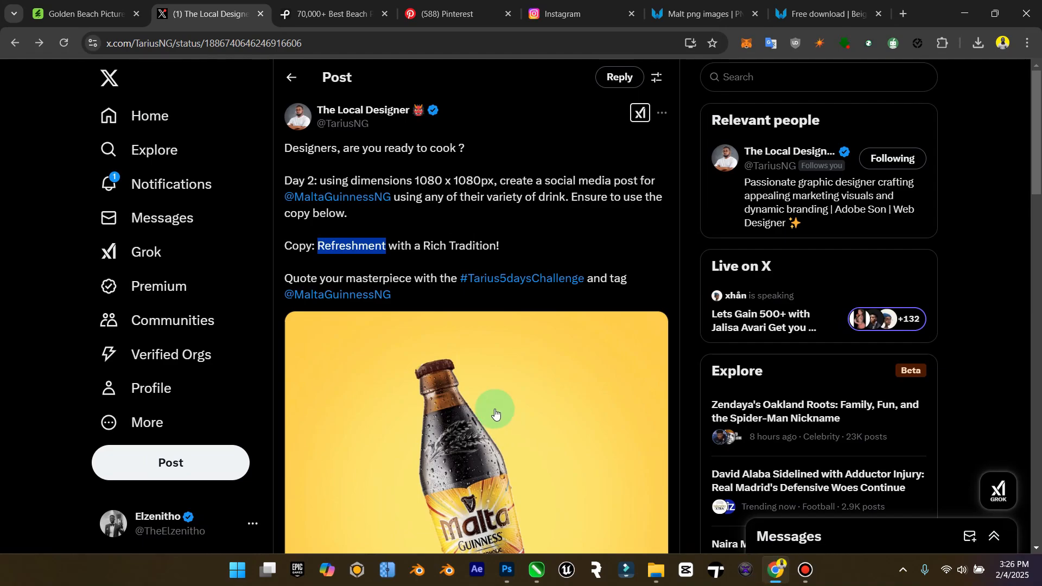
{"action": "scroll", "coordinate": [496, 414], "scroll_direction": "down", "scroll_amount": 5}
{"action": "scroll", "coordinate": [495, 414], "scroll_direction": "up", "scroll_amount": 5}
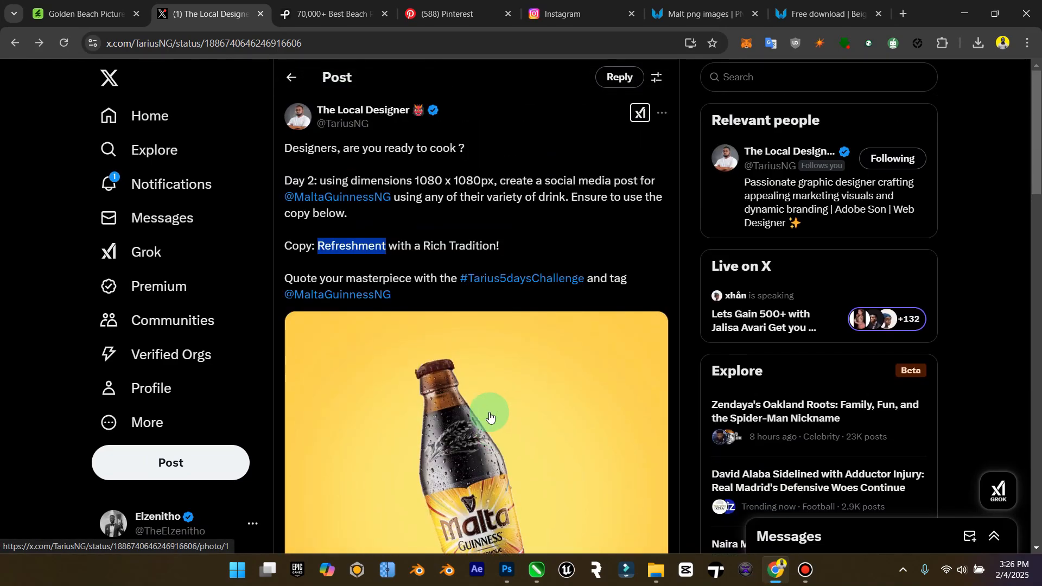
{"action": "left_click", "coordinate": [973, 15]}
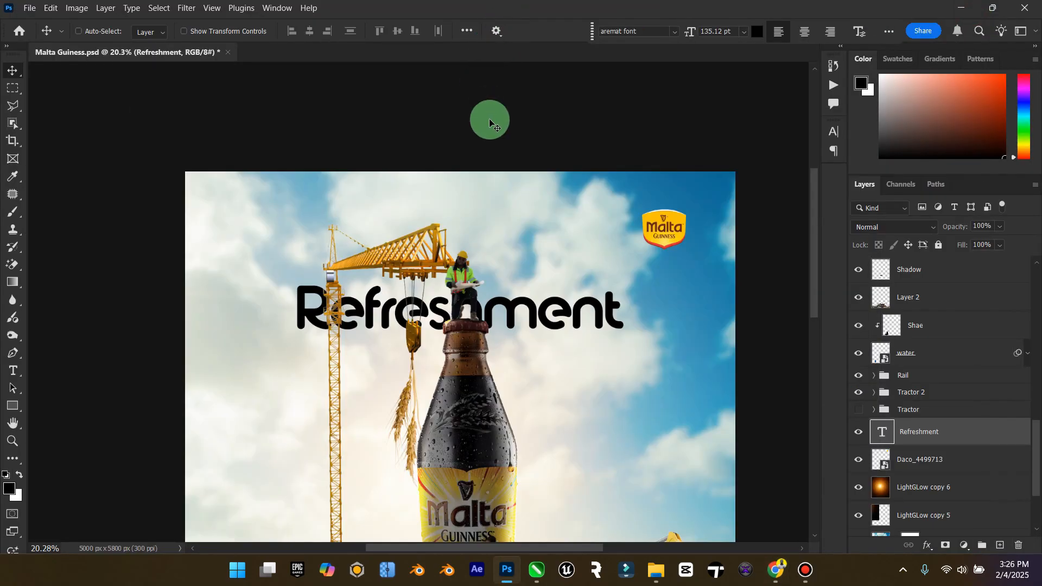
Change the font of the Refreshment text to Libre Baskerville Bold.
{"action": "scroll", "coordinate": [749, 358], "scroll_direction": "down", "scroll_amount": 2}
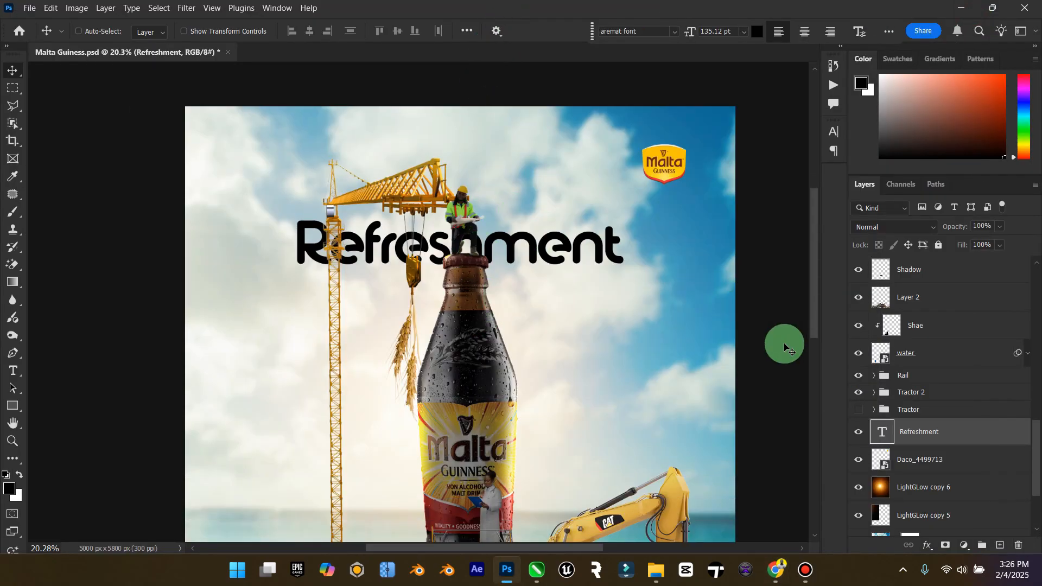
{"action": "double_click", "coordinate": [880, 430]}
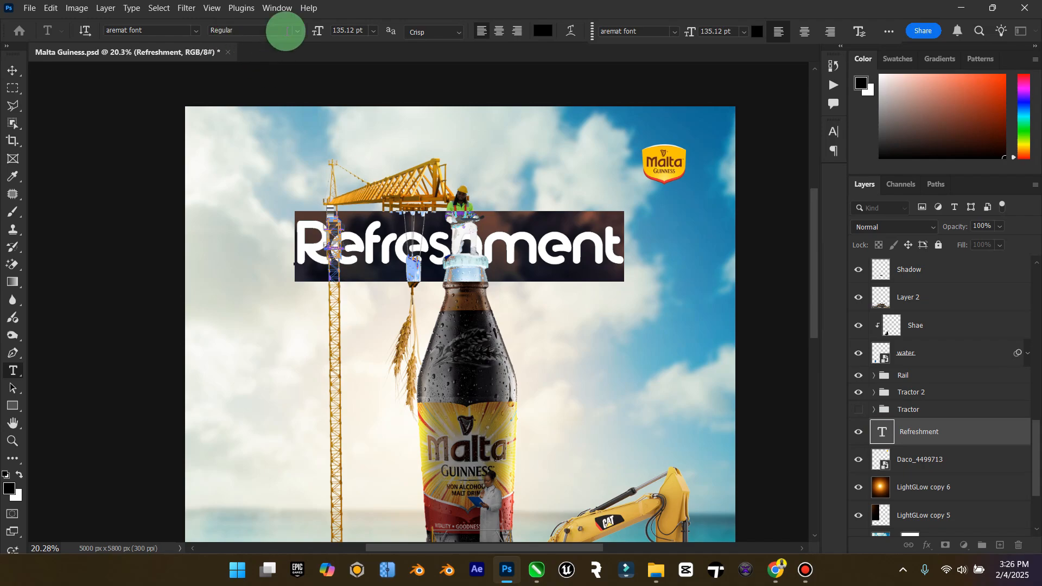
{"action": "left_click", "coordinate": [196, 31]}
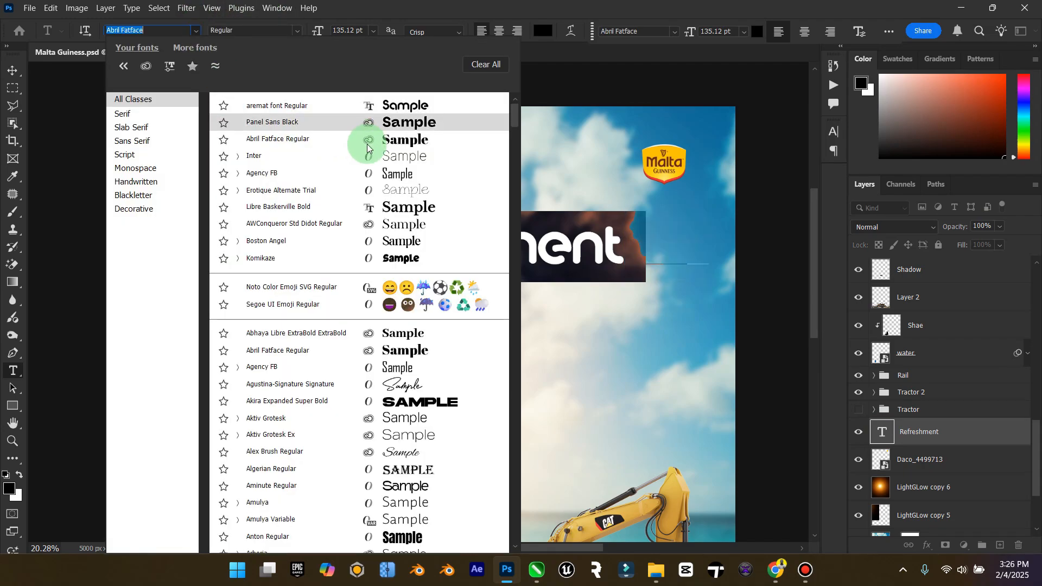
{"action": "left_click", "coordinate": [375, 207]}
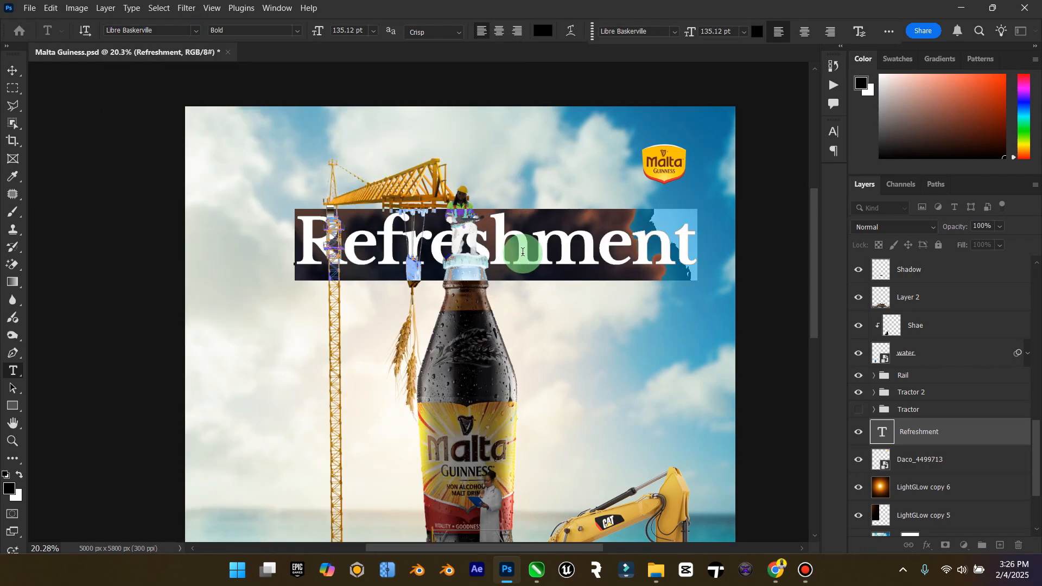
Try splitting the headline into "Refresh-" and "ment" on two lines, and remove the hyphen and line break again.
{"action": "left_click", "coordinate": [529, 251]}
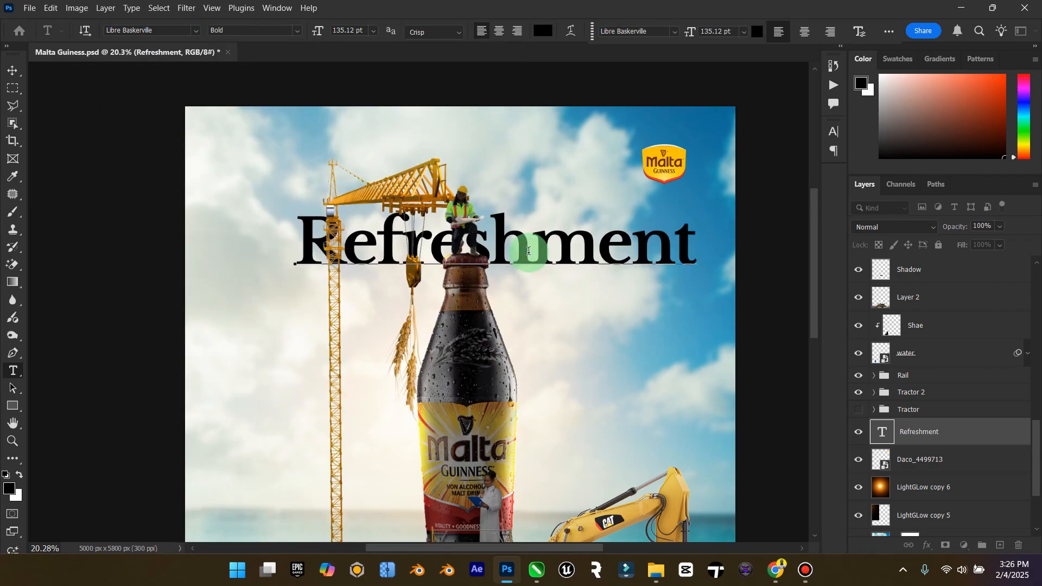
{"action": "type", "text": "-"}
{"action": "key", "text": "Return"}
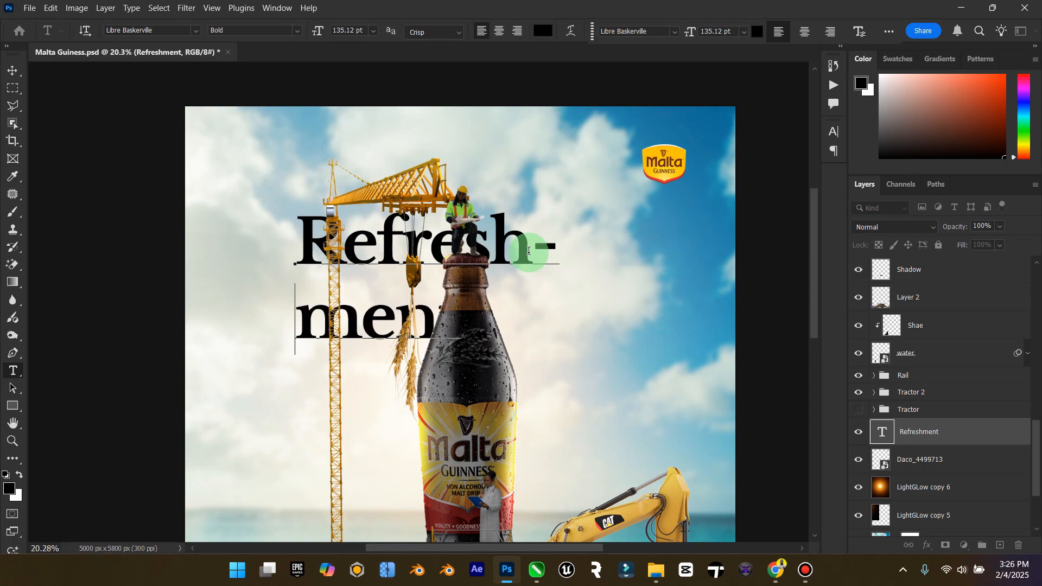
{"action": "key", "text": "BackSpace"}
{"action": "key", "text": "BackSpace"}
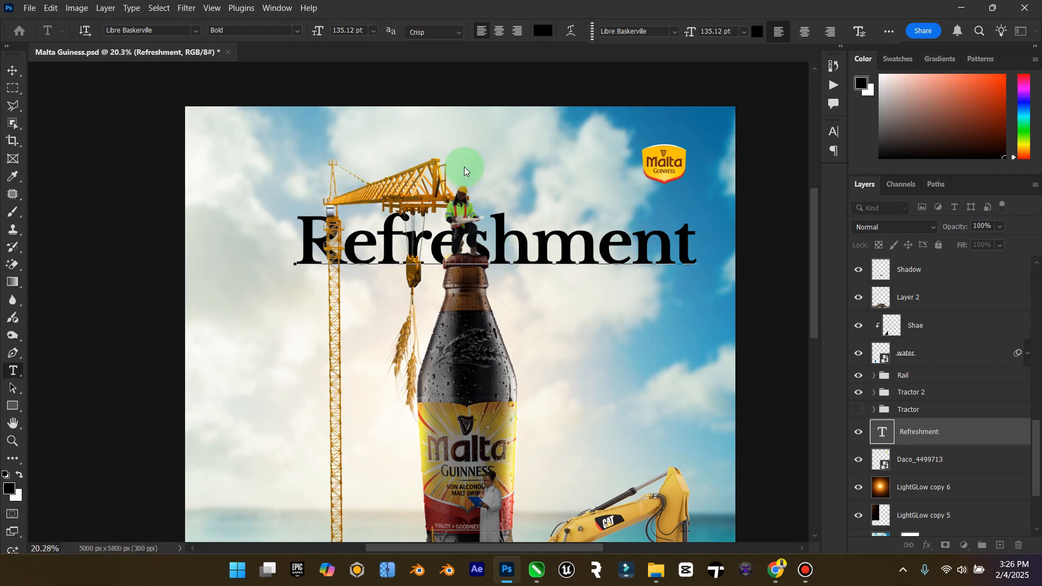
Rotate the Refreshment text to -90° and place it vertically between the crane mast and the bottle.
{"action": "left_click", "coordinate": [13, 70]}
{"action": "left_click_drag", "start_coordinate": [500, 278], "coordinate": [432, 265]}
{"action": "key", "text": "ctrl+t"}
{"action": "left_click_drag", "start_coordinate": [647, 316], "coordinate": [403, 291]}
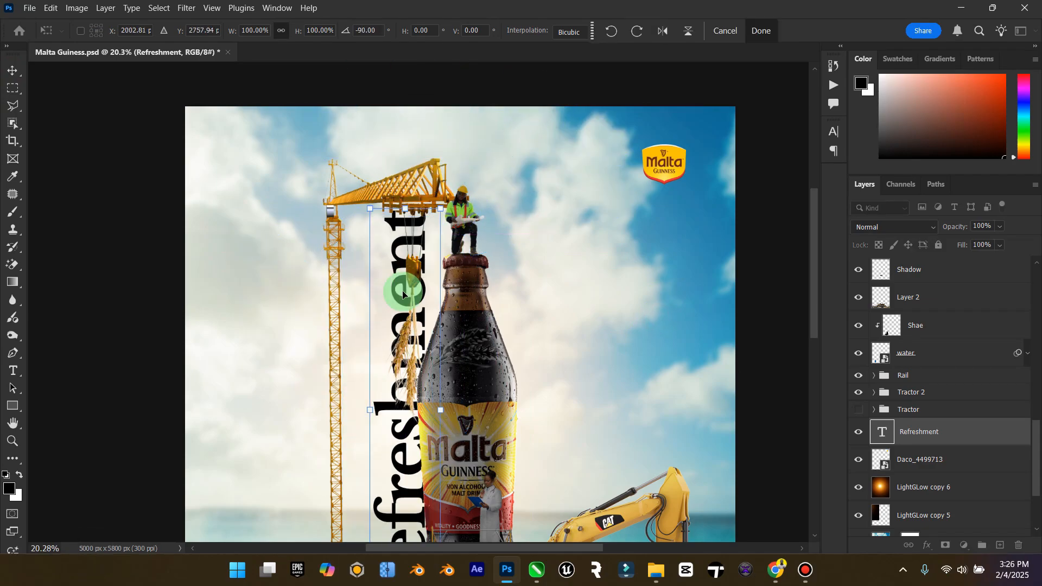
{"action": "scroll", "coordinate": [403, 294], "scroll_direction": "down", "scroll_amount": 3}
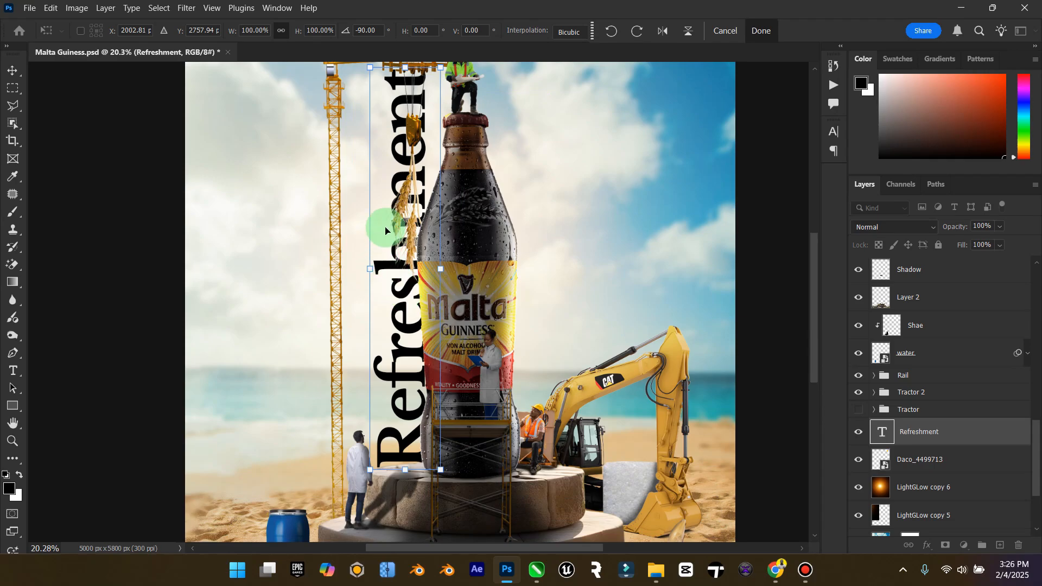
{"action": "left_click", "coordinate": [19, 69]}
{"action": "double_click", "coordinate": [13, 423]}
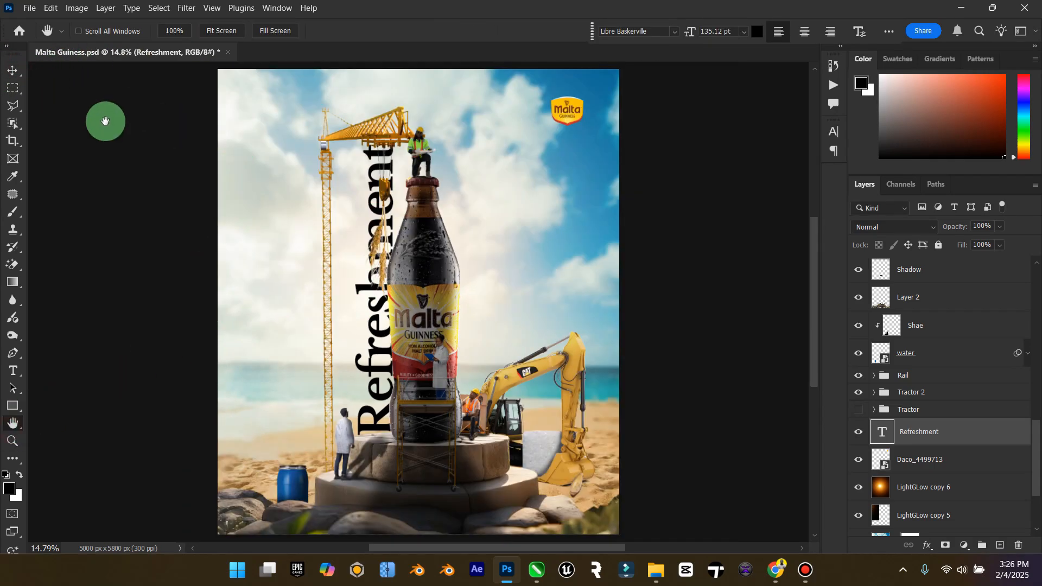
{"action": "left_click", "coordinate": [13, 71]}
{"action": "mouse_move", "coordinate": [337, 268]}
{"action": "left_mouse_down"}
{"action": "mouse_move", "coordinate": [350, 258]}
{"action": "mouse_move", "coordinate": [342, 266]}
{"action": "left_mouse_up"}
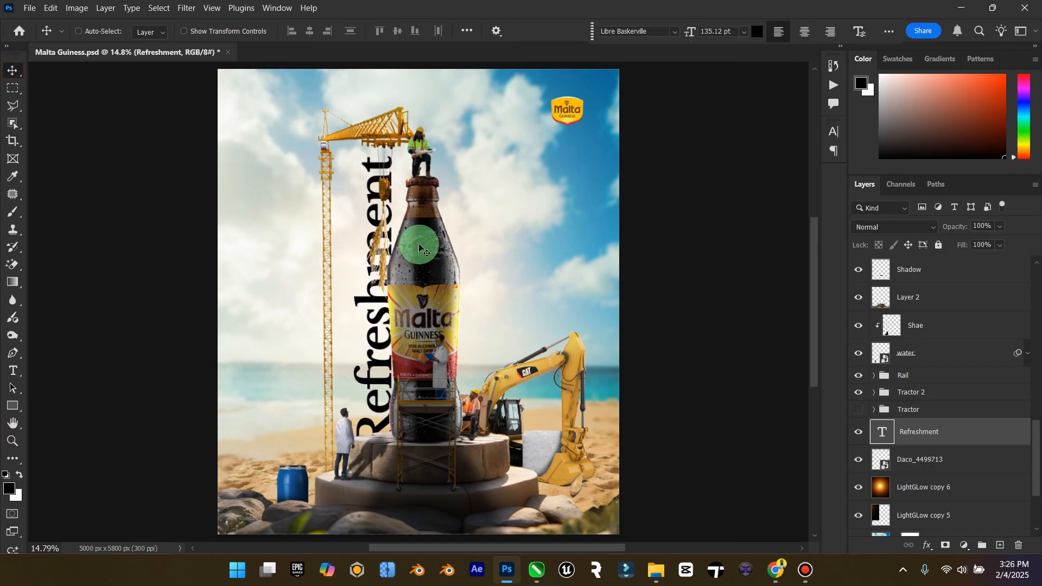
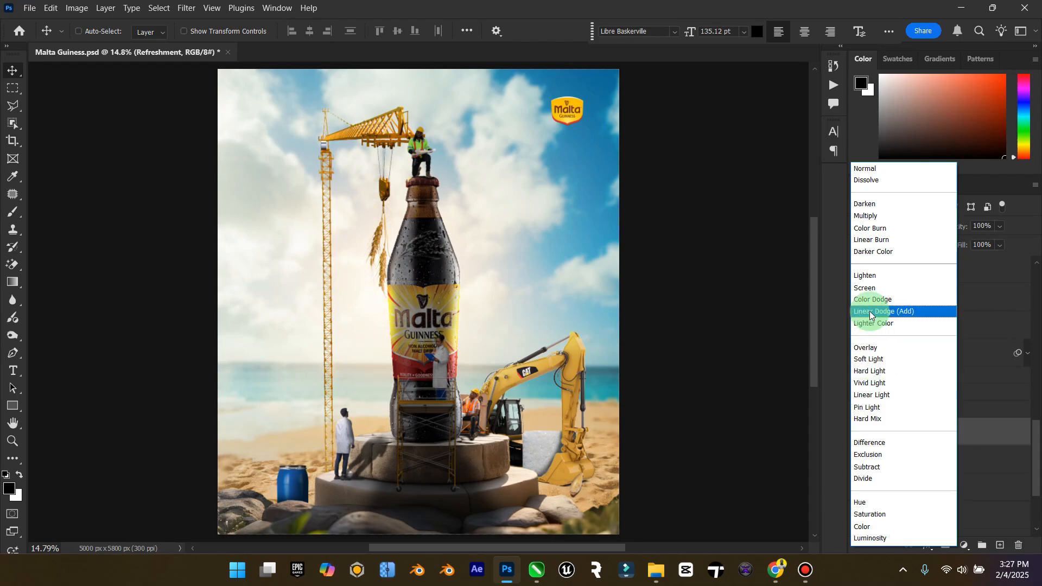
Try the vertical text in Overlay blend mode on the bottle's right side, and undo back to the horizontal headline.
{"action": "left_click", "coordinate": [870, 349]}
{"action": "left_click_drag", "start_coordinate": [422, 242], "coordinate": [524, 182]}
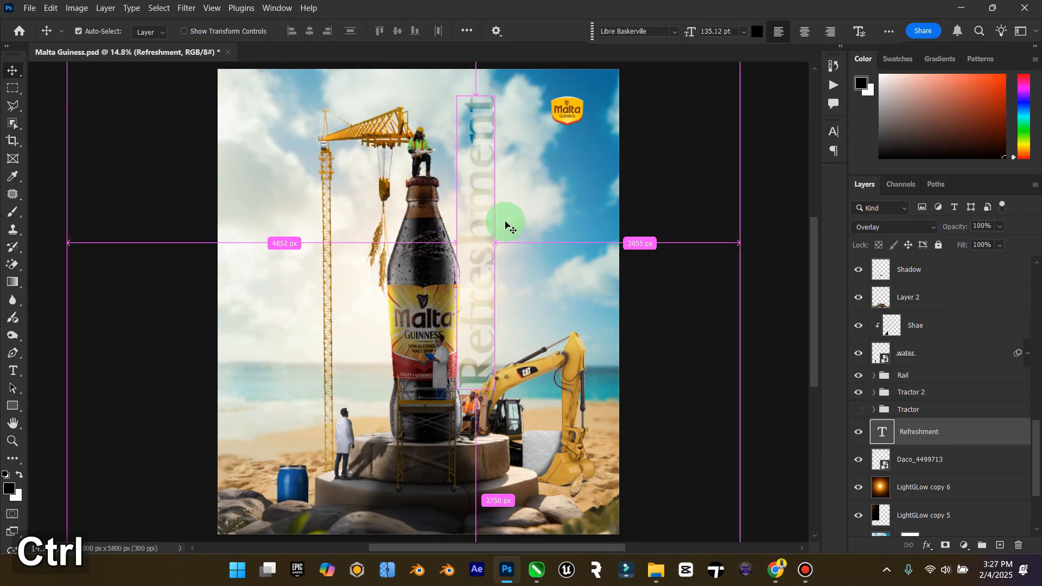
{"action": "key", "text": "ctrl+z"}
{"action": "key", "text": "ctrl+z"}
{"action": "key", "text": "ctrl+z"}
{"action": "left_click_drag", "start_coordinate": [505, 224], "coordinate": [533, 178]}
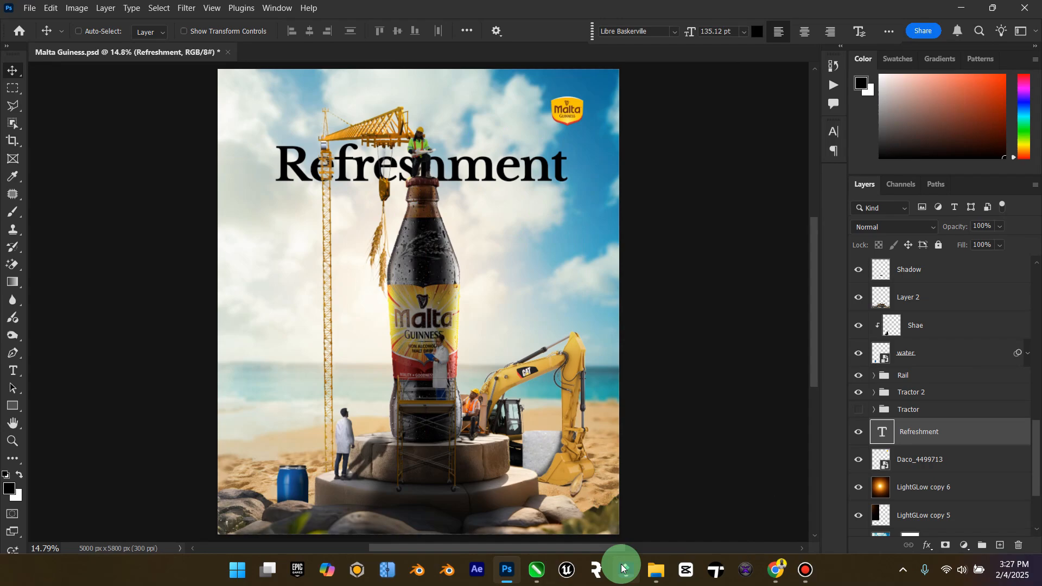
Copy "with a Rich Tradition!" from the challenge post on X in Chrome.
{"action": "left_click", "coordinate": [776, 570]}
{"action": "left_click_drag", "start_coordinate": [388, 247], "coordinate": [492, 245]}
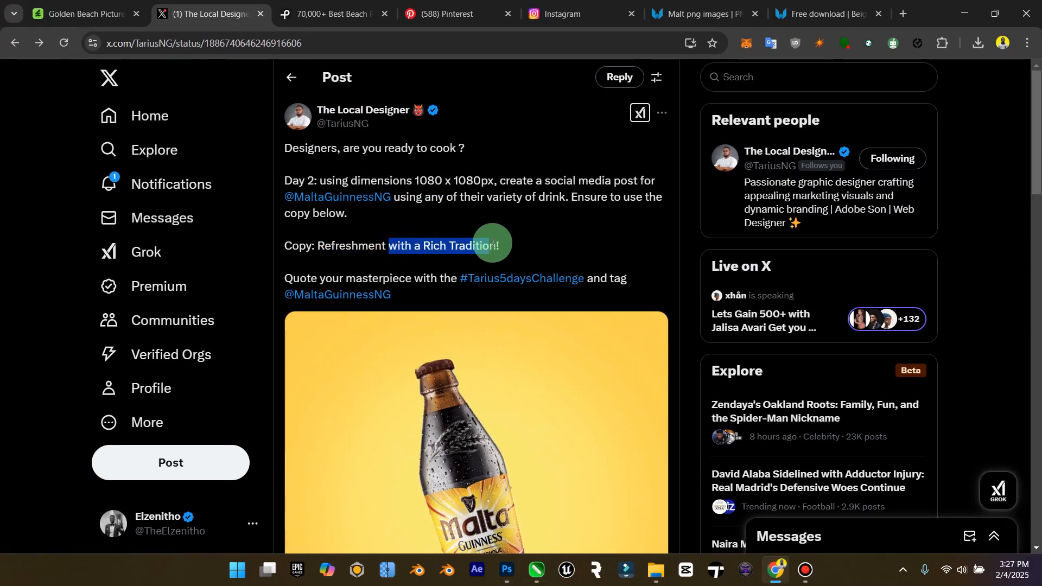
{"action": "key", "text": "ctrl+c"}
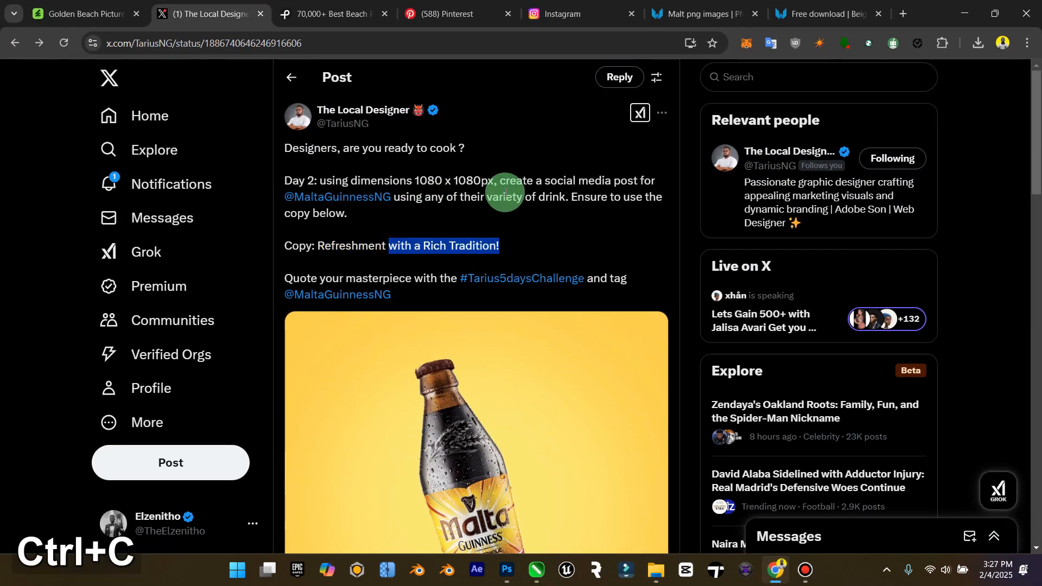
Browse the Malta Guinness poster results on Pinterest for headline layout ideas and return to Photoshop.
{"action": "left_click", "coordinate": [440, 13]}
{"action": "scroll", "coordinate": [521, 282], "scroll_direction": "down", "scroll_amount": 4}
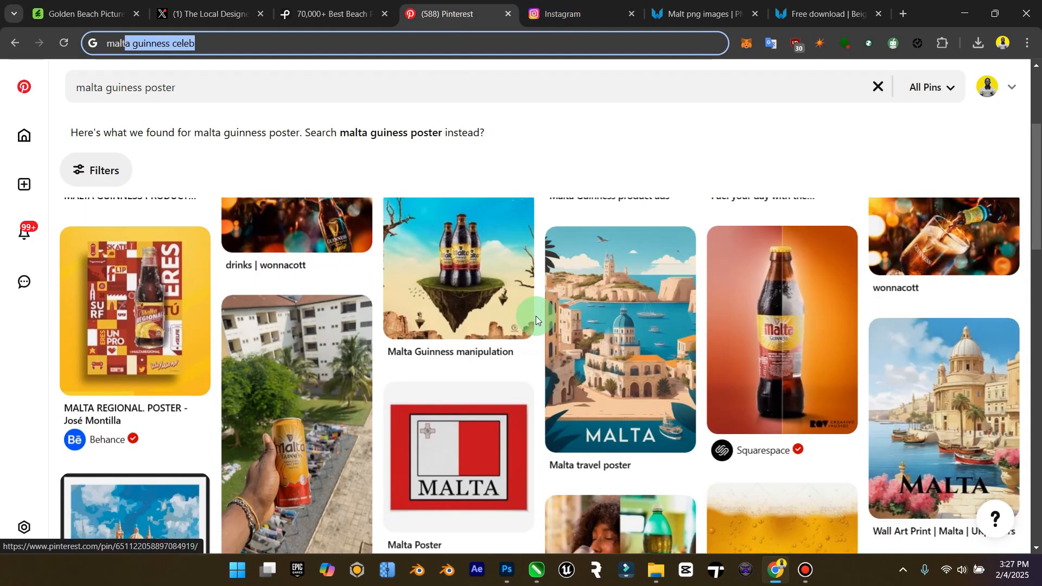
{"action": "scroll", "coordinate": [556, 296], "scroll_direction": "down", "scroll_amount": 1}
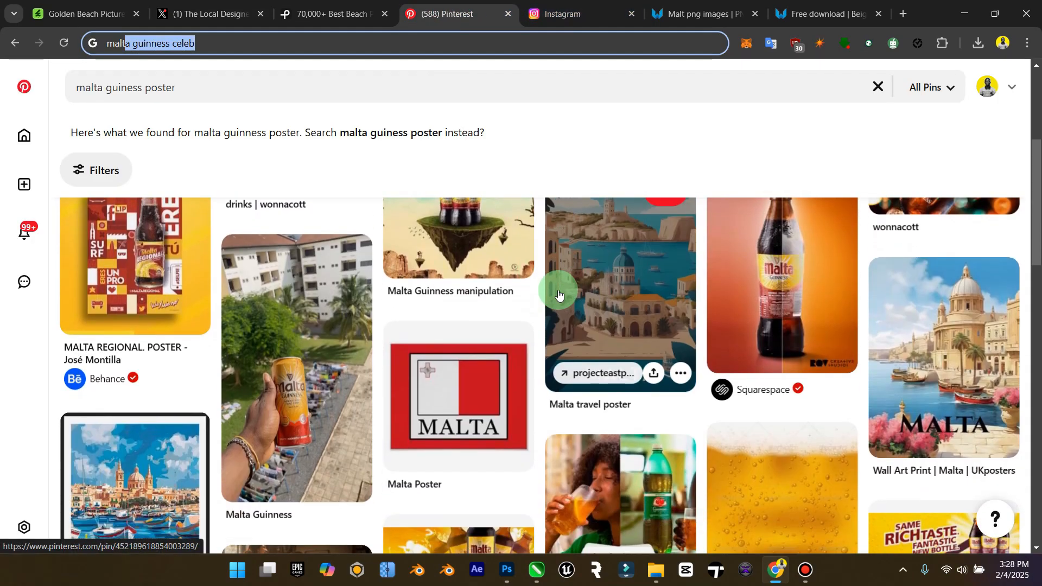
{"action": "scroll", "coordinate": [559, 295], "scroll_direction": "down", "scroll_amount": 6}
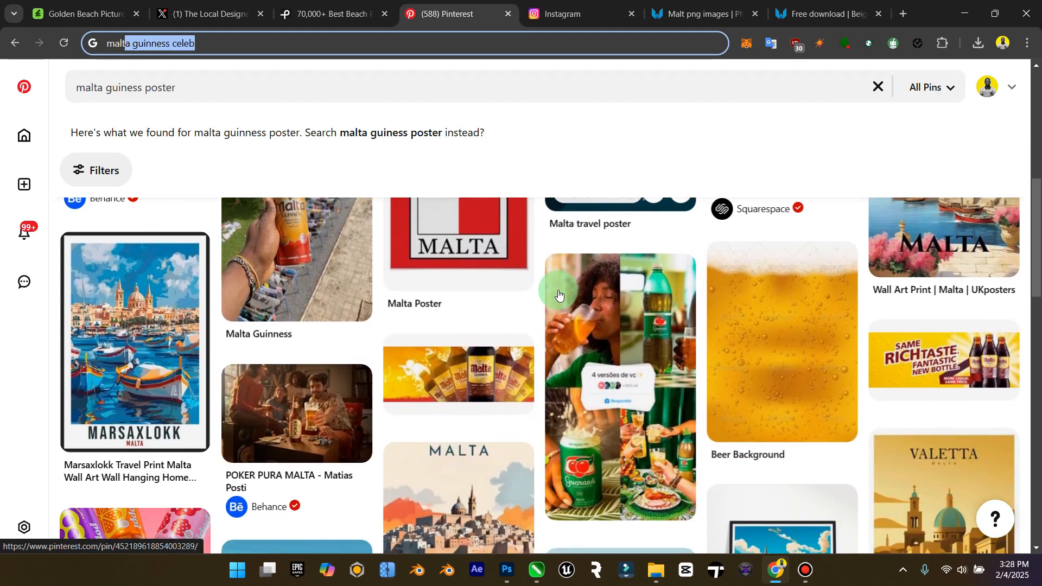
{"action": "scroll", "coordinate": [559, 295], "scroll_direction": "down", "scroll_amount": 7}
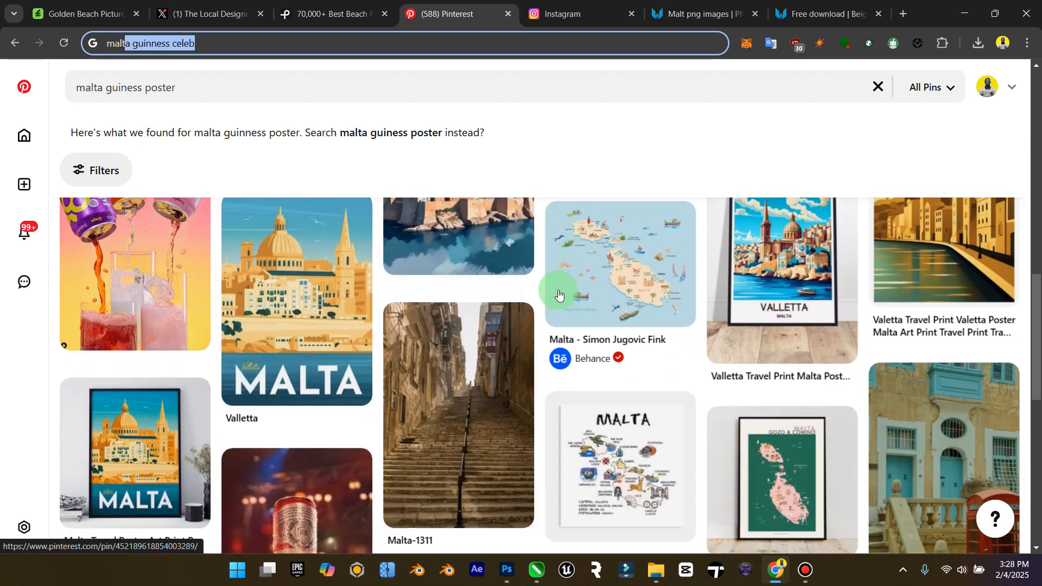
{"action": "scroll", "coordinate": [559, 294], "scroll_direction": "down", "scroll_amount": 10}
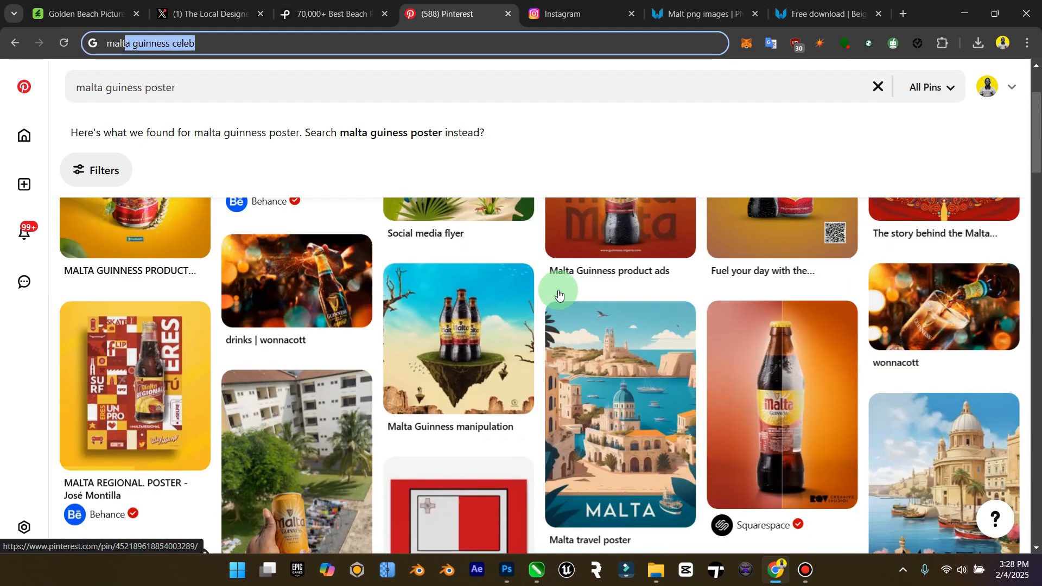
{"action": "scroll", "coordinate": [550, 307], "scroll_direction": "up", "scroll_amount": 3}
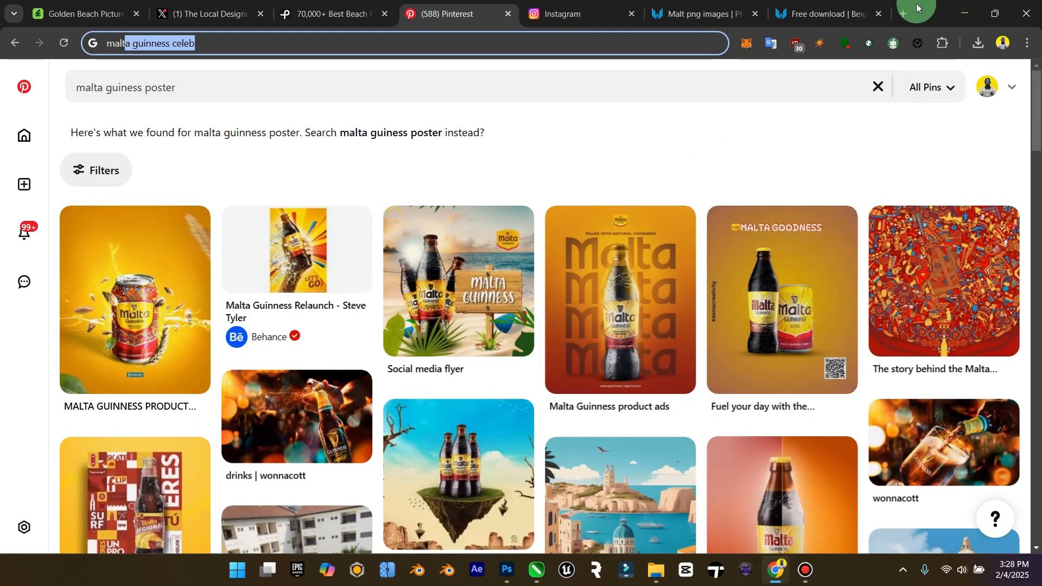
{"action": "left_click", "coordinate": [964, 13]}
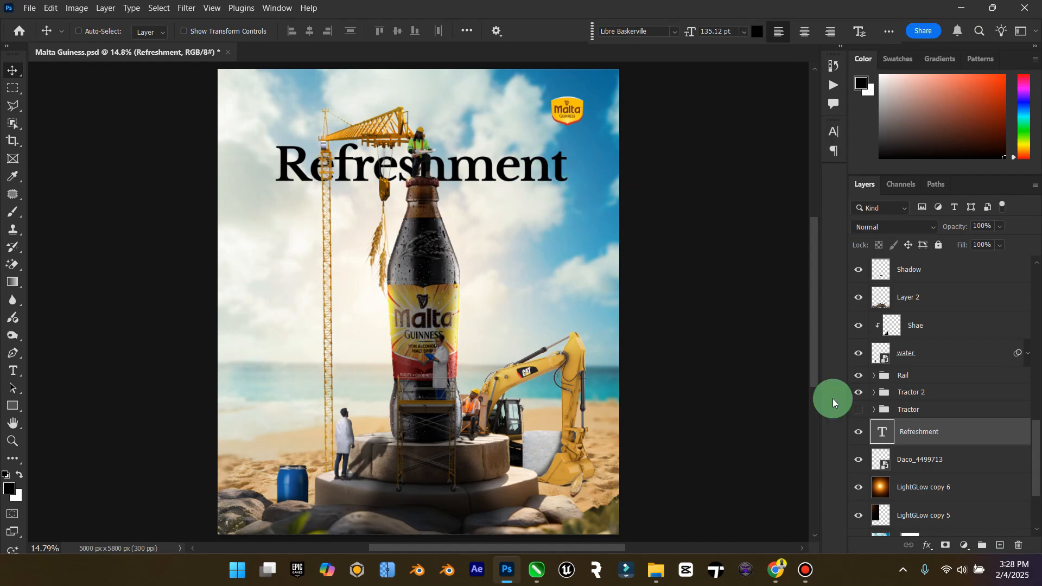
Duplicate the Refreshment text layer, move the copy below the headline's left end and scale it down to about 41.7 pt.
{"action": "key", "text": "ctrl+j"}
{"action": "left_click", "coordinate": [858, 410]}
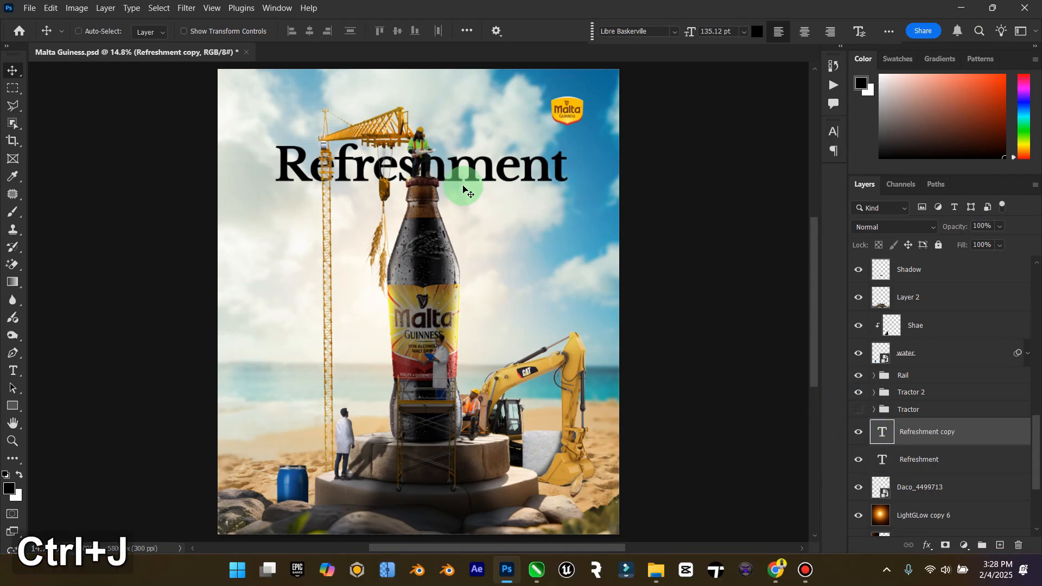
{"action": "left_click_drag", "start_coordinate": [465, 163], "coordinate": [548, 188]}
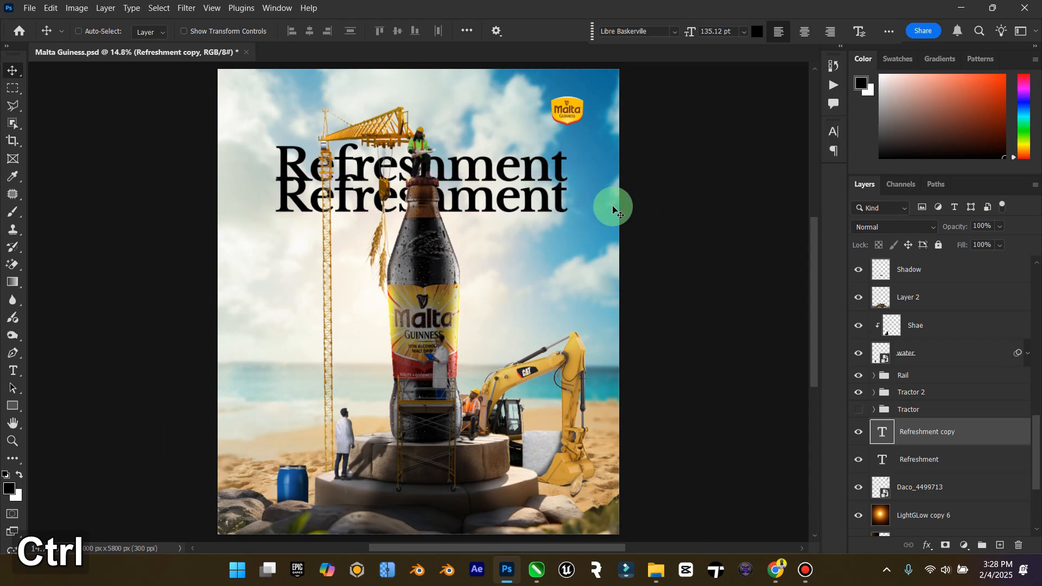
{"action": "key", "text": "t"}
{"action": "left_click", "coordinate": [9, 75]}
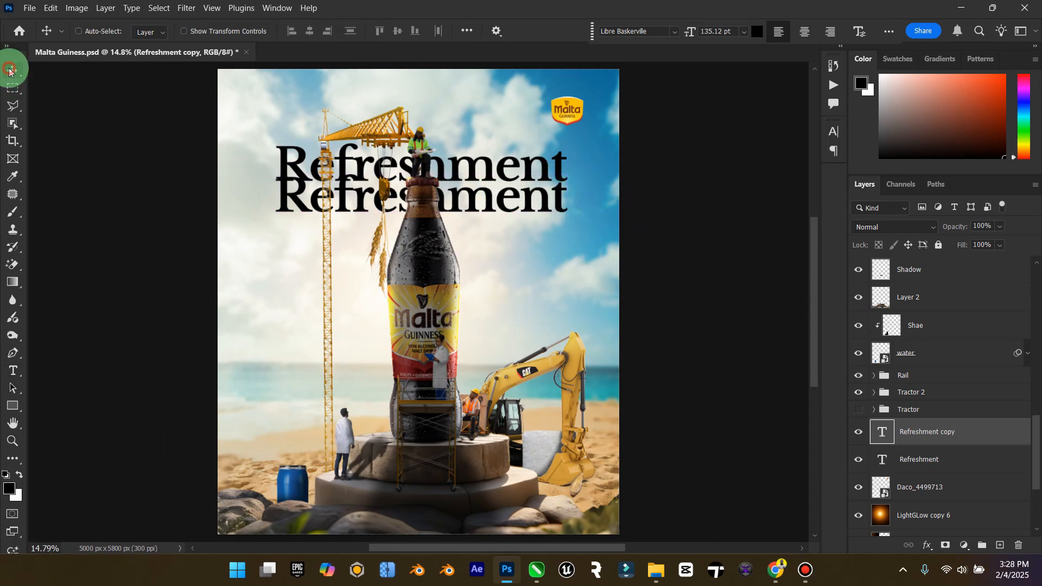
{"action": "key", "text": "ctrl+t"}
{"action": "left_click_drag", "start_coordinate": [568, 170], "coordinate": [355, 187]}
{"action": "left_click", "coordinate": [18, 68]}
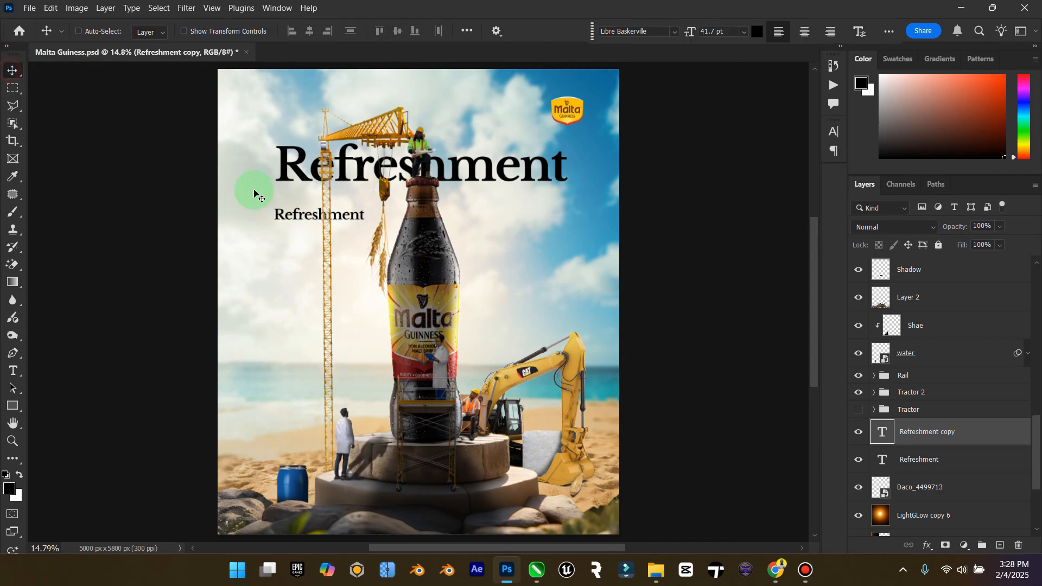
Replace the small copy's text with "with a Rich Tradition!" and move it just above the right end of Refreshment.
{"action": "double_click", "coordinate": [278, 216]}
{"action": "key", "text": "ctrl+v"}
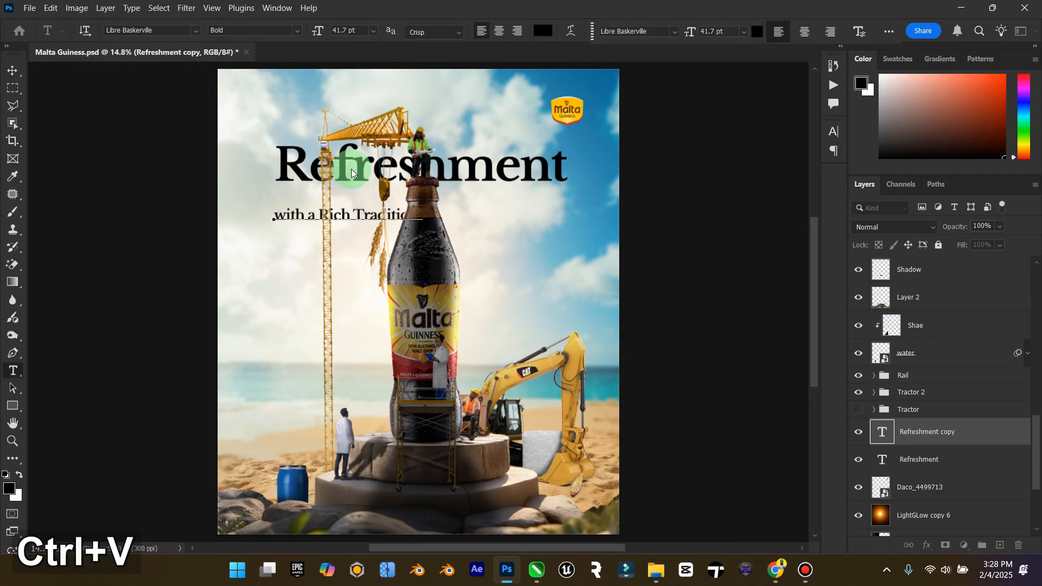
{"action": "left_click", "coordinate": [12, 70]}
{"action": "left_click_drag", "start_coordinate": [347, 228], "coordinate": [564, 104]}
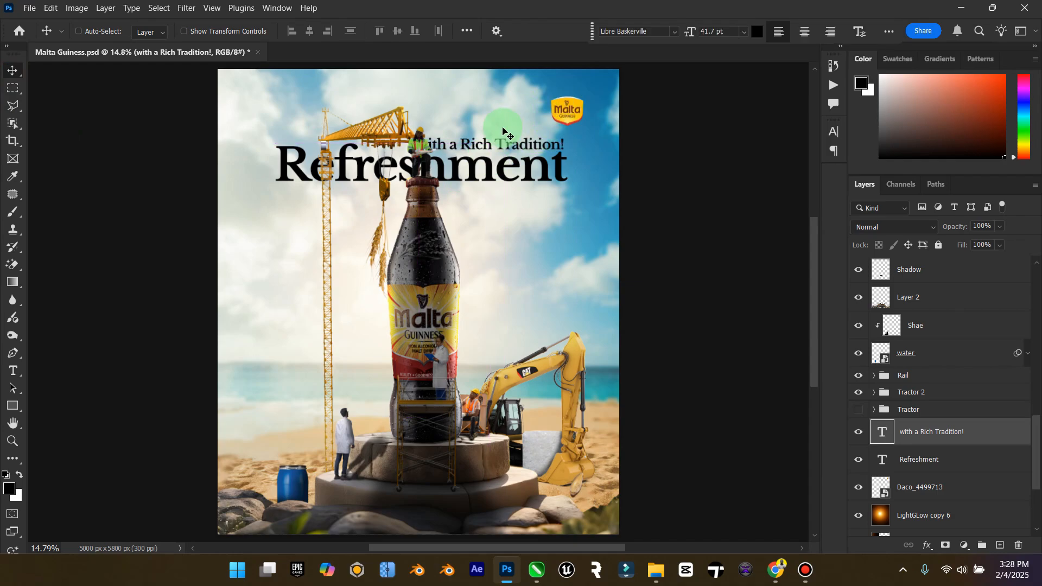
{"action": "scroll", "coordinate": [500, 217], "scroll_direction": "up", "scroll_amount": 2}
{"action": "scroll", "coordinate": [502, 223], "scroll_direction": "left", "scroll_amount": 2}
{"action": "scroll", "coordinate": [543, 220], "scroll_direction": "left", "scroll_amount": 1}
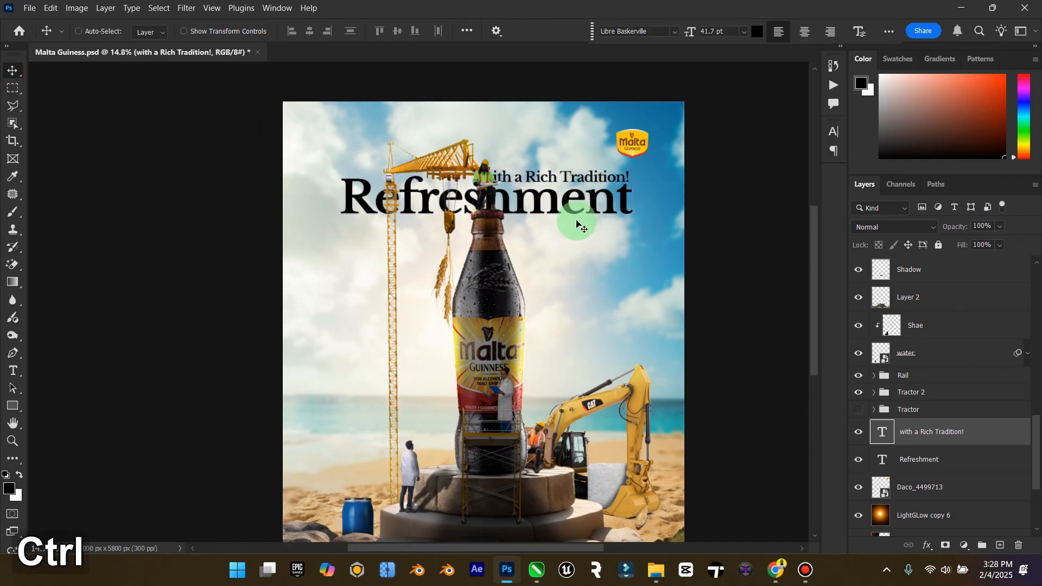
Scale the "with a Rich Tradition!" text down to about 36.56 pt, keeping it just above the end of Refreshment.
{"action": "scroll", "coordinate": [591, 210], "scroll_direction": "up", "scroll_amount": 4}
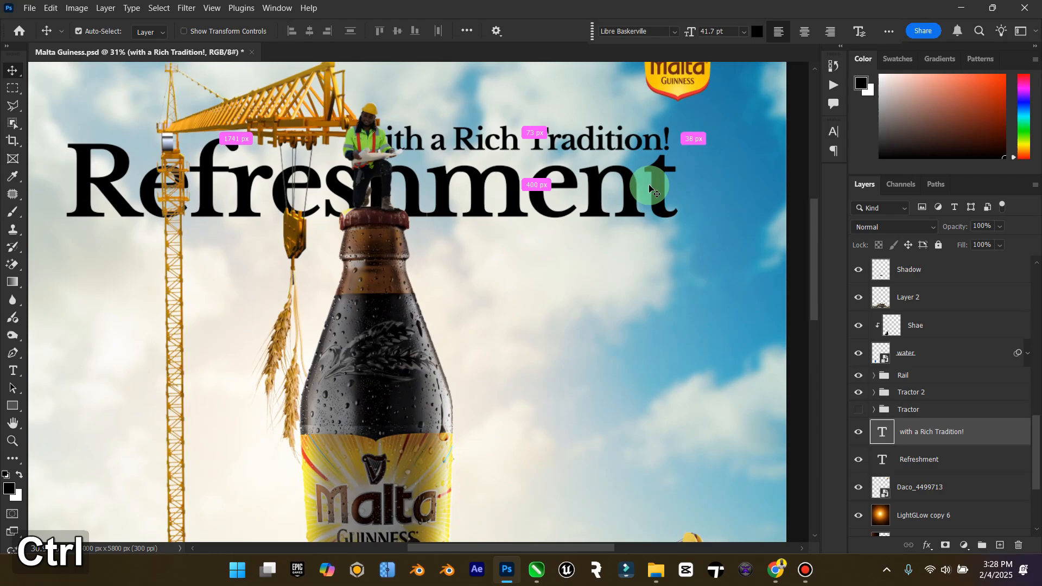
{"action": "key", "text": "ctrl+t"}
{"action": "left_click_drag", "start_coordinate": [350, 127], "coordinate": [377, 132]}
{"action": "left_click_drag", "start_coordinate": [673, 123], "coordinate": [656, 128]}
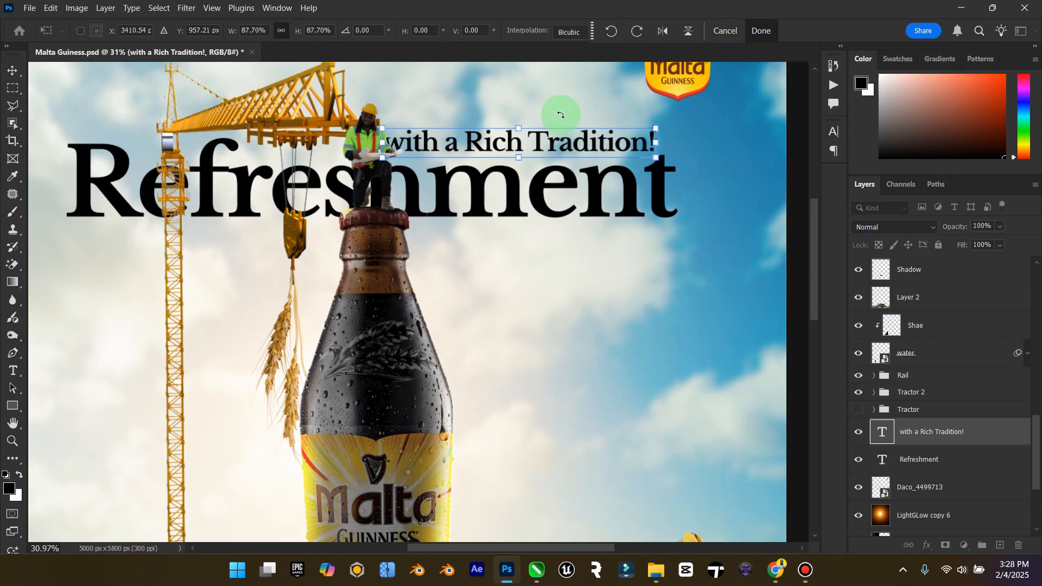
{"action": "left_click", "coordinate": [10, 72]}
{"action": "double_click", "coordinate": [16, 424]}
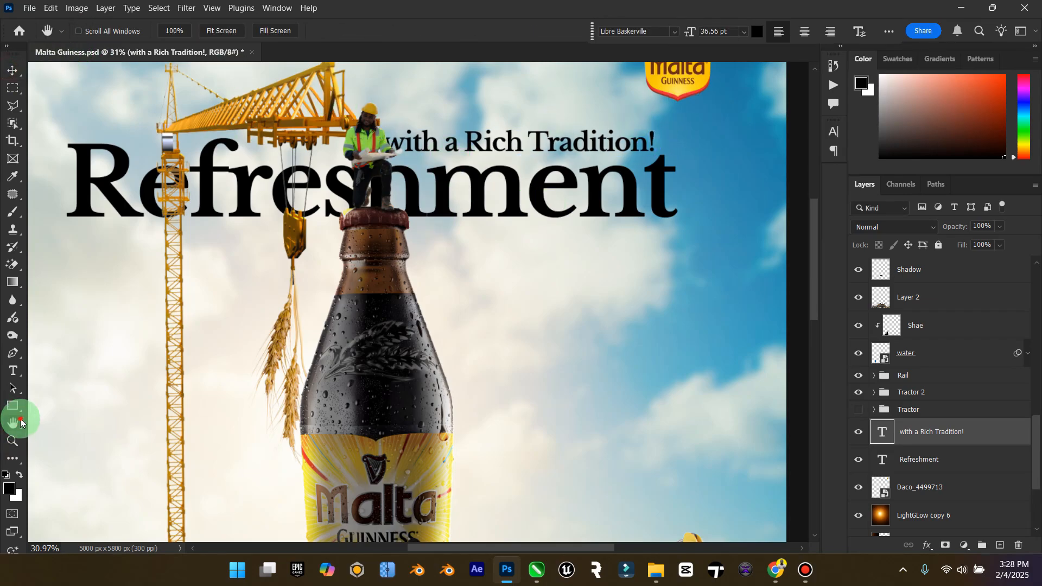
{"action": "left_click", "coordinate": [12, 76]}
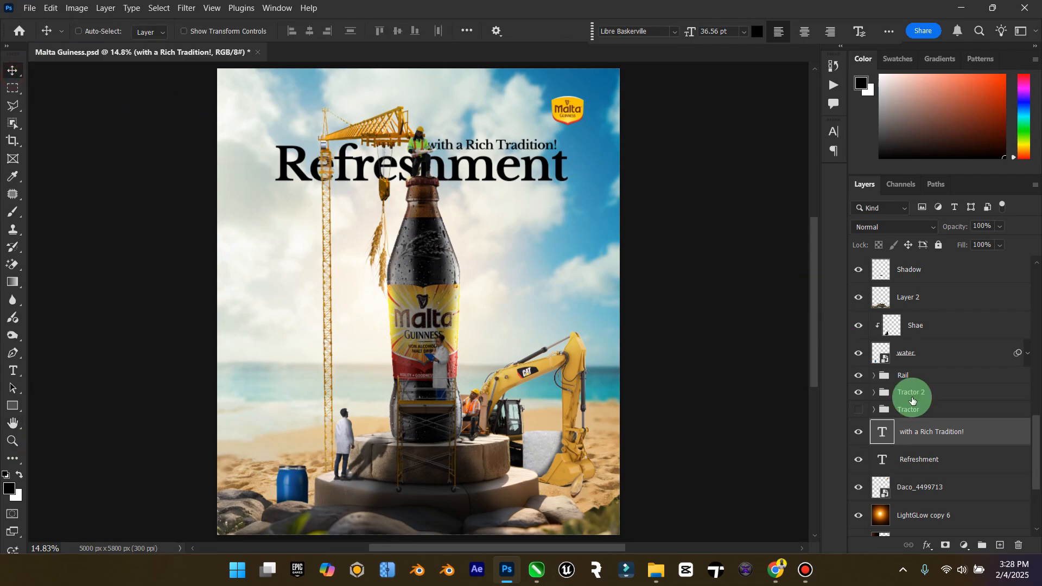
Bring the Malta Guinness logo layer Daco_4499713 to the top of the layer stack and move the logo to the poster's lower-right corner.
{"action": "left_click", "coordinate": [954, 459]}
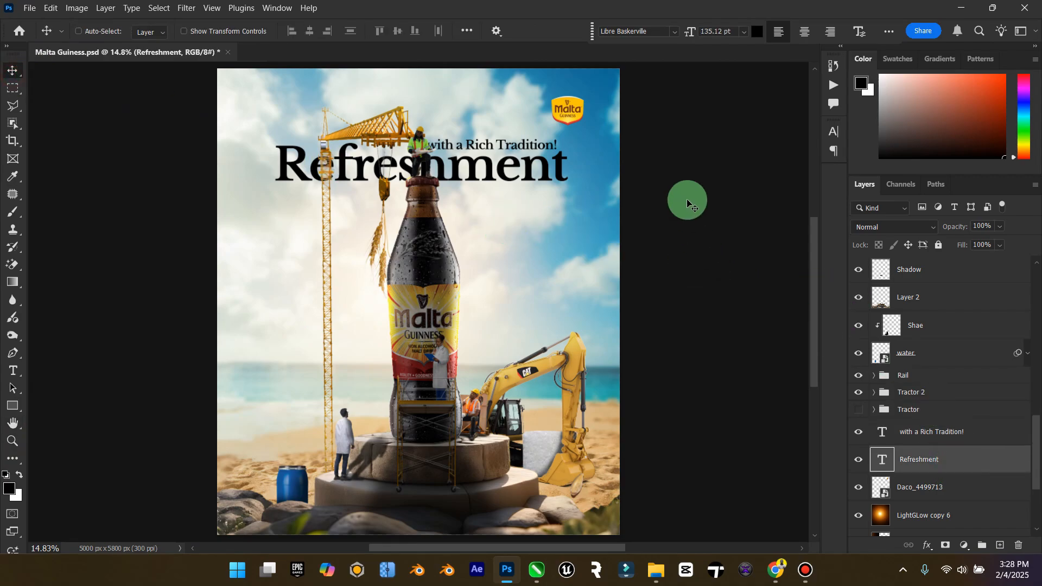
{"action": "scroll", "coordinate": [941, 381], "scroll_direction": "up", "scroll_amount": 6}
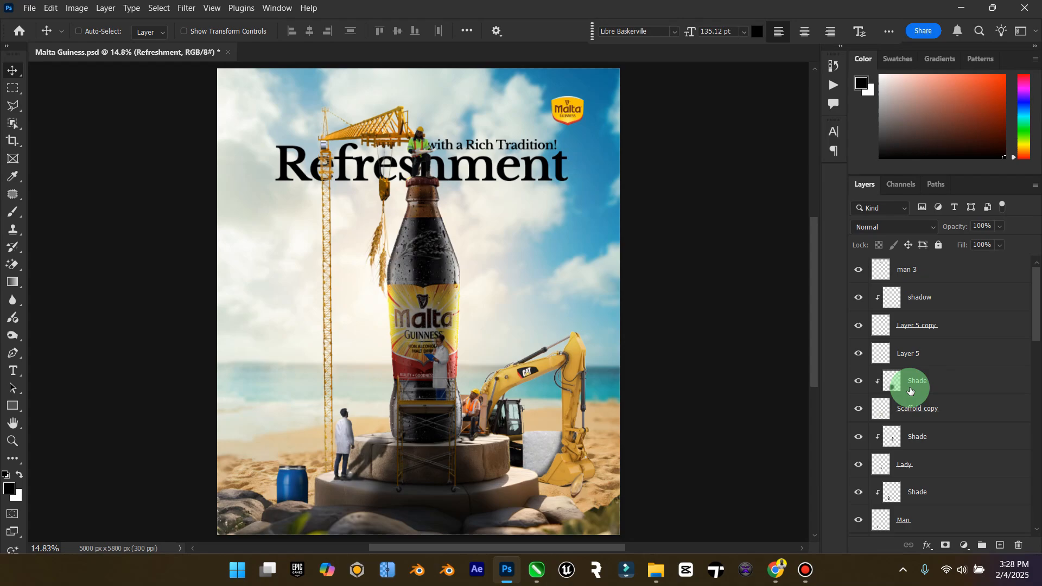
{"action": "scroll", "coordinate": [909, 443], "scroll_direction": "down", "scroll_amount": 6}
{"action": "scroll", "coordinate": [917, 432], "scroll_direction": "down", "scroll_amount": 15}
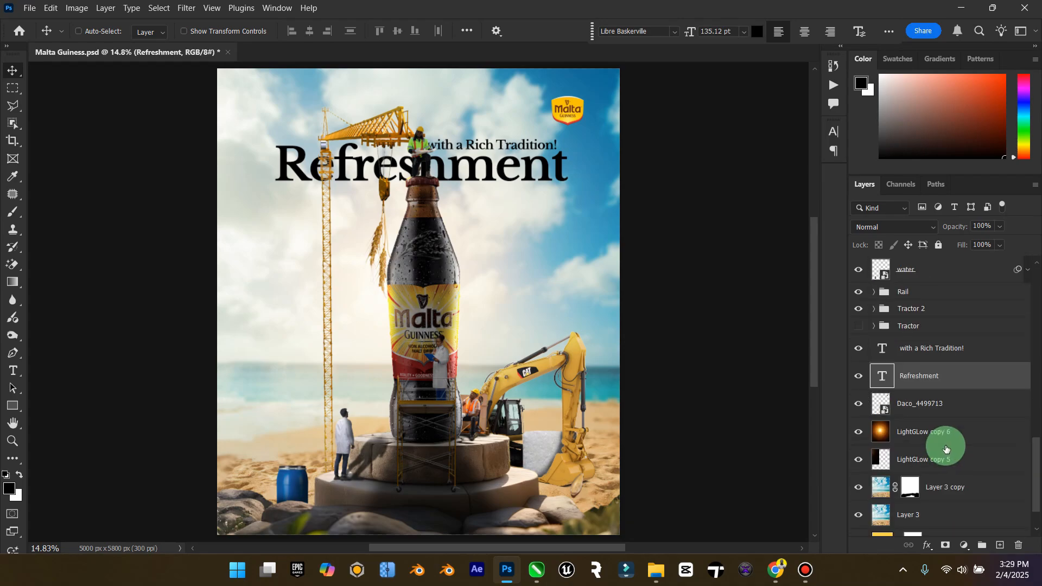
{"action": "left_click", "coordinate": [850, 410]}
{"action": "left_click", "coordinate": [939, 410]}
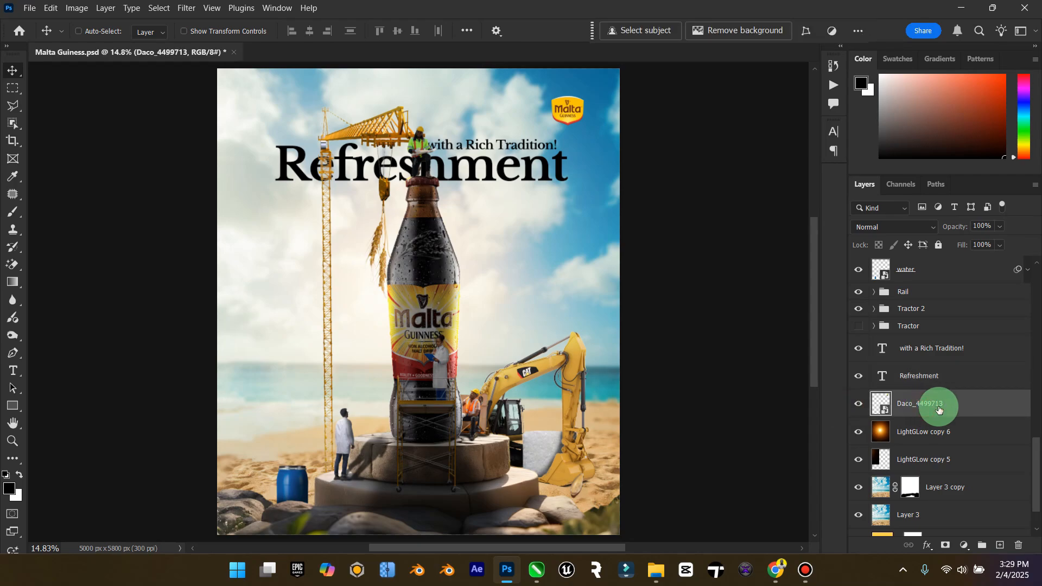
{"action": "left_click_drag", "start_coordinate": [939, 410], "coordinate": [919, 263]}
{"action": "left_click_drag", "start_coordinate": [575, 120], "coordinate": [590, 516]}
Sample yellows from the bottle label and excavator for the Refreshment text and set its colour to golden yellow ffbf31.
{"action": "scroll", "coordinate": [948, 323], "scroll_direction": "down", "scroll_amount": 5}
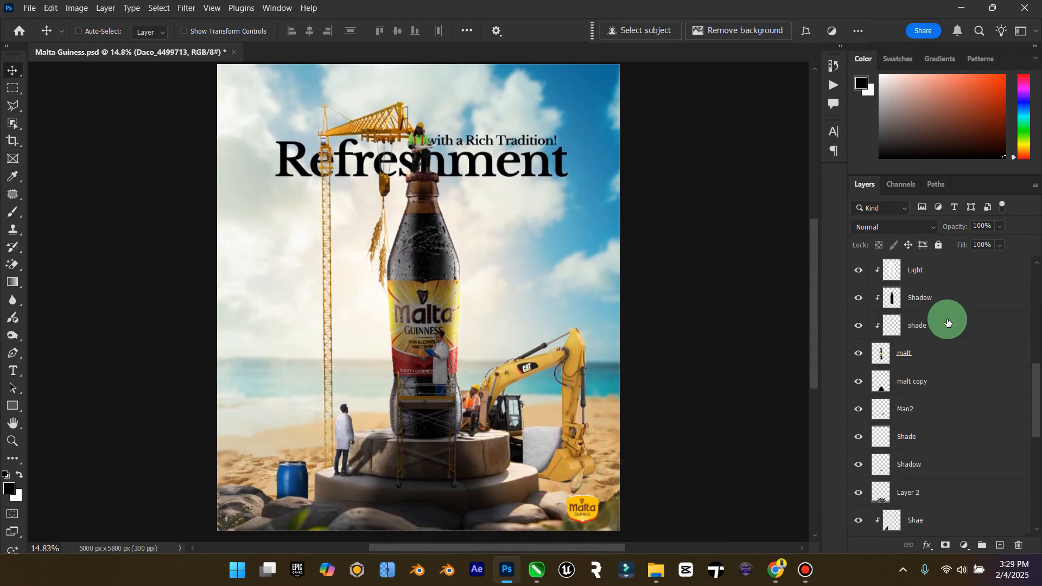
{"action": "scroll", "coordinate": [948, 325], "scroll_direction": "down", "scroll_amount": 6}
{"action": "left_click", "coordinate": [951, 470]}
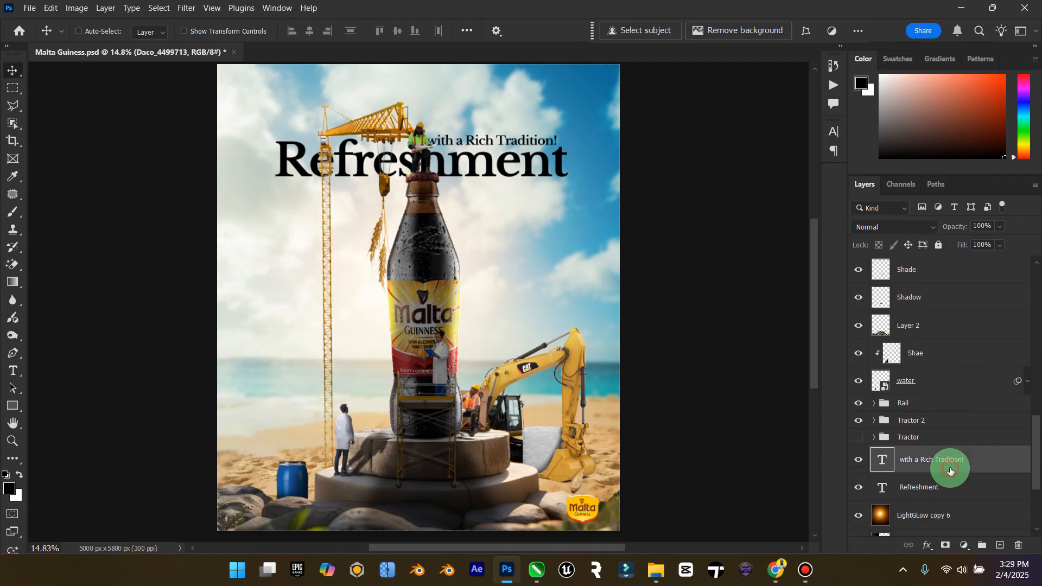
{"action": "left_click", "coordinate": [887, 491]}
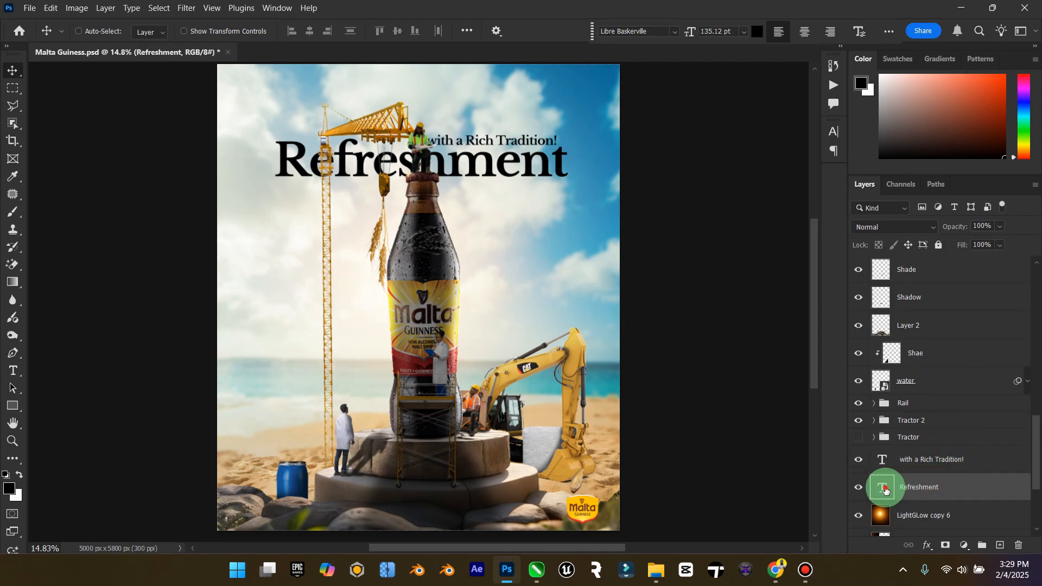
{"action": "double_click", "coordinate": [886, 491]}
{"action": "left_click", "coordinate": [542, 30]}
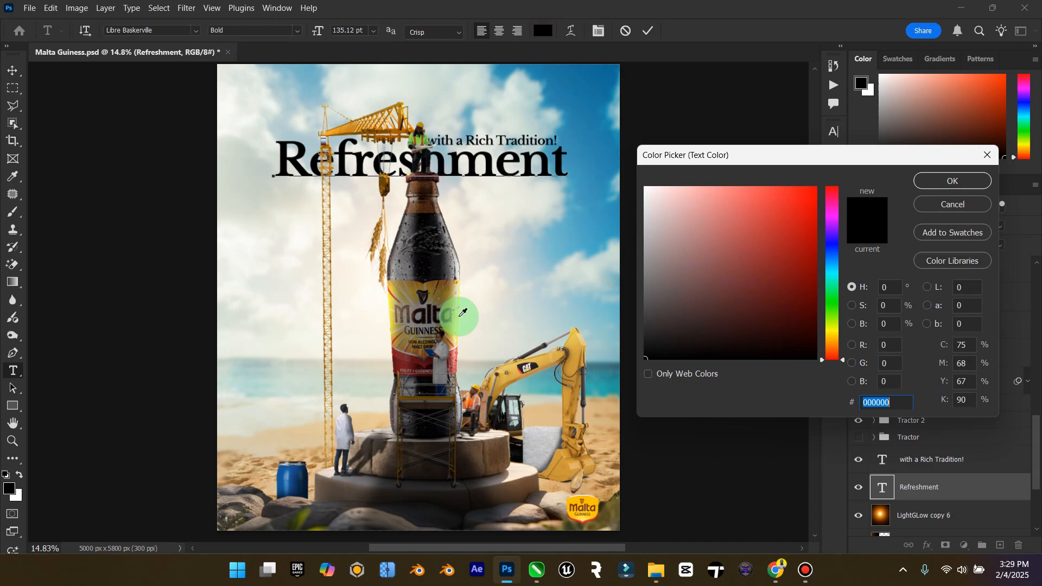
{"action": "left_click", "coordinate": [449, 319]}
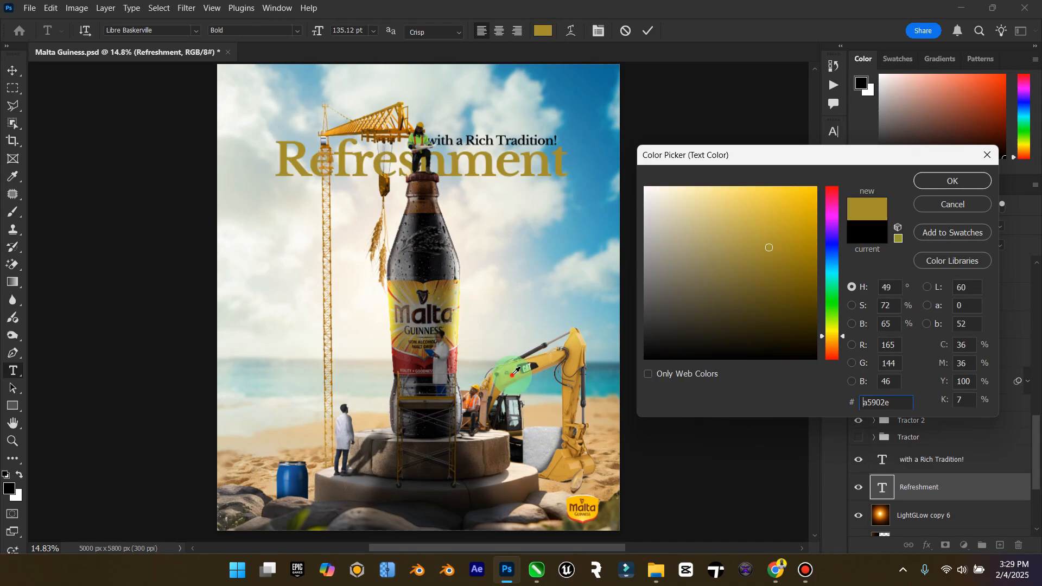
{"action": "left_click", "coordinate": [516, 371]}
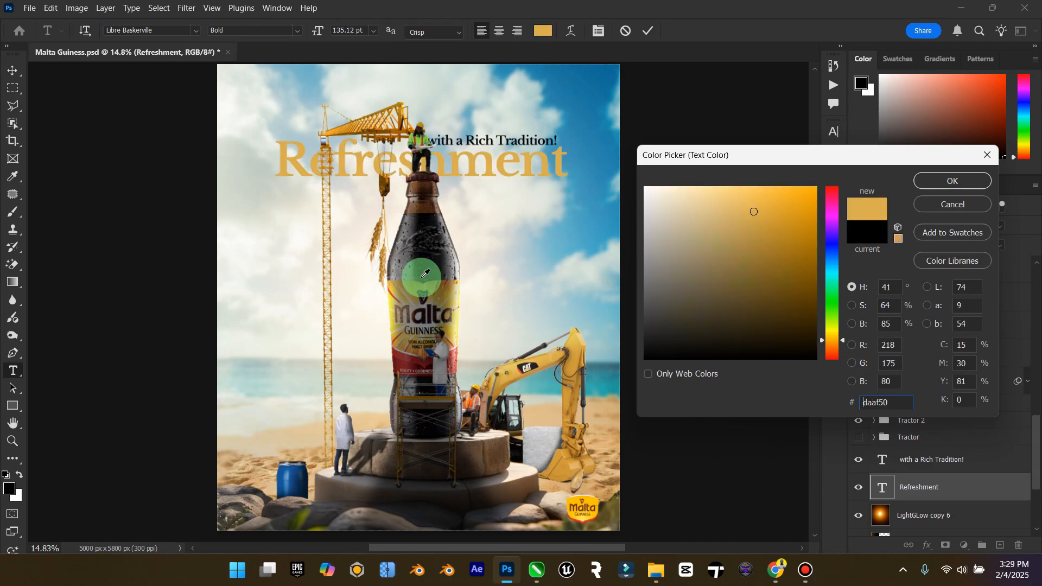
{"action": "left_click", "coordinate": [394, 300]}
{"action": "left_click", "coordinate": [875, 200]}
{"action": "left_click", "coordinate": [449, 307]}
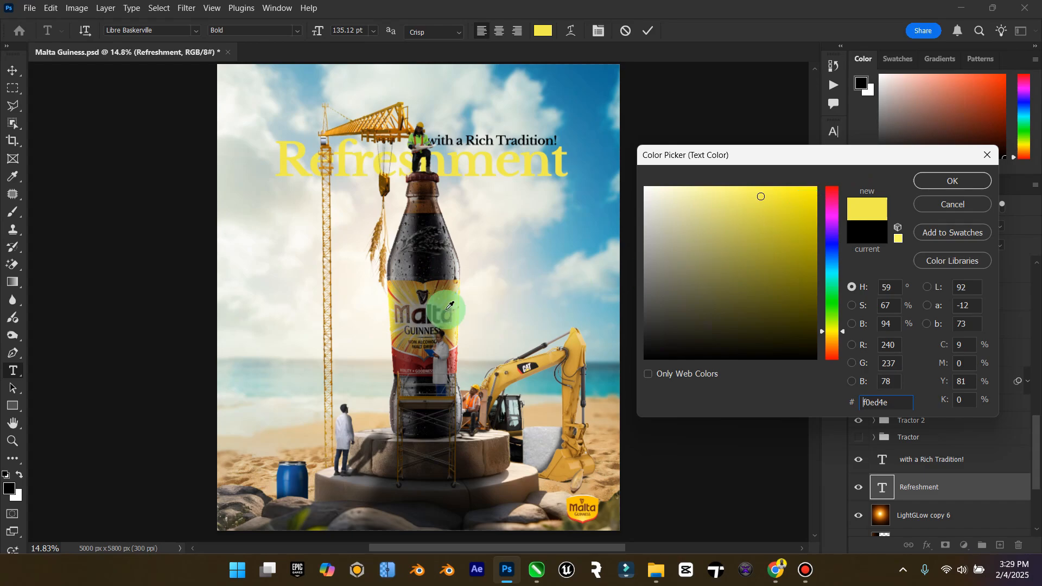
{"action": "mouse_move", "coordinate": [722, 245]}
{"action": "left_mouse_down"}
{"action": "mouse_move", "coordinate": [756, 221]}
{"action": "mouse_move", "coordinate": [778, 184]}
{"action": "mouse_move", "coordinate": [803, 198]}
{"action": "mouse_move", "coordinate": [814, 221]}
{"action": "mouse_move", "coordinate": [760, 180]}
{"action": "left_mouse_up"}
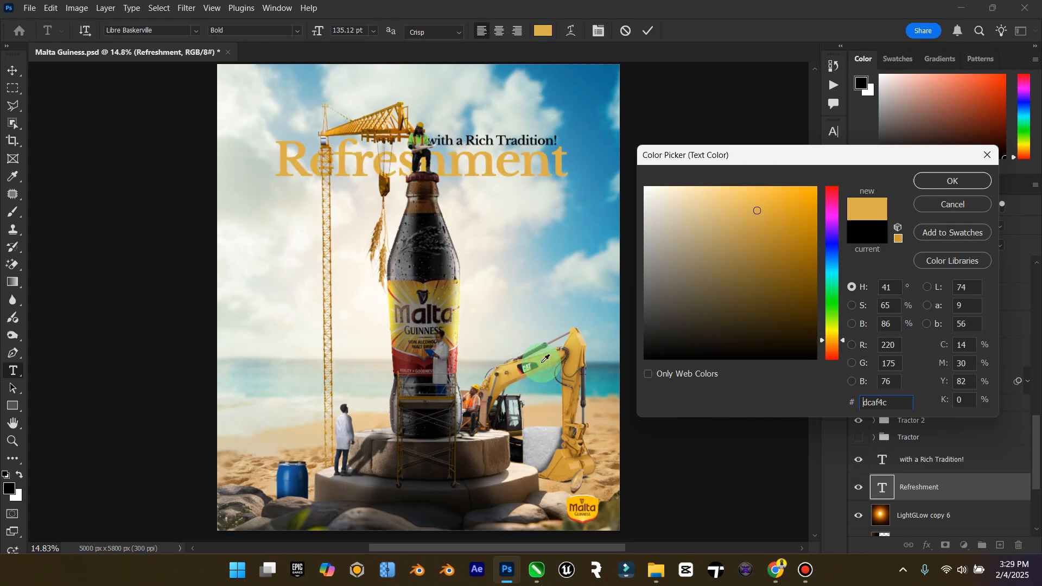
{"action": "left_click", "coordinate": [542, 373]}
{"action": "left_click", "coordinate": [785, 178]}
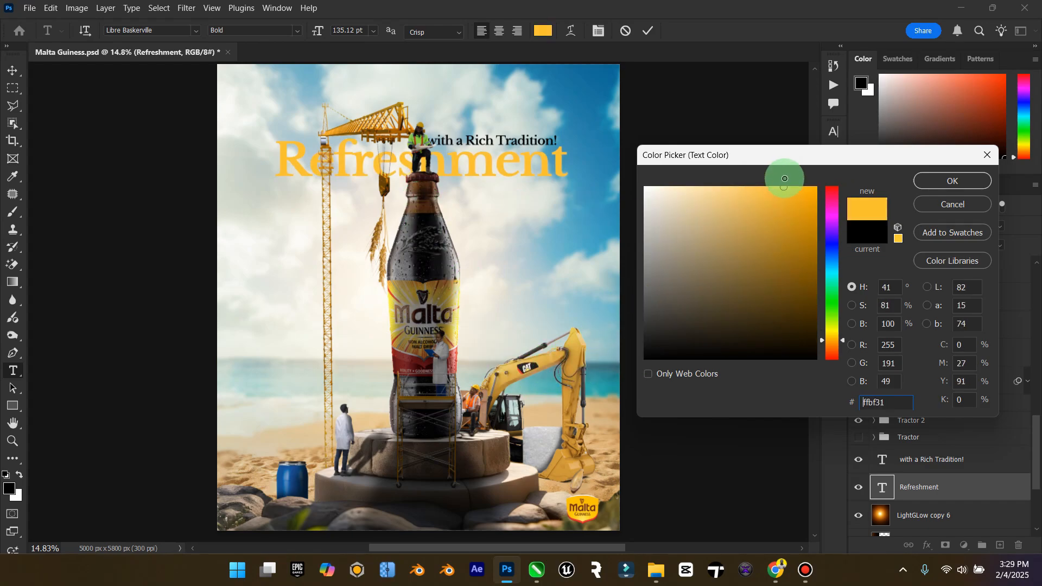
{"action": "left_click", "coordinate": [969, 179]}
{"action": "left_click", "coordinate": [16, 71]}
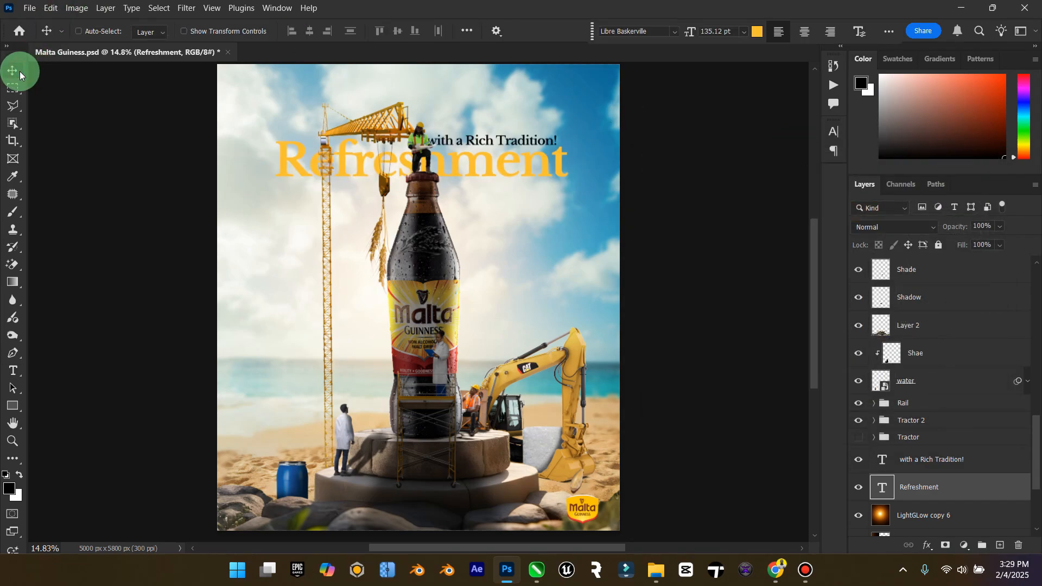
Try the headline's golden yellow ffbf31 as the text colour of "with a Rich Tradition!".
{"action": "left_click", "coordinate": [882, 461]}
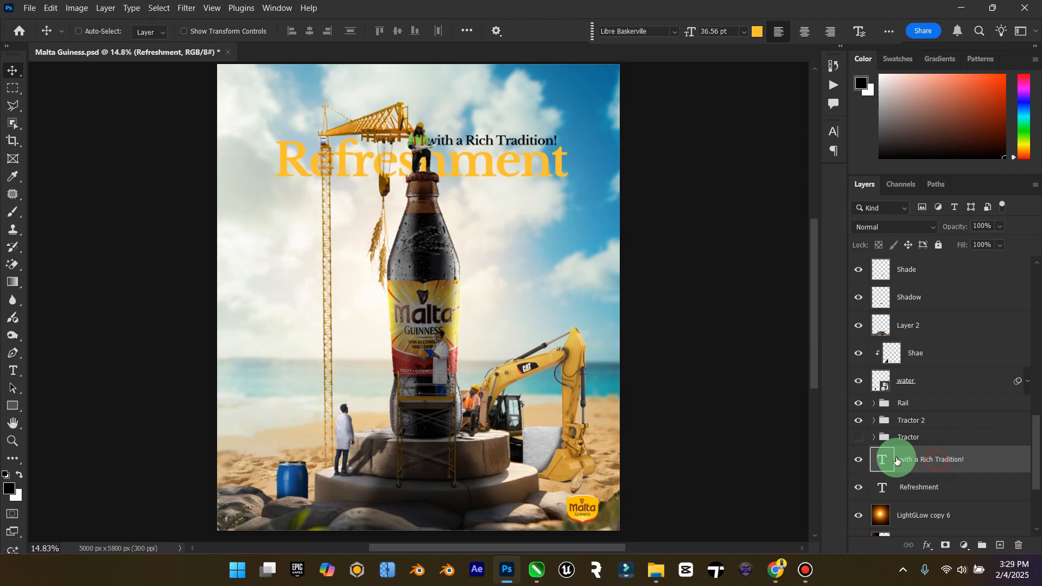
{"action": "double_click", "coordinate": [881, 461]}
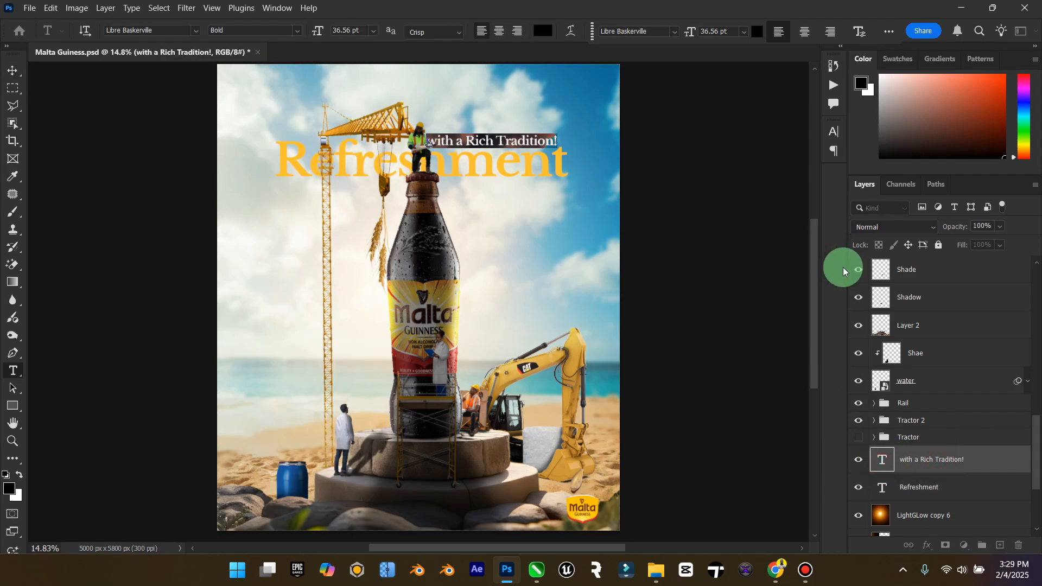
{"action": "left_click", "coordinate": [540, 31]}
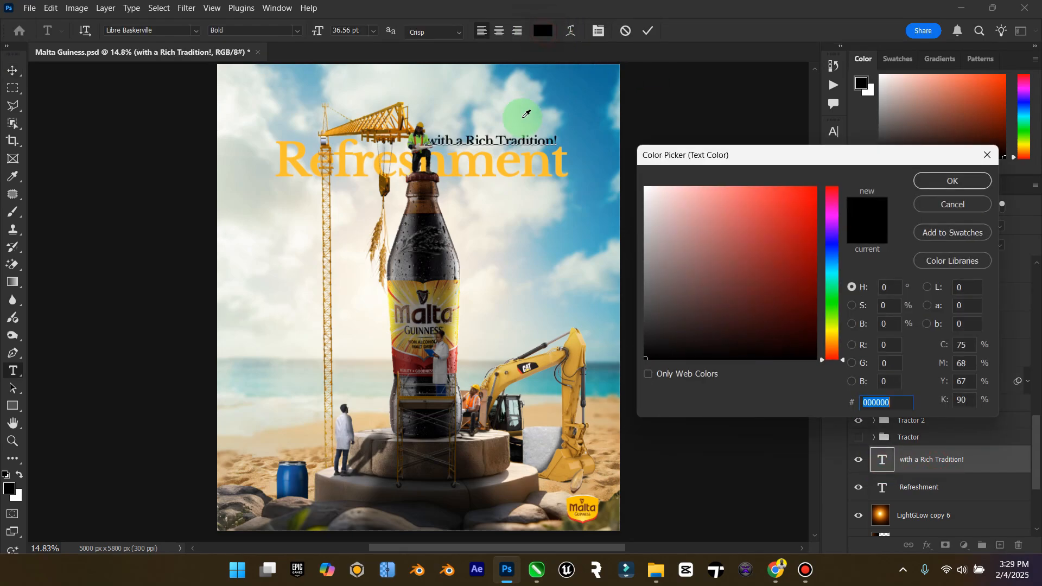
{"action": "left_click", "coordinate": [534, 151]}
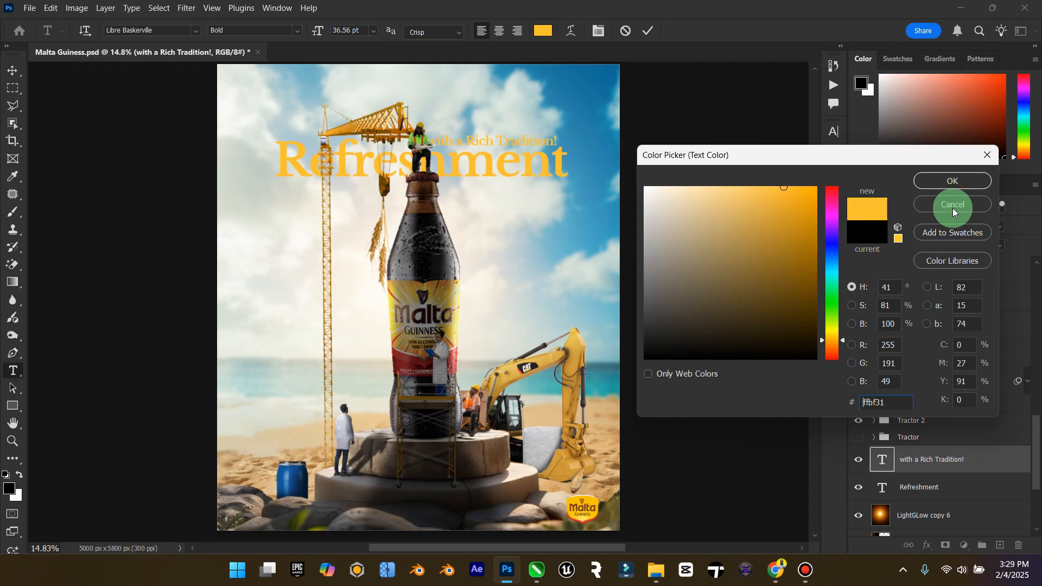
{"action": "left_click", "coordinate": [790, 302]}
{"action": "left_click", "coordinate": [923, 181]}
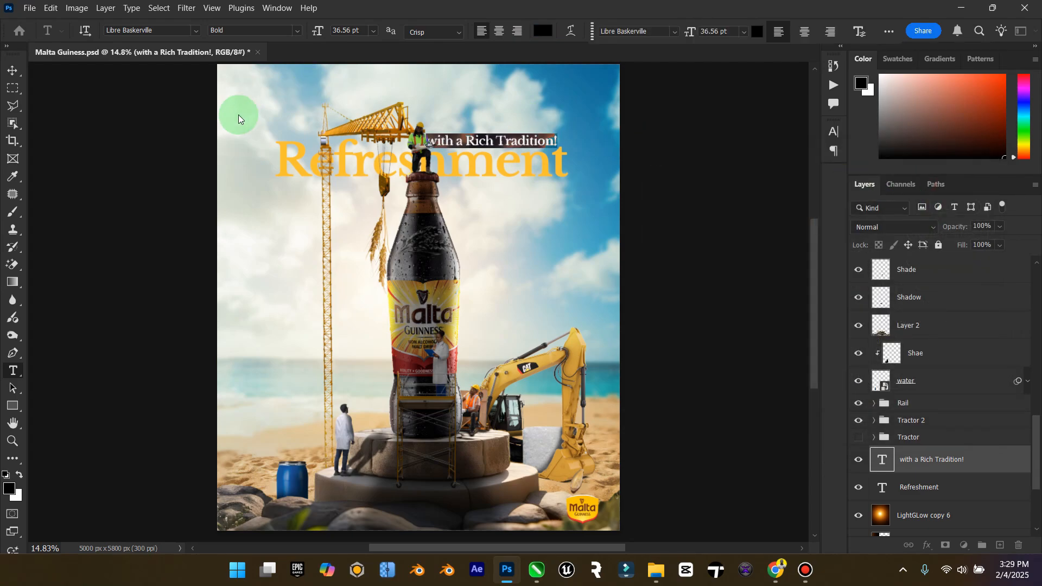
{"action": "left_click", "coordinate": [10, 70]}
{"action": "left_click", "coordinate": [513, 293]}
{"action": "left_click", "coordinate": [902, 452]}
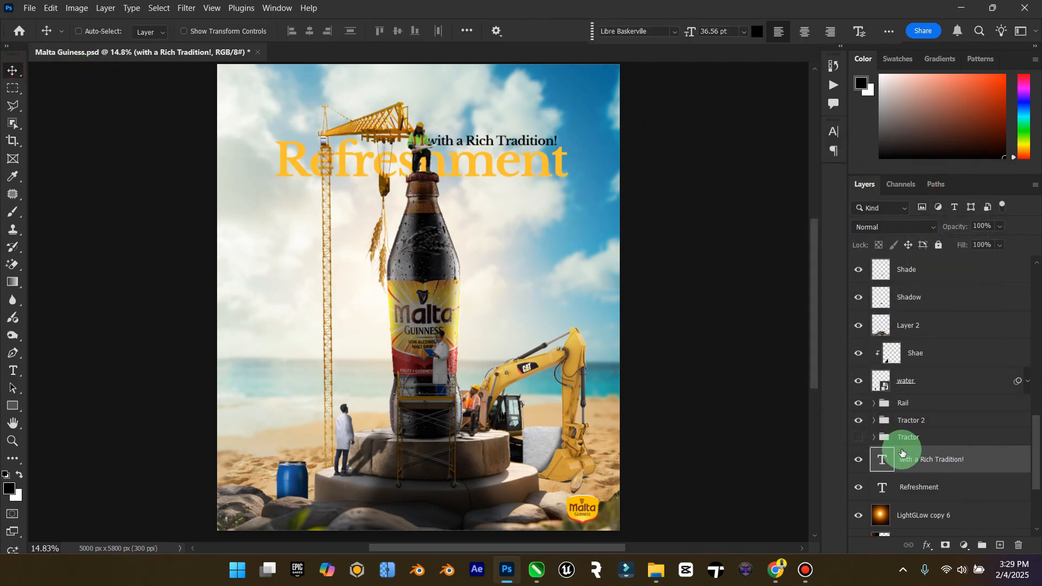
Try the Multiply blend mode on the Refreshment text layer and settle on Overlay.
{"action": "left_click", "coordinate": [912, 486]}
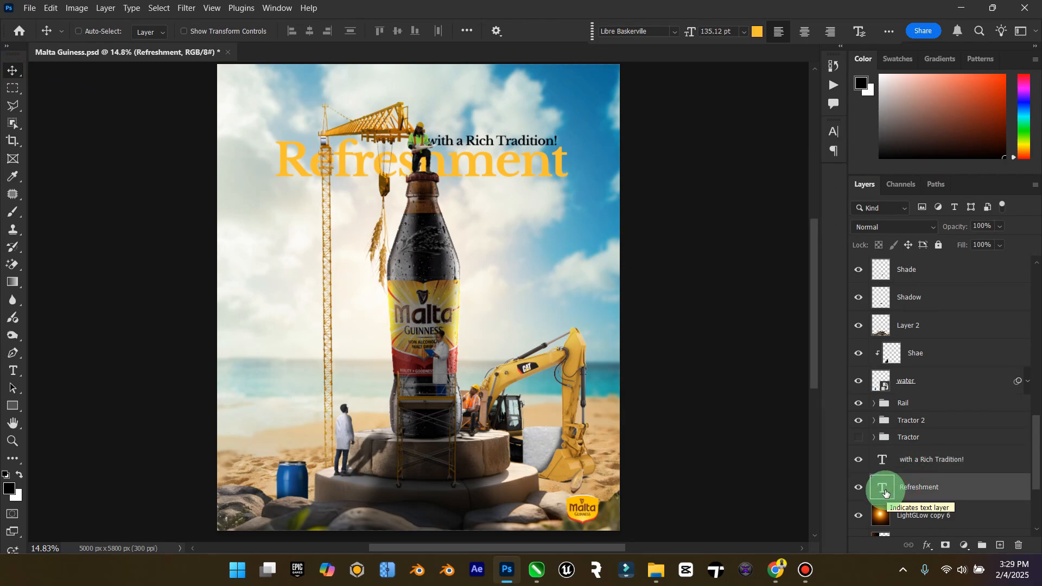
{"action": "left_click", "coordinate": [901, 228]}
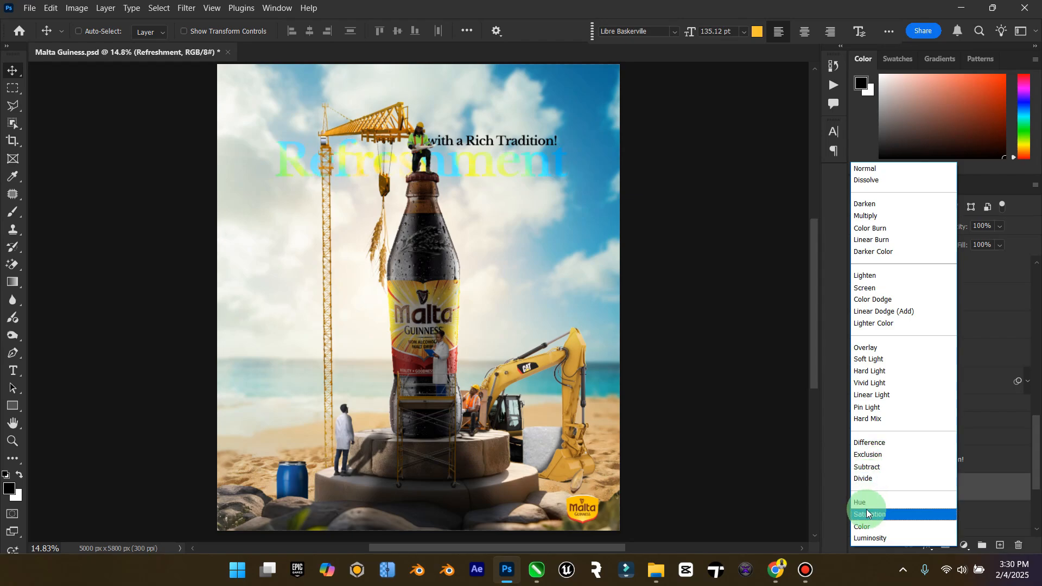
{"action": "left_click", "coordinate": [884, 216]}
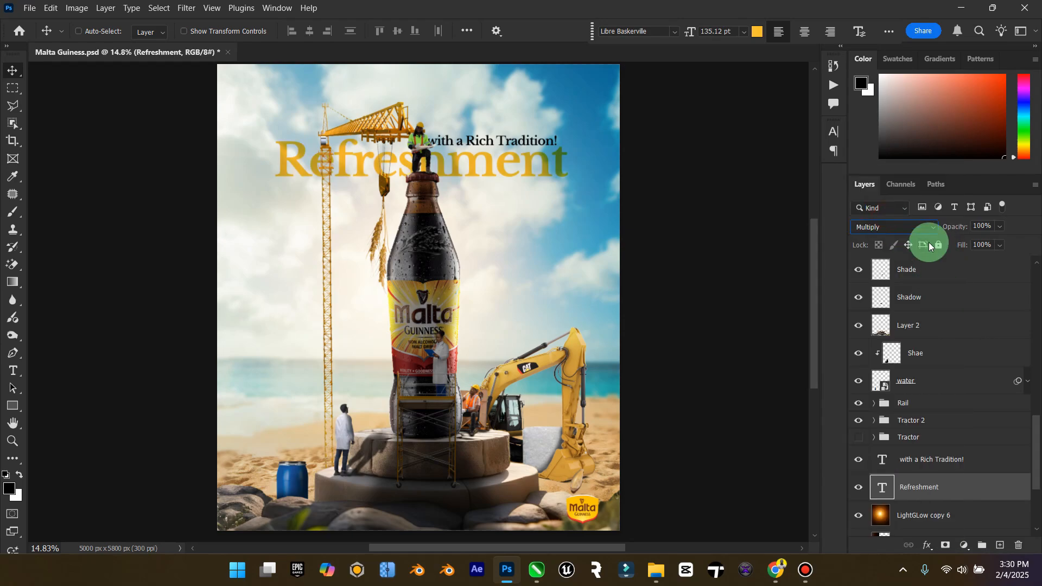
{"action": "left_click", "coordinate": [914, 234]}
{"action": "left_click", "coordinate": [878, 354]}
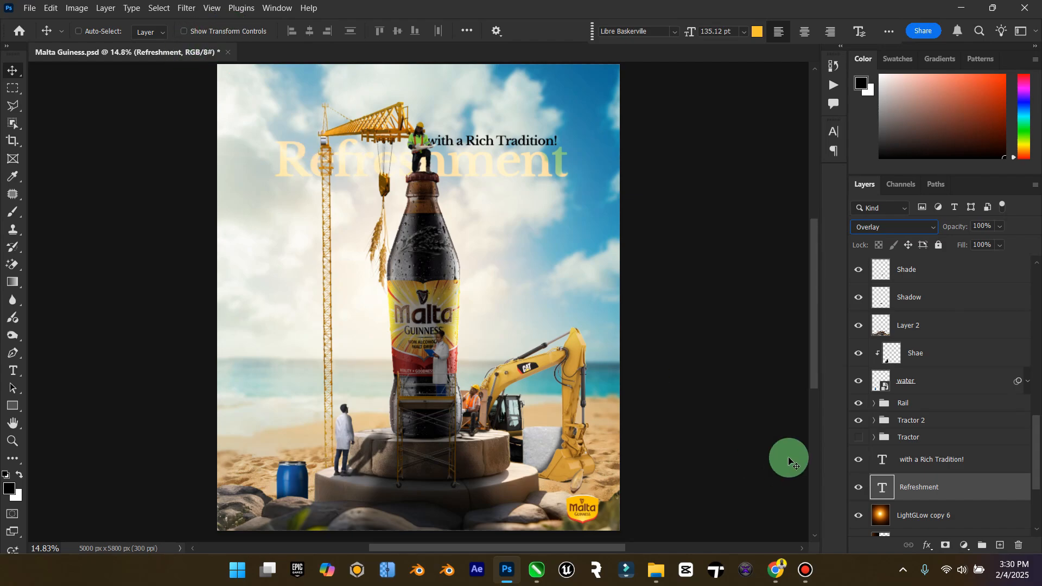
Try aremat font on the Refreshment text, set it to Panel Sans Black and nudge the word slightly left and down.
{"action": "double_click", "coordinate": [878, 495]}
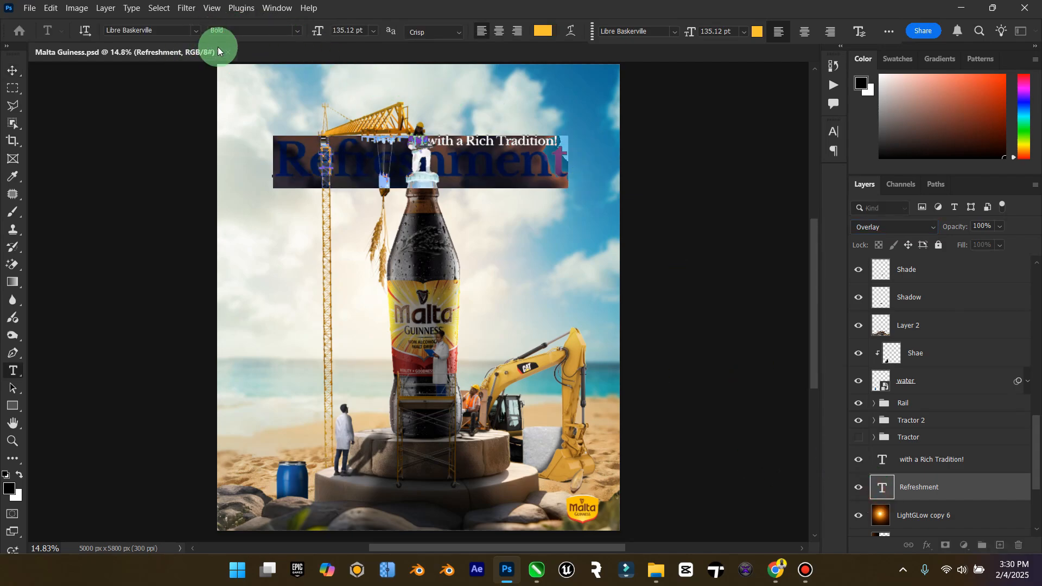
{"action": "left_click", "coordinate": [191, 31]}
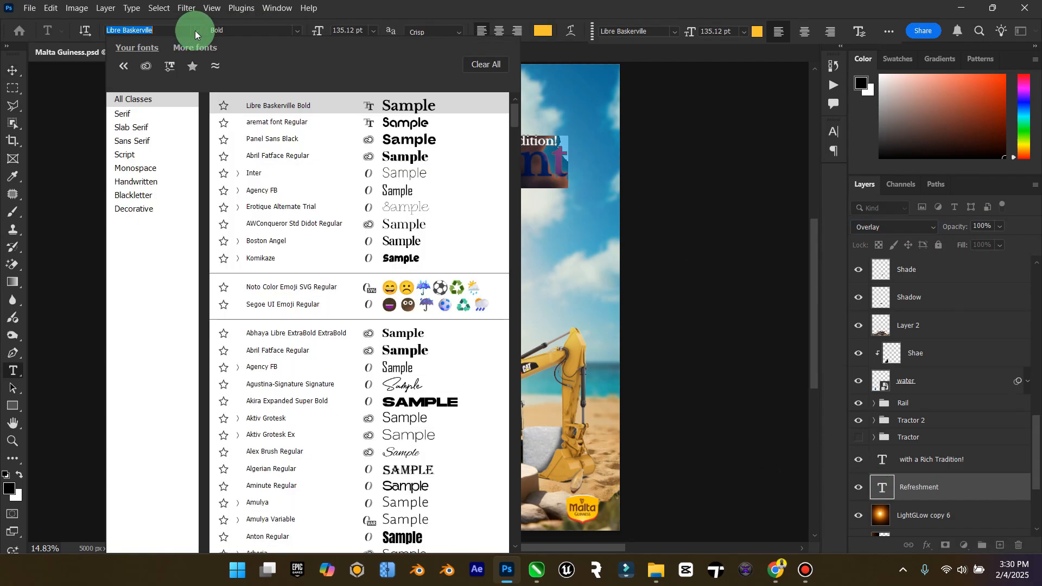
{"action": "left_click", "coordinate": [363, 129]}
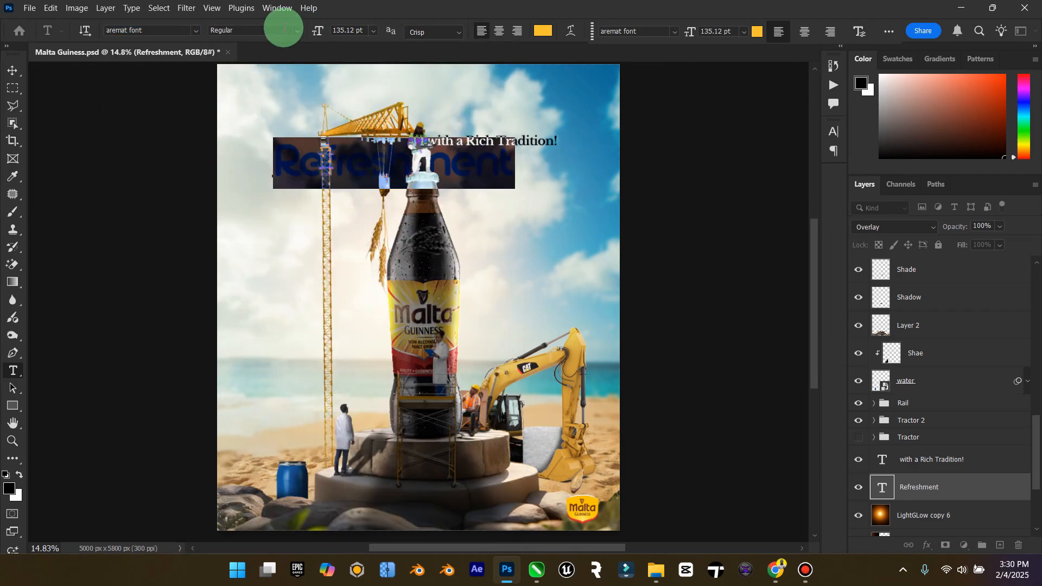
{"action": "left_click", "coordinate": [197, 30]}
{"action": "left_click", "coordinate": [334, 142]}
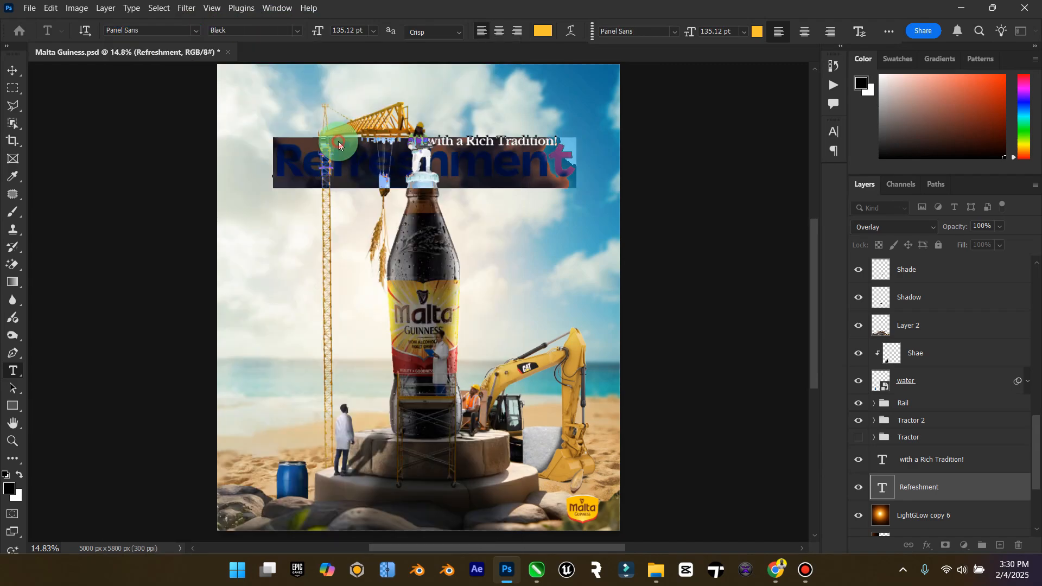
{"action": "left_click", "coordinate": [14, 76]}
{"action": "left_click_drag", "start_coordinate": [429, 166], "coordinate": [421, 173]}
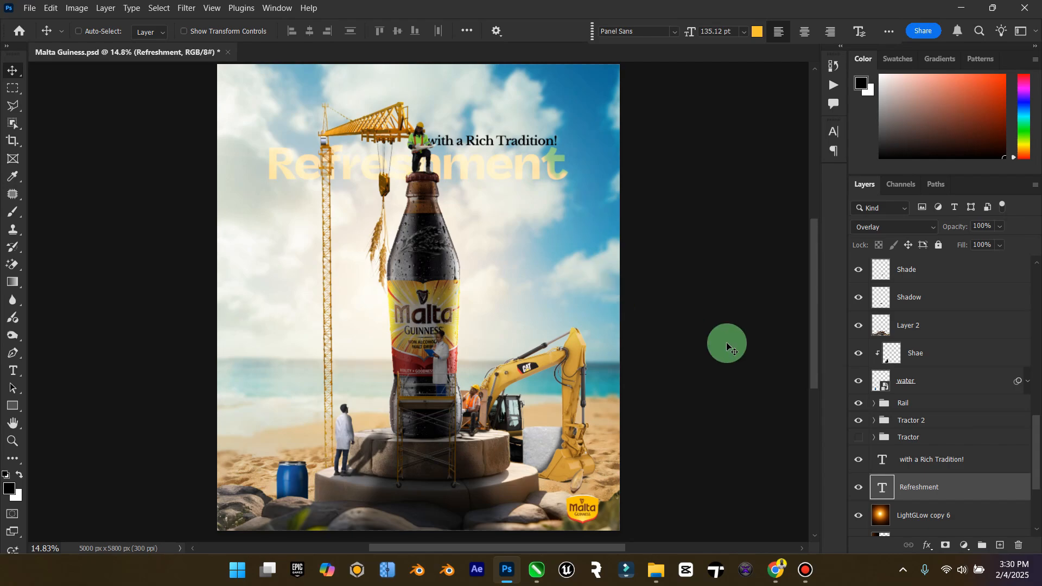
Bring both headline text layers to the top of the layer stack and move them together onto the rocks along the poster's lower edge.
{"action": "left_click", "coordinate": [945, 461], "text": "shift"}
{"action": "left_click_drag", "start_coordinate": [949, 459], "coordinate": [1002, 260]}
{"action": "left_click_drag", "start_coordinate": [559, 168], "coordinate": [461, 511]}
Scale both headline text layers together to about 42.87% at the bottom centre of the poster.
{"action": "key", "text": "ctrl+t"}
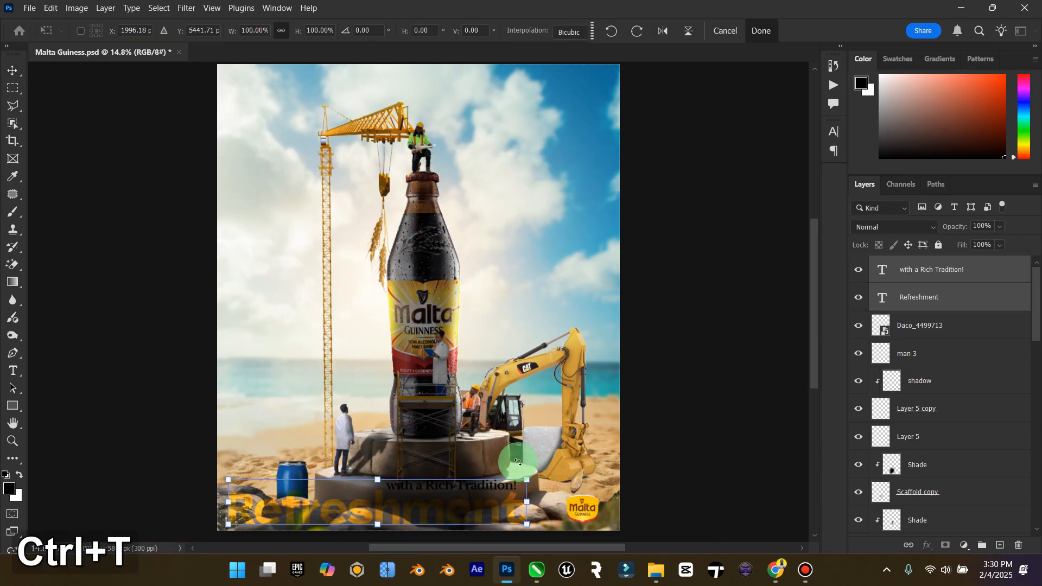
{"action": "left_click_drag", "start_coordinate": [530, 479], "coordinate": [445, 516]}
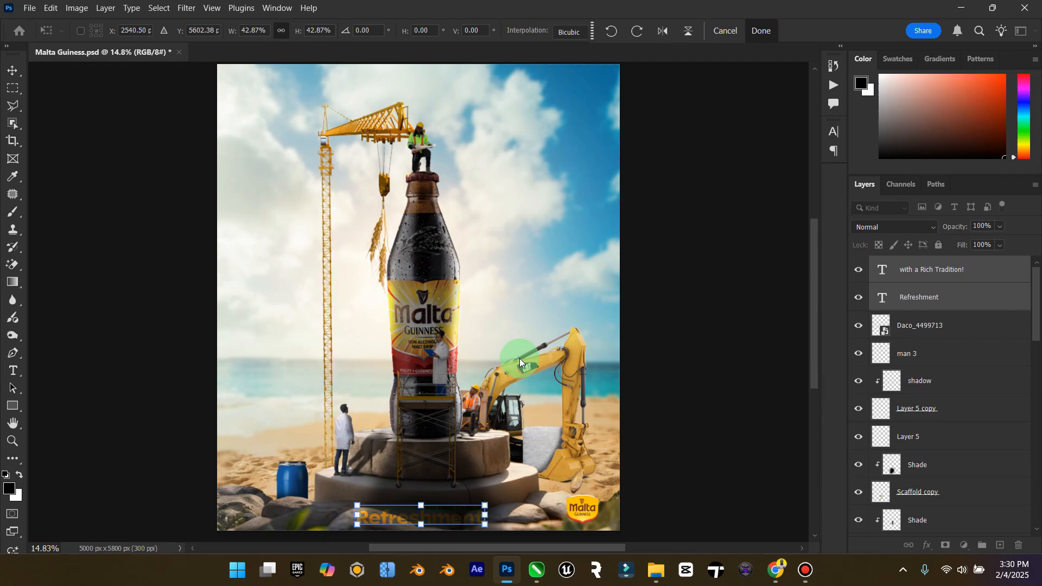
{"action": "left_click", "coordinate": [13, 71]}
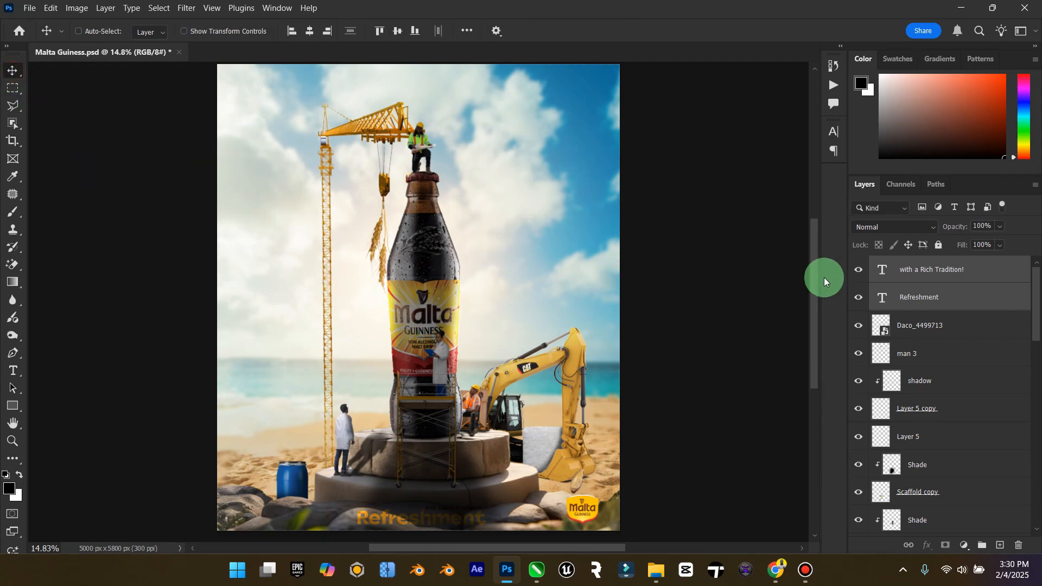
Set the text colour of "with a Rich Tradition!" to white ffffff.
{"action": "left_click", "coordinate": [925, 301]}
{"action": "double_click", "coordinate": [893, 277]}
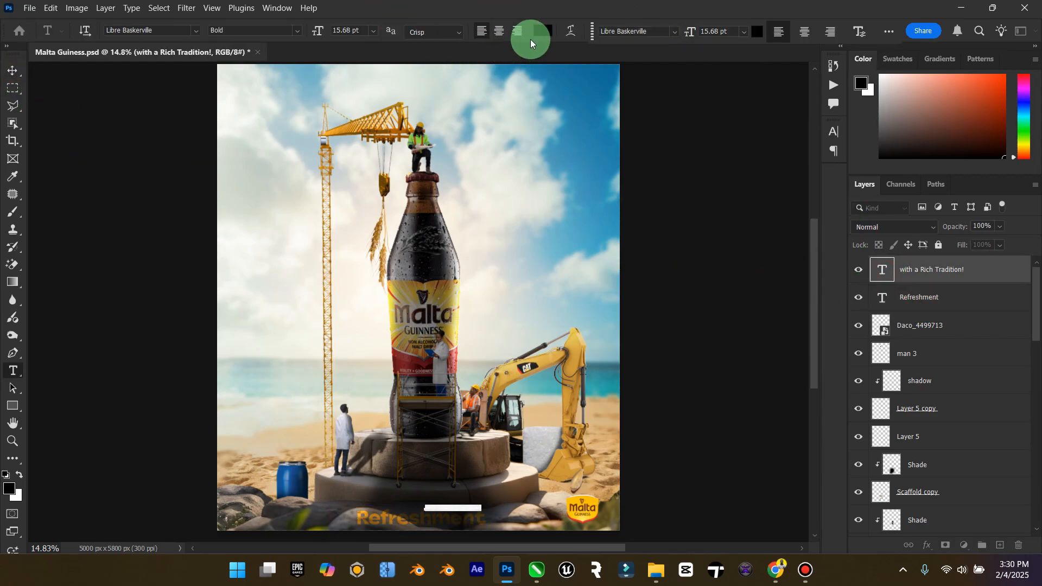
{"action": "left_click", "coordinate": [544, 31]}
{"action": "left_click_drag", "start_coordinate": [662, 205], "coordinate": [577, 121]}
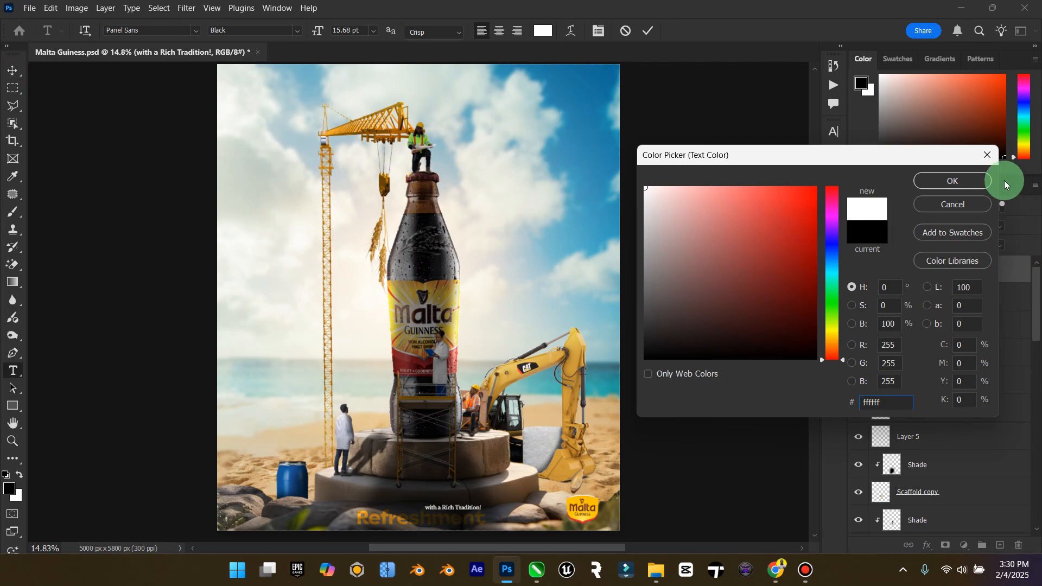
{"action": "left_click", "coordinate": [972, 178]}
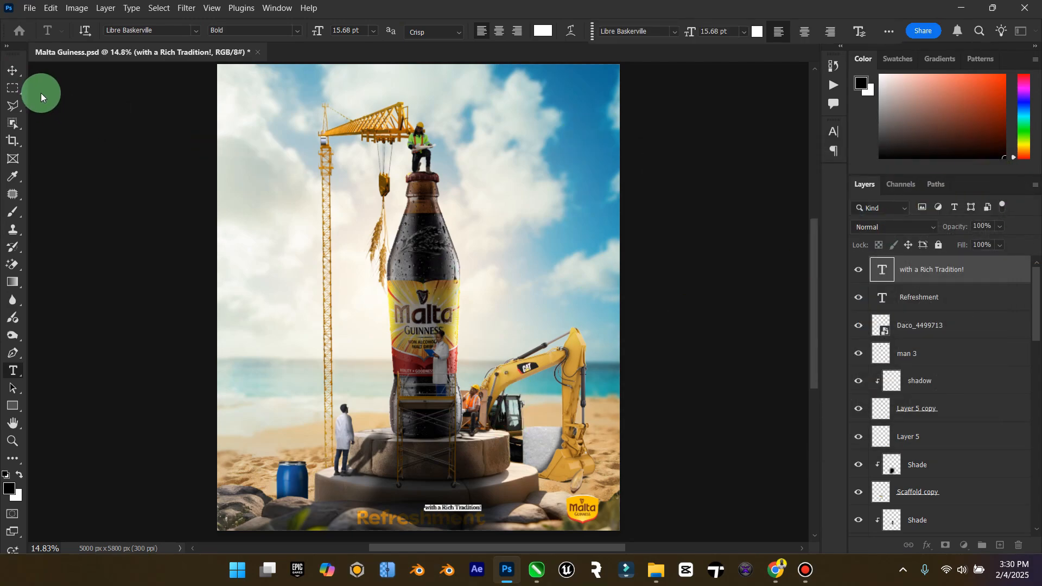
{"action": "left_click", "coordinate": [12, 71]}
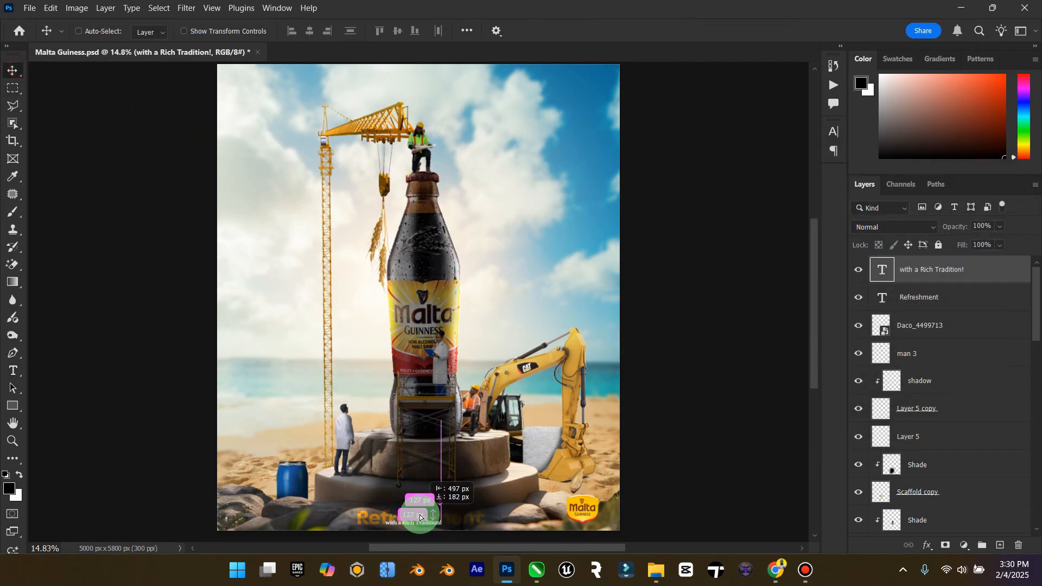
Centre "with a Rich Tradition!" horizontally on the word Refreshment and raise Refreshment about 128 px so it sits above the tagline.
{"action": "left_click_drag", "start_coordinate": [420, 517], "coordinate": [429, 512]}
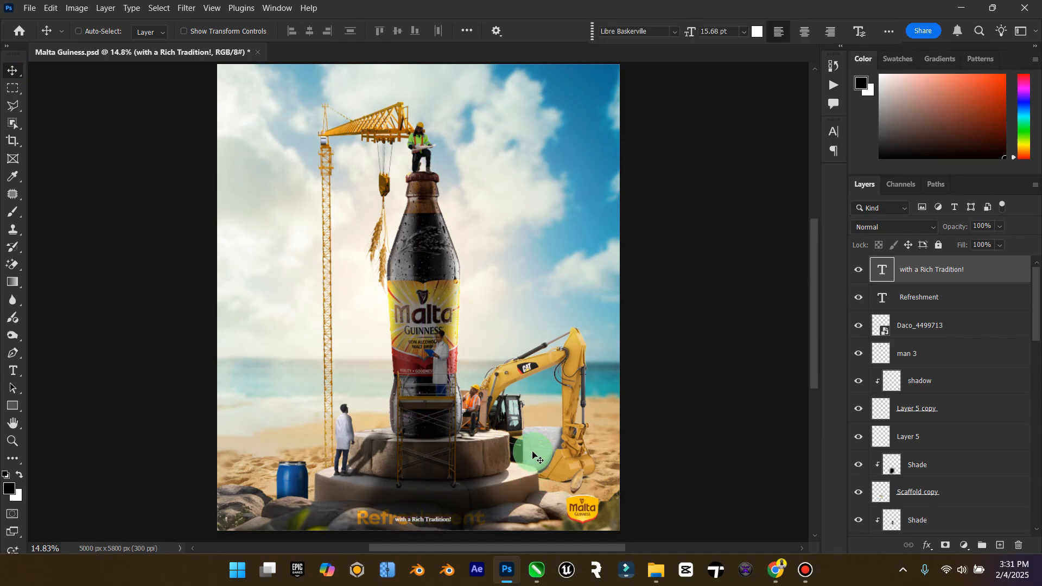
{"action": "scroll", "coordinate": [498, 460], "scroll_direction": "down", "scroll_amount": 2}
{"action": "scroll", "coordinate": [498, 460], "scroll_direction": "right", "scroll_amount": 2}
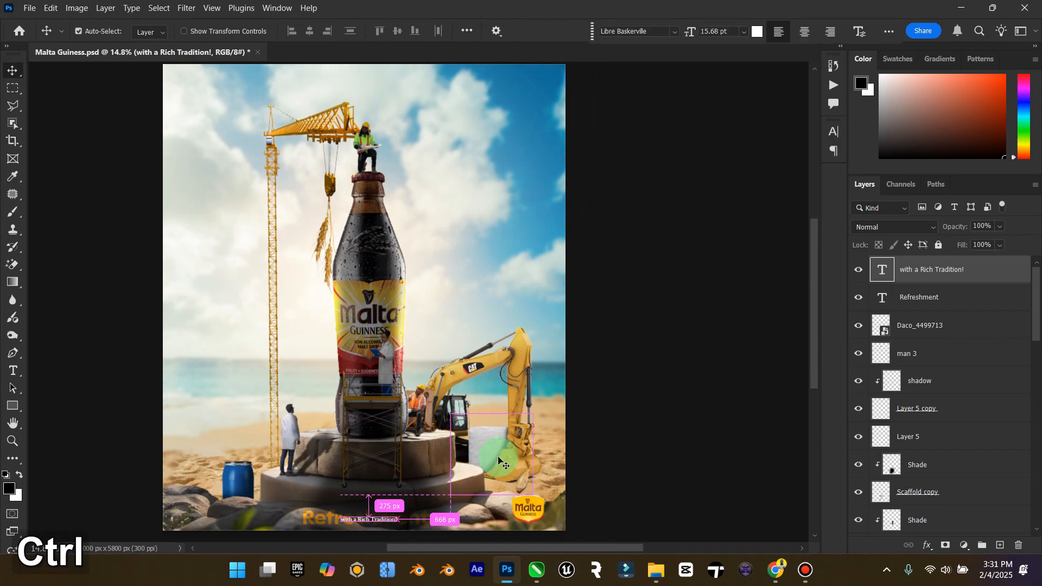
{"action": "scroll", "coordinate": [363, 495], "scroll_direction": "up", "scroll_amount": 5}
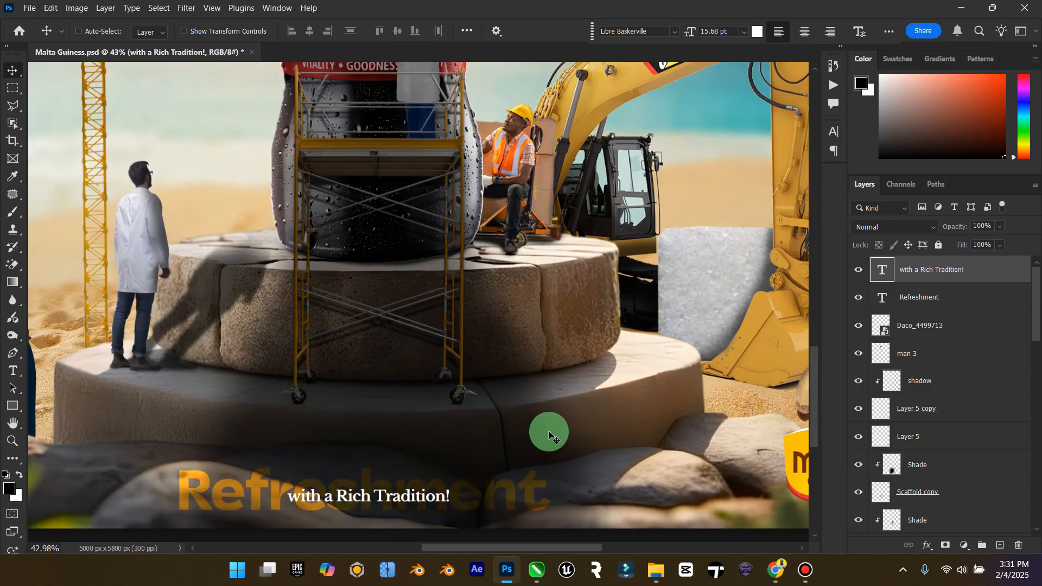
{"action": "left_click", "coordinate": [918, 297]}
{"action": "left_click_drag", "start_coordinate": [485, 492], "coordinate": [489, 461]}
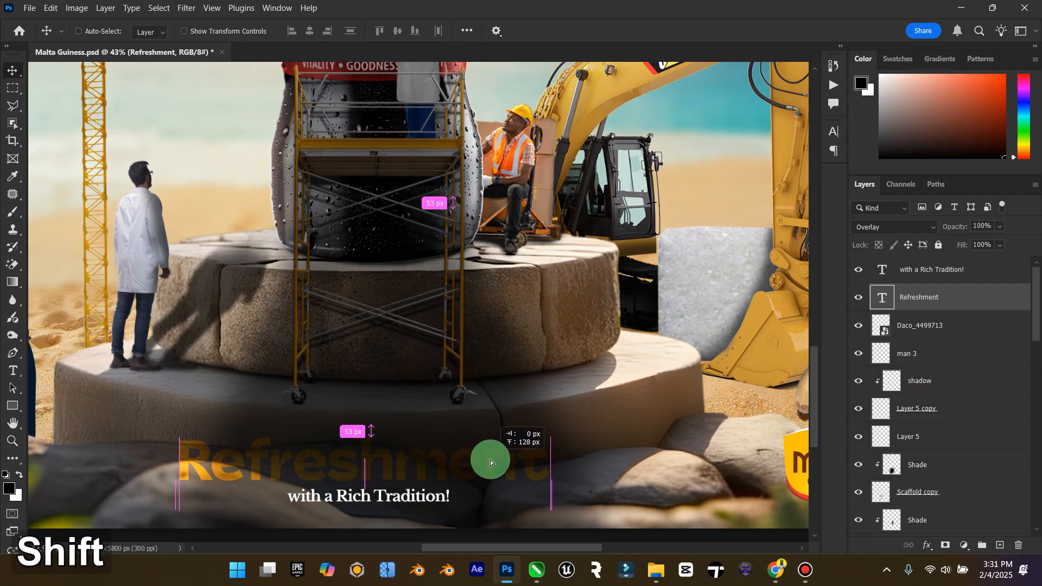
Shift Refreshment and its tagline slightly down together and fit the whole poster in view.
{"action": "left_click", "coordinate": [938, 277], "text": "shift"}
{"action": "left_click_drag", "start_coordinate": [442, 432], "coordinate": [444, 451]}
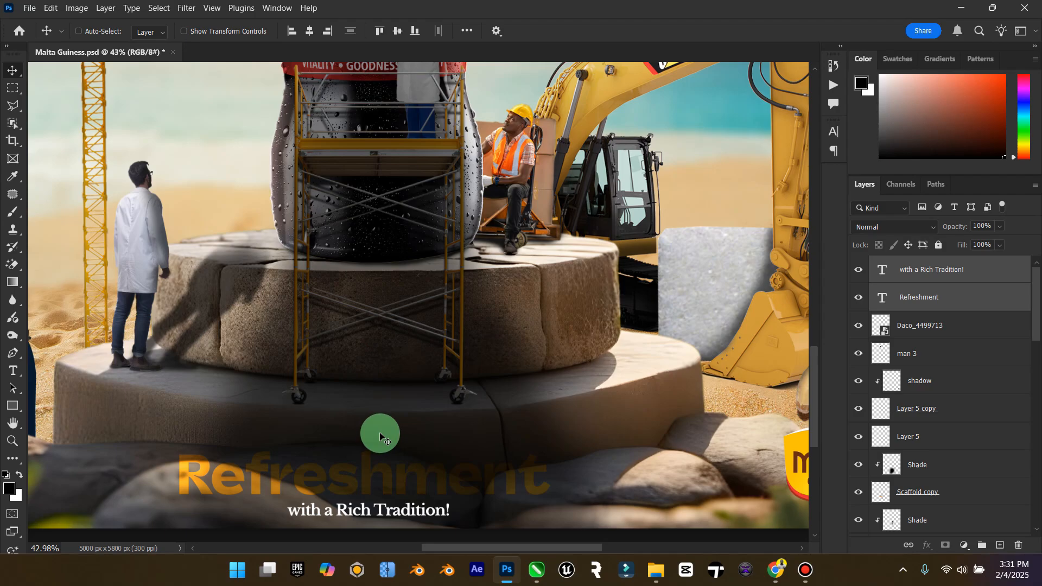
{"action": "double_click", "coordinate": [13, 423]}
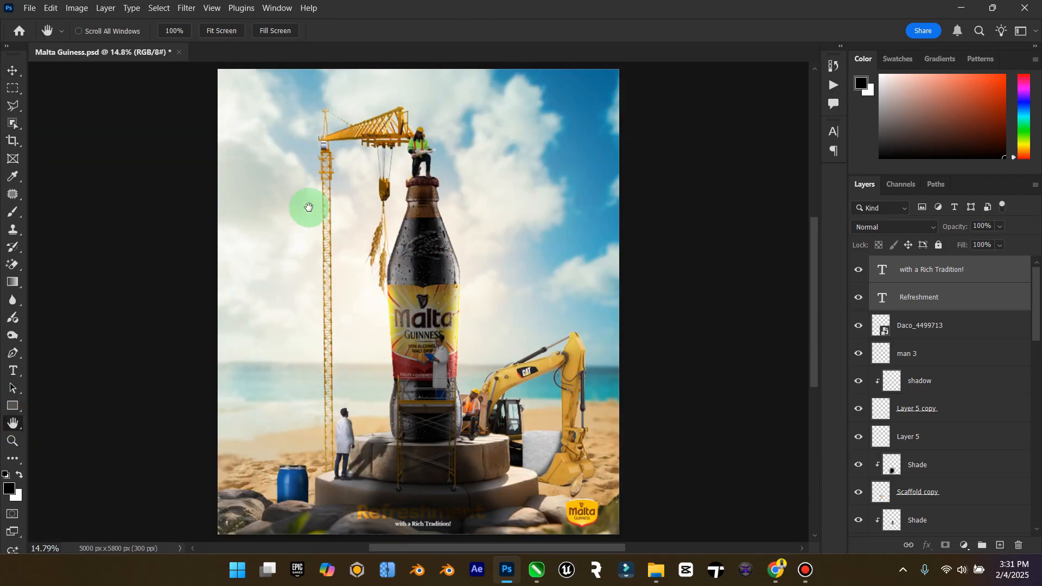
Move the Malta Guinness logo layer Daco_4499713 from the poster's bottom-right corner up to its top-right corner.
{"action": "left_click", "coordinate": [975, 318]}
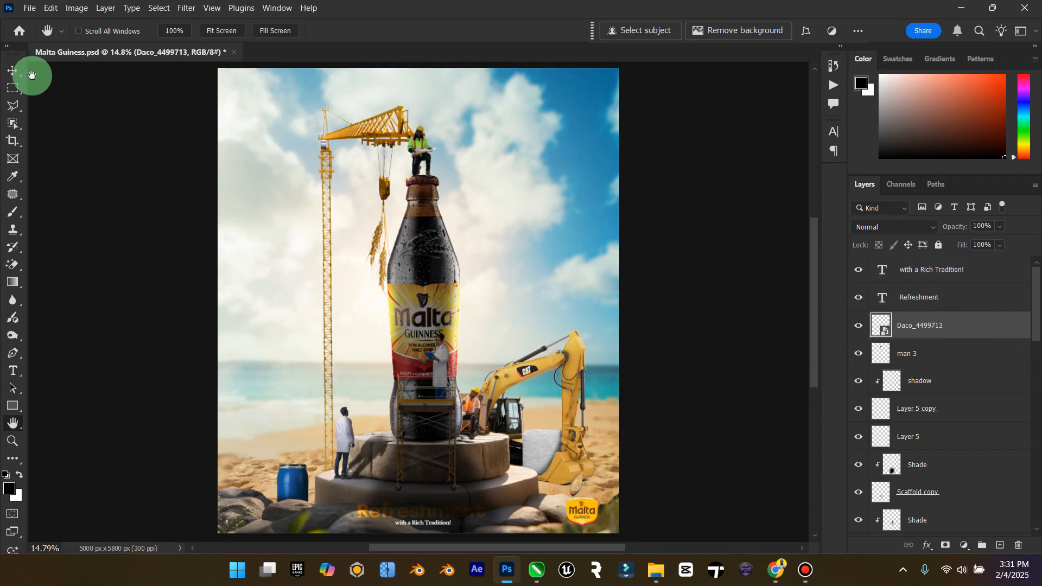
{"action": "left_click", "coordinate": [12, 70]}
{"action": "left_click_drag", "start_coordinate": [581, 511], "coordinate": [574, 112]}
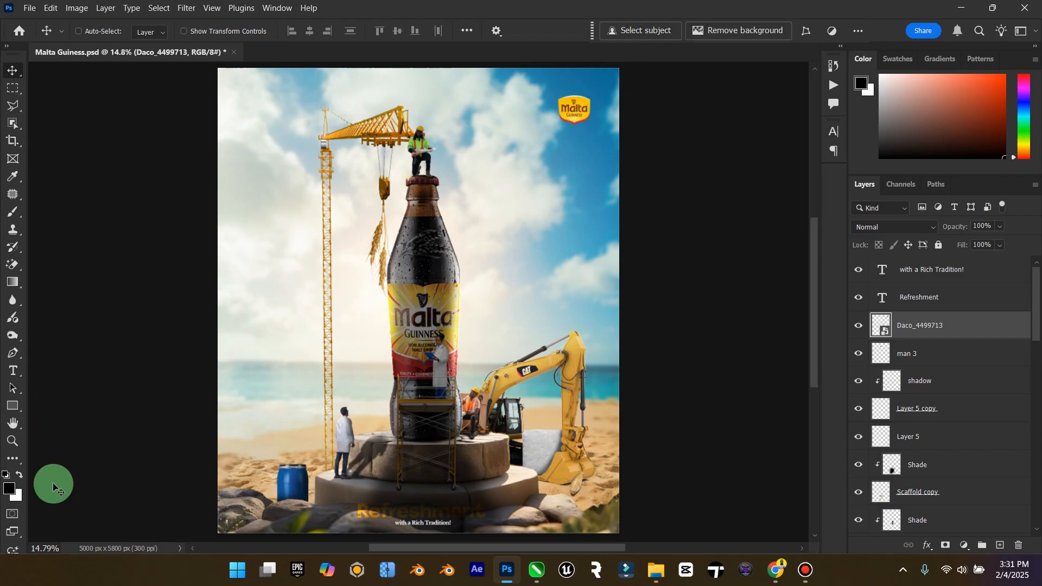
{"action": "double_click", "coordinate": [14, 422]}
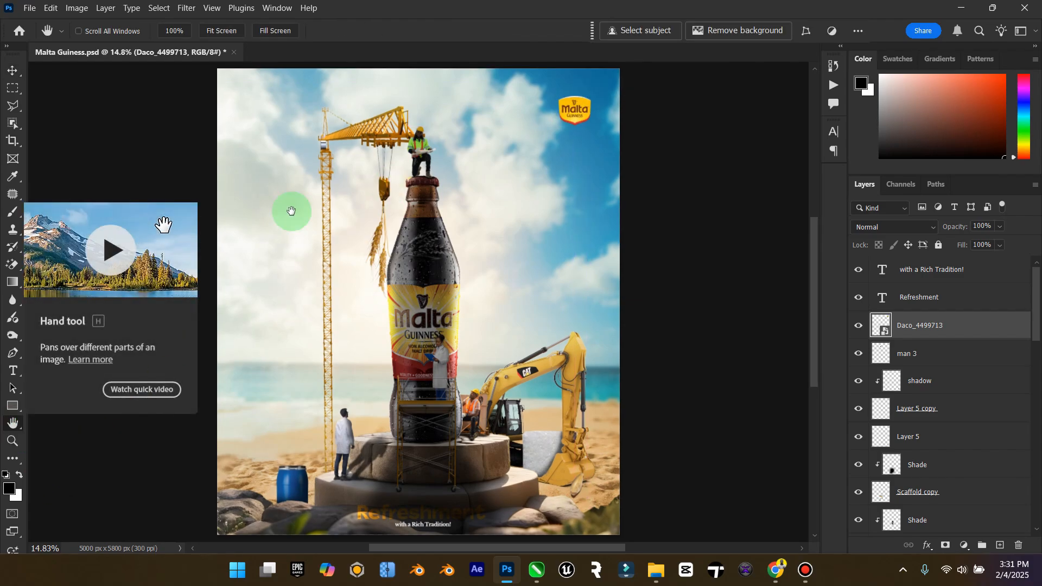
{"action": "left_click", "coordinate": [12, 72]}
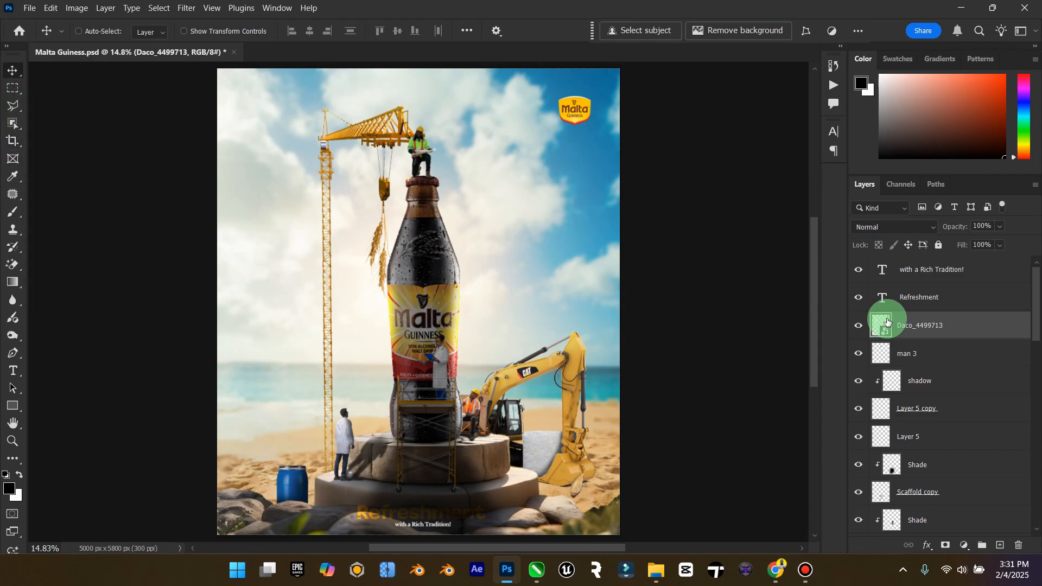
Open the recent file Oga Pensioner.psd and copy its Elzenitho Brand White layer into the Malta poster's bottom-right corner.
{"action": "left_click", "coordinate": [30, 7]}
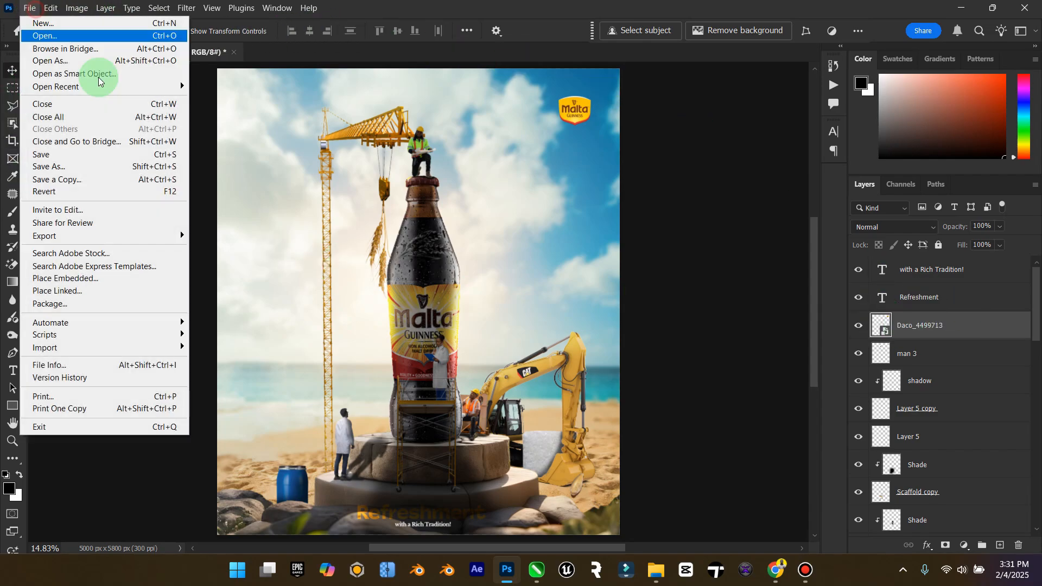
{"action": "mouse_move", "coordinate": [163, 87]}
{"action": "left_click", "coordinate": [271, 100]}
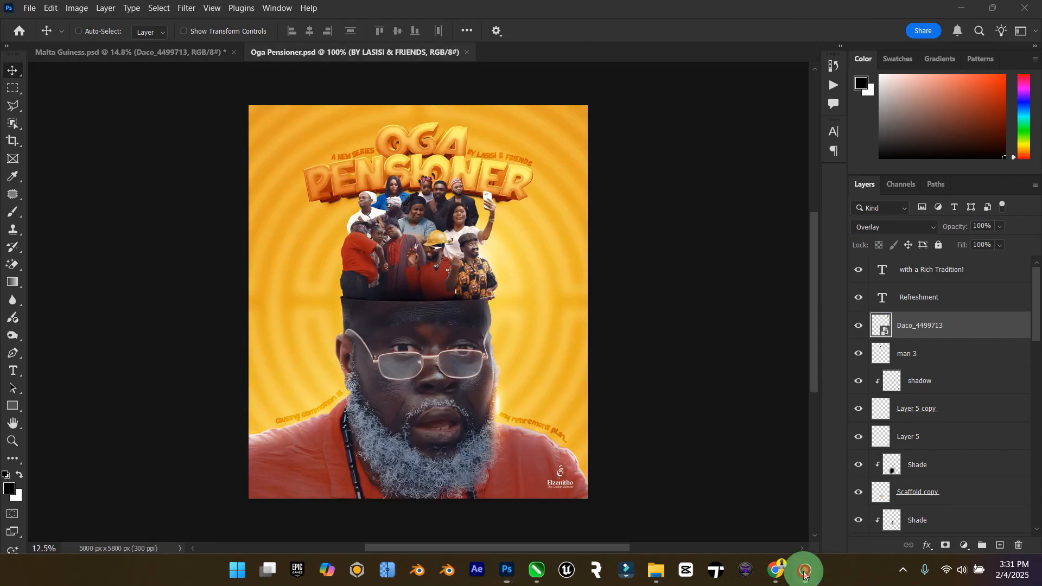
{"action": "left_click", "coordinate": [806, 573]}
{"action": "left_click", "coordinate": [805, 571]}
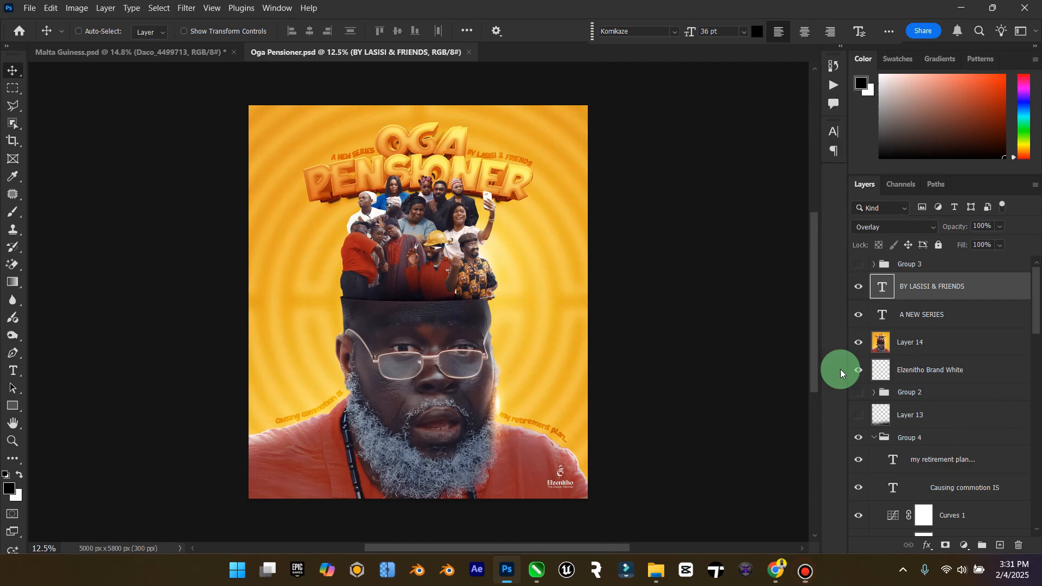
{"action": "left_click", "coordinate": [945, 372]}
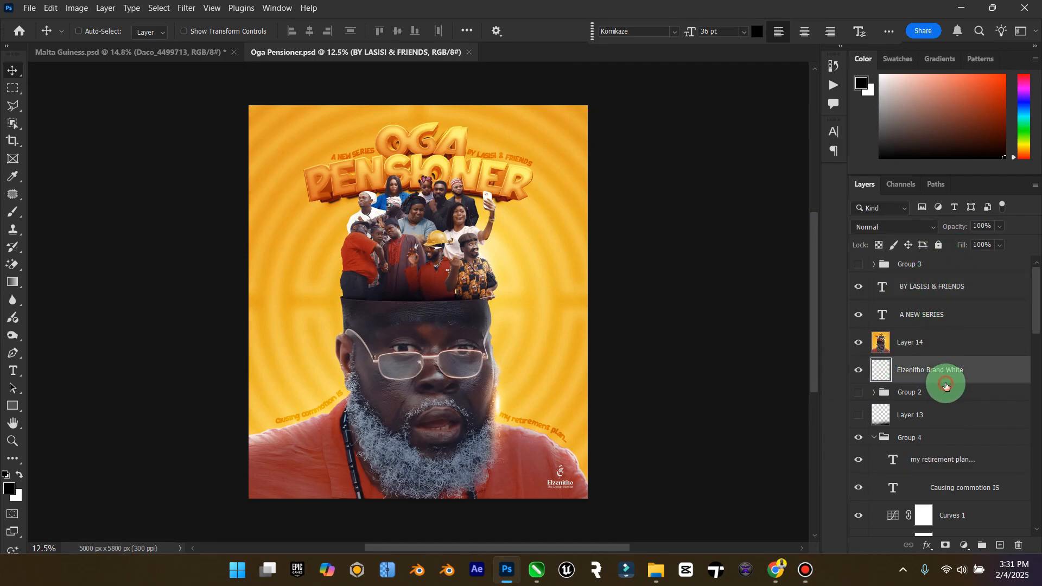
{"action": "left_click_drag", "start_coordinate": [350, 203], "coordinate": [573, 503]}
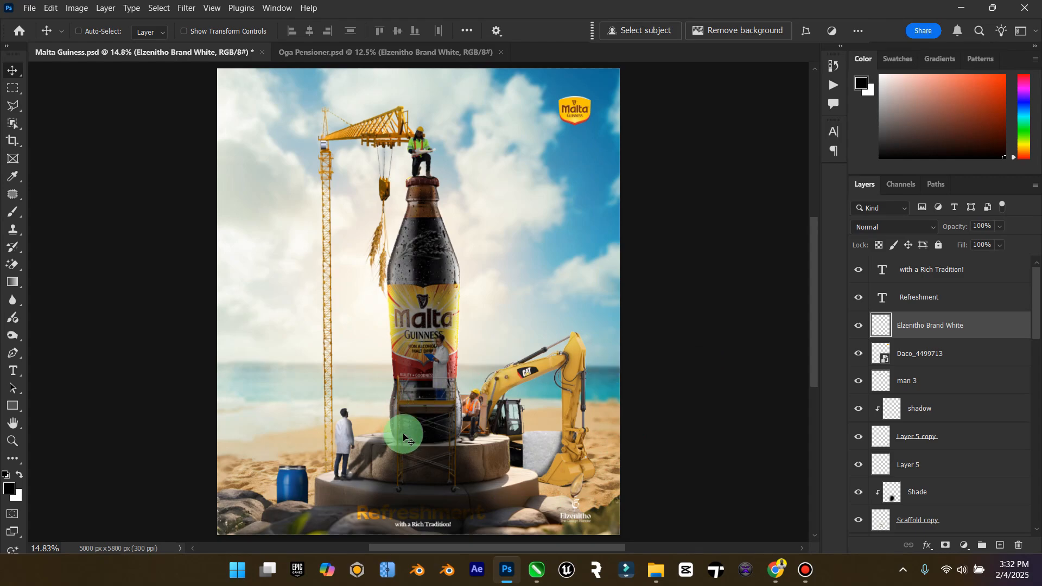
Set the blend mode of the Refreshment text layer to Normal.
{"action": "scroll", "coordinate": [415, 463], "scroll_direction": "up", "scroll_amount": 3}
{"action": "scroll", "coordinate": [416, 462], "scroll_direction": "down", "scroll_amount": 4}
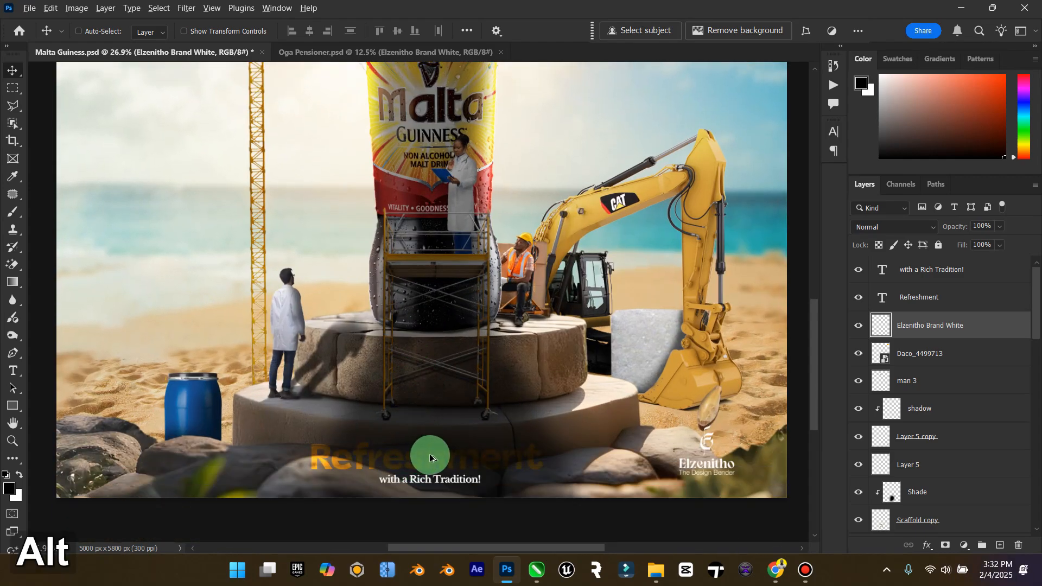
{"action": "scroll", "coordinate": [428, 456], "scroll_direction": "up", "scroll_amount": 1}
{"action": "left_click", "coordinate": [944, 296]}
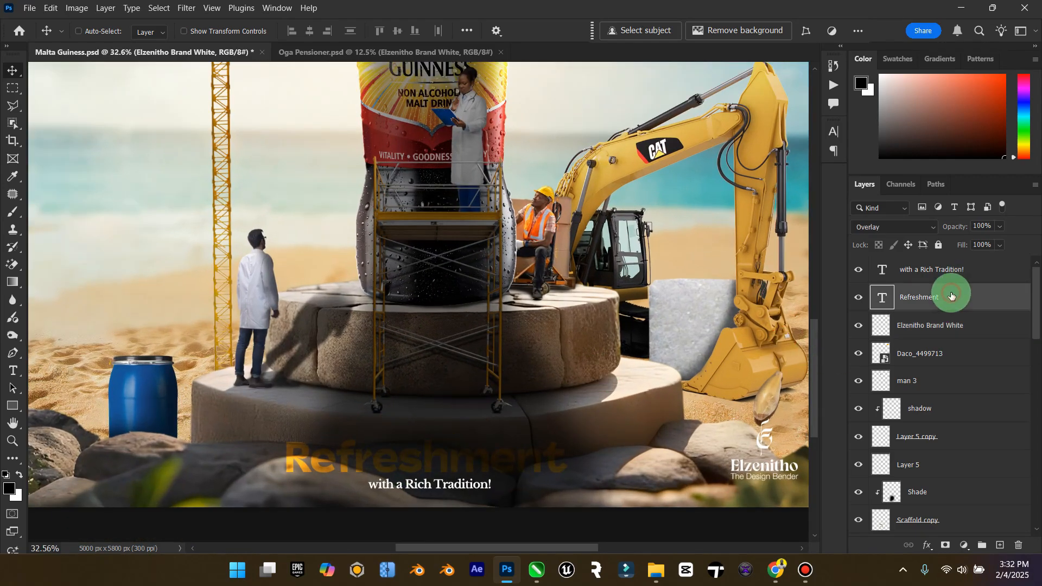
{"action": "left_click", "coordinate": [889, 311]}
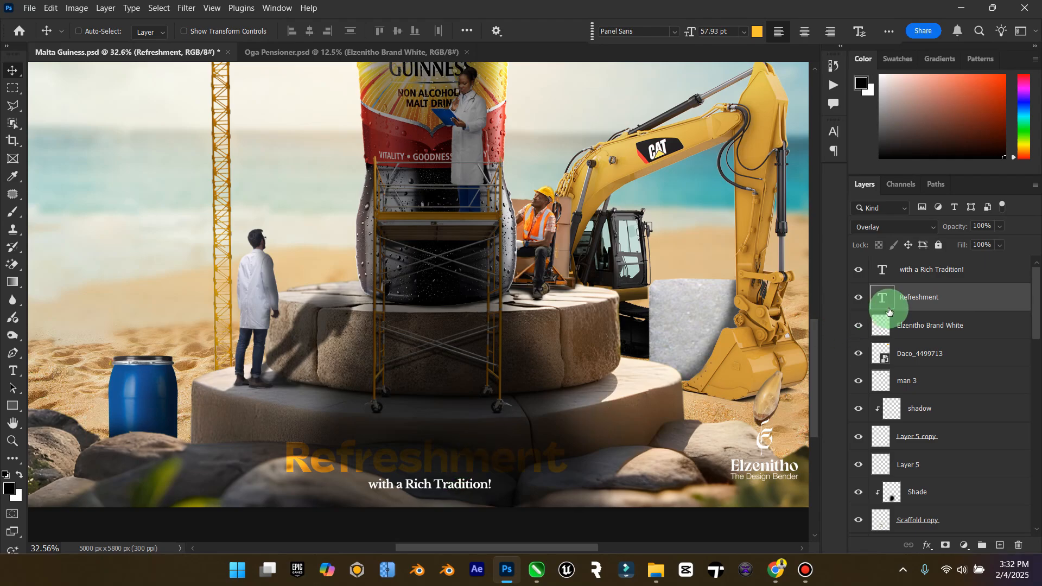
{"action": "left_click", "coordinate": [903, 229]}
{"action": "left_click", "coordinate": [883, 169]}
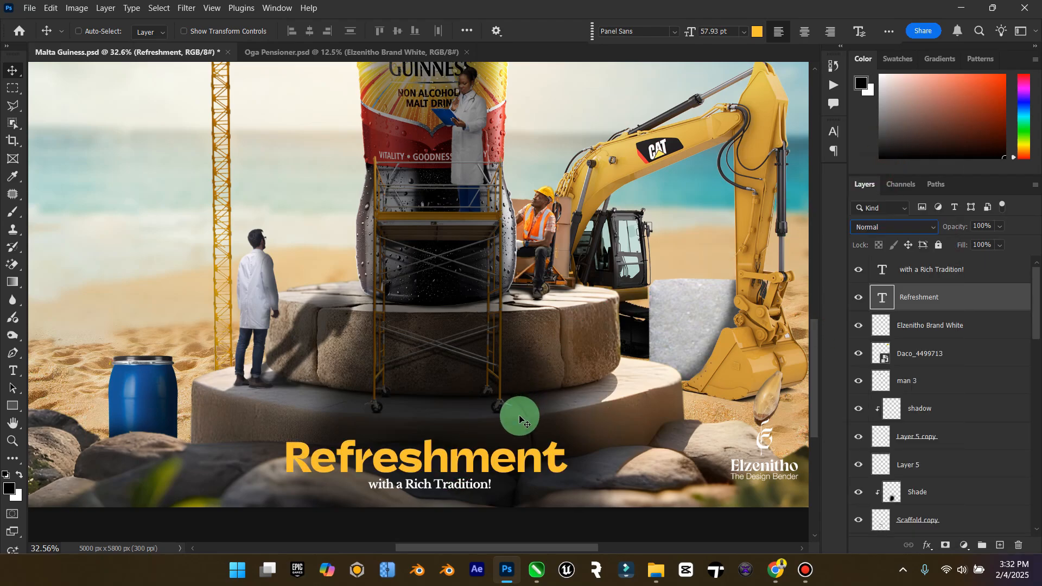
Move Refreshment onto the front of the upper stone tier and apply the Arc Lower text warp.
{"action": "left_click_drag", "start_coordinate": [470, 442], "coordinate": [478, 333]}
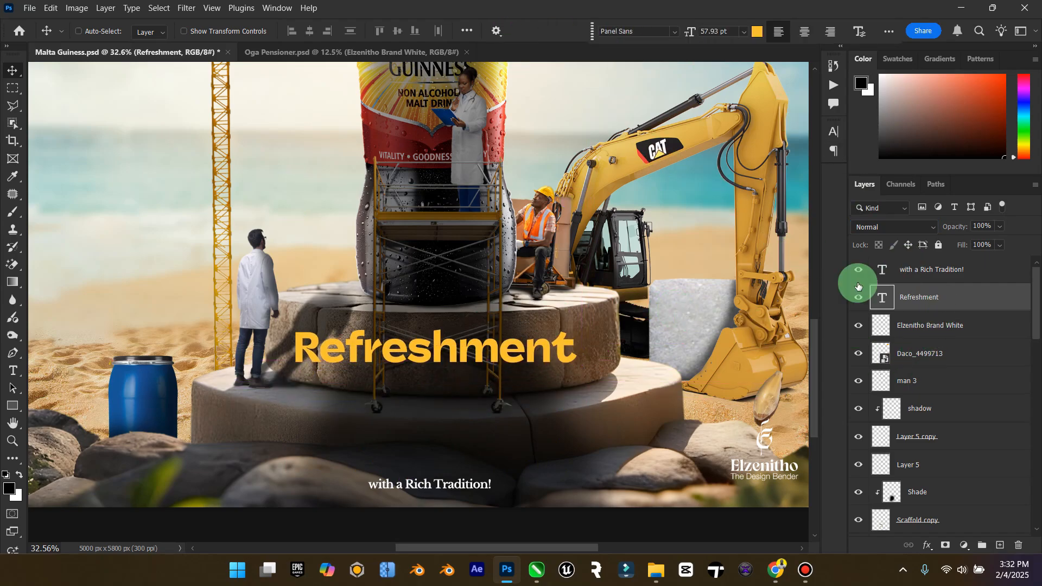
{"action": "double_click", "coordinate": [880, 297]}
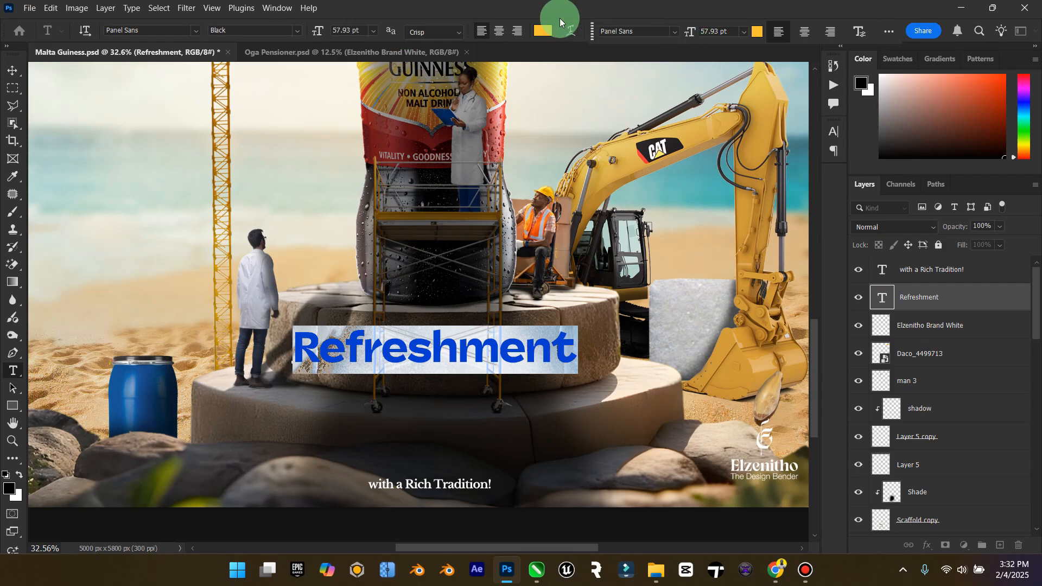
{"action": "left_click", "coordinate": [569, 31]}
{"action": "left_click", "coordinate": [690, 121]}
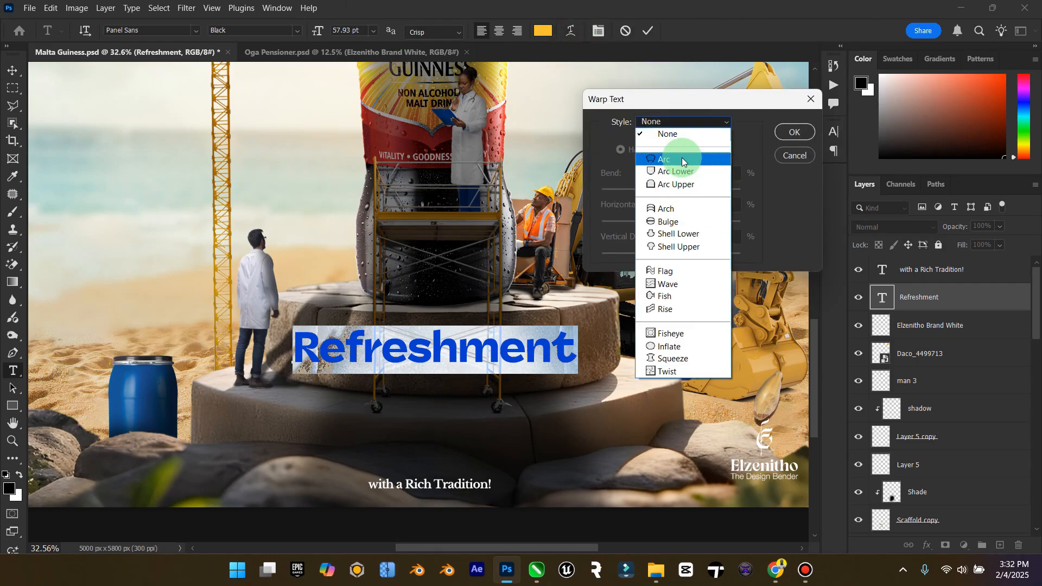
{"action": "left_click", "coordinate": [680, 173]}
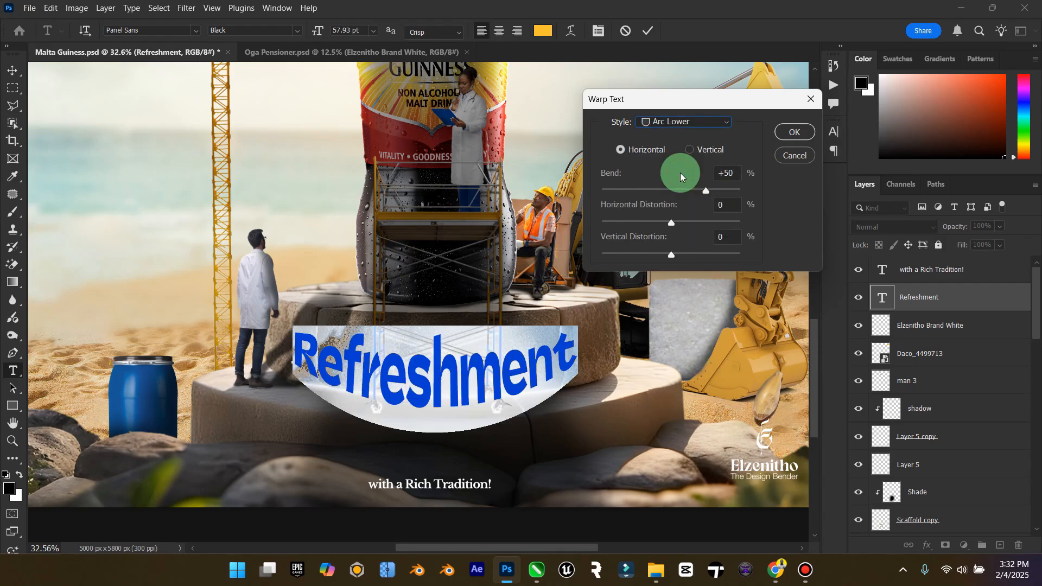
Set the text warp's bend to +14% and its vertical distortion to +2%, and apply it.
{"action": "left_click_drag", "start_coordinate": [706, 190], "coordinate": [681, 203]}
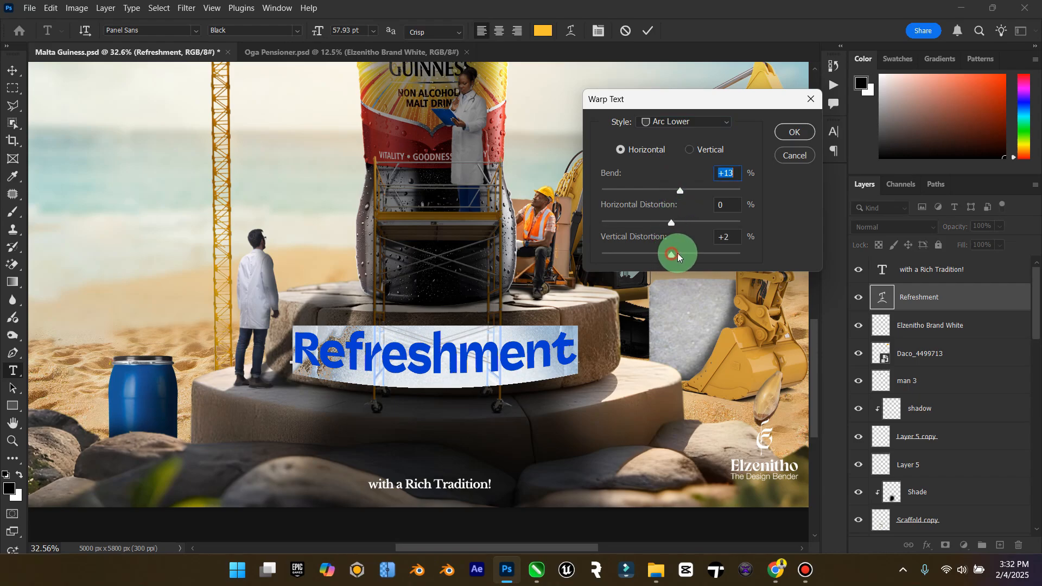
{"action": "left_click_drag", "start_coordinate": [678, 255], "coordinate": [673, 255]}
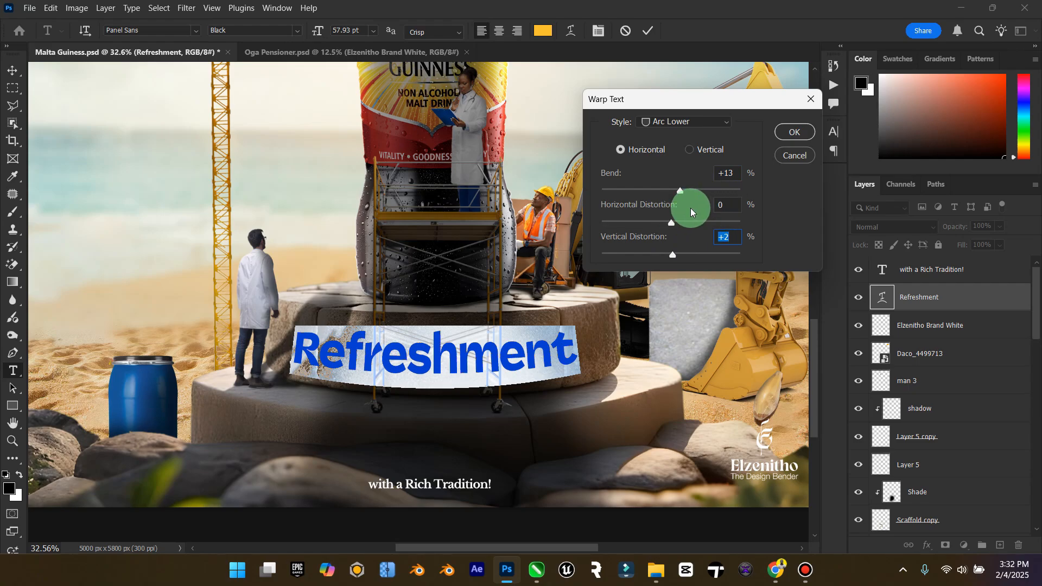
{"action": "left_click_drag", "start_coordinate": [679, 190], "coordinate": [683, 198]}
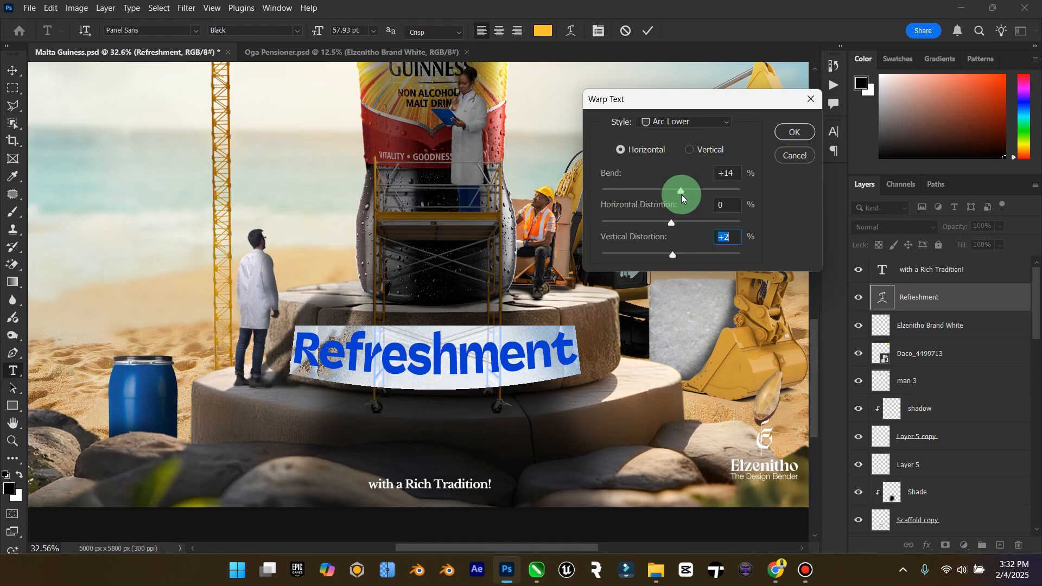
{"action": "left_click", "coordinate": [789, 131]}
{"action": "left_click", "coordinate": [13, 71]}
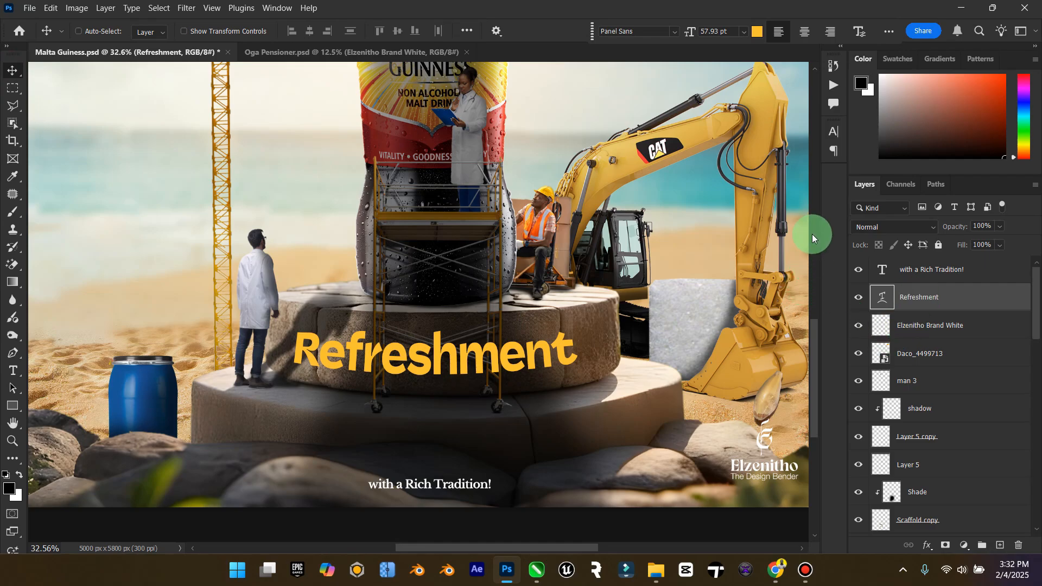
{"action": "left_click", "coordinate": [904, 226]}
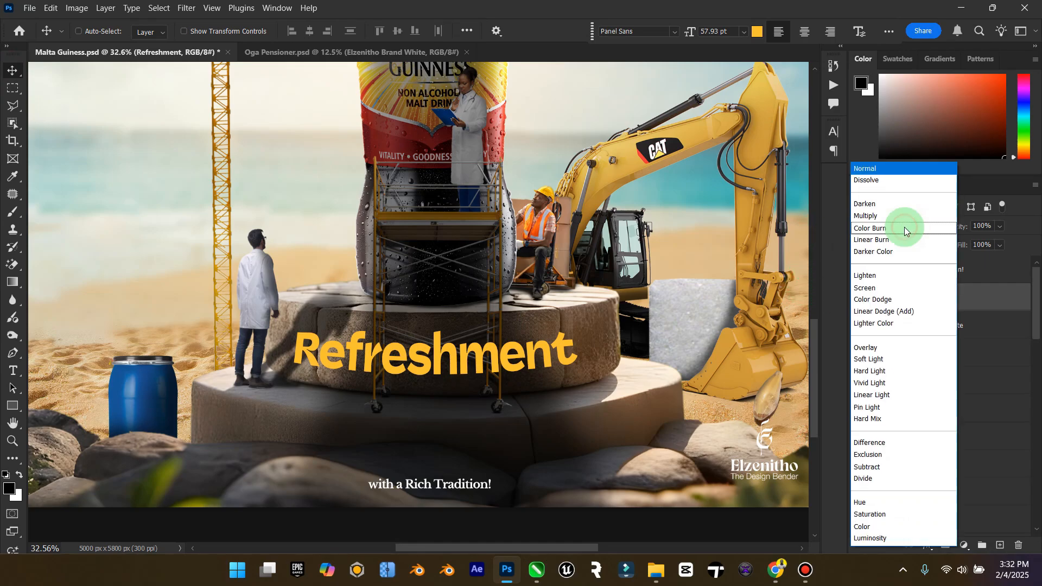
{"action": "left_click", "coordinate": [799, 290]}
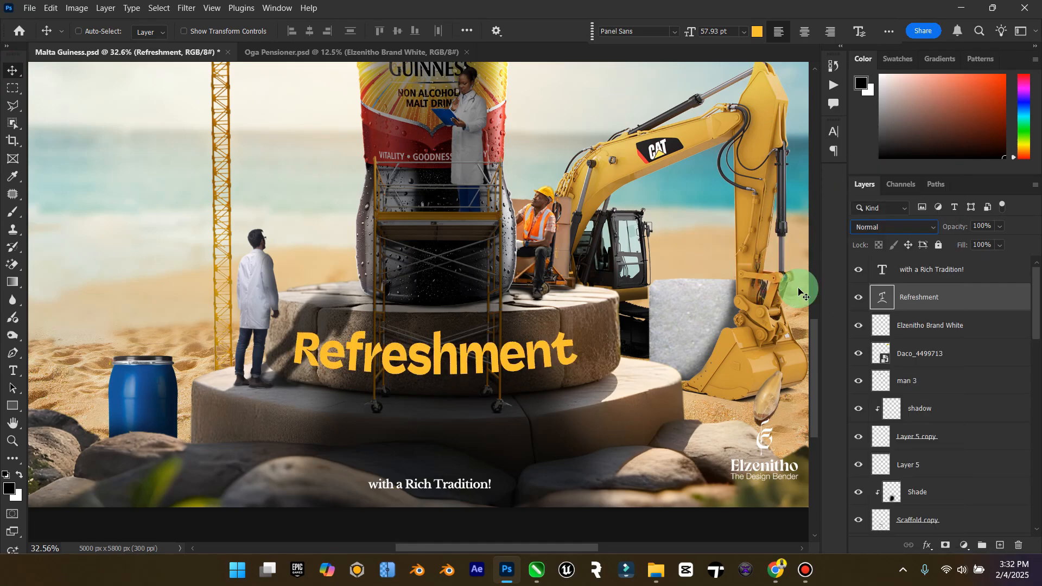
{"action": "left_click", "coordinate": [892, 305]}
{"action": "double_click", "coordinate": [893, 306]}
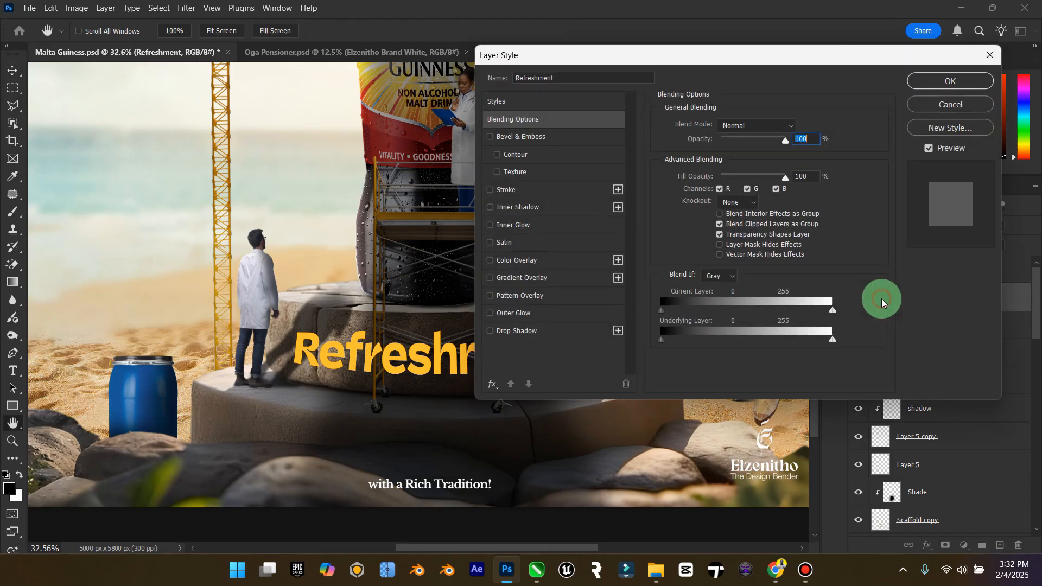
{"action": "left_click", "coordinate": [930, 105]}
Change the Refreshment text's fill to brown #5b422c, sampled from the stone podium.
{"action": "double_click", "coordinate": [882, 302]}
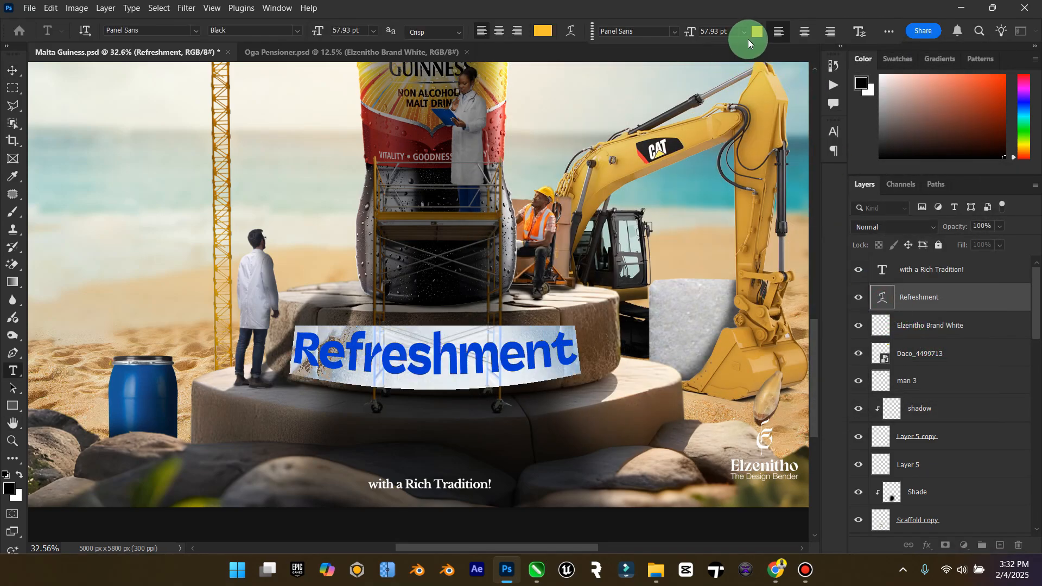
{"action": "left_click", "coordinate": [758, 31]}
{"action": "left_click", "coordinate": [601, 328]}
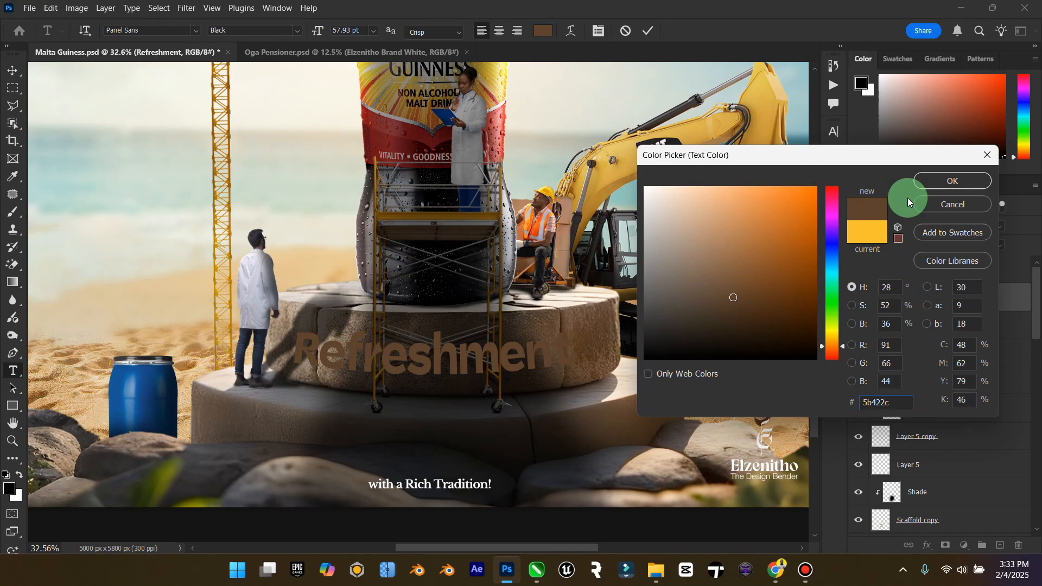
{"action": "left_click", "coordinate": [917, 182]}
{"action": "left_click", "coordinate": [903, 298]}
{"action": "key", "text": "v"}
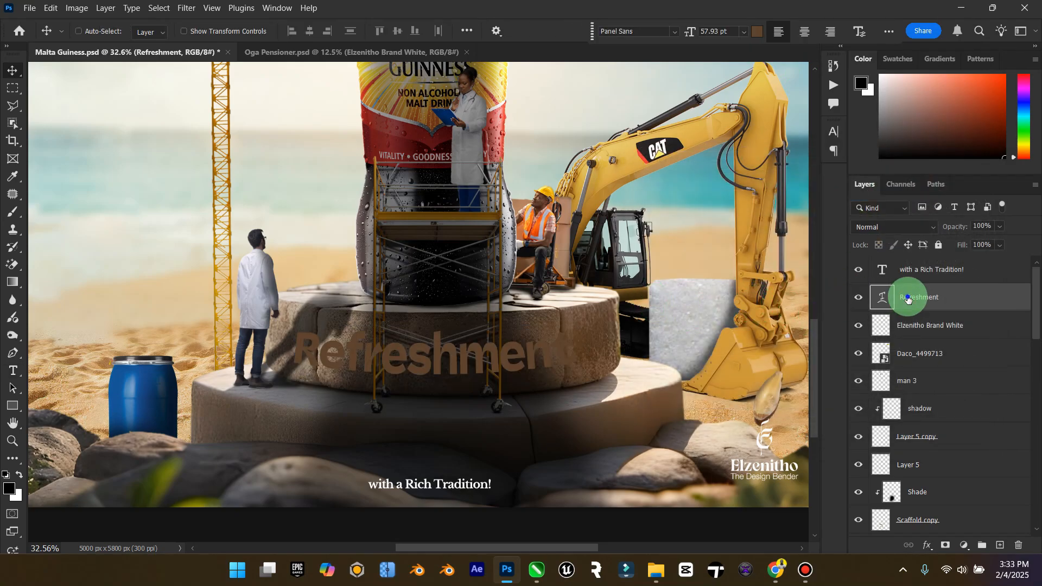
Open the blending options of the Refreshment layer and enable Bevel & Emboss with Contour, plus Satin.
{"action": "right_click", "coordinate": [907, 298]}
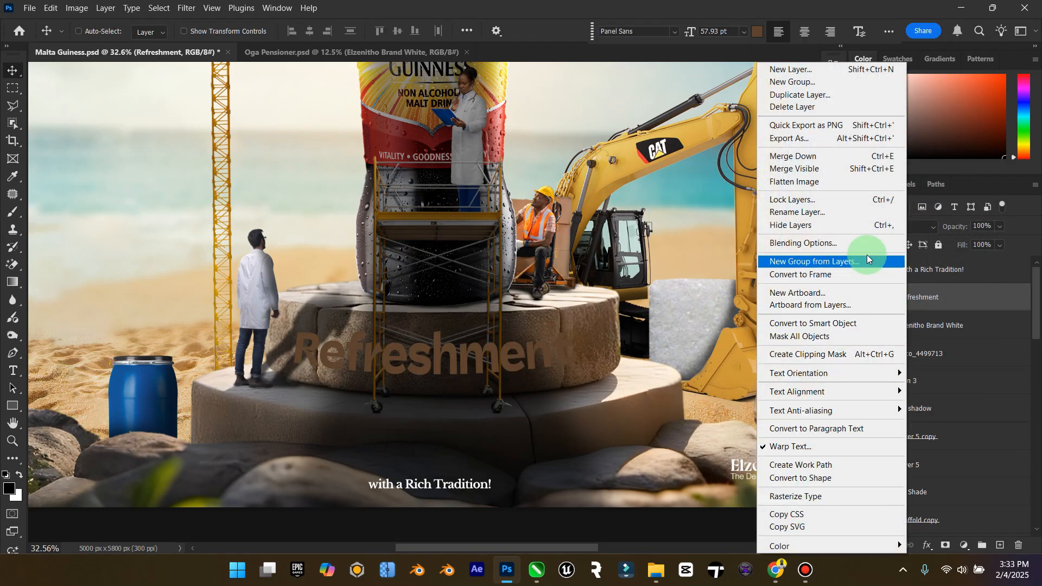
{"action": "left_click", "coordinate": [962, 320]}
{"action": "right_click", "coordinate": [962, 320]}
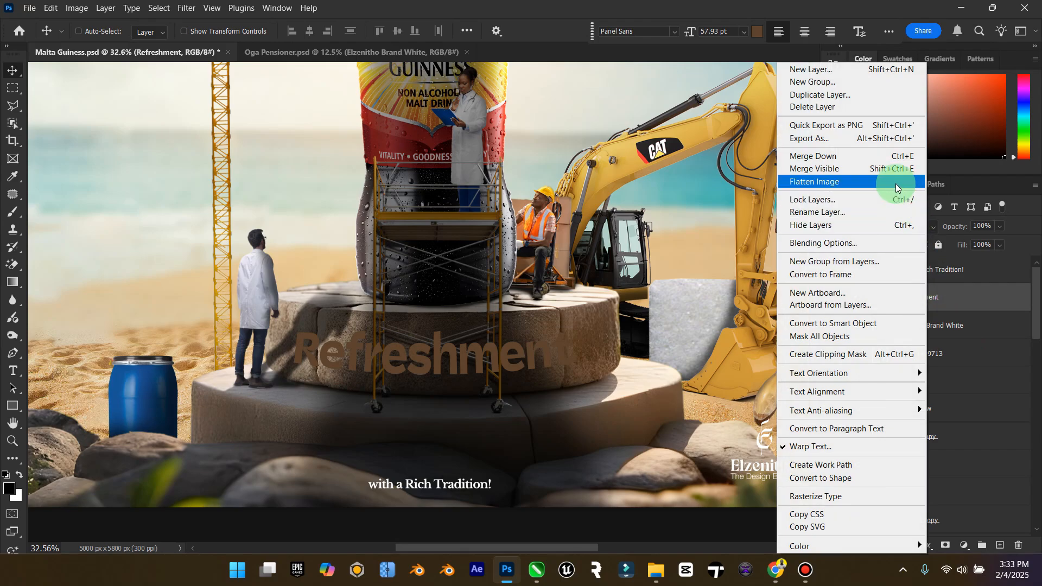
{"action": "left_click", "coordinate": [861, 246]}
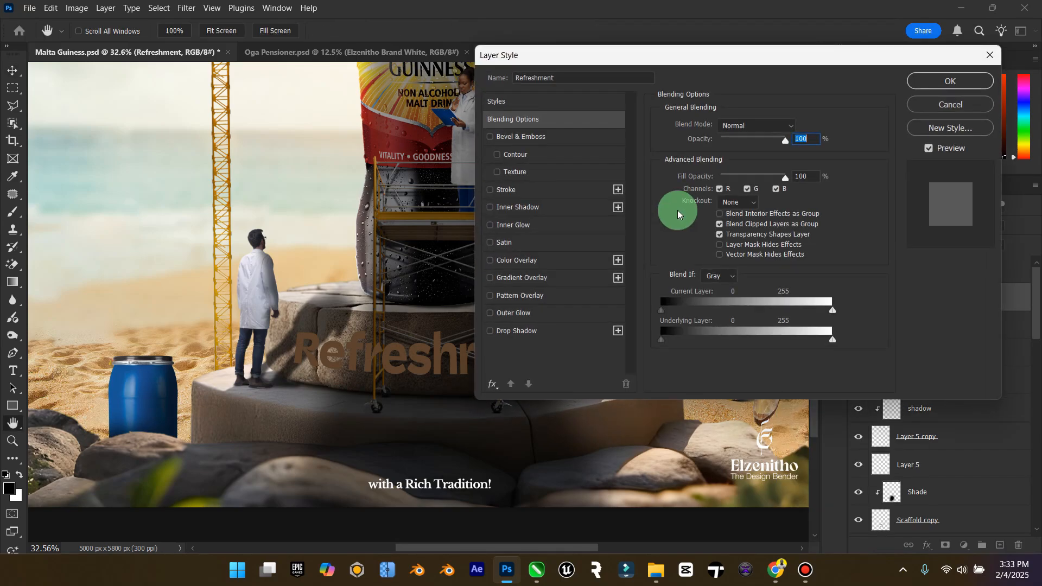
{"action": "left_click_drag", "start_coordinate": [571, 50], "coordinate": [683, 53]}
{"action": "left_click", "coordinate": [594, 191]}
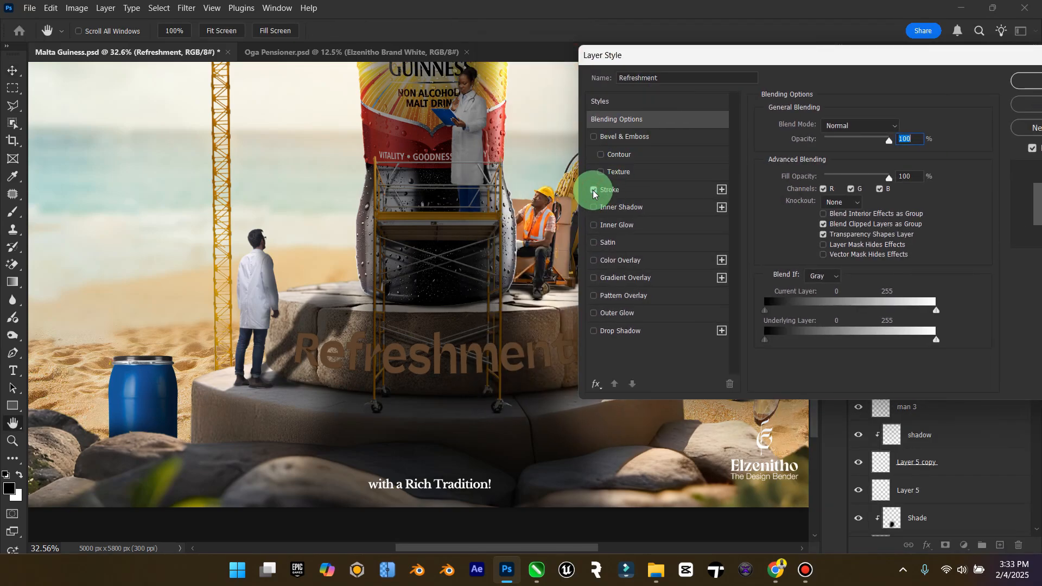
{"action": "left_click", "coordinate": [593, 190]}
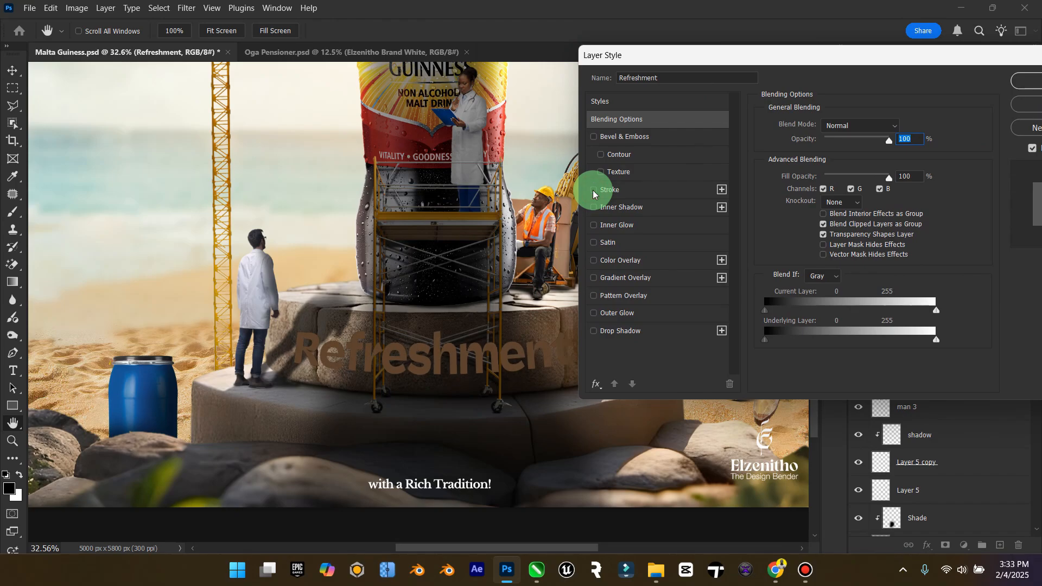
{"action": "left_click", "coordinate": [594, 137]}
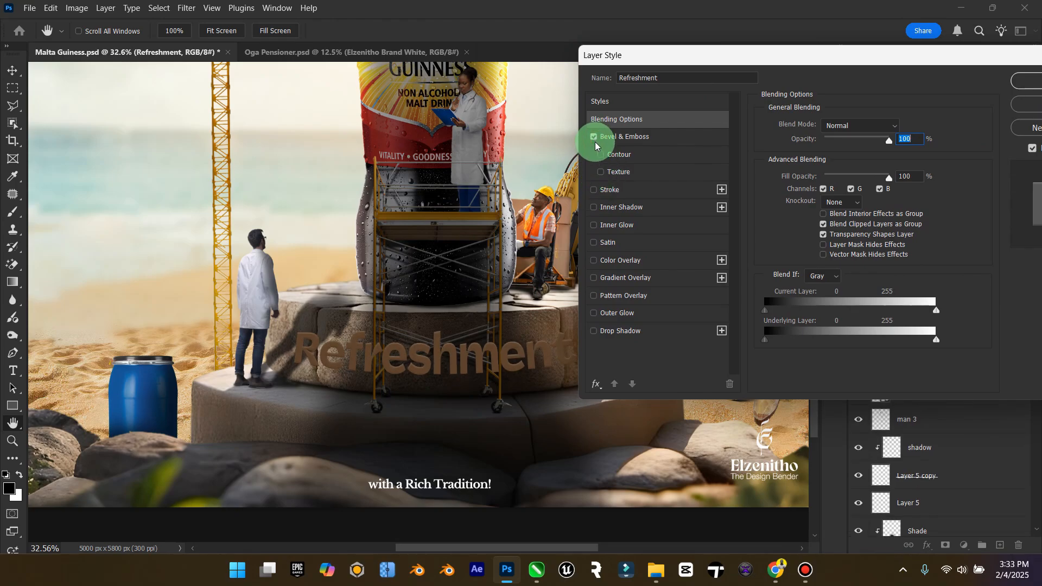
{"action": "left_click", "coordinate": [600, 155]}
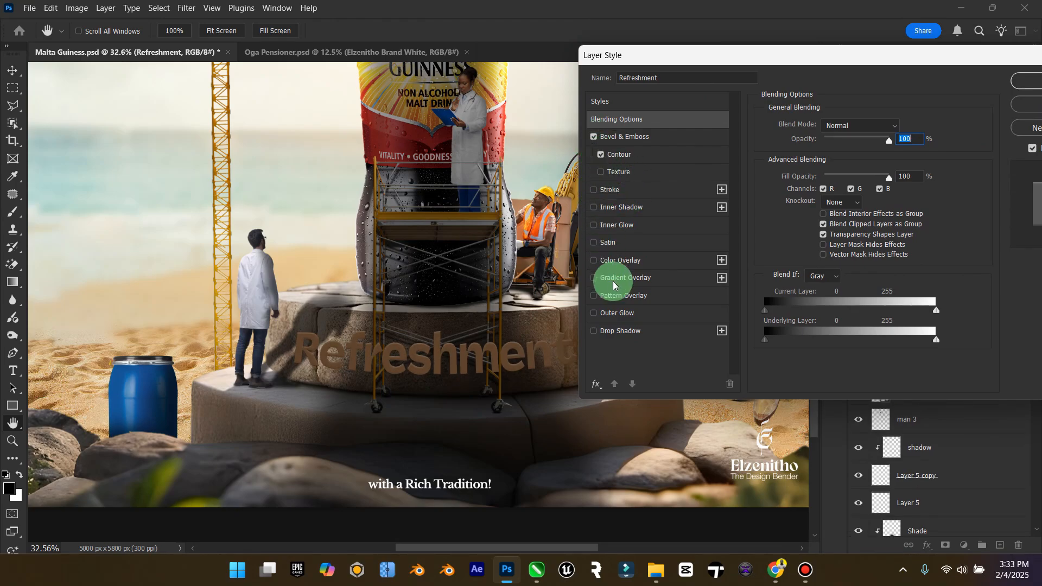
{"action": "left_click", "coordinate": [598, 247]}
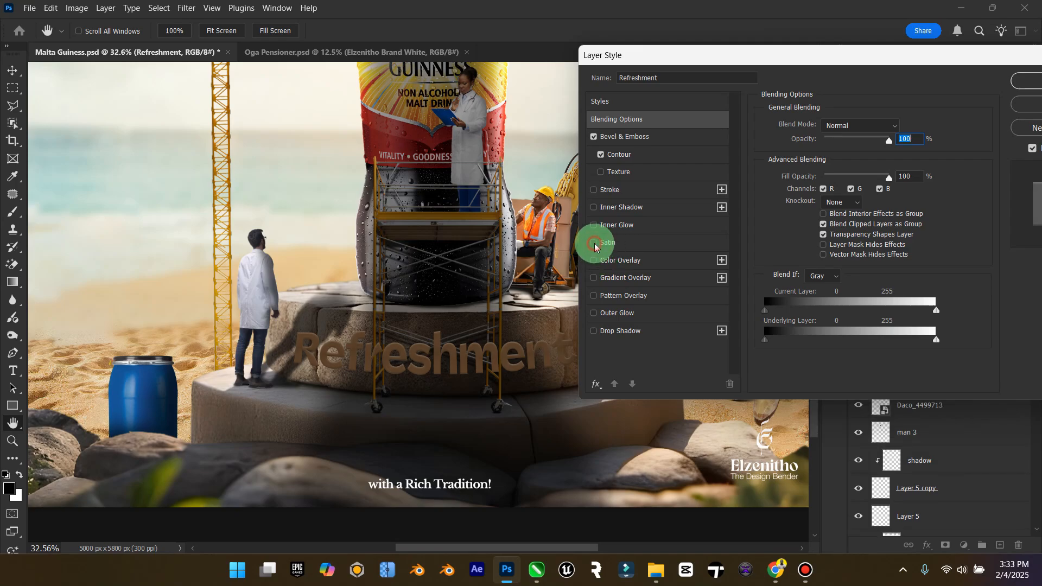
Add a Color Overlay to the Refreshment text and set its colour to amber #ffbb03.
{"action": "left_click", "coordinate": [600, 265]}
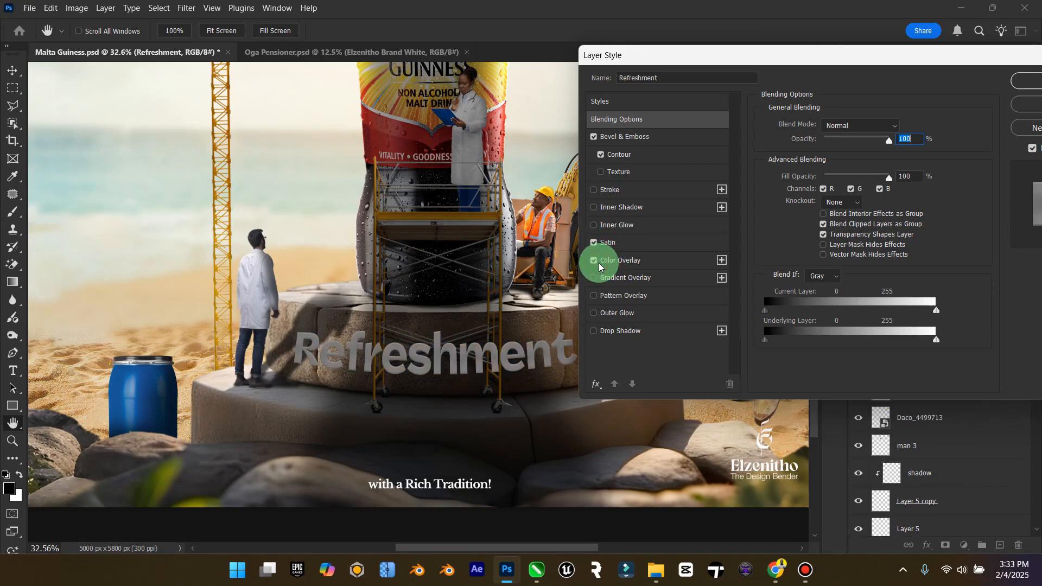
{"action": "left_click", "coordinate": [619, 261]}
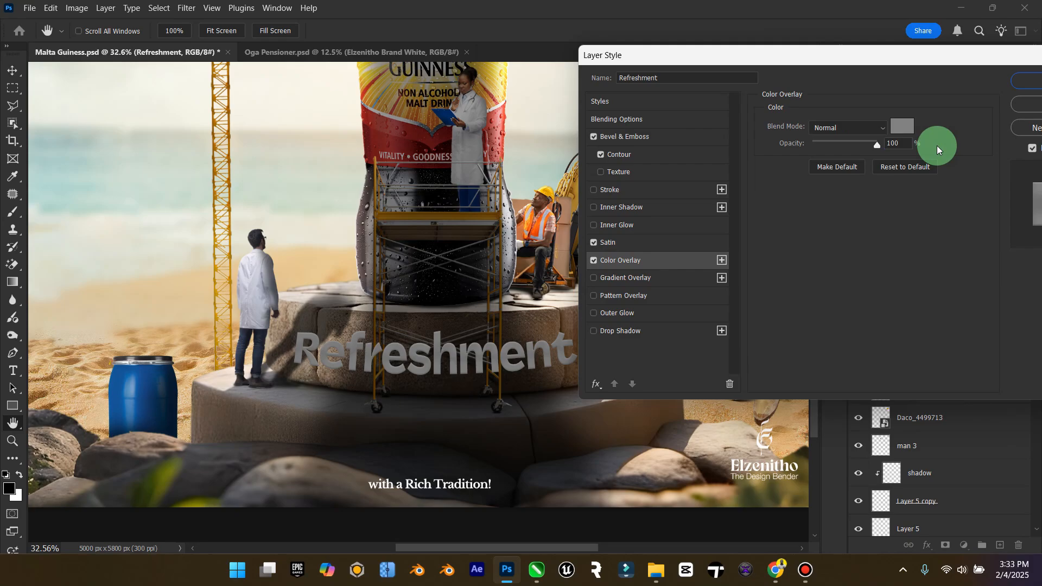
{"action": "left_click", "coordinate": [899, 126]}
{"action": "left_click", "coordinate": [831, 330]}
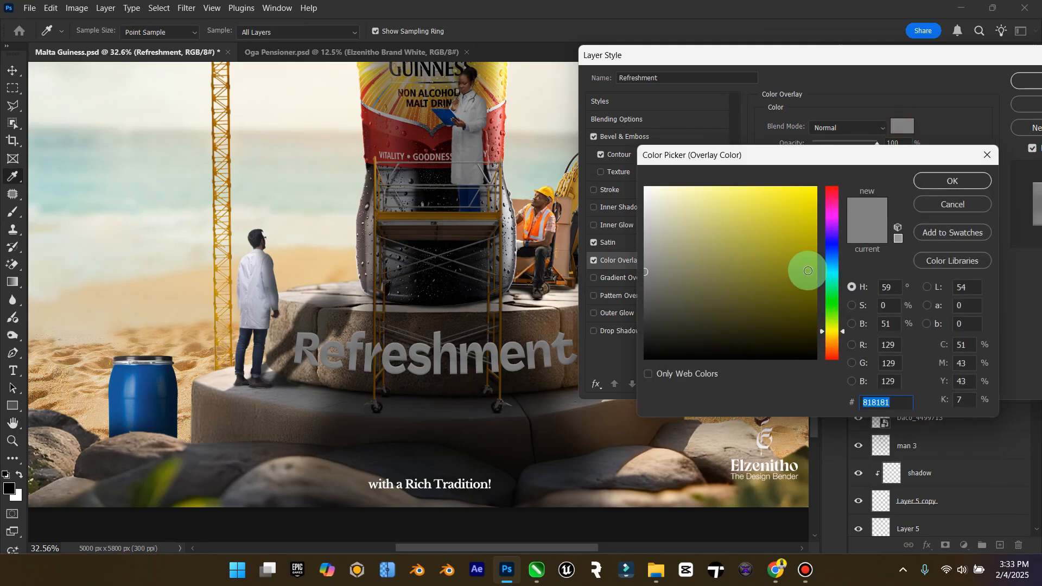
{"action": "left_click_drag", "start_coordinate": [795, 252], "coordinate": [816, 172]}
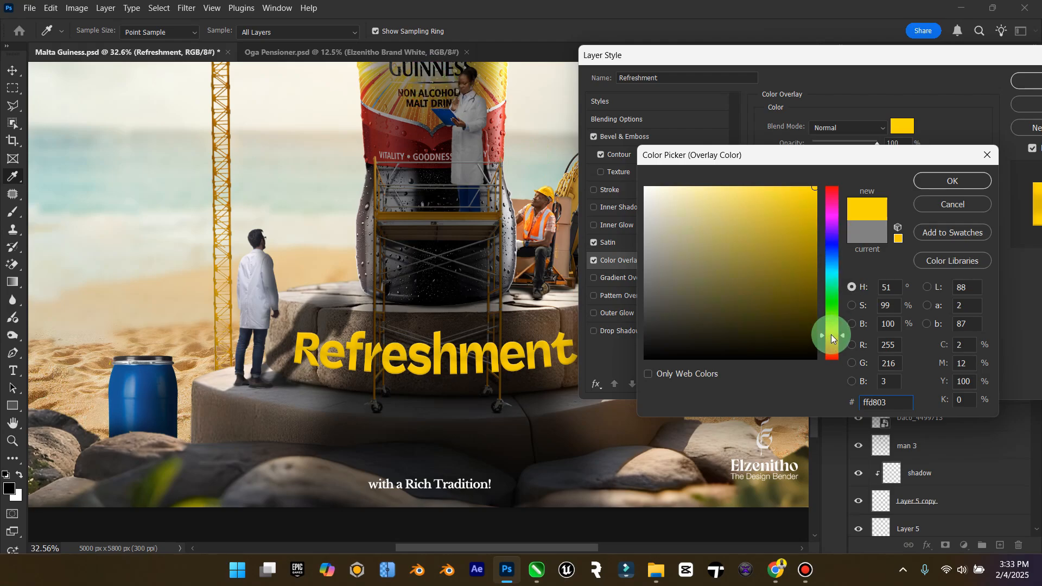
{"action": "left_click_drag", "start_coordinate": [832, 334], "coordinate": [833, 341]}
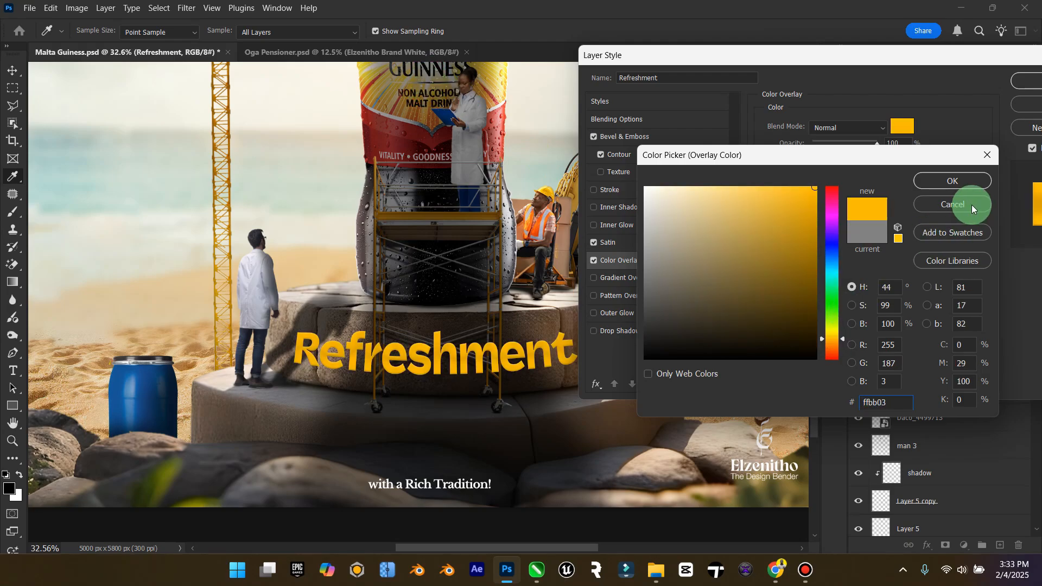
{"action": "left_click", "coordinate": [955, 185]}
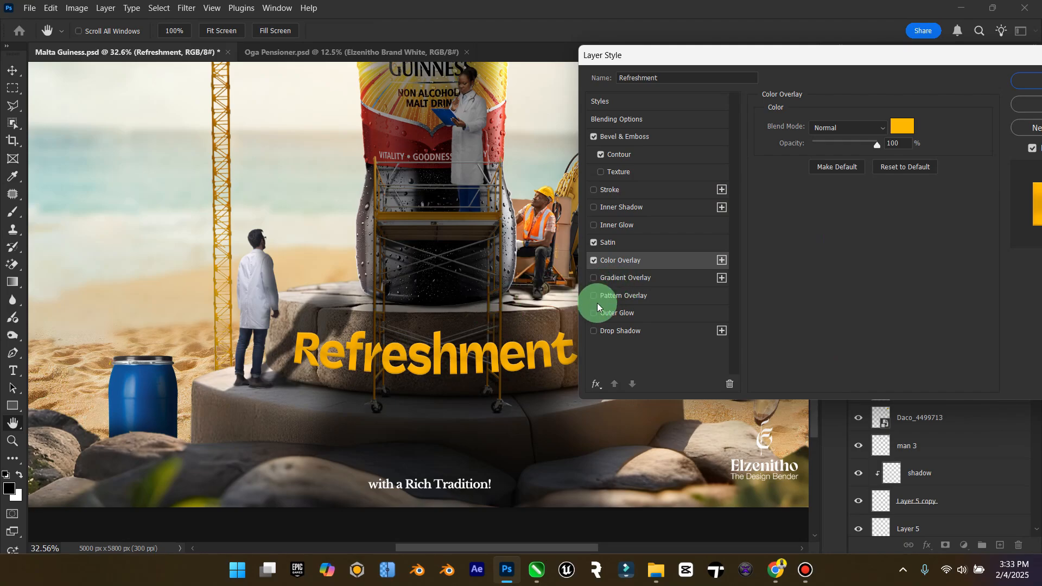
Enable Drop Shadow on the Refreshment text, leaving Outer Glow and Color Overlay switched off.
{"action": "left_click", "coordinate": [595, 312]}
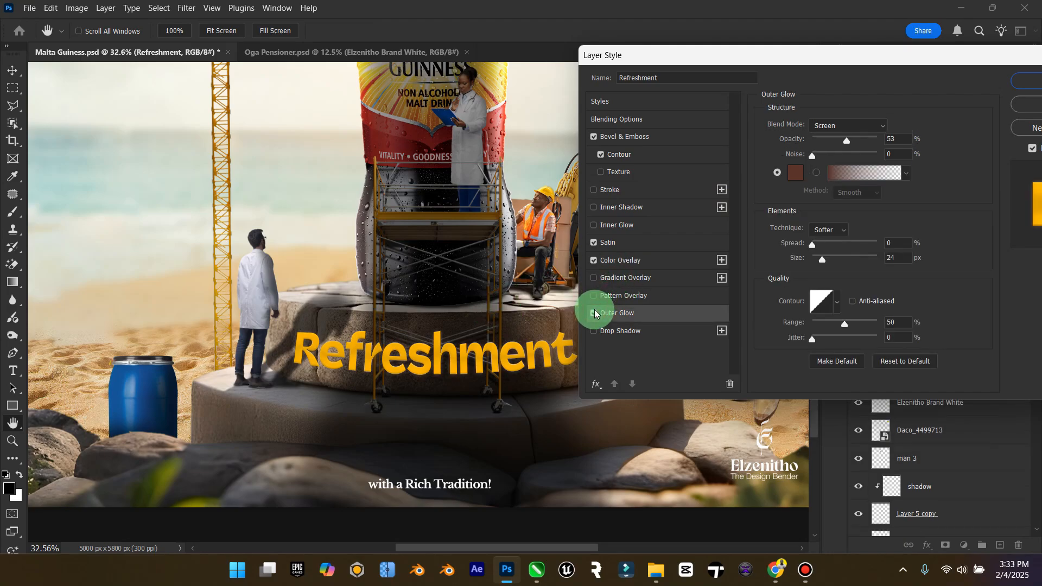
{"action": "left_click", "coordinate": [595, 313]}
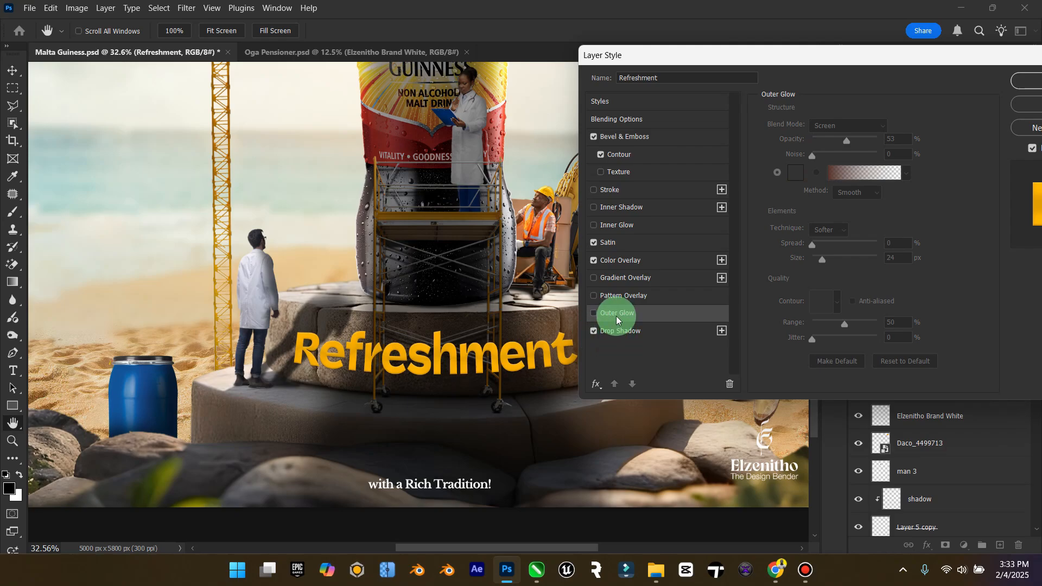
{"action": "left_click", "coordinate": [613, 313]}
{"action": "left_click", "coordinate": [593, 261]}
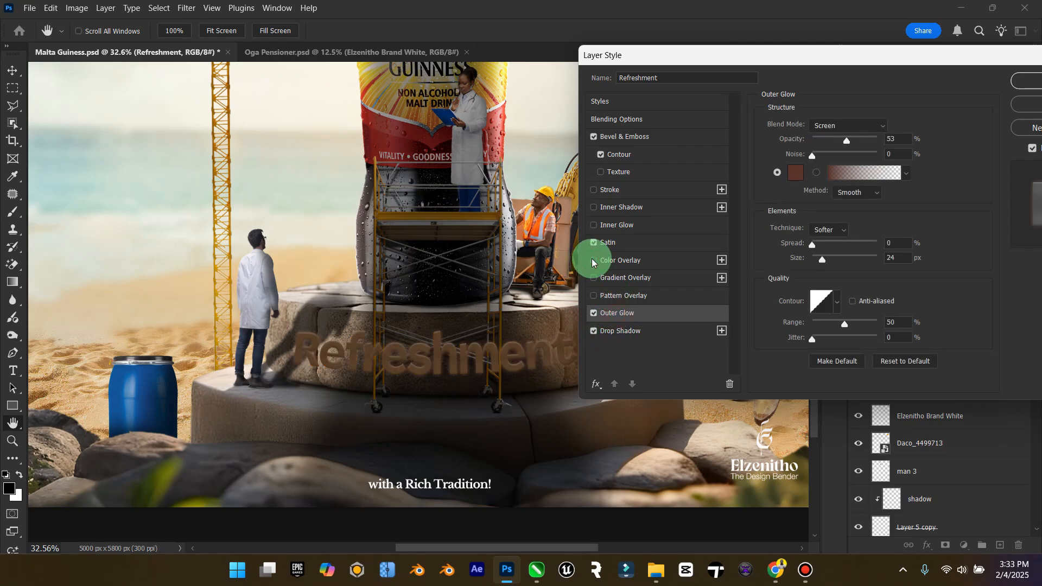
{"action": "left_click", "coordinate": [593, 313]}
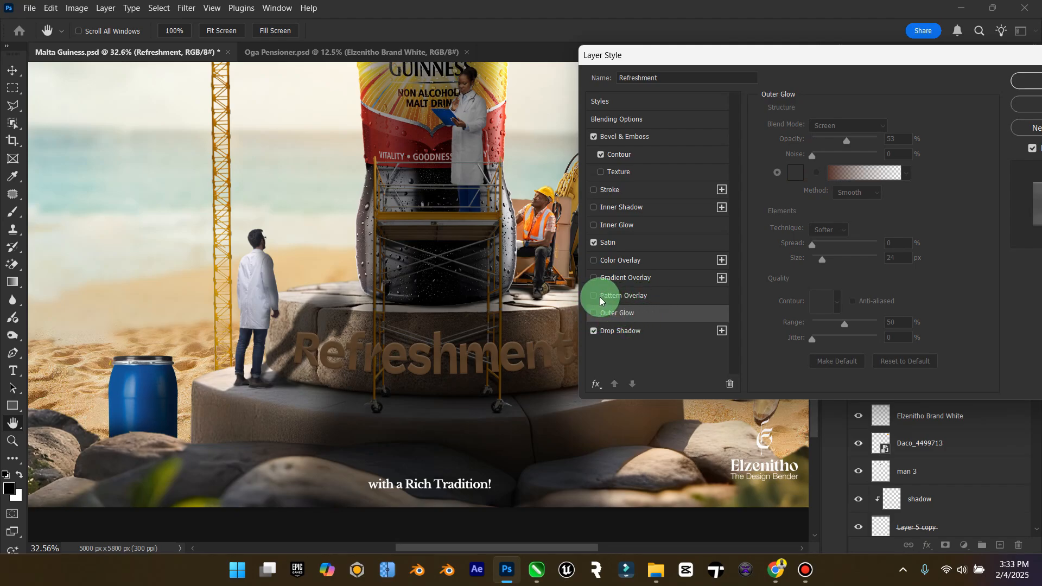
Try a Gradient Overlay on the Refreshment text.
{"action": "left_click", "coordinate": [594, 279]}
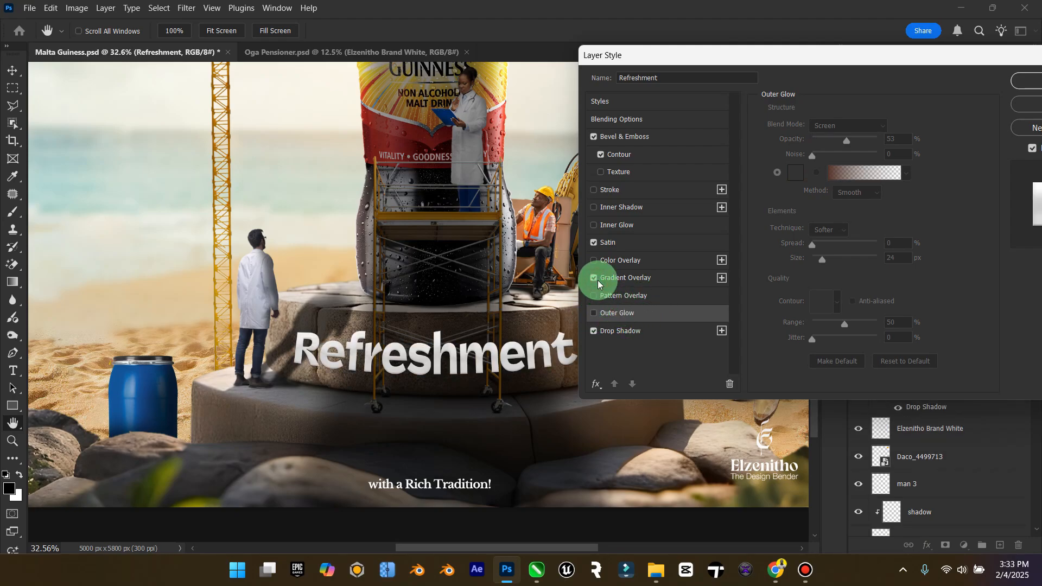
{"action": "left_click", "coordinate": [619, 278]}
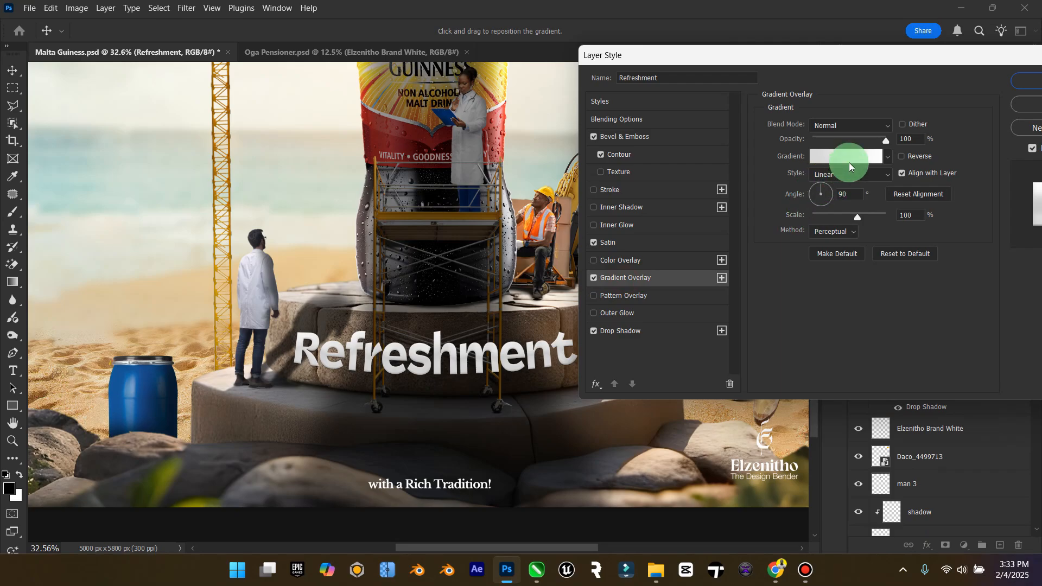
{"action": "left_click", "coordinate": [594, 278]}
Re-enable the Color Overlay in dark brown #443121, sampled from the shaded stone, and turn on the bevel's Texture.
{"action": "left_click", "coordinate": [595, 261]}
{"action": "left_click", "coordinate": [613, 261]}
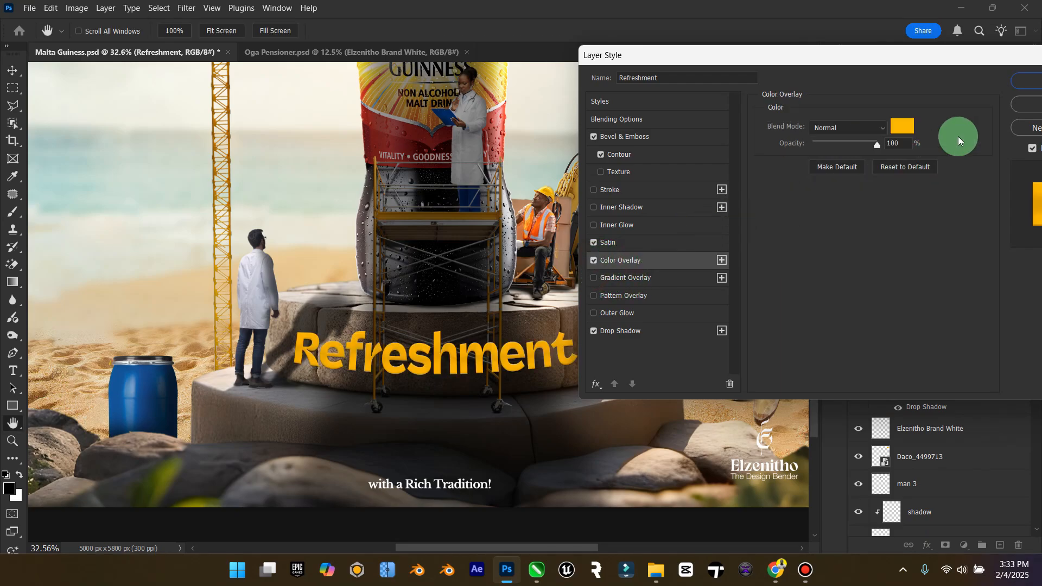
{"action": "left_click", "coordinate": [903, 127]}
{"action": "left_click_drag", "start_coordinate": [487, 319], "coordinate": [730, 313]}
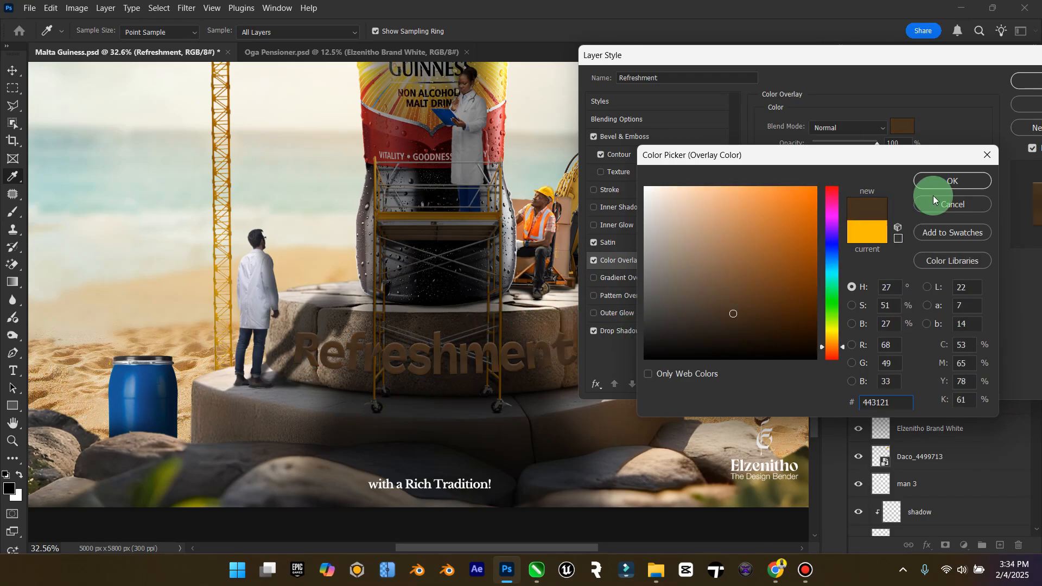
{"action": "left_click", "coordinate": [939, 184]}
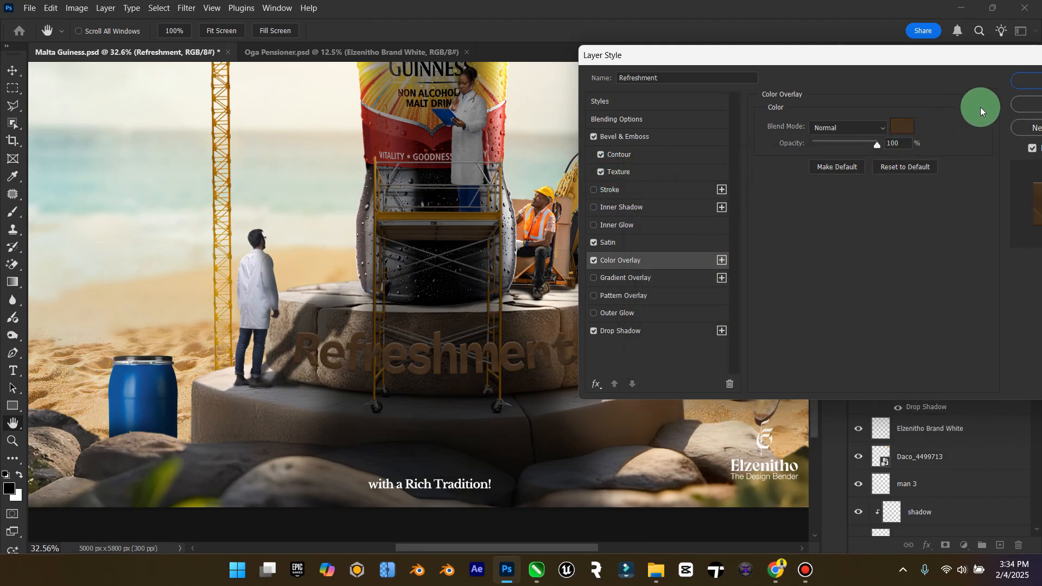
Preview Inner Glow on the Refreshment lettering and apply the layer style without it.
{"action": "left_click_drag", "start_coordinate": [914, 55], "coordinate": [717, 56]}
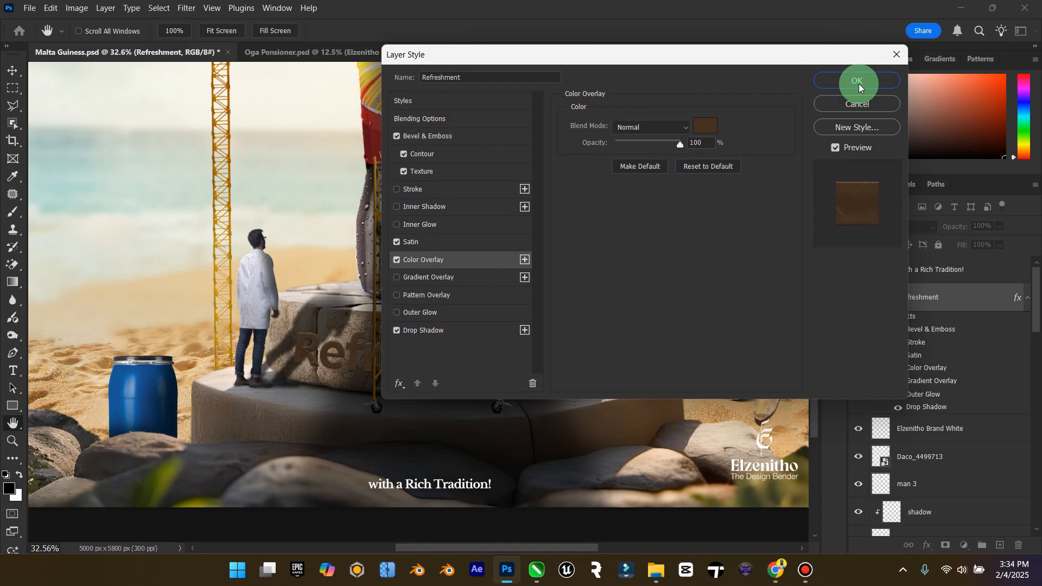
{"action": "left_click_drag", "start_coordinate": [525, 58], "coordinate": [692, 61]}
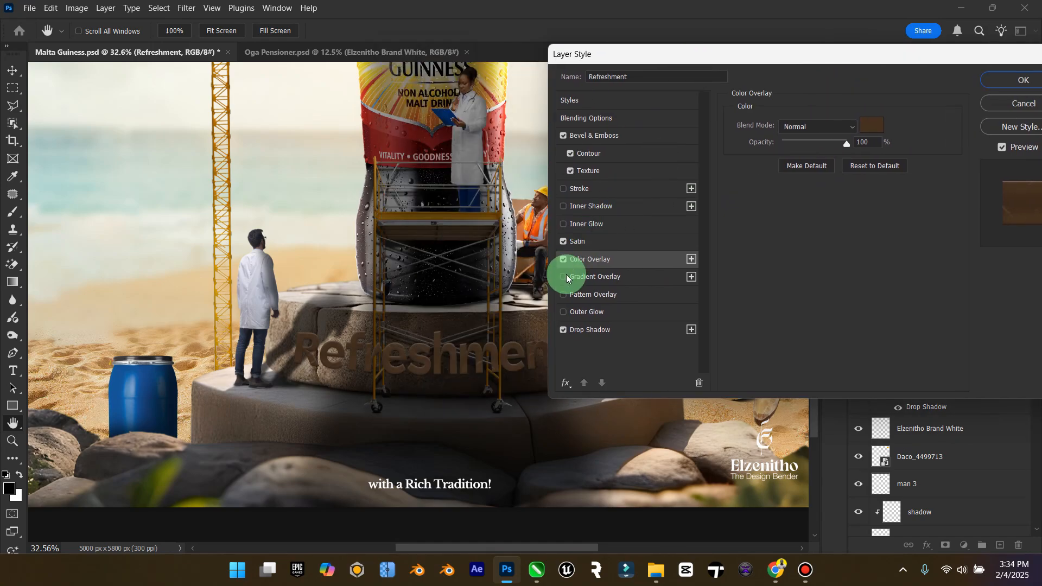
{"action": "left_click", "coordinate": [561, 225]}
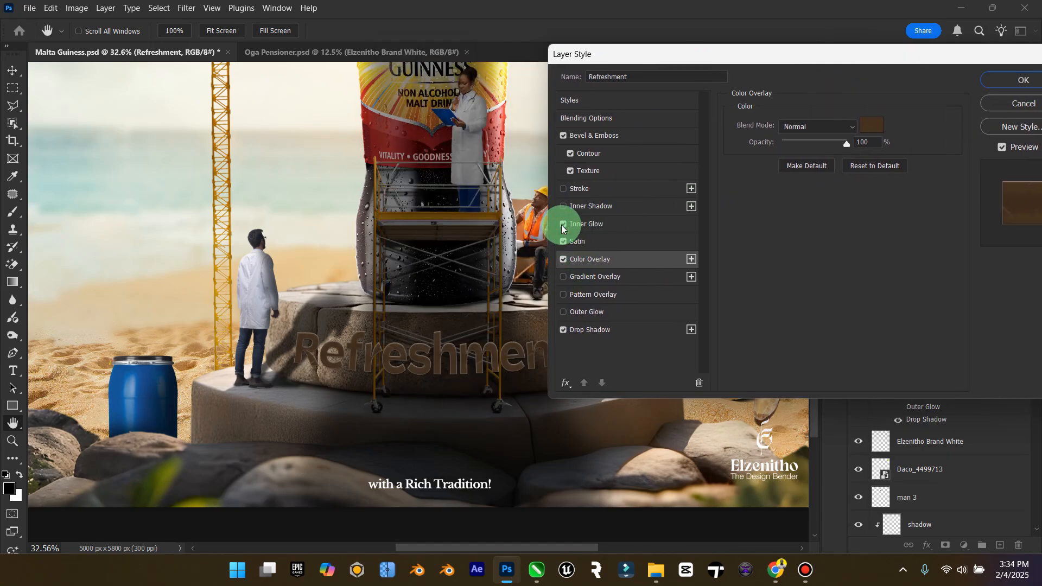
{"action": "left_click", "coordinate": [561, 225]}
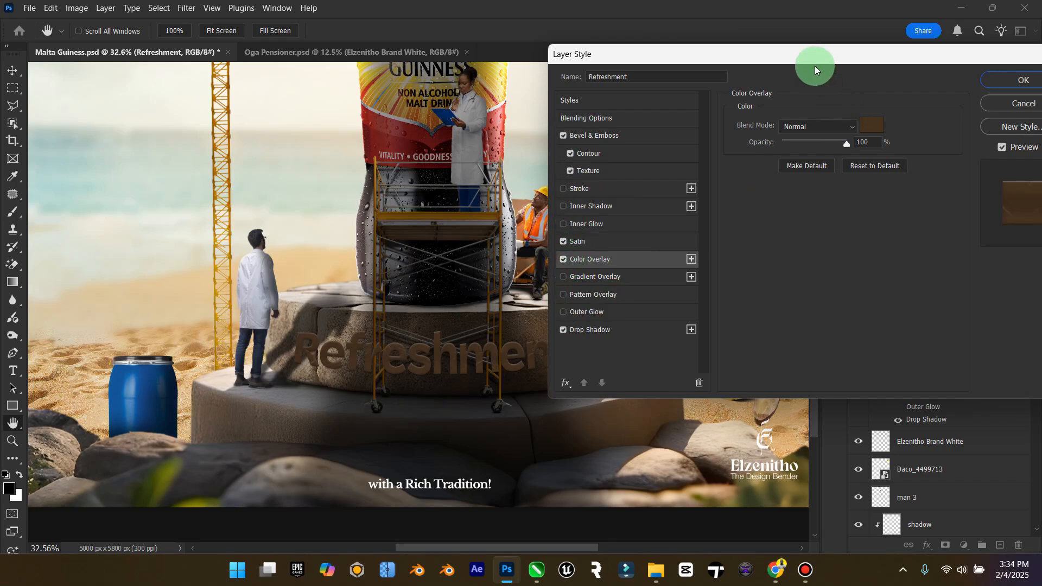
{"action": "left_click_drag", "start_coordinate": [815, 66], "coordinate": [665, 80]}
{"action": "left_click", "coordinate": [879, 92]}
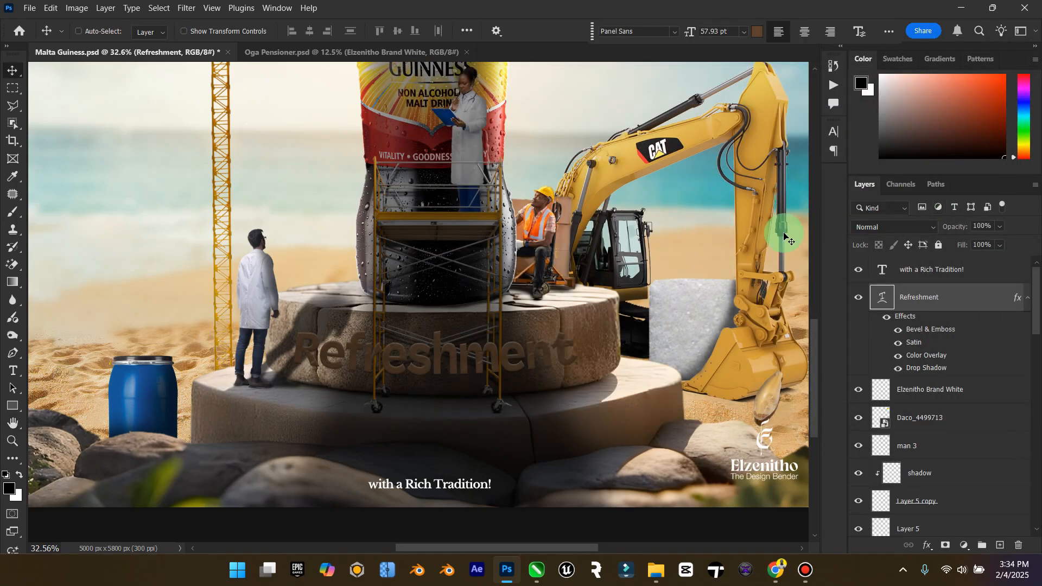
{"action": "left_click", "coordinate": [990, 303]}
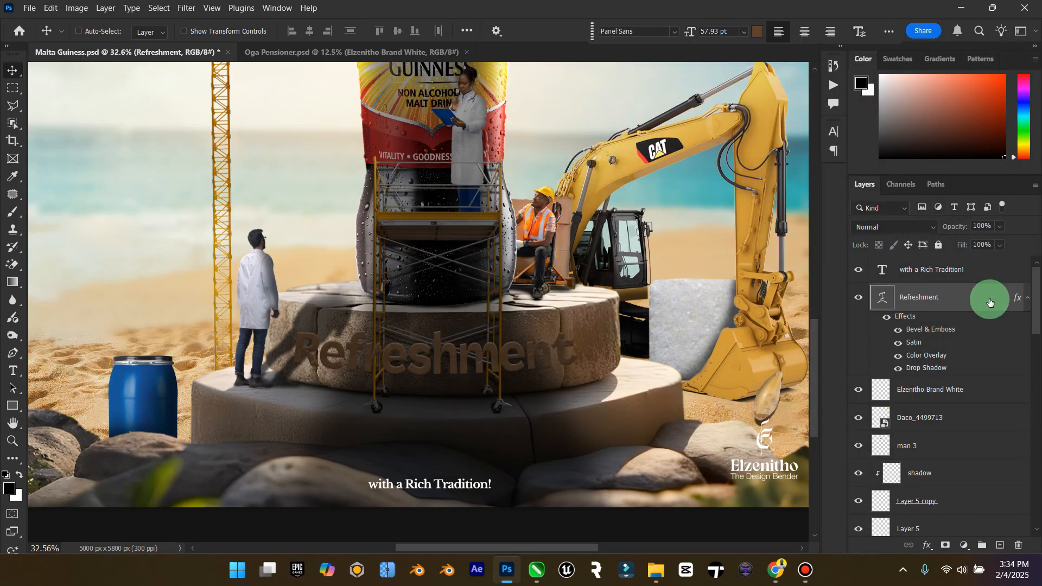
Collapse the Refreshment layer's effects and move the layer below Shadow, directly above Layer 2, checking how it sits on the stone.
{"action": "left_click", "coordinate": [1028, 299]}
{"action": "left_click_drag", "start_coordinate": [978, 304], "coordinate": [952, 296]}
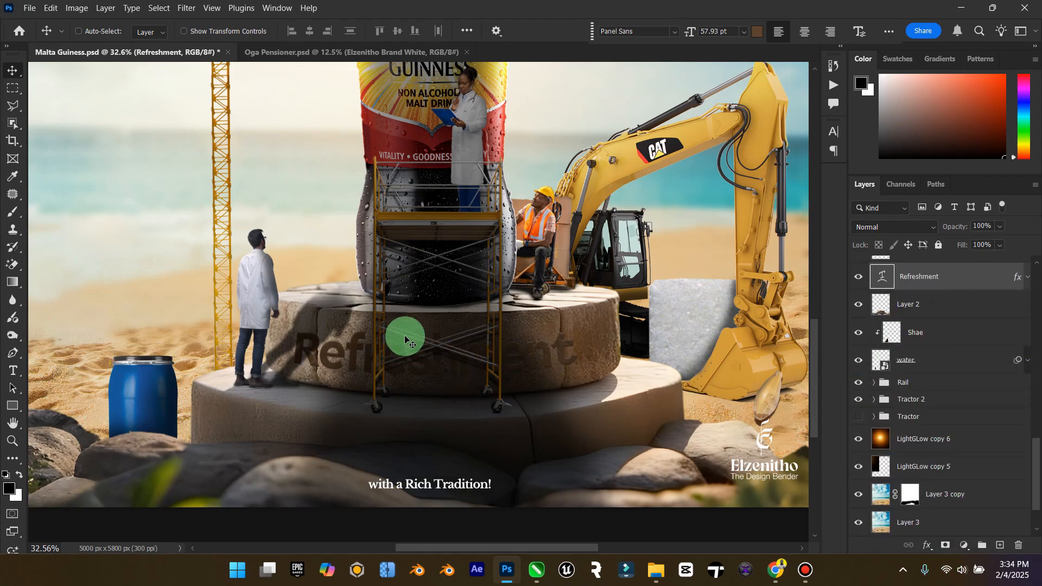
{"action": "scroll", "coordinate": [389, 369], "scroll_direction": "up", "scroll_amount": 3}
{"action": "scroll", "coordinate": [389, 369], "scroll_direction": "up", "scroll_amount": 1}
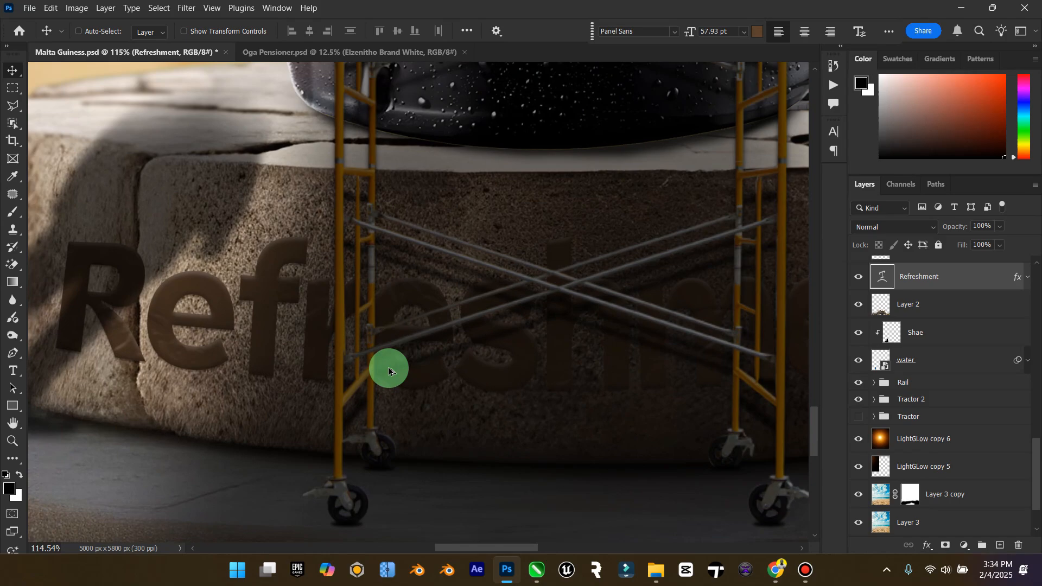
{"action": "scroll", "coordinate": [389, 369], "scroll_direction": "down", "scroll_amount": 2}
{"action": "scroll", "coordinate": [388, 371], "scroll_direction": "down", "scroll_amount": 2}
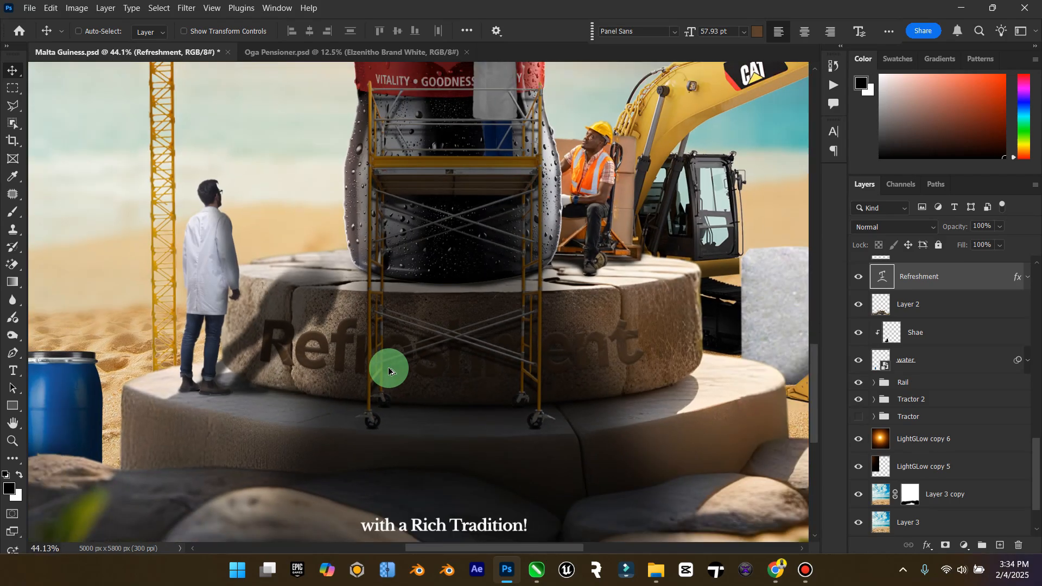
{"action": "scroll", "coordinate": [388, 372], "scroll_direction": "up", "scroll_amount": 6}
{"action": "scroll", "coordinate": [389, 371], "scroll_direction": "down", "scroll_amount": 6}
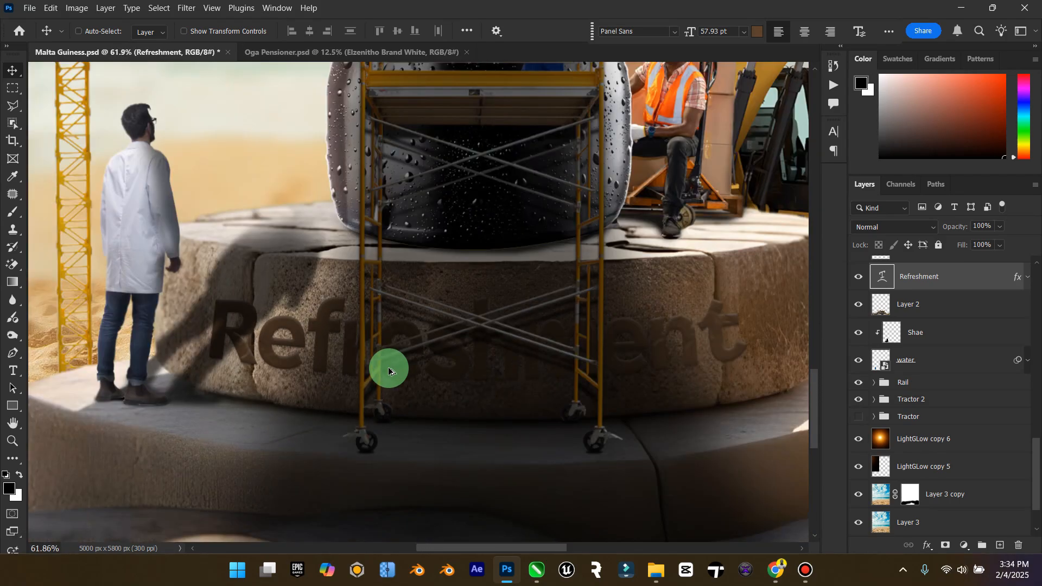
{"action": "scroll", "coordinate": [875, 343], "scroll_direction": "up", "scroll_amount": 2}
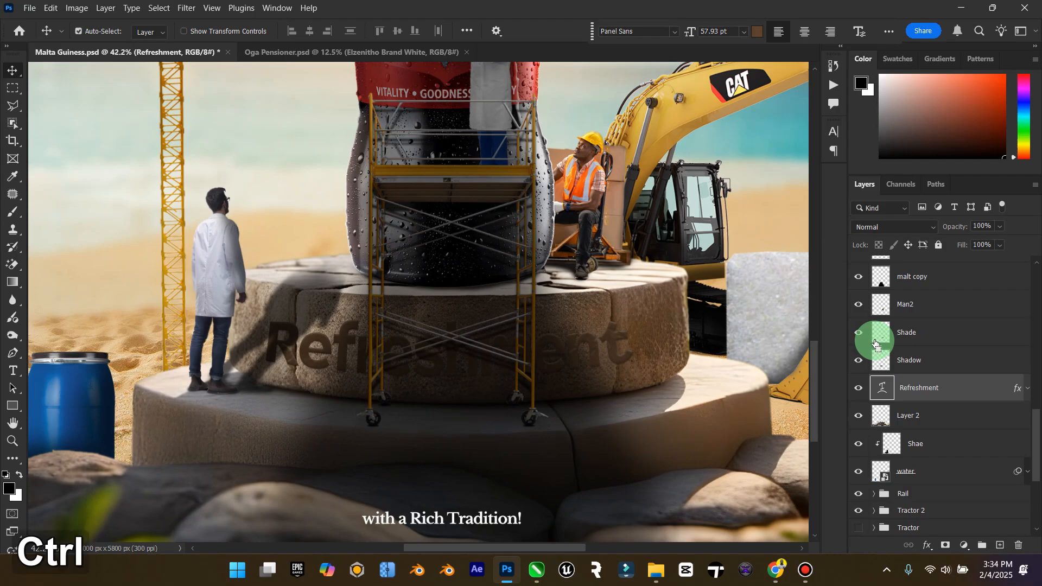
Duplicate the Refreshment text onto the lower podium tier and replace its wording with "with a Rich Tradition!" copied from the brief on X in Chrome.
{"action": "key", "text": "ctrl+j"}
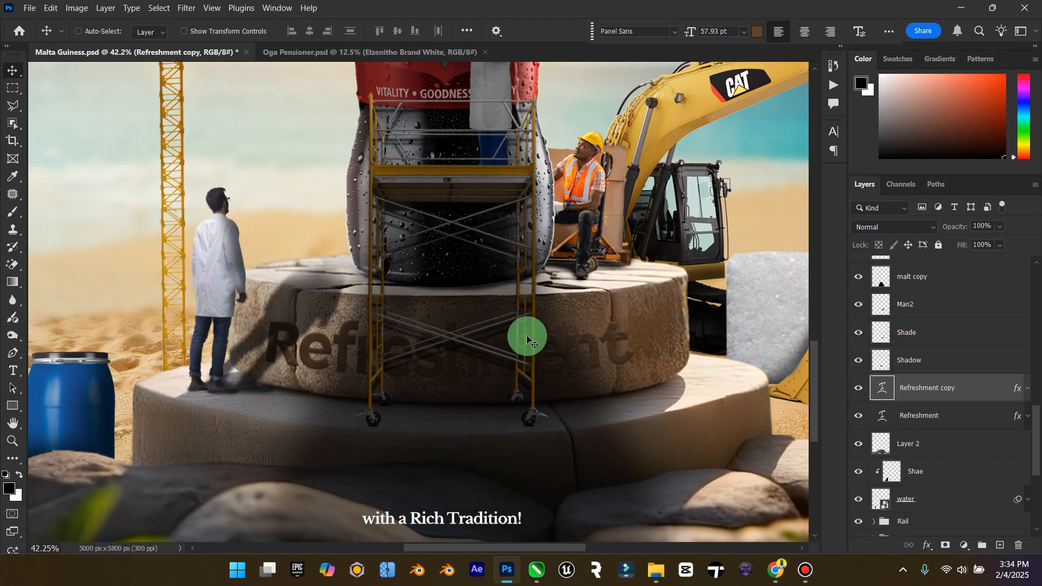
{"action": "left_click_drag", "start_coordinate": [527, 340], "coordinate": [767, 434]}
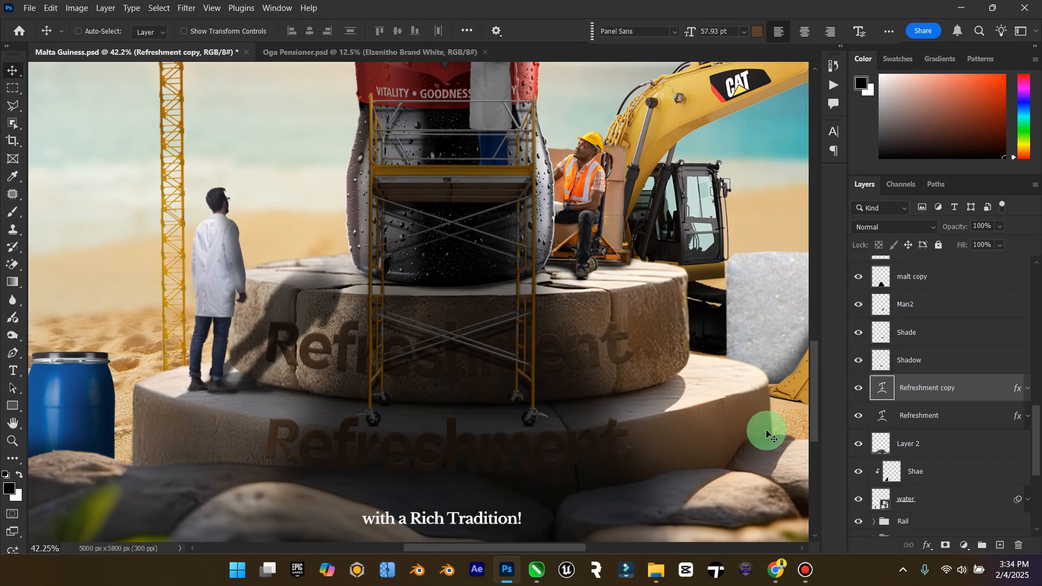
{"action": "double_click", "coordinate": [886, 392]}
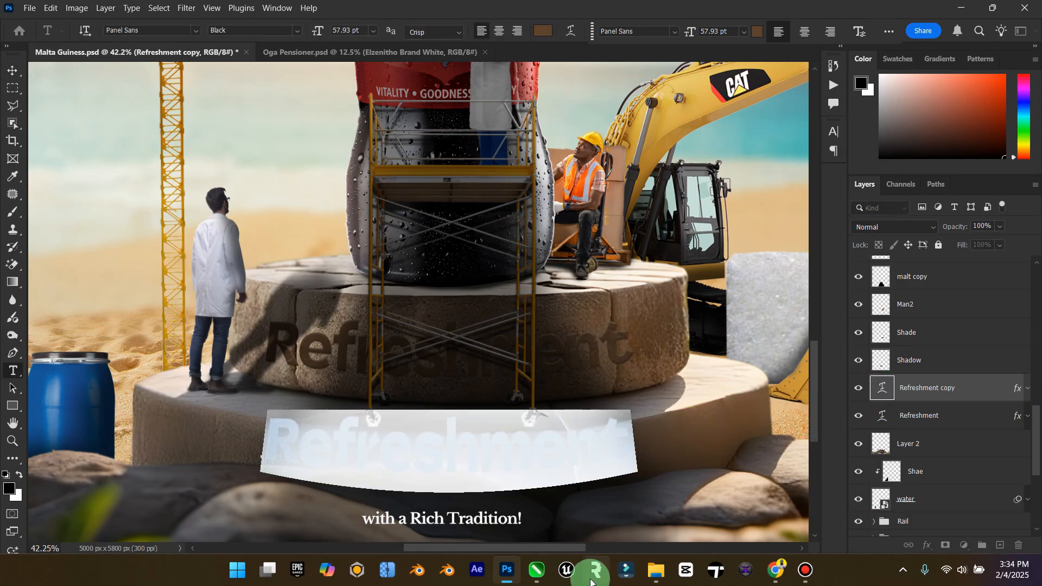
{"action": "left_click", "coordinate": [776, 570]}
{"action": "left_click", "coordinate": [251, 12]}
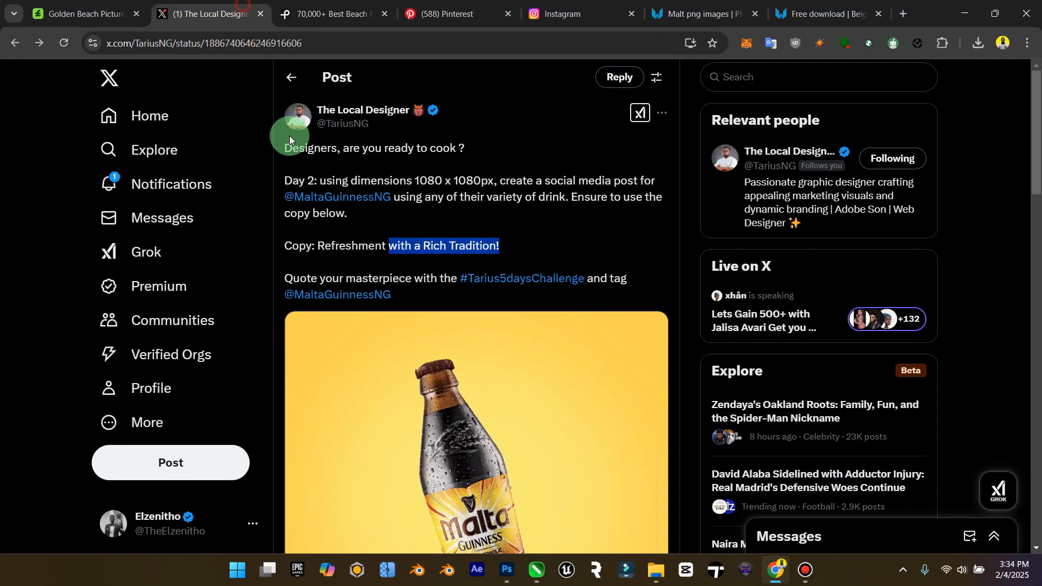
{"action": "key", "text": "ctrl+c"}
{"action": "left_click", "coordinate": [963, 15]}
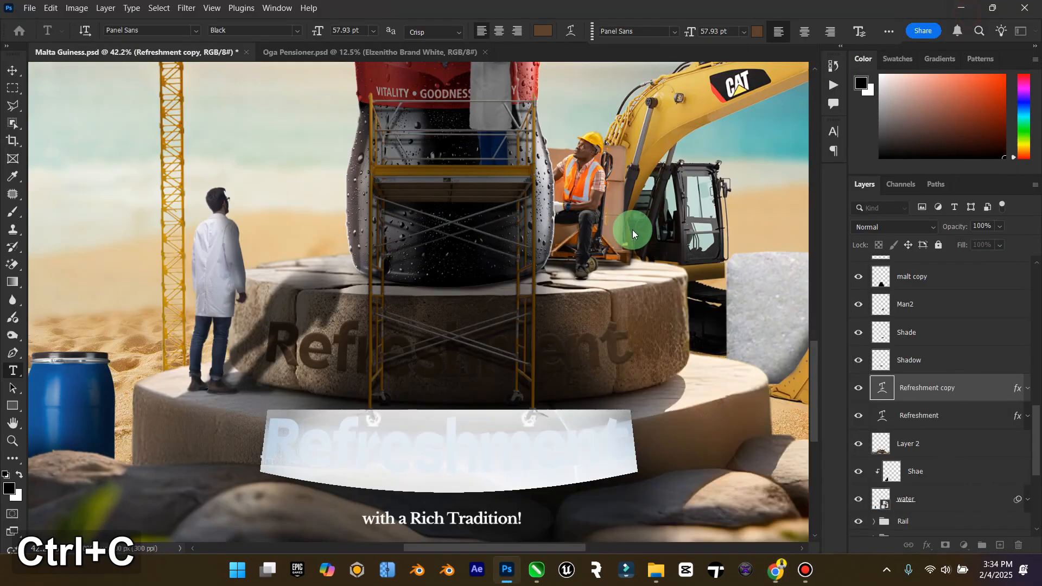
{"action": "key", "text": "ctrl+v"}
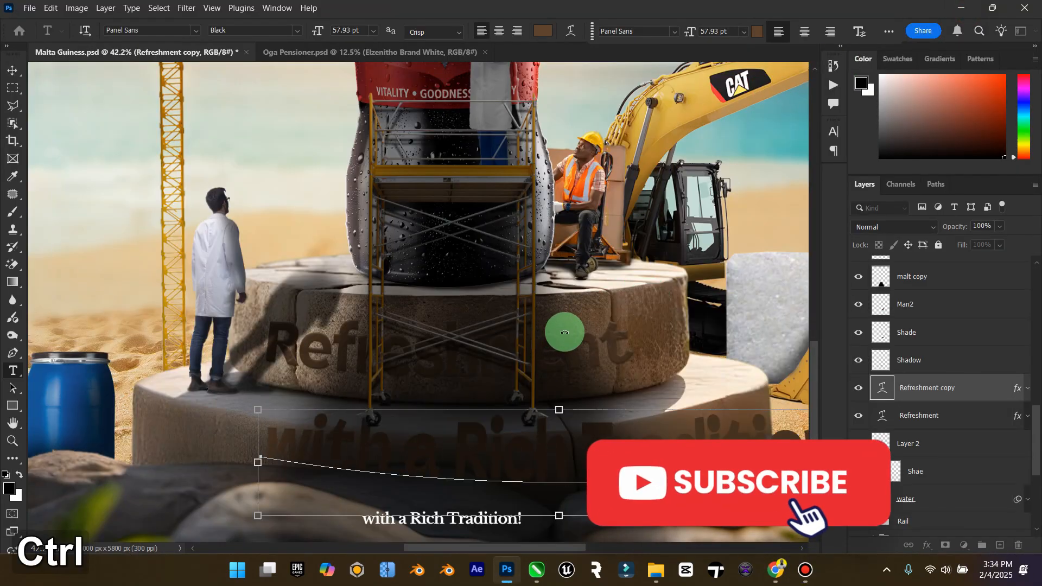
{"action": "left_click", "coordinate": [13, 71]}
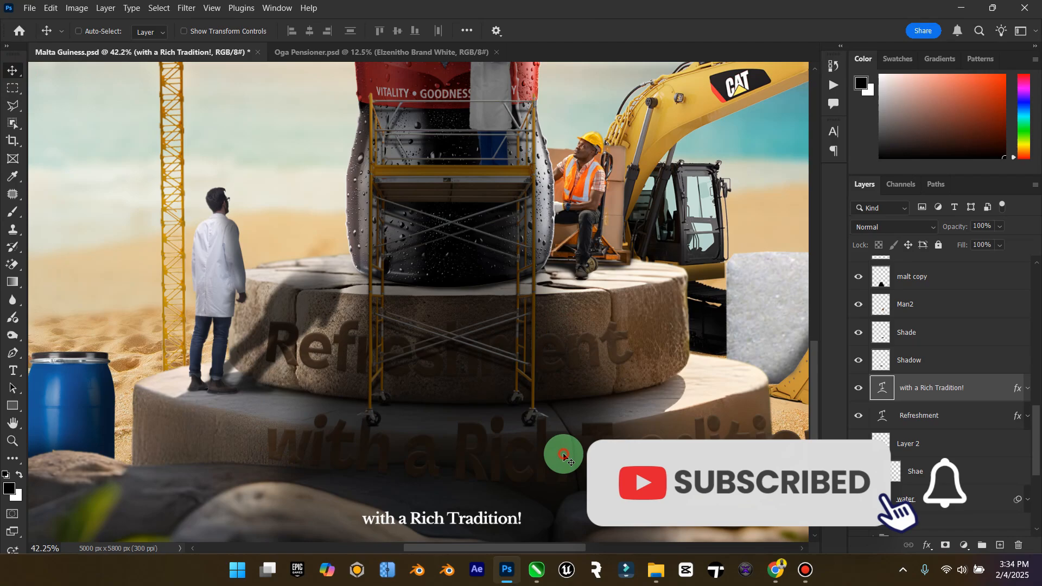
Centre the brown tagline on the lower podium tier and scale it to about 66%.
{"action": "left_click_drag", "start_coordinate": [559, 454], "coordinate": [455, 453]}
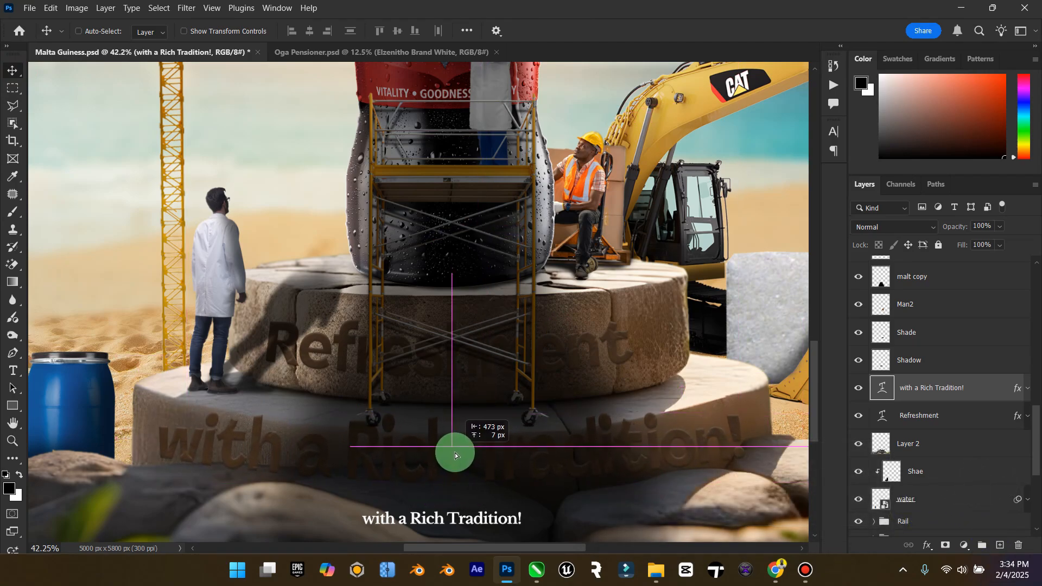
{"action": "key", "text": "ctrl+t"}
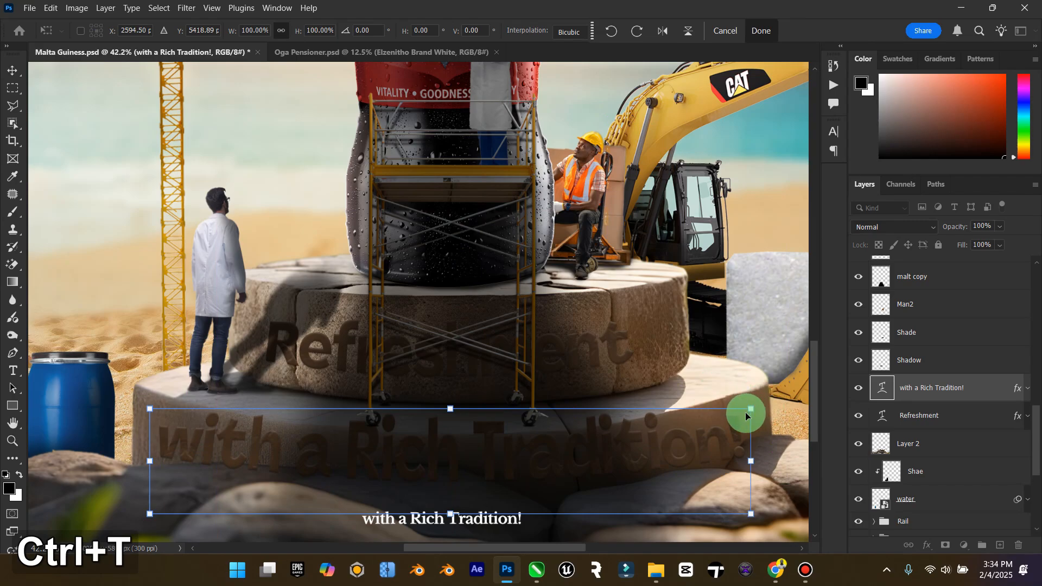
{"action": "left_click_drag", "start_coordinate": [749, 409], "coordinate": [653, 441]}
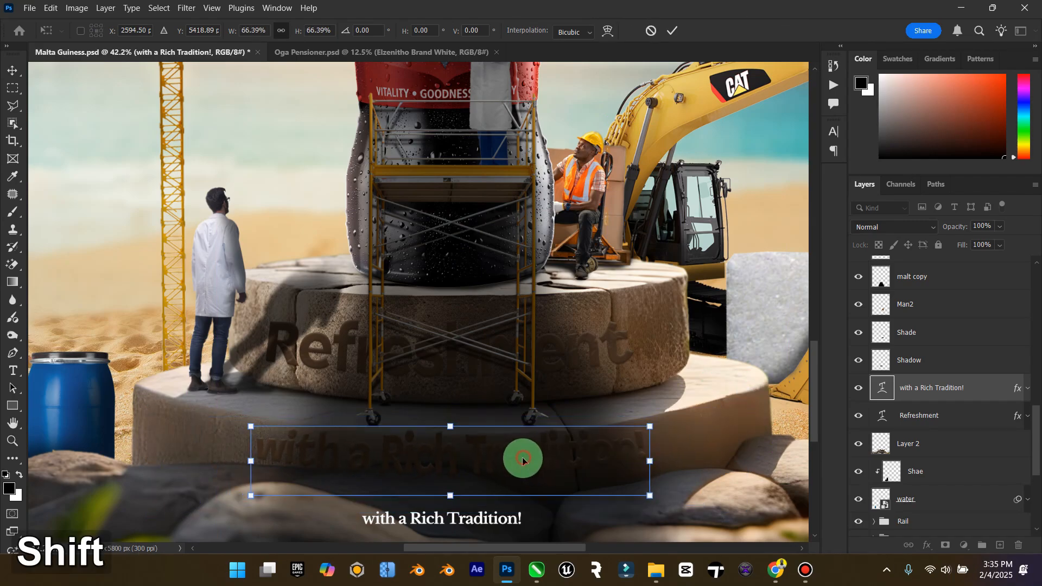
{"action": "key", "text": "Return"}
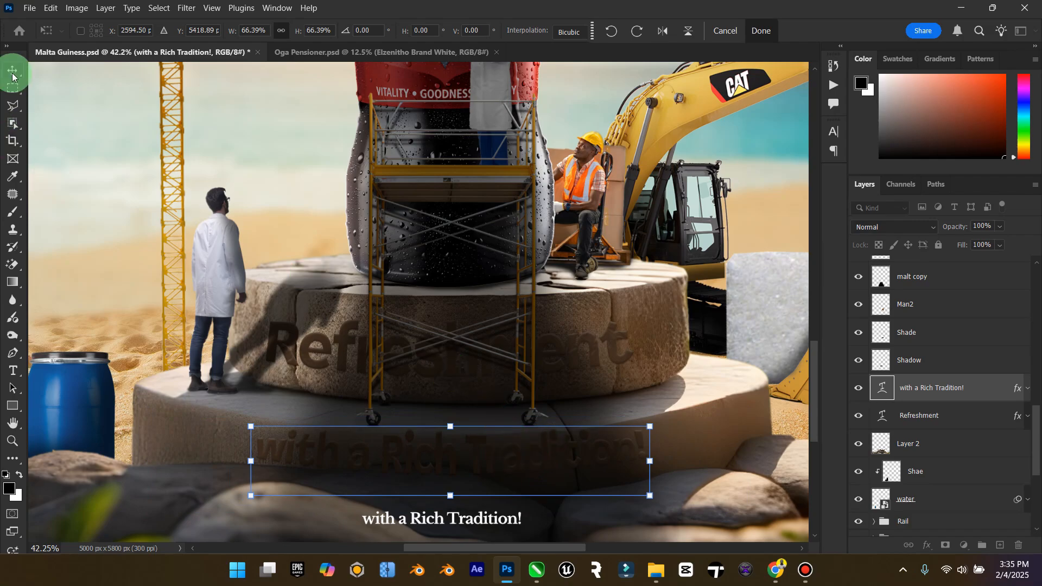
Adjust the brown tagline's Arc Lower text warp to +10% bend, -5% horizontal distortion and 0% vertical distortion.
{"action": "double_click", "coordinate": [877, 390]}
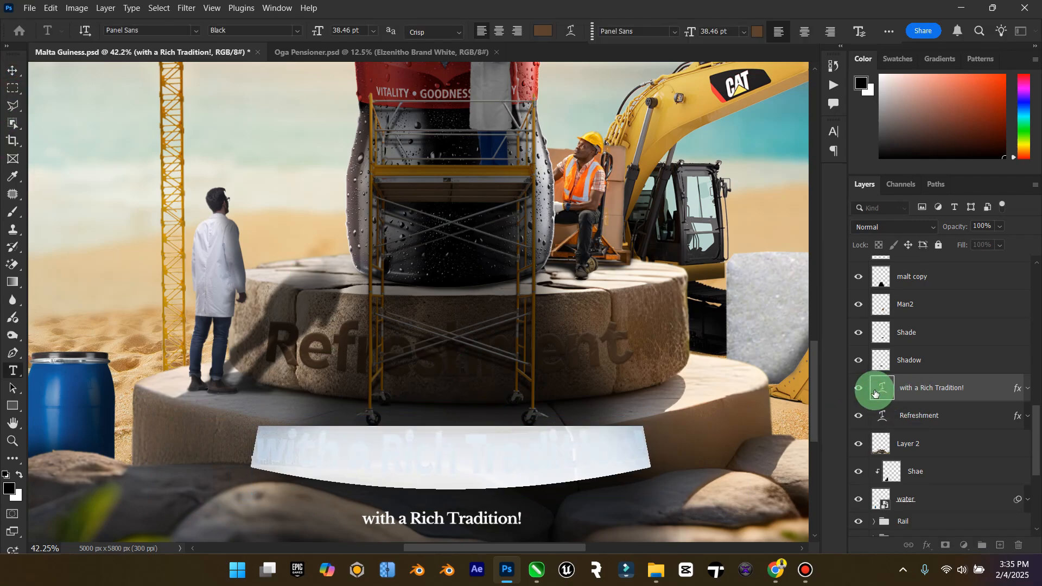
{"action": "left_click", "coordinate": [572, 31]}
{"action": "left_click_drag", "start_coordinate": [676, 194], "coordinate": [673, 194]}
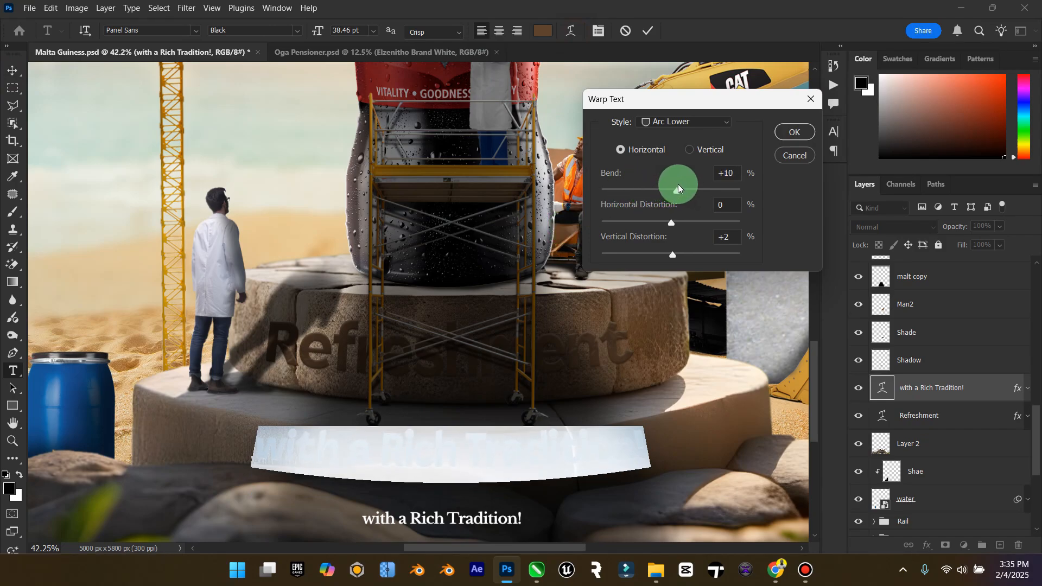
{"action": "left_click_drag", "start_coordinate": [673, 223], "coordinate": [671, 252]}
{"action": "left_click", "coordinate": [752, 130]}
{"action": "left_click", "coordinate": [794, 132]}
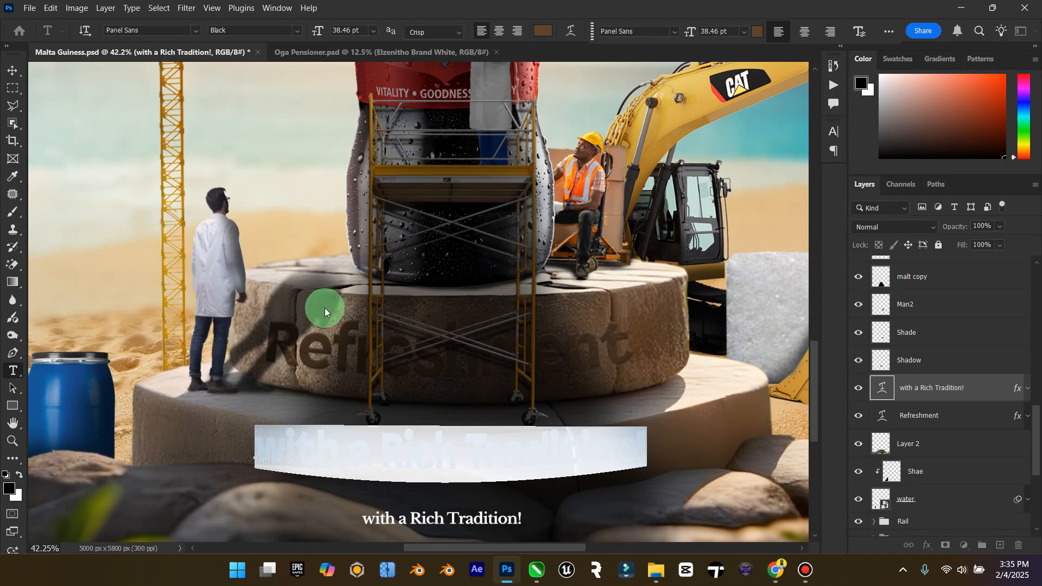
{"action": "left_click", "coordinate": [13, 71]}
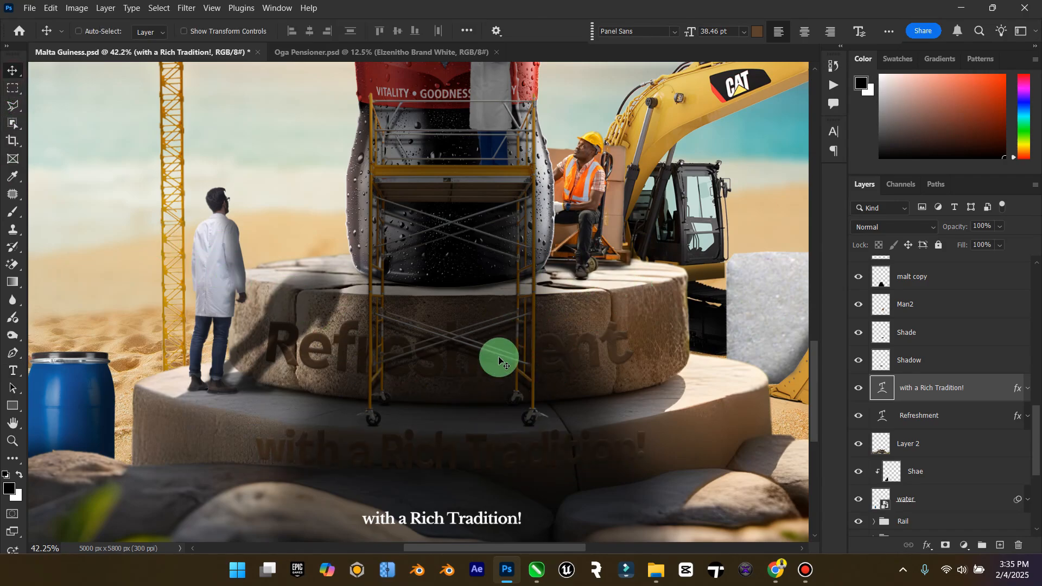
Nudge the brown tagline slightly down and shrink it to about 26.6 pt.
{"action": "mouse_move", "coordinate": [486, 439]}
{"action": "left_mouse_down"}
{"action": "mouse_move", "coordinate": [489, 368]}
{"action": "mouse_move", "coordinate": [485, 443]}
{"action": "left_mouse_up"}
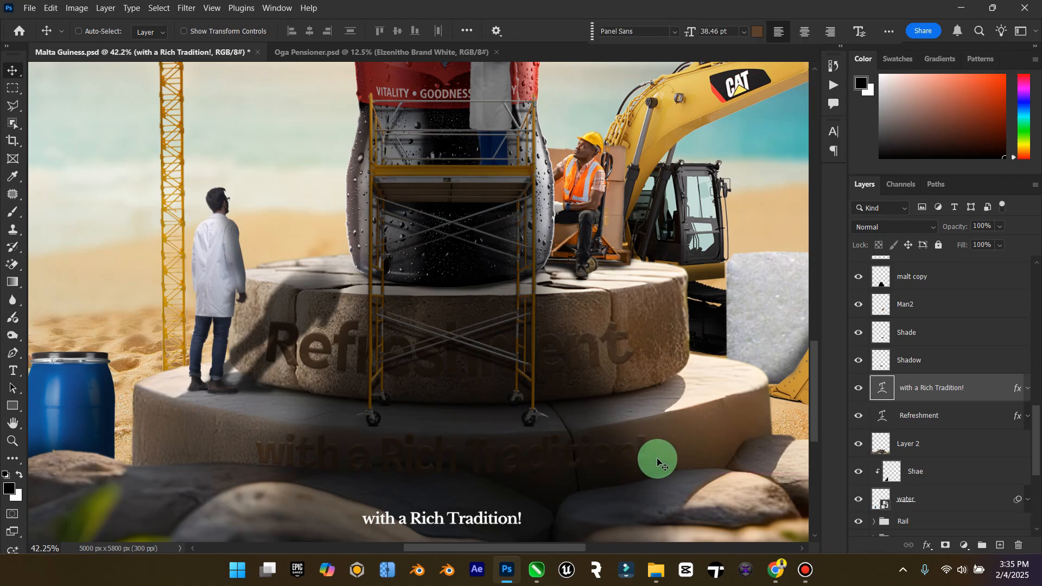
{"action": "key", "text": "ctrl+t"}
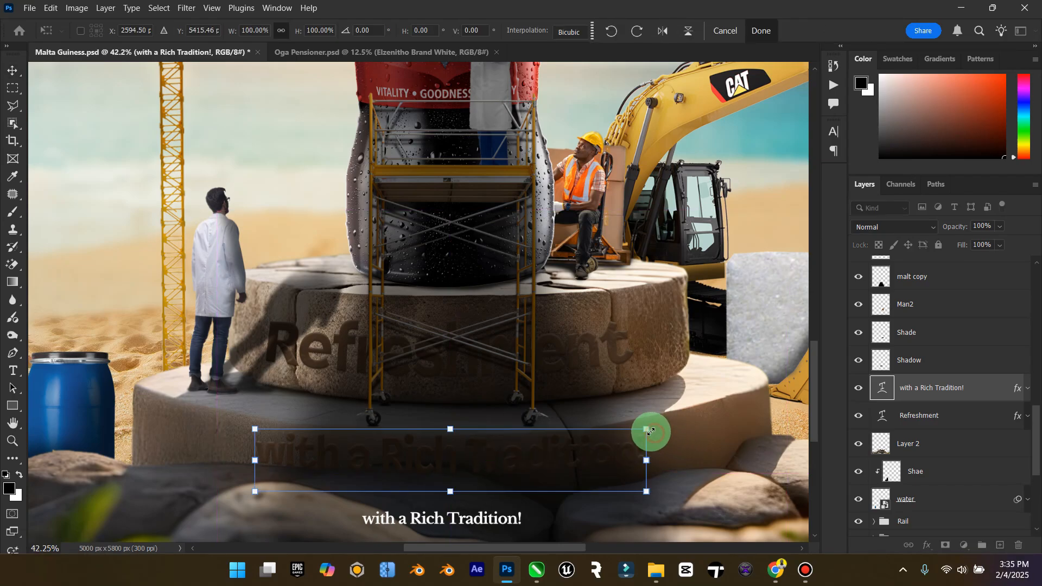
{"action": "left_click_drag", "start_coordinate": [649, 429], "coordinate": [585, 438]}
{"action": "left_click", "coordinate": [12, 70]}
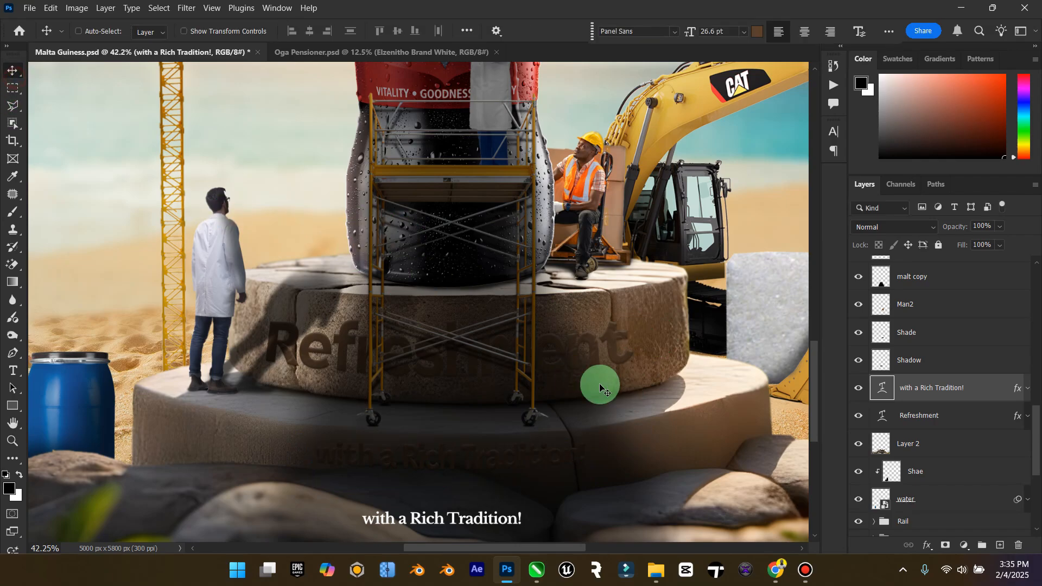
Place the brown tagline on the upper podium tier and raise the Refreshment text so the two lines stack.
{"action": "left_click_drag", "start_coordinate": [519, 421], "coordinate": [486, 339]}
{"action": "left_click", "coordinate": [917, 414]}
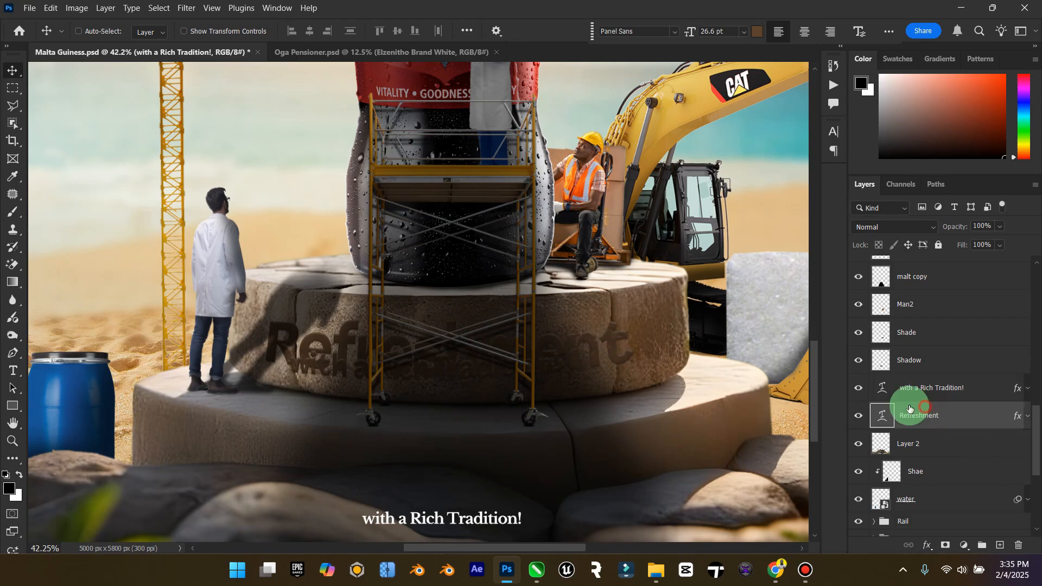
{"action": "left_click_drag", "start_coordinate": [638, 389], "coordinate": [579, 371]}
Copy the brown tagline's wording, set its warp to +7% bend with 0% vertical distortion, and shift it slightly right beneath Refreshment.
{"action": "left_click", "coordinate": [933, 400]}
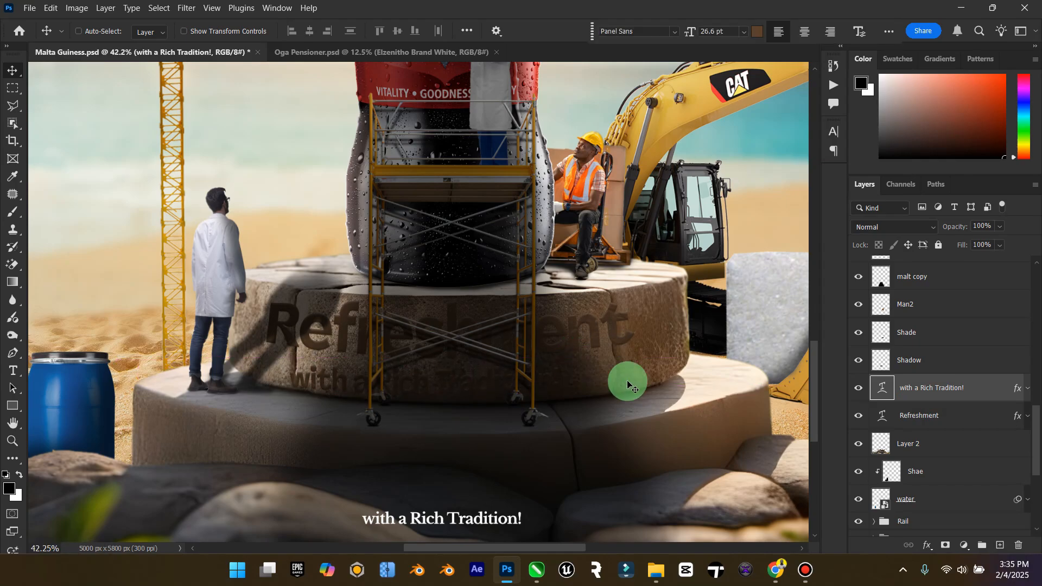
{"action": "double_click", "coordinate": [881, 395]}
{"action": "key", "text": "ctrl+c"}
{"action": "left_click", "coordinate": [572, 34]}
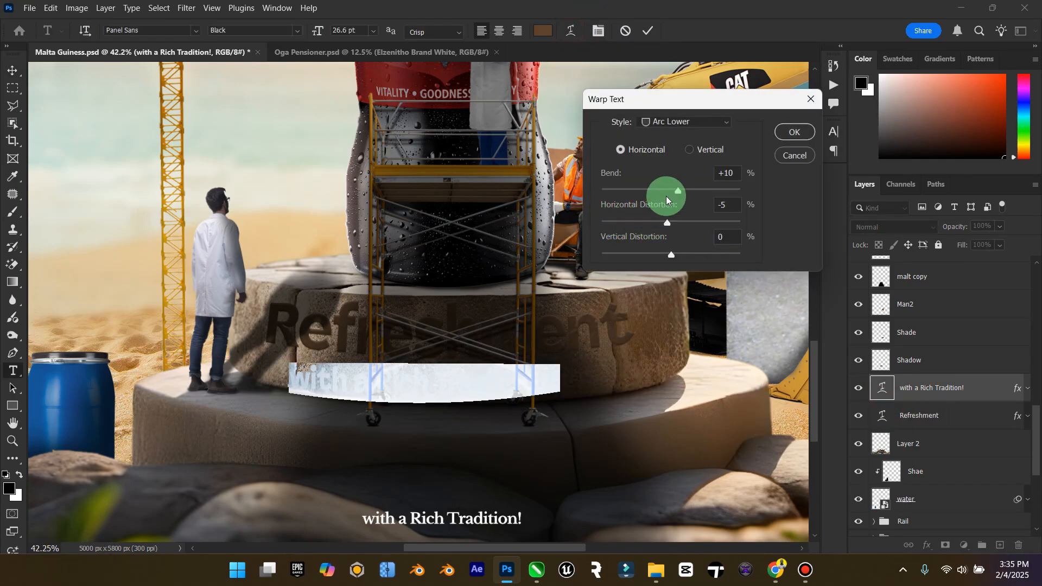
{"action": "left_click_drag", "start_coordinate": [675, 194], "coordinate": [688, 194]}
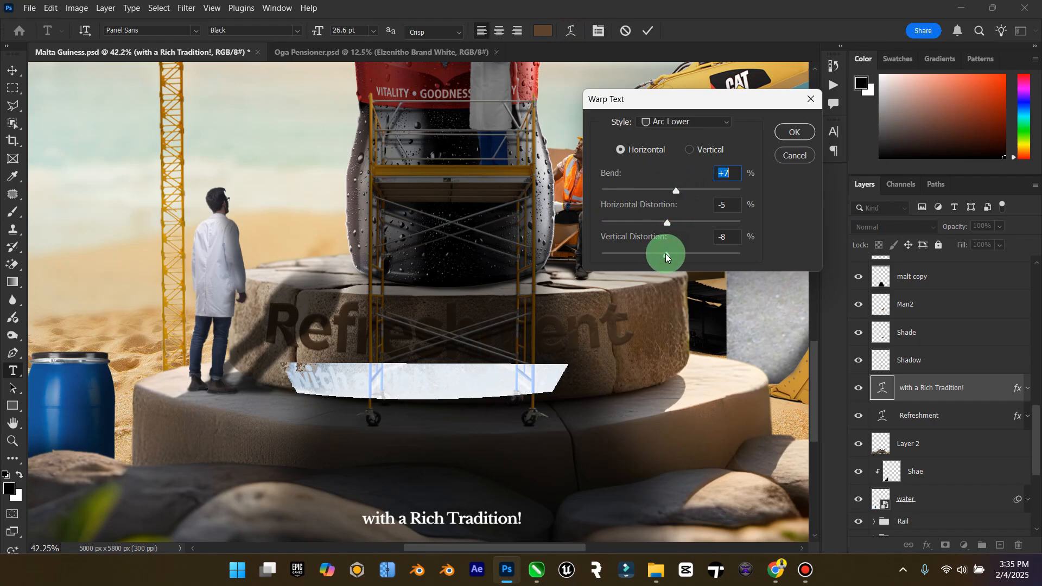
{"action": "left_click_drag", "start_coordinate": [666, 257], "coordinate": [677, 256]}
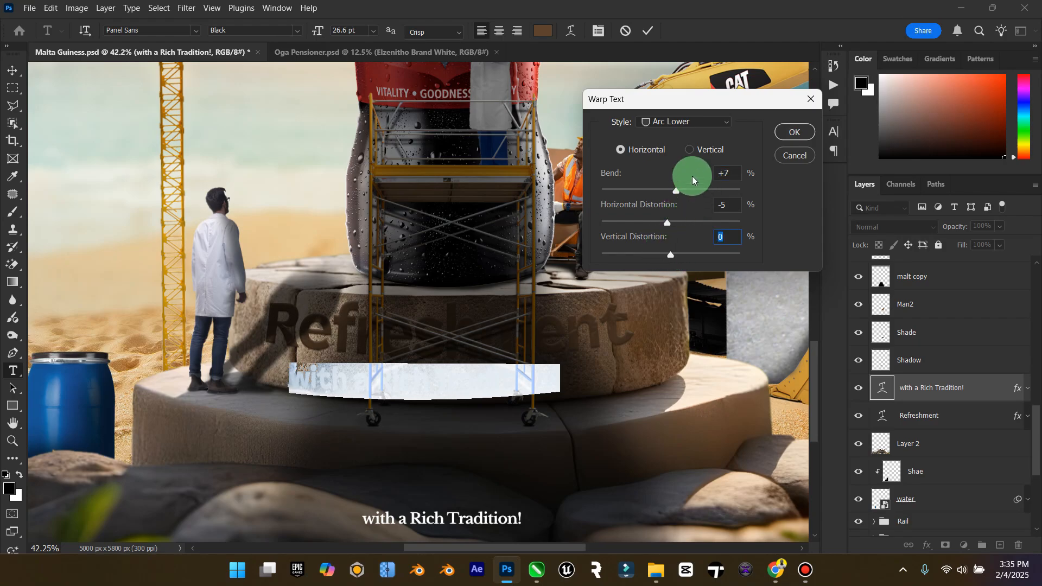
{"action": "left_click", "coordinate": [791, 132]}
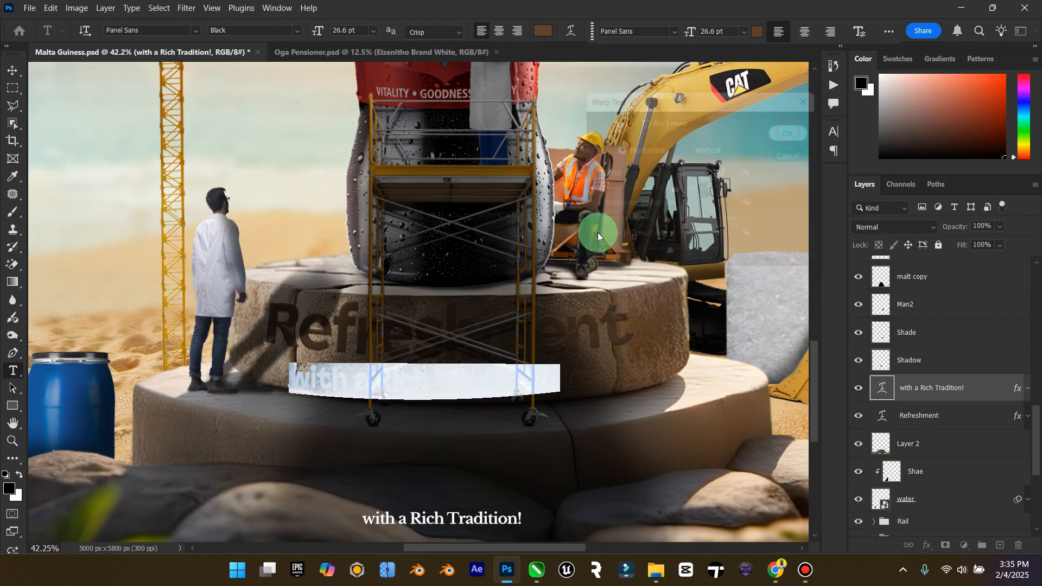
{"action": "left_click", "coordinate": [10, 71]}
{"action": "left_click_drag", "start_coordinate": [434, 384], "coordinate": [459, 387]}
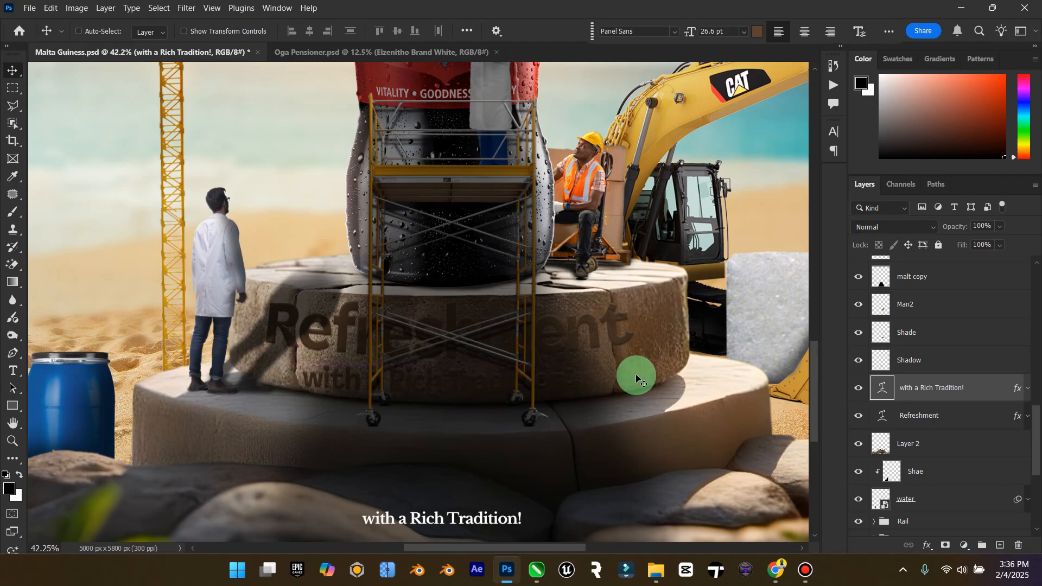
Delete the brown tagline layer and place a fresh duplicate of the Refreshment text directly below the original.
{"action": "key", "text": "Delete"}
{"action": "key", "text": "ctrl+j"}
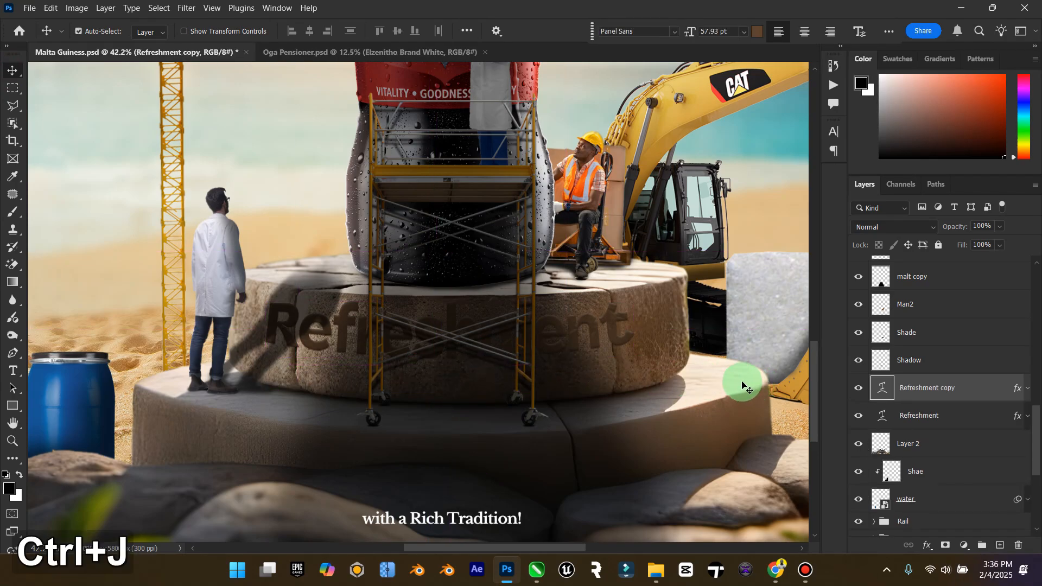
{"action": "left_click_drag", "start_coordinate": [484, 338], "coordinate": [484, 375]}
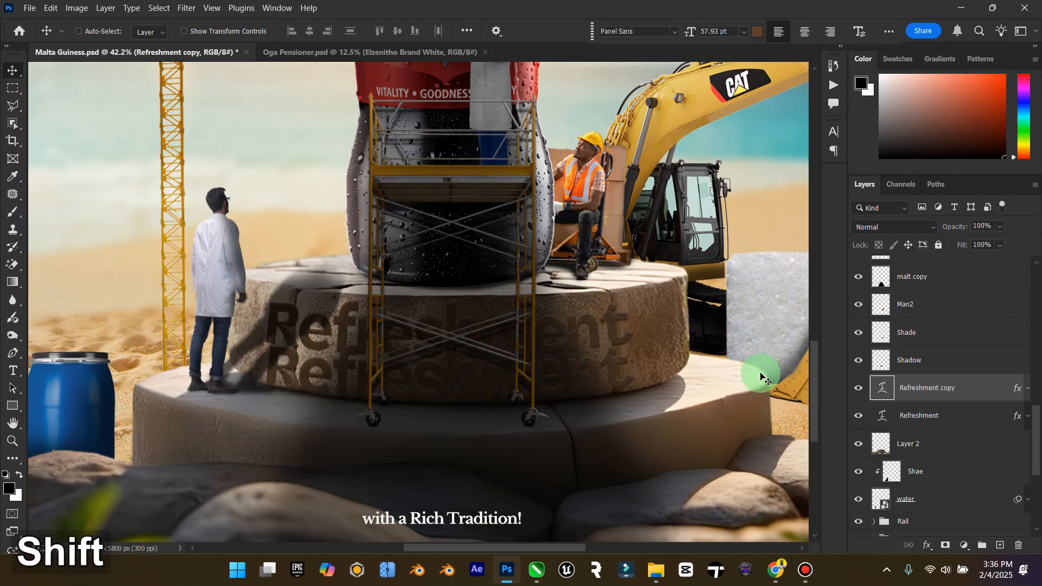
Set the duplicated Refreshment text to 36 pt and replace its wording with "with a Rich Tradition!".
{"action": "double_click", "coordinate": [883, 388]}
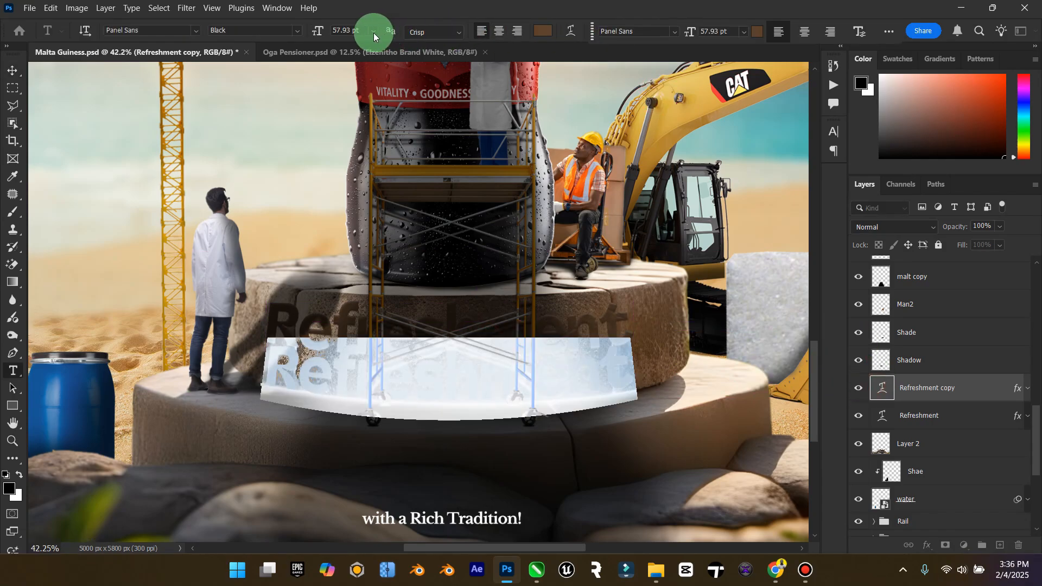
{"action": "left_click", "coordinate": [374, 31]}
{"action": "left_click", "coordinate": [361, 186]}
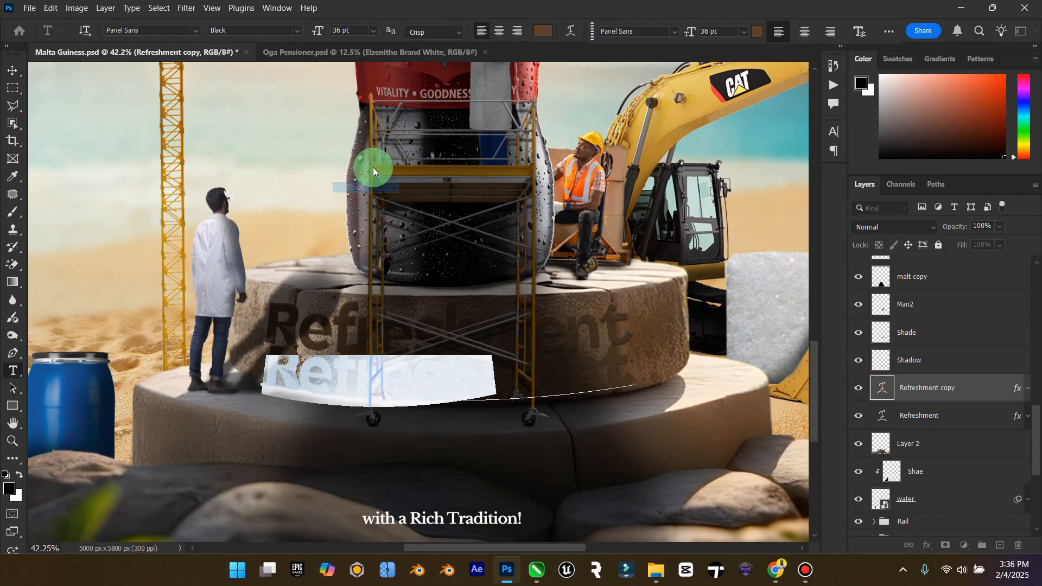
{"action": "key", "text": "ctrl+v"}
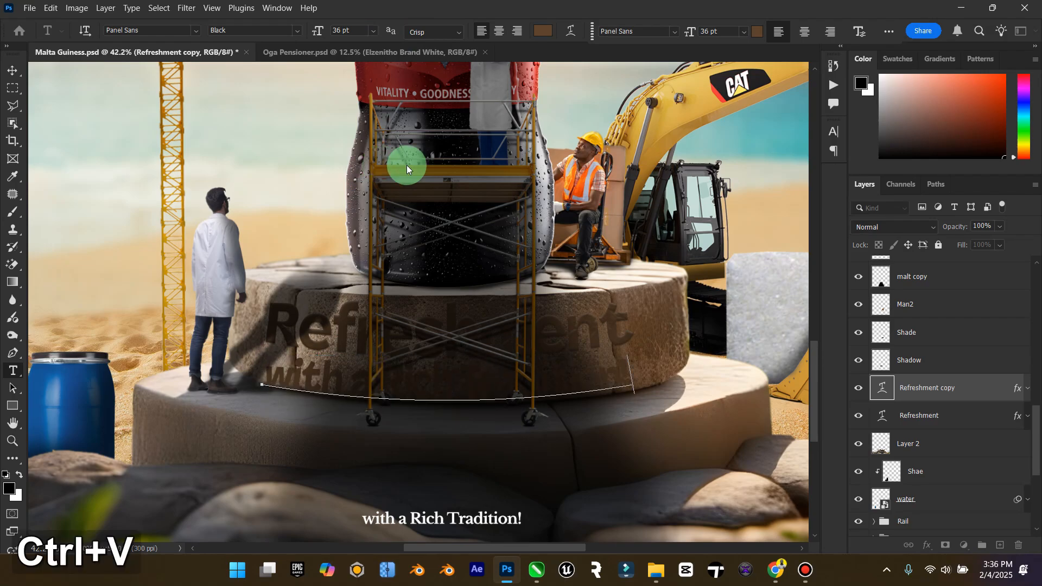
Shift the "with a Rich Tradition!" text slightly up and left under Refreshment and rotate it 0.79° clockwise.
{"action": "left_click", "coordinate": [12, 71]}
{"action": "left_click_drag", "start_coordinate": [502, 385], "coordinate": [494, 376]}
{"action": "key", "text": "ctrl+t"}
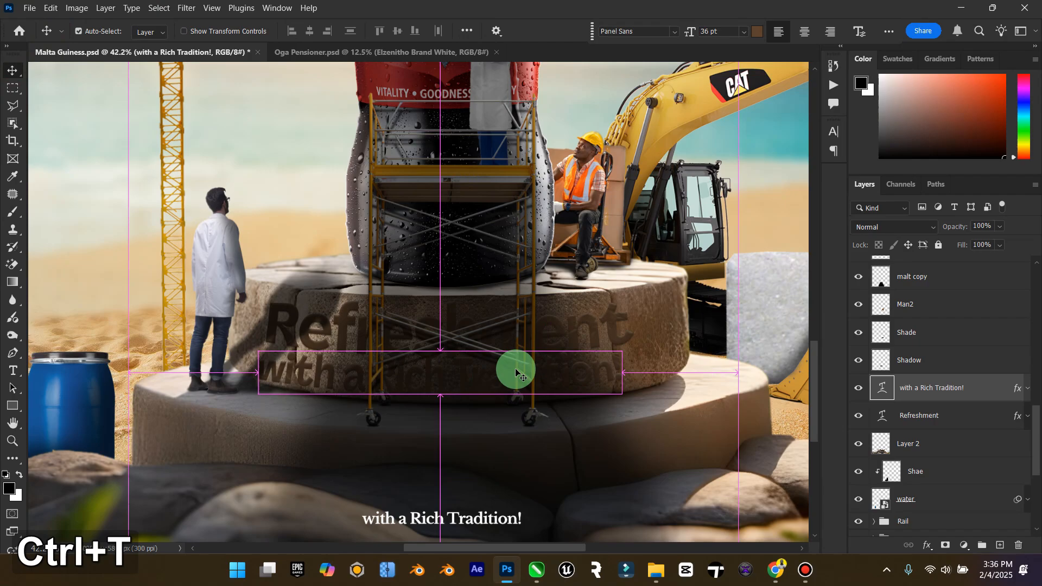
{"action": "left_click_drag", "start_coordinate": [662, 342], "coordinate": [647, 341]}
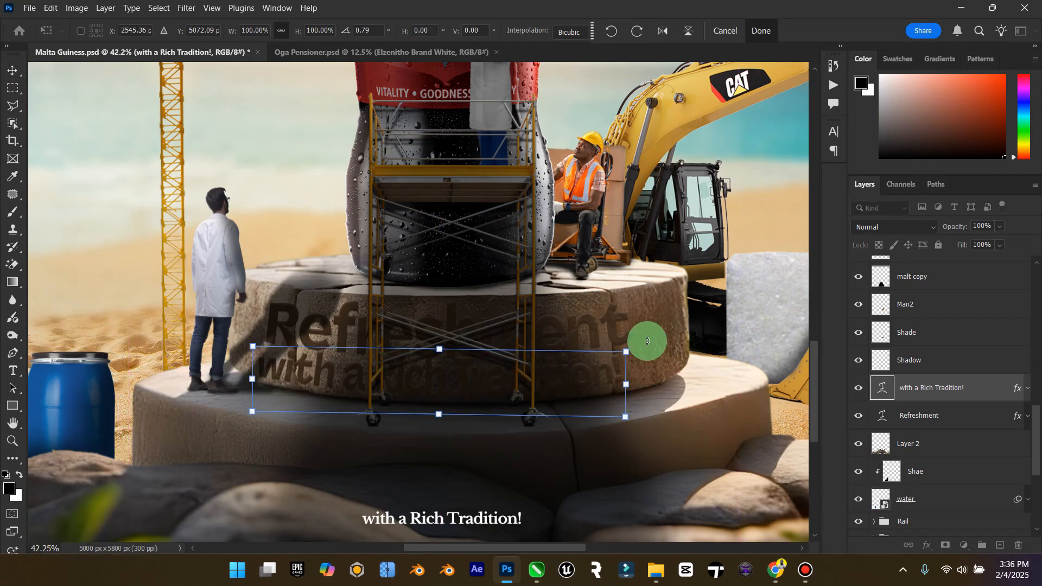
{"action": "left_click", "coordinate": [6, 74]}
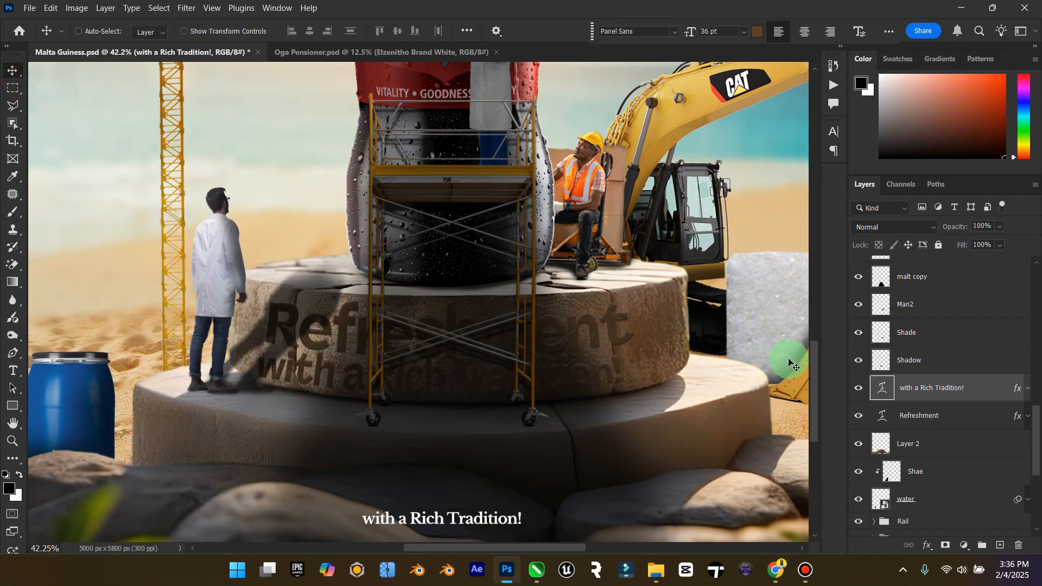
{"action": "double_click", "coordinate": [880, 387]}
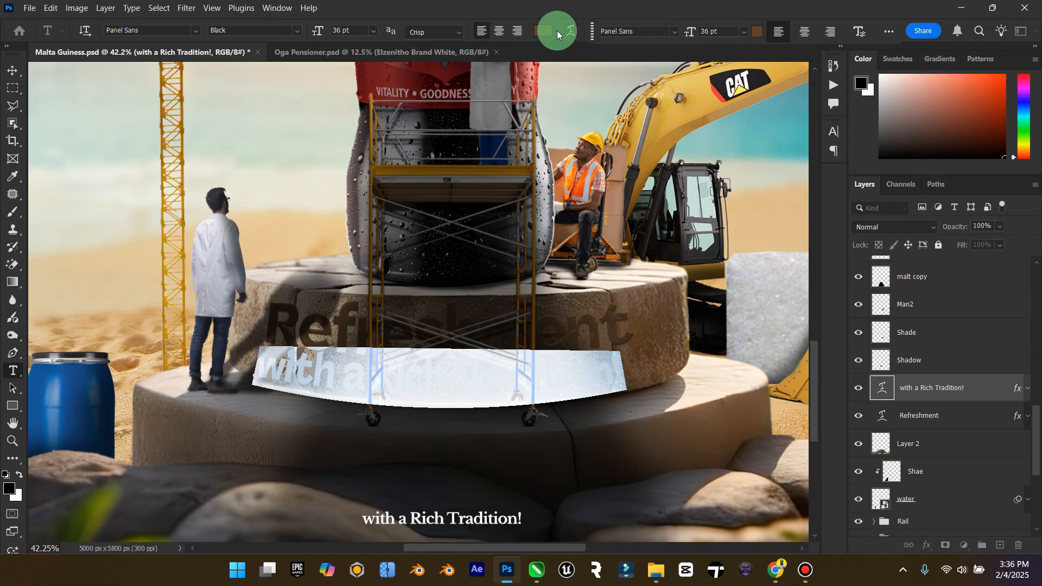
{"action": "left_click", "coordinate": [557, 30]}
{"action": "left_click", "coordinate": [740, 249]}
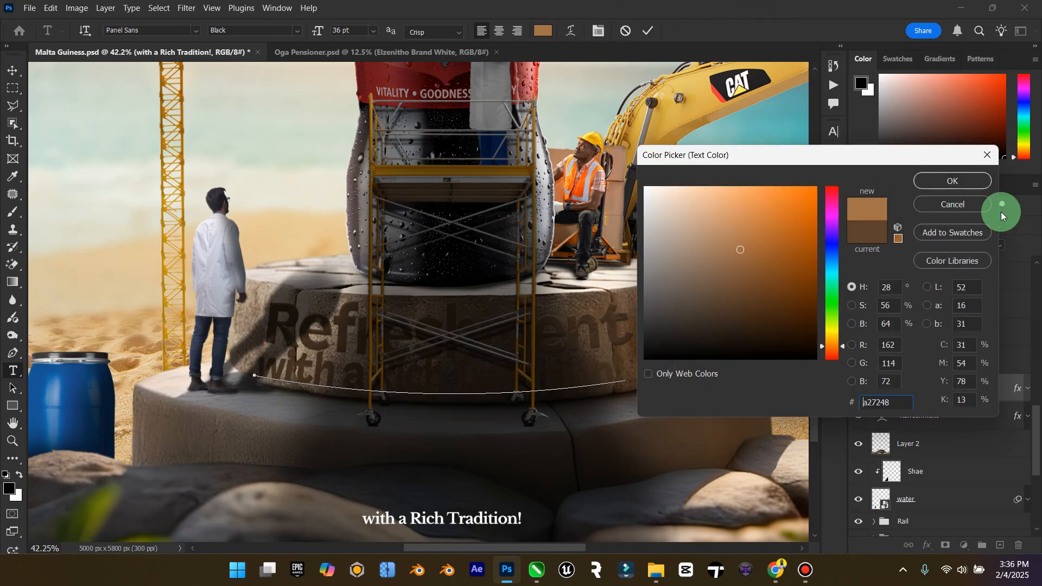
{"action": "left_click", "coordinate": [977, 207]}
Change the Color Overlay effect of the curved "with a Rich Tradition!" layer to lighter brown #81552f.
{"action": "left_click", "coordinate": [1024, 389]}
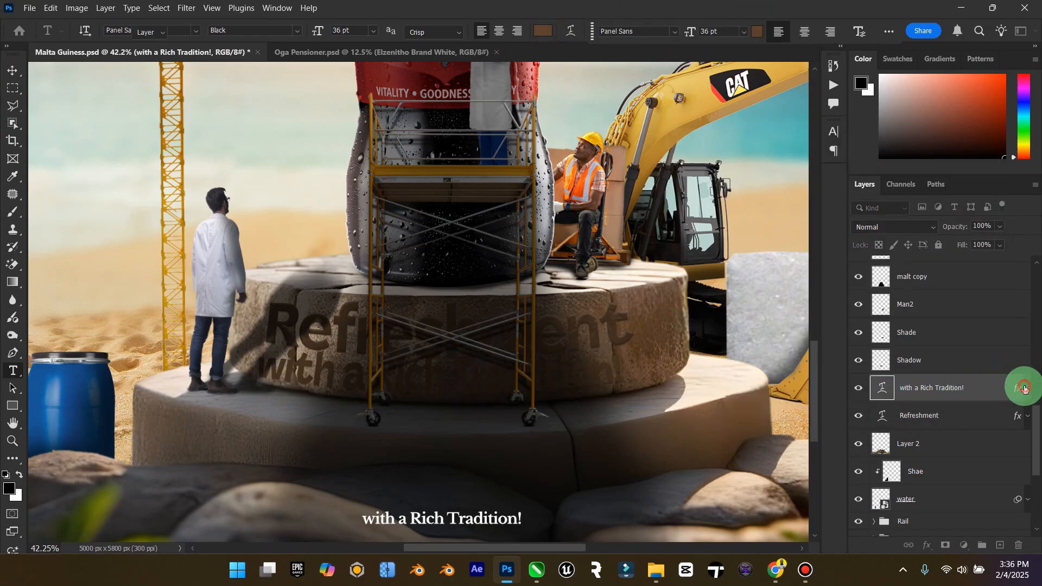
{"action": "left_click", "coordinate": [899, 409]}
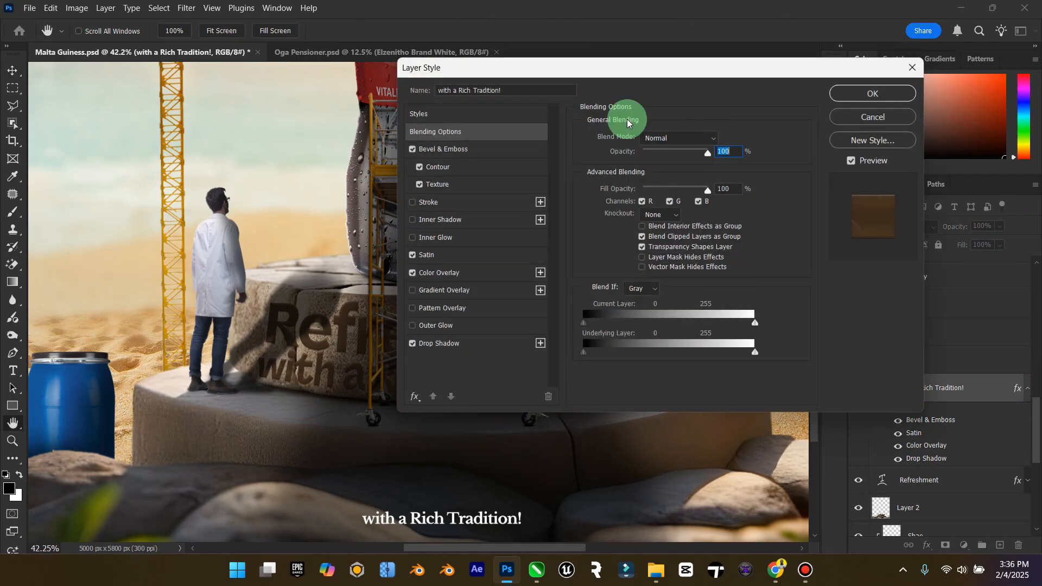
{"action": "left_click_drag", "start_coordinate": [547, 65], "coordinate": [749, 65]}
{"action": "left_click", "coordinate": [624, 269]}
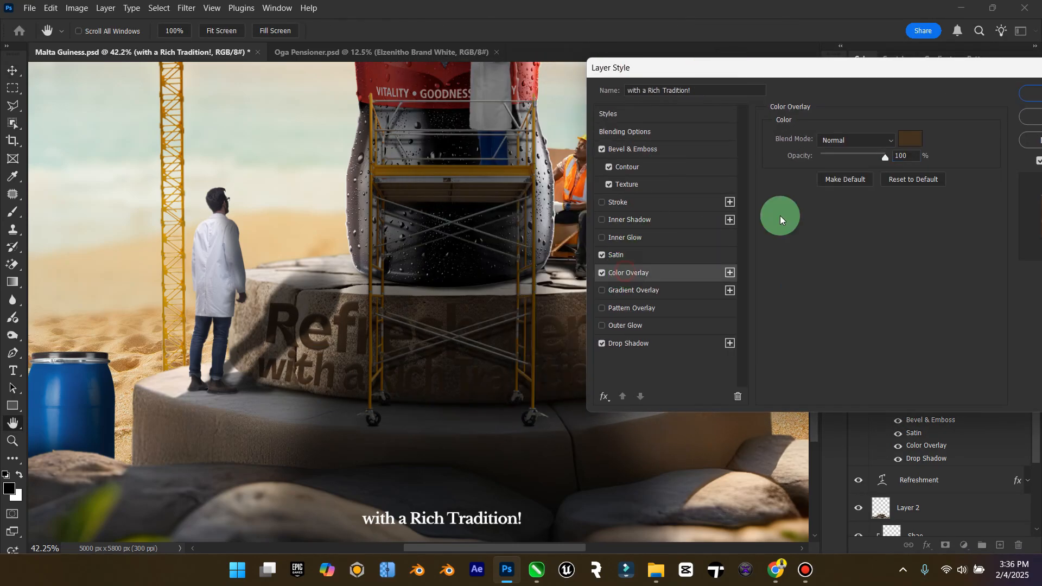
{"action": "left_click", "coordinate": [910, 138]}
{"action": "left_click", "coordinate": [740, 299]}
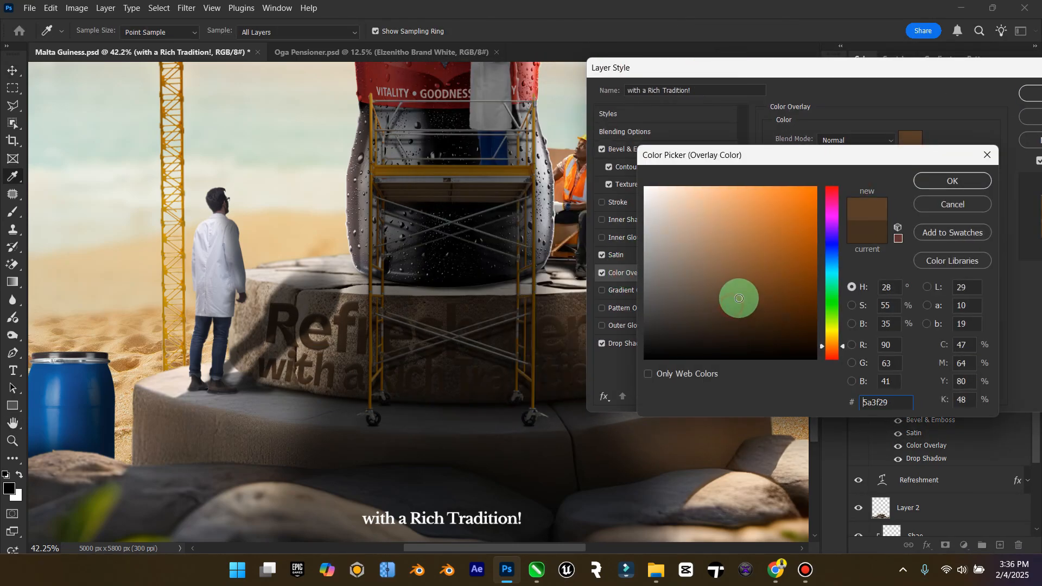
{"action": "left_click", "coordinate": [745, 287]}
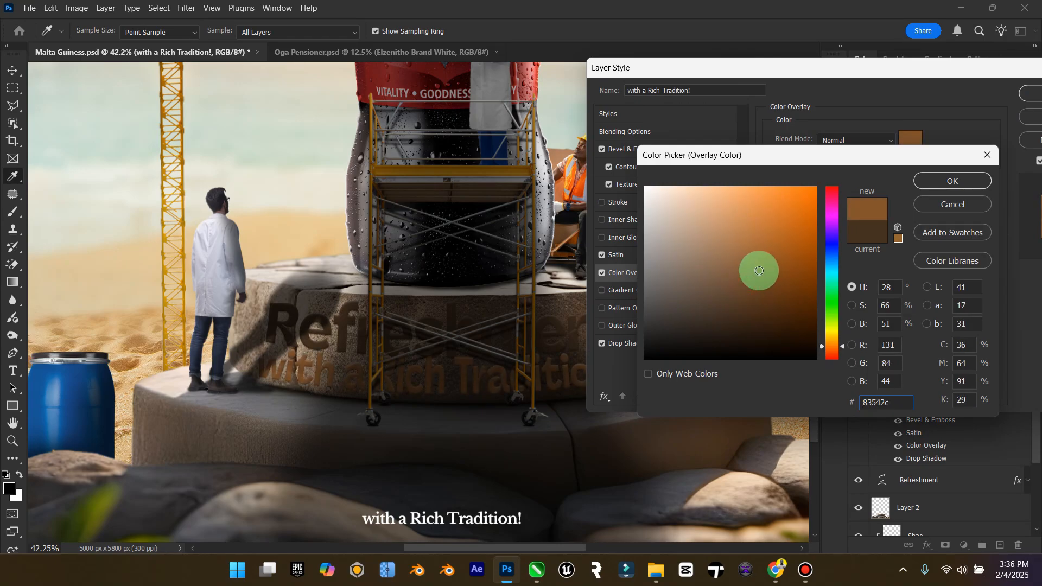
{"action": "left_click_drag", "start_coordinate": [743, 279], "coordinate": [775, 281]}
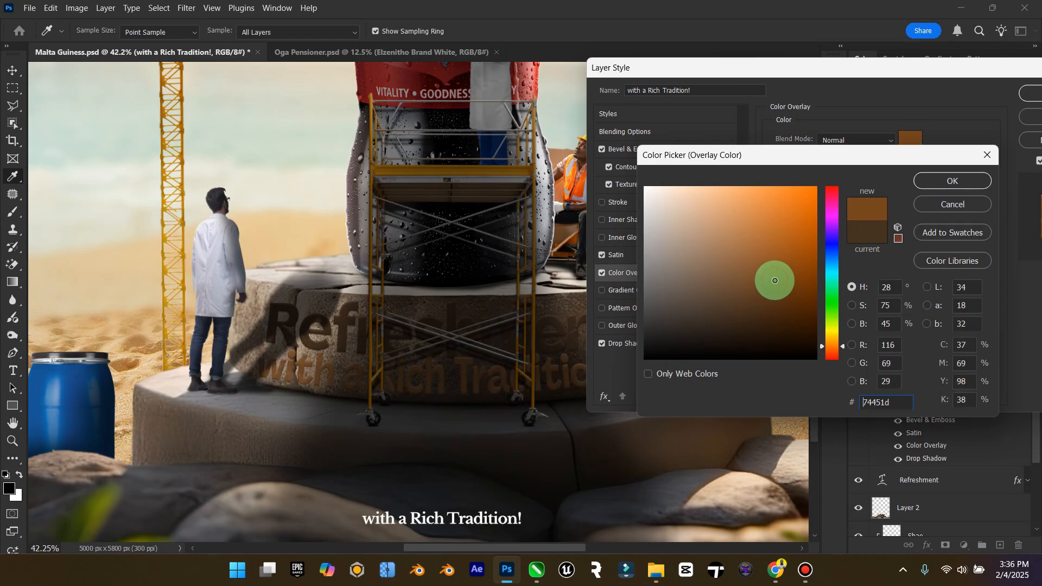
{"action": "left_click_drag", "start_coordinate": [756, 230], "coordinate": [755, 272]}
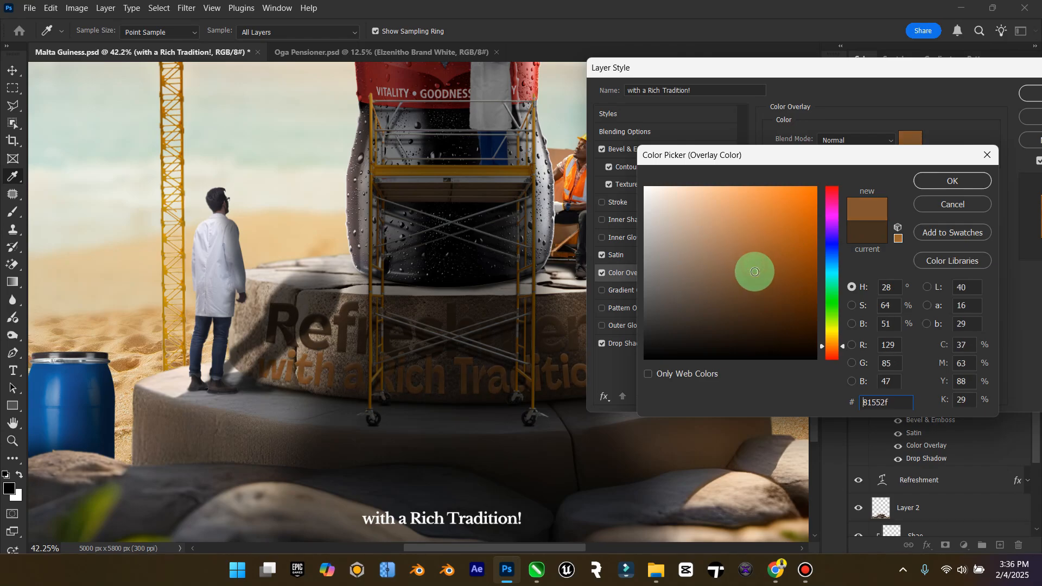
{"action": "left_click", "coordinate": [974, 182]}
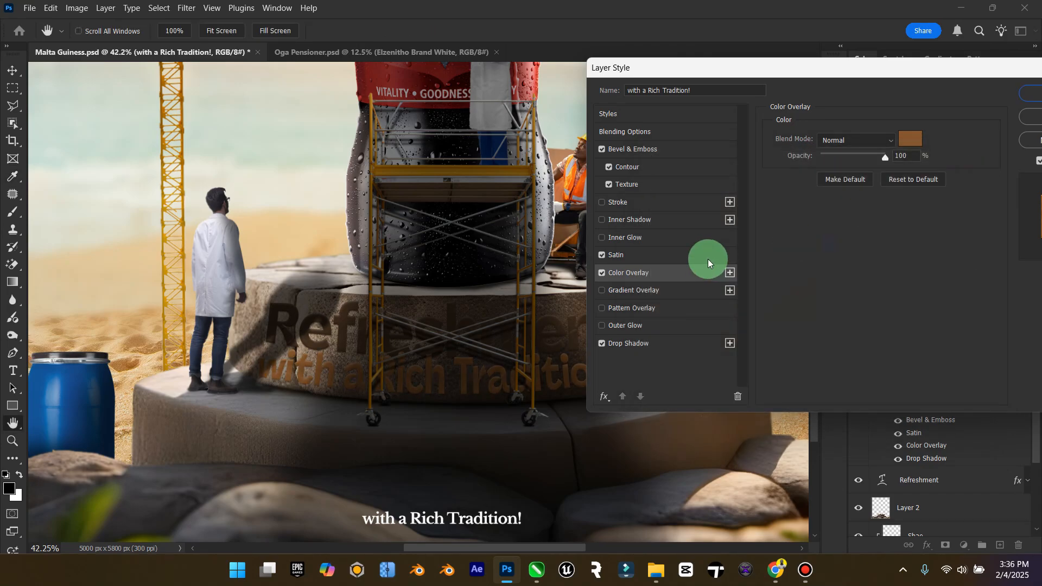
{"action": "left_click", "coordinate": [1031, 94]}
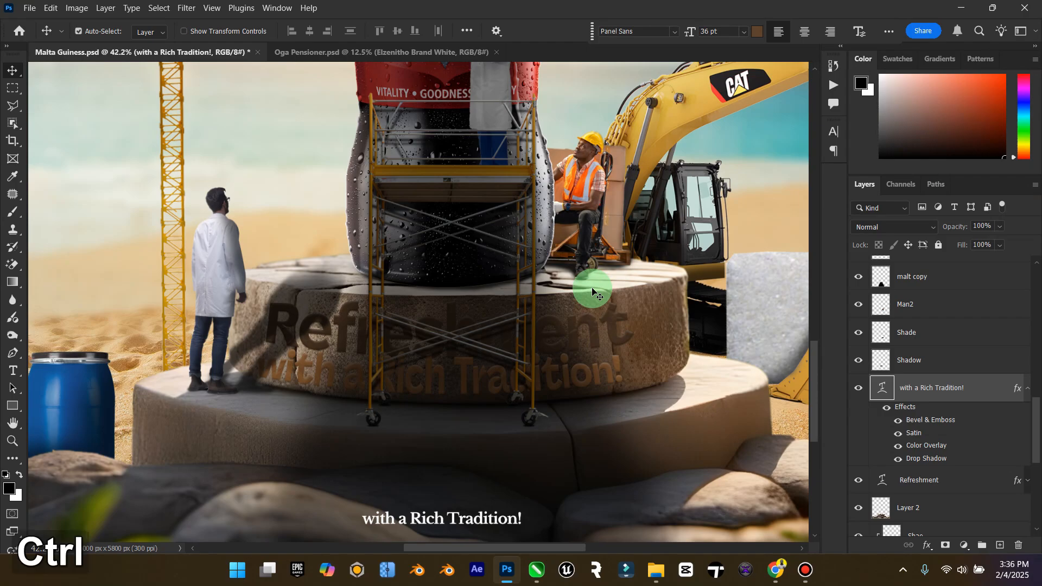
Scale the curved tagline down to 22.98 pt and centre it beneath Refreshment on the upper podium tier.
{"action": "key", "text": "ctrl+t"}
{"action": "left_click_drag", "start_coordinate": [626, 345], "coordinate": [558, 359]}
{"action": "left_click", "coordinate": [4, 71]}
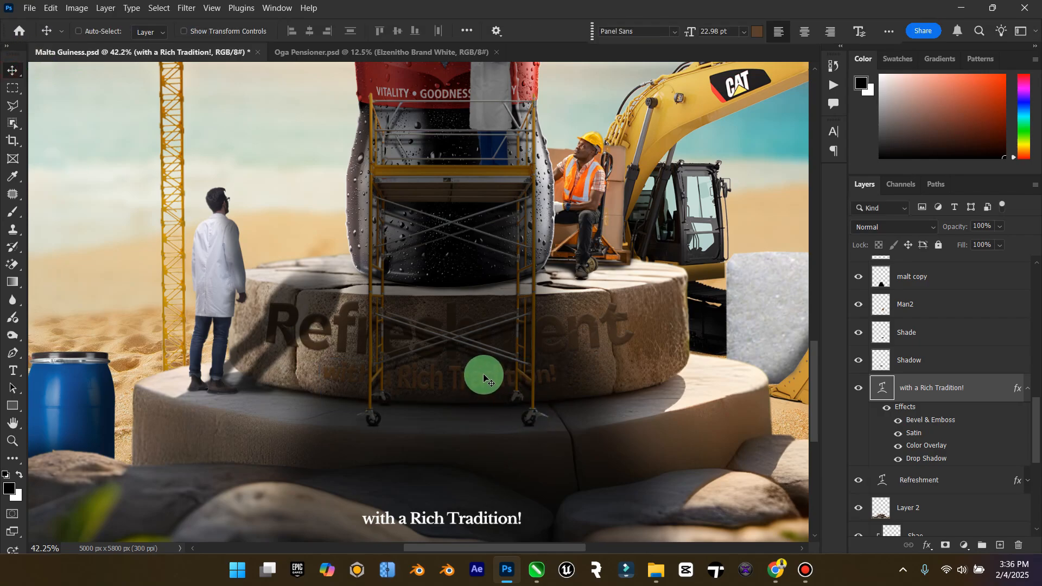
{"action": "left_click_drag", "start_coordinate": [485, 379], "coordinate": [480, 375]}
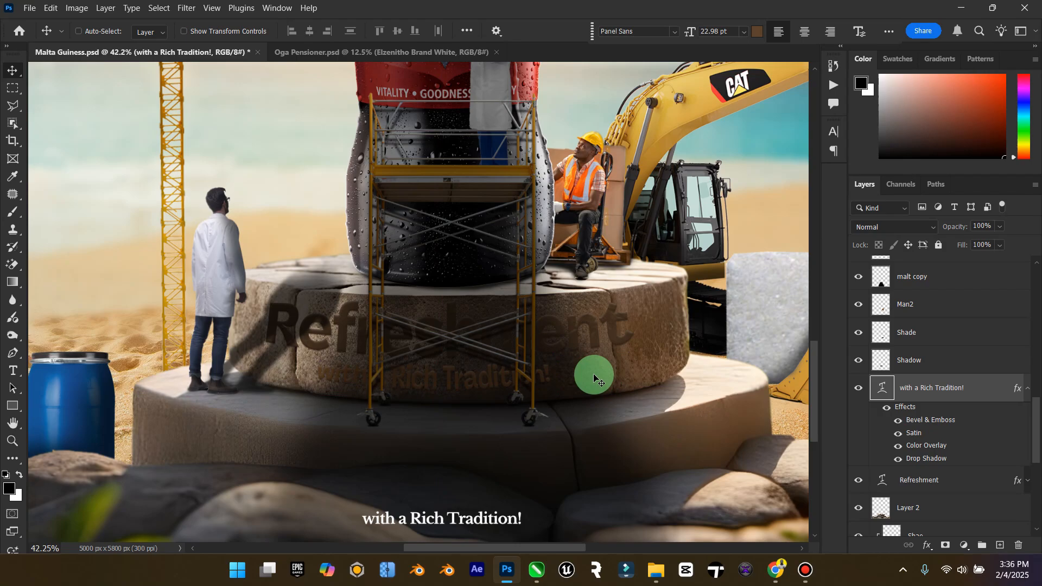
{"action": "left_click", "coordinate": [1026, 391]}
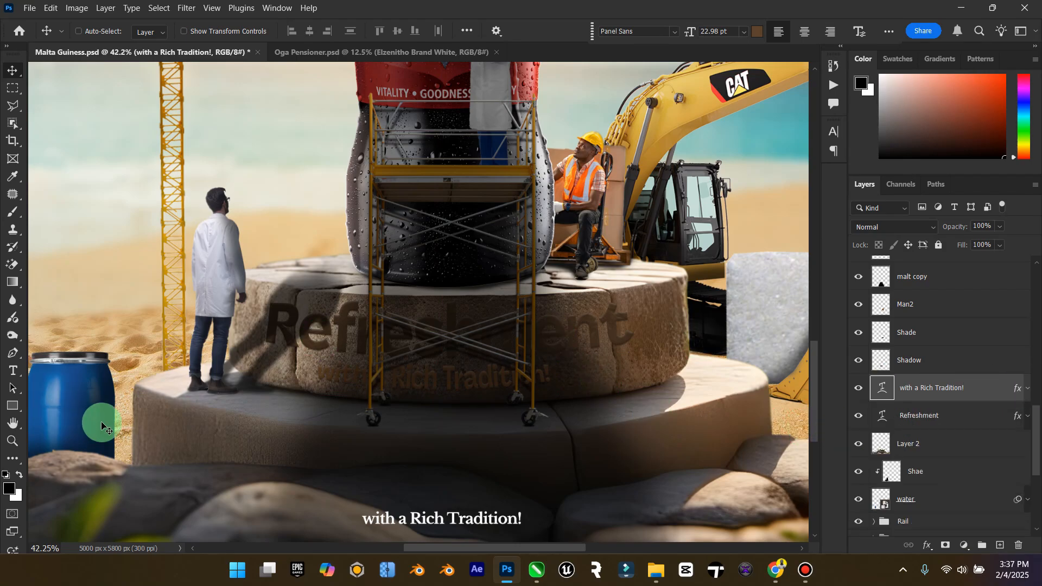
Save Malta Guiness.psd and close the Oga Pensioner.psd document.
{"action": "left_click", "coordinate": [14, 427]}
{"action": "key", "text": "ctrl+0"}
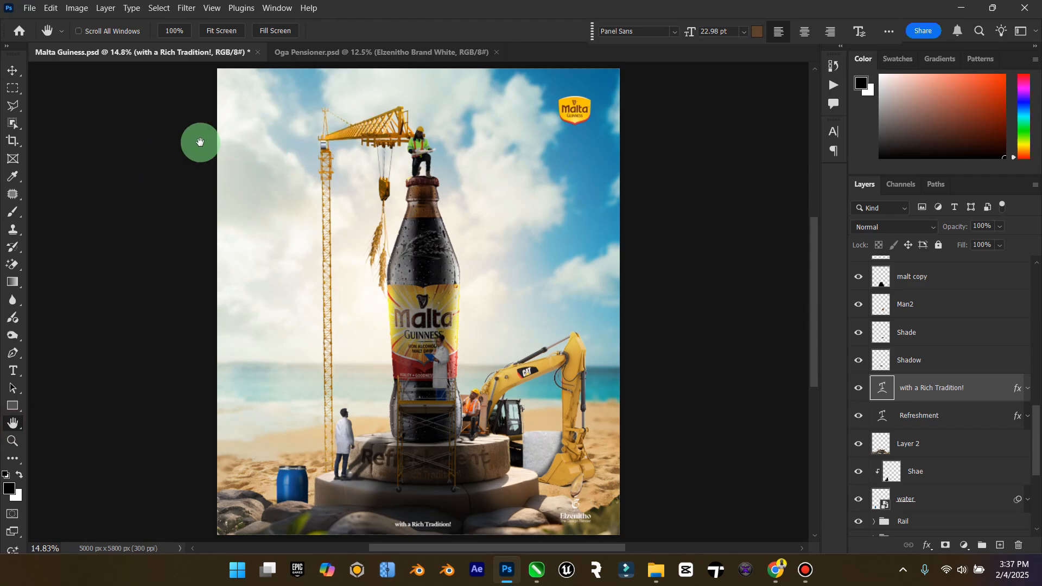
{"action": "left_click", "coordinate": [15, 72]}
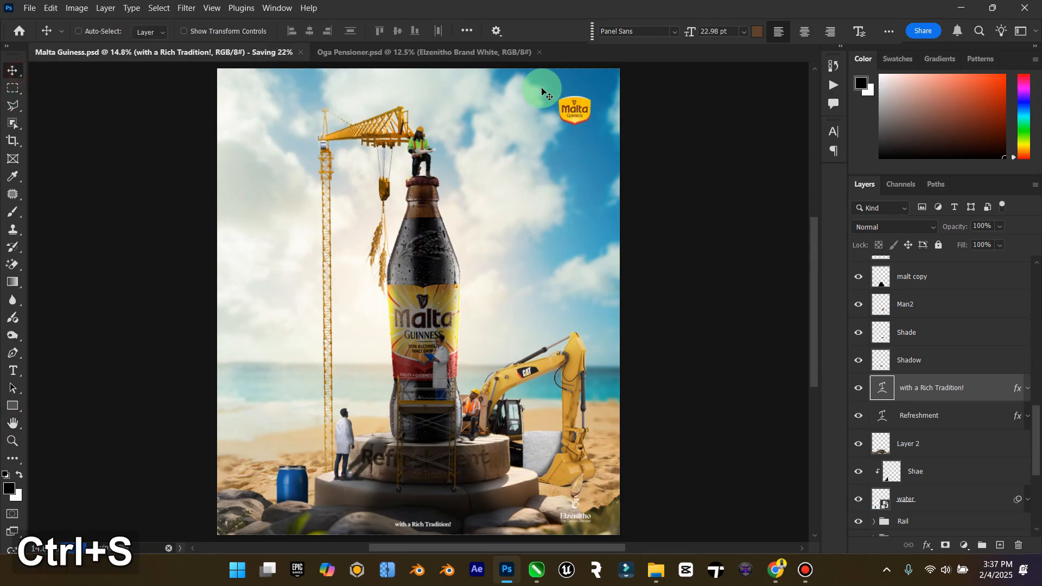
{"action": "left_click", "coordinate": [536, 51]}
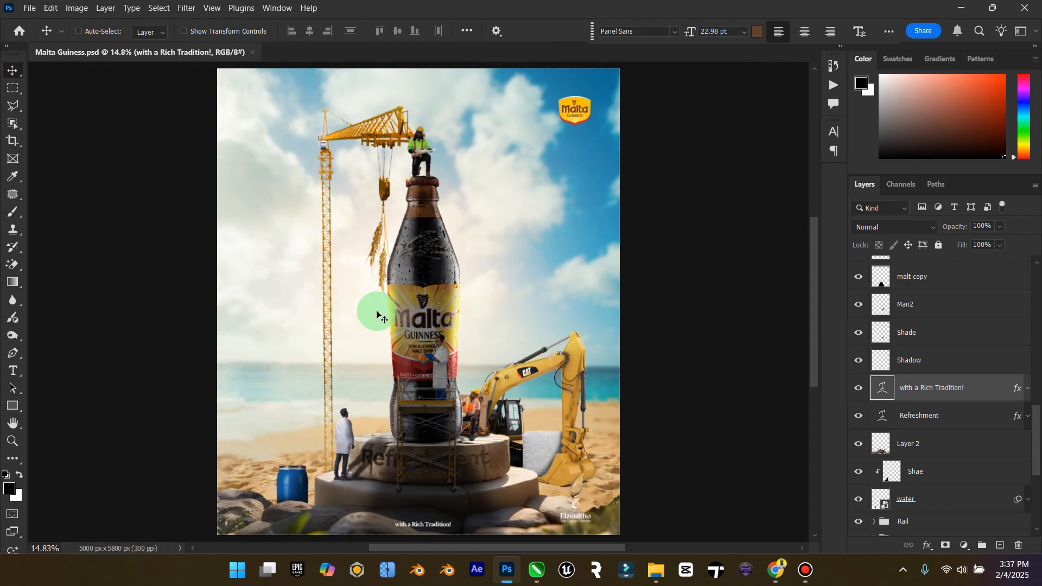
{"action": "scroll", "coordinate": [377, 313], "scroll_direction": "down", "scroll_amount": 2}
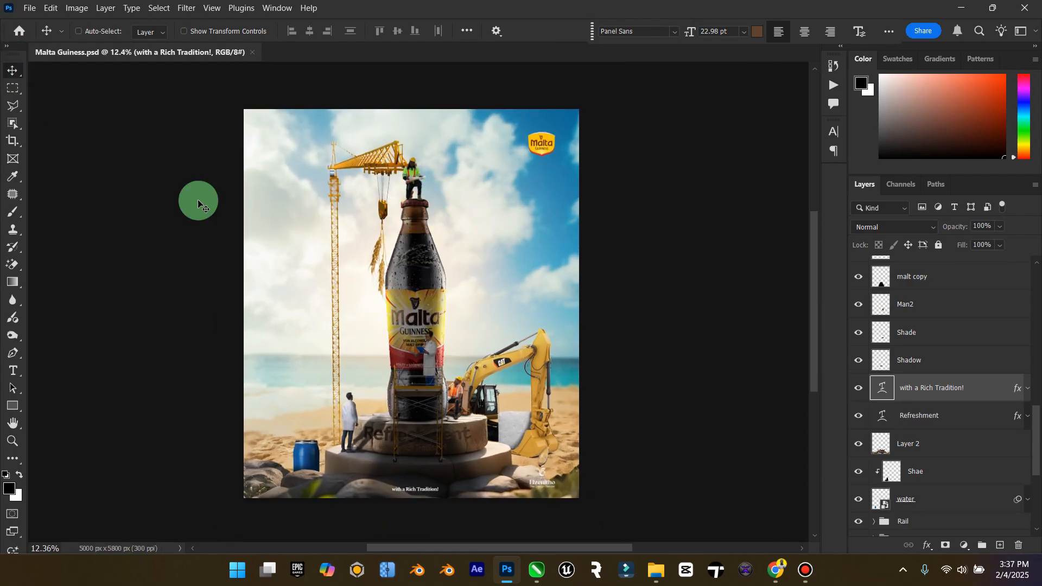
{"action": "key", "text": "ctrl"}
{"action": "key", "text": "ctrl+s"}
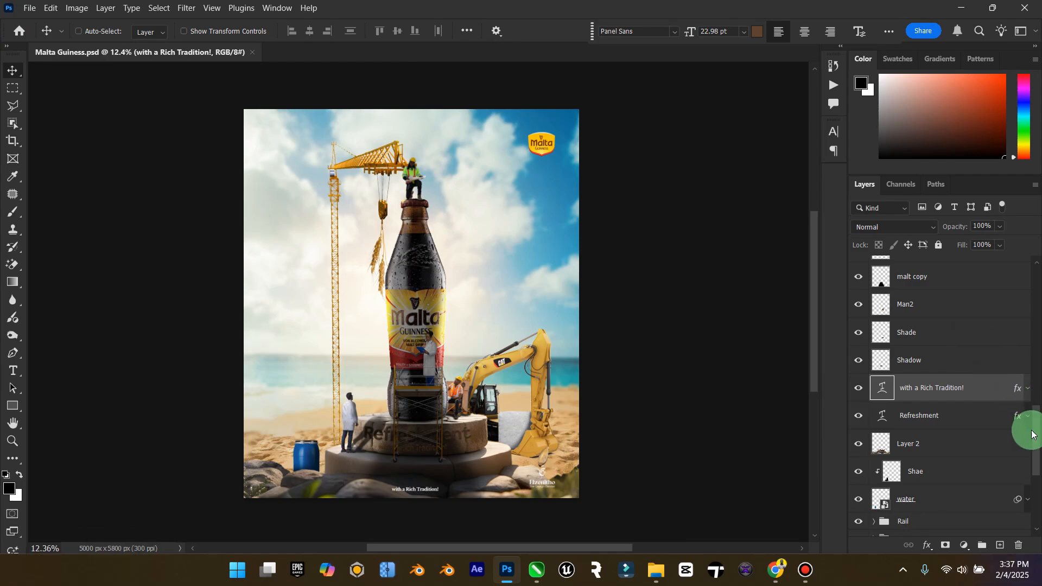
Add a Color Lookup adjustment above all layers using the "_Orange and Blue by editor belal 4.cube" LUT.
{"action": "left_click_drag", "start_coordinate": [1036, 431], "coordinate": [972, 214]}
{"action": "left_click", "coordinate": [954, 271]}
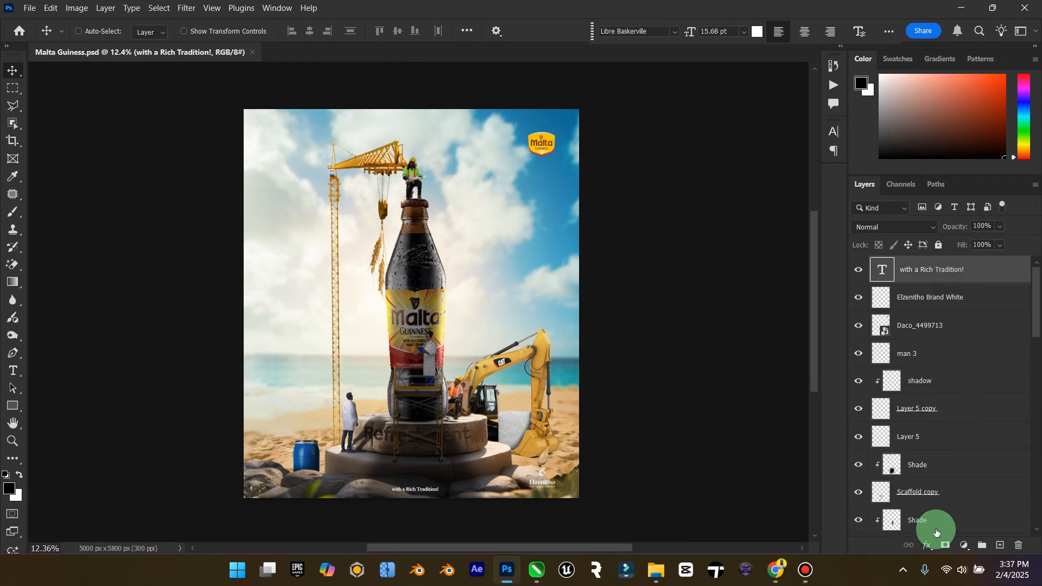
{"action": "left_click", "coordinate": [963, 546]}
{"action": "left_click", "coordinate": [972, 474]}
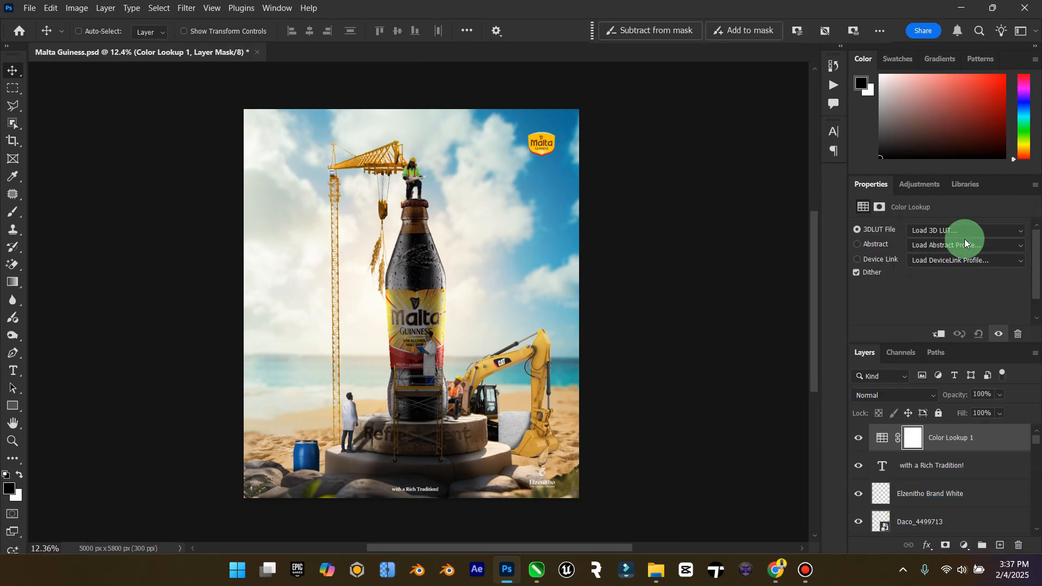
{"action": "left_click", "coordinate": [969, 230]}
{"action": "left_click", "coordinate": [944, 57]}
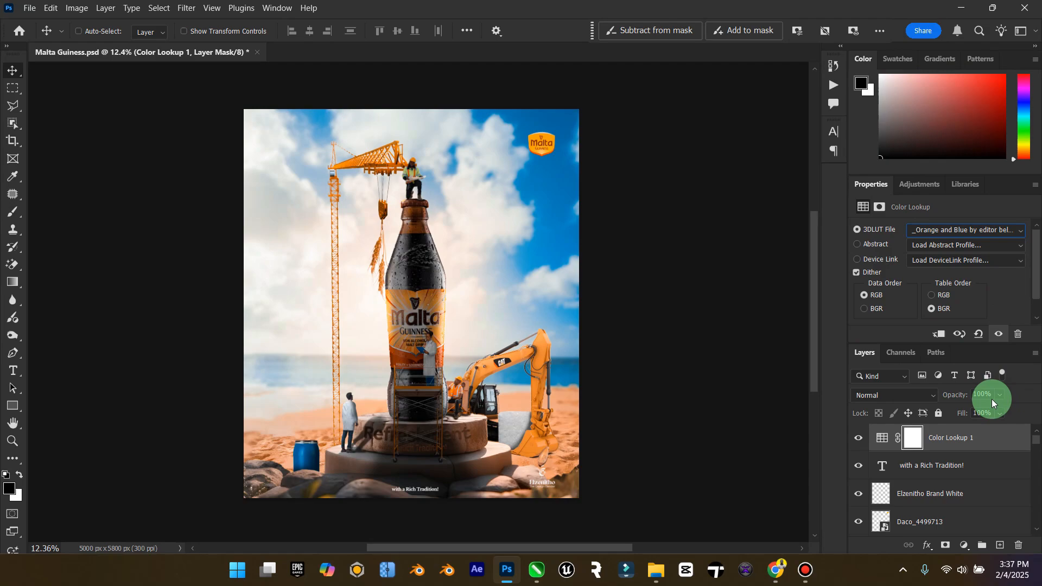
Reduce the Color Lookup layer to 67% fill and 39% opacity, and compare the image with and without it.
{"action": "left_click_drag", "start_coordinate": [987, 411], "coordinate": [977, 410]}
{"action": "left_click", "coordinate": [999, 413]}
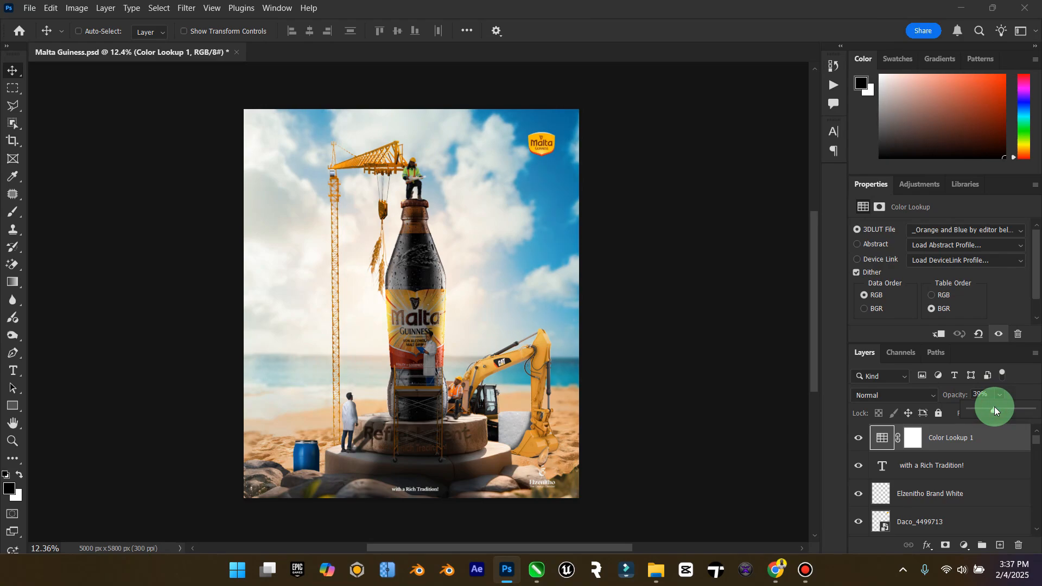
{"action": "left_click", "coordinate": [855, 434]}
{"action": "left_click", "coordinate": [855, 434]}
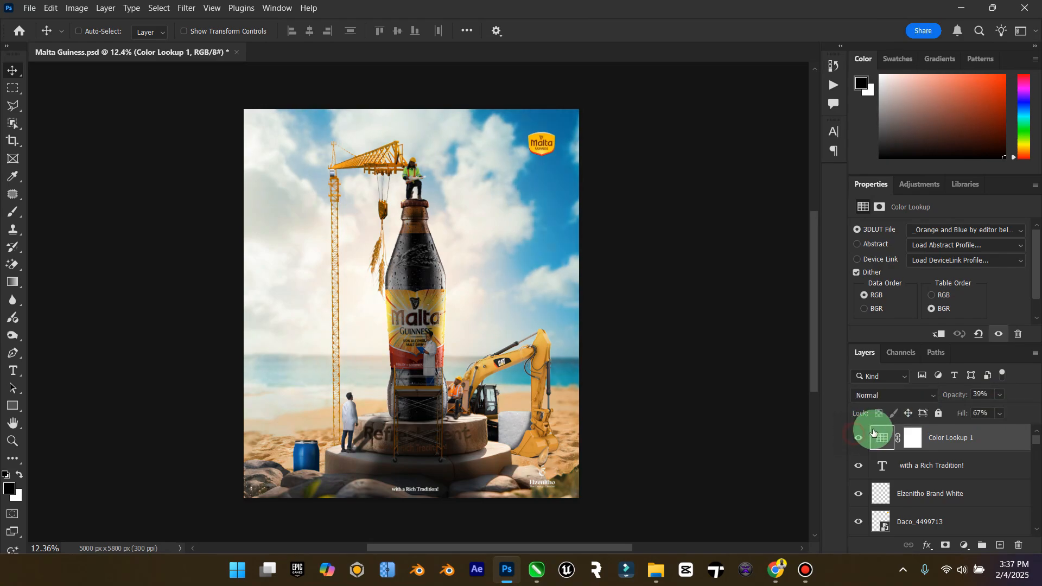
Add a second Color Lookup adjustment on top using the "_Orange and Blue 16.cube" LUT.
{"action": "left_click", "coordinate": [964, 545]}
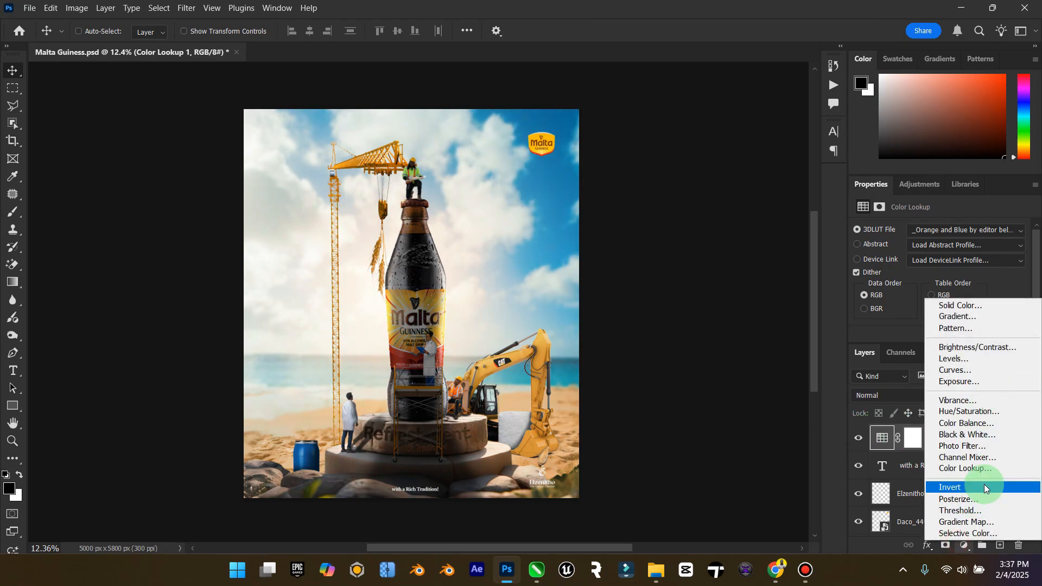
{"action": "left_click", "coordinate": [972, 468]}
{"action": "left_click", "coordinate": [969, 230]}
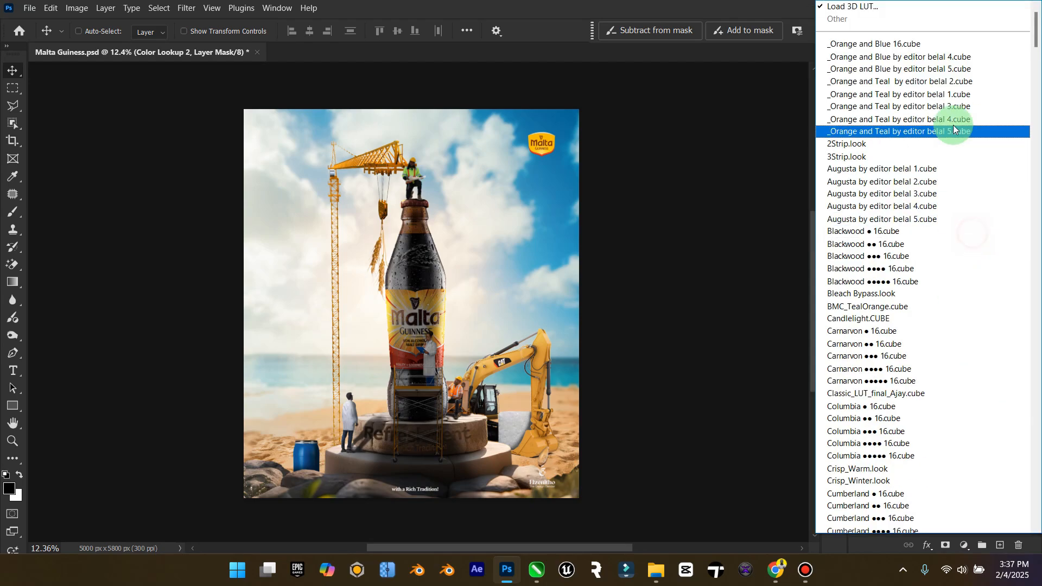
{"action": "left_click", "coordinate": [913, 48]}
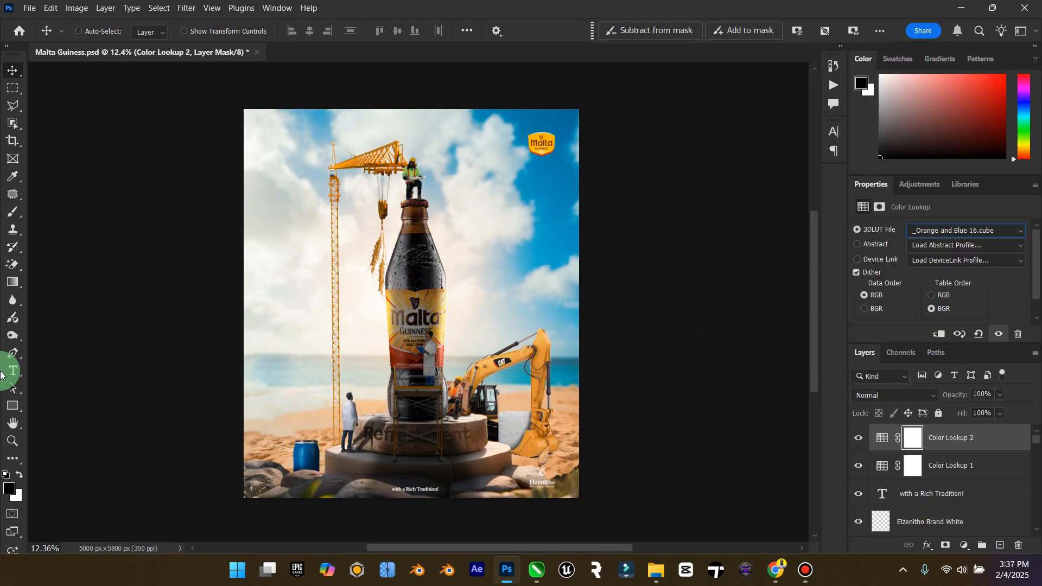
Lower the second Color Lookup layer's opacity to 82%.
{"action": "double_click", "coordinate": [12, 423]}
{"action": "left_click", "coordinate": [15, 445]}
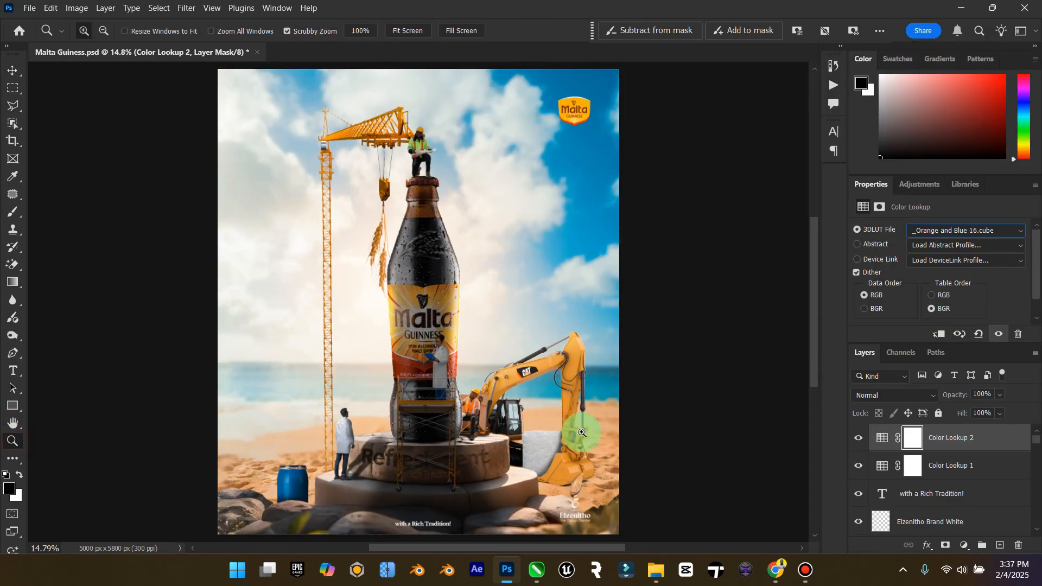
{"action": "left_click_drag", "start_coordinate": [581, 433], "coordinate": [563, 437]}
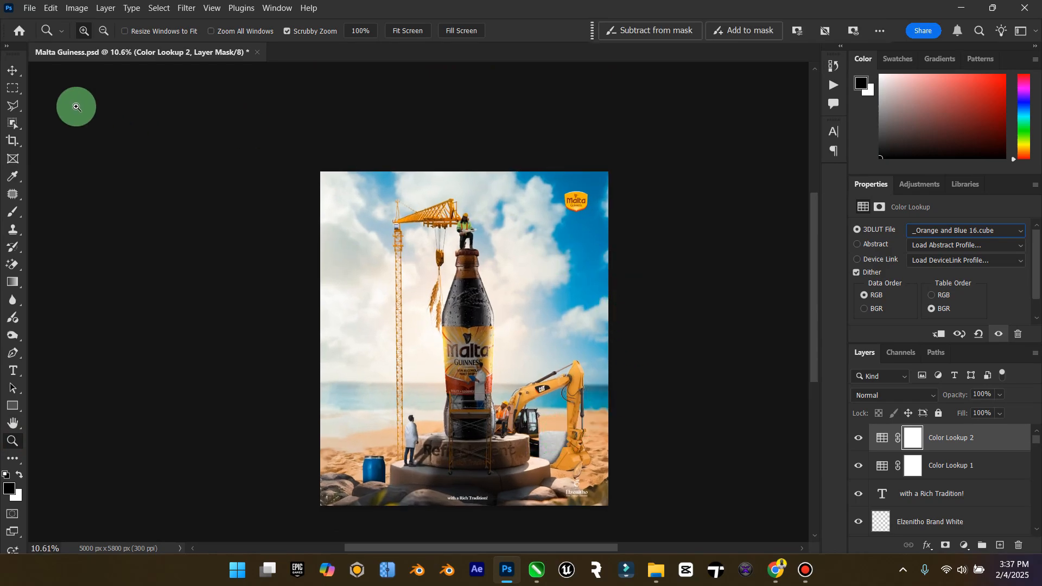
{"action": "left_click", "coordinate": [13, 71]}
{"action": "left_click", "coordinate": [999, 414]}
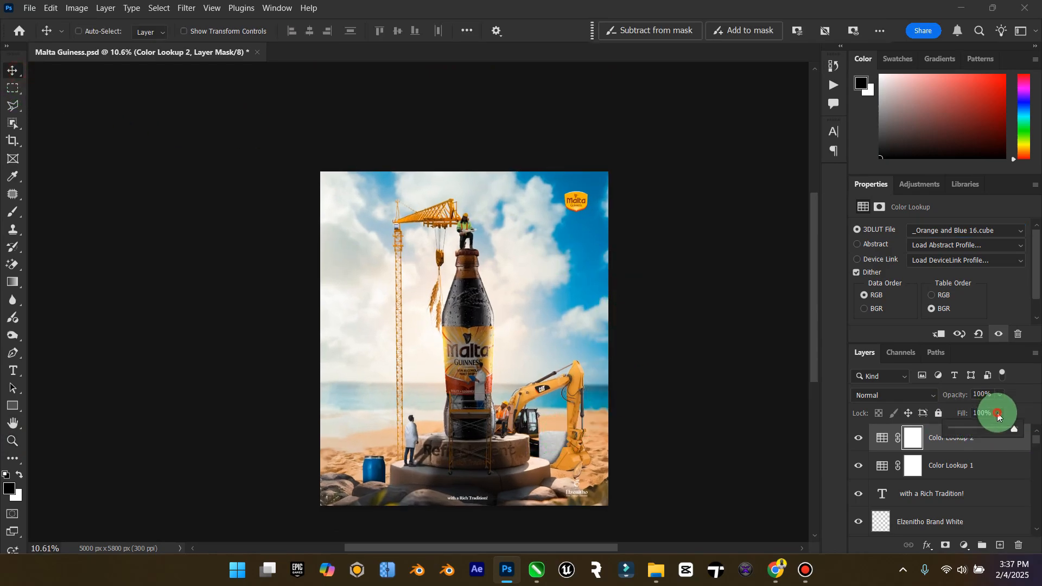
{"action": "left_click", "coordinate": [1001, 394]}
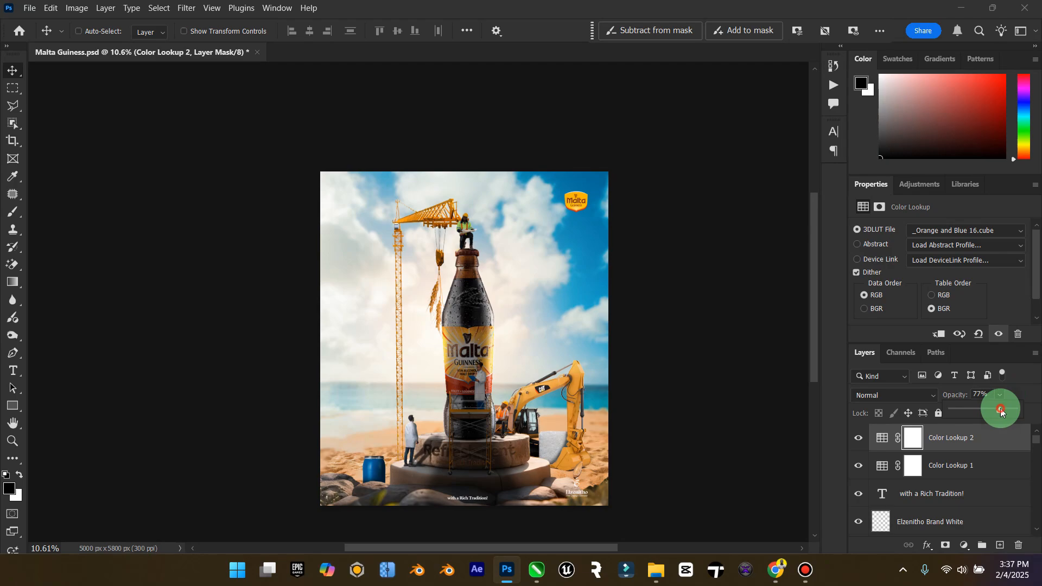
{"action": "left_click_drag", "start_coordinate": [1002, 412], "coordinate": [1004, 411]}
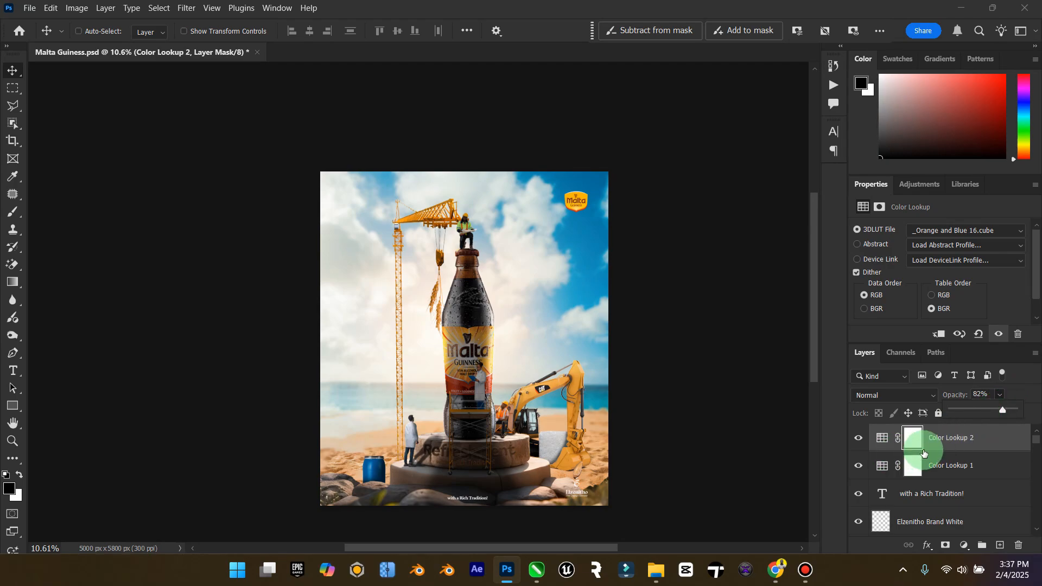
Save the document and close the Properties group to make more room for the layer list.
{"action": "key", "text": "ctrl+s"}
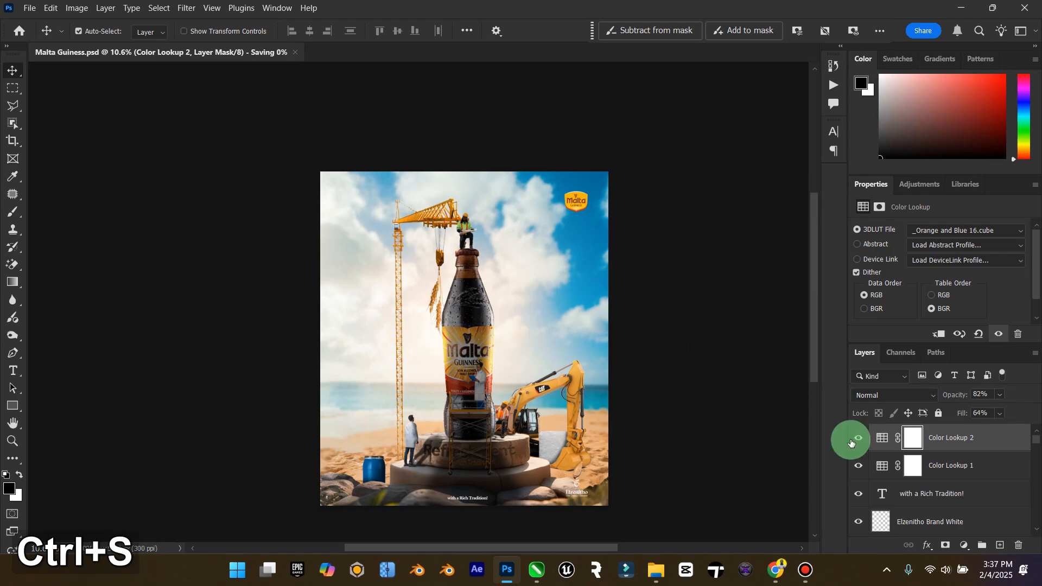
{"action": "left_click", "coordinate": [1035, 185]}
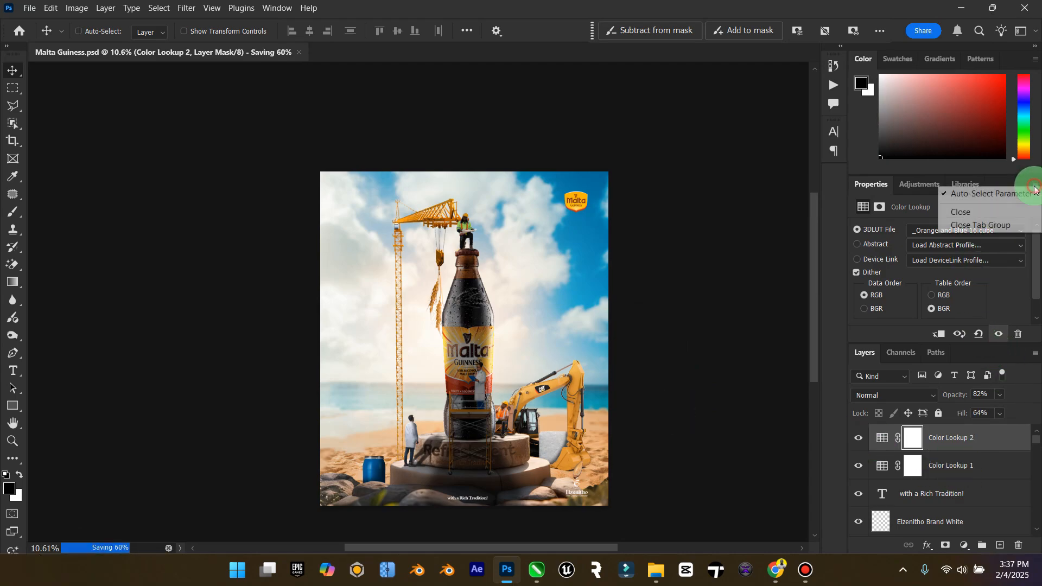
{"action": "left_click", "coordinate": [994, 227]}
Stamp the visible layers, from Color Lookup 2 down to Color Fill 1, into a new merged layer at the top of the stack.
{"action": "left_click", "coordinate": [966, 266]}
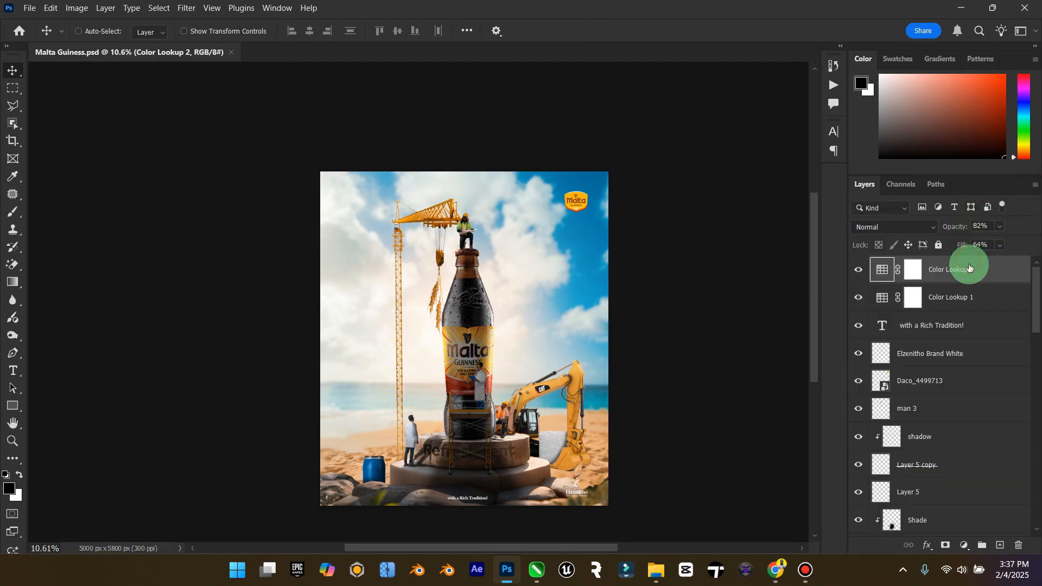
{"action": "scroll", "coordinate": [971, 287], "scroll_direction": "down", "scroll_amount": 10}
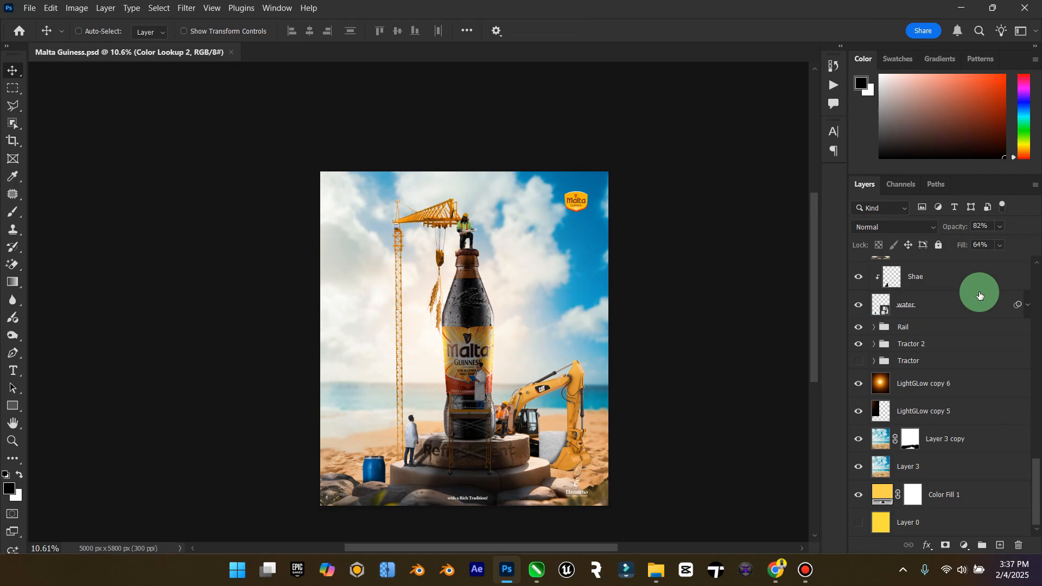
{"action": "left_click", "coordinate": [941, 497], "text": "shift"}
{"action": "key", "text": "ctrl"}
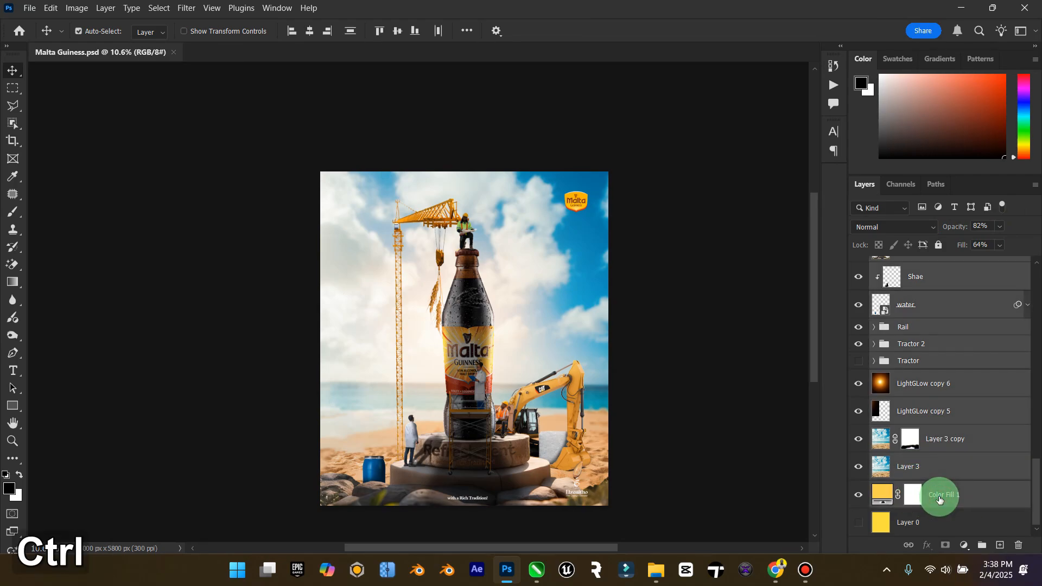
{"action": "key", "text": "ctrl+shift+alt+e"}
{"action": "scroll", "coordinate": [1023, 389], "scroll_direction": "down", "scroll_amount": 5}
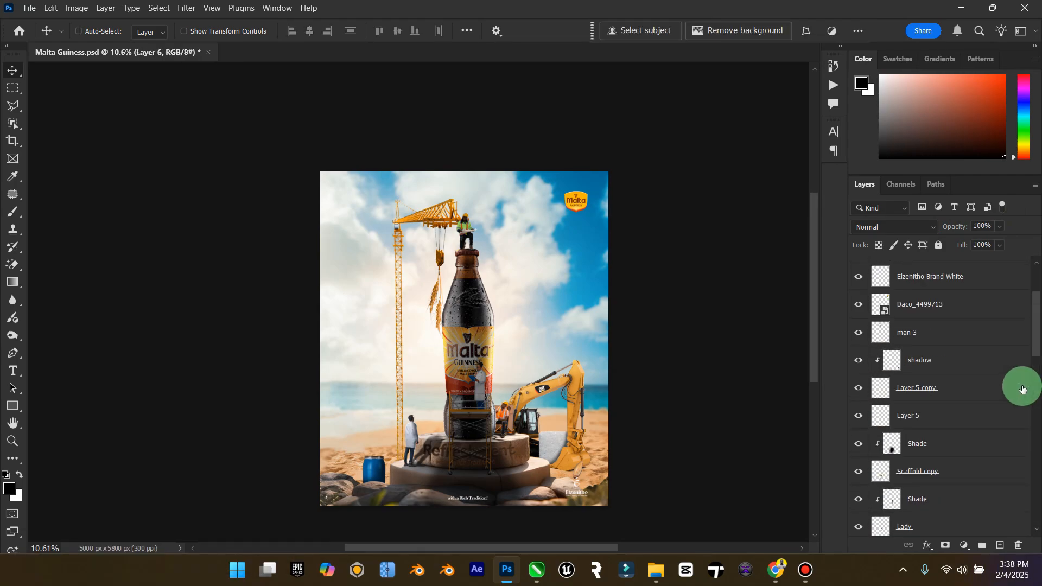
{"action": "scroll", "coordinate": [1022, 389], "scroll_direction": "up", "scroll_amount": 4}
Start the Camera Raw Filter on the merged layer with exposure -0.30, contrast -7, highlights +6, shadows -1 and whites +13.
{"action": "left_click", "coordinate": [187, 8]}
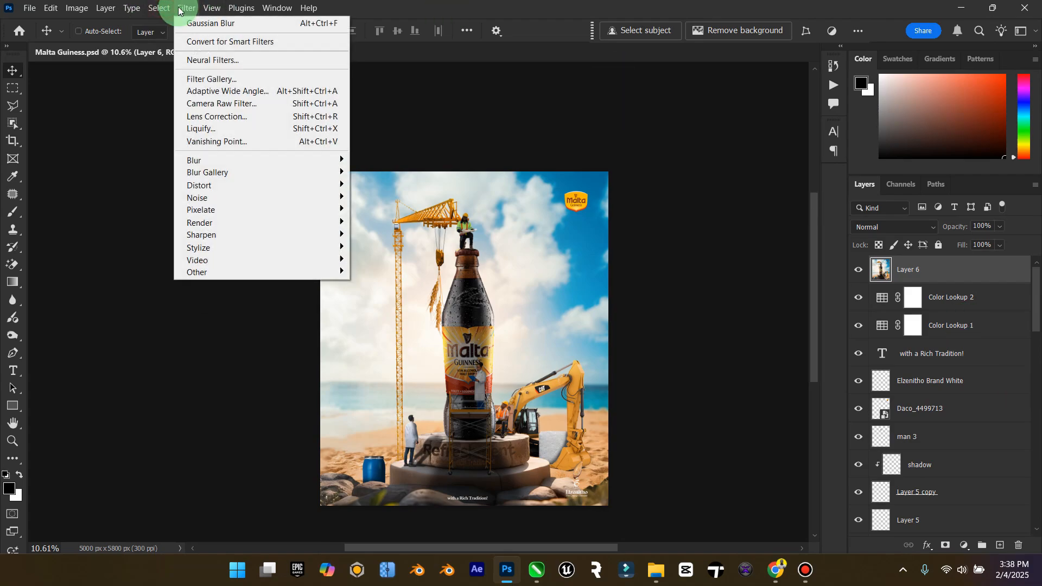
{"action": "left_click", "coordinate": [247, 103]}
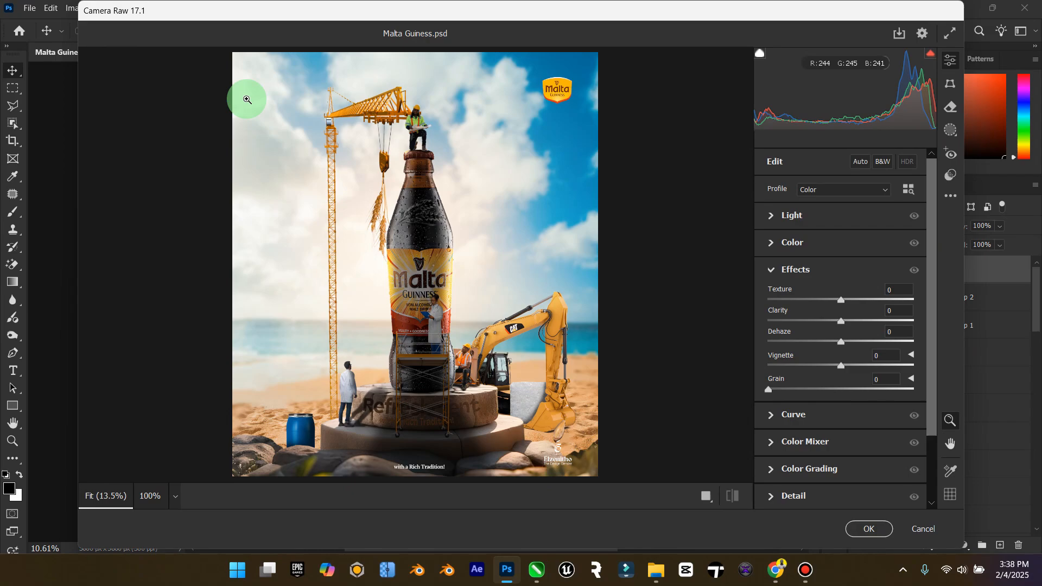
{"action": "left_click", "coordinate": [788, 216]}
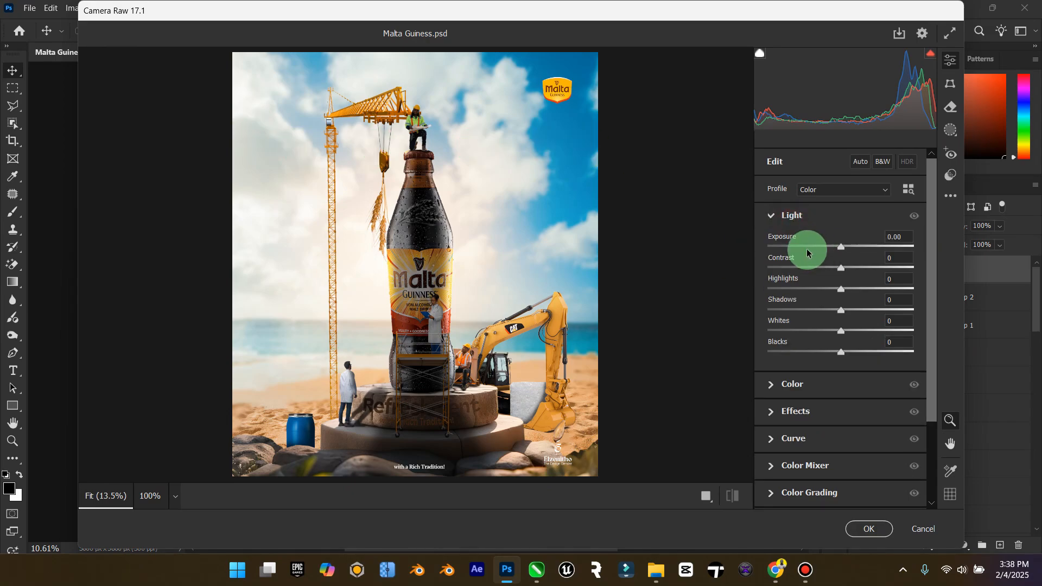
{"action": "left_click_drag", "start_coordinate": [842, 248], "coordinate": [852, 351]}
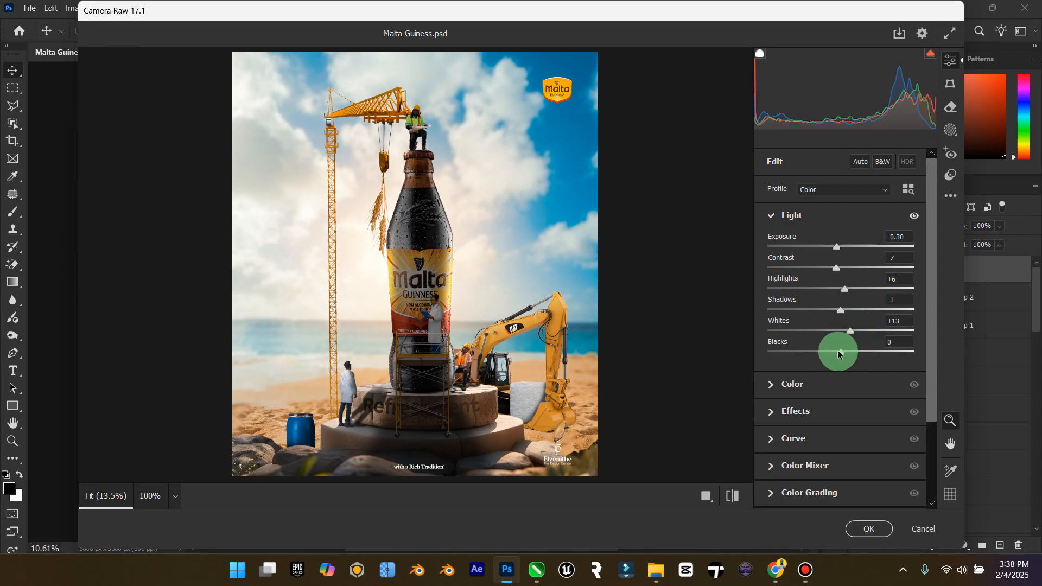
Set vibrance to +30 and the effects to texture -13, clarity +5 and dehaze +9 in Camera Raw.
{"action": "left_click", "coordinate": [818, 390]}
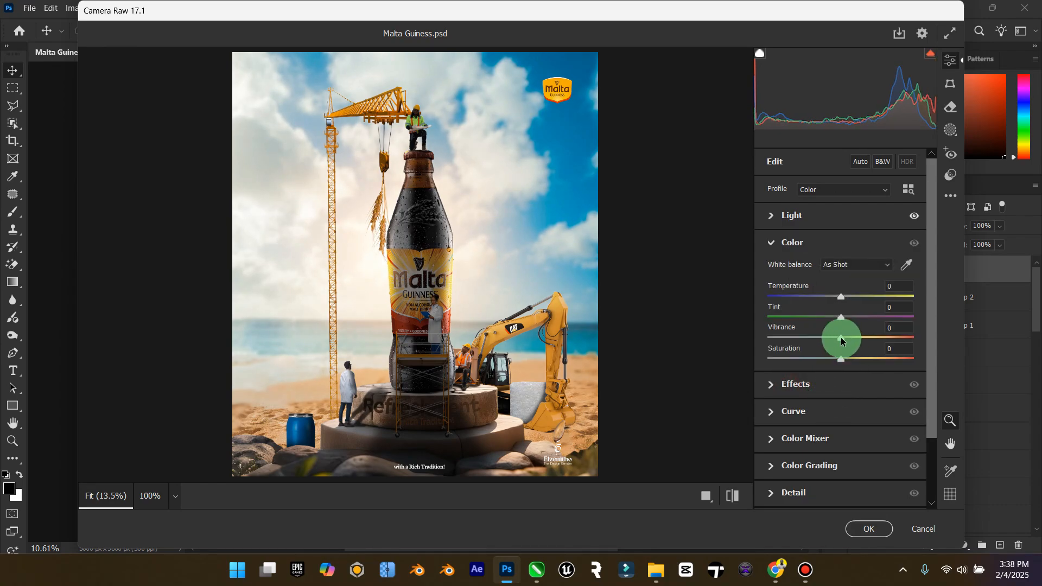
{"action": "left_click_drag", "start_coordinate": [843, 341], "coordinate": [867, 342]}
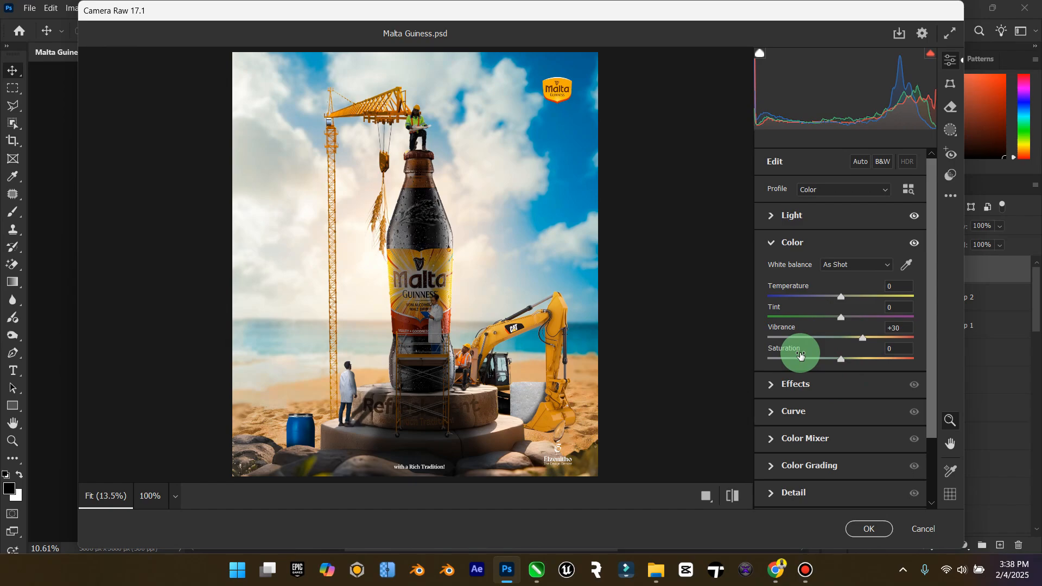
{"action": "left_click", "coordinate": [803, 411]}
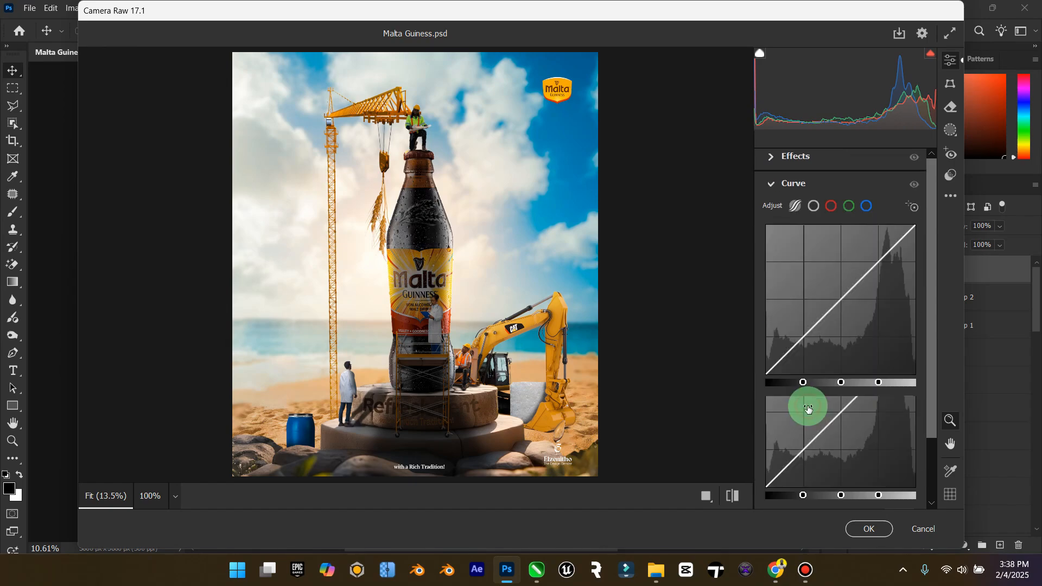
{"action": "left_click", "coordinate": [779, 183]}
{"action": "left_click", "coordinate": [777, 270]}
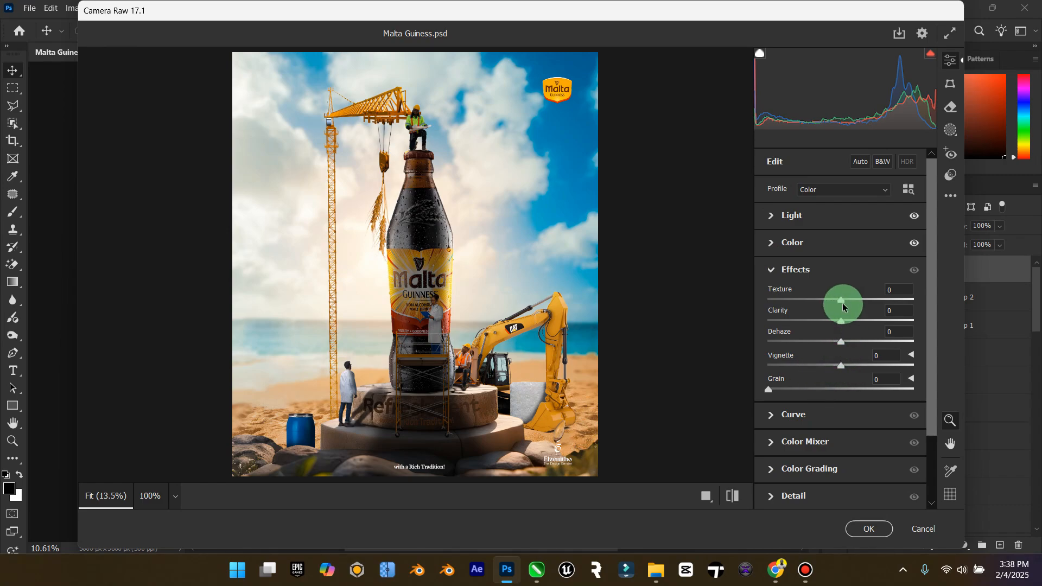
{"action": "left_click_drag", "start_coordinate": [842, 301], "coordinate": [854, 344]}
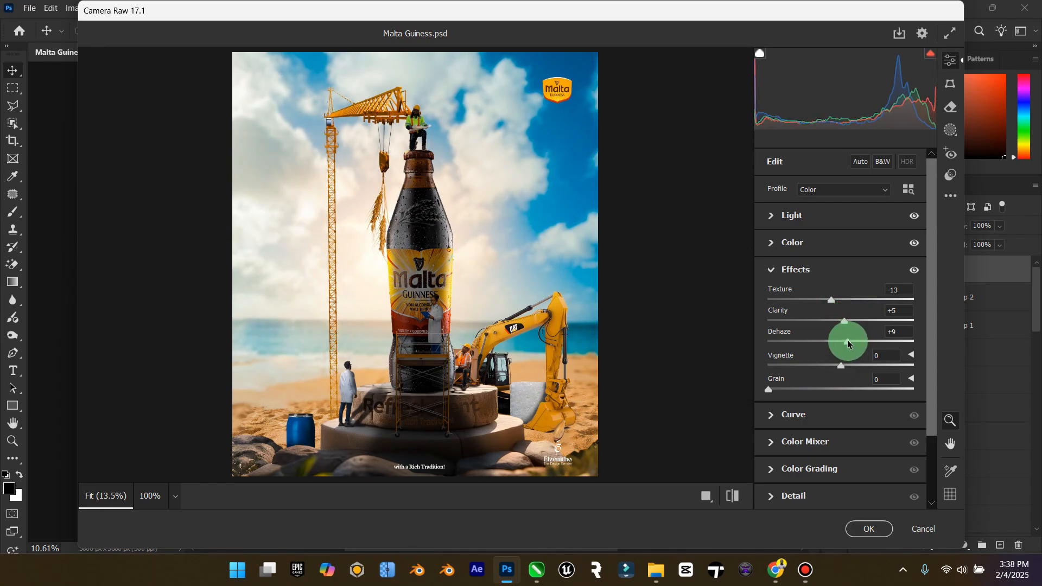
Add some color noise reduction in Camera Raw and apply the filter to the merged layer.
{"action": "left_click", "coordinate": [812, 468]}
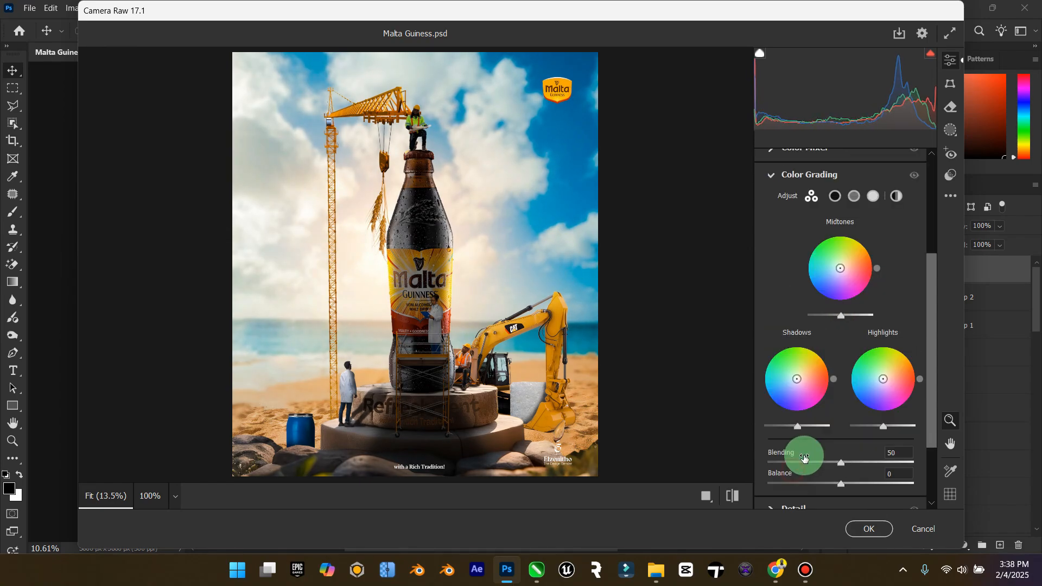
{"action": "left_click", "coordinate": [770, 174]}
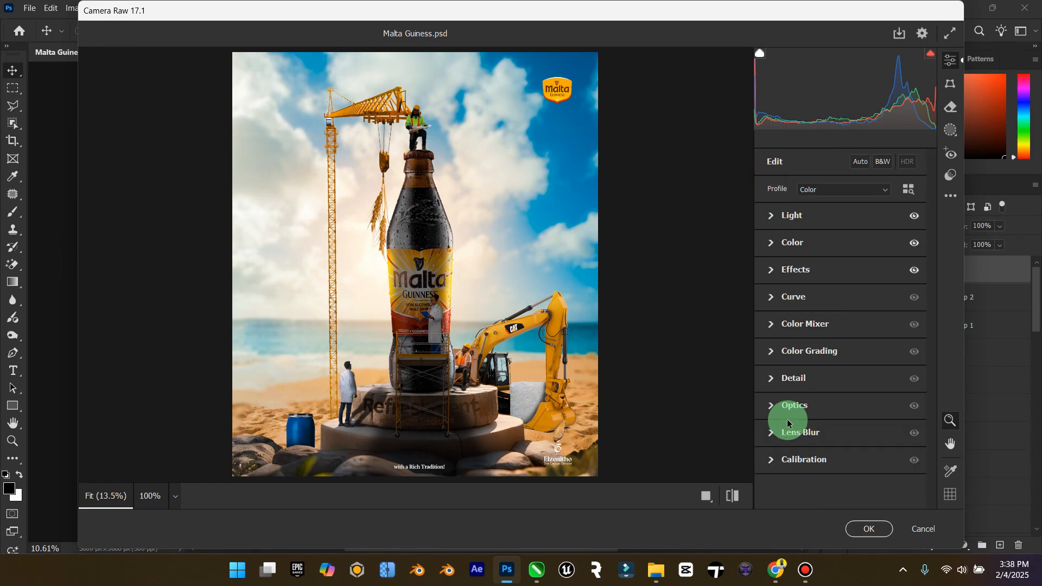
{"action": "left_click", "coordinate": [782, 376]}
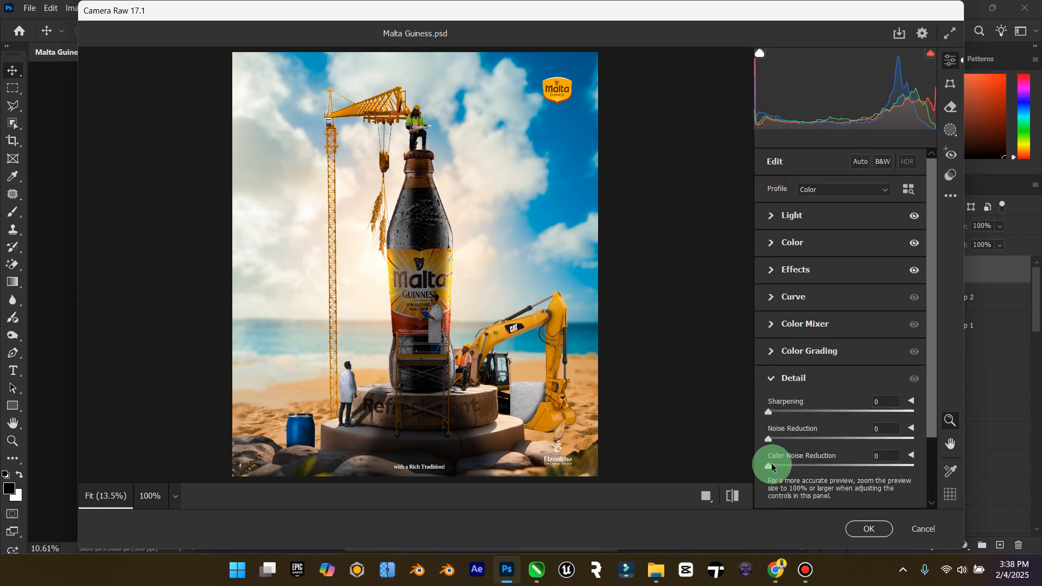
{"action": "left_click_drag", "start_coordinate": [769, 467], "coordinate": [797, 466]}
{"action": "left_click", "coordinate": [862, 527]}
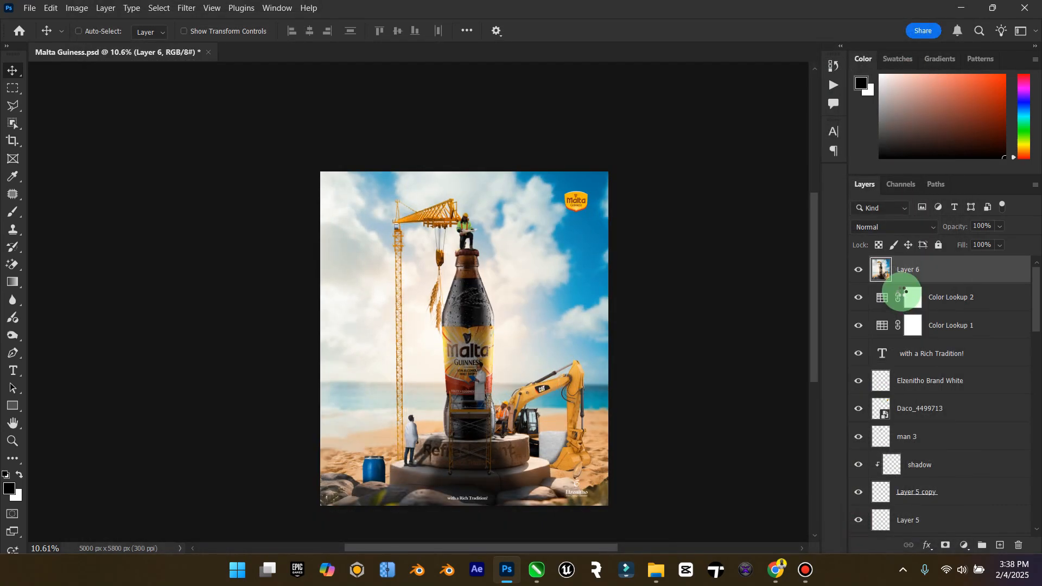
Delete the filtered merged layer and hide the "with a Rich Tradition!" text layer.
{"action": "key", "text": "Delete"}
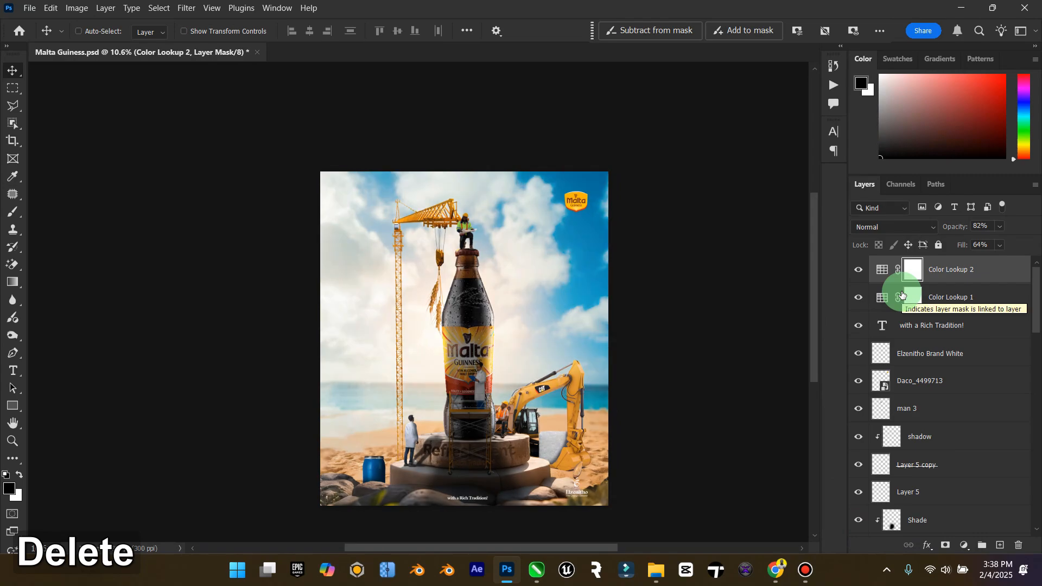
{"action": "left_click", "coordinate": [861, 329]}
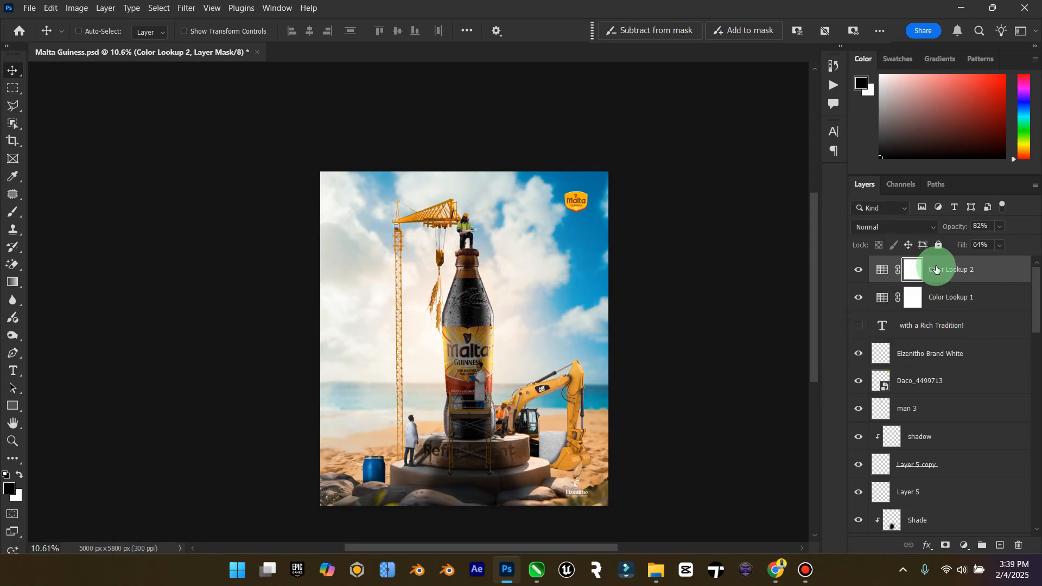
Stamp the visible layers, with the tagline hidden, into a fresh merged layer above Color Lookup 2.
{"action": "left_click", "coordinate": [968, 272]}
{"action": "scroll", "coordinate": [961, 304], "scroll_direction": "down", "scroll_amount": 10}
{"action": "scroll", "coordinate": [961, 318], "scroll_direction": "down", "scroll_amount": 5}
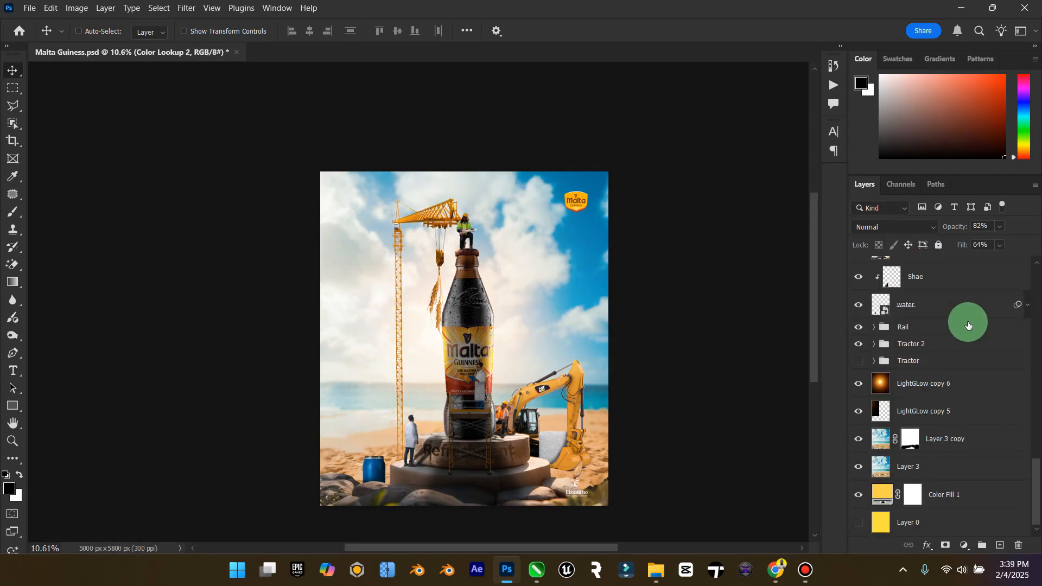
{"action": "left_click", "coordinate": [961, 502], "text": "shift"}
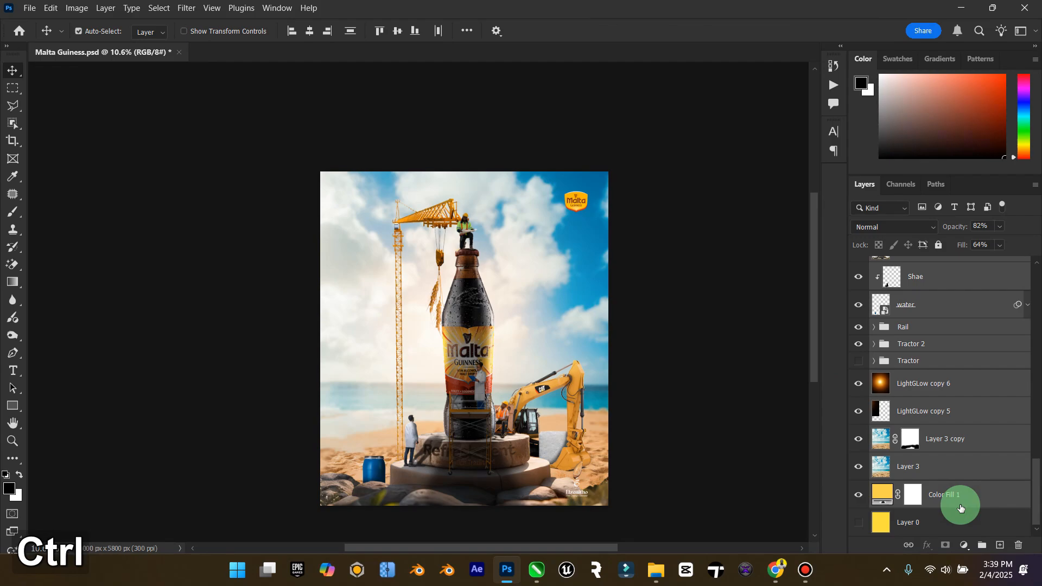
{"action": "key", "text": "ctrl+shift+alt+e"}
{"action": "scroll", "coordinate": [977, 483], "scroll_direction": "down", "scroll_amount": 5}
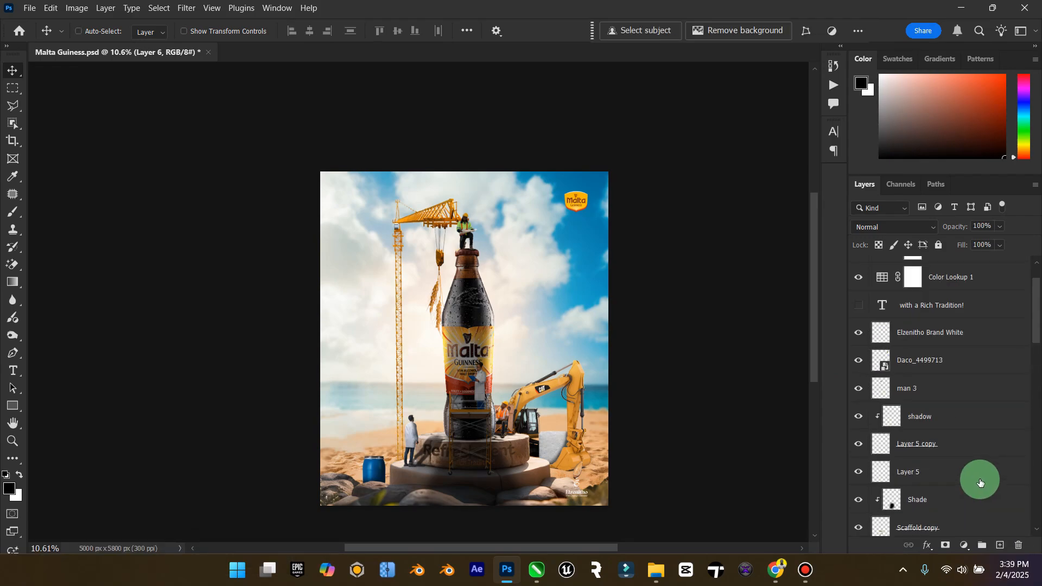
{"action": "scroll", "coordinate": [977, 480], "scroll_direction": "up", "scroll_amount": 2}
Reapply the last Camera Raw Filter to the new merged layer, fit the image to the screen and save the document.
{"action": "left_click", "coordinate": [186, 8]}
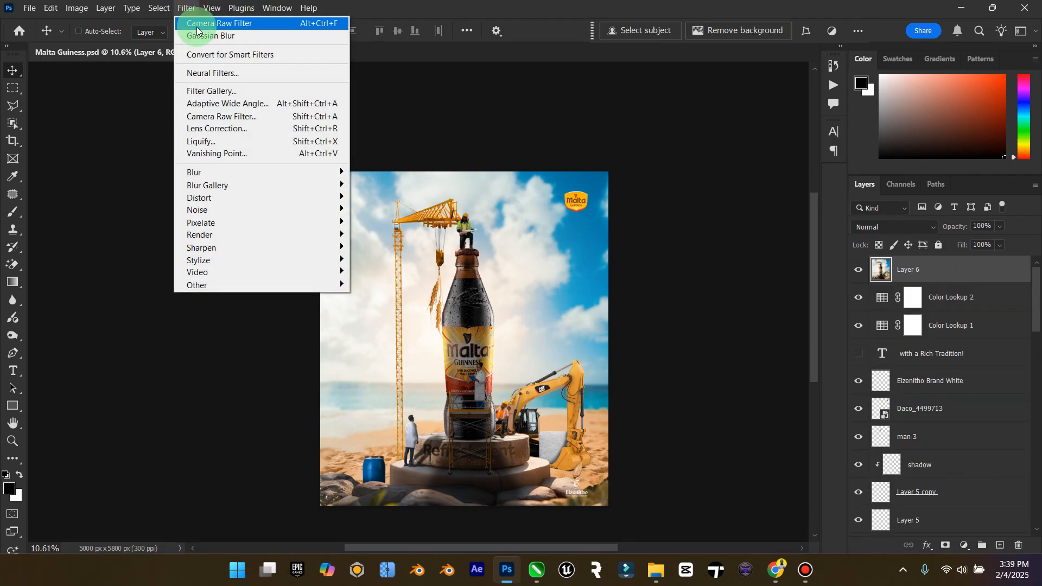
{"action": "left_click", "coordinate": [211, 23]}
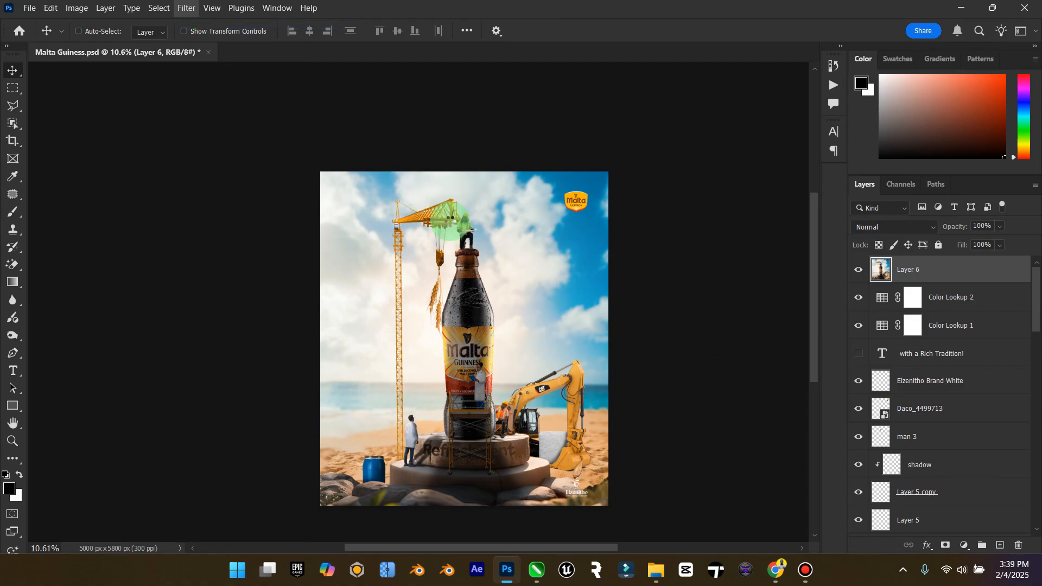
{"action": "left_click", "coordinate": [14, 425]}
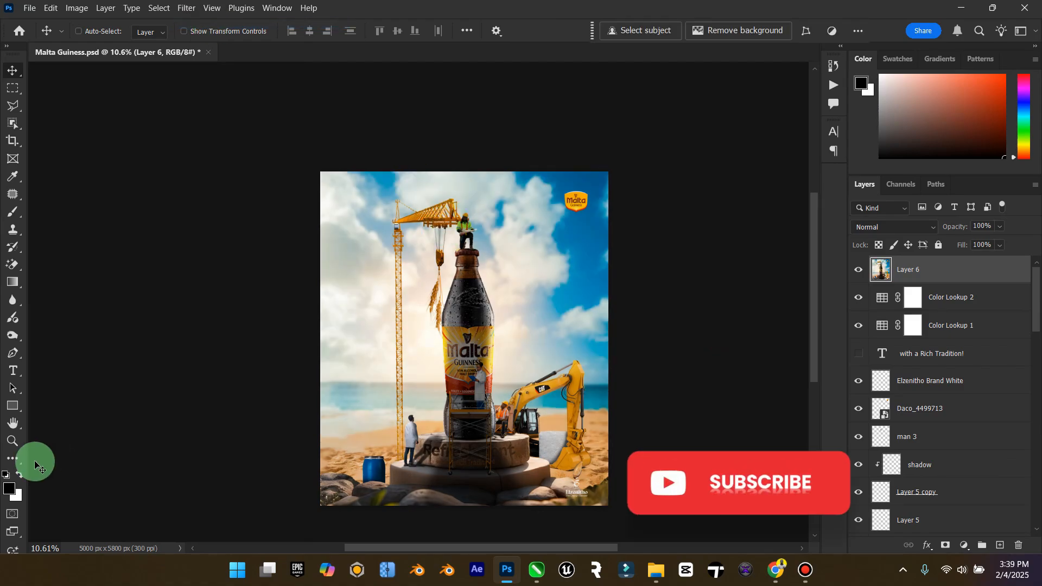
{"action": "double_click", "coordinate": [14, 424]}
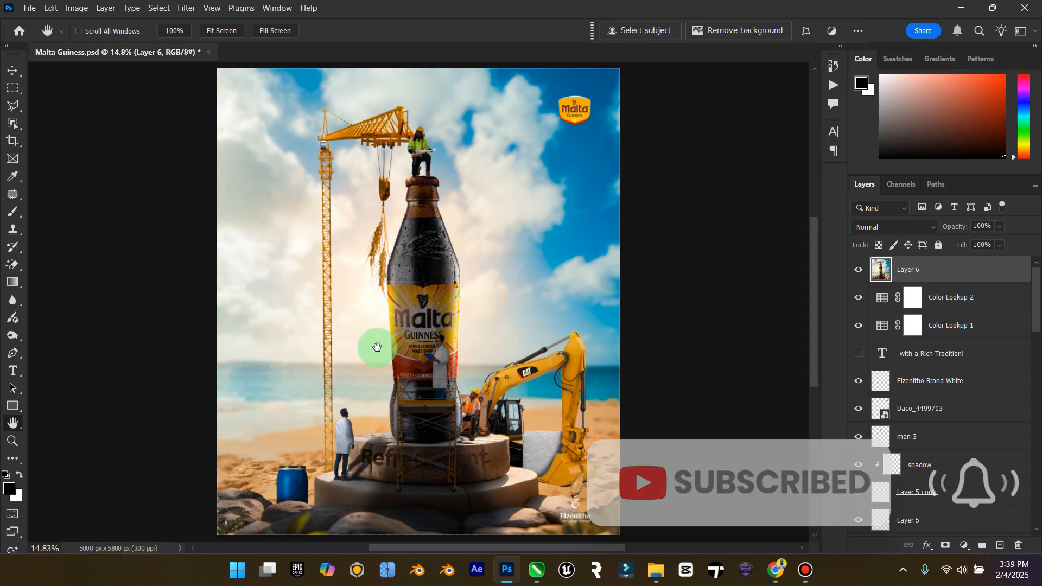
{"action": "key", "text": "ctrl+s"}
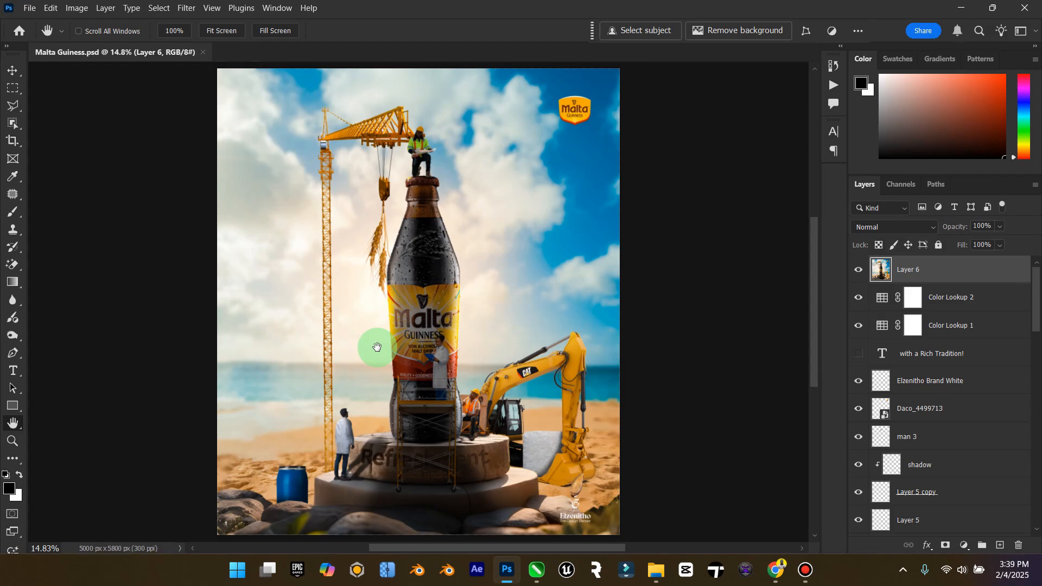
{"action": "left_click", "coordinate": [12, 72]}
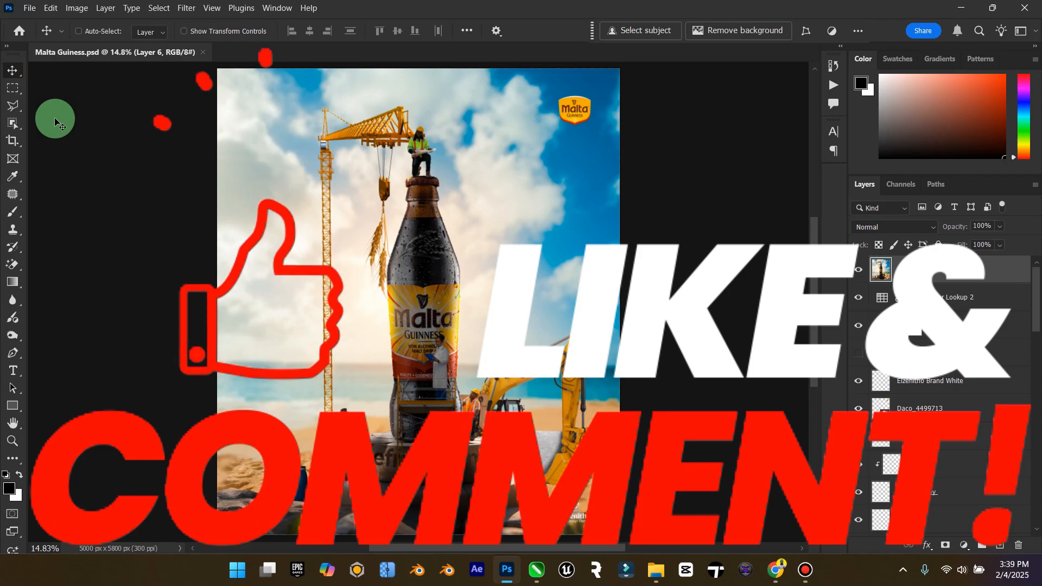